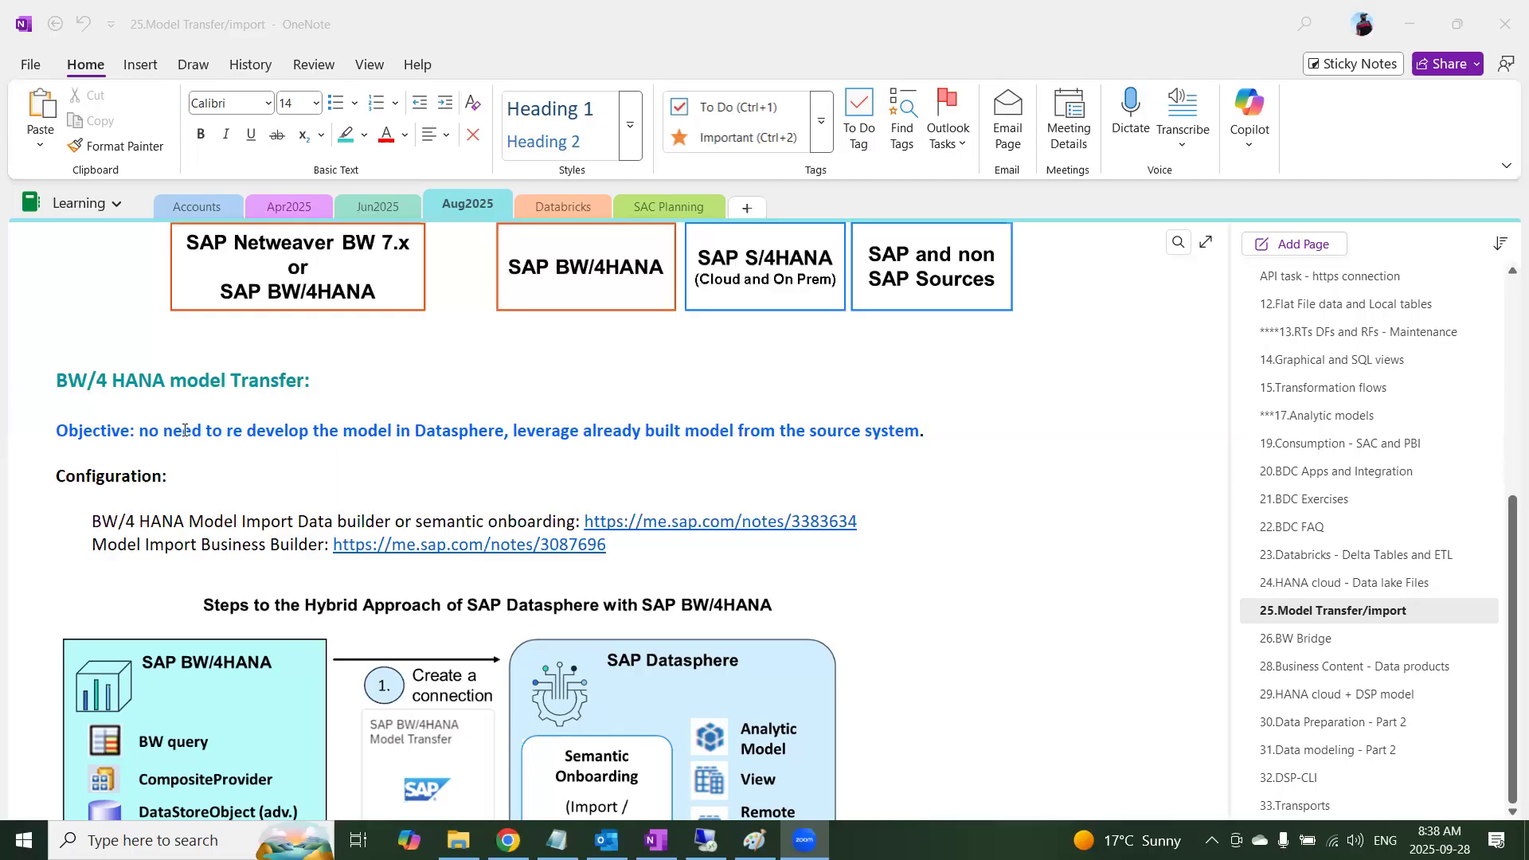
Review the BW/4 HANA model transfer notes, covering the objective, hybrid approach steps, cloud connector and DP agent diagram, and generated Datasphere objects
drag(184, 430, 881, 461)
scroll(784, 598, down, 3)
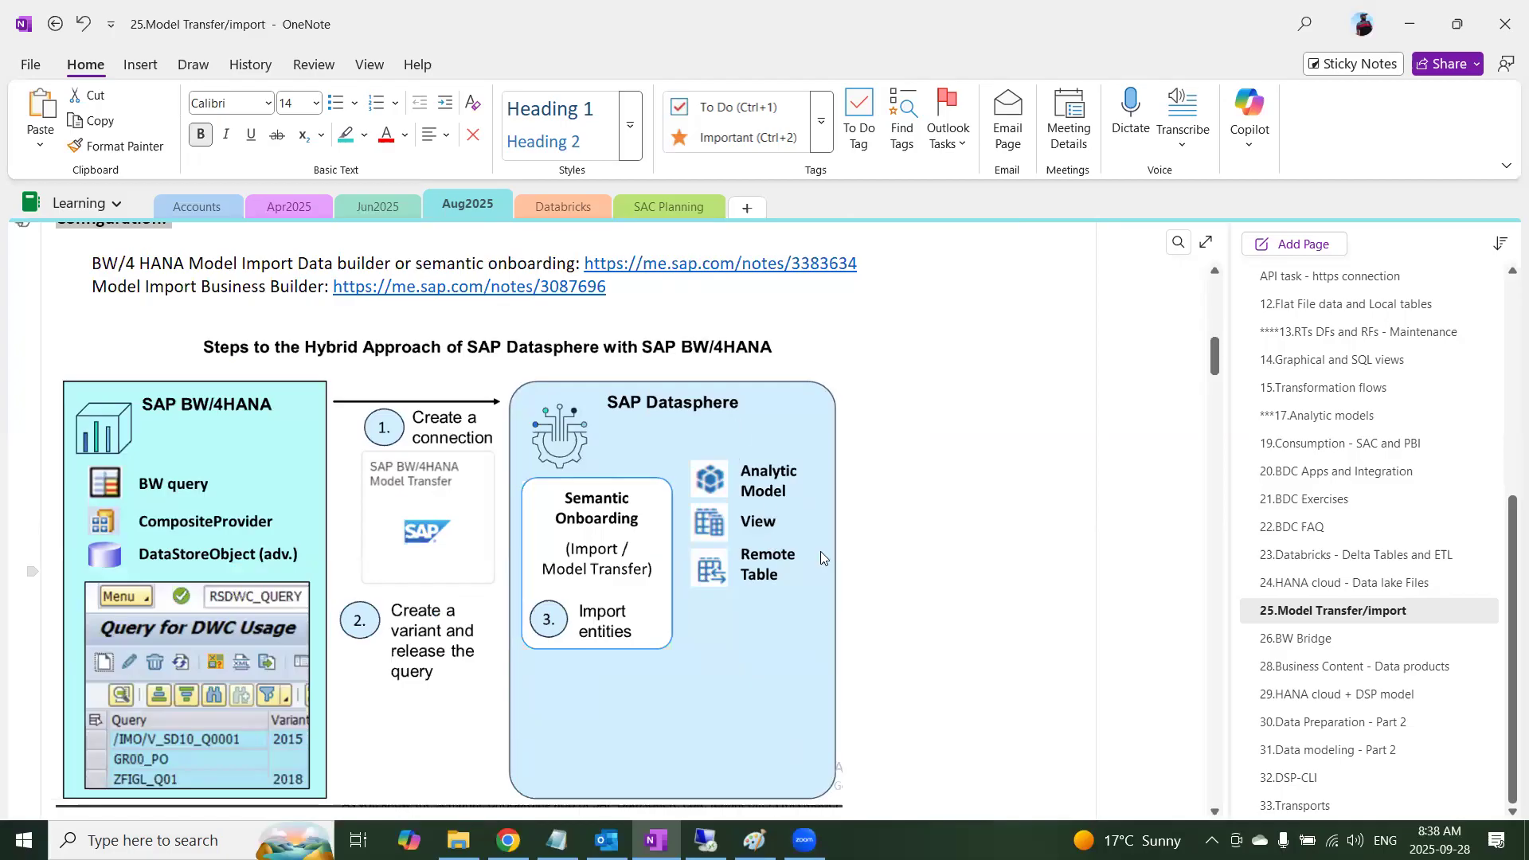
scroll(827, 559, down, 10)
scroll(827, 566, up, 6)
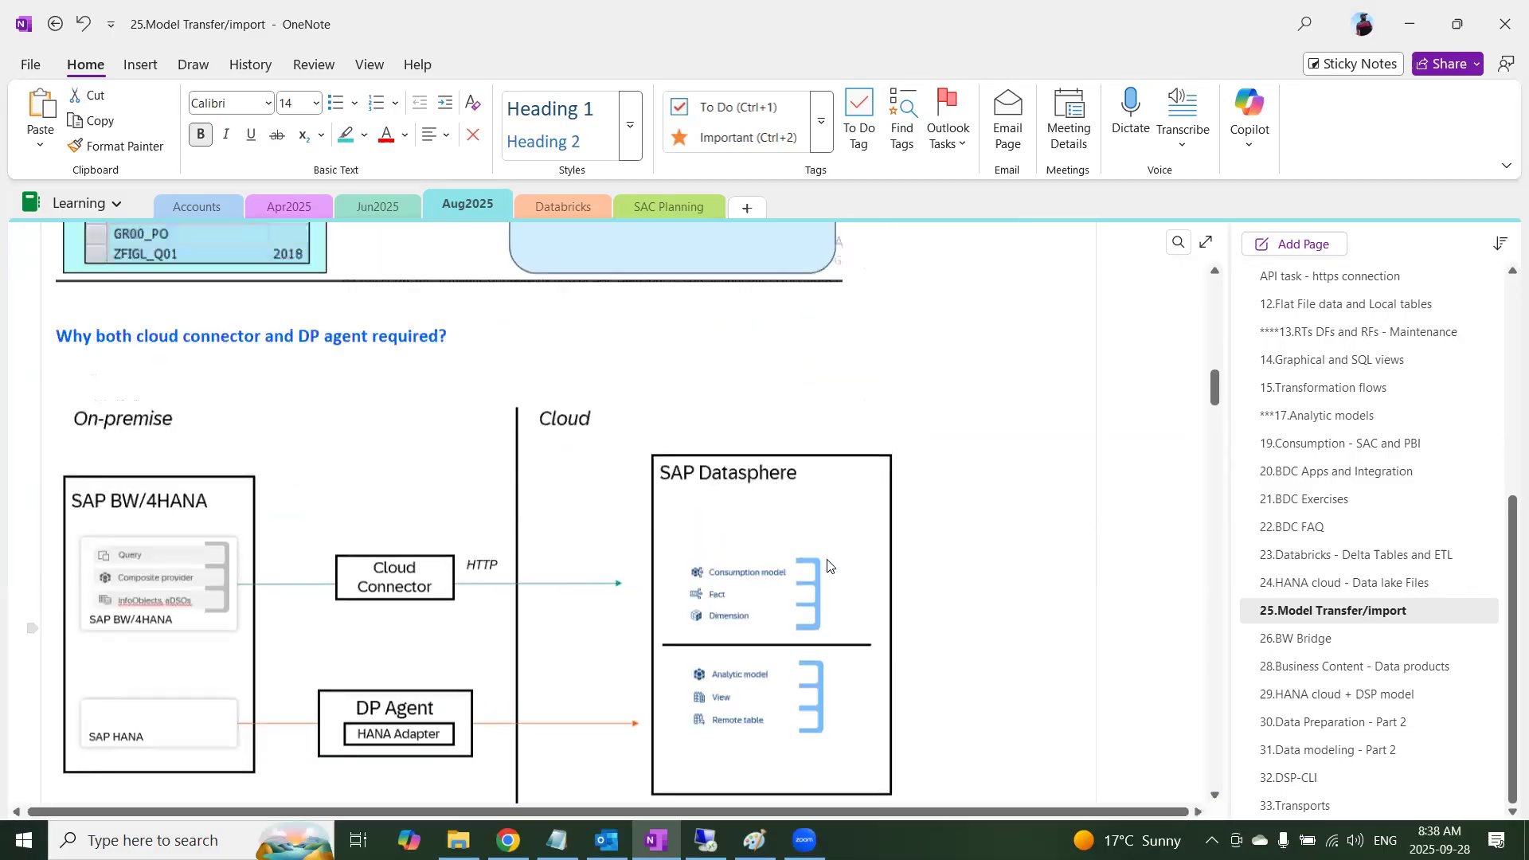
scroll(827, 566, down, 3)
scroll(458, 567, down, 10)
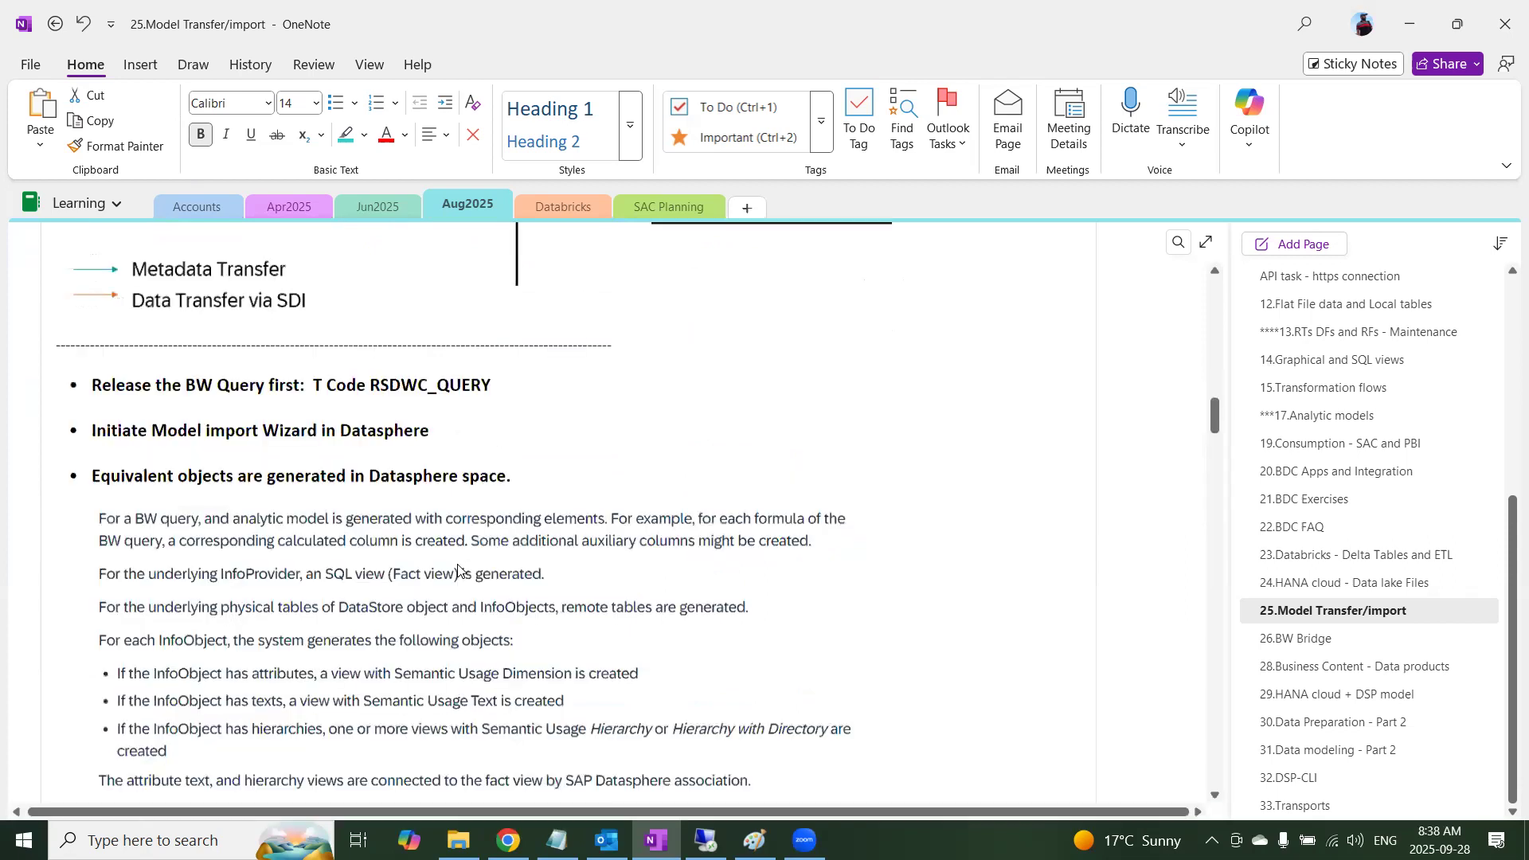
scroll(233, 424, up, 3)
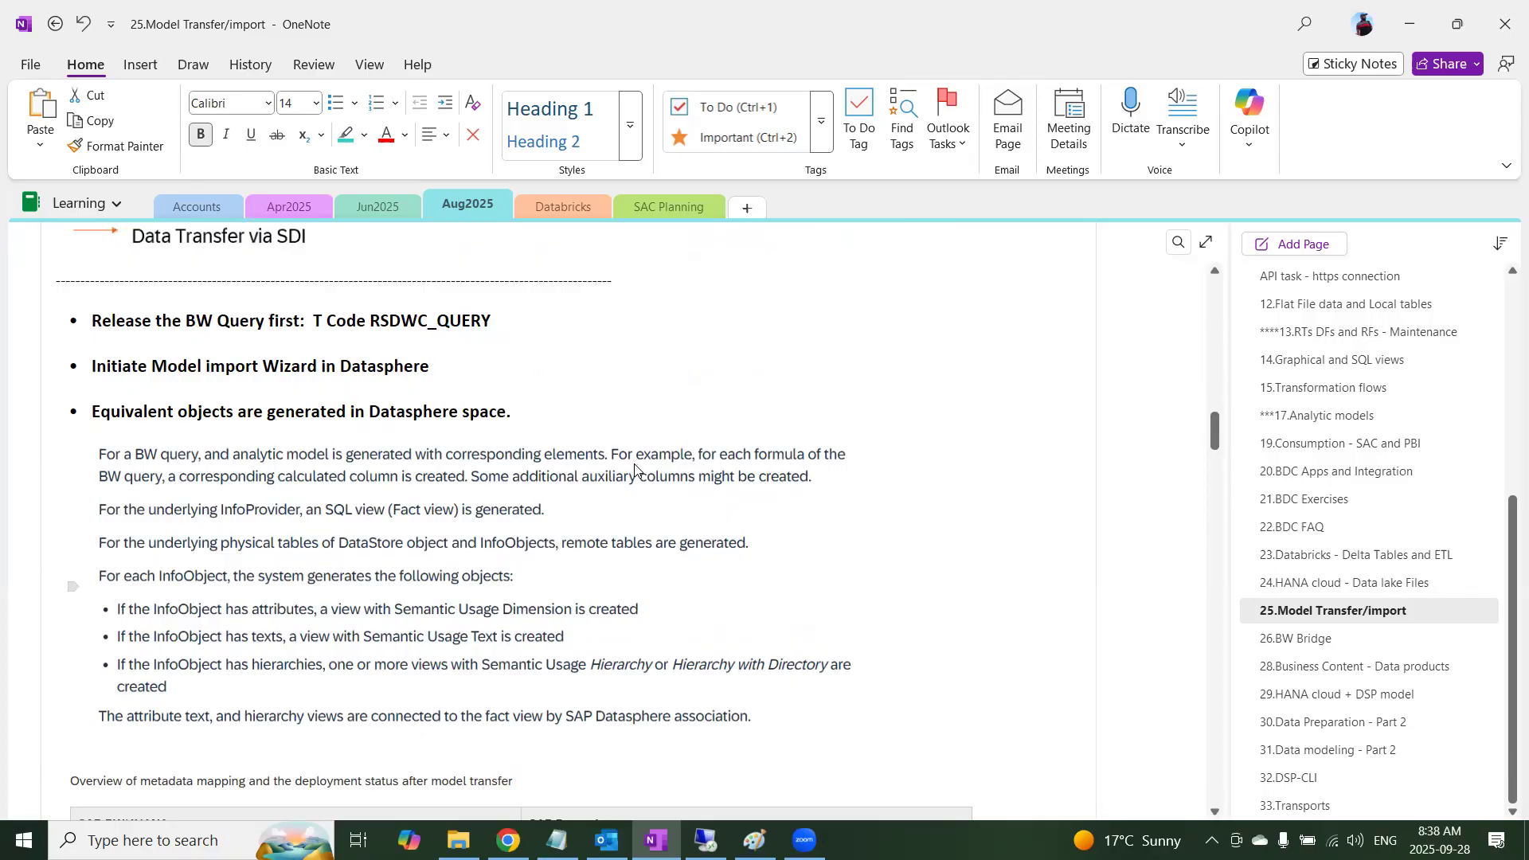
scroll(635, 469, down, 8)
scroll(630, 409, up, 2)
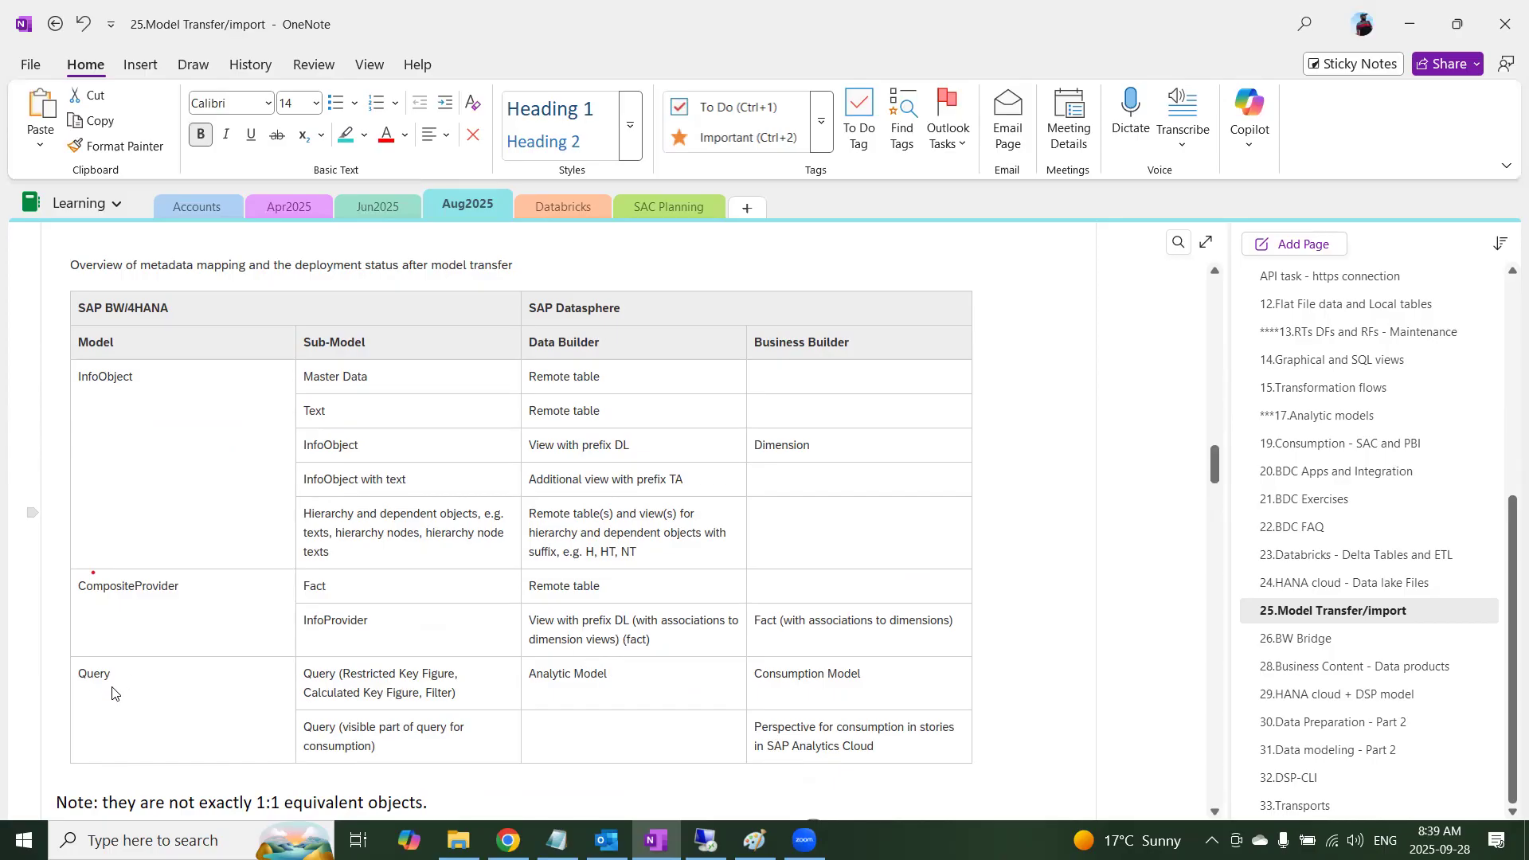
Examine the metadata mapping table from SAP BW/4HANA to SAP Datasphere and the object comparison diagram beneath it
scroll(111, 693, down, 2)
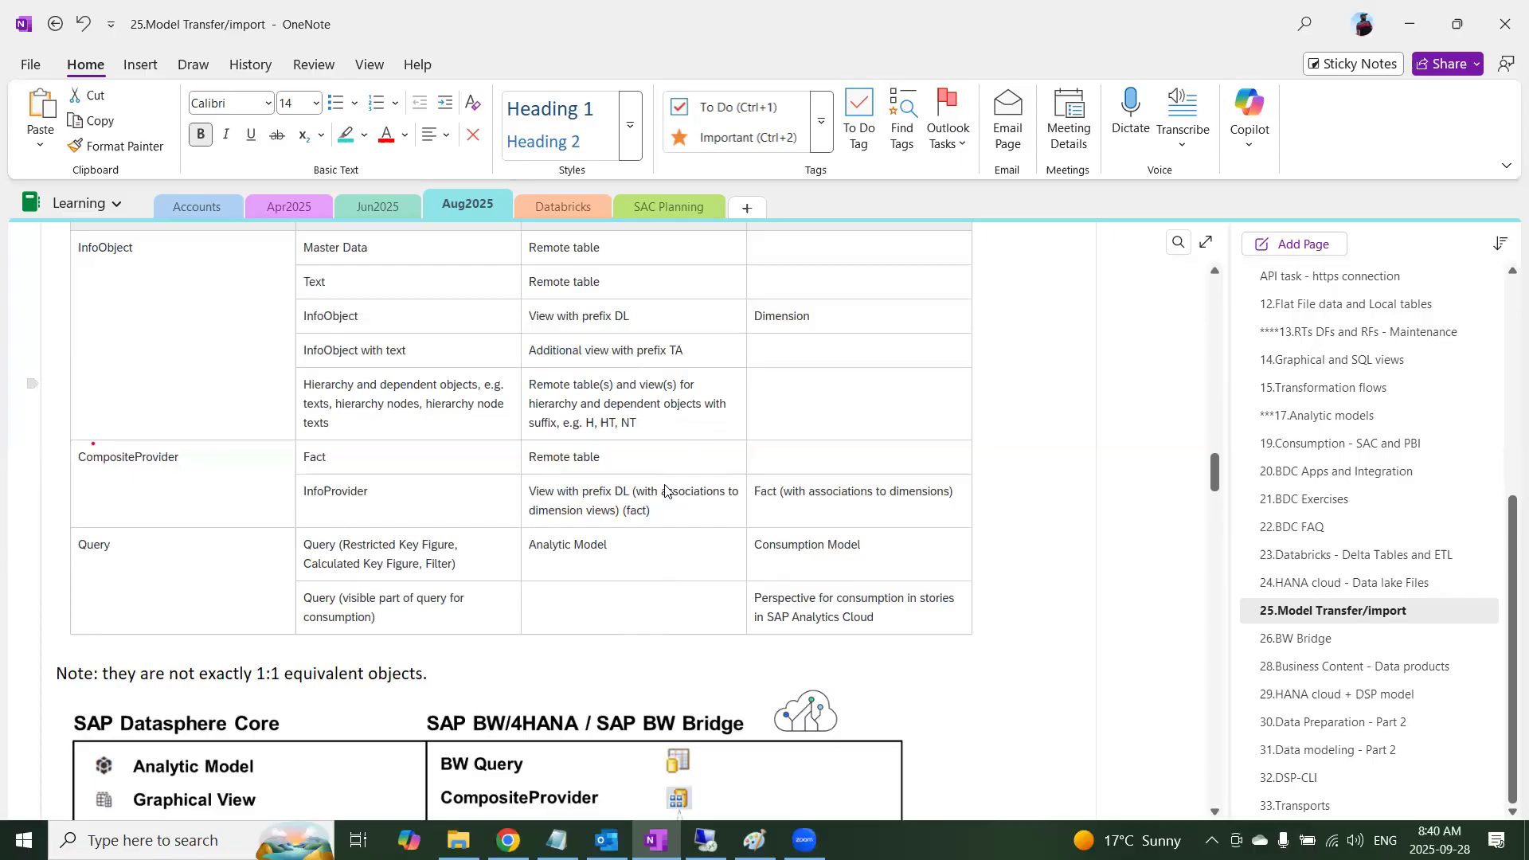
scroll(646, 458, up, 2)
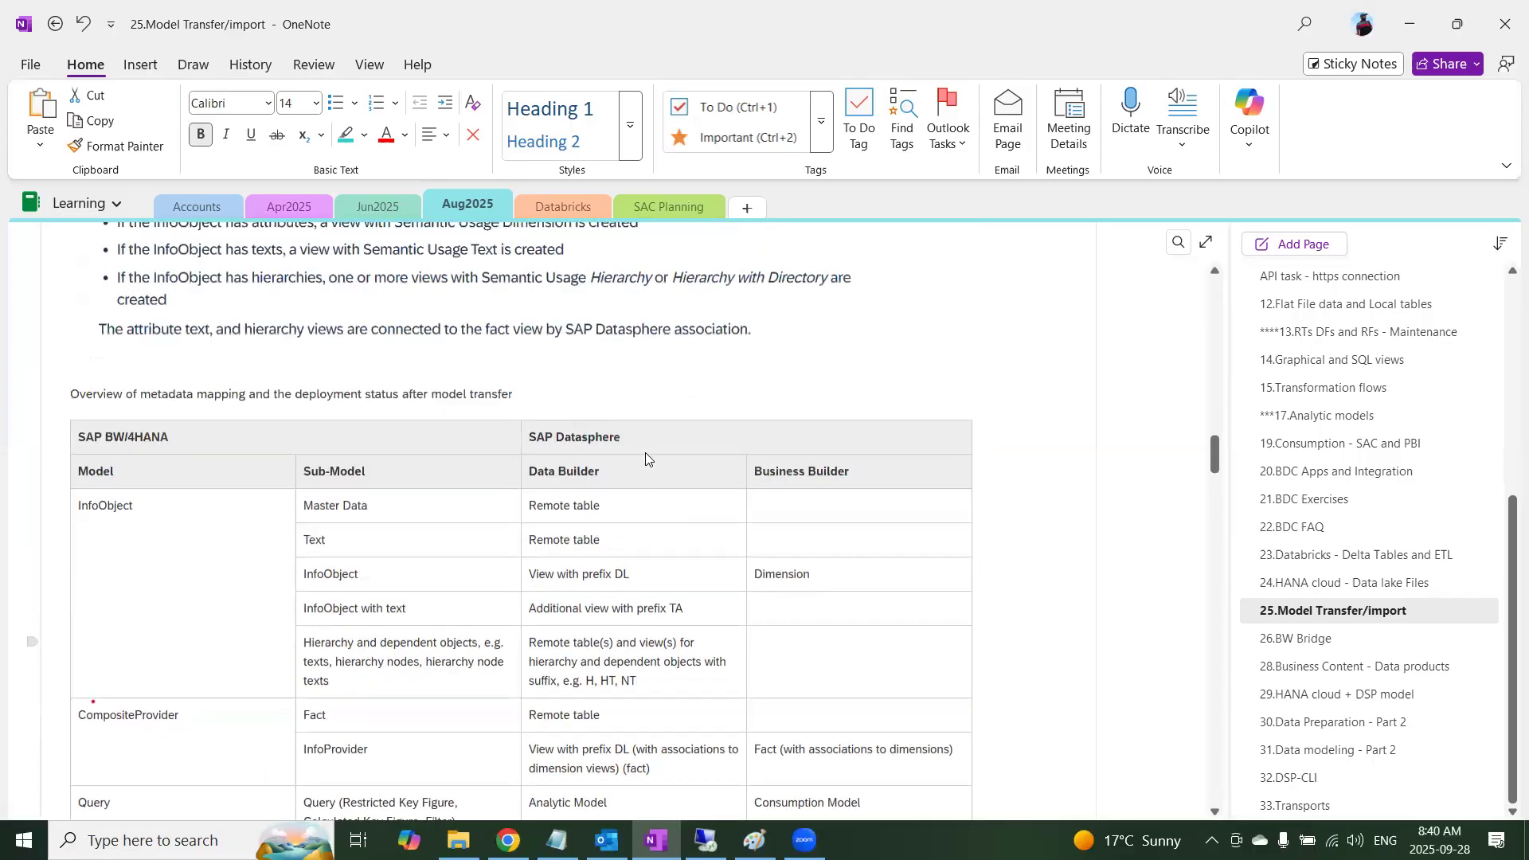
scroll(703, 566, down, 3)
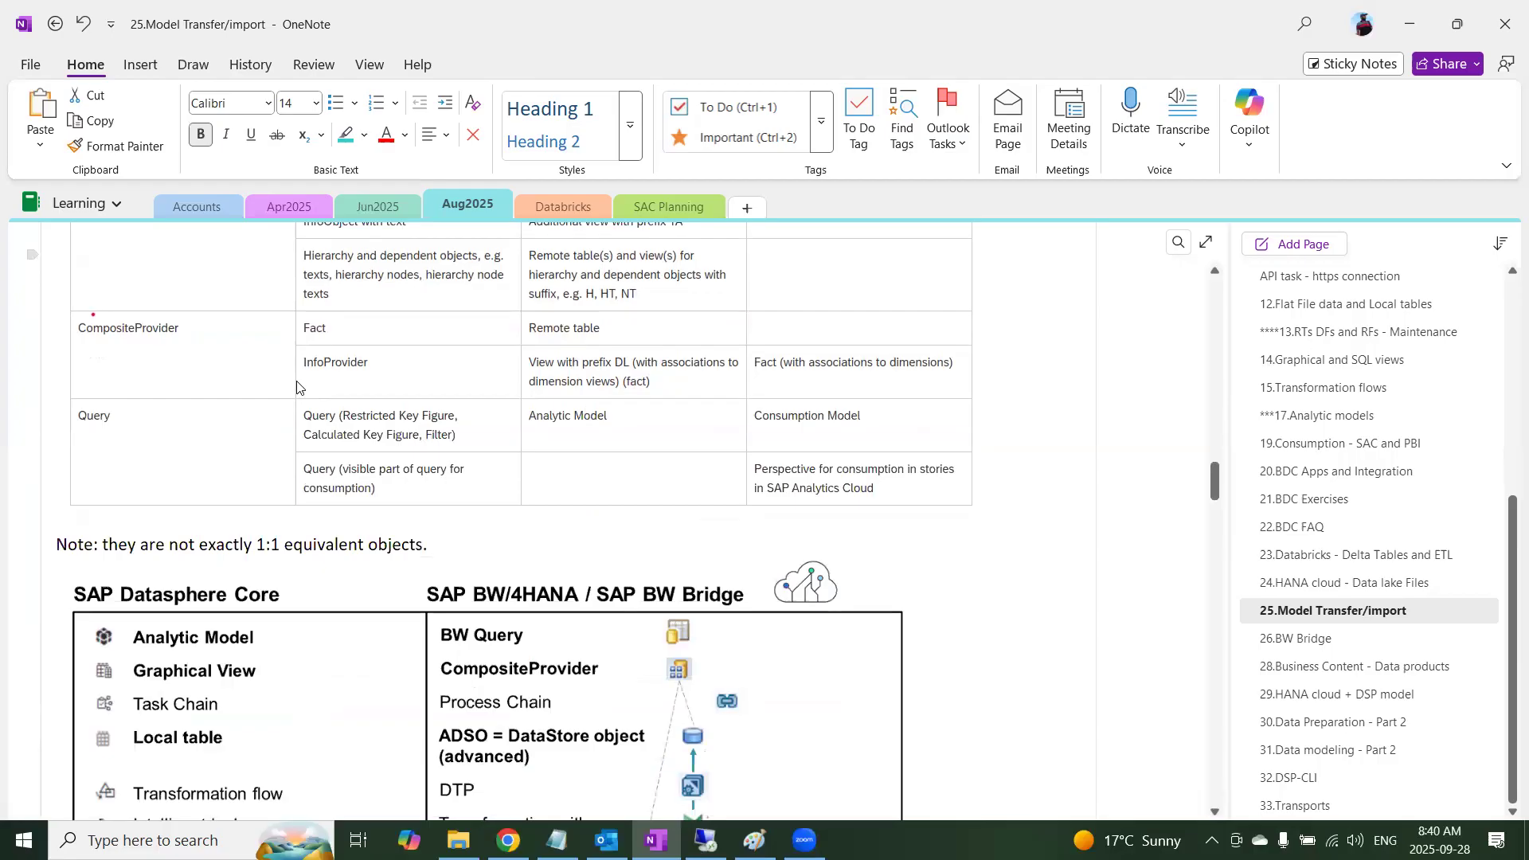
scroll(301, 386, up, 2)
scroll(516, 529, down, 3)
scroll(516, 530, down, 2)
scroll(691, 450, up, 1)
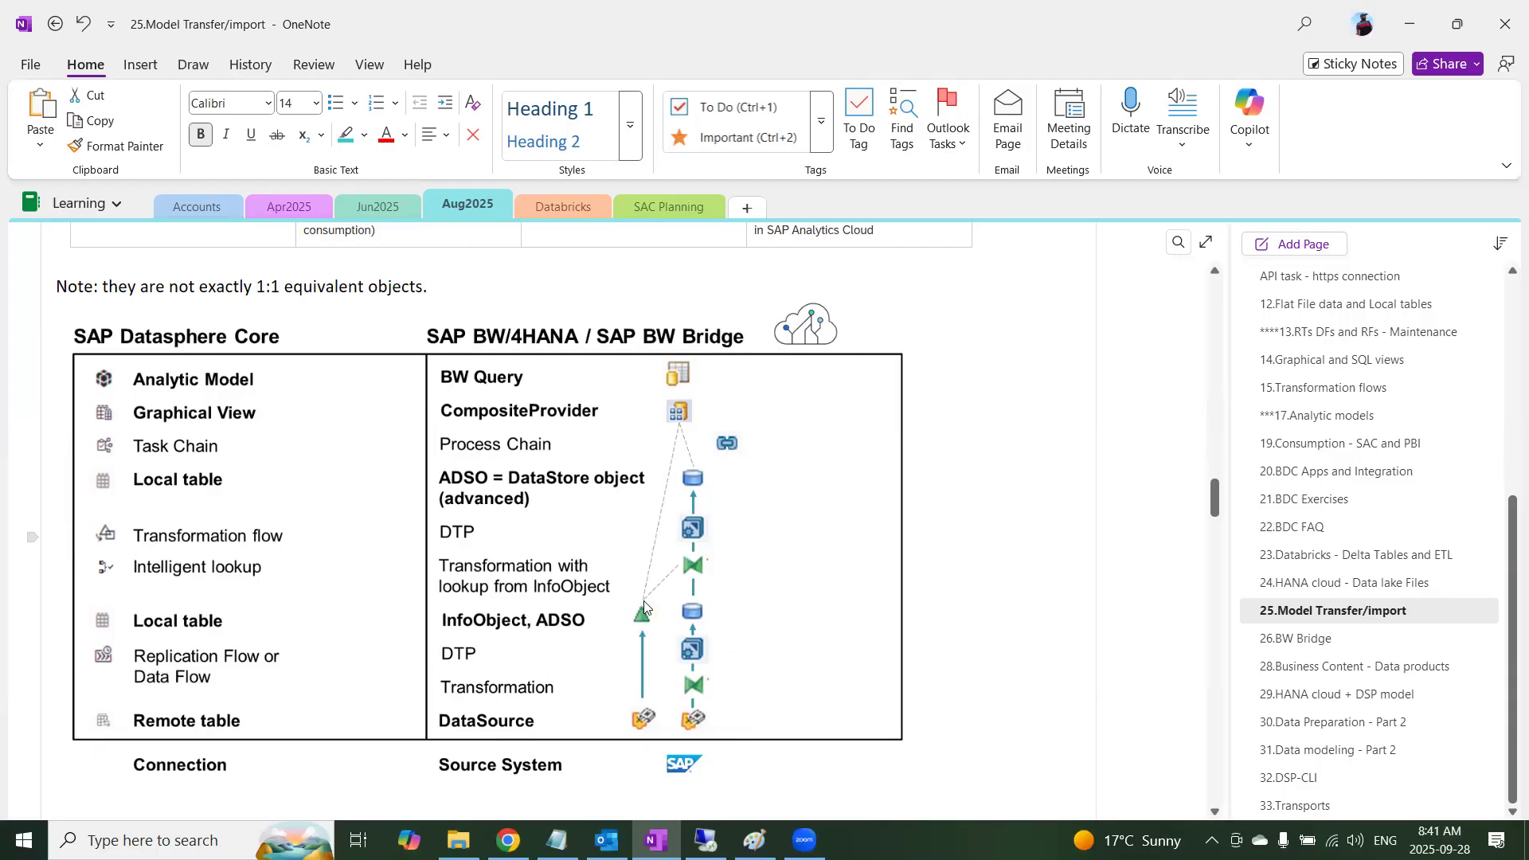
Look over the reference blogs and help links in the notes, and open the SAP Learning link under the Import Query demo heading
scroll(645, 600, down, 5)
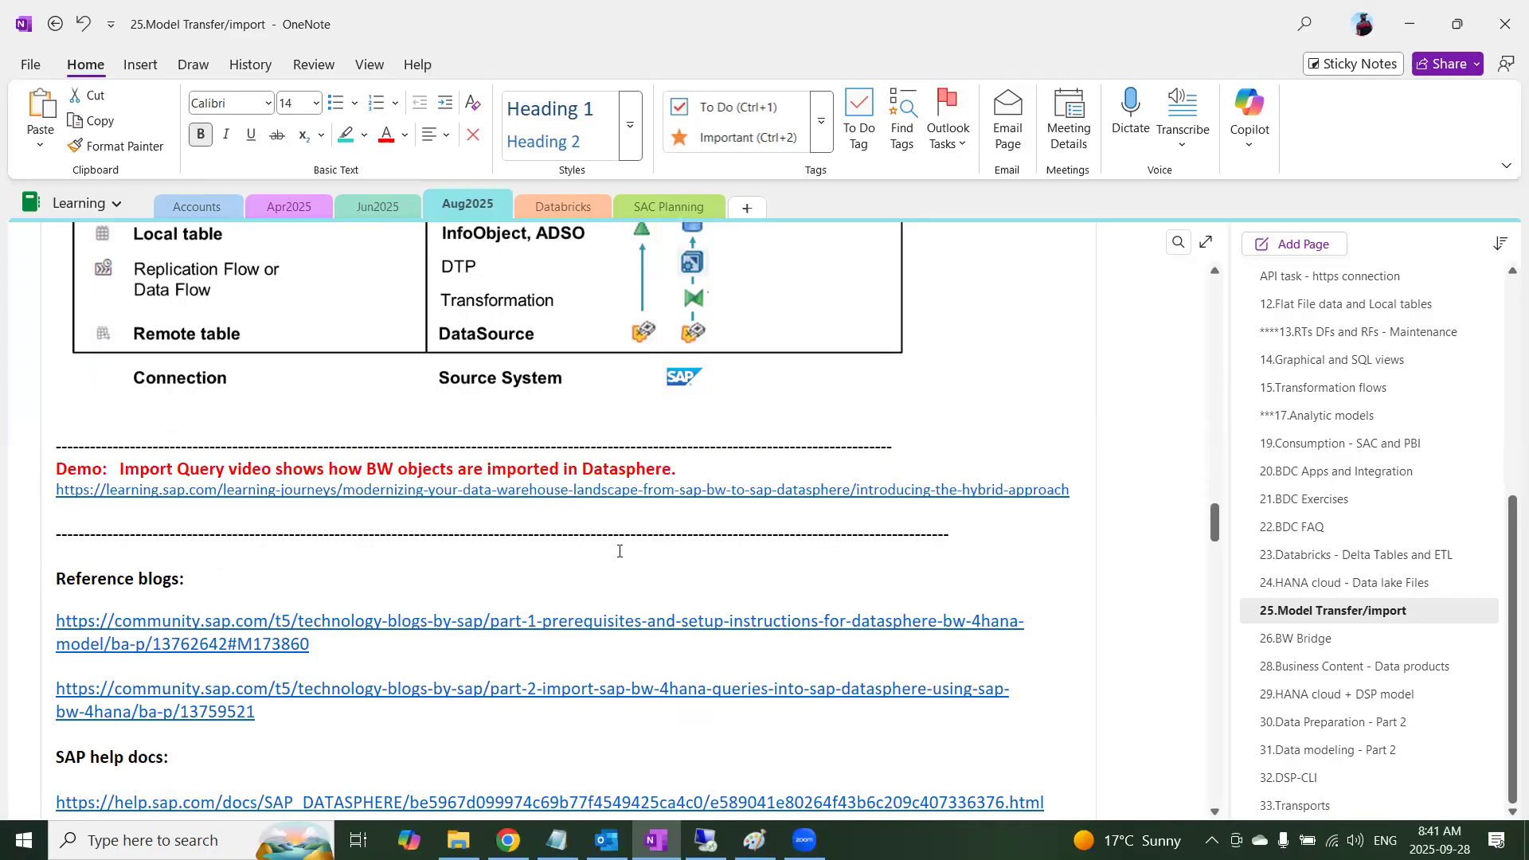
scroll(606, 524, down, 3)
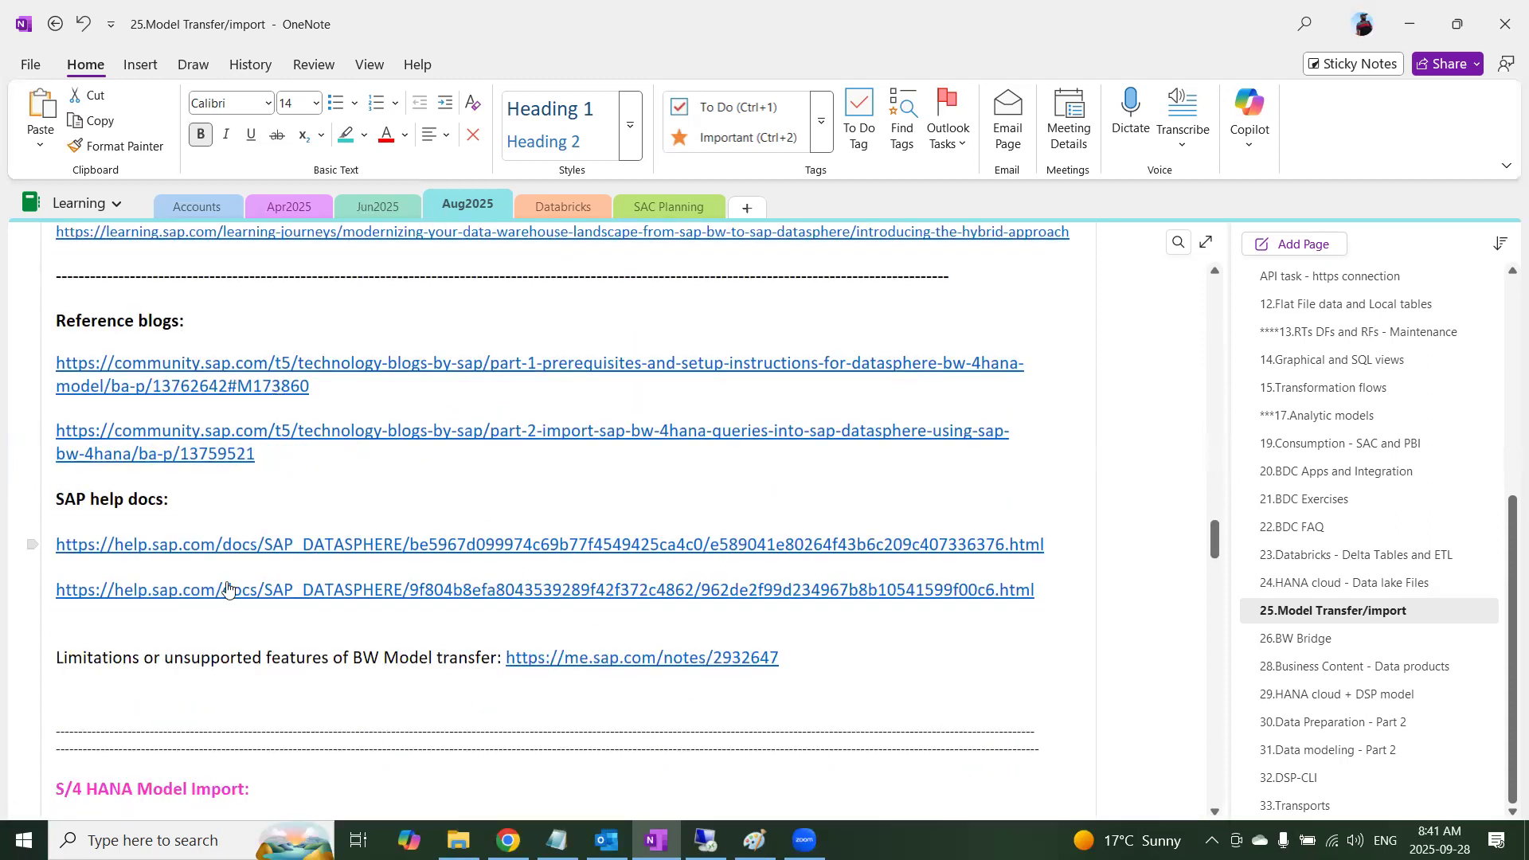
scroll(267, 597, down, 2)
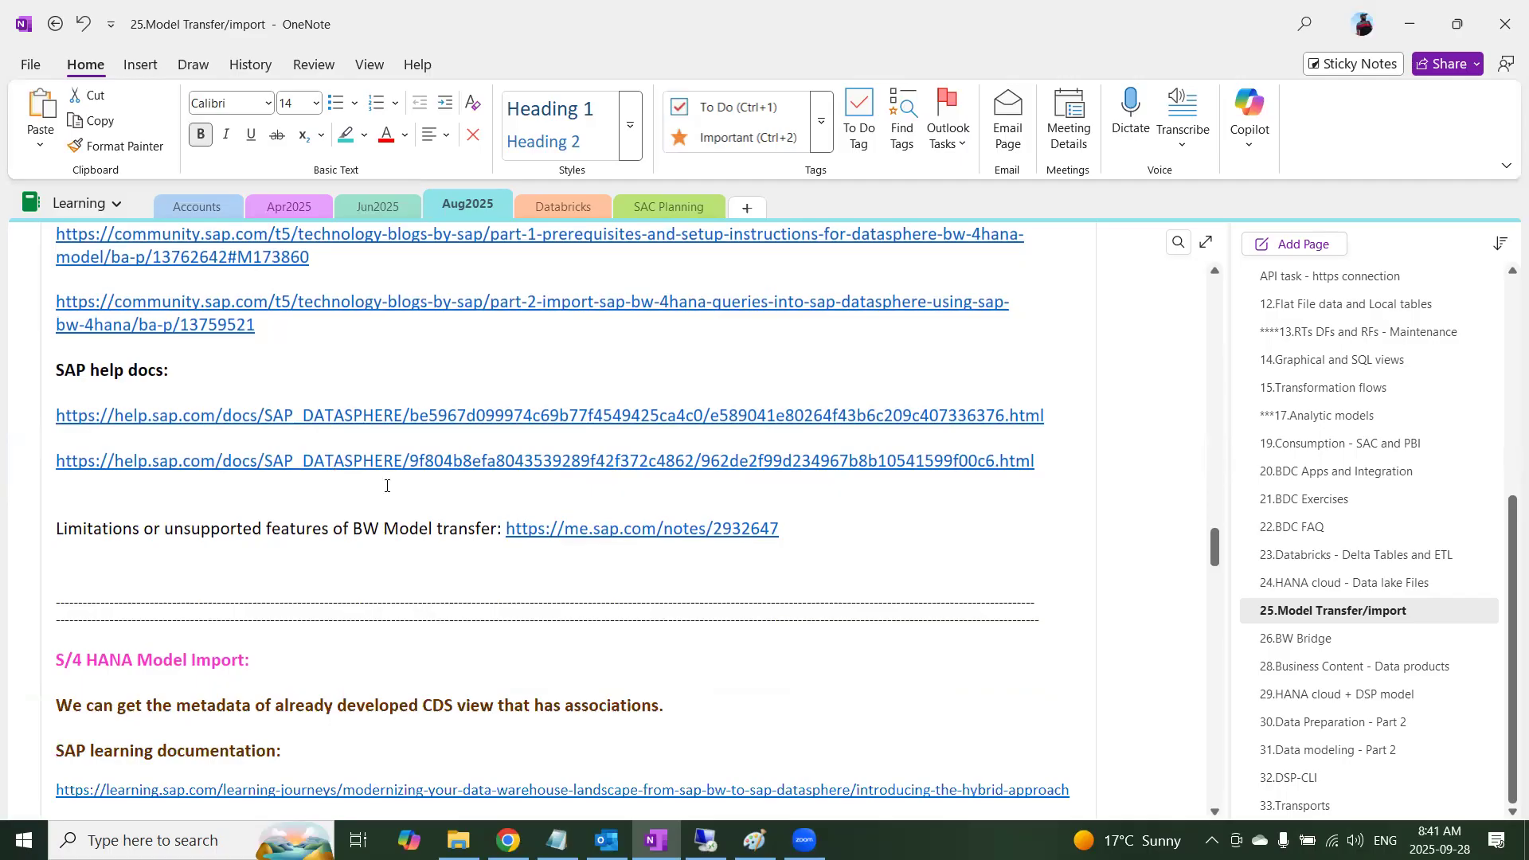
scroll(387, 485, up, 6)
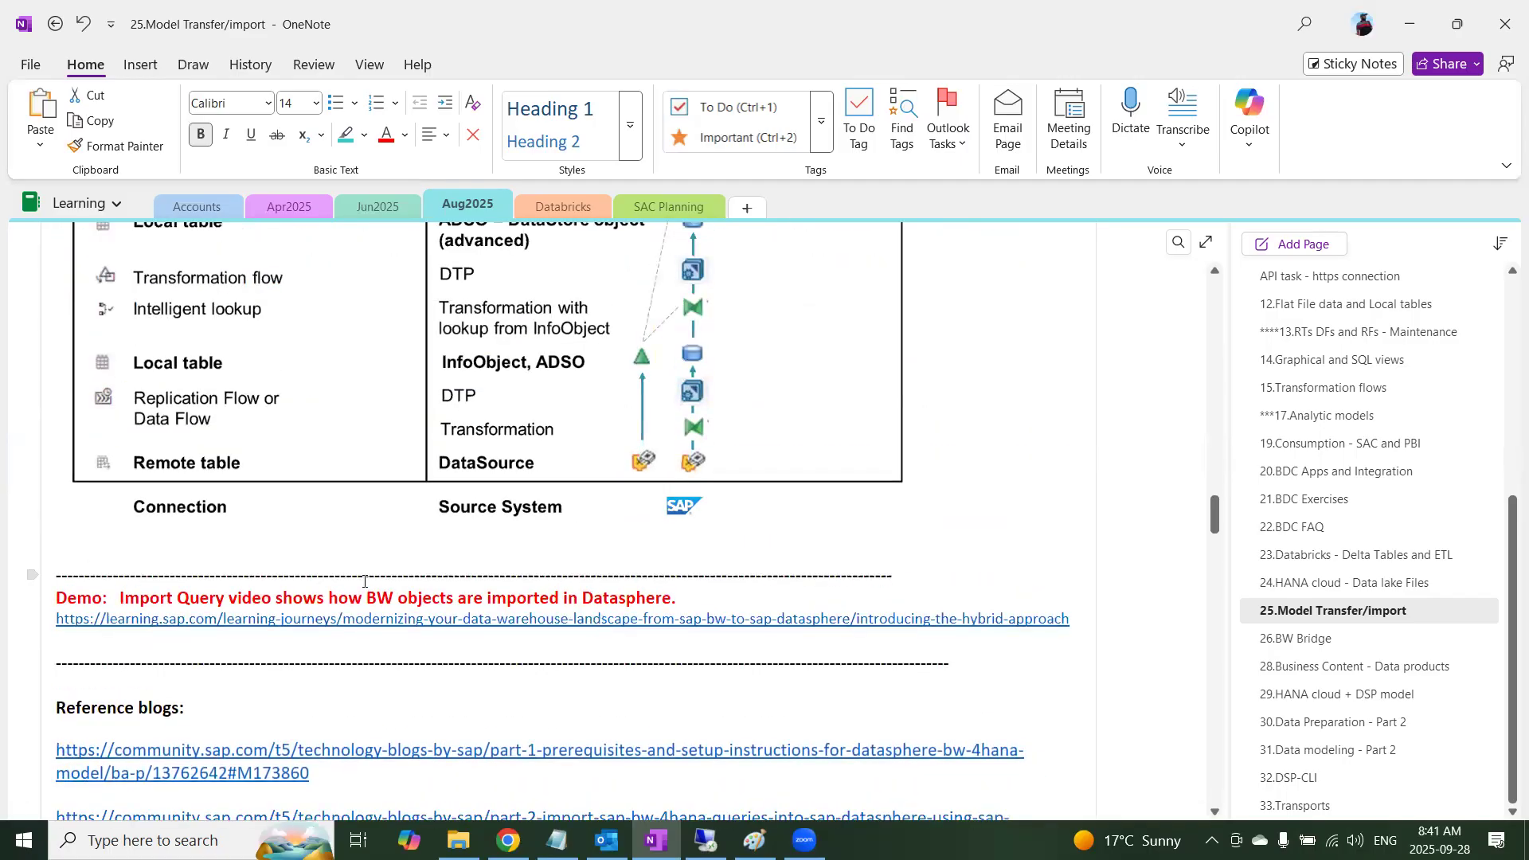
click(430, 621)
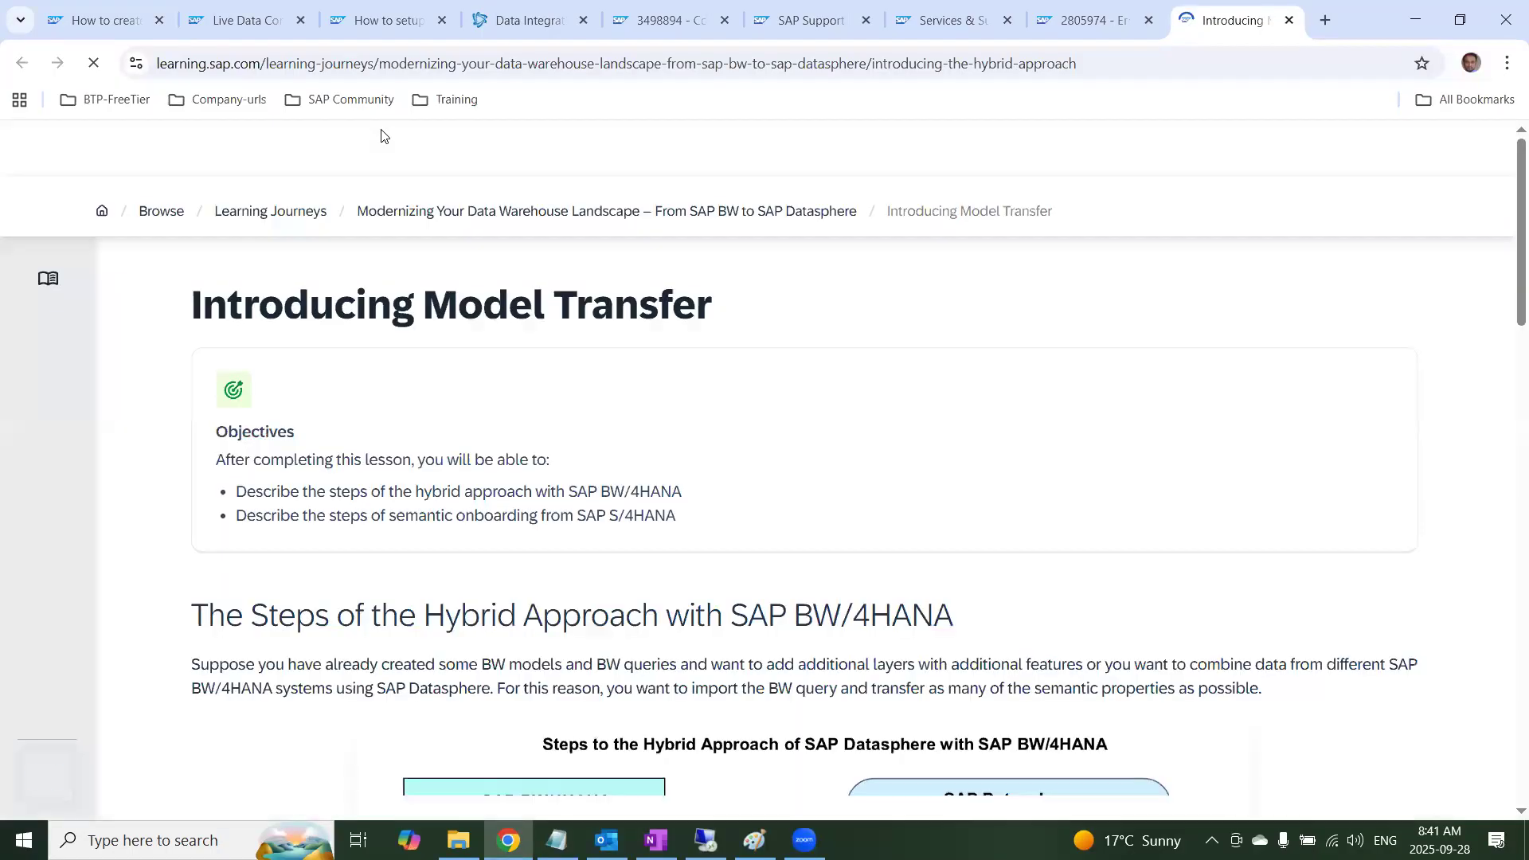
Read the Introducing Model Transfer lesson on the hybrid approach with SAP BW/4HANA and locate its connection and query import videos
scroll(566, 474, down, 6)
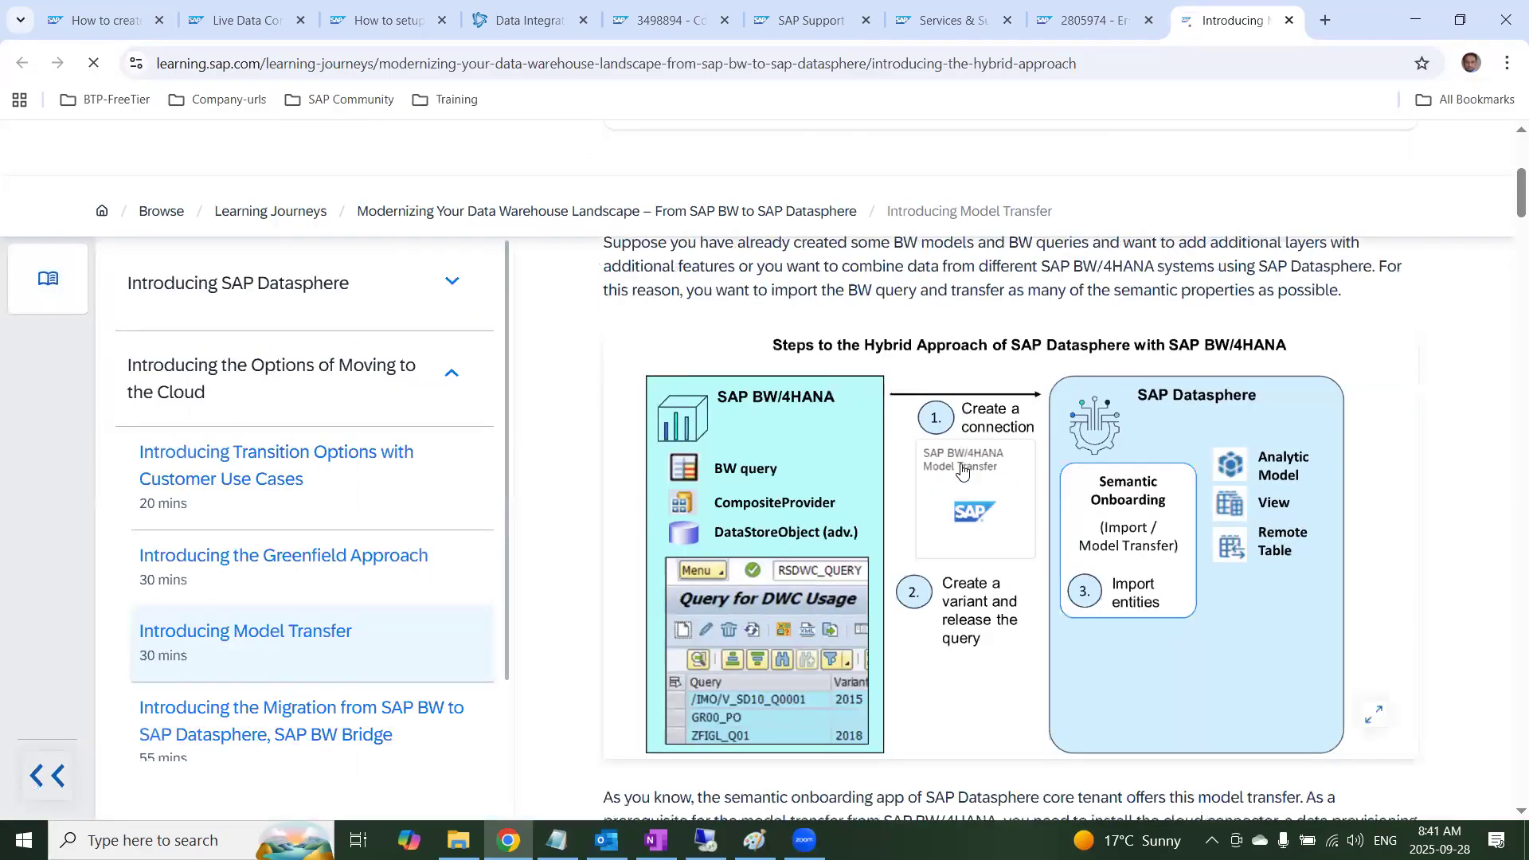
scroll(825, 179, down, 5)
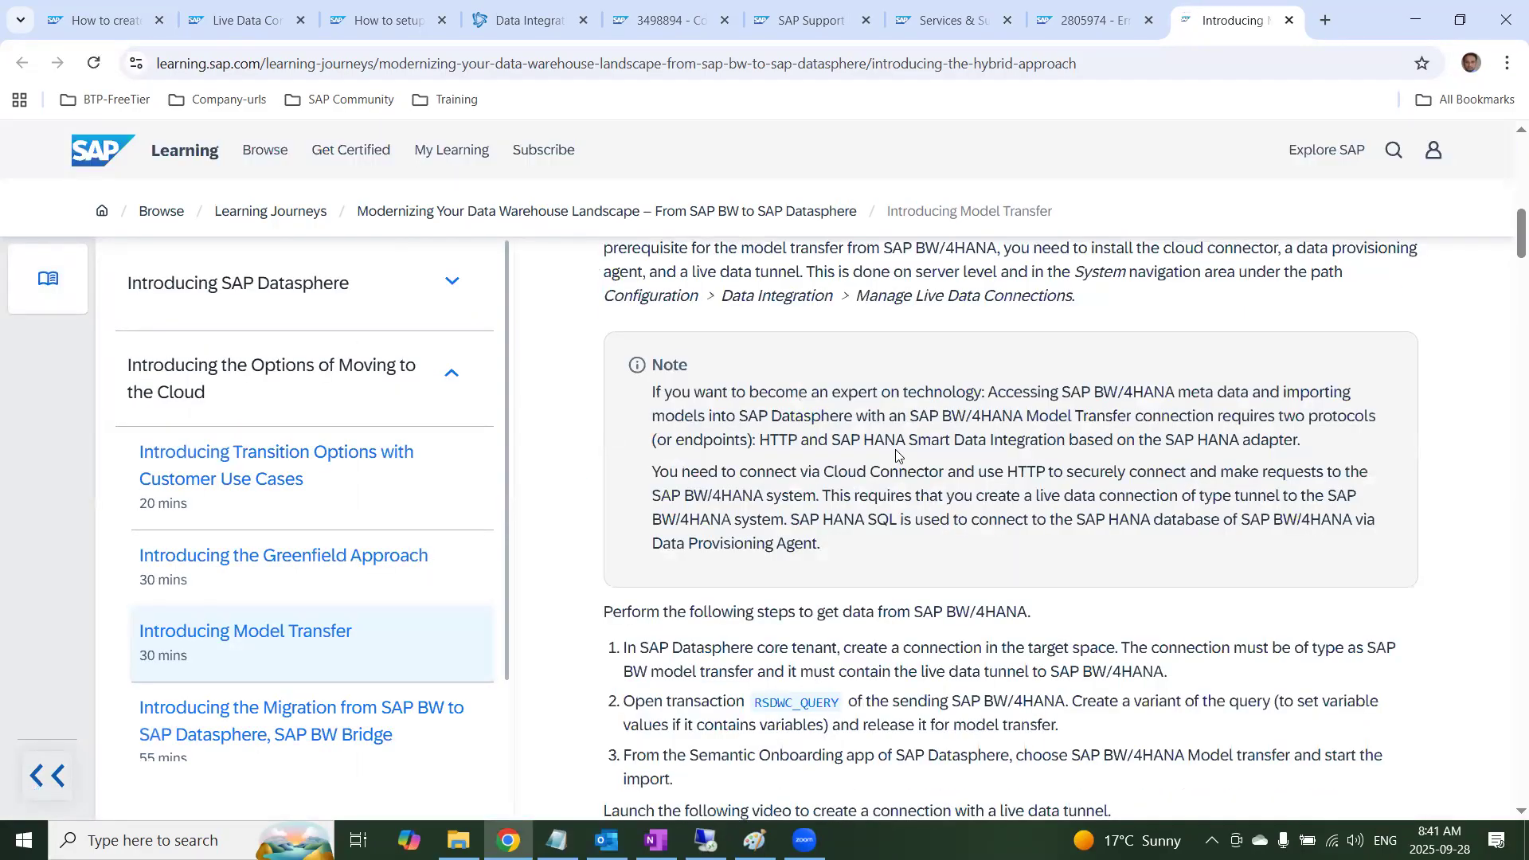
scroll(898, 456, down, 2)
scroll(896, 455, down, 5)
scroll(890, 451, up, 1)
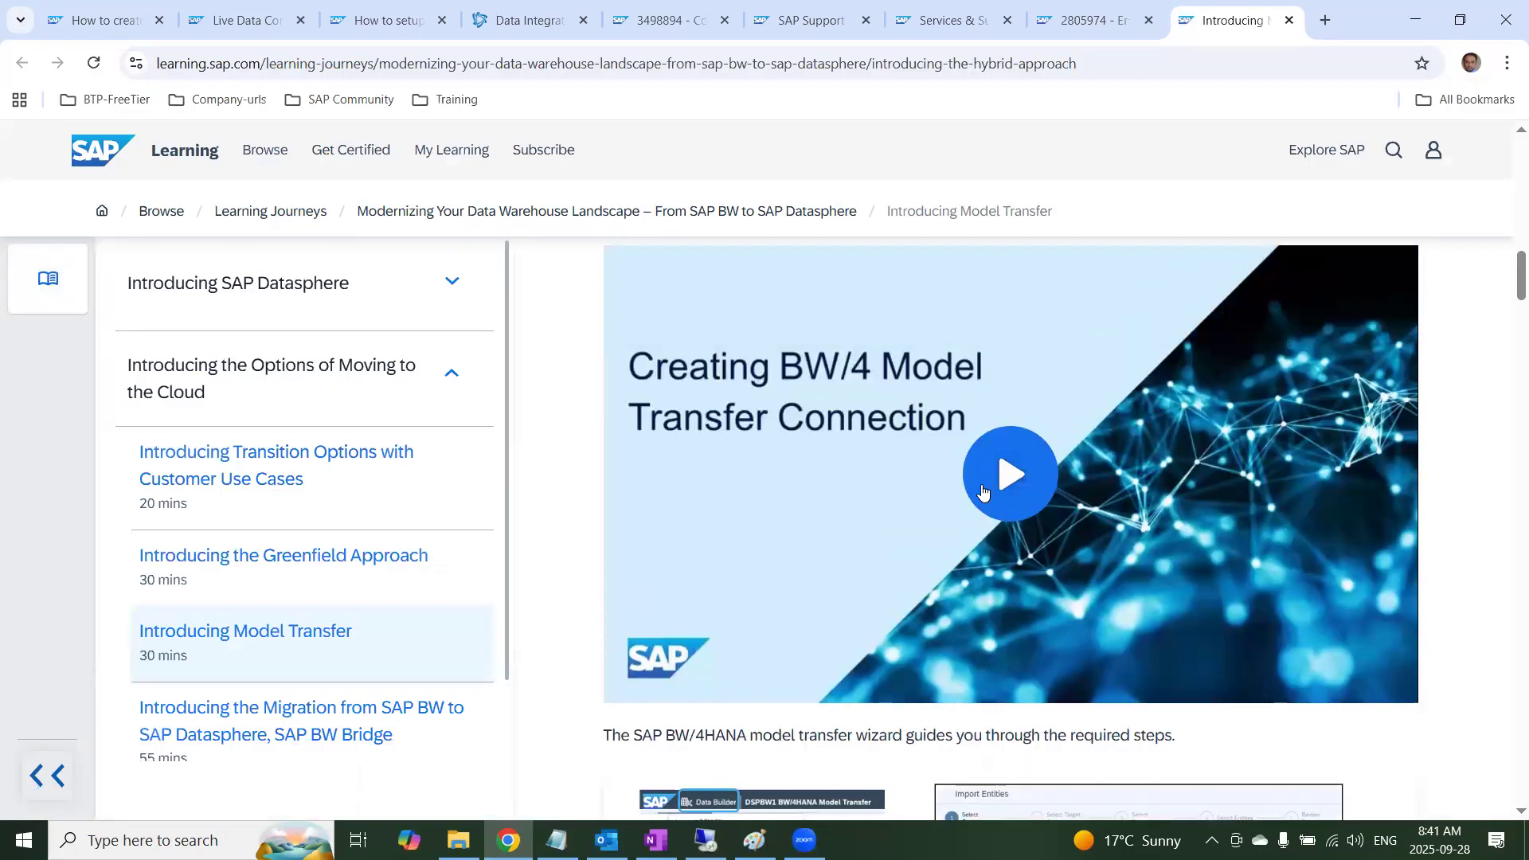
scroll(983, 491, down, 8)
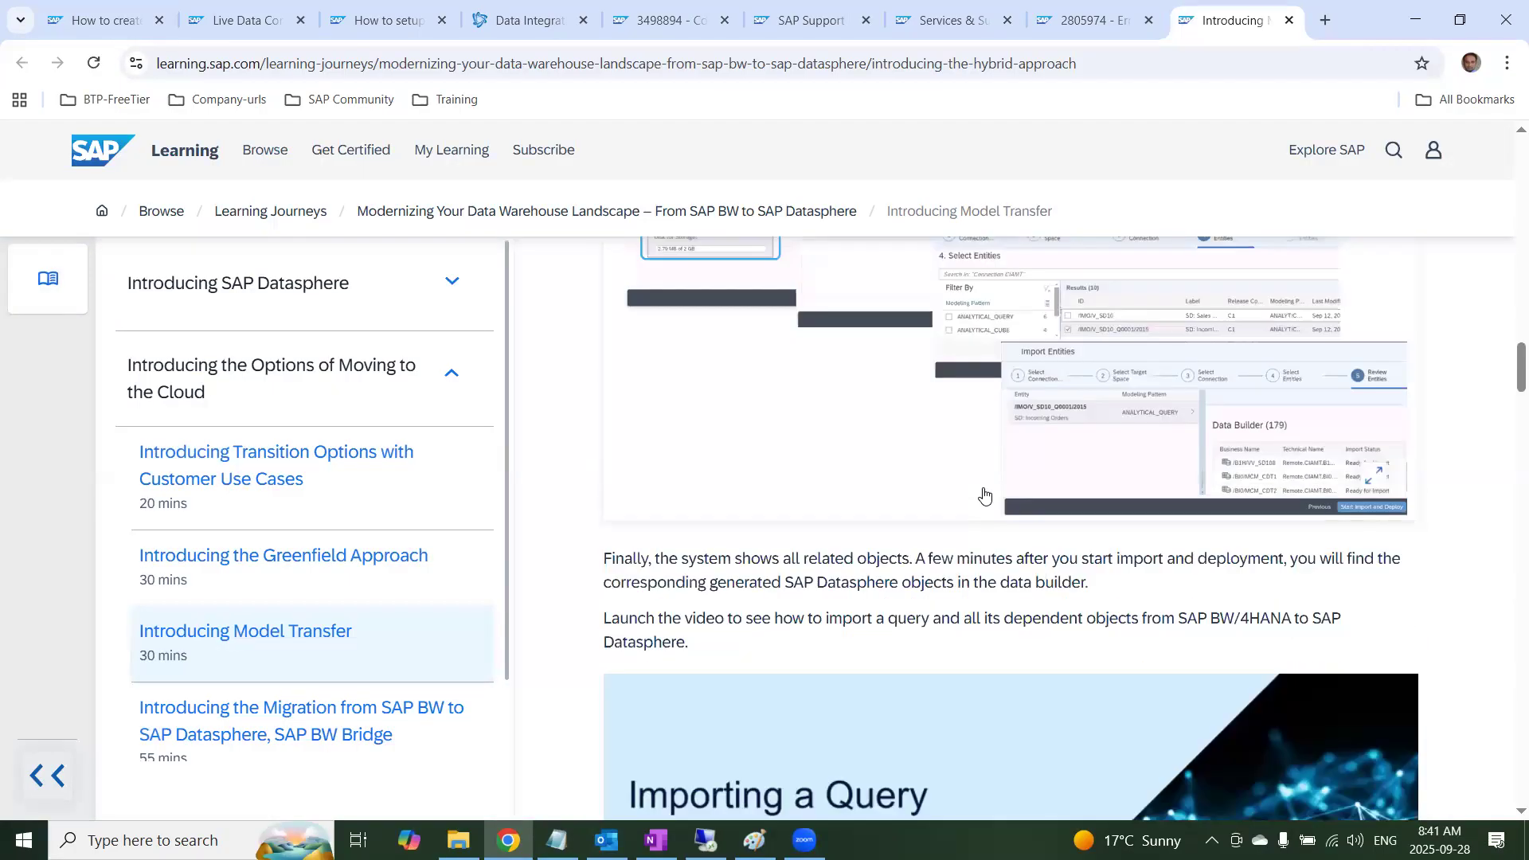
scroll(985, 494, down, 4)
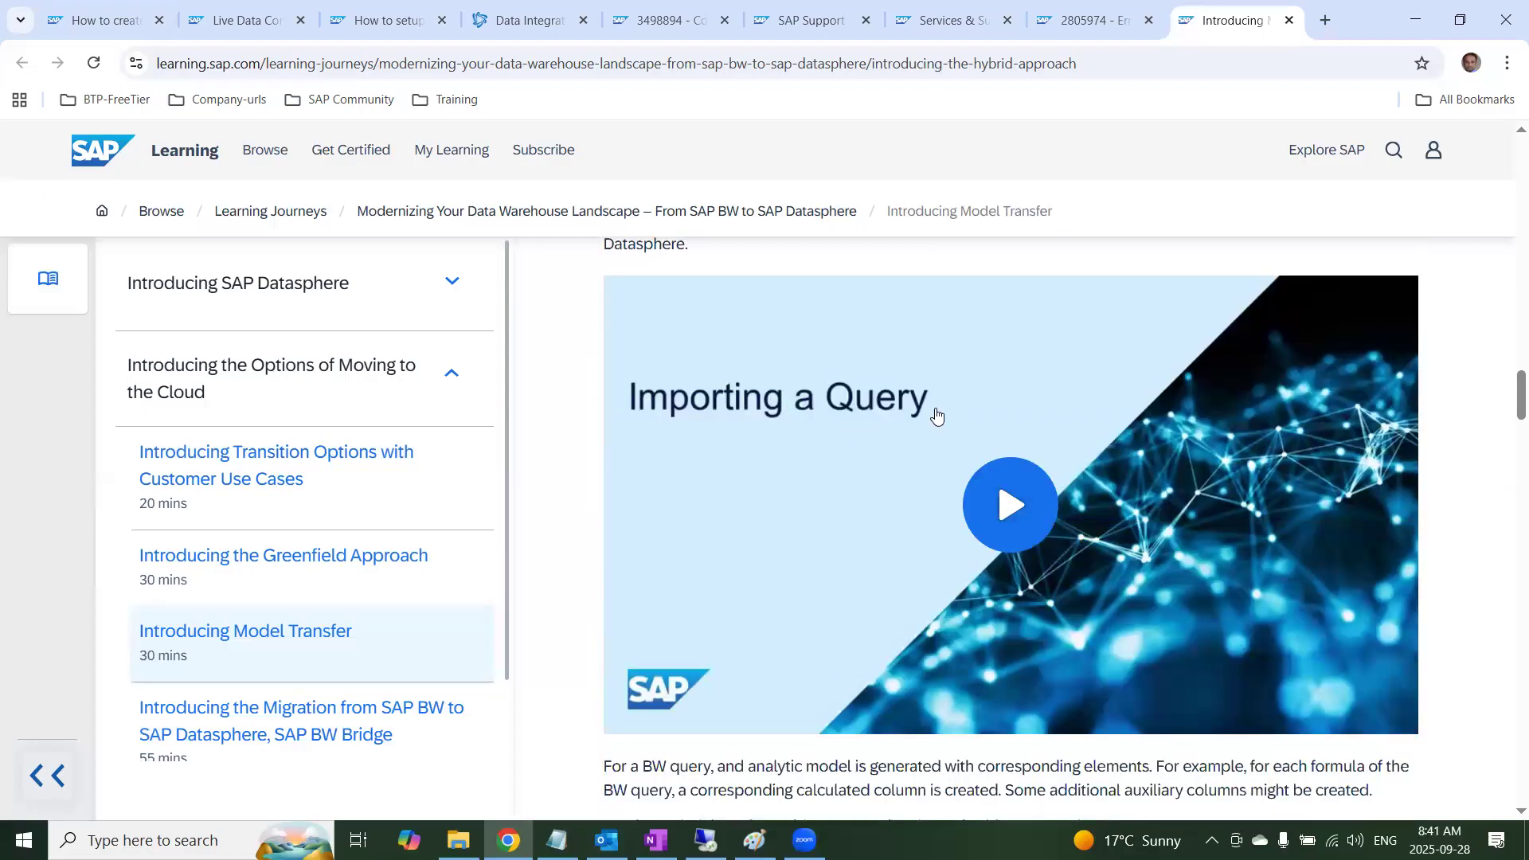
scroll(935, 410, up, 11)
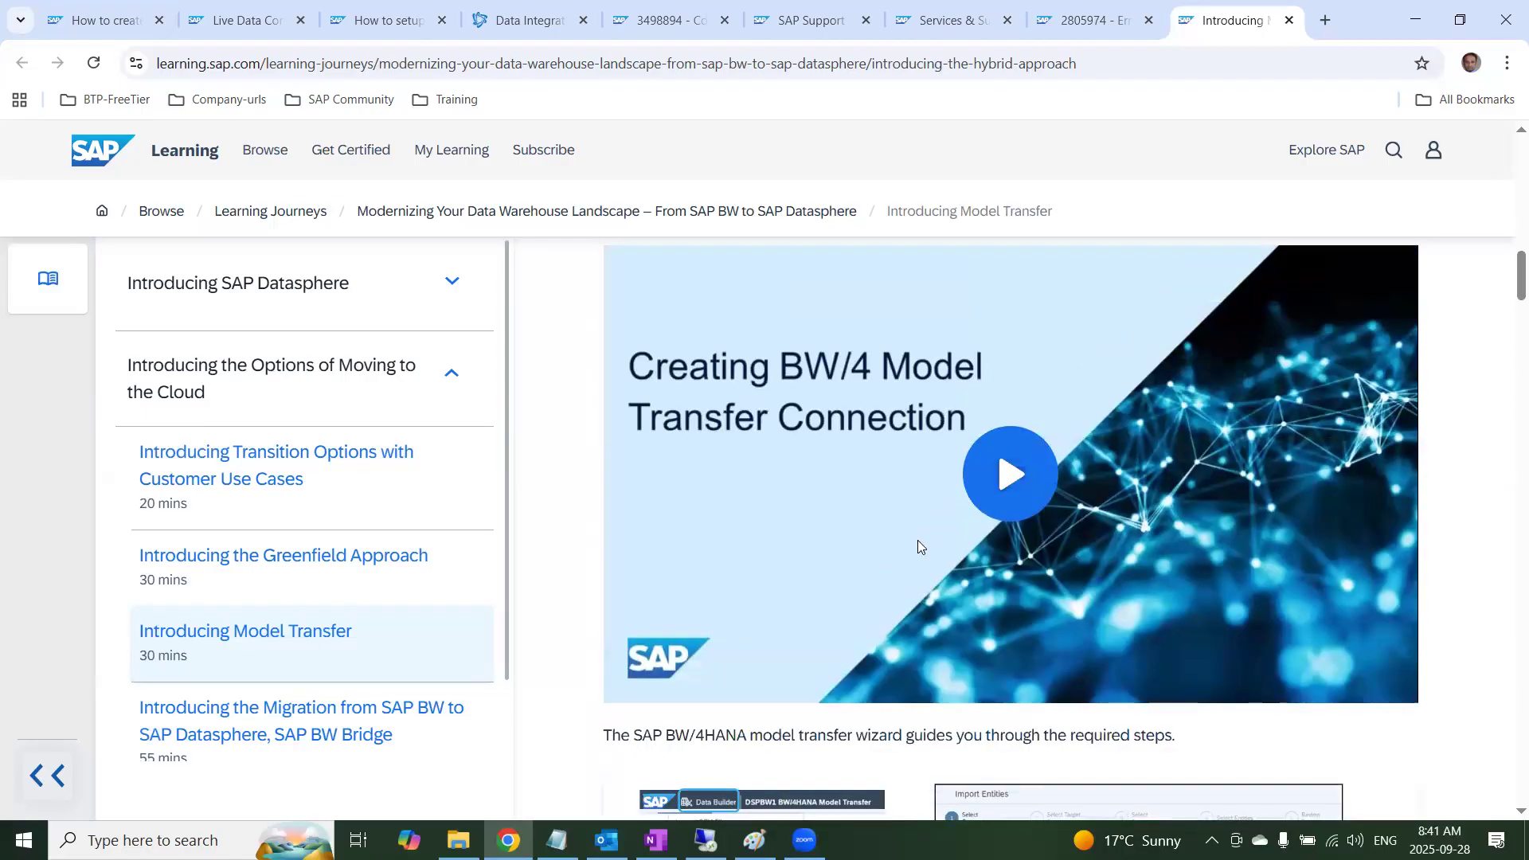
scroll(924, 558, up, 3)
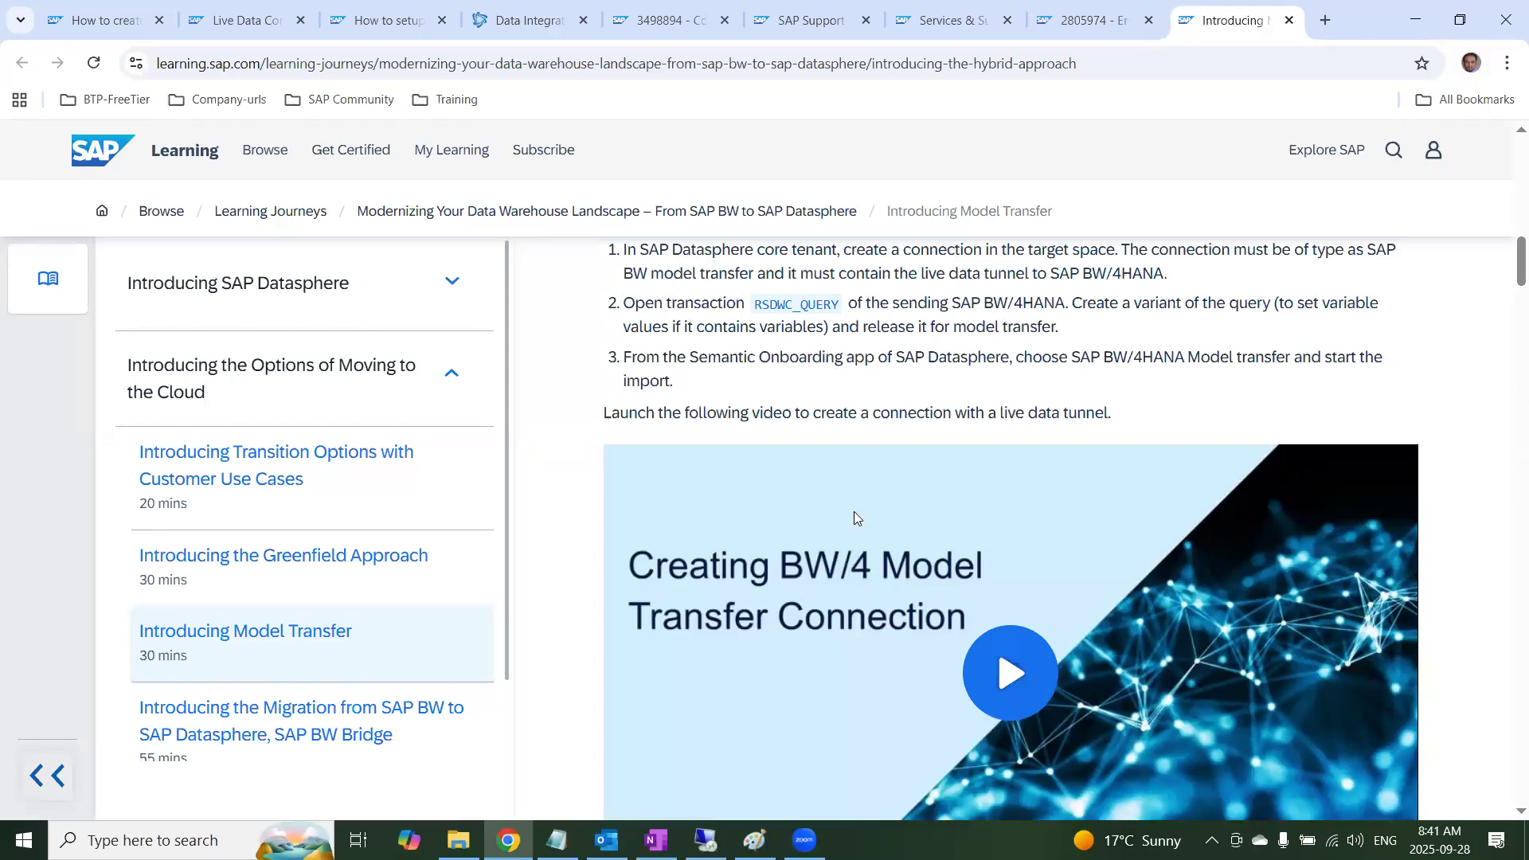
Review the lesson's model transfer wizard illustrations and play the Importing a Query video
scroll(854, 513, down, 10)
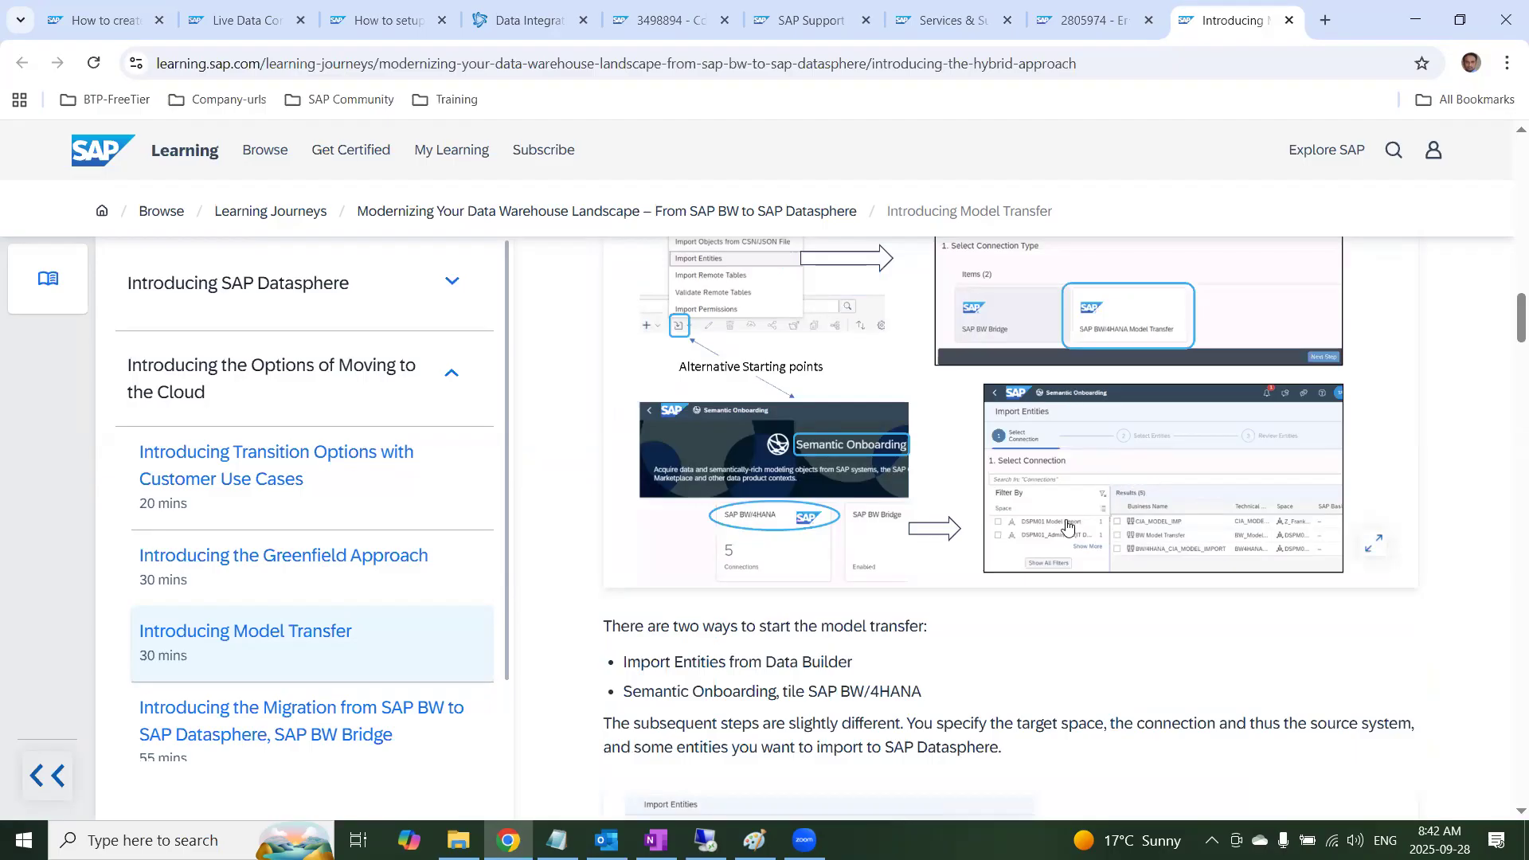
scroll(1067, 527, down, 3)
scroll(1068, 528, down, 2)
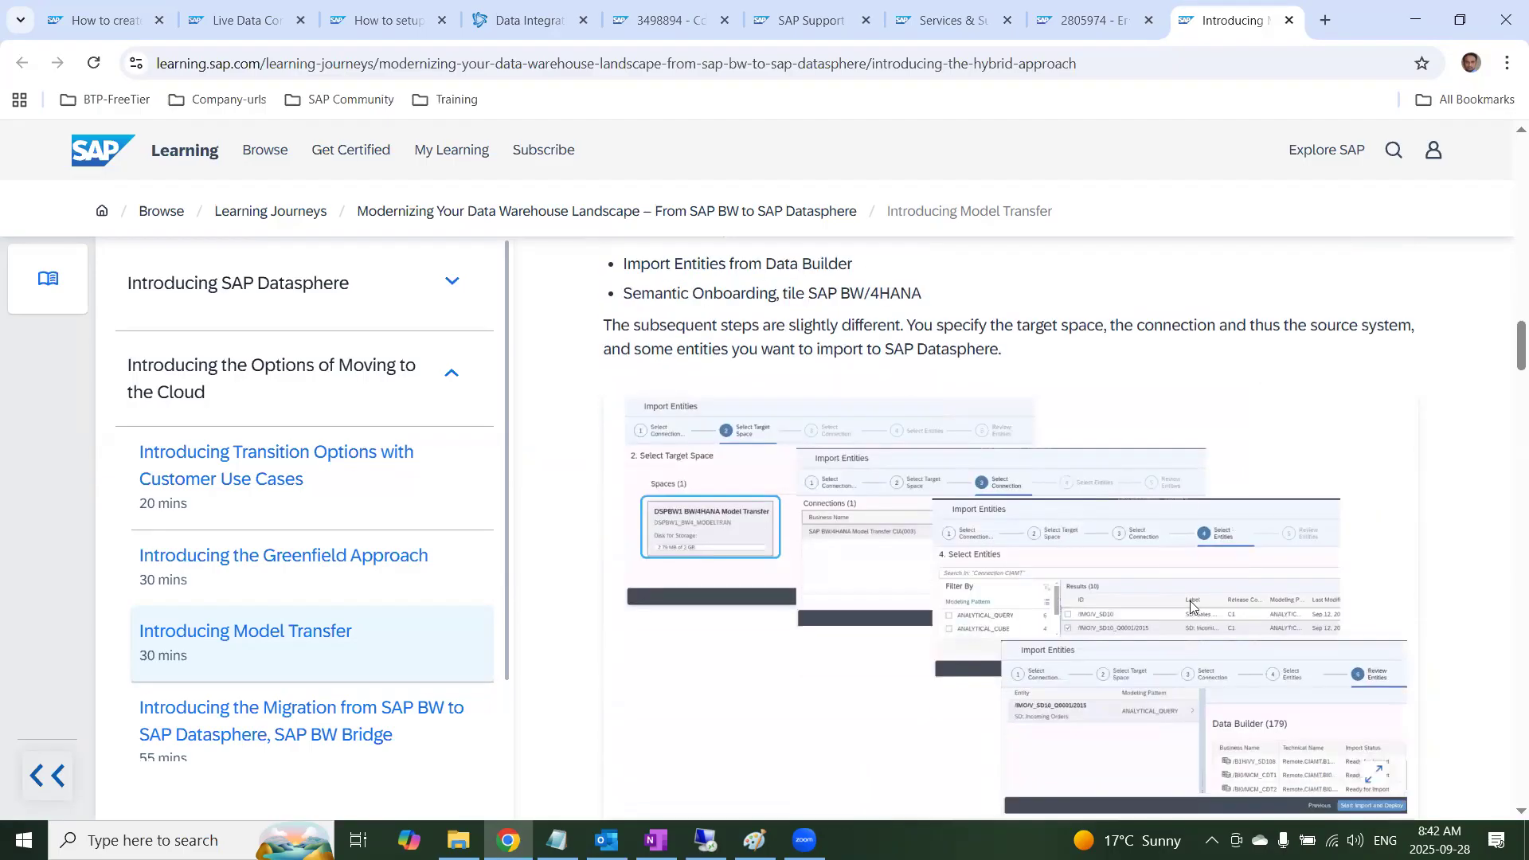
scroll(1131, 644, down, 5)
scroll(1131, 643, down, 3)
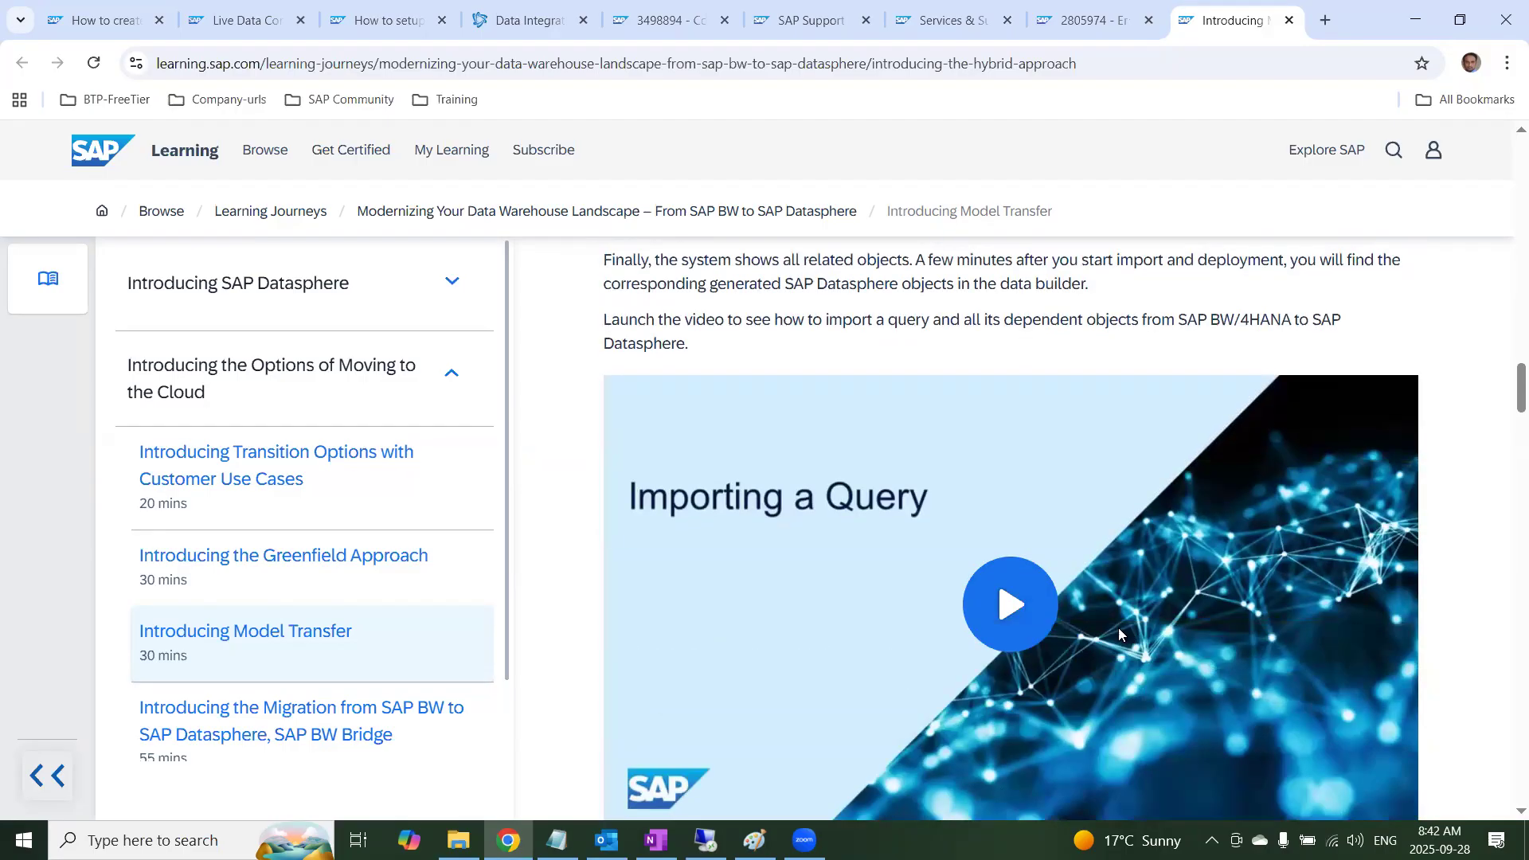
click(1010, 596)
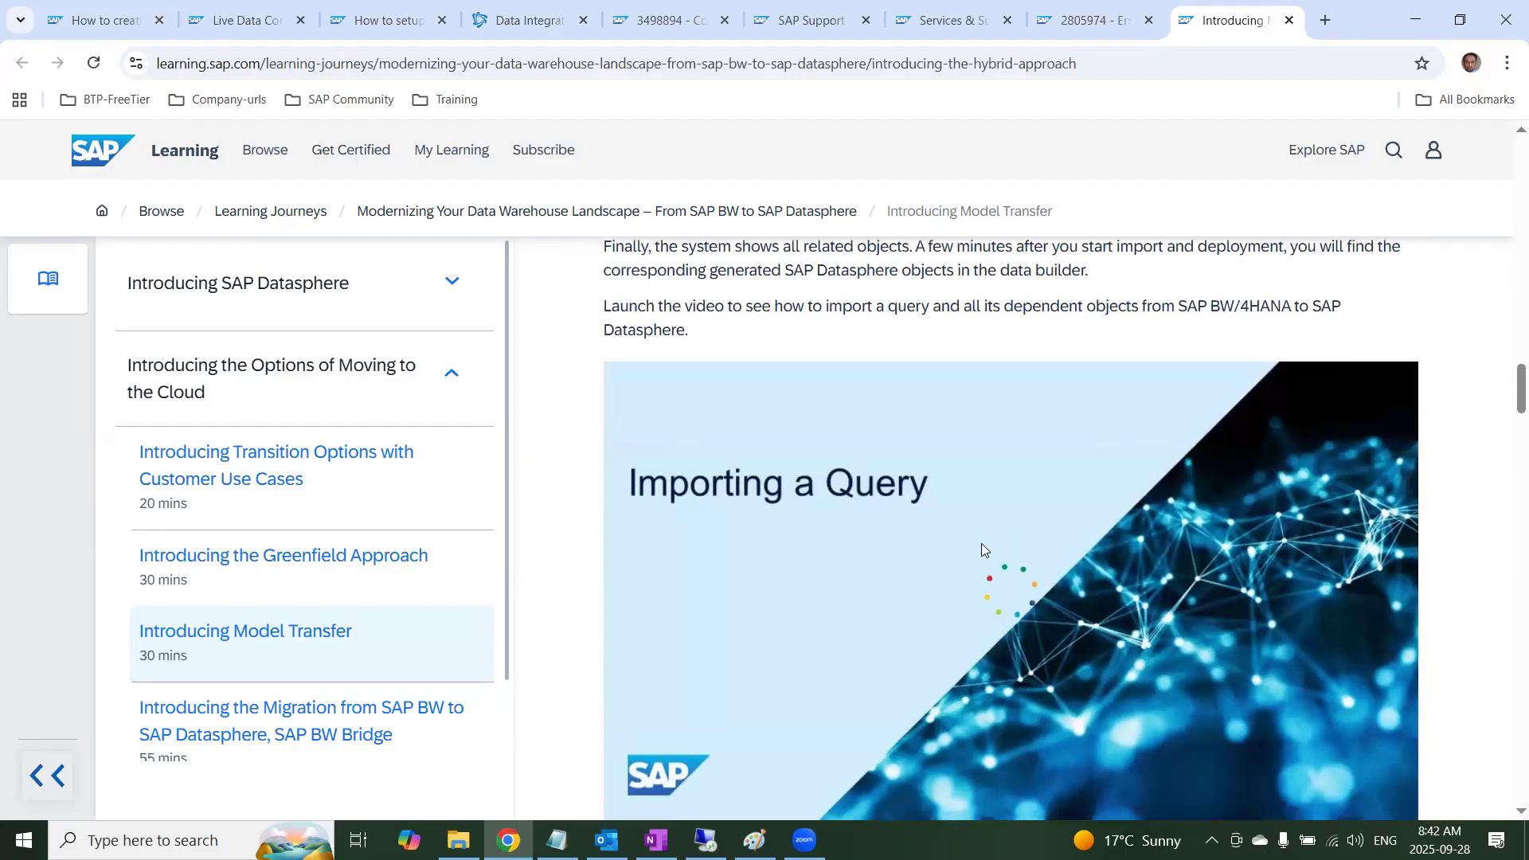
scroll(980, 542, down, 2)
scroll(977, 534, up, 1)
Skip forward through the Importing a Query video in stages, from the BW query definition to the imported objects in the Data Builder
click(750, 676)
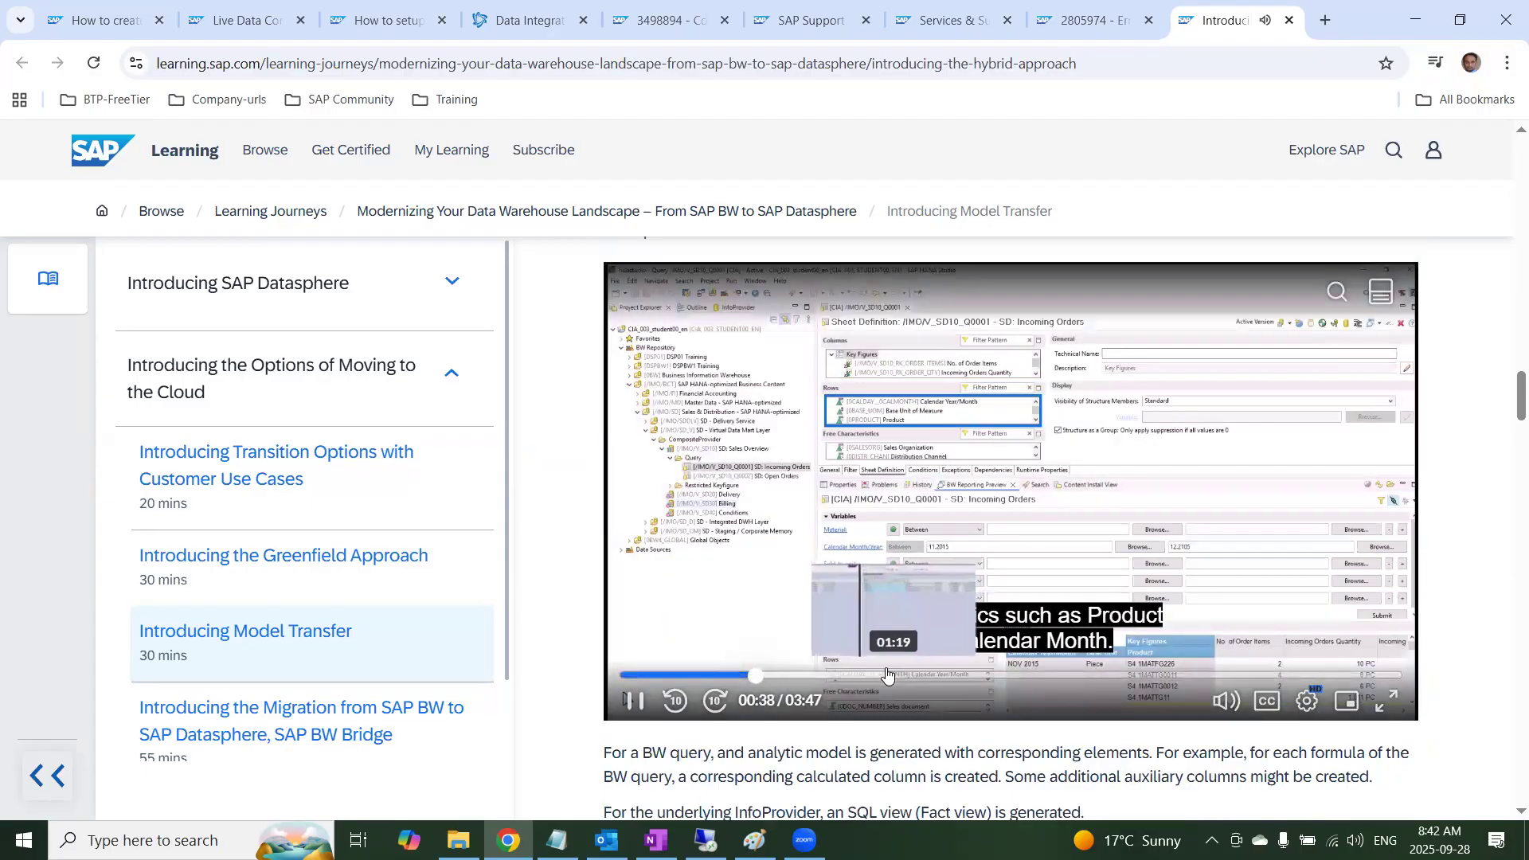
click(889, 675)
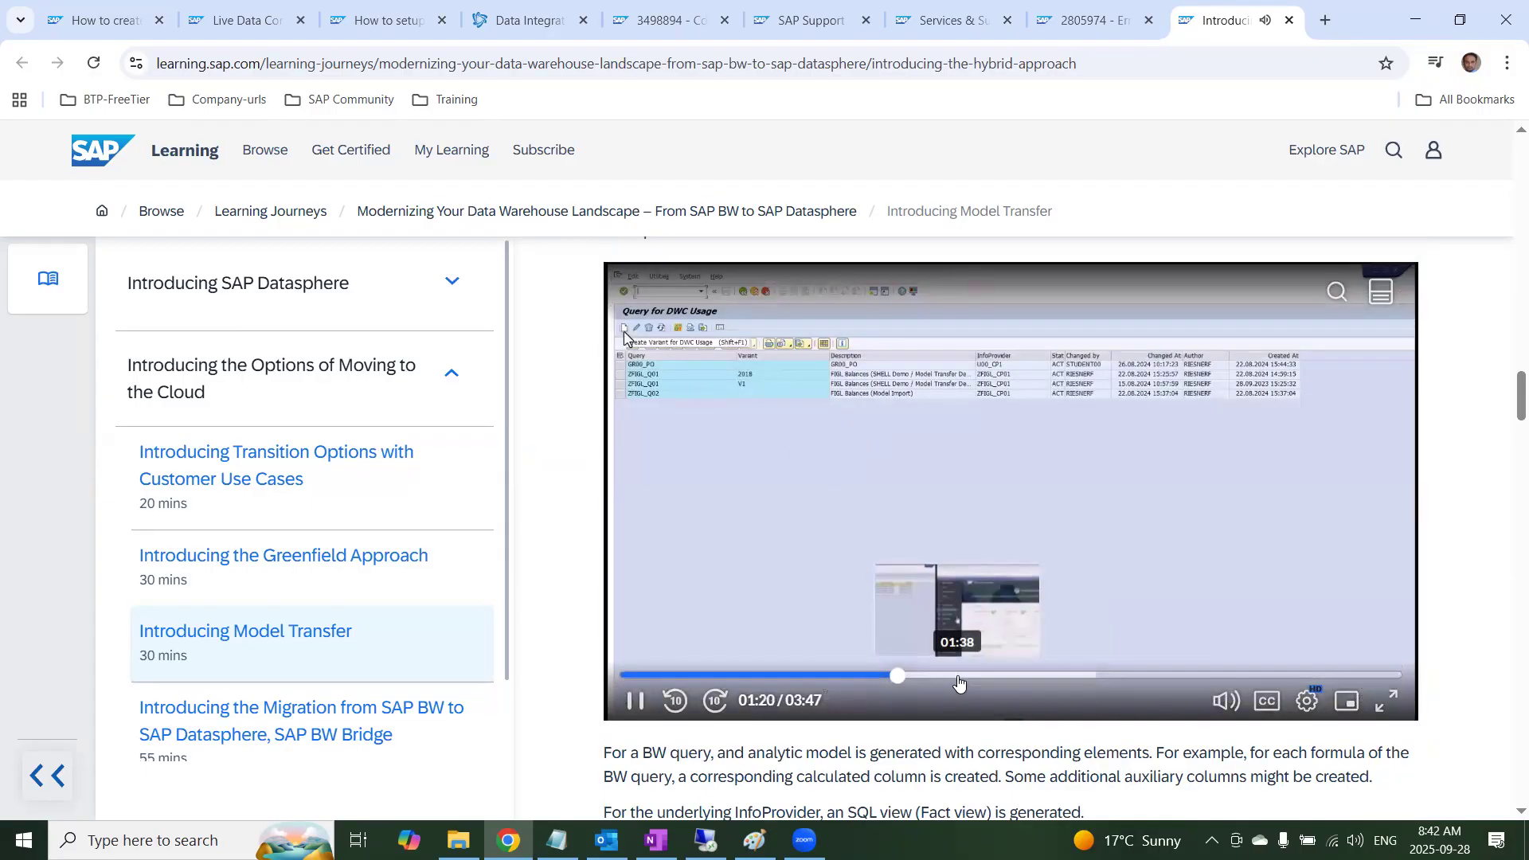
click(959, 675)
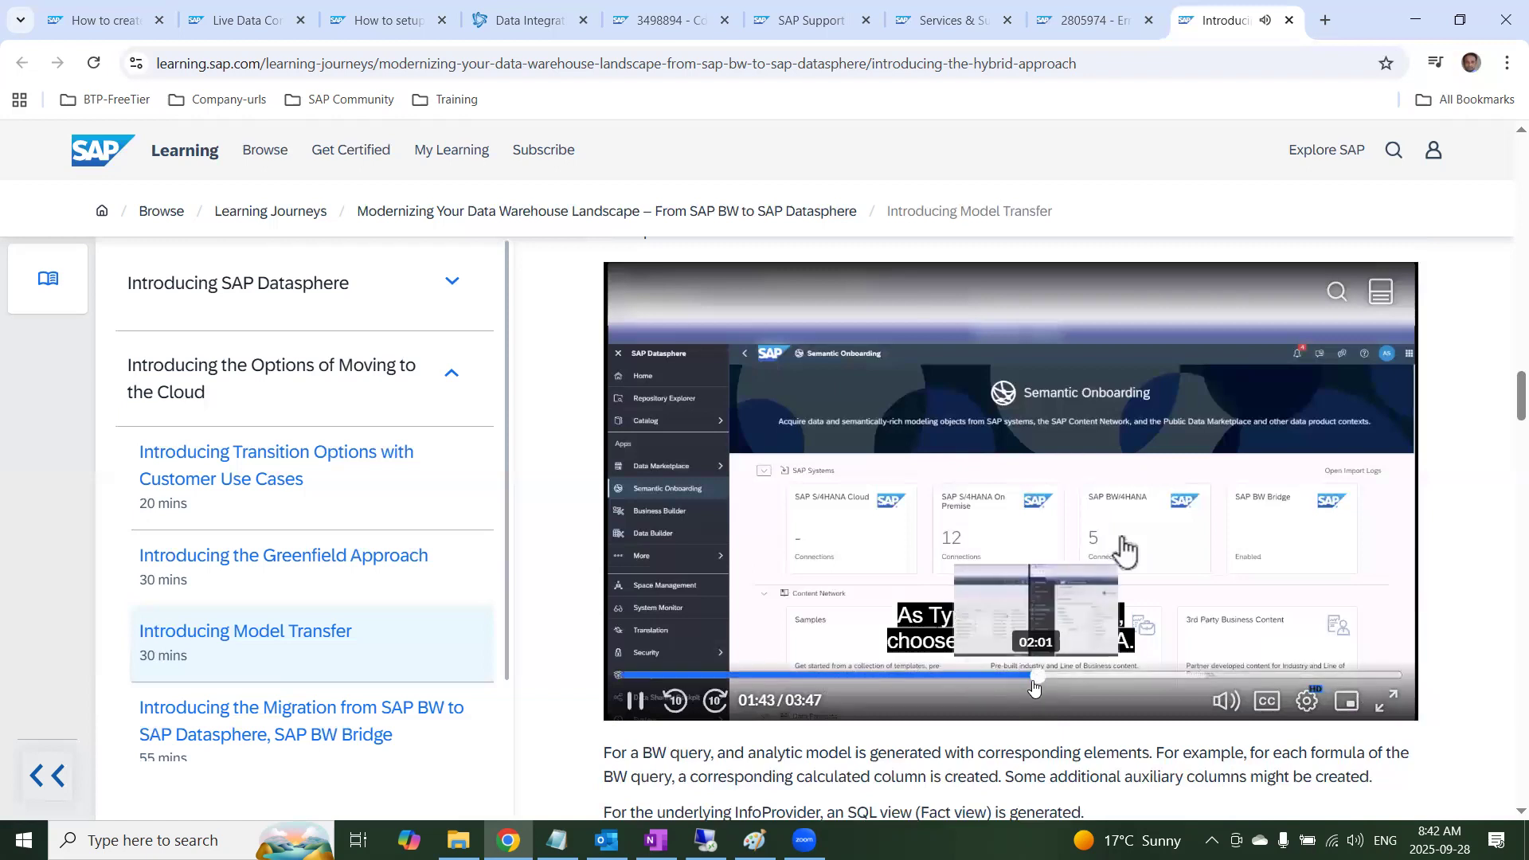
click(1034, 677)
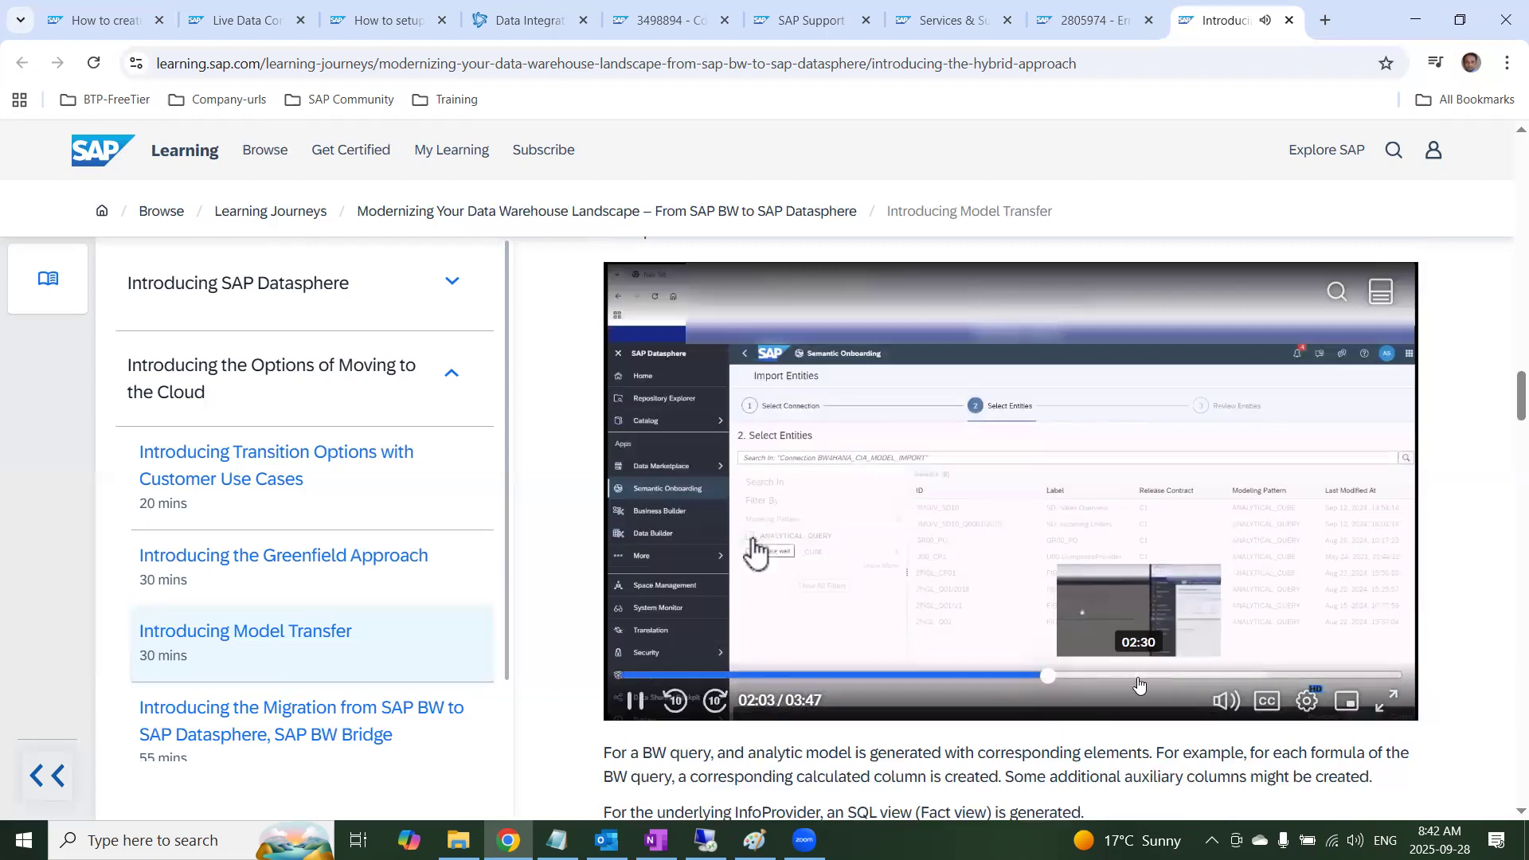
click(1102, 675)
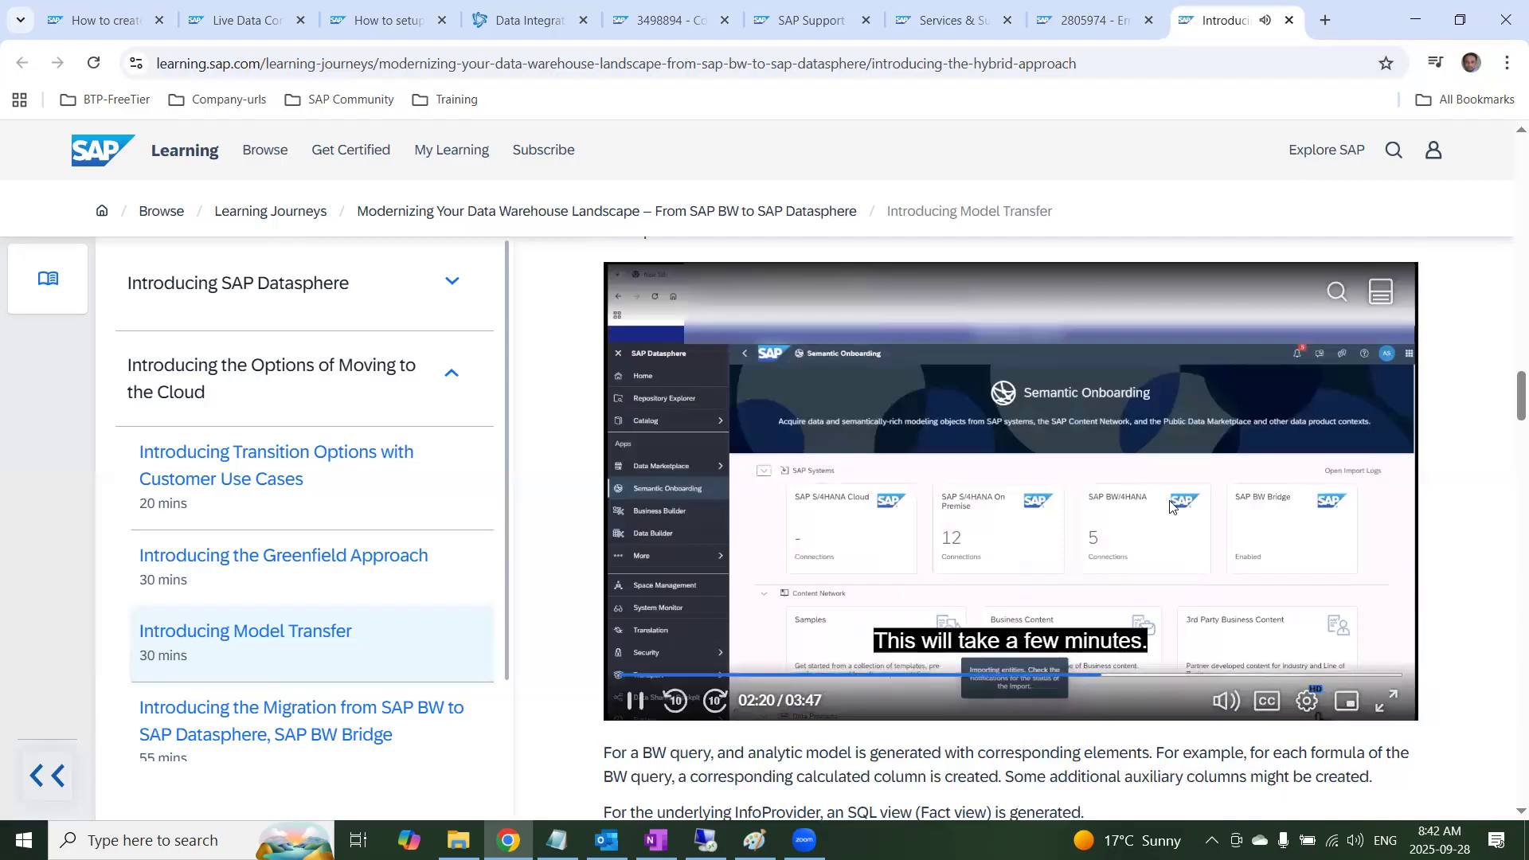
click(1164, 676)
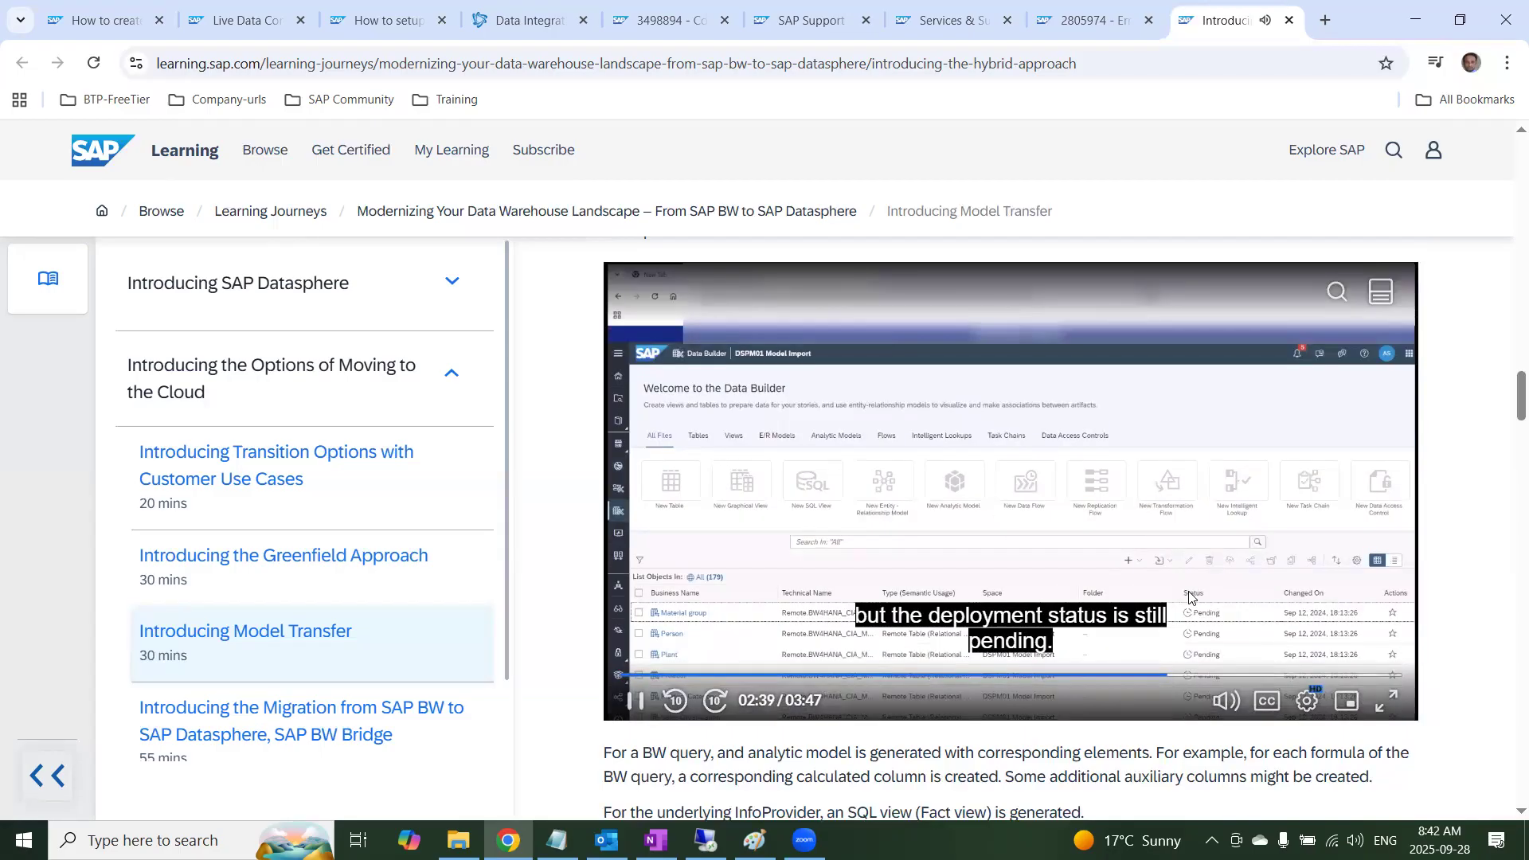
Jump back in the video to rewatch the Data Builder import, the dependent entities review and the entity selection
click(1129, 676)
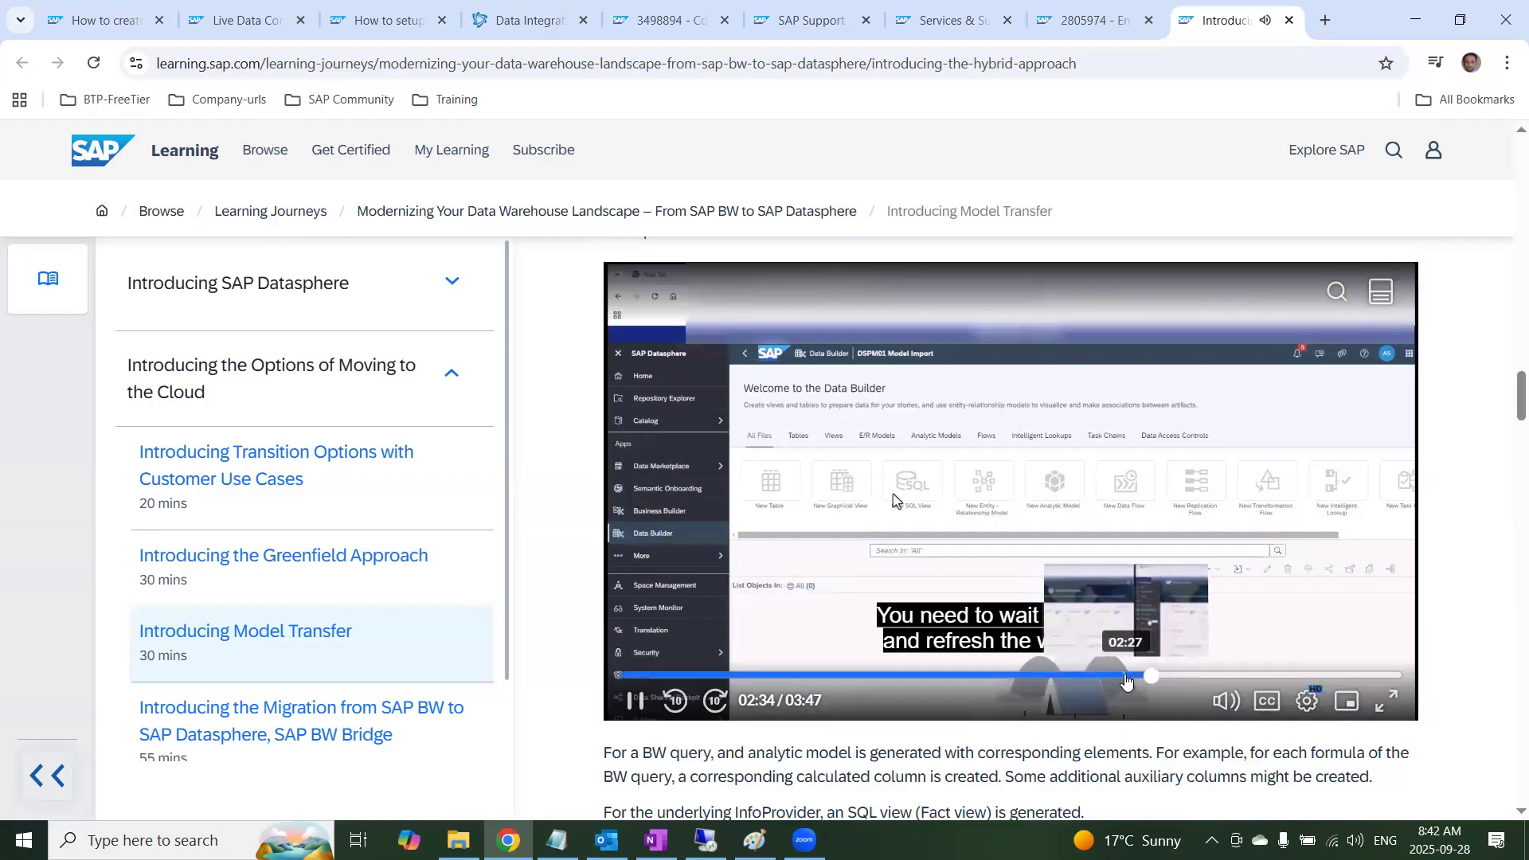
click(1126, 677)
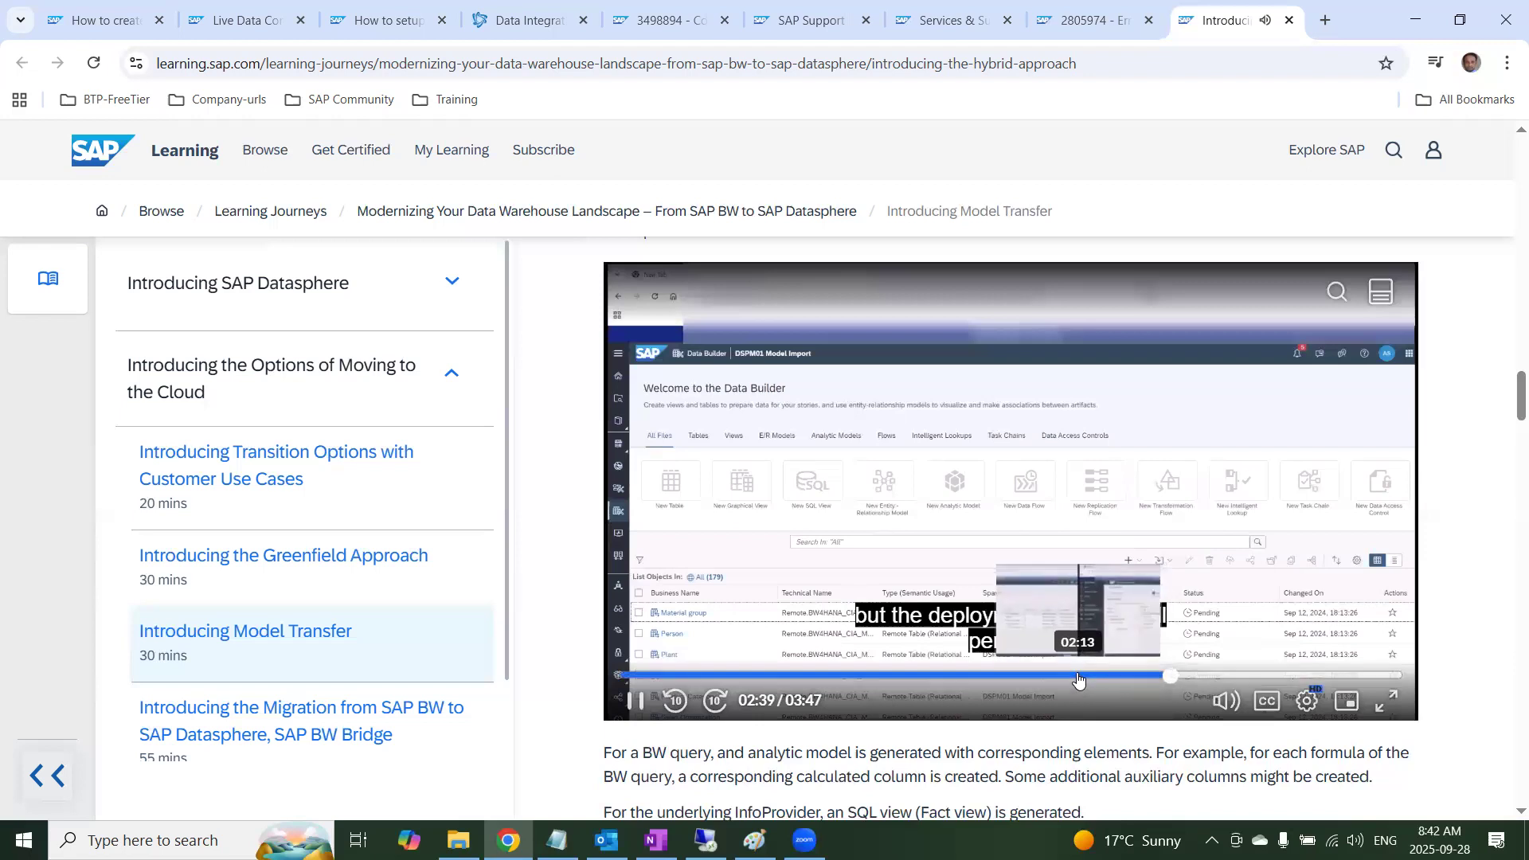
click(1079, 677)
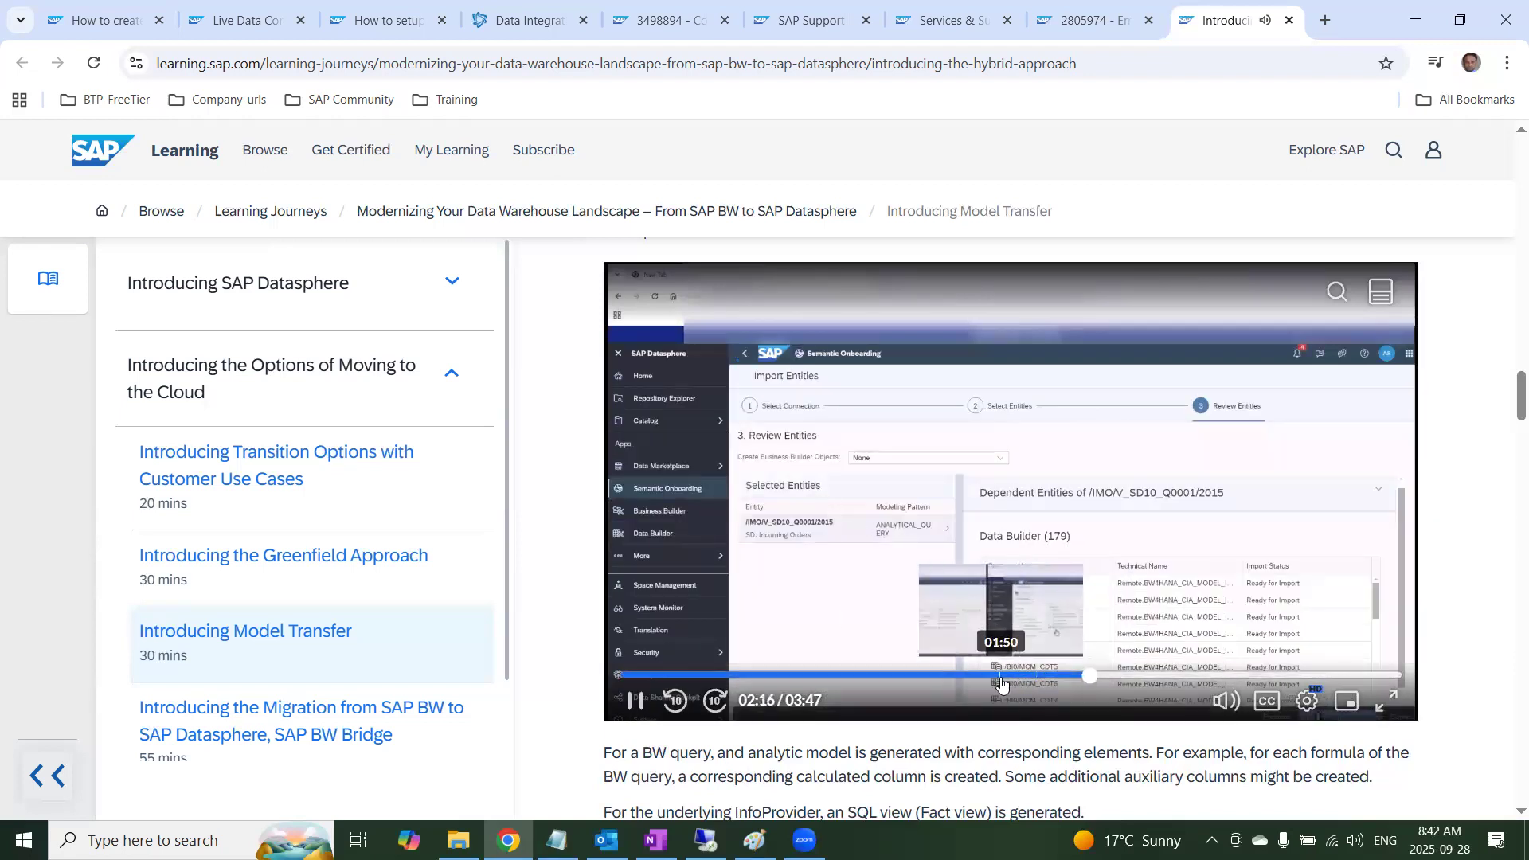
click(1005, 677)
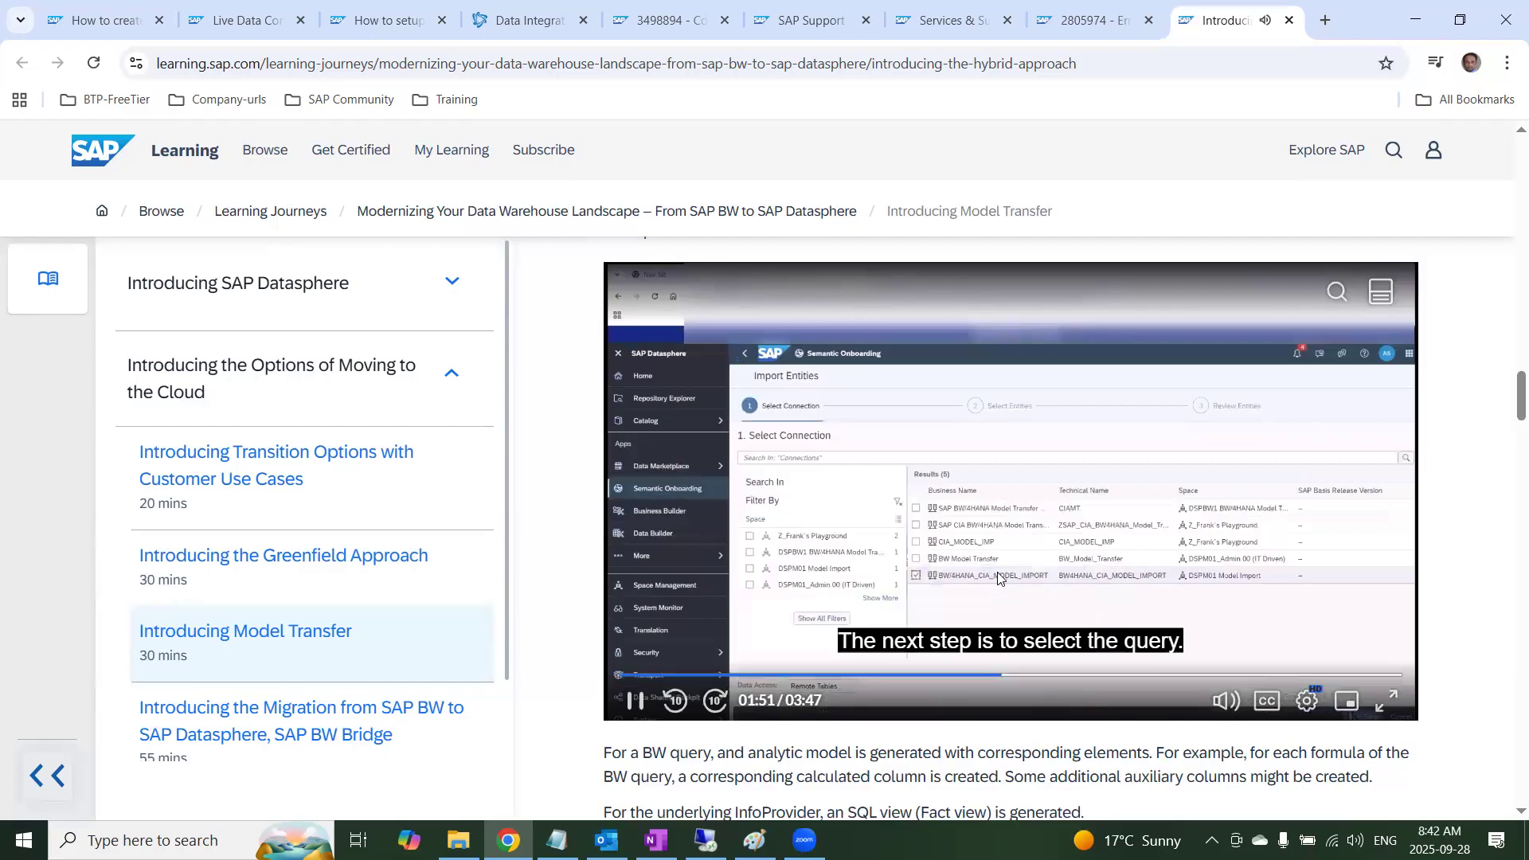
Watch the Importing a Query video full screen, revisiting the dependent entities review before skipping ahead to the imported Data Builder objects
click(1389, 703)
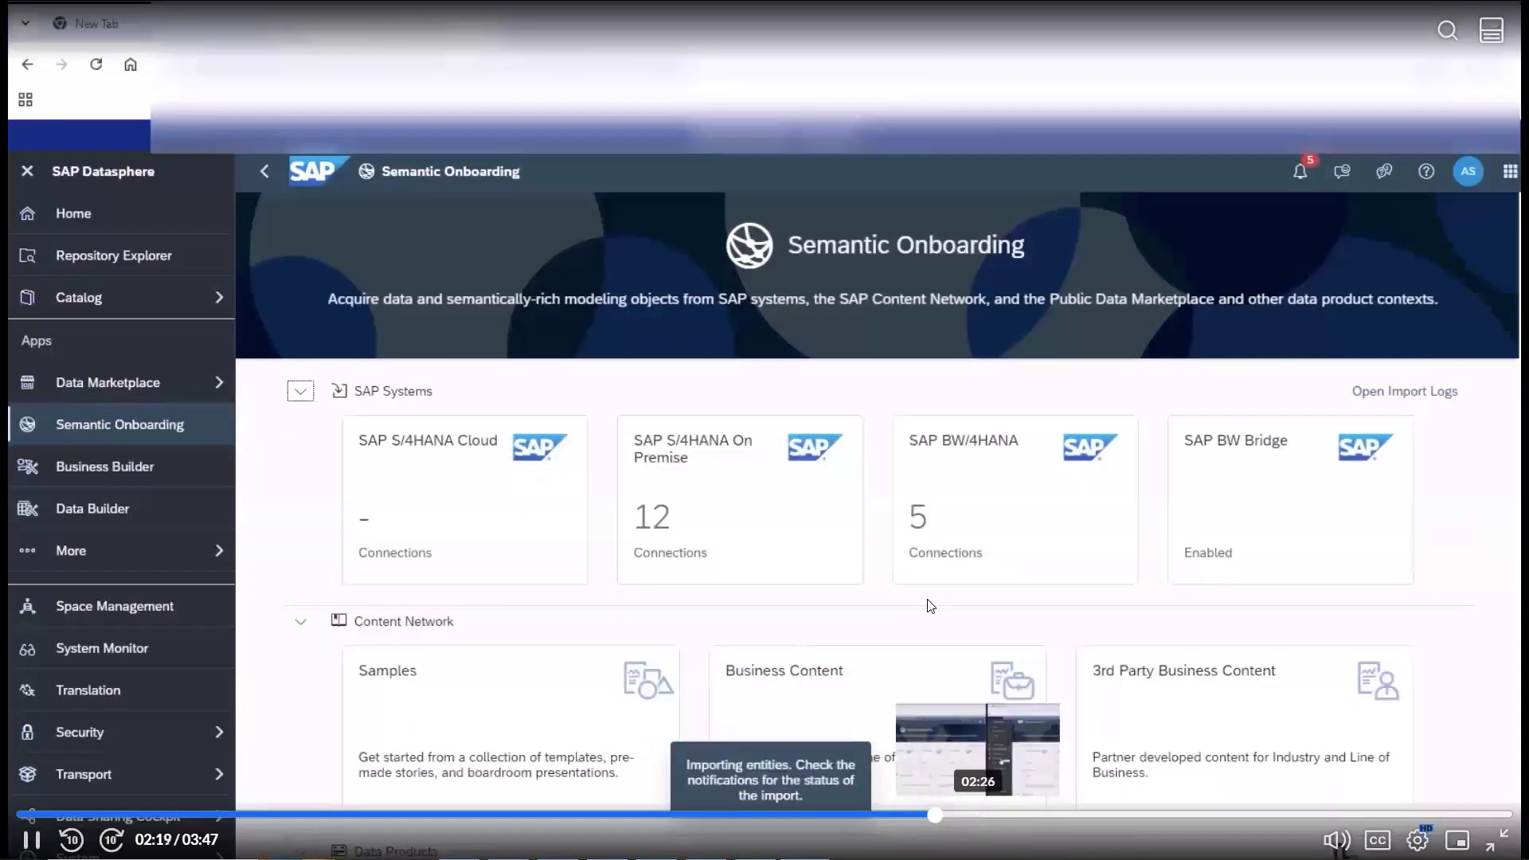
key(space)
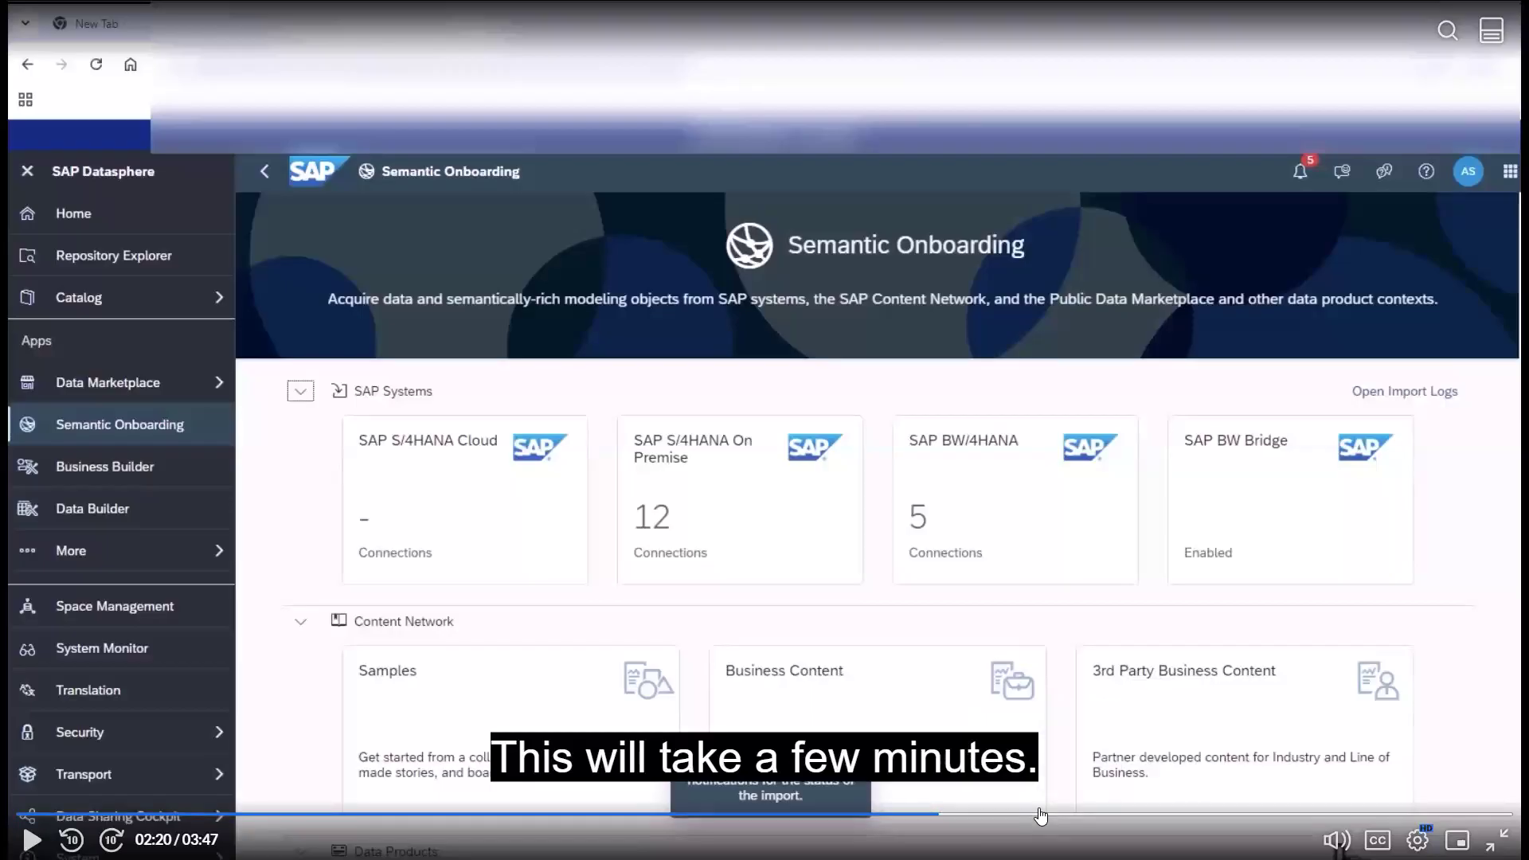
click(898, 815)
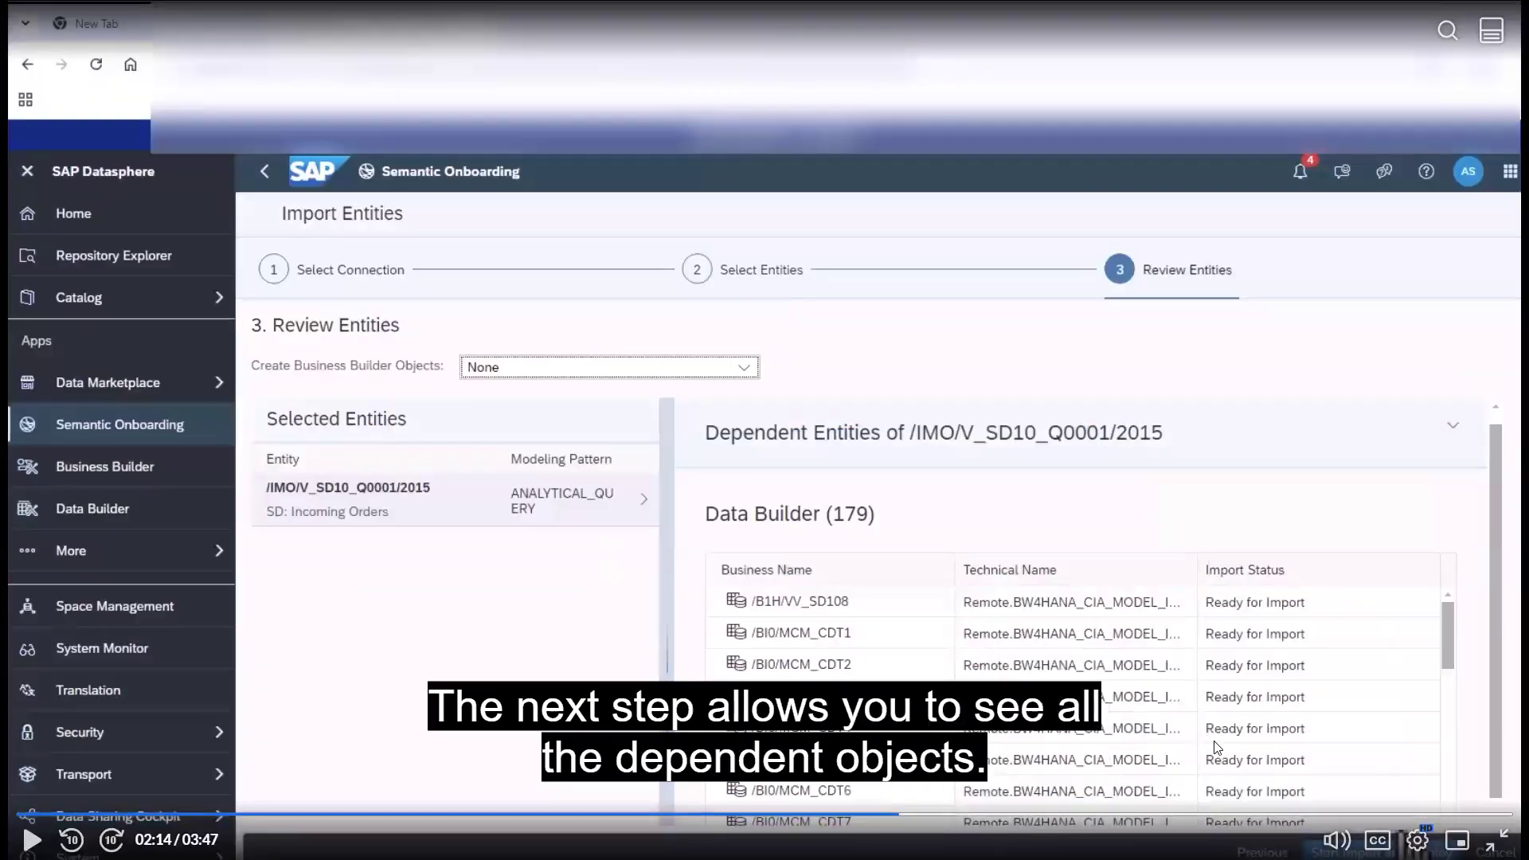
click(1107, 816)
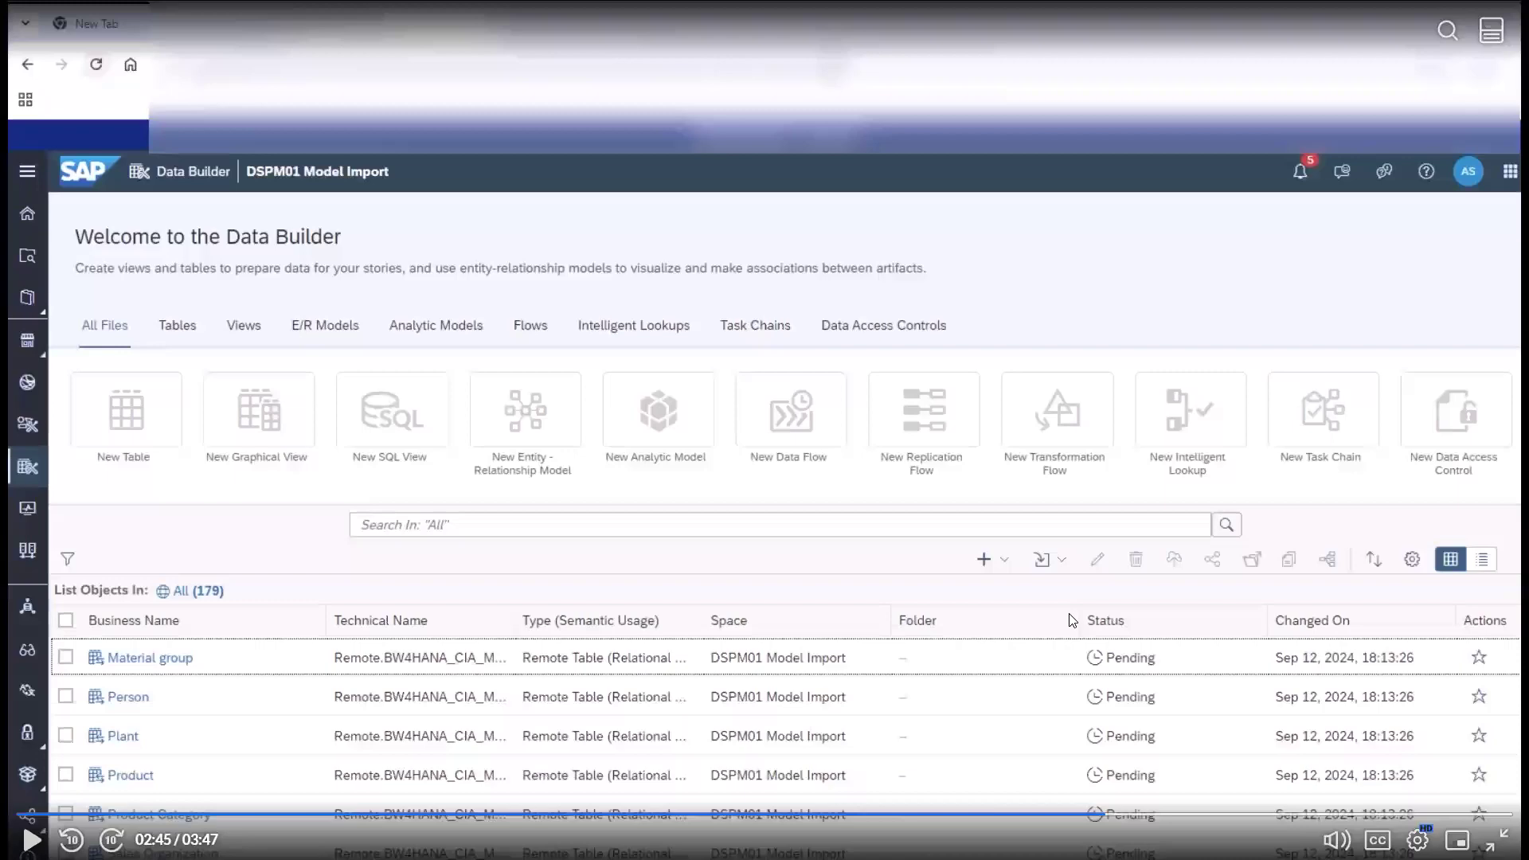
click(1005, 548)
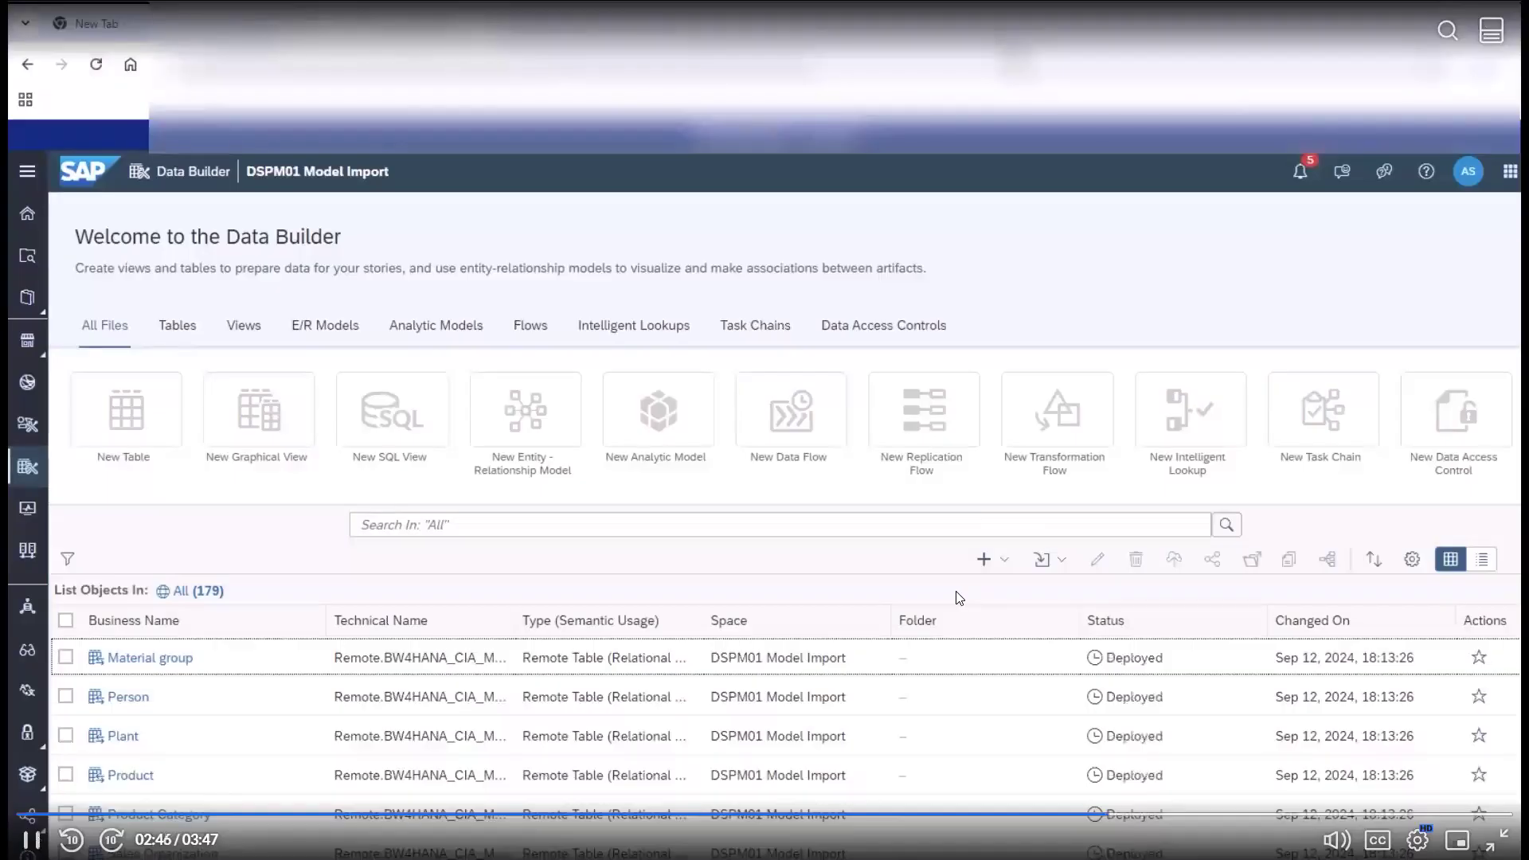
Skip through the video's deployed entities, SD: Incoming Orders analytic model and data preview, and close the Model Transfer lesson page
click(1148, 816)
click(1181, 815)
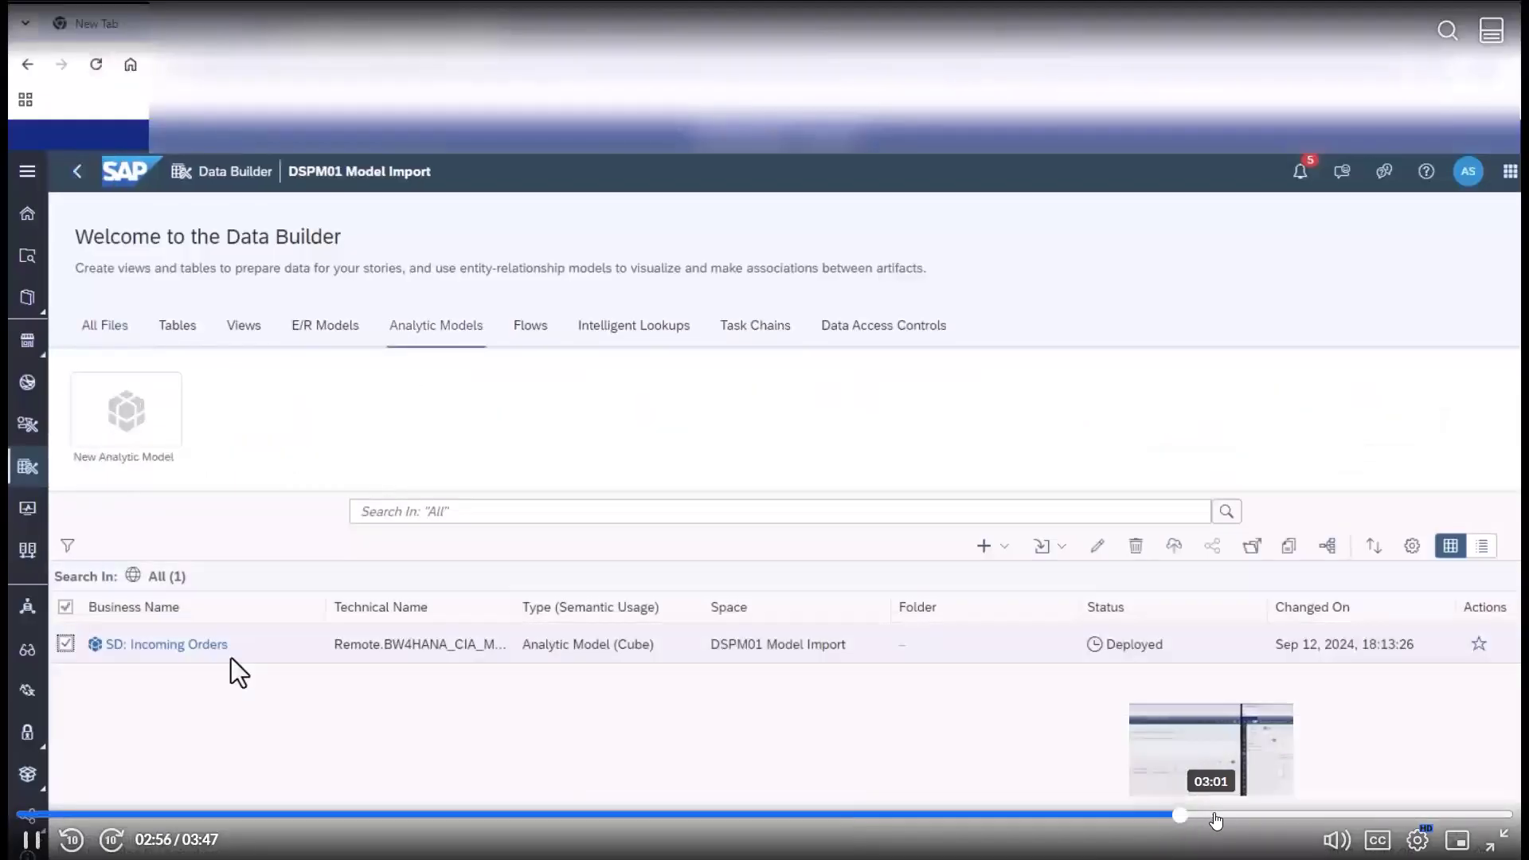
click(1219, 816)
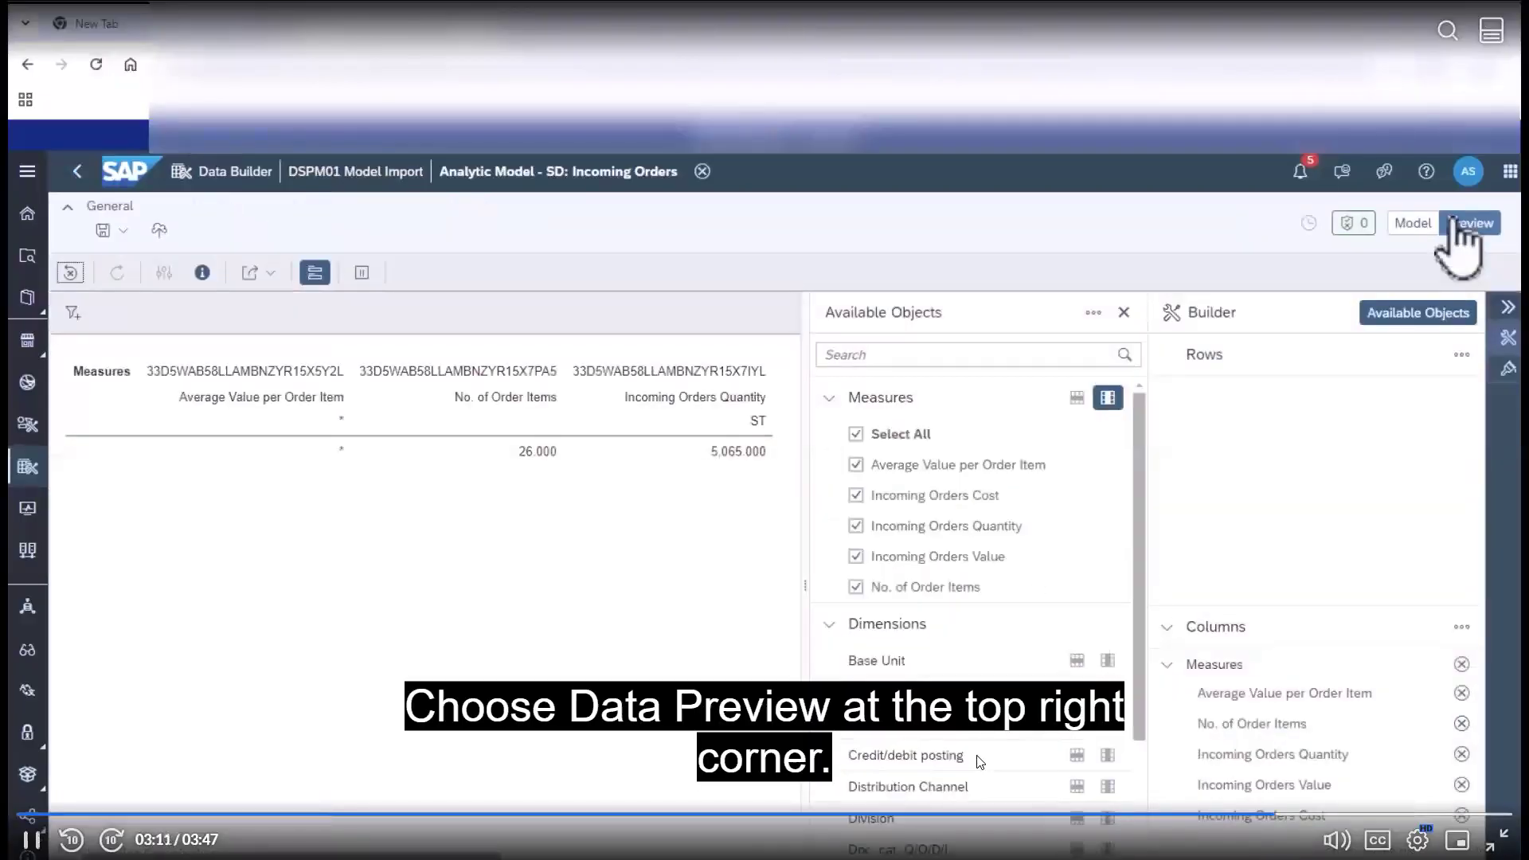
click(1410, 815)
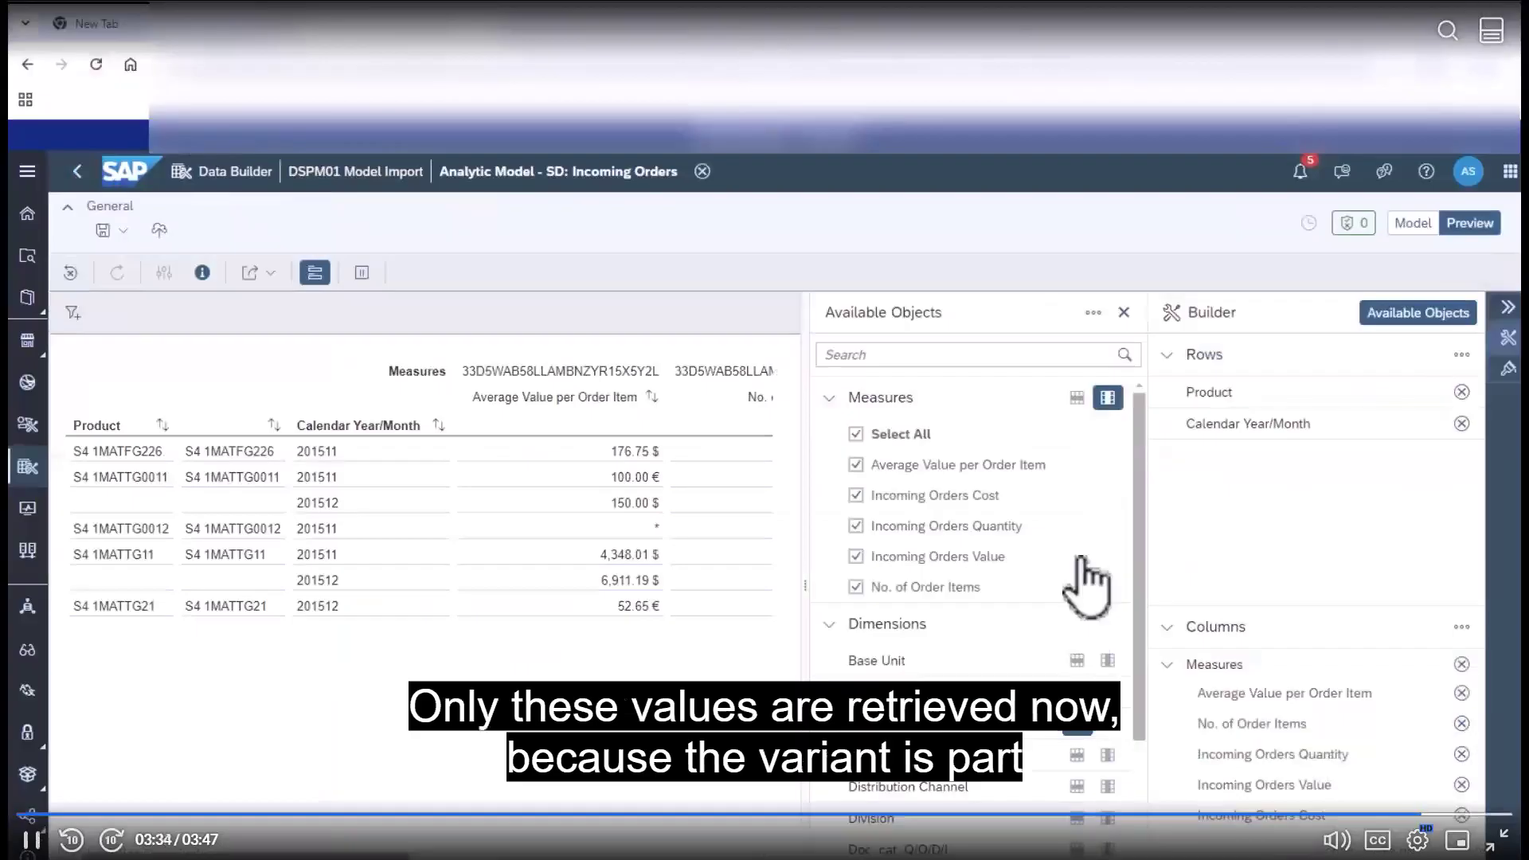
key(Escape)
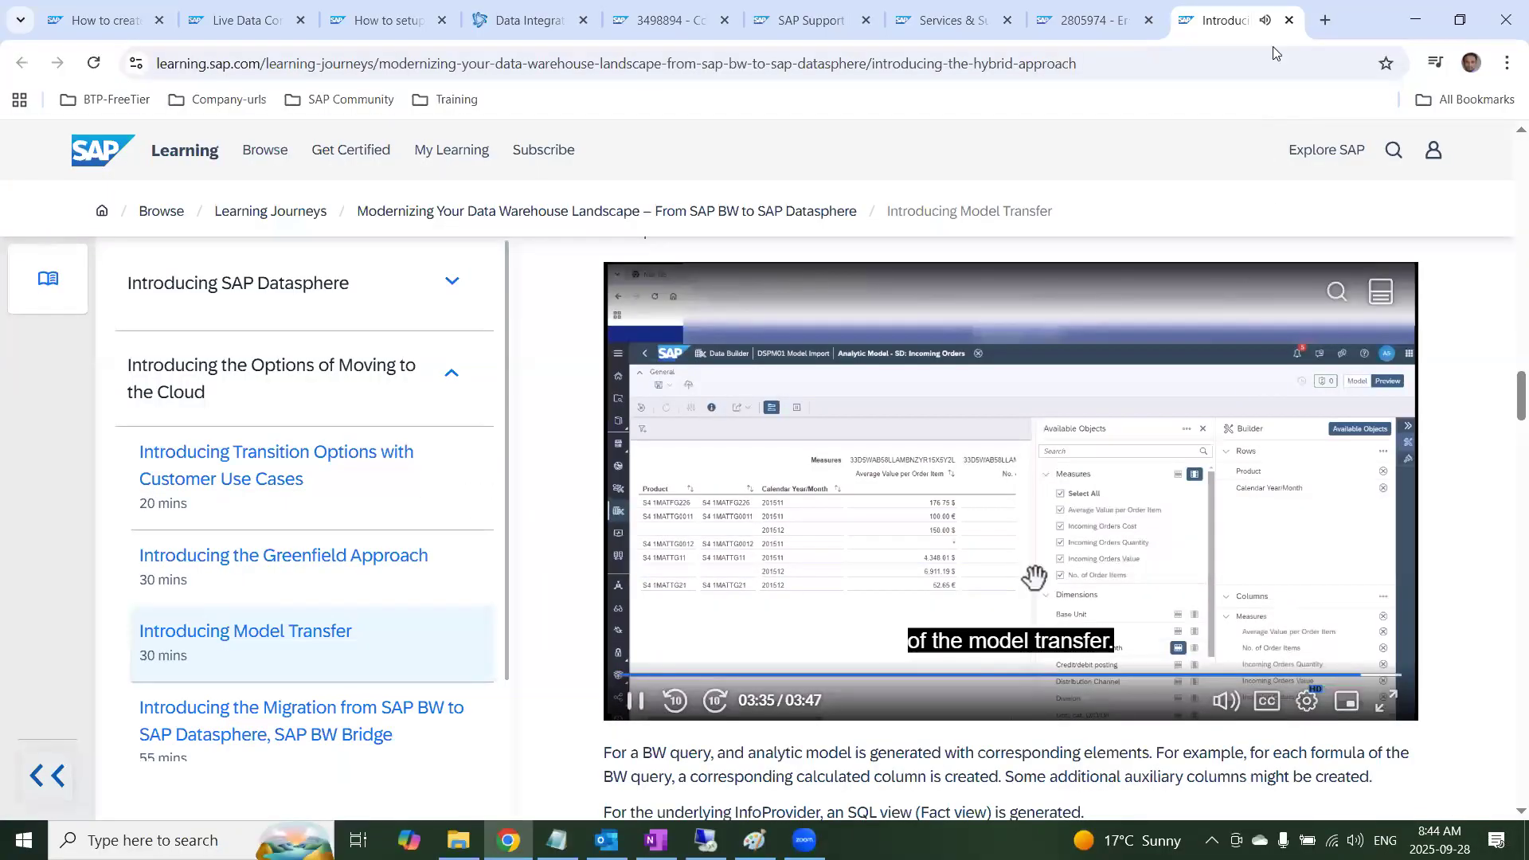
click(1290, 20)
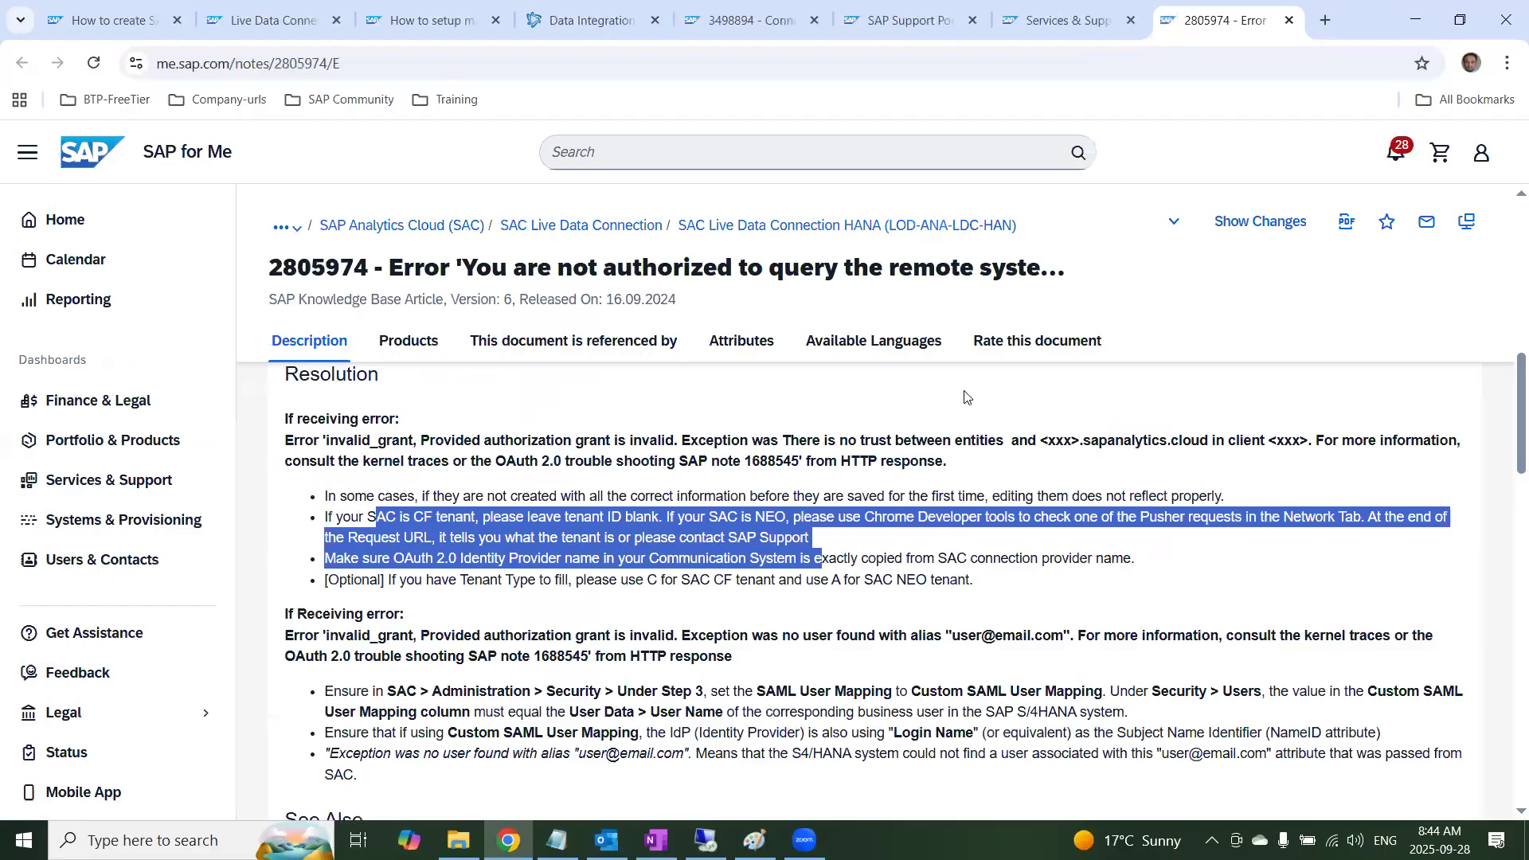
click(968, 397)
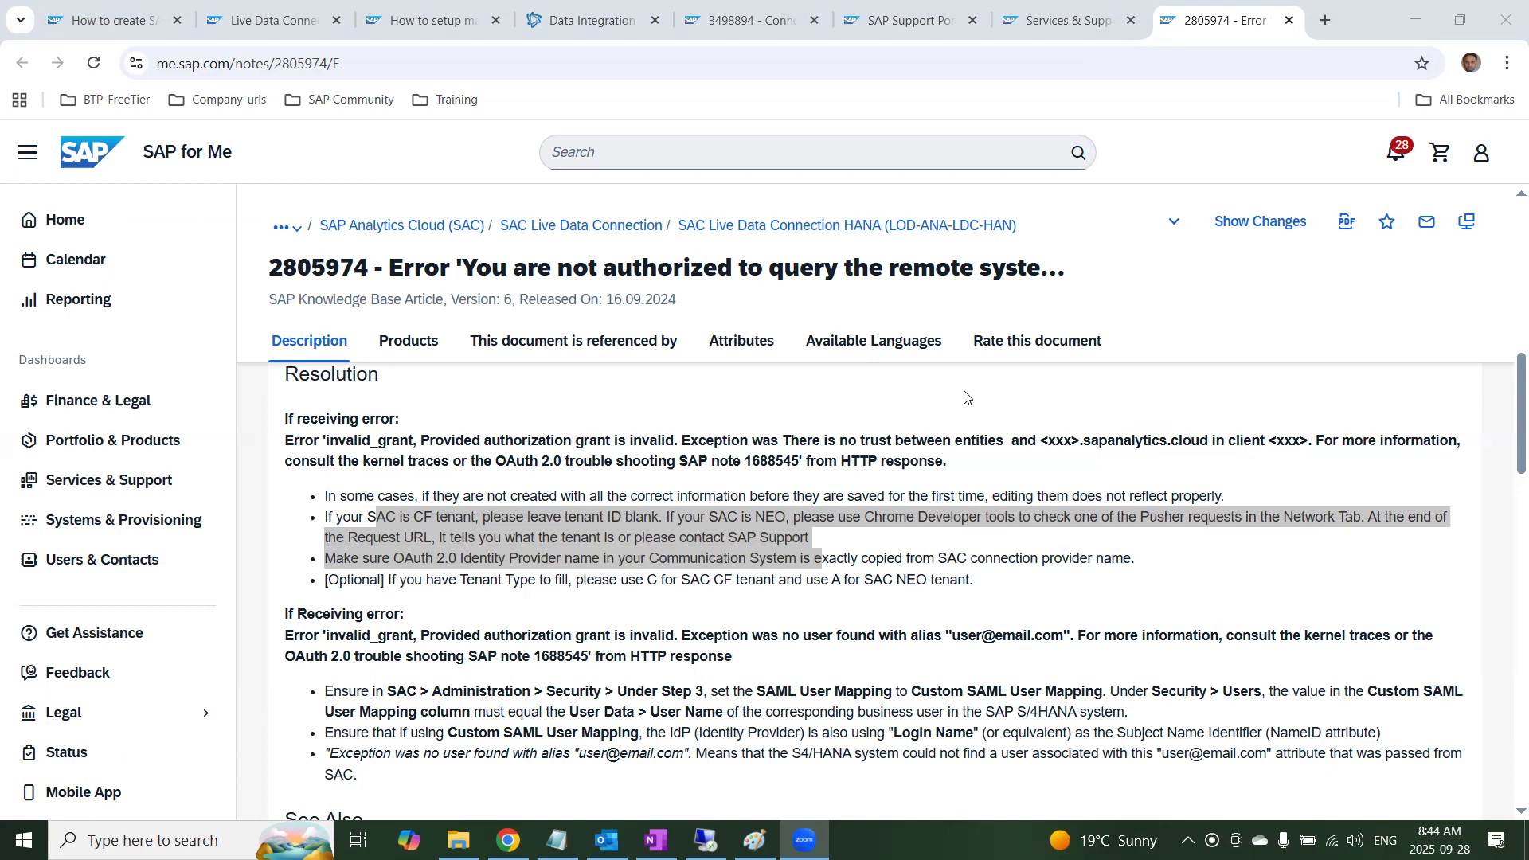
scroll(765, 510, down, 1)
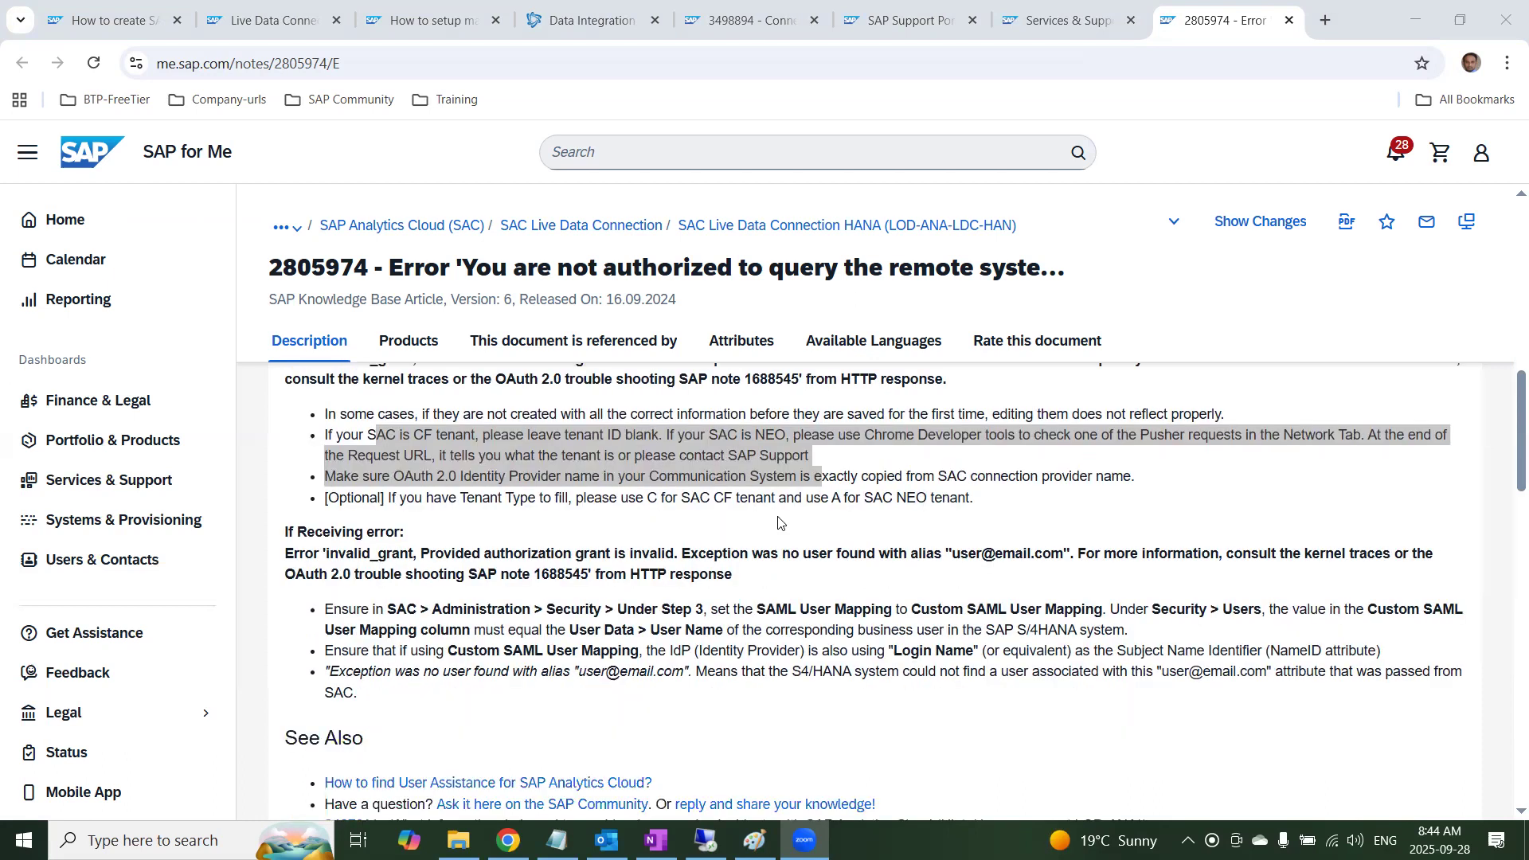
click(544, 535)
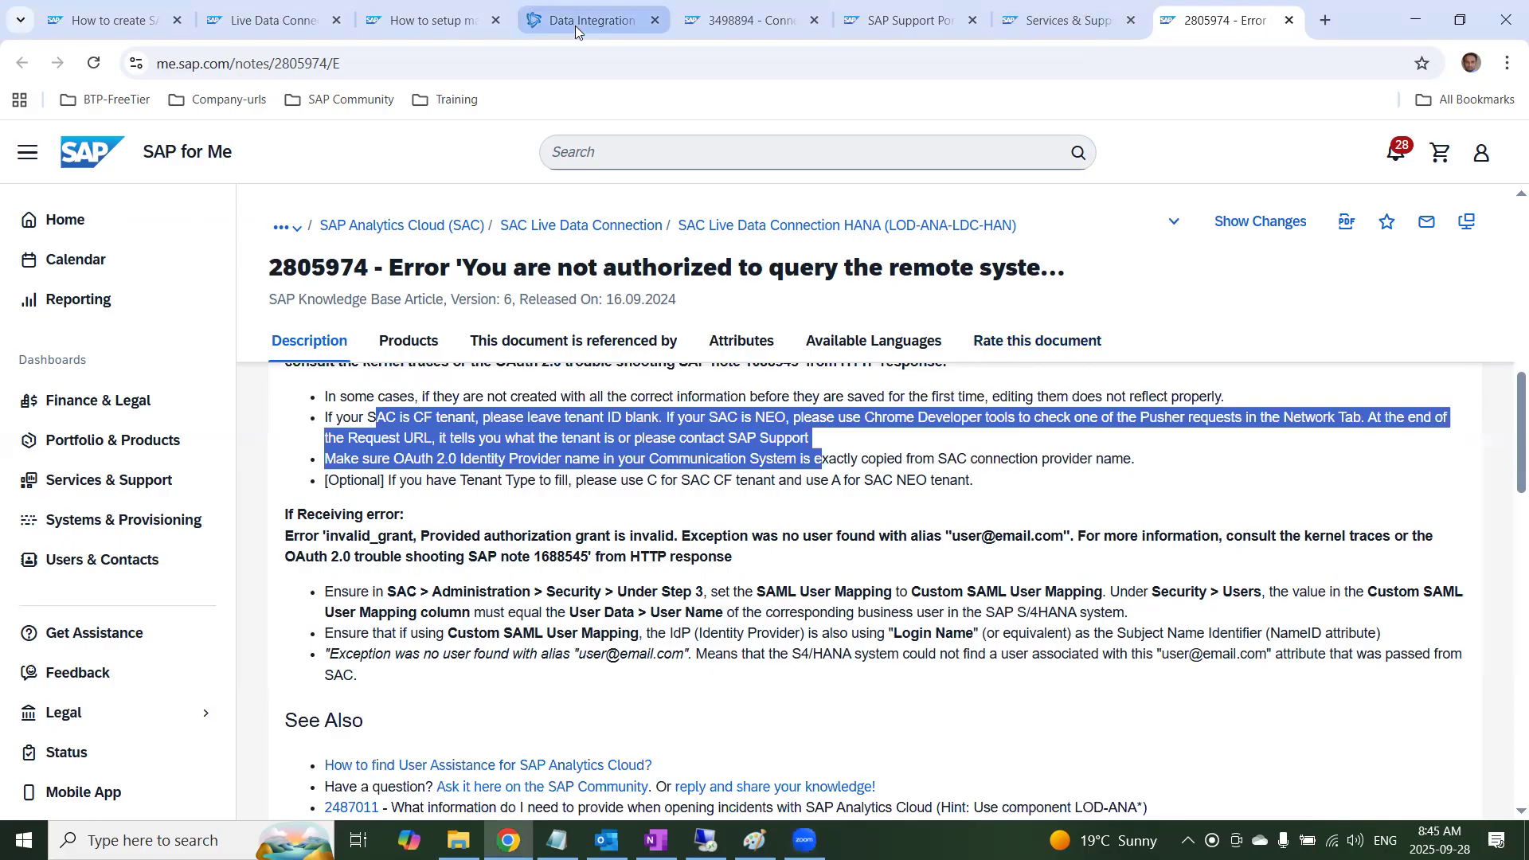
mouse_move(588, 24)
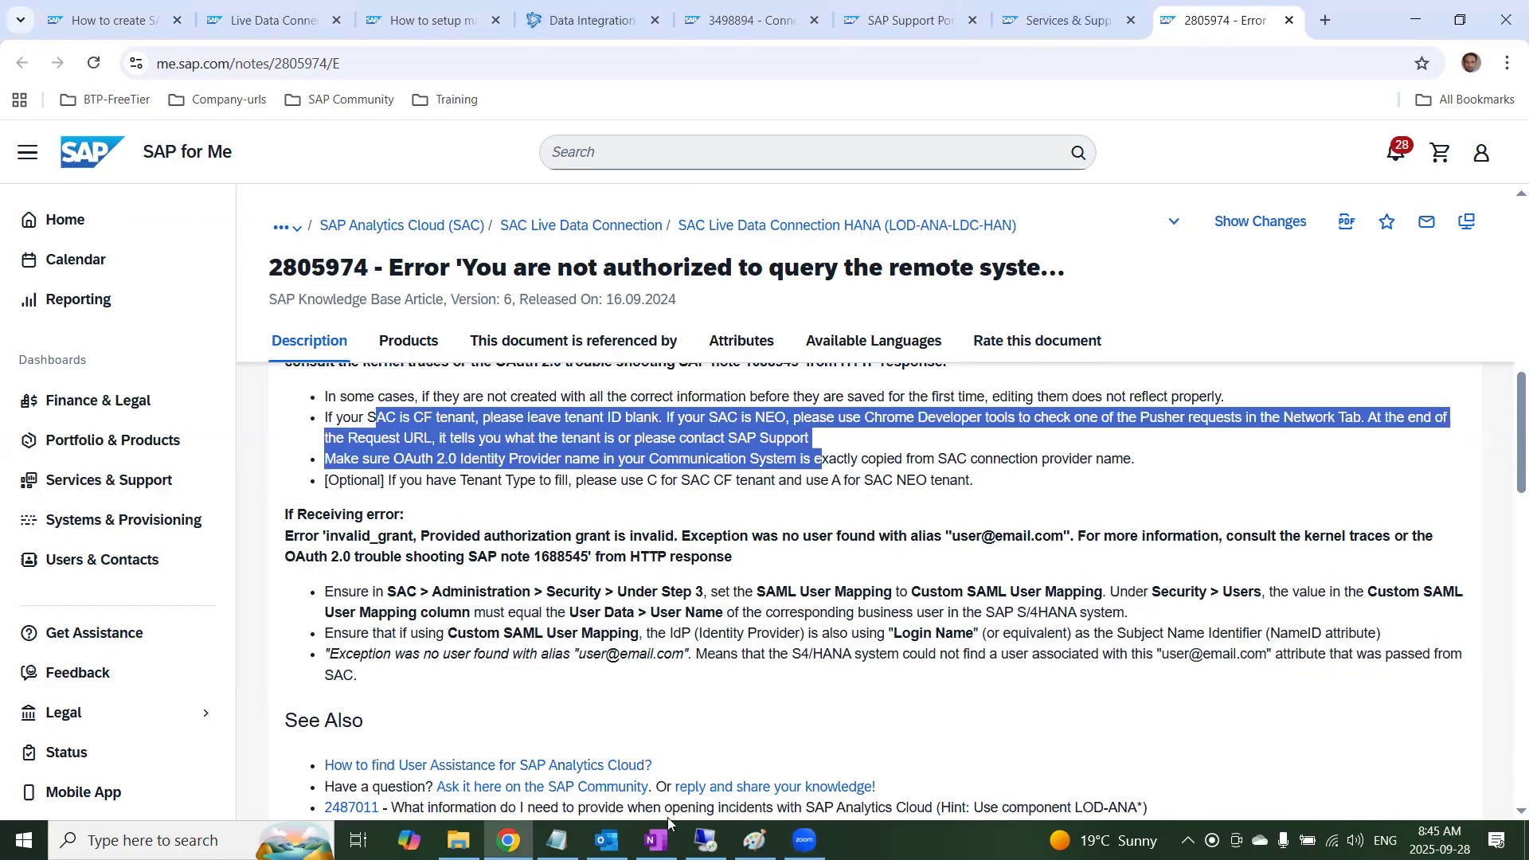
Switch to the OneNote page on model transfer and highlight the "S/4 HANA Model Import:" heading
click(656, 838)
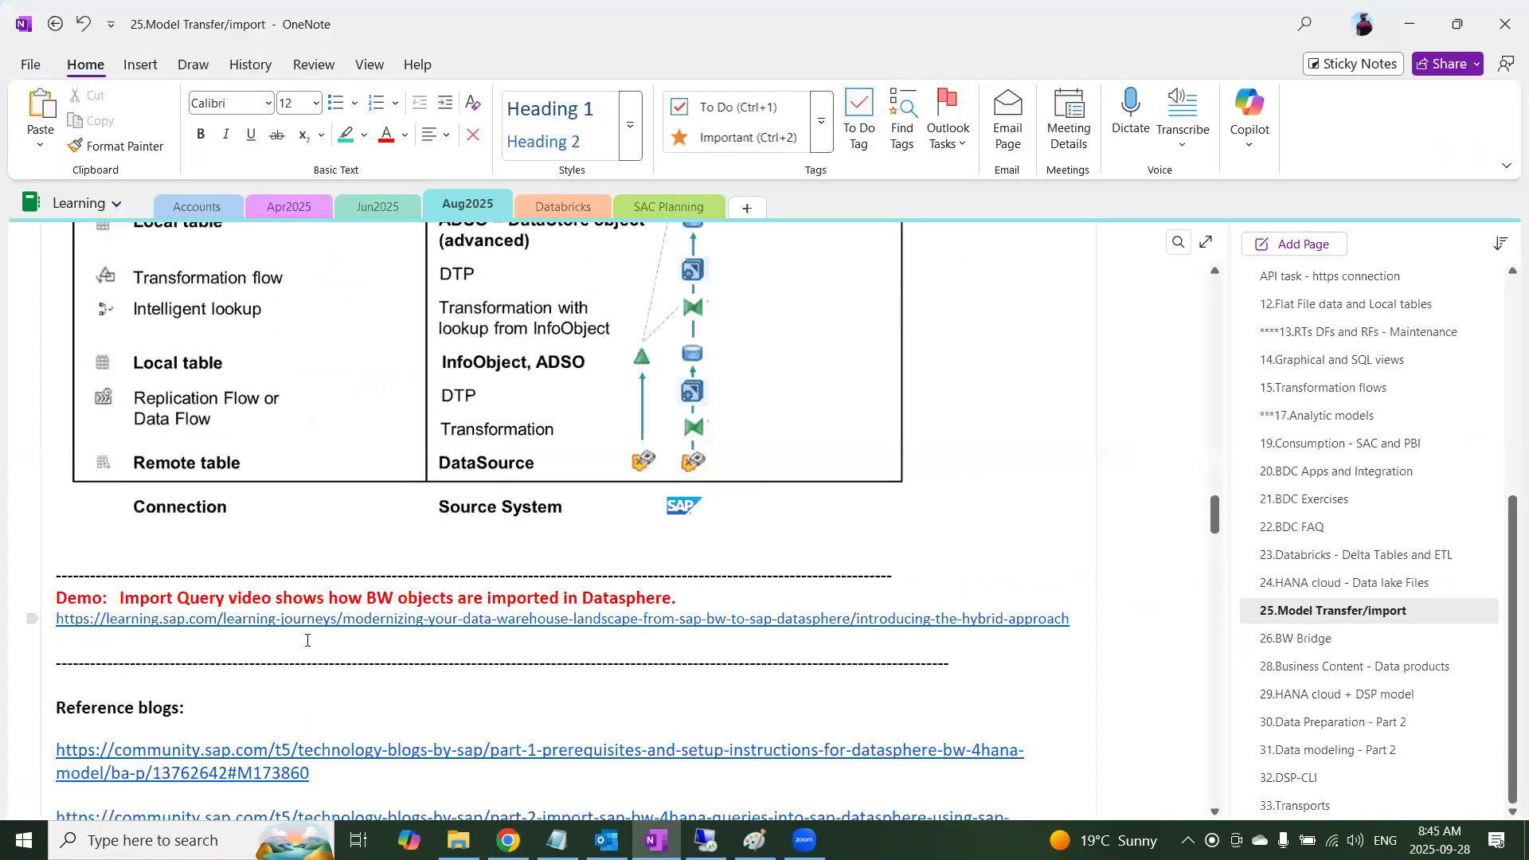
scroll(245, 683, down, 3)
scroll(246, 683, up, 1)
scroll(246, 682, down, 7)
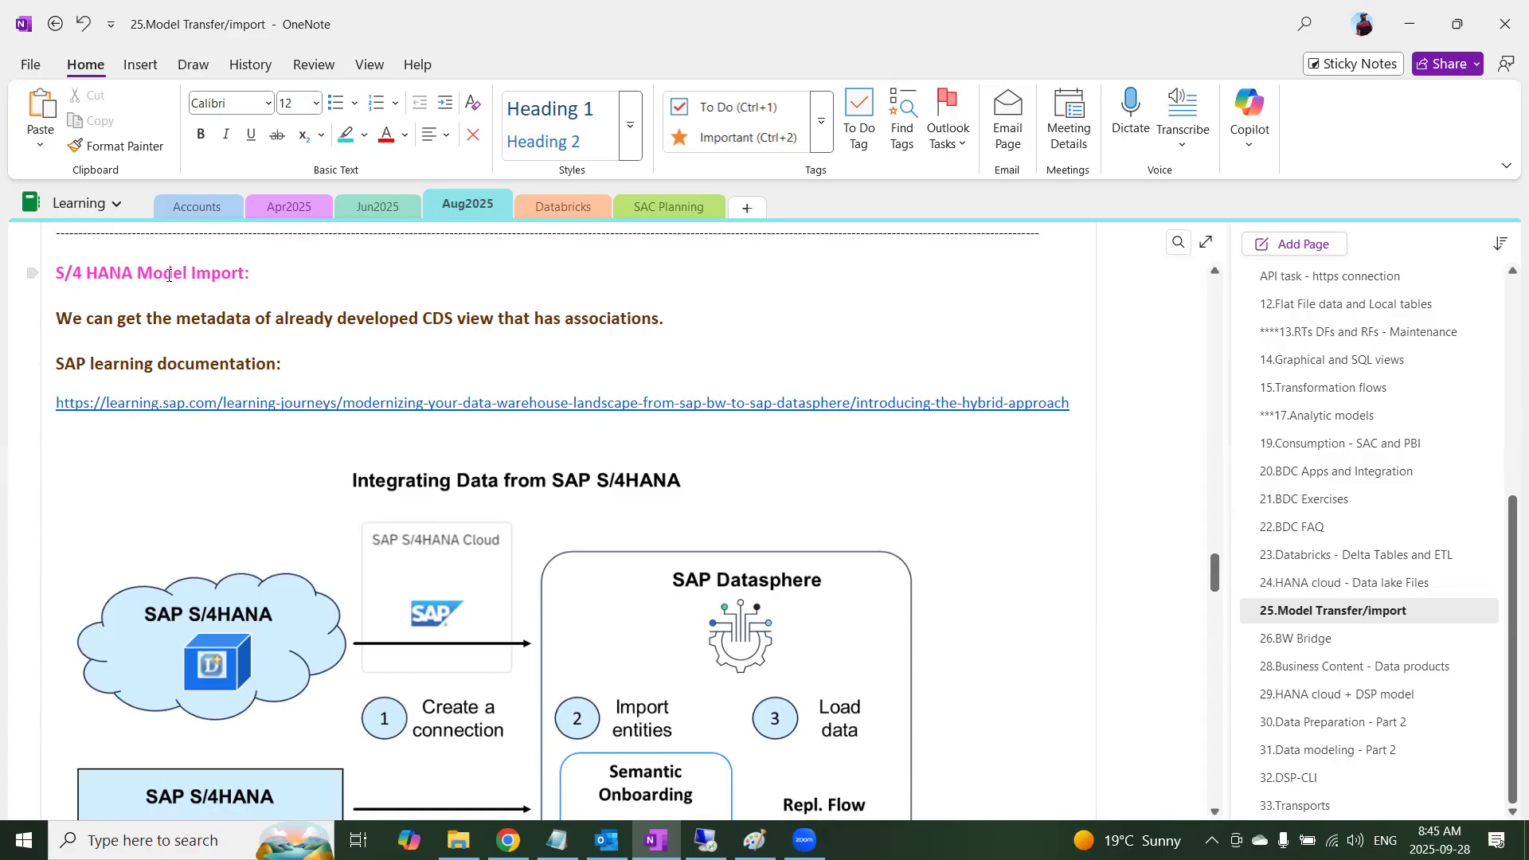
drag(250, 273, 60, 274)
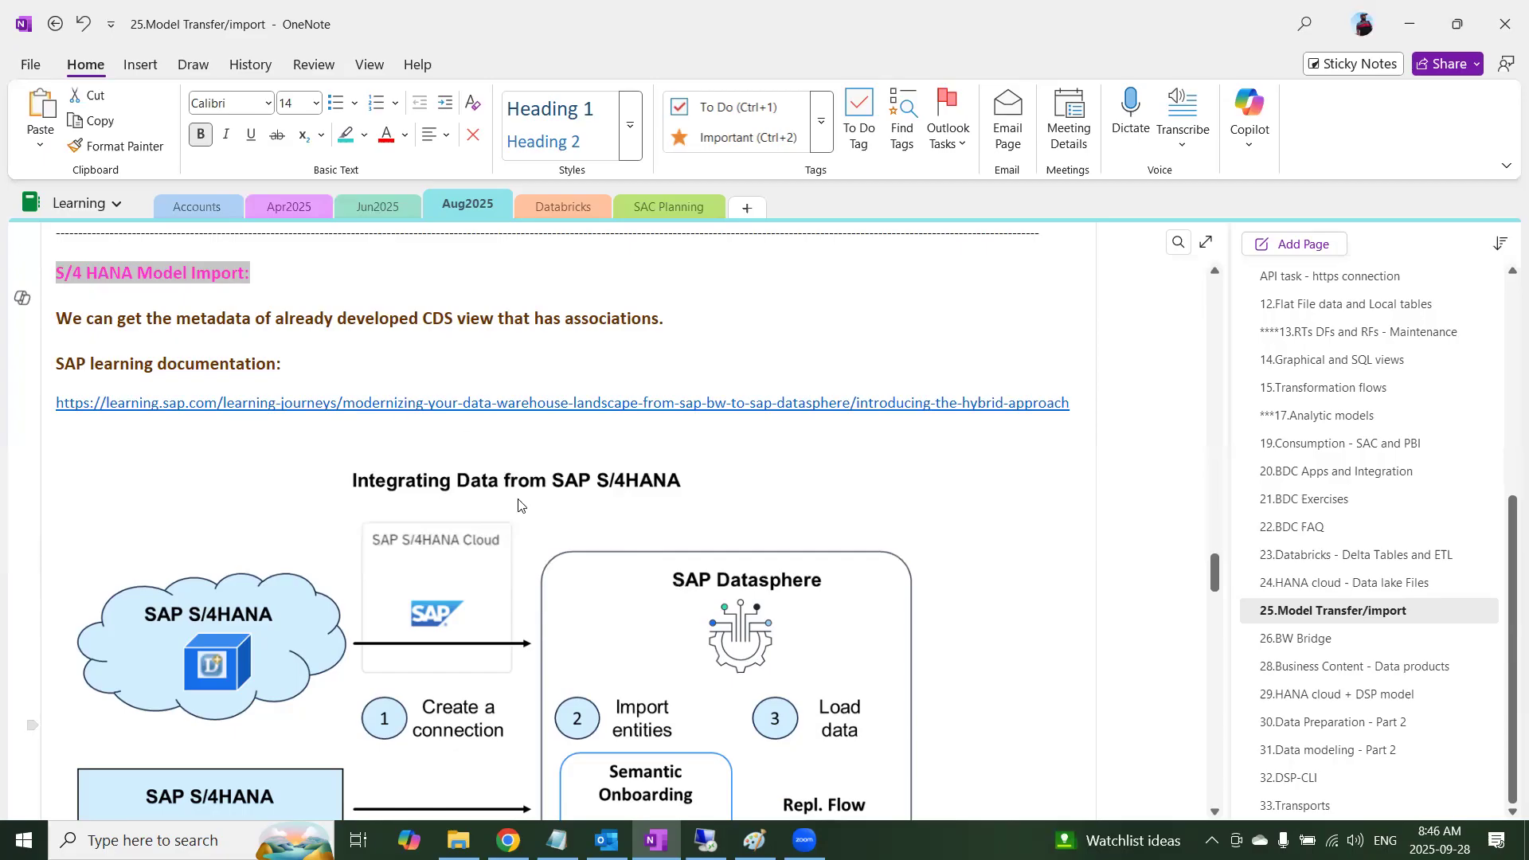
Review the Integrating Data from SAP S/4HANA diagram and the Replicate model import data diagram in the notes
scroll(521, 505, down, 5)
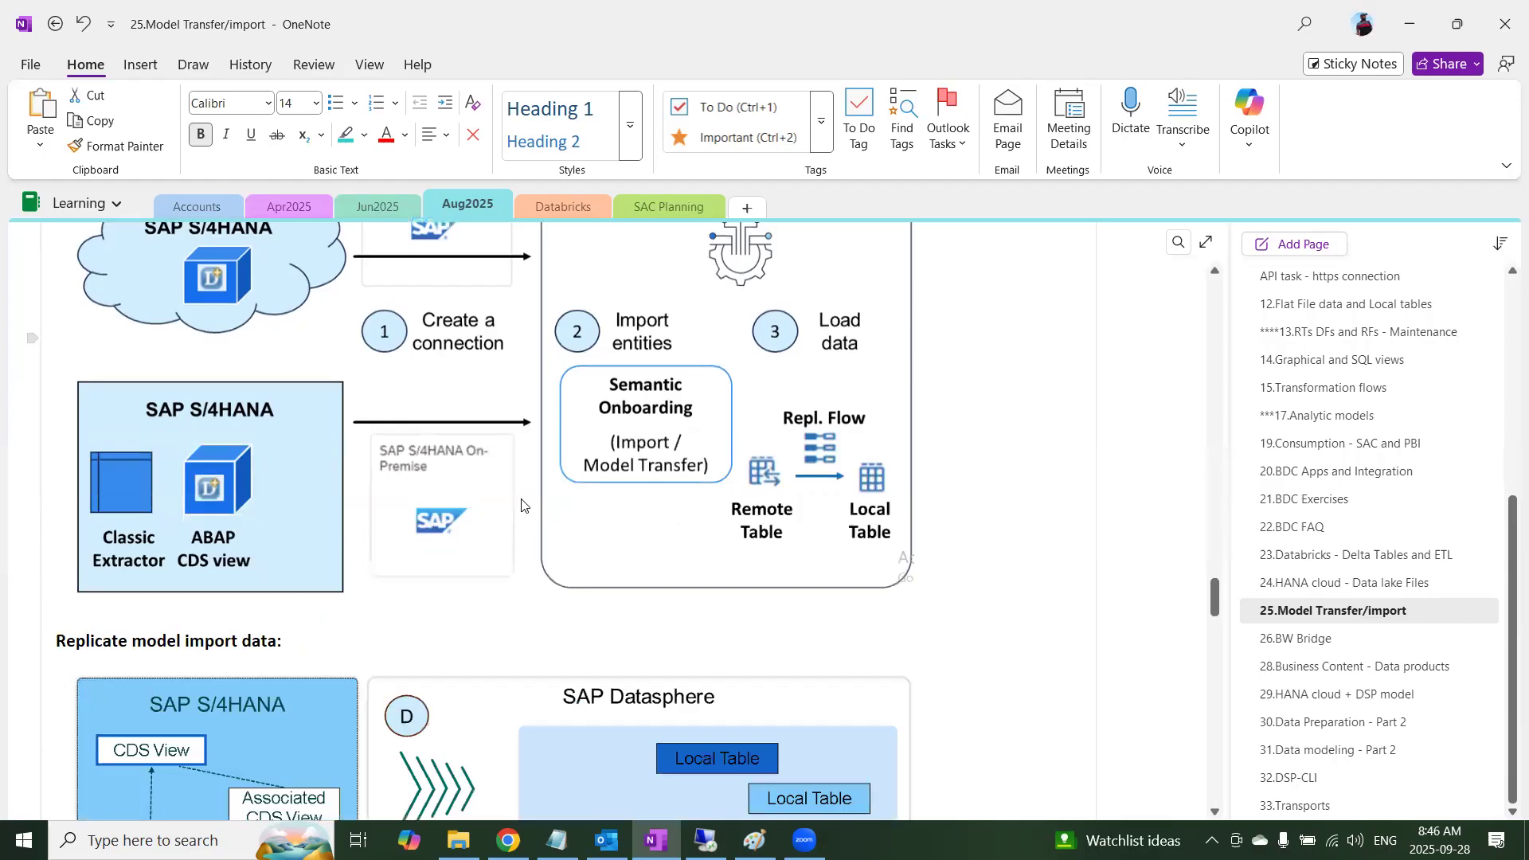
scroll(522, 505, up, 2)
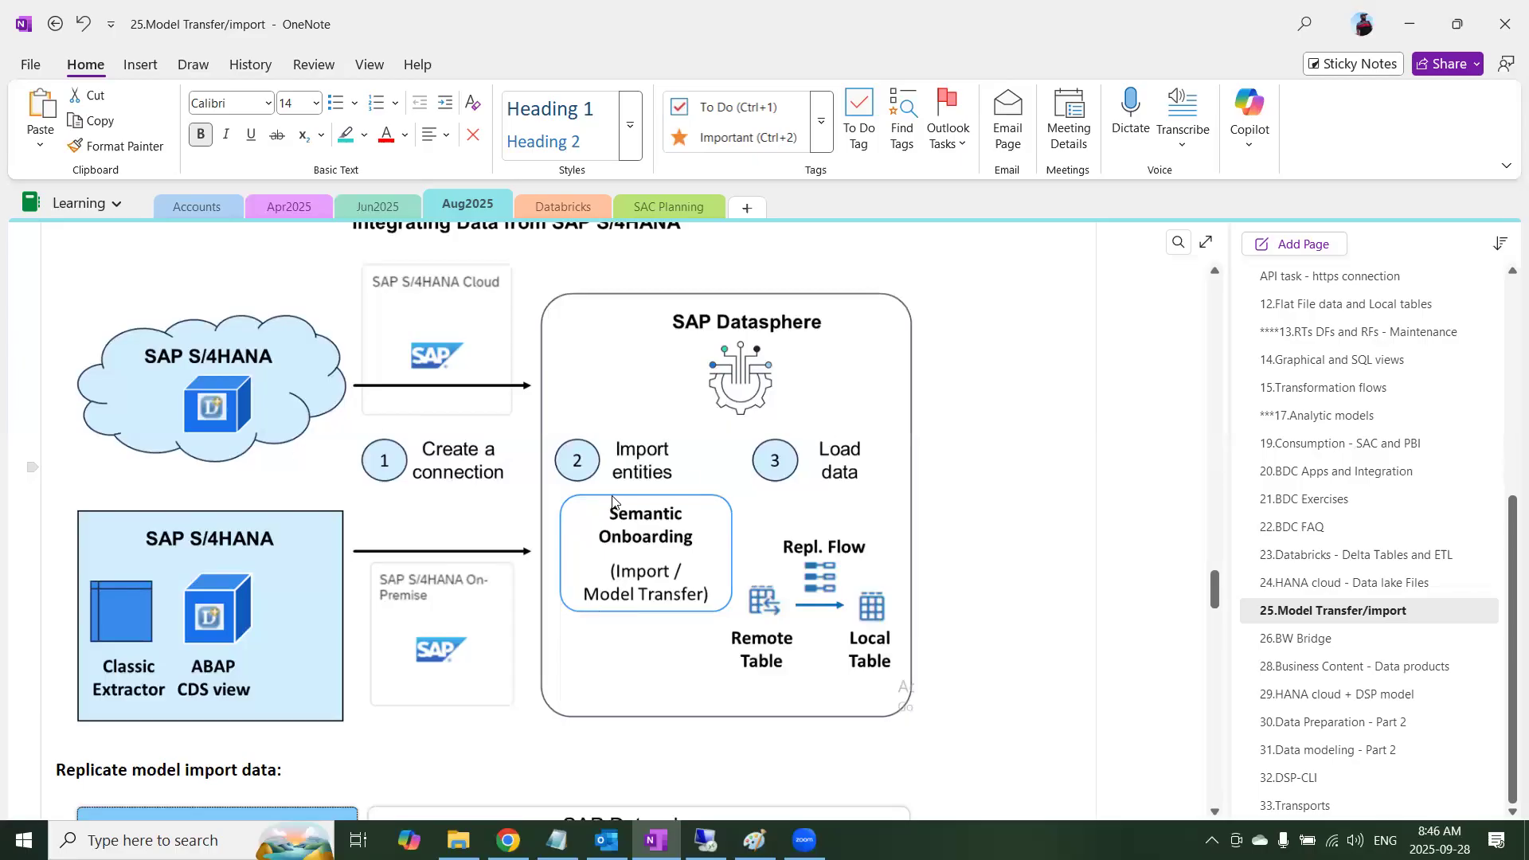
scroll(566, 607, down, 5)
scroll(565, 607, down, 2)
scroll(566, 607, up, 2)
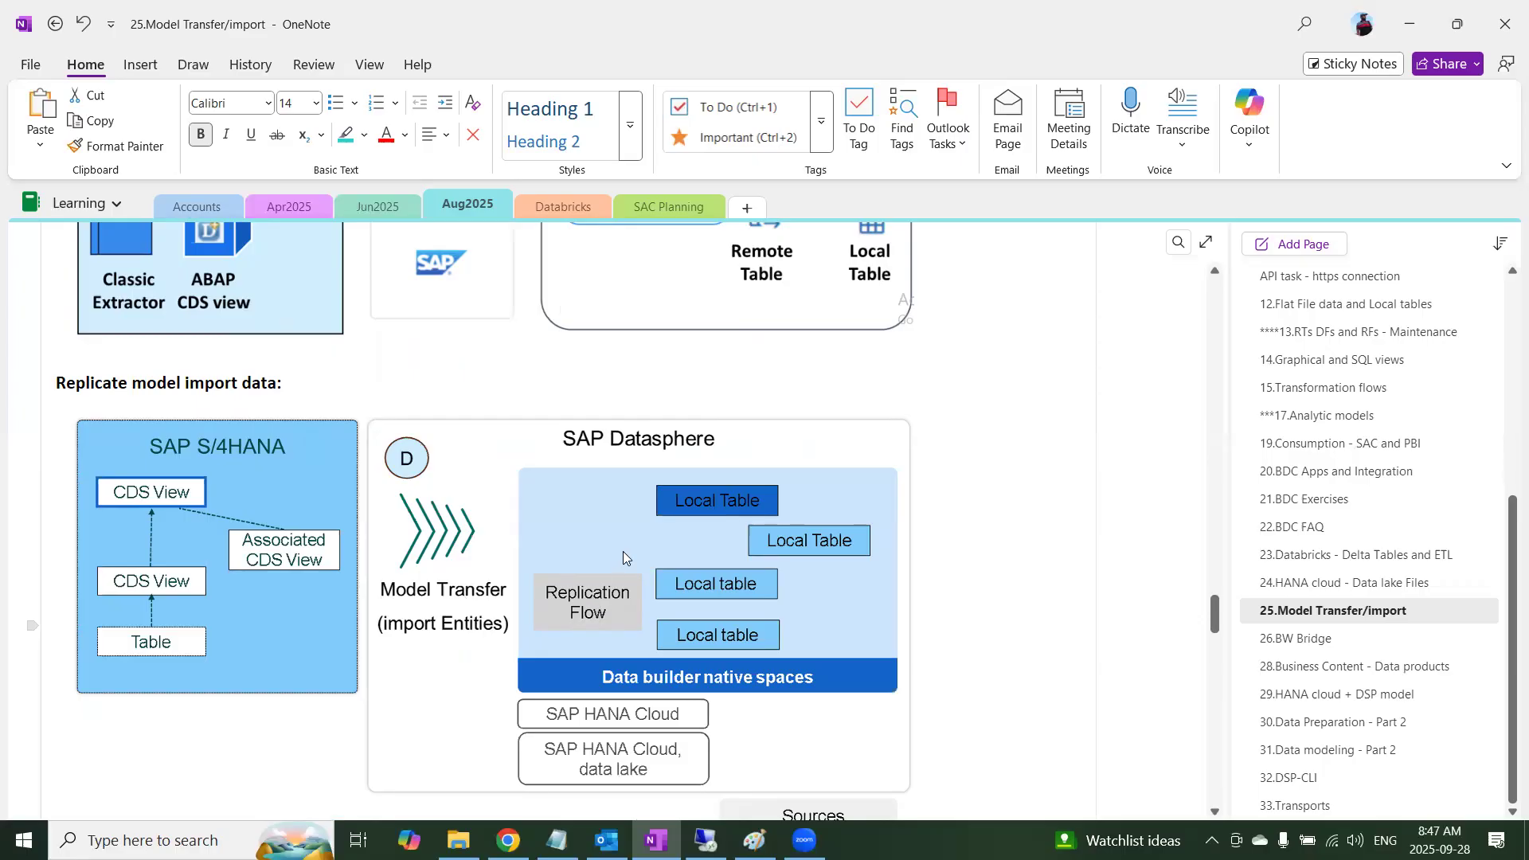
Highlight the two Model Import/Transfer Connection options in the notes: Remote Tables and Replication flow to Local tables
scroll(629, 558, down, 5)
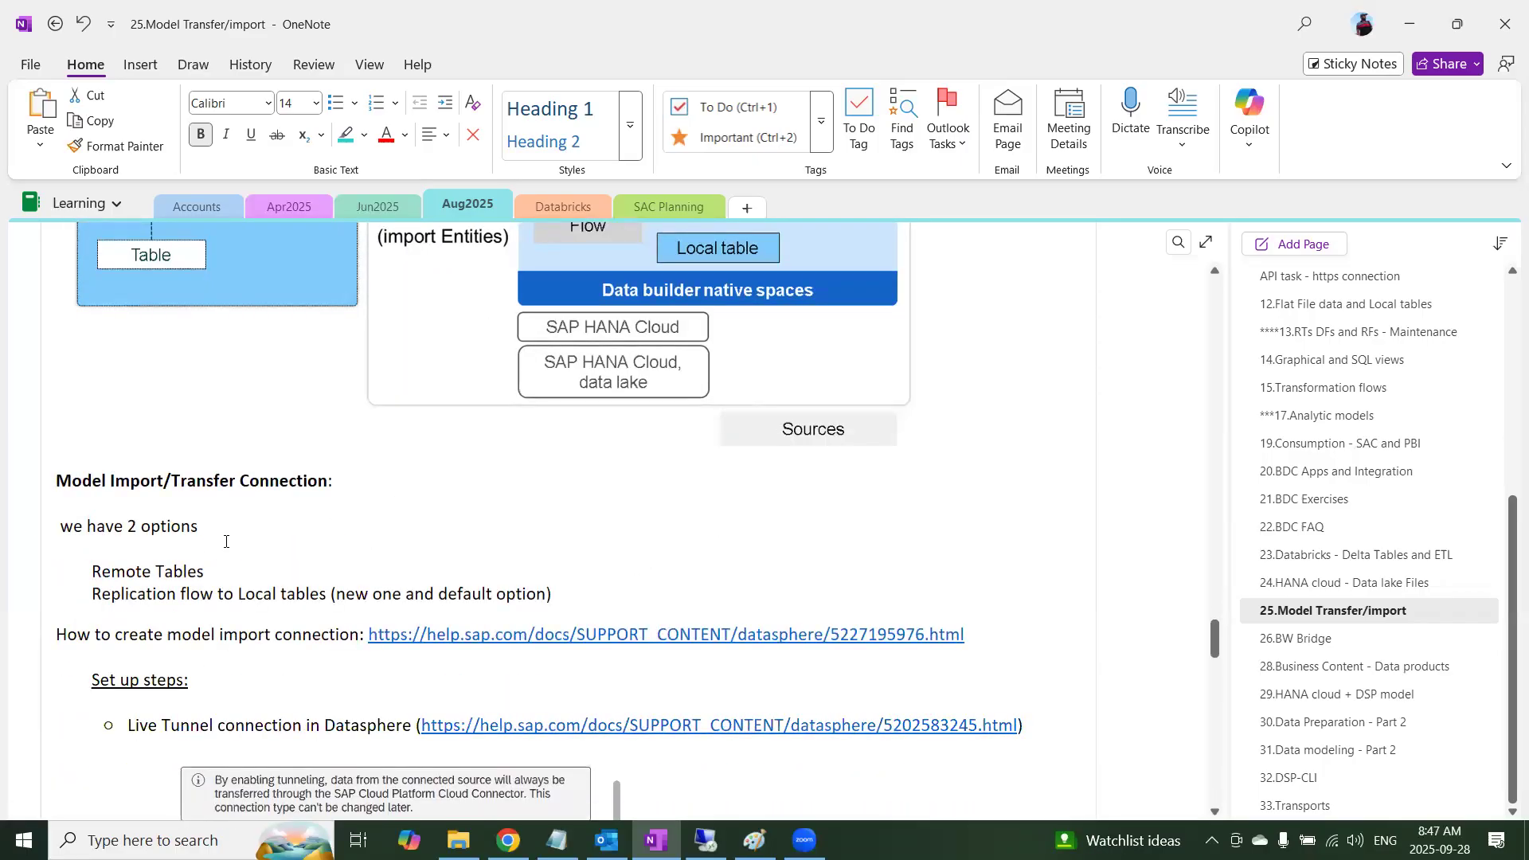
drag(226, 535, 56, 528)
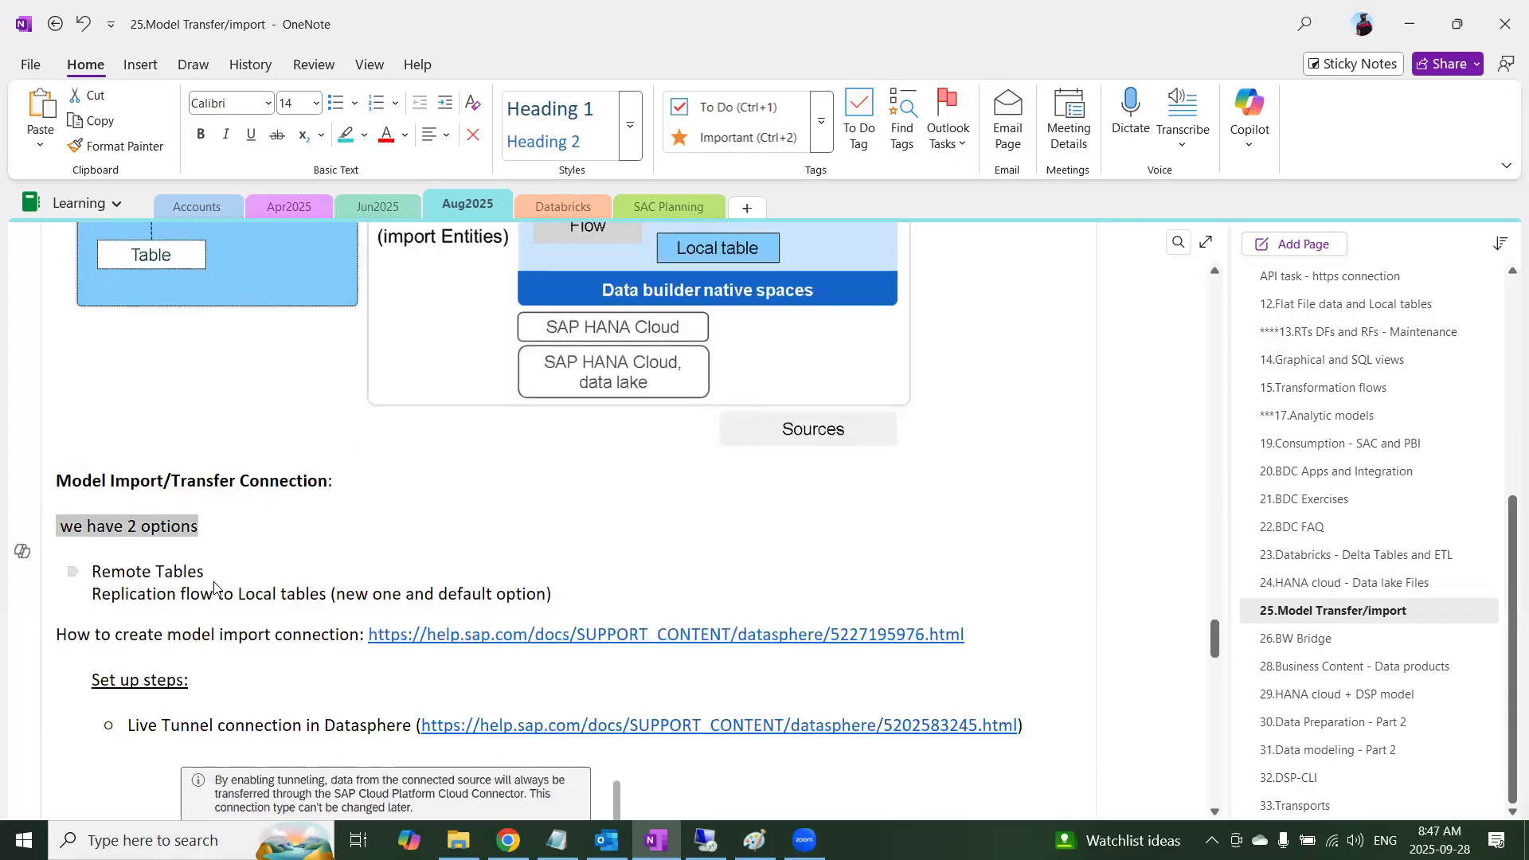
drag(208, 571, 89, 571)
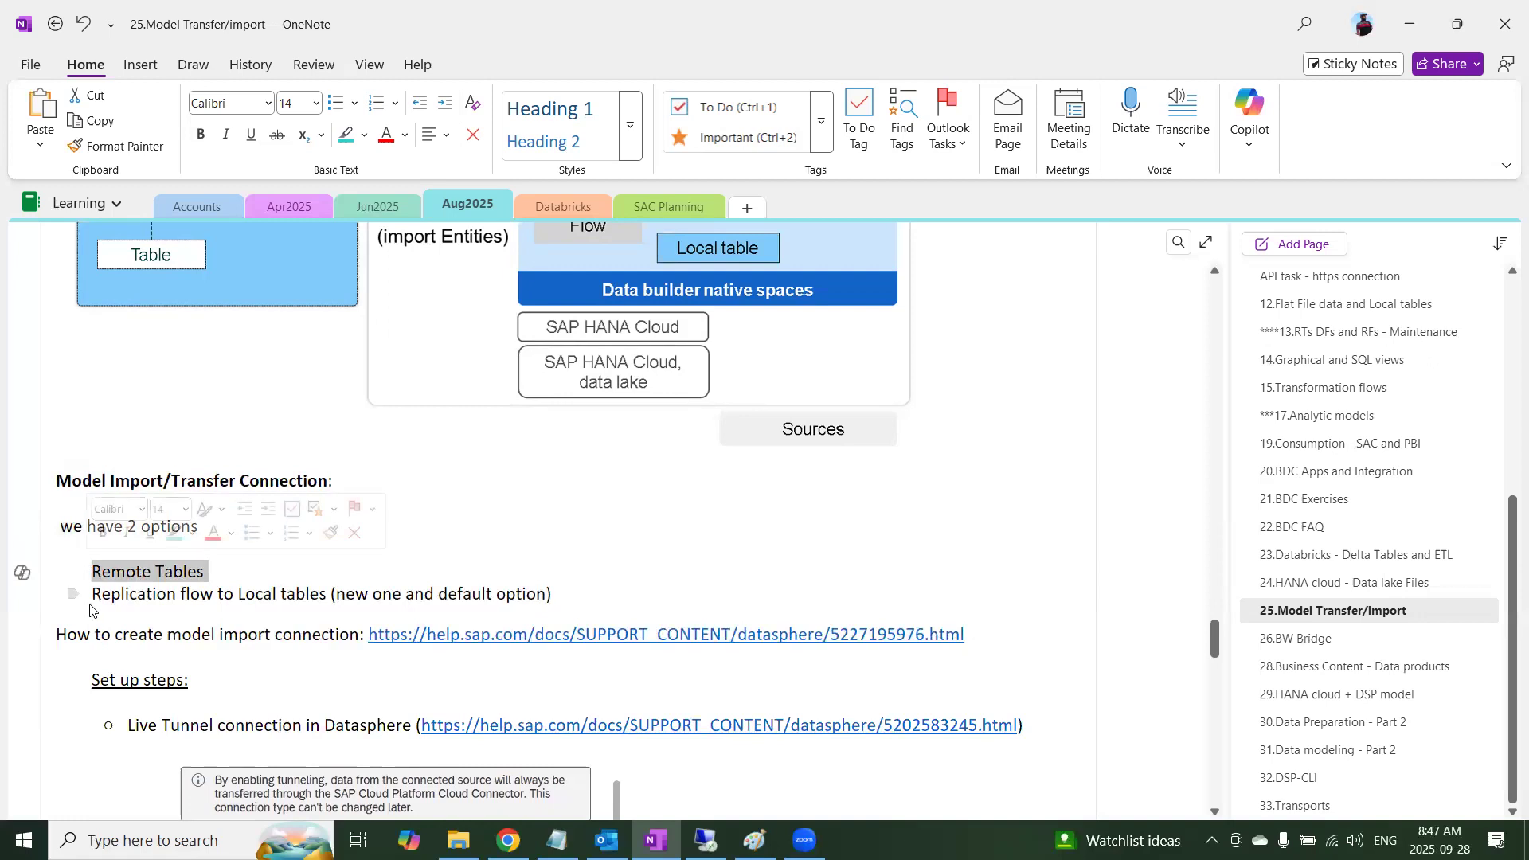
drag(92, 596, 328, 596)
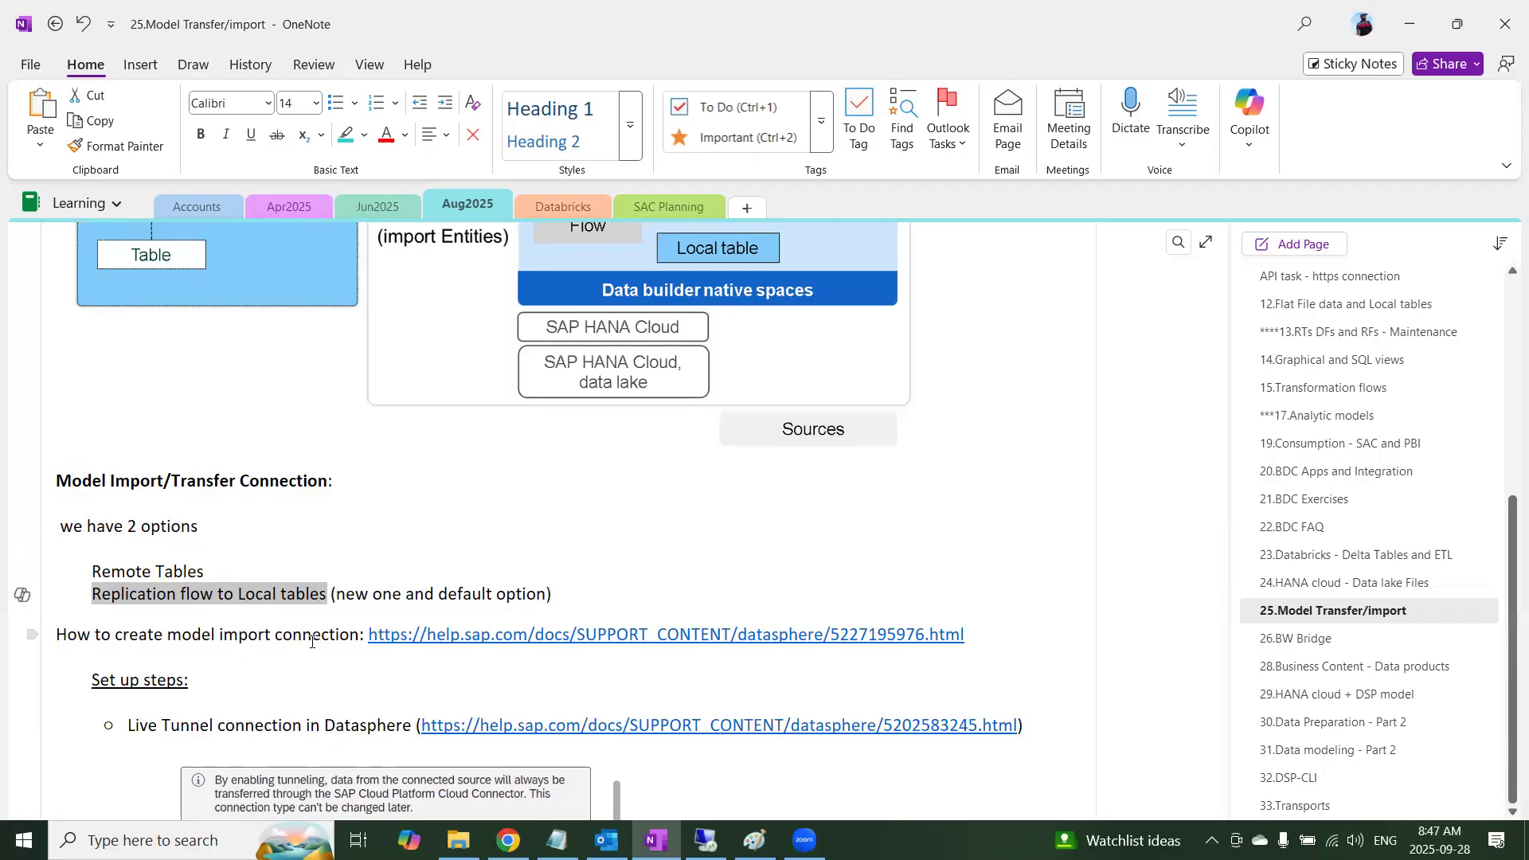
Review the connection set up steps in the notes, highlighting the DP agent config and S/4 HANA Connection lines
scroll(311, 643, down, 5)
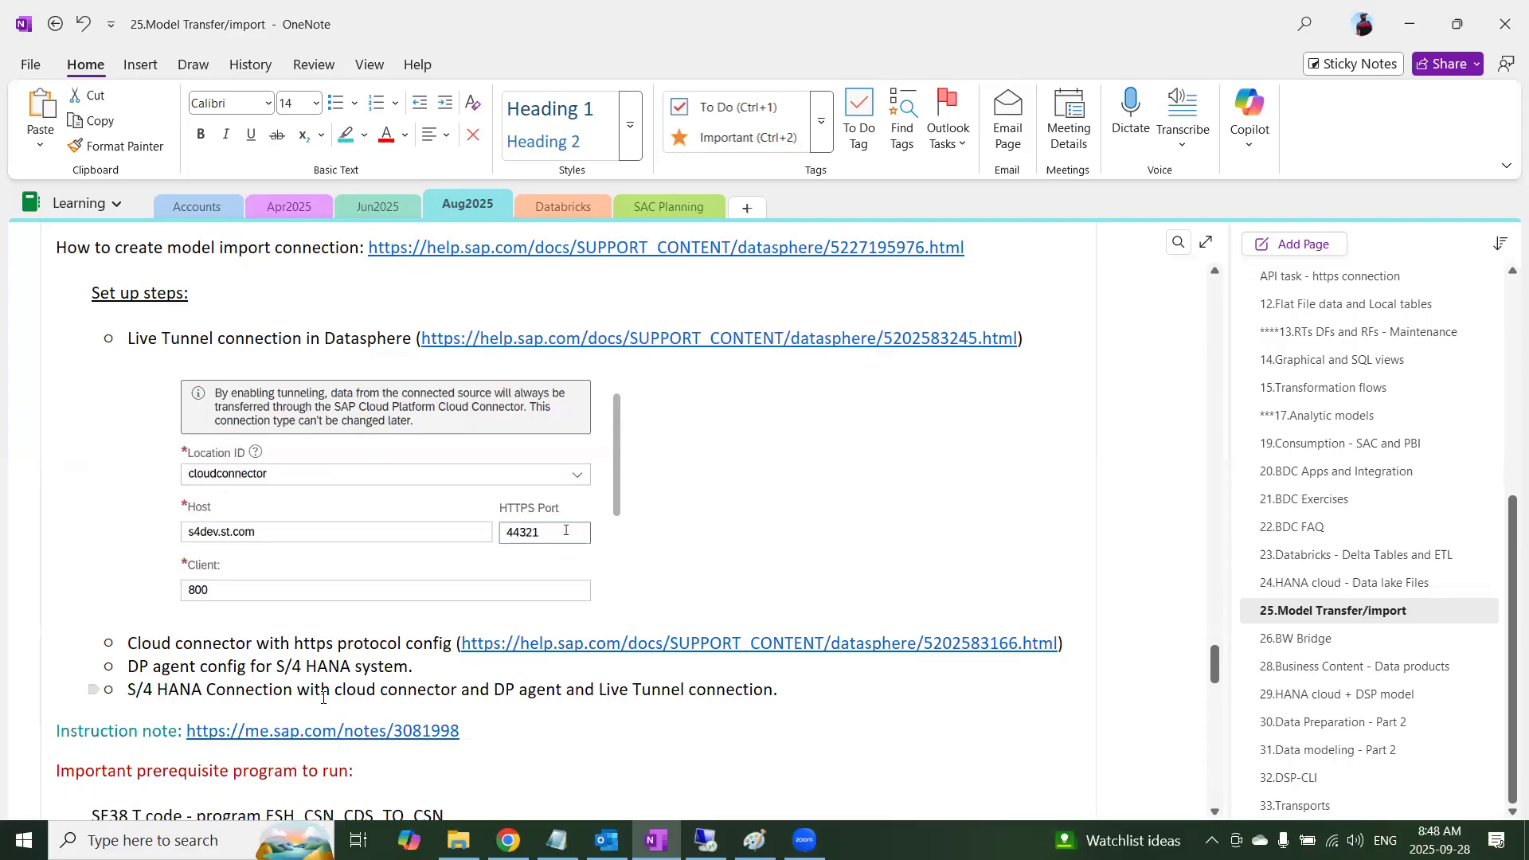
drag(322, 697, 123, 677)
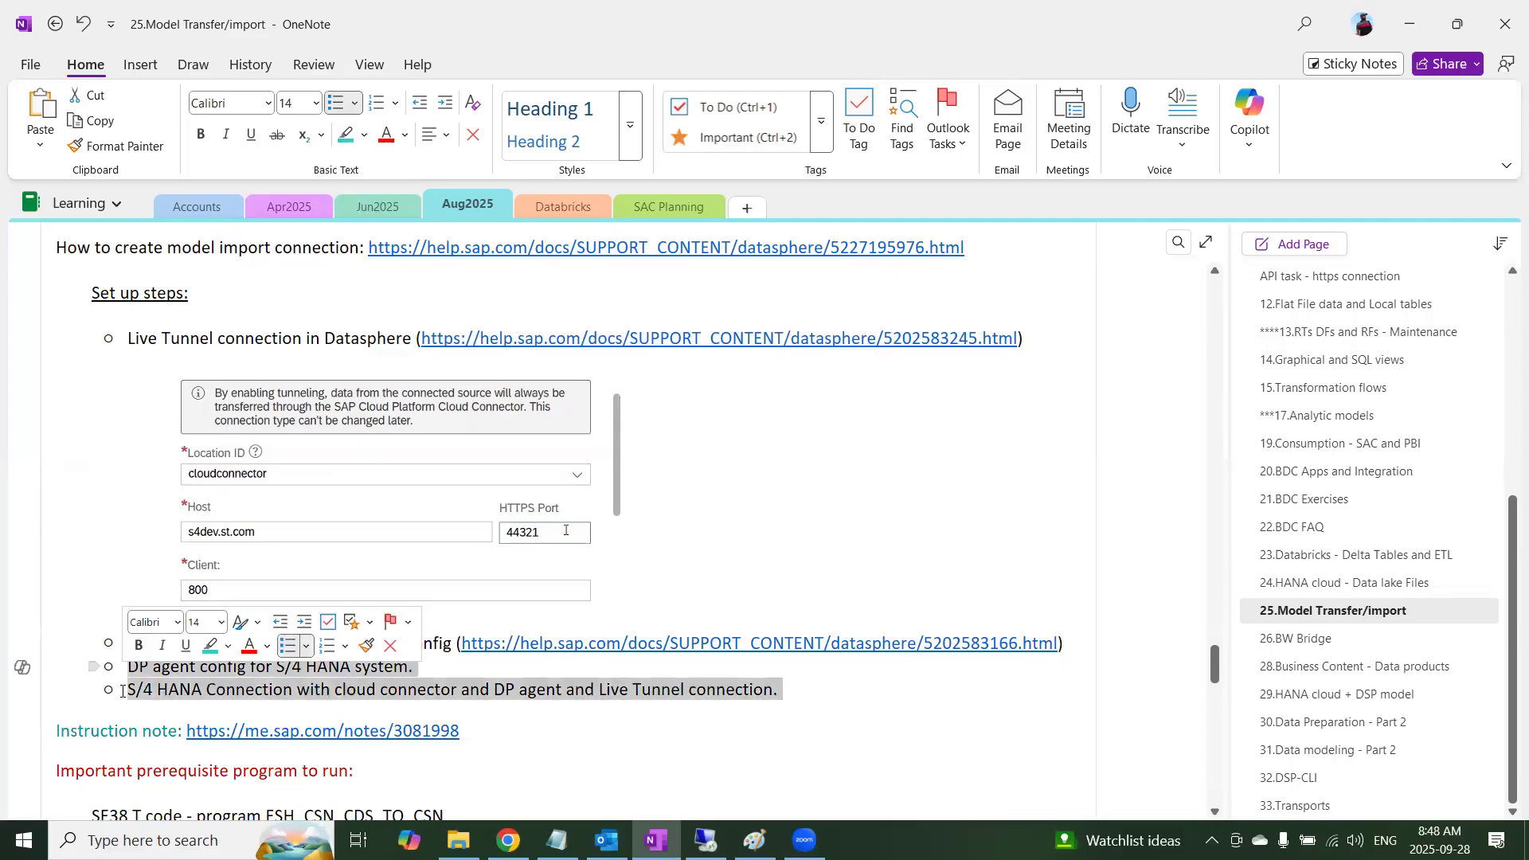
click(186, 677)
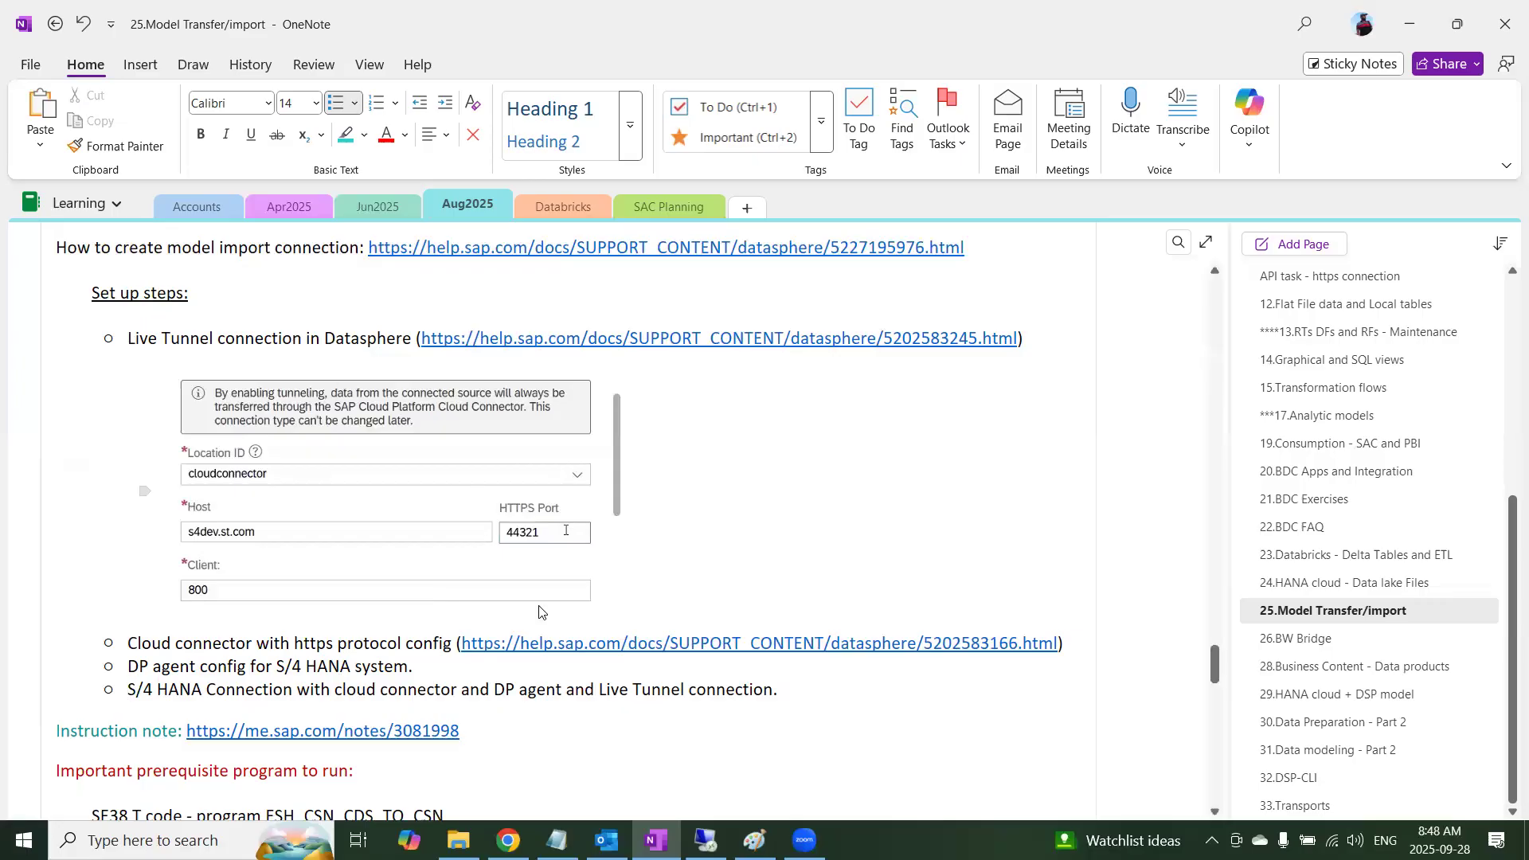
Switch to SAP Datasphere in the browser and view the live data sources setting in the system's Data Source Configuration
click(508, 841)
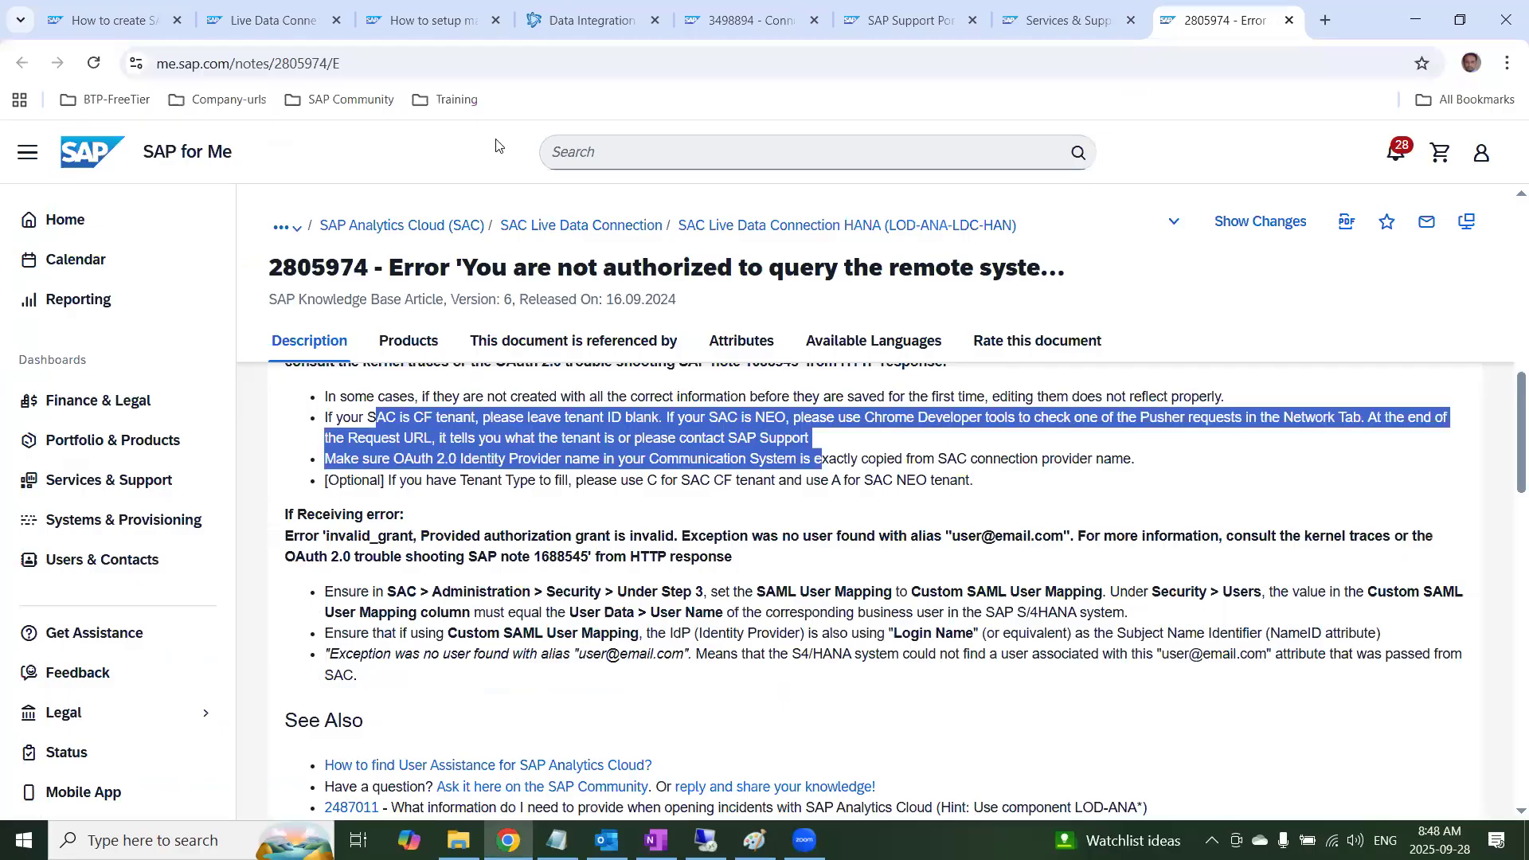
click(594, 24)
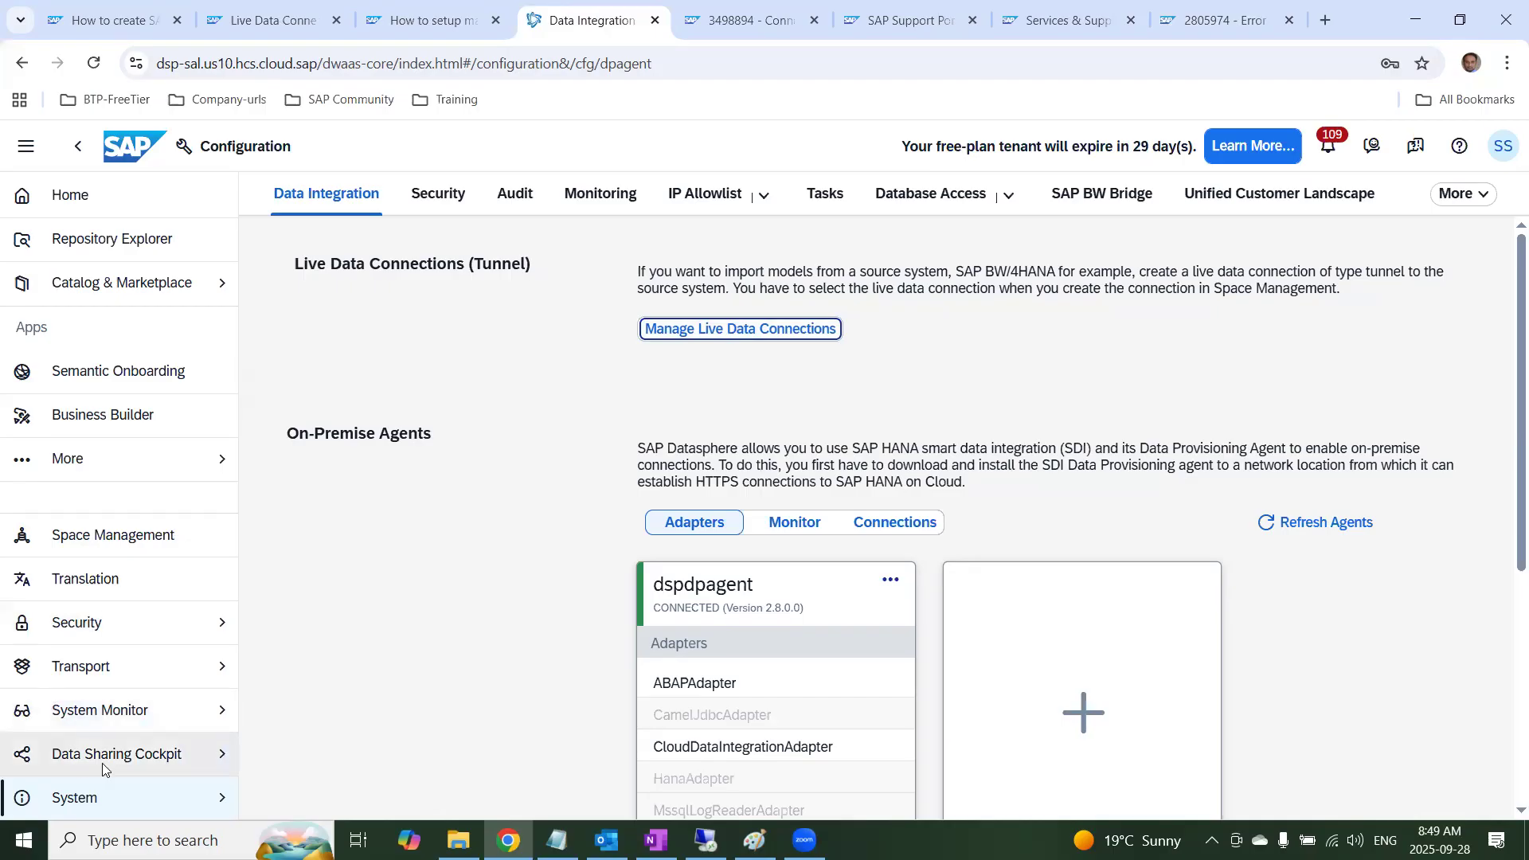
click(127, 800)
click(312, 757)
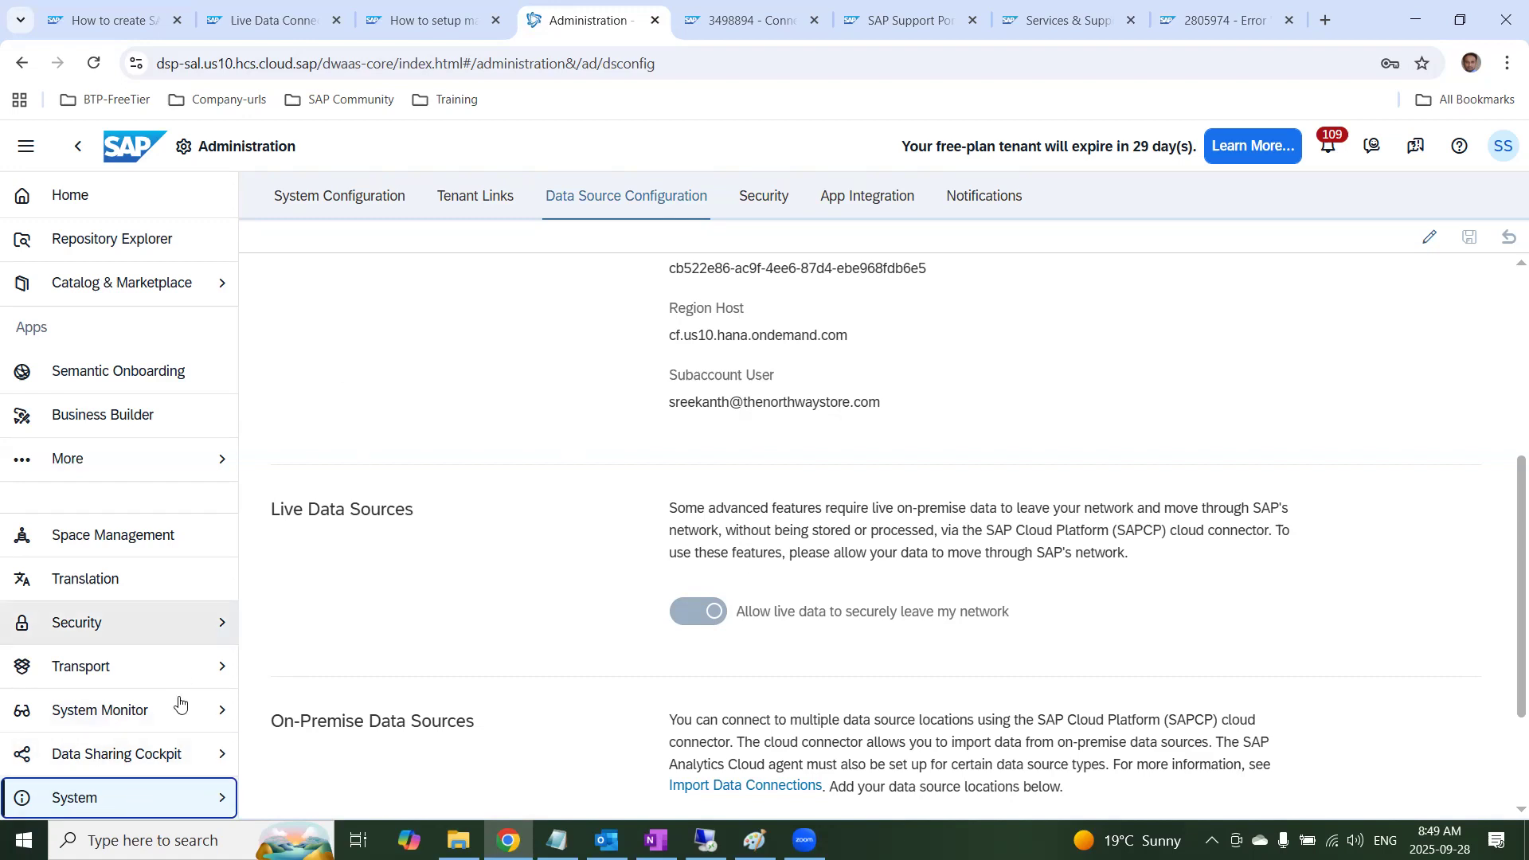
Open the management of live data connections from the system's Data Integration configuration
click(166, 797)
click(341, 716)
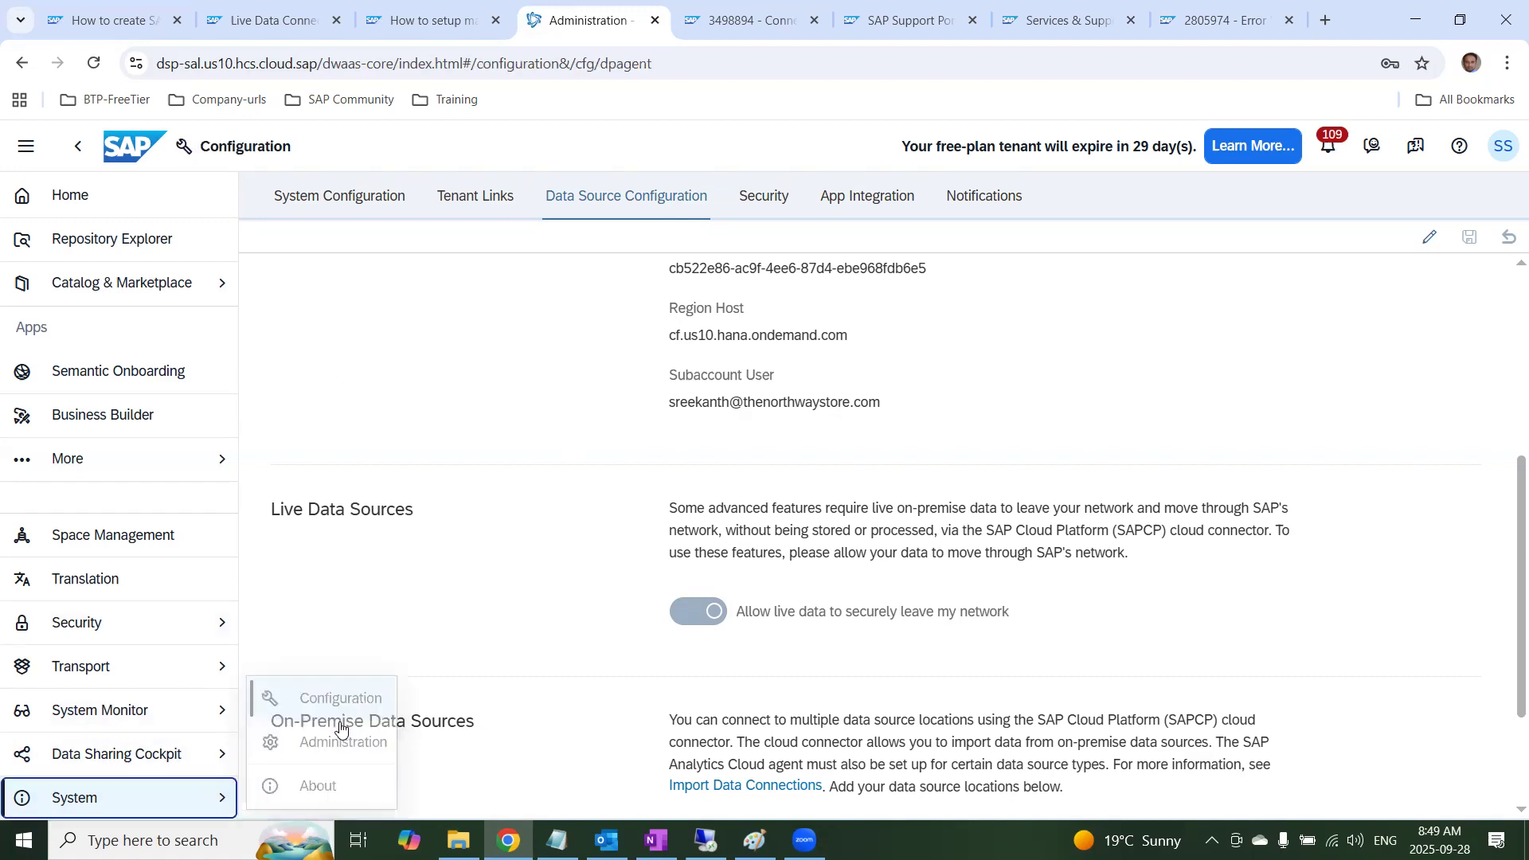
click(729, 330)
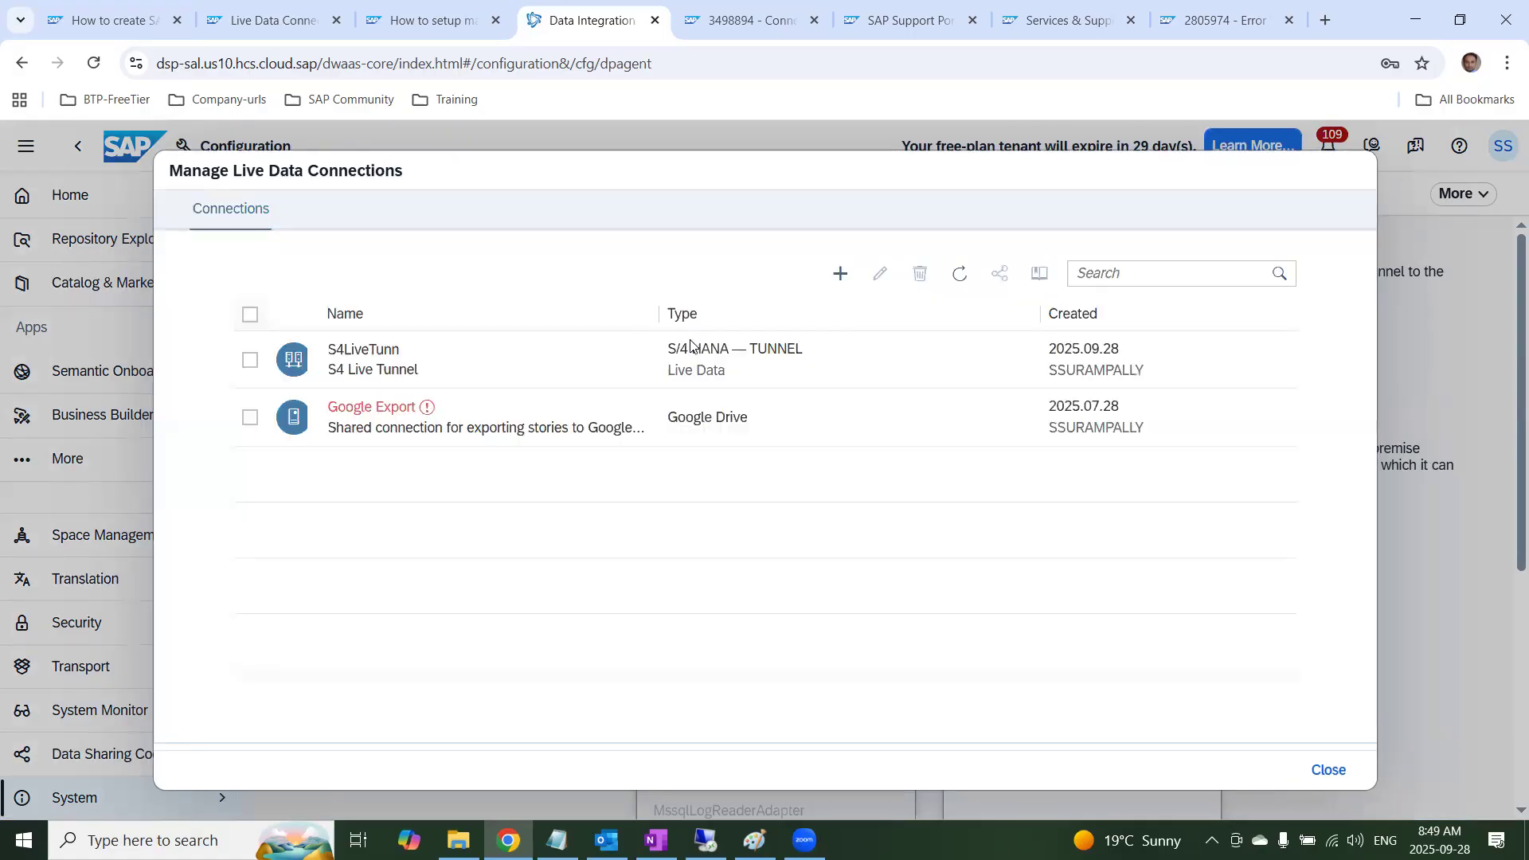
Create a new live data connection to SAP S/4HANA from the Live data storage sources and set its connection type to Tunnel
click(840, 273)
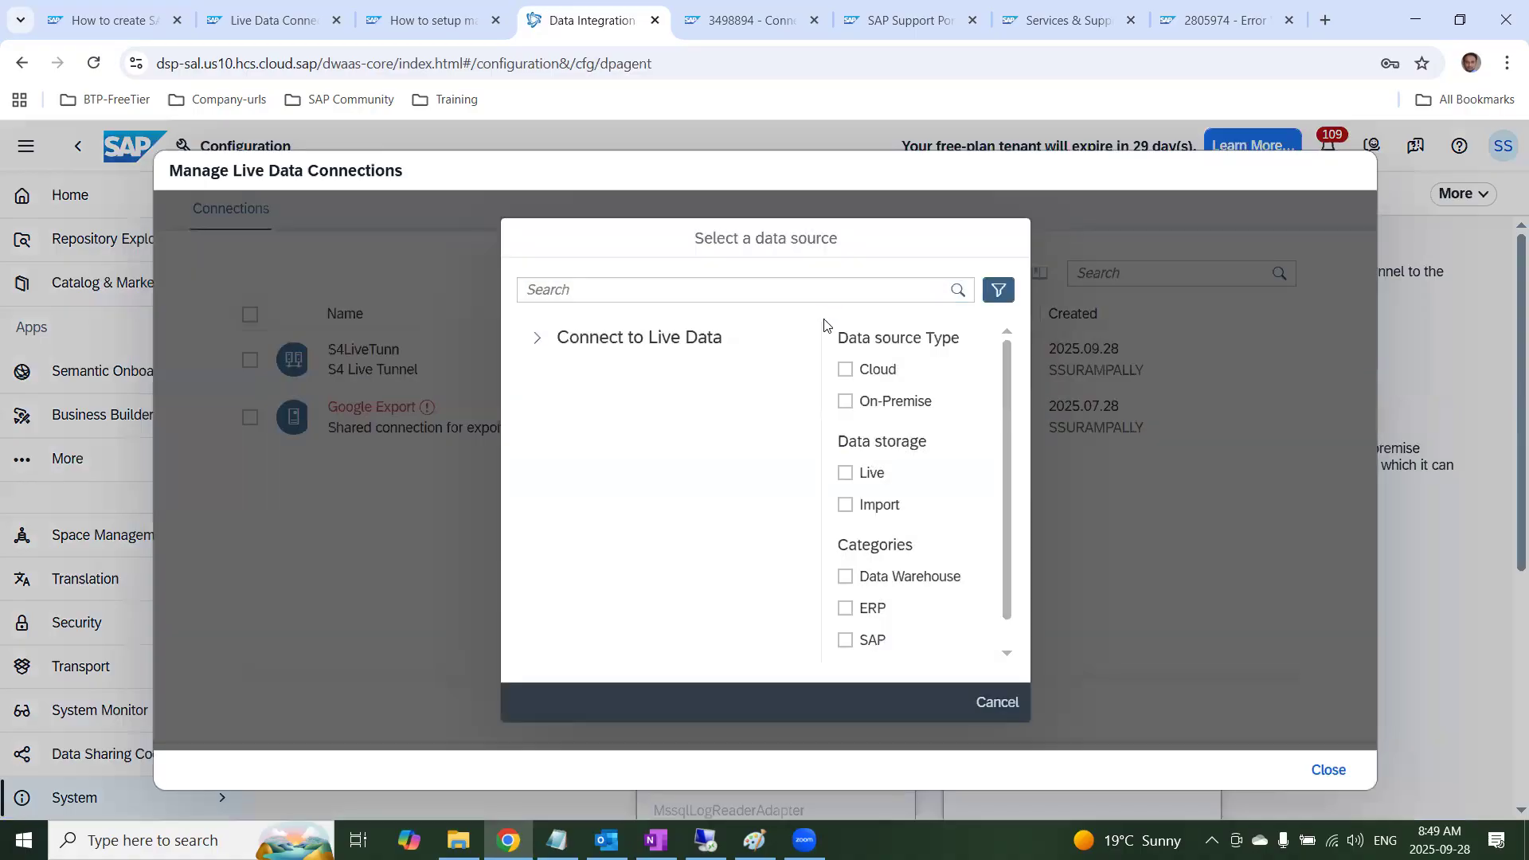
click(845, 476)
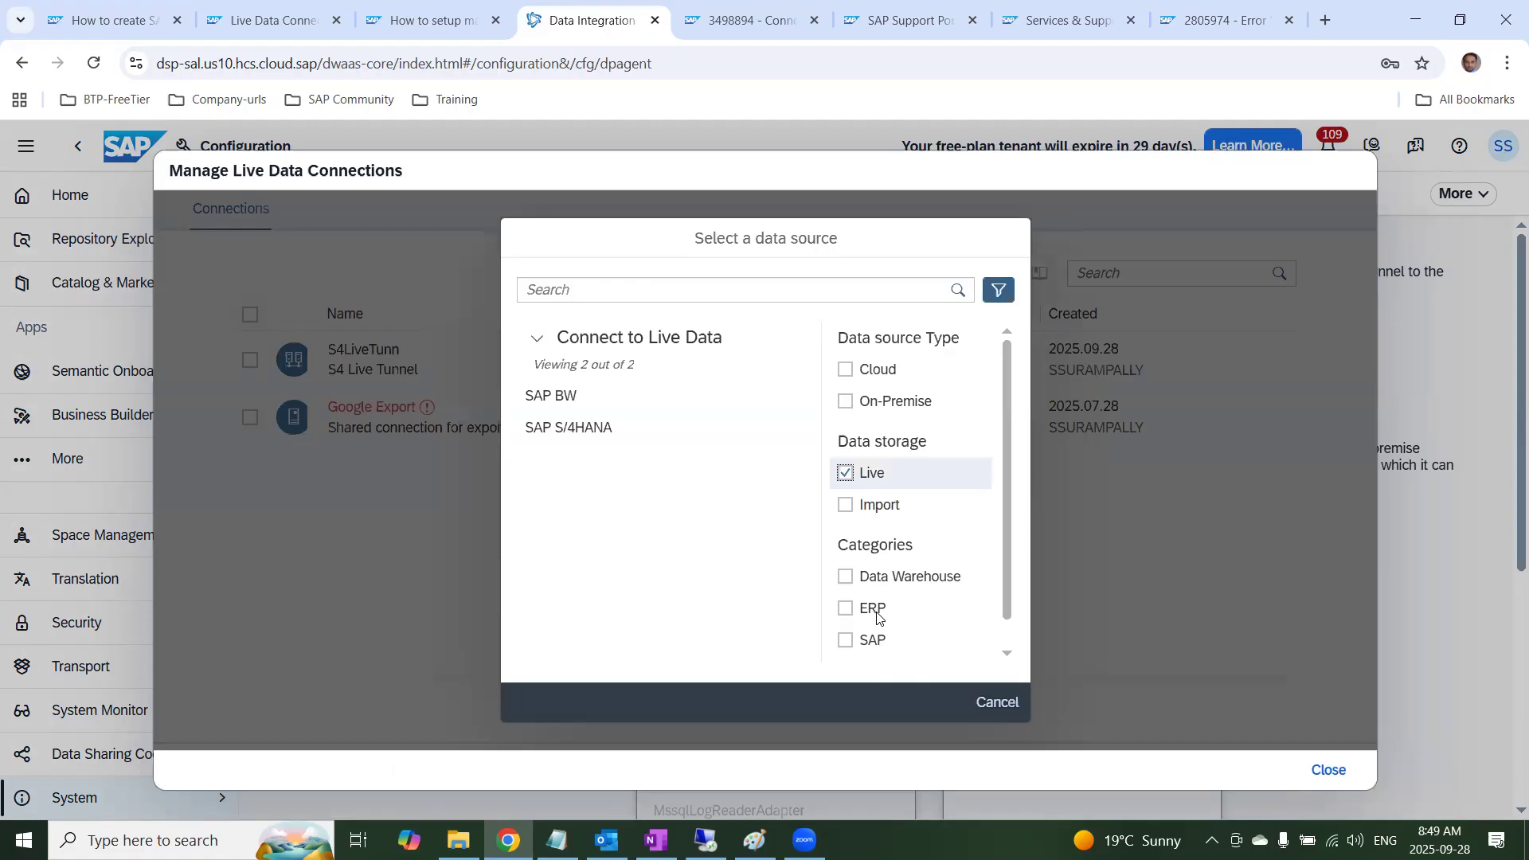
click(591, 431)
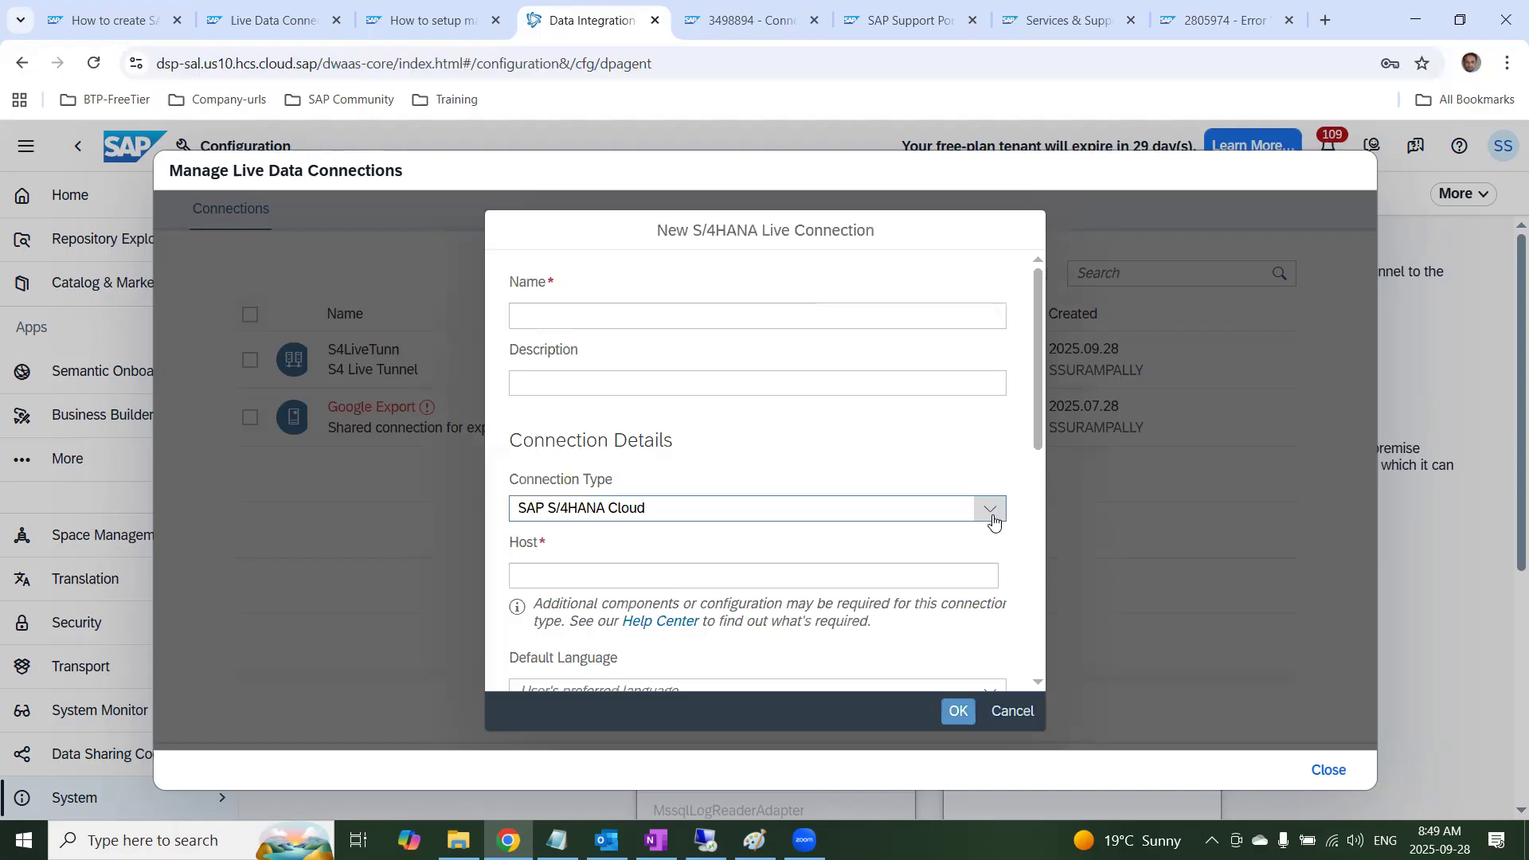
click(991, 510)
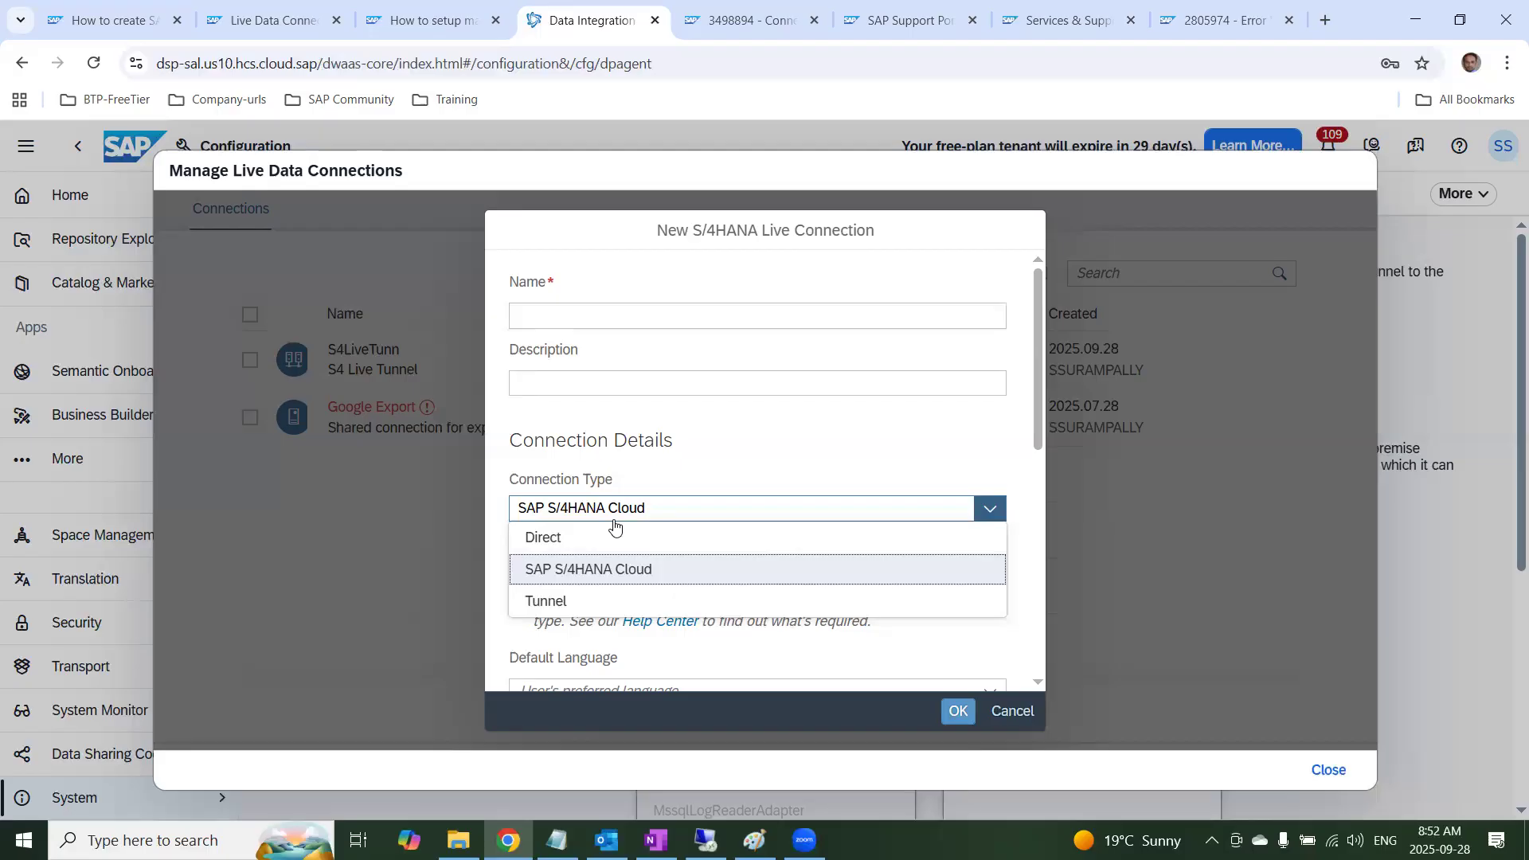
click(580, 603)
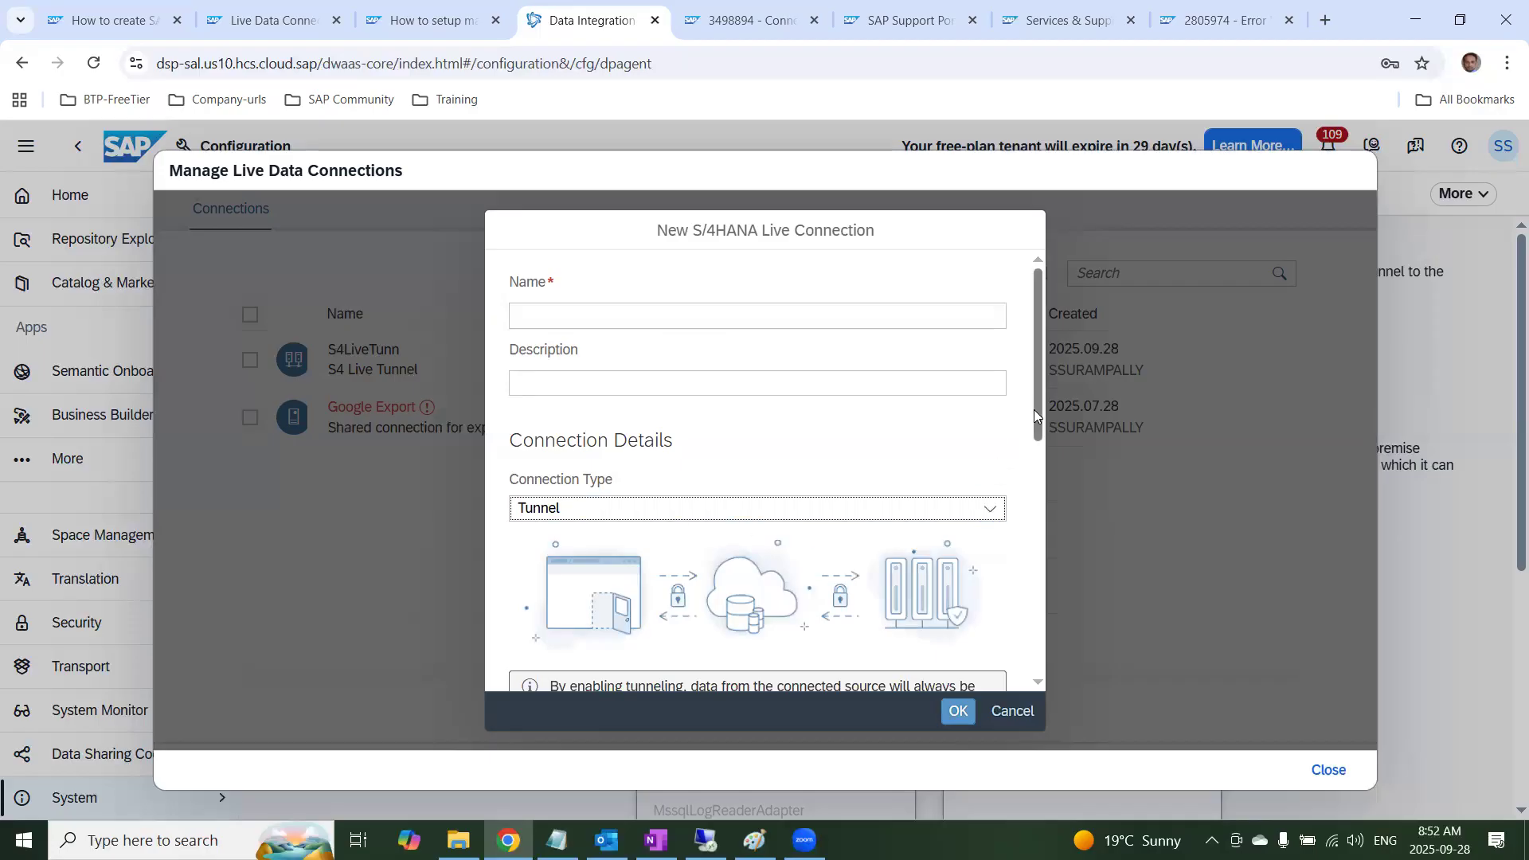
Set the tunnel connection's host to s4dev.st.com, the HTTPS port to 44321 and the client to 800
drag(1040, 408, 1044, 463)
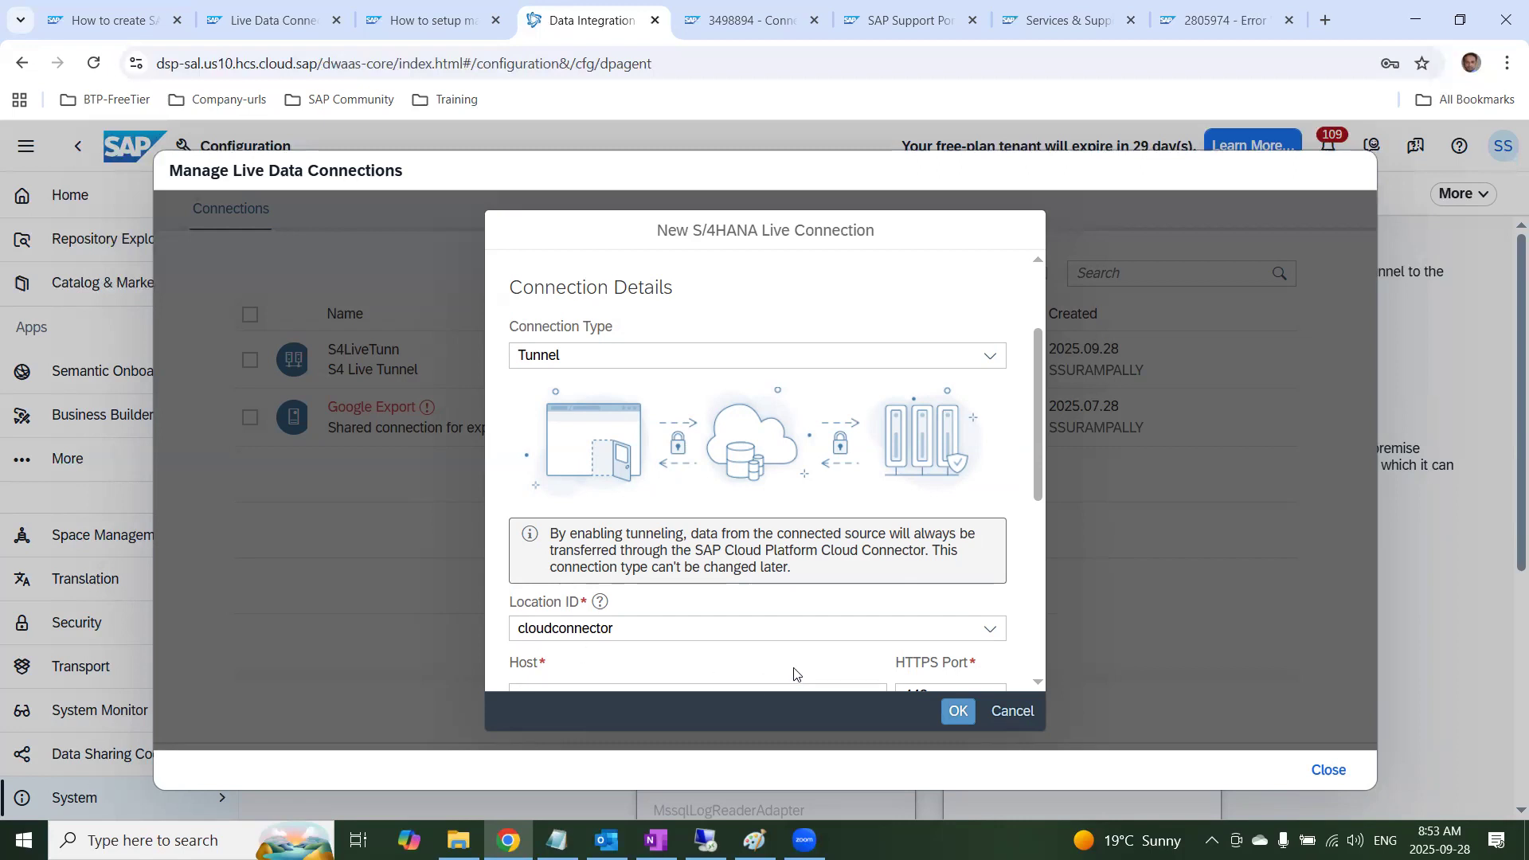
scroll(787, 650, down, 1)
click(729, 597)
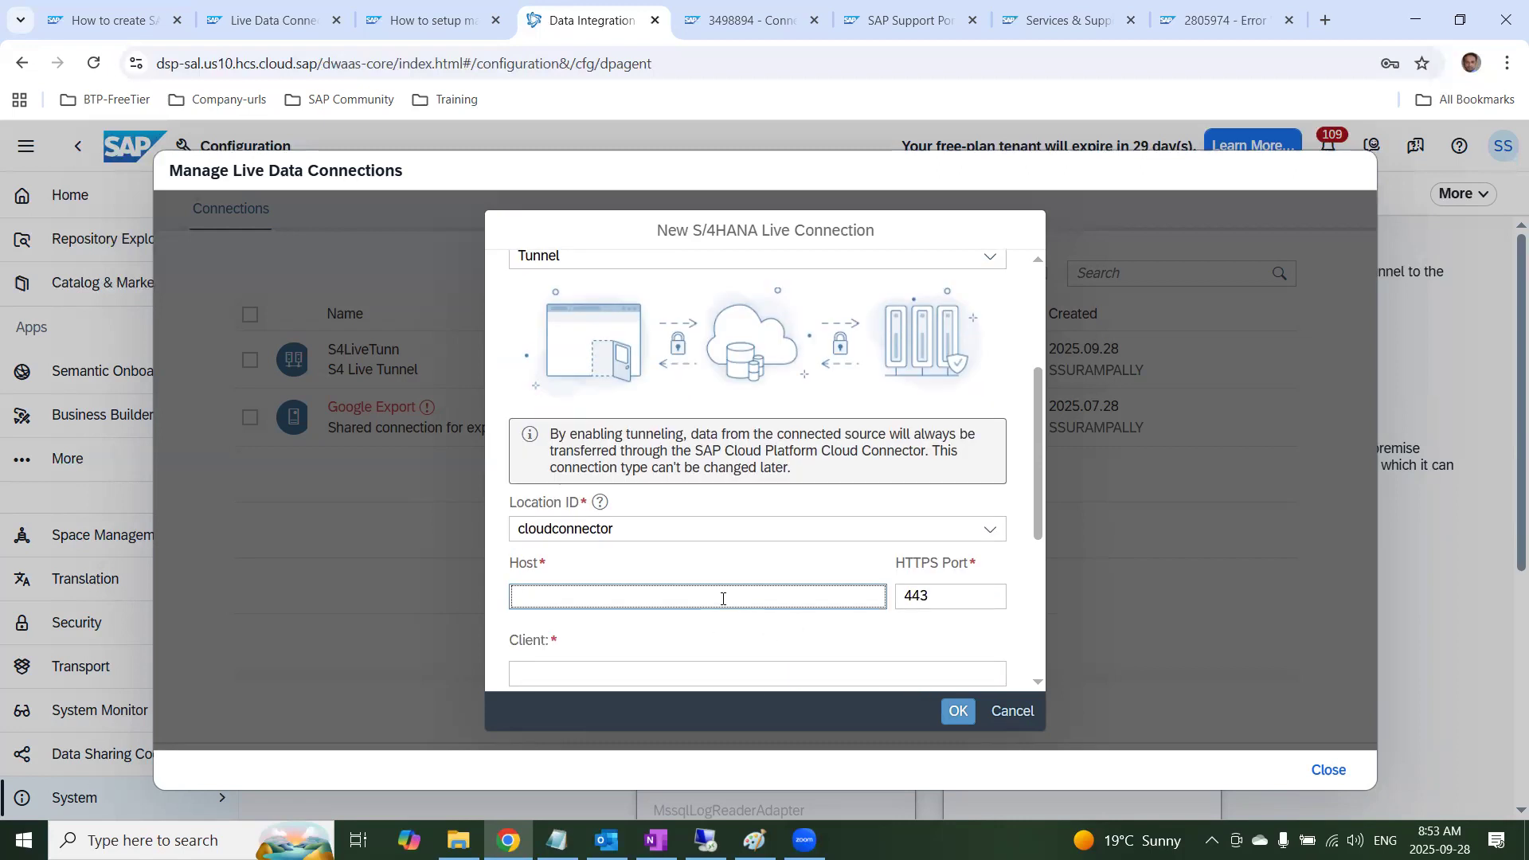
text(s4dev.st.com)
key(Tab)
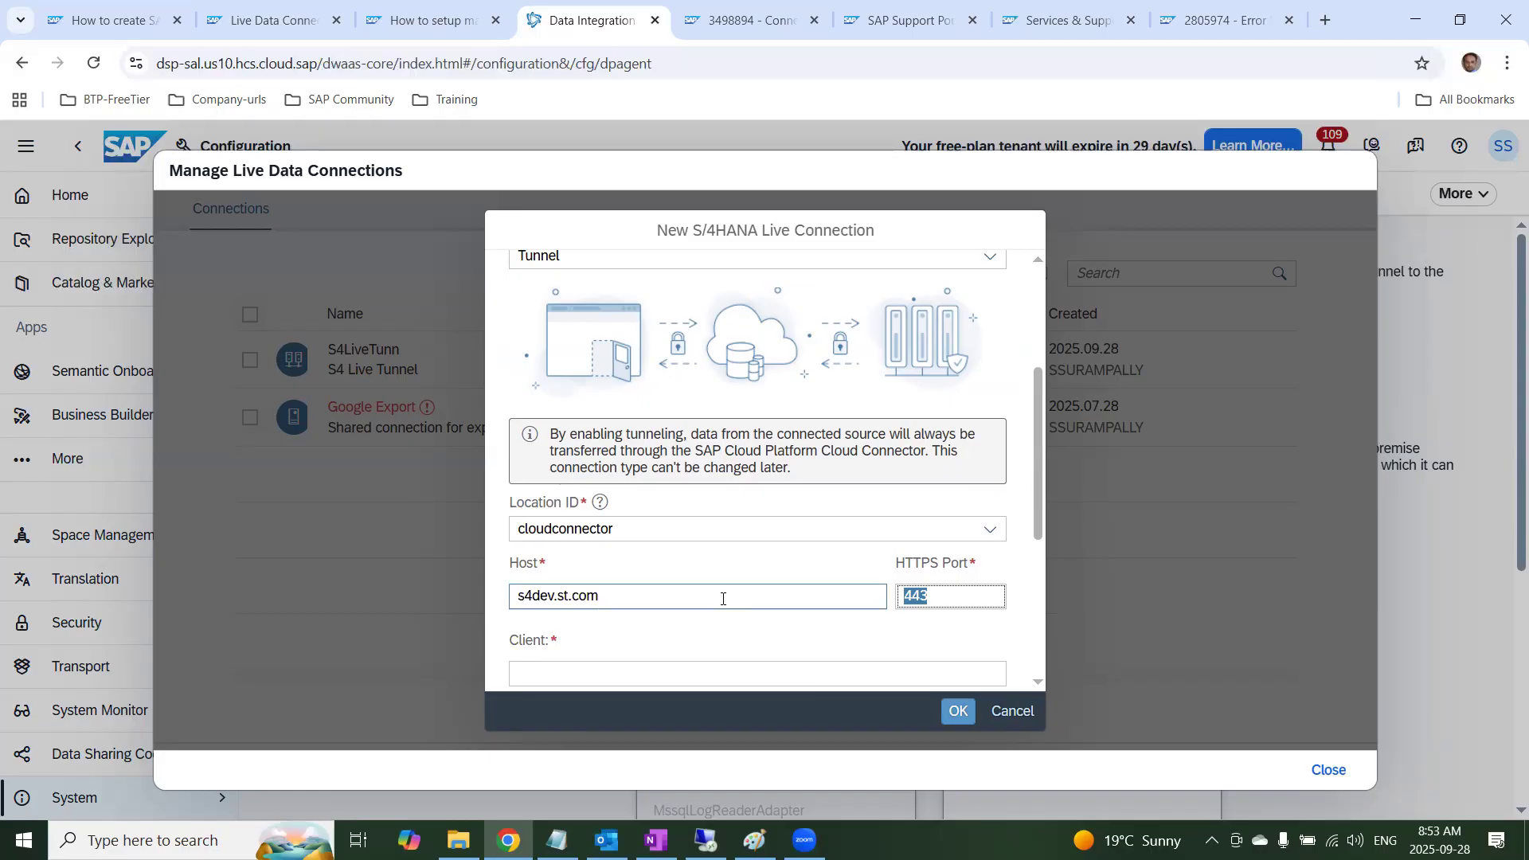
click(957, 592)
text(21)
click(715, 672)
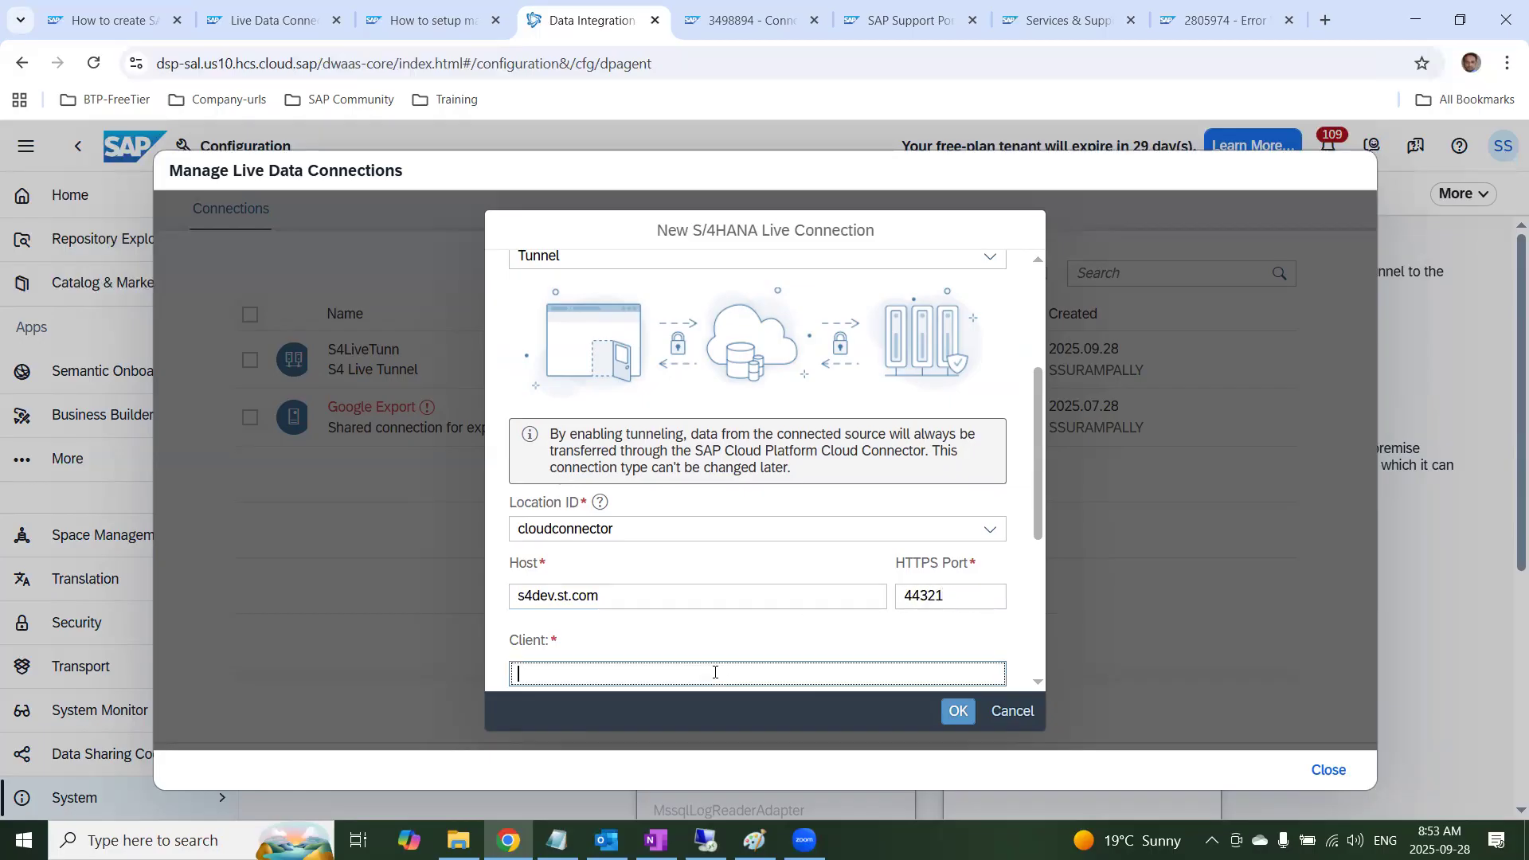
text(800)
key(Tab)
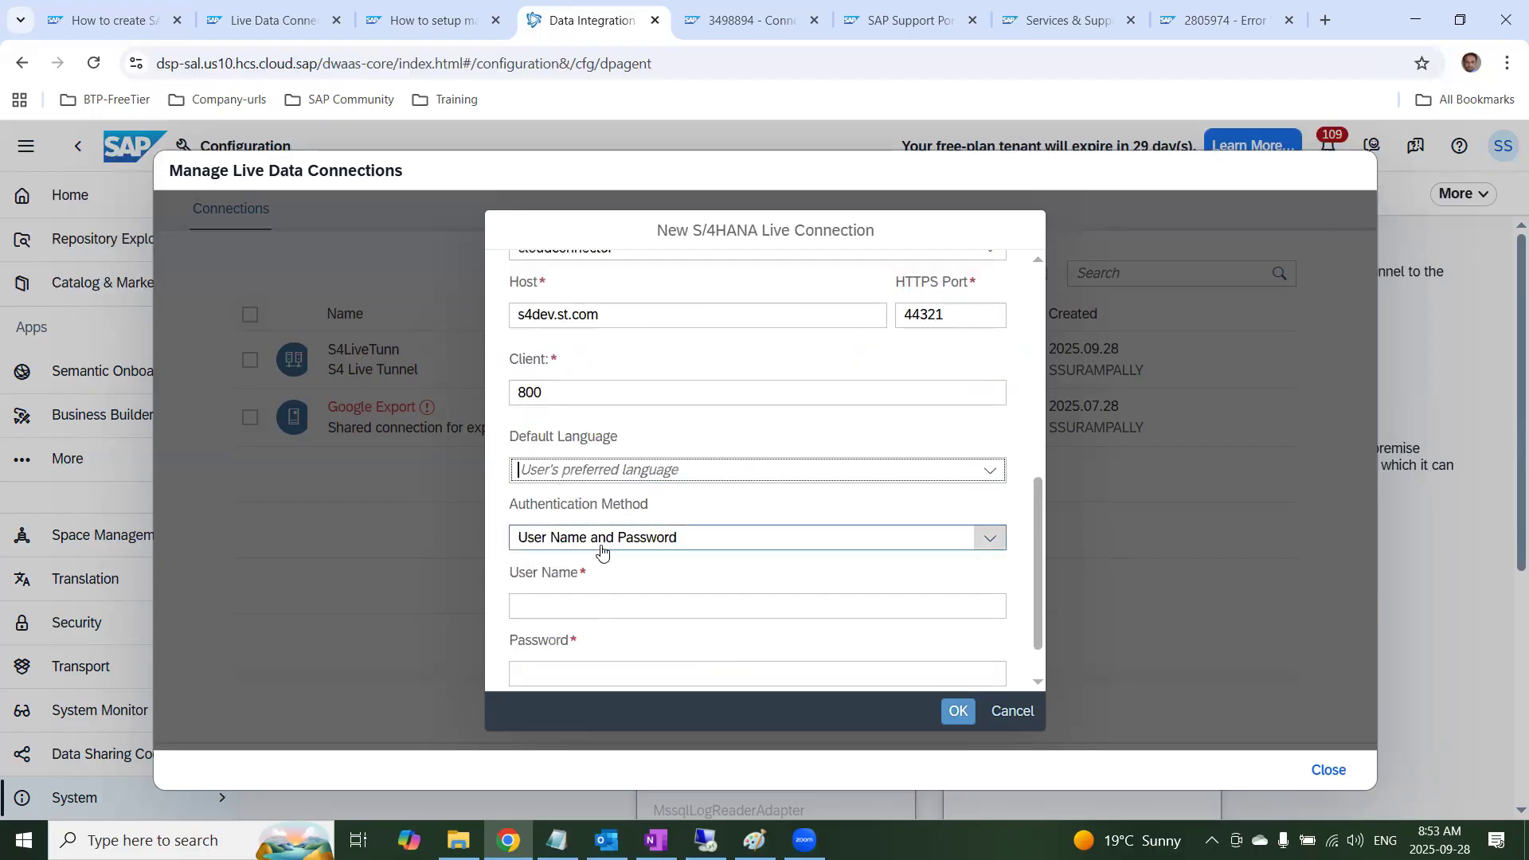
Keep User Name and Password as the authentication method, and enter user name STHANA5 and the account password
click(990, 538)
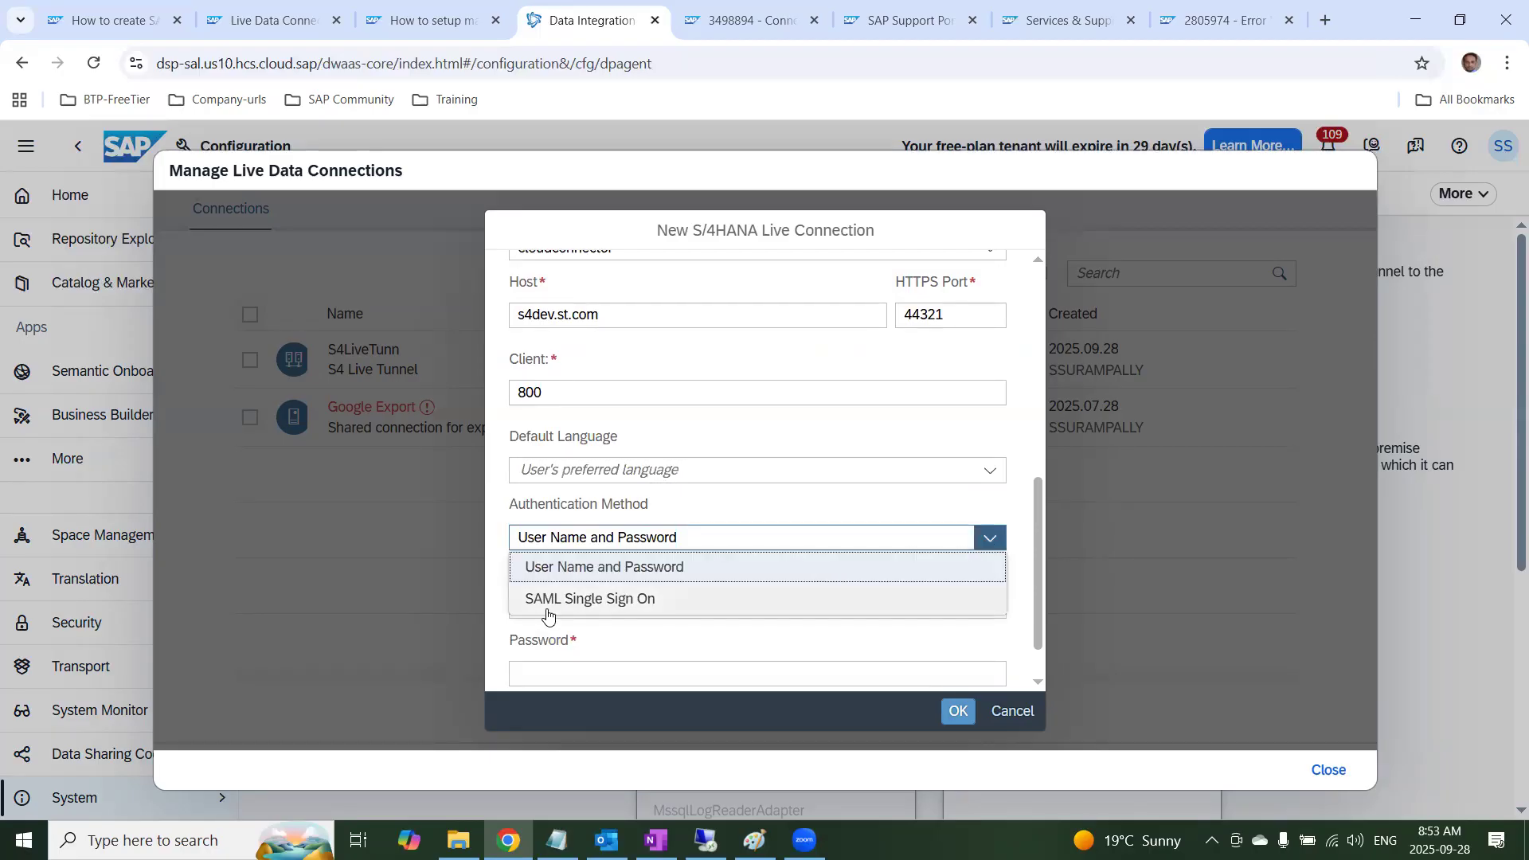
click(755, 505)
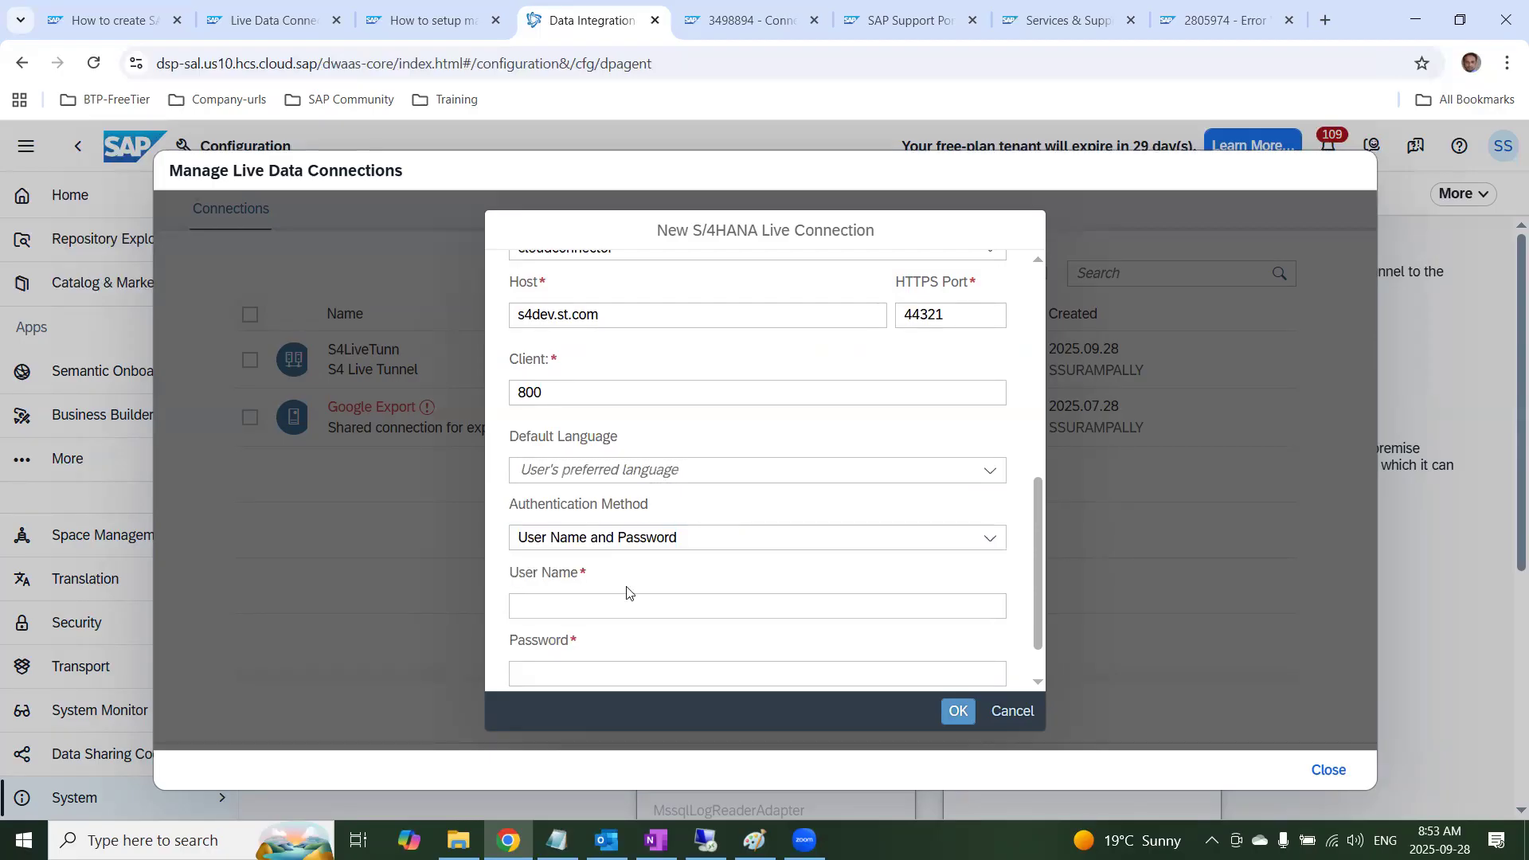
click(577, 618)
text(STHANA4)
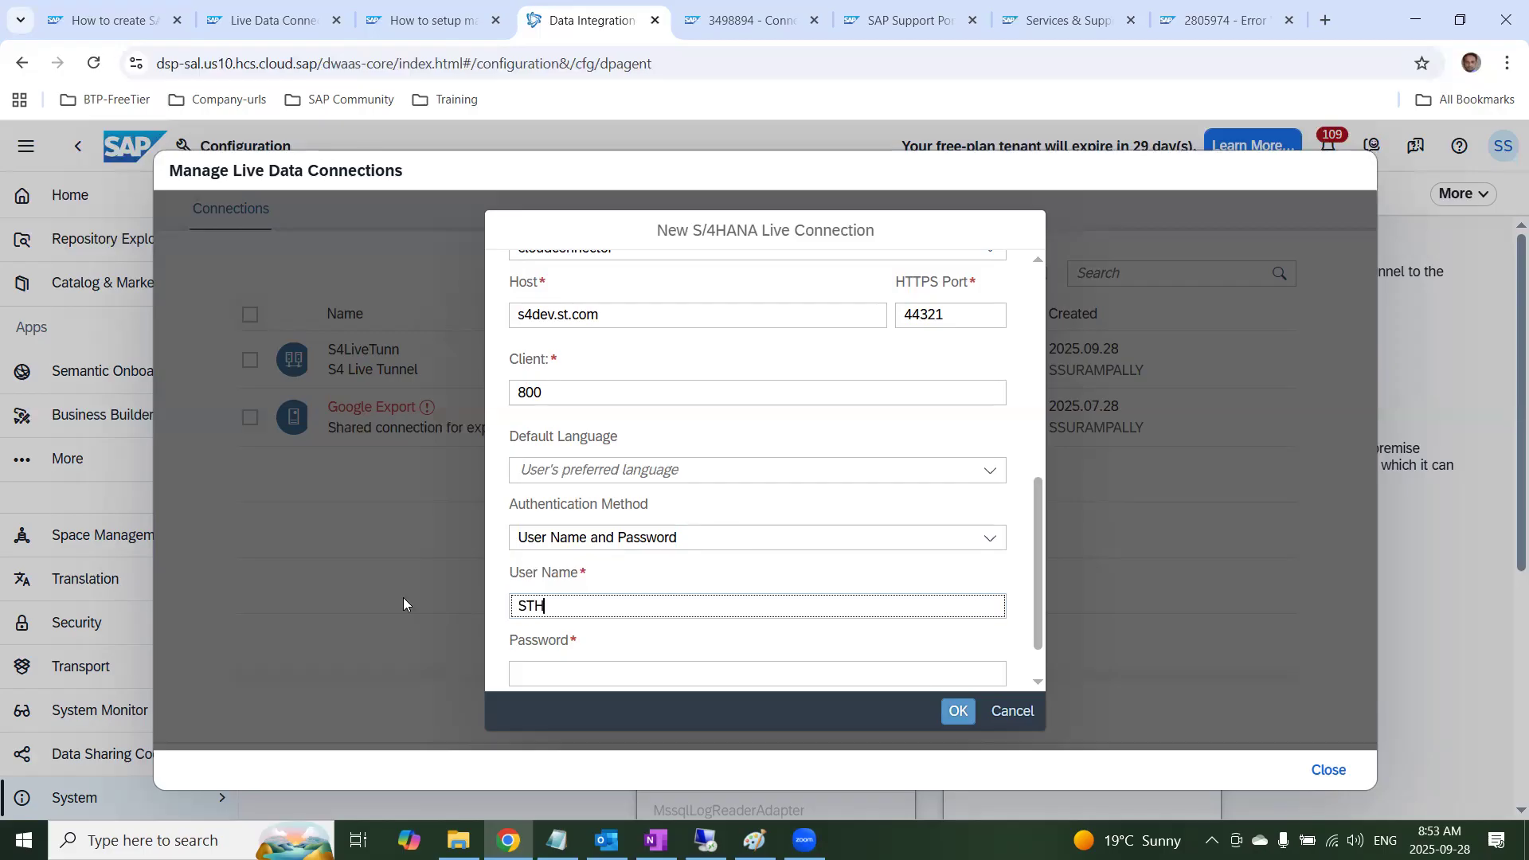
key(BackSpace)
text(5)
key(Tab)
text(*******)
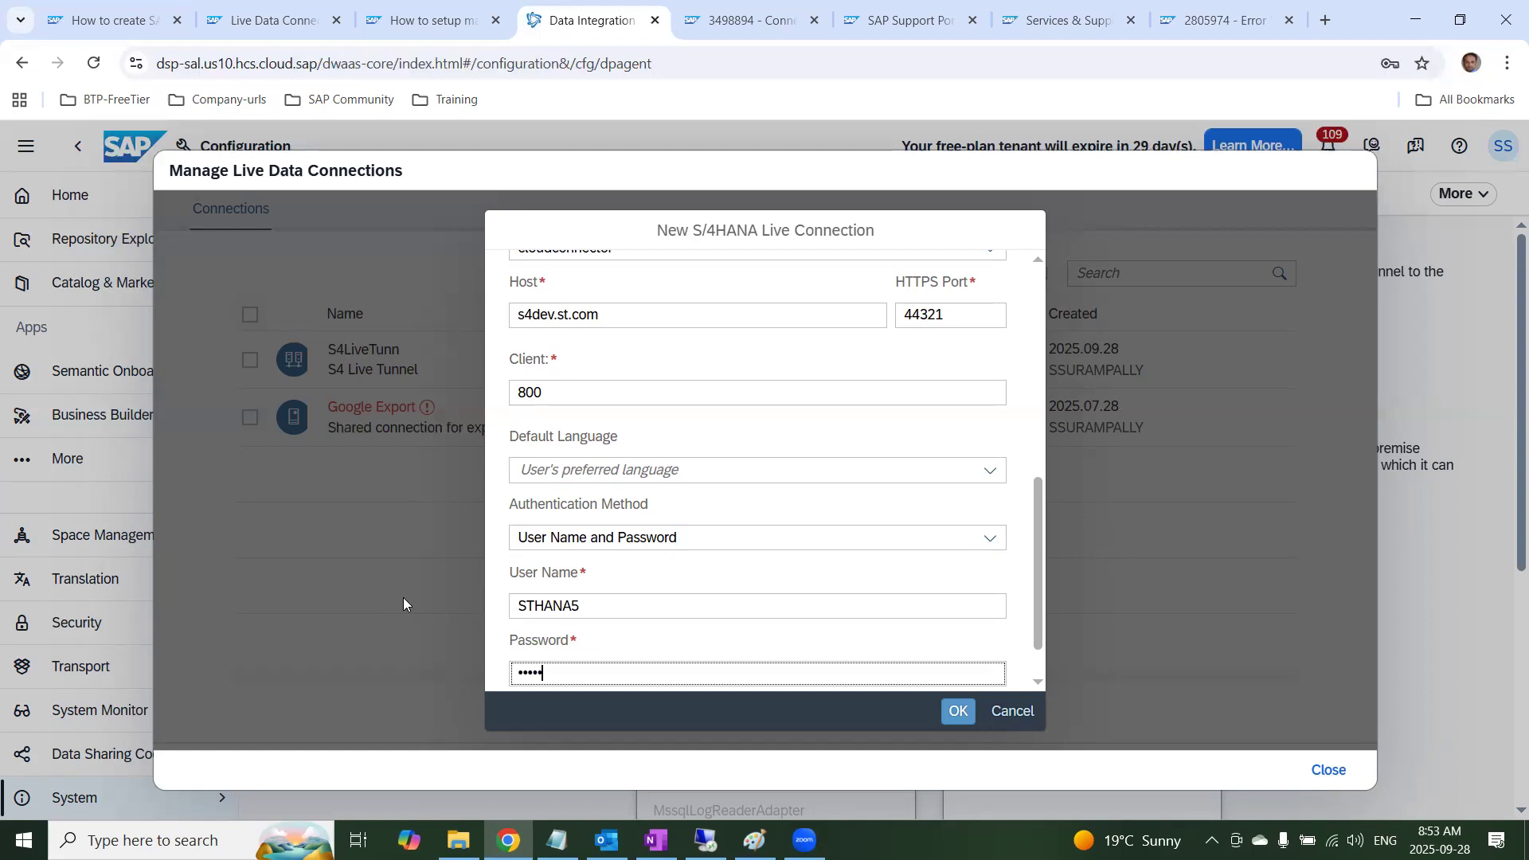
Enable saving the credential for all users on this system and submit the live connection
scroll(558, 593, down, 1)
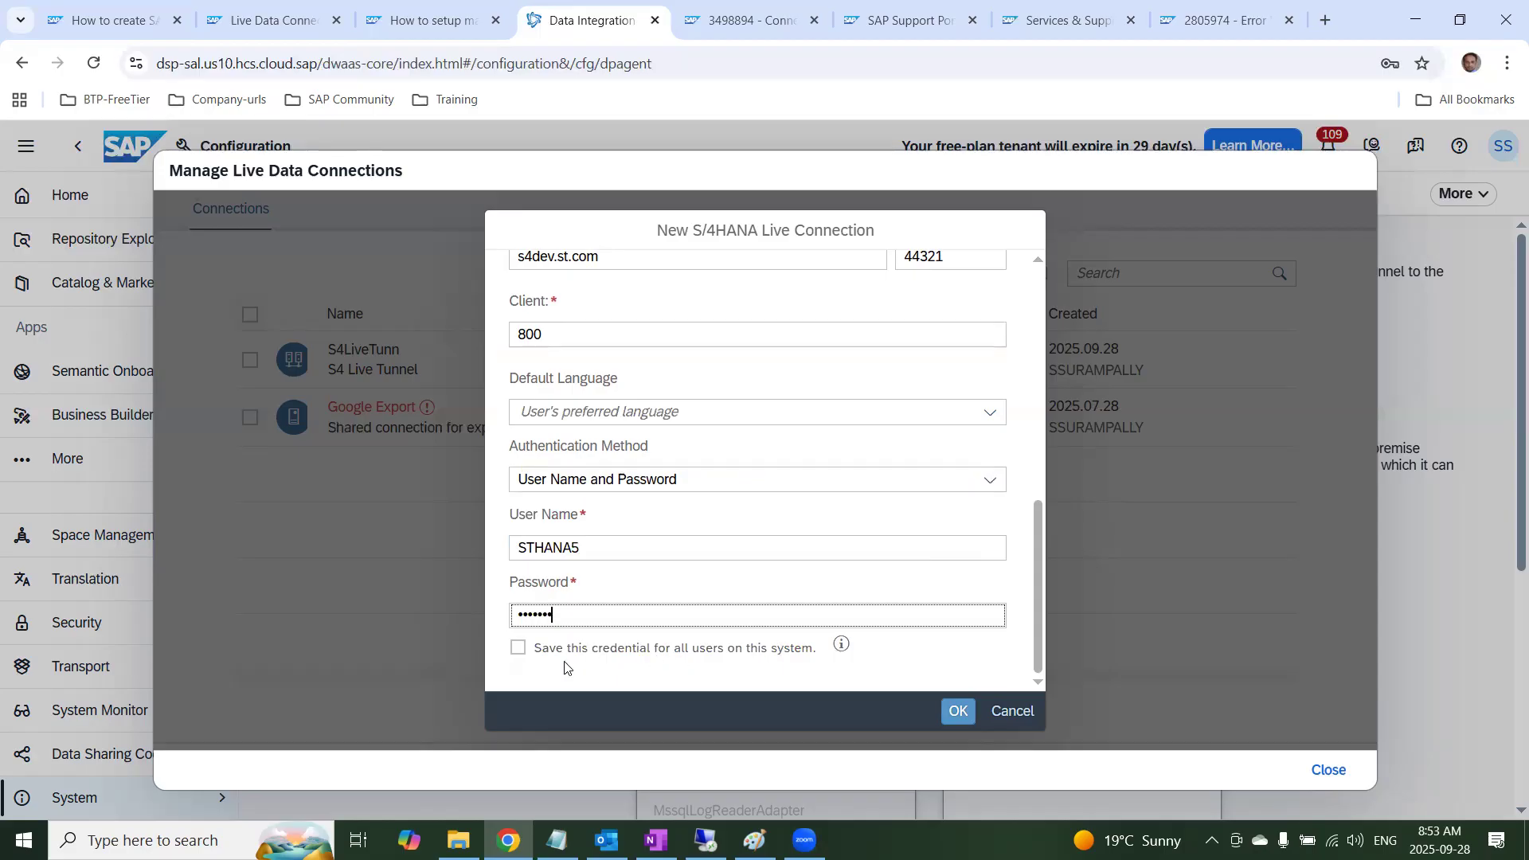
click(518, 648)
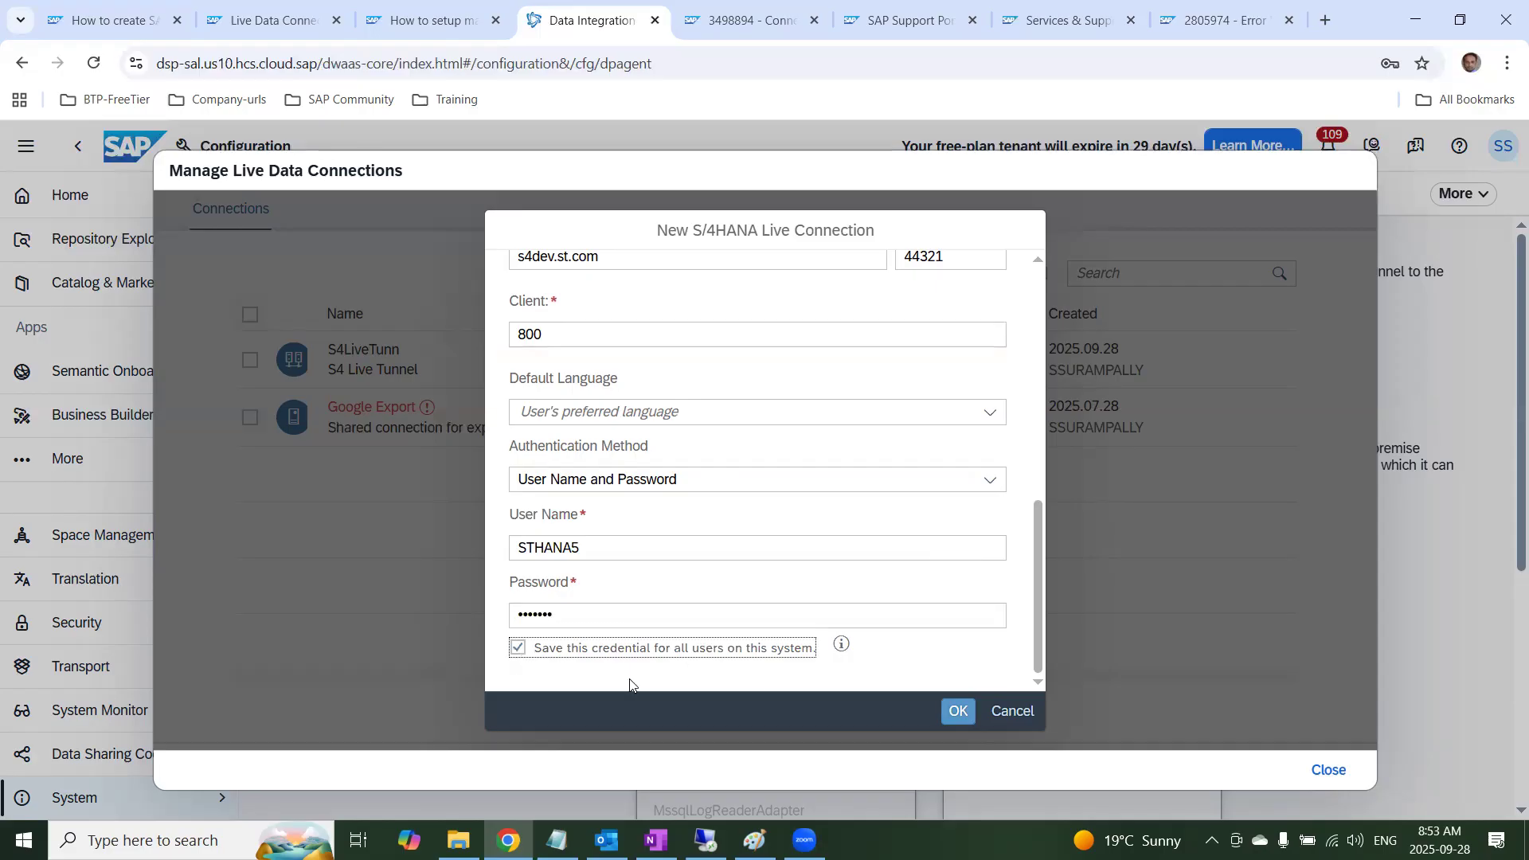
click(959, 720)
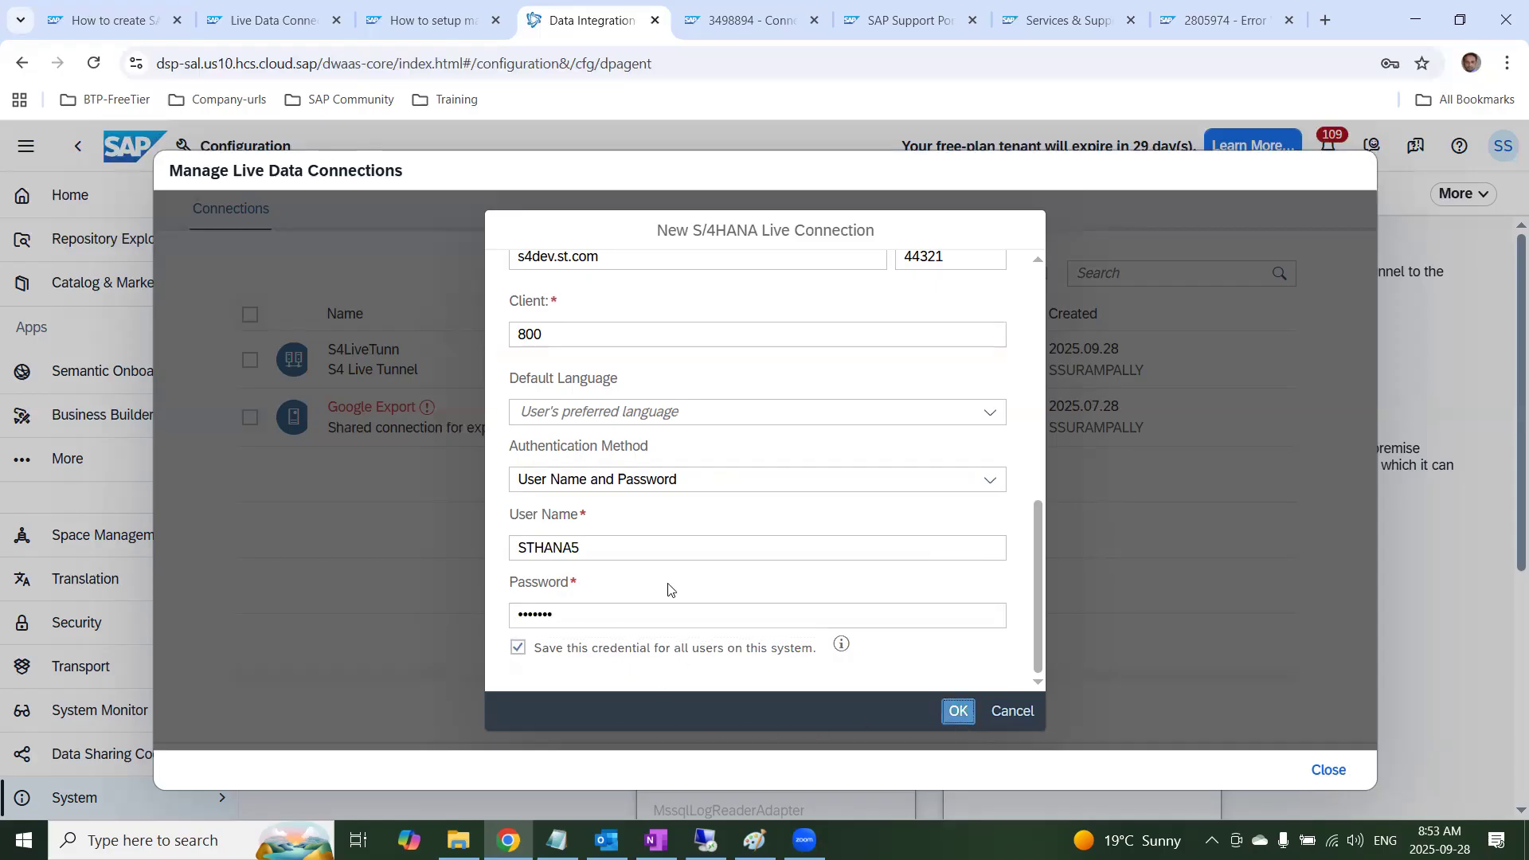
Name the S/4HANA live connection s4Transfer
scroll(697, 557, up, 7)
click(599, 310)
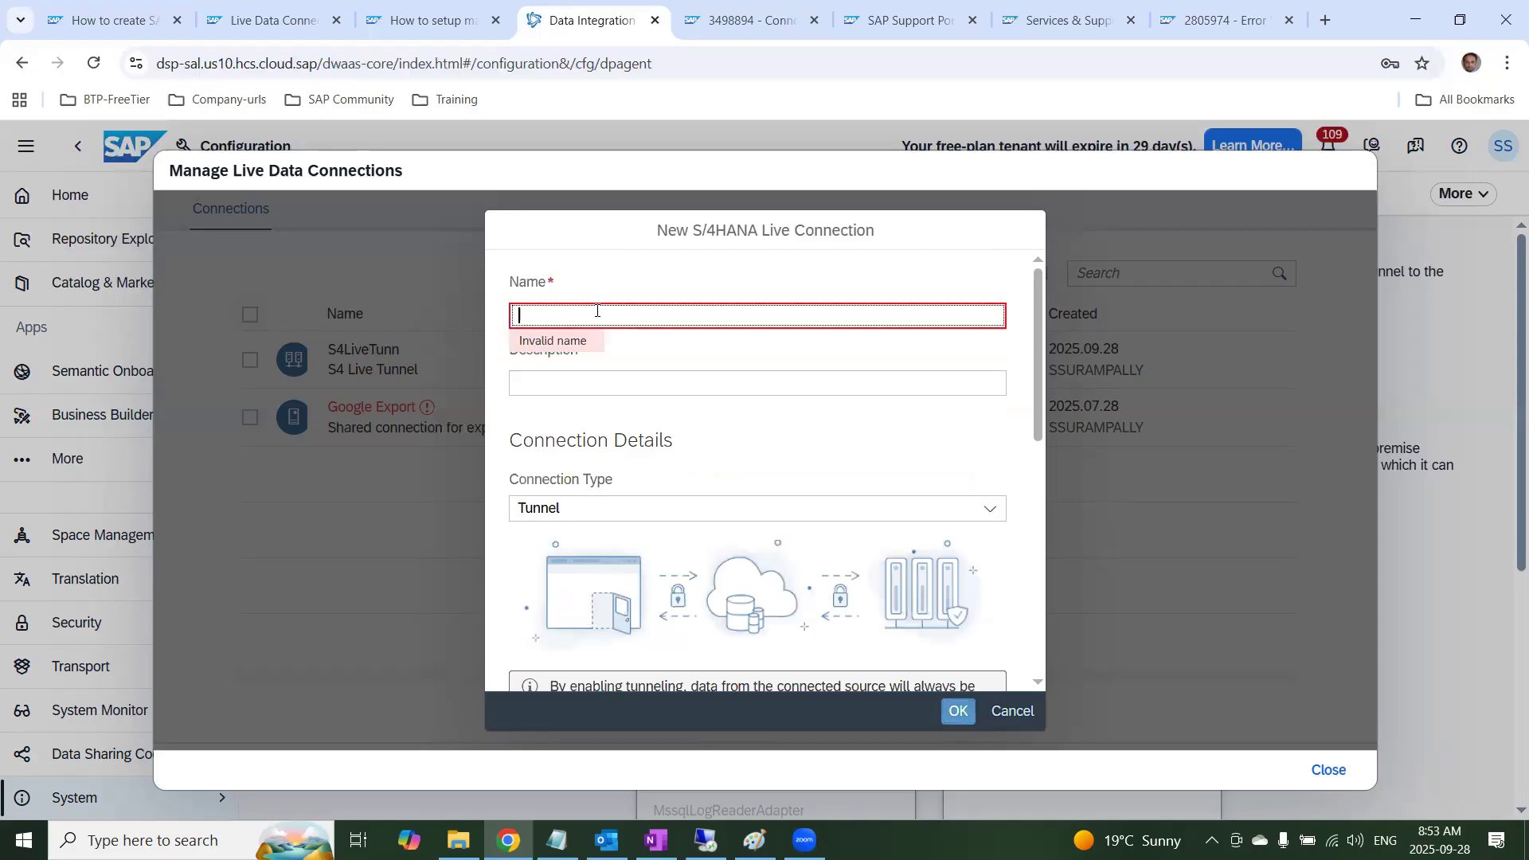
text(s4)
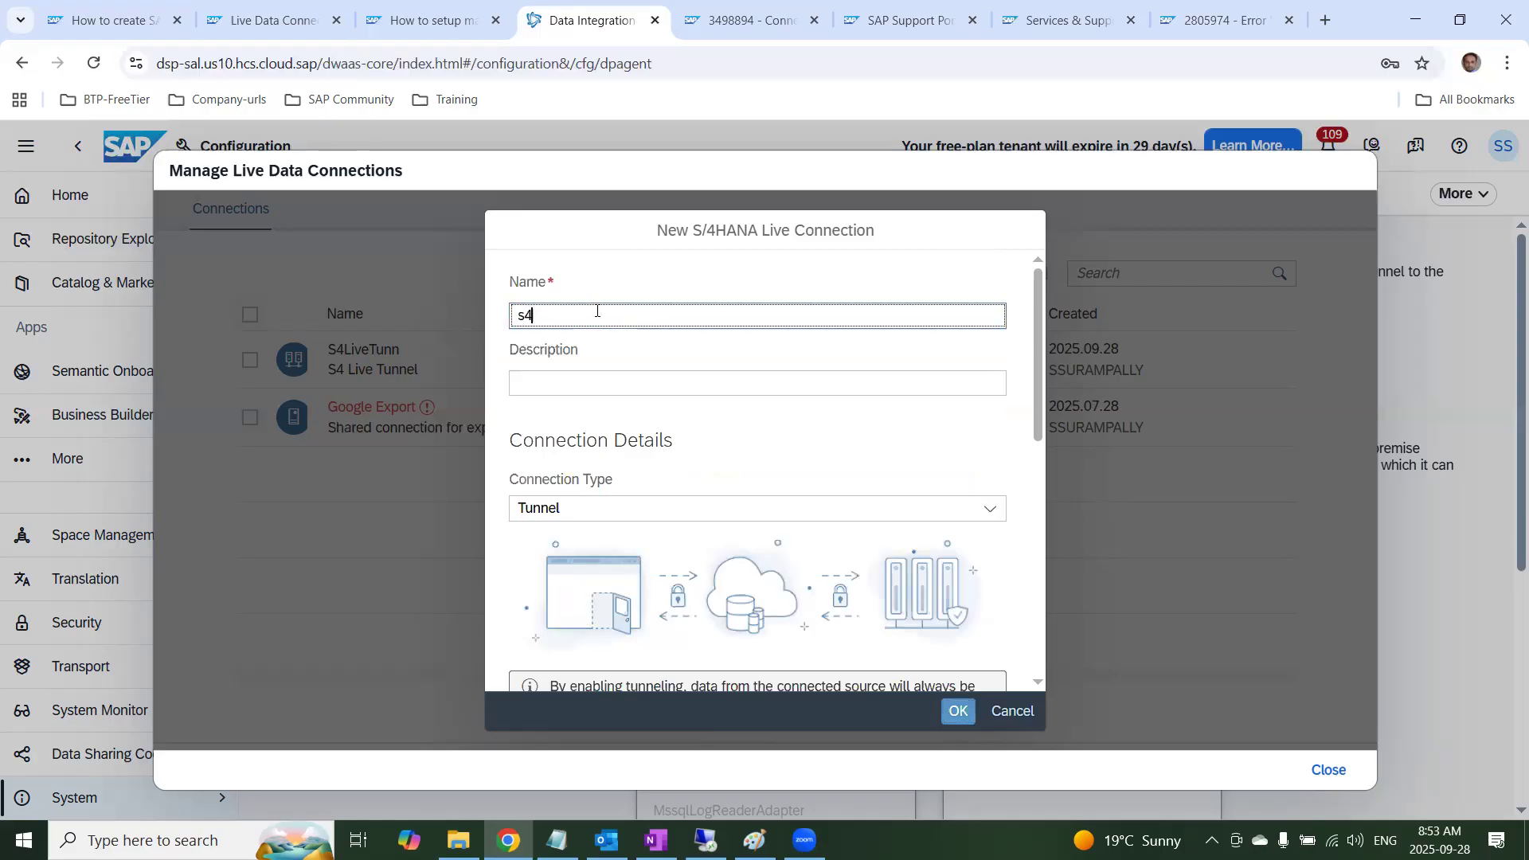
text(ImportLi)
key(BackSpace)
key(BackSpace)
key(BackSpace)
key(BackSpace)
key(BackSpace)
key(BackSpace)
key(BackSpace)
key(BackSpace)
text(Transfer)
key(BackSpace)
key(BackSpace)
text(er)
Enter the description S4 Transfer Live and create the live connection
click(614, 383)
text(S4 Tran)
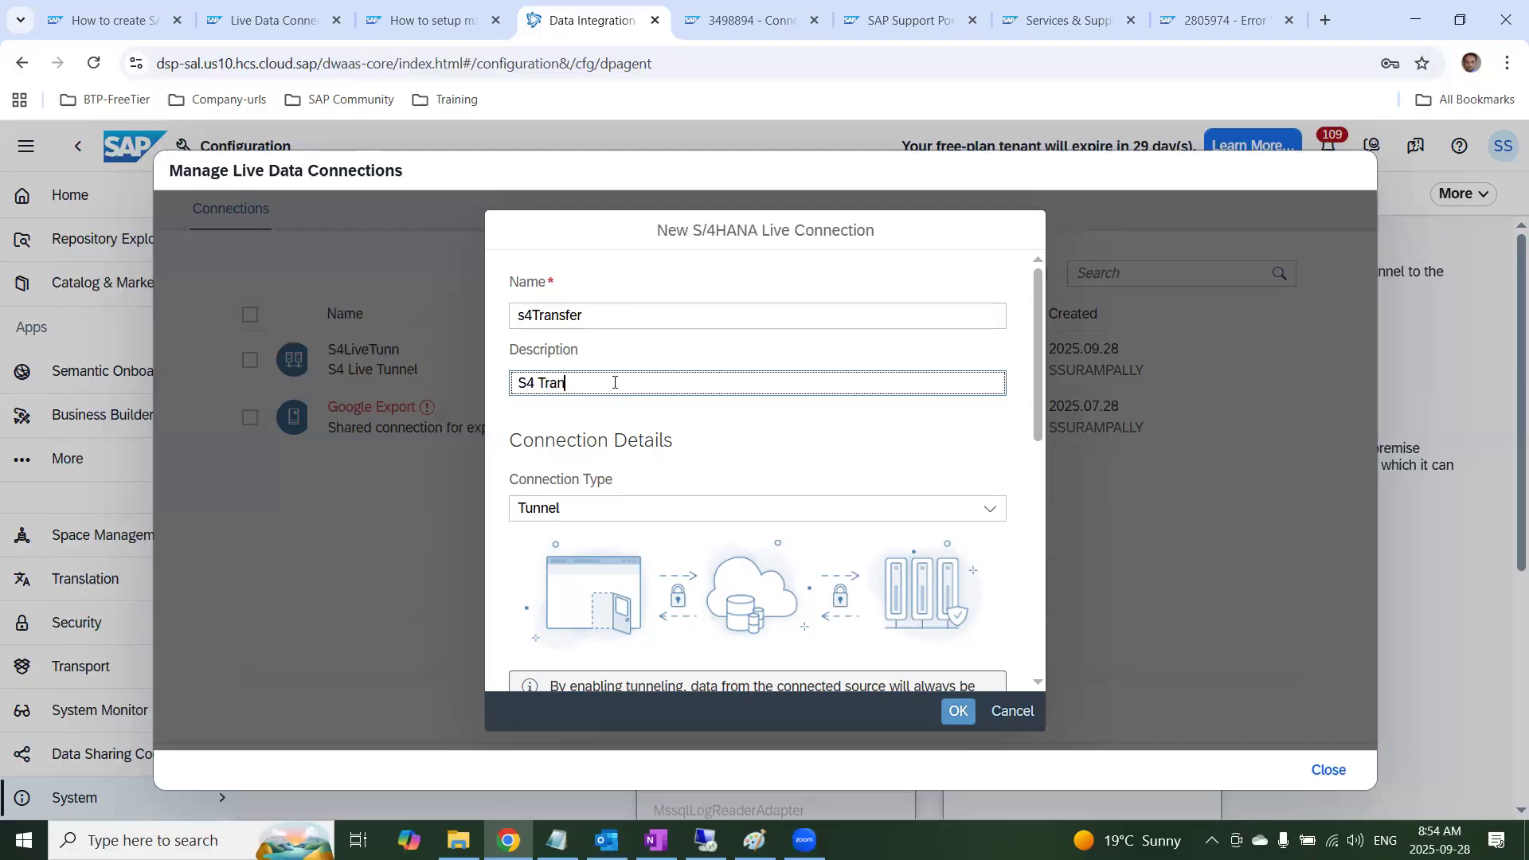
text(sfer Live)
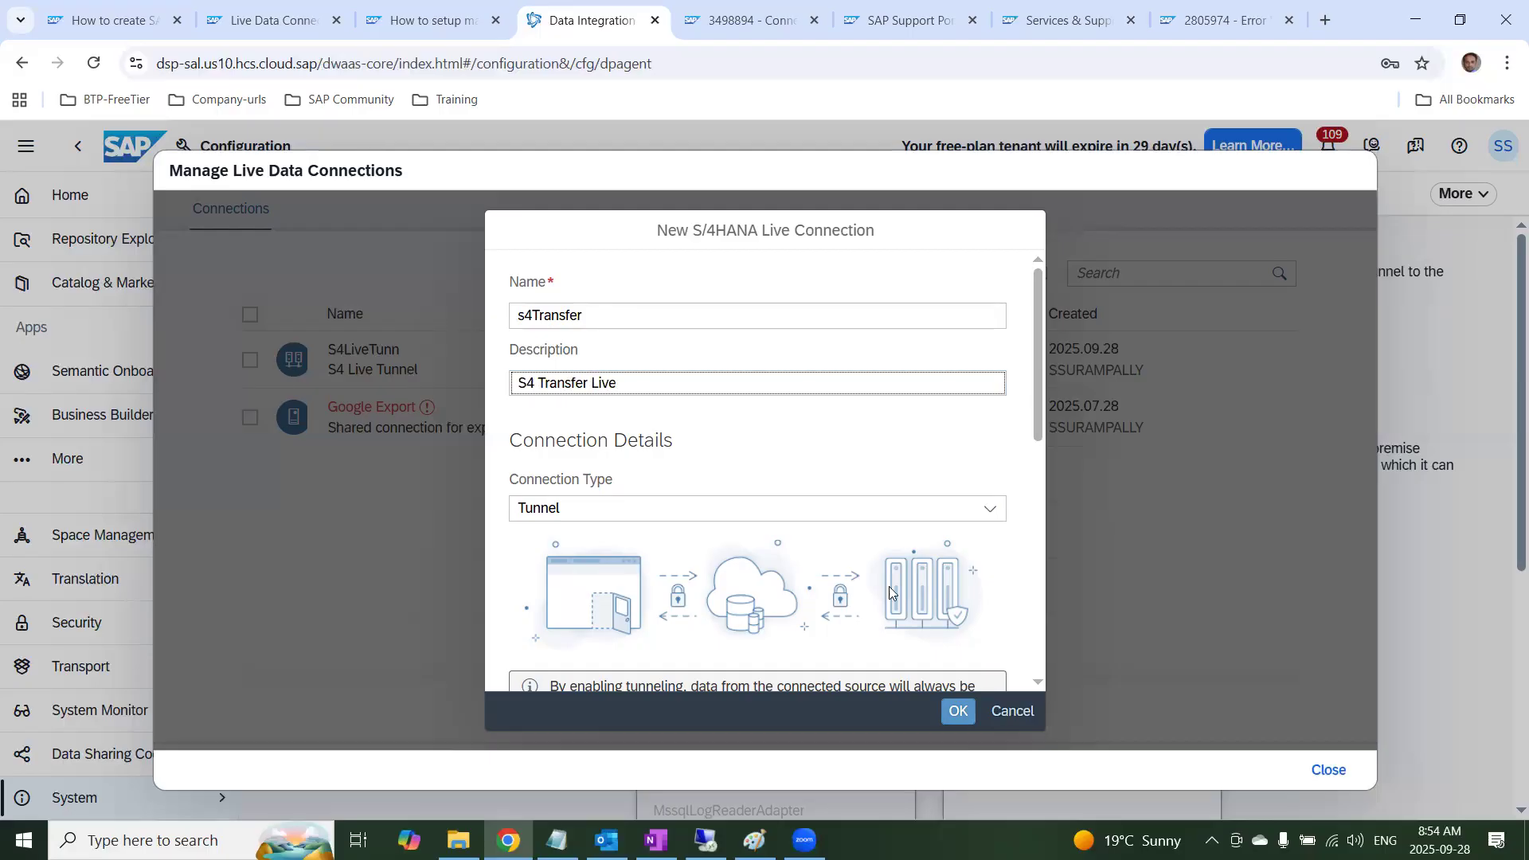
click(972, 719)
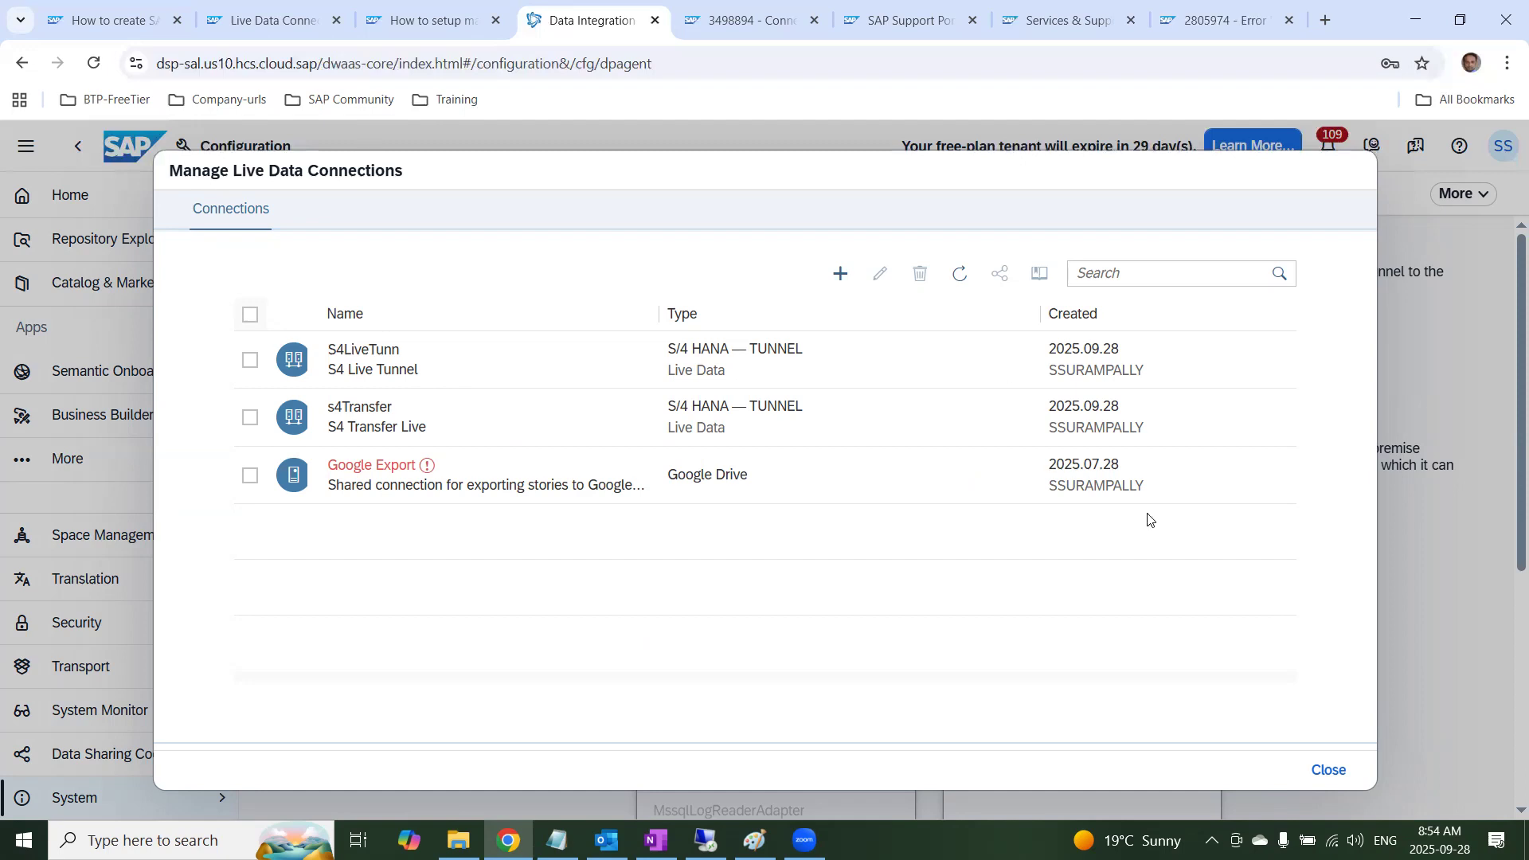
Close the live data connection management and open the Connections of the IT_CENTRAL space
click(1325, 770)
click(121, 460)
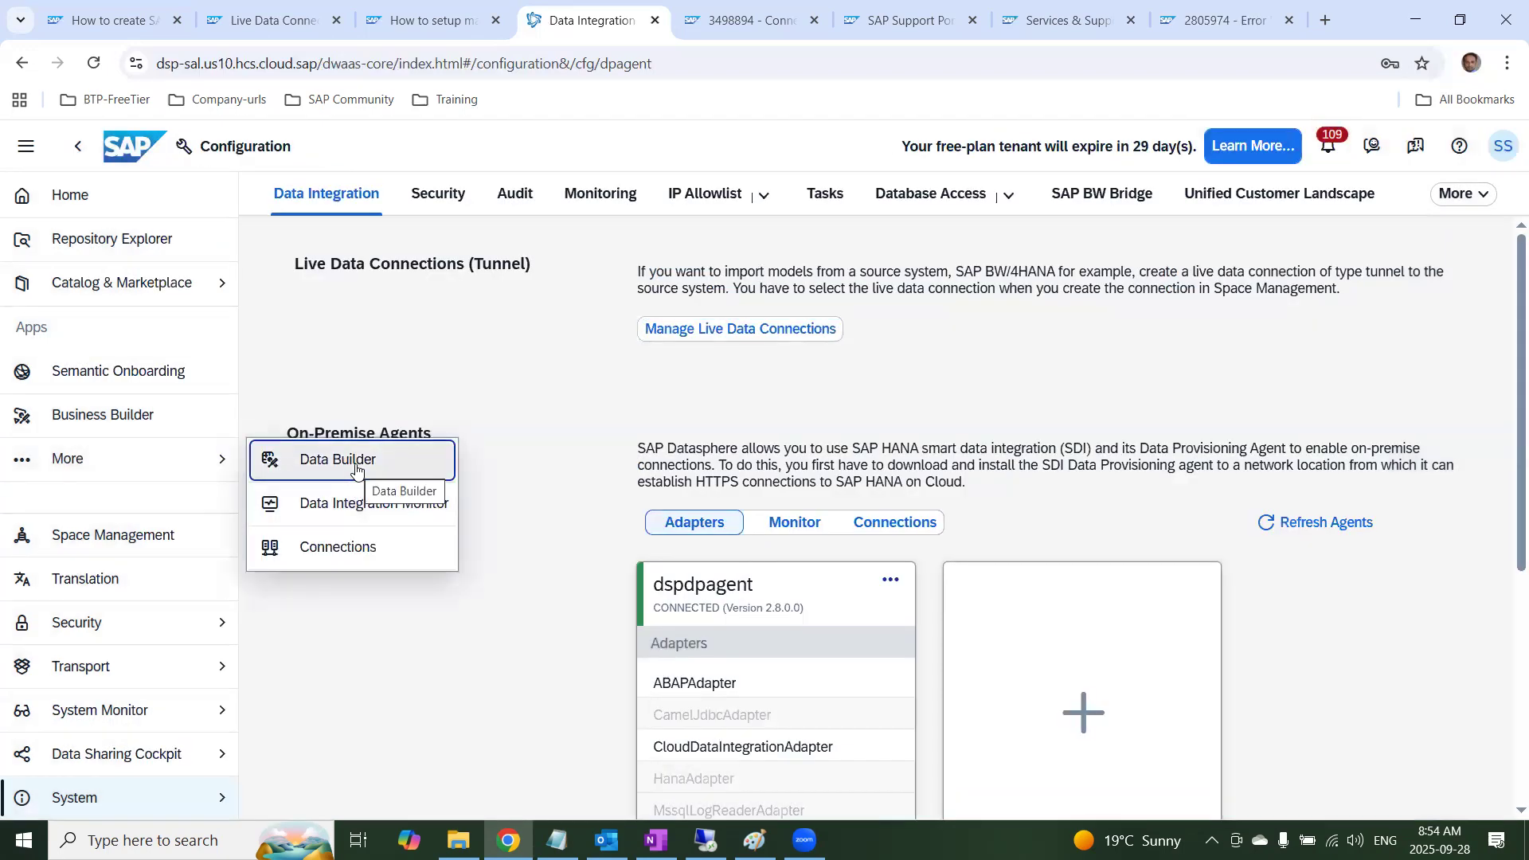
click(357, 470)
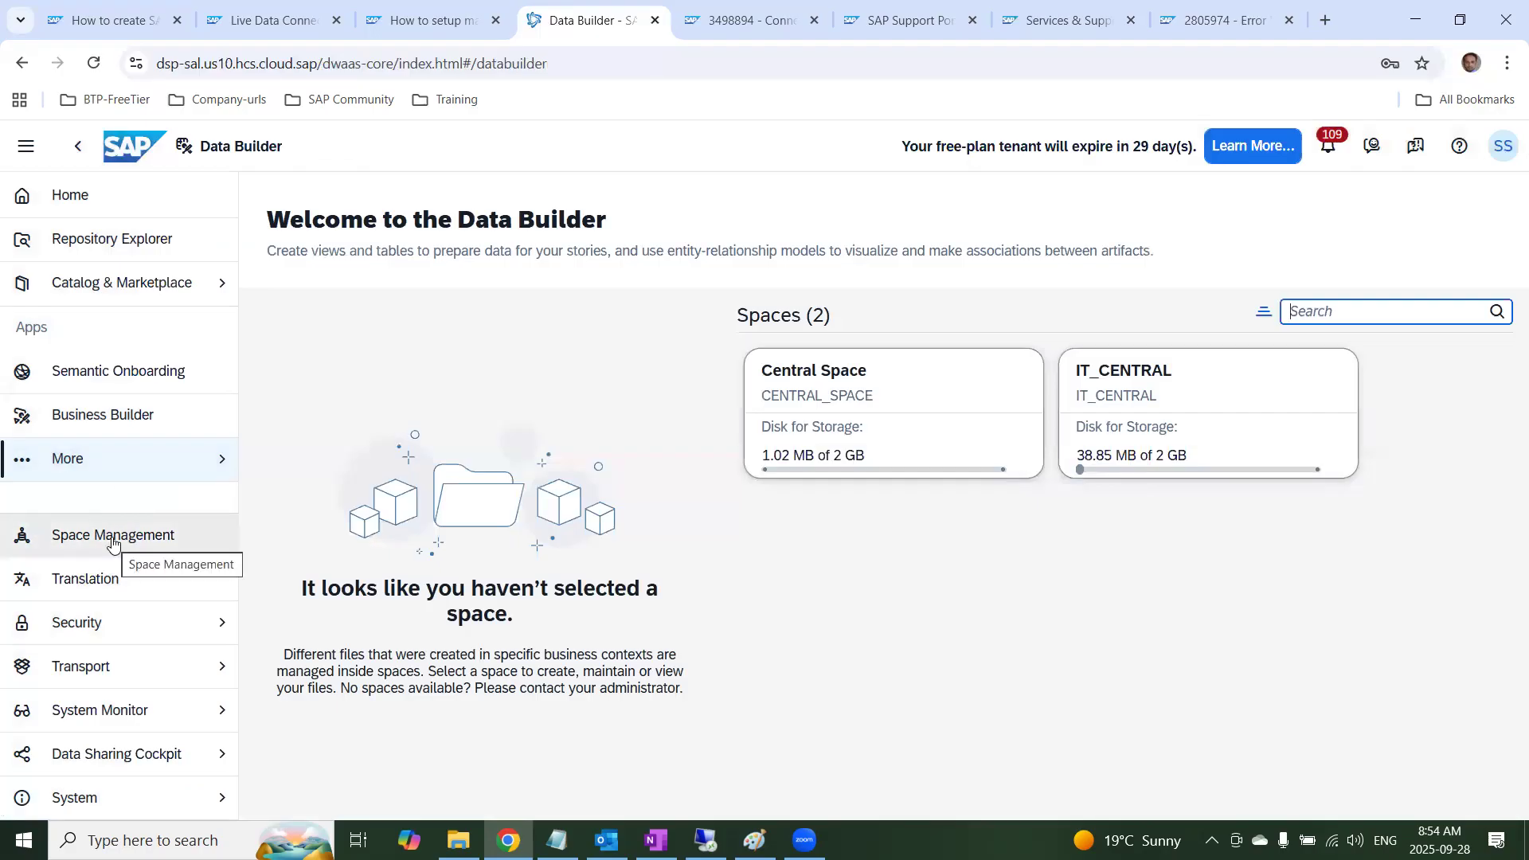
click(213, 458)
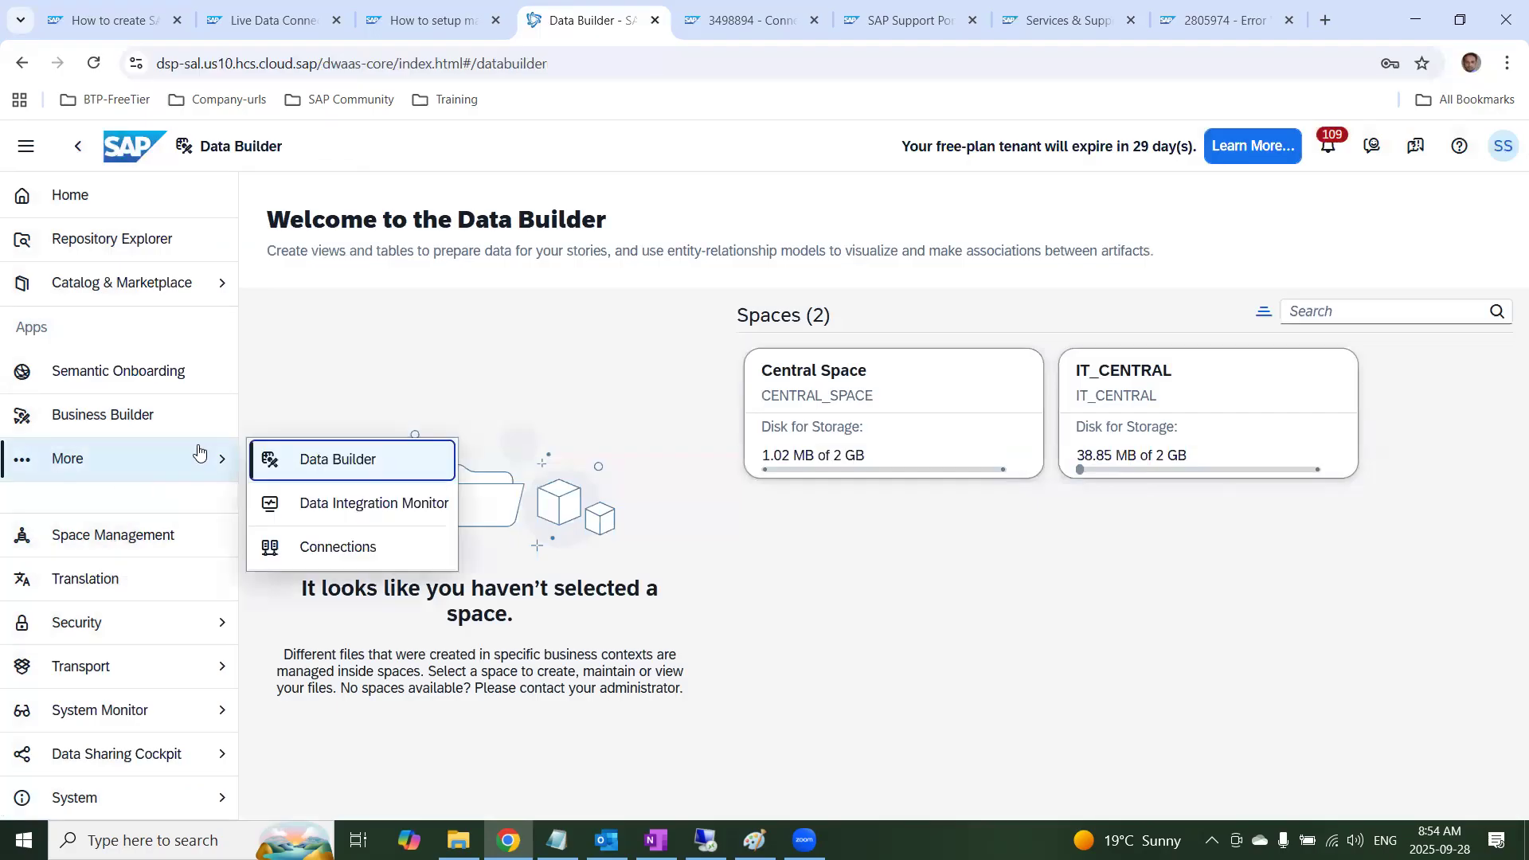
click(280, 556)
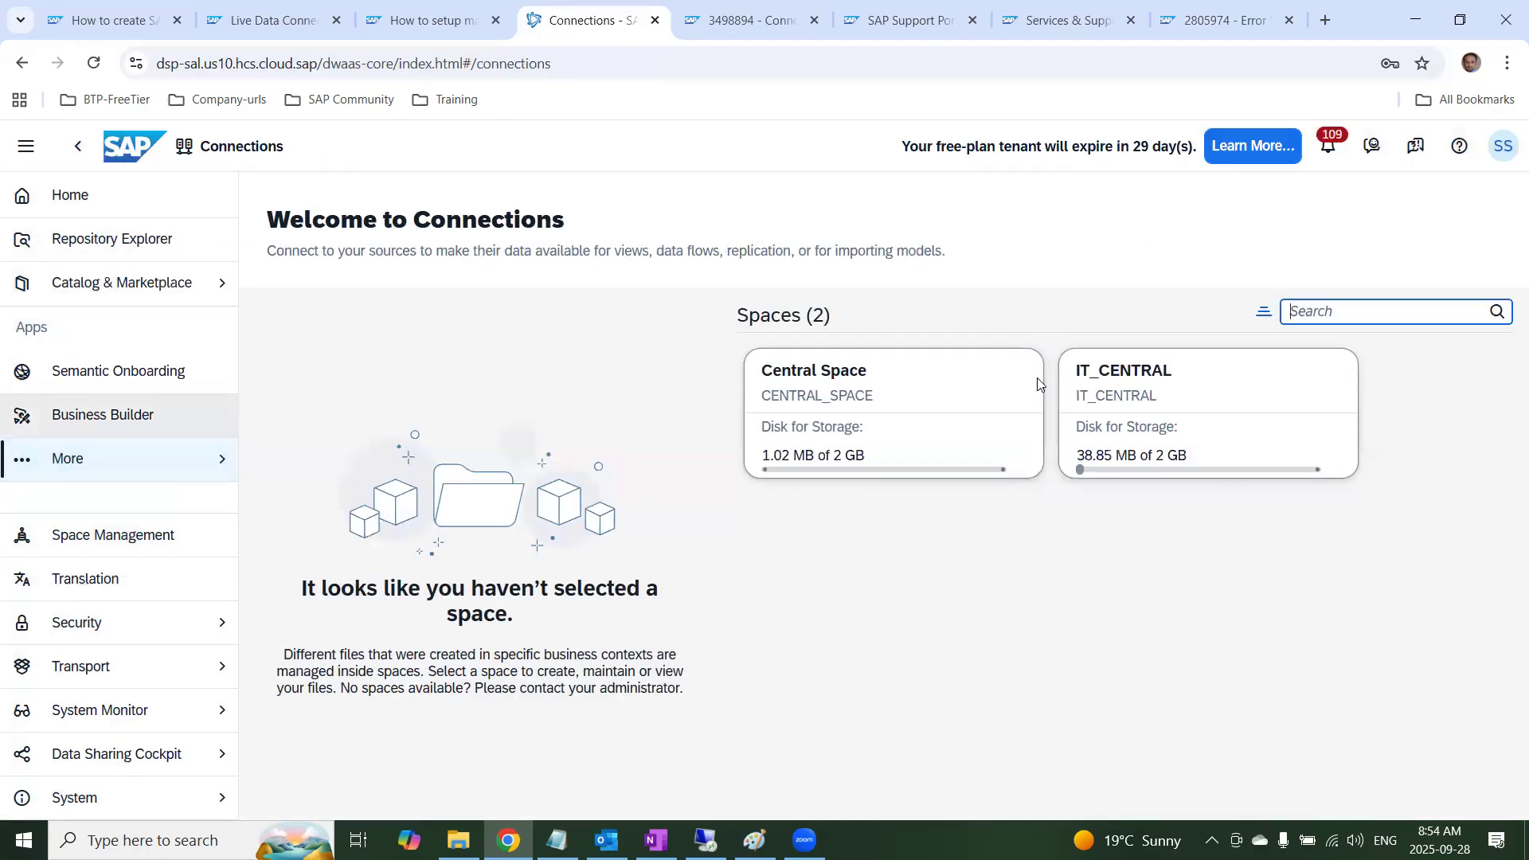
click(1109, 374)
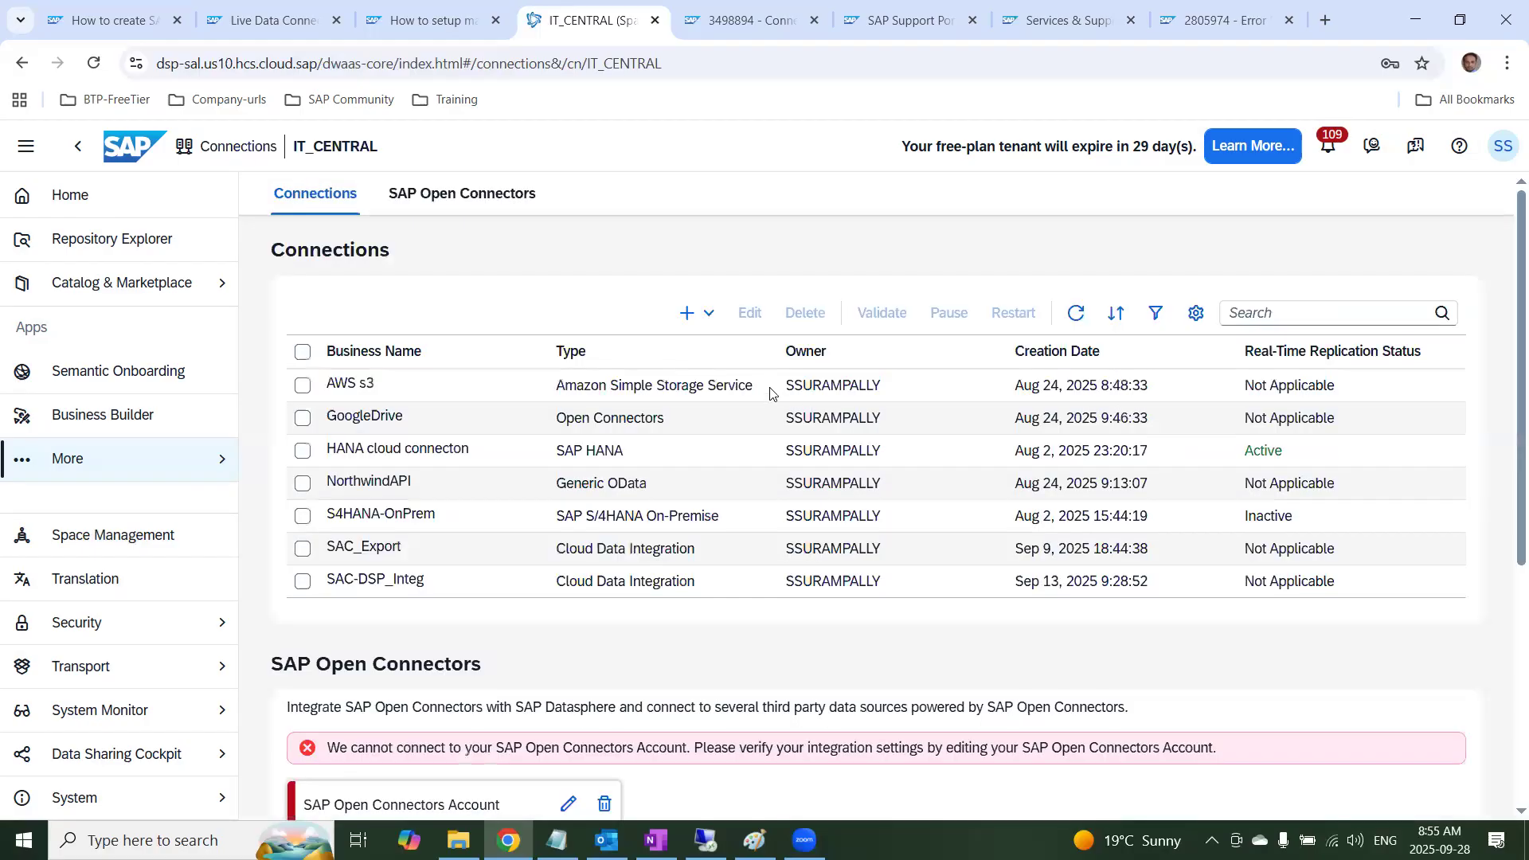
Start a new connection in the IT_CENTRAL space and search the connection types for s/4
click(708, 314)
click(715, 340)
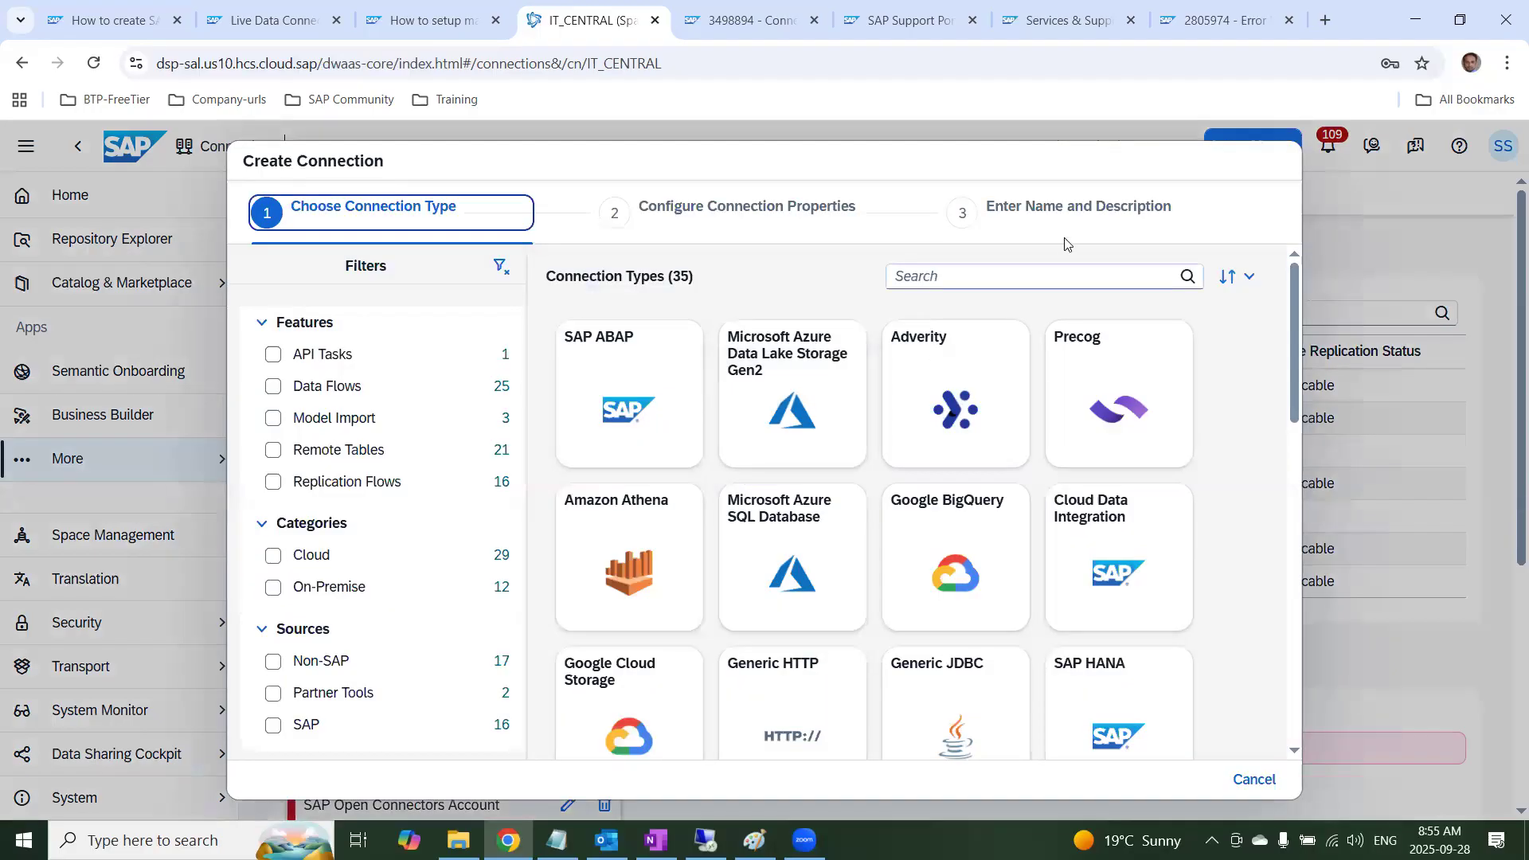
click(1048, 270)
text(s)
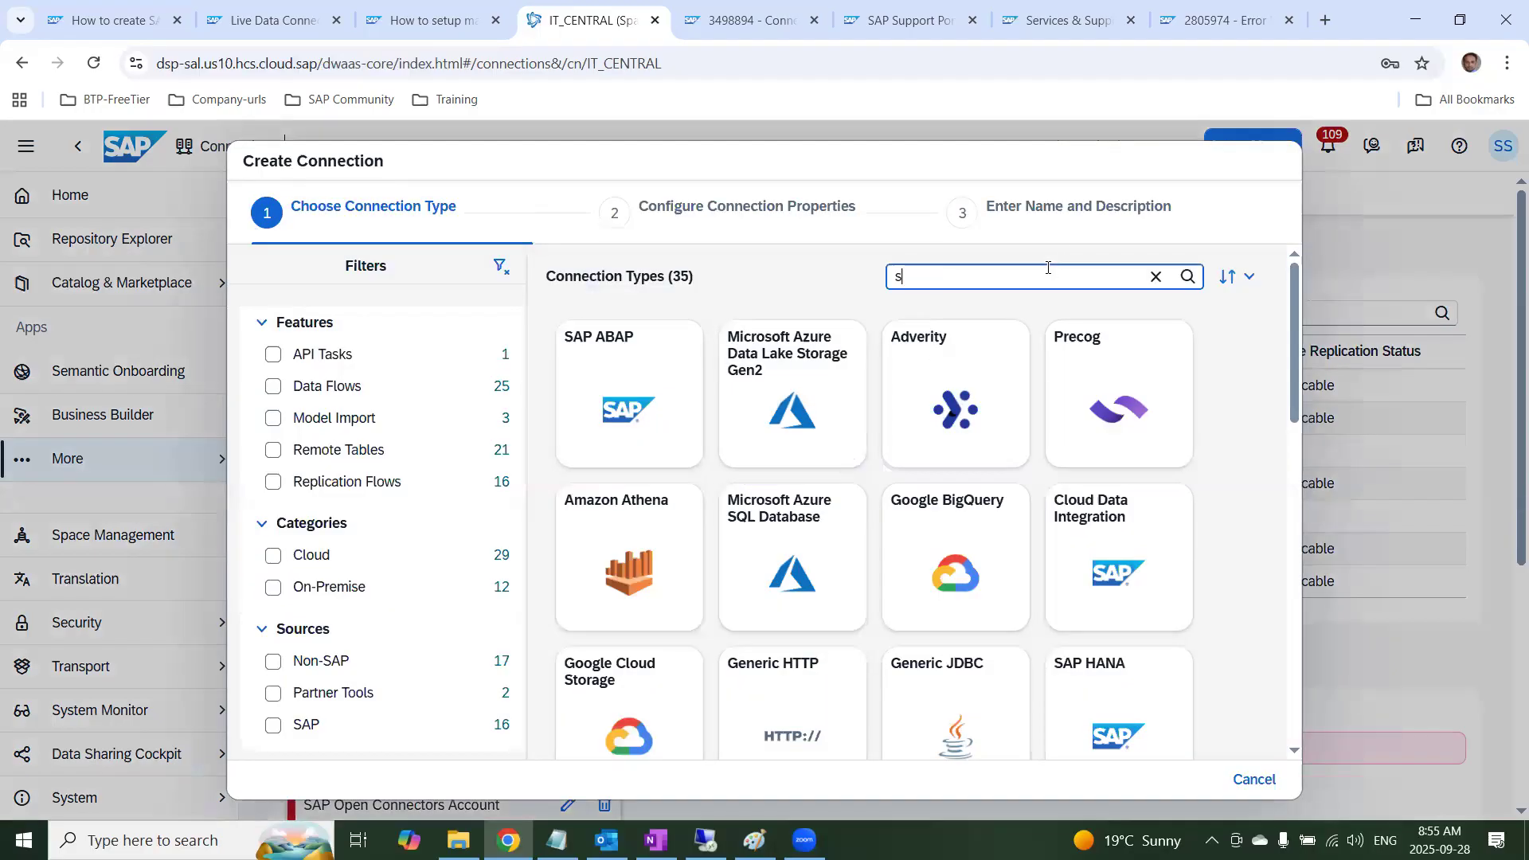
text(4han)
key(BackSpace)
key(BackSpace)
key(BackSpace)
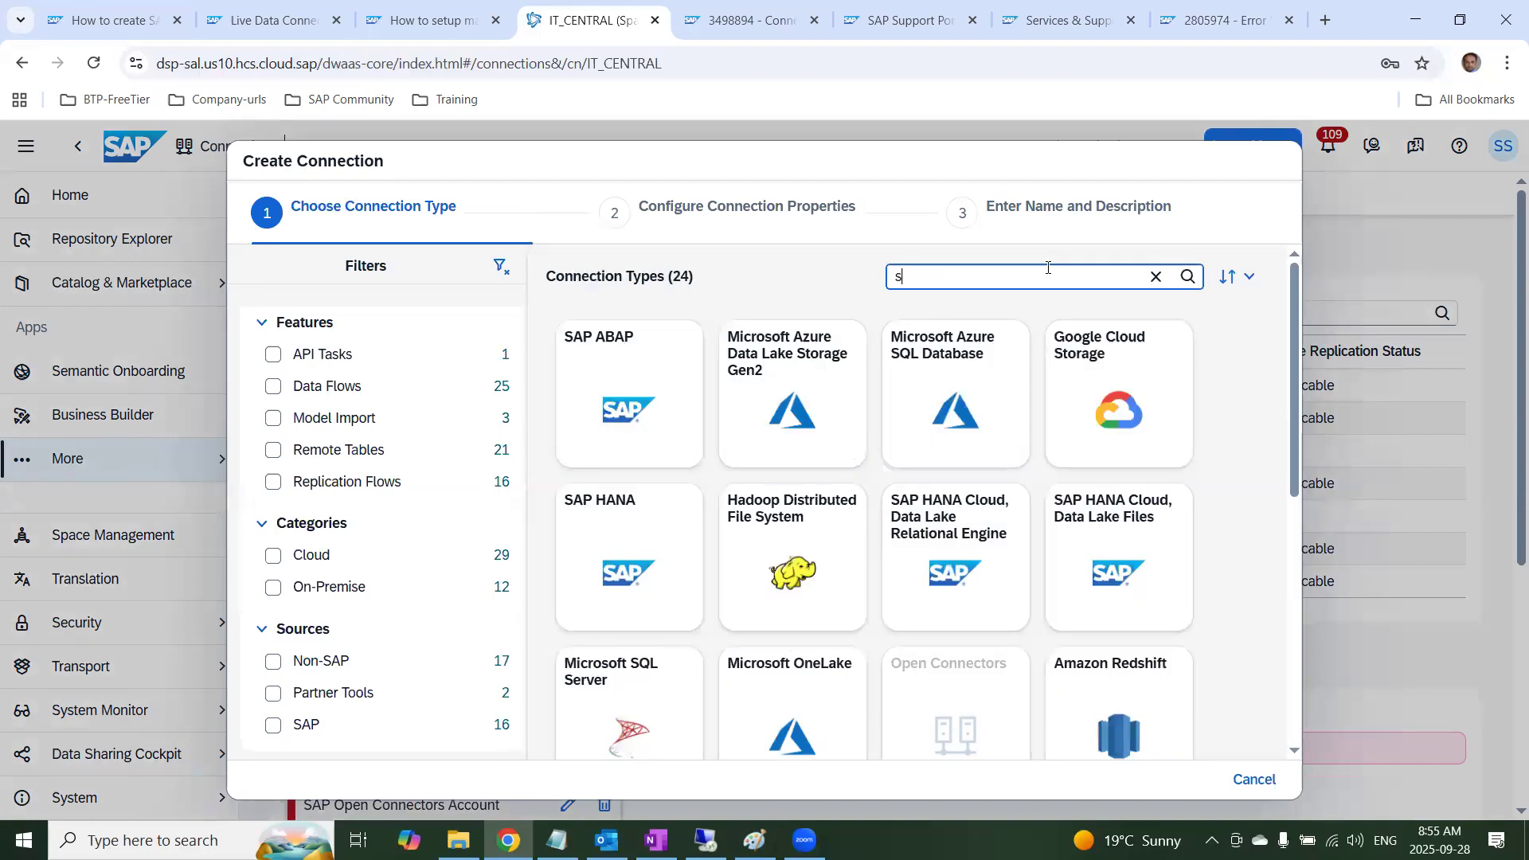
text(/4)
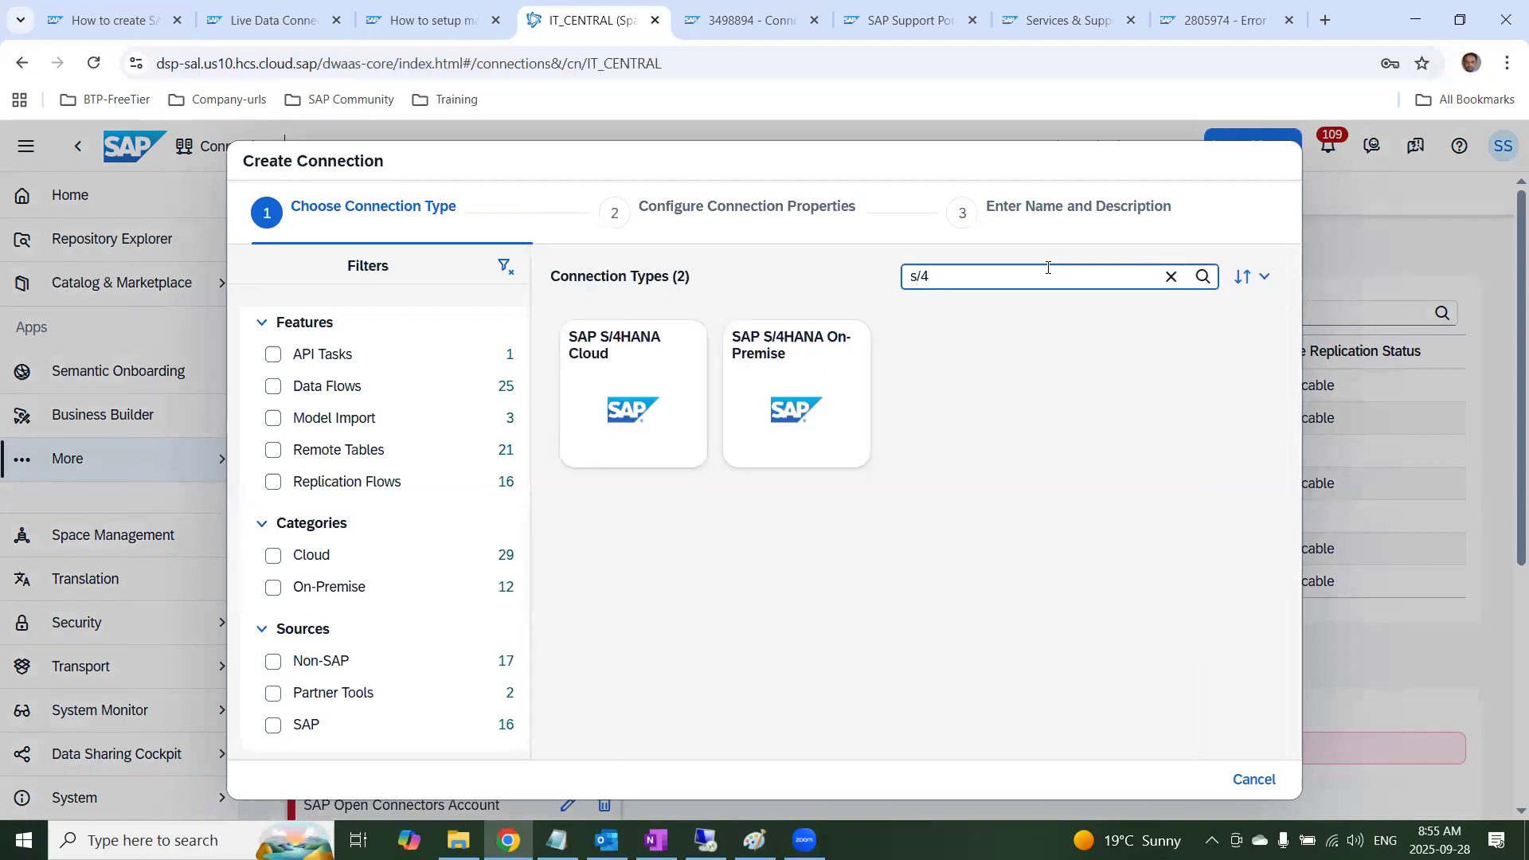
Choose SAP S/4HANA On-Premise as the connection type and review its properties down to the Live Data Connection (Tunnel) Name
click(787, 353)
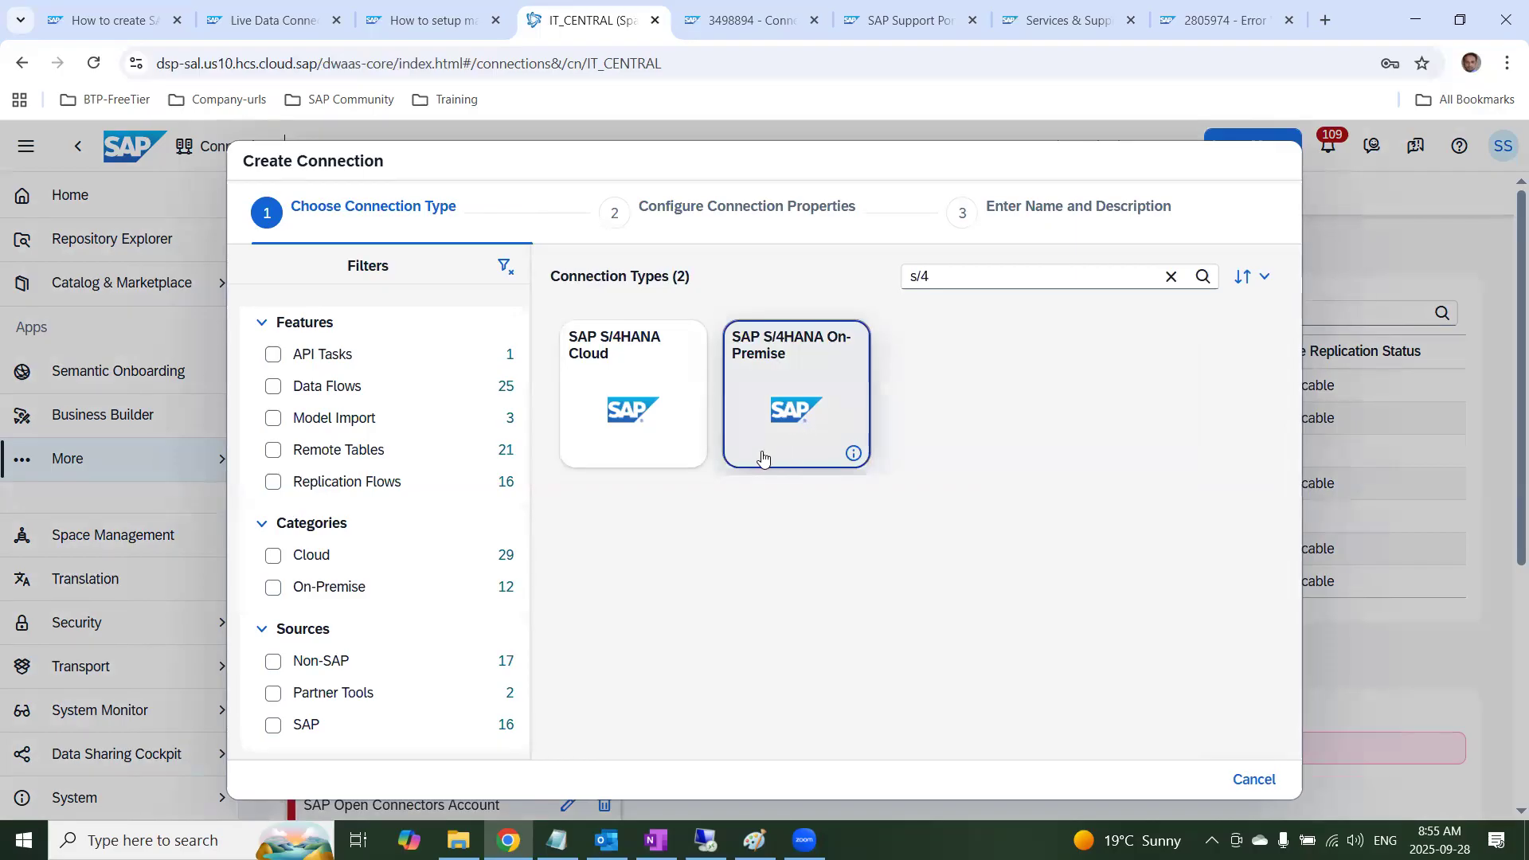
click(762, 456)
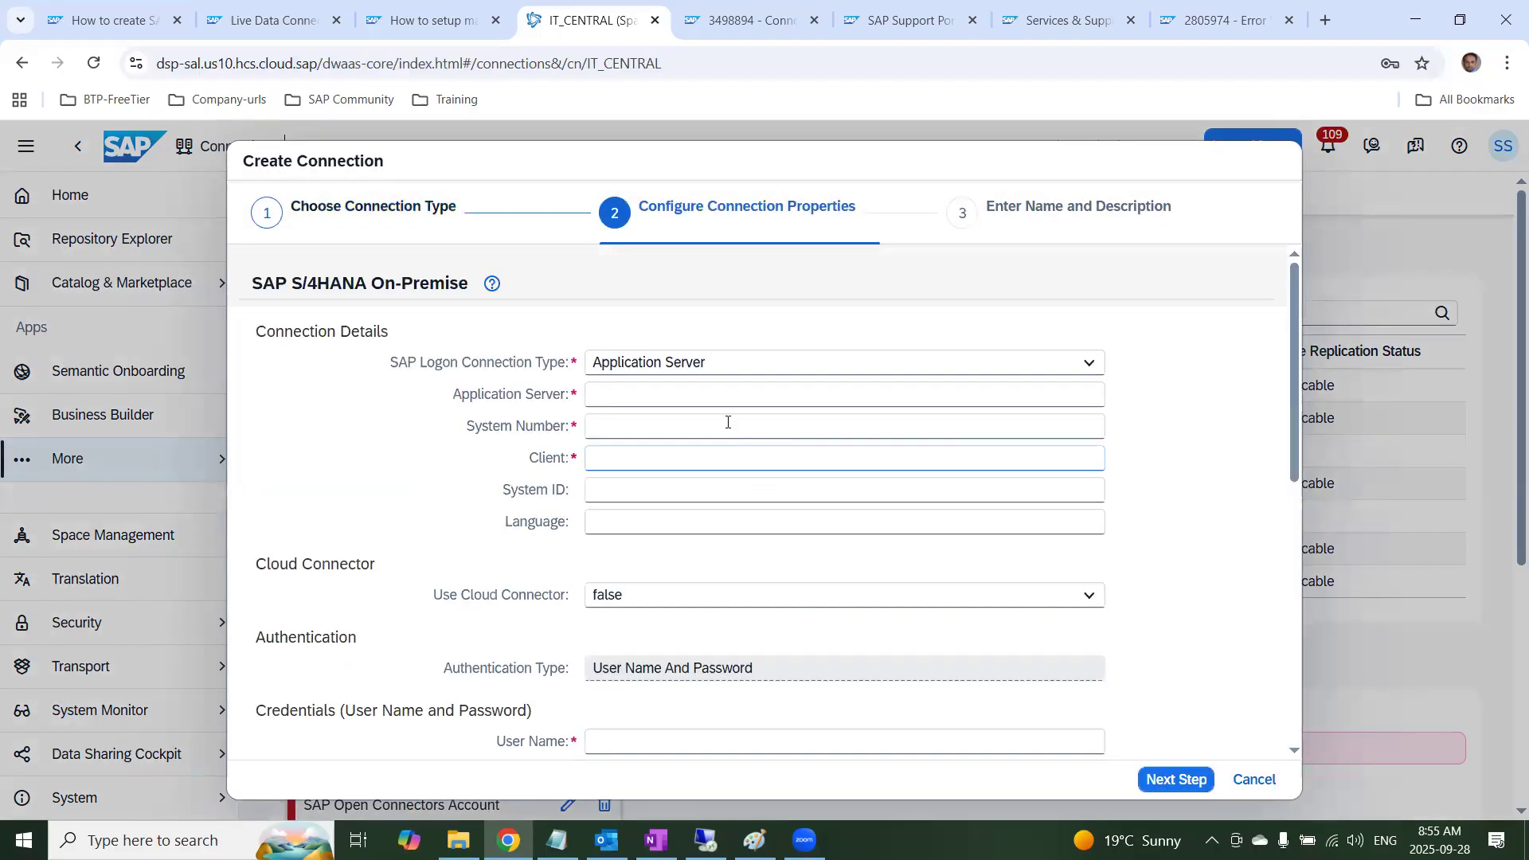
scroll(956, 580, down, 6)
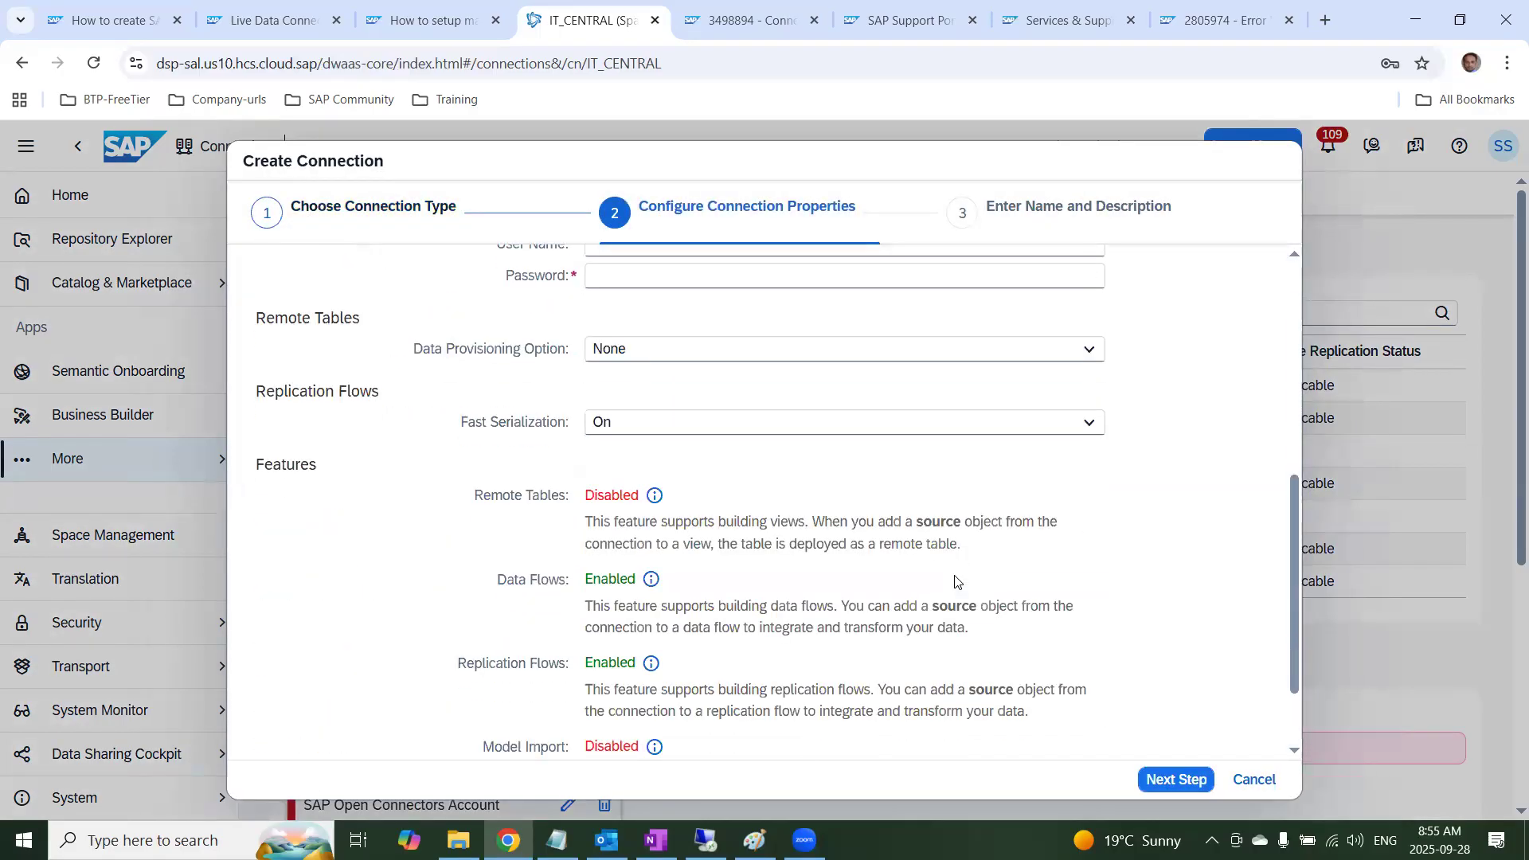
scroll(640, 685, down, 2)
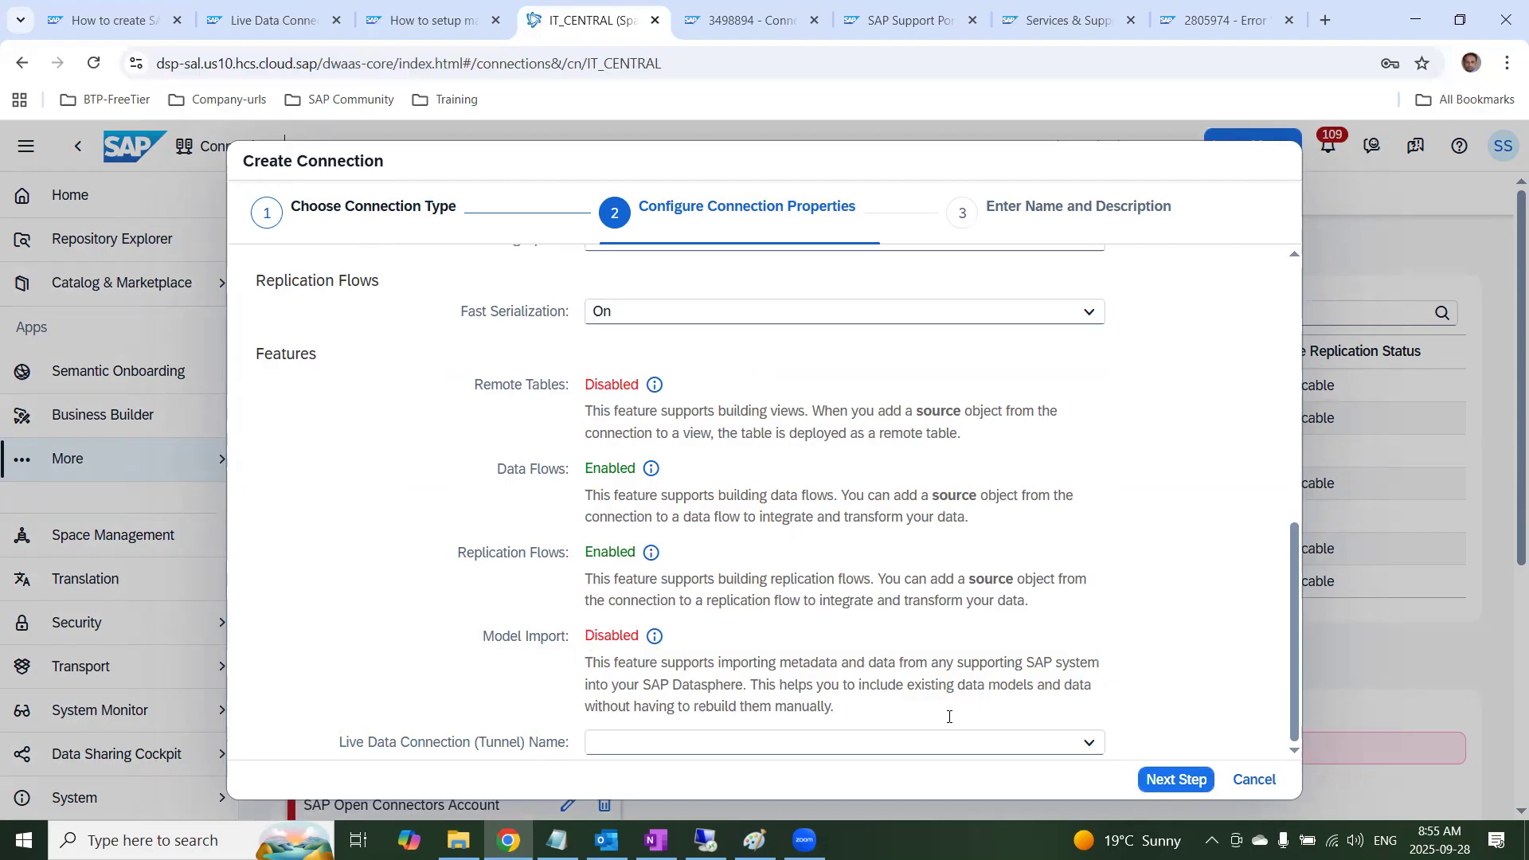
Choose s4Transfer as the Live Data Connection (Tunnel) Name and set the Application Server to s4dev.st.com
click(1087, 742)
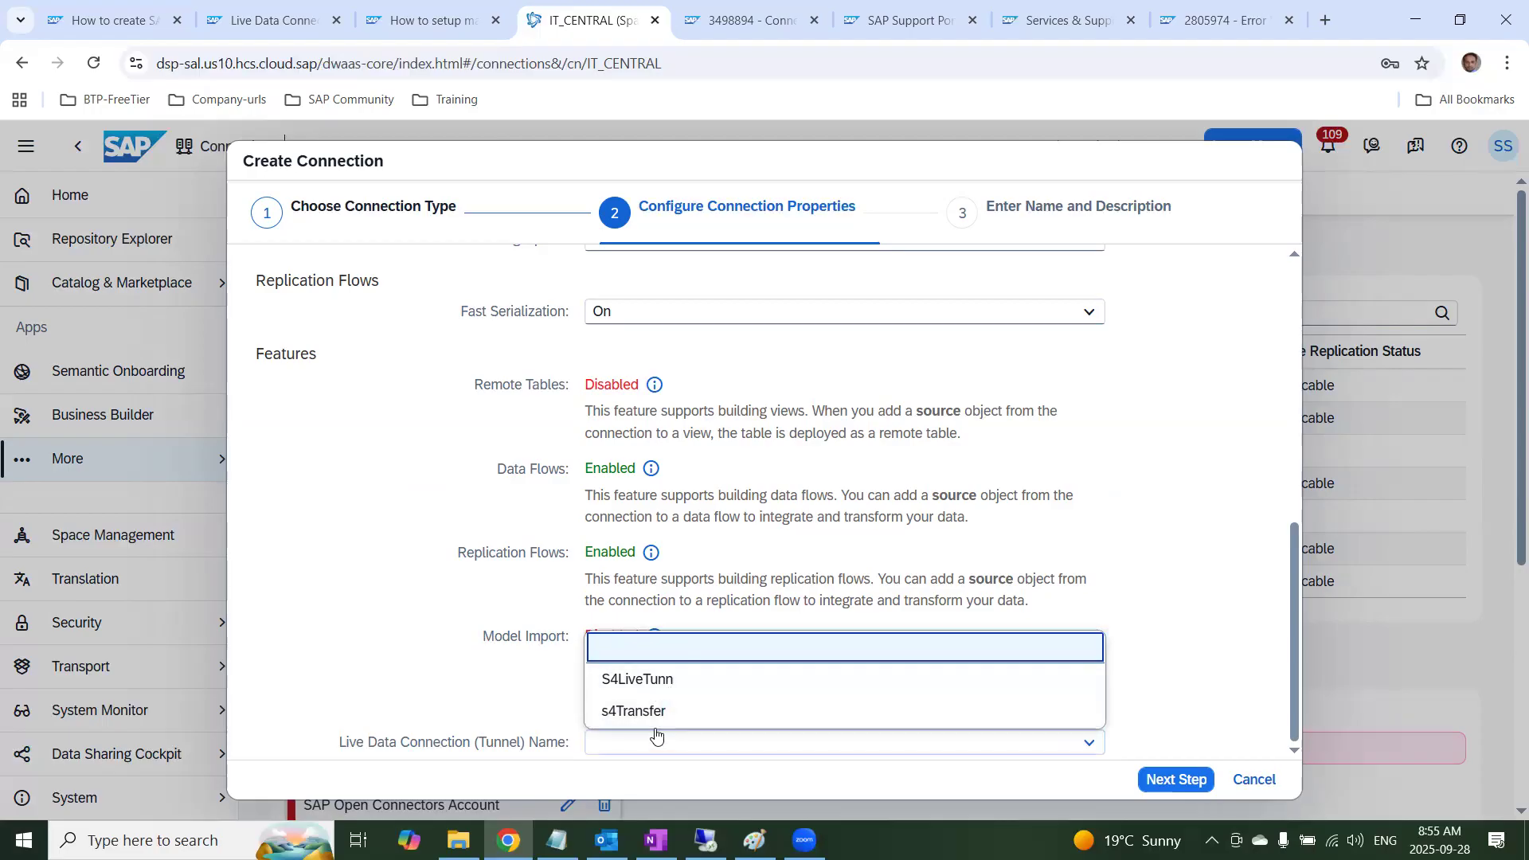
click(642, 711)
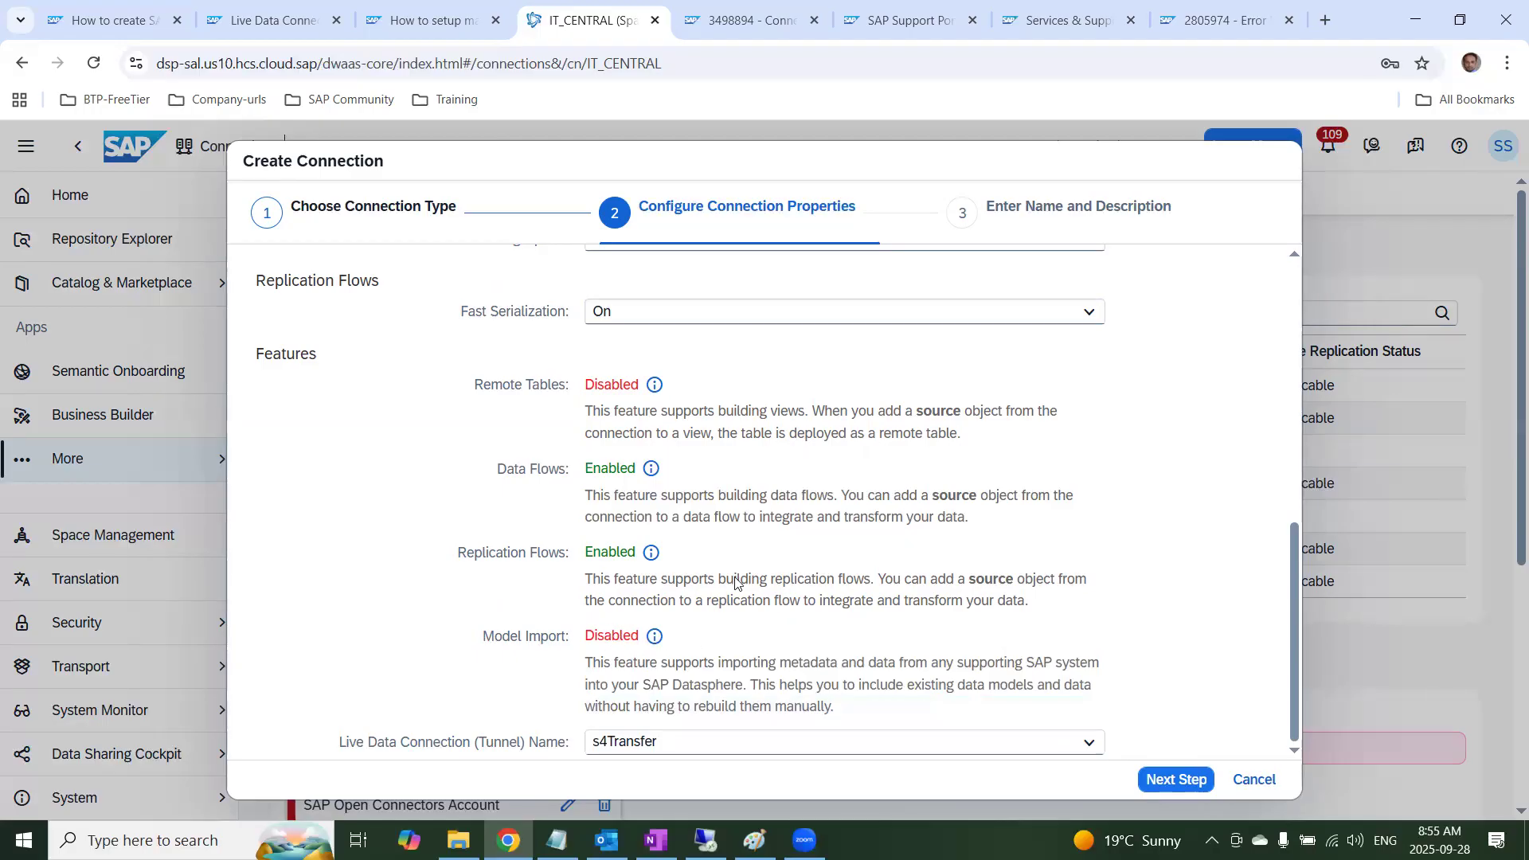
scroll(693, 637, up, 10)
click(655, 400)
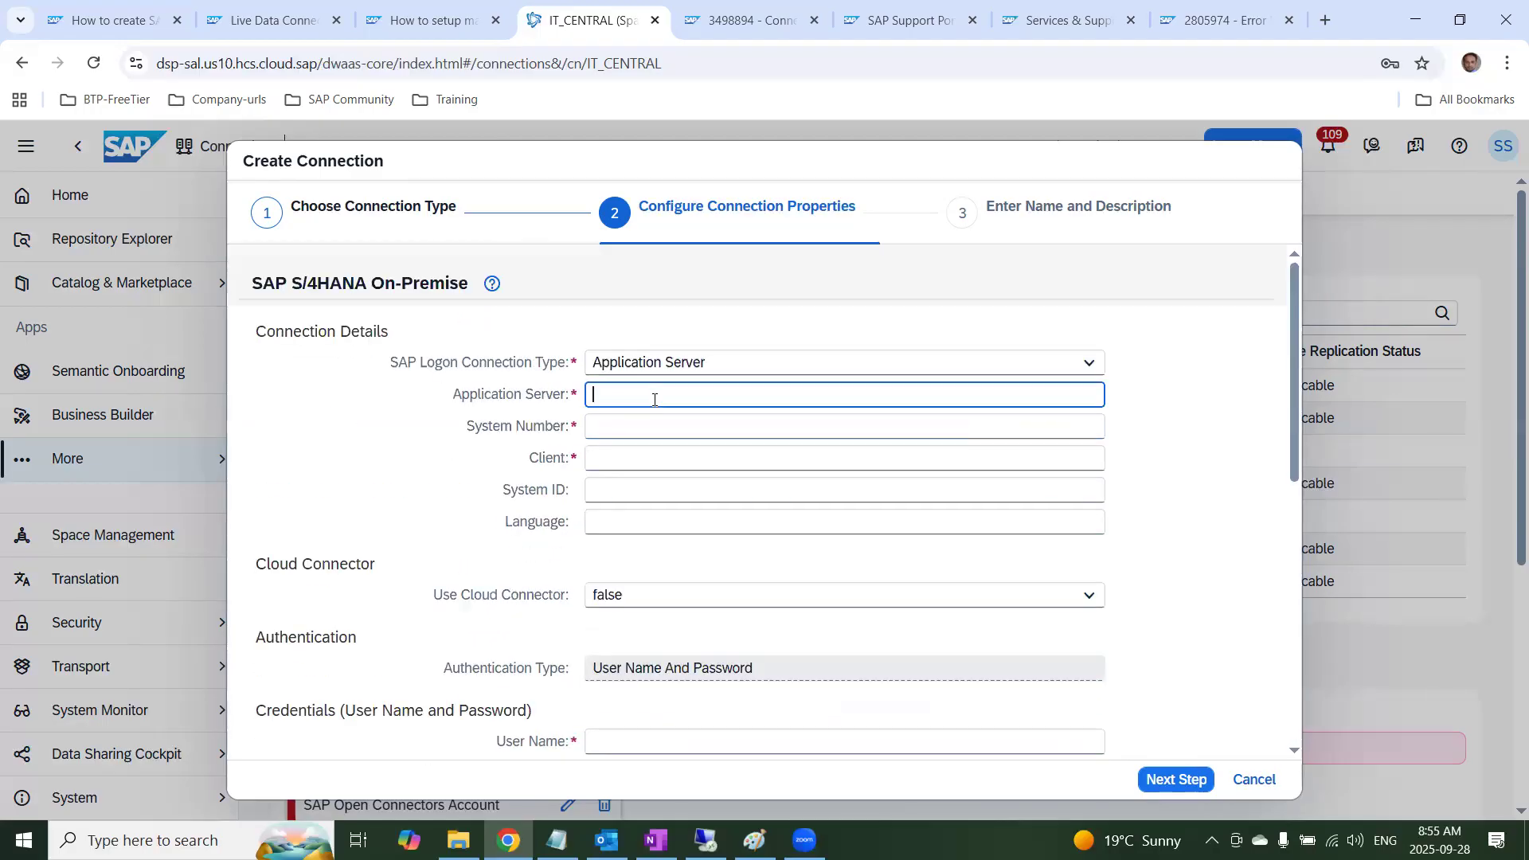
text(s4dev)
text(tes)
text(.st.com)
key(Tab)
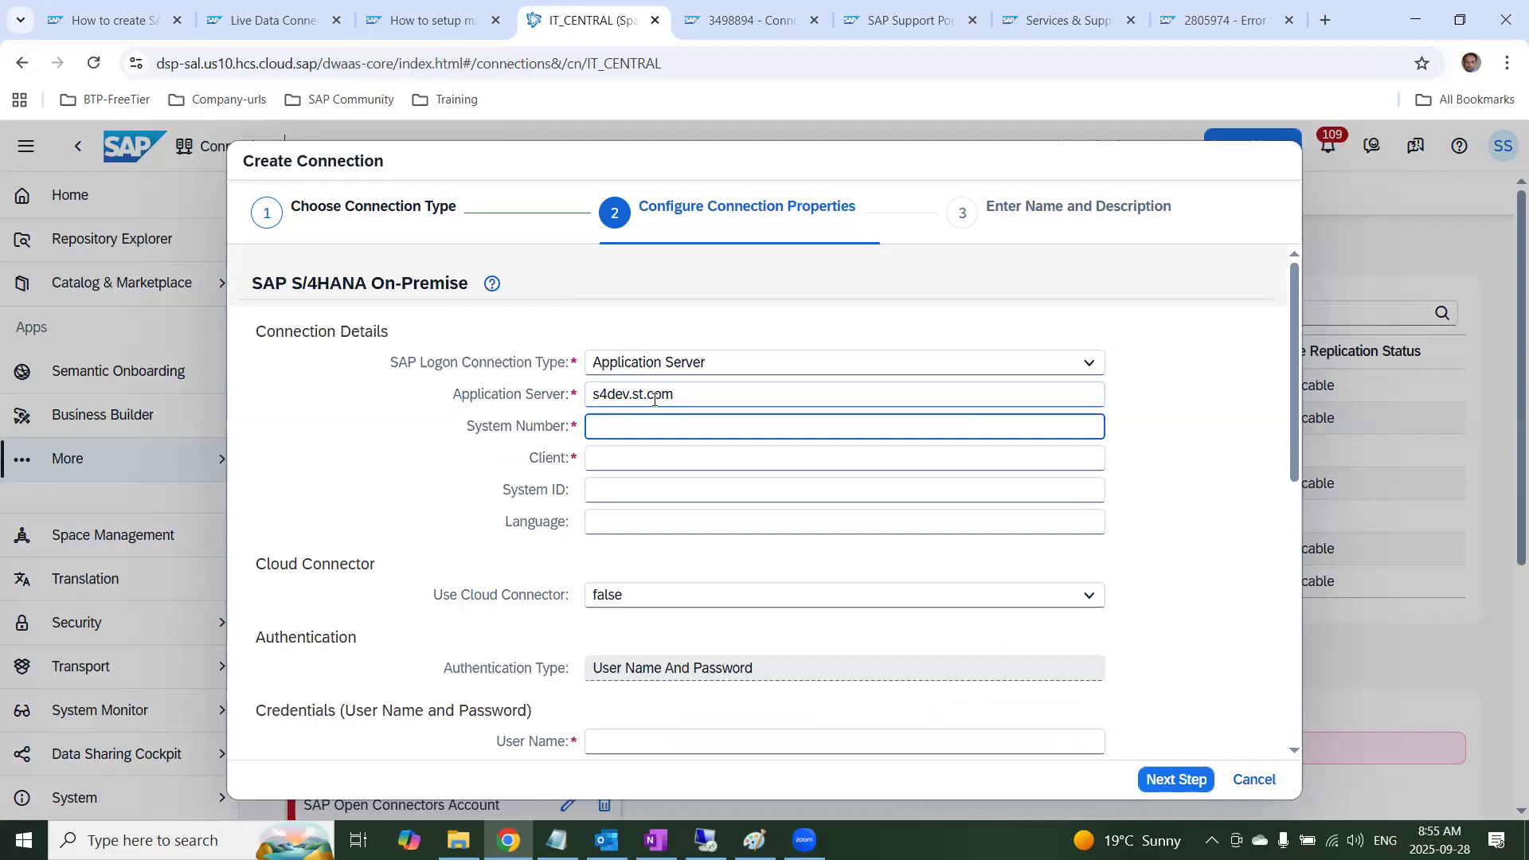
Set the connection's System Number to 21, Client to 800 and System ID to S4D
text(21)
key(Tab)
text(800)
key(Tab)
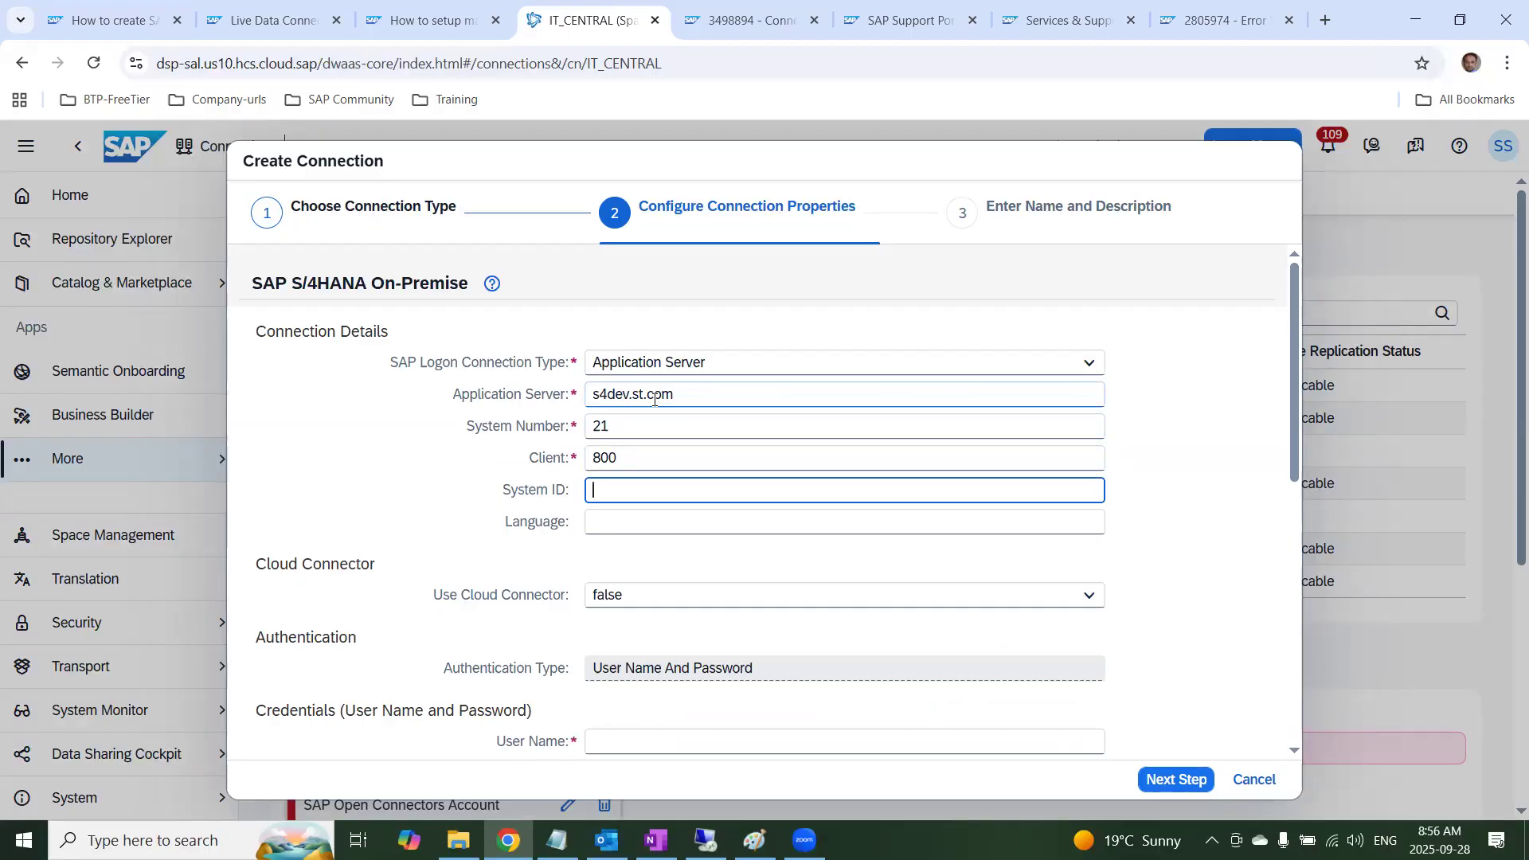
text(S4D)
Set Use Cloud Connector to true and choose cloudconnector as its Location
click(638, 604)
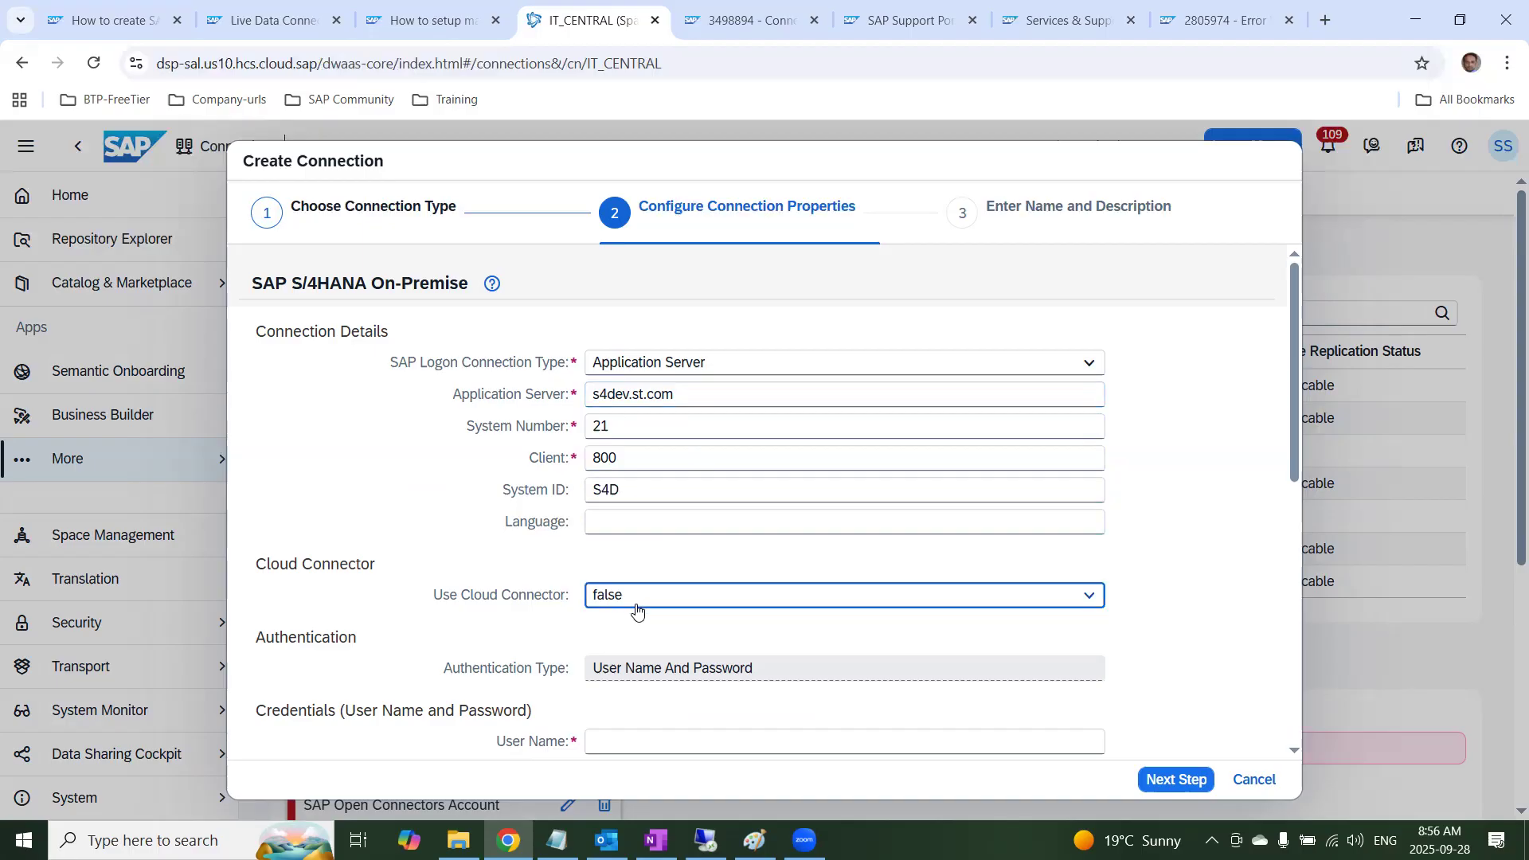
click(619, 637)
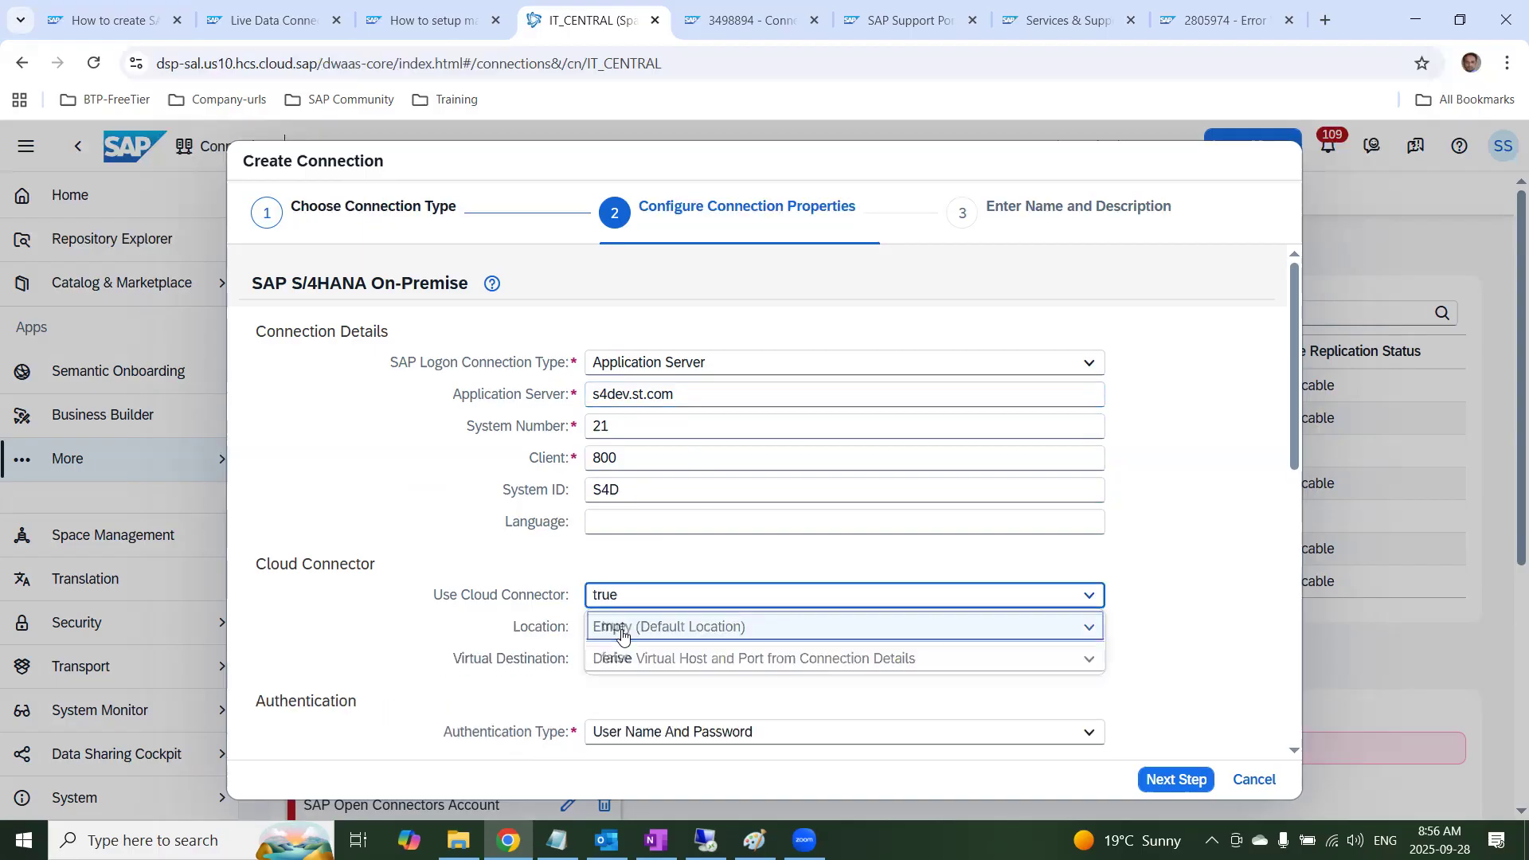
click(678, 635)
click(662, 688)
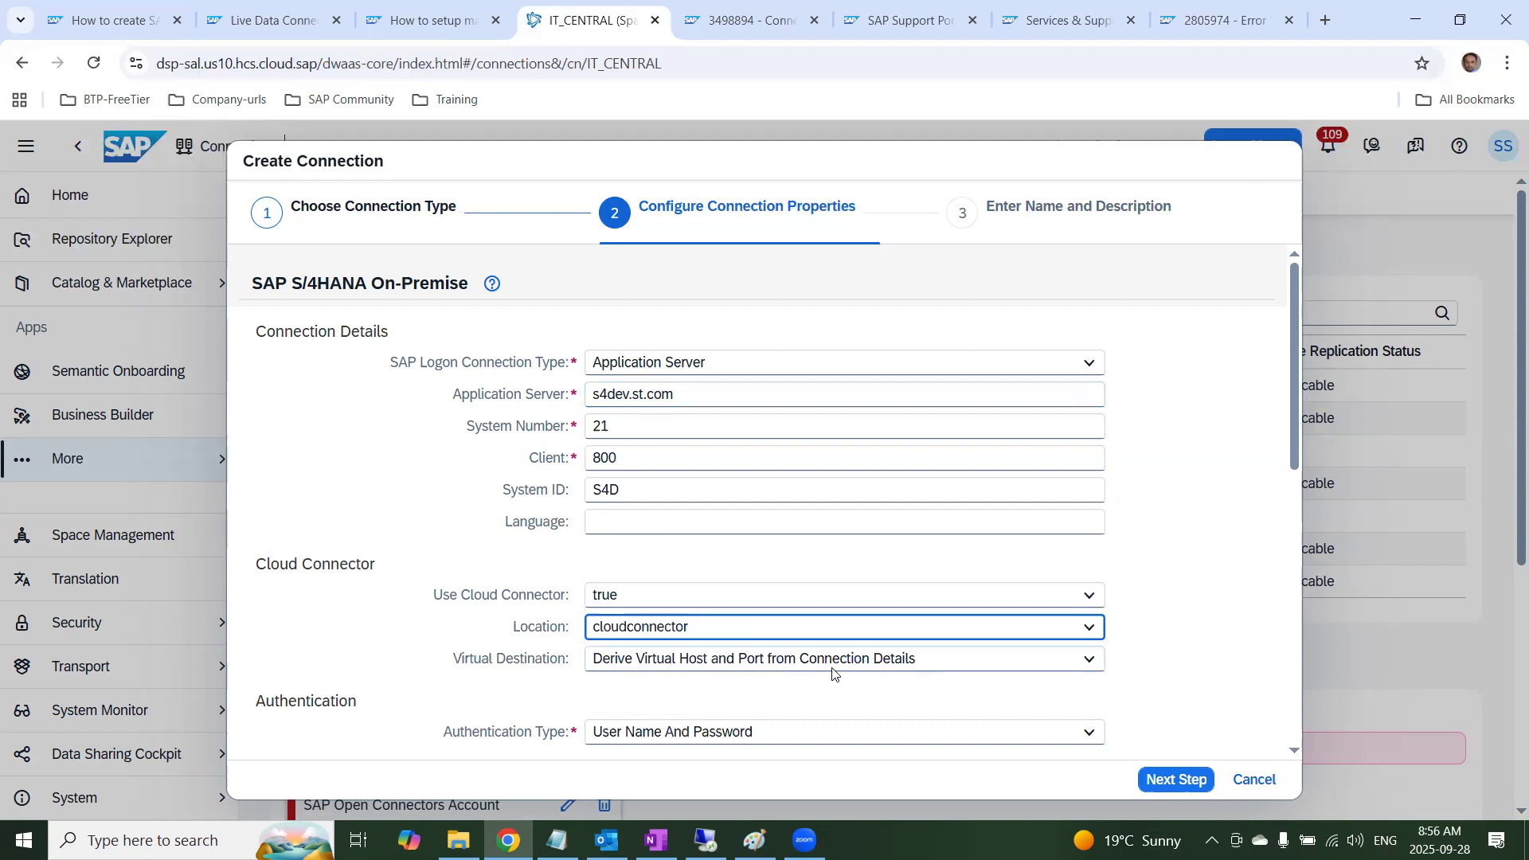
Fill in the connection's user name and password under the User Name And Password credentials
scroll(953, 597, down, 1)
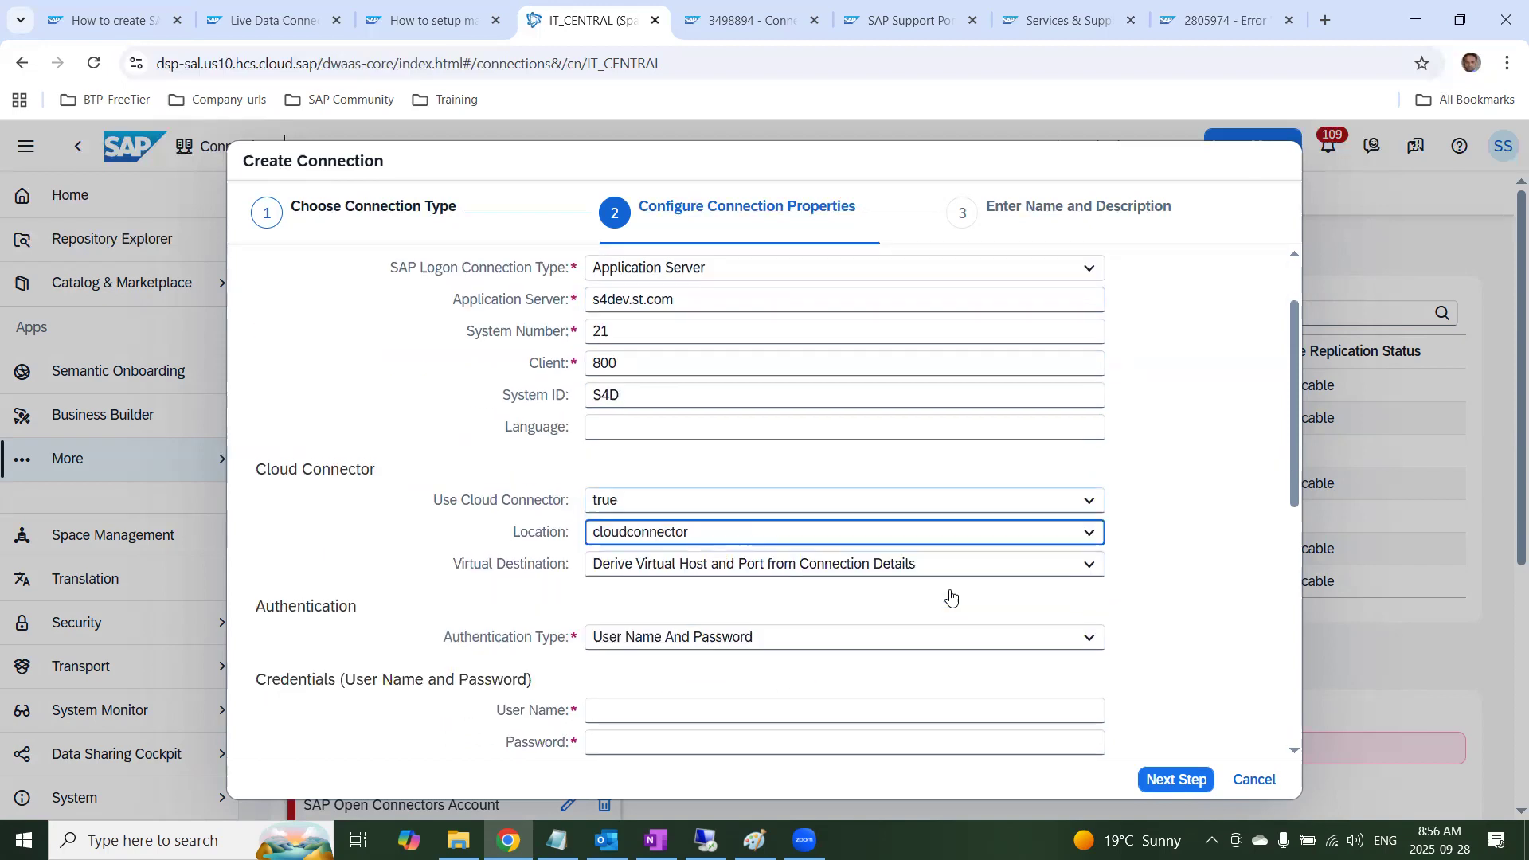
click(610, 711)
text(ST)
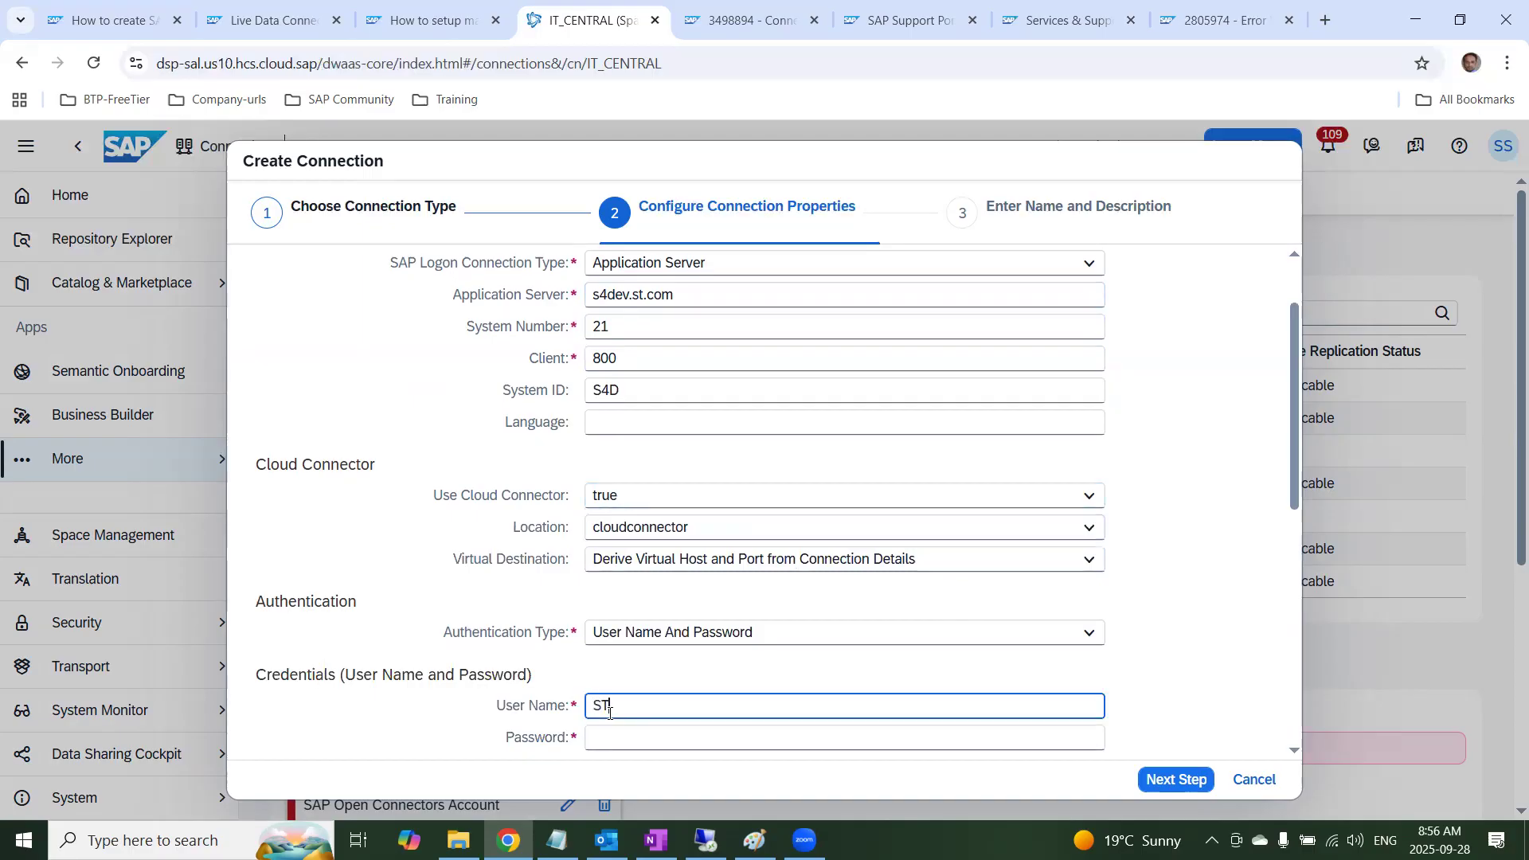
text(HANA5)
key(Tab)
text(•••••••)
Set the remote tables' Data Provisioning Option to Data Provisioning Agent and choose the agent dspdpagent
scroll(625, 707, down, 3)
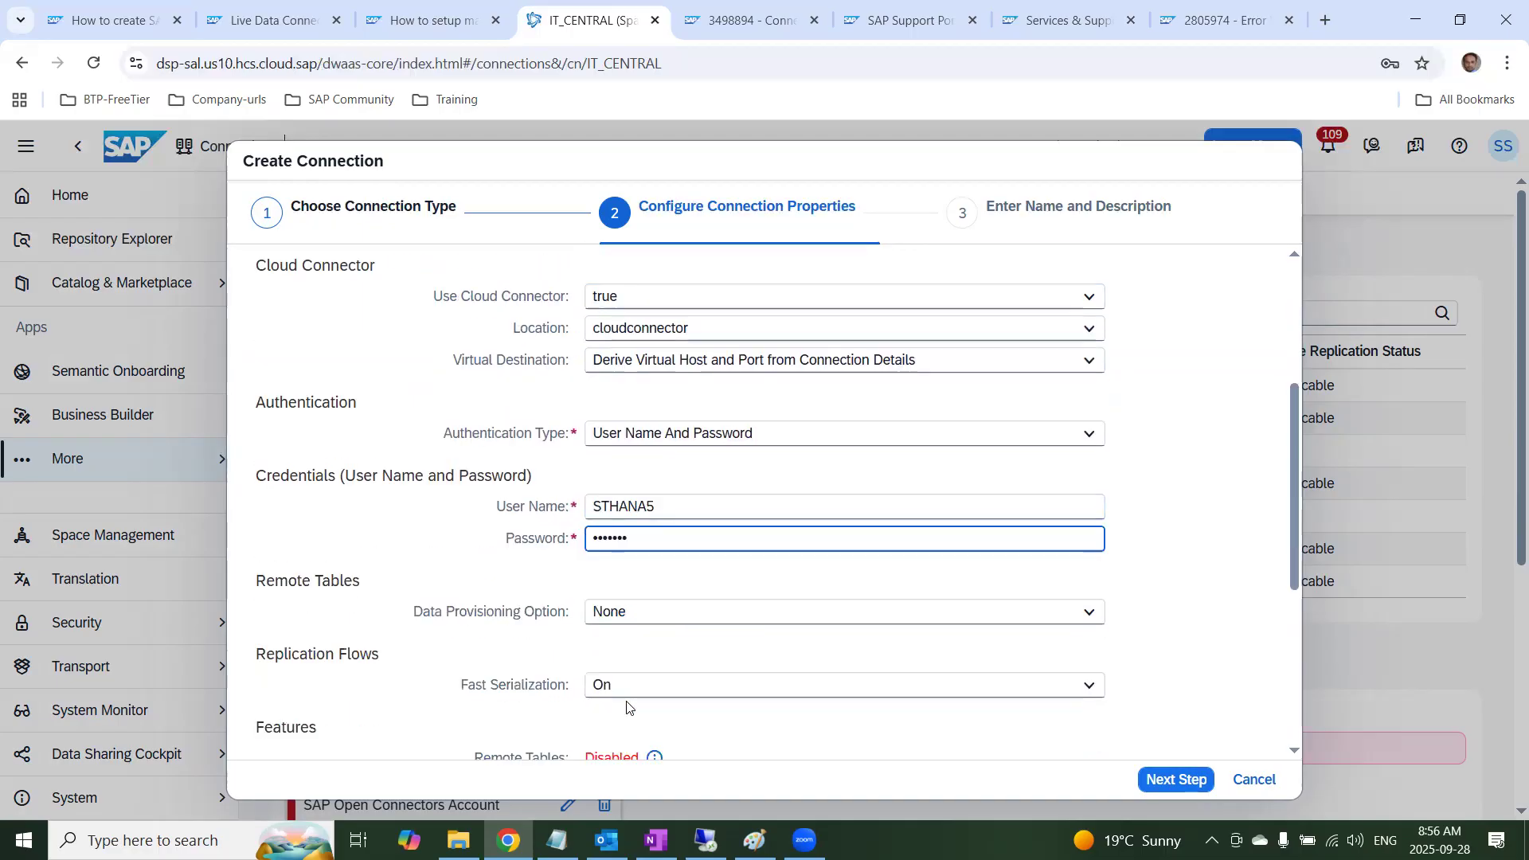
click(633, 617)
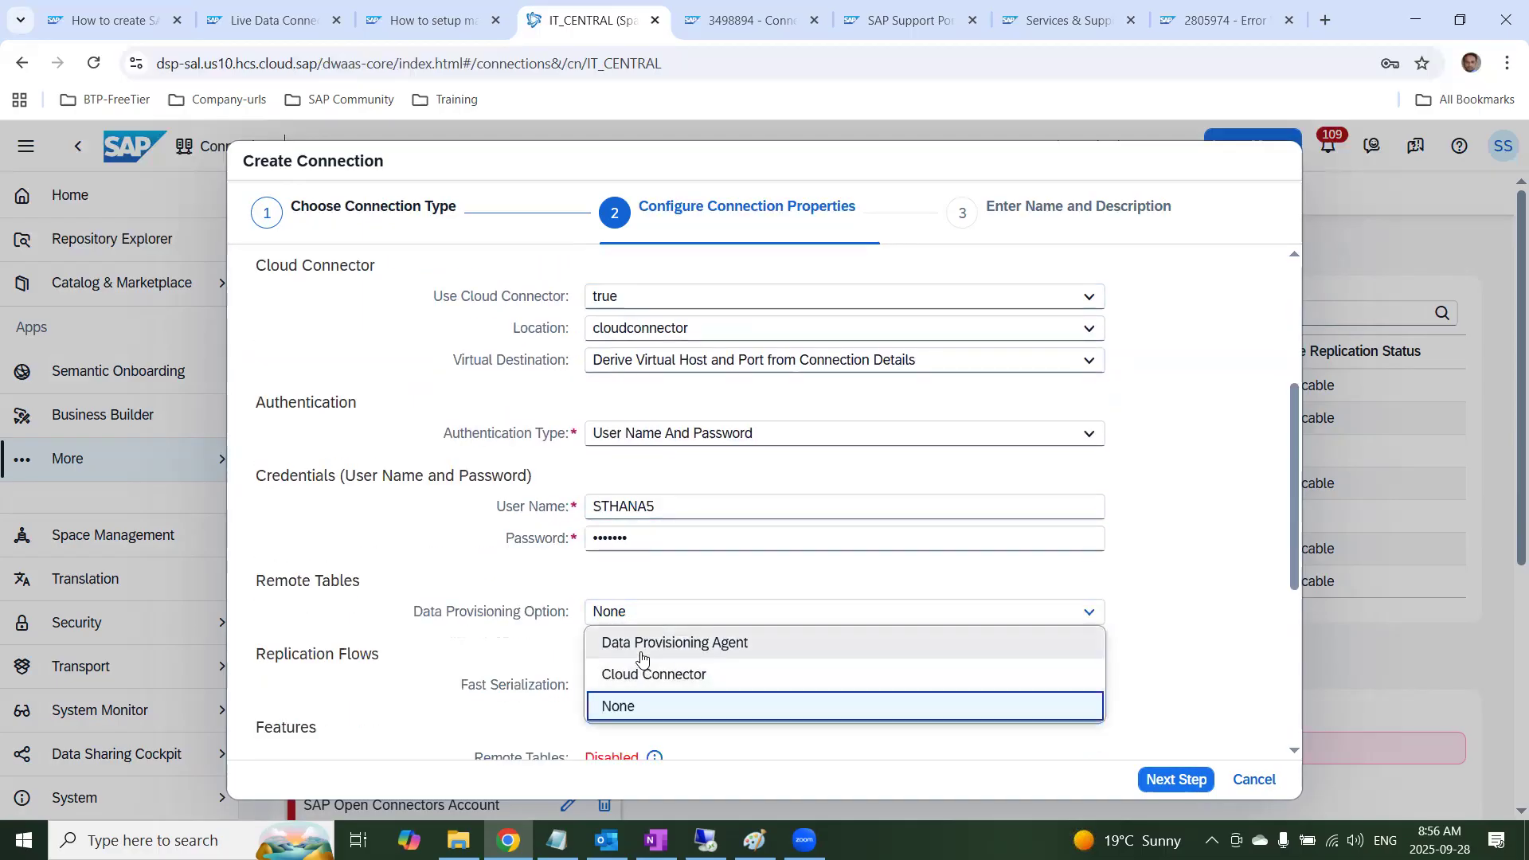
click(642, 656)
click(634, 690)
click(637, 745)
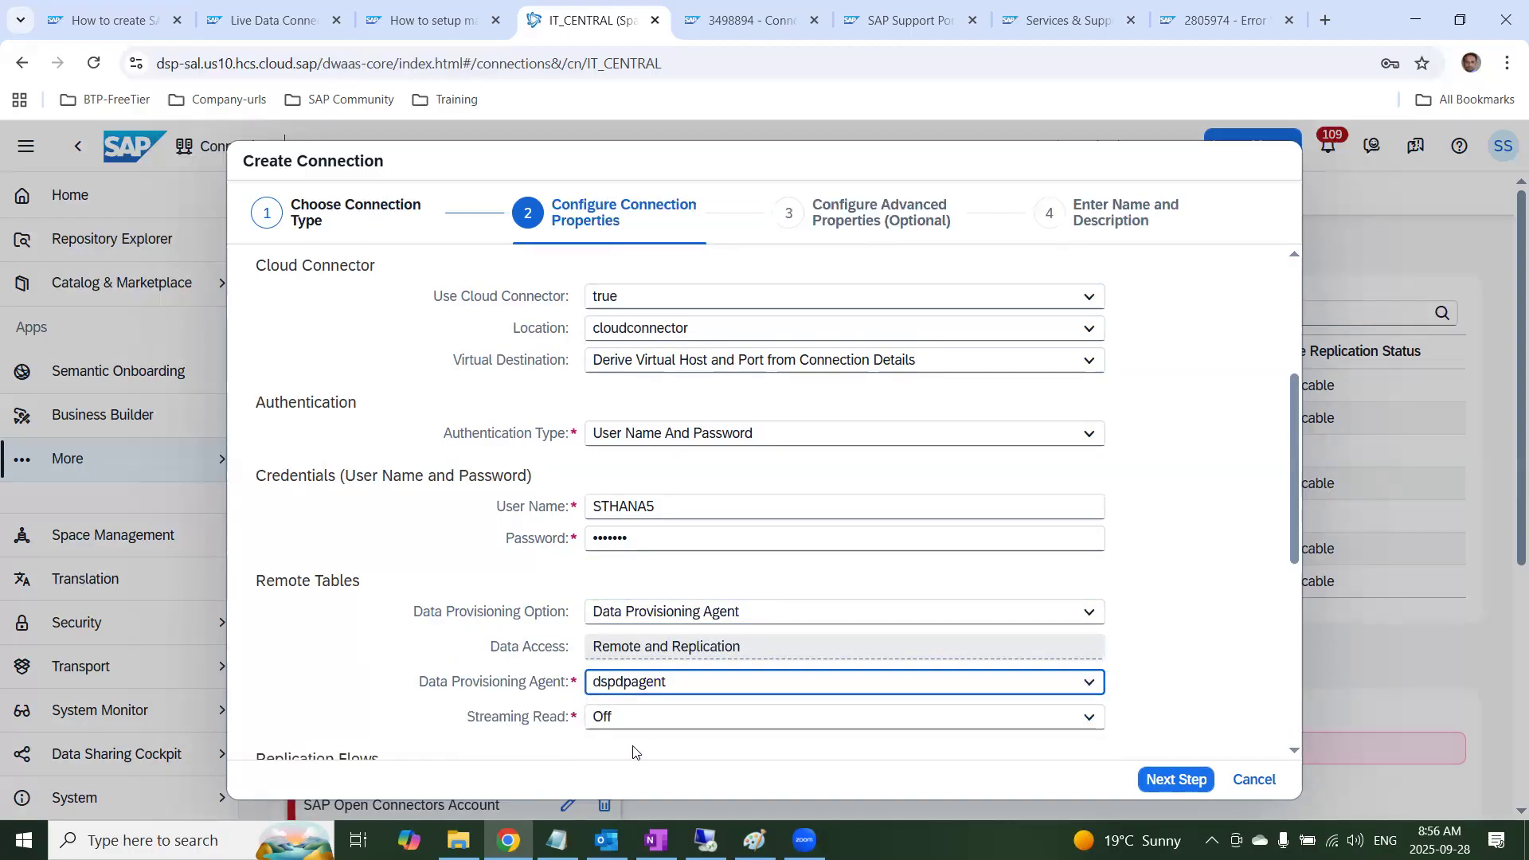
Clear the Live Data Connection (Tunnel) Name to check its effect on Model Import, and select s4Transfer again
scroll(620, 730, down, 3)
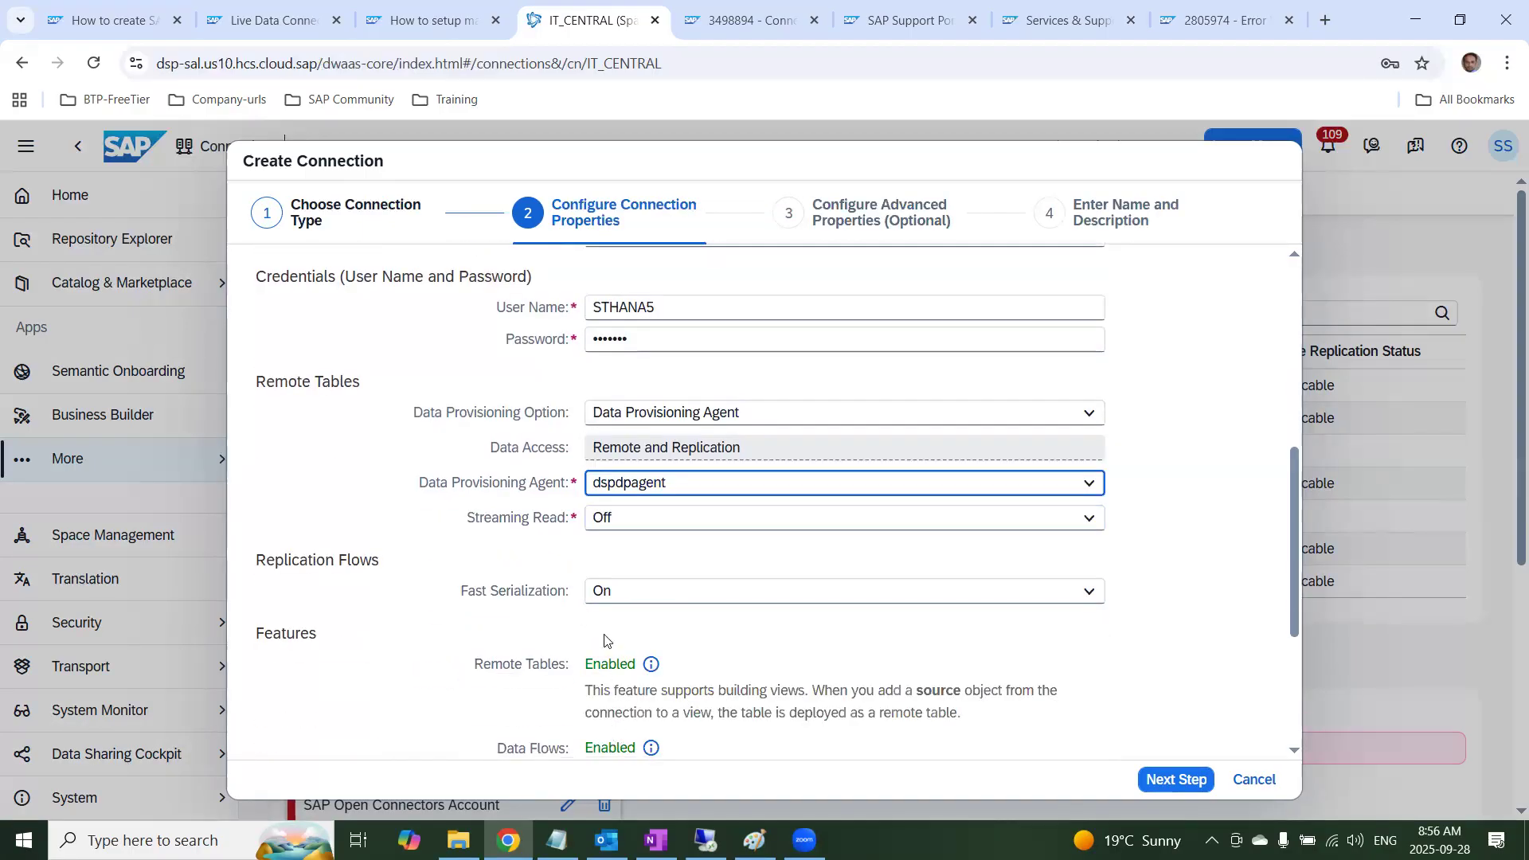
scroll(609, 641, down, 3)
scroll(614, 634, down, 1)
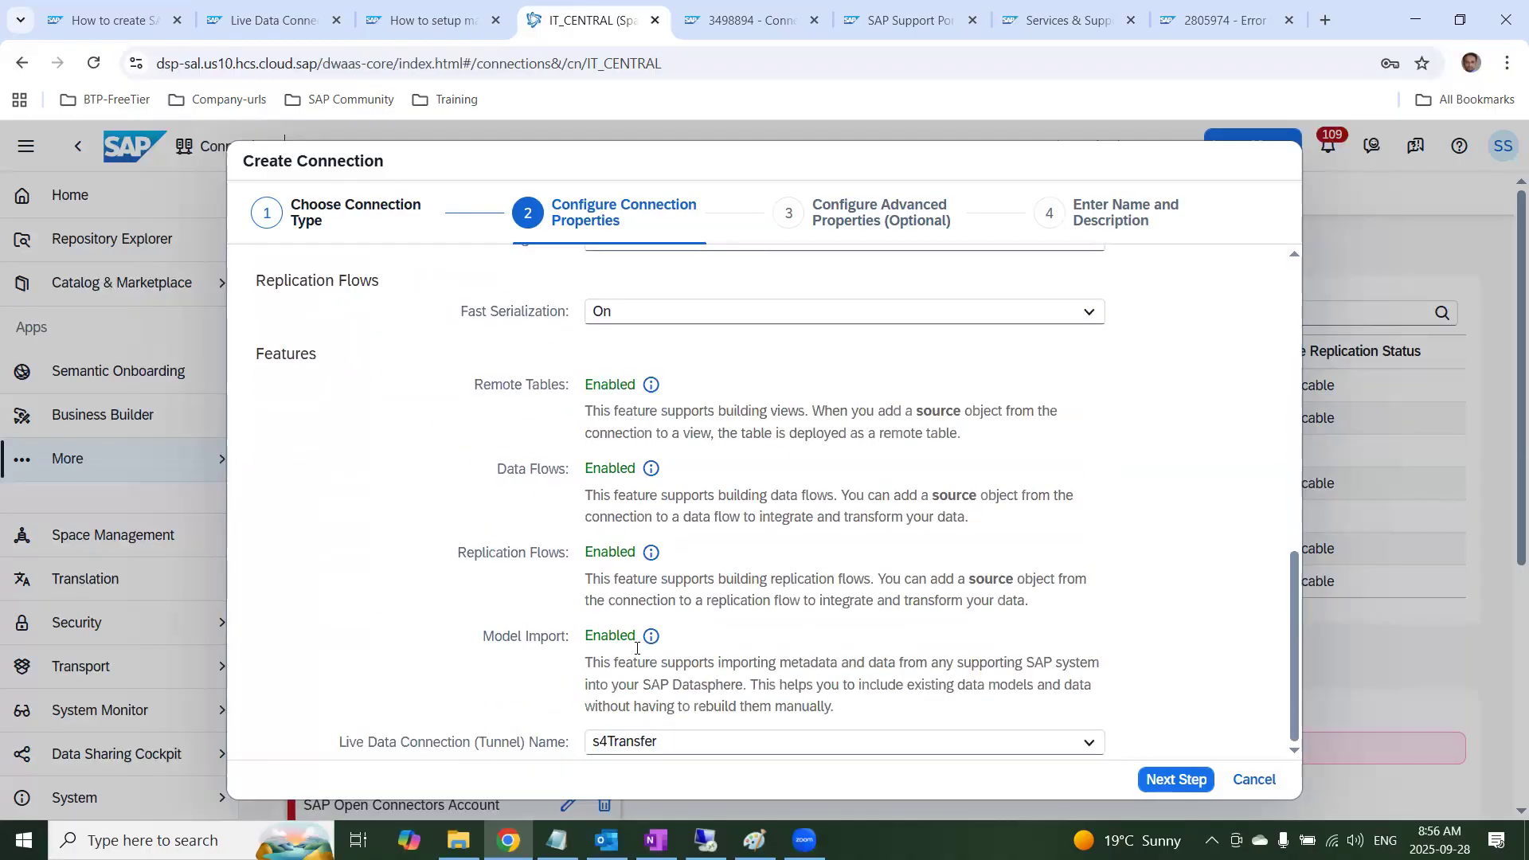
click(658, 745)
click(637, 646)
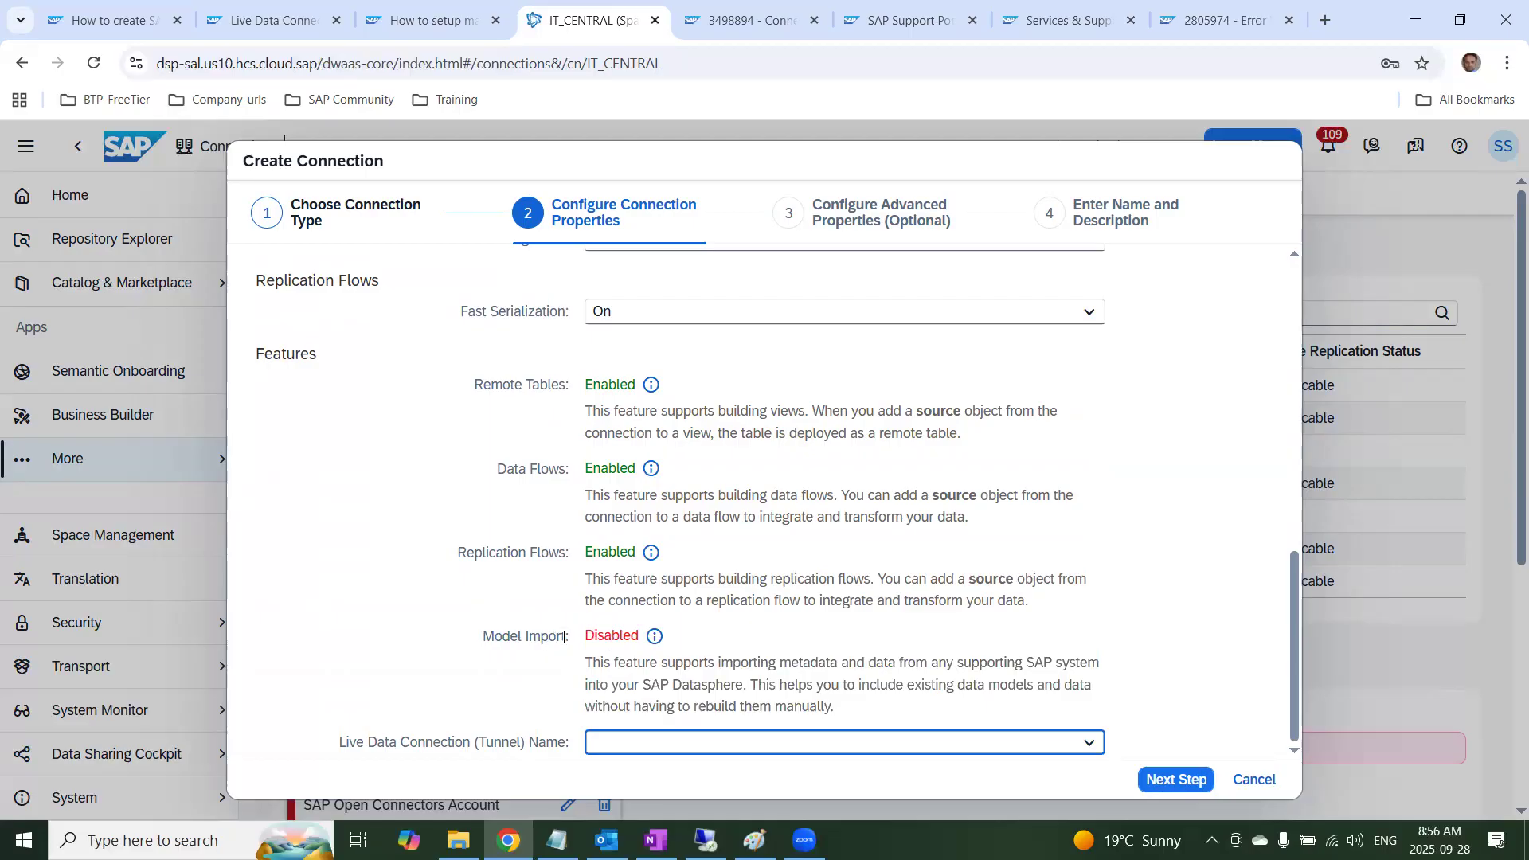
click(740, 747)
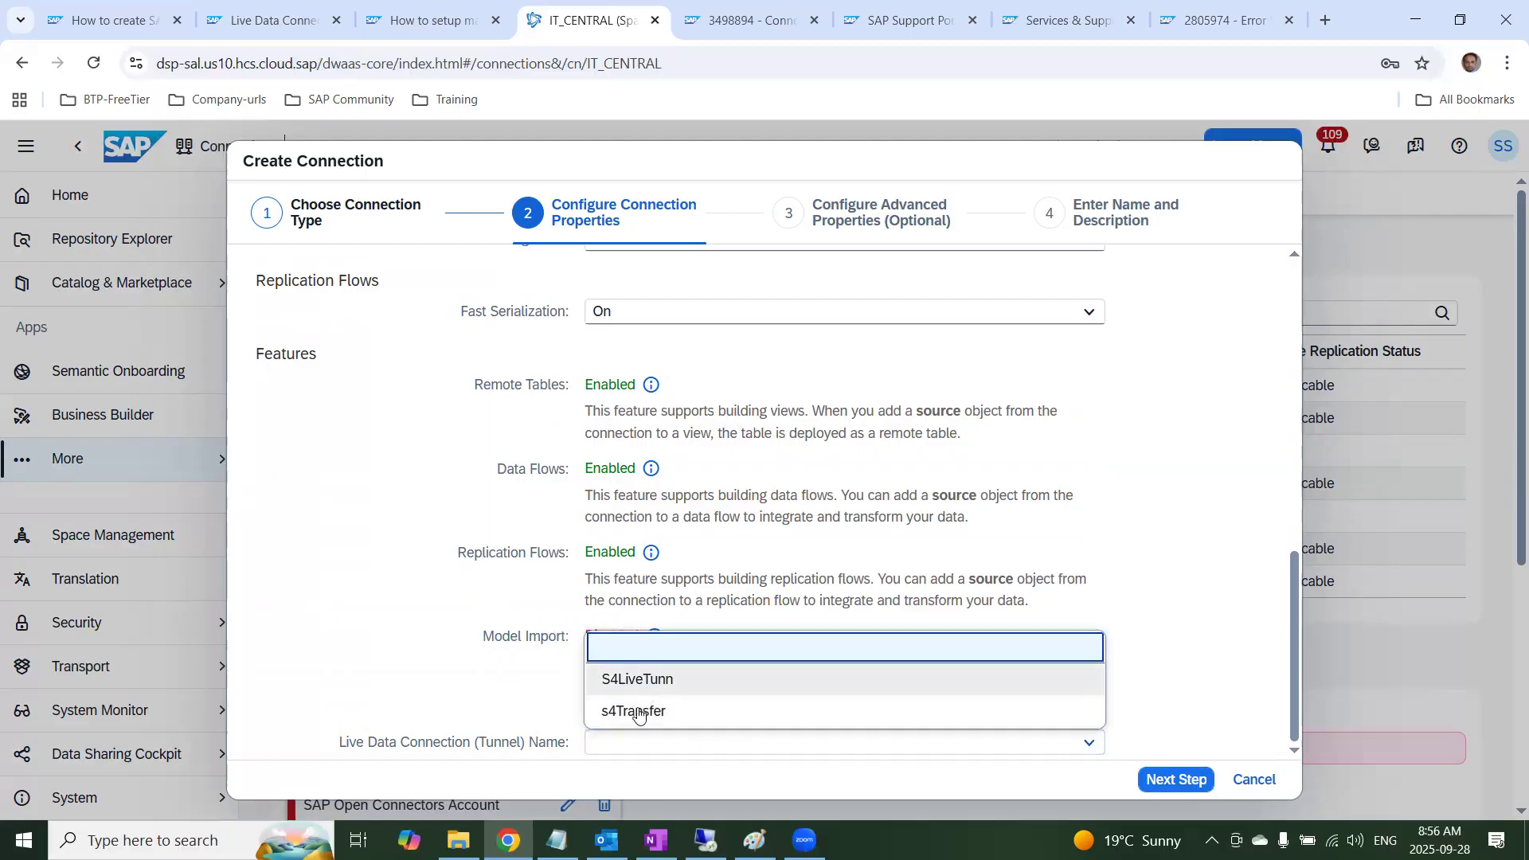
click(636, 713)
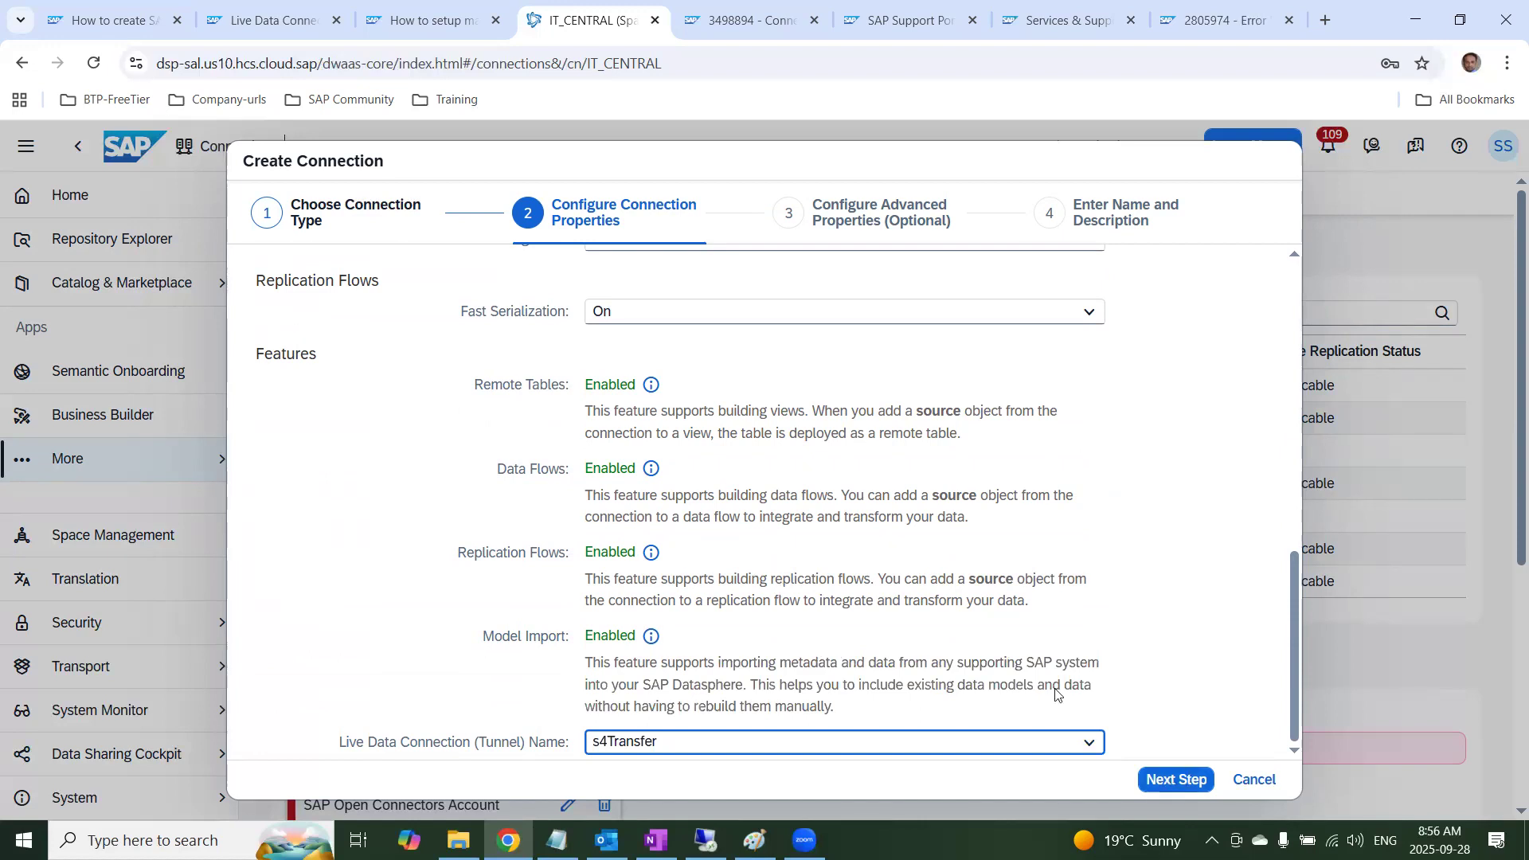
Accept the connection properties and default advanced properties, continuing to Enter Name and Description
click(1186, 777)
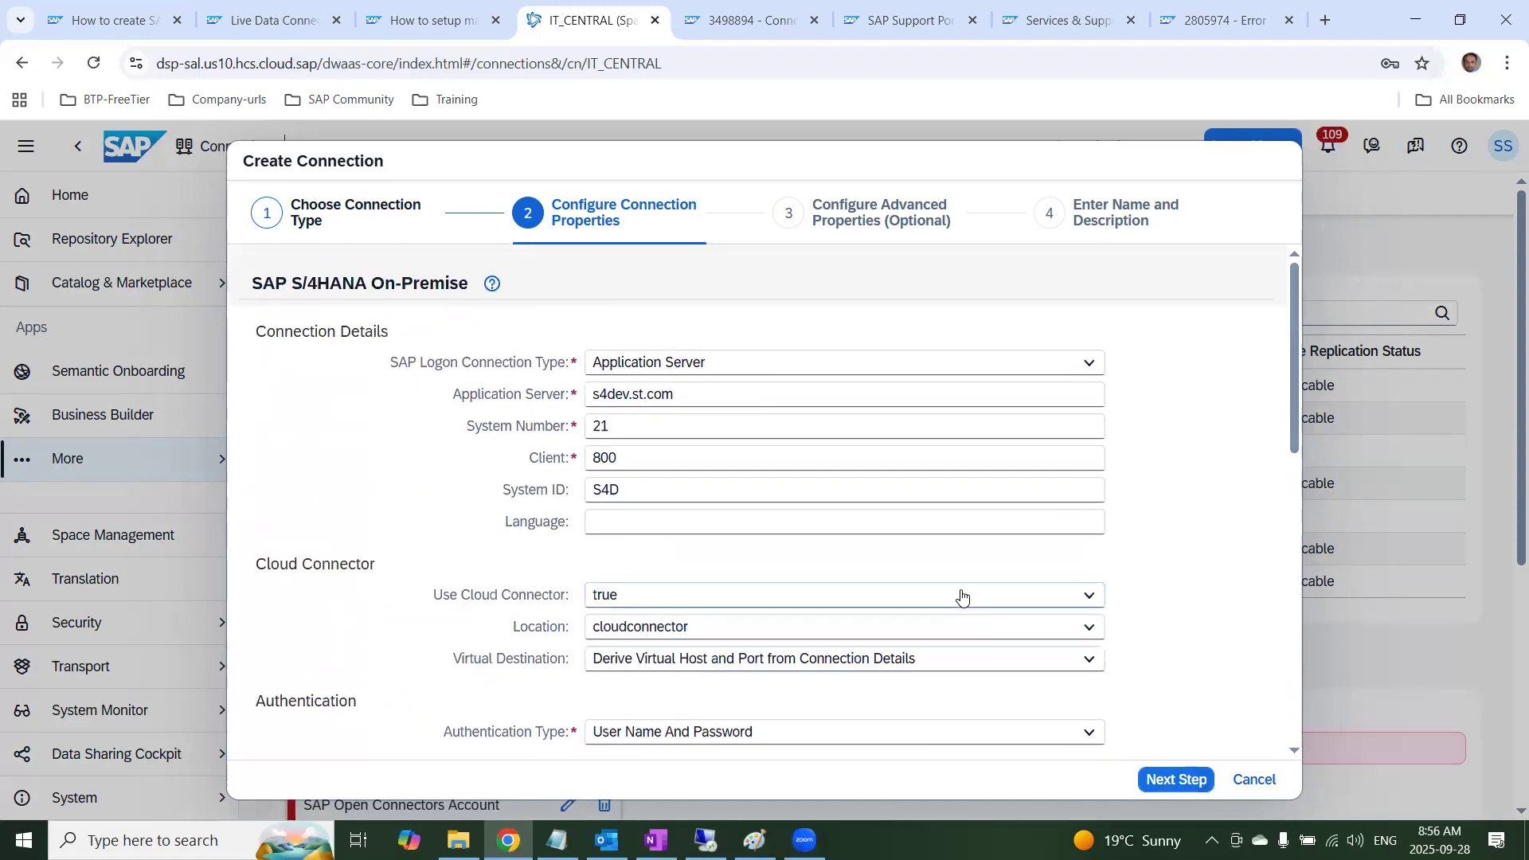
scroll(1080, 591, down, 10)
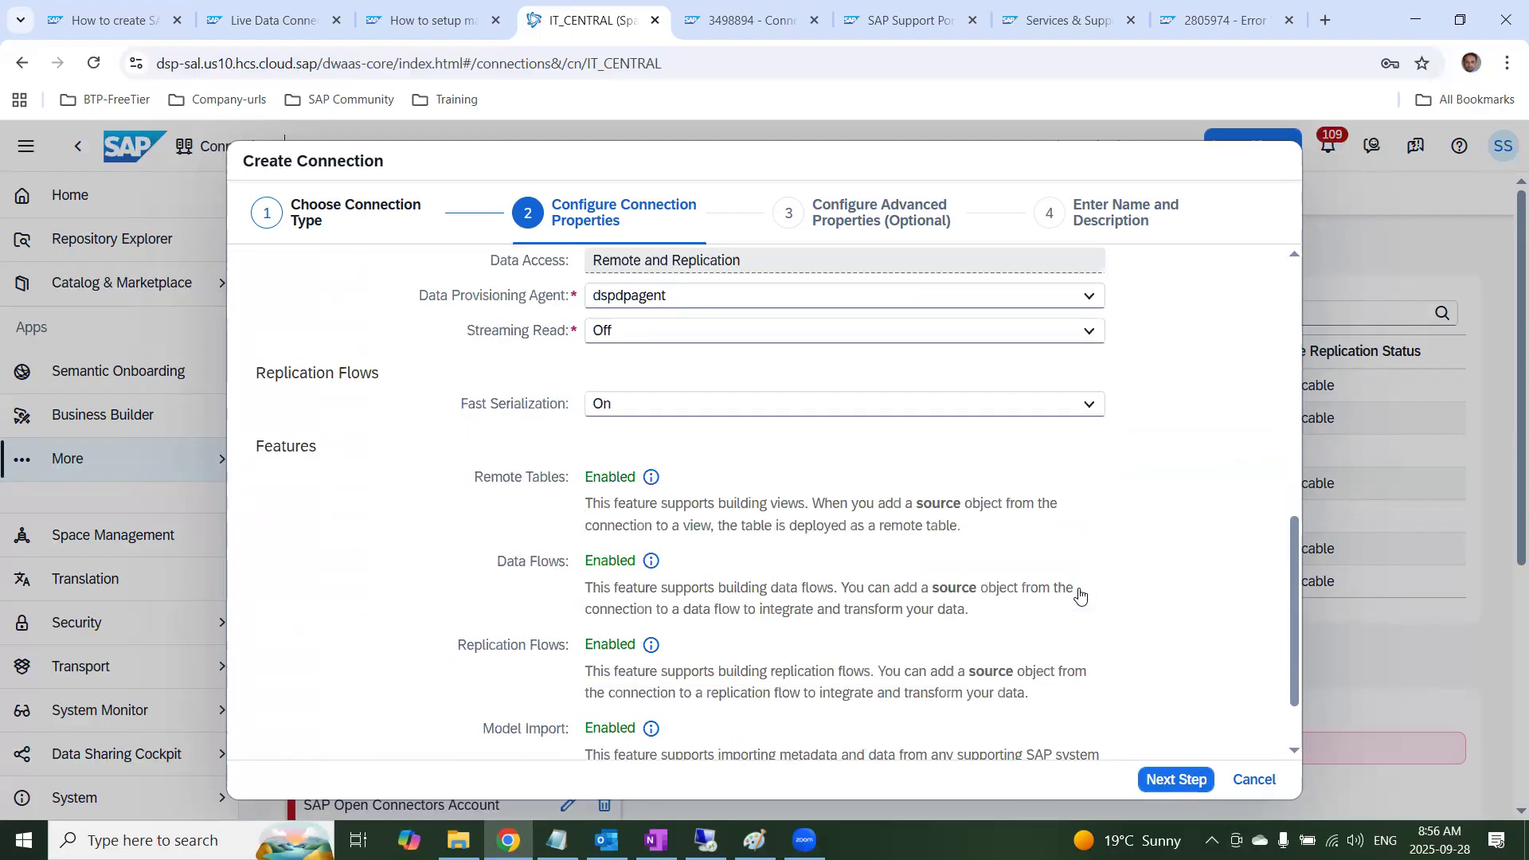
click(1182, 779)
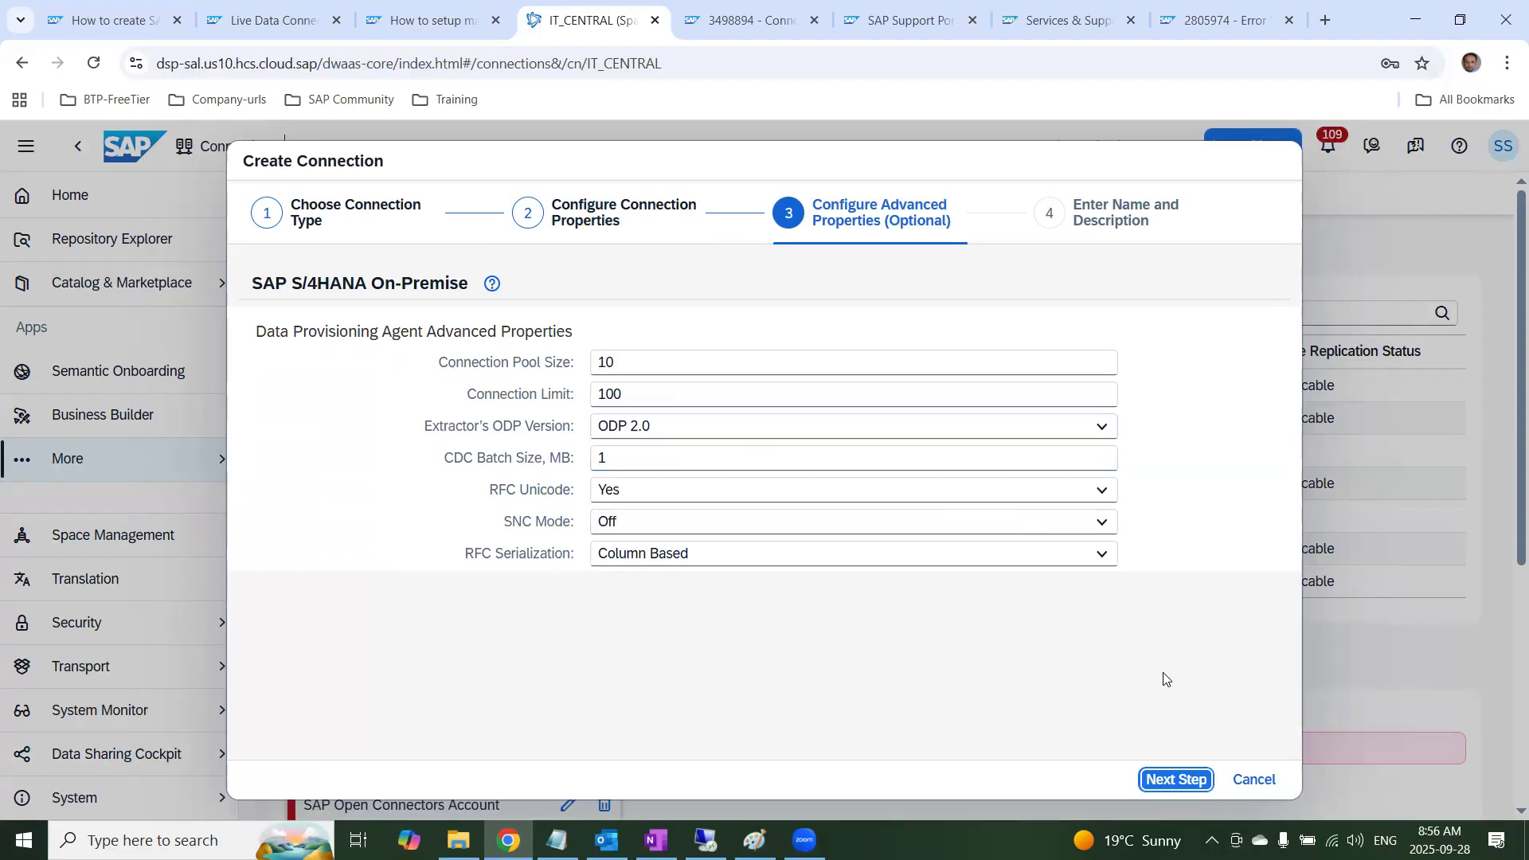
click(1167, 779)
Enter S4ModelTransfer as the Business Name and create the connection
click(640, 358)
text(S4)
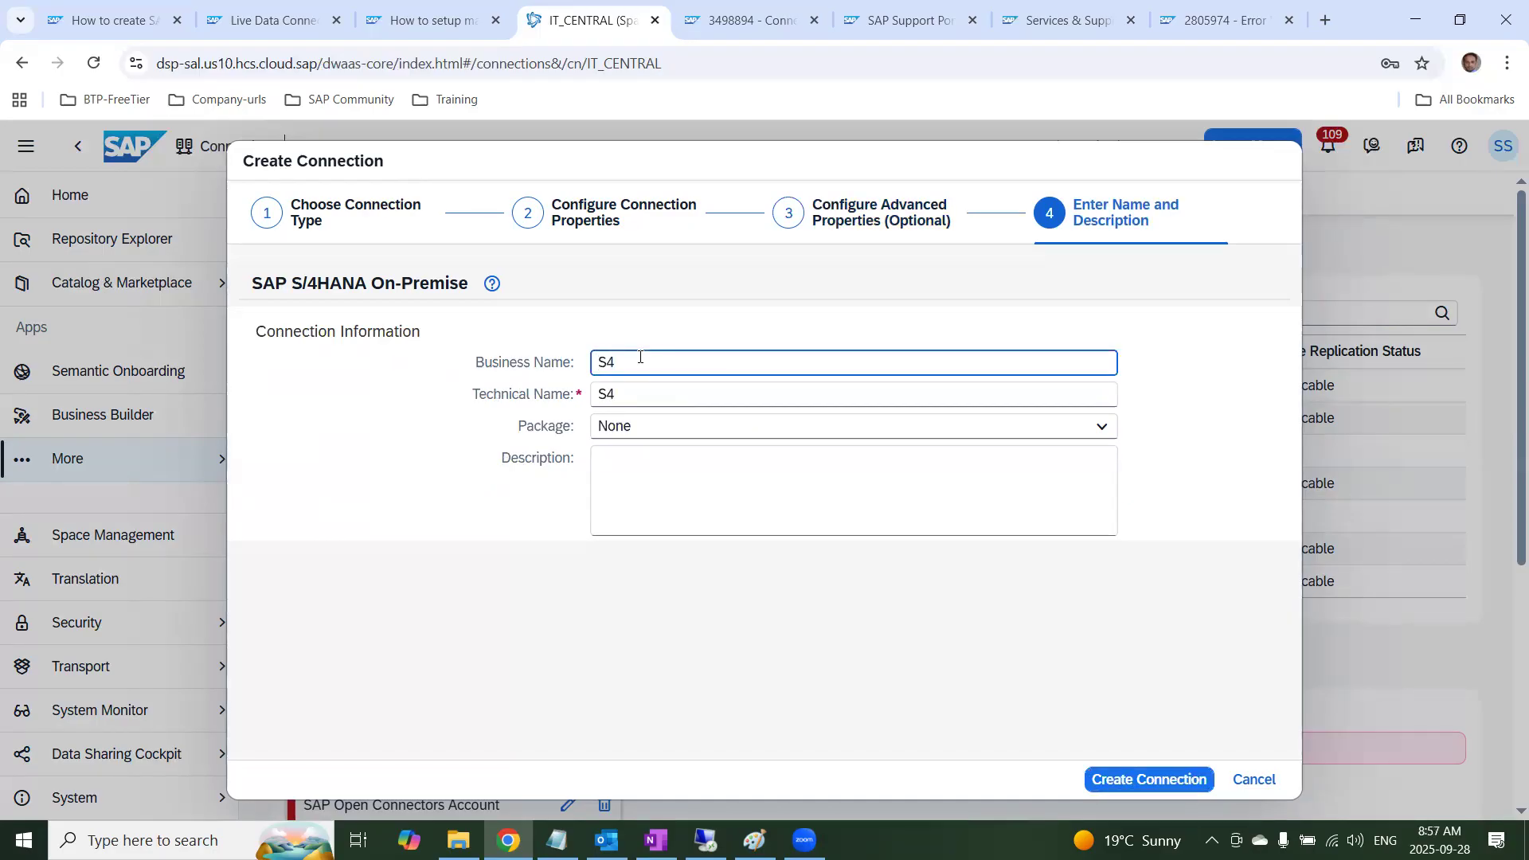
text(ModelTransfer)
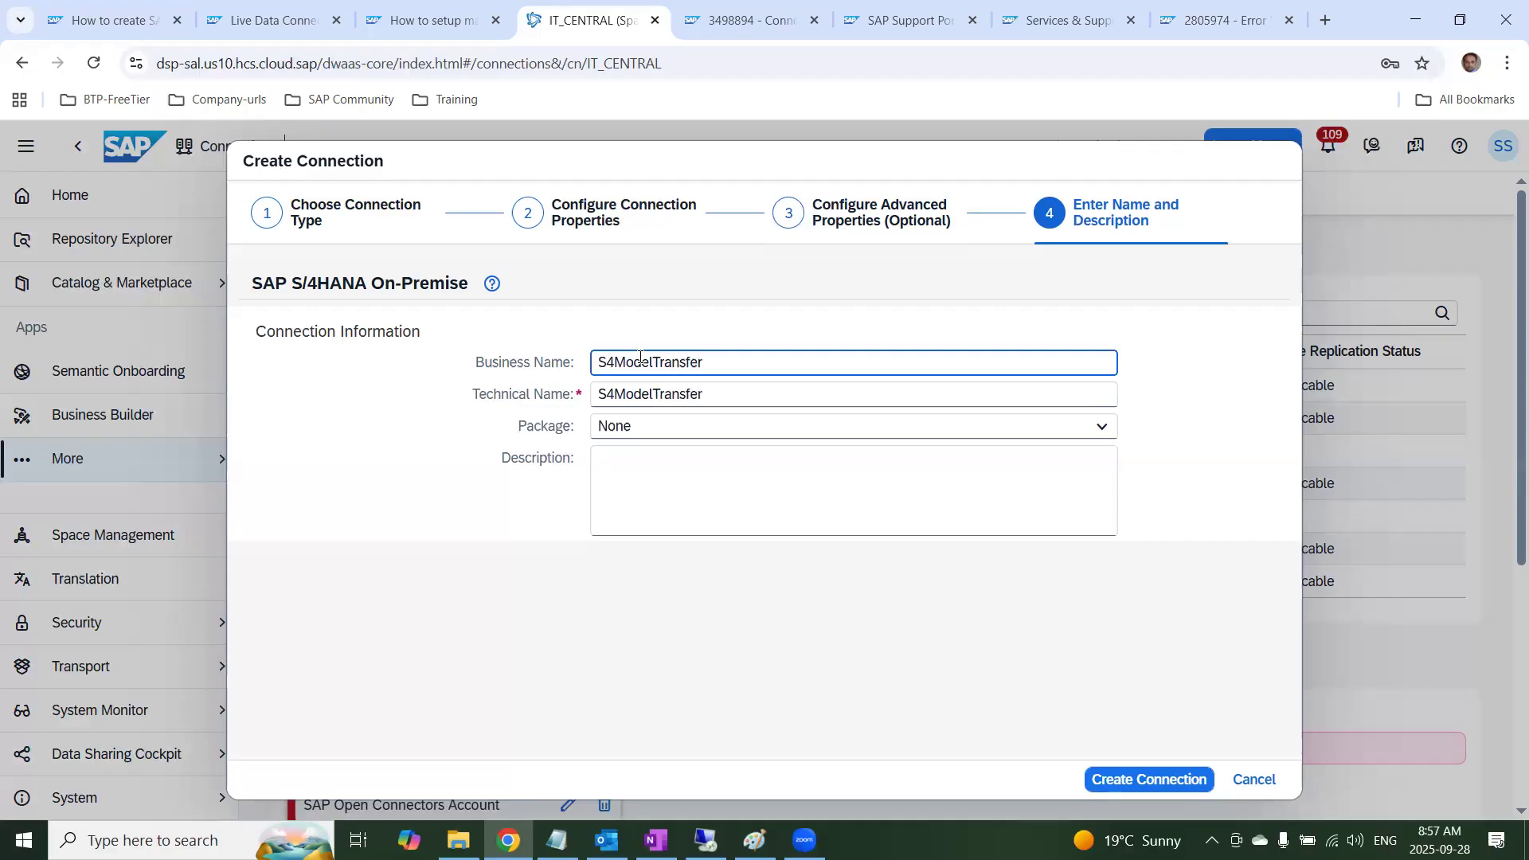
click(1127, 780)
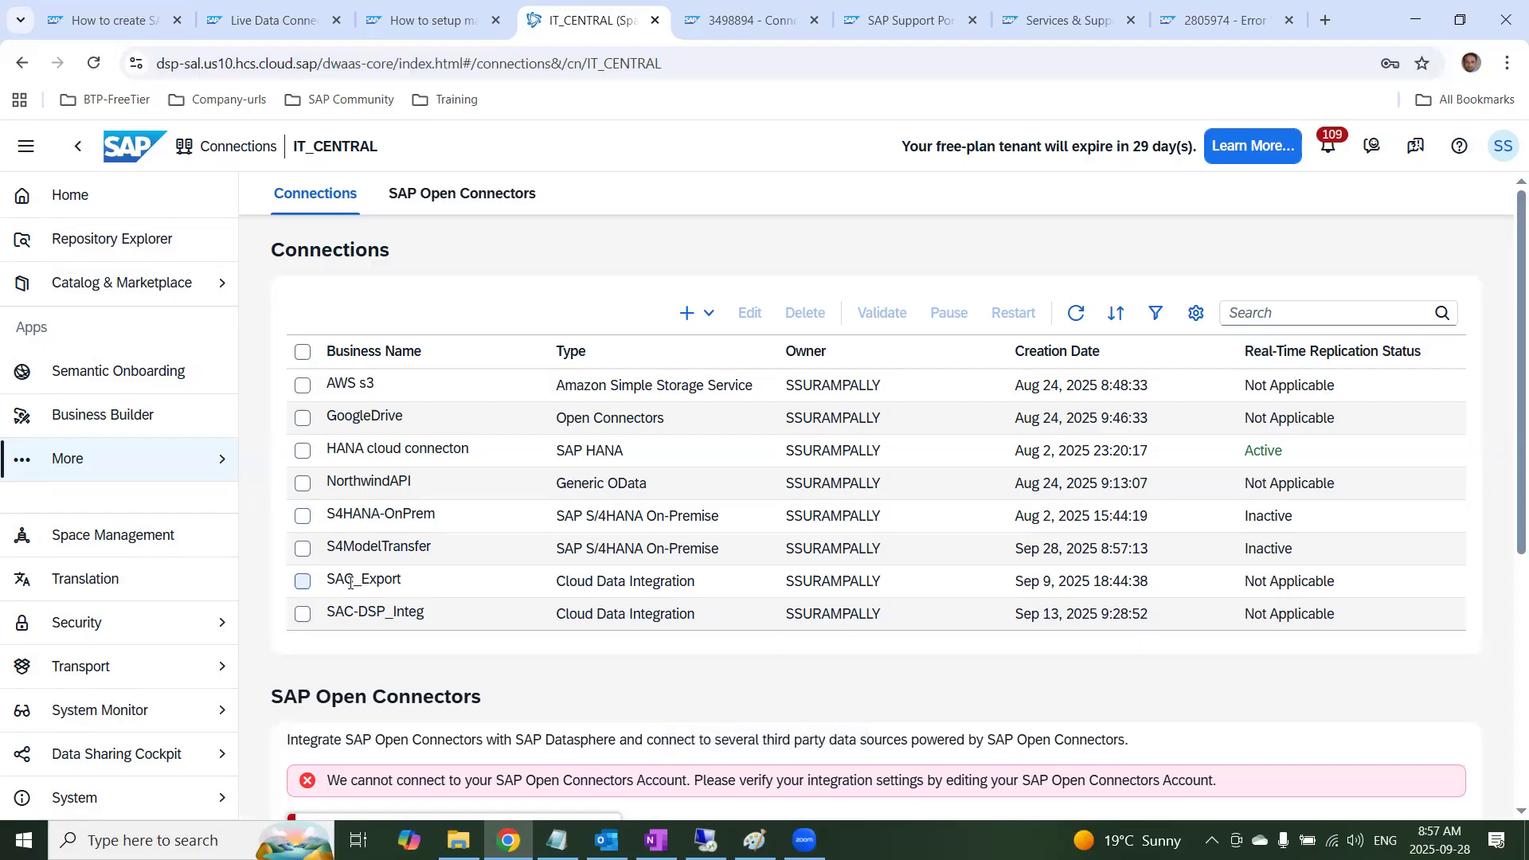
Validate the S4ModelTransfer connection, view the details of the replication flows result and close the message
scroll(359, 581, down, 1)
click(303, 450)
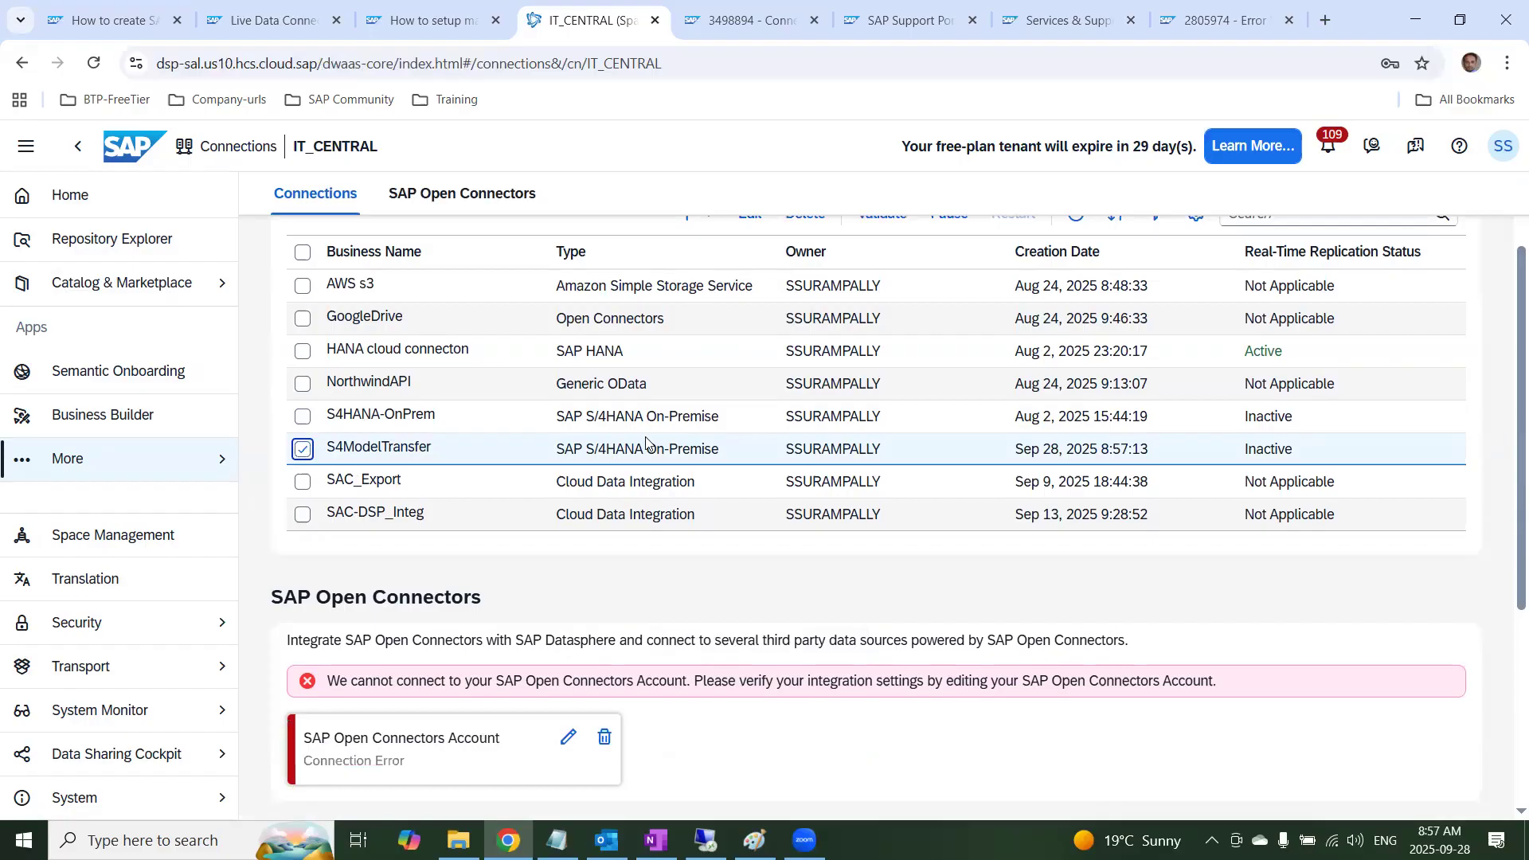
scroll(727, 439, up, 1)
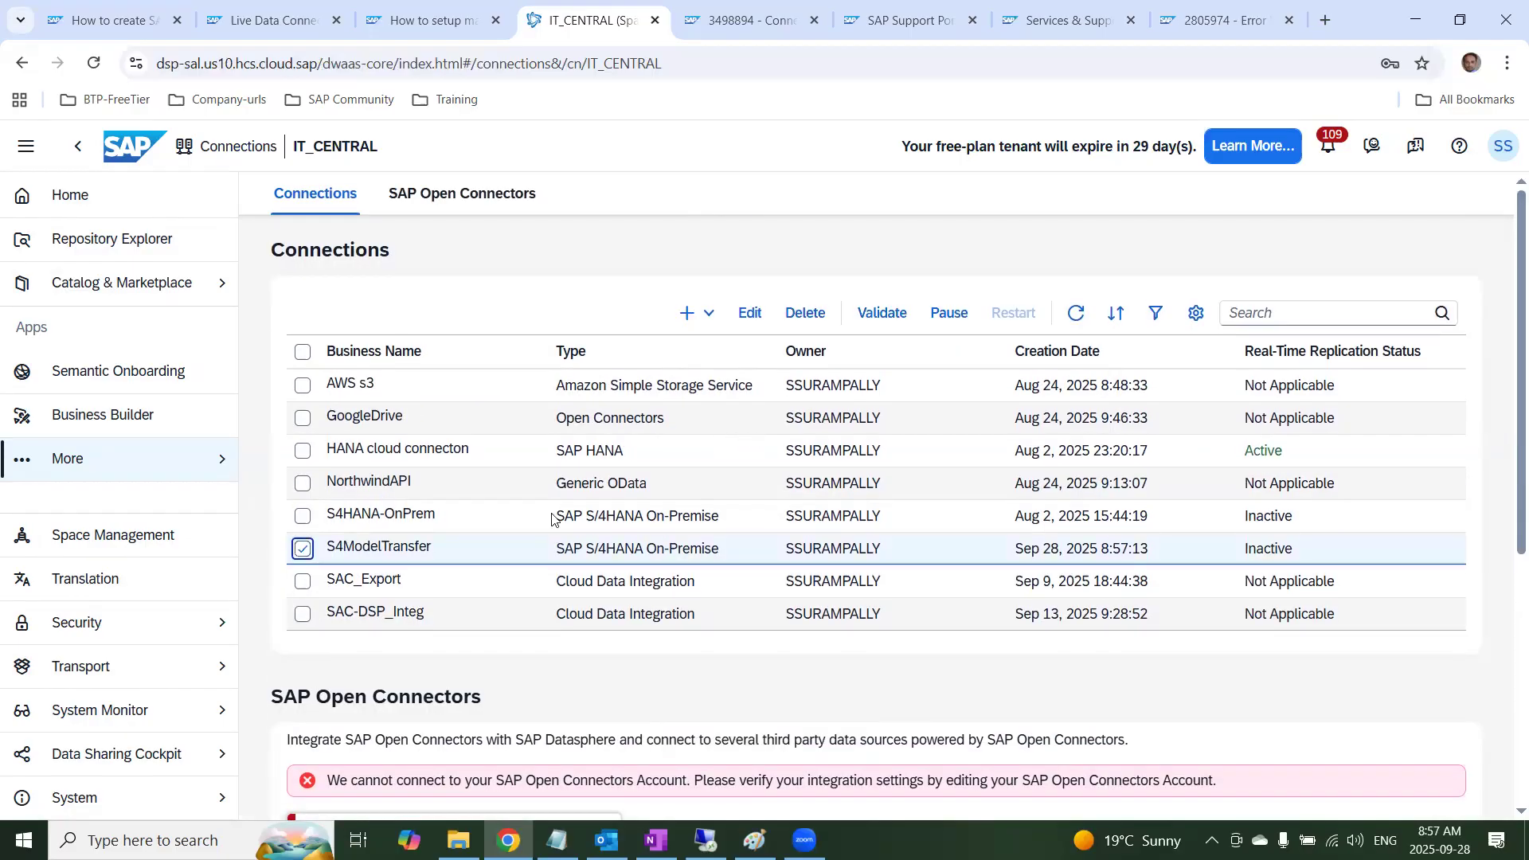
click(876, 317)
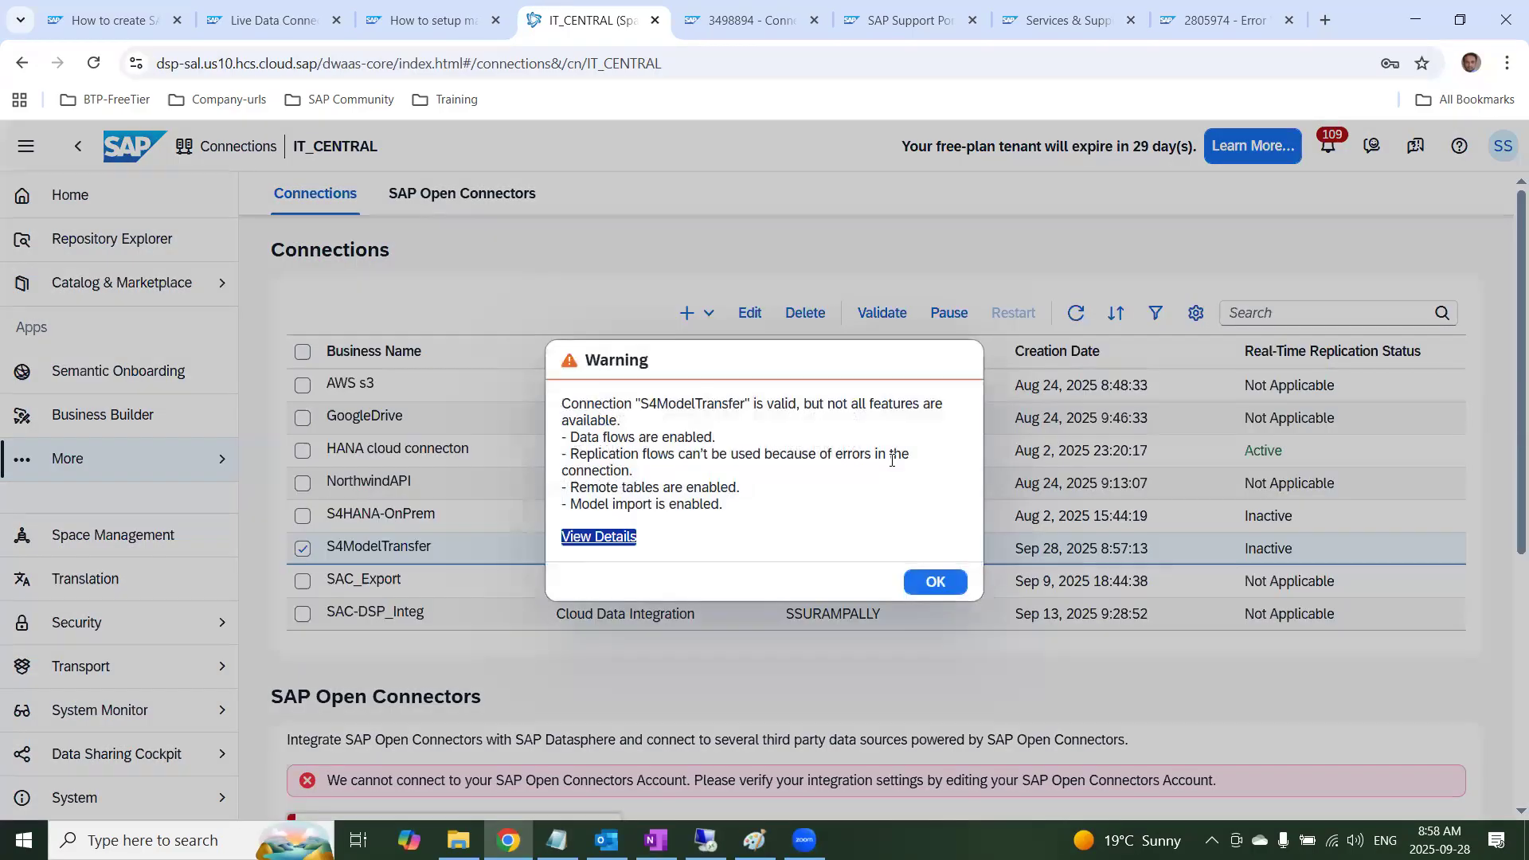
drag(666, 469, 556, 460)
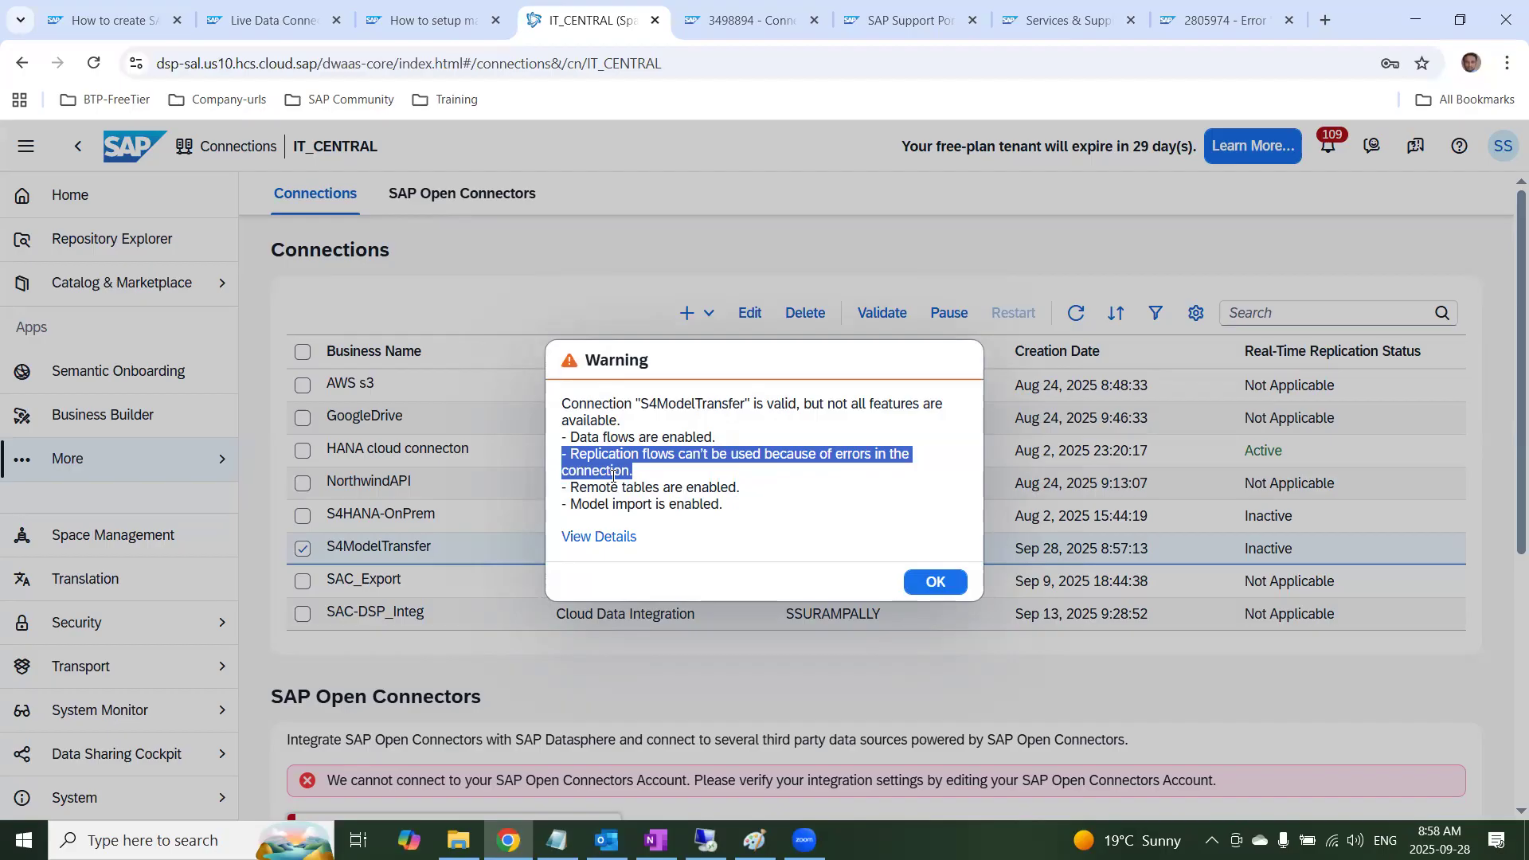
click(594, 536)
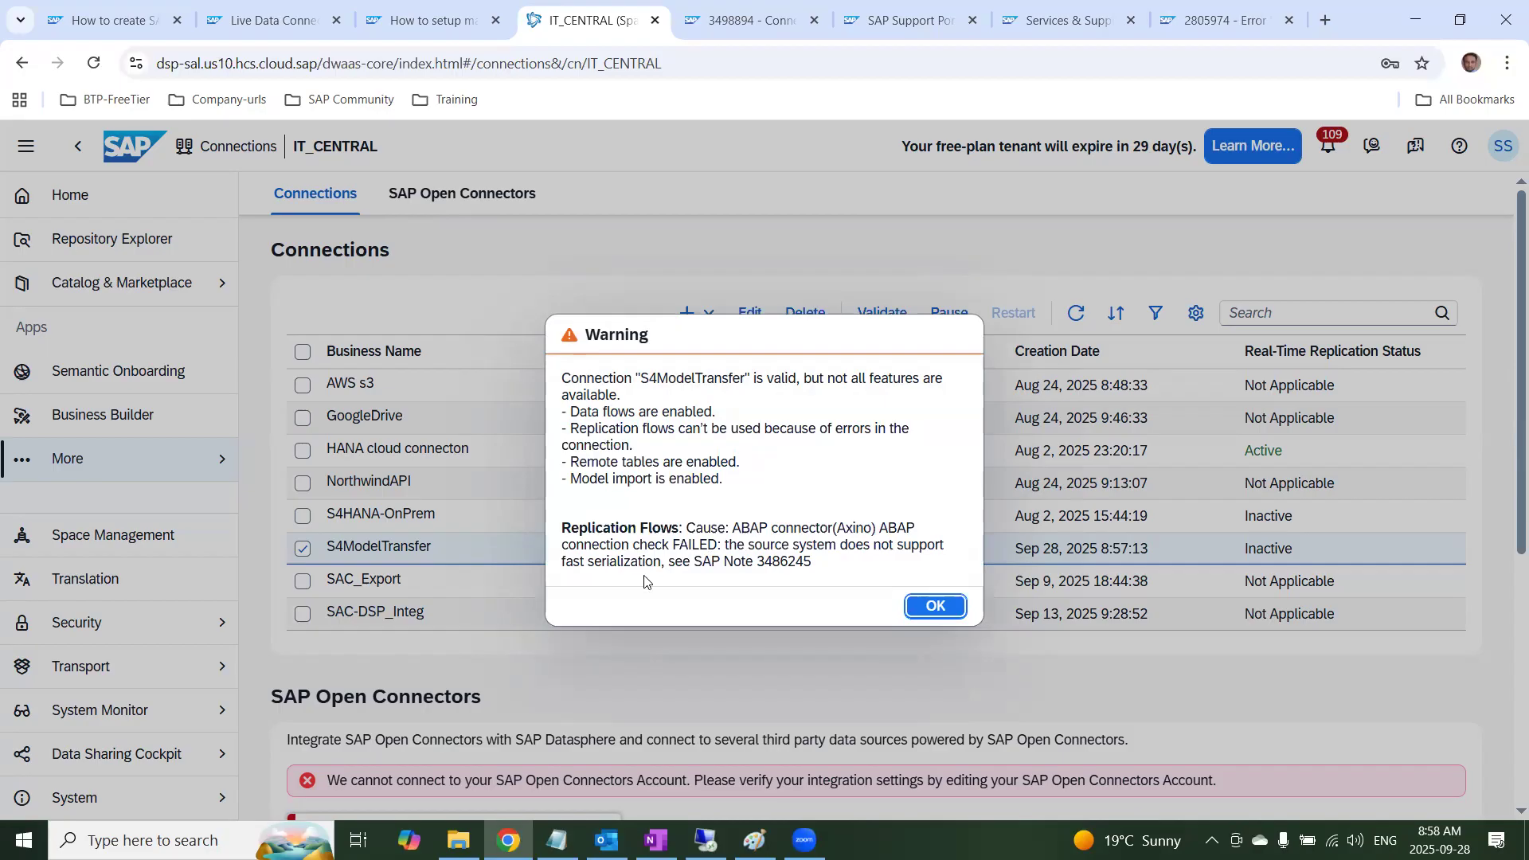
click(936, 607)
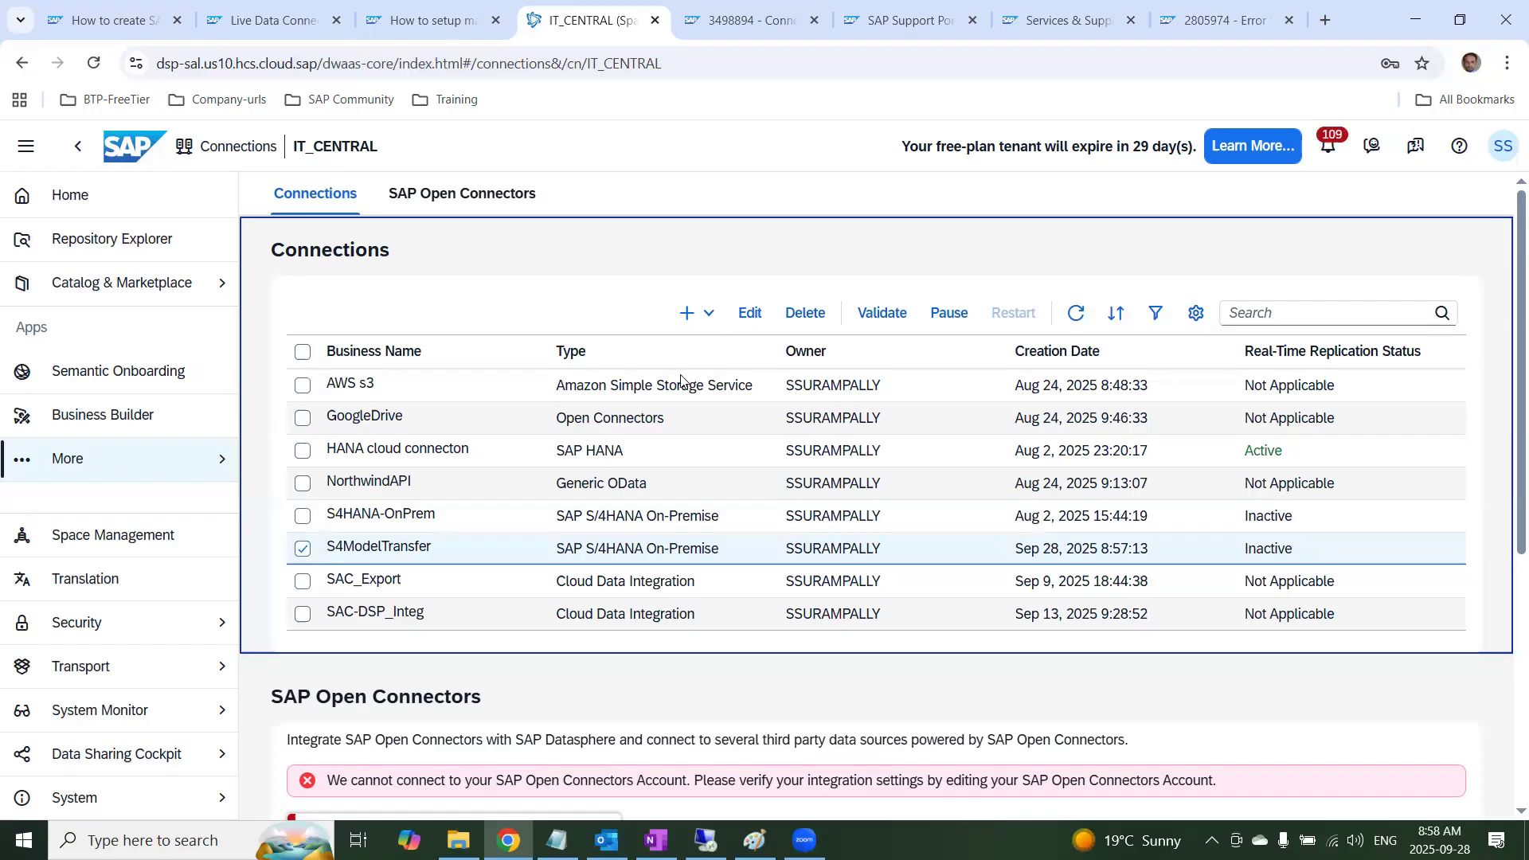
Open the S4ModelTransfer connection for editing, set Fast Serialization for replication flows to Off and try to save
click(765, 319)
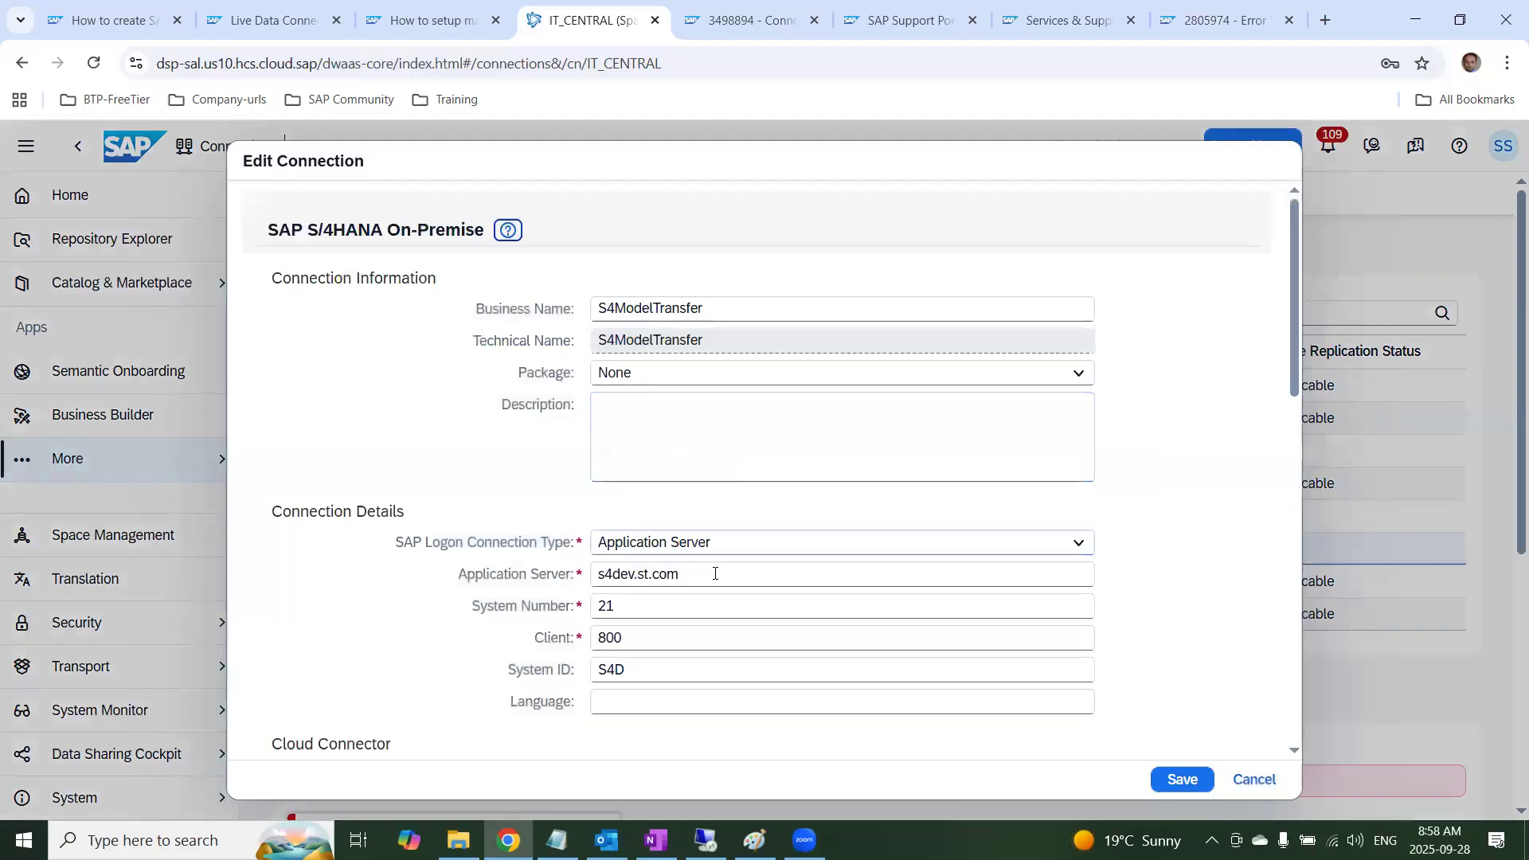
scroll(747, 646, down, 3)
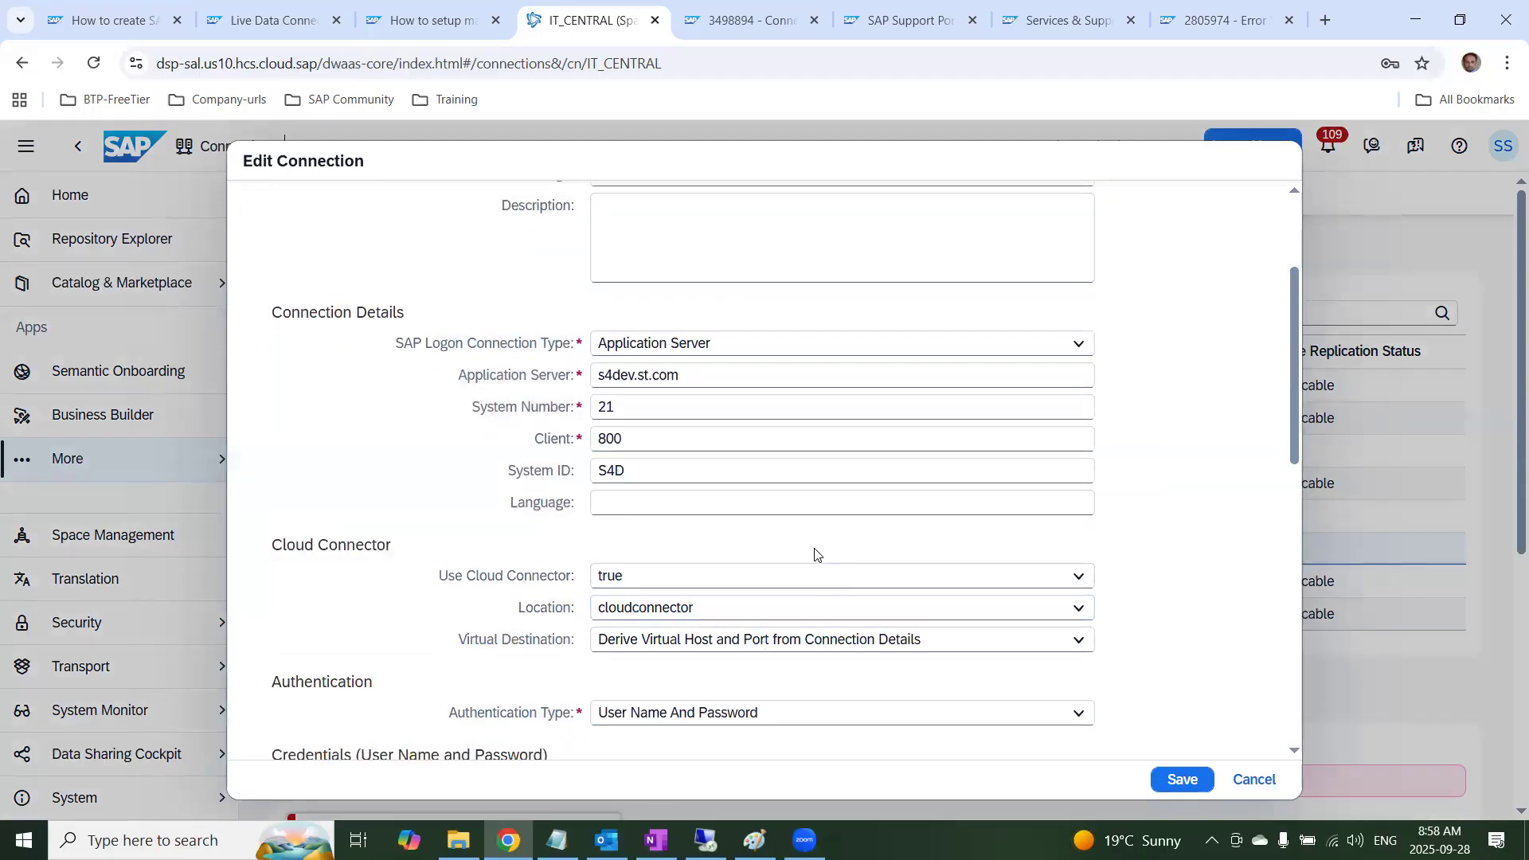
scroll(813, 553, up, 3)
scroll(814, 553, down, 6)
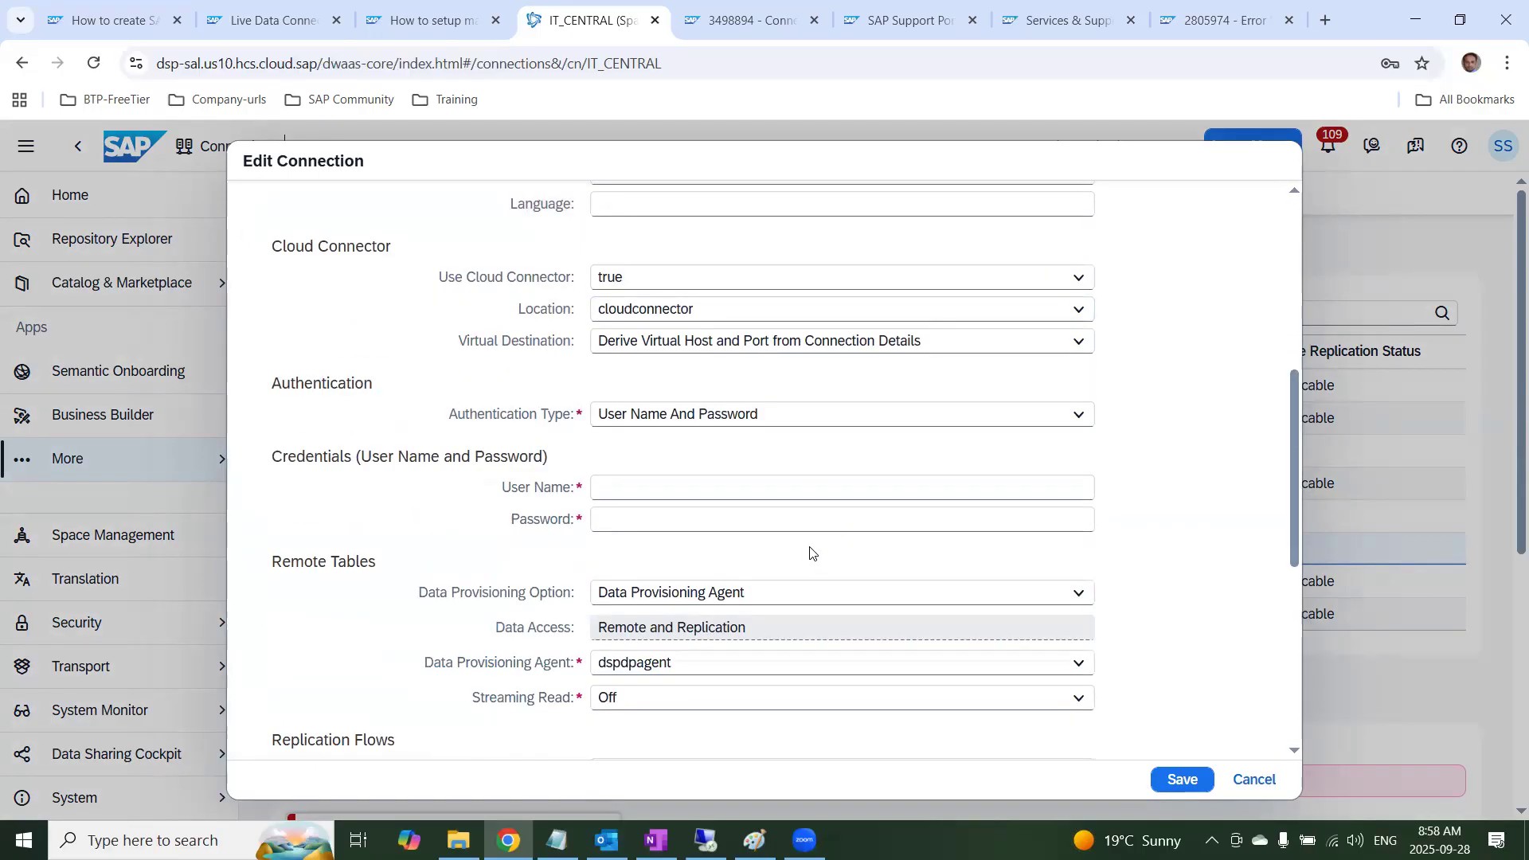
scroll(730, 696, down, 4)
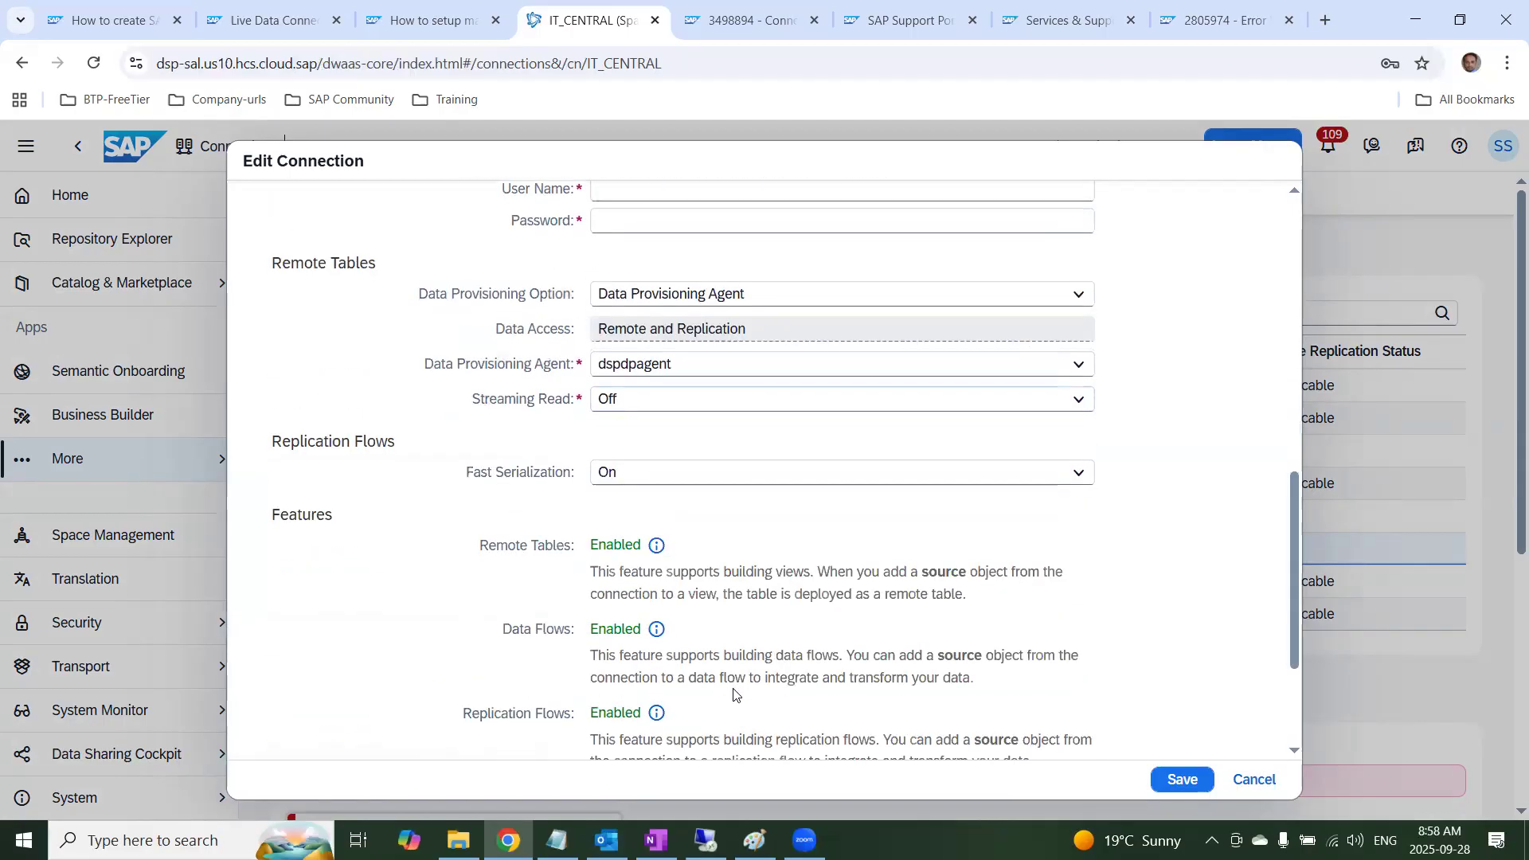
click(669, 475)
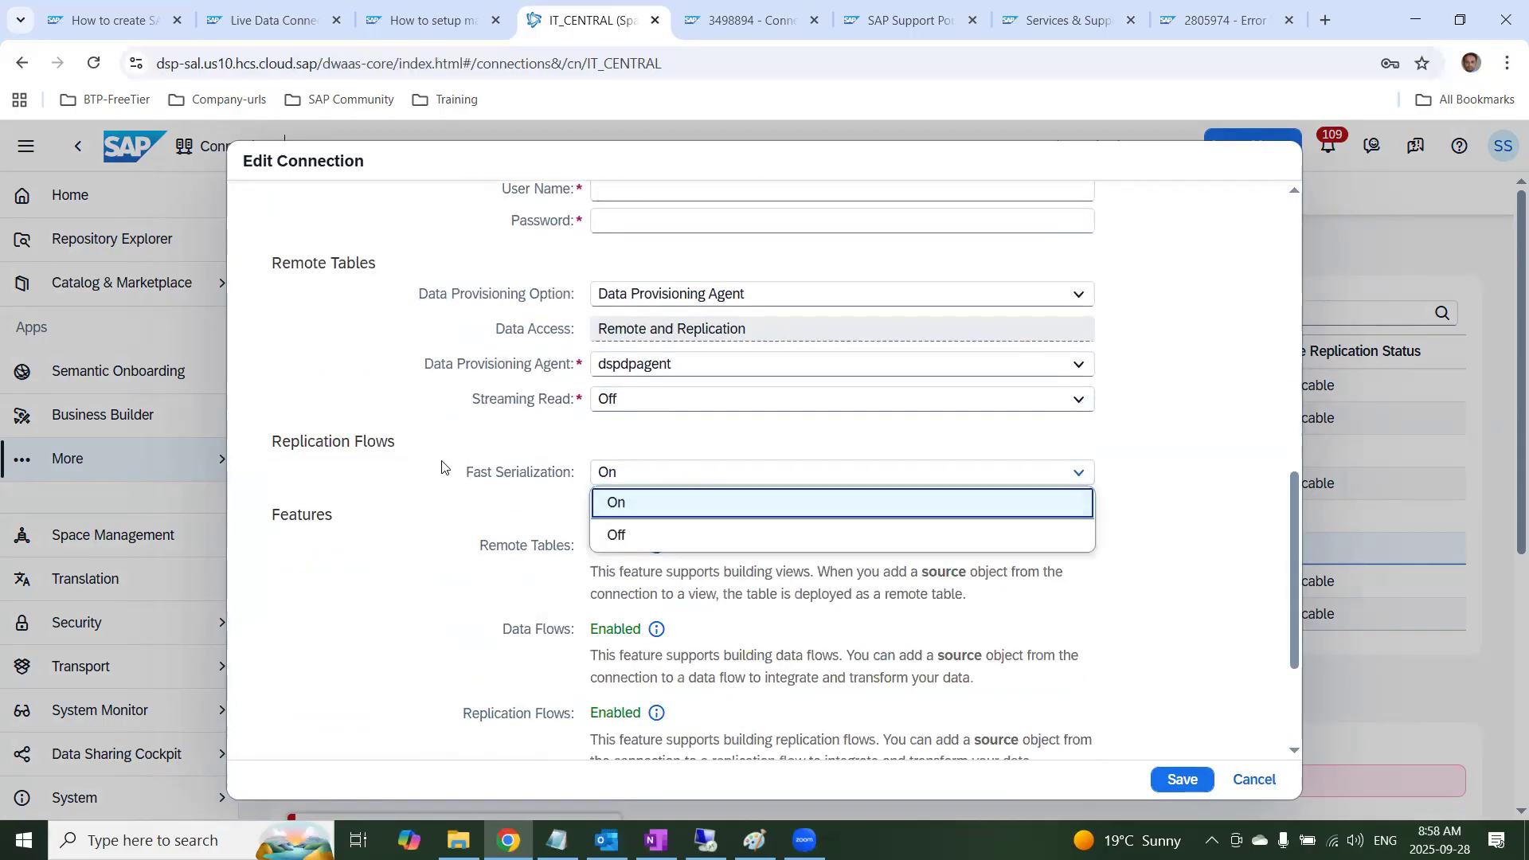
click(634, 542)
click(1182, 780)
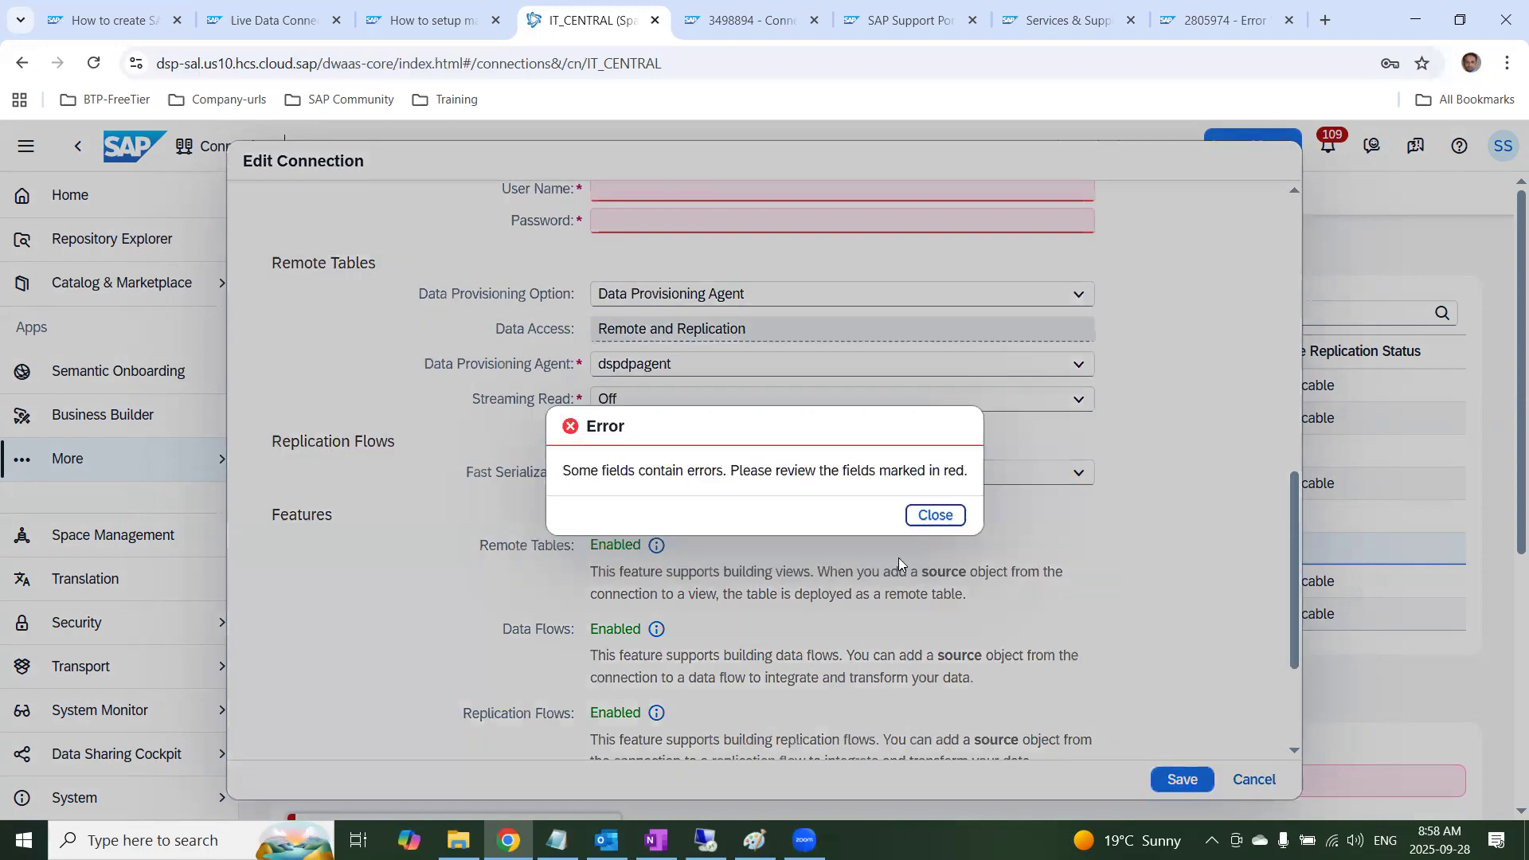
click(935, 516)
Enter the S/4HANA user name and password in the connection's credentials
click(653, 194)
text(STHANA5)
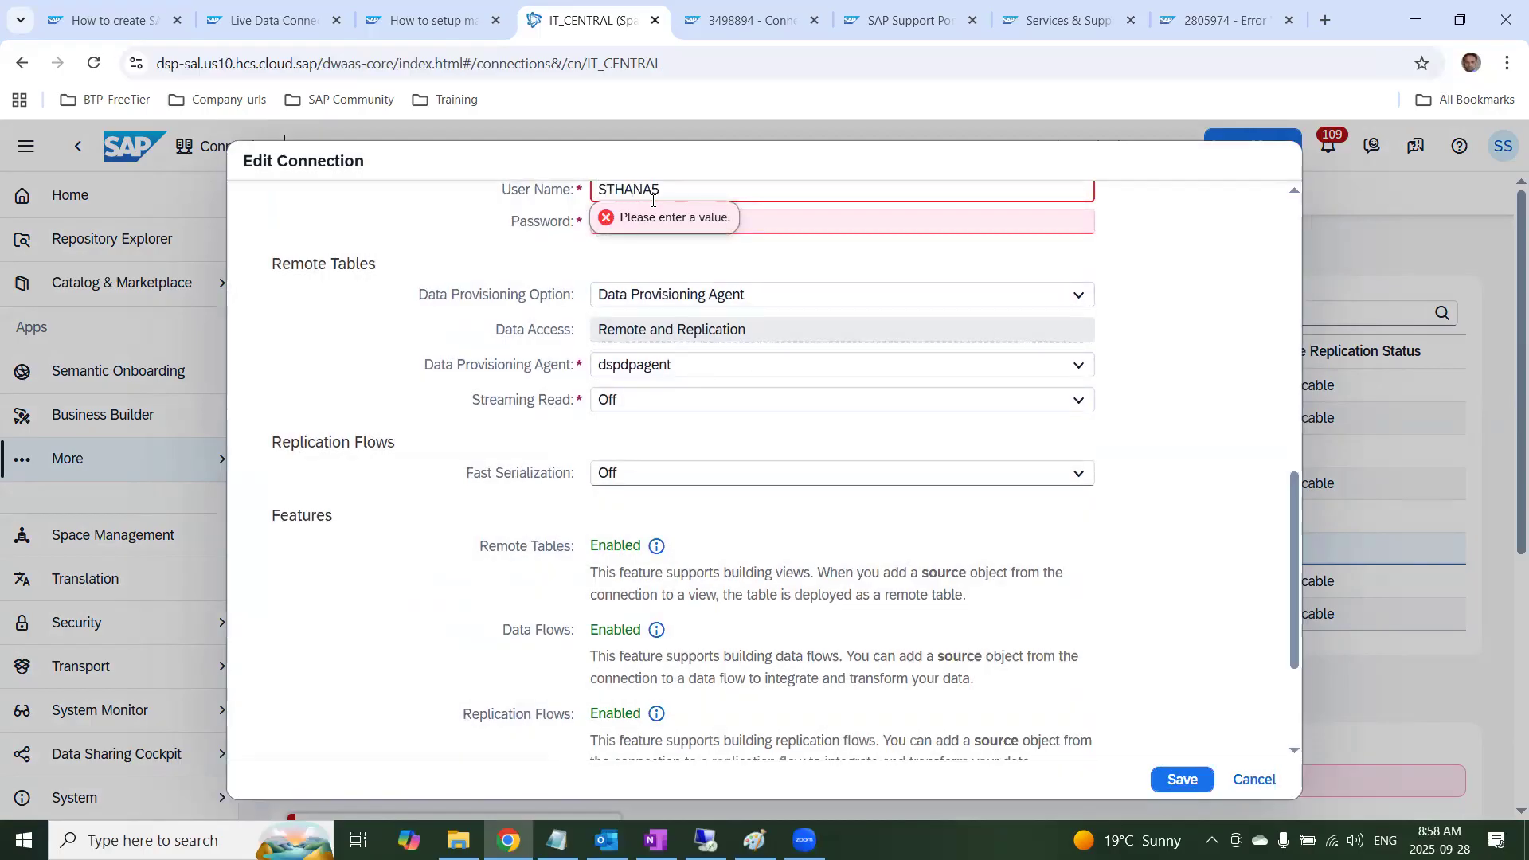
click(787, 227)
text(*)
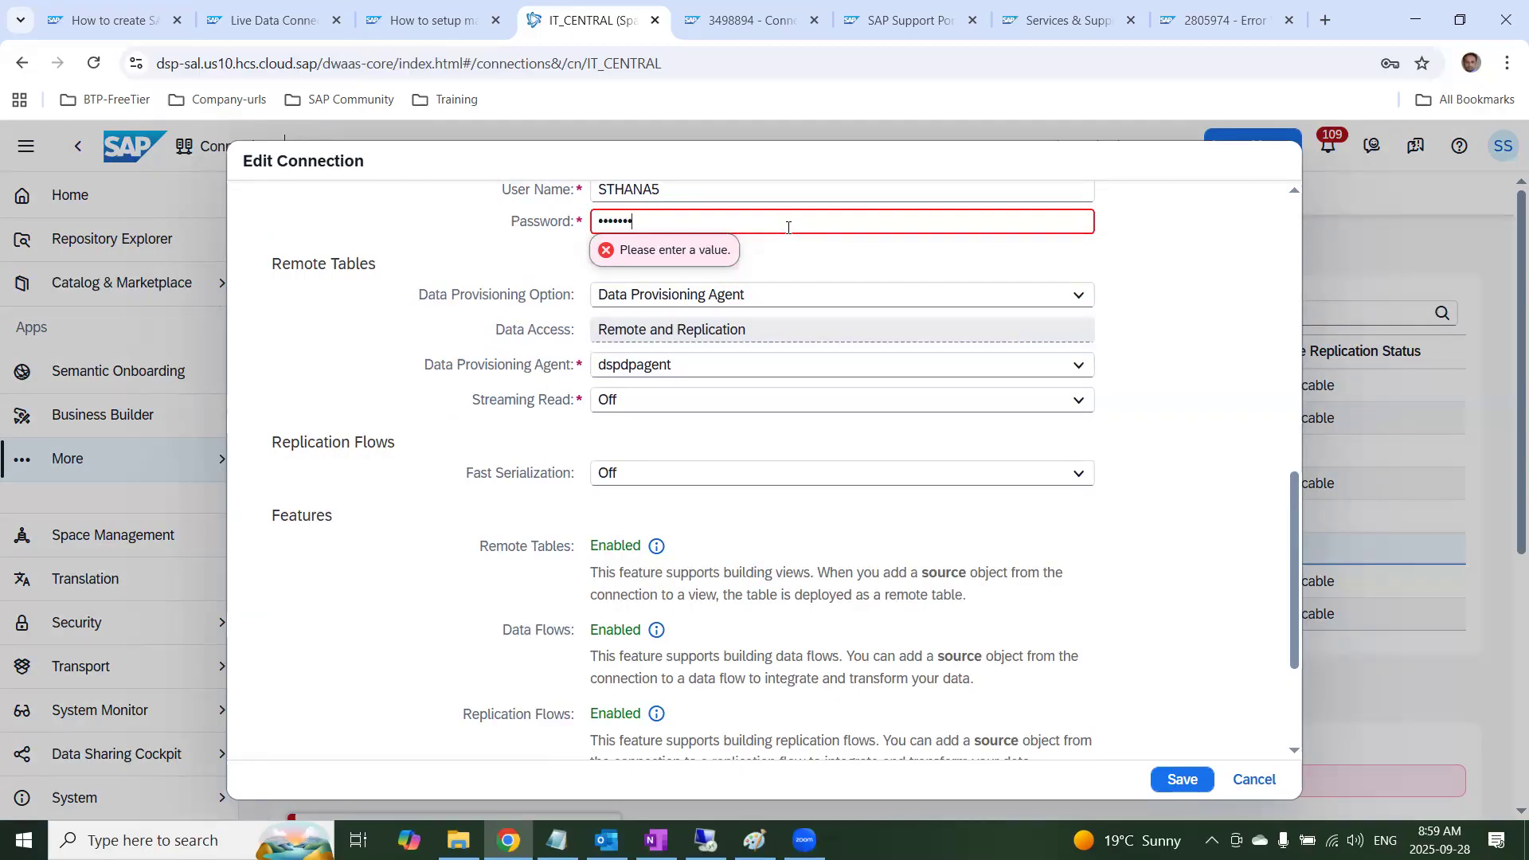
click(1180, 418)
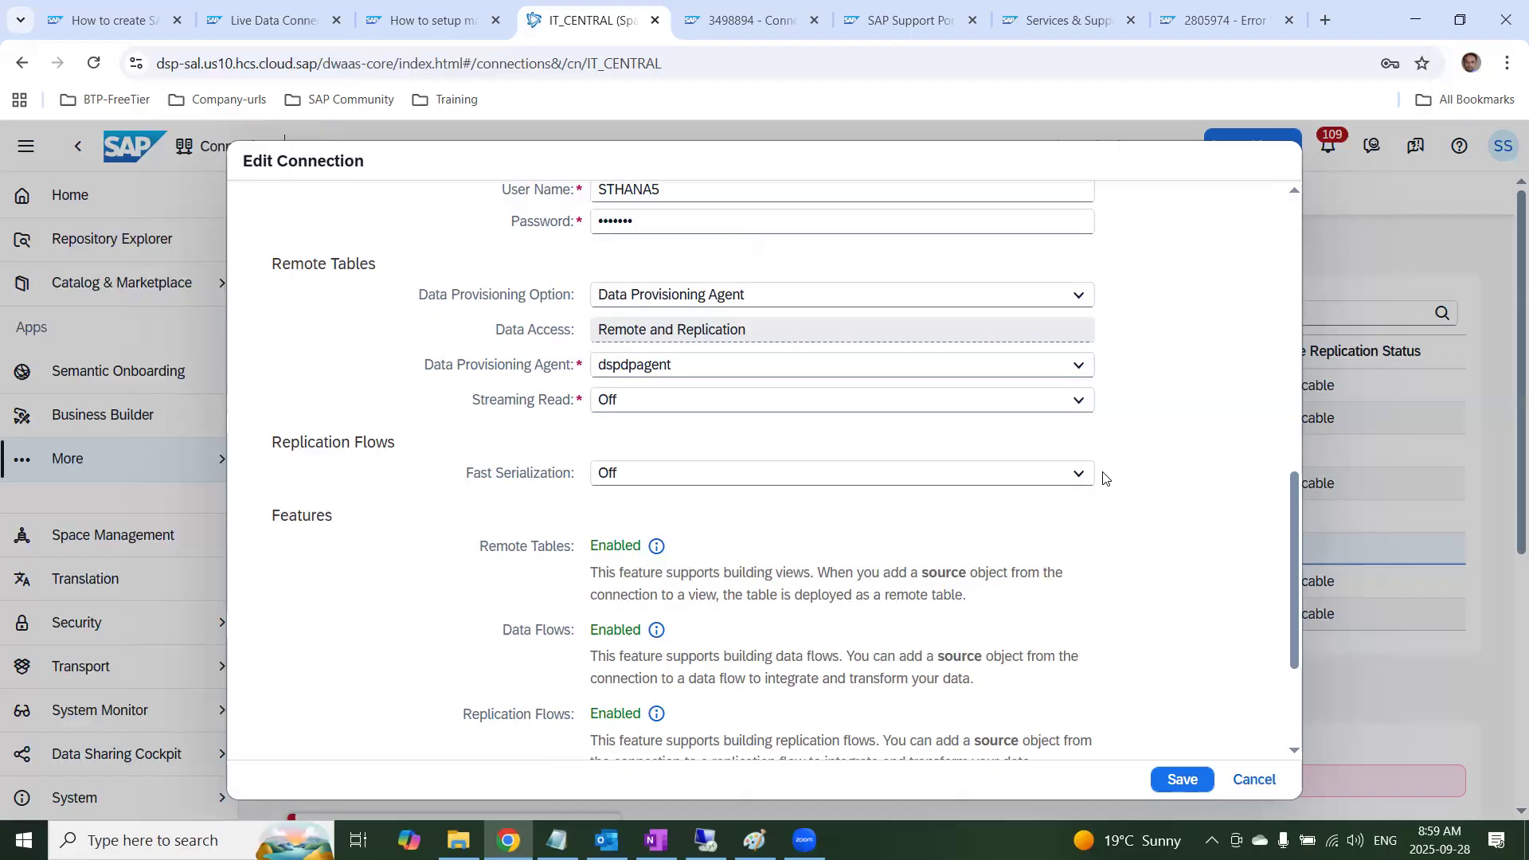
Try OAuth 2.0 as the Authentication Type to look at its token endpoint and client credential fields, and start leaving the connection edit
scroll(1016, 449, up, 3)
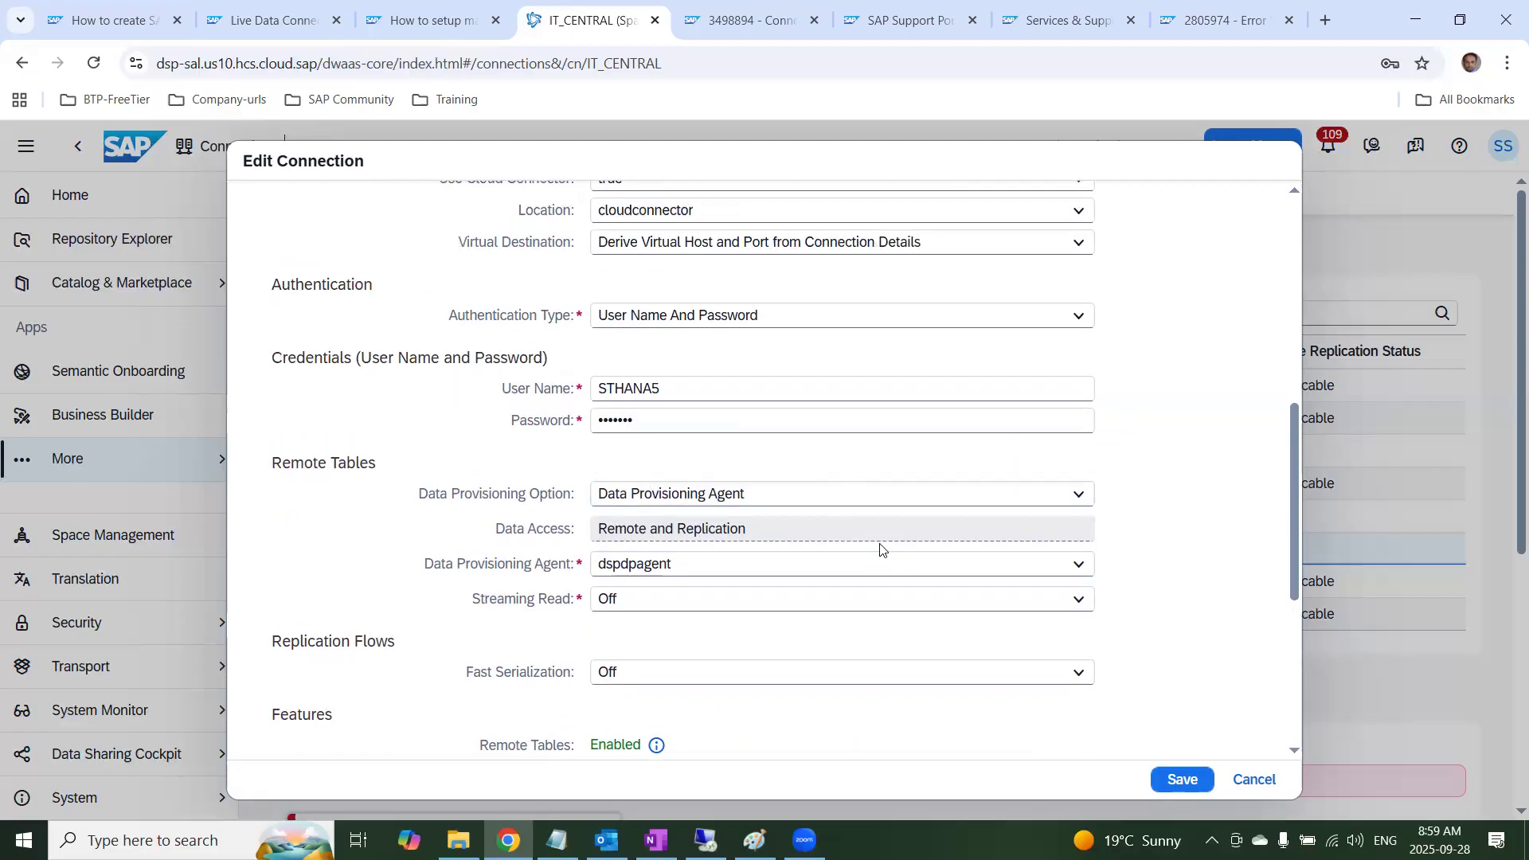
scroll(968, 494, up, 4)
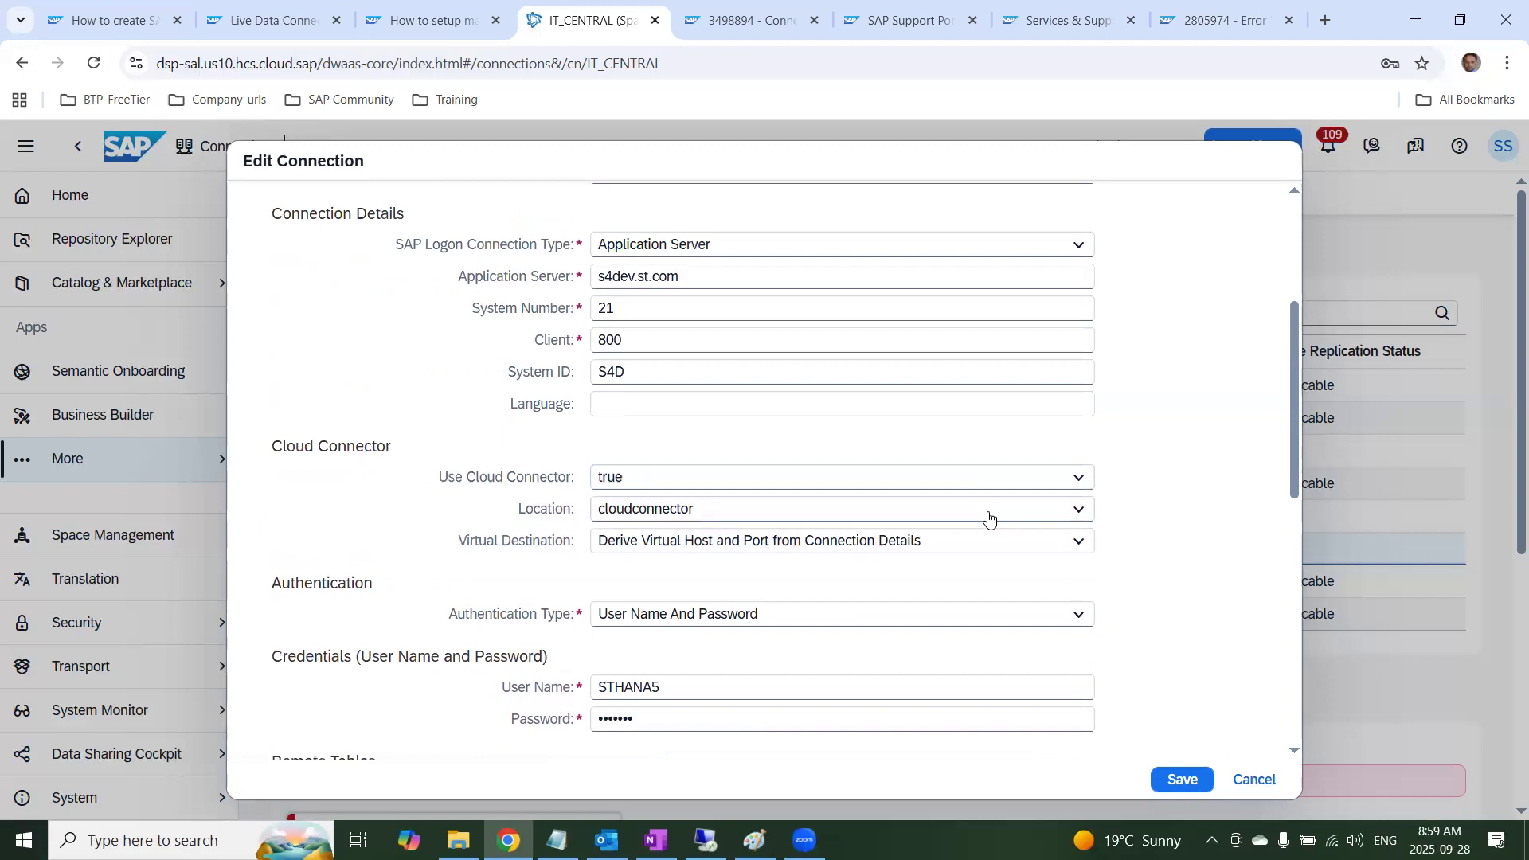
scroll(988, 517, down, 6)
scroll(1001, 541, down, 3)
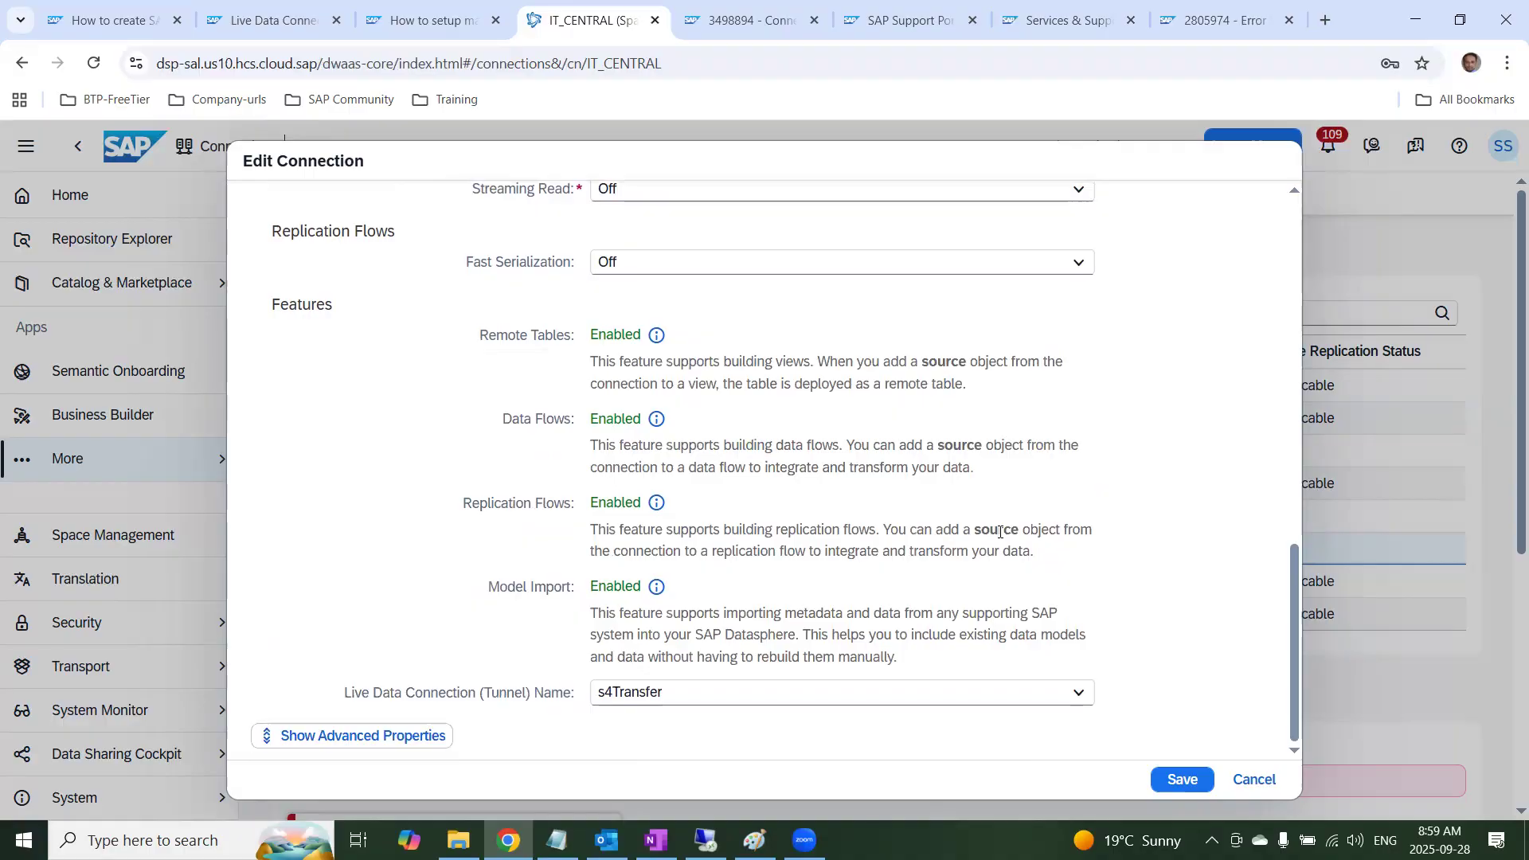
scroll(1002, 532, up, 4)
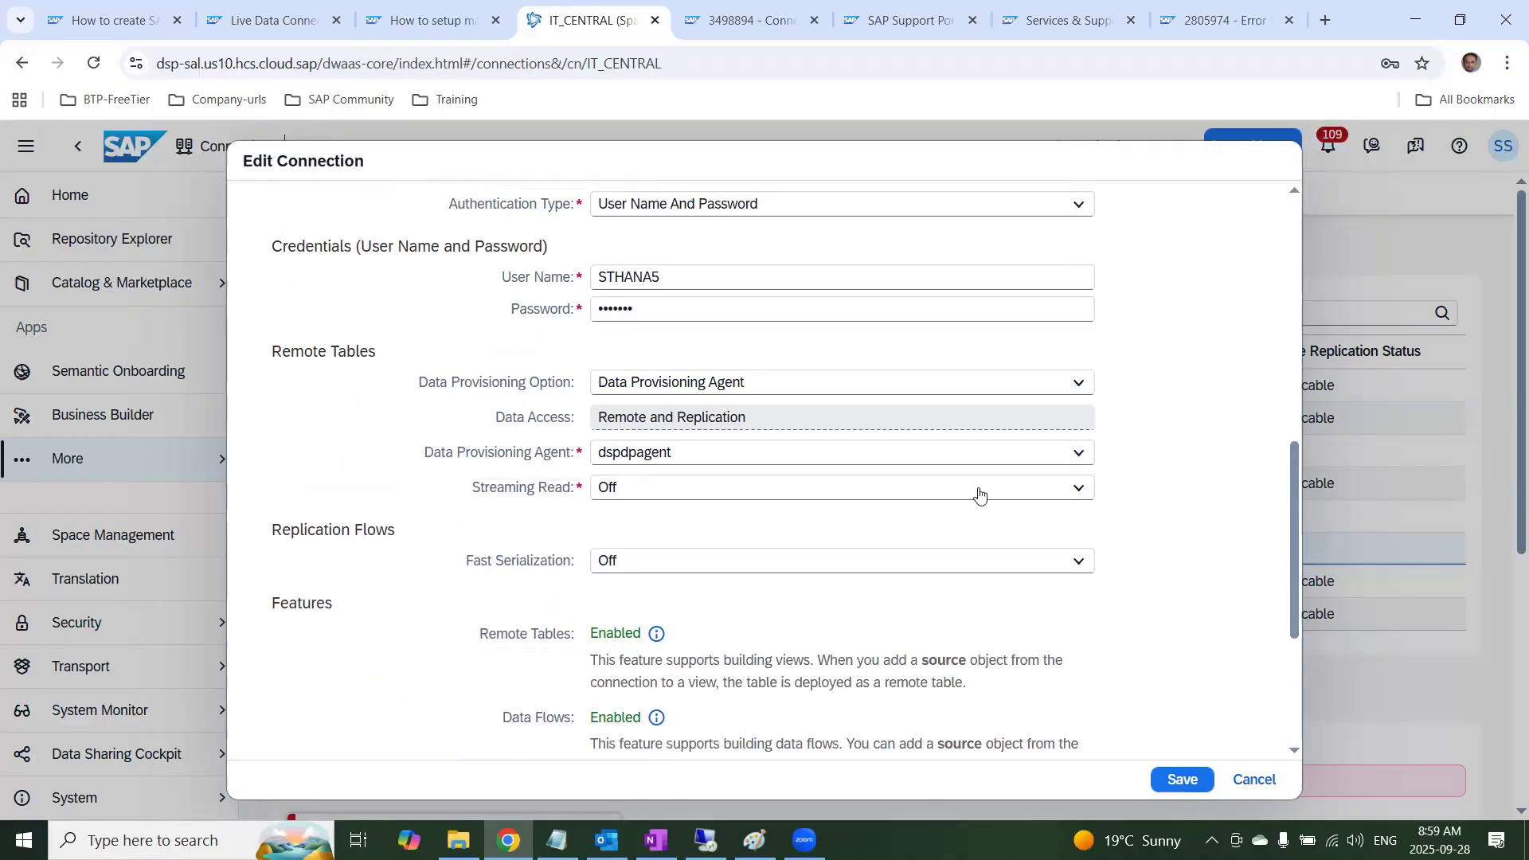
click(1077, 206)
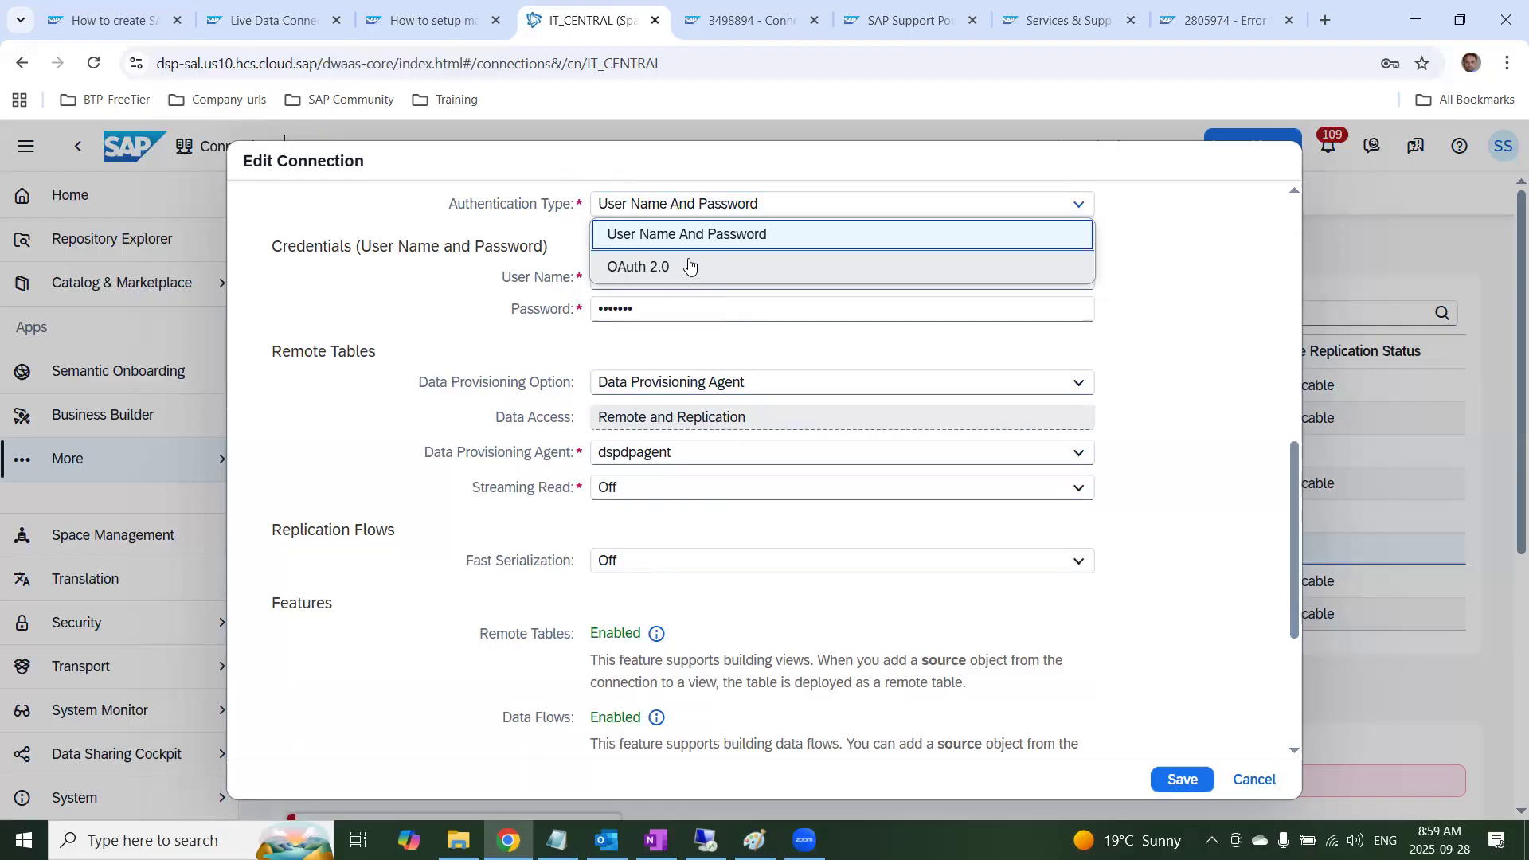
scroll(992, 344, up, 3)
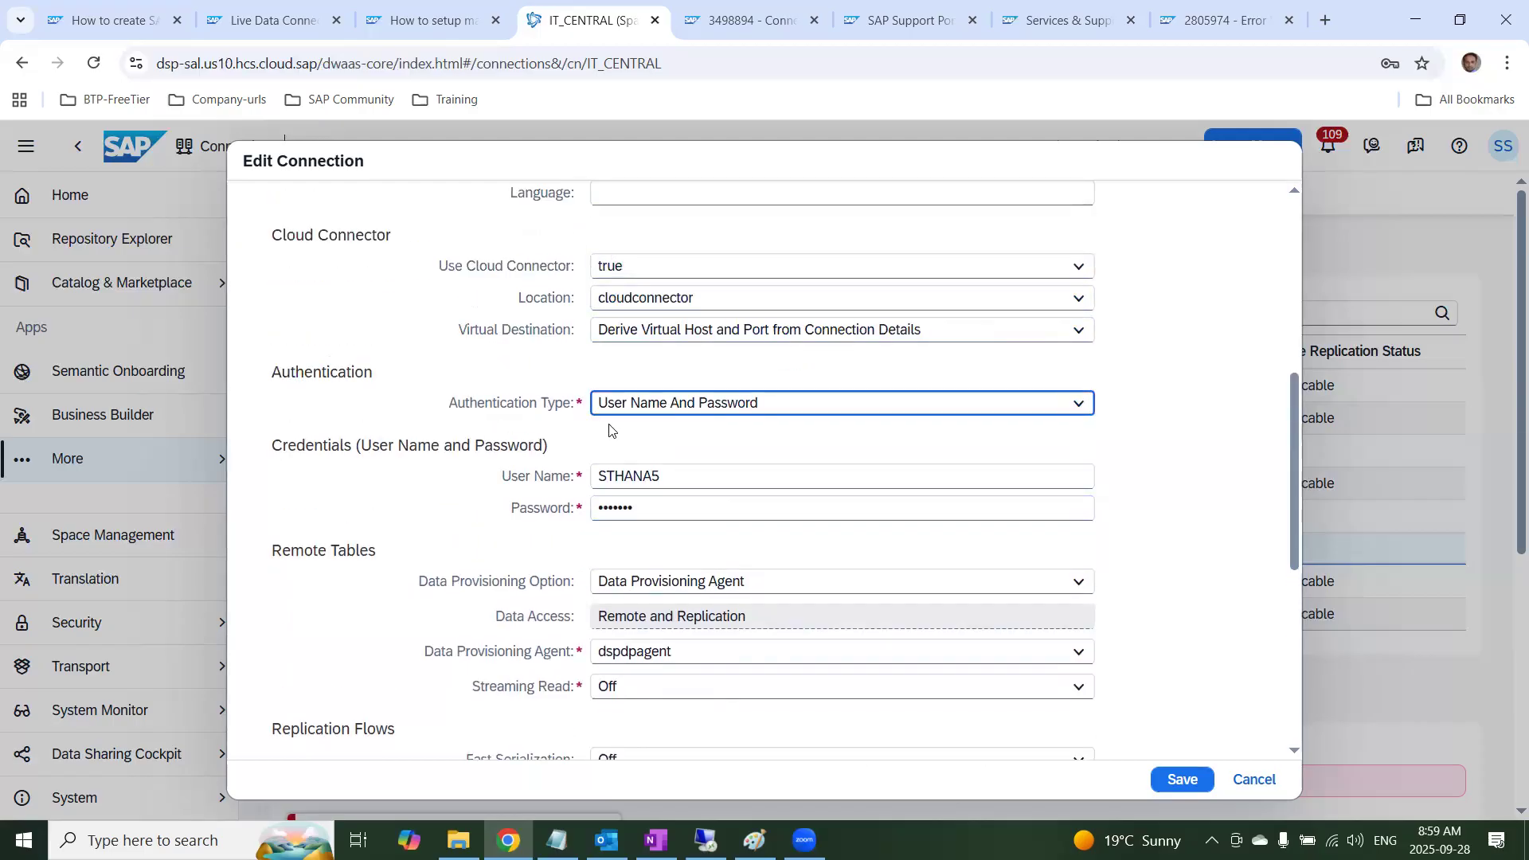
click(1038, 403)
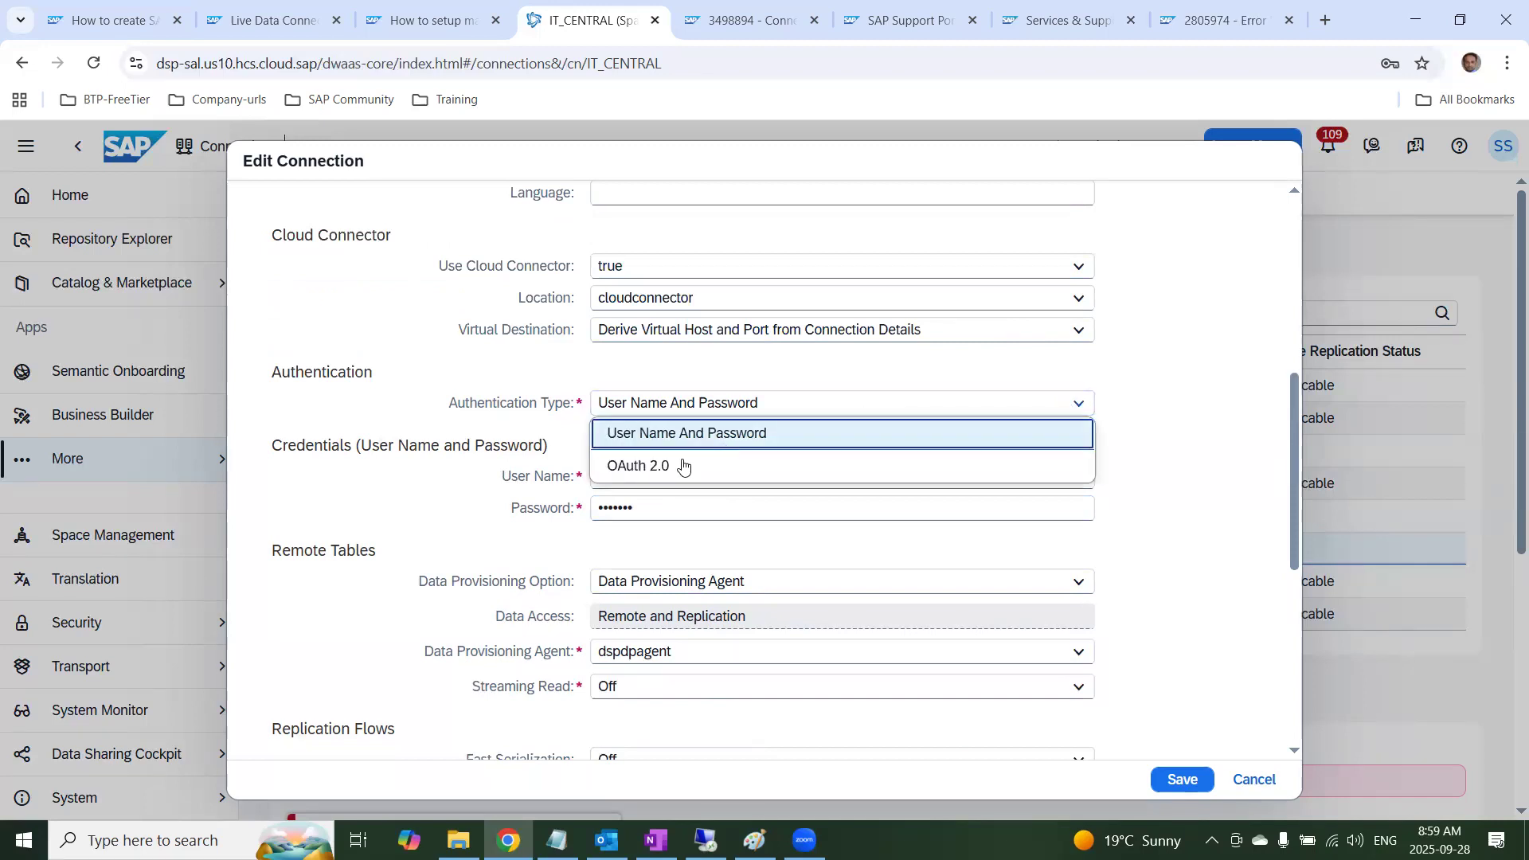
click(683, 464)
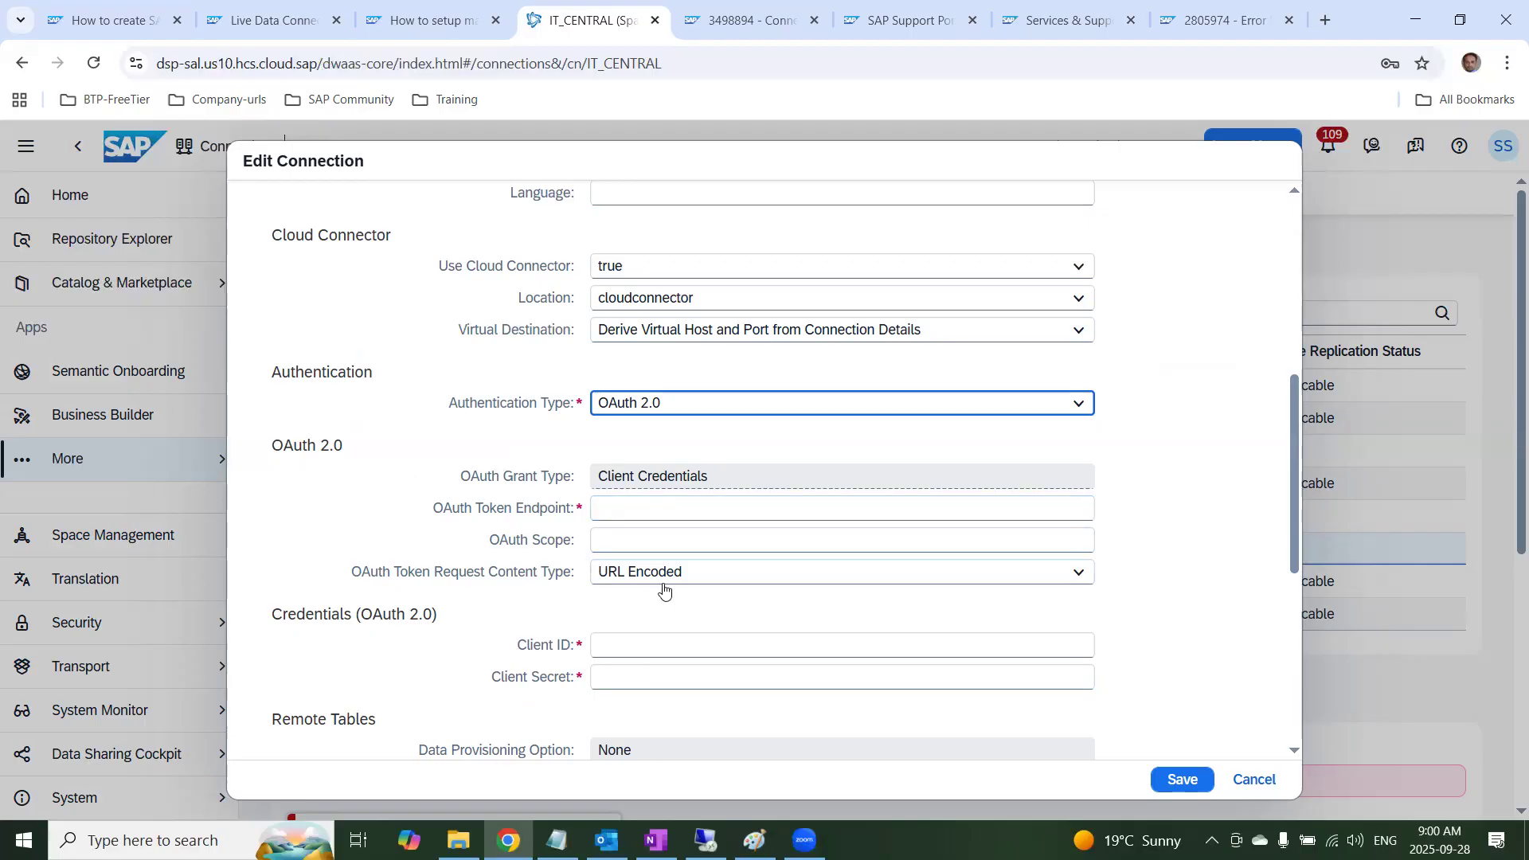
click(640, 655)
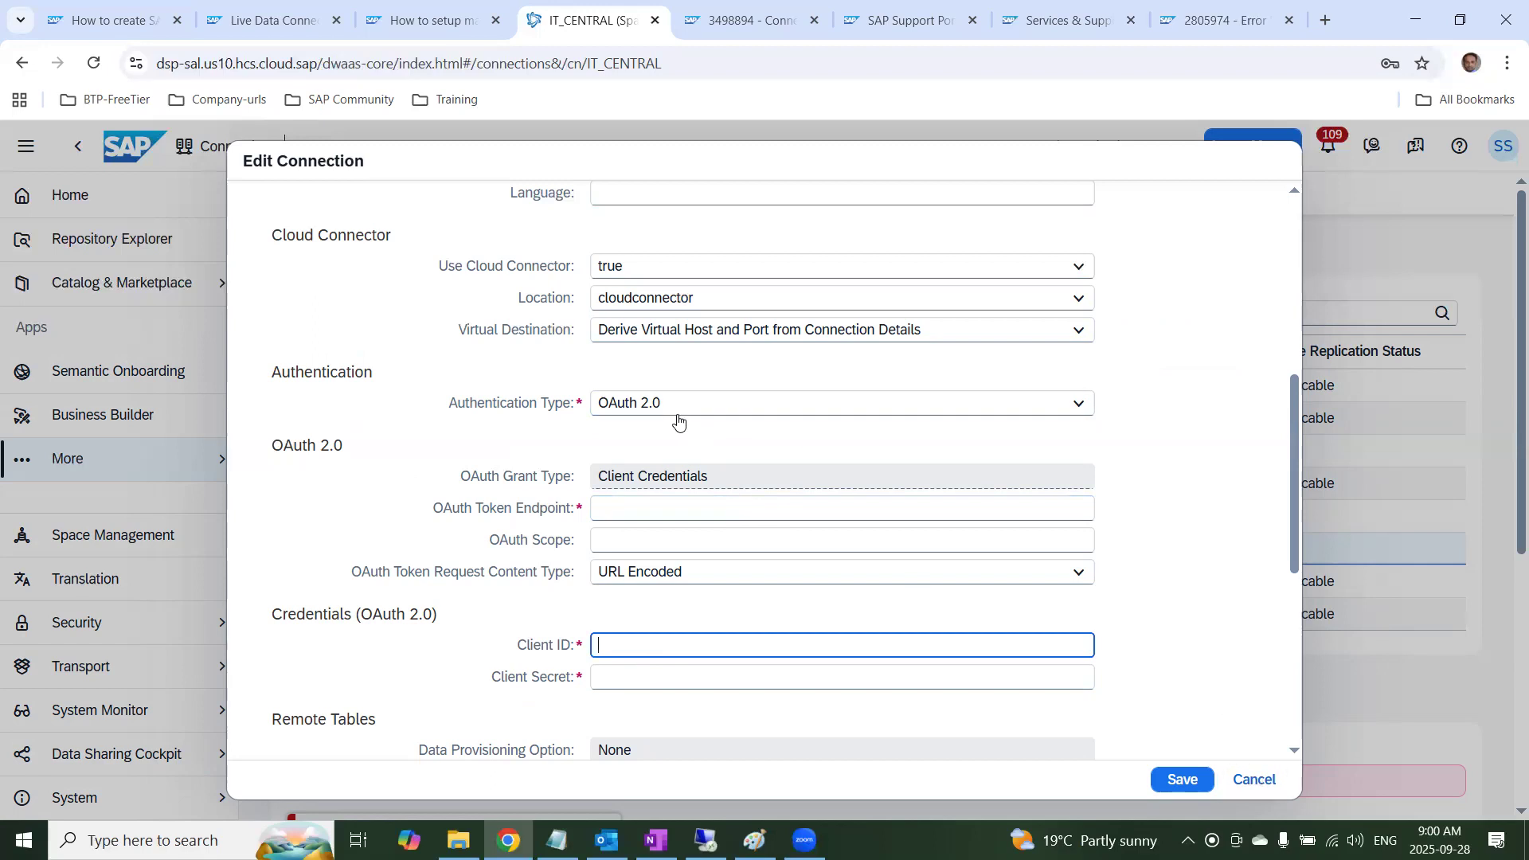
click(1255, 780)
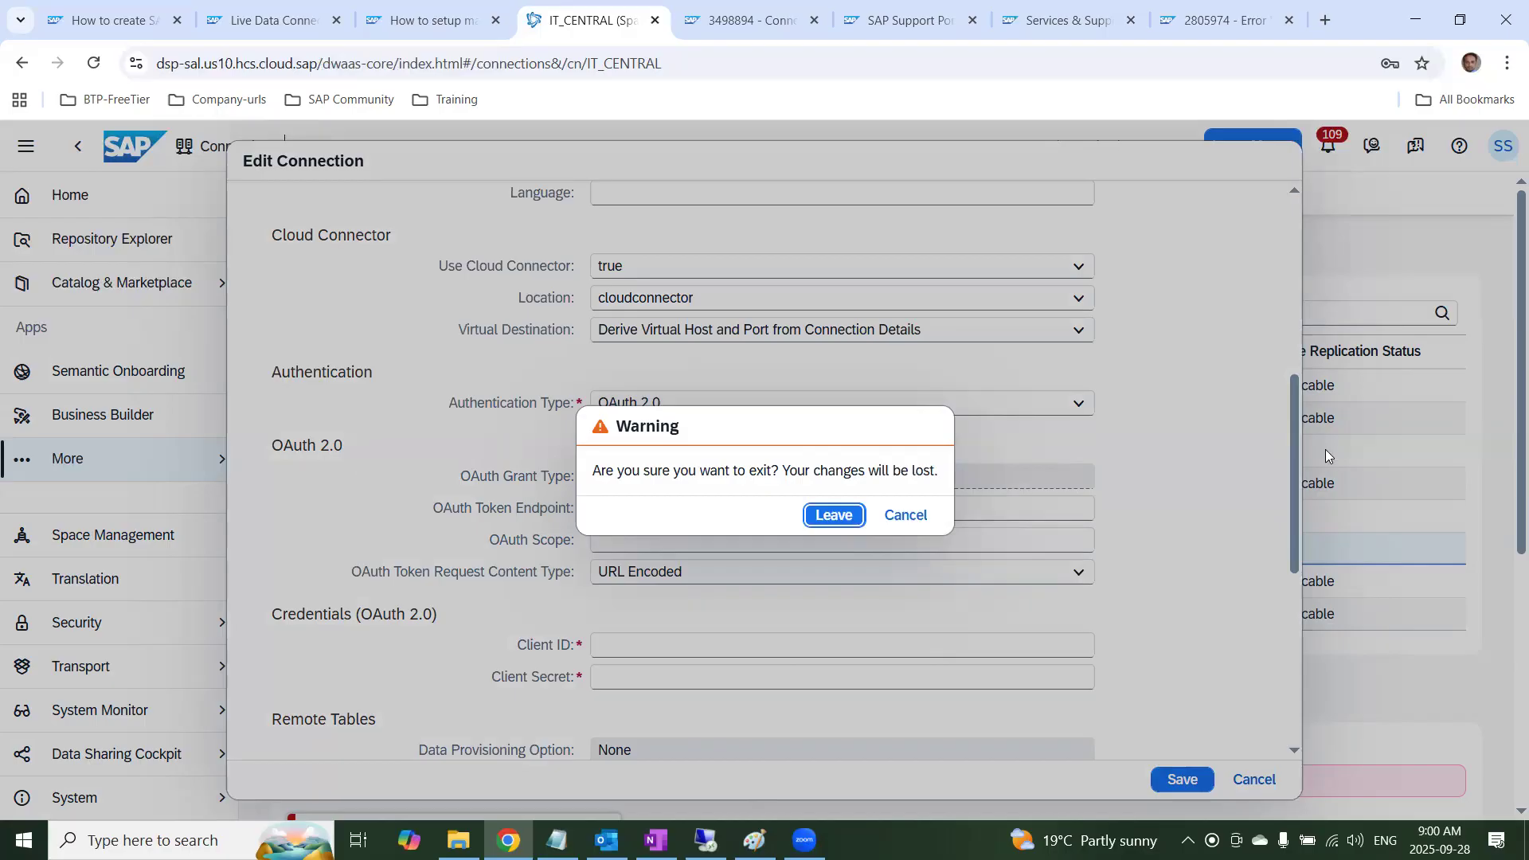
Switch to the OneNote notebook and look through the System setup and Important info pages
key(alt+Tab)
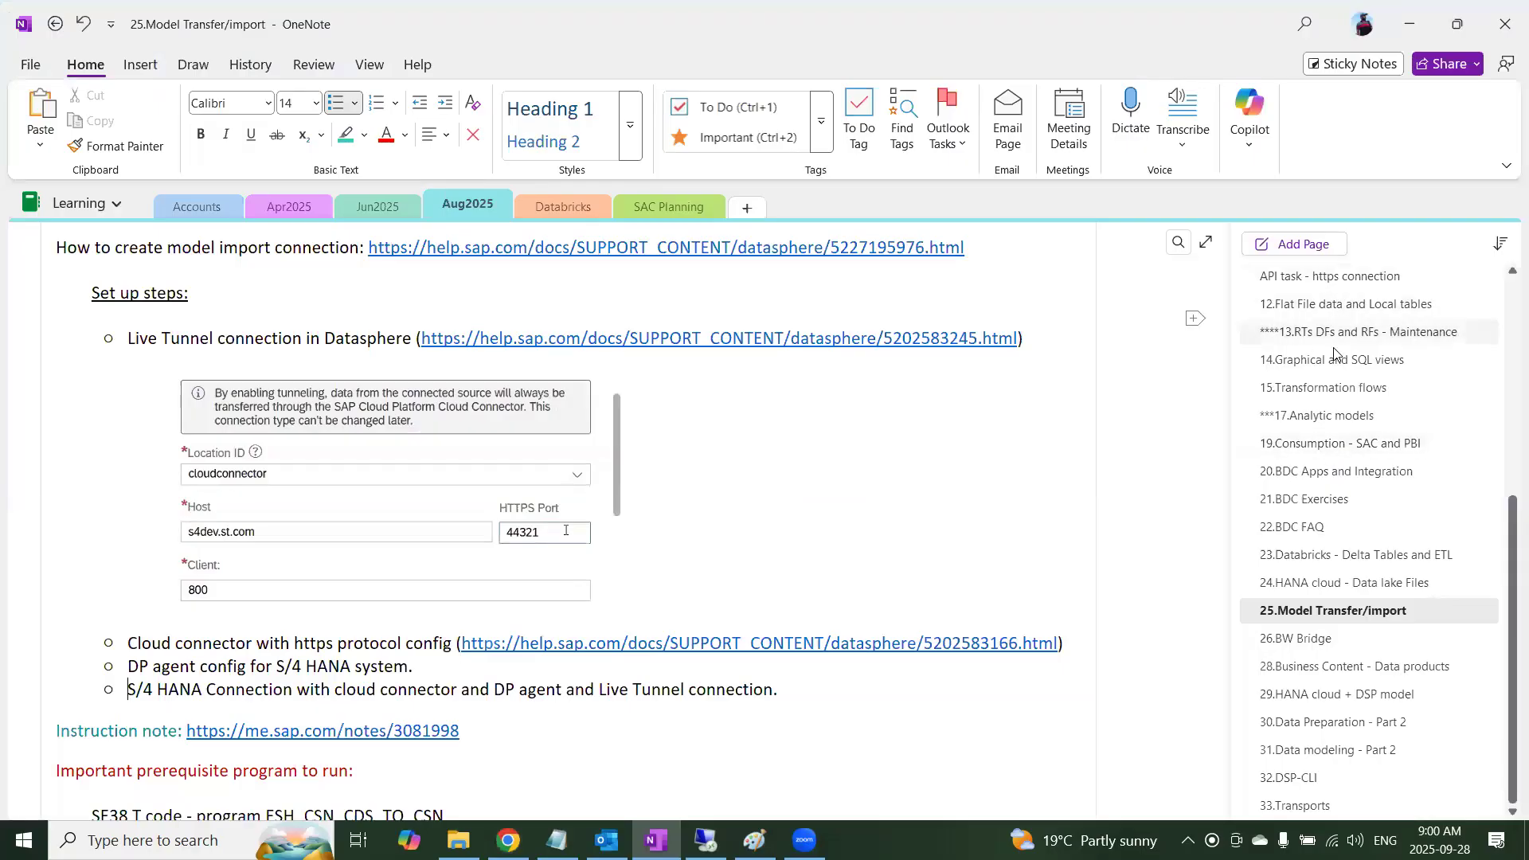
scroll(1331, 297, up, 5)
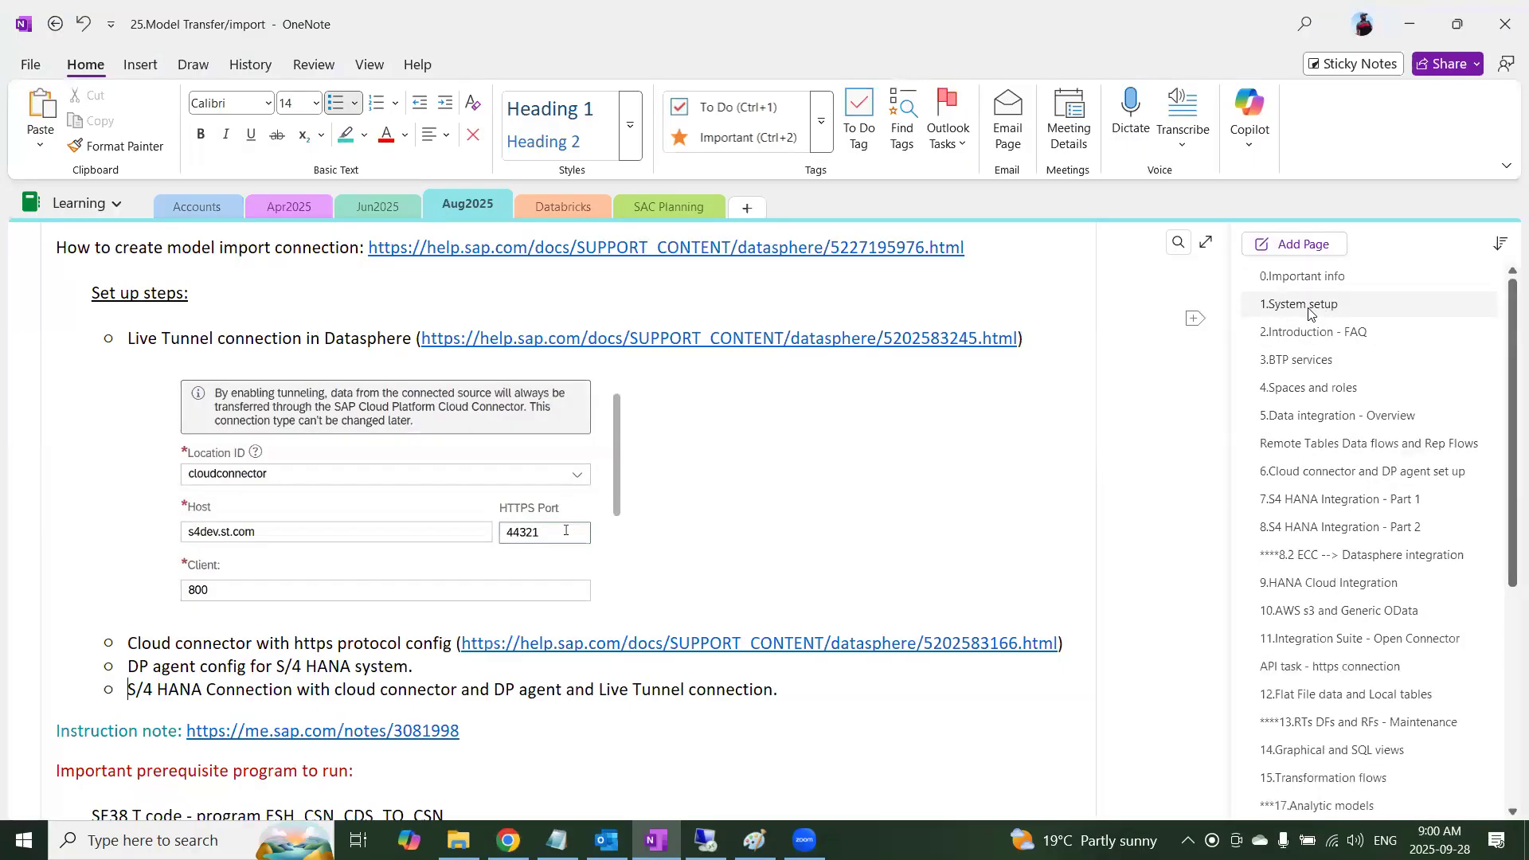
click(1315, 303)
scroll(739, 402, up, 10)
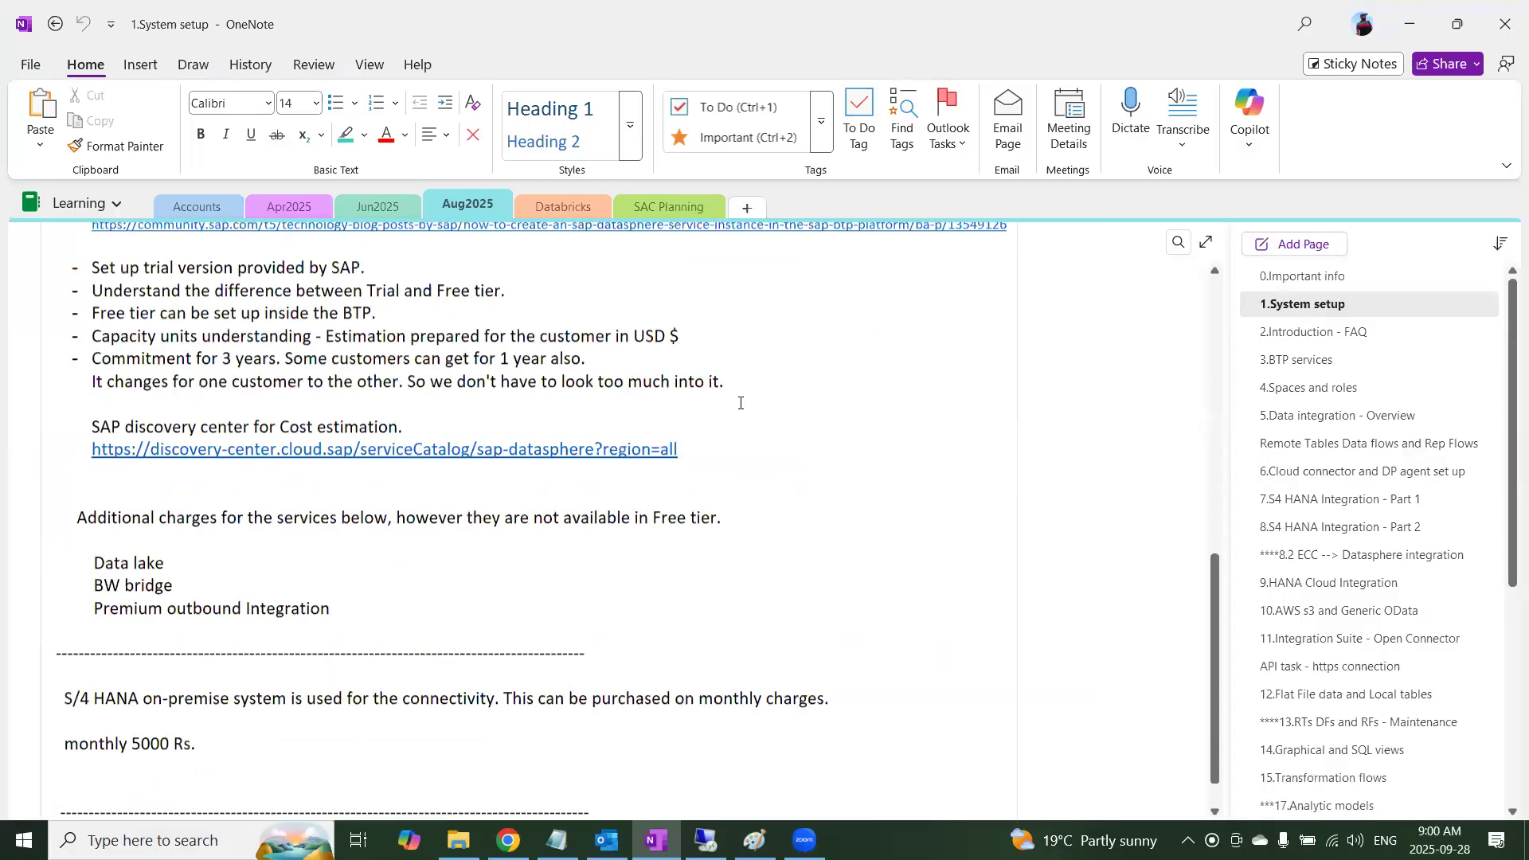
click(1297, 281)
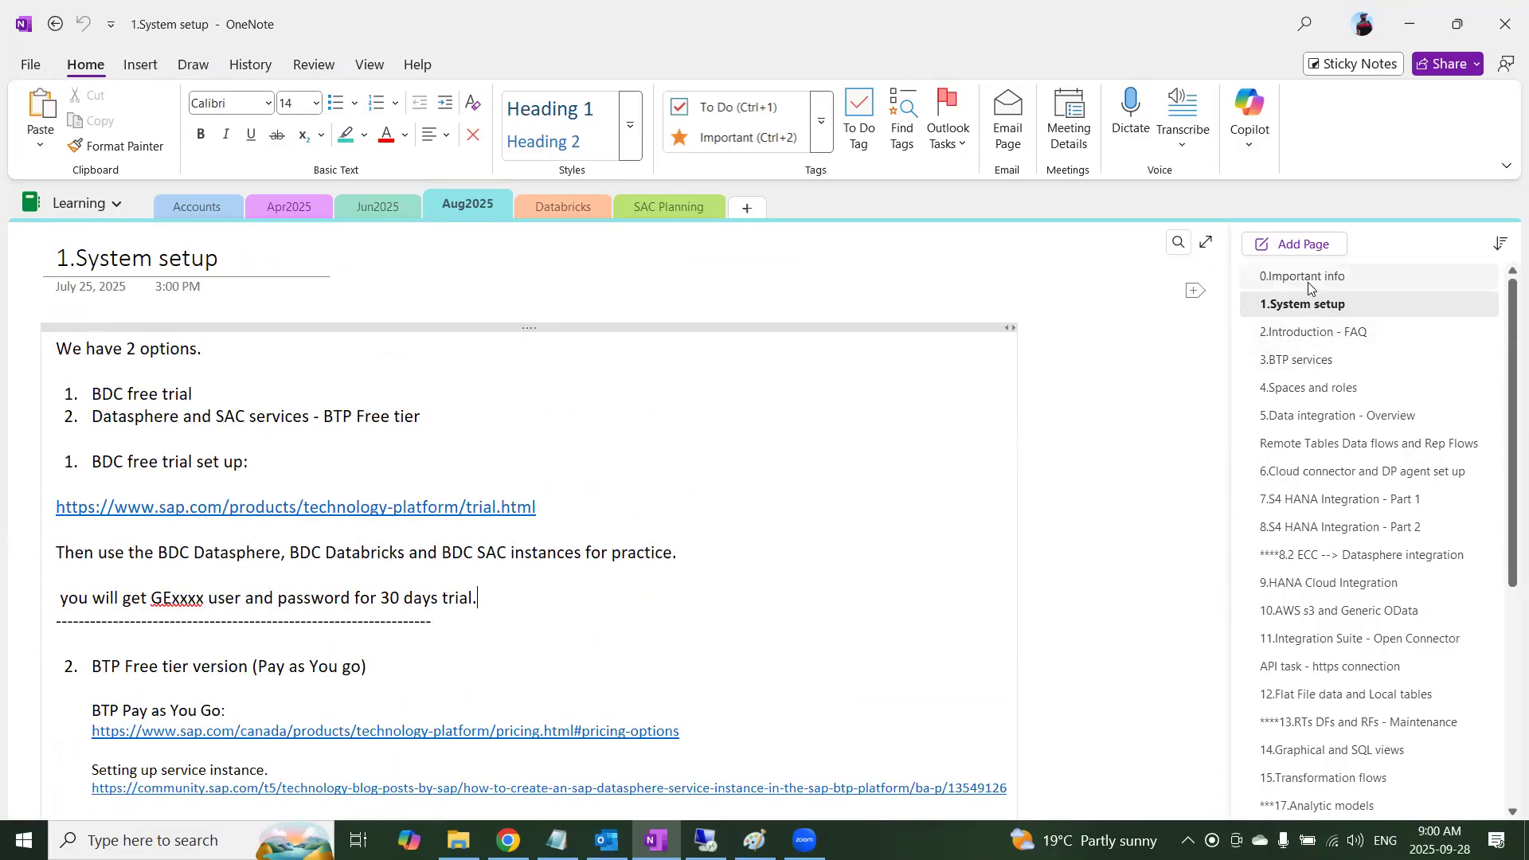
scroll(566, 504, down, 15)
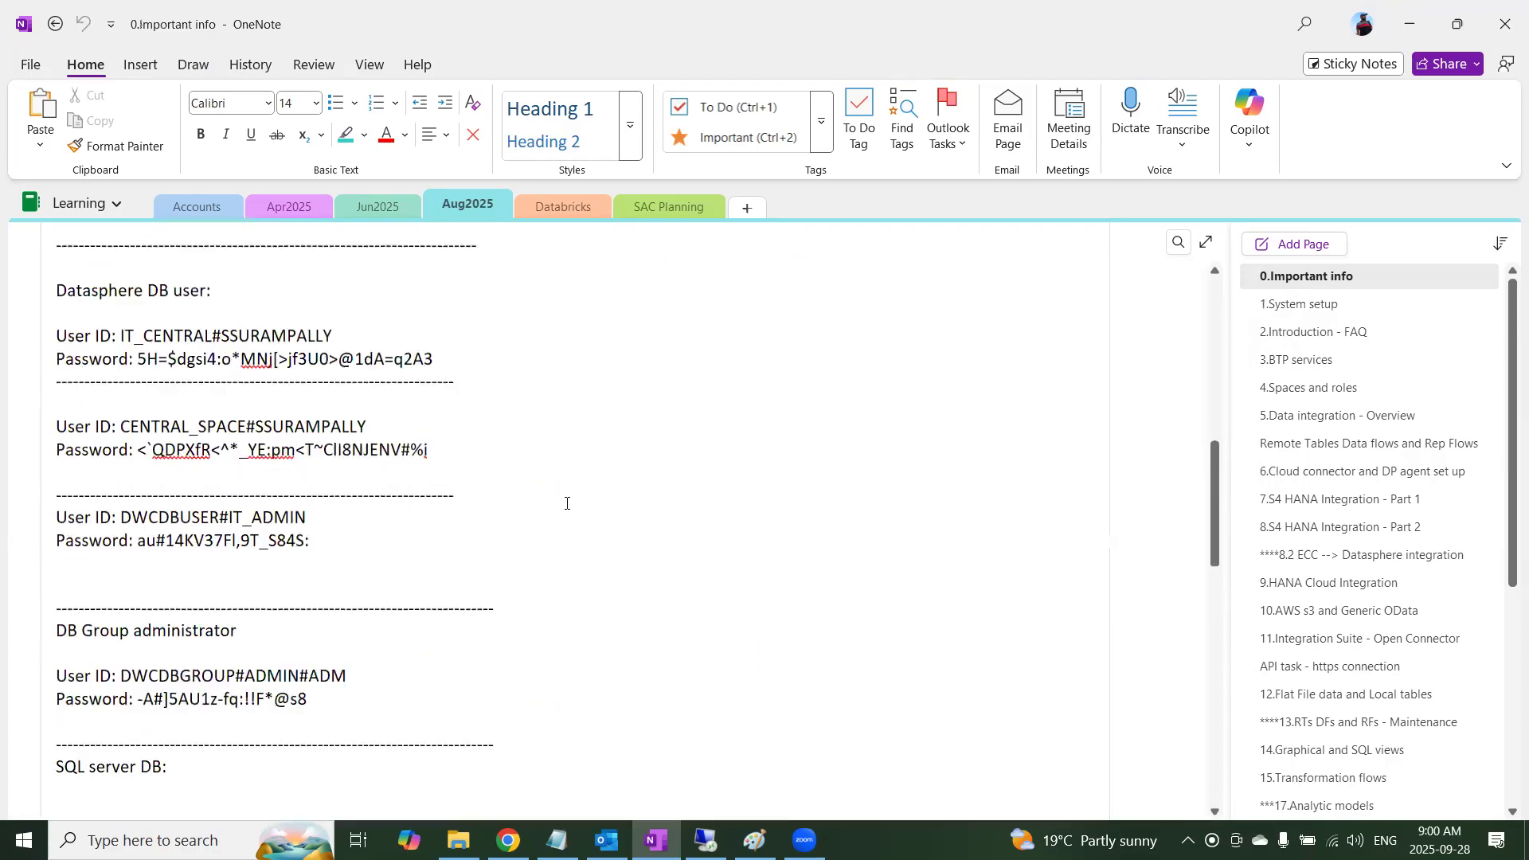
scroll(567, 504, down, 10)
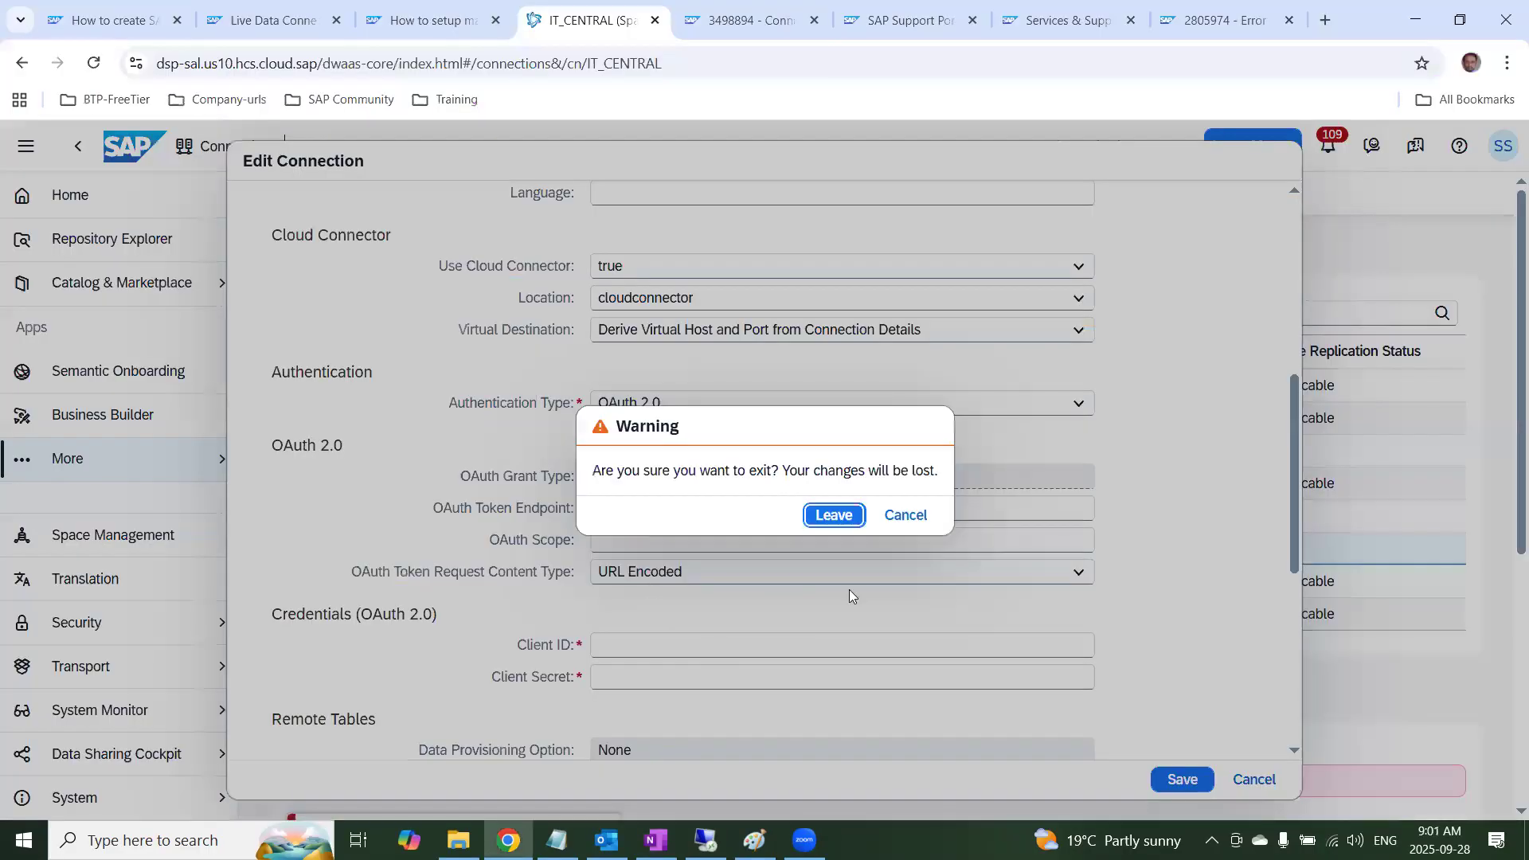
Return to SAP Datasphere, continue editing the connection, set the Authentication Type to User Name And Password and try to save
click(913, 515)
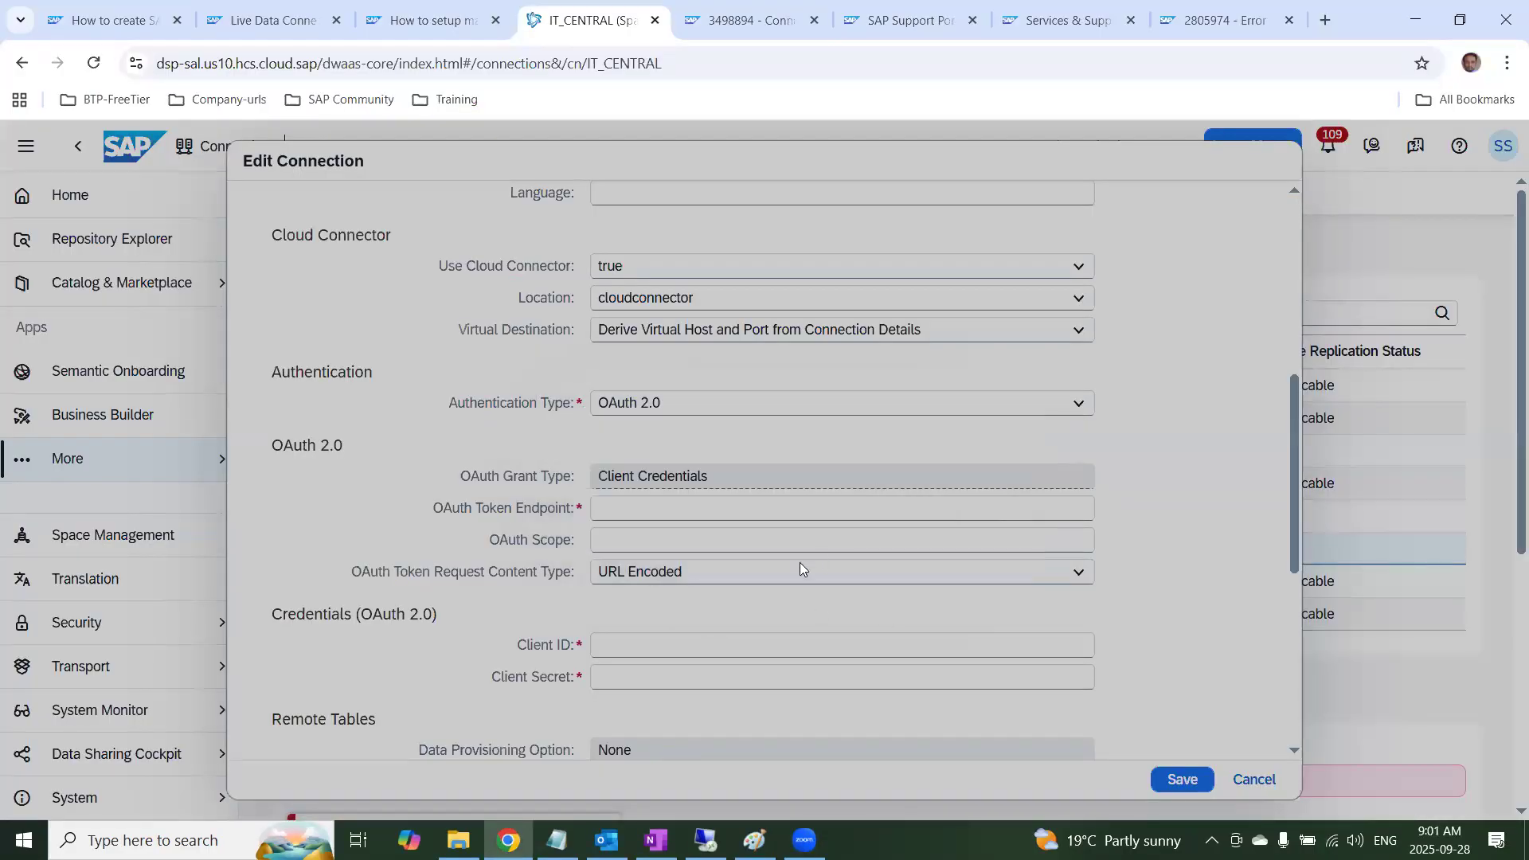
click(1081, 412)
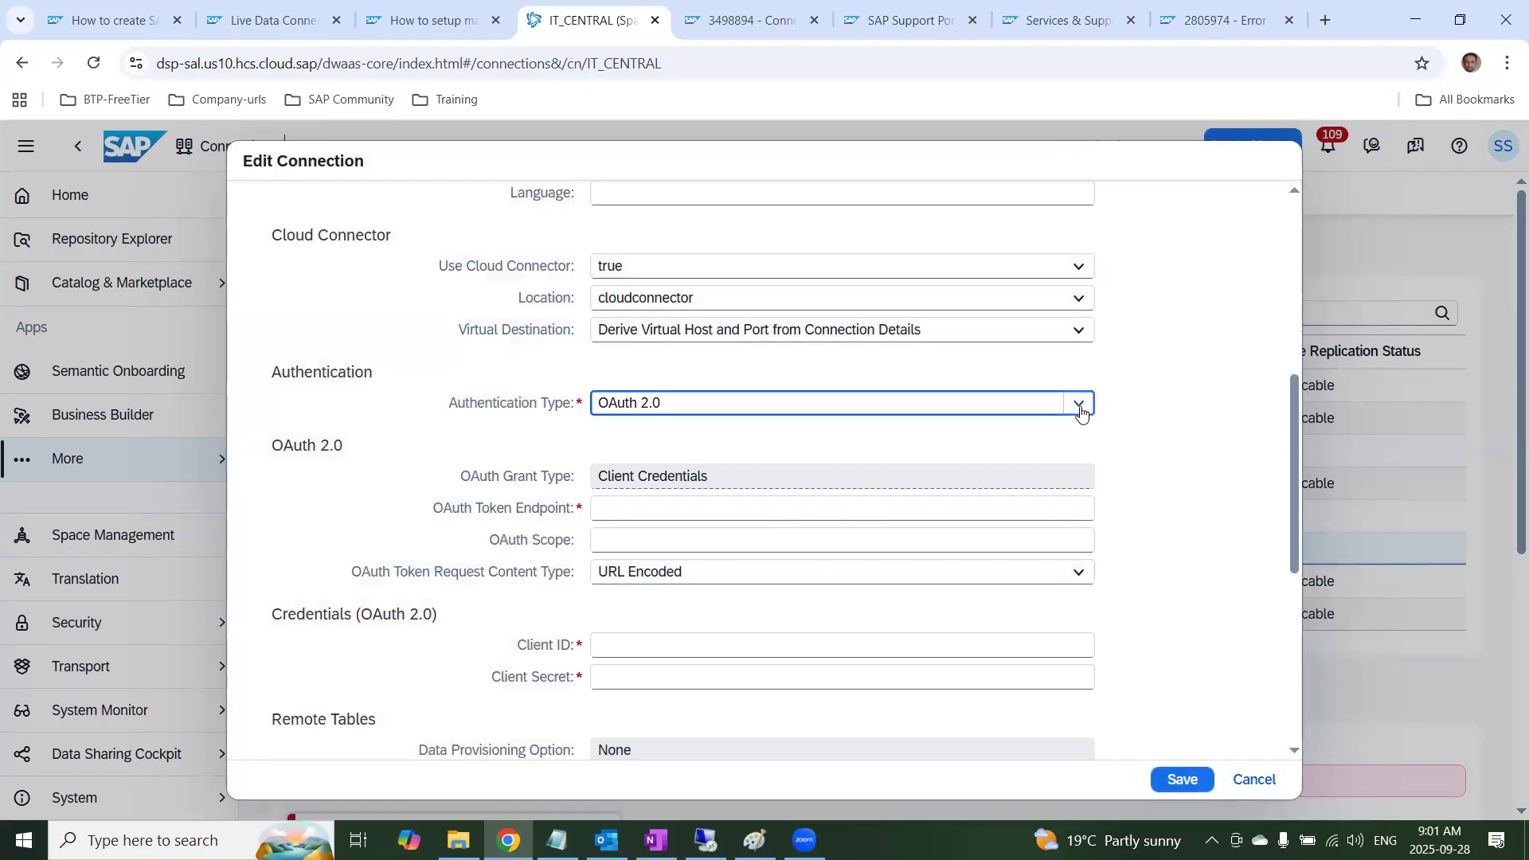
click(701, 434)
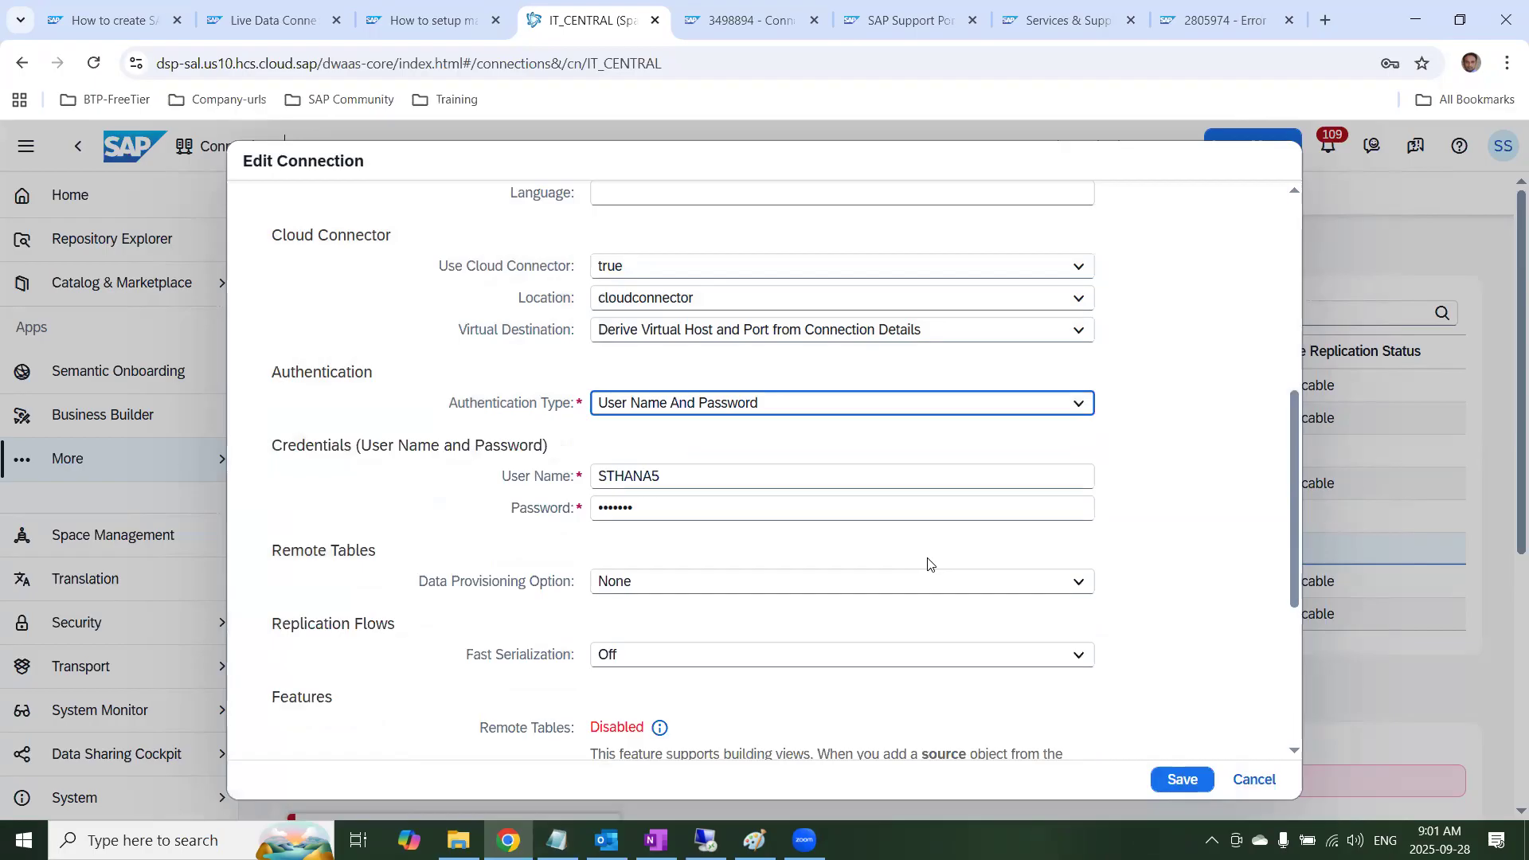
scroll(1176, 679, down, 3)
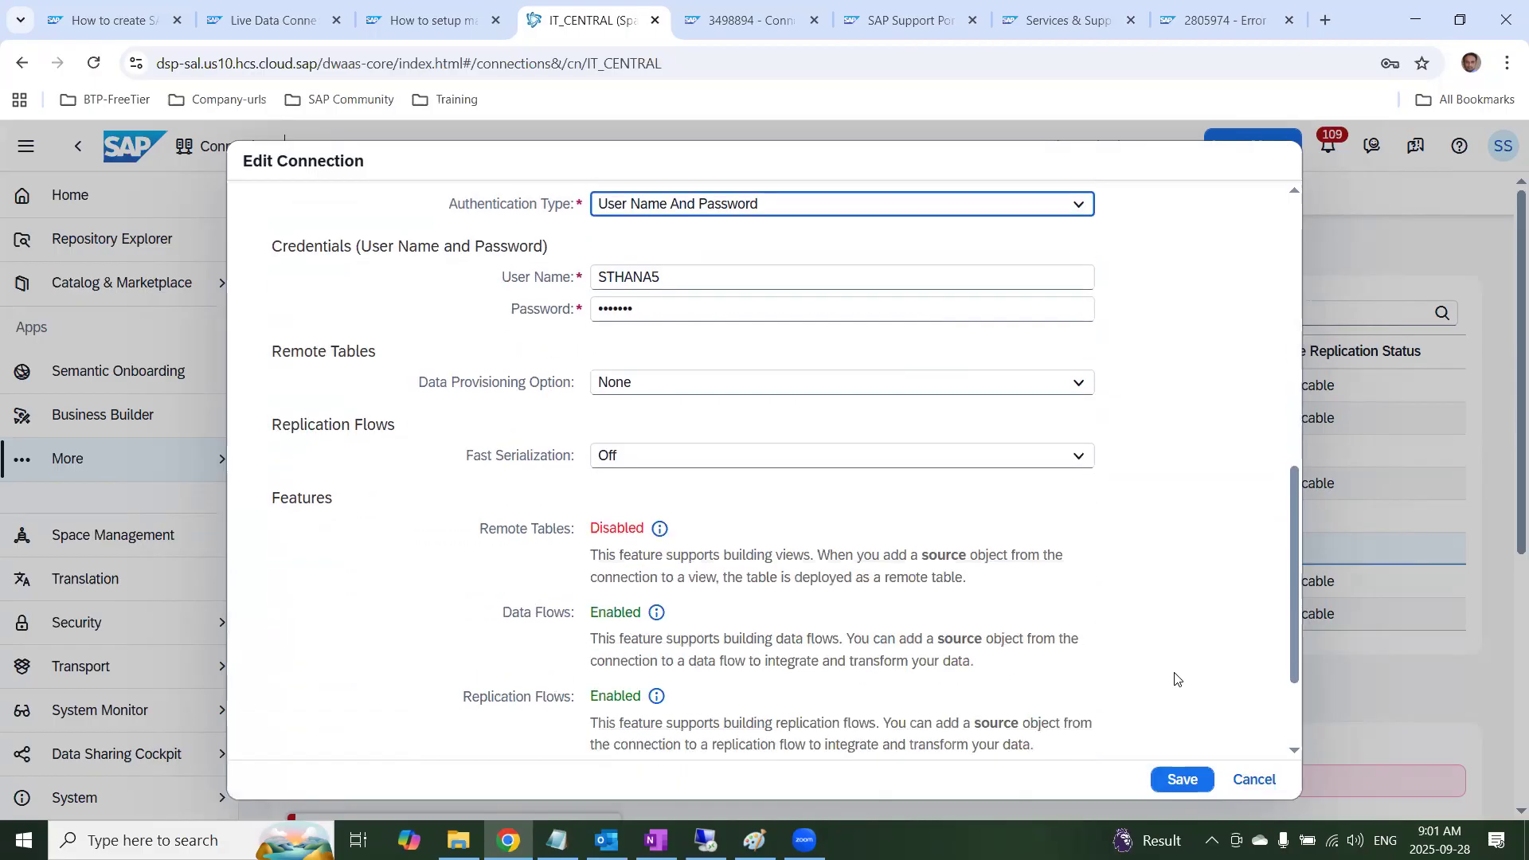
drag(1291, 646, 1292, 712)
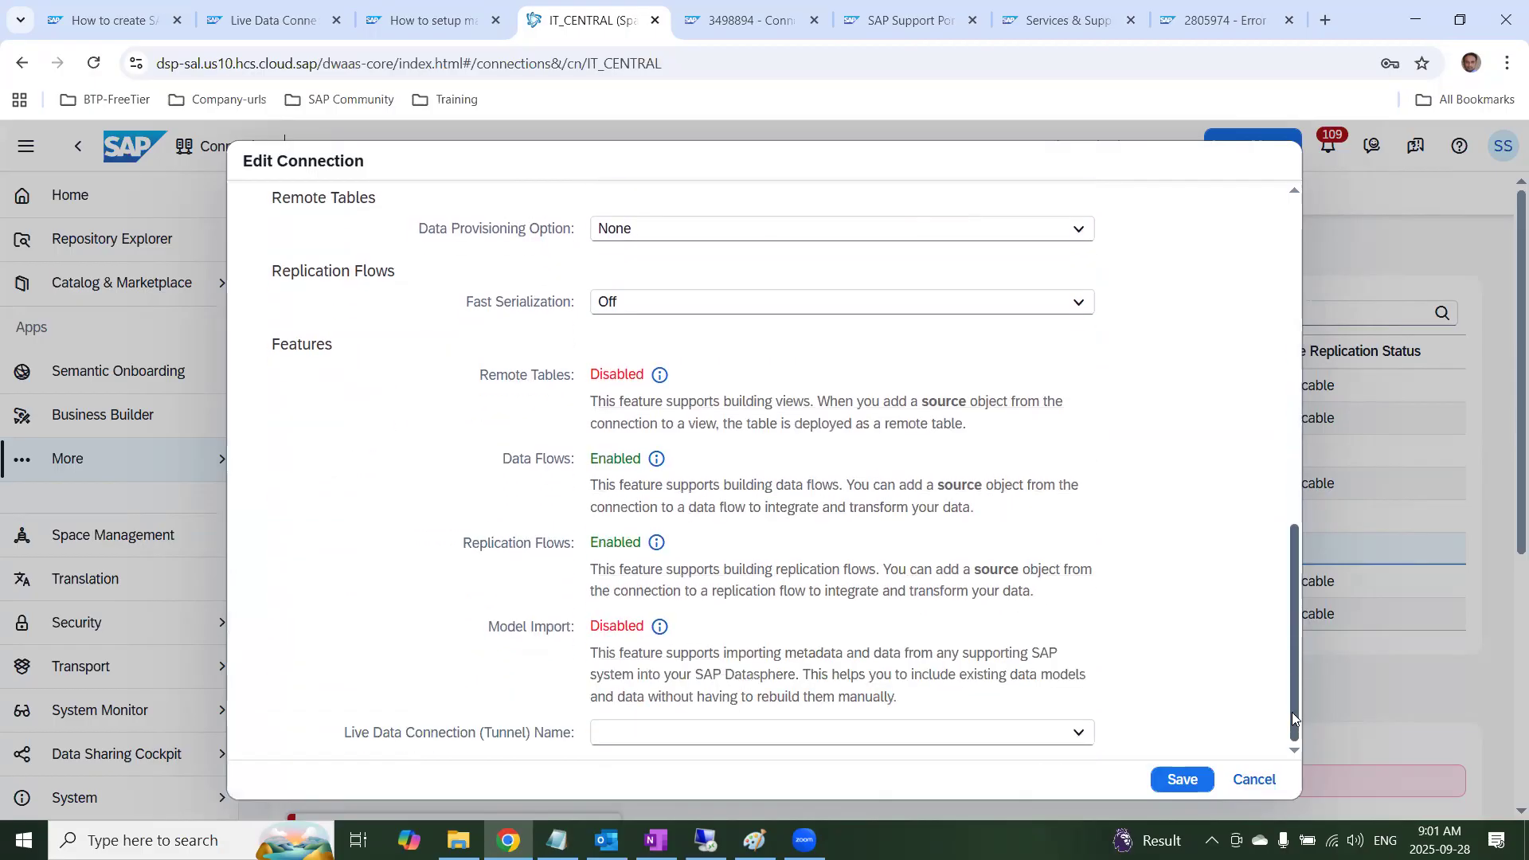
click(1184, 780)
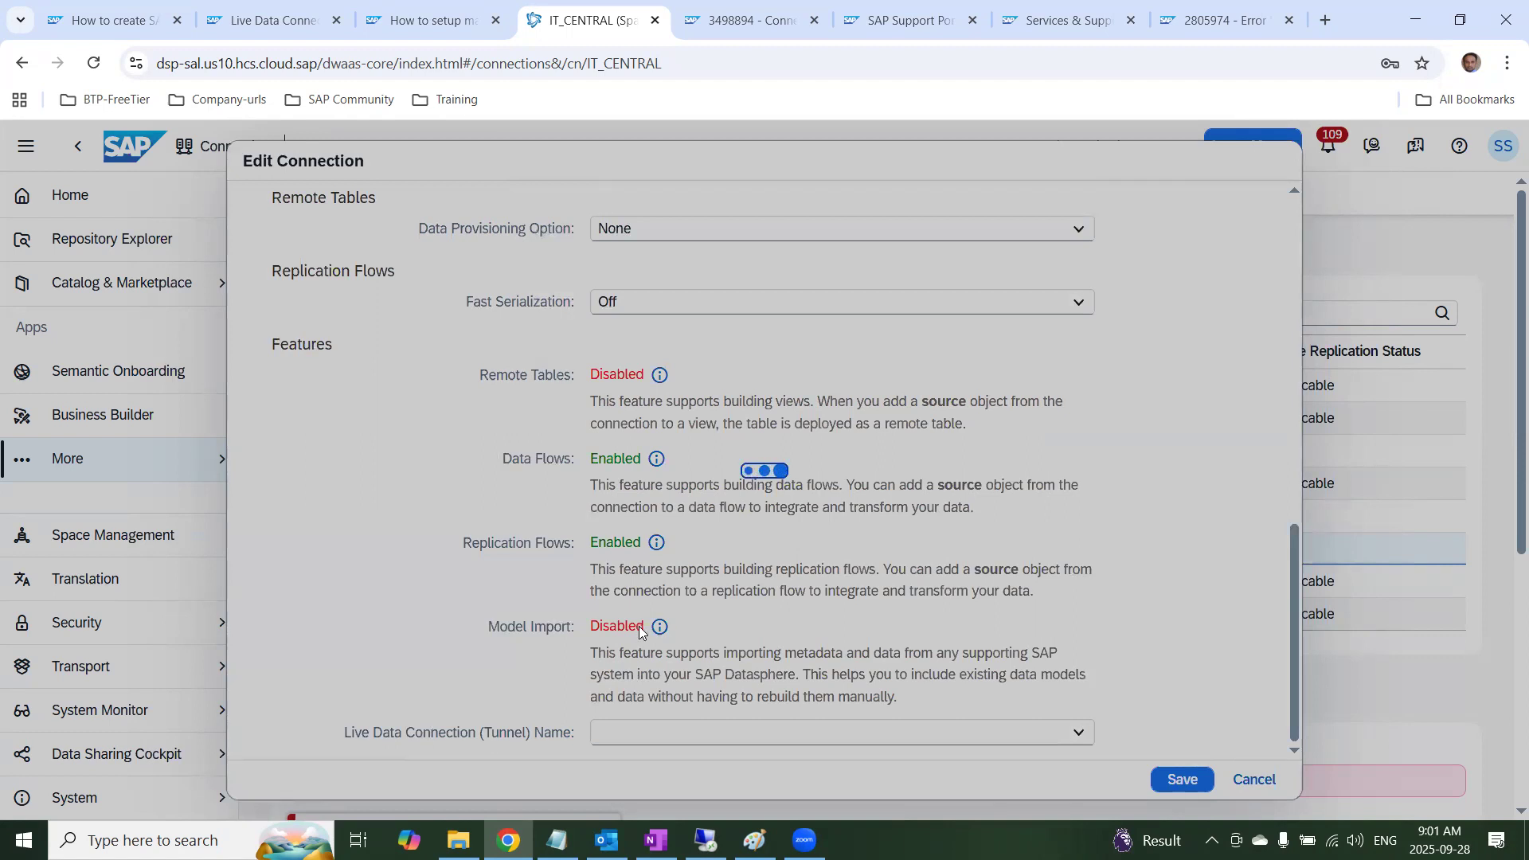
click(995, 531)
Review the connection settings, then set the Data Provisioning Option to Data Provisioning Agent and choose dspdpagent as the agent
scroll(780, 556, up, 6)
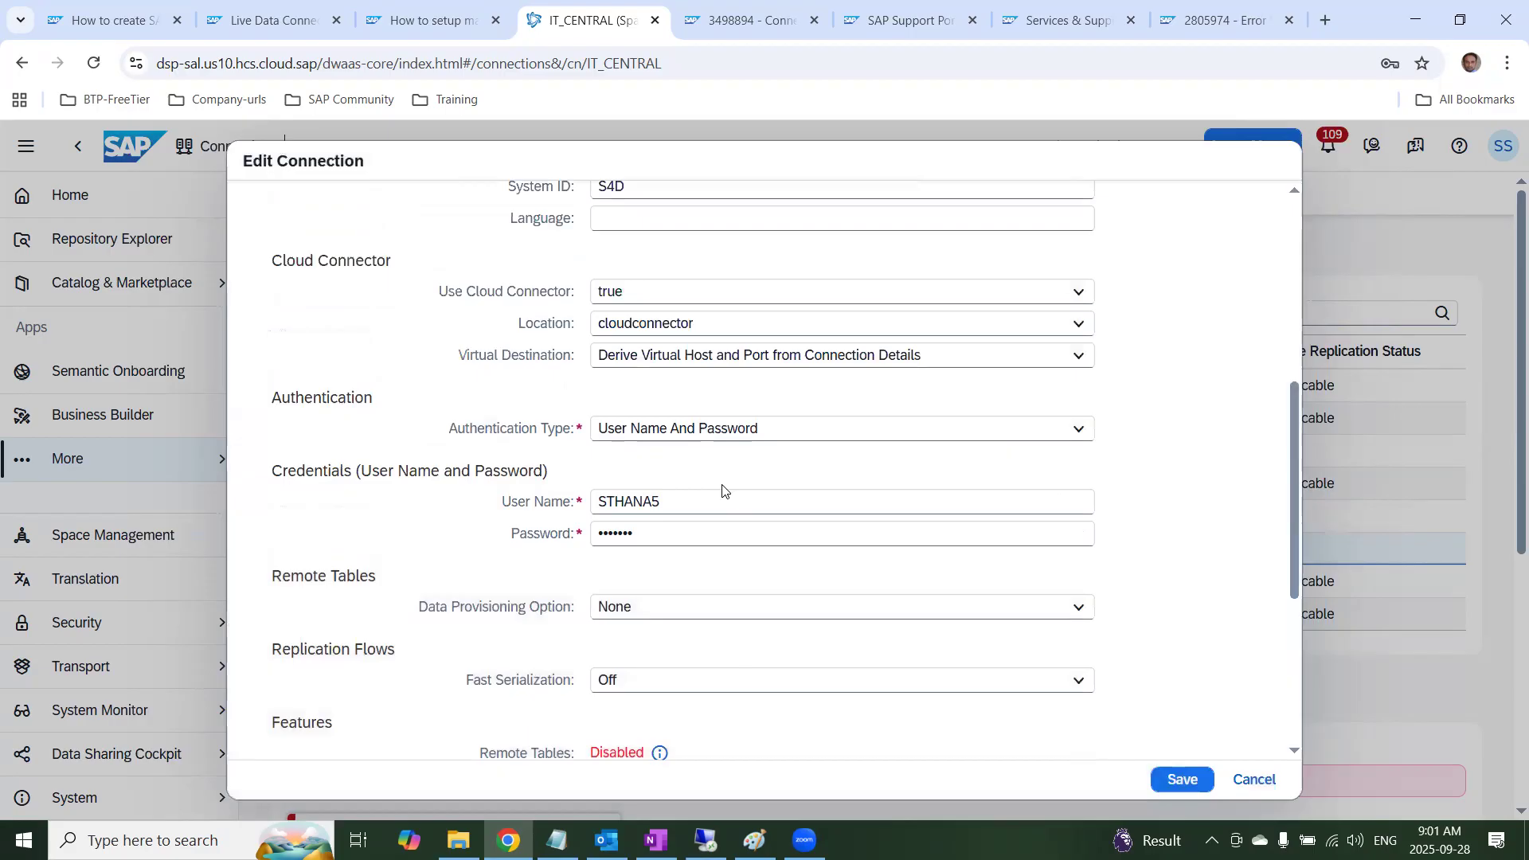
scroll(712, 505, up, 4)
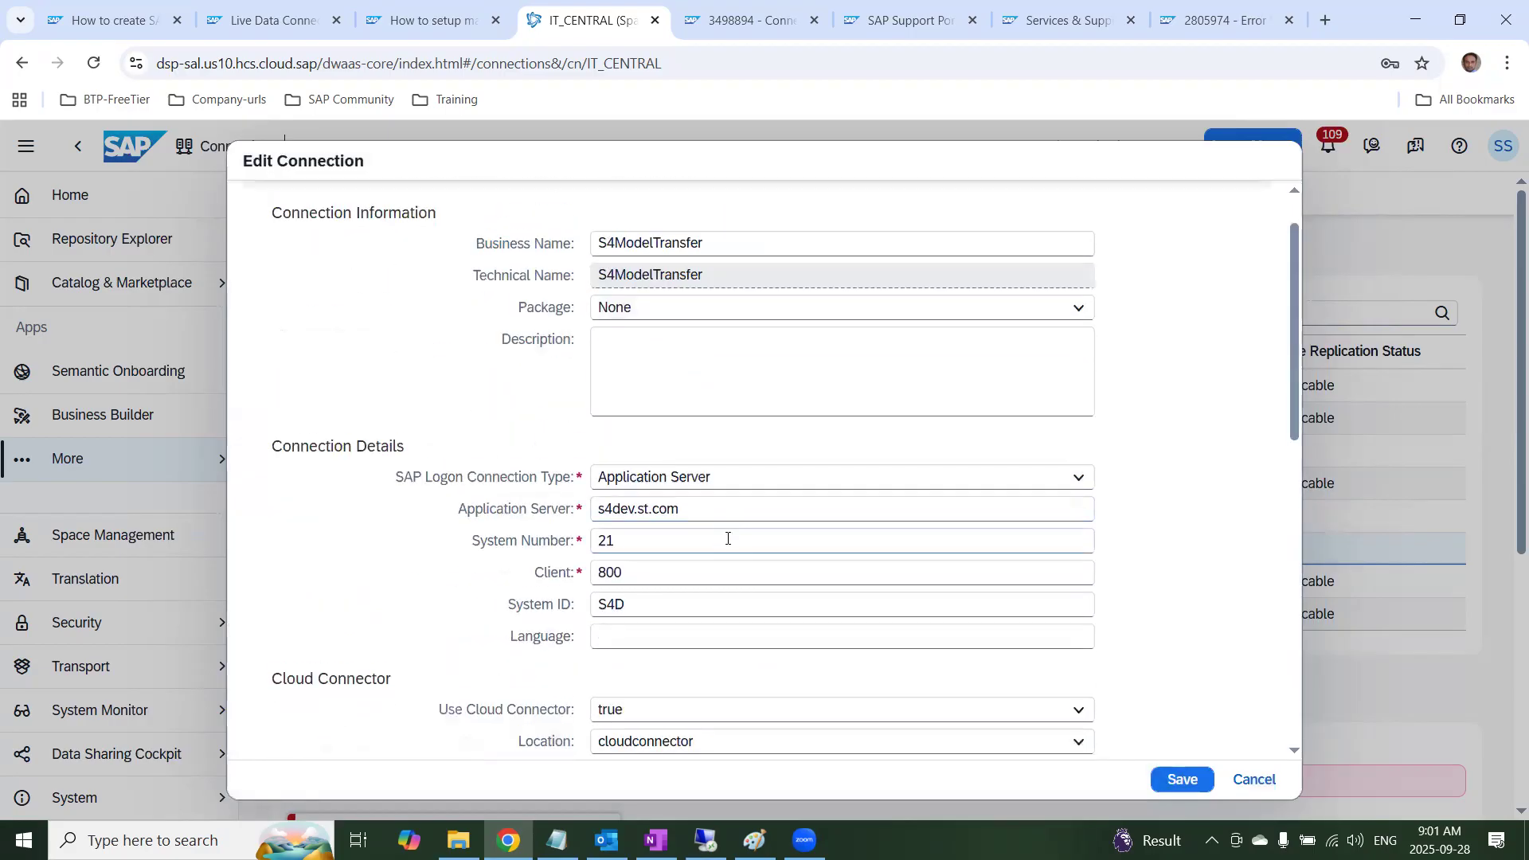
scroll(778, 597, down, 4)
scroll(778, 597, down, 4)
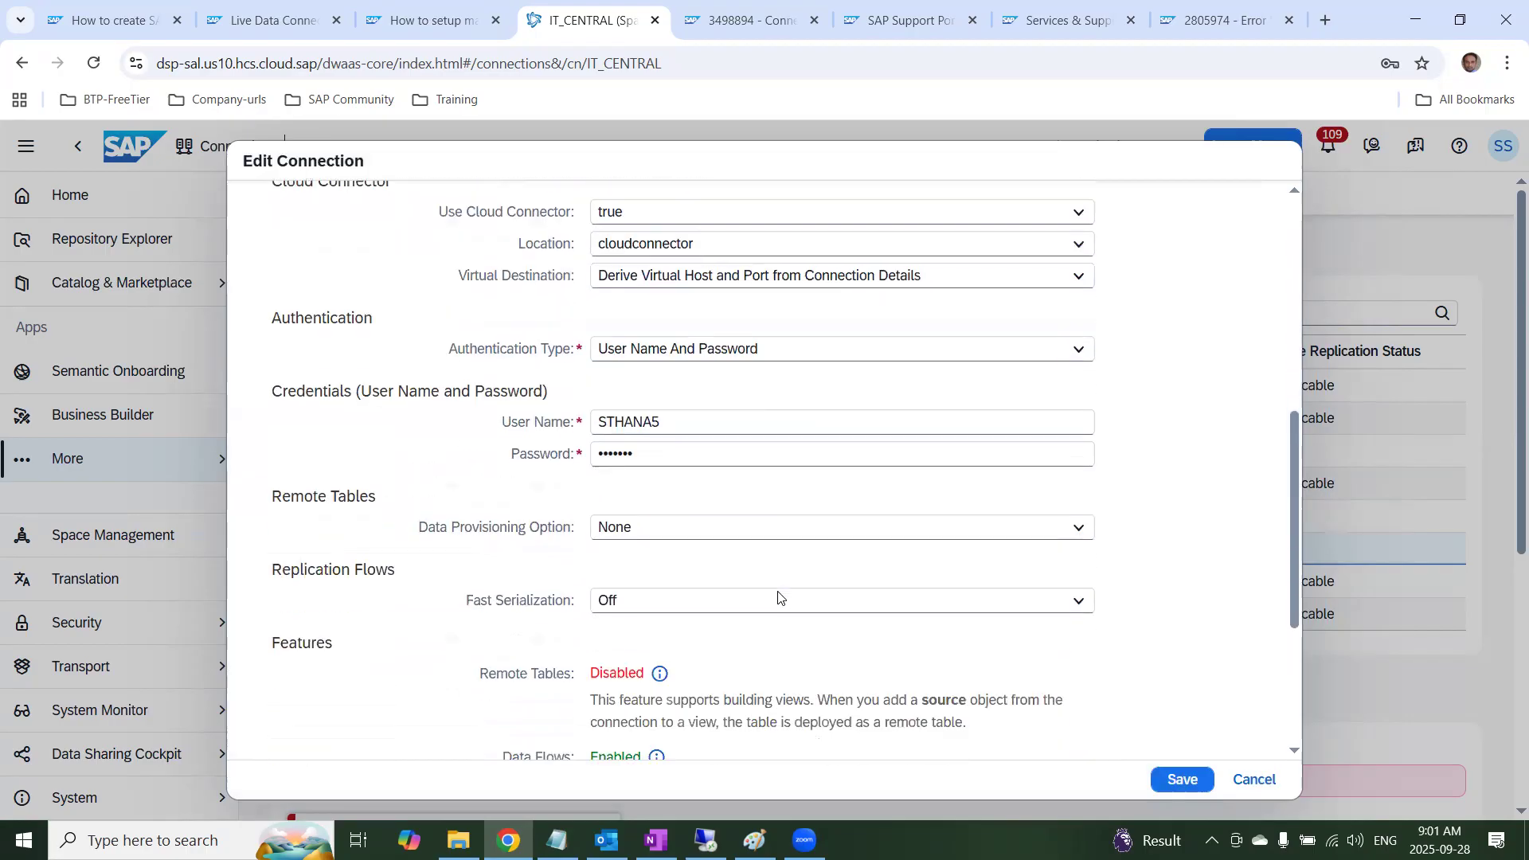
click(665, 430)
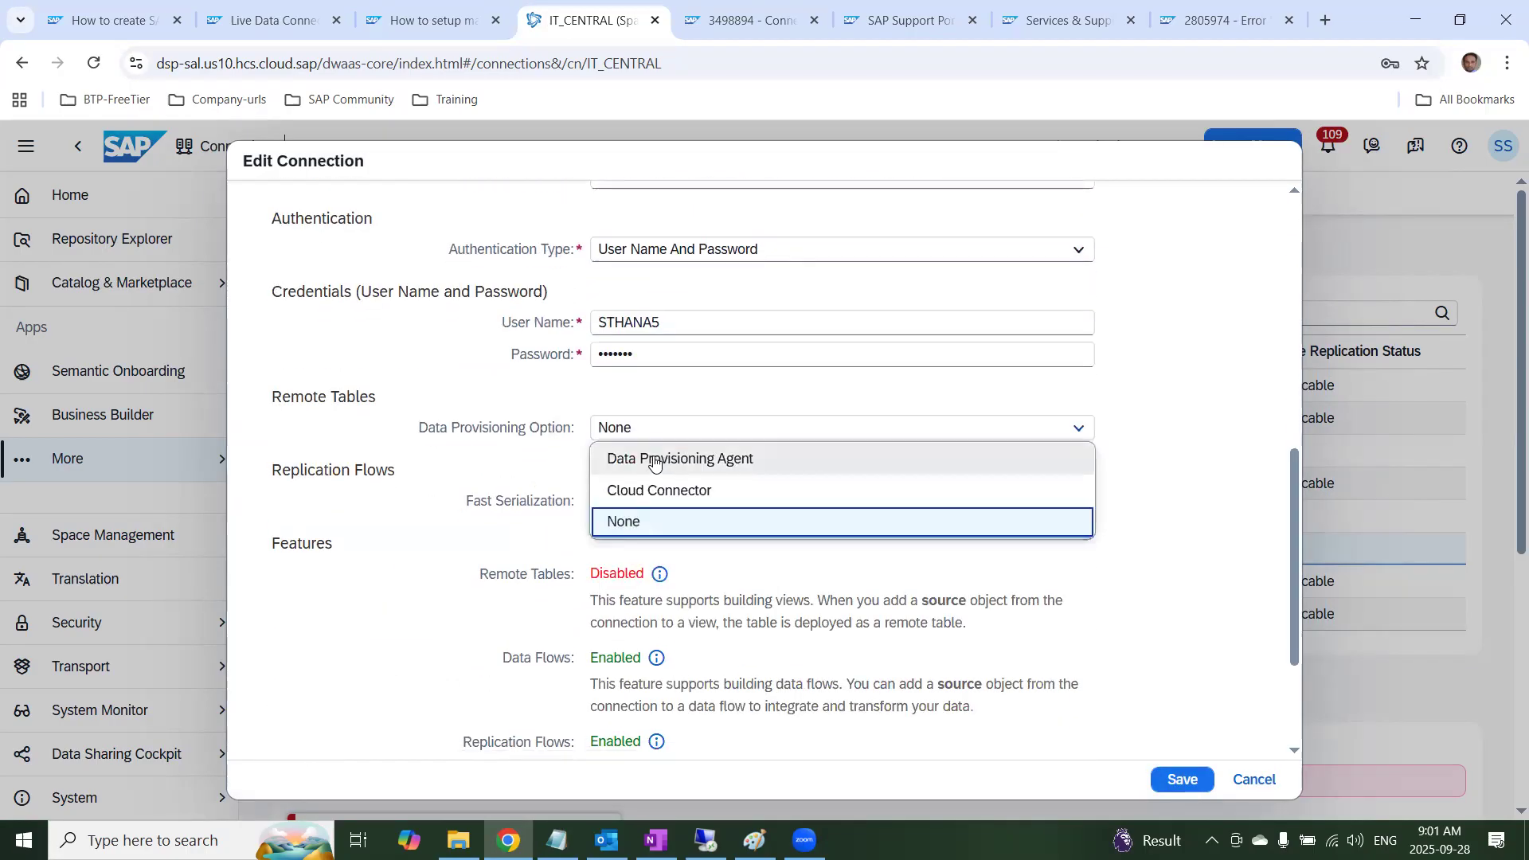
click(654, 461)
click(665, 499)
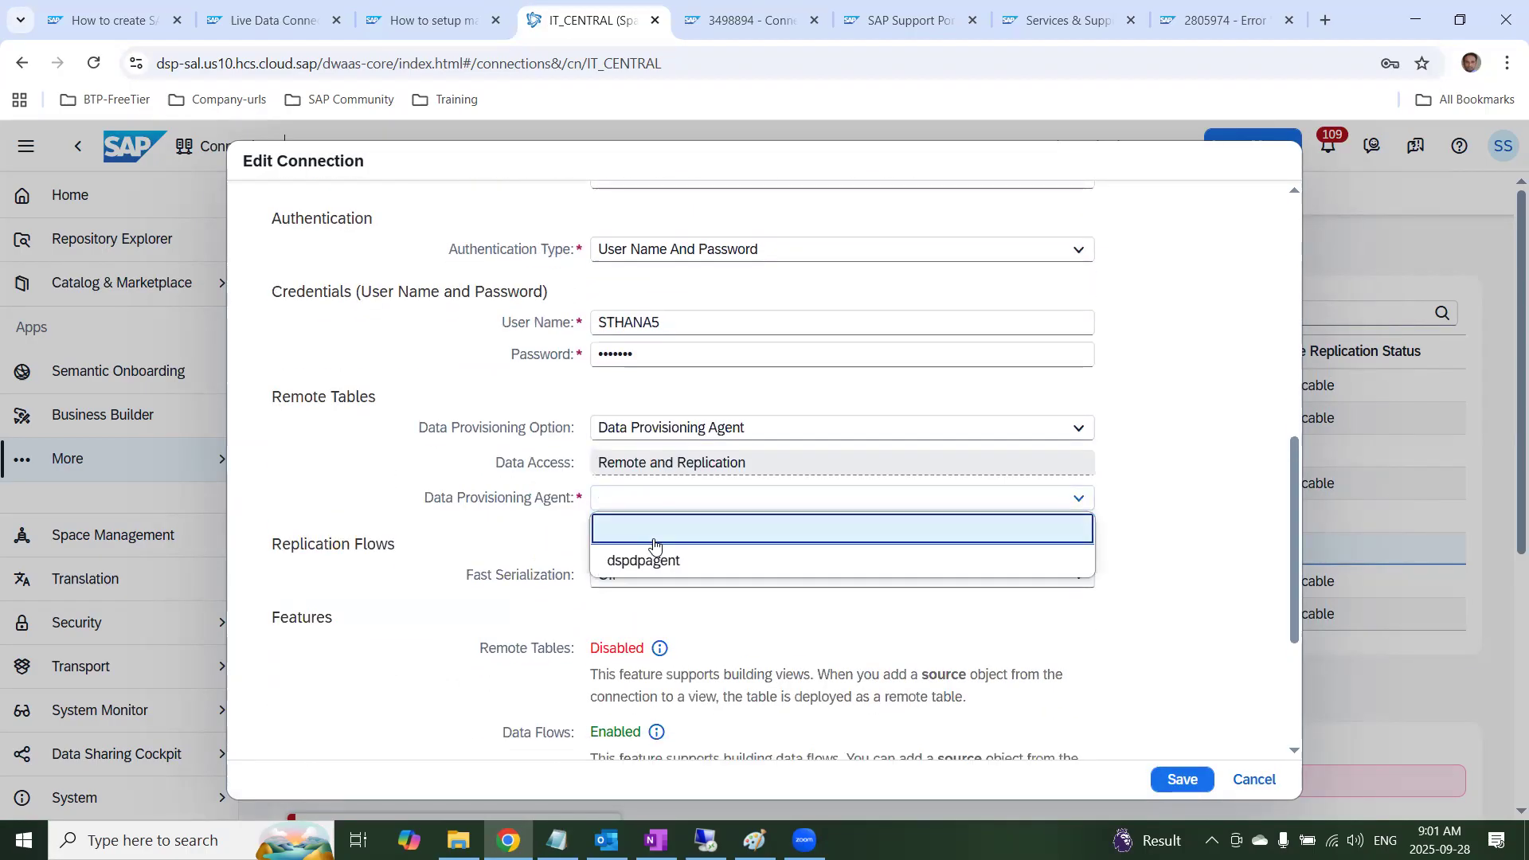
click(646, 560)
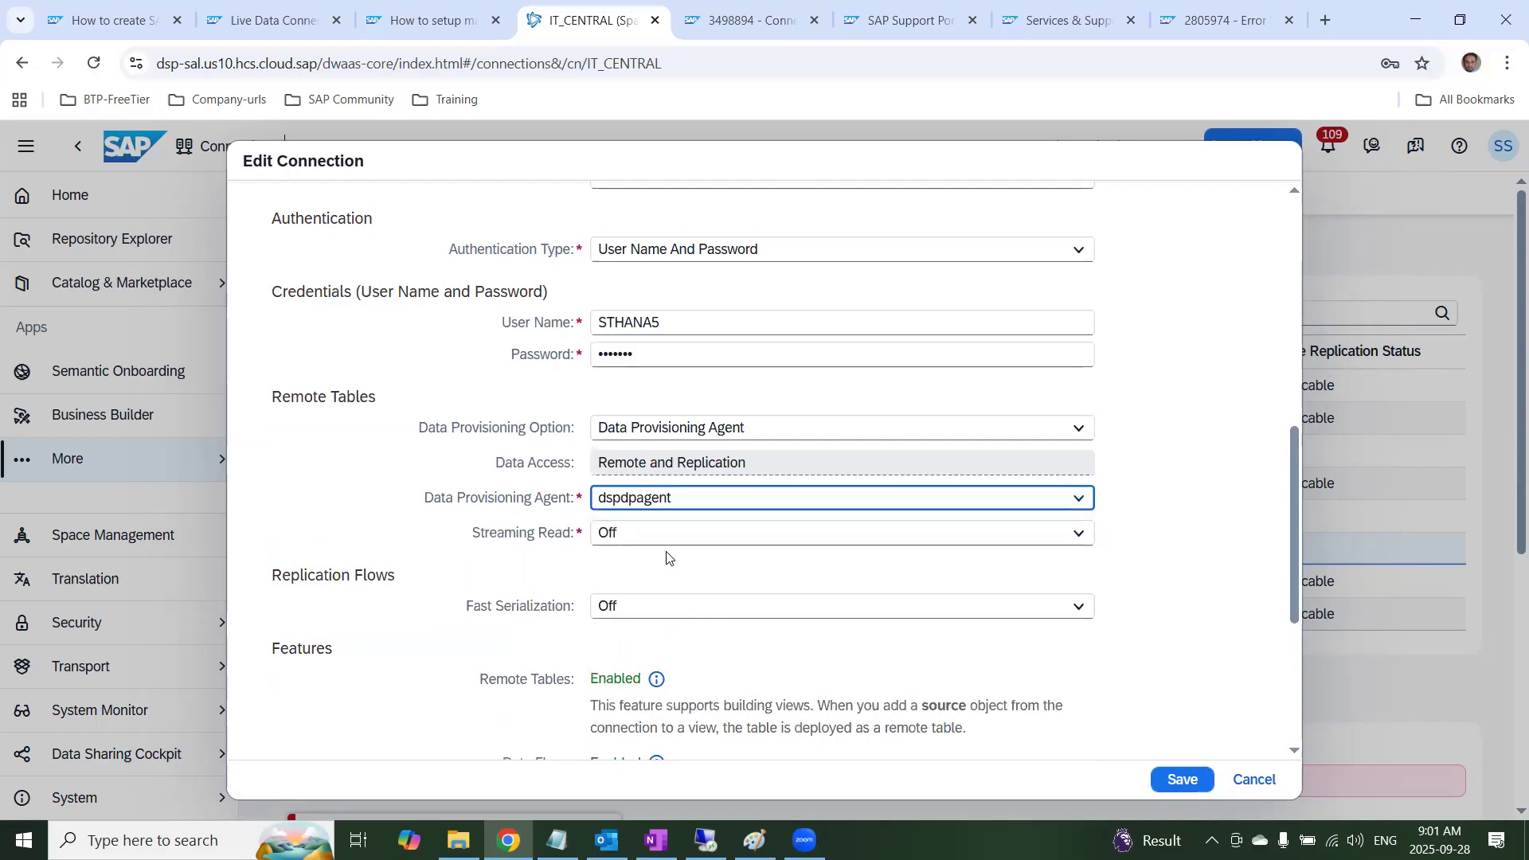
Choose s4Transfer as the Live Data Connection (Tunnel) Name for model import and save the connection
scroll(720, 638, down, 5)
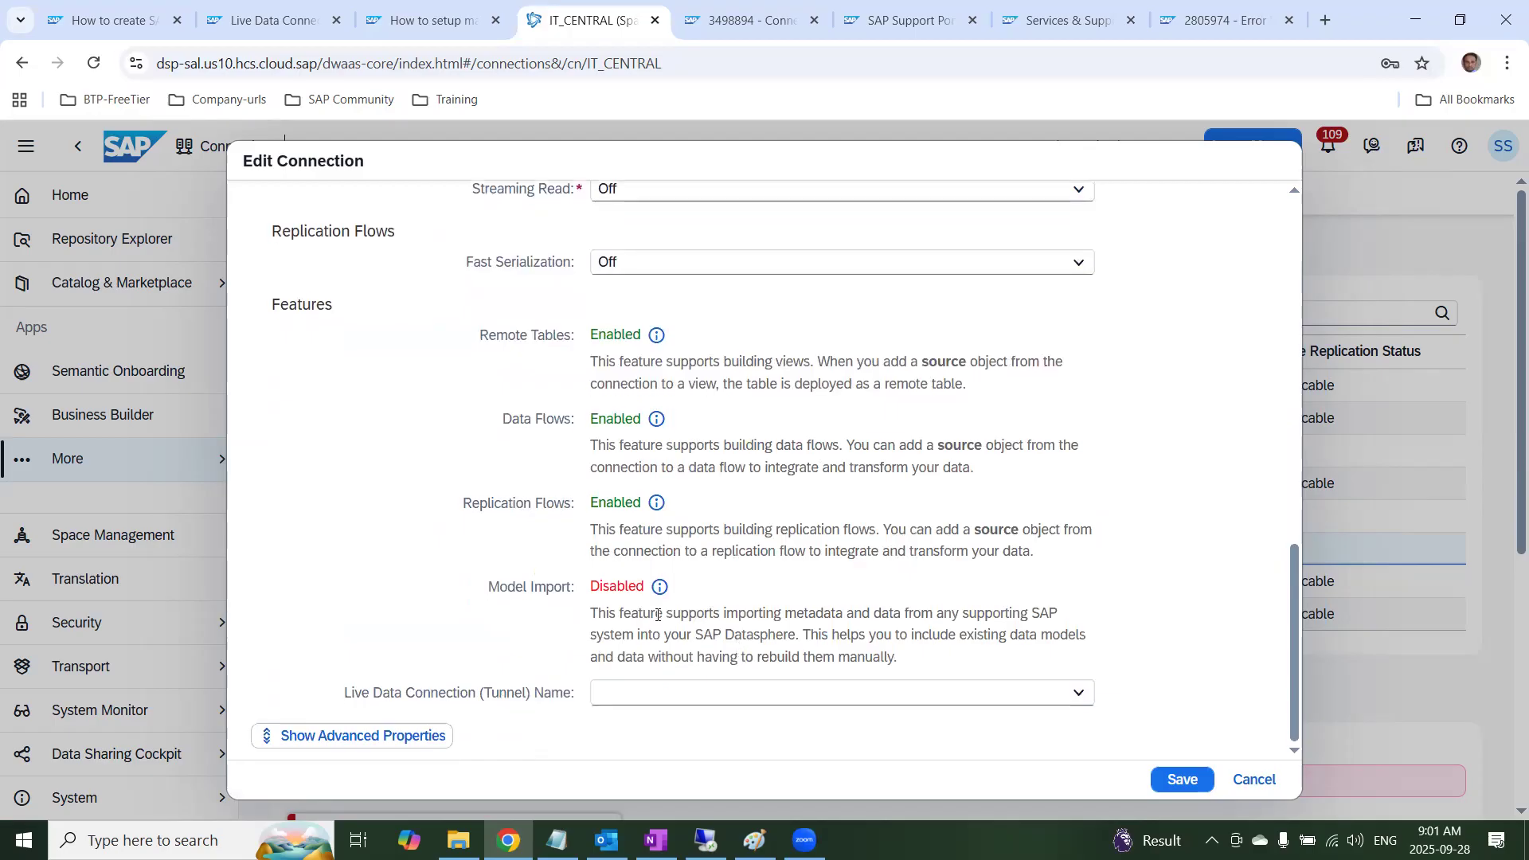
click(662, 701)
click(640, 788)
click(1217, 670)
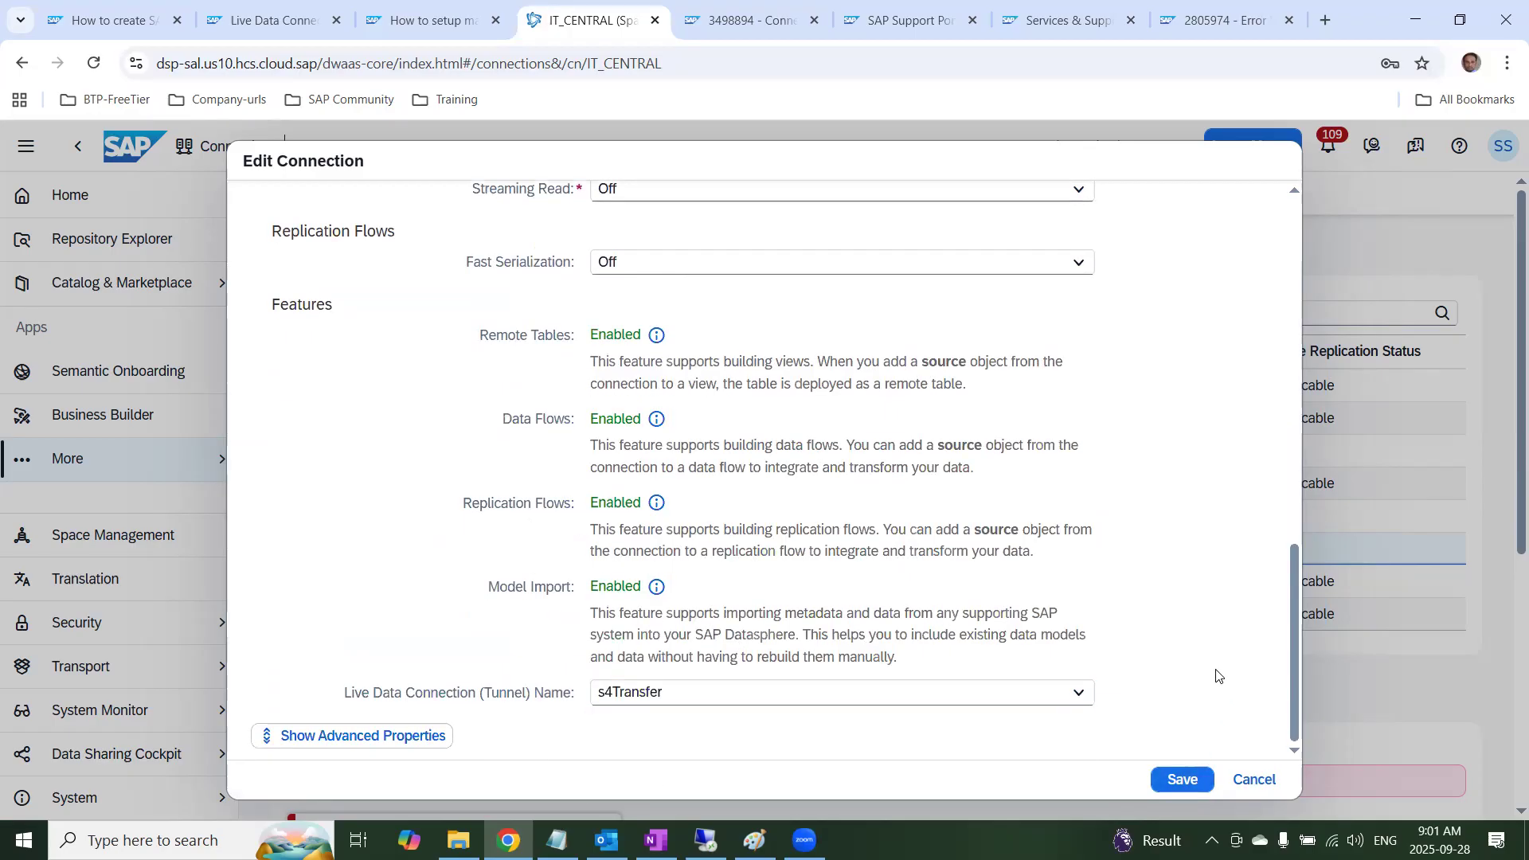
click(1181, 780)
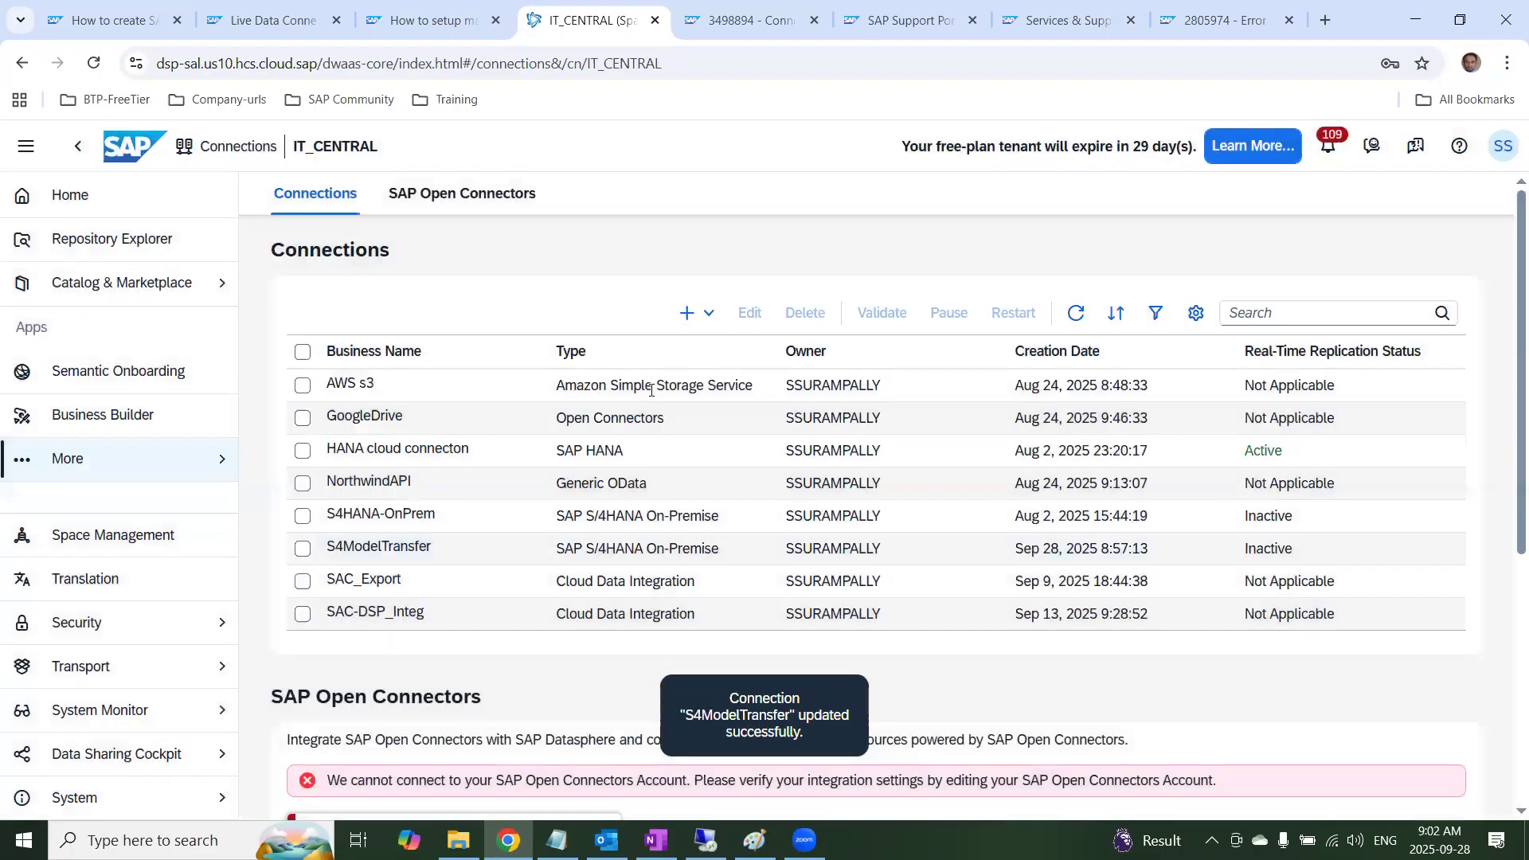
Validate the S4ModelTransfer connection and review which features the validation result covers
click(303, 548)
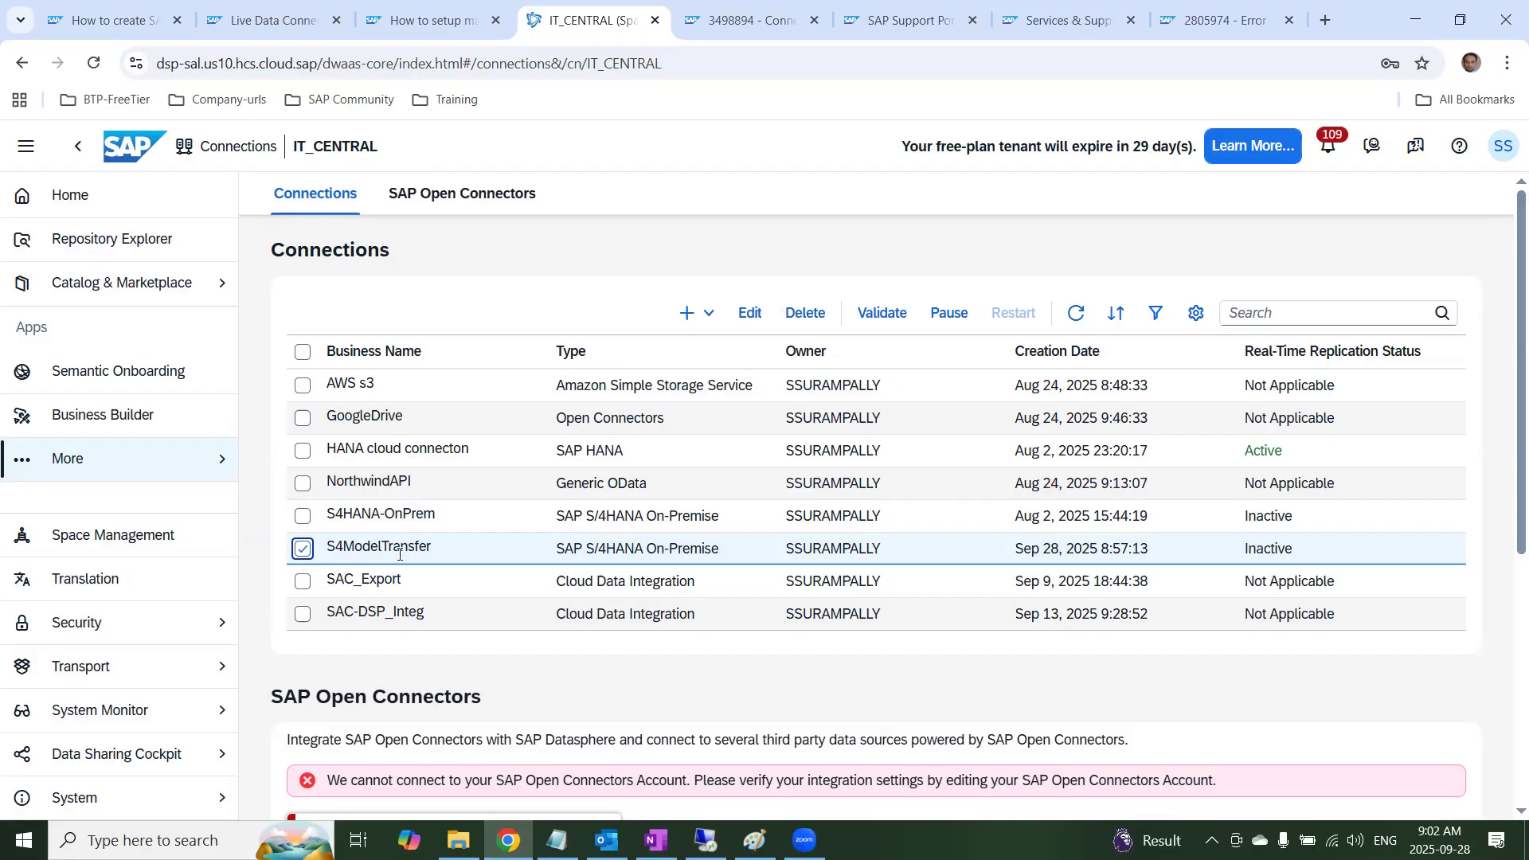
click(884, 317)
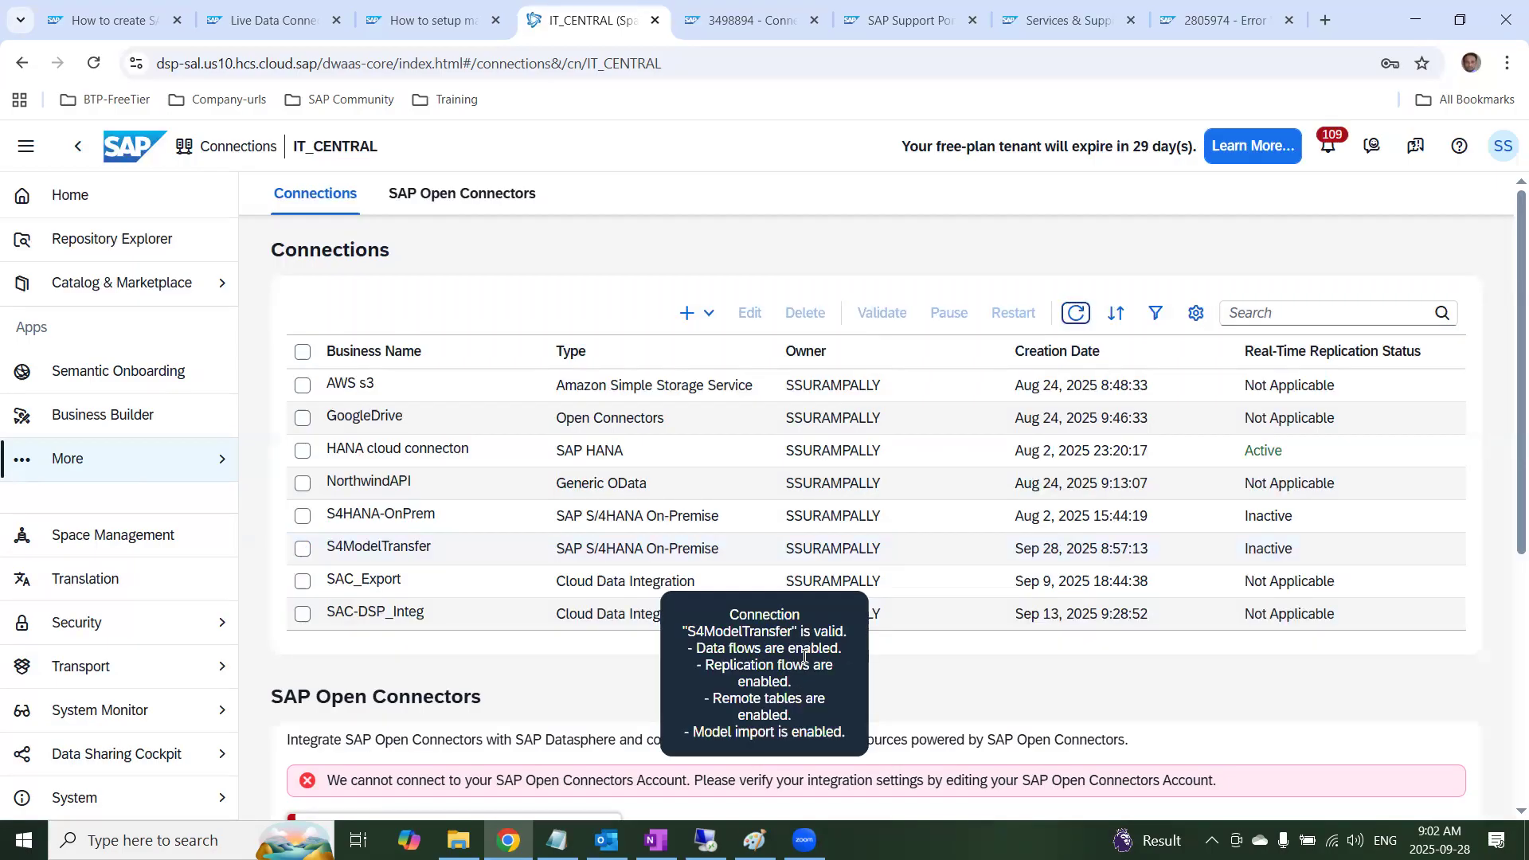
drag(854, 741, 691, 641)
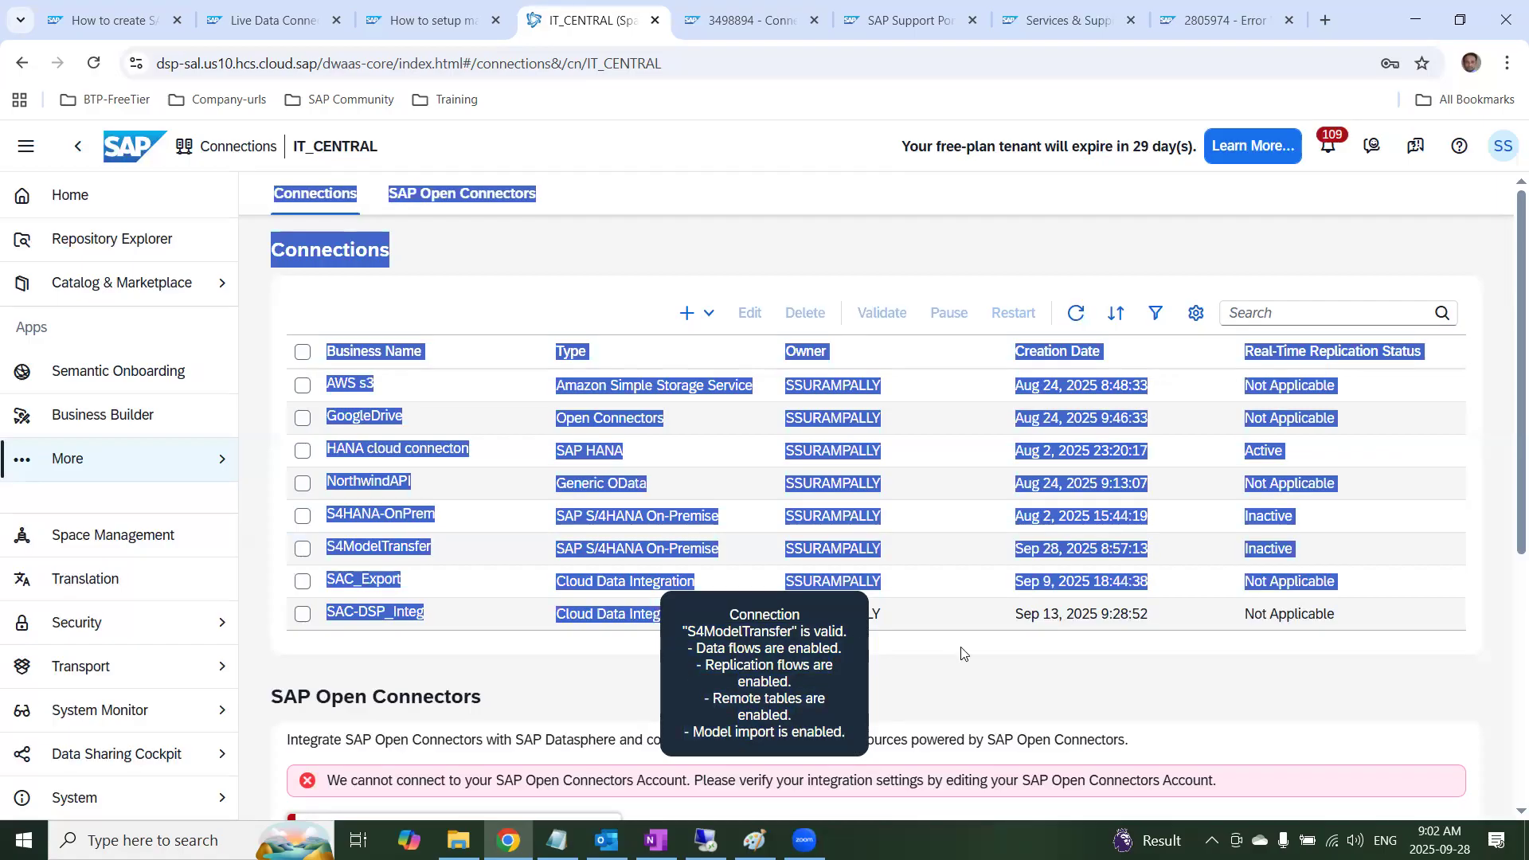
click(1003, 679)
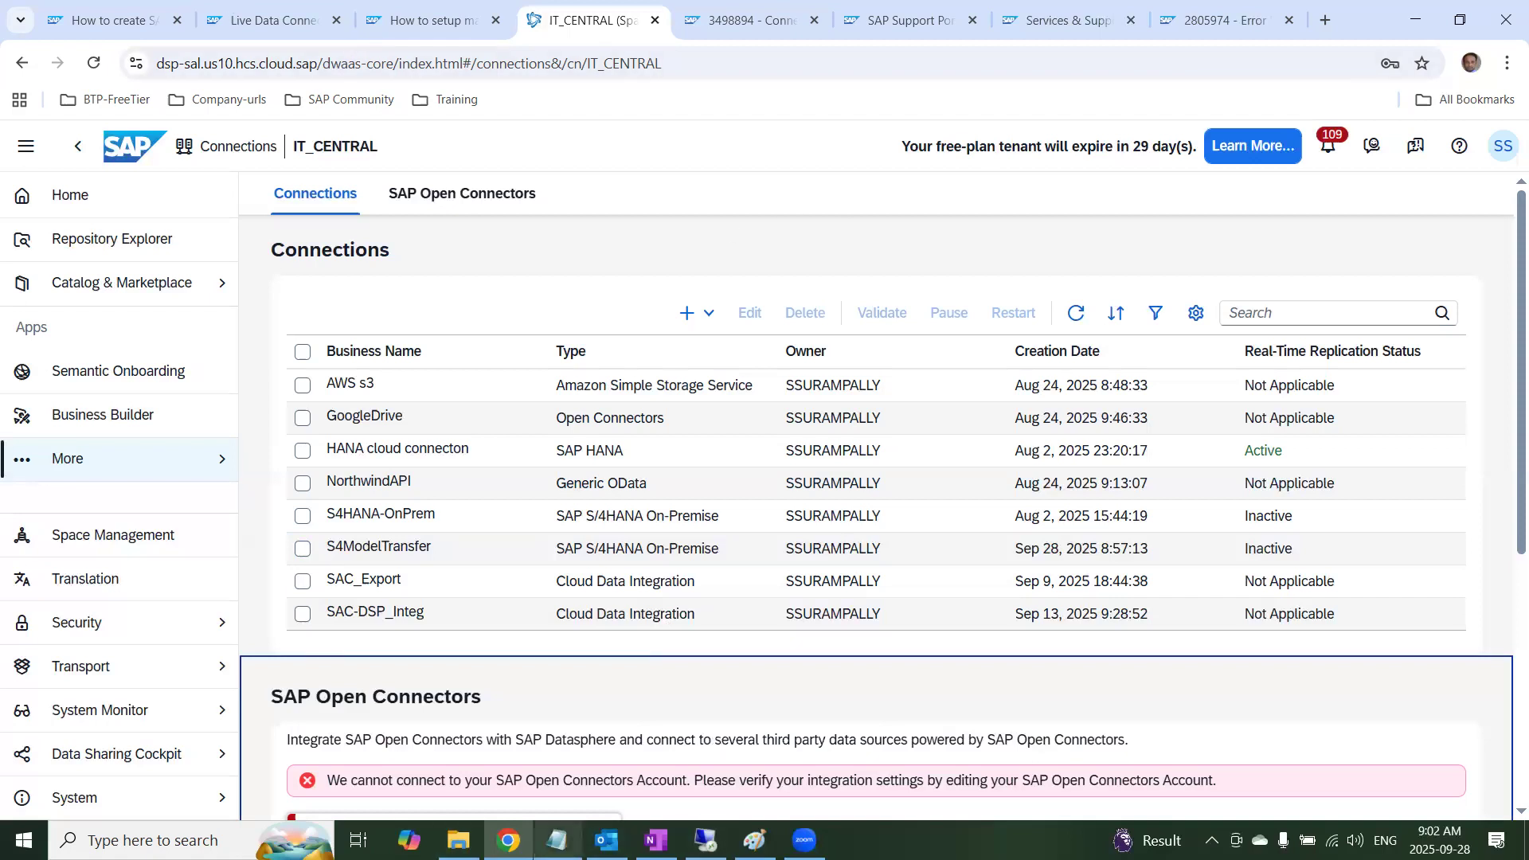
Switch to OneNote, find the 25.Model Transfer/import page and open its help link on creating a model import connection
click(654, 840)
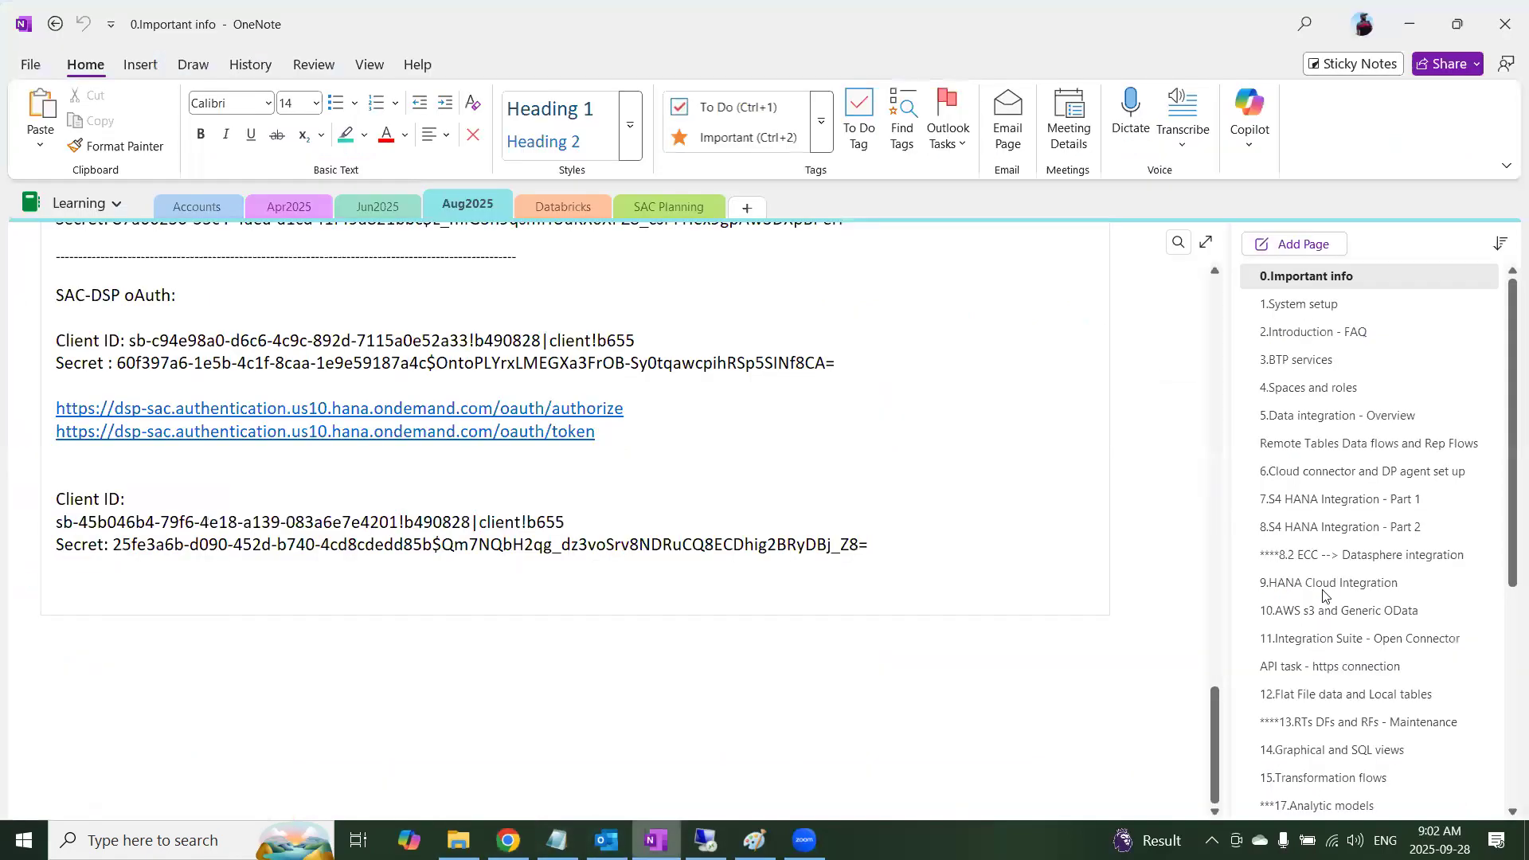
scroll(1322, 596, down, 3)
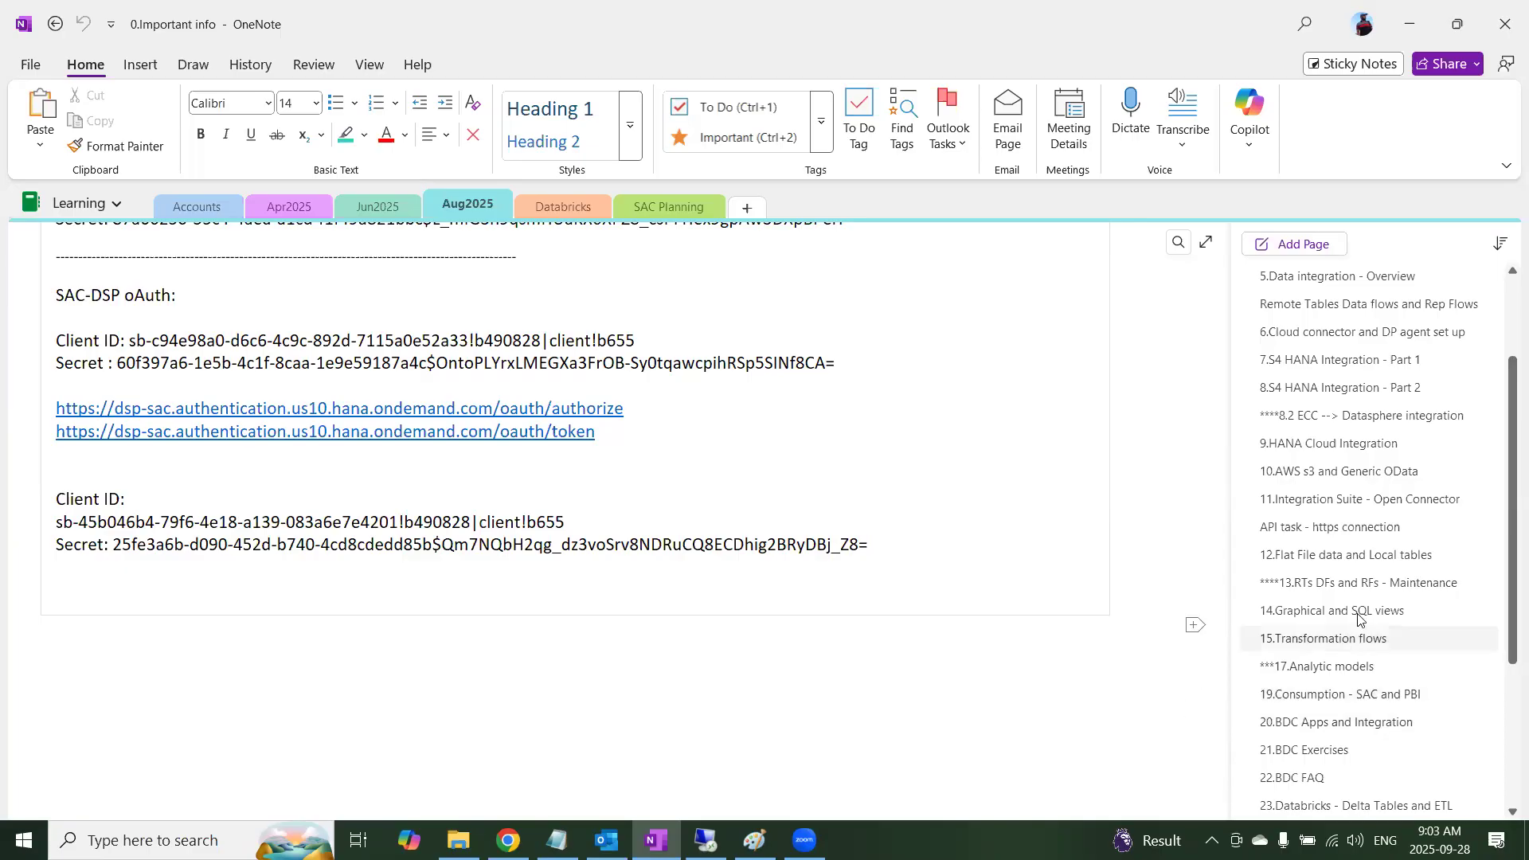
scroll(1354, 705, down, 2)
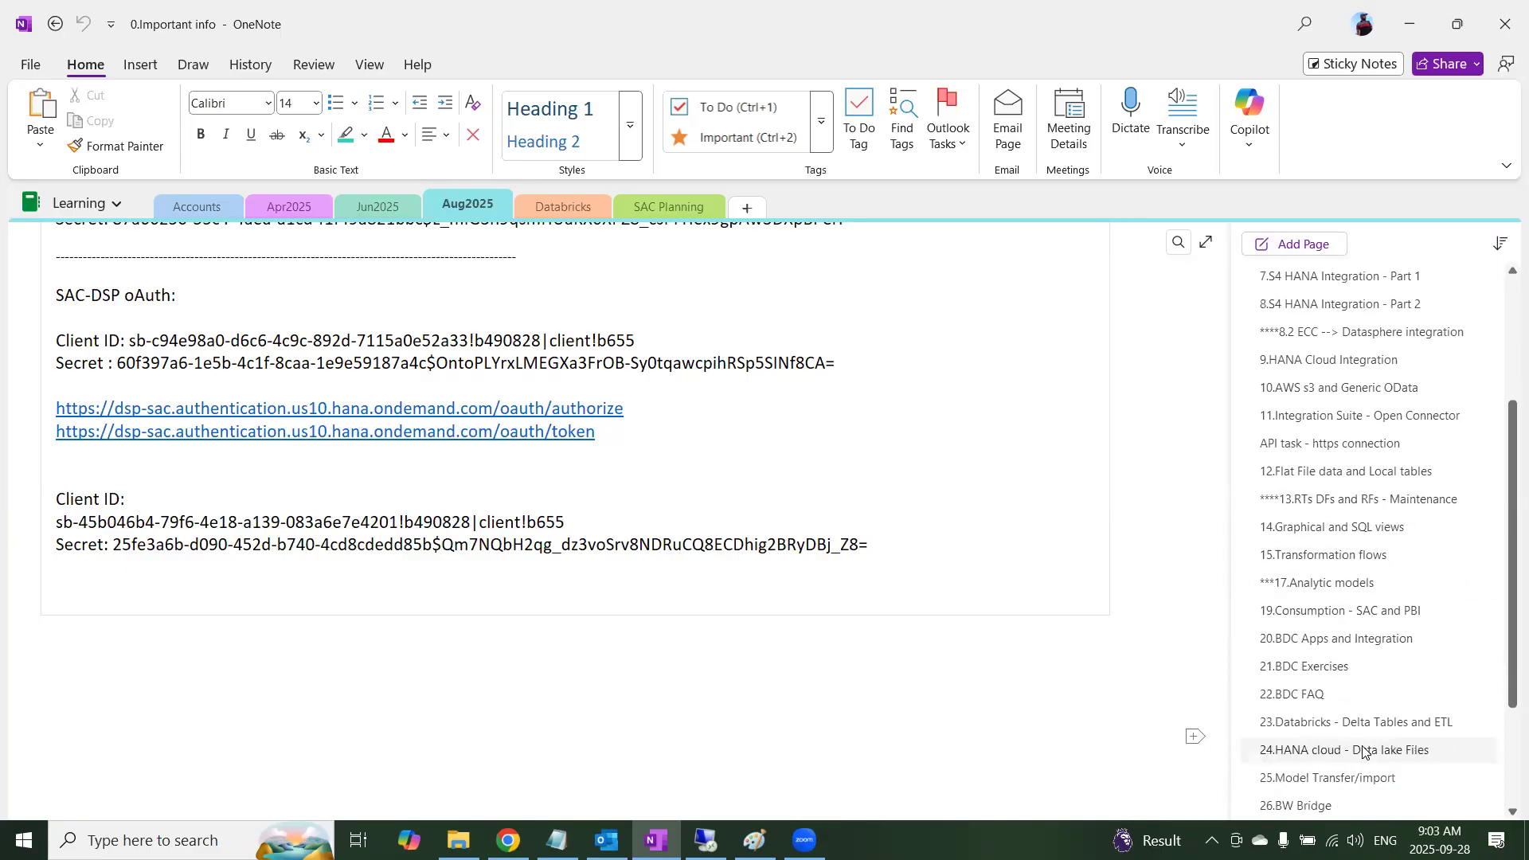
click(1364, 699)
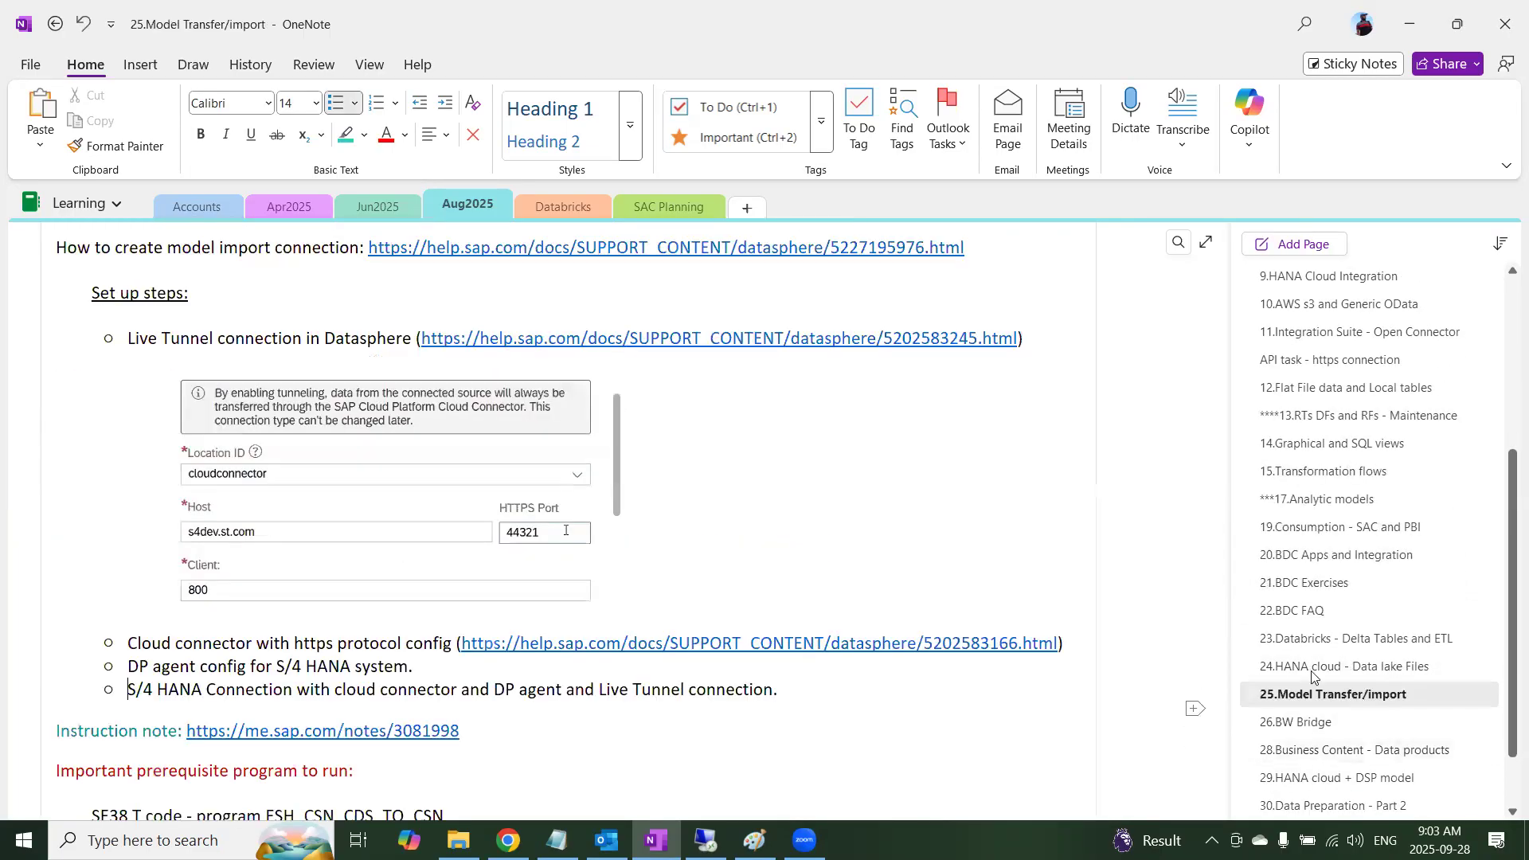
scroll(385, 530, up, 3)
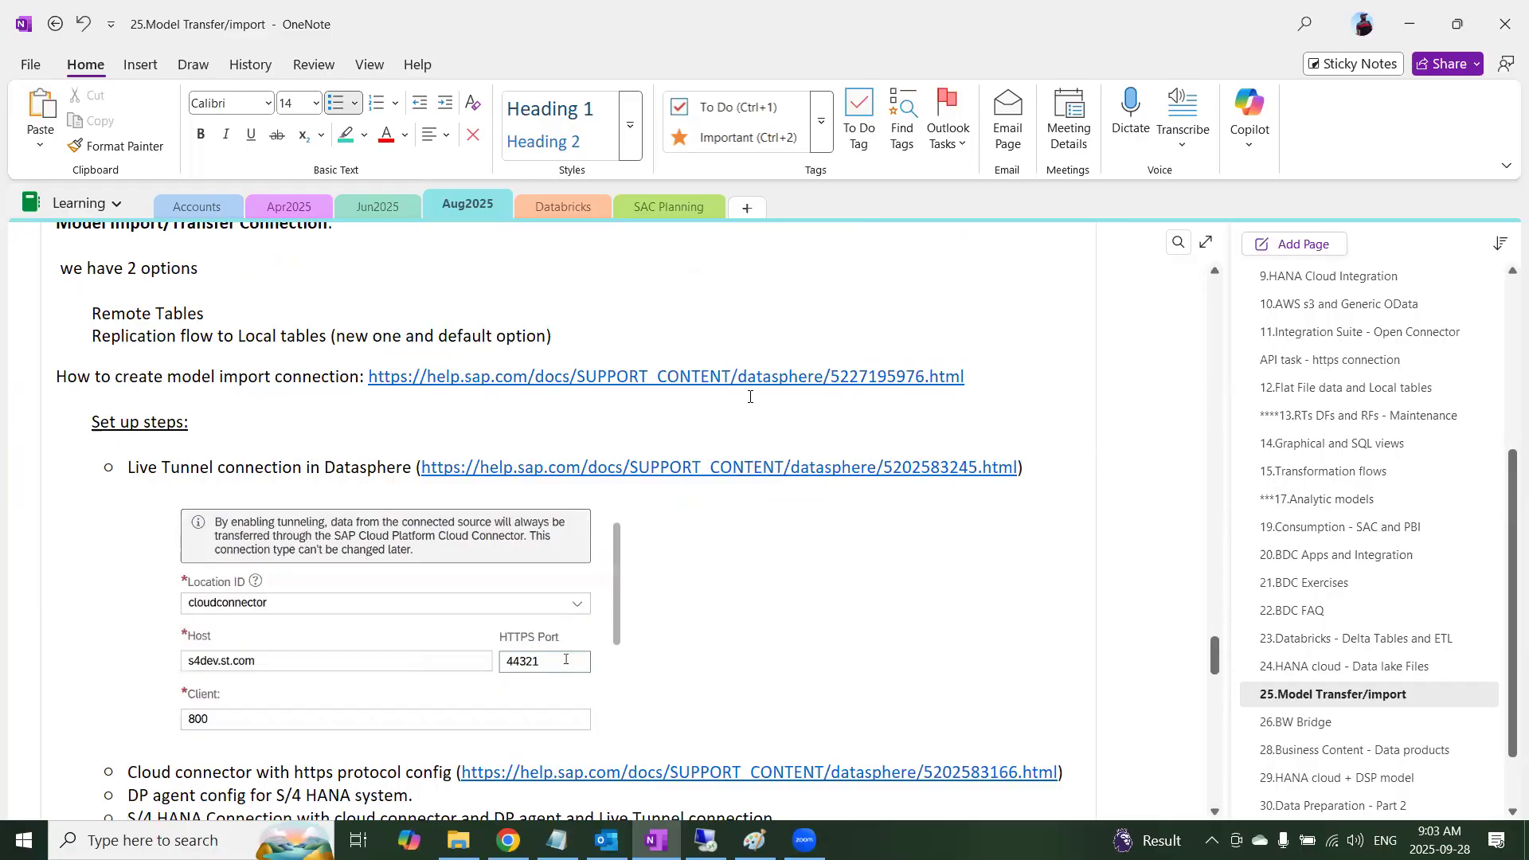
click(778, 376)
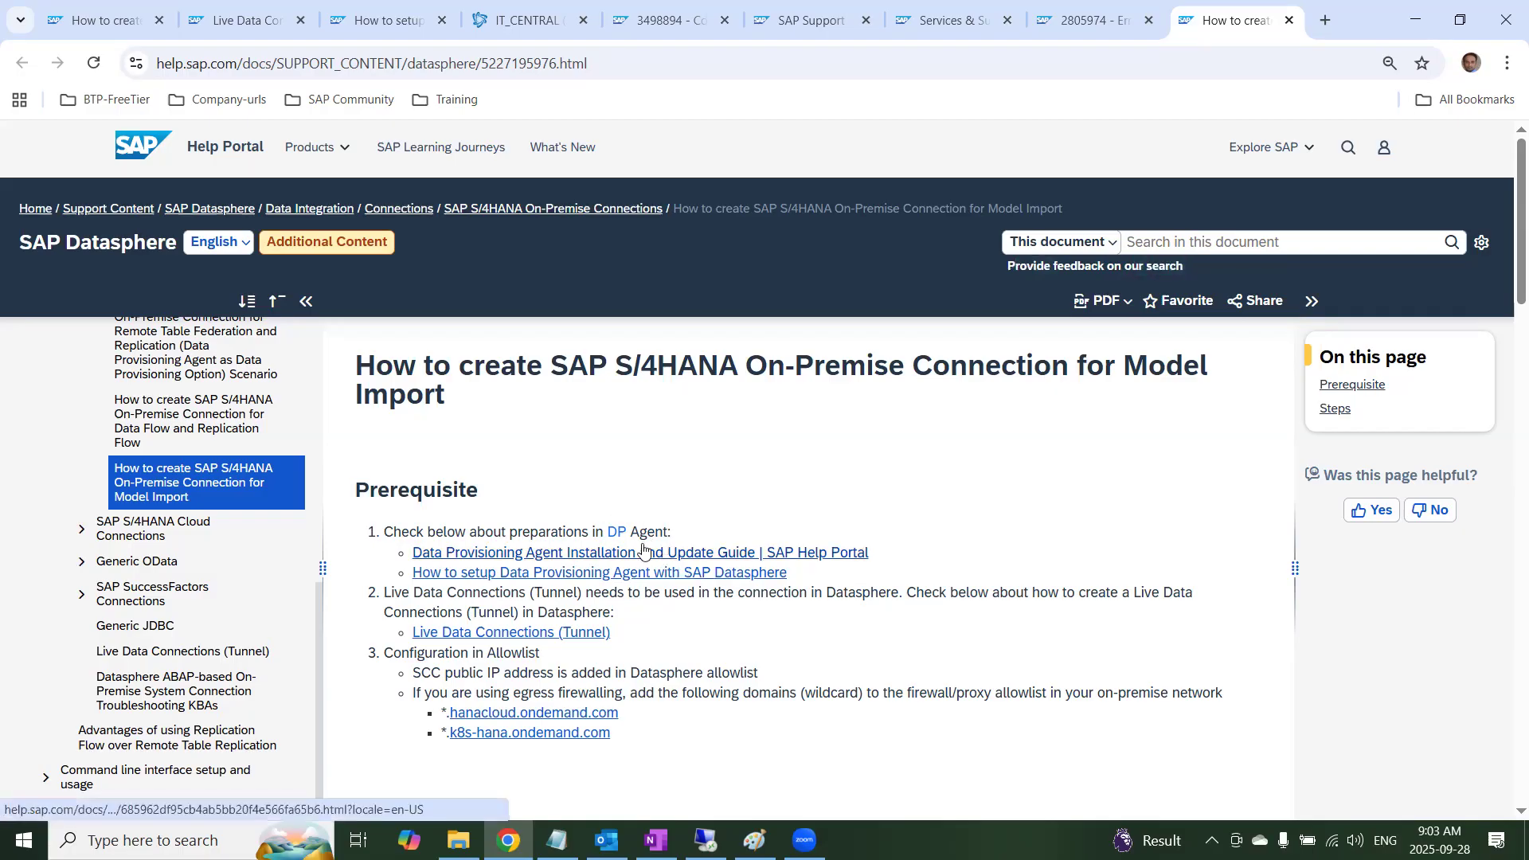
Highlight the Data Provisioning Agent, Live Data Connections (Tunnel) and SCC public IP allowlist prerequisites on the help page
drag(389, 532, 856, 580)
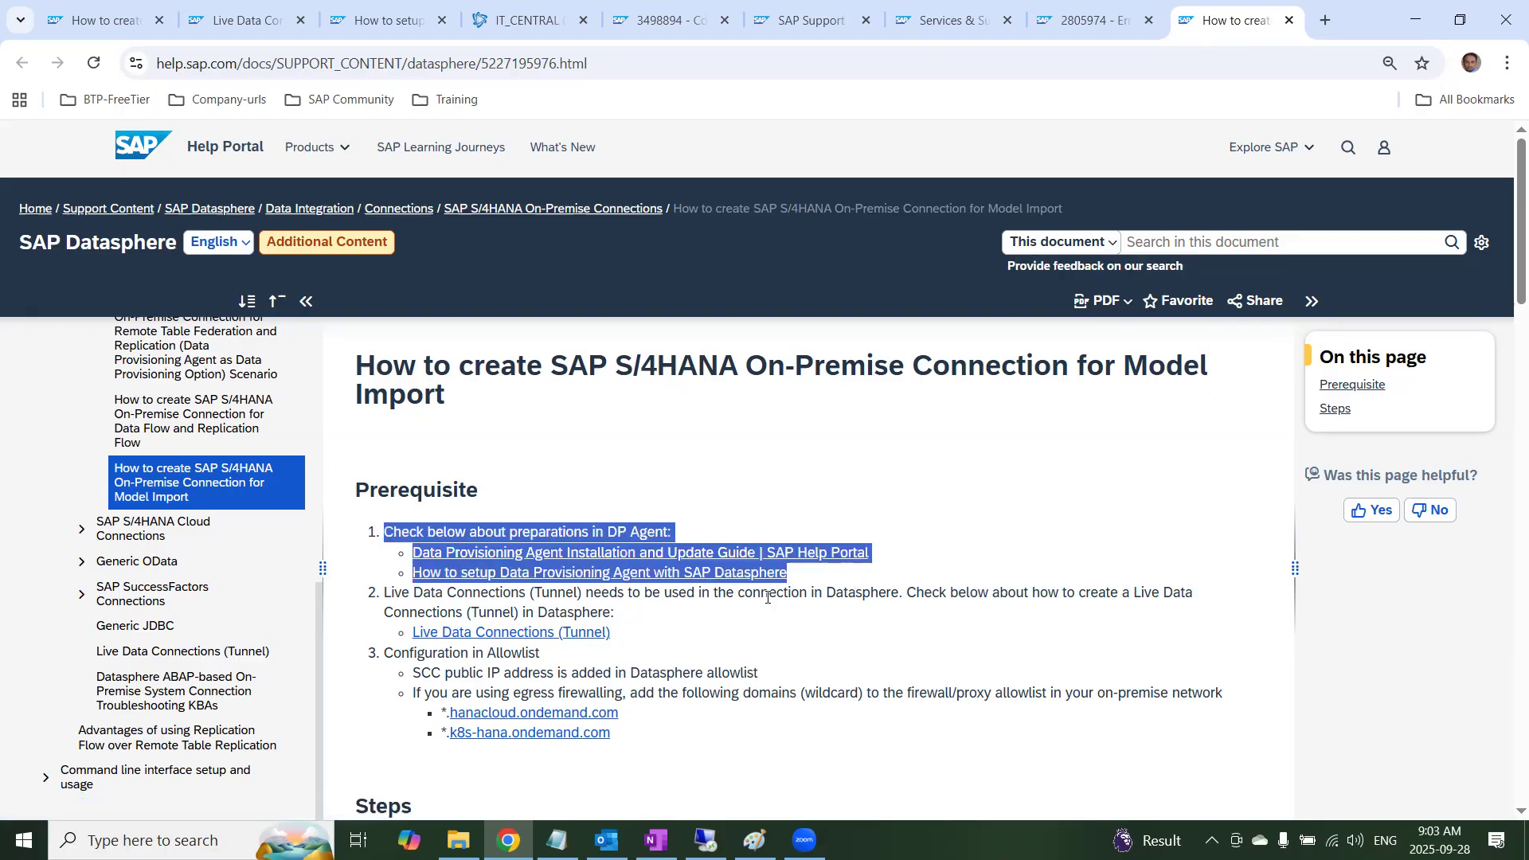
click(436, 597)
drag(384, 594, 631, 635)
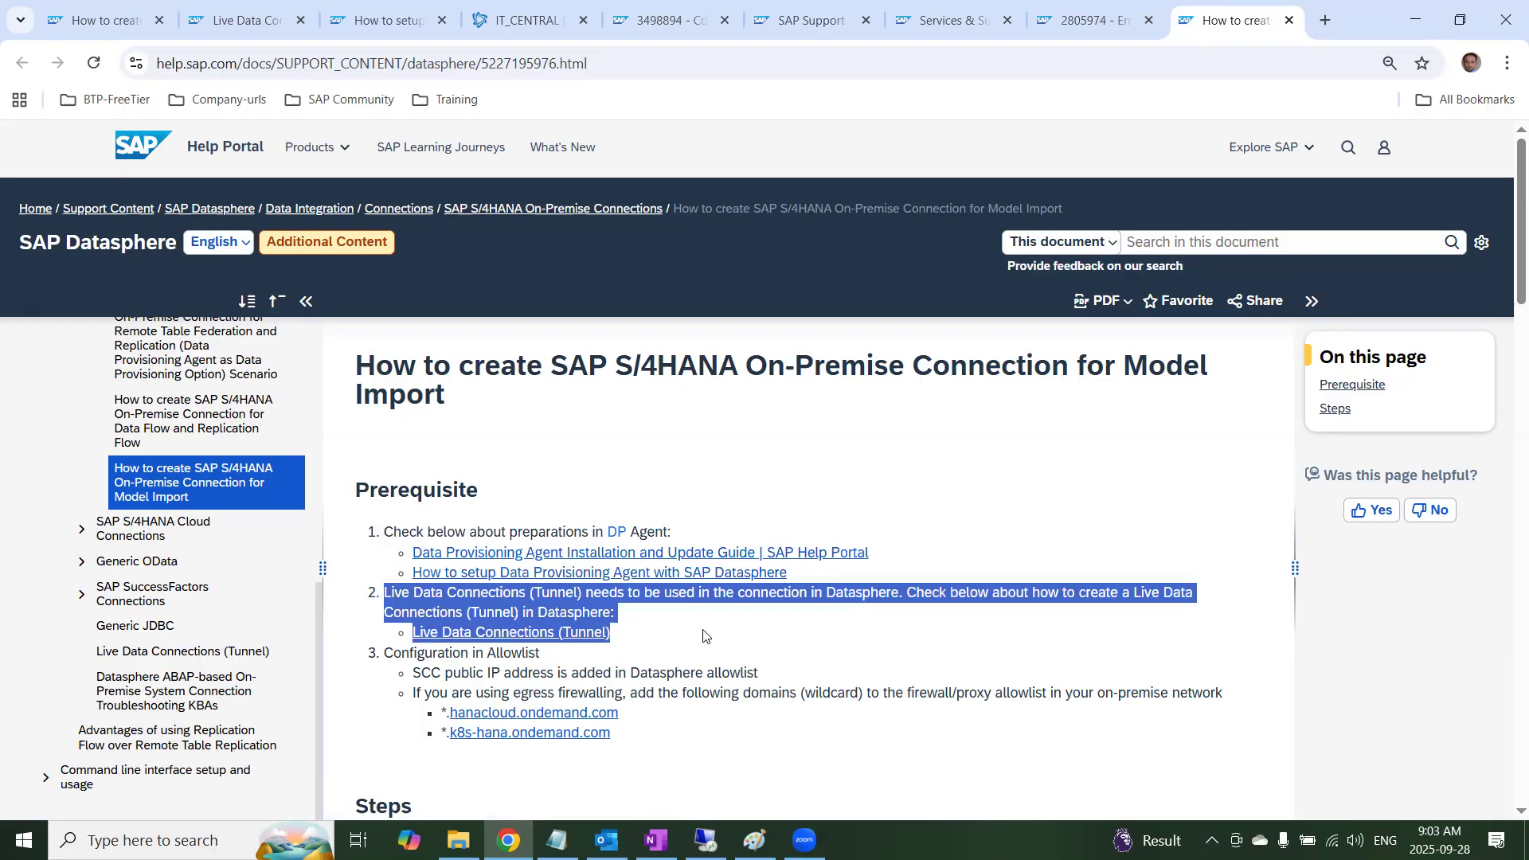
scroll(523, 661, down, 1)
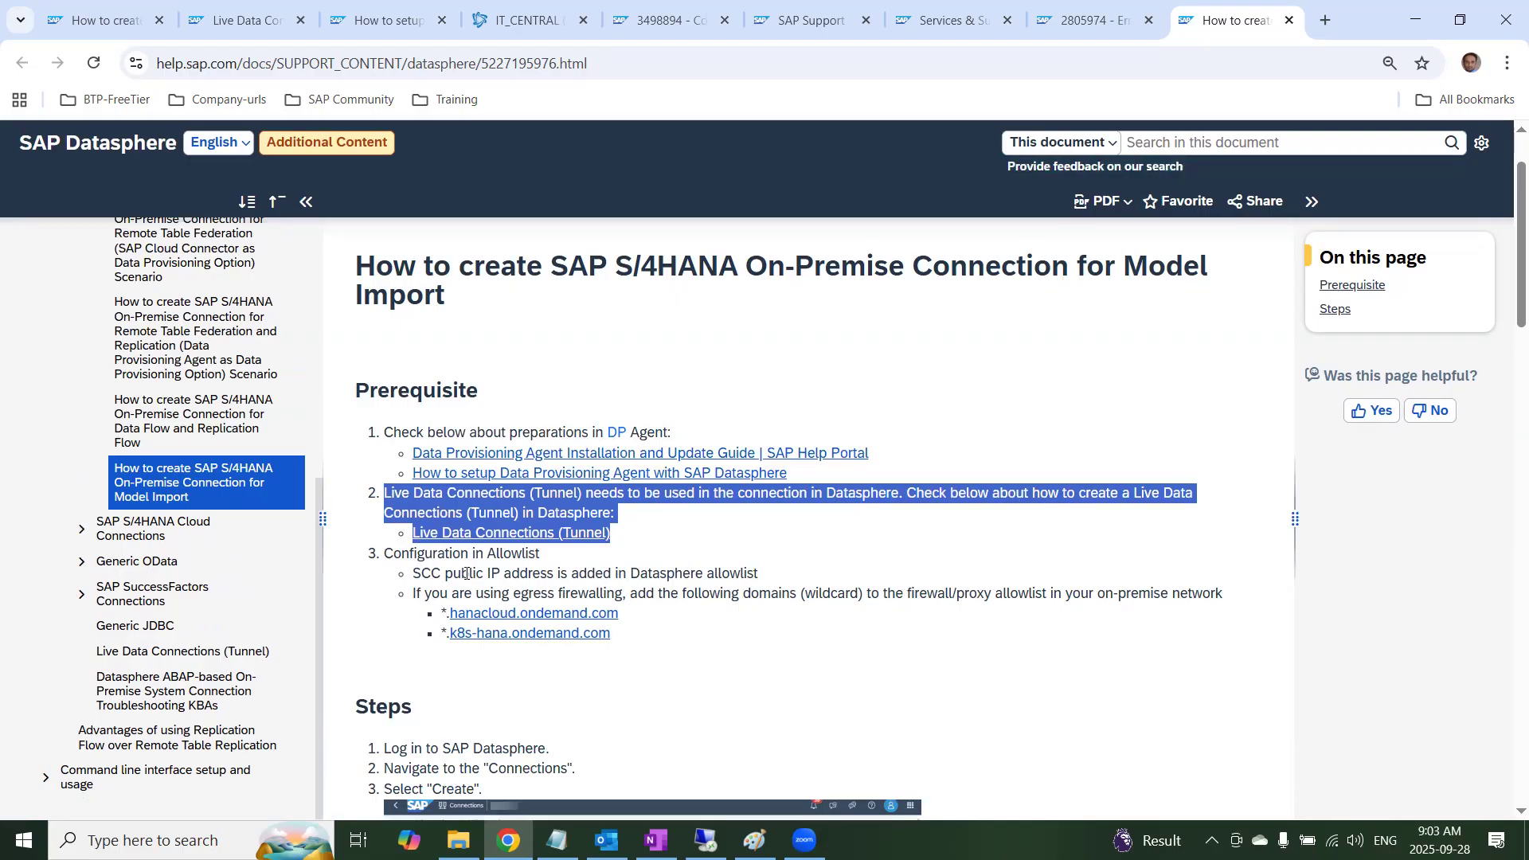
drag(414, 574, 785, 580)
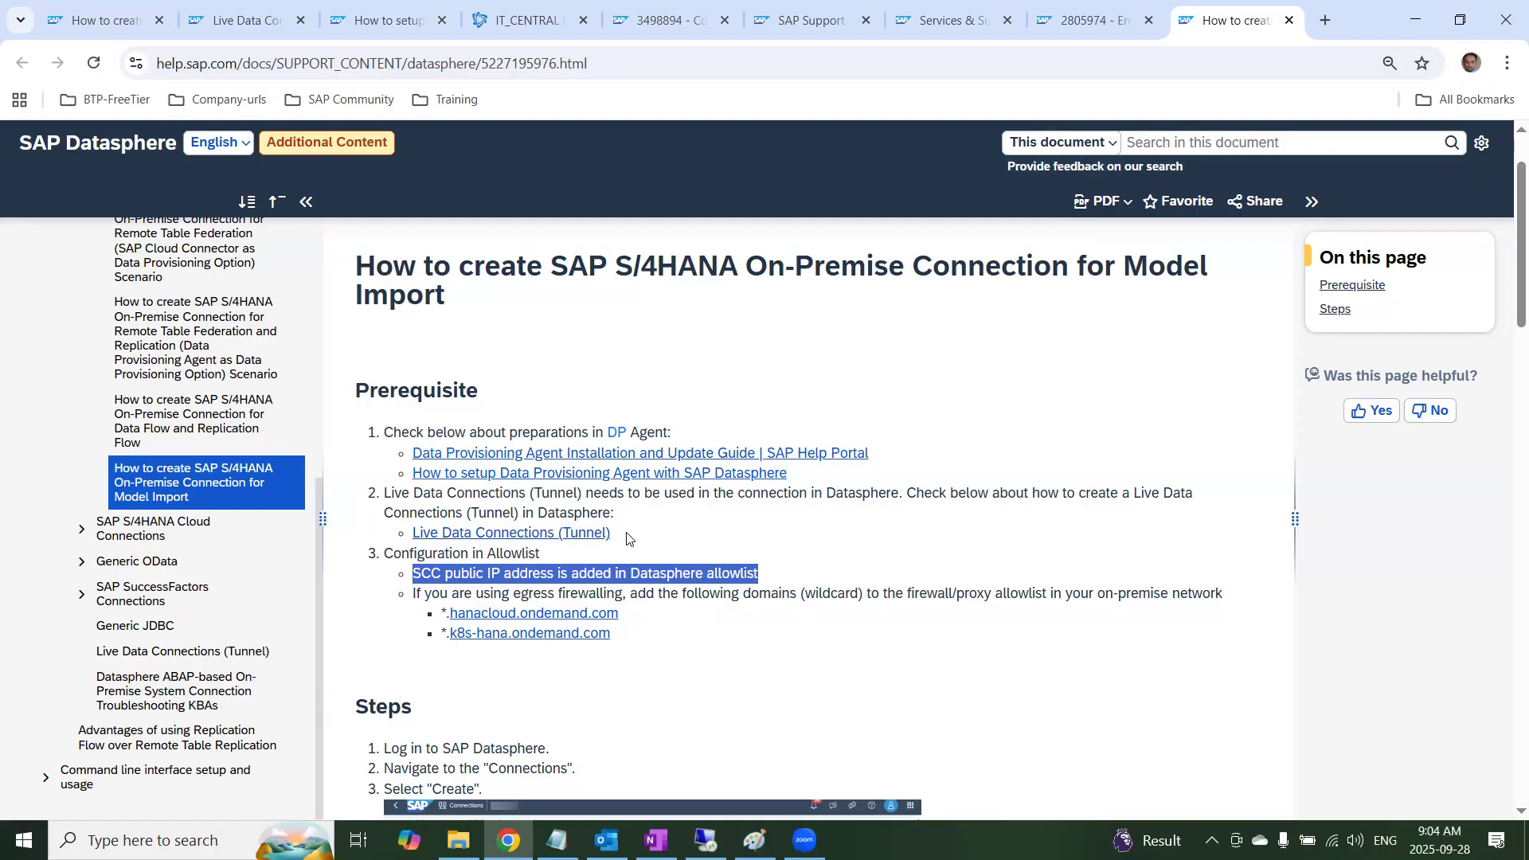
drag(383, 493, 642, 540)
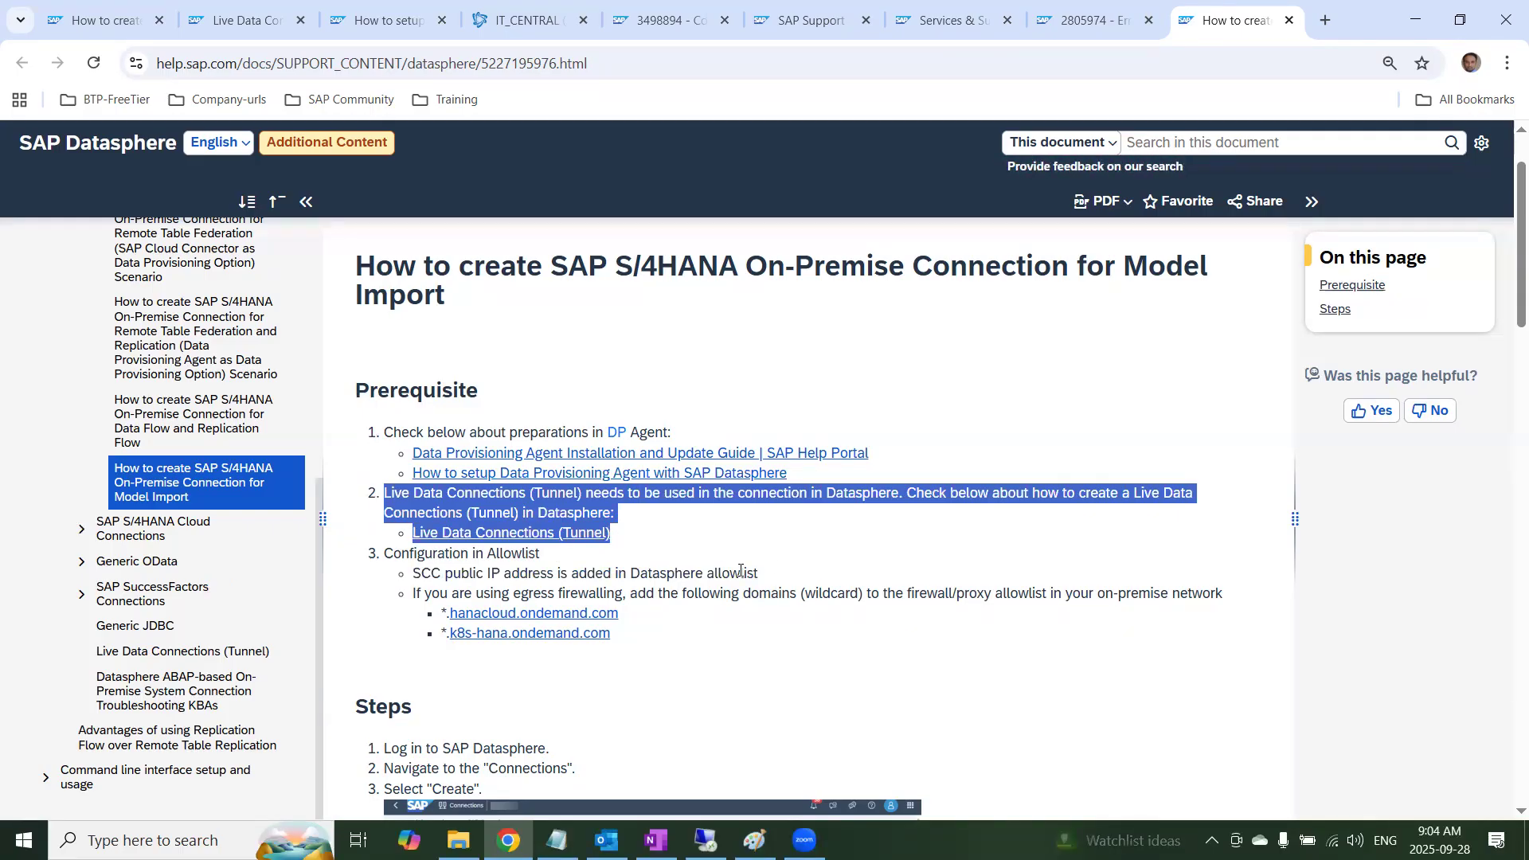
Examine the help page's steps for creating and validating the SAP S/4HANA On-Premise connection, including the connection properties, and return to the prerequisites
scroll(740, 571, down, 5)
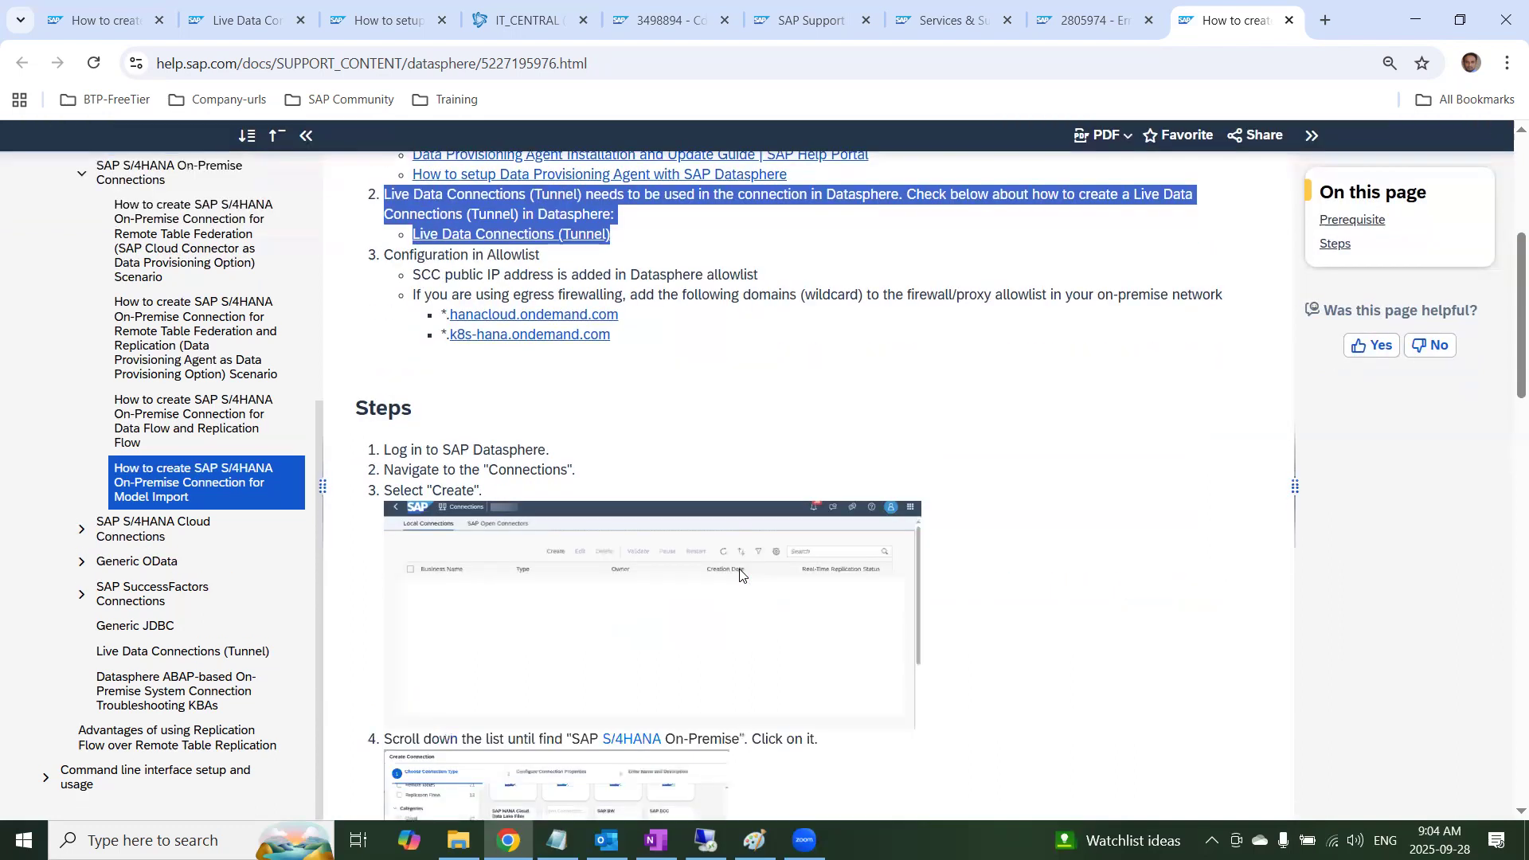
scroll(740, 575, down, 1)
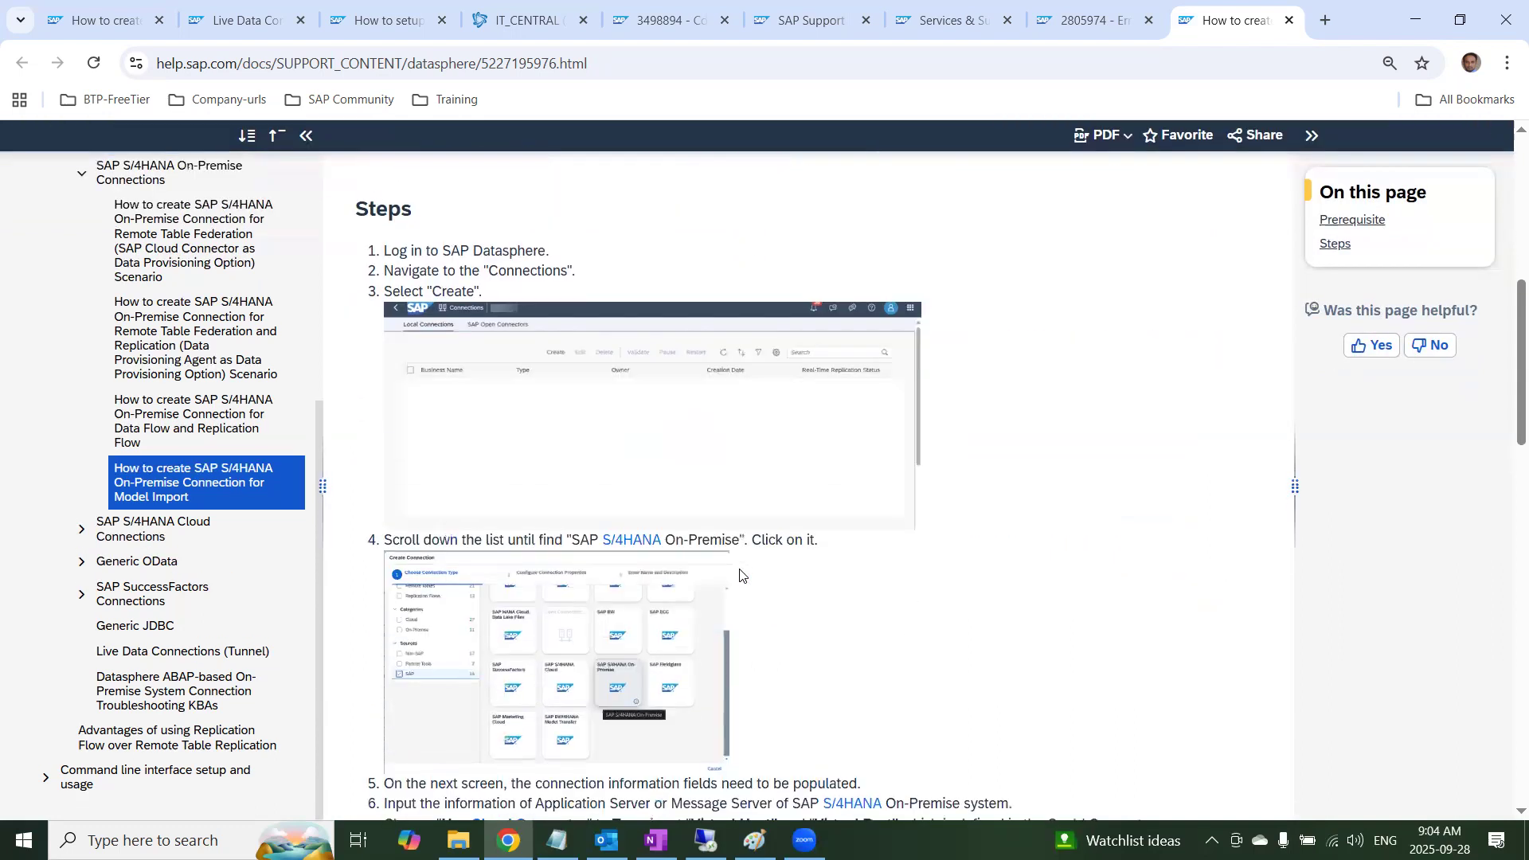
scroll(625, 435, down, 9)
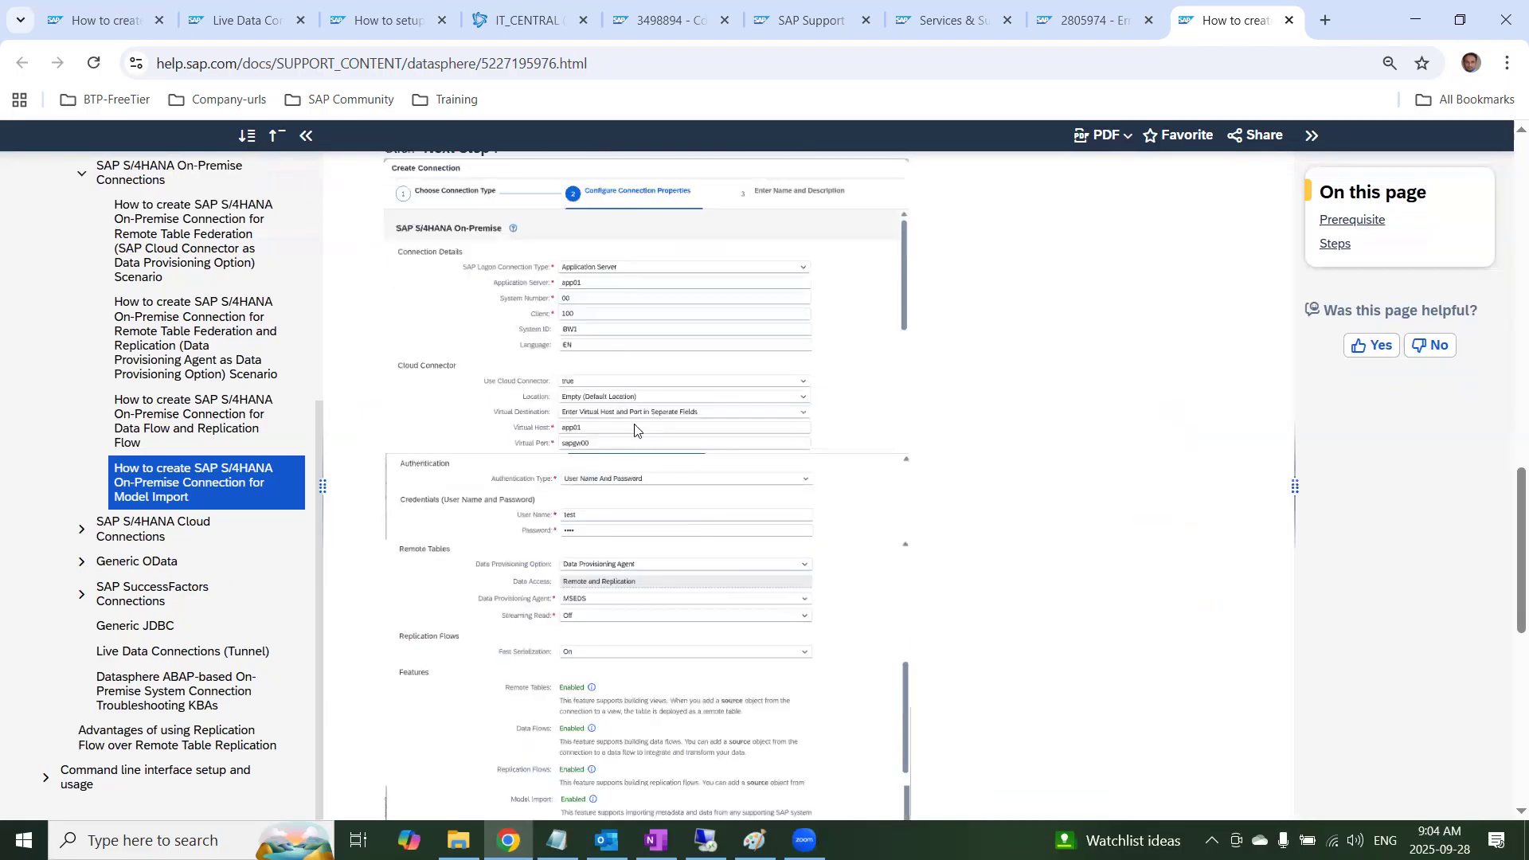
scroll(634, 435, down, 2)
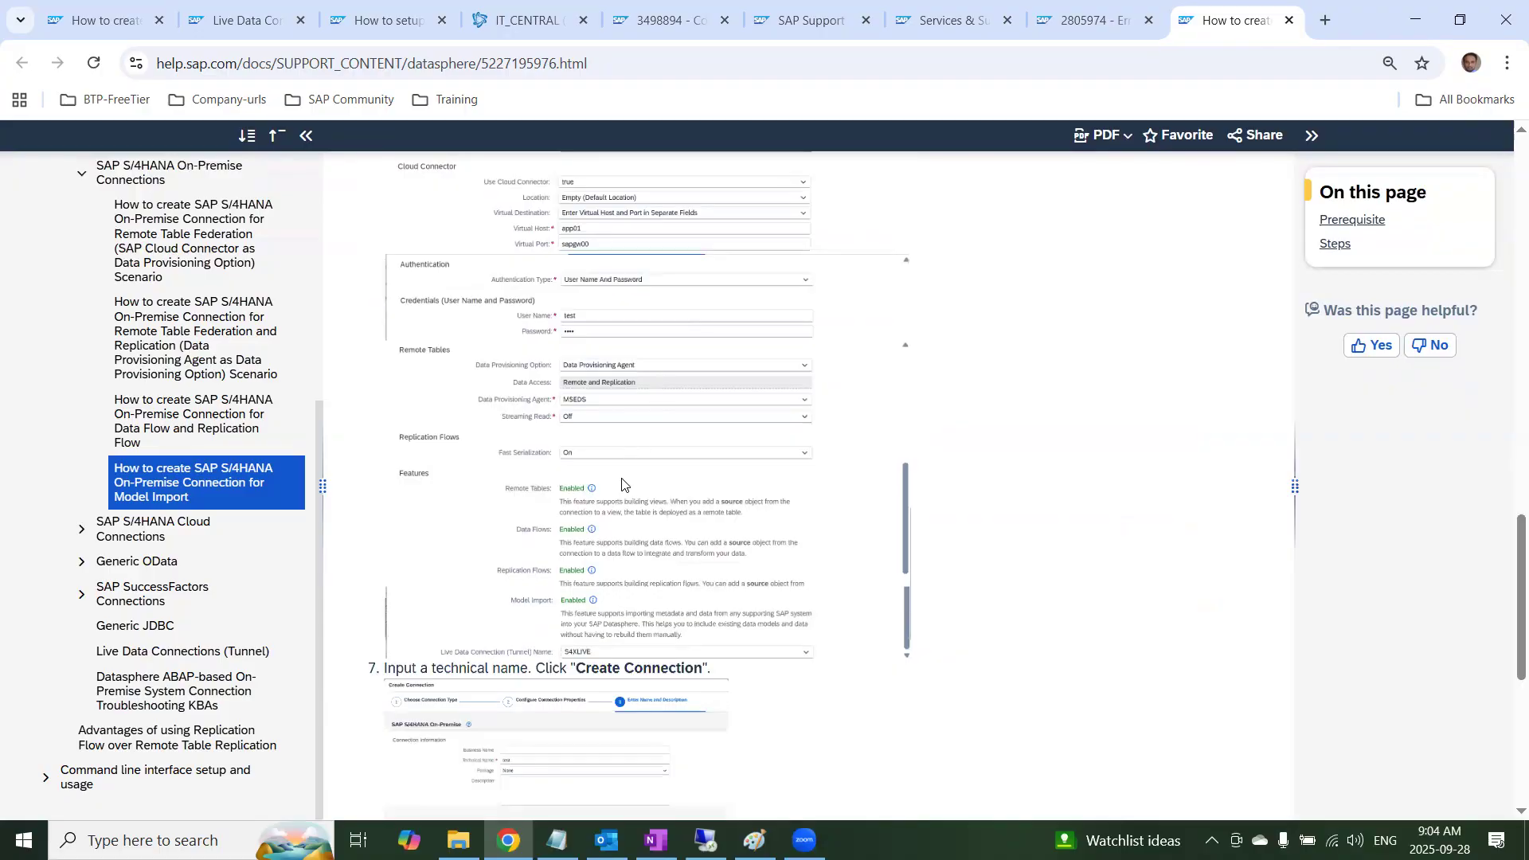
scroll(693, 487, down, 3)
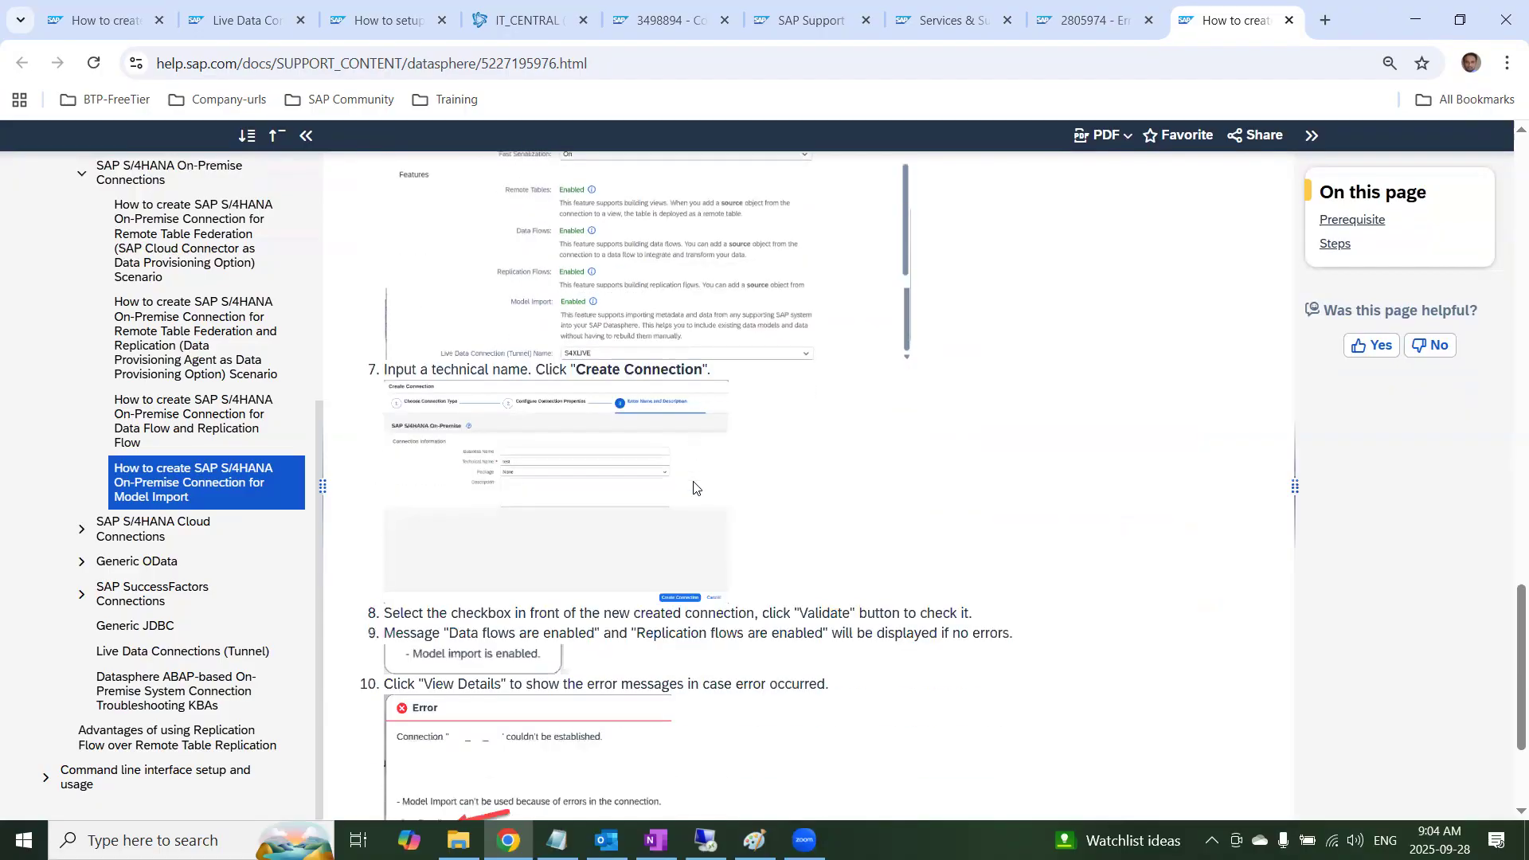
scroll(699, 519, down, 3)
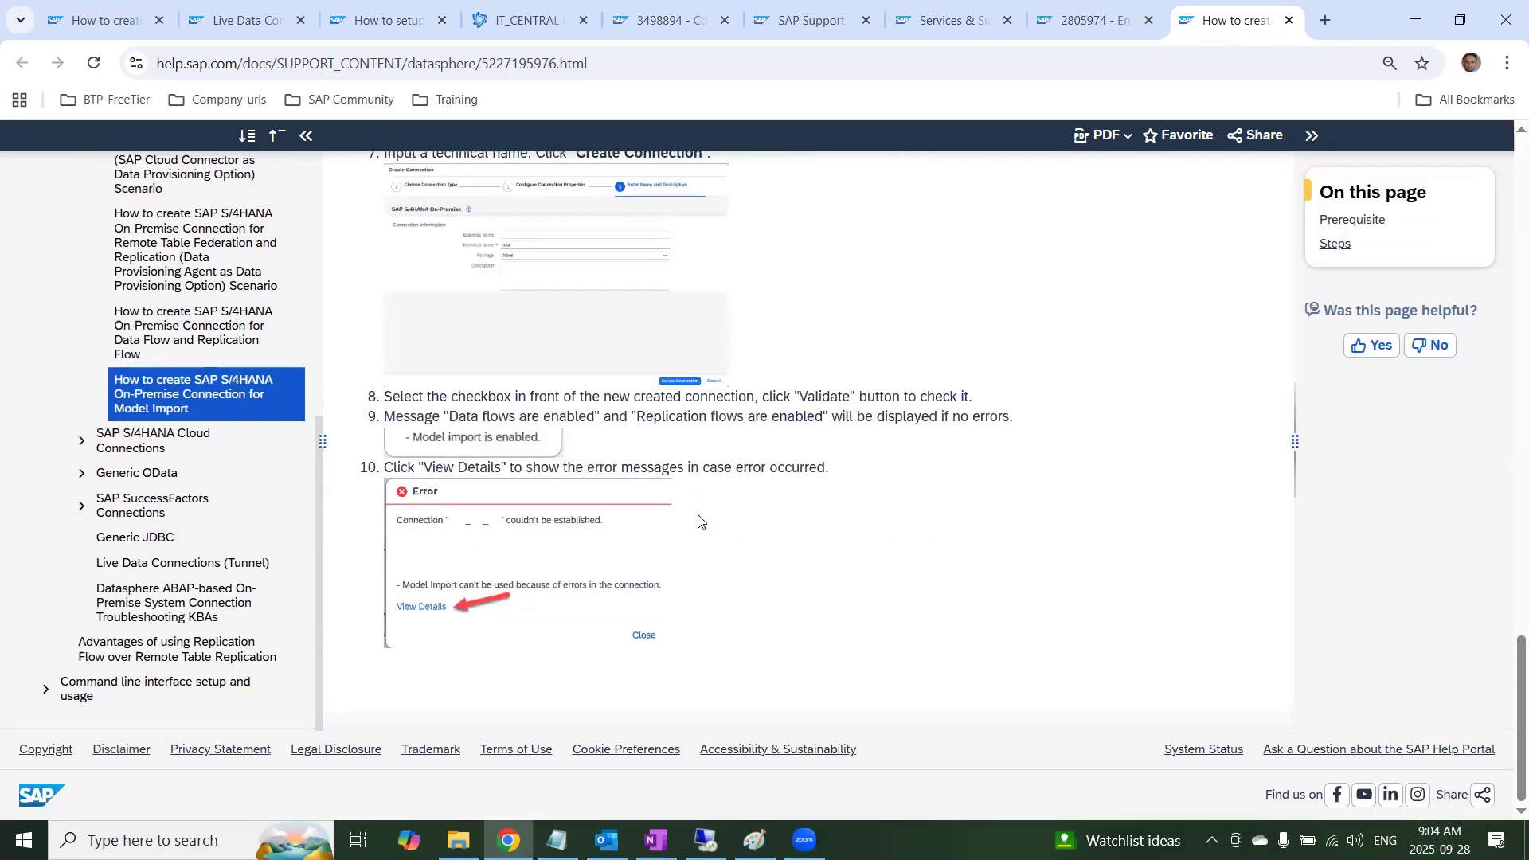
scroll(760, 514, up, 2)
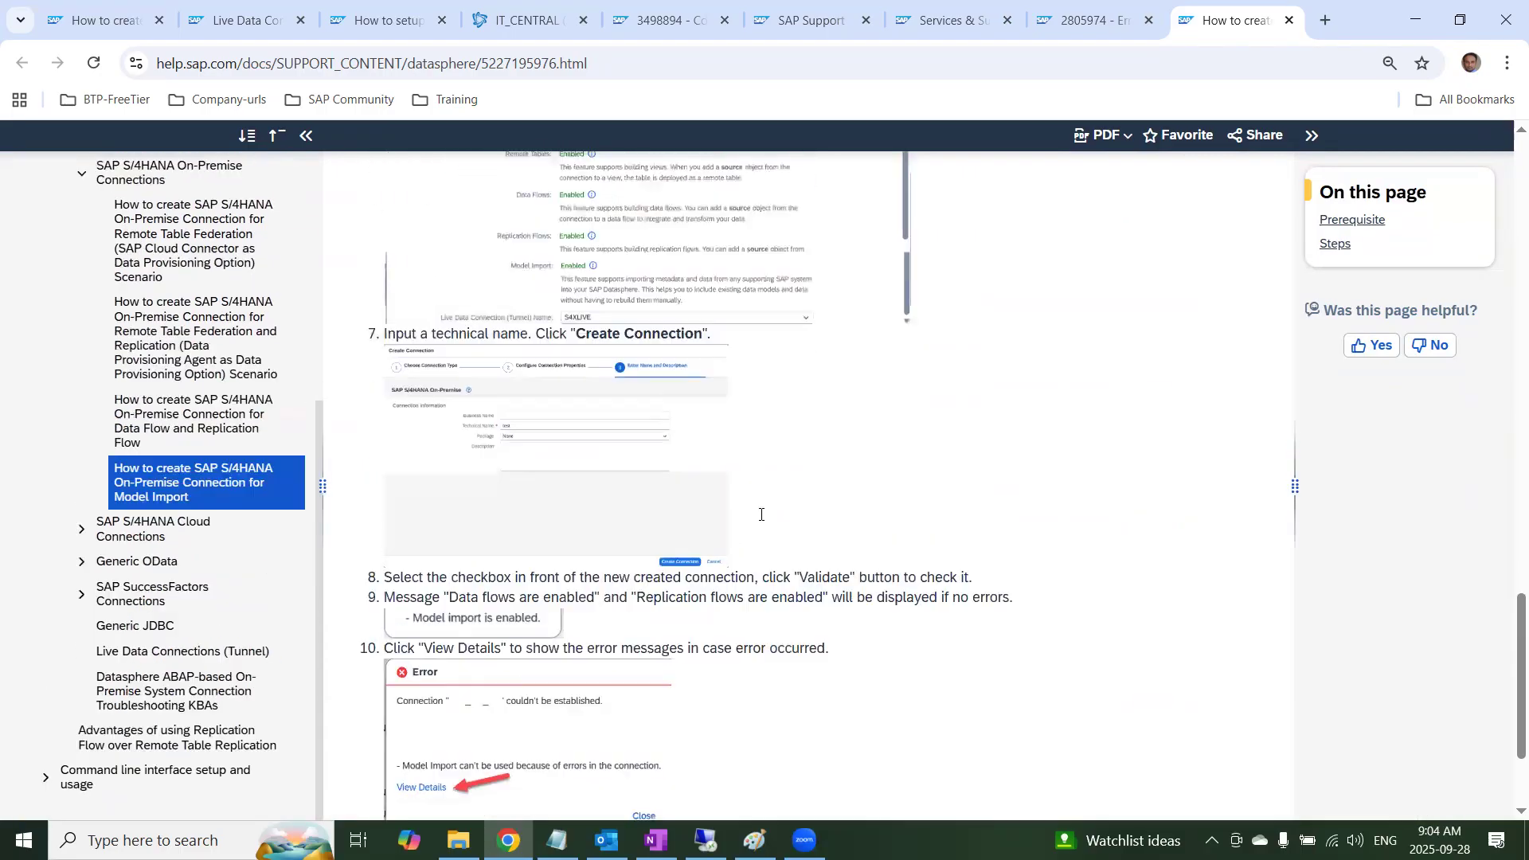
scroll(761, 514, up, 5)
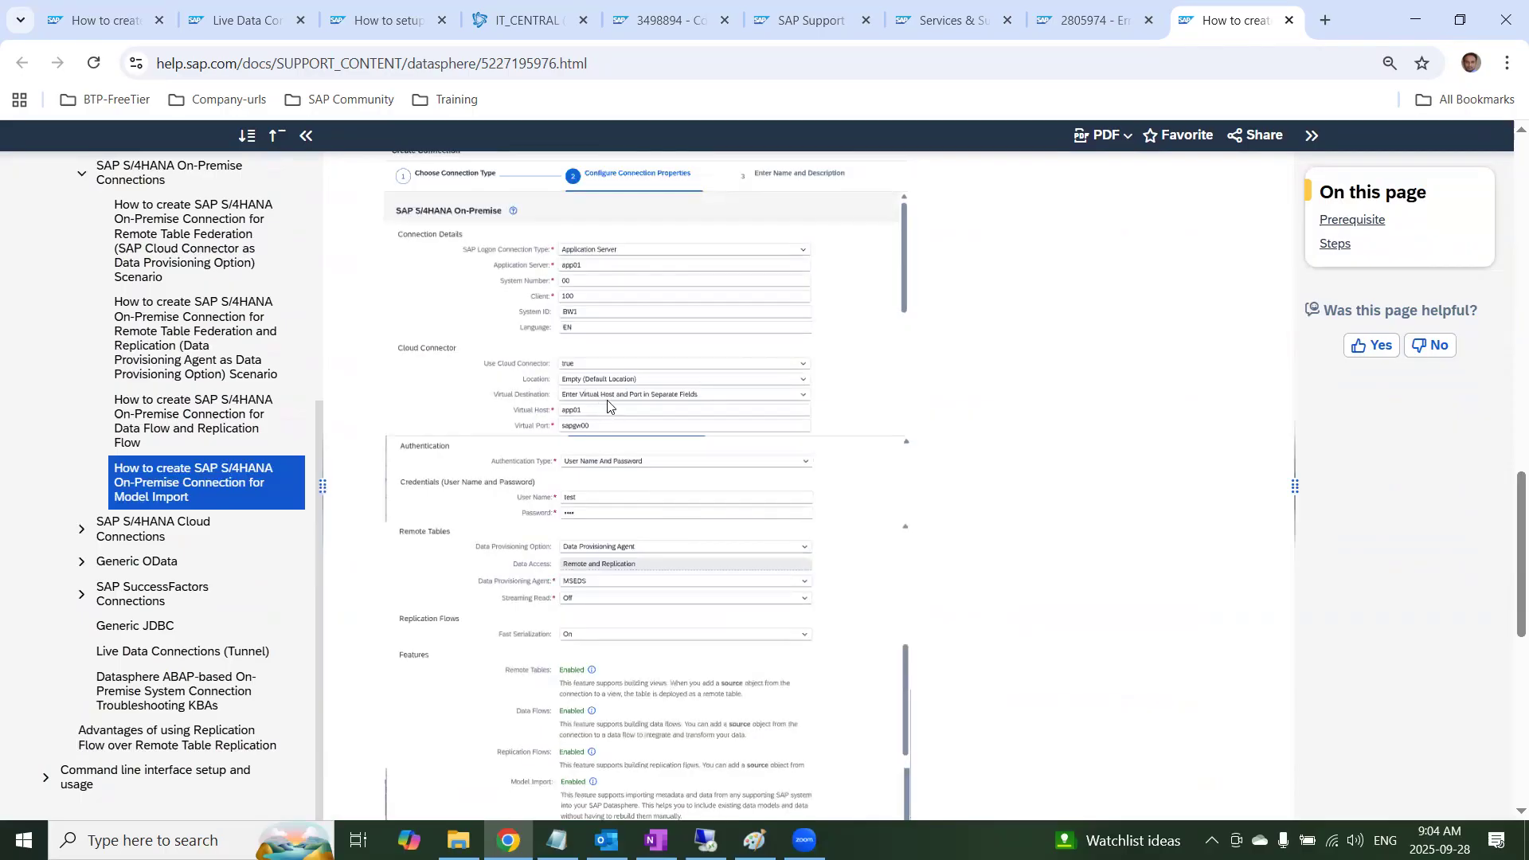
scroll(629, 411, up, 1)
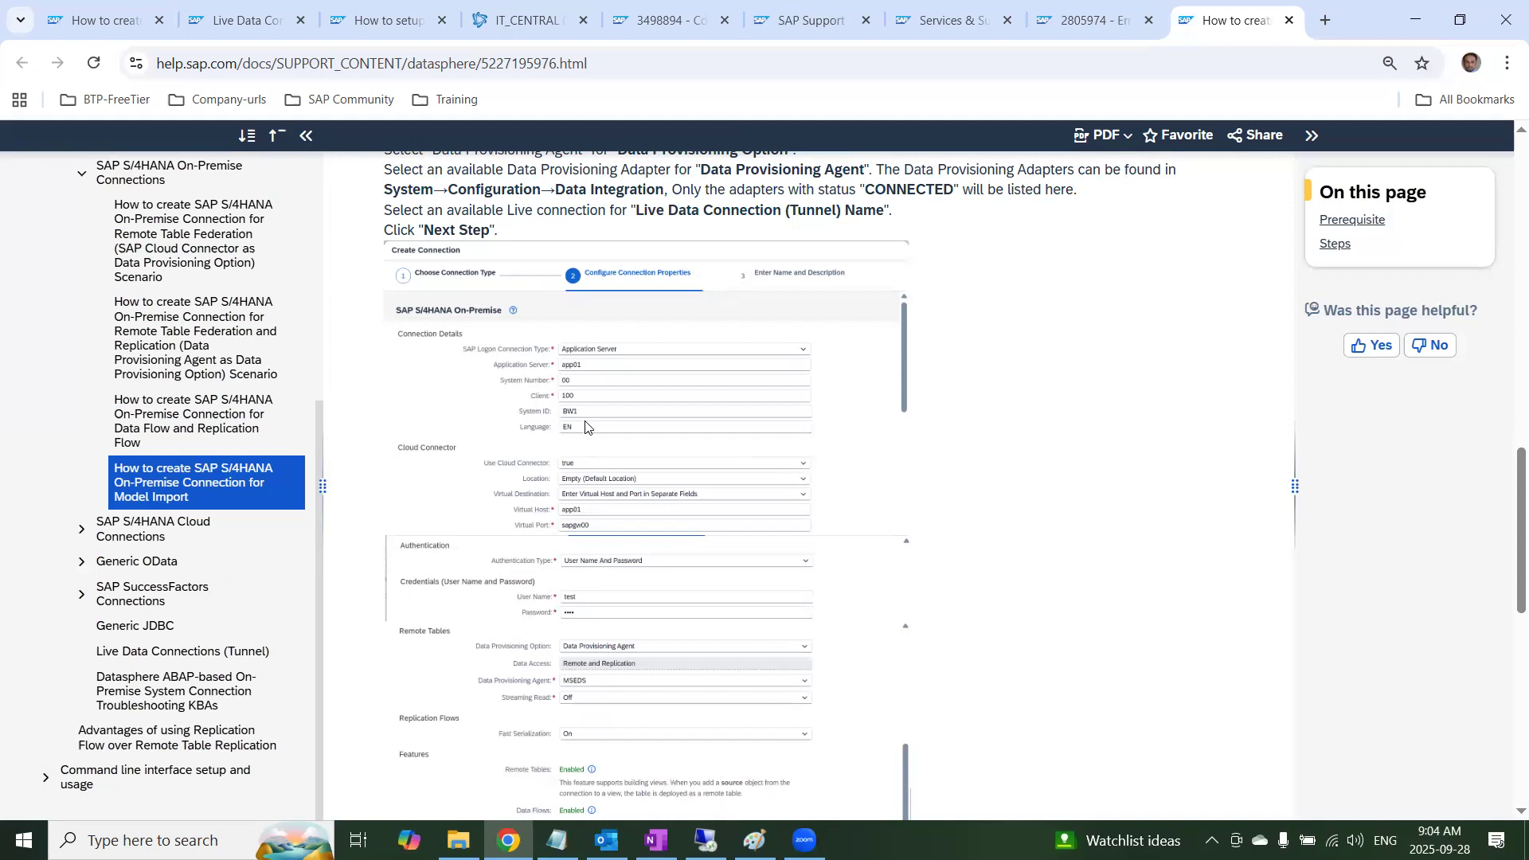
scroll(585, 429, up, 4)
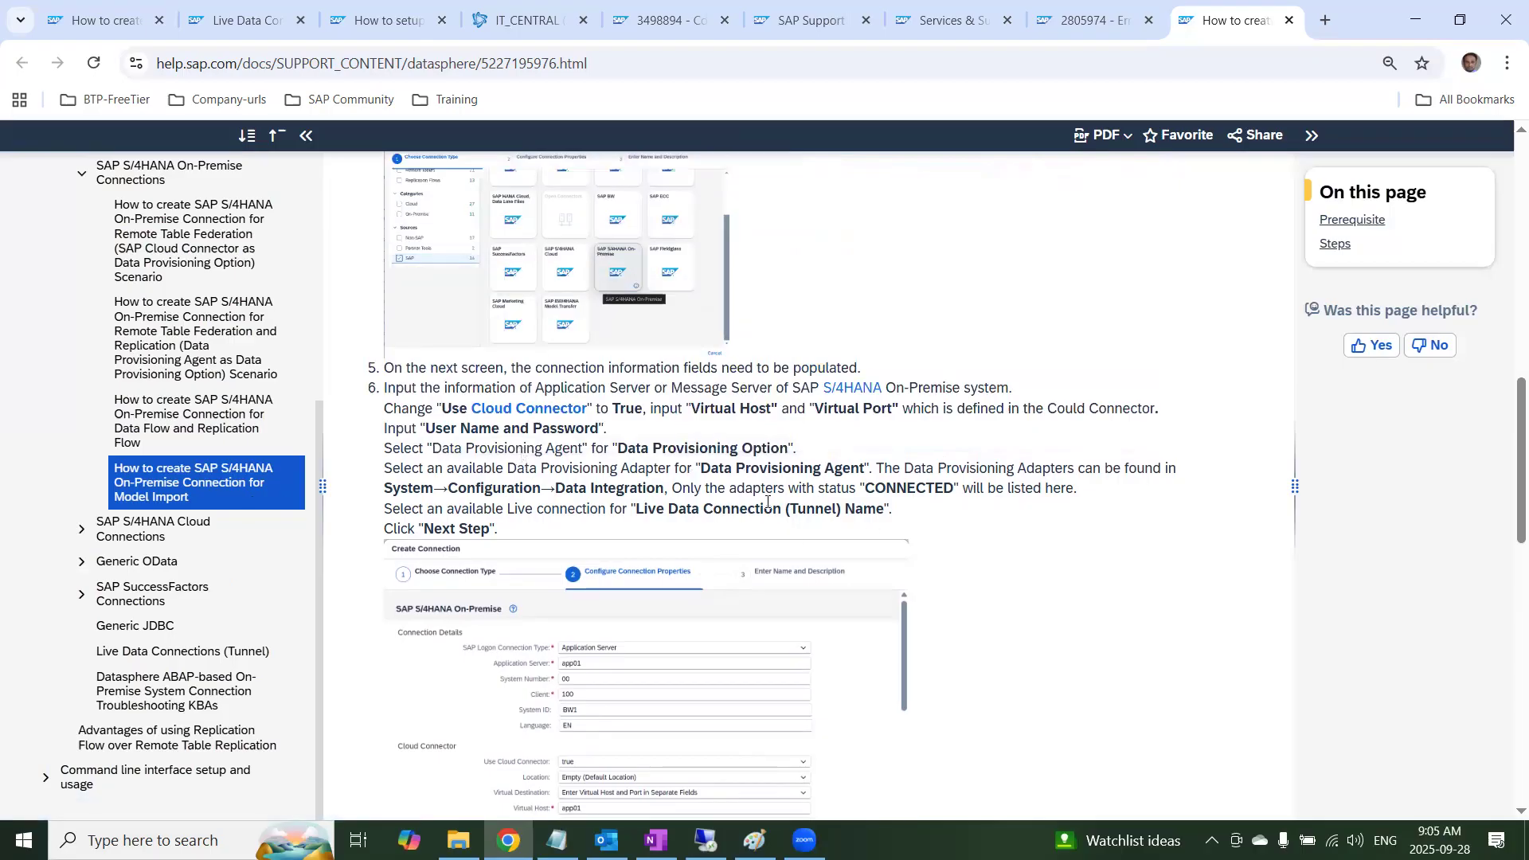
scroll(771, 532, up, 10)
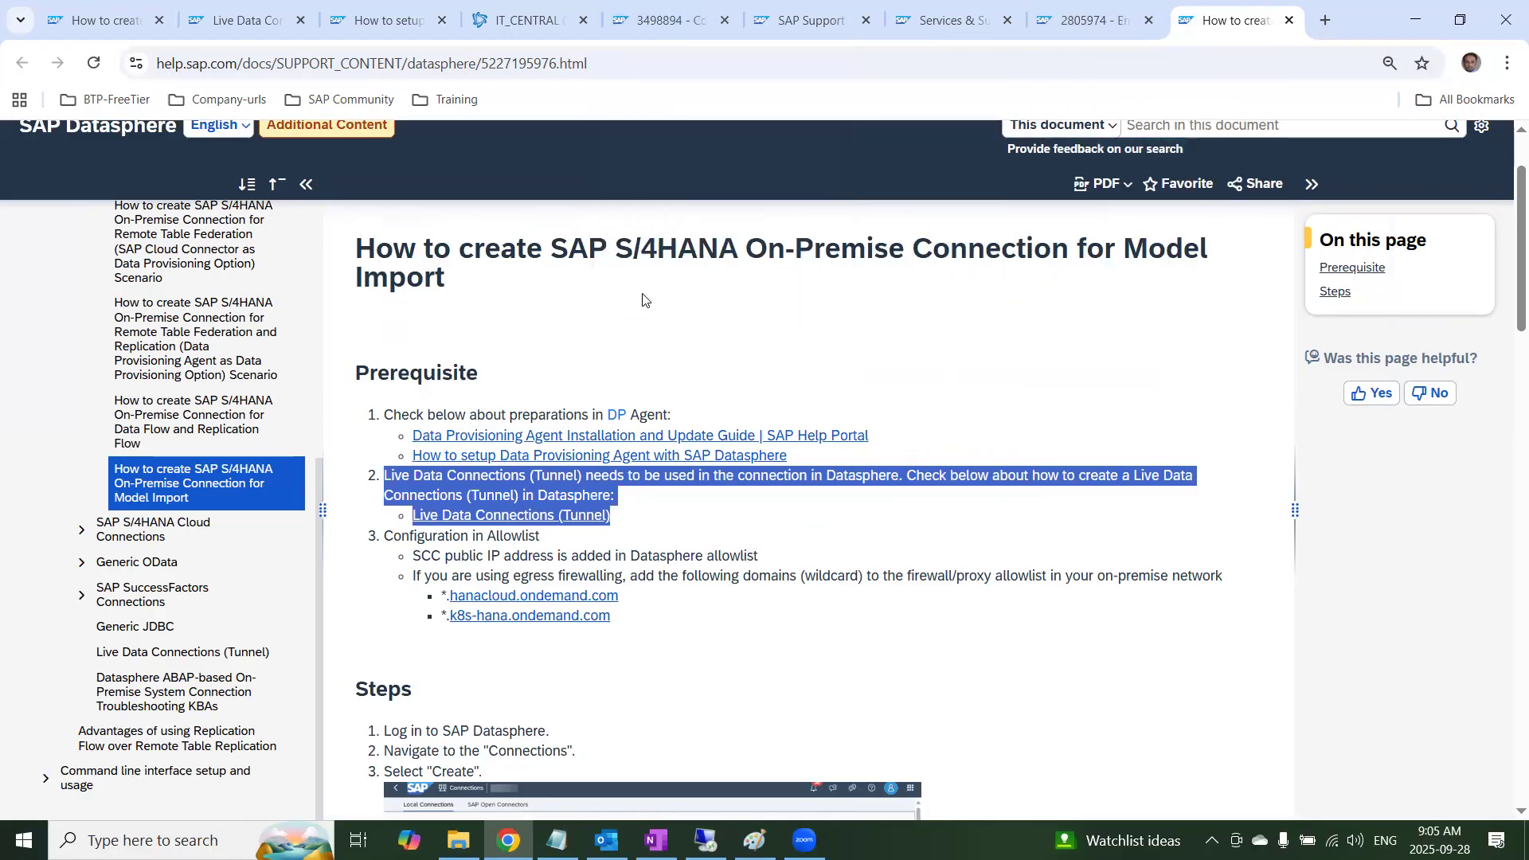
Glance at the SAP Support Portal, return to the model import help, open Live Data Connections (Tunnel) and highlight its Cloud Connector preparations heading
click(811, 22)
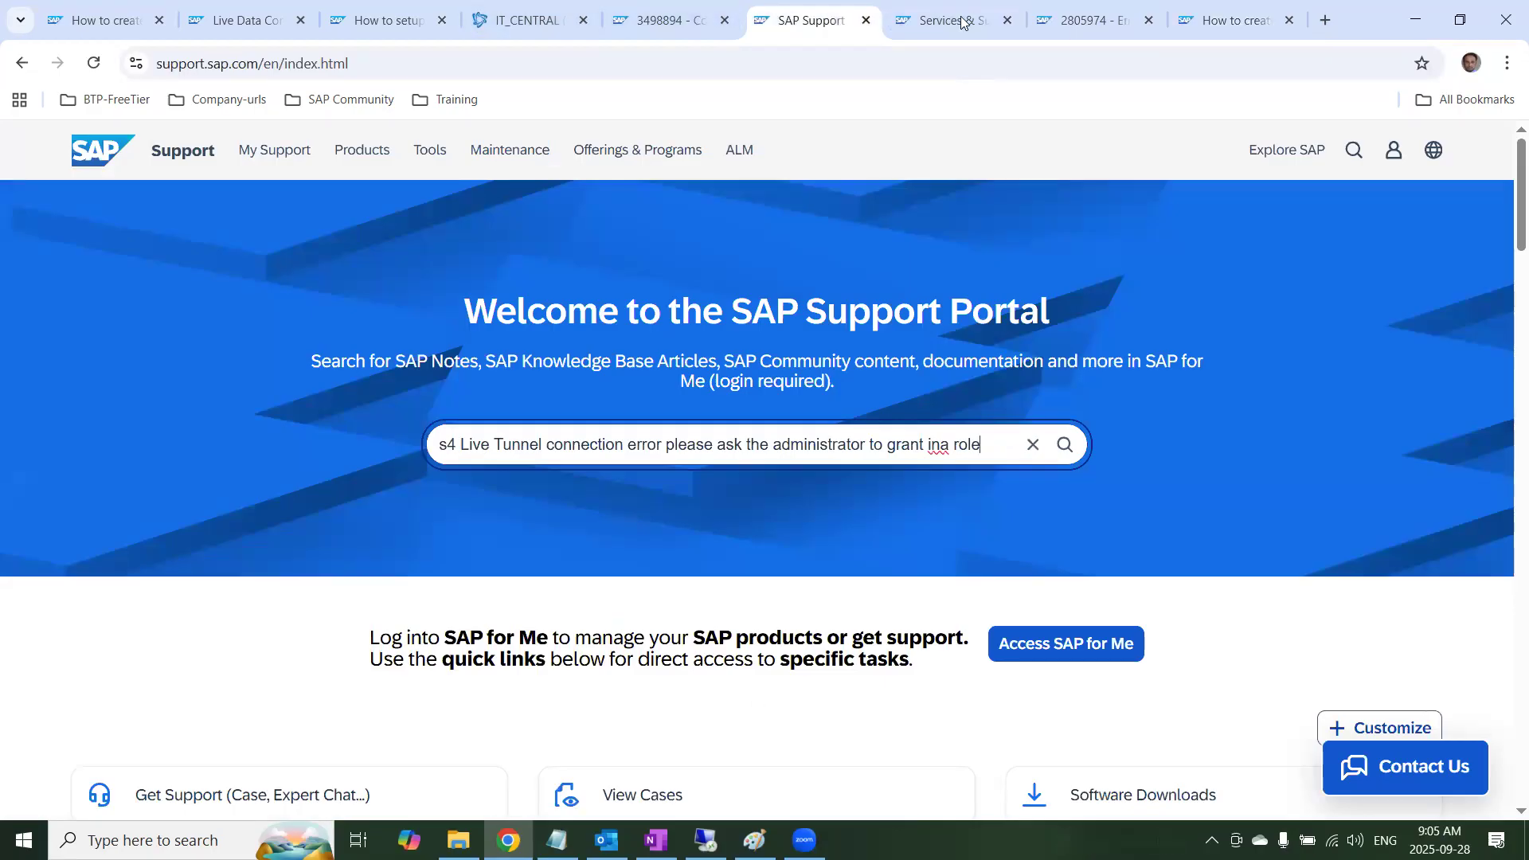
click(1216, 20)
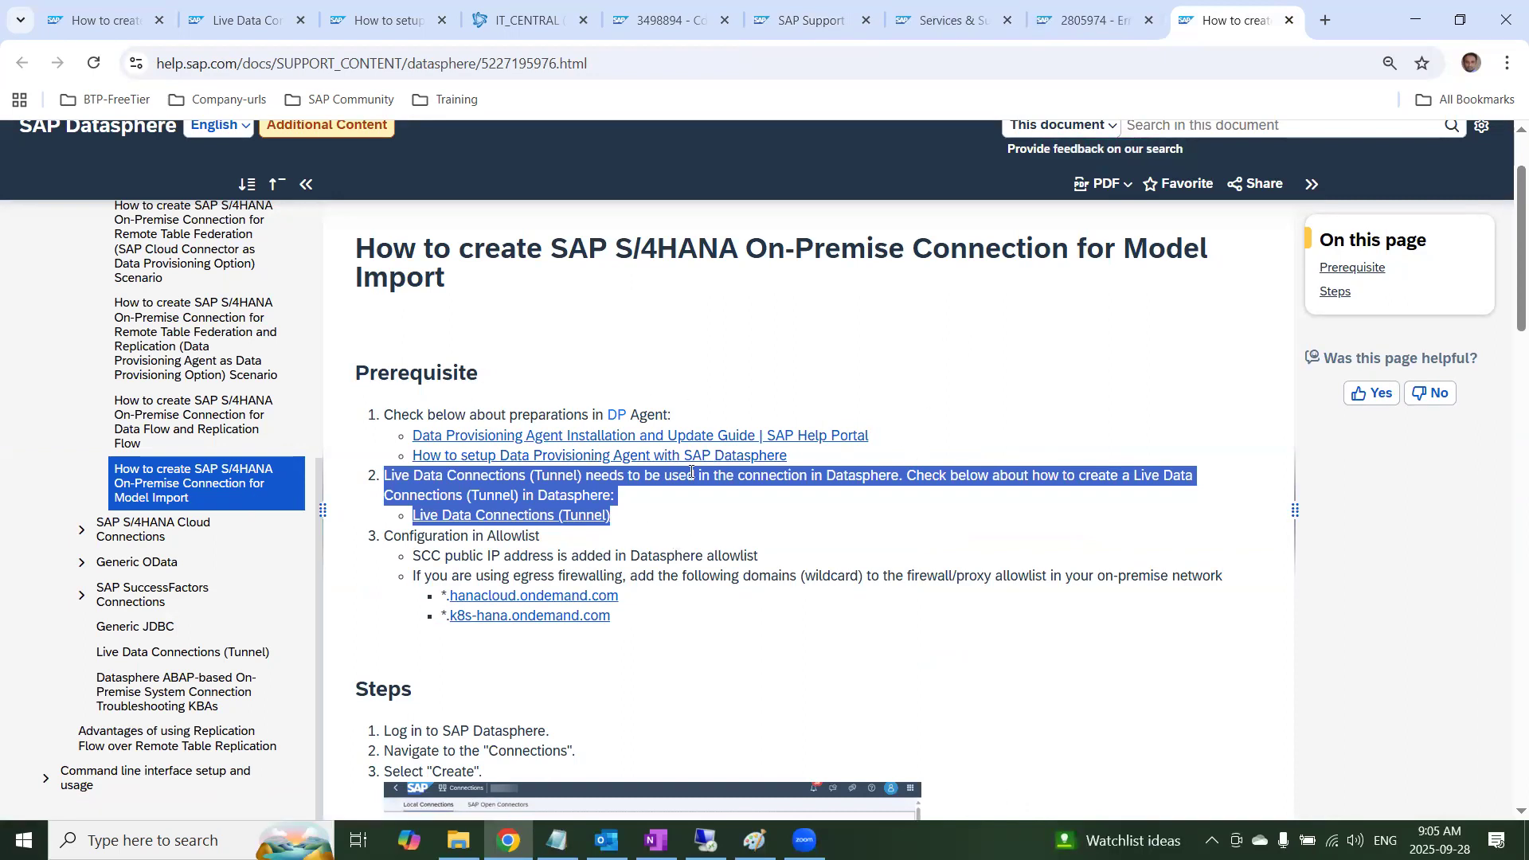
click(917, 515)
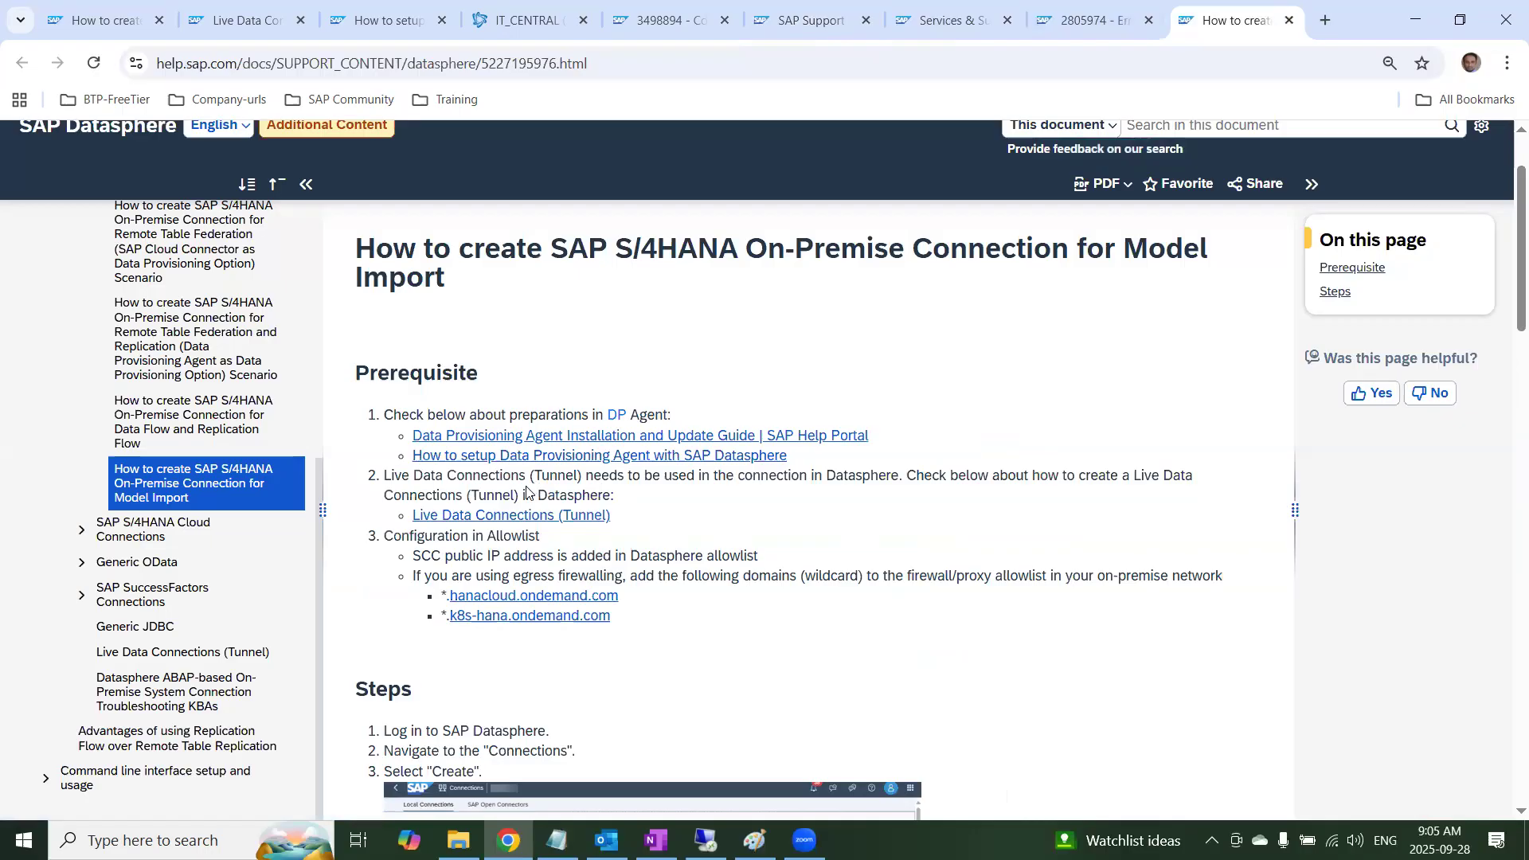
click(494, 515)
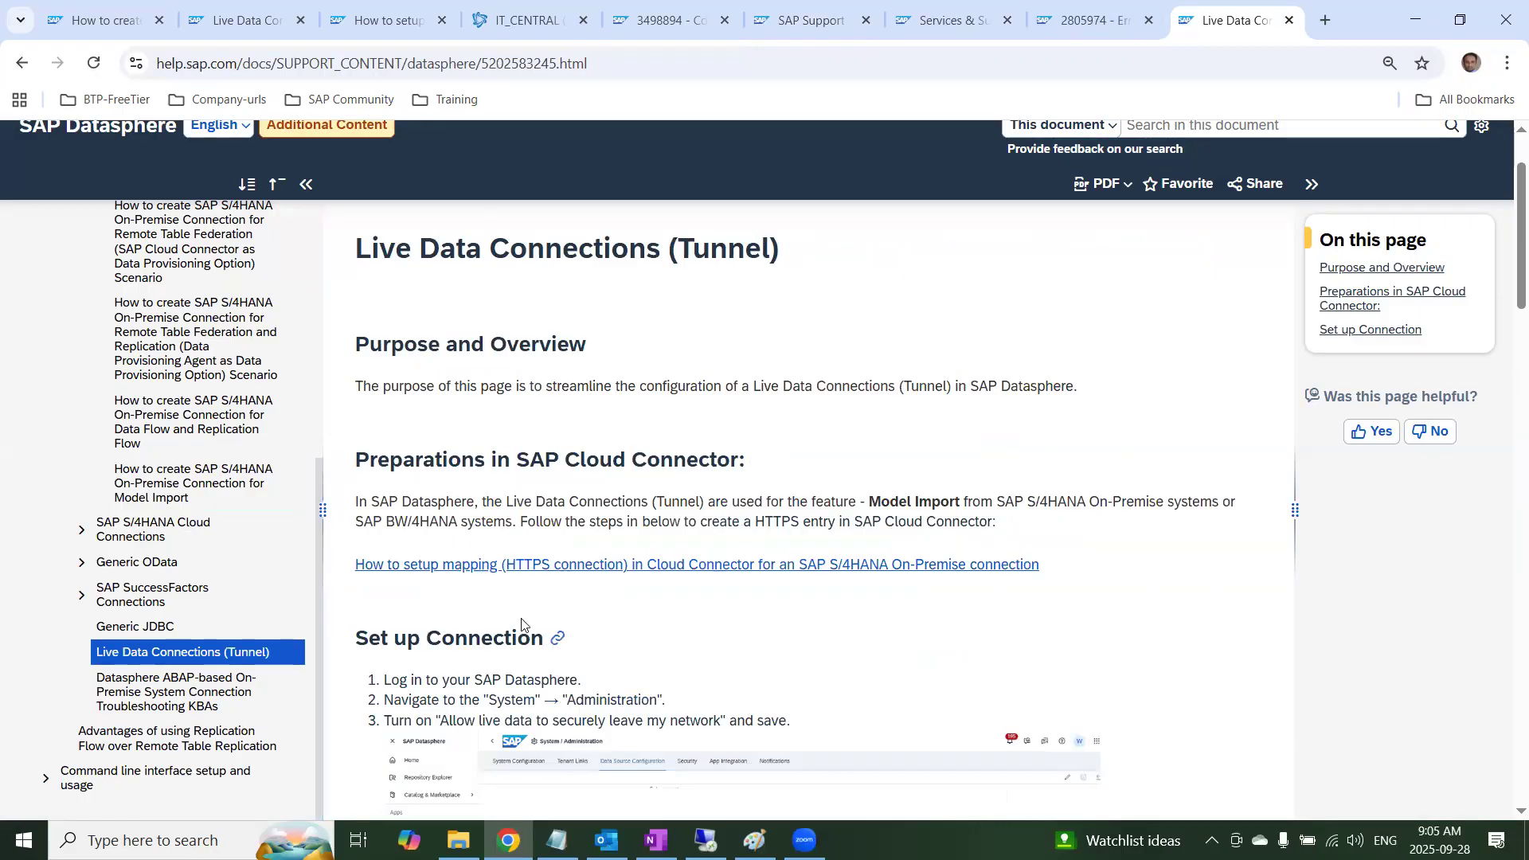
drag(424, 460, 706, 464)
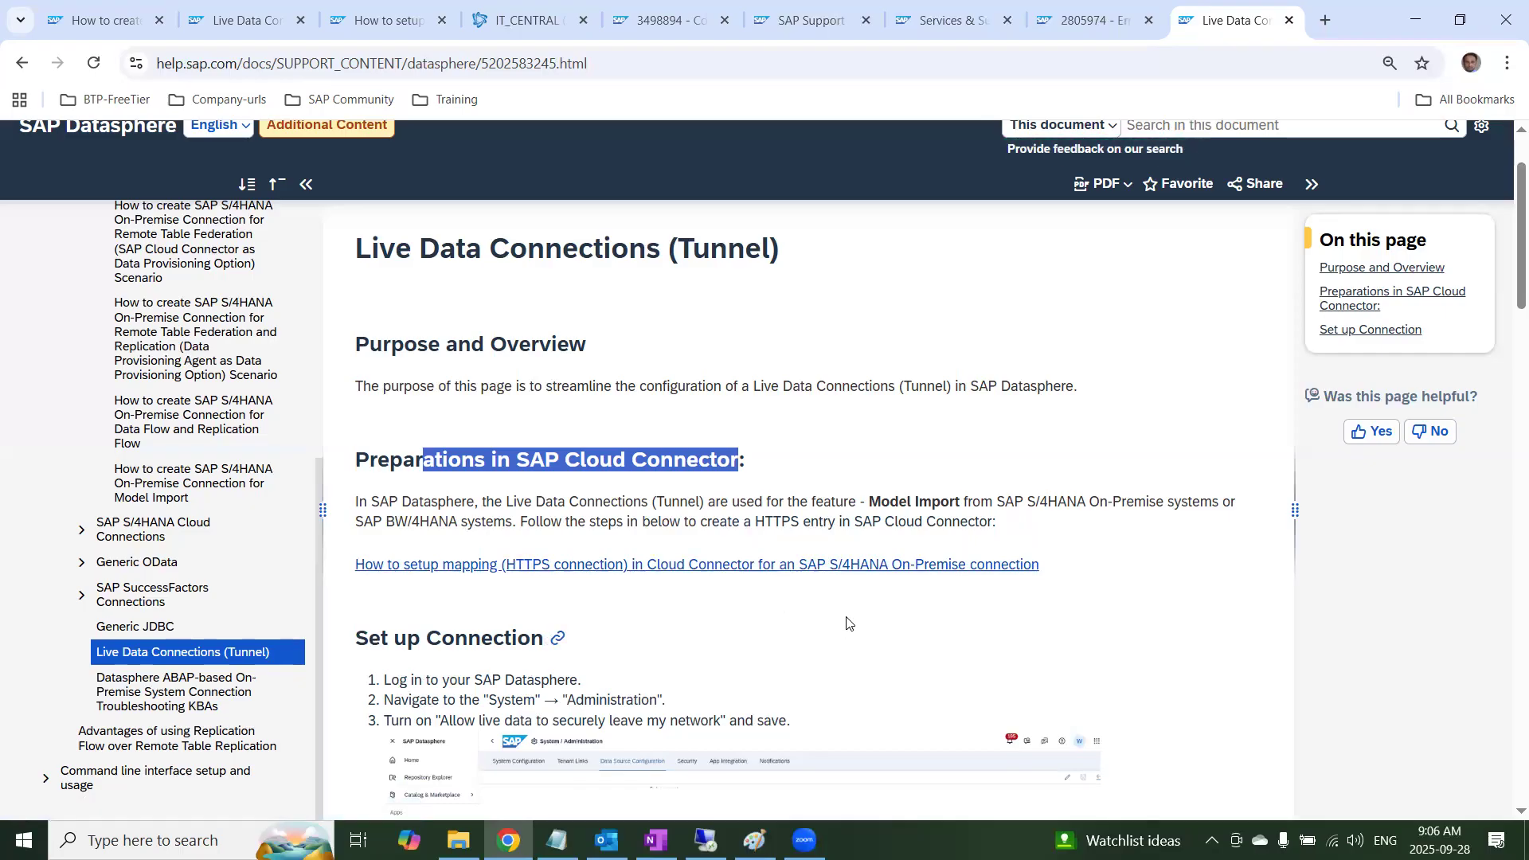
Examine the Live Data Connections (Tunnel) setup steps and open the linked guide on HTTPS mapping in Cloud Connector for S/4HANA On-Premise
scroll(848, 624, down, 3)
scroll(761, 622, down, 3)
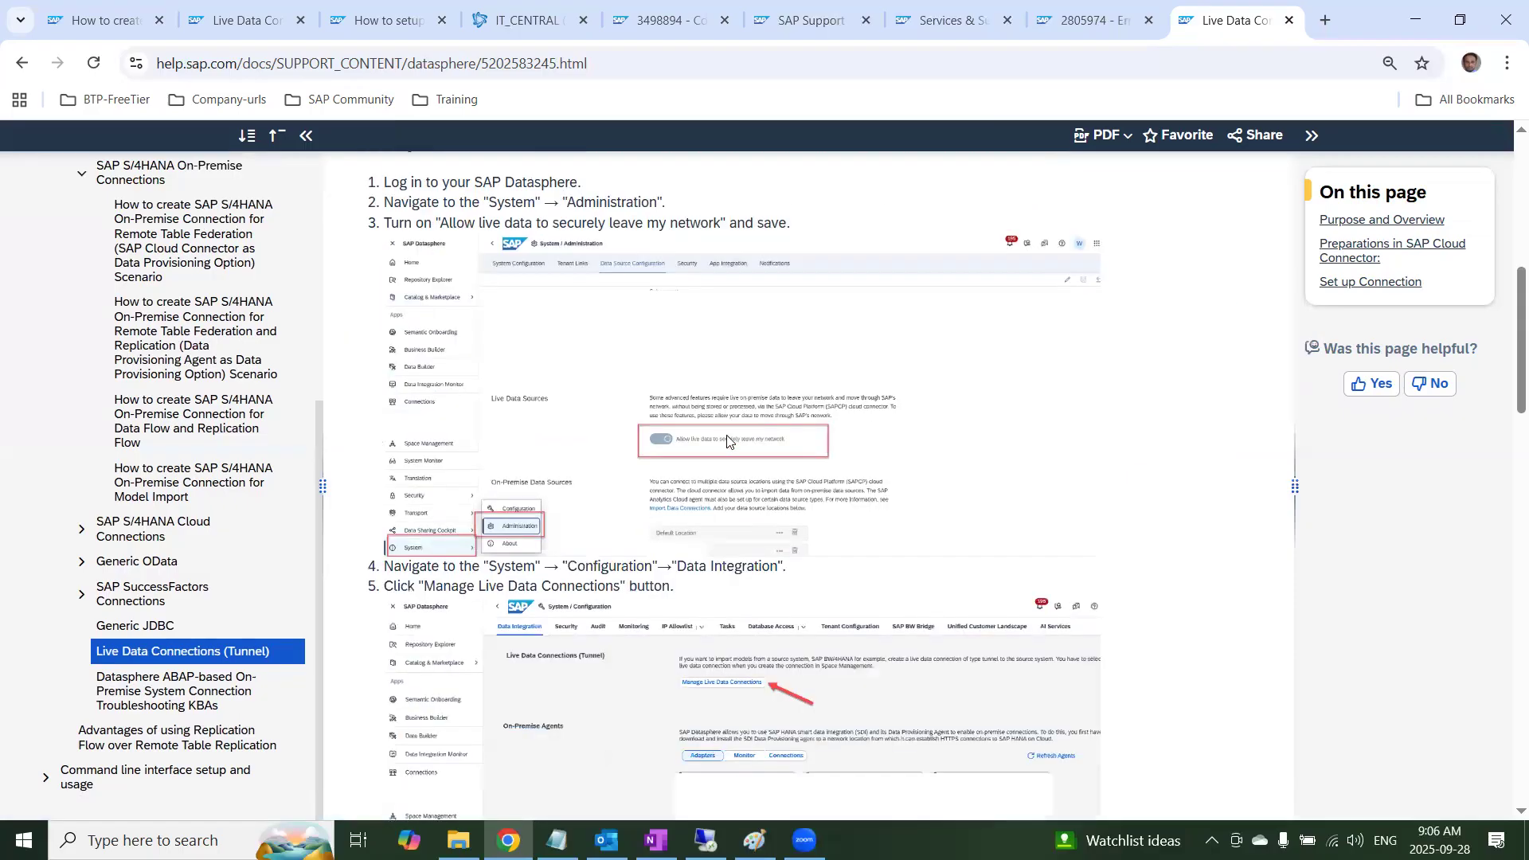
scroll(727, 441, down, 3)
scroll(701, 454, down, 6)
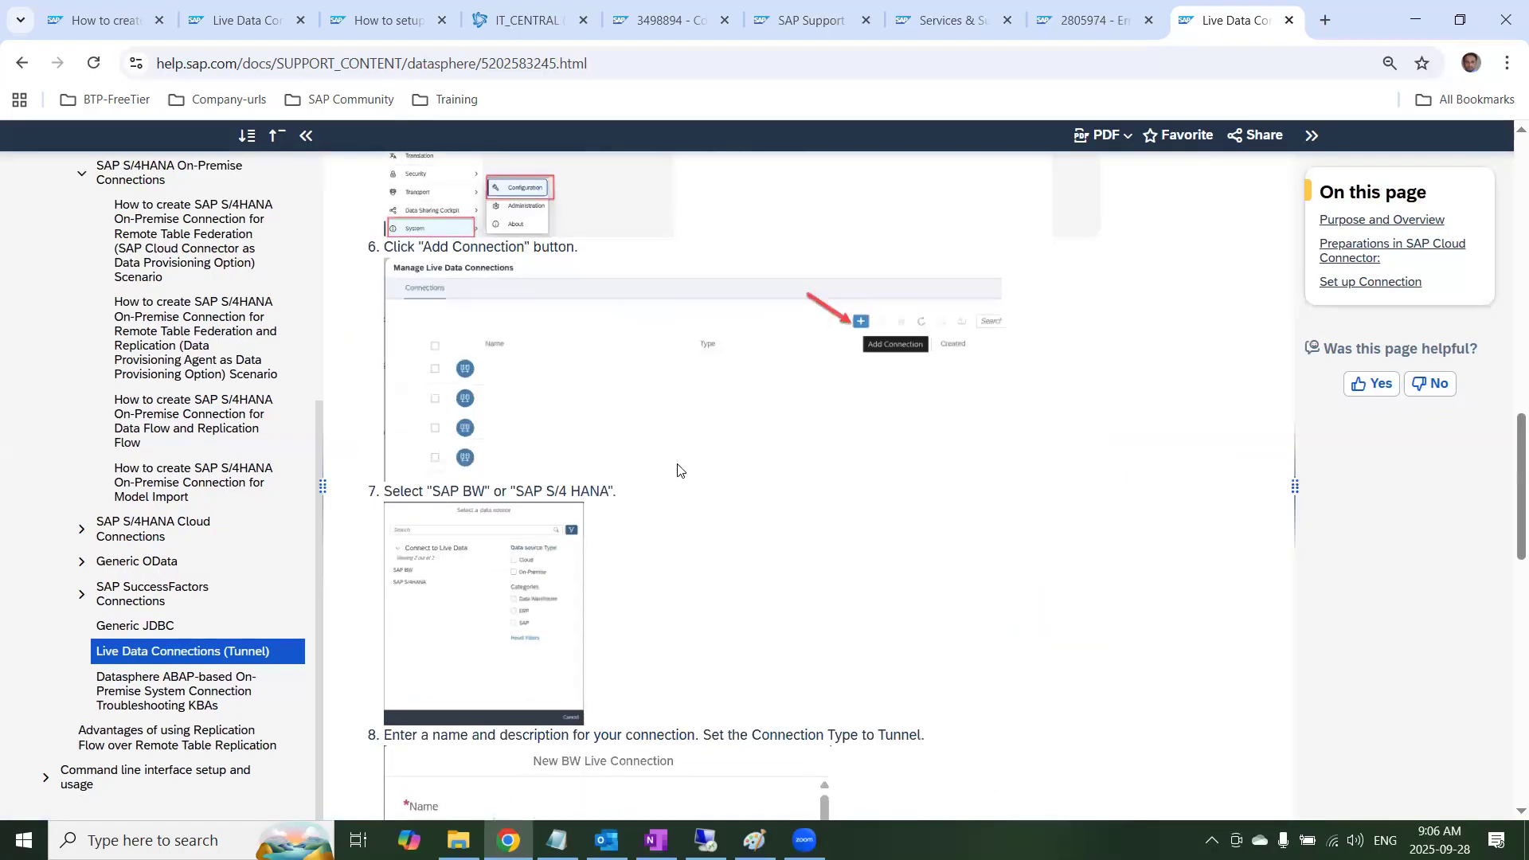
scroll(678, 470, down, 10)
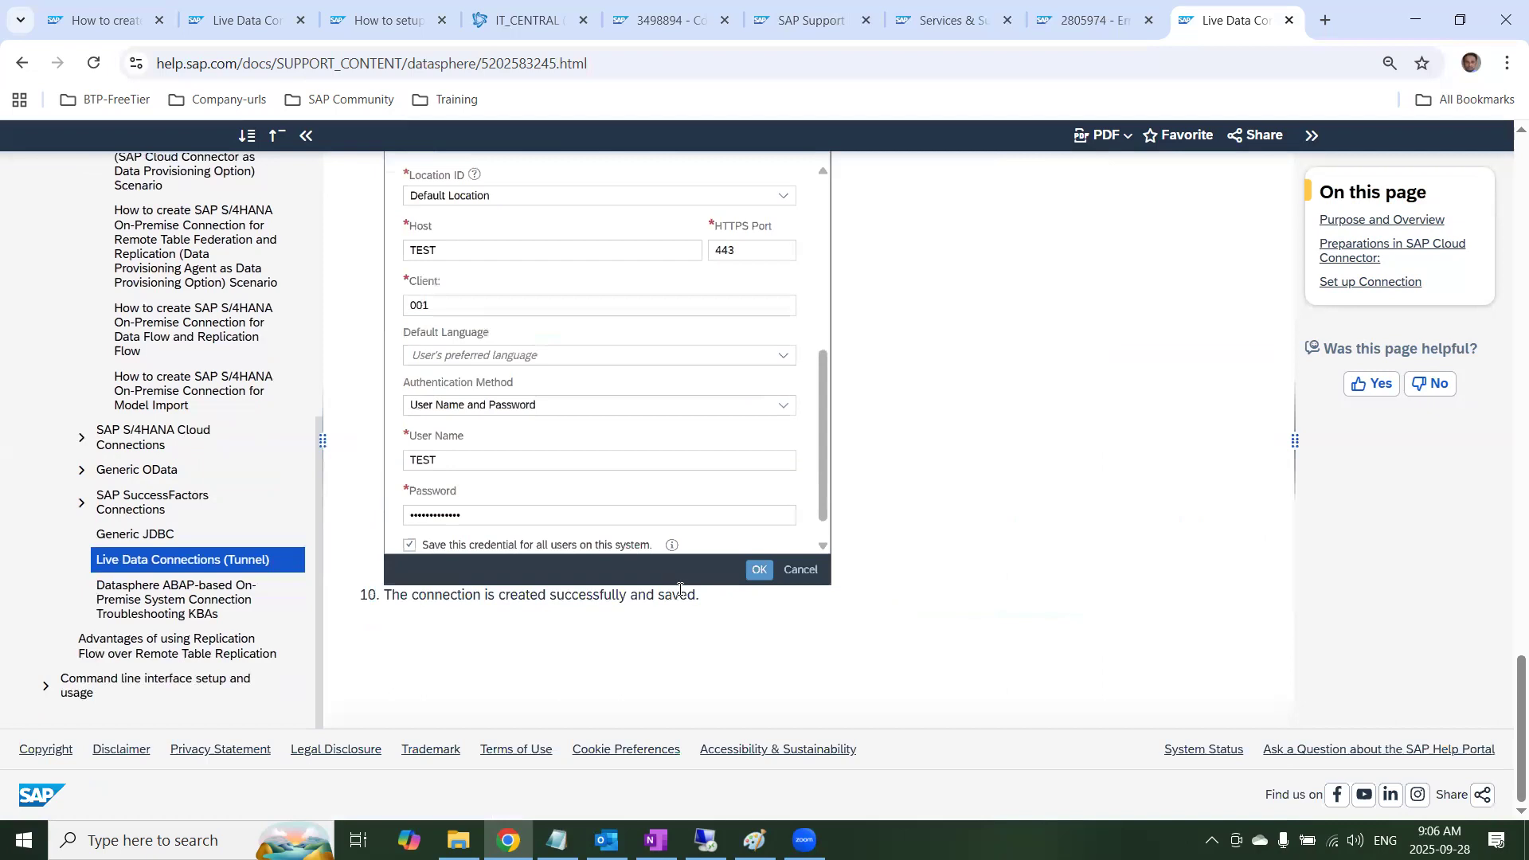
scroll(700, 553, up, 15)
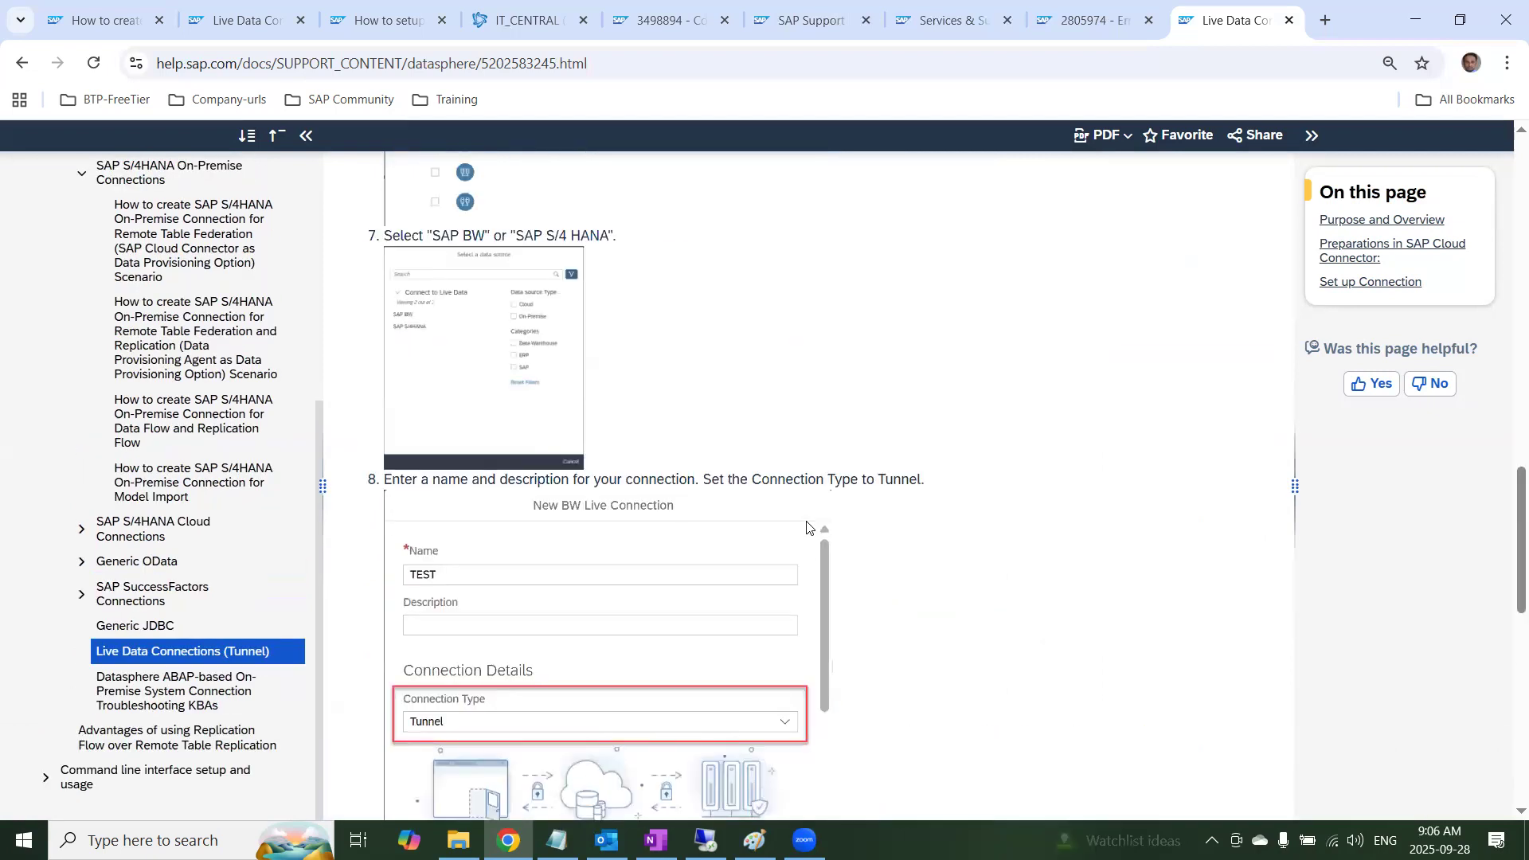
scroll(810, 526, up, 10)
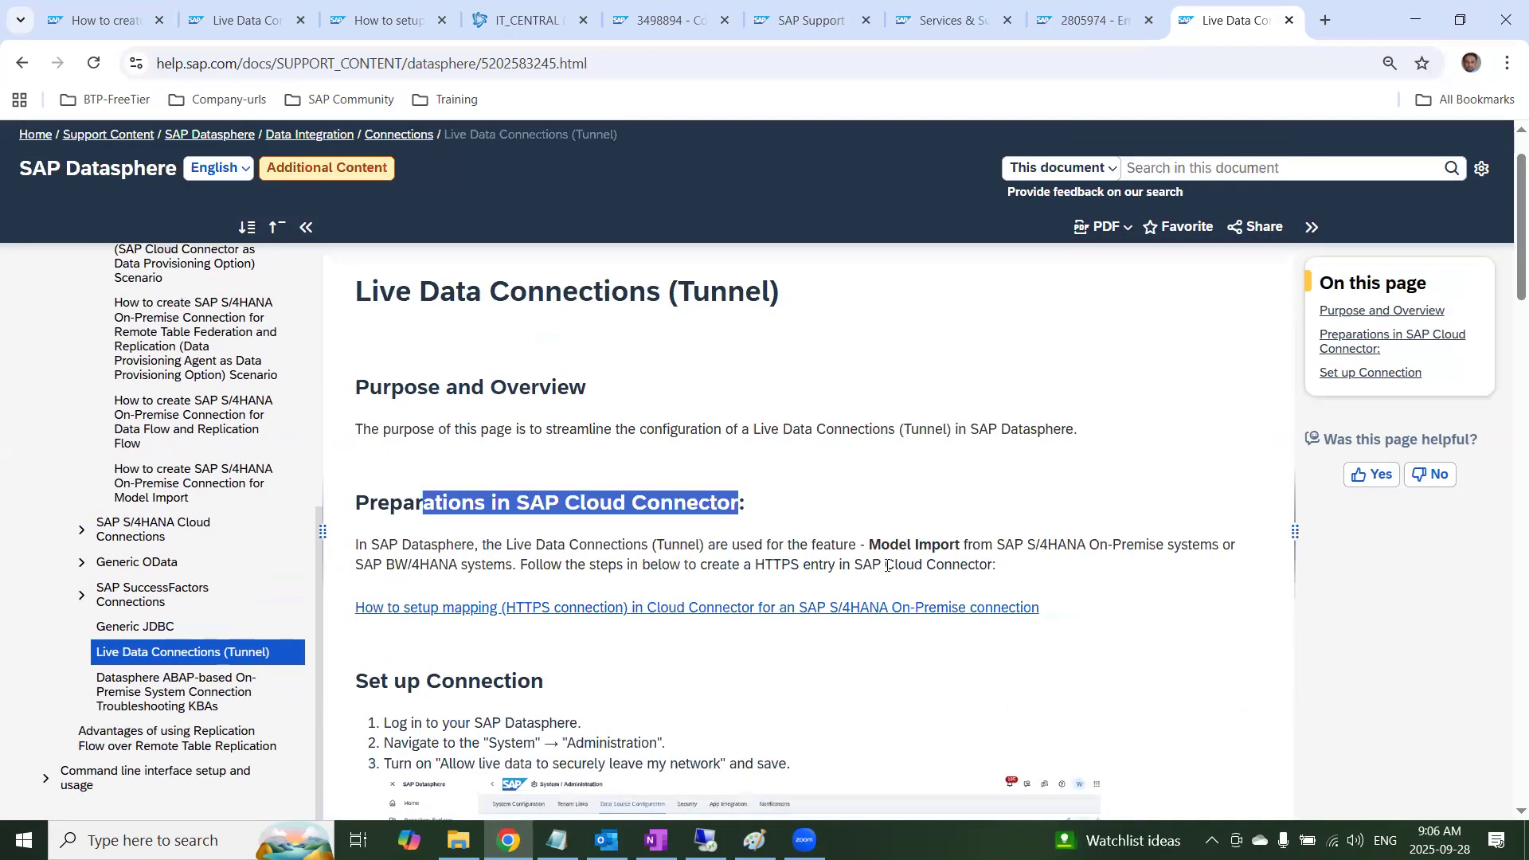
click(459, 608)
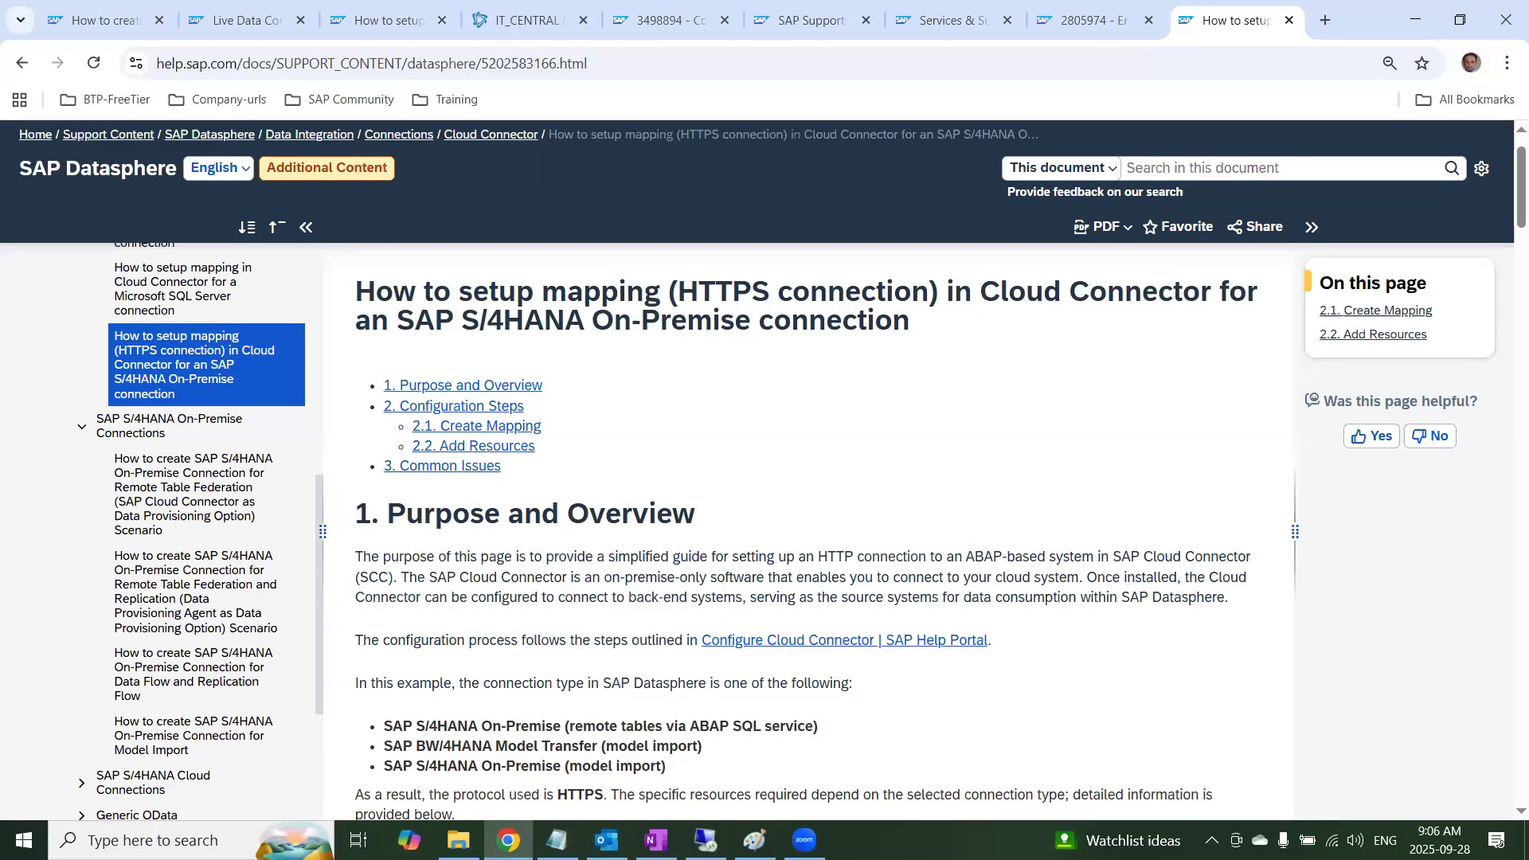
Switch to the remote desktop session and log in to Cloud Connector as Administrator with the account password
mouse_move(705, 842)
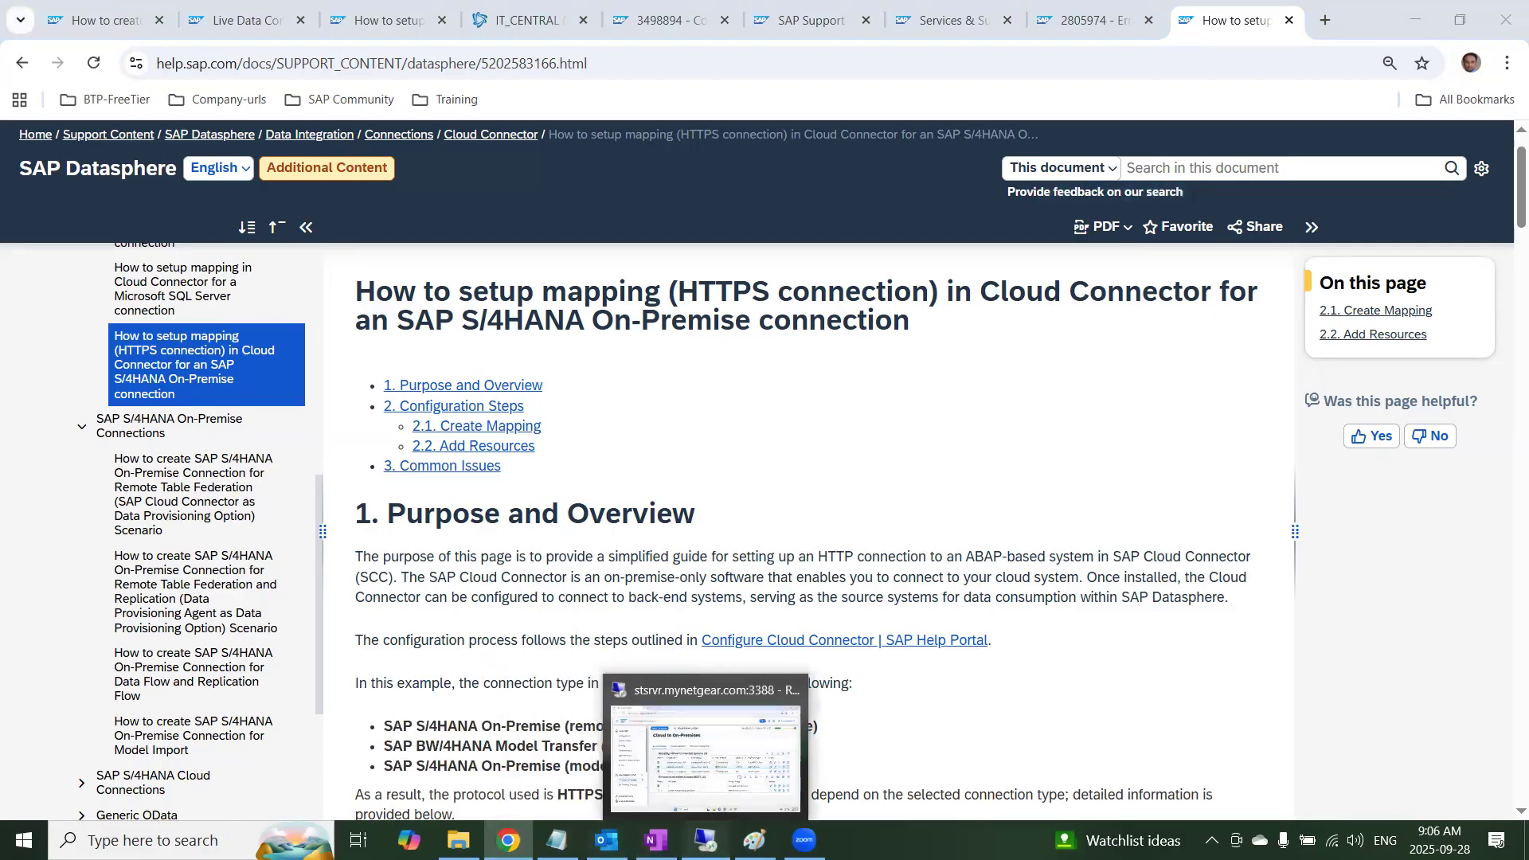
click(705, 753)
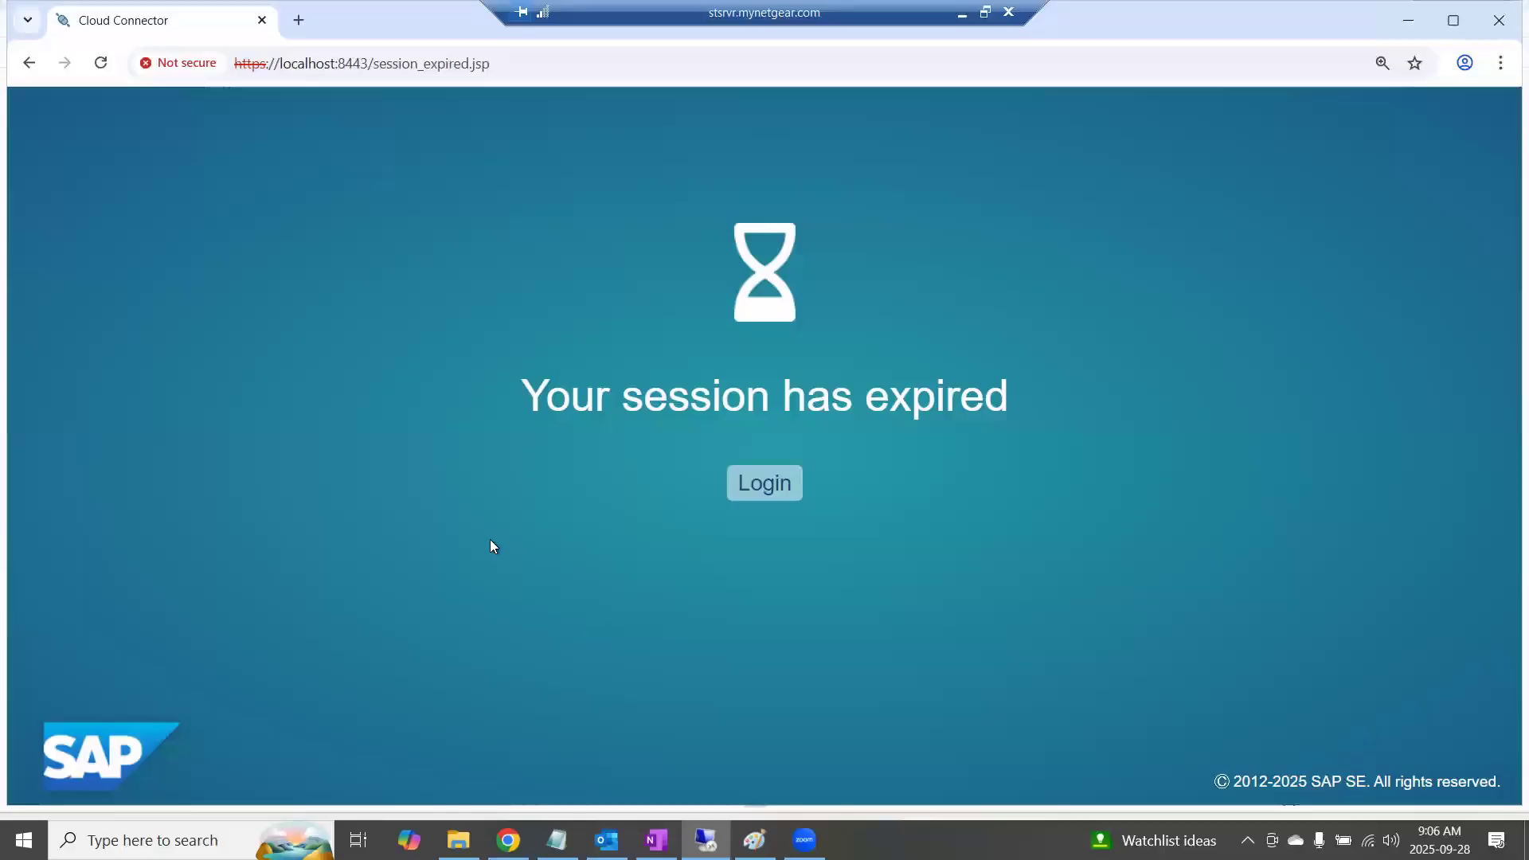
click(752, 489)
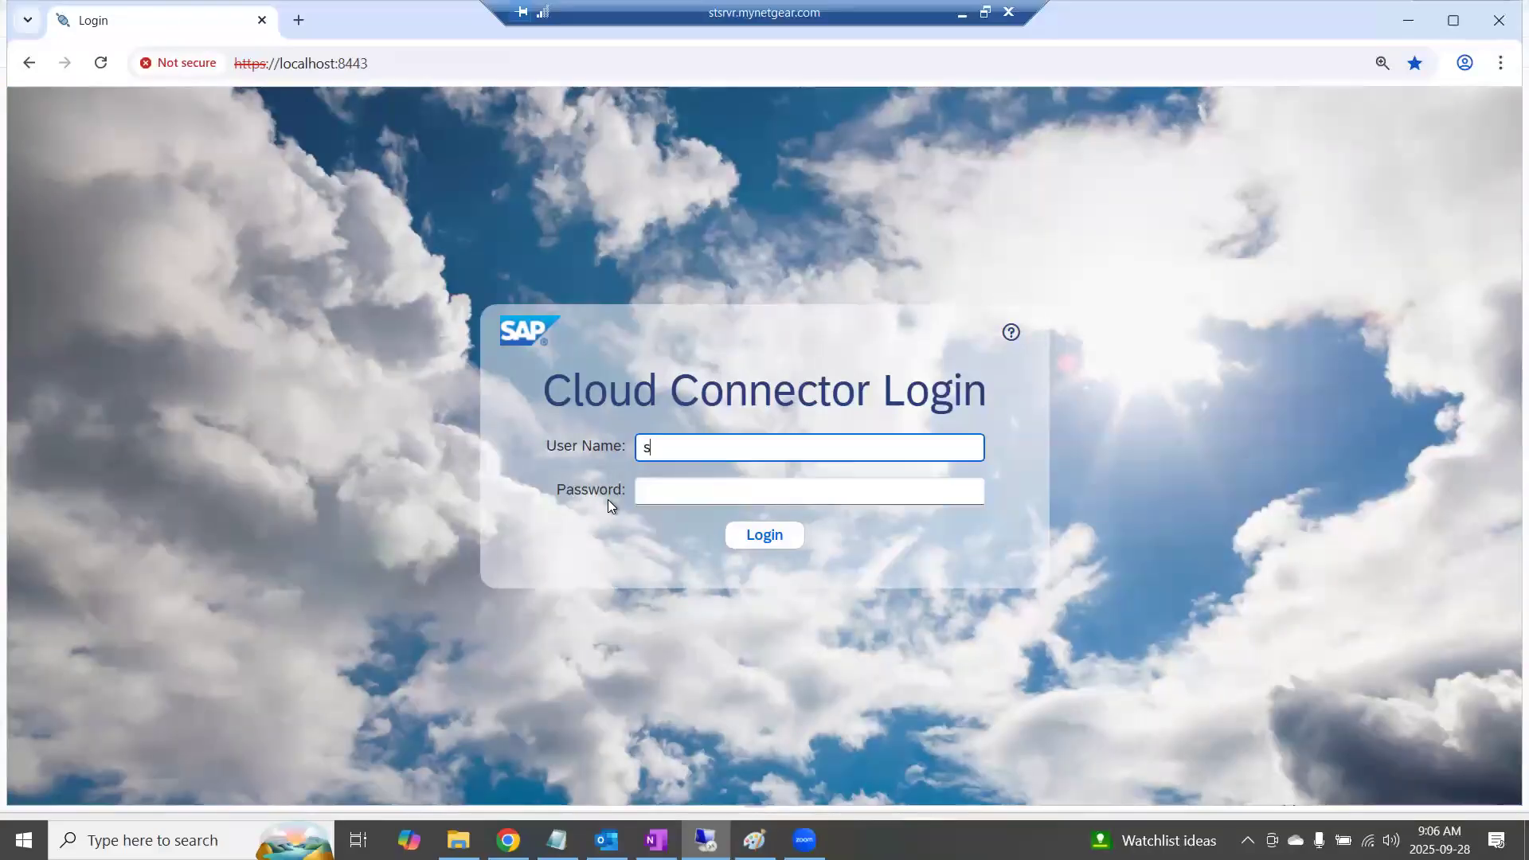
text(Administrator)
key(Tab)
text(••••••••••)
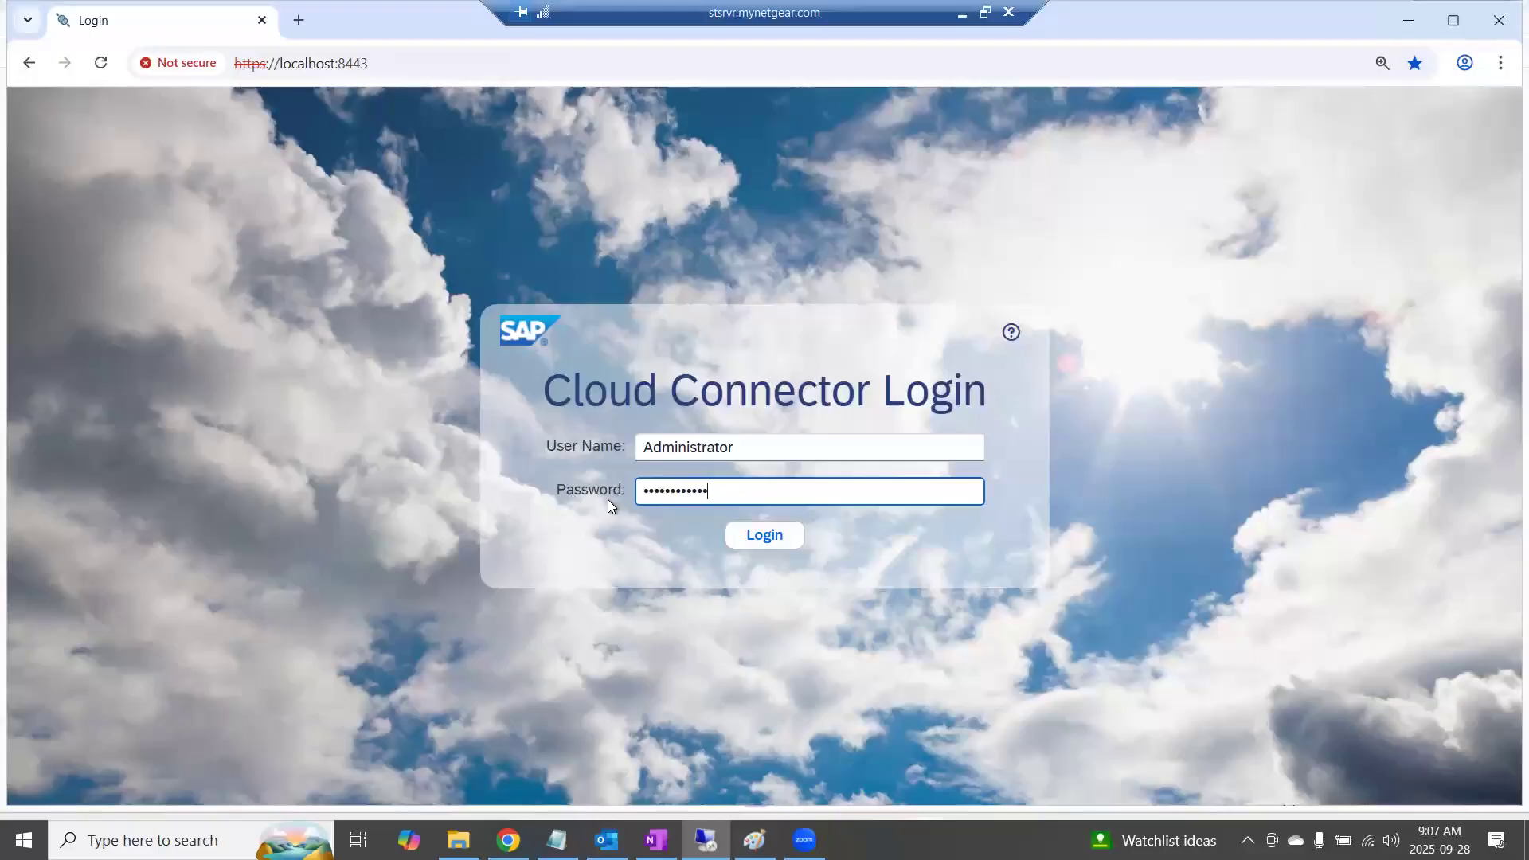
key(Return)
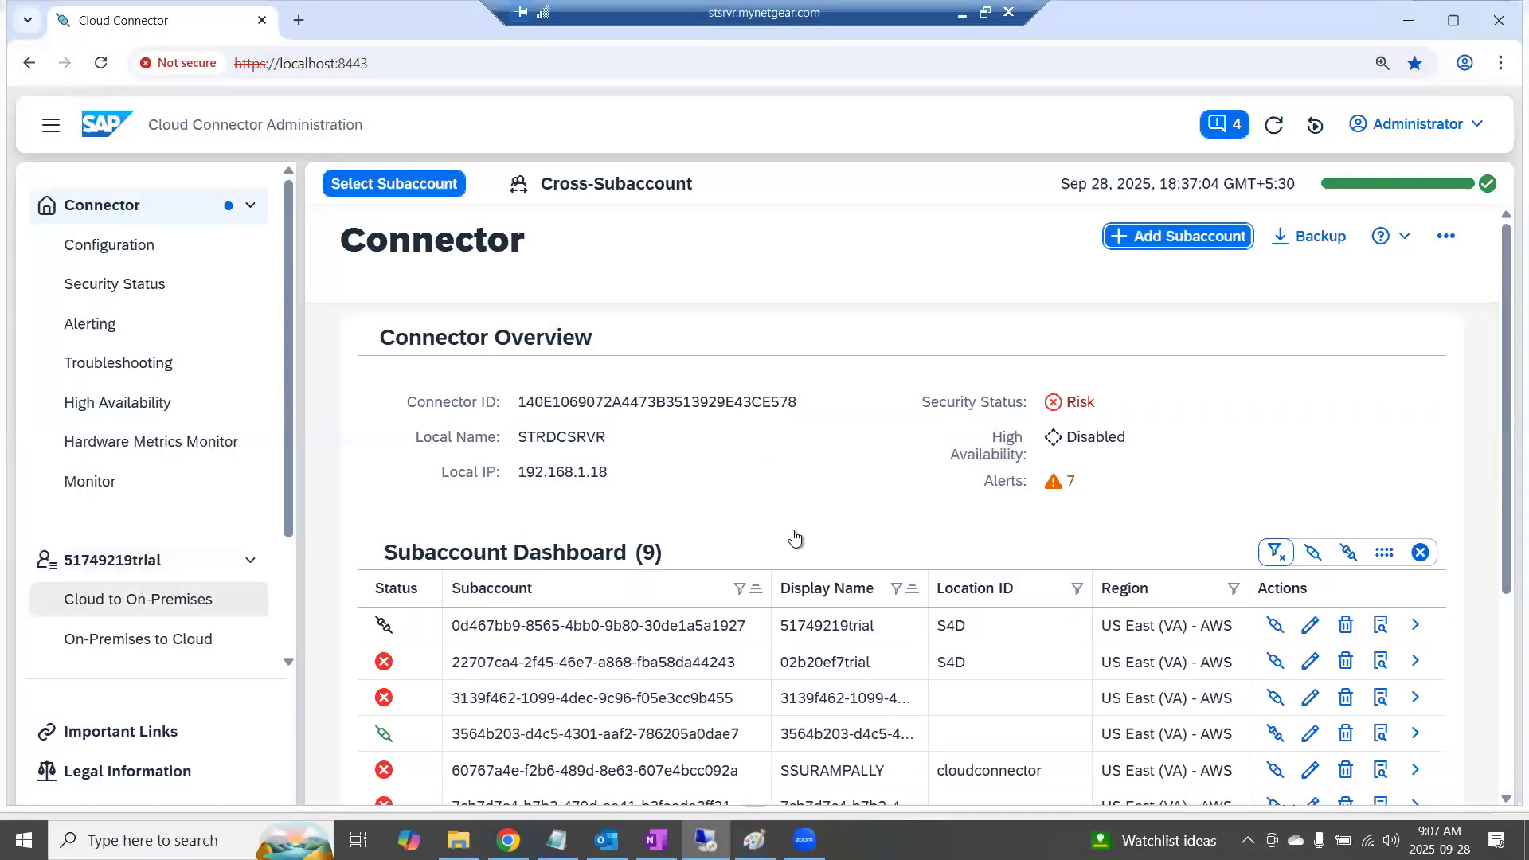
Select the DSP subaccount, open its Cloud to On-Premises mappings and show the resources of s4dev.st.com:sapgw21
click(390, 188)
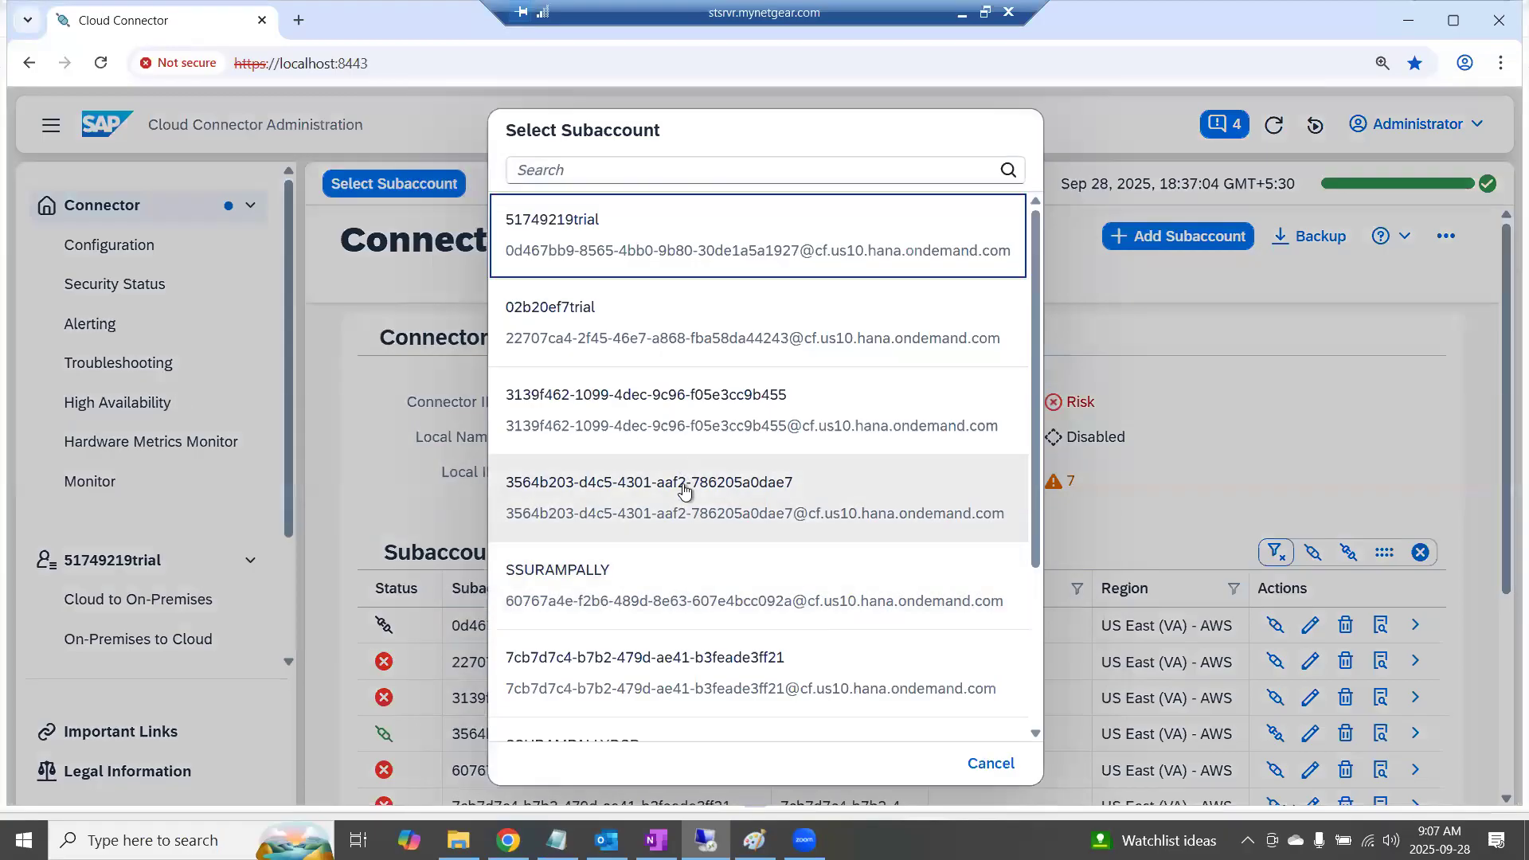
click(594, 584)
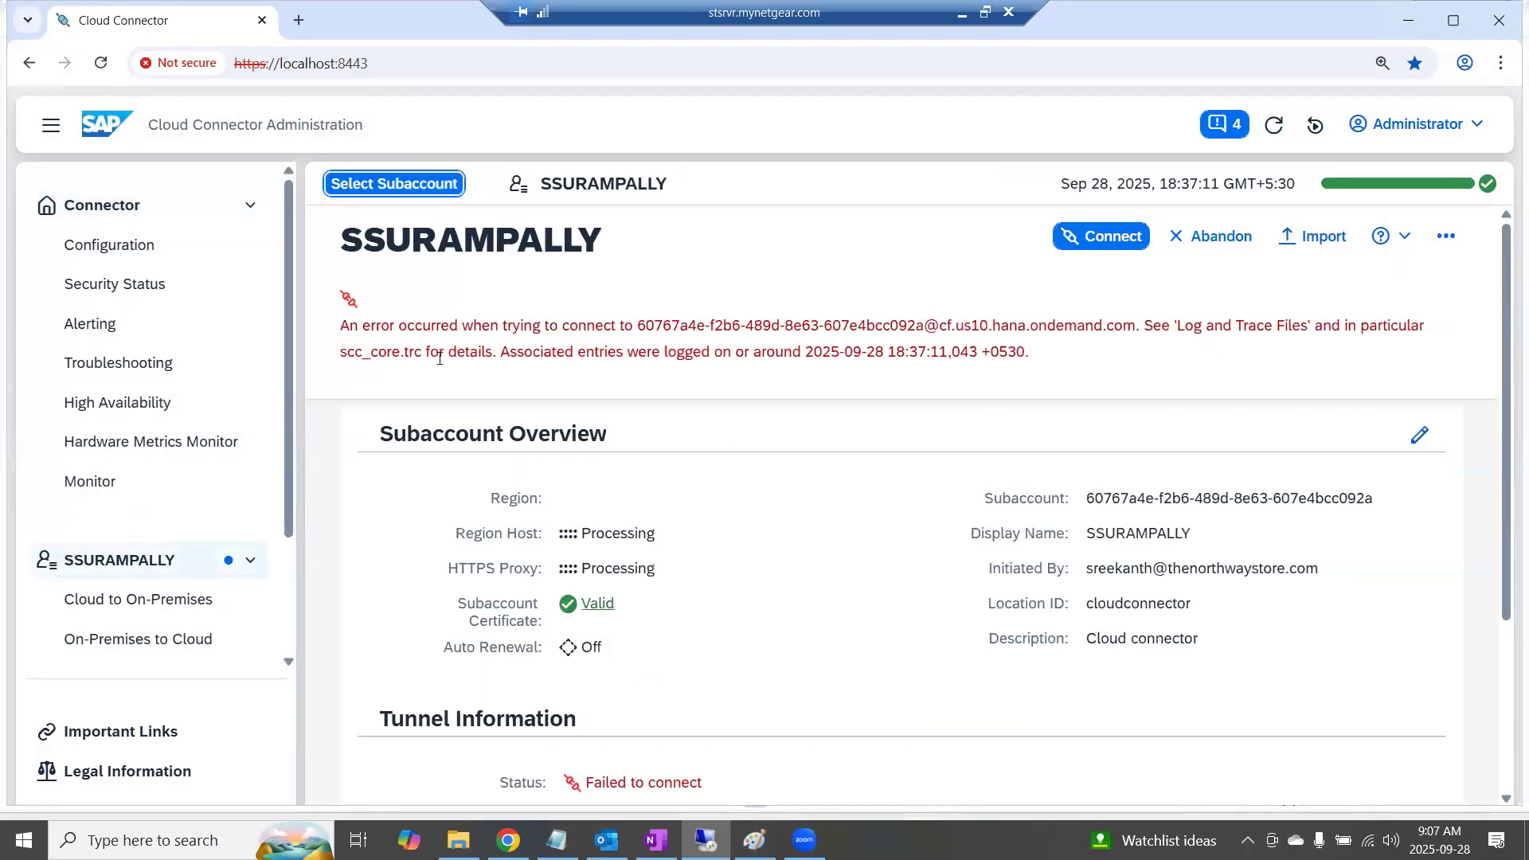
click(394, 184)
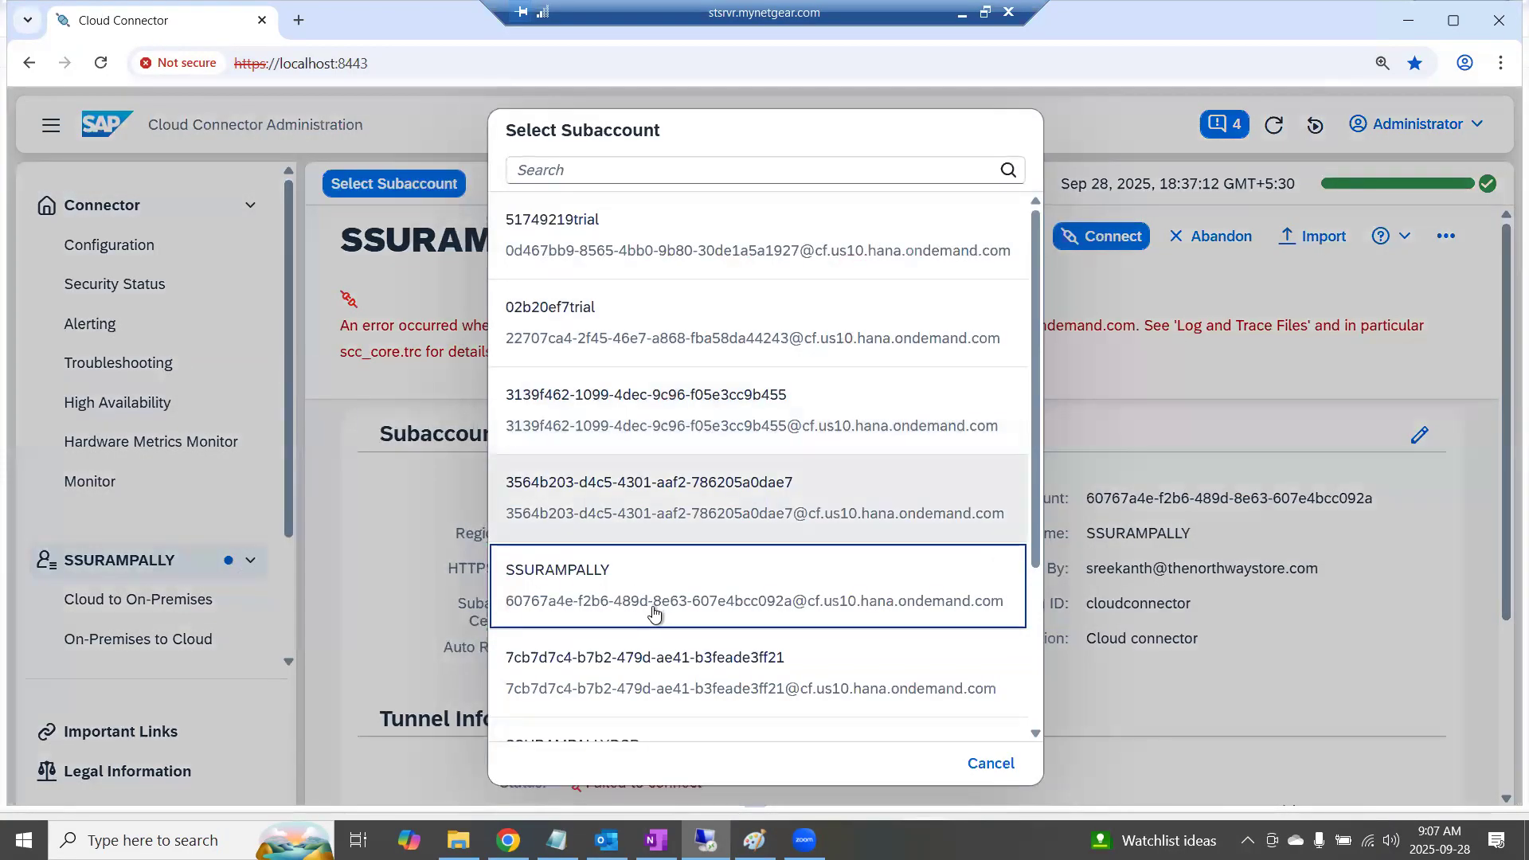
scroll(658, 618, down, 3)
click(580, 541)
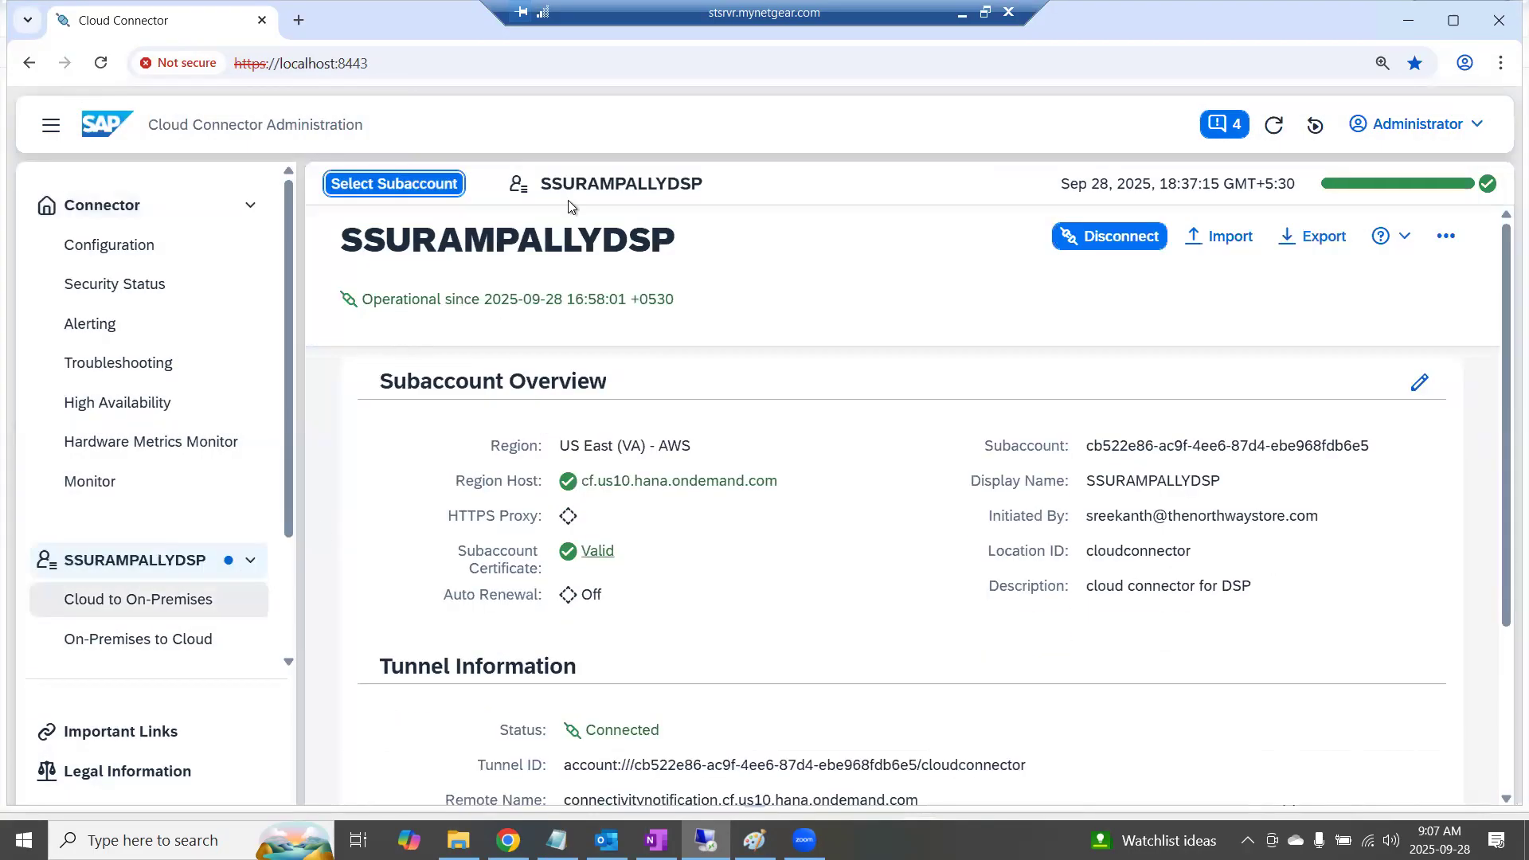
click(132, 598)
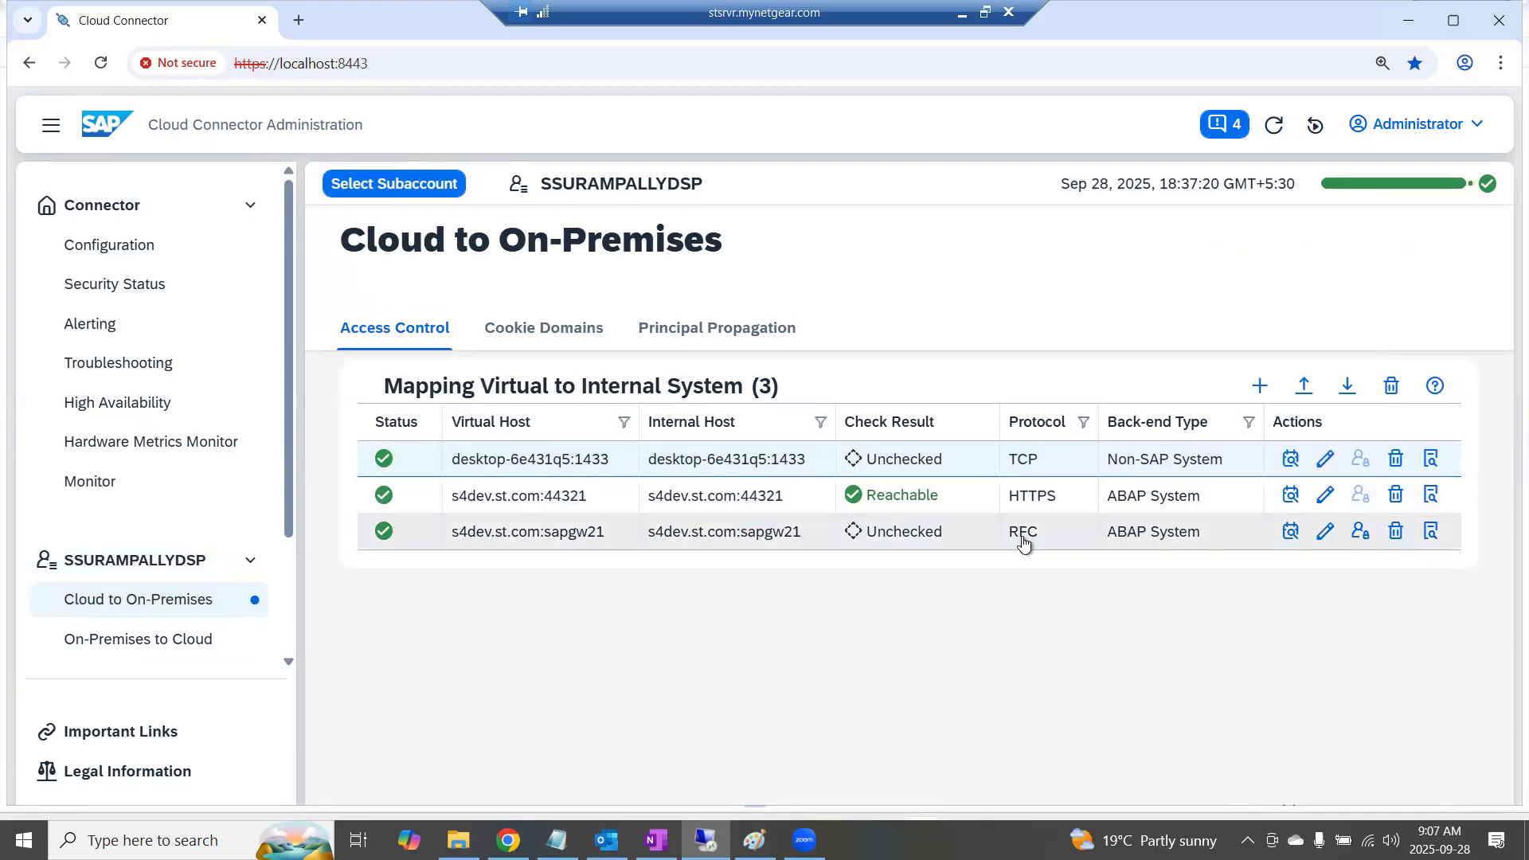
click(530, 534)
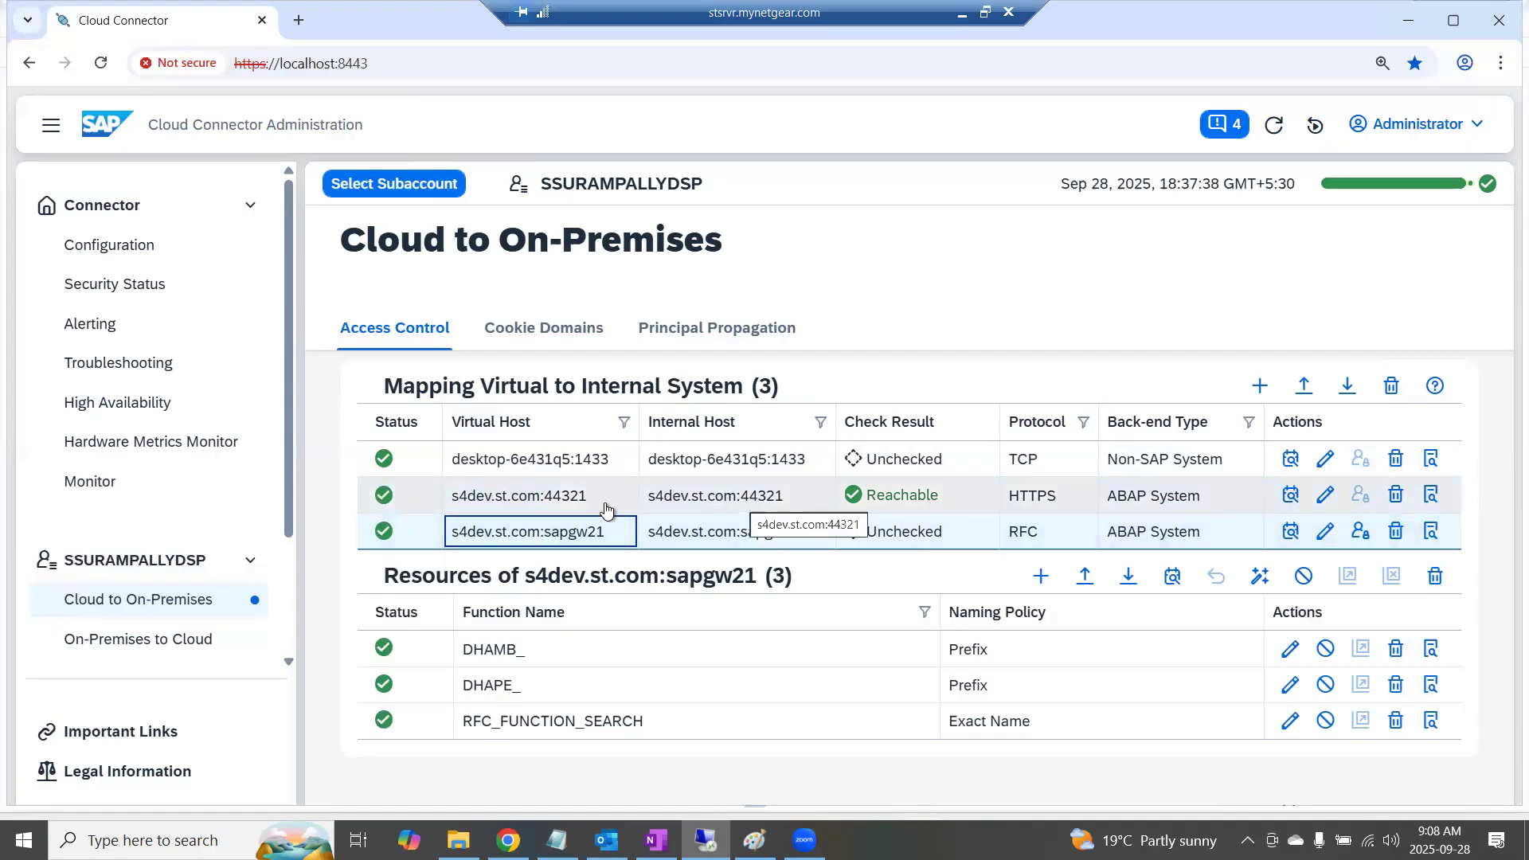
Start a new system mapping with ABAP System as the back-end type and HTTPS as the protocol
click(1260, 386)
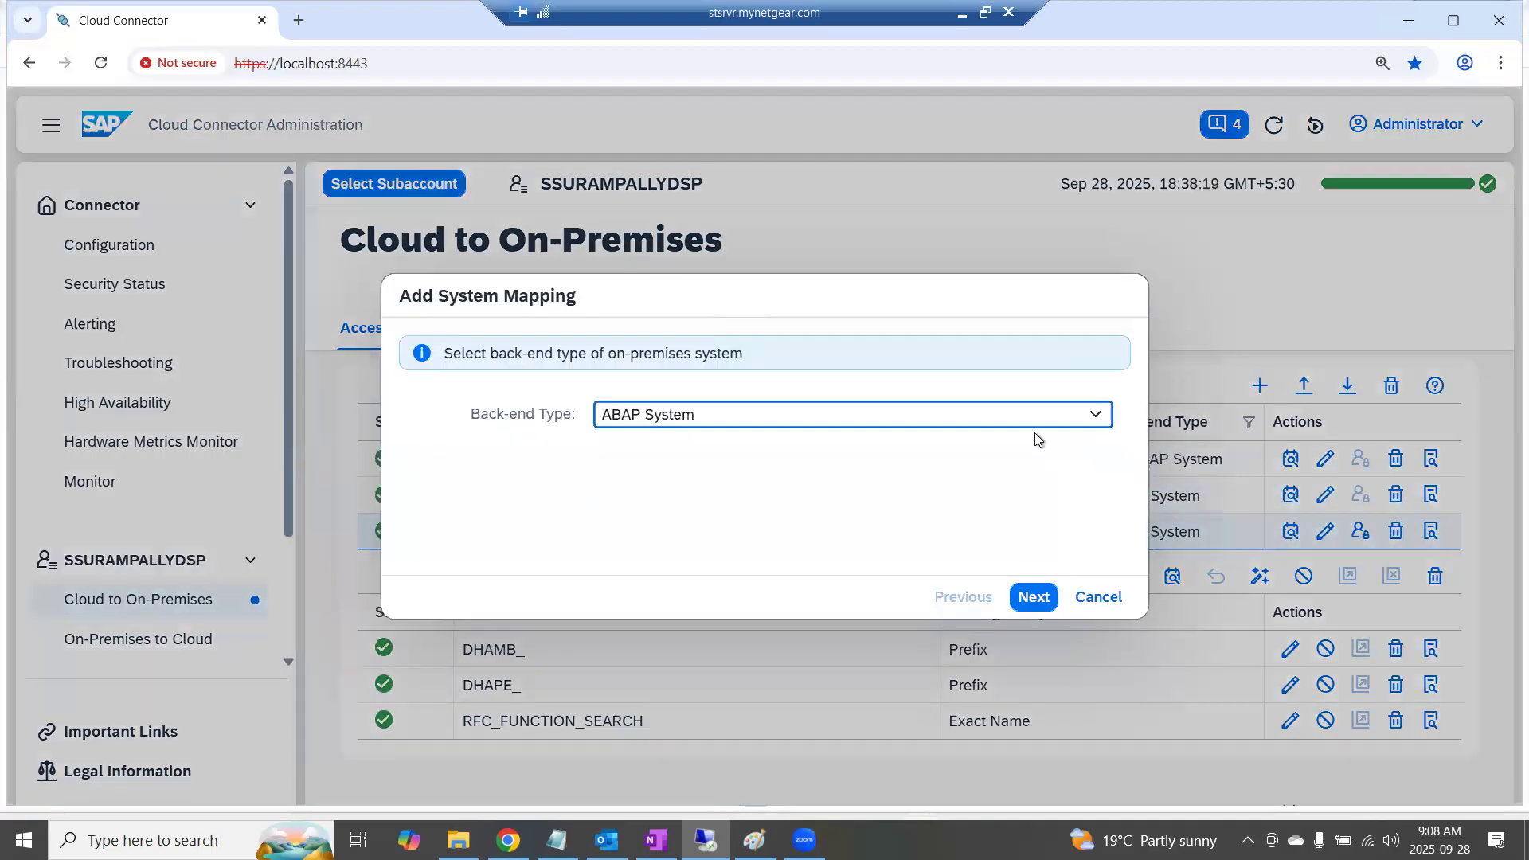
click(1033, 597)
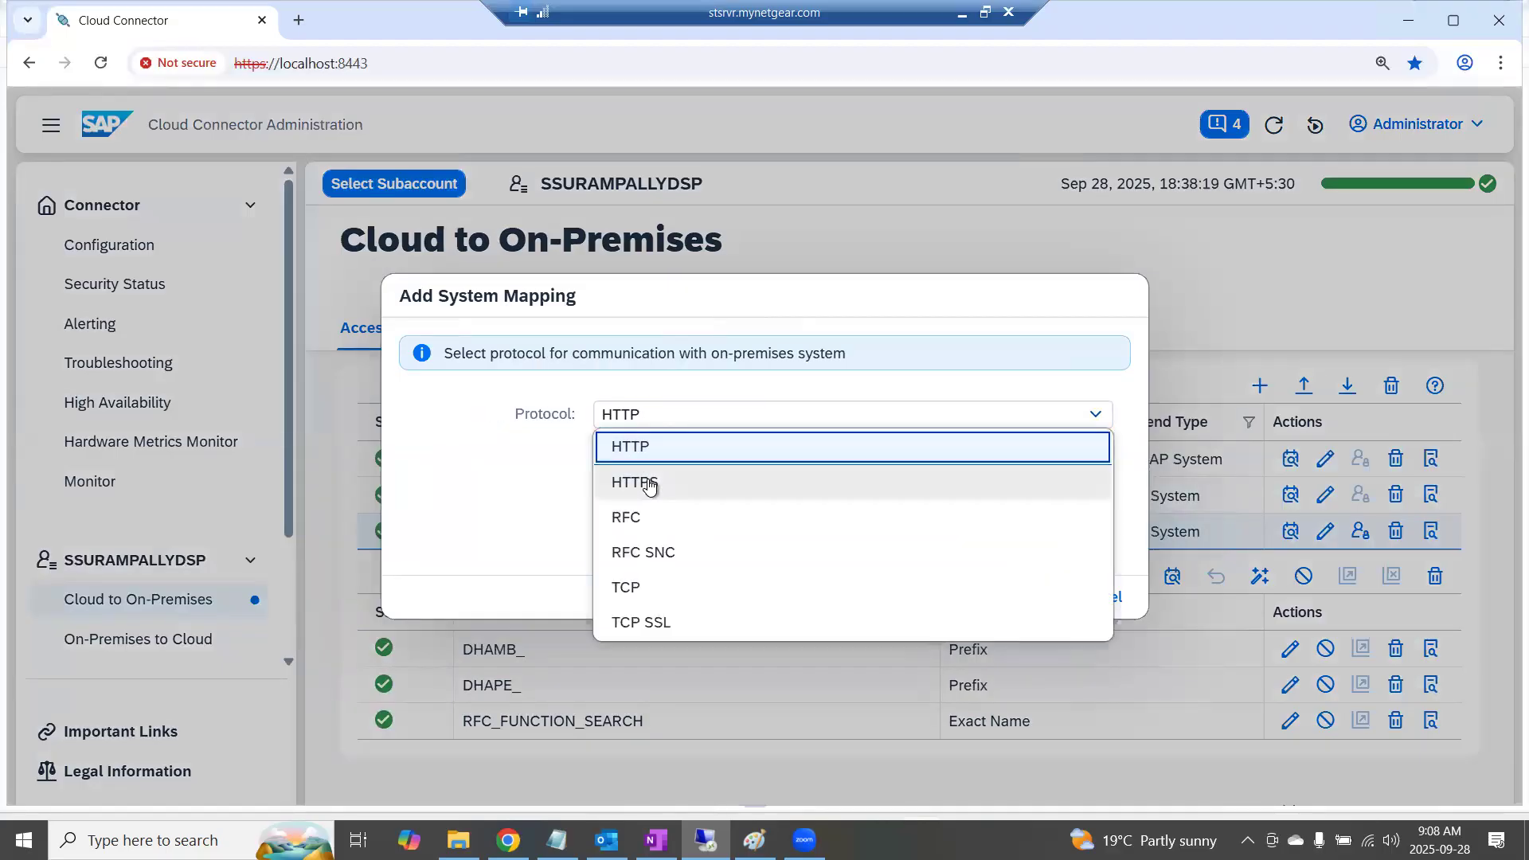
click(643, 482)
click(1034, 597)
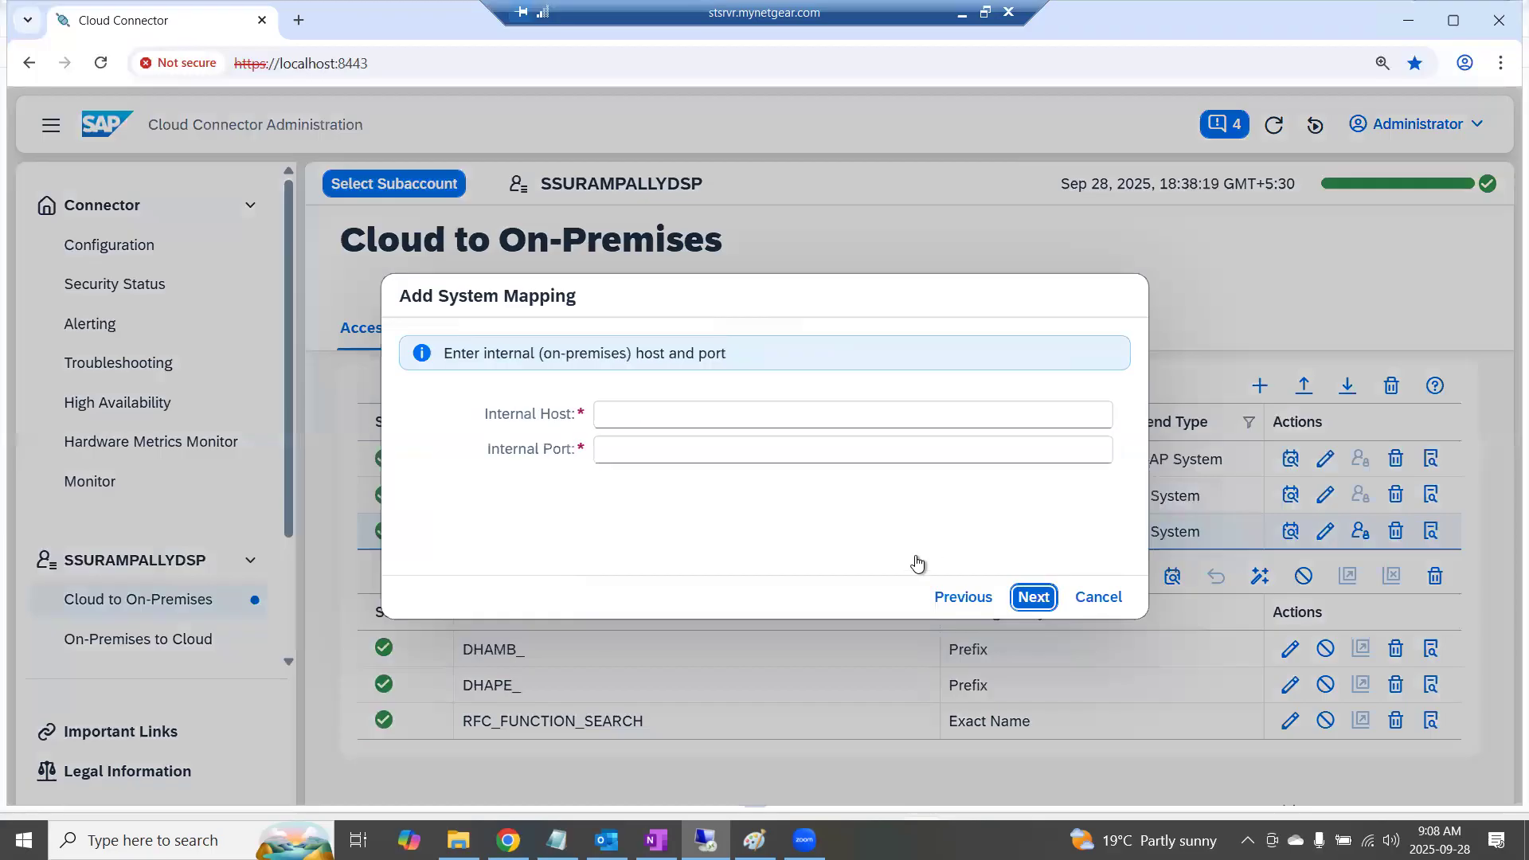
Set the mapping's internal host to s4dev.st.com and its internal port to 44321
click(674, 406)
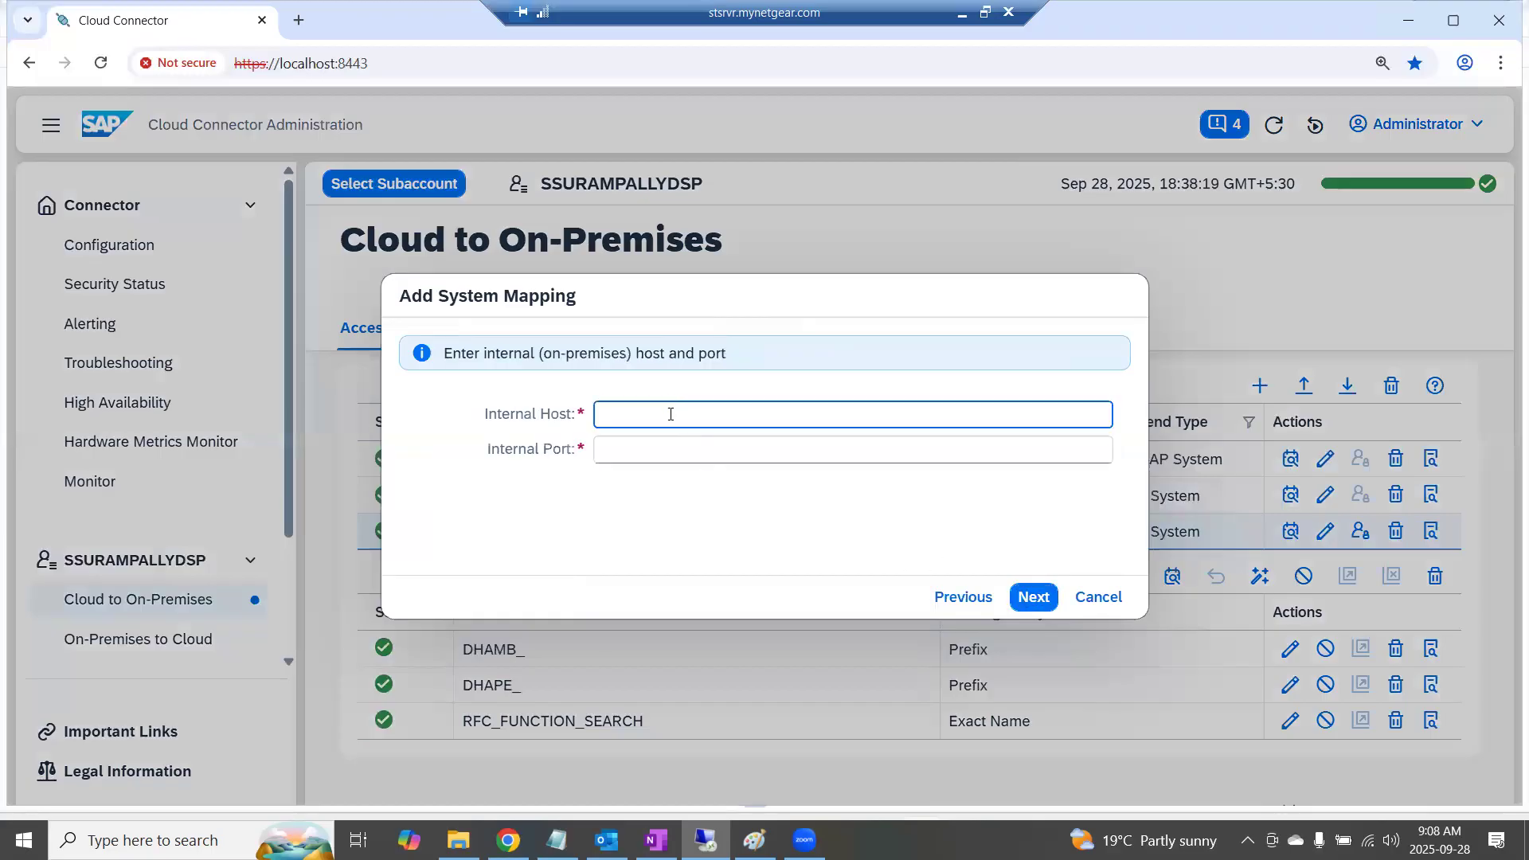
text(s4dev.st.com)
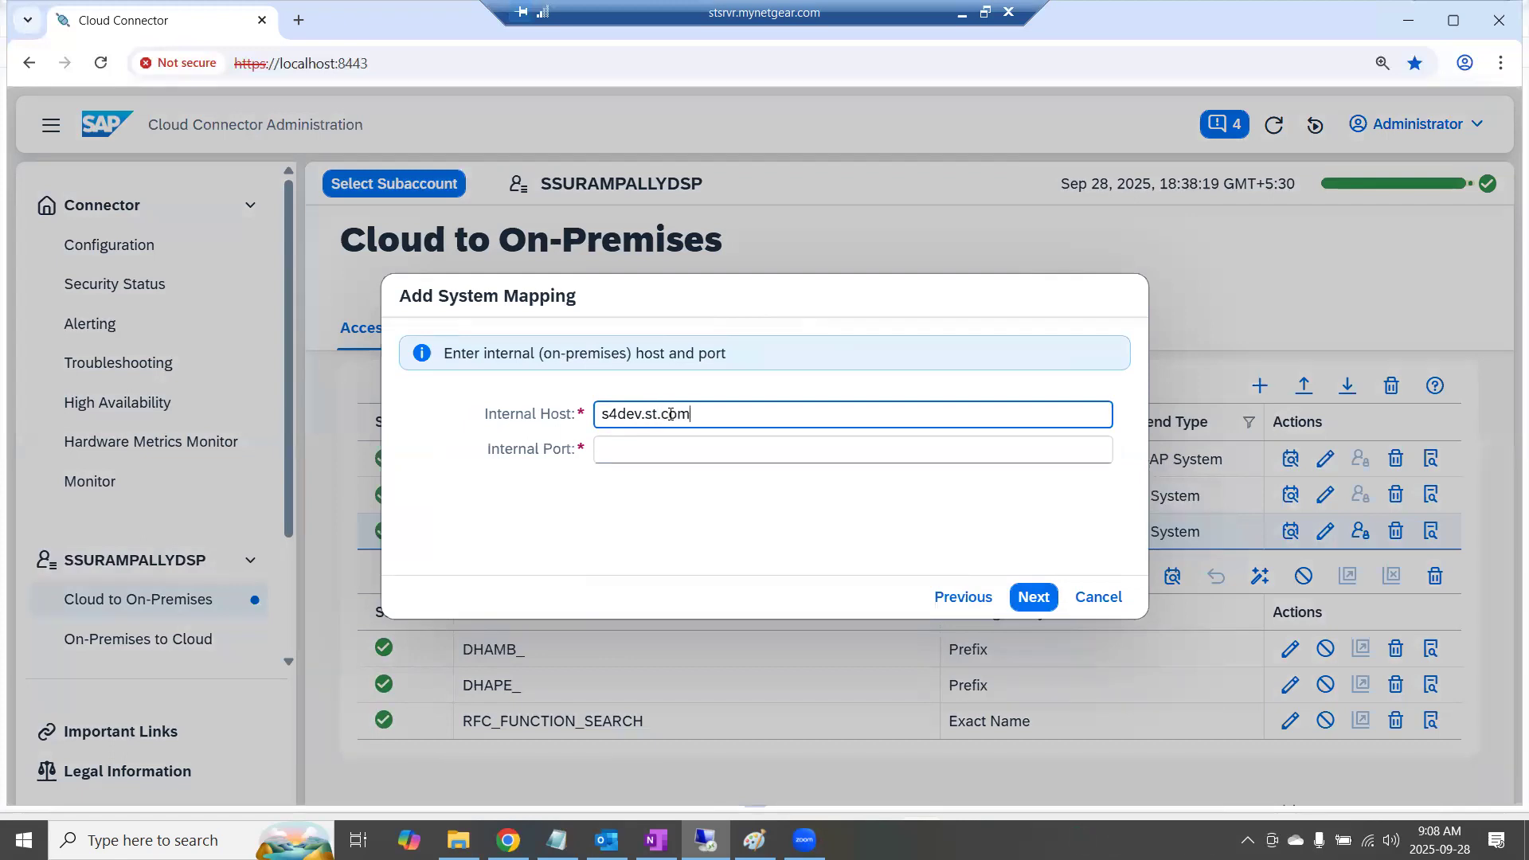
key(Tab)
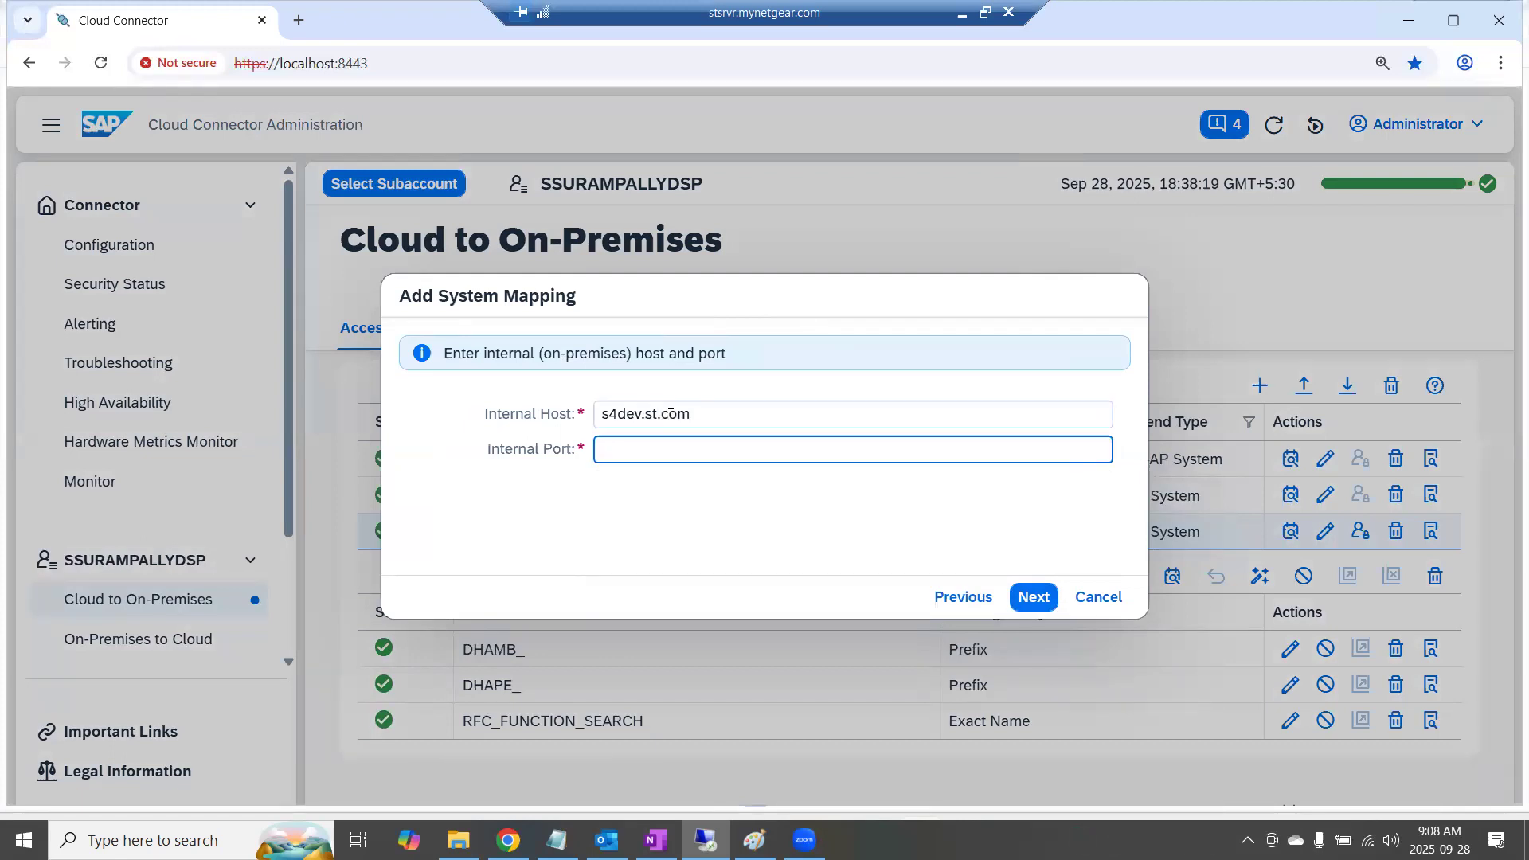
text(44321)
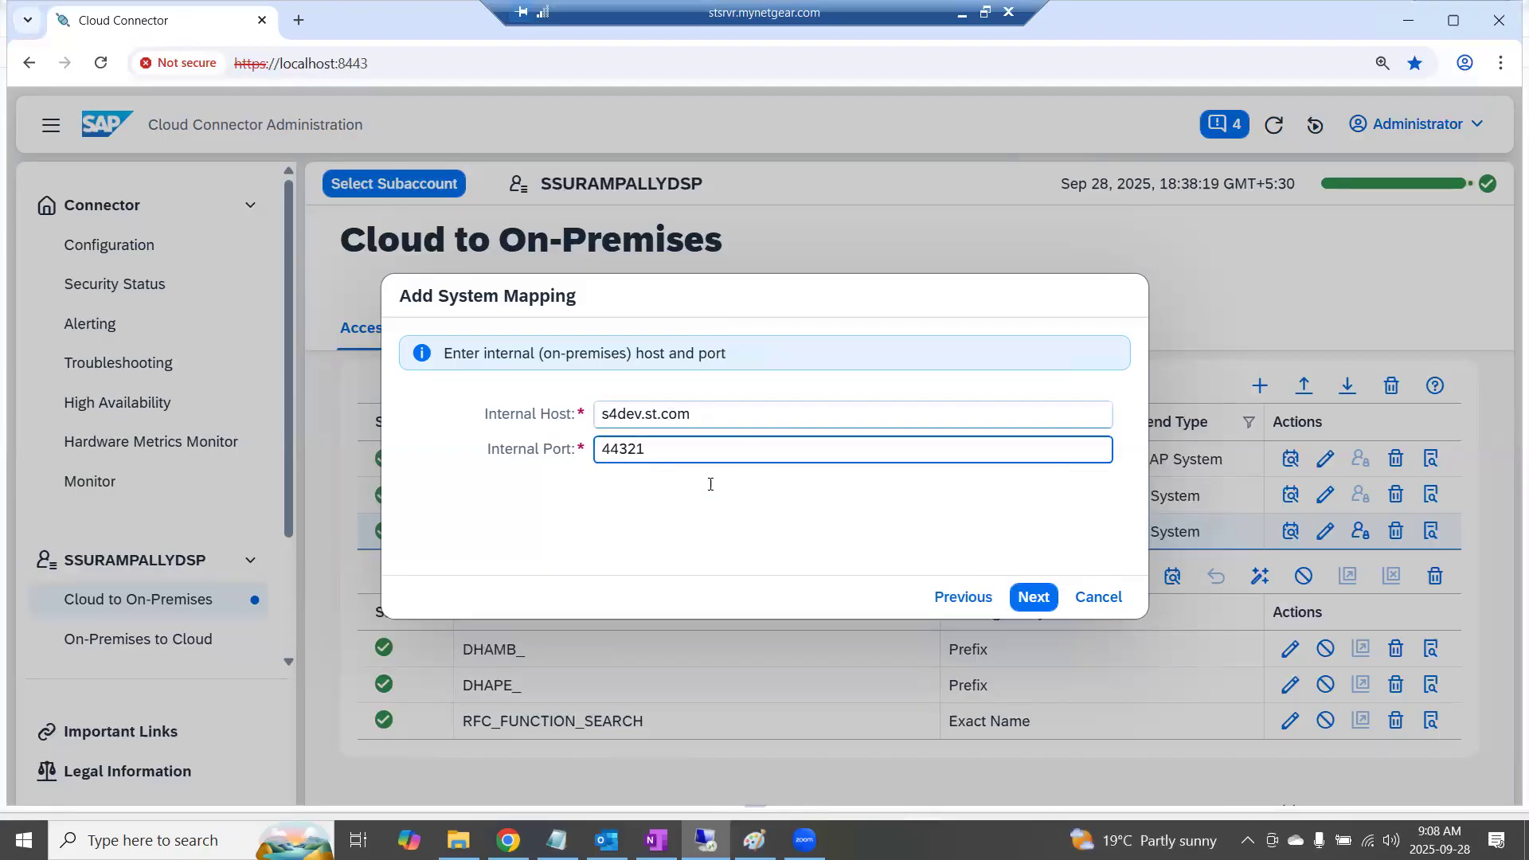
Try 44301 as the internal port and restore 44321
drag(629, 449, 670, 459)
key(ctrl+z)
click(948, 483)
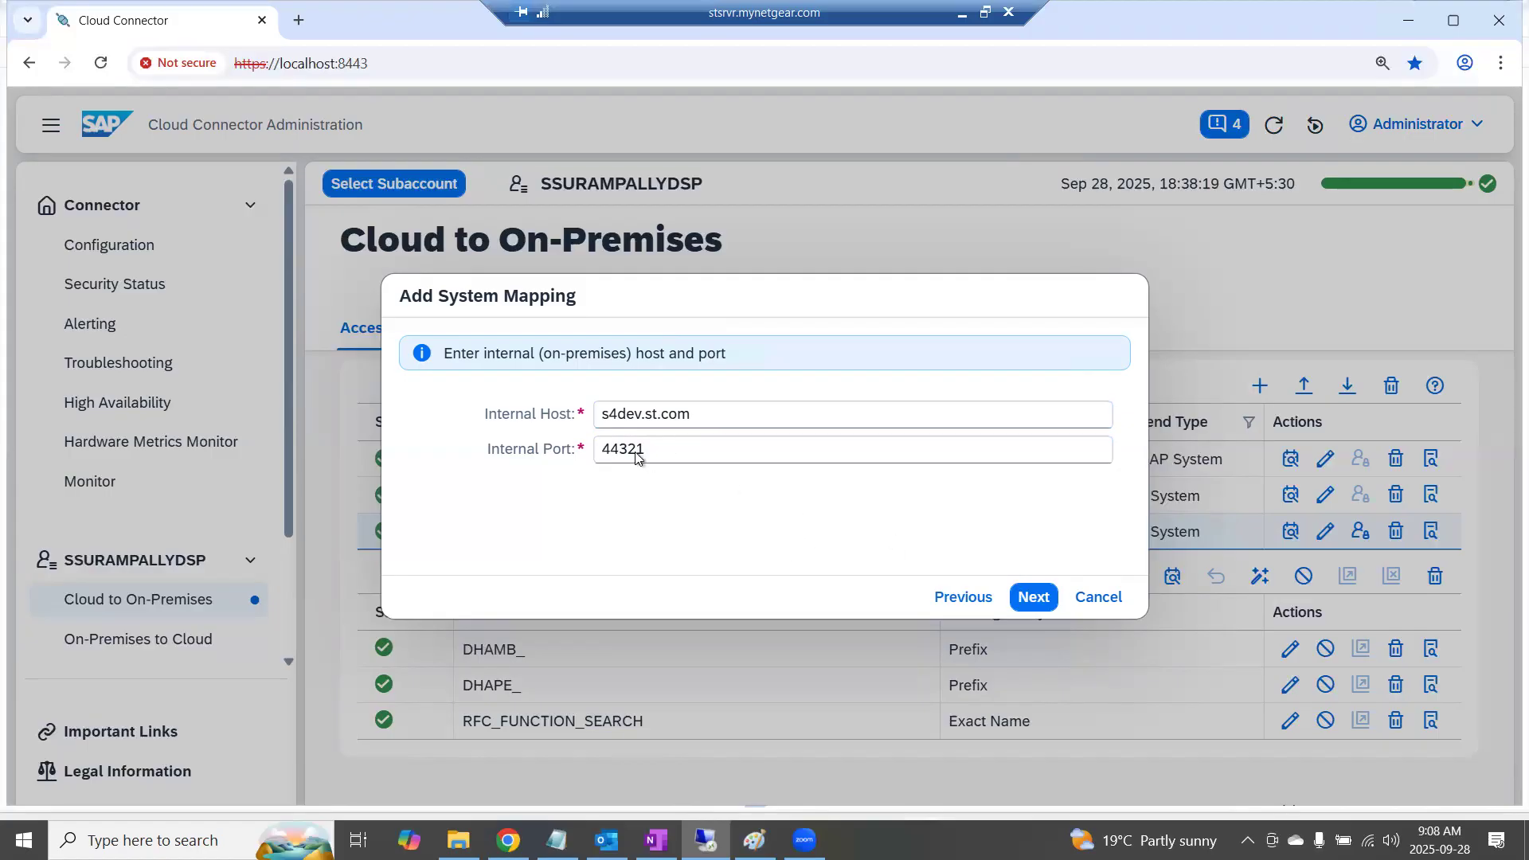
drag(630, 450, 662, 449)
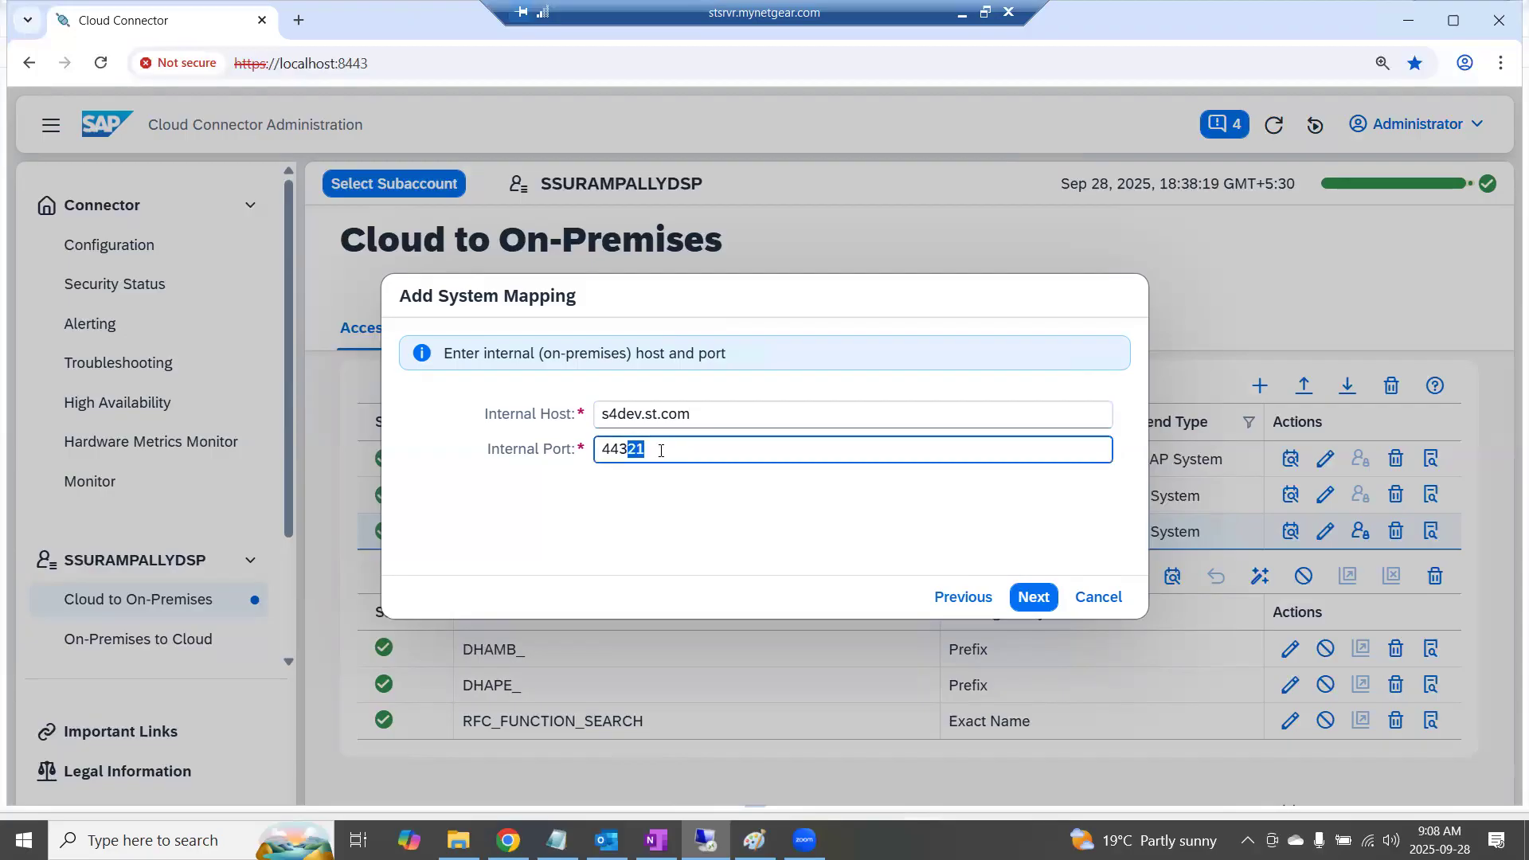
text(01)
key(BackSpace)
key(BackSpace)
text(21)
Accept the internal host and port, and keep s4dev.st.com and 44321 as the virtual host and port
click(1034, 603)
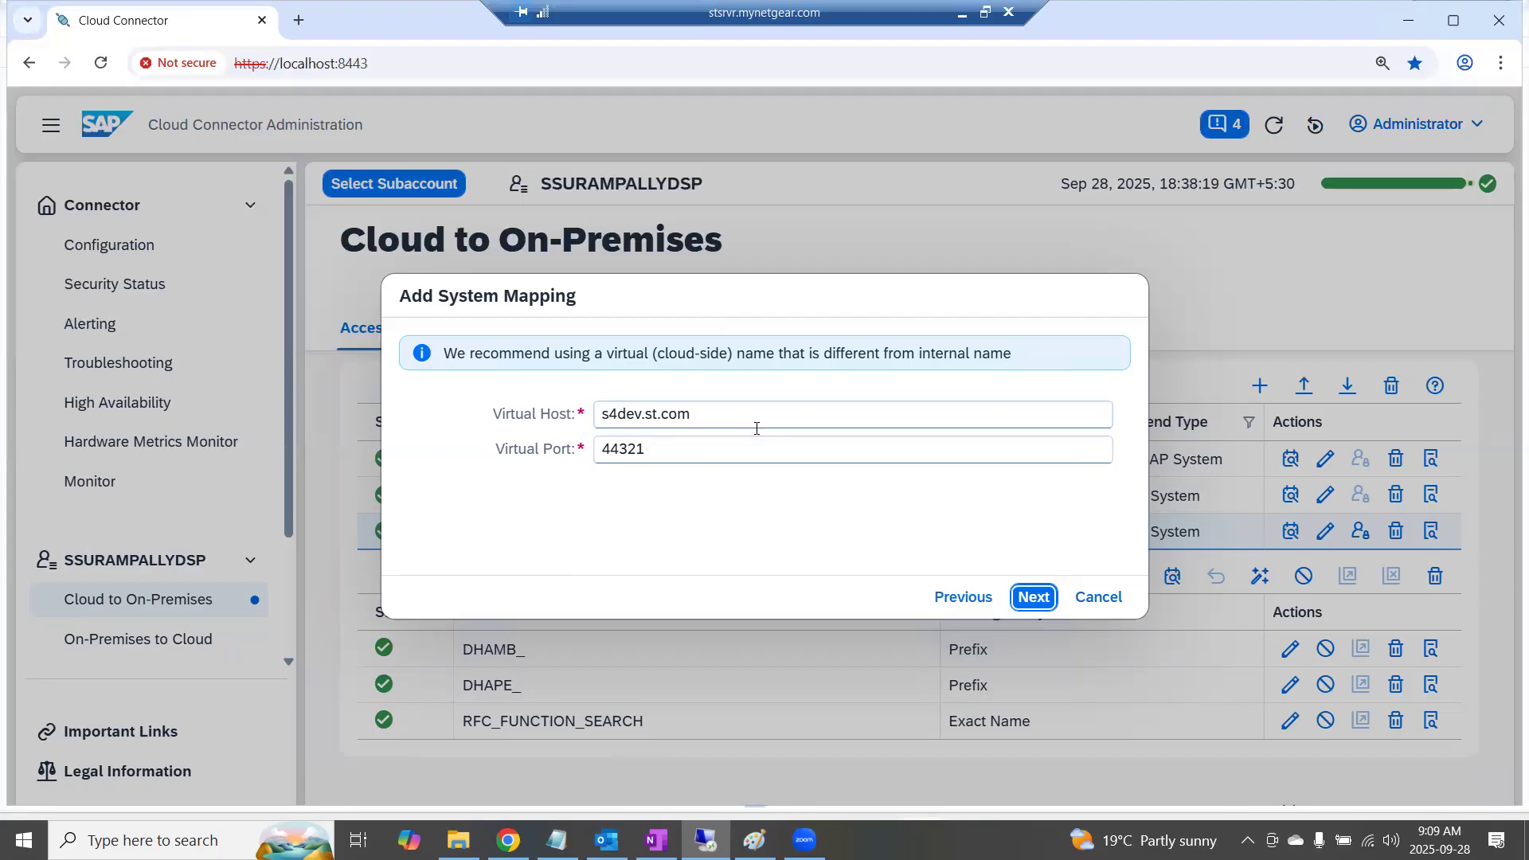
triple_click(703, 414)
click(1047, 610)
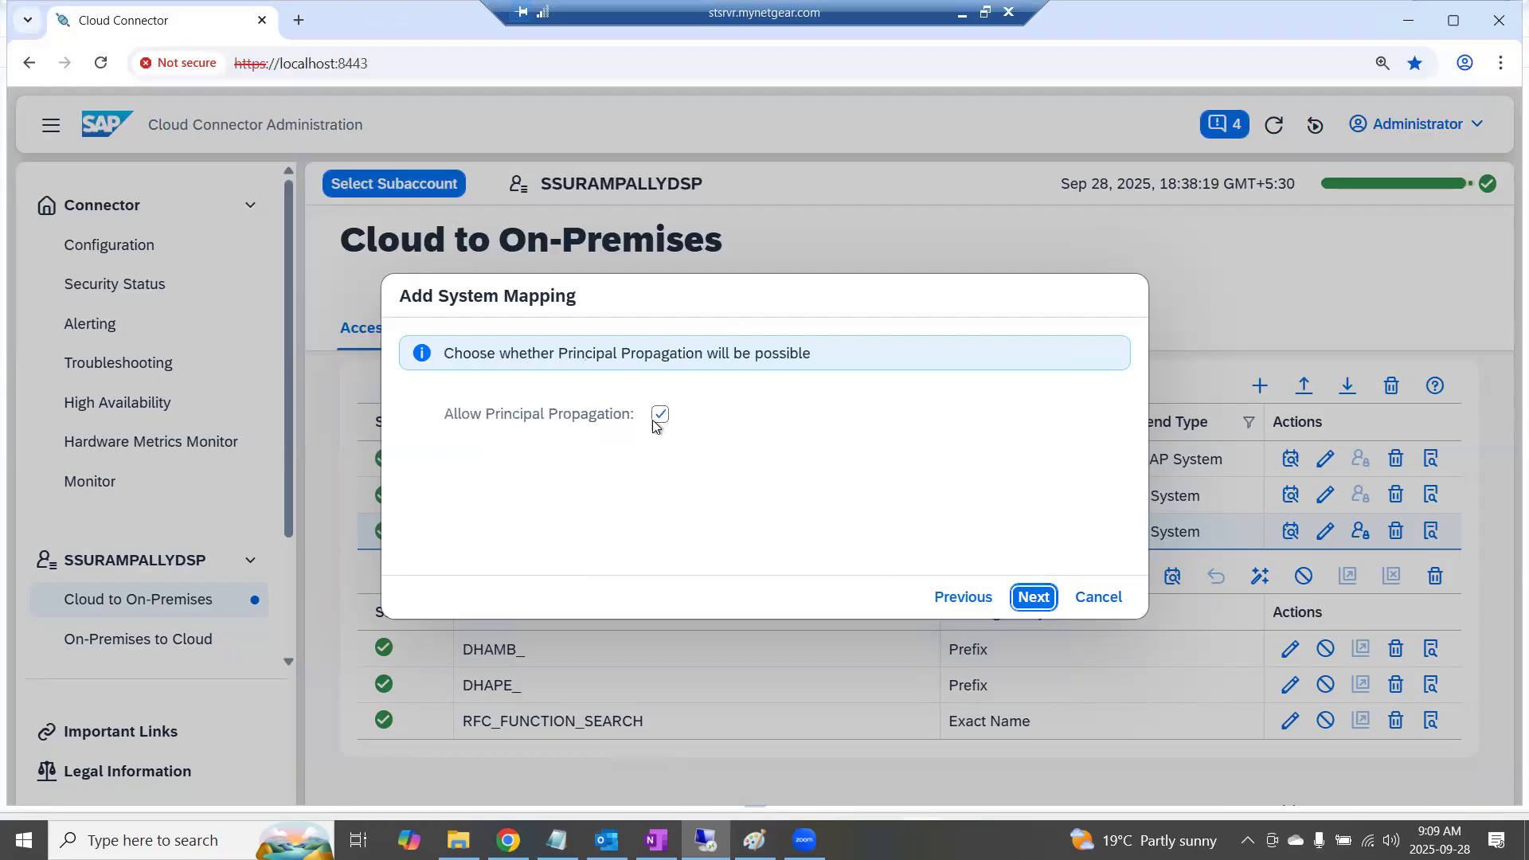
Disallow principal propagation for the mapping and leave the system certificate for logon disabled
click(657, 421)
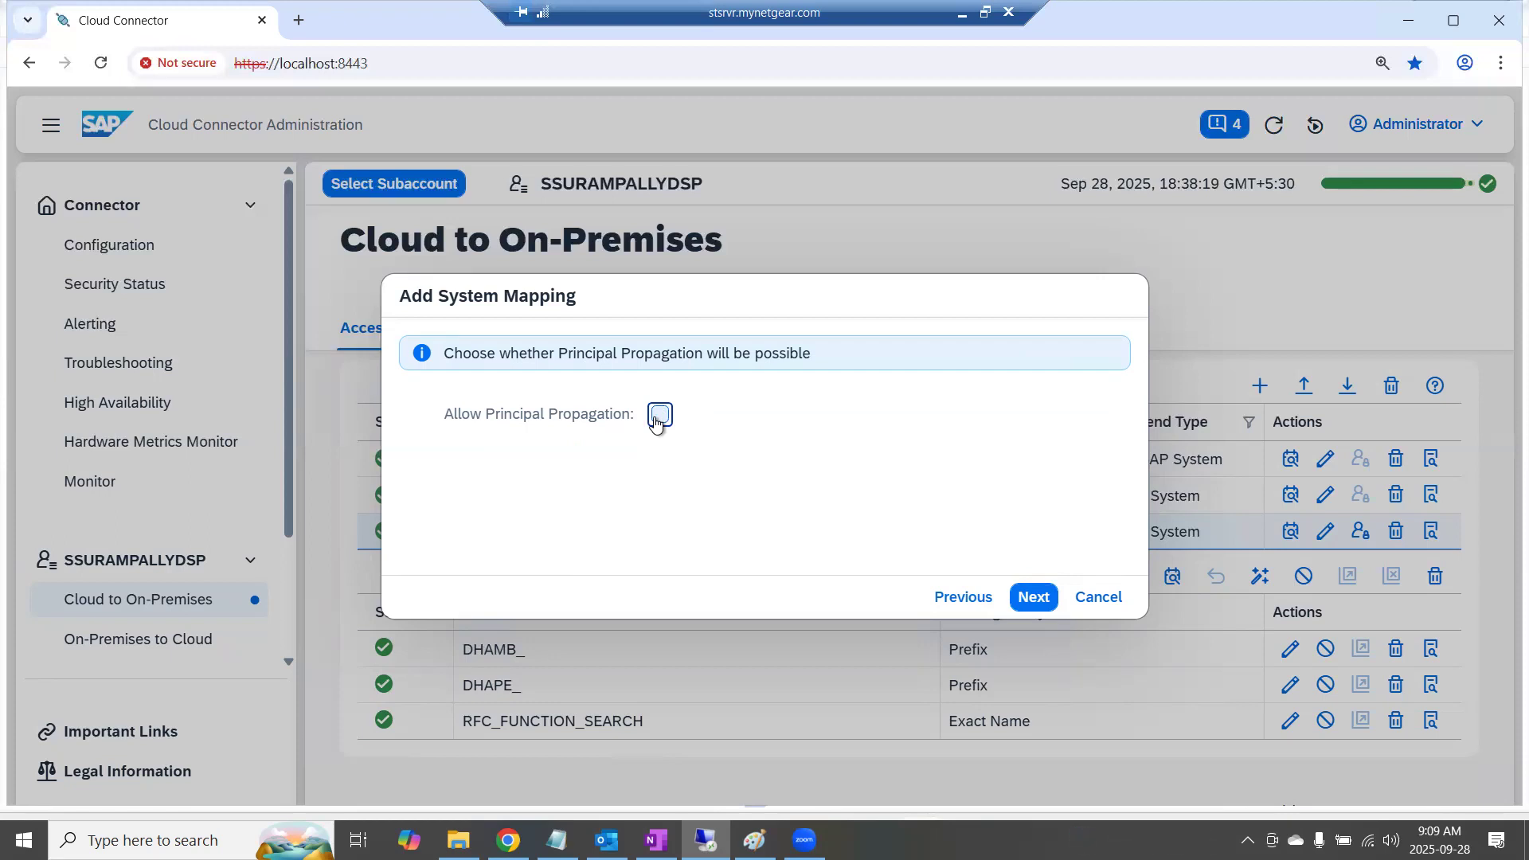
click(1054, 603)
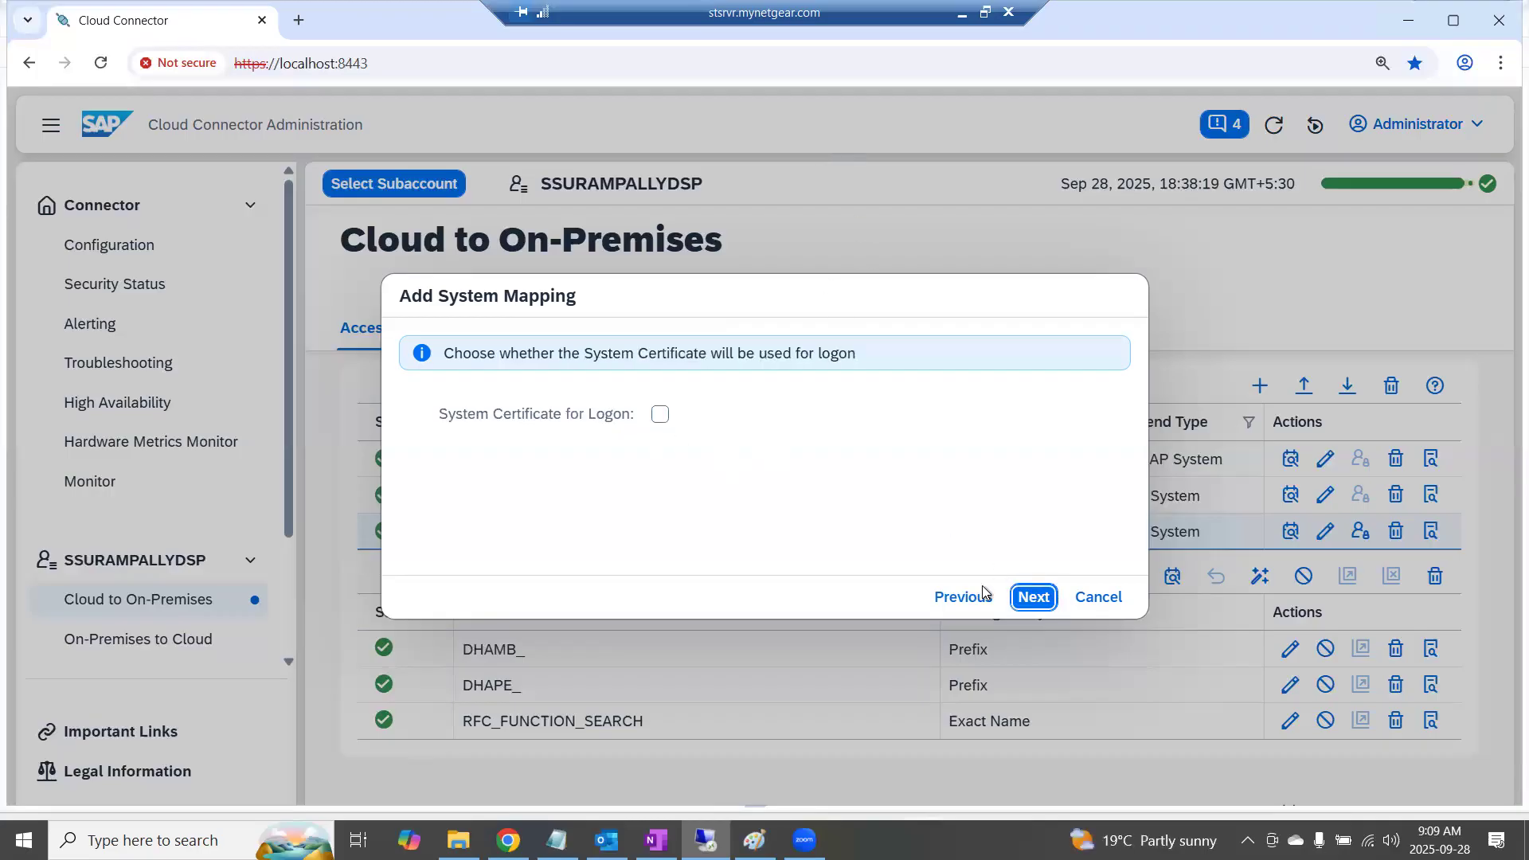
click(1028, 601)
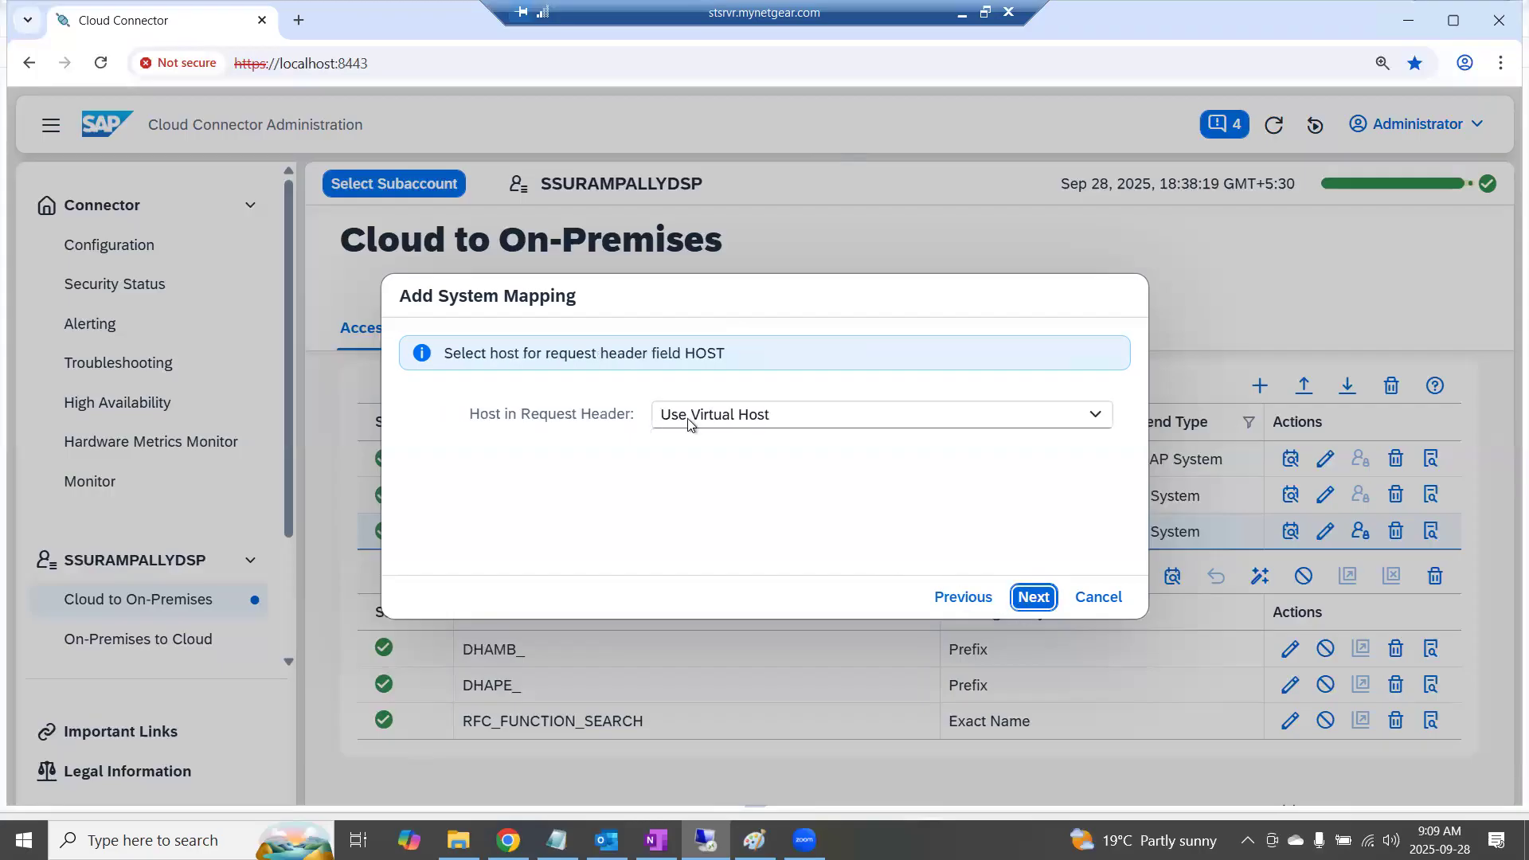
Keep Use Virtual Host for the request header, accept S4D as the system ID and proceed to the mapping's description
click(714, 427)
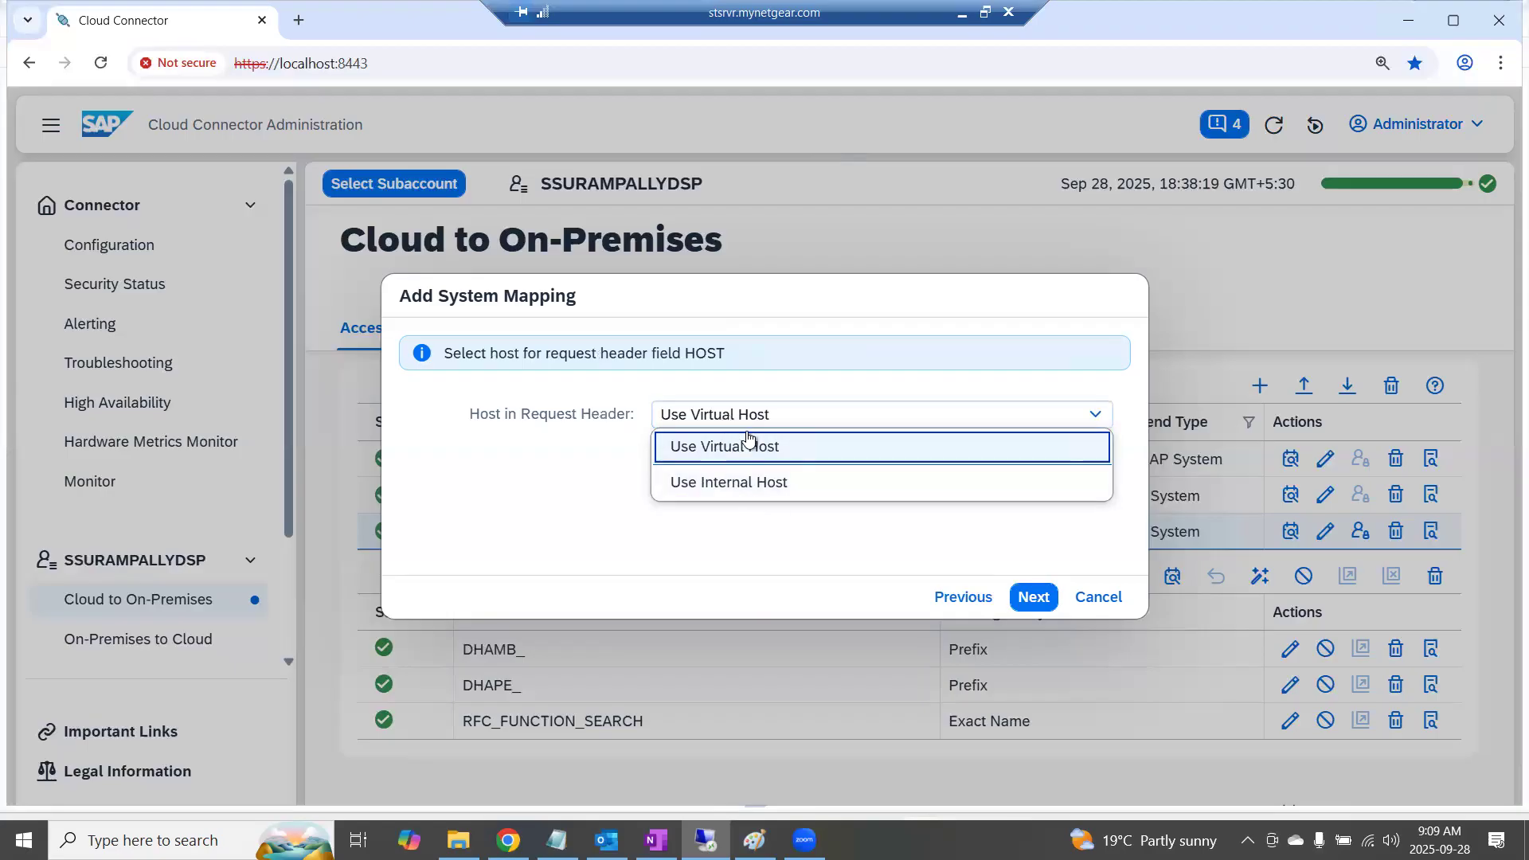
click(614, 501)
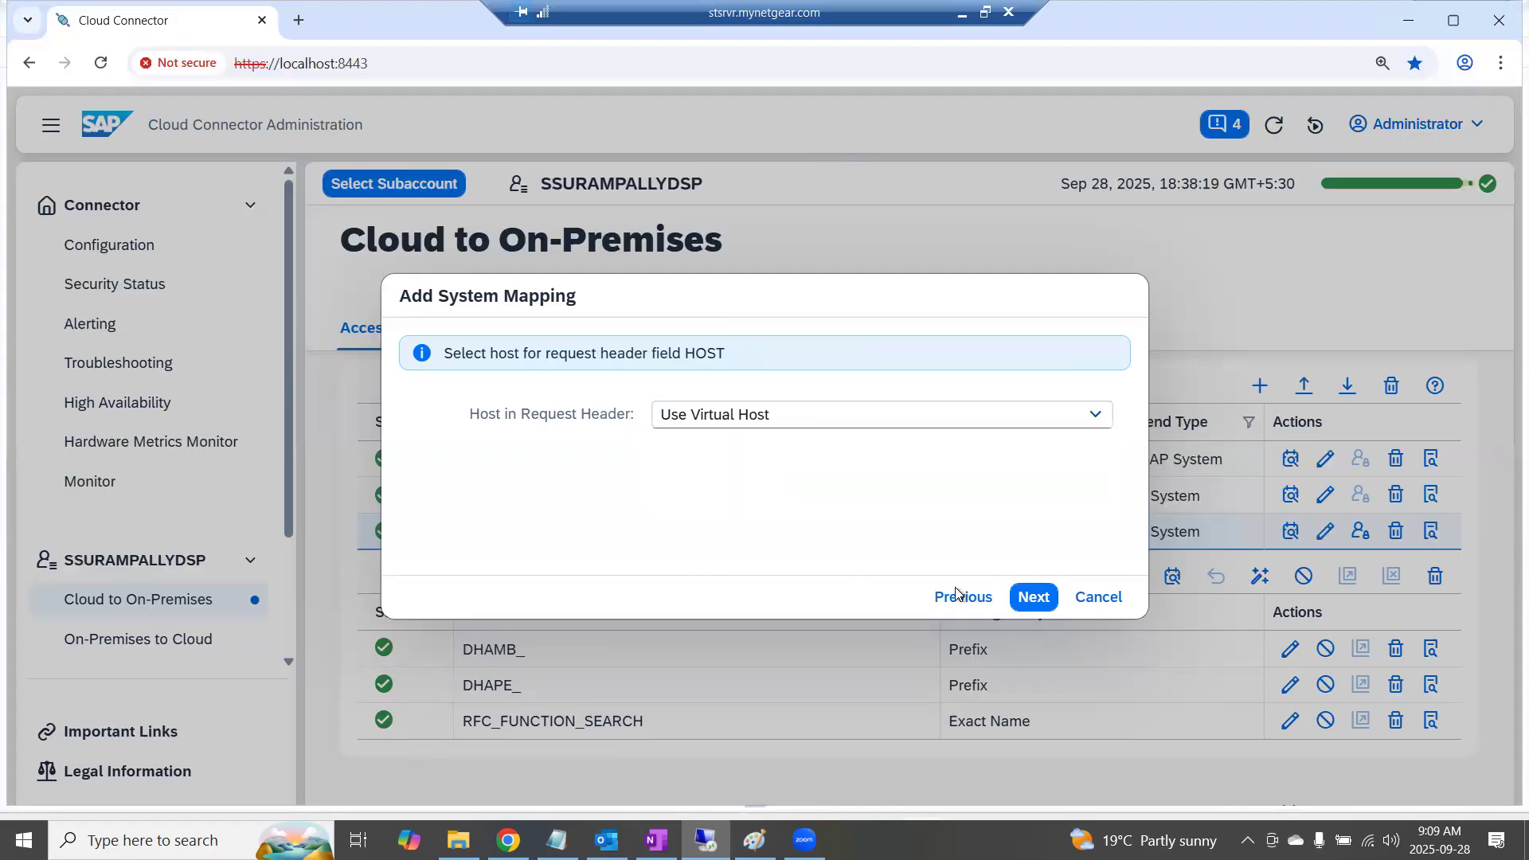
click(1038, 602)
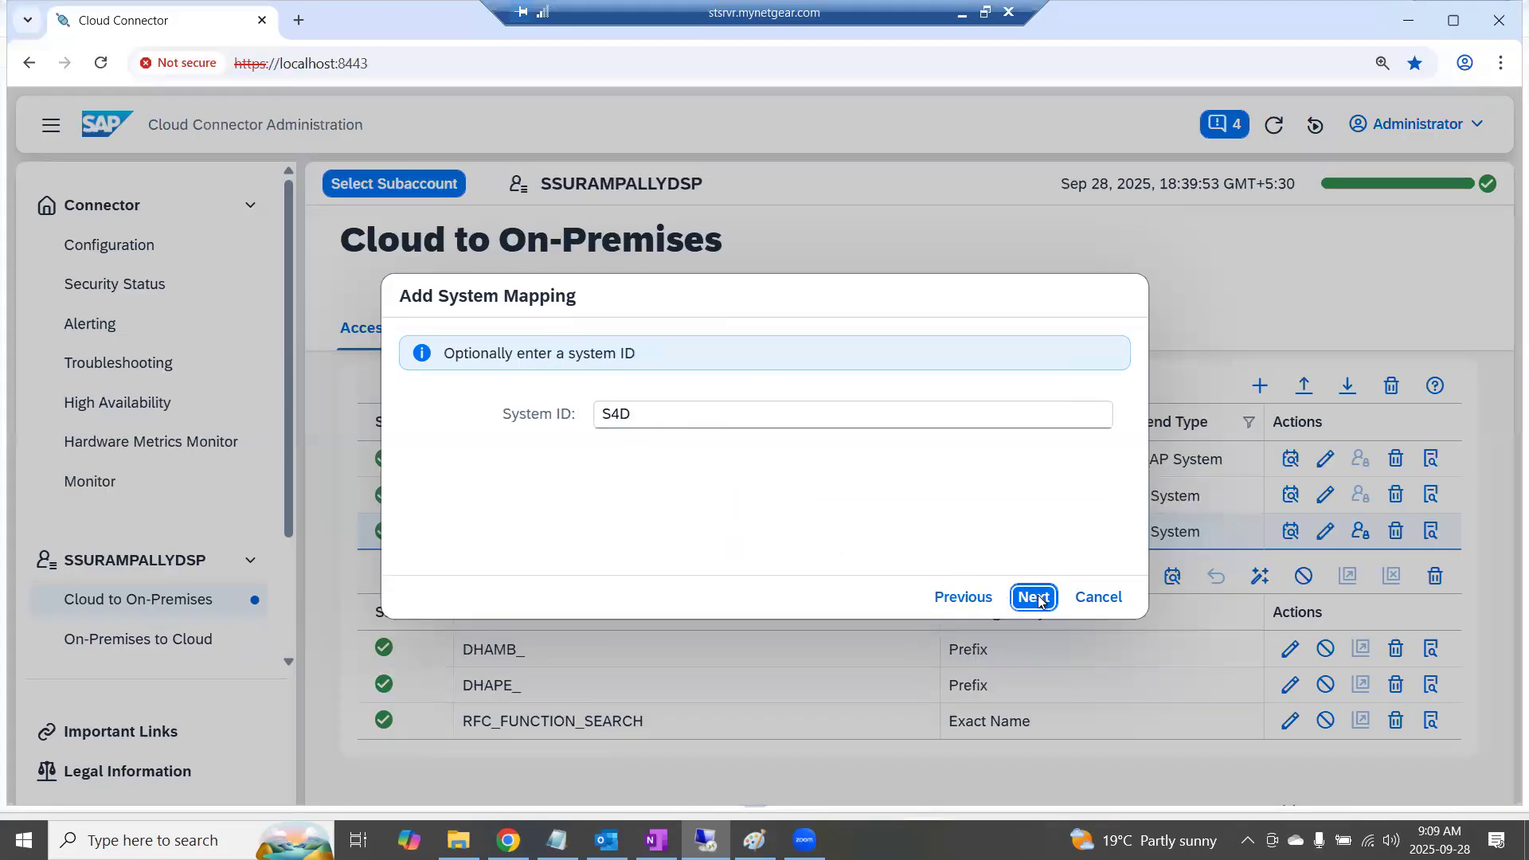
click(1039, 602)
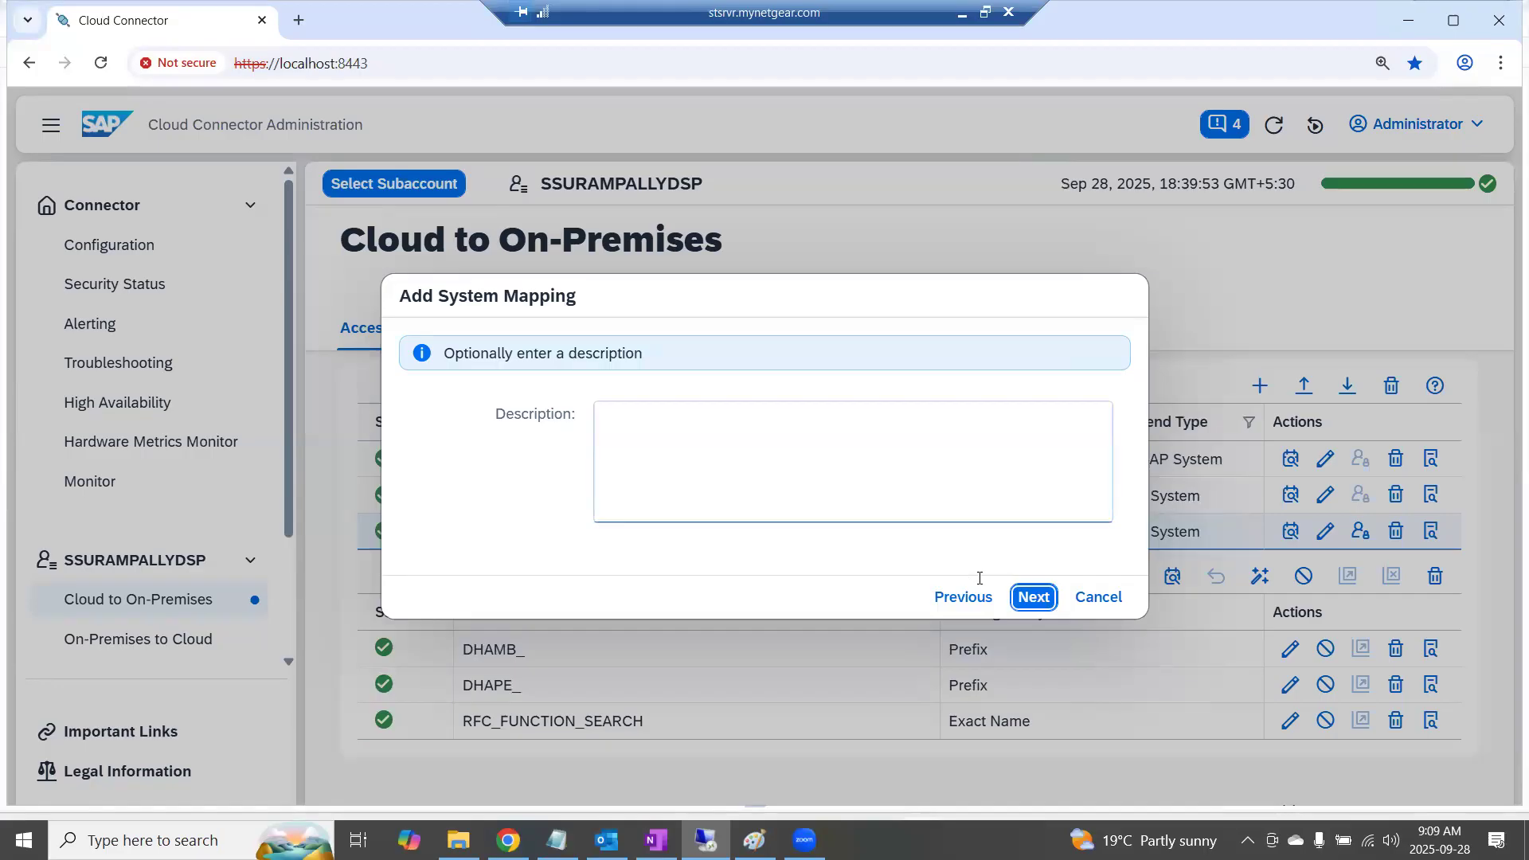
Try to finish the mapping with no description and the internal host check enabled, and discard it
click(1034, 599)
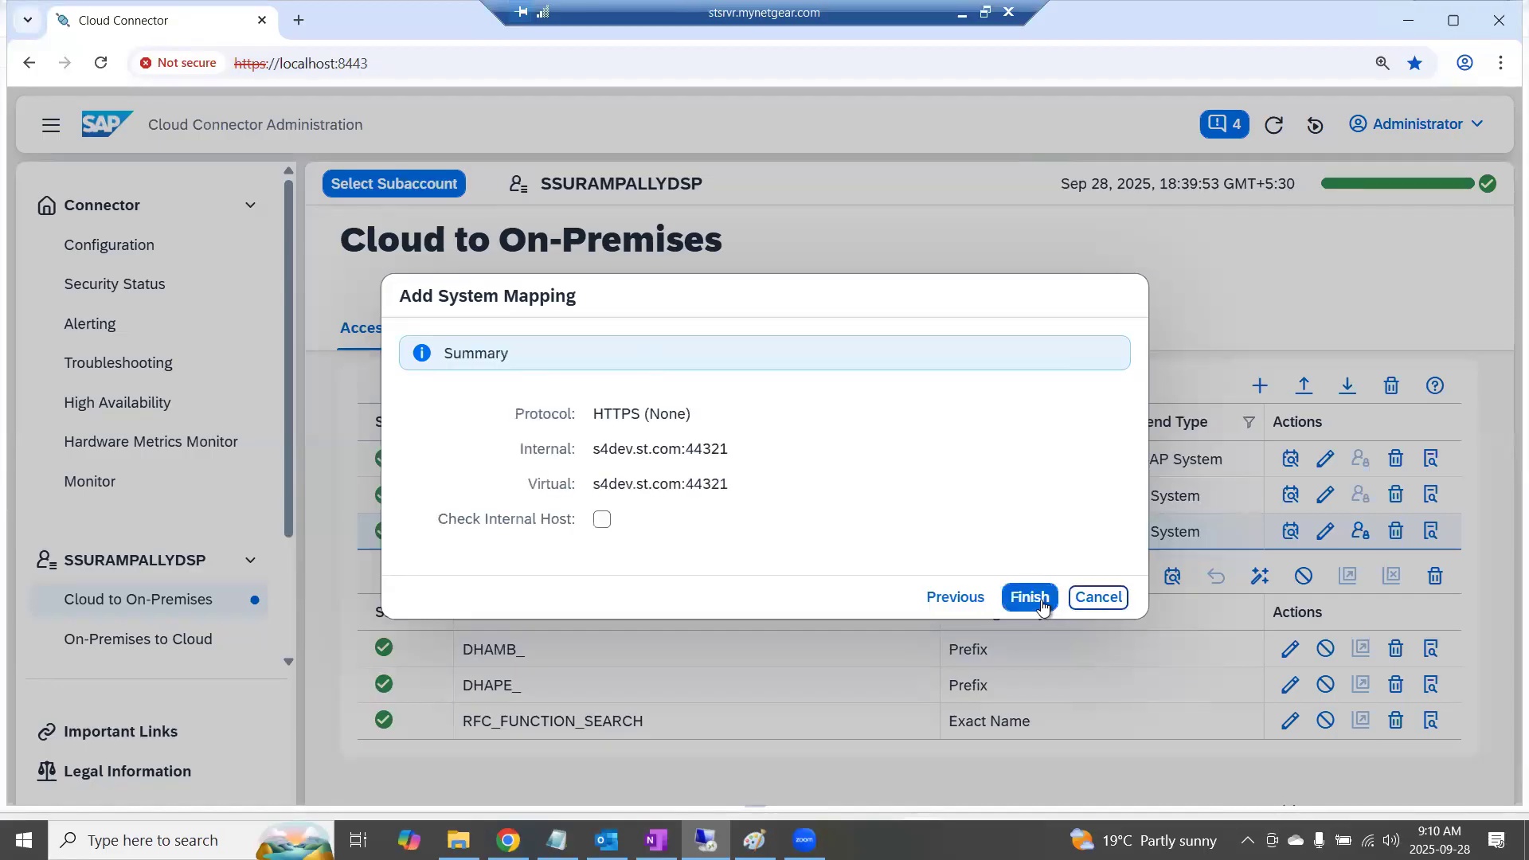
click(603, 520)
click(1029, 599)
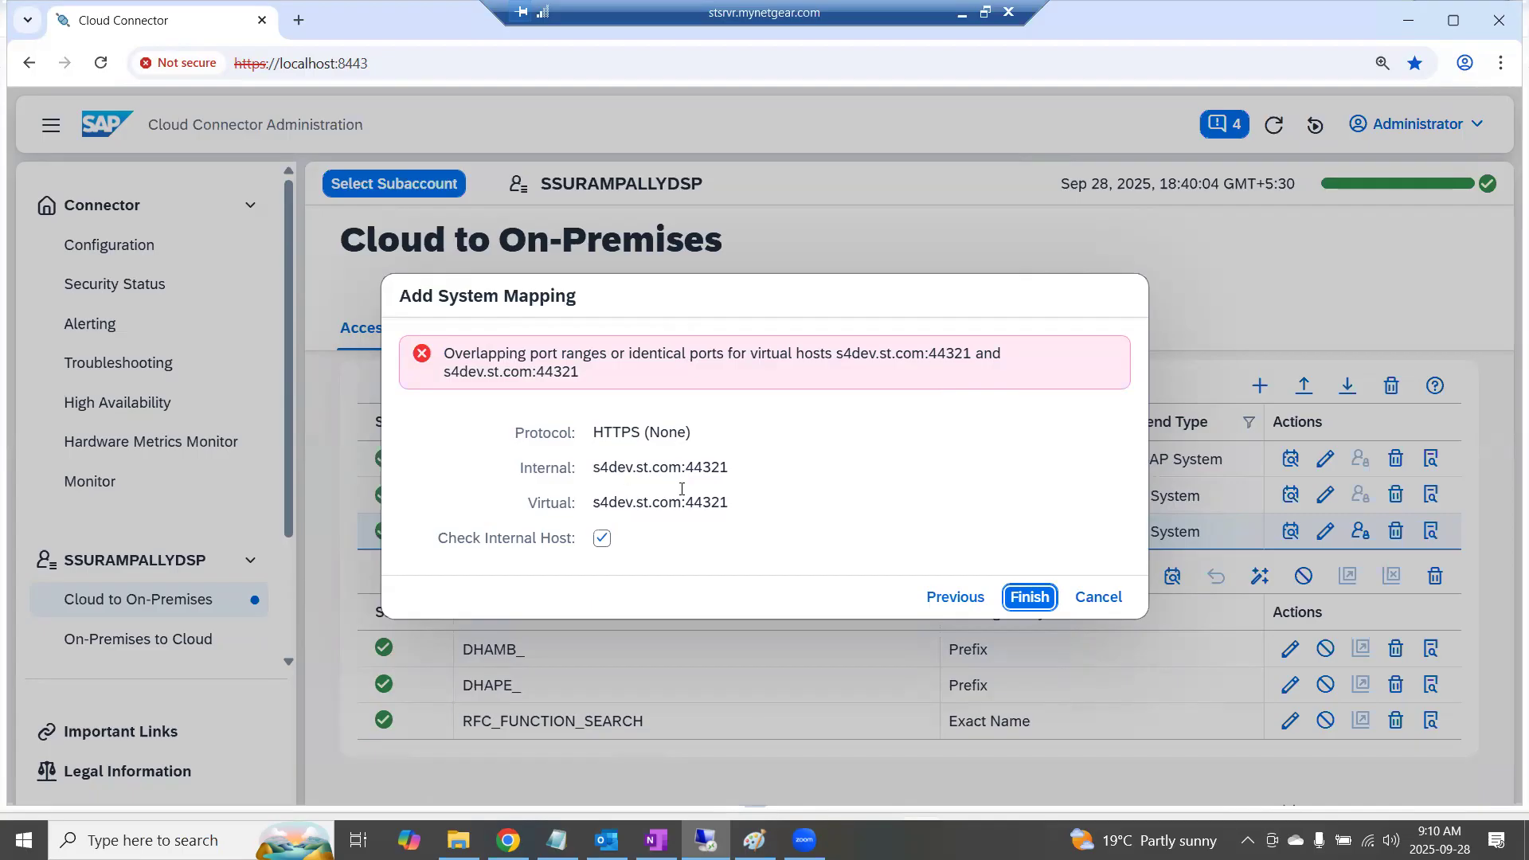
click(1103, 605)
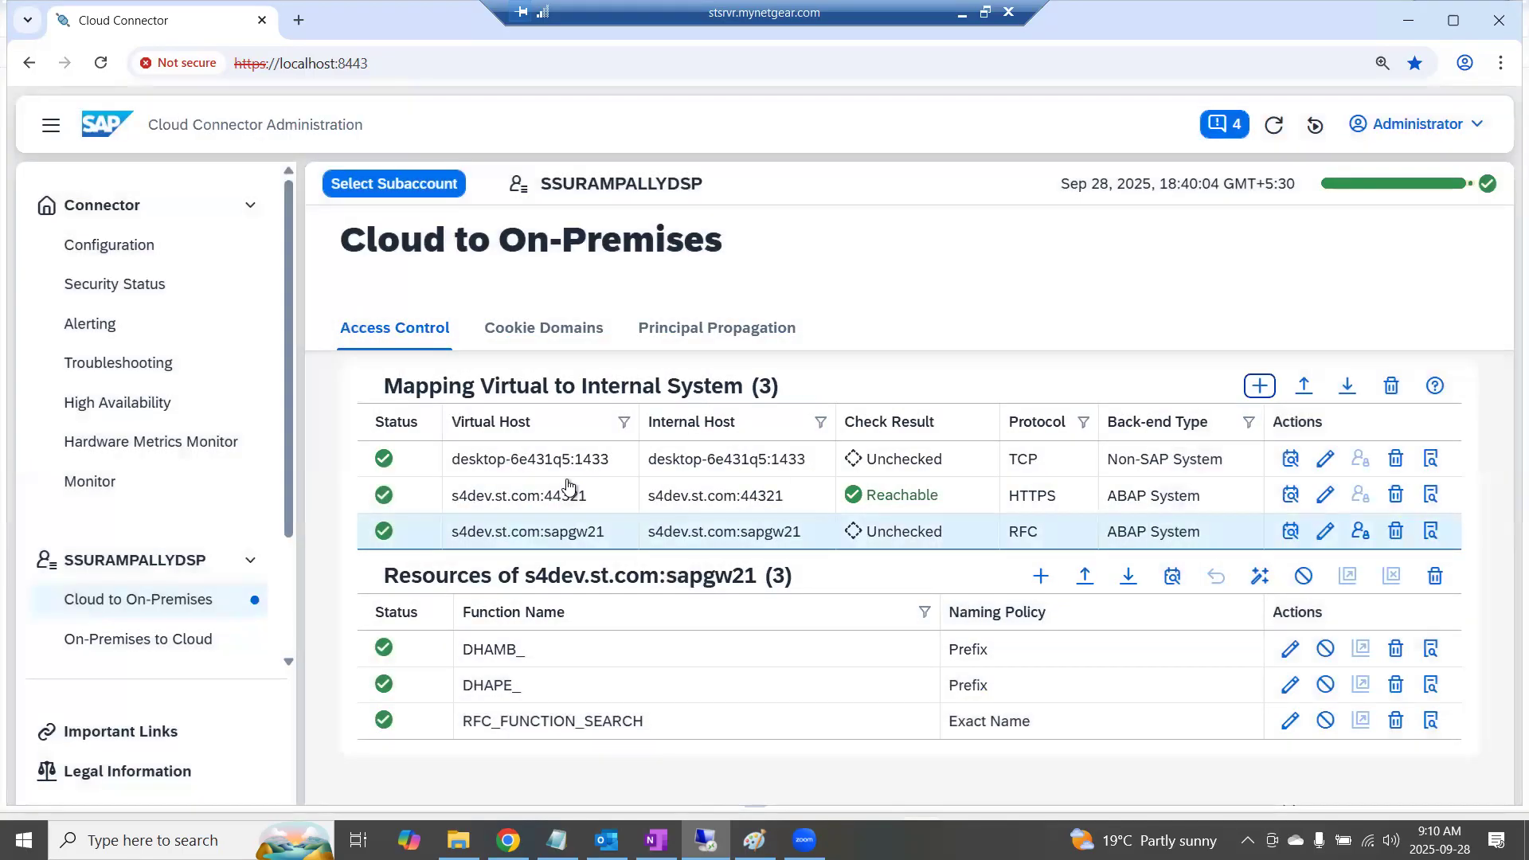
Examine the virtual and internal host settings of the existing HTTPS mapping without changing them
click(401, 499)
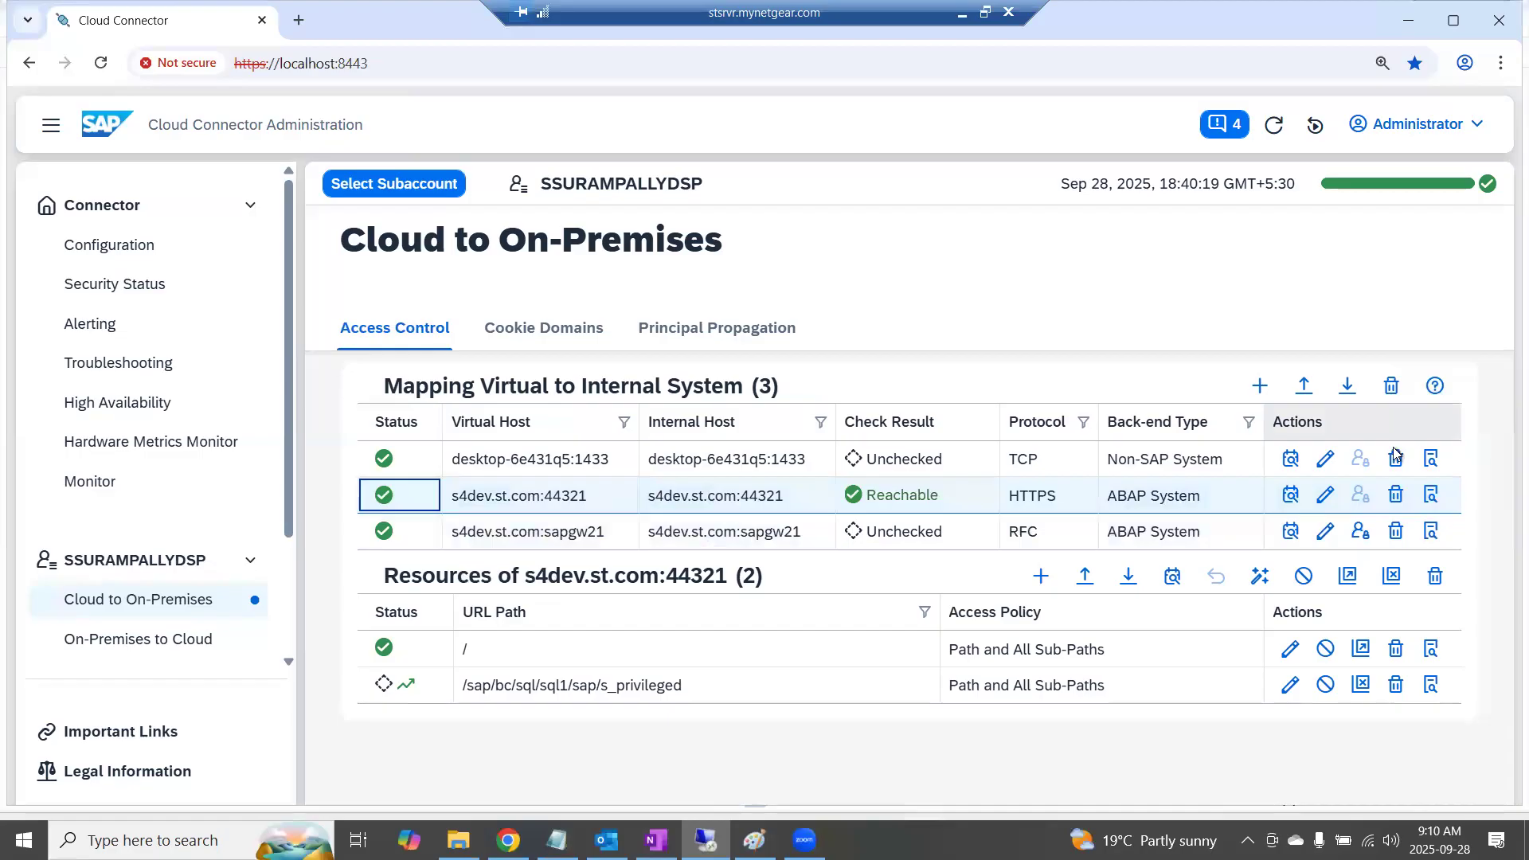
click(1326, 497)
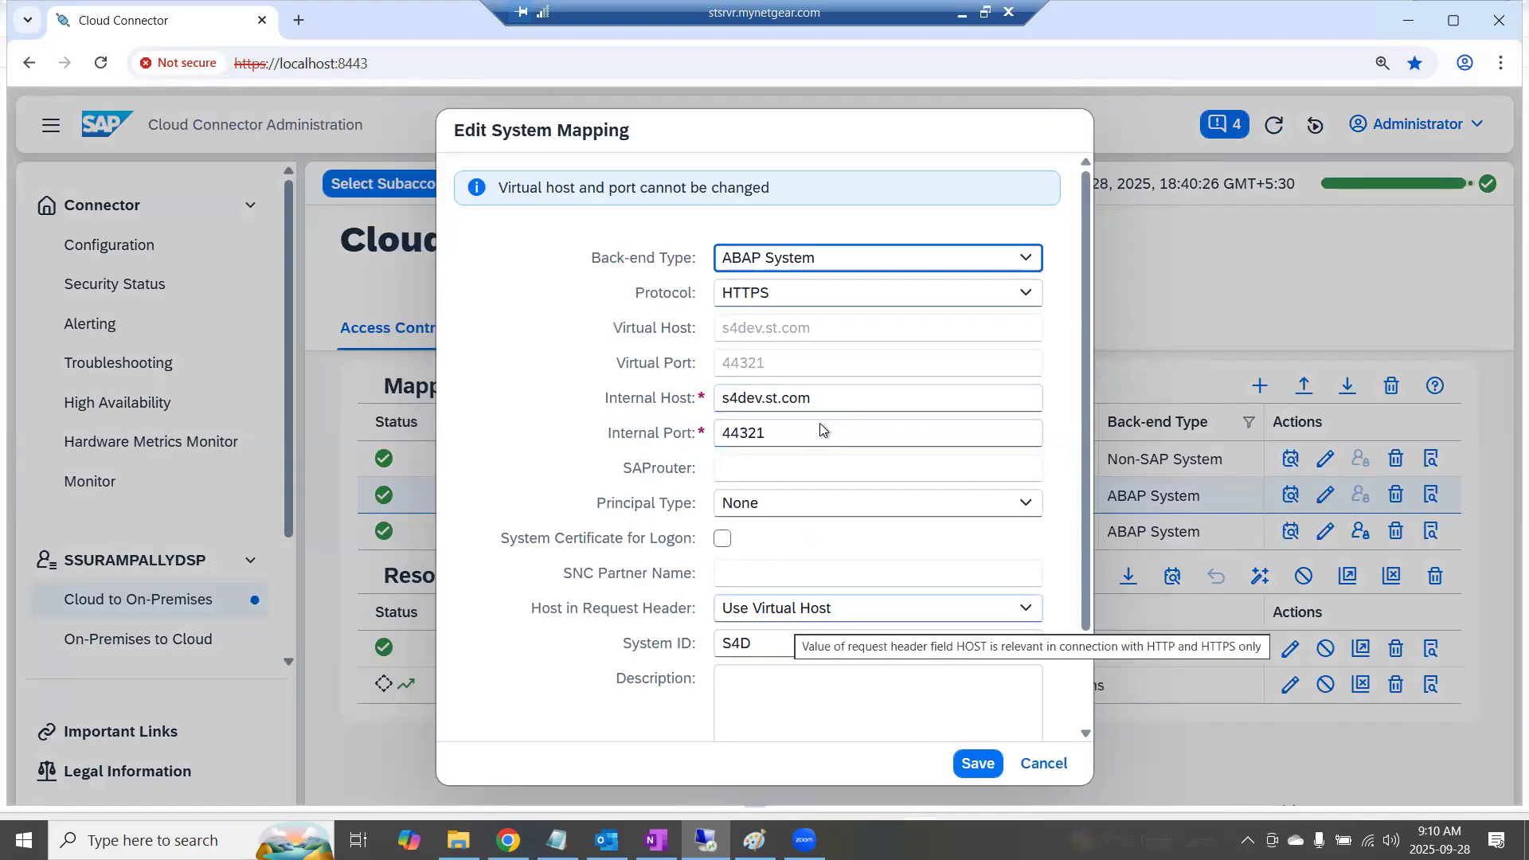
drag(916, 398, 798, 362)
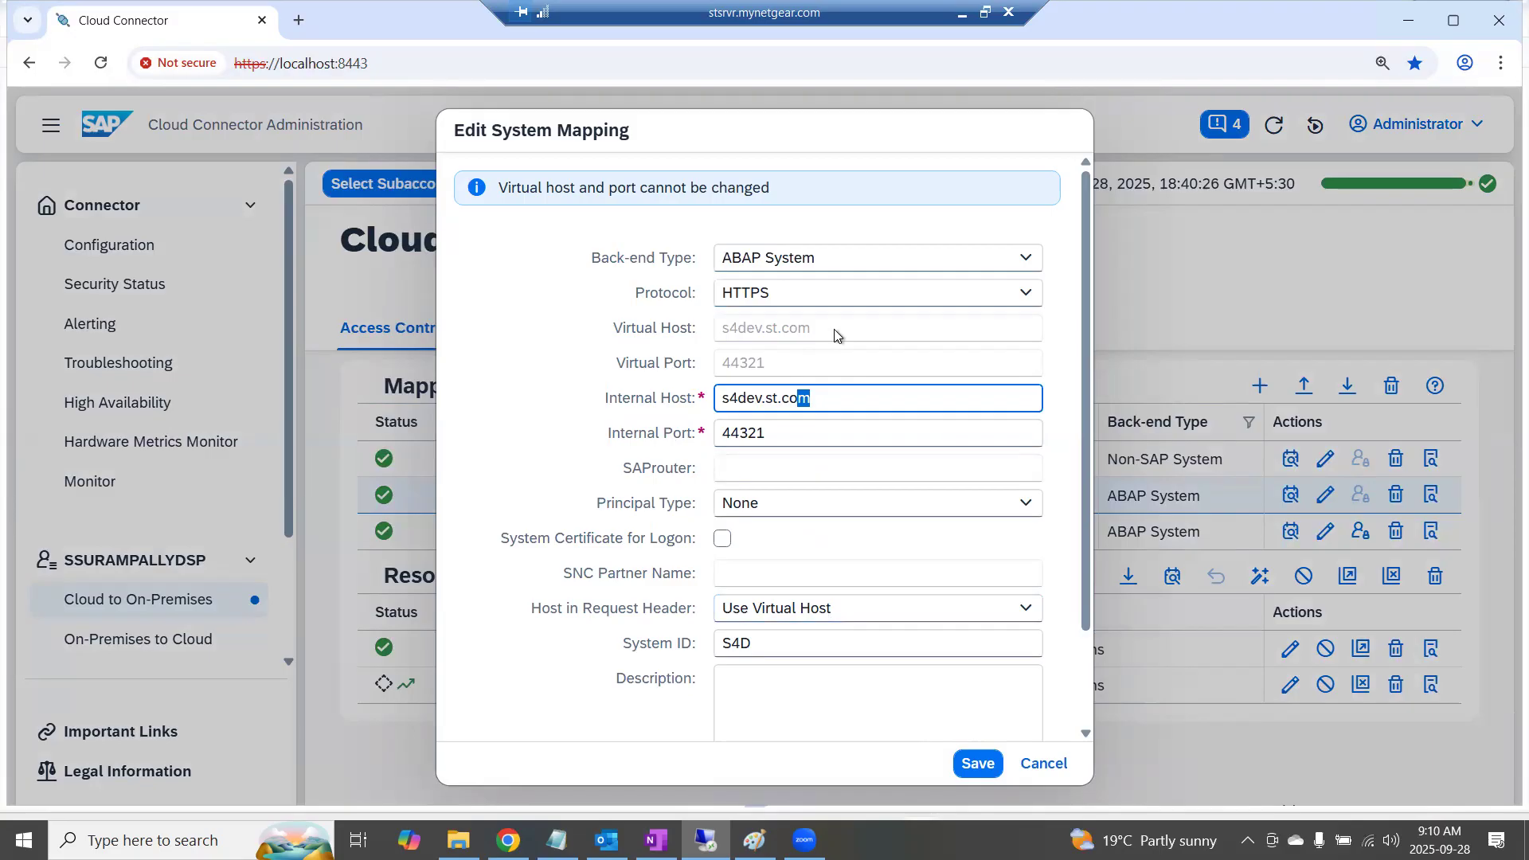
double_click(755, 334)
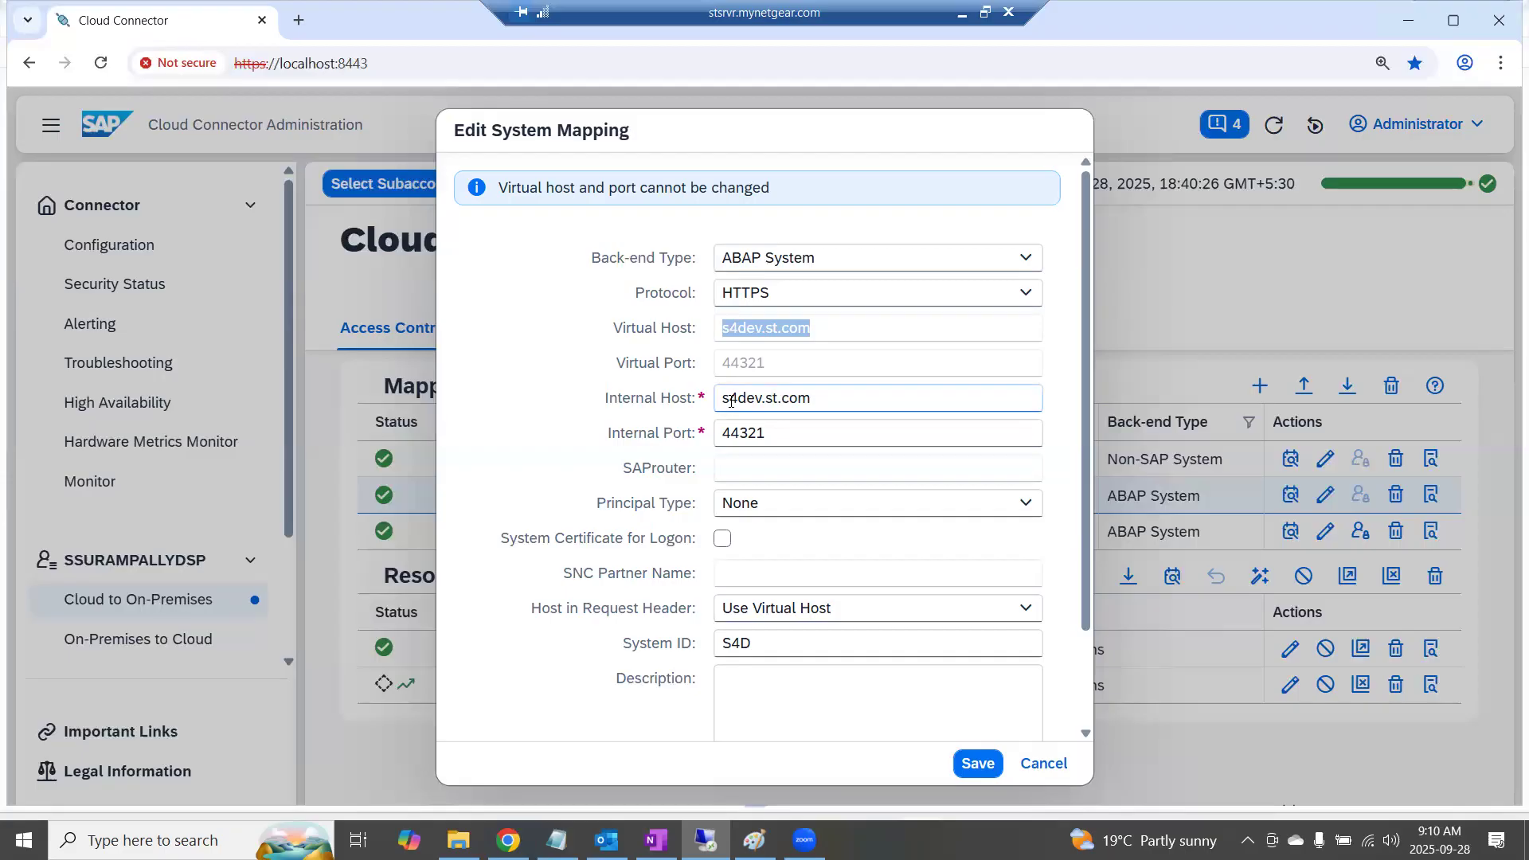
click(1043, 764)
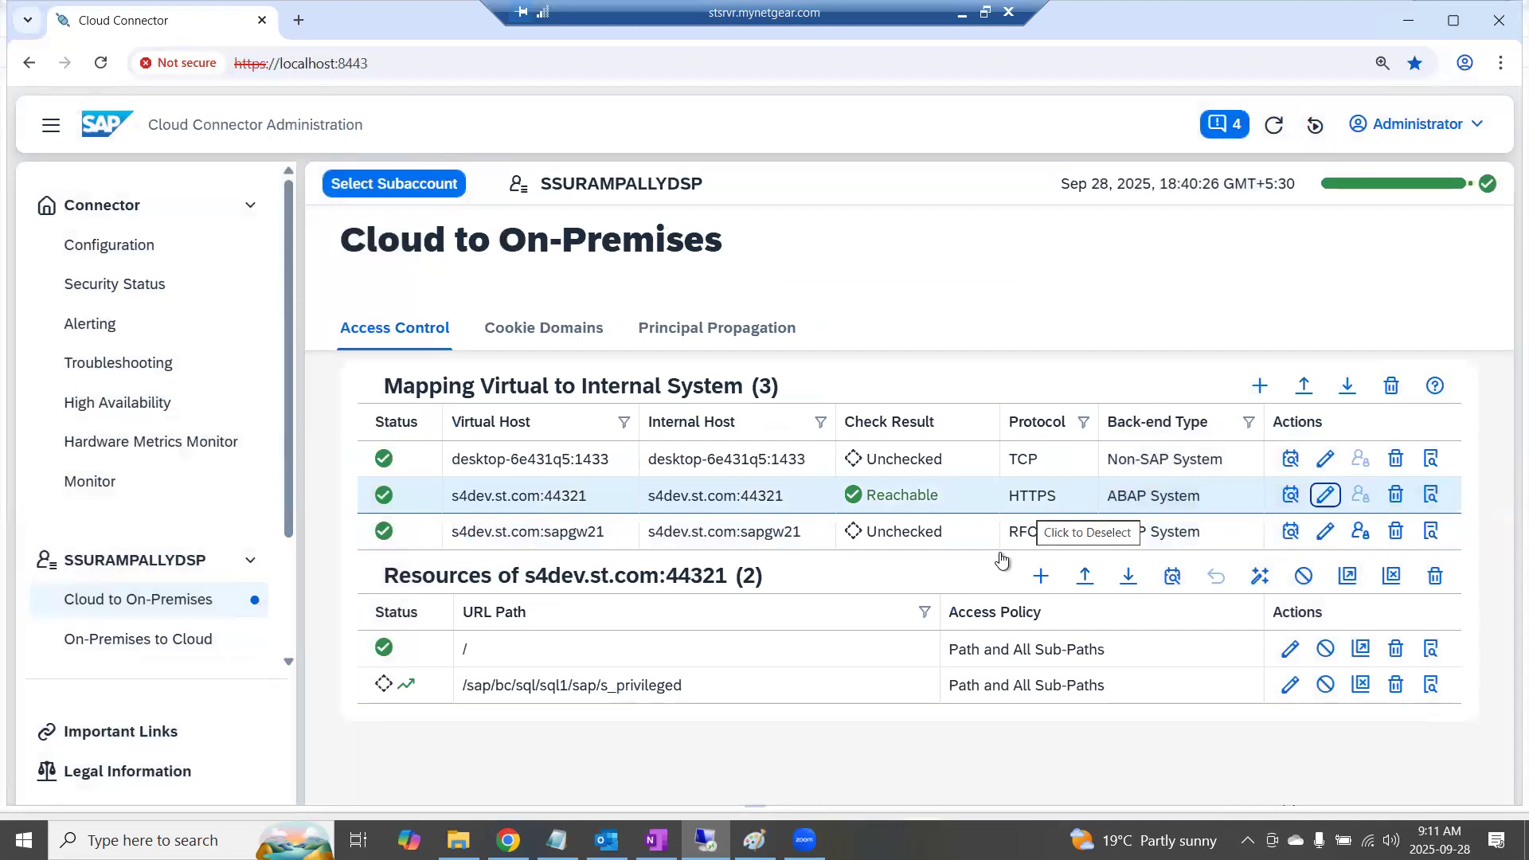
Open the RFC mapping's settings and examine its virtual host, internal host and internal port
click(694, 534)
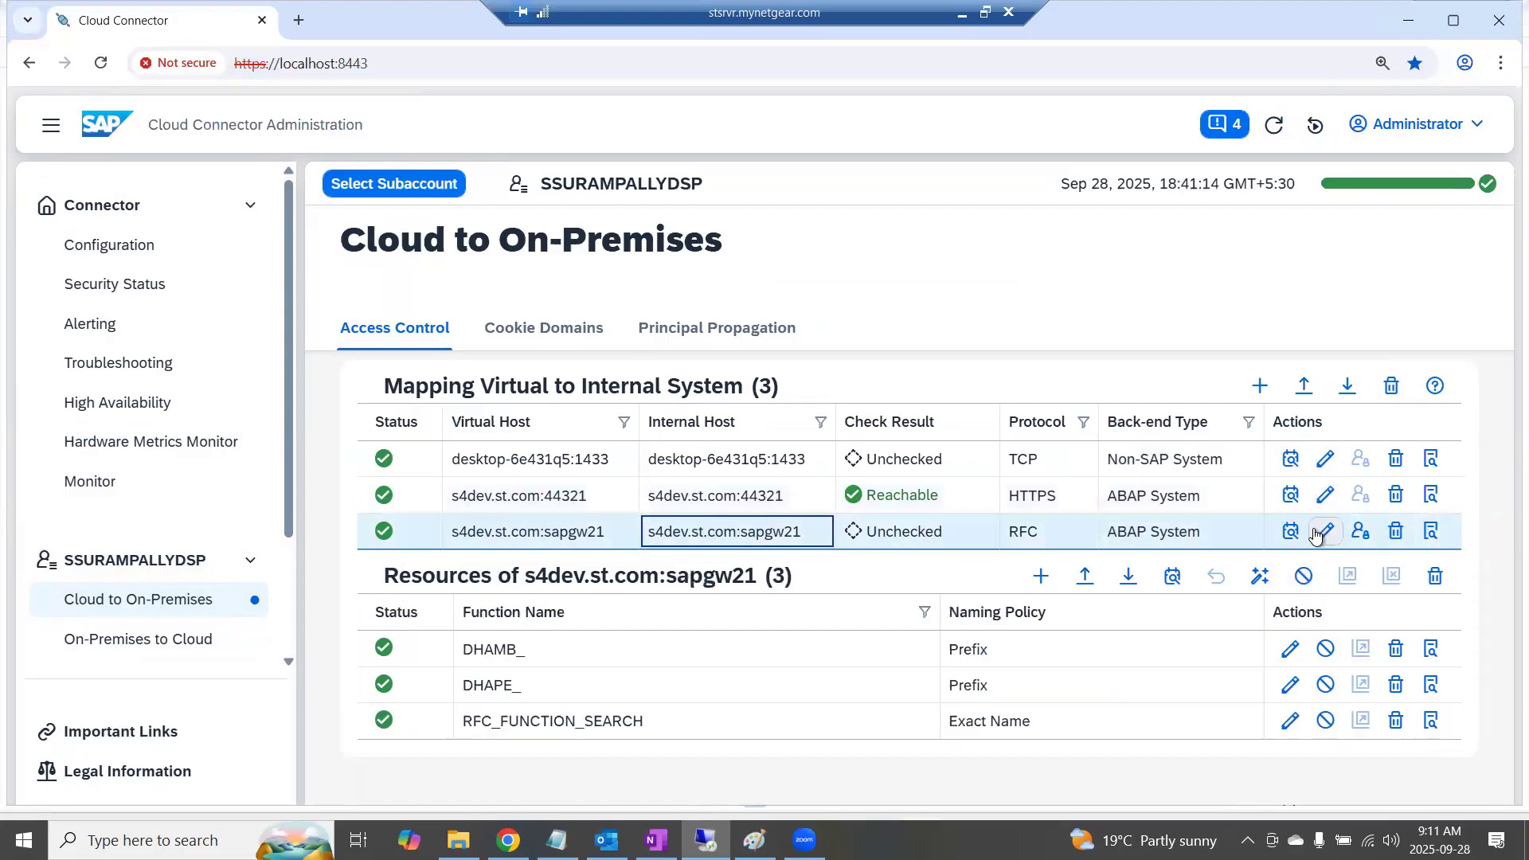
click(1325, 531)
drag(824, 336, 711, 329)
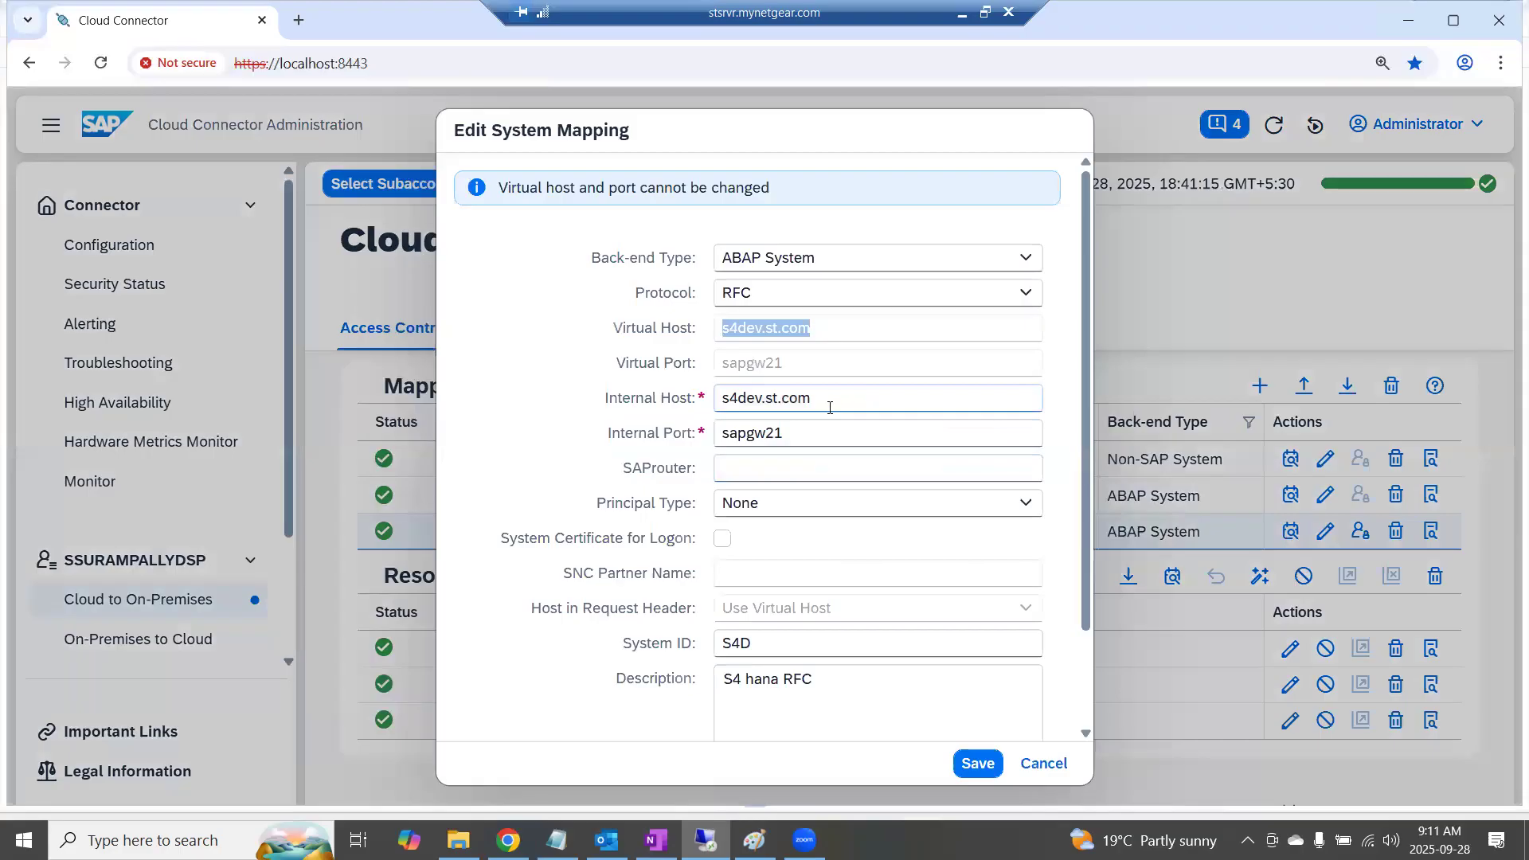
drag(829, 405, 675, 405)
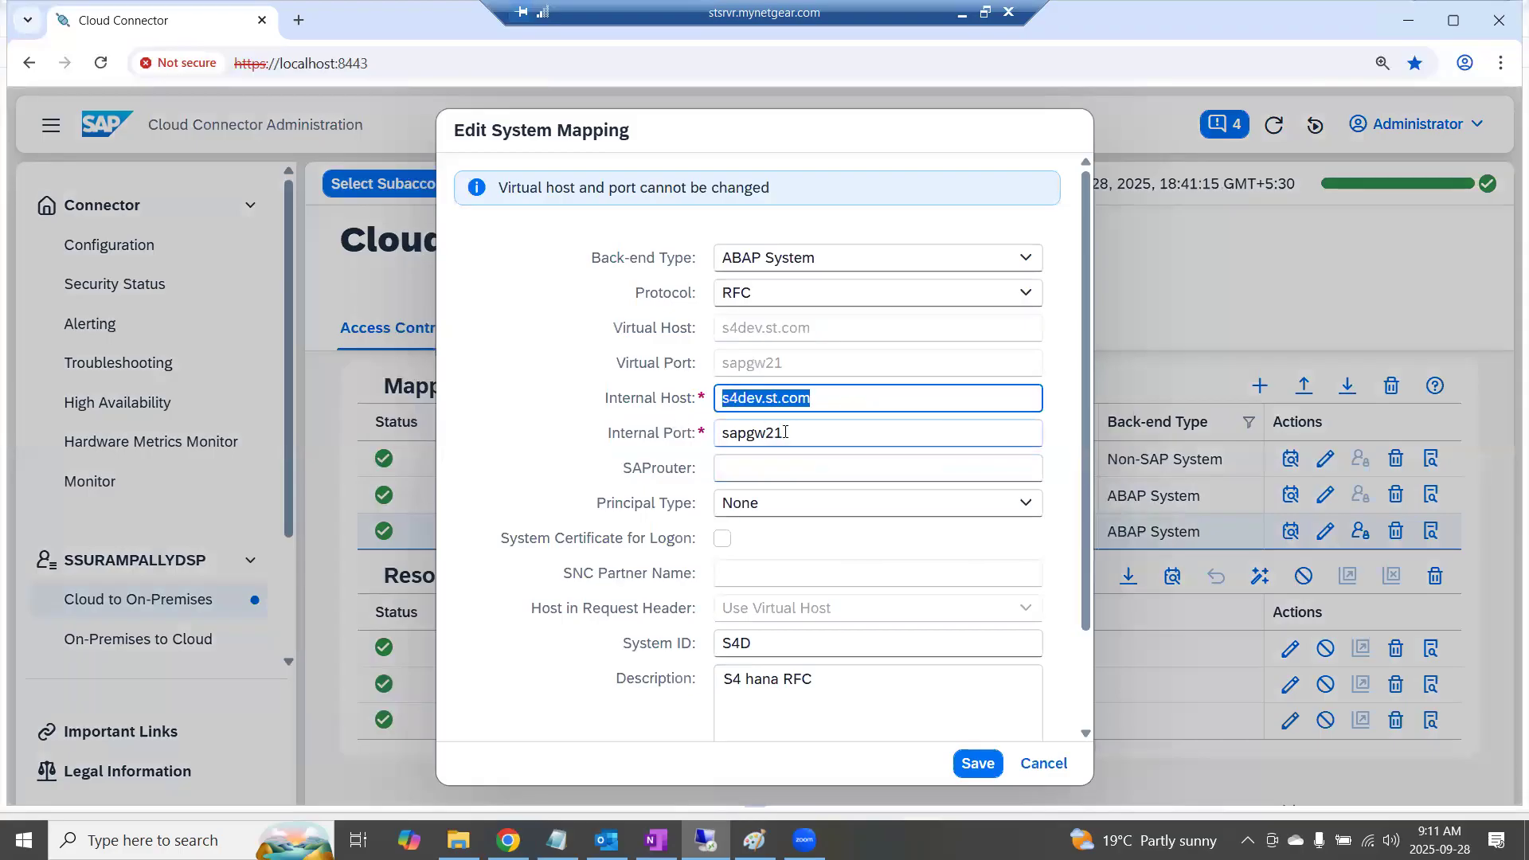
click(666, 429)
key(ctrl+a)
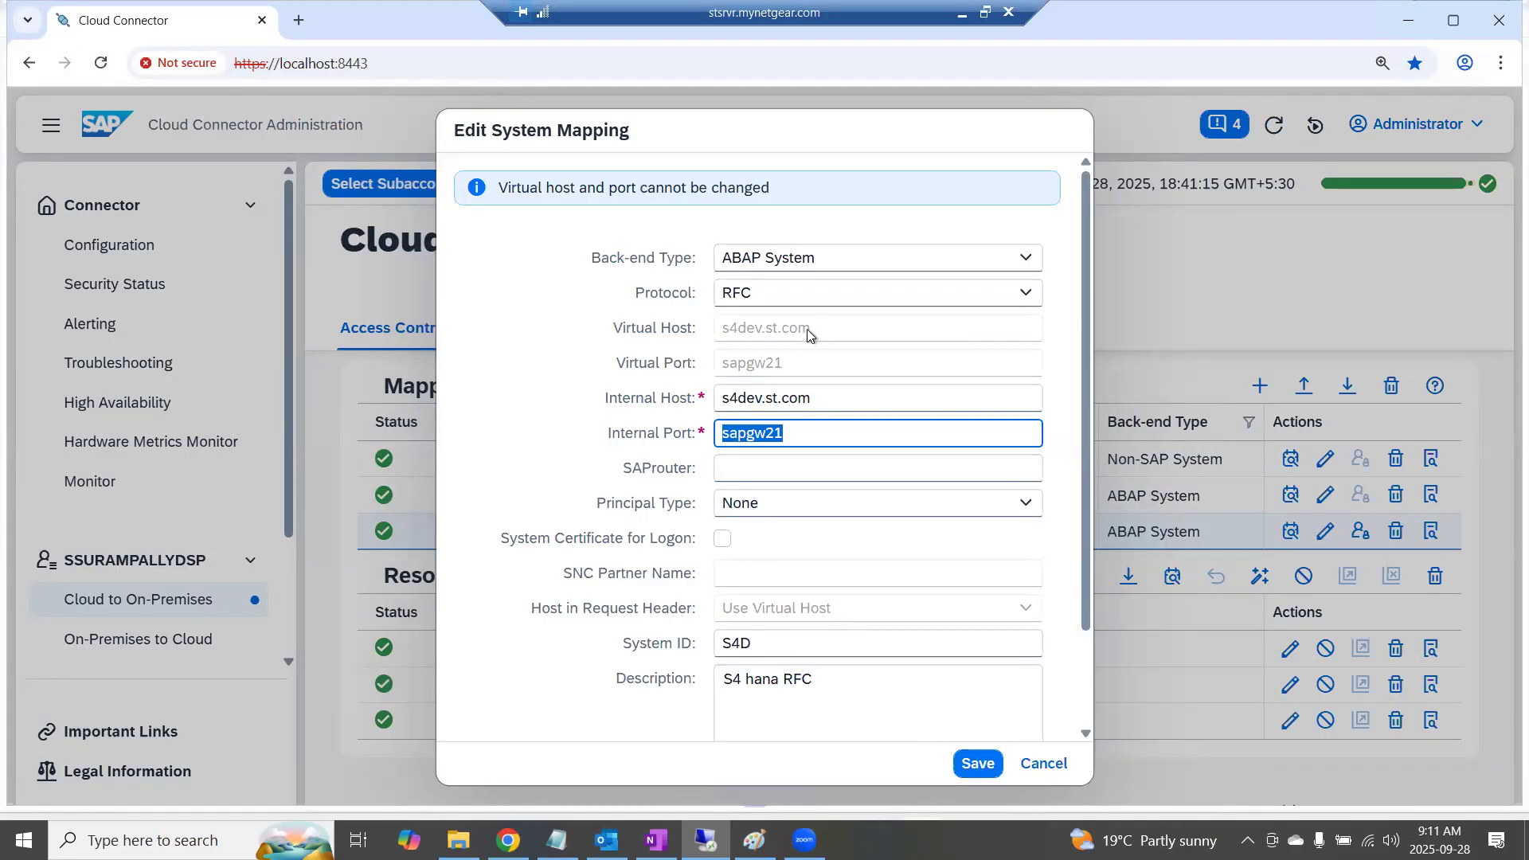
drag(808, 332, 720, 335)
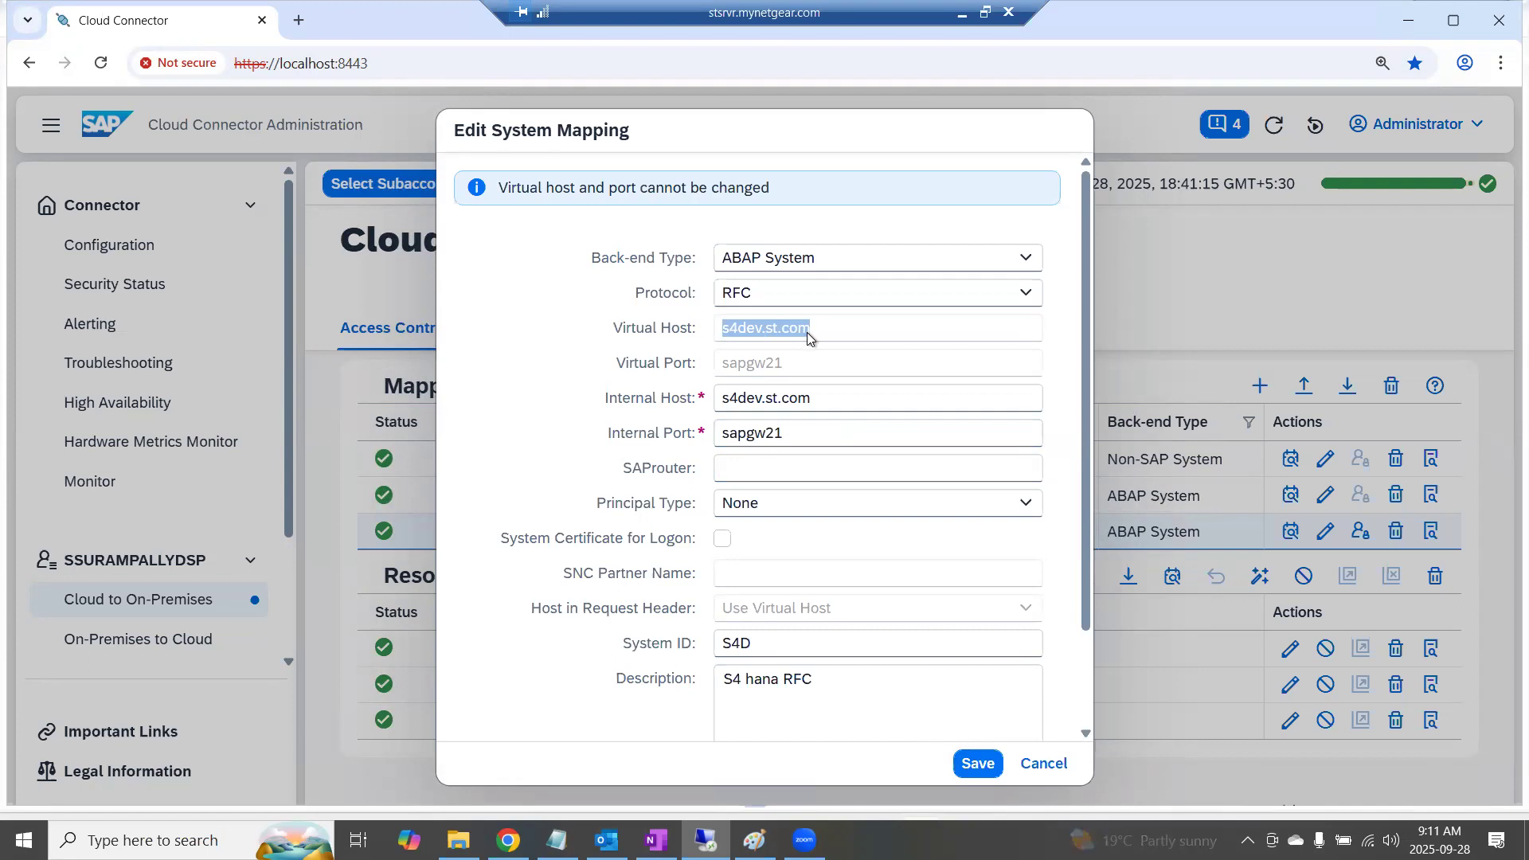
Look through the protocol options offered for the RFC mapping and leave its settings without saving
click(795, 297)
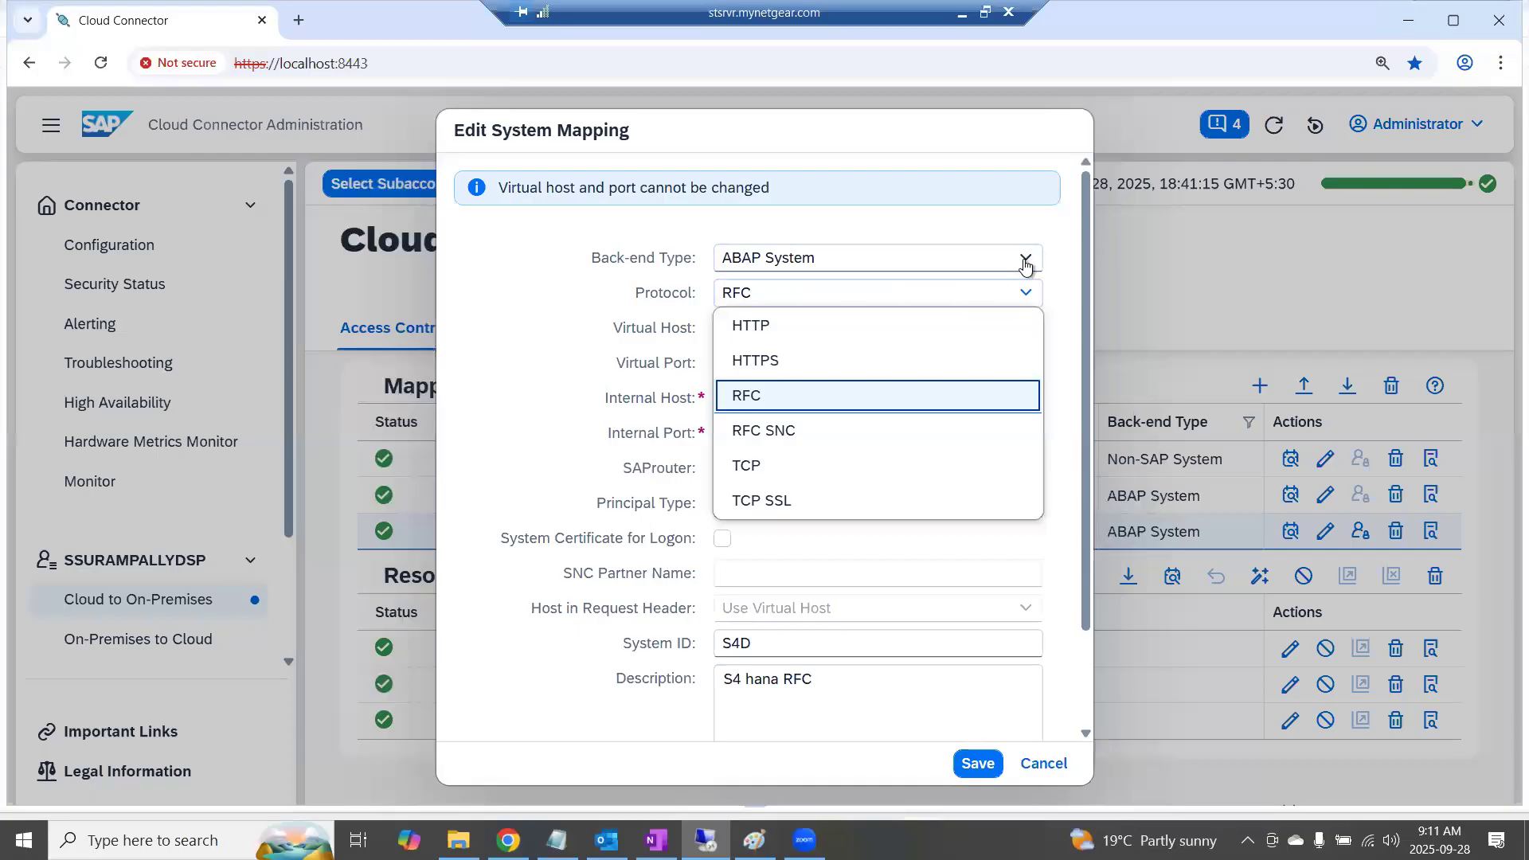
click(1055, 245)
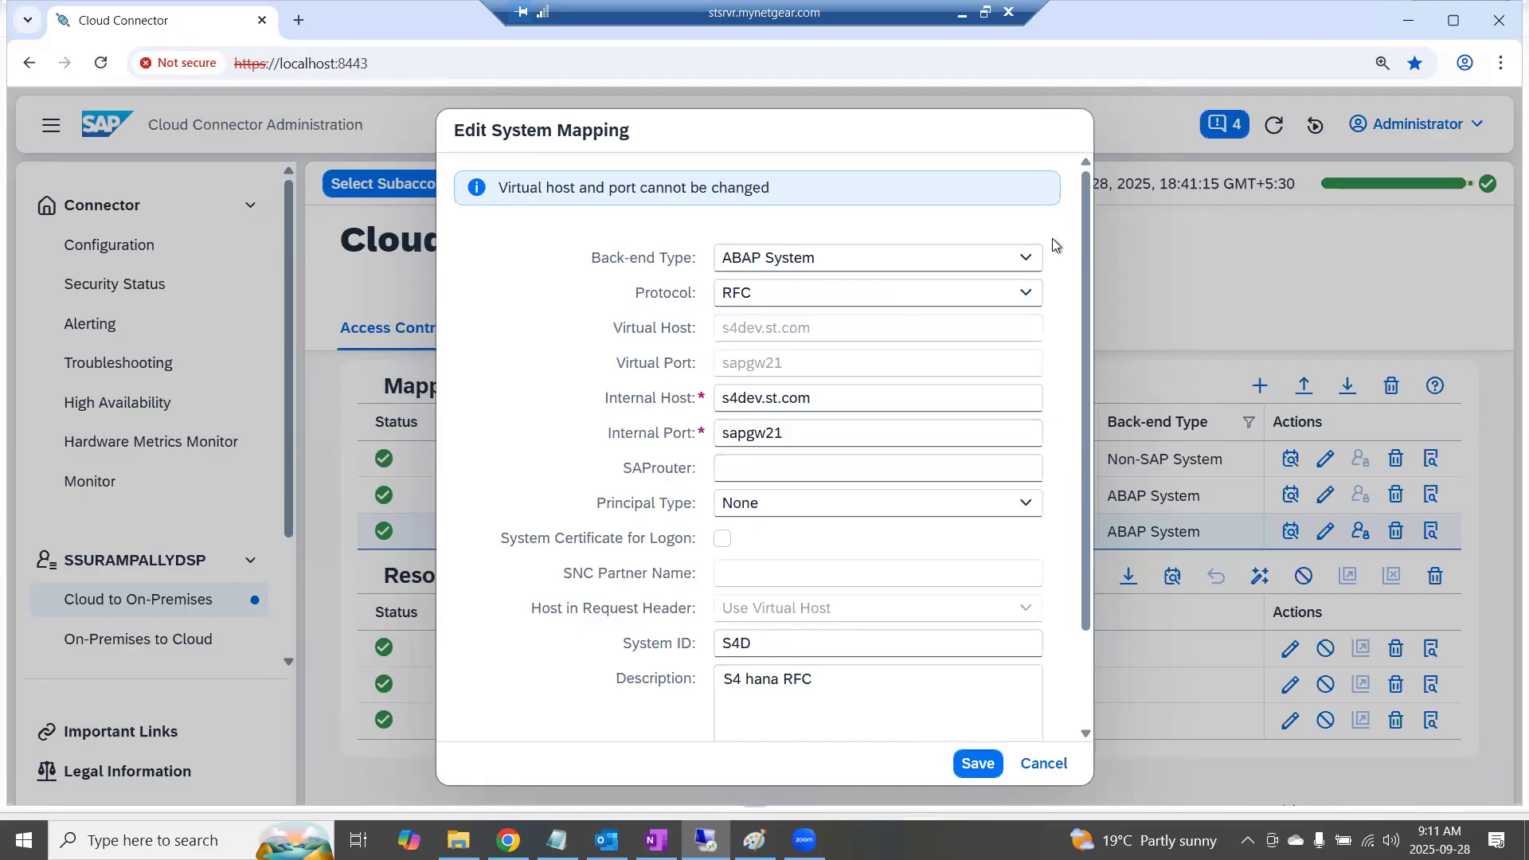
click(824, 398)
click(1044, 763)
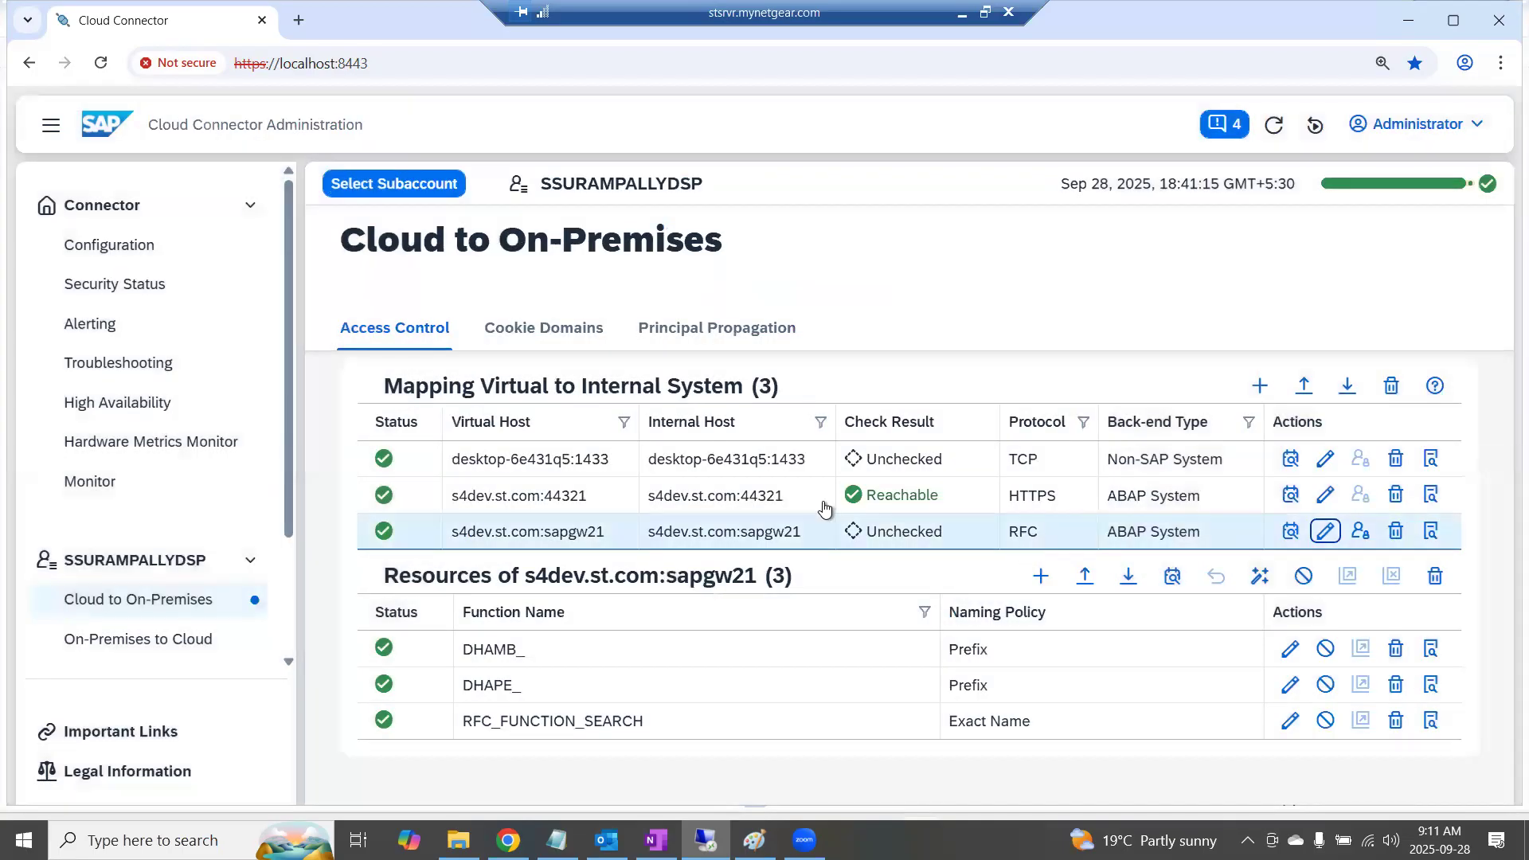
Check the availability of the RFC mapping's internal host, and display the resources of the HTTPS mapping
click(1292, 534)
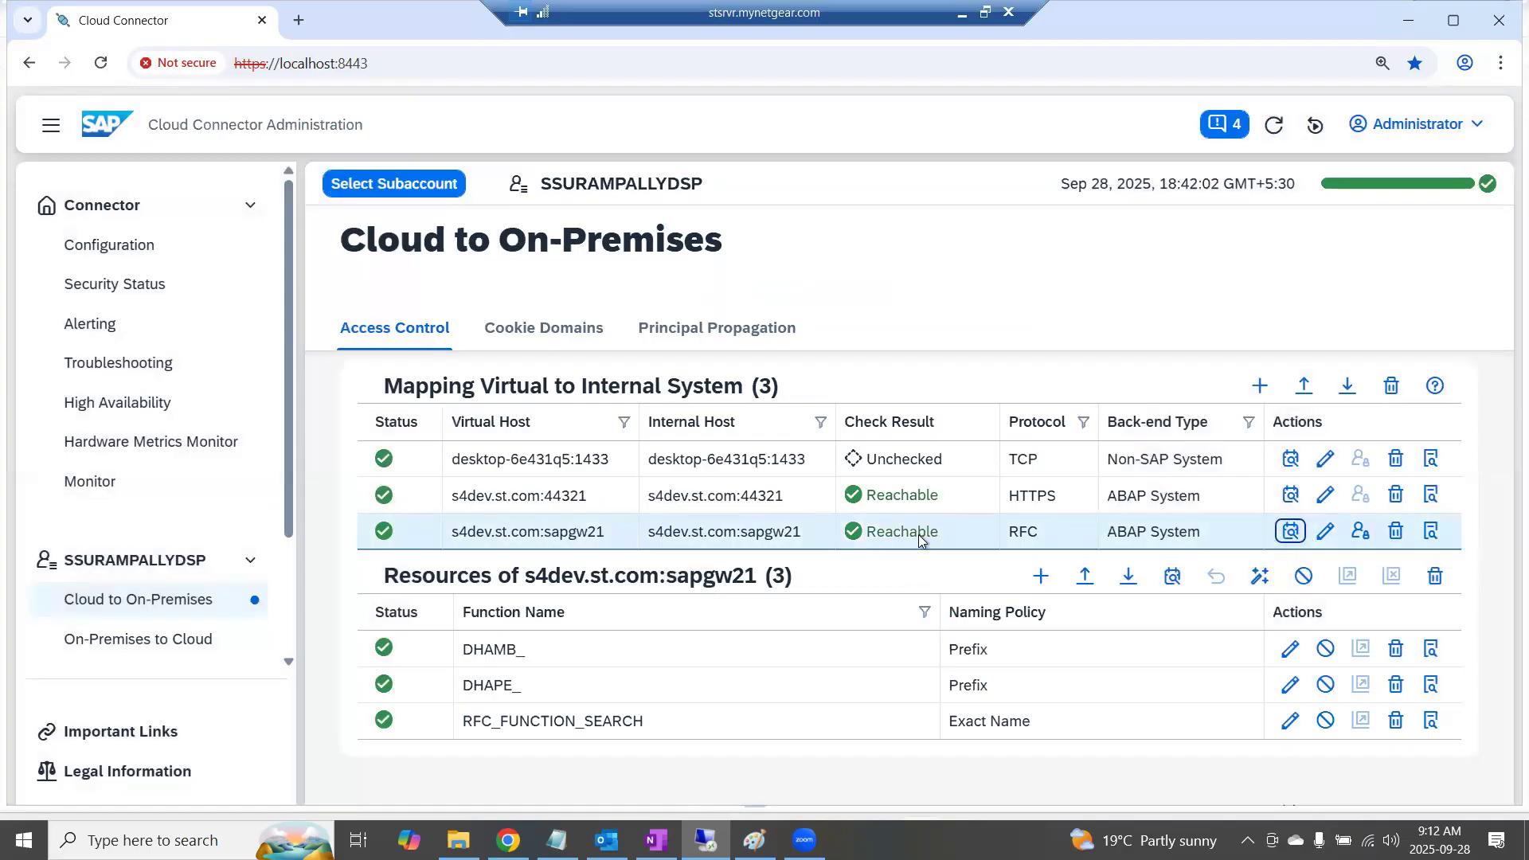
click(740, 499)
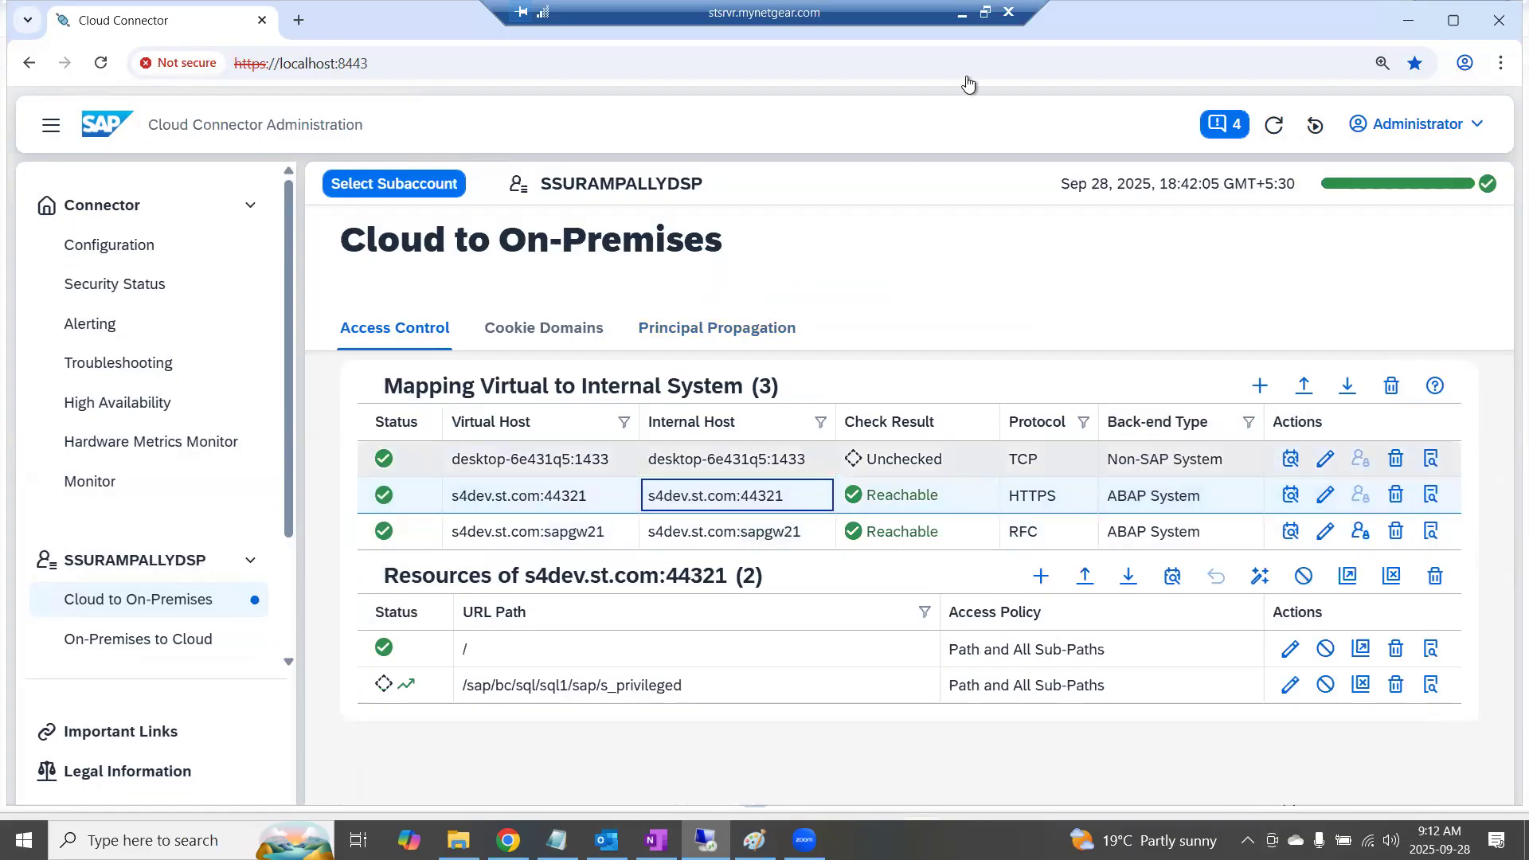
Switch to the SAP Datasphere help page on HTTPS mapping and examine which connection types it covers
click(963, 16)
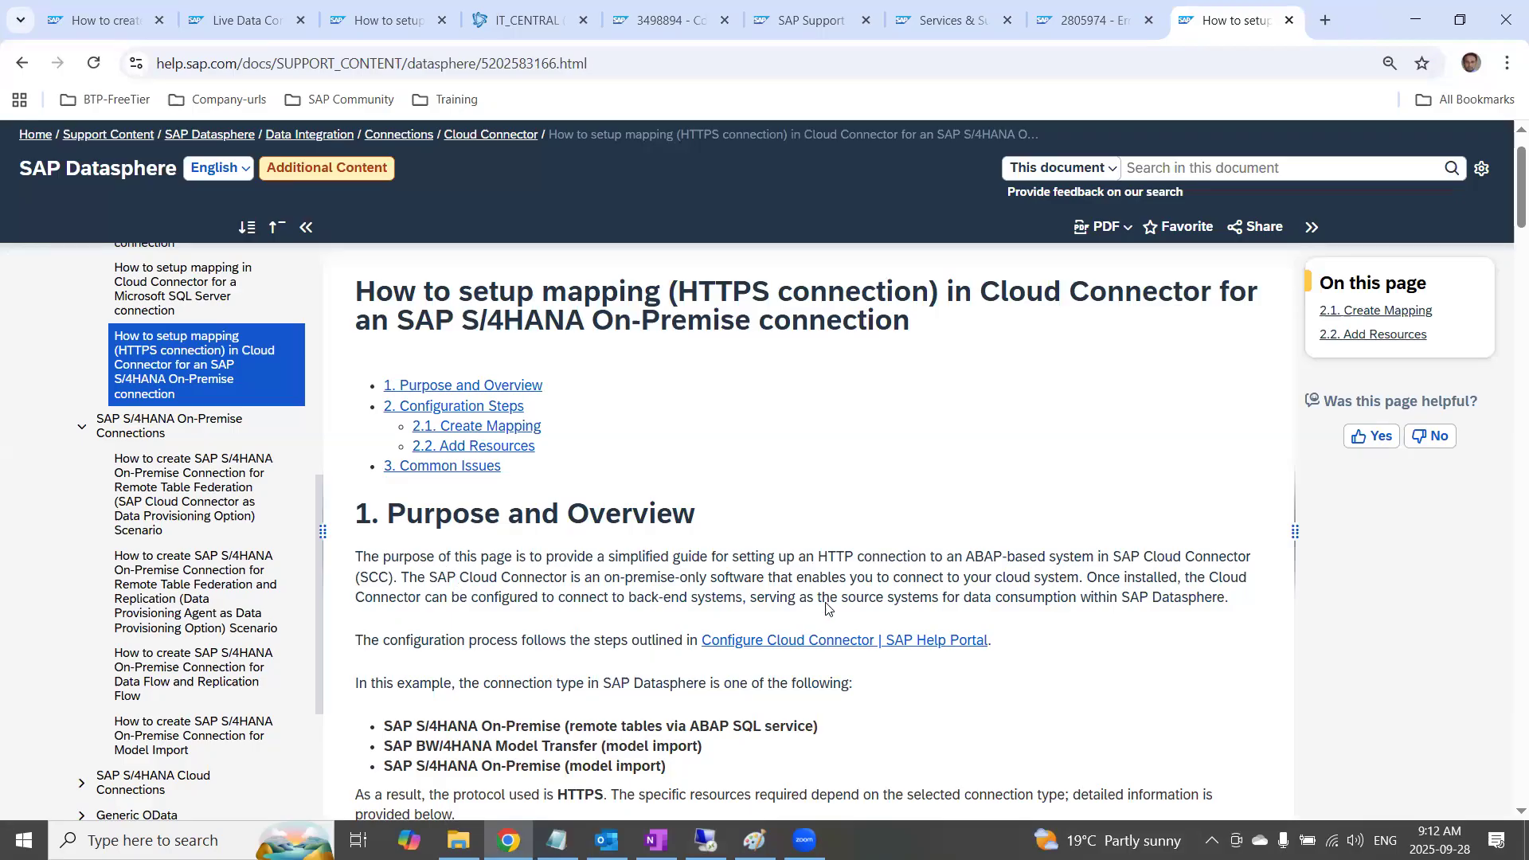
scroll(826, 610, down, 1)
drag(584, 627, 822, 630)
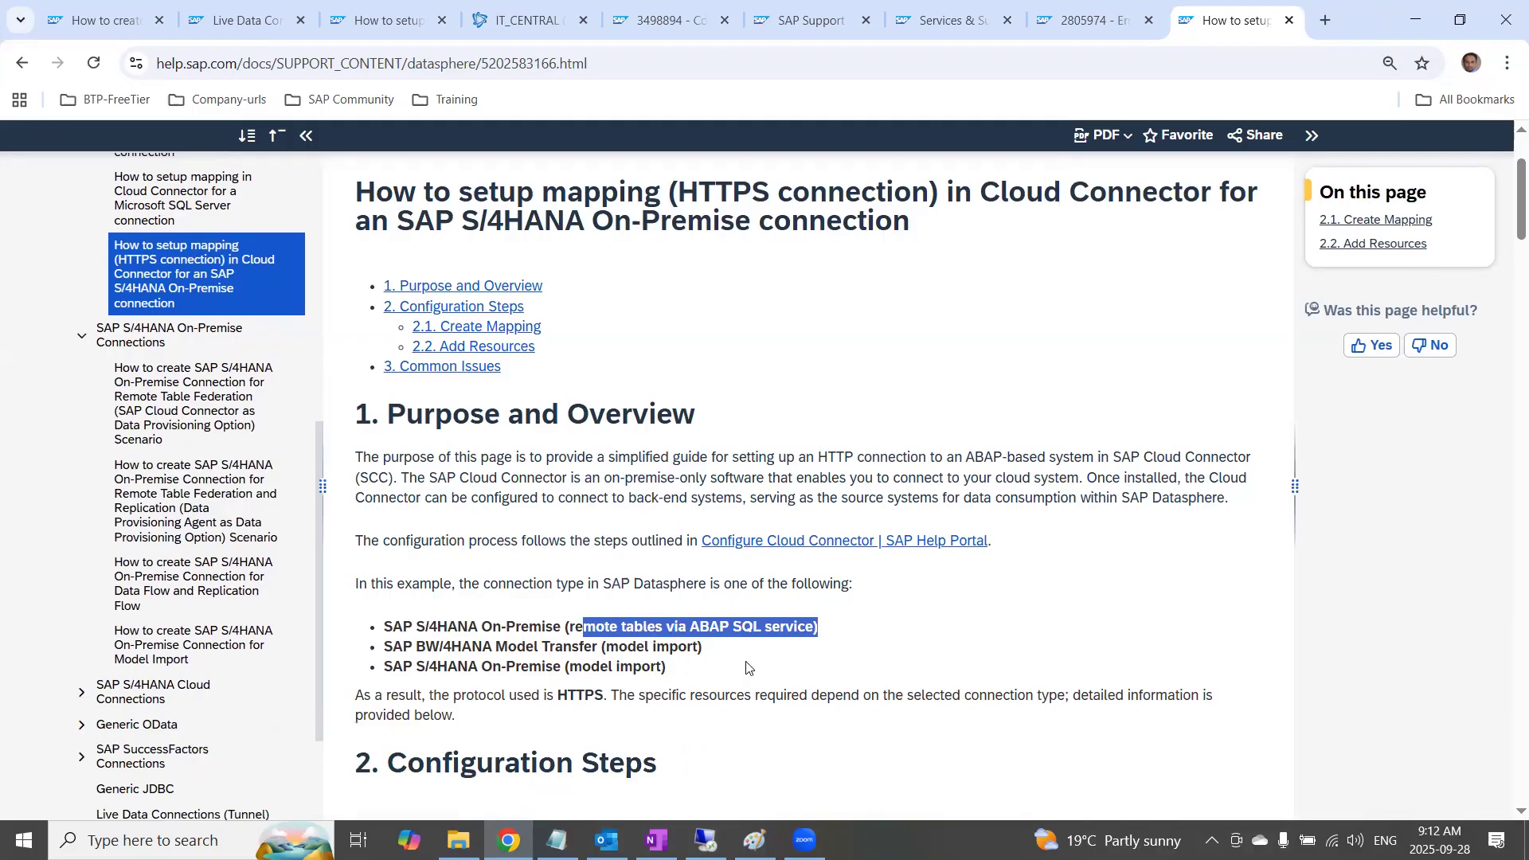
click(761, 630)
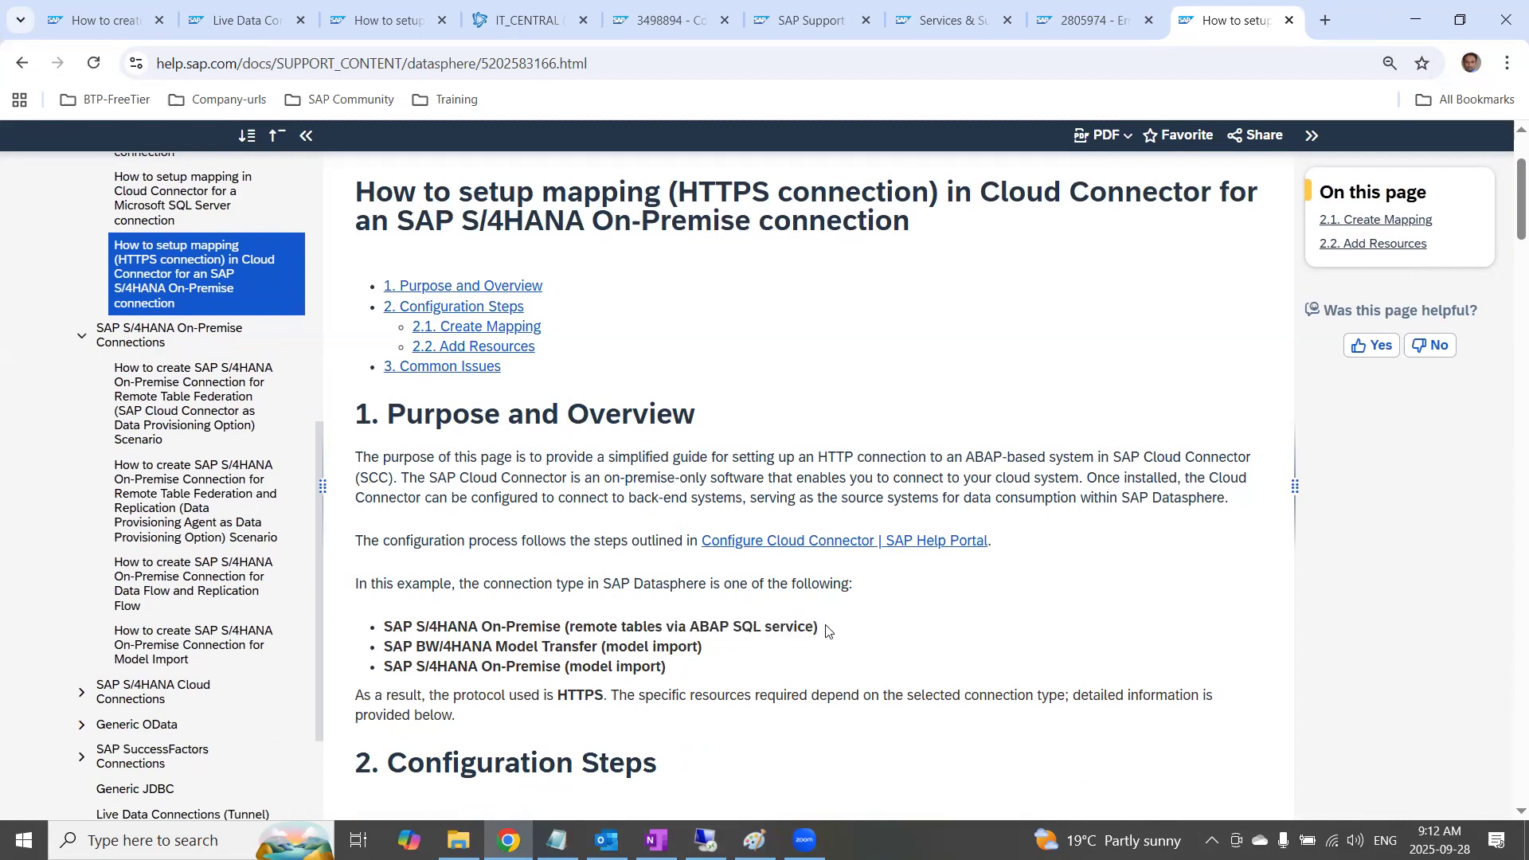
drag(829, 630, 569, 628)
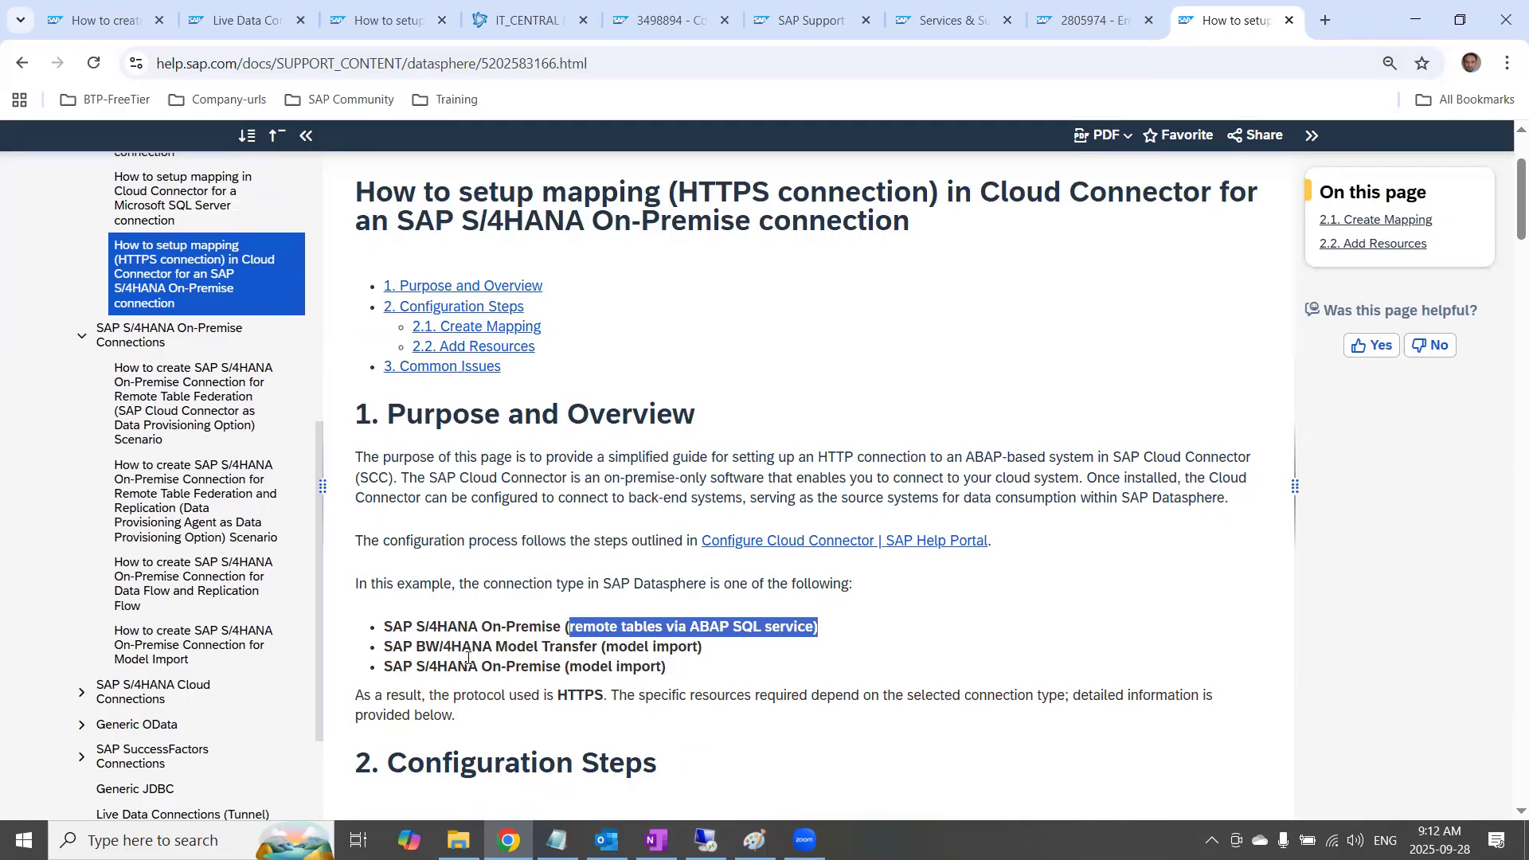
drag(448, 668, 678, 669)
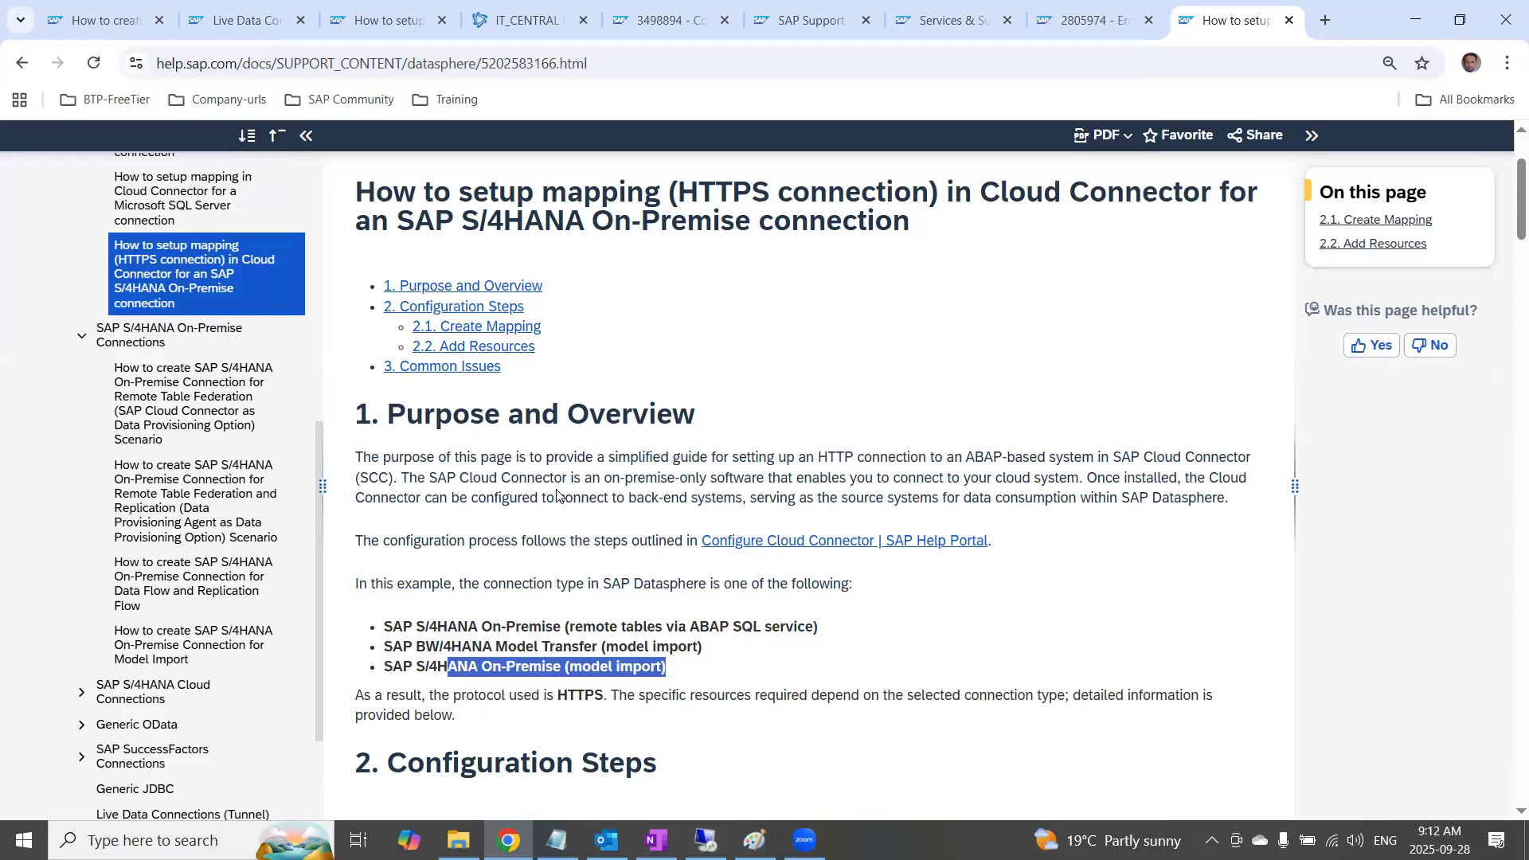
Read through the Create Mapping instructions on the help page, from choosing the back-end type to the Add Resources section
scroll(599, 598, down, 1)
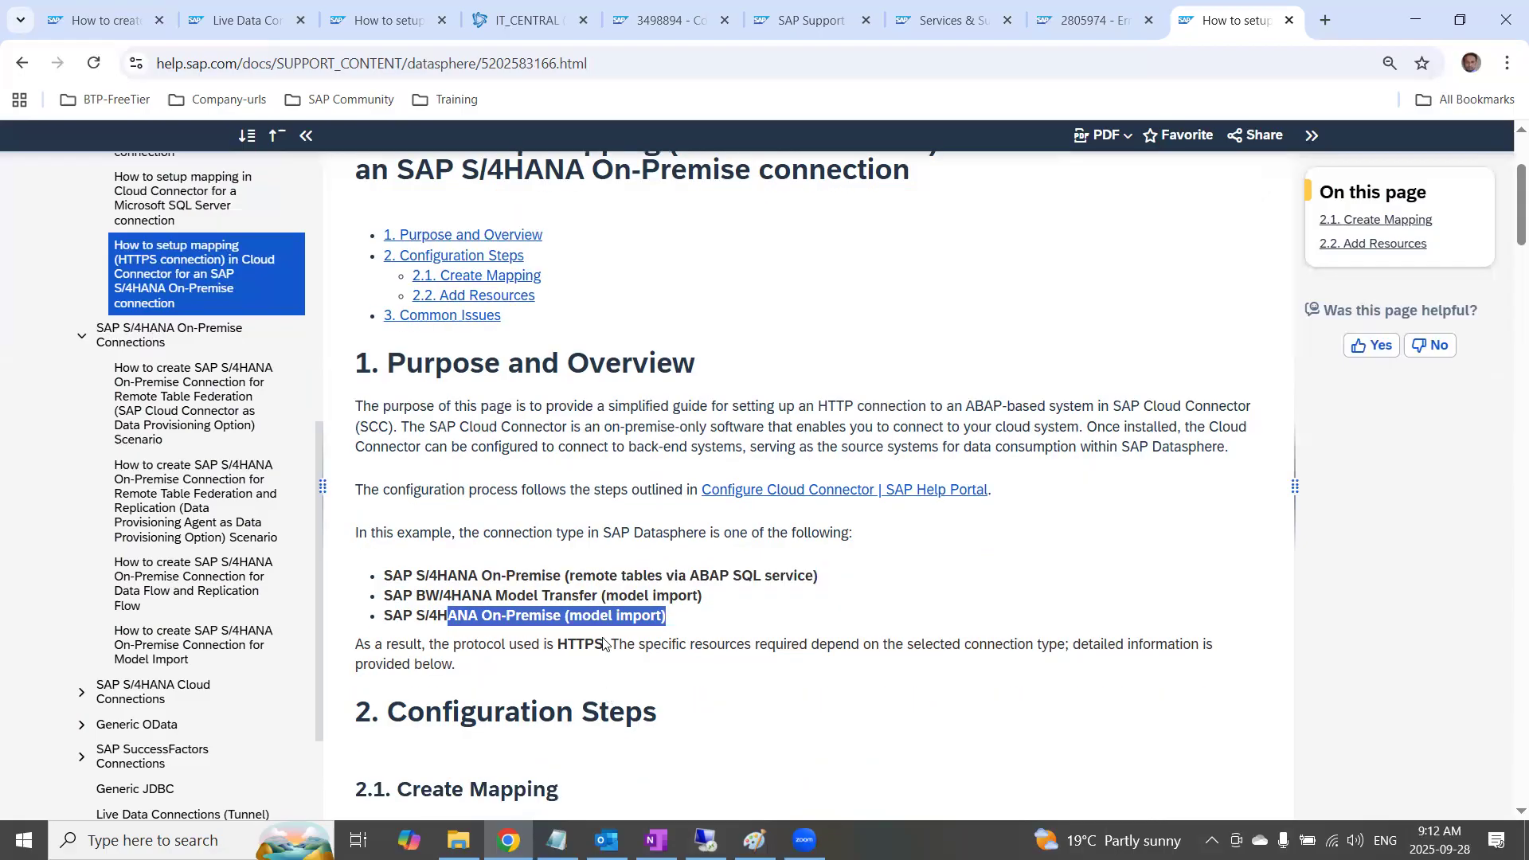
scroll(599, 596, down, 3)
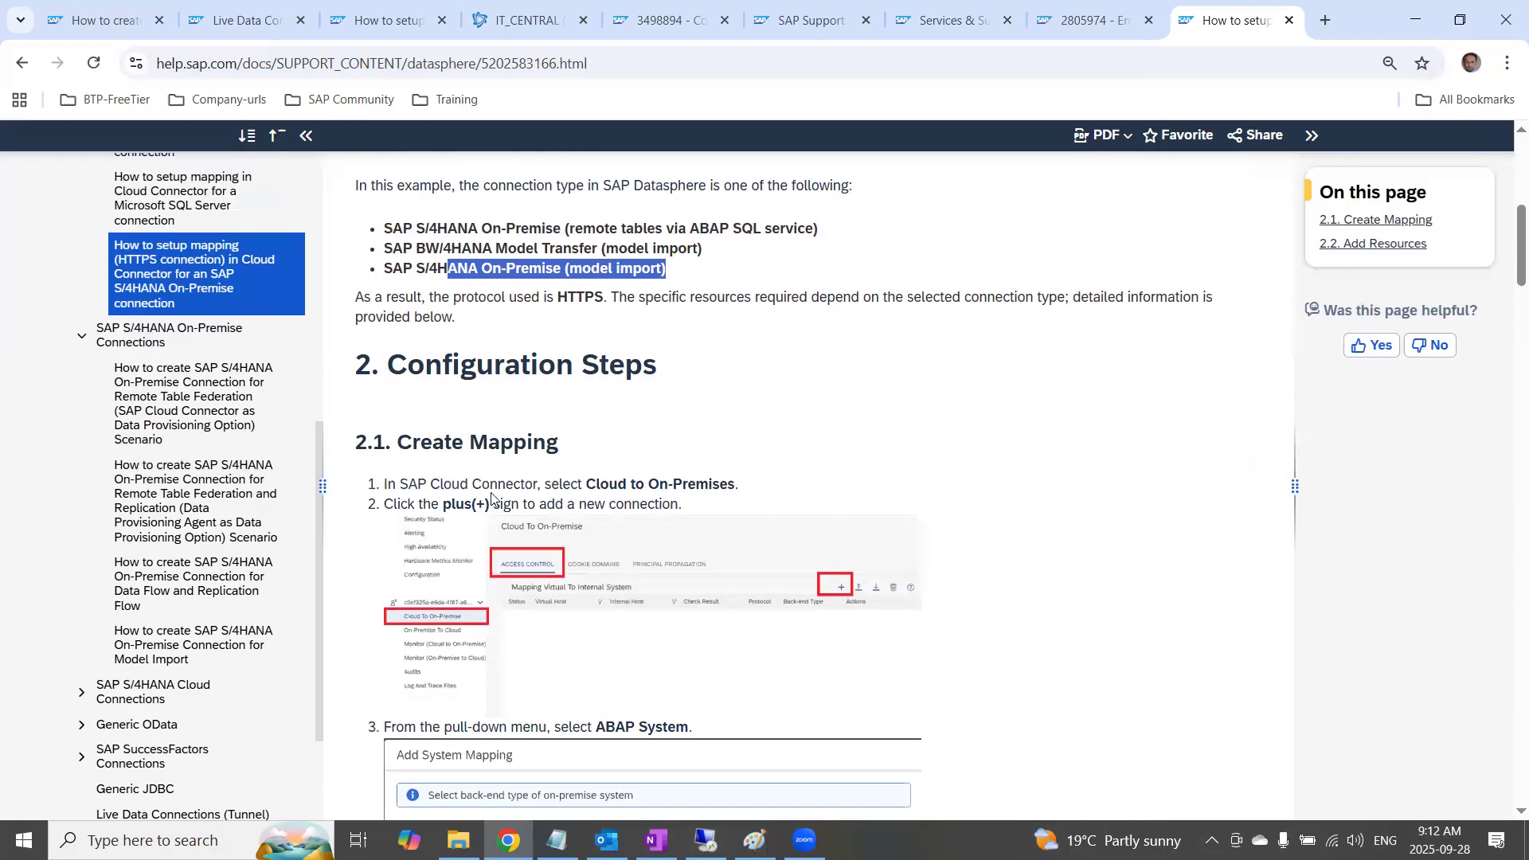
scroll(608, 539, down, 3)
scroll(608, 539, down, 1)
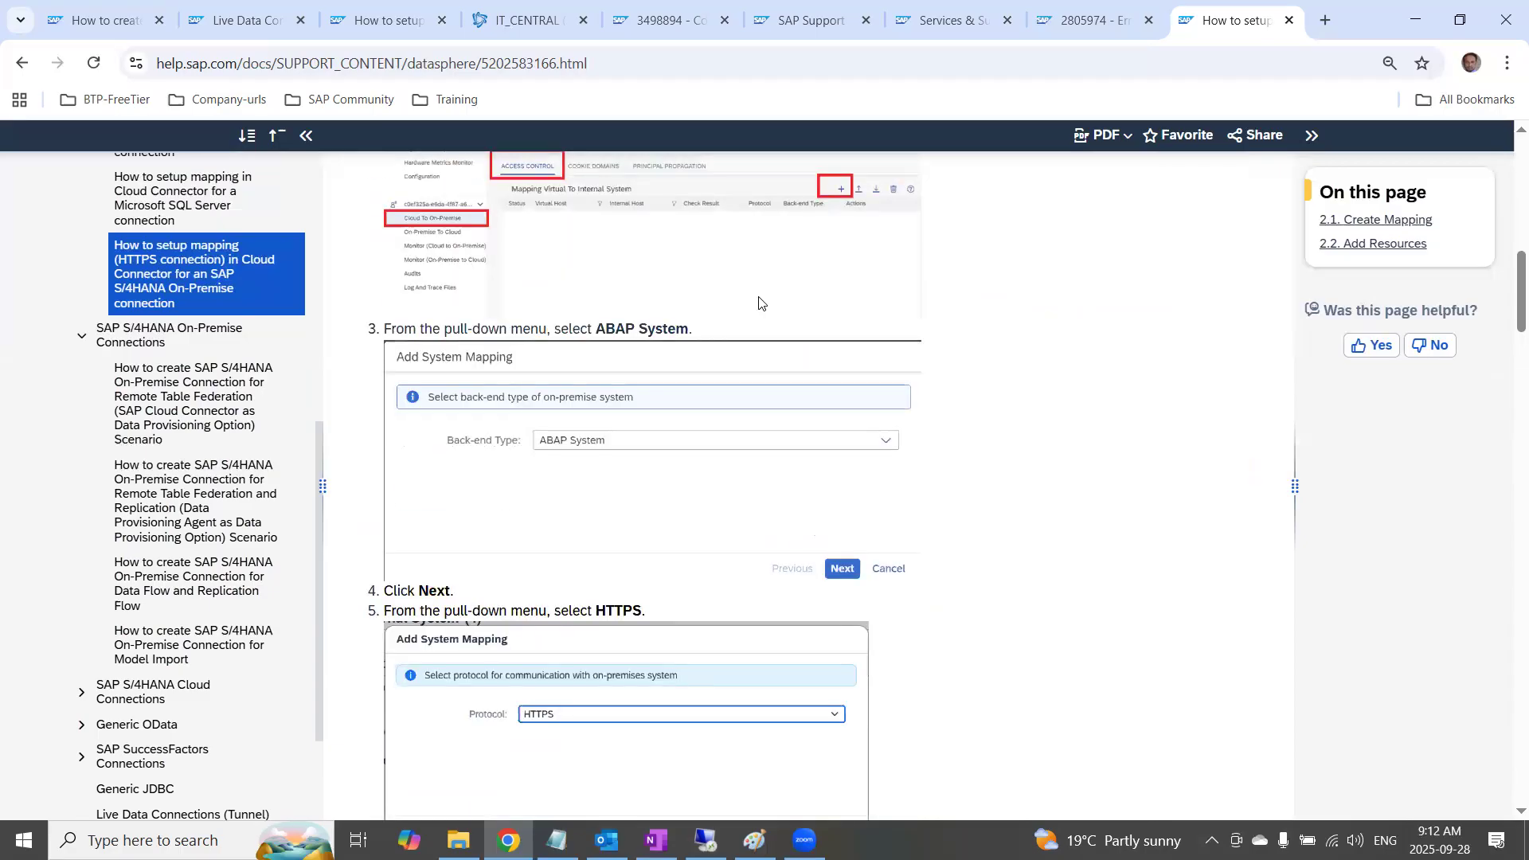
scroll(523, 341, down, 4)
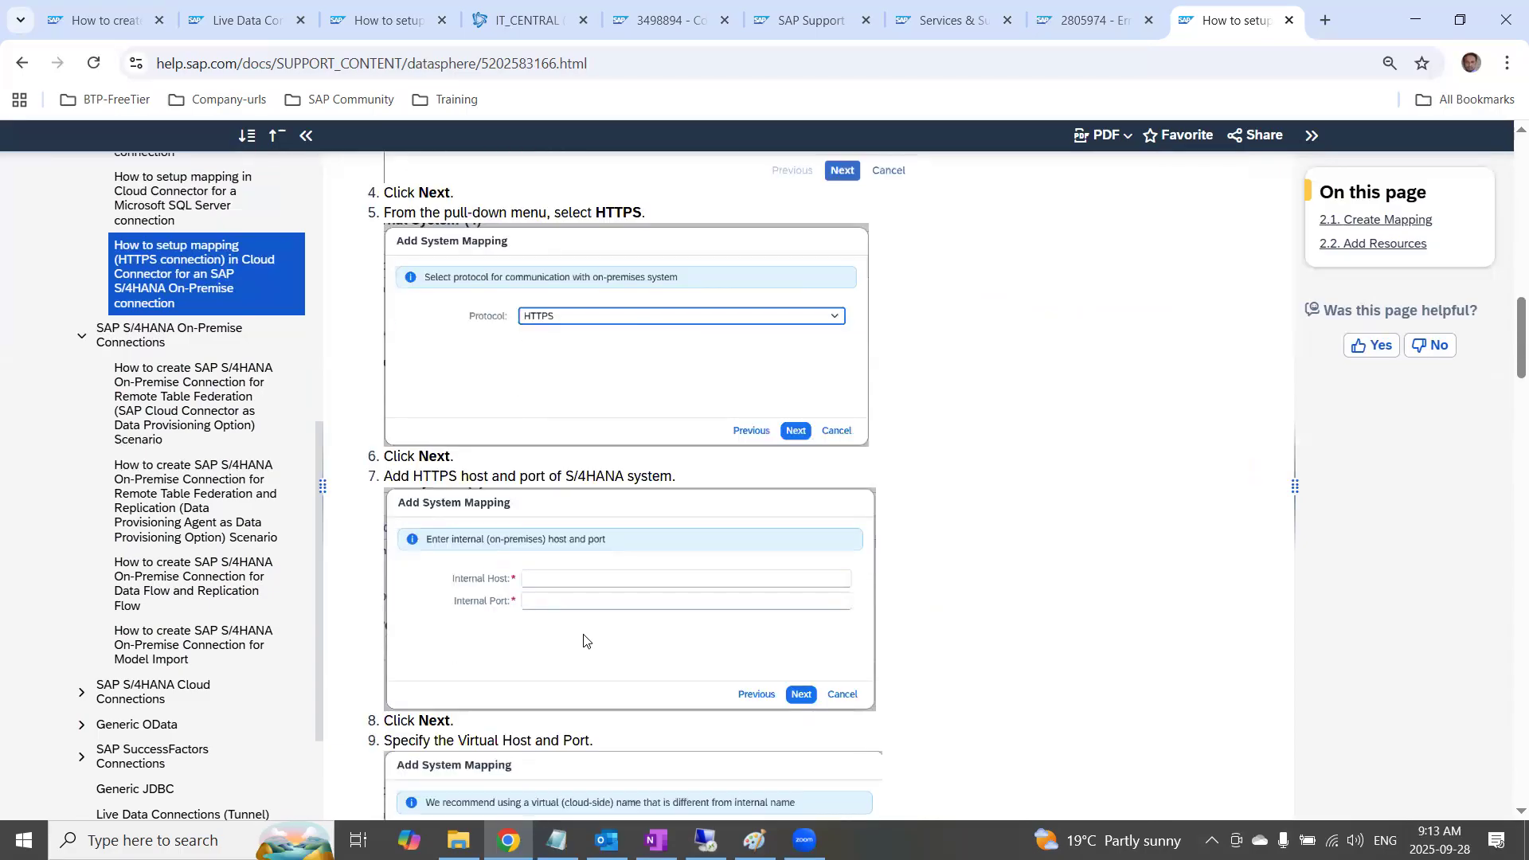
scroll(583, 638, down, 3)
scroll(550, 480, up, 1)
scroll(574, 618, down, 5)
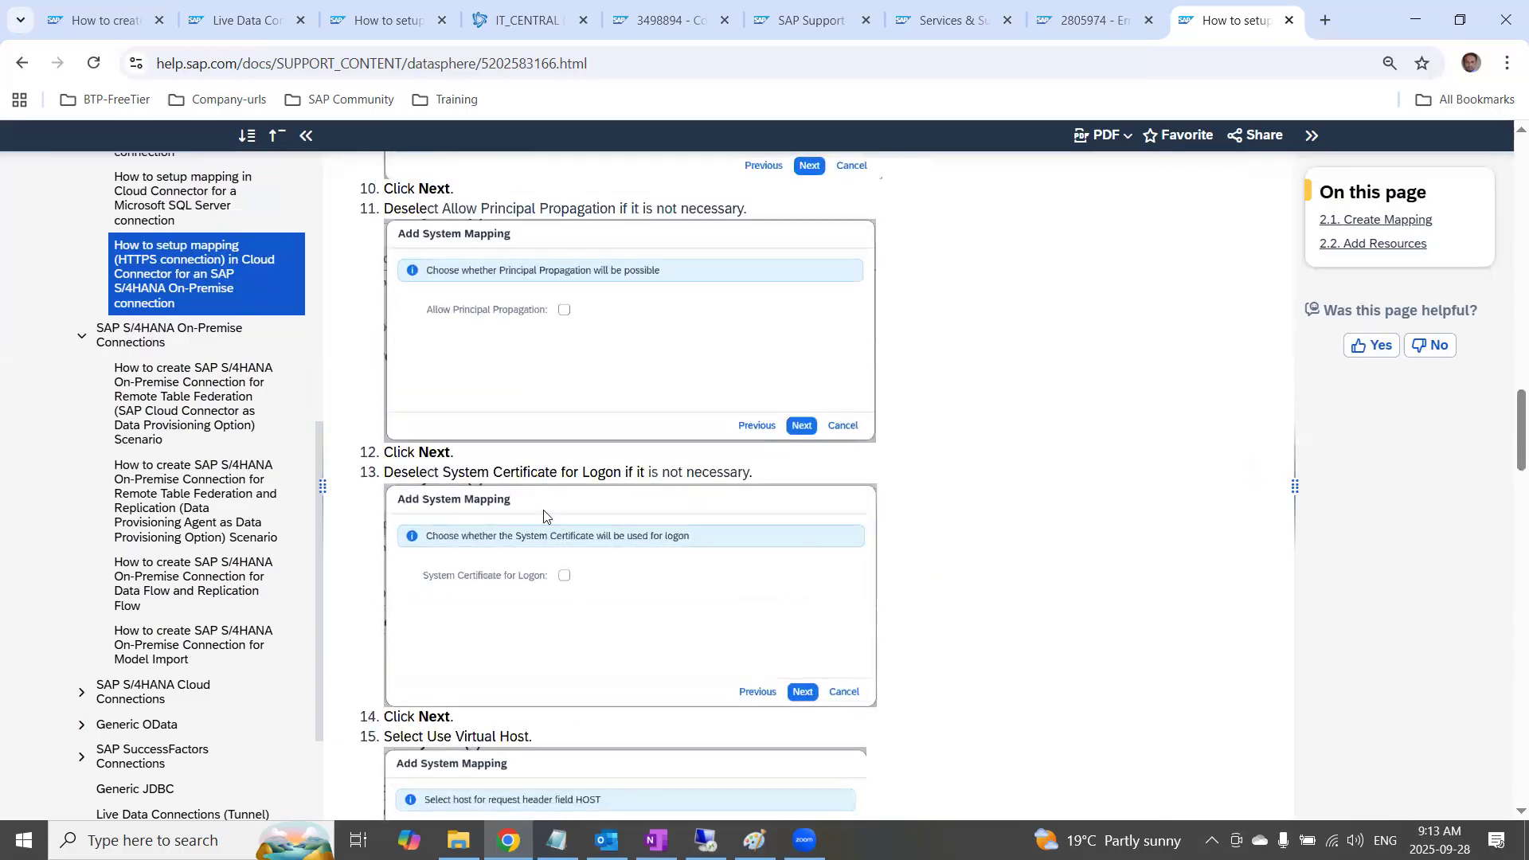
scroll(504, 477, down, 8)
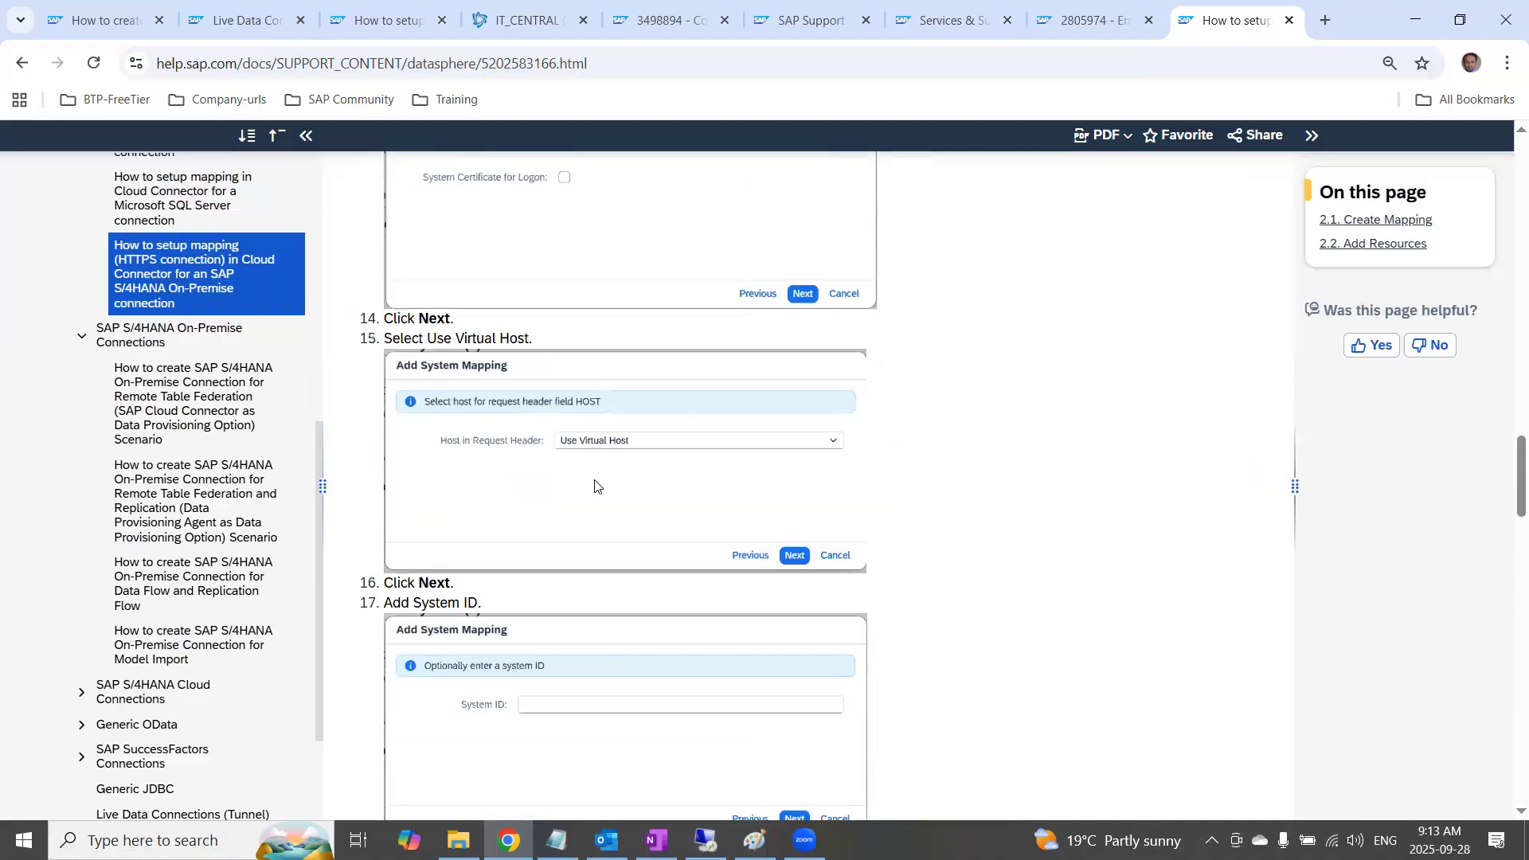
scroll(595, 482, down, 5)
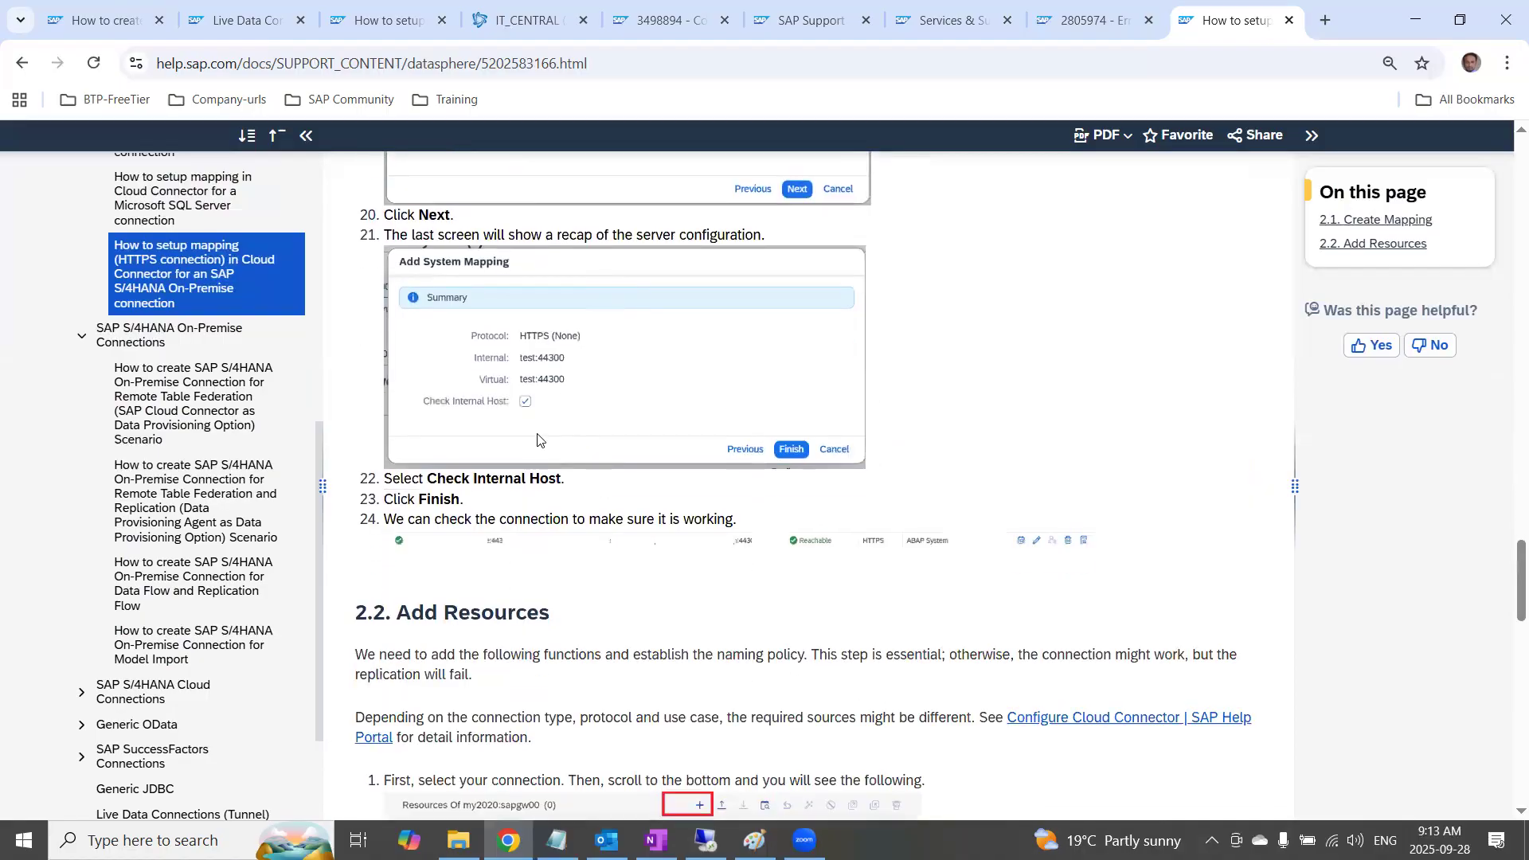
scroll(514, 422, down, 2)
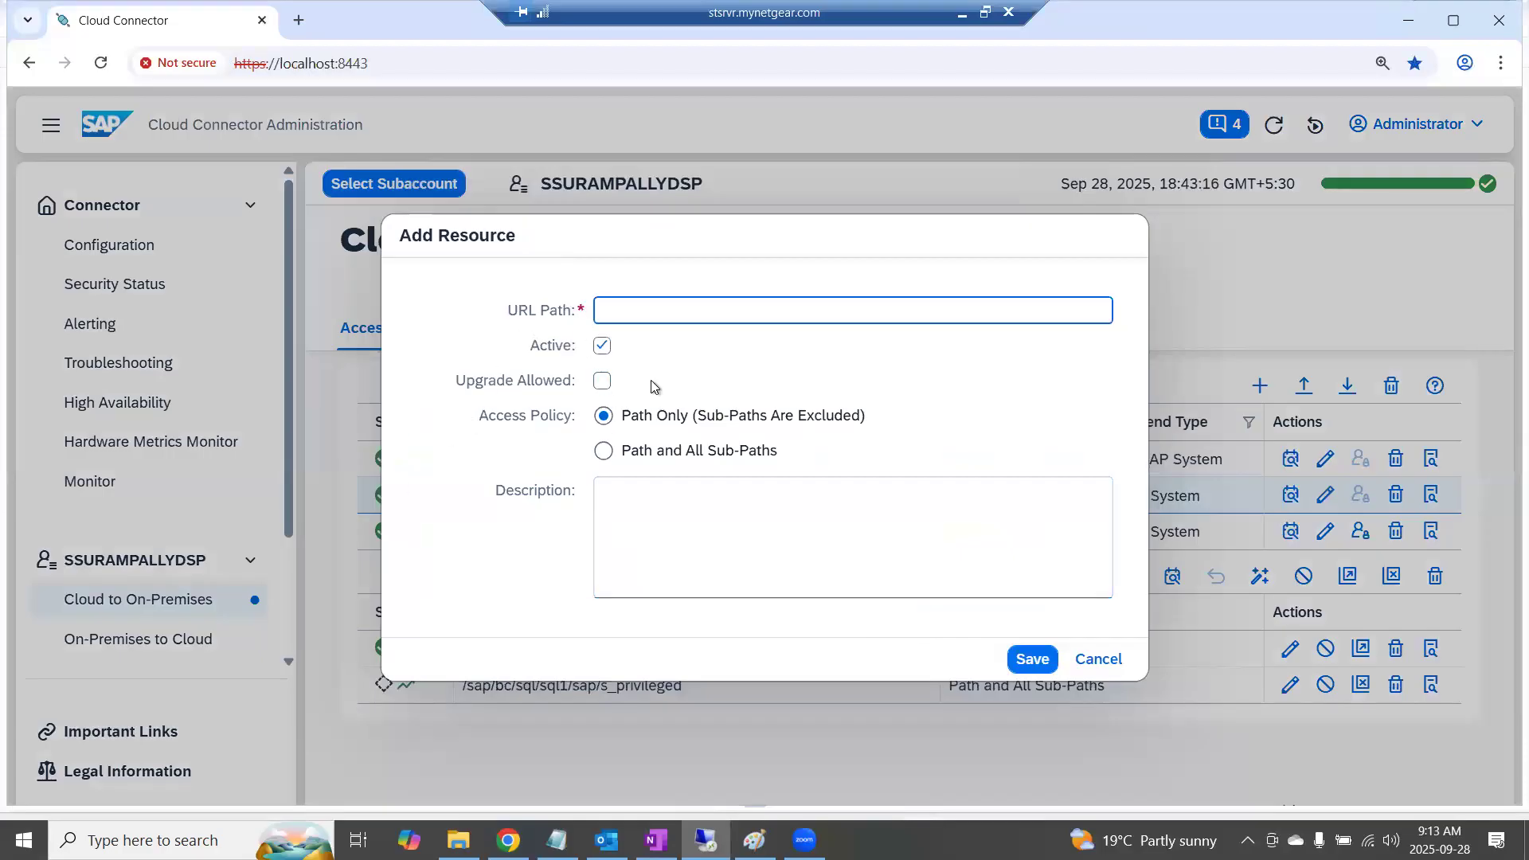
Discard the blank resource entry in Cloud Connector and consult the help page's Add Resources instructions for remote tables
click(1100, 662)
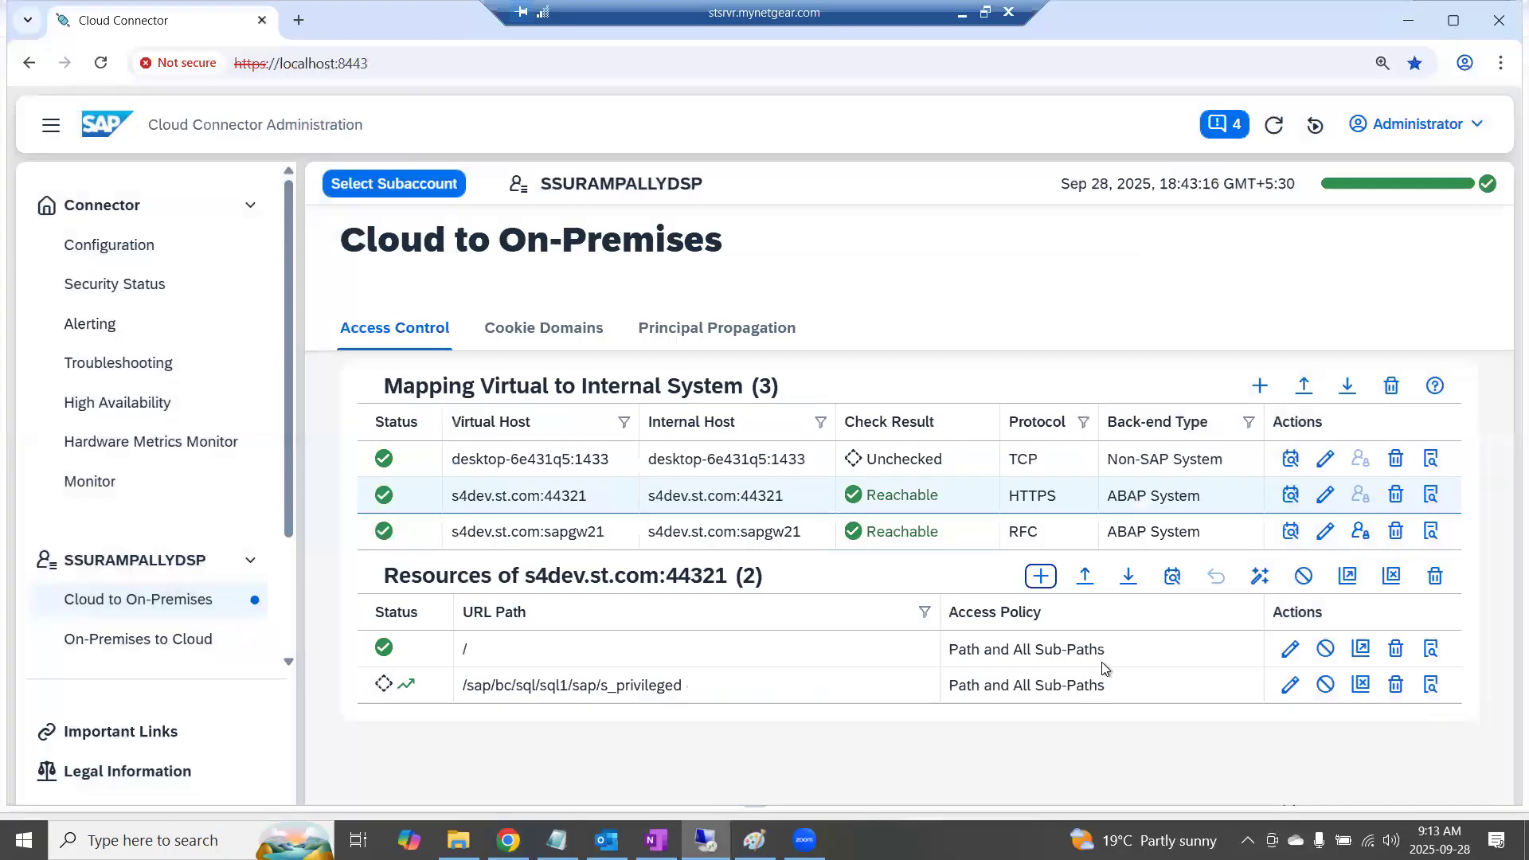
key(alt+Tab)
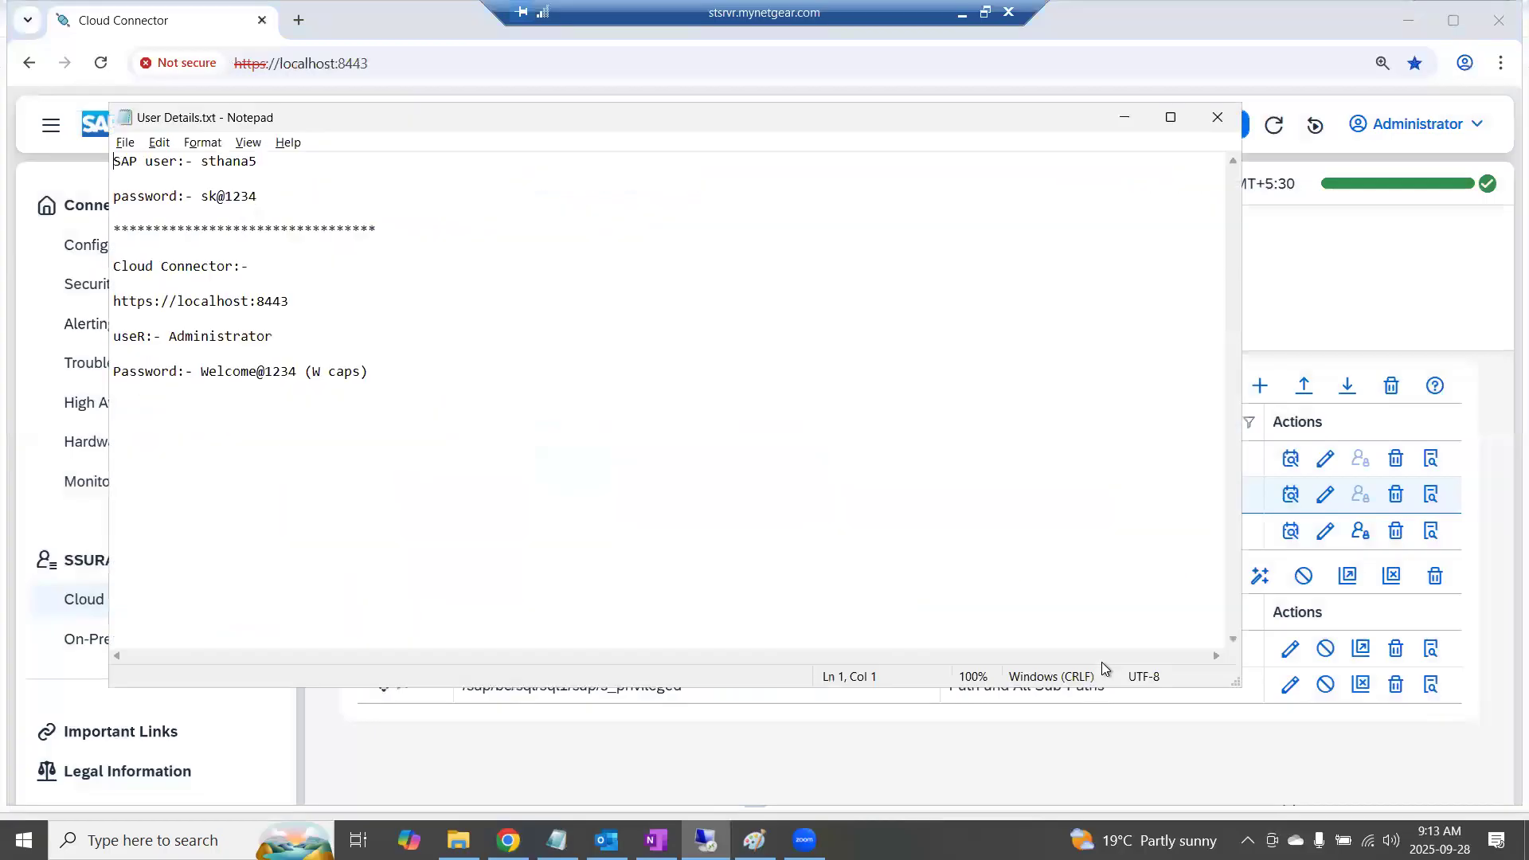
click(964, 11)
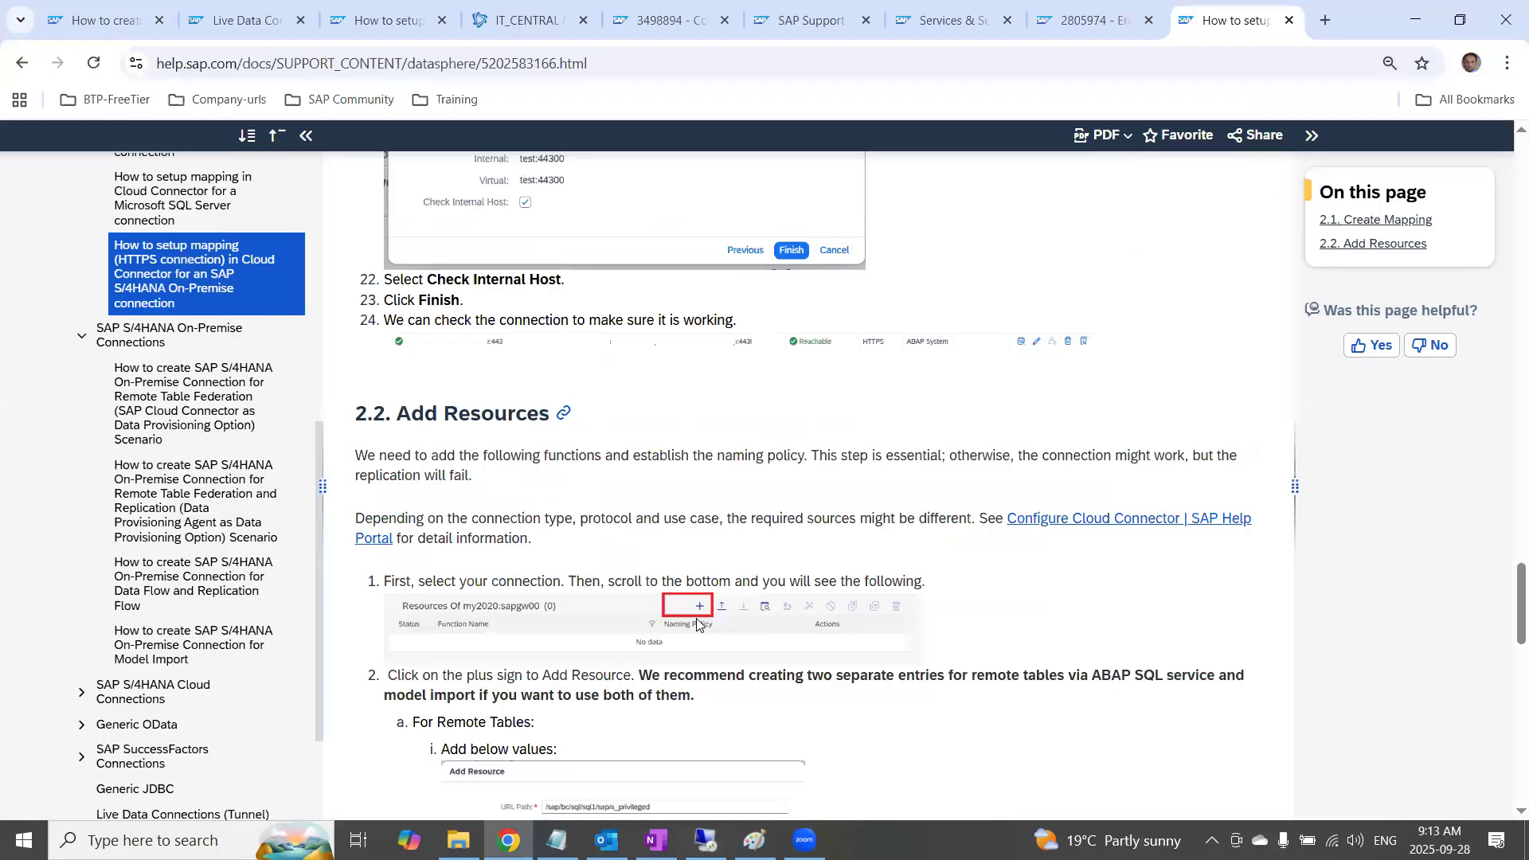
scroll(644, 720, down, 1)
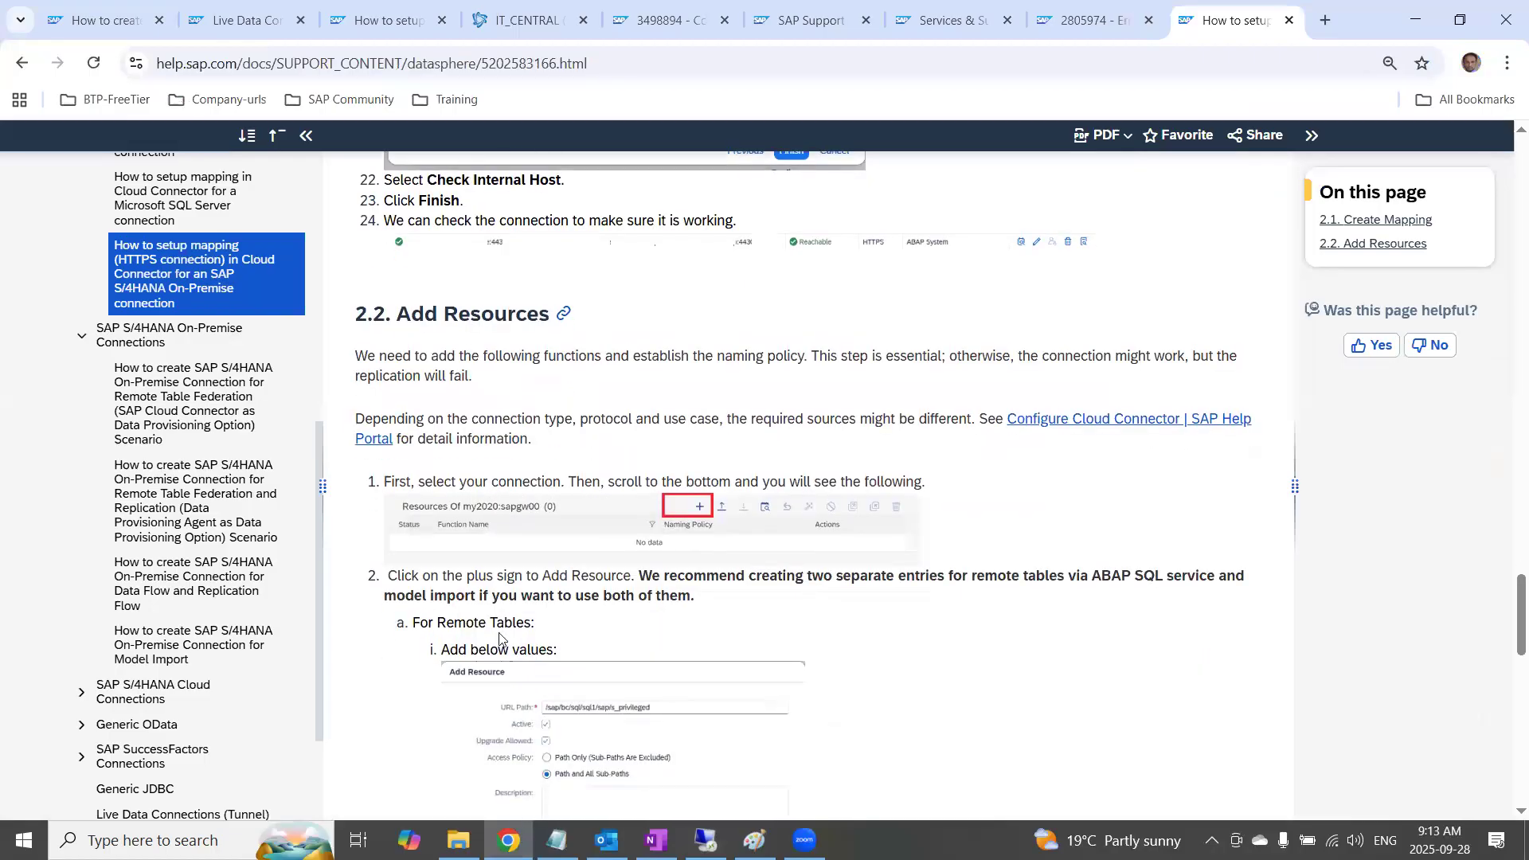
Read the help page's remote-table resource values and highlight the URL path /sap/bc/sql/sql1/sap/s_privileged
scroll(496, 630, down, 1)
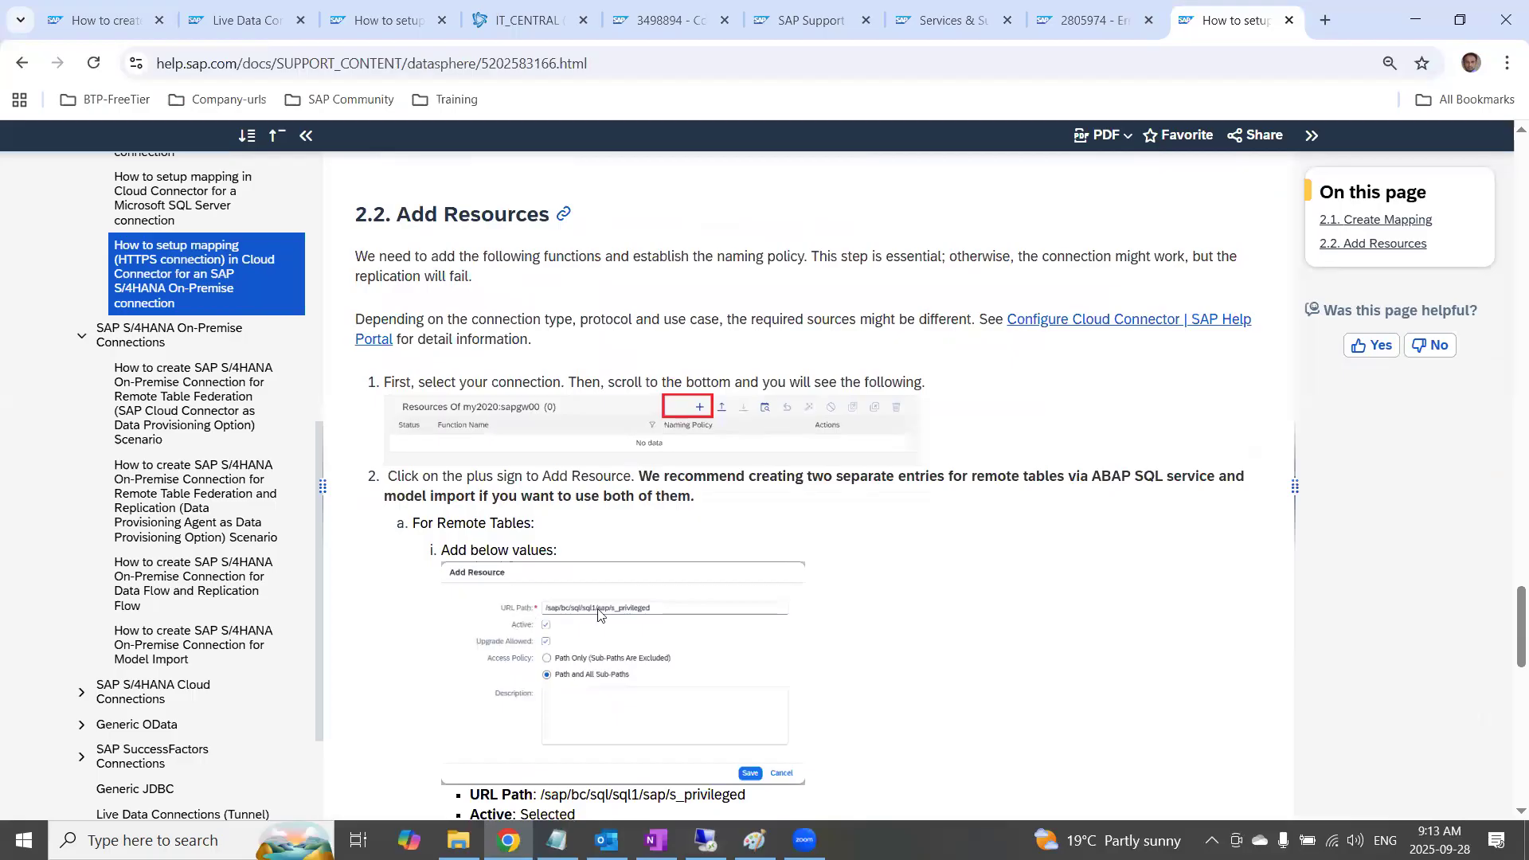
scroll(598, 615, down, 2)
drag(471, 615, 549, 613)
drag(745, 596, 542, 596)
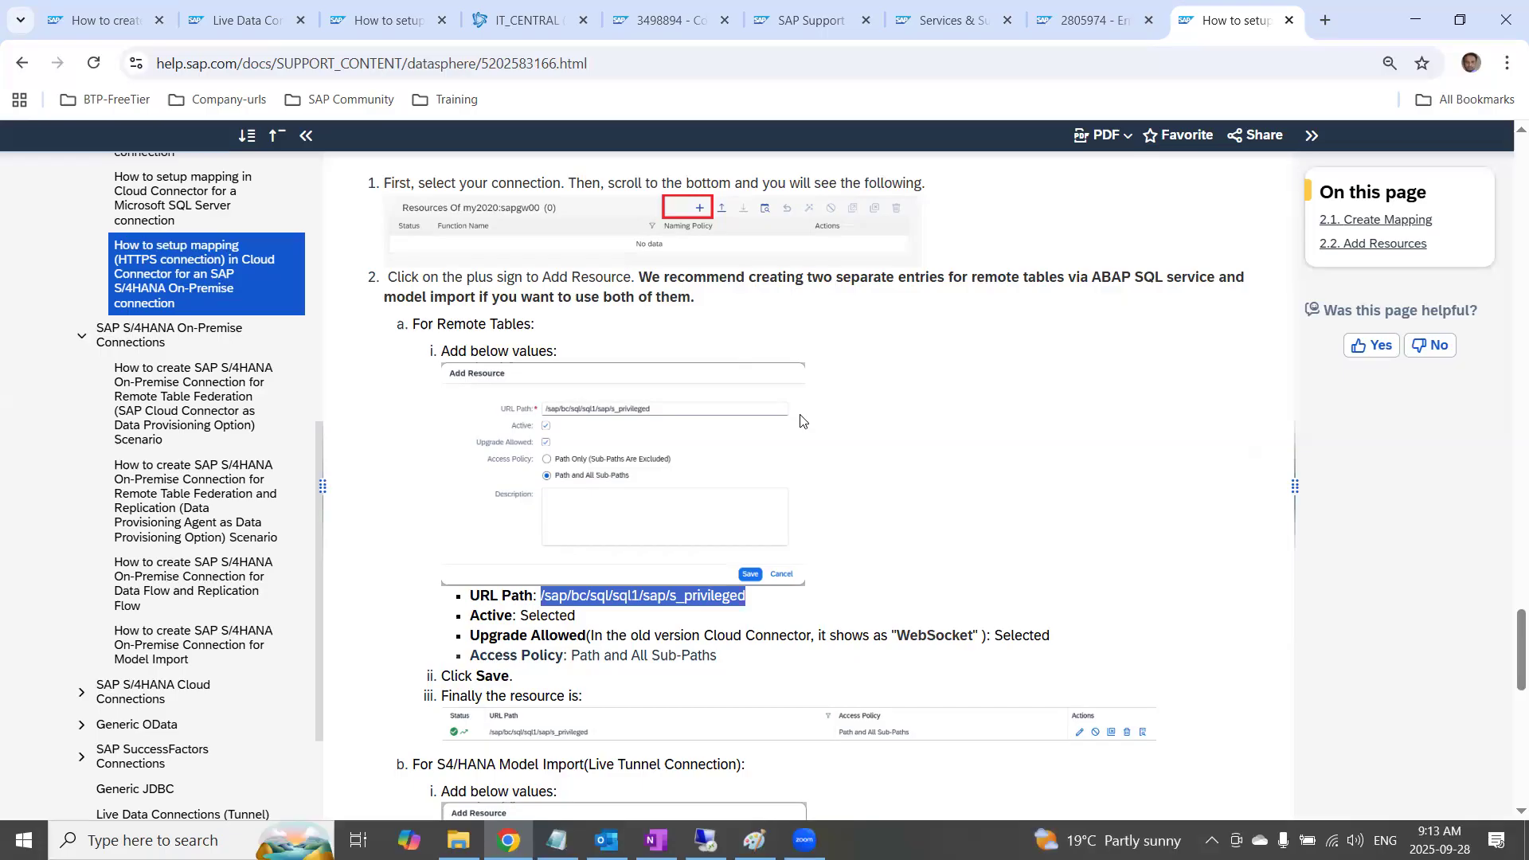
scroll(816, 496, down, 2)
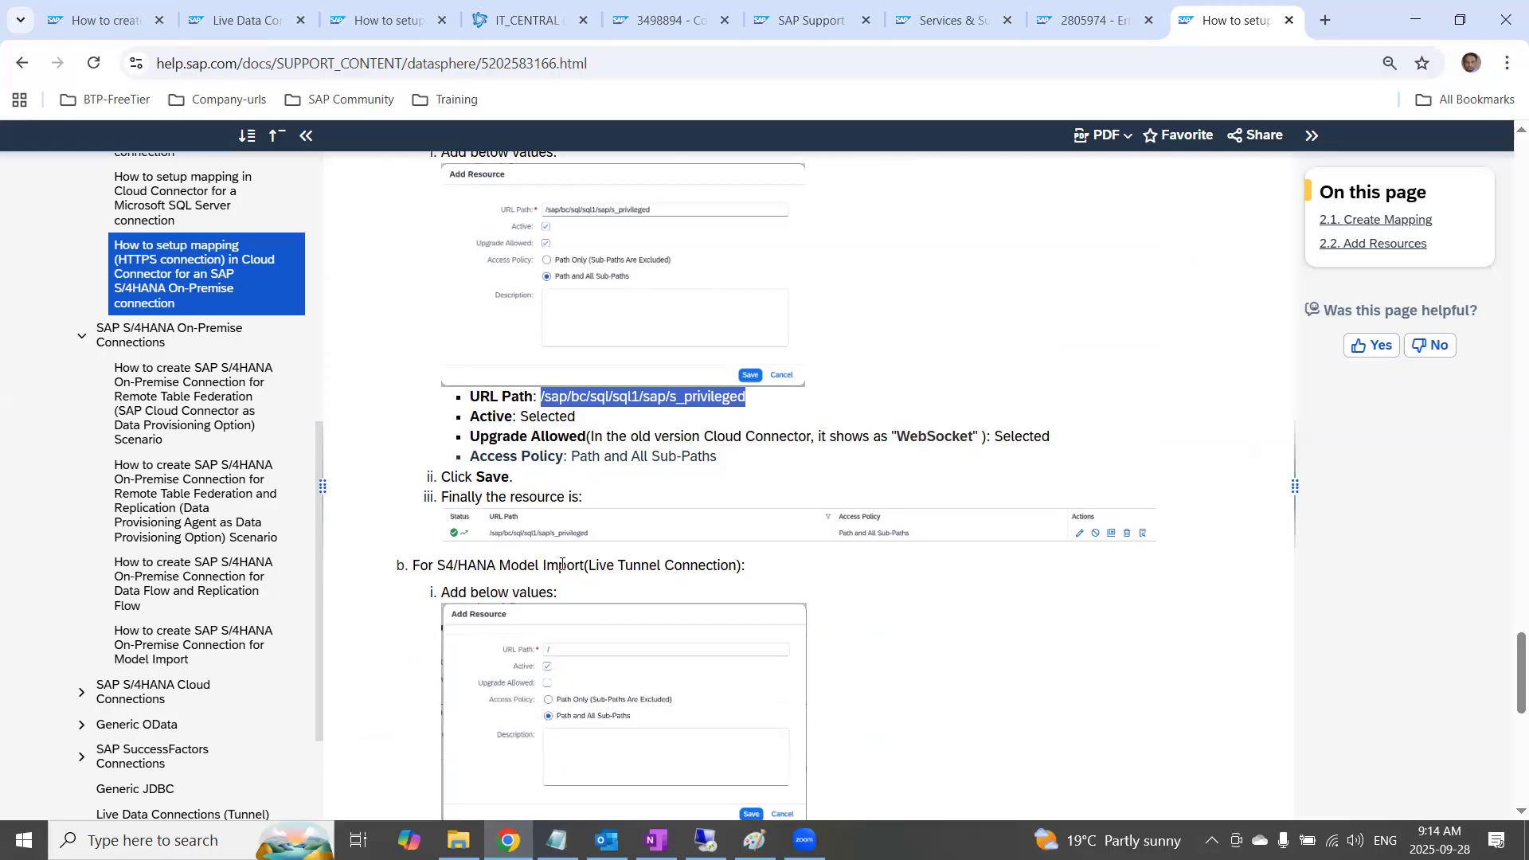
scroll(713, 582, up, 4)
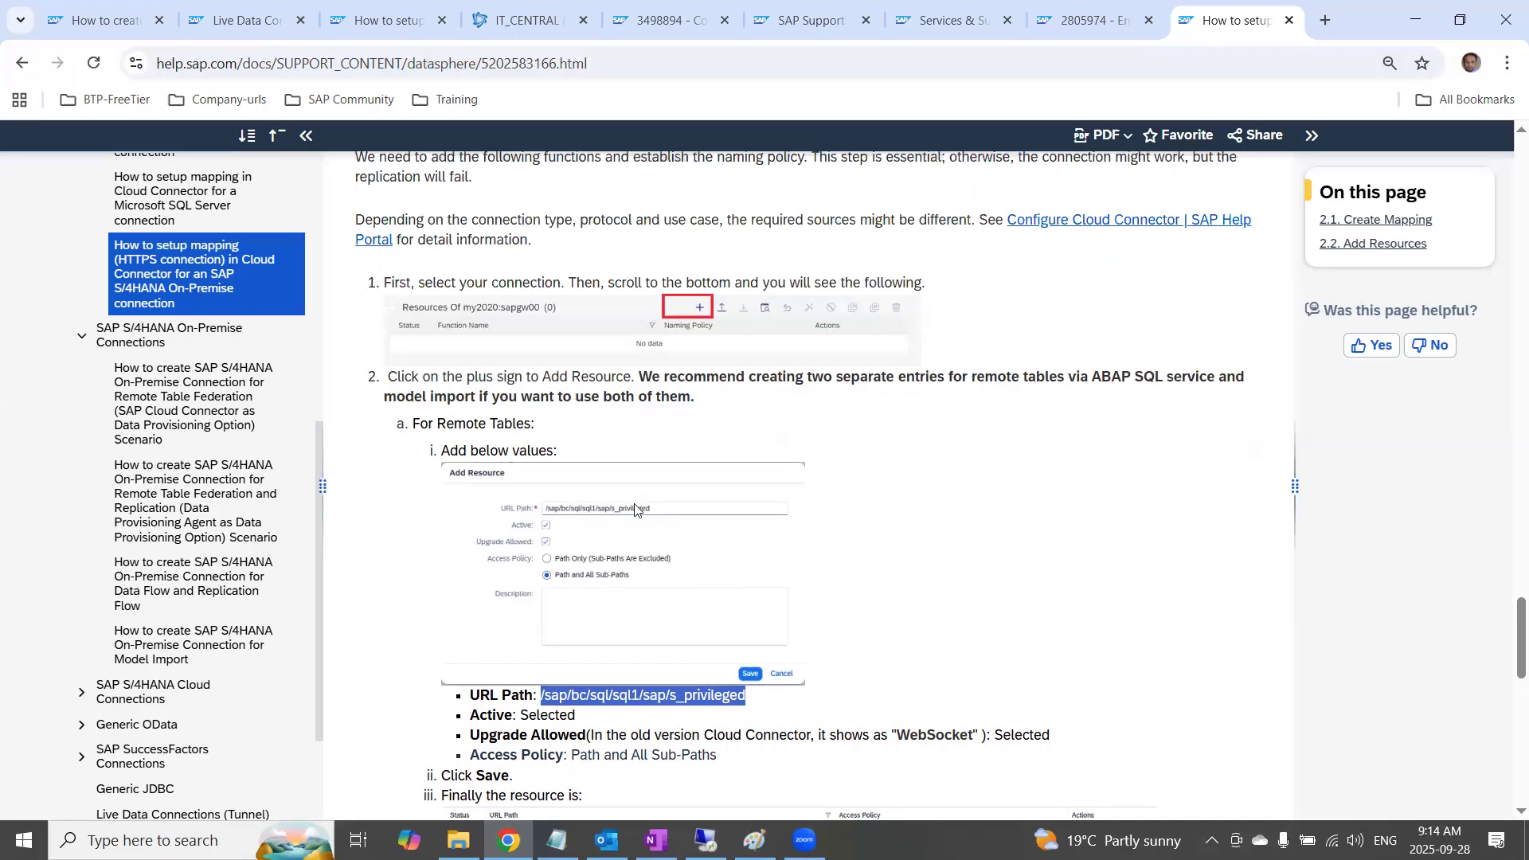
Read the help page's resource values for S/4HANA Model Import (Live Tunnel Connection), including URL path, upgrade option and access policy
scroll(683, 621, down, 5)
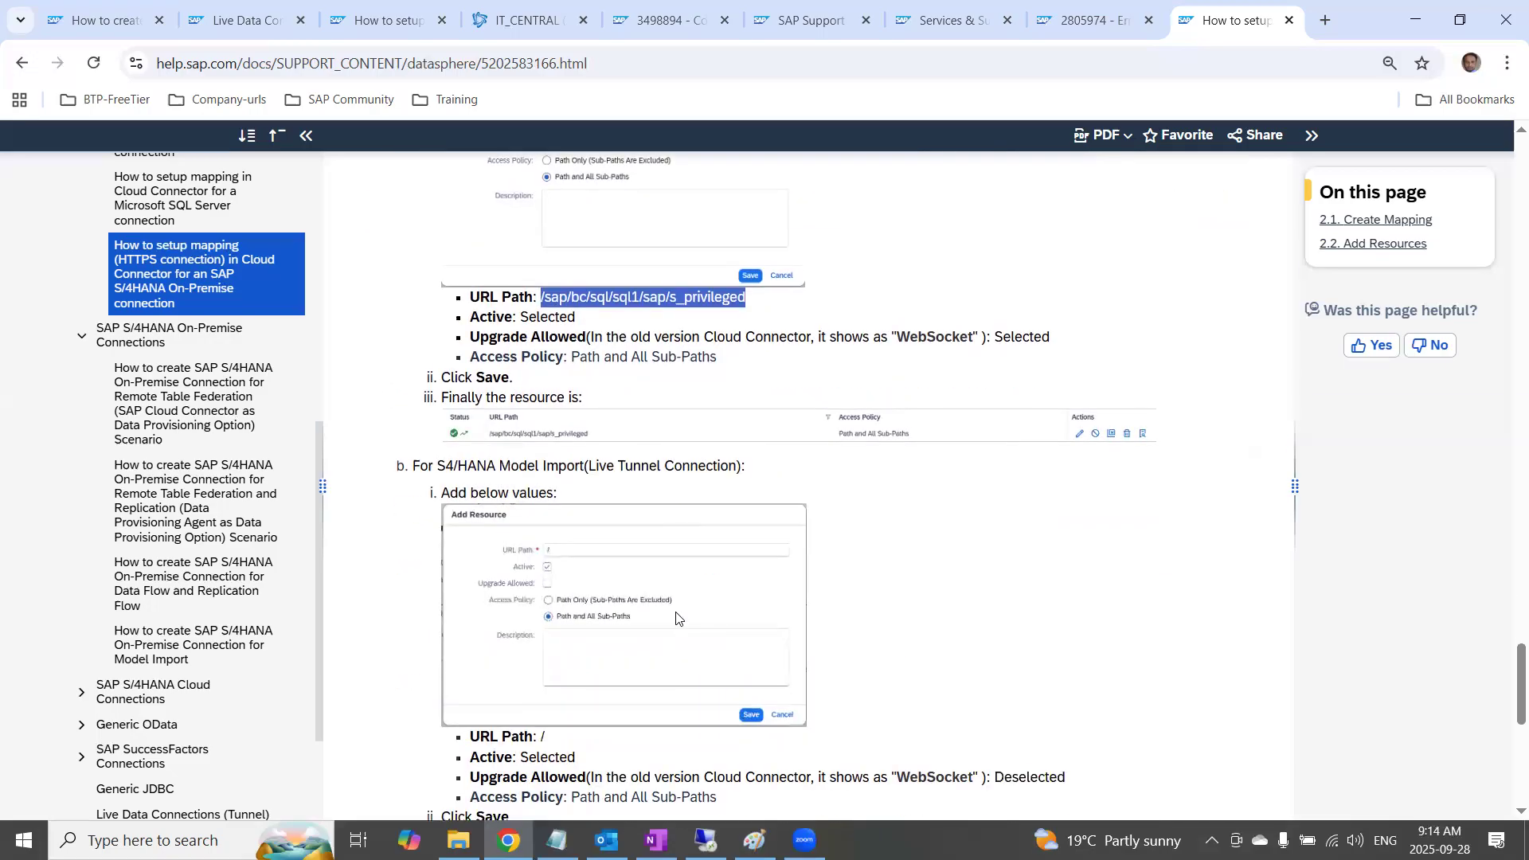
scroll(676, 618, down, 2)
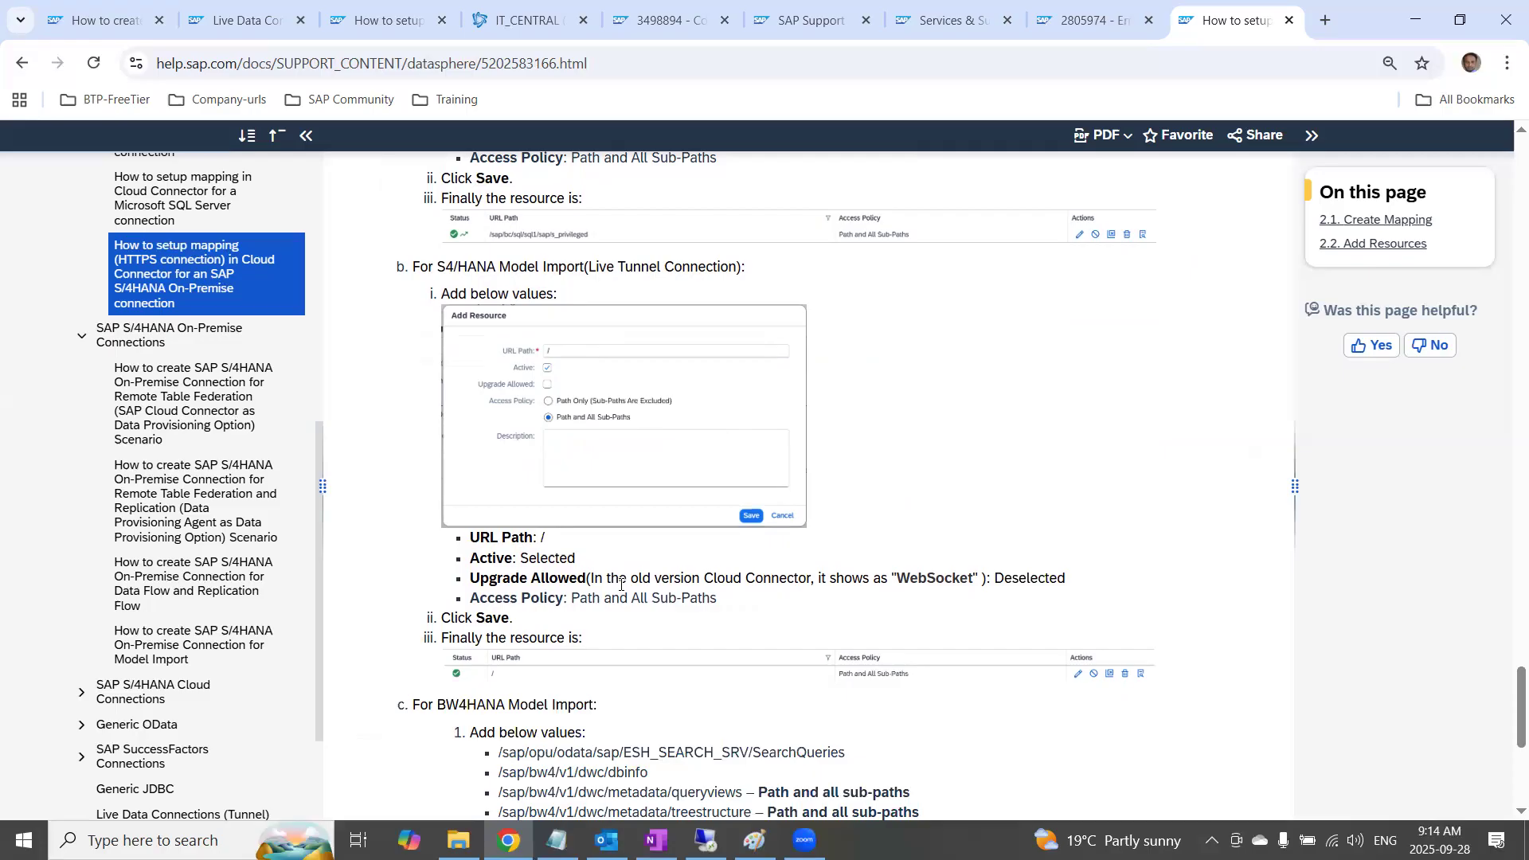
scroll(622, 584, down, 1)
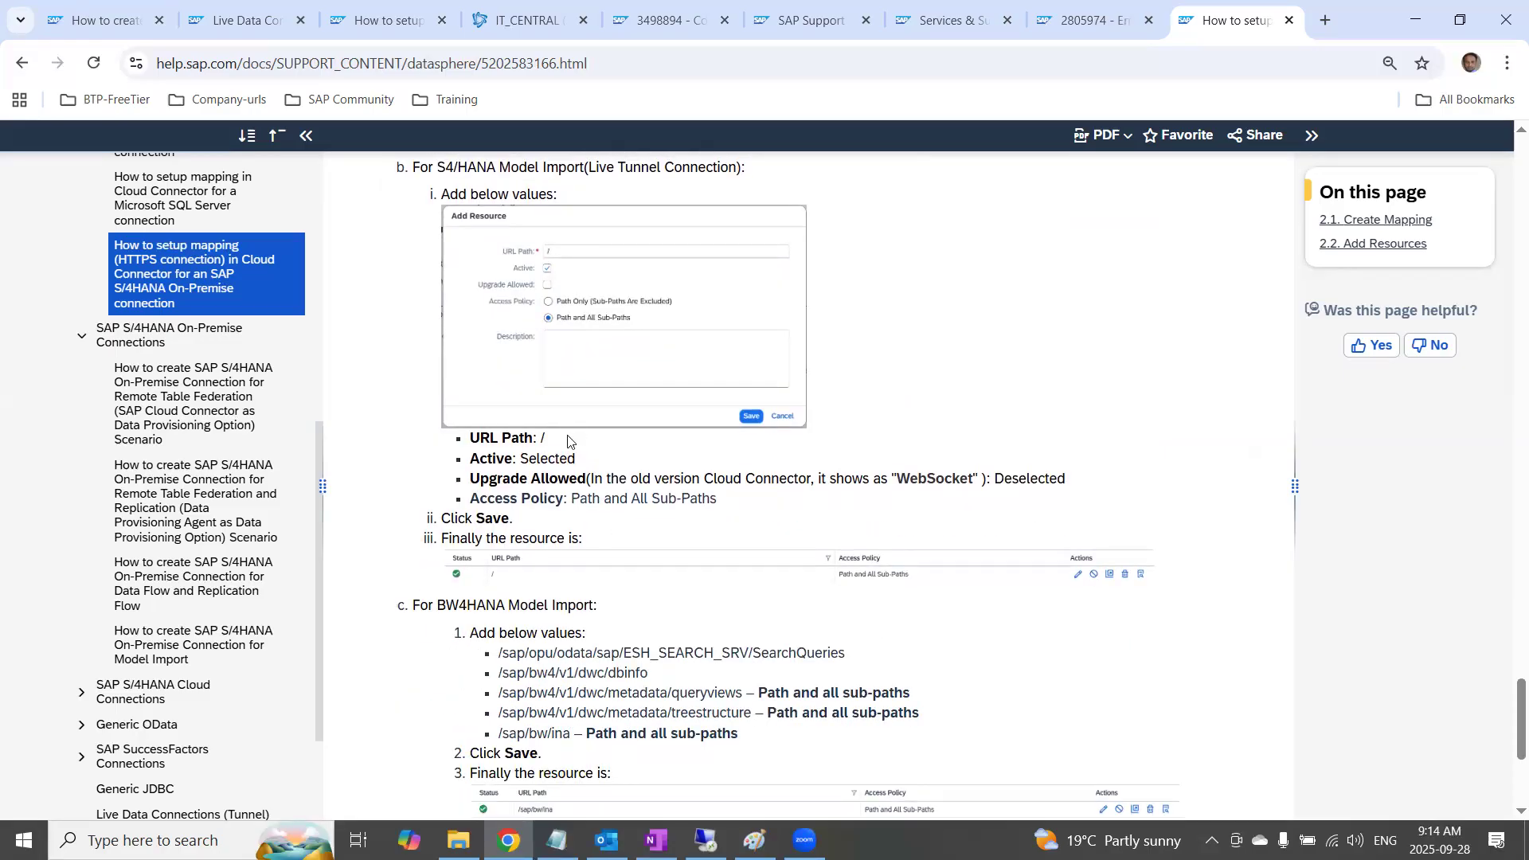
scroll(574, 436, up, 1)
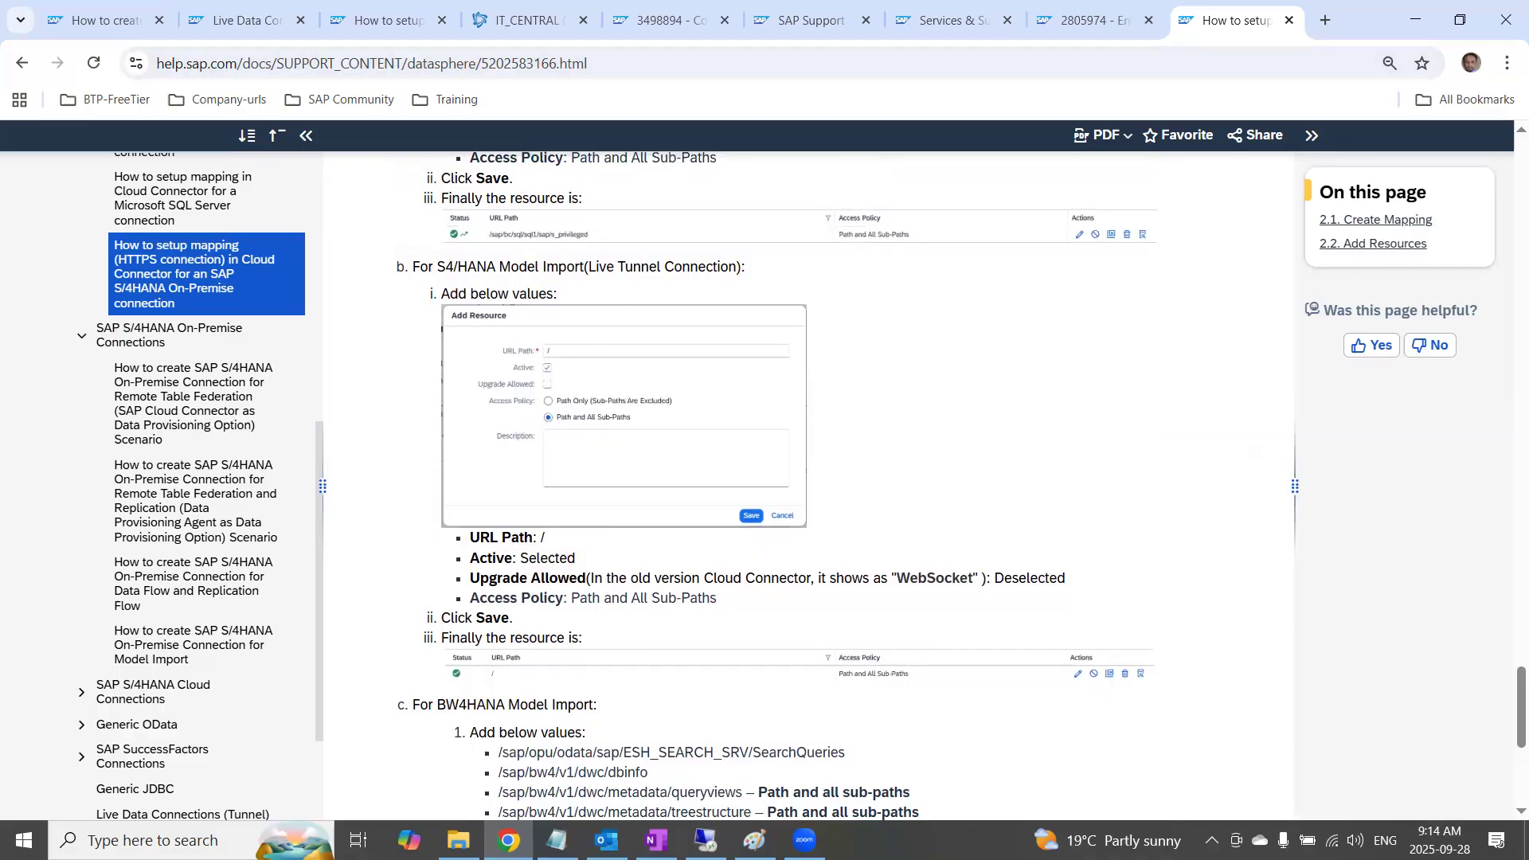
Switch to Cloud Connector and highlight the HTTPS mapping's two resource paths, /sap/bc/sql/sql1/sap/s_privileged and /
click(706, 841)
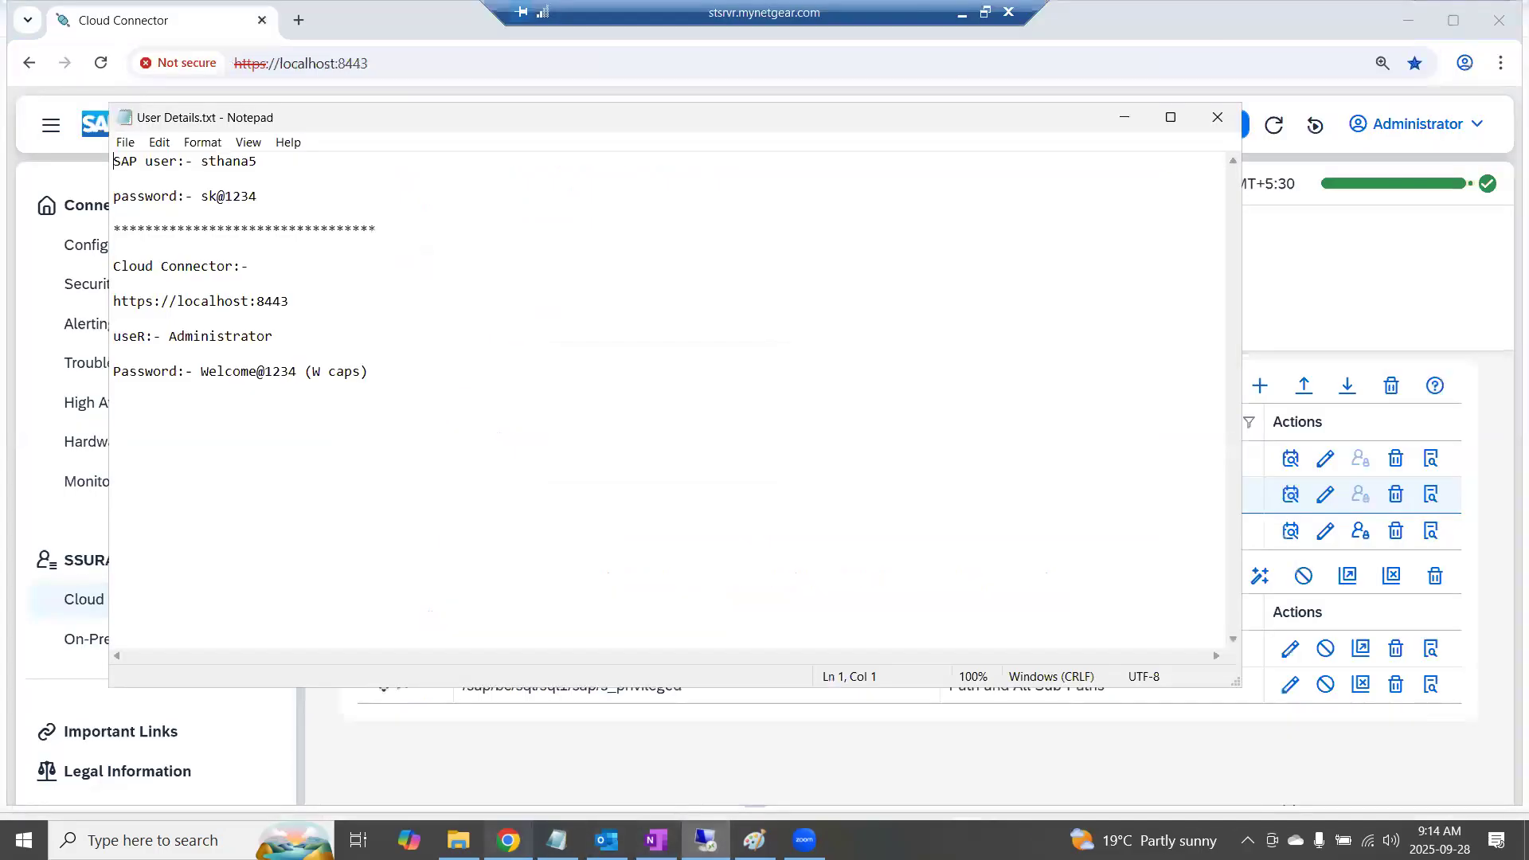
click(509, 840)
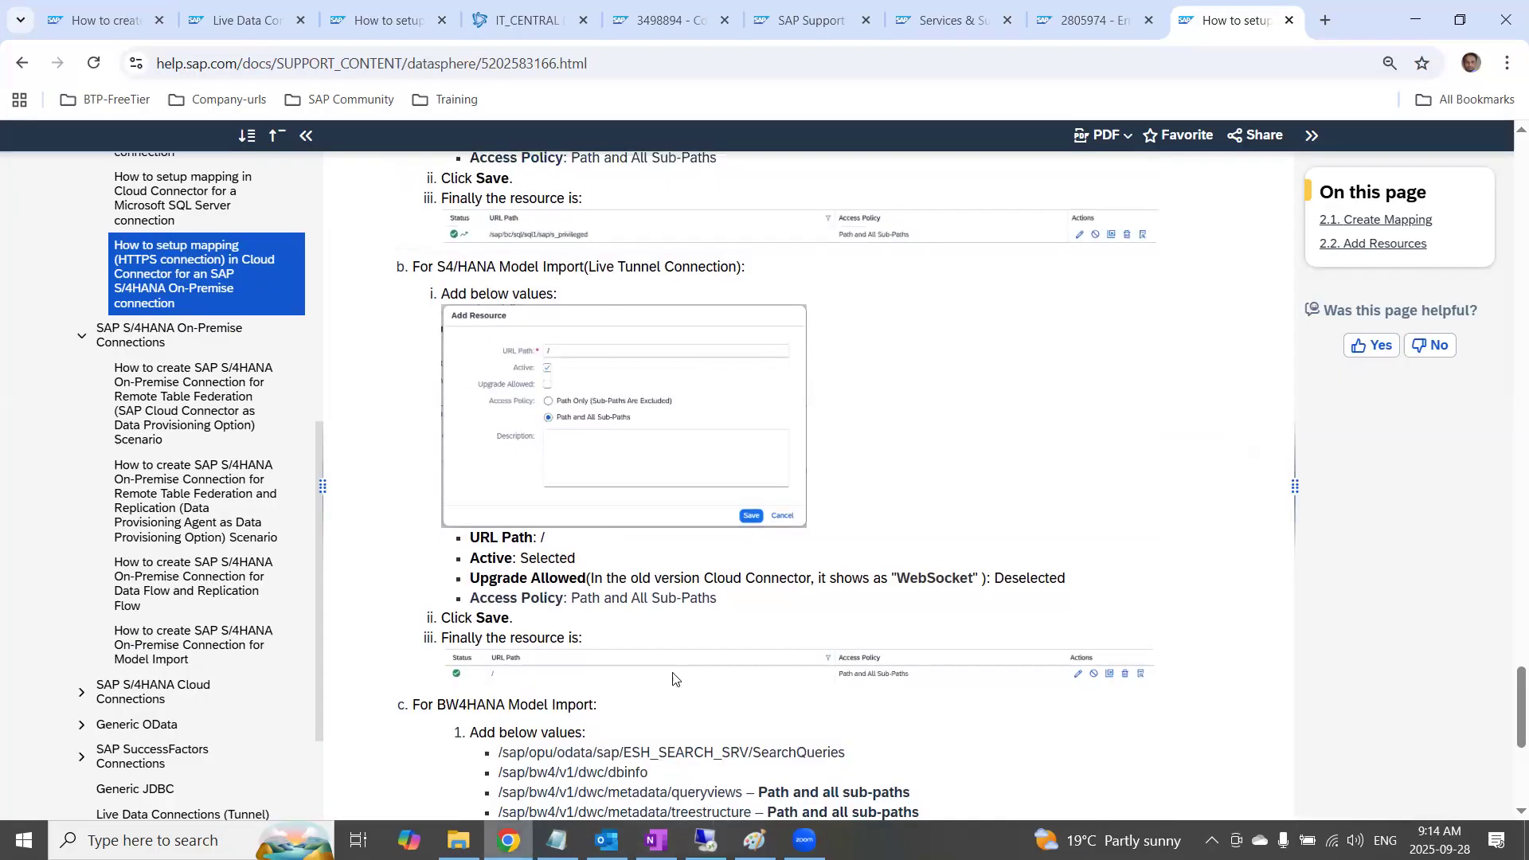
click(705, 840)
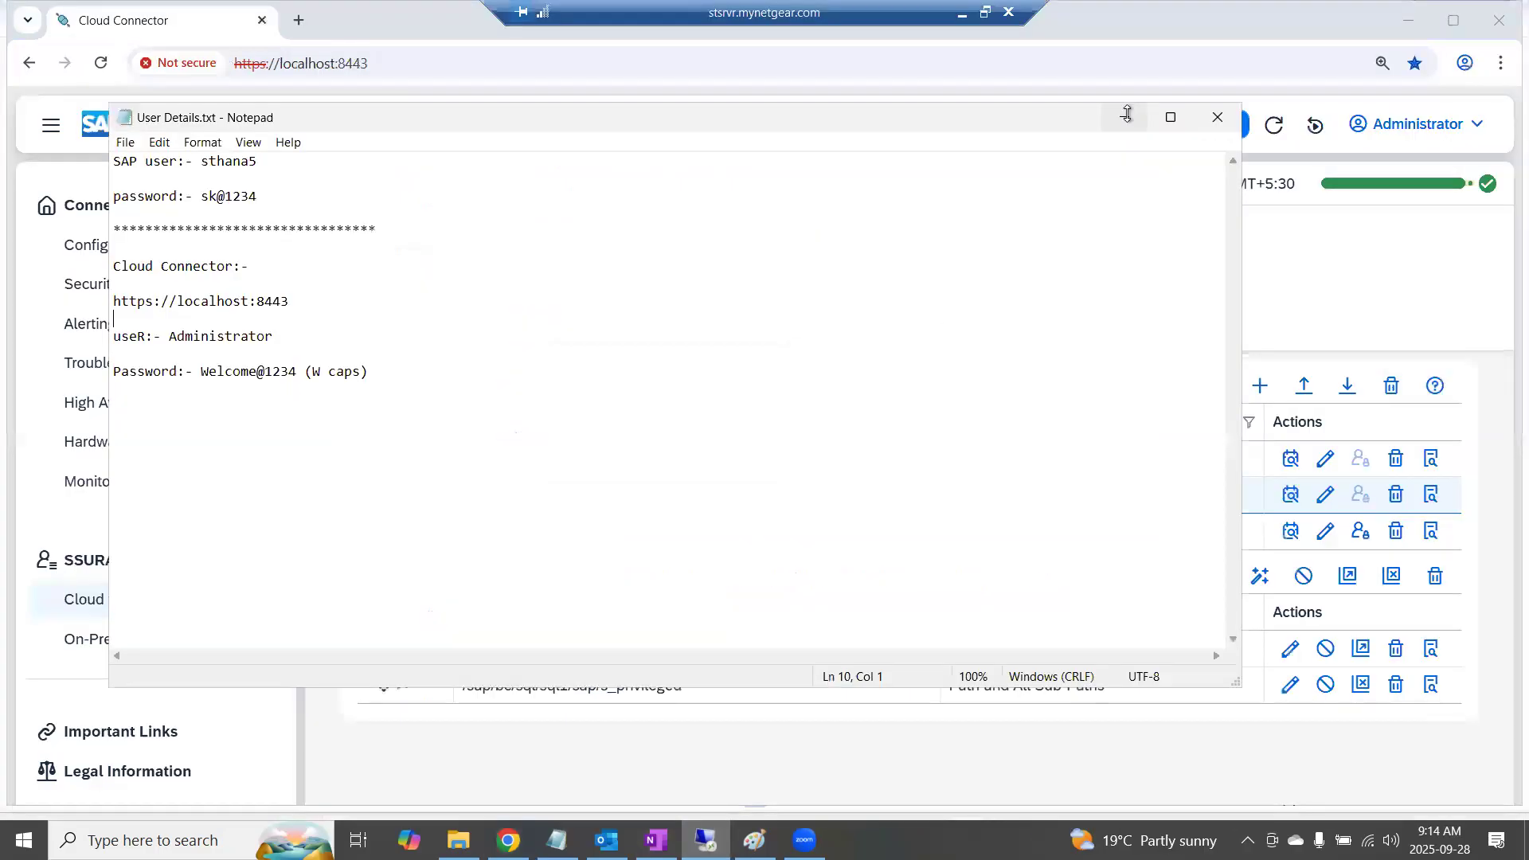
click(1126, 114)
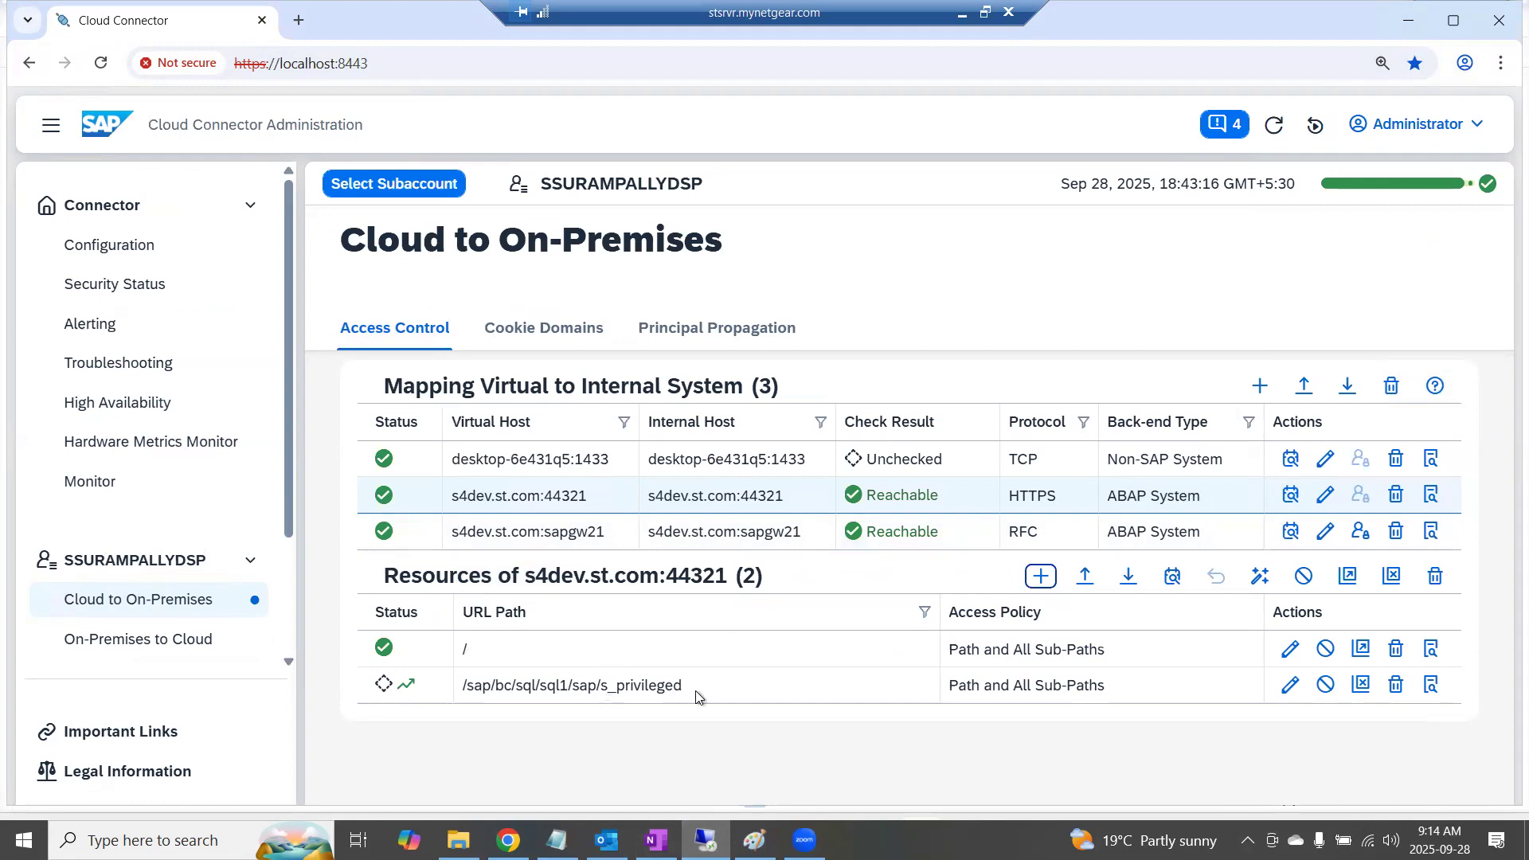
click(743, 691)
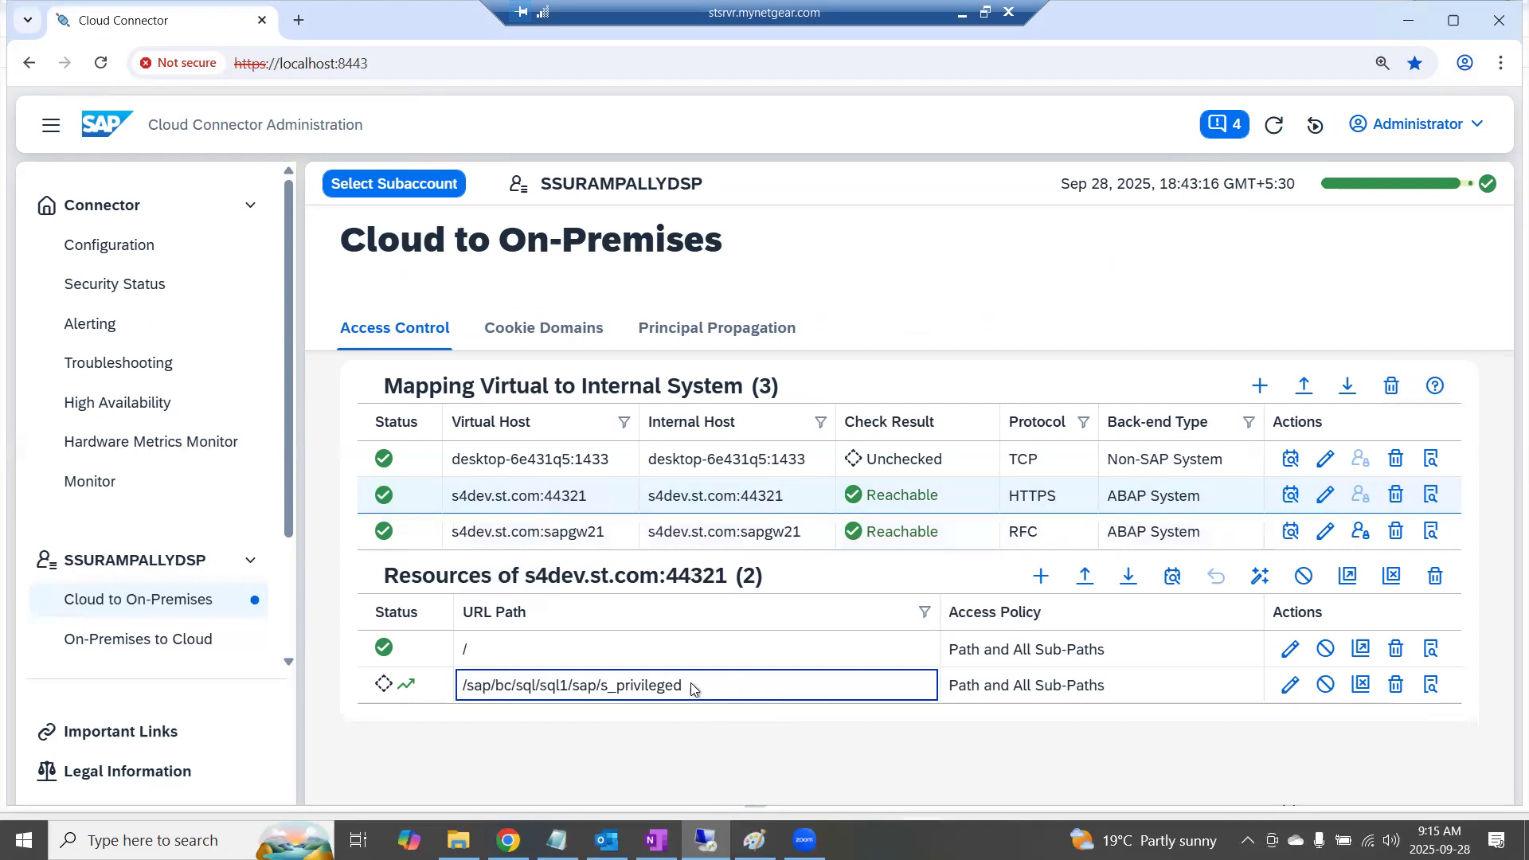
drag(699, 686, 465, 688)
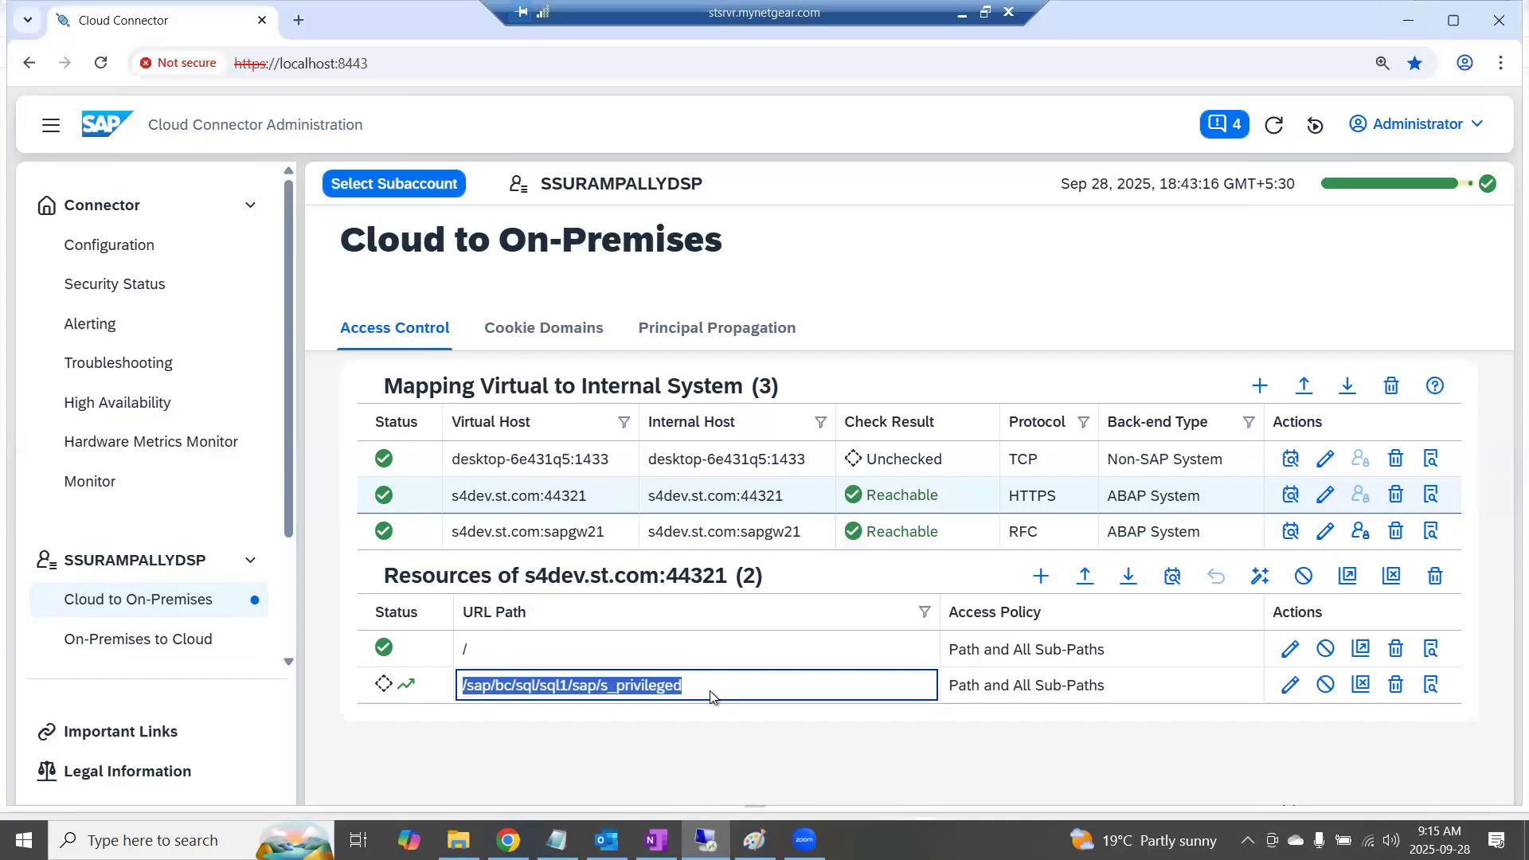
click(466, 649)
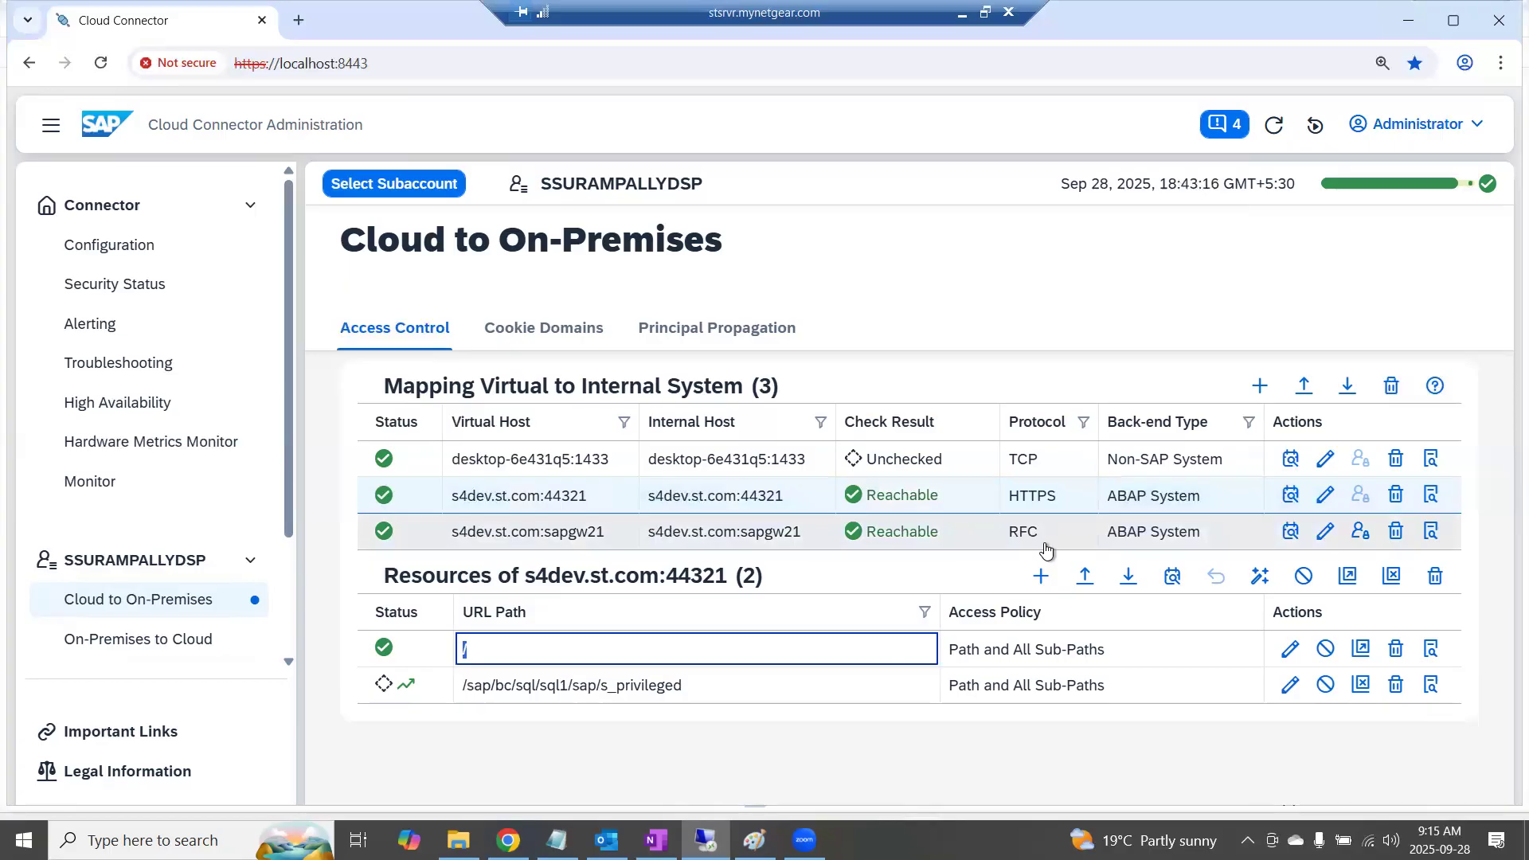
key(Tab)
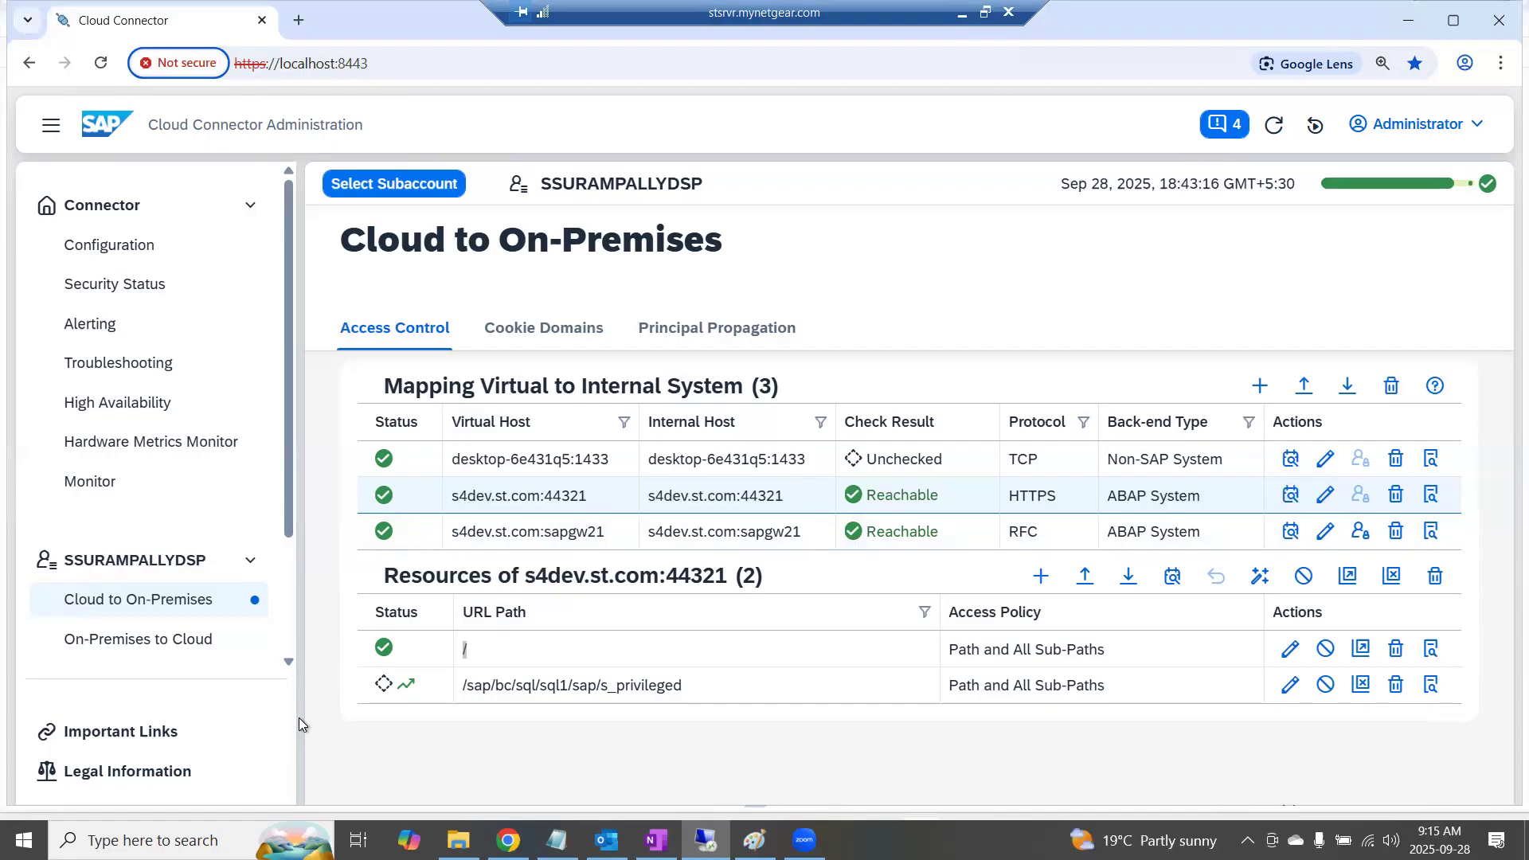
Switch to the IT_CENTRAL connections list in SAP Datasphere and select the S4HANA-OnPrem connection
click(962, 13)
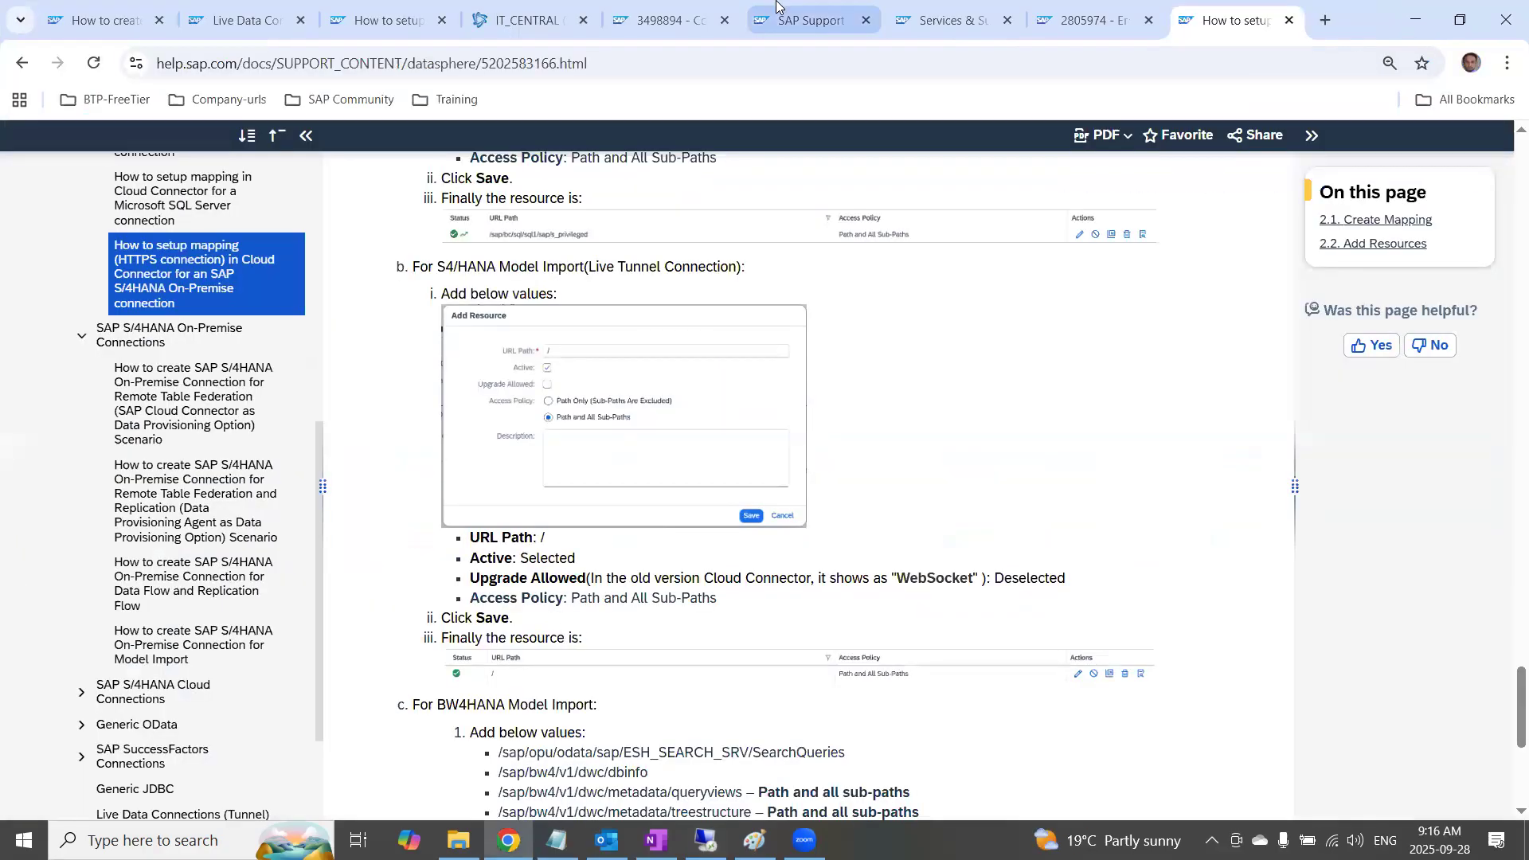
click(514, 22)
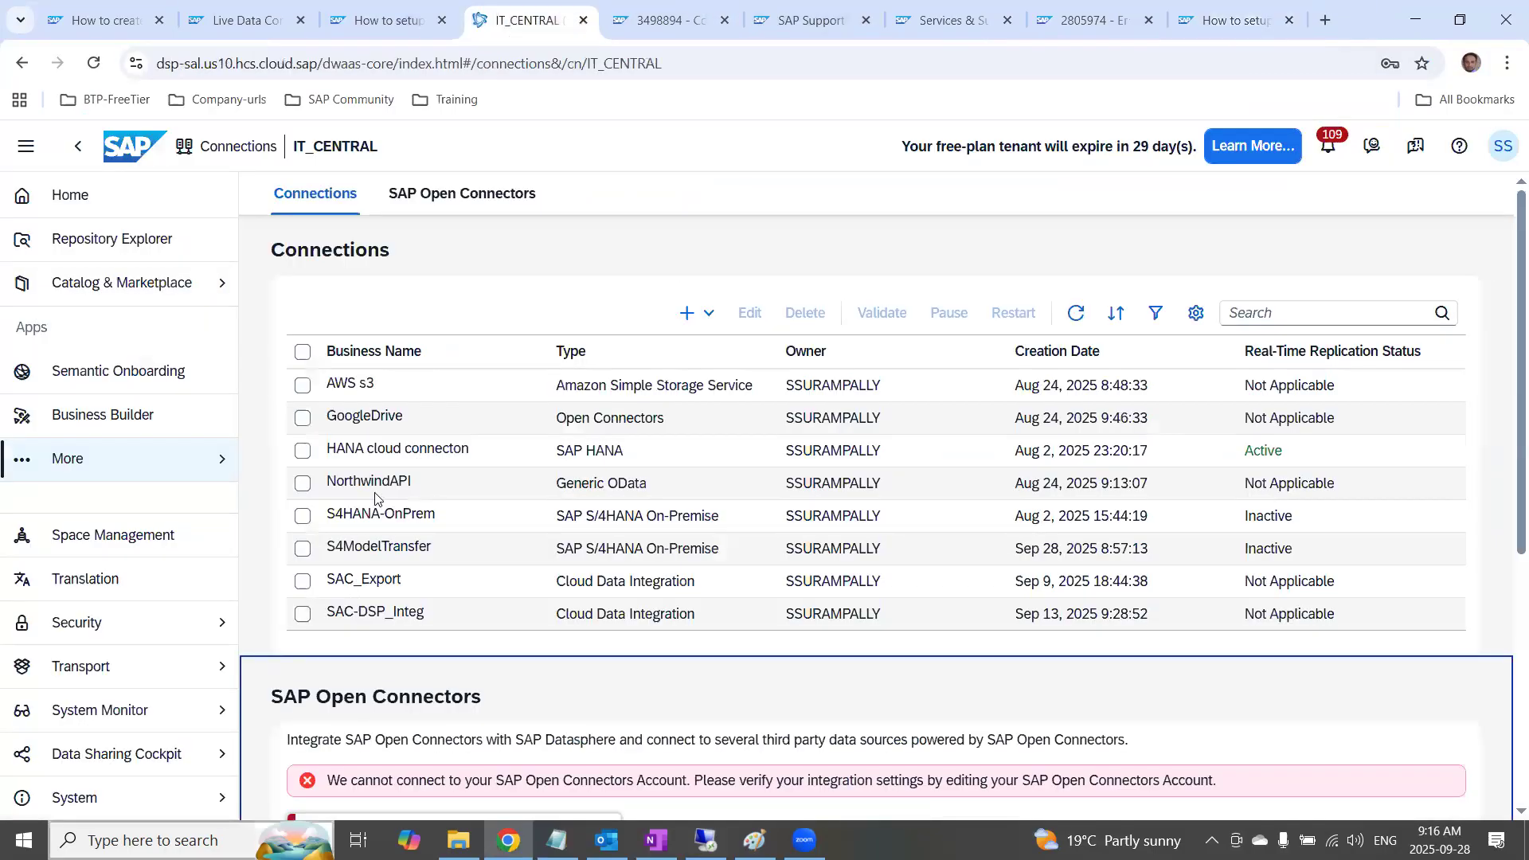
click(303, 517)
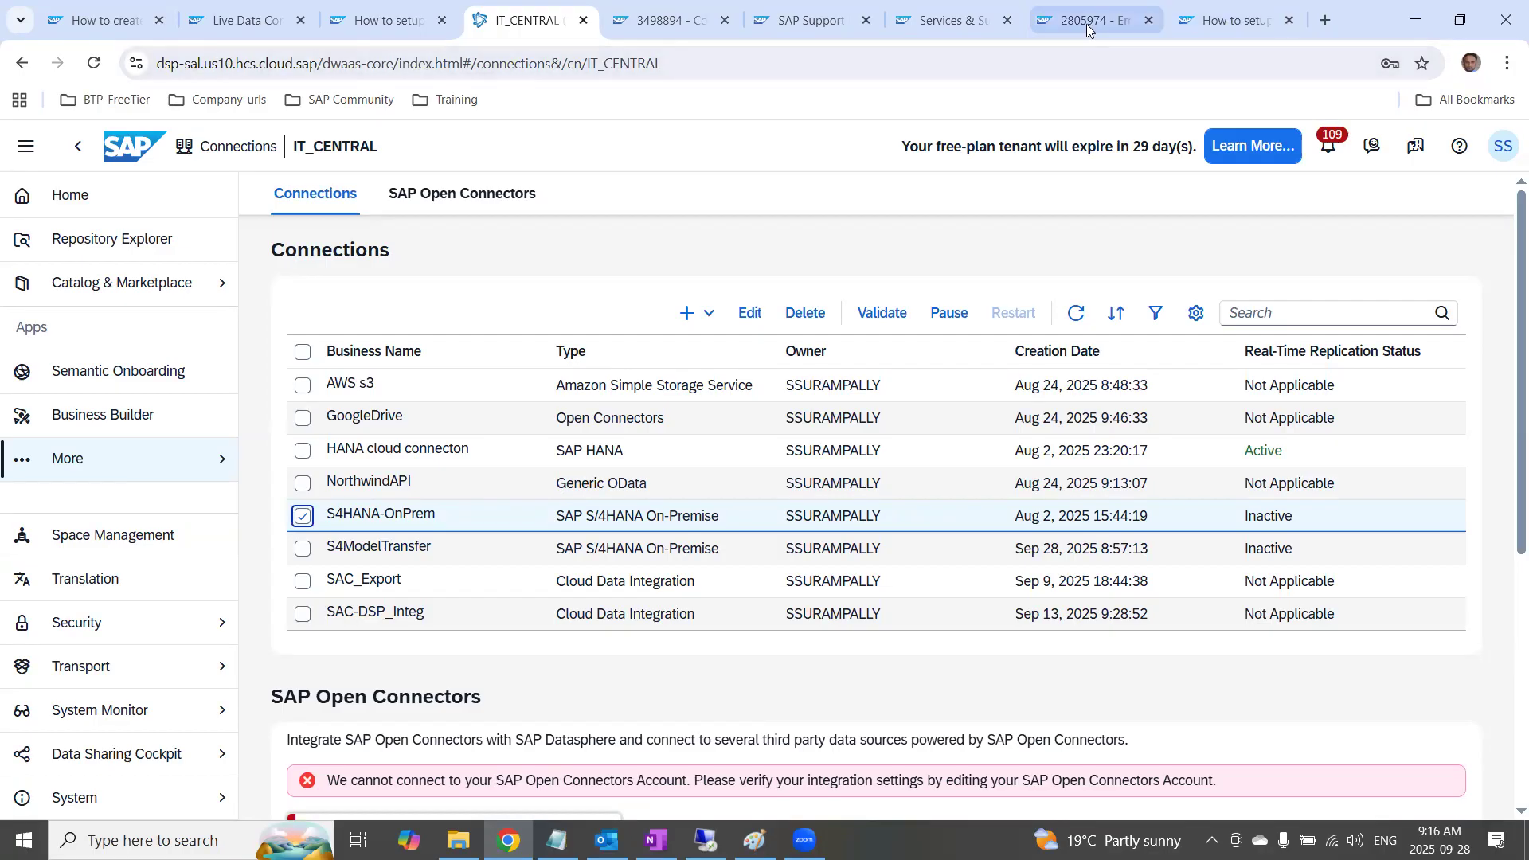
mouse_move(1091, 22)
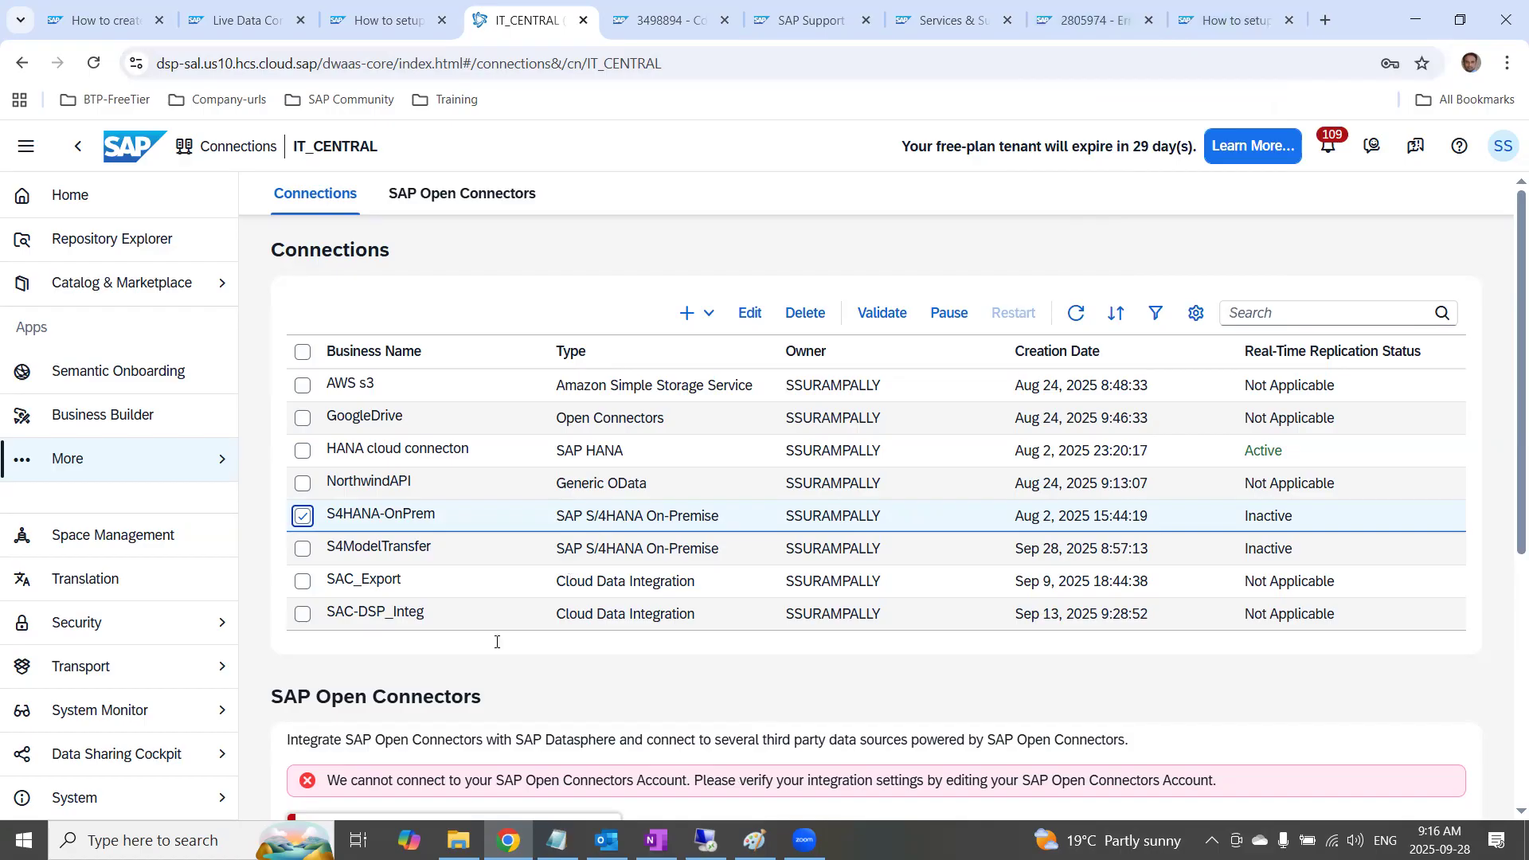
Return to Cloud Connector, highlight the s_privileged and root resource paths again, and deselect the HTTPS mapping
click(705, 840)
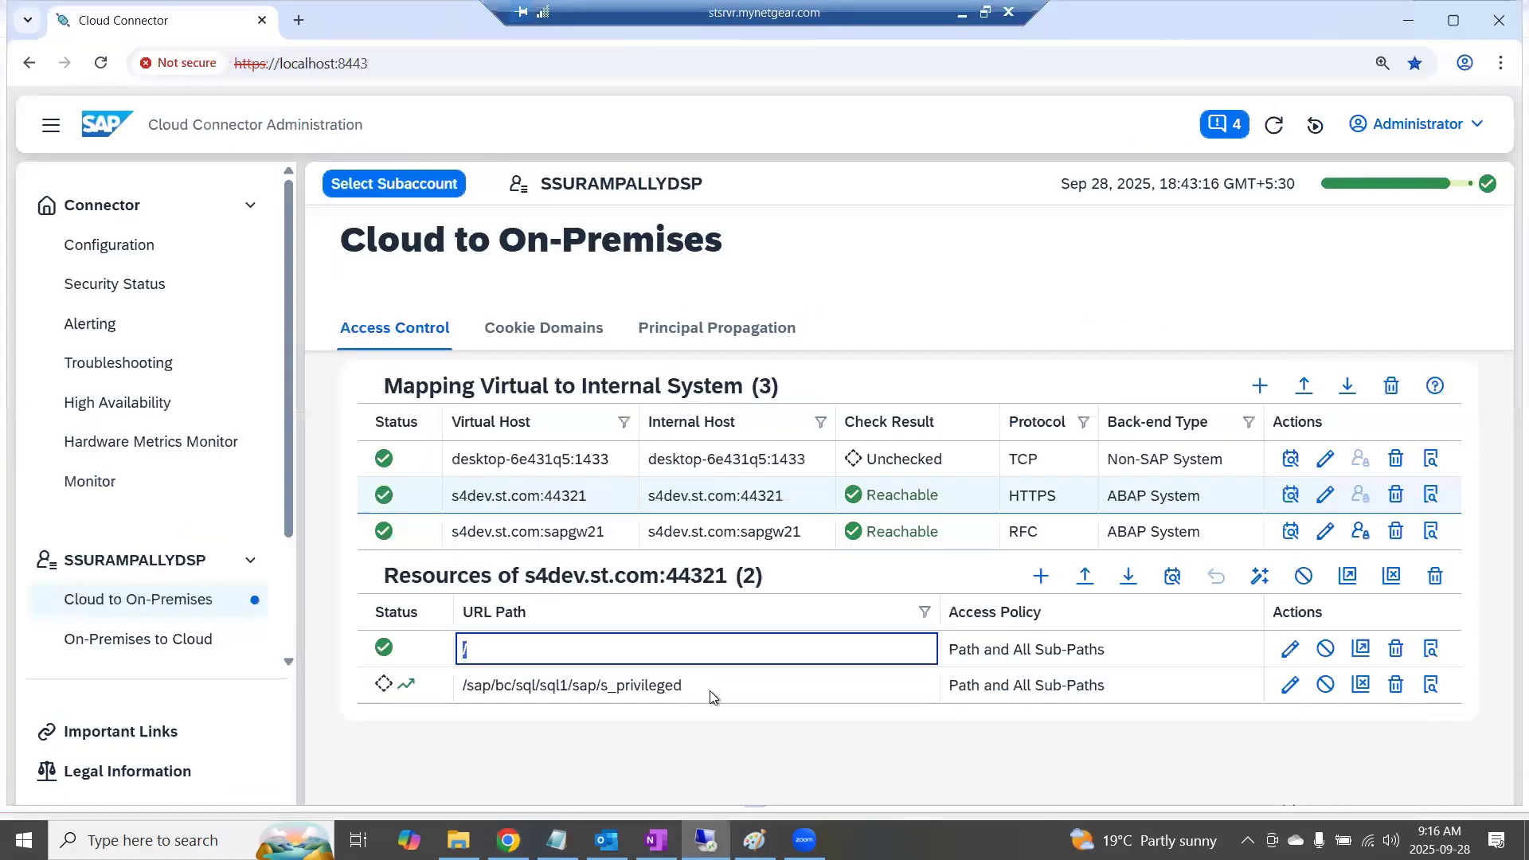
click(690, 692)
drag(685, 690, 446, 686)
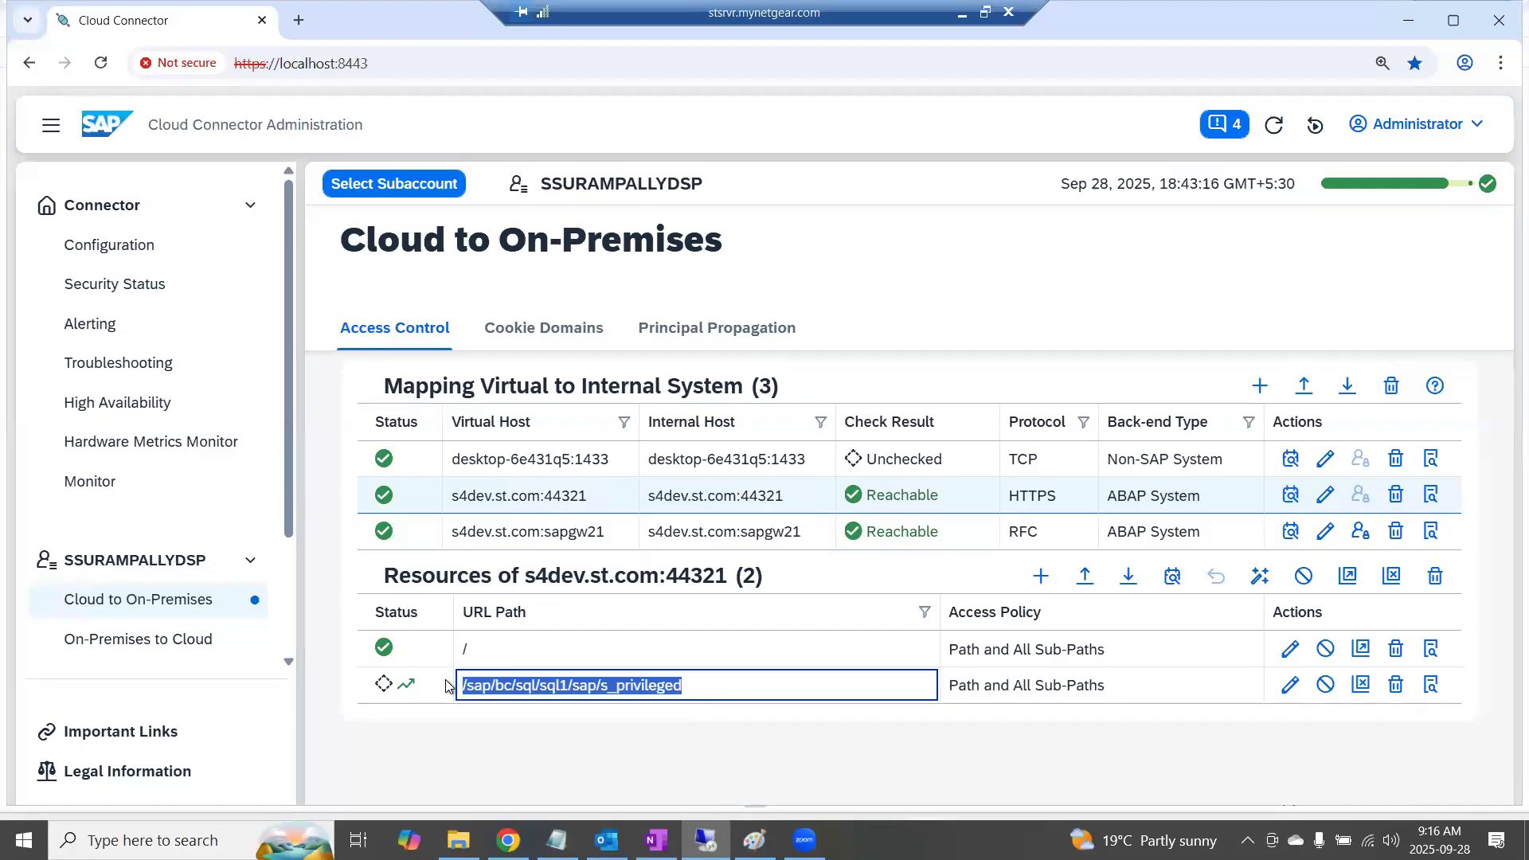
click(481, 650)
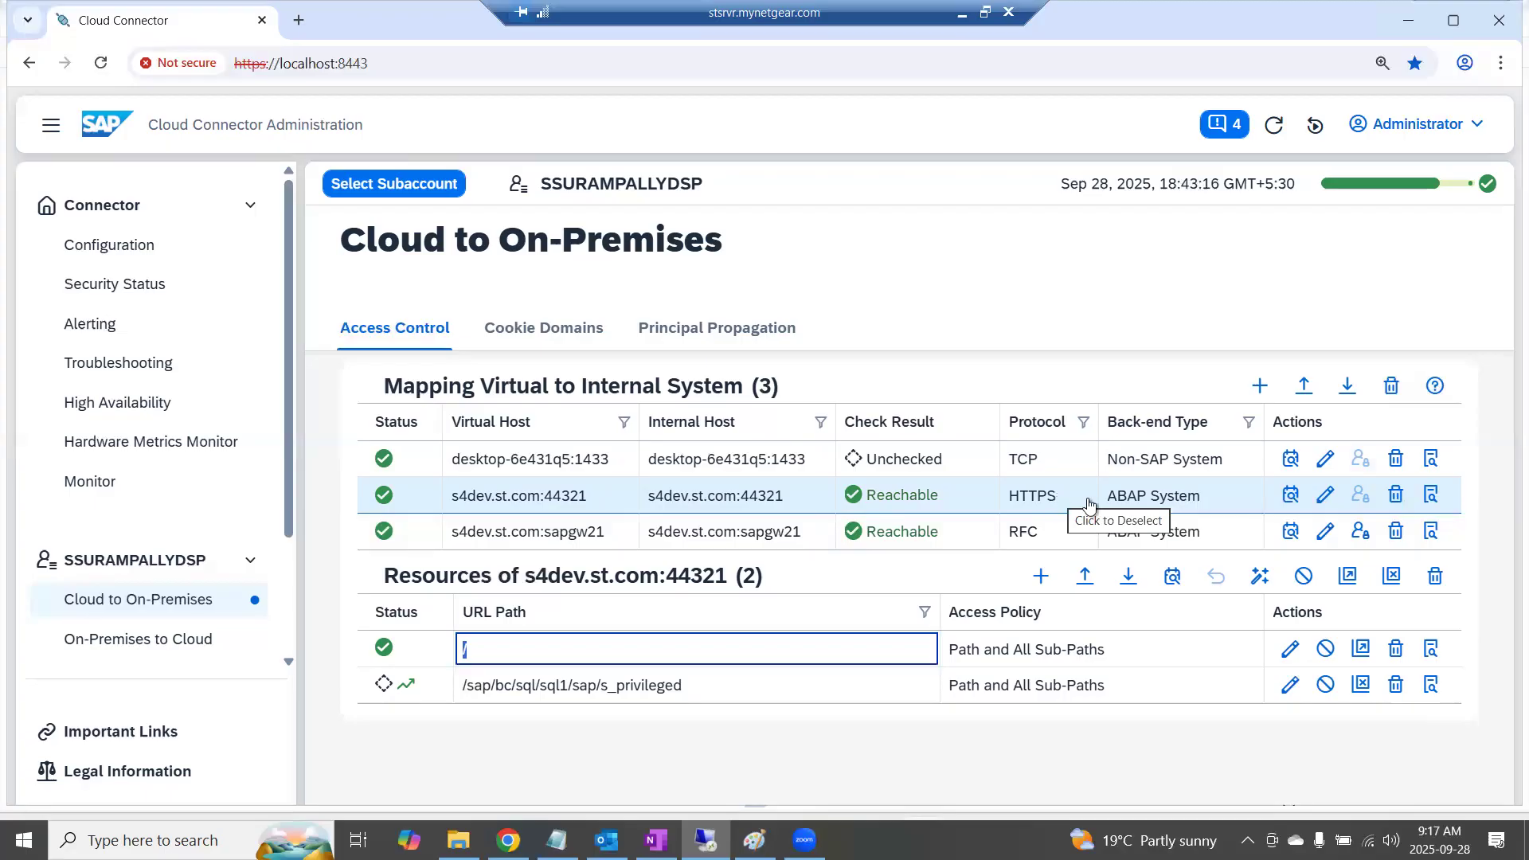
click(1075, 502)
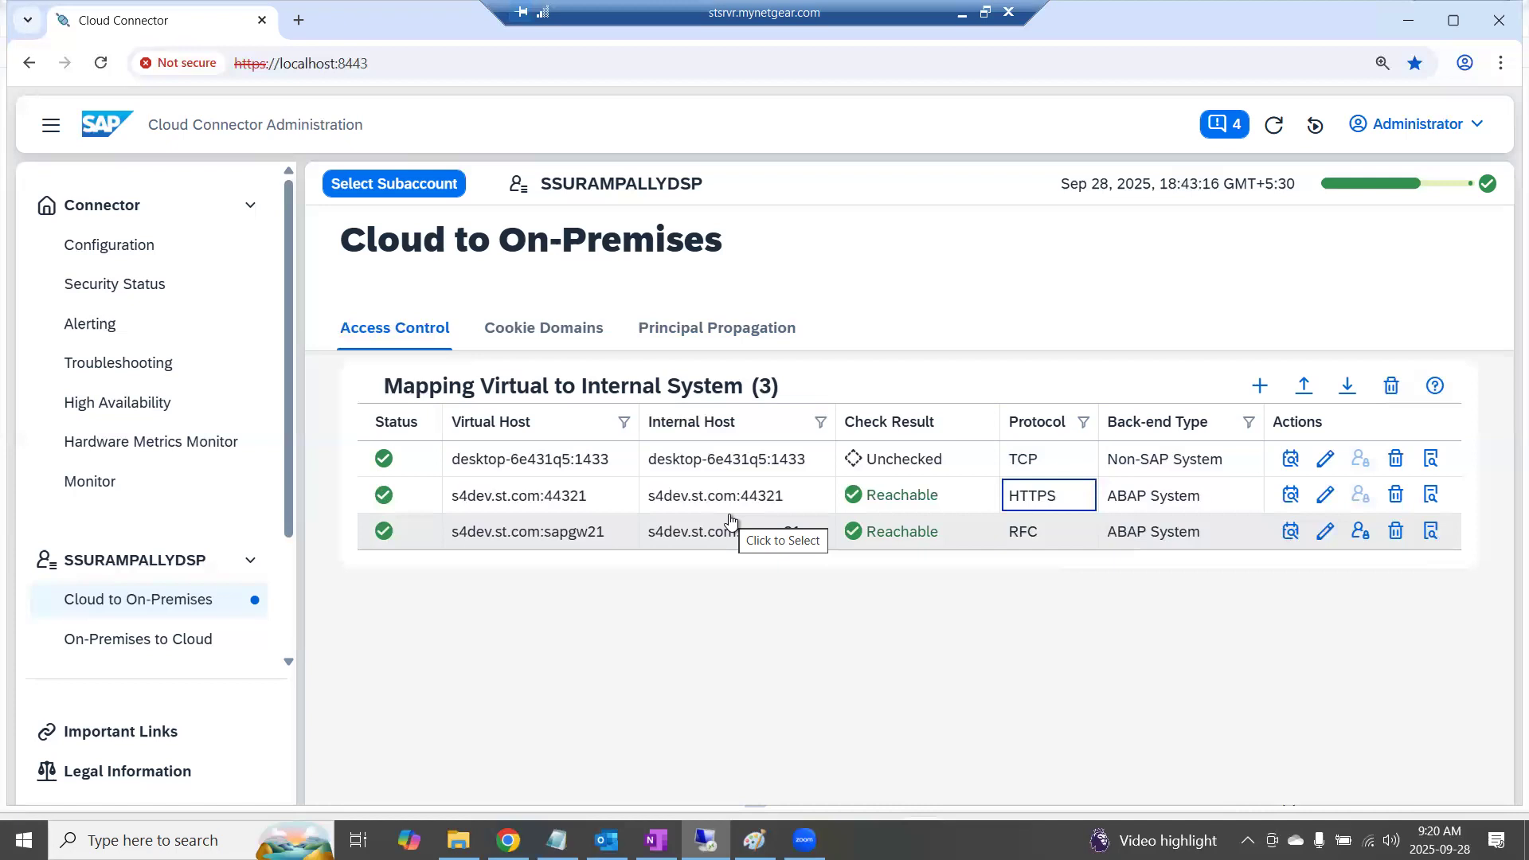
Switch to the browser and search Google in a new tab for "DP agent T sizing for"
click(508, 840)
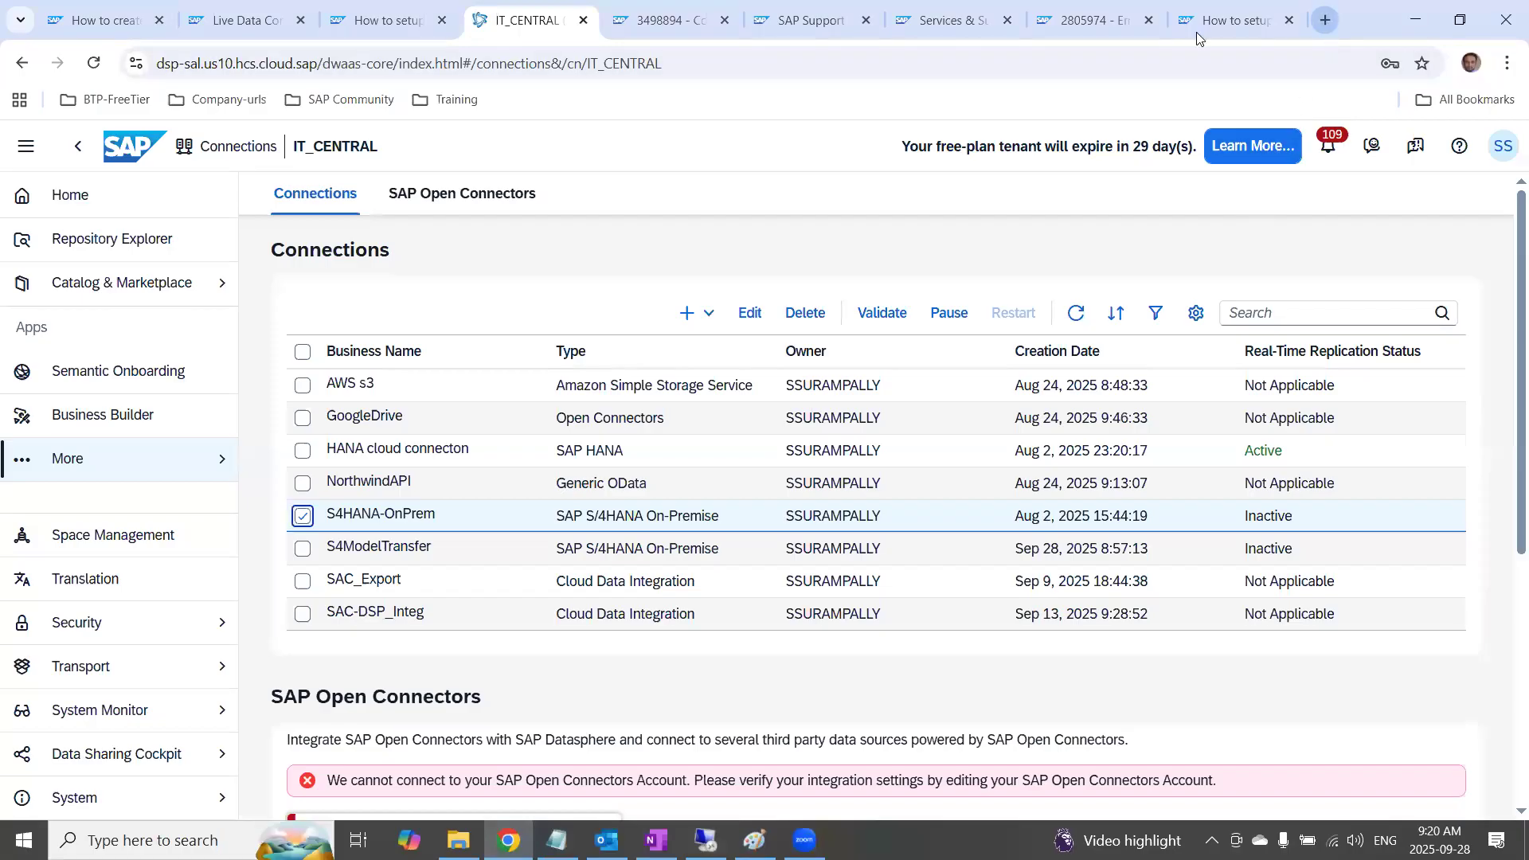
click(1325, 20)
text(si)
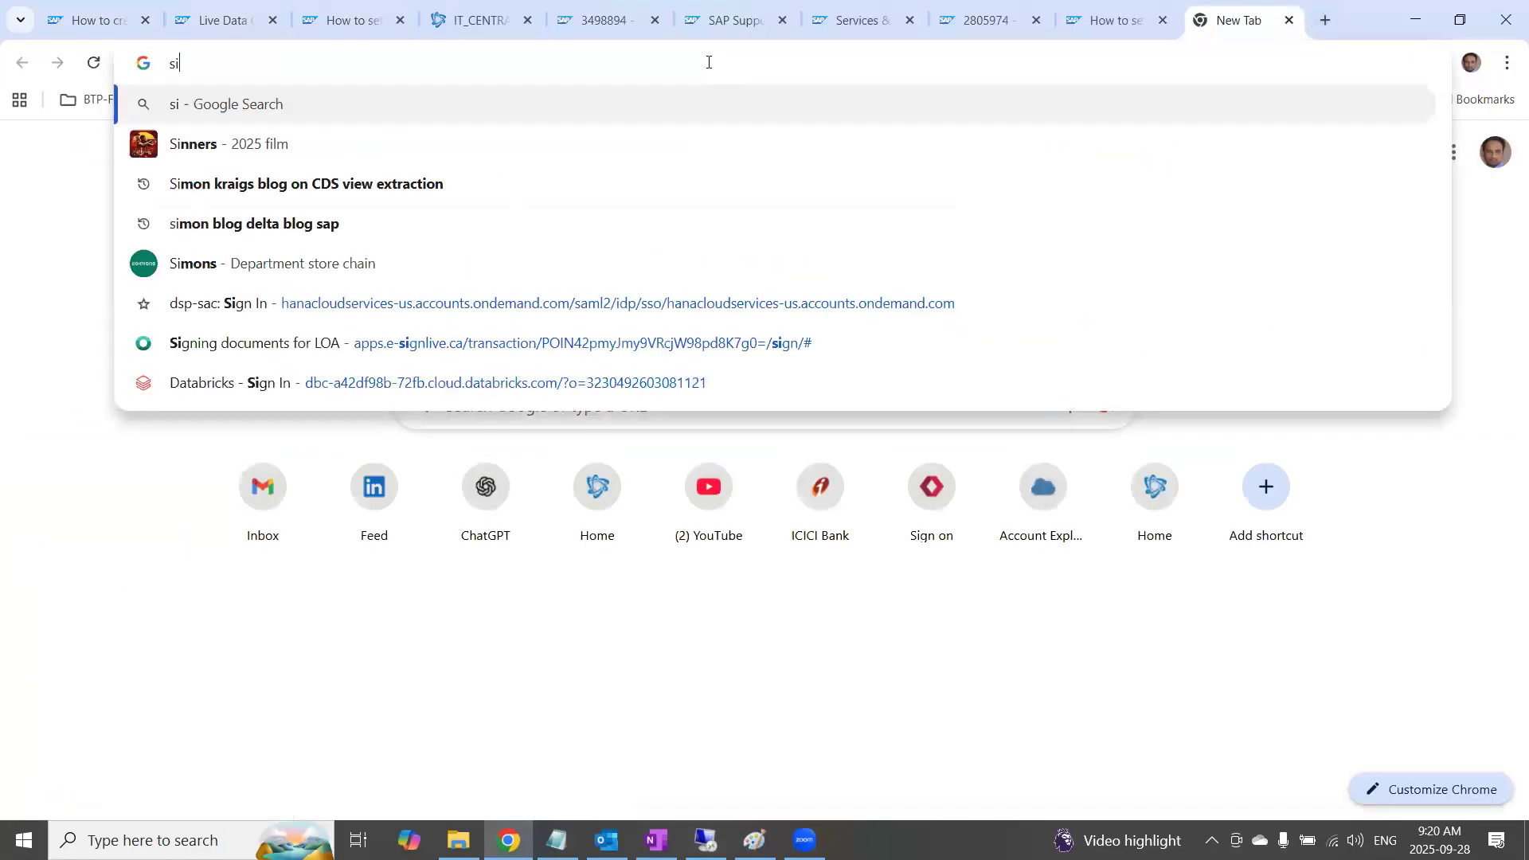
text(zing for )
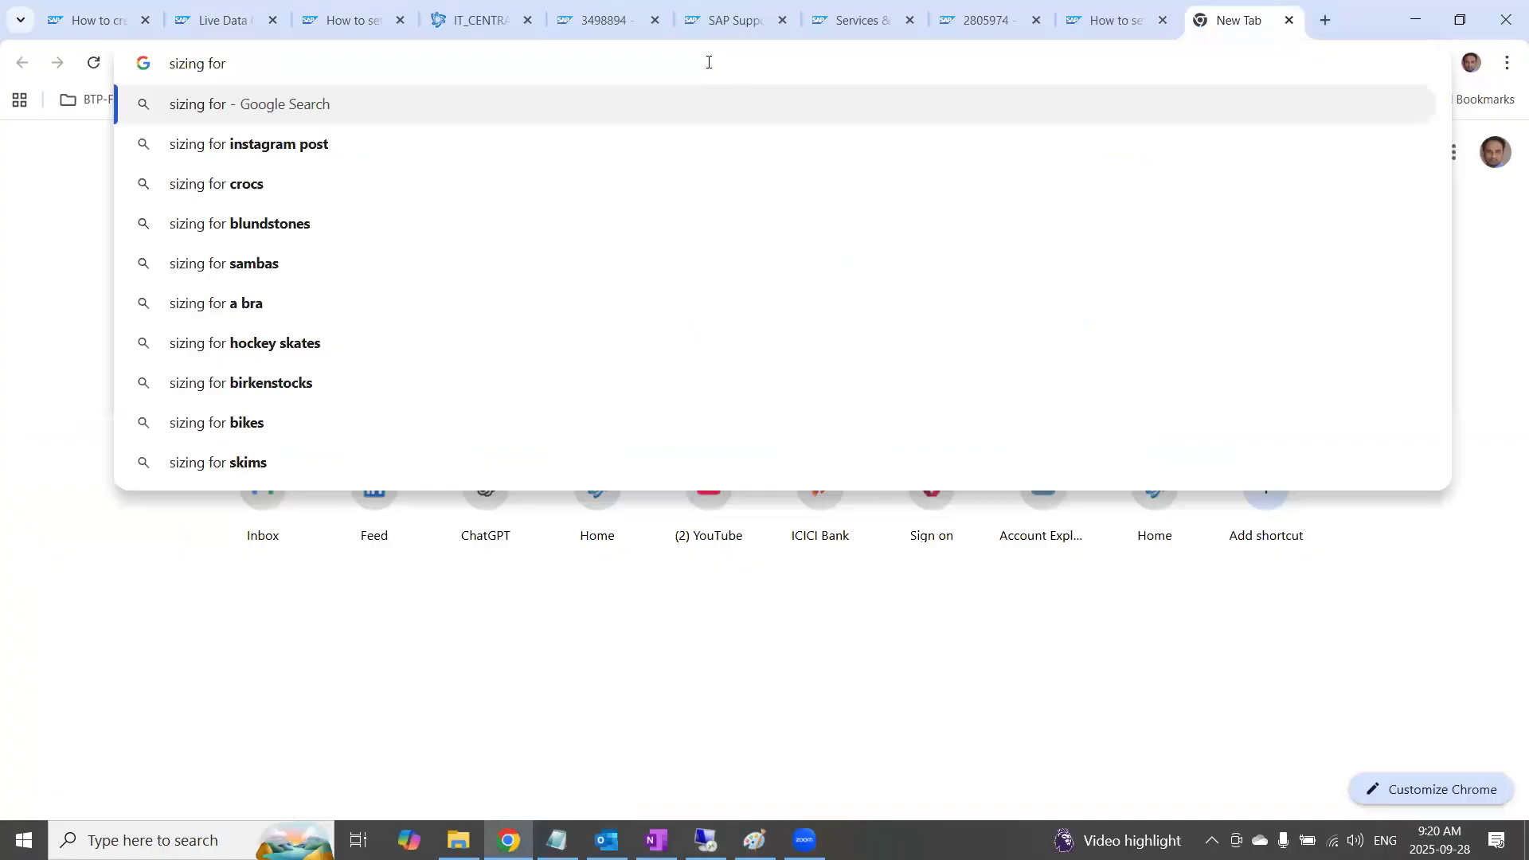
text(DP )
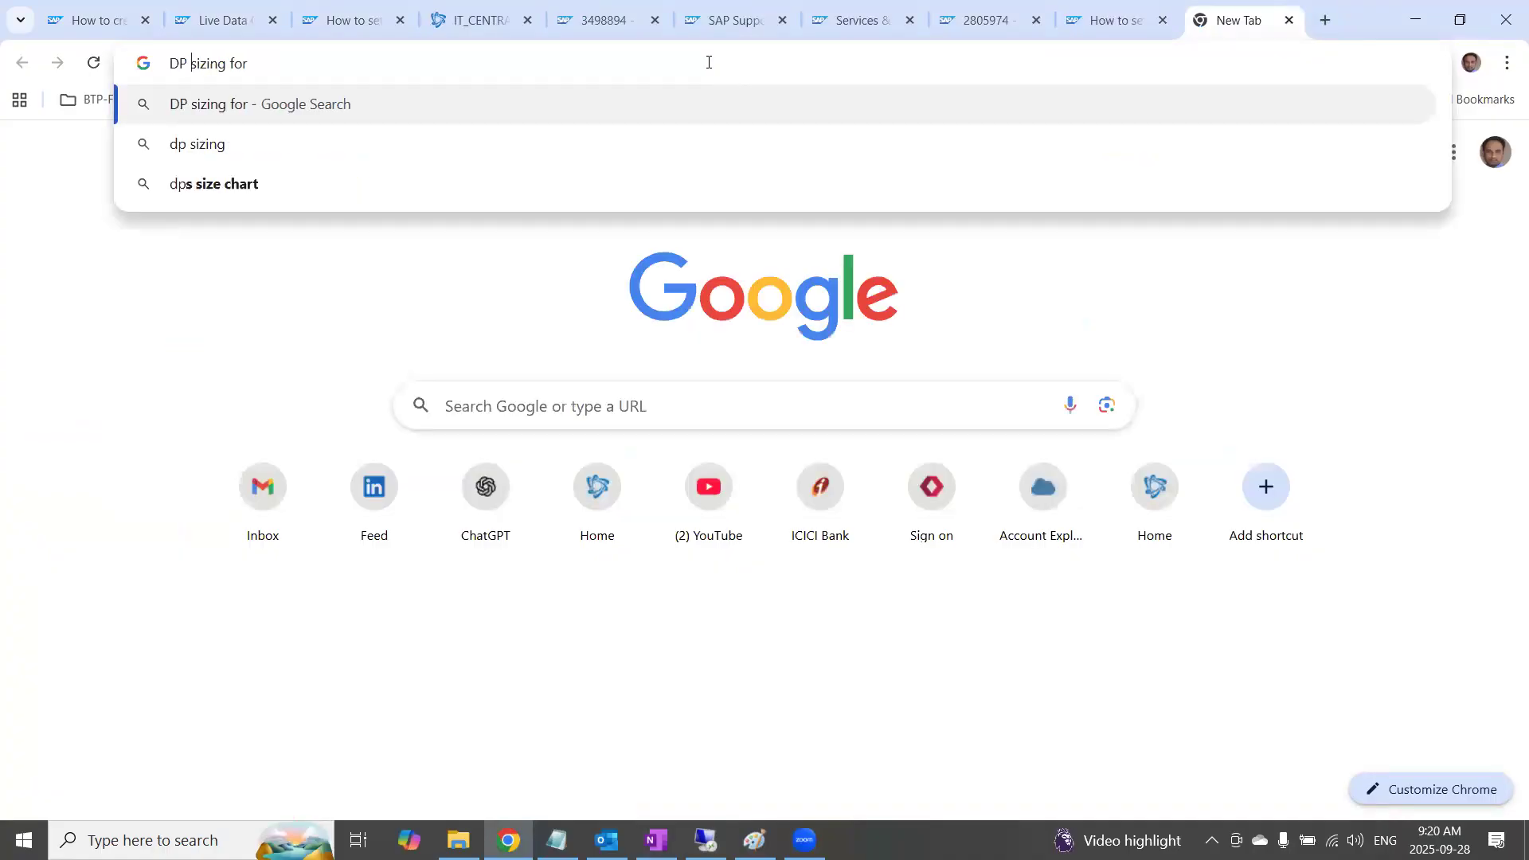
text(agent T)
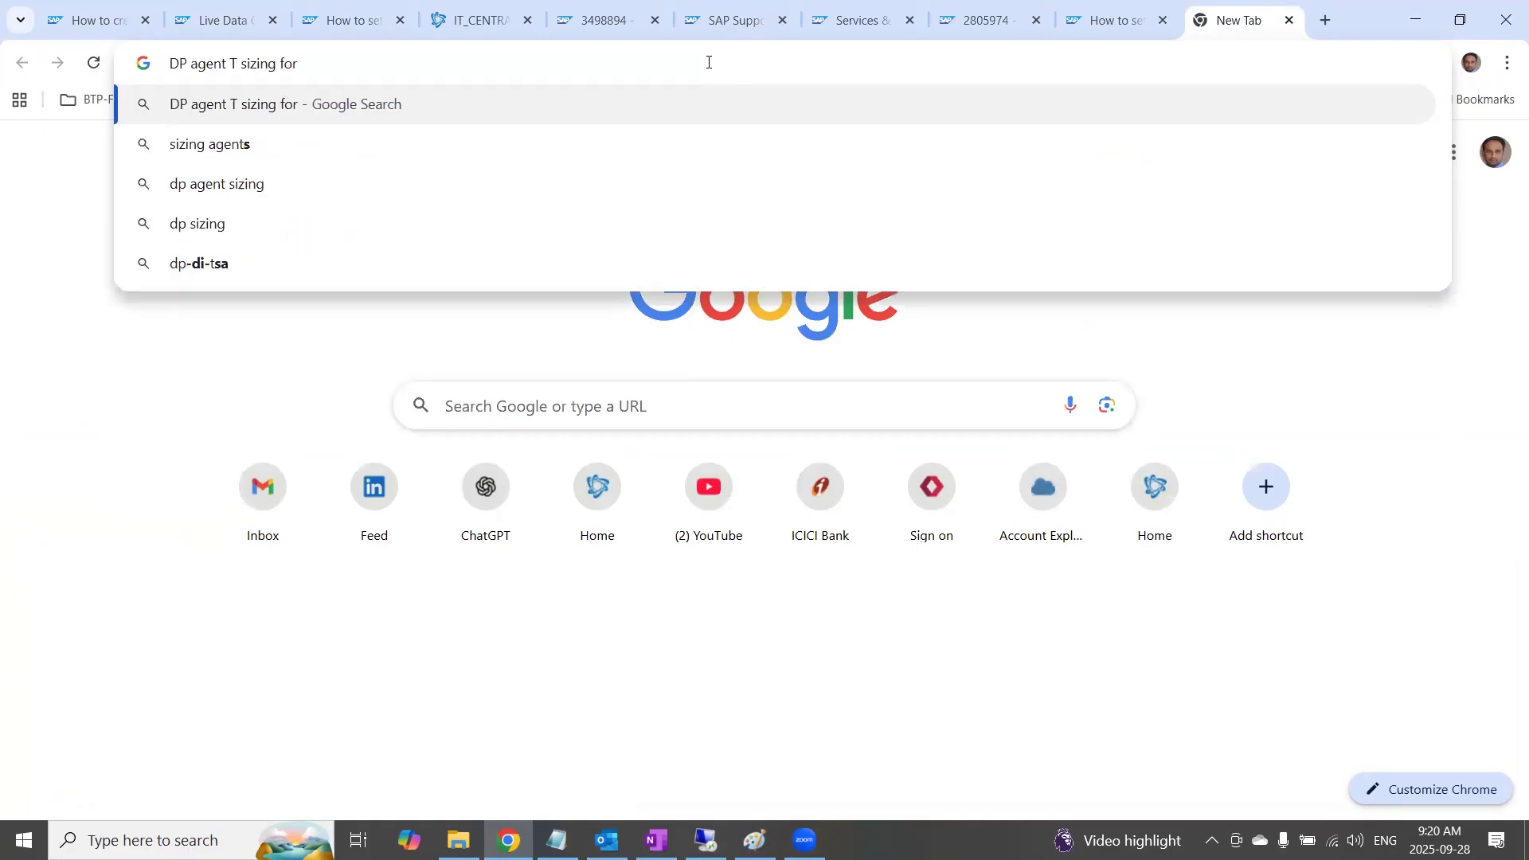
key(Return)
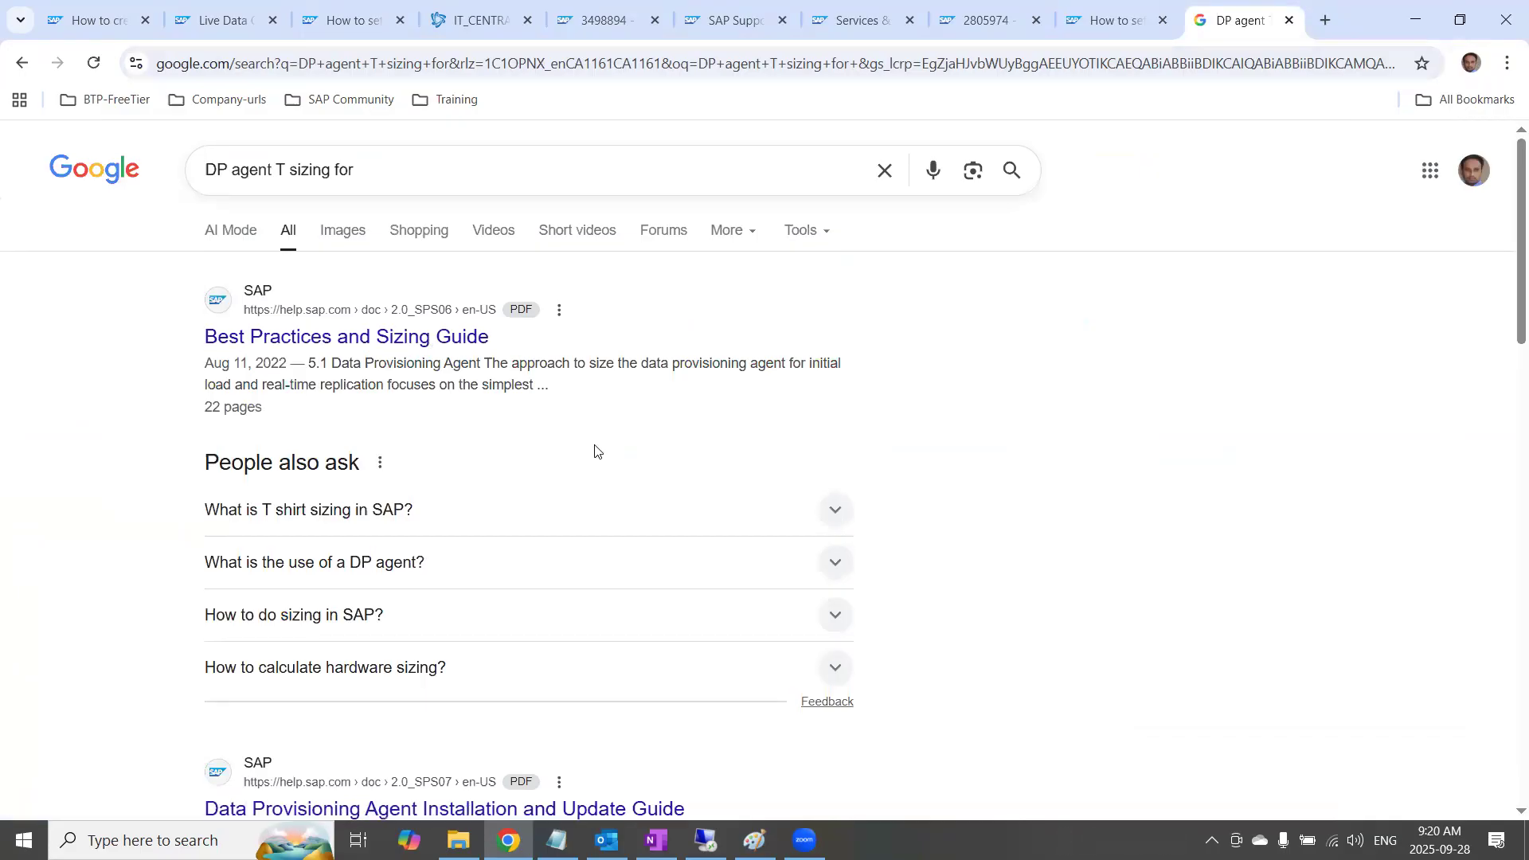
Look through the Google results and refine the search to "DP agent T shirt sizing for performance"
scroll(594, 449, down, 2)
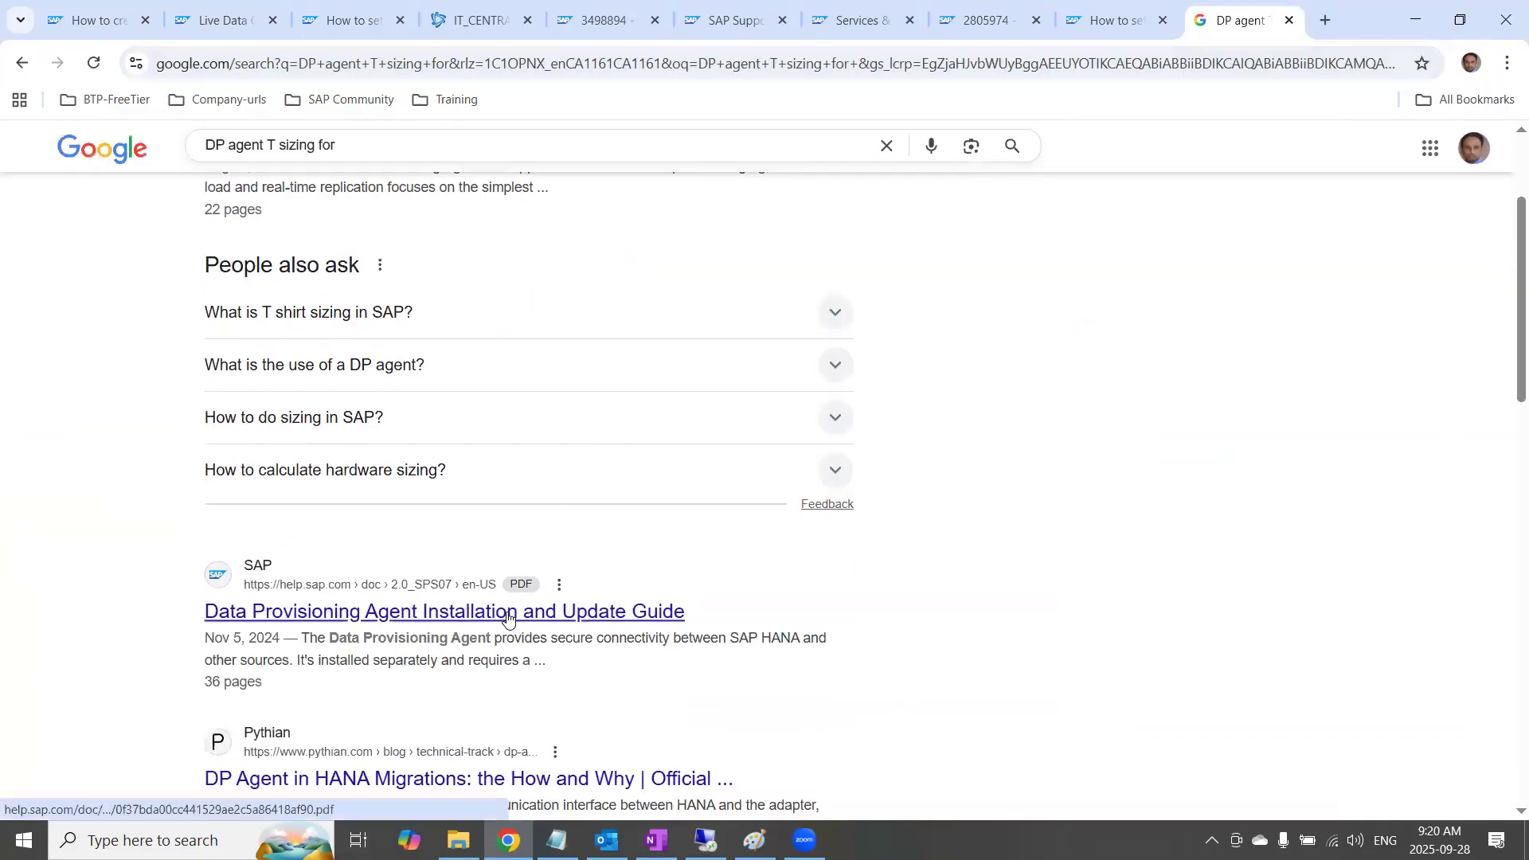
scroll(507, 617, down, 3)
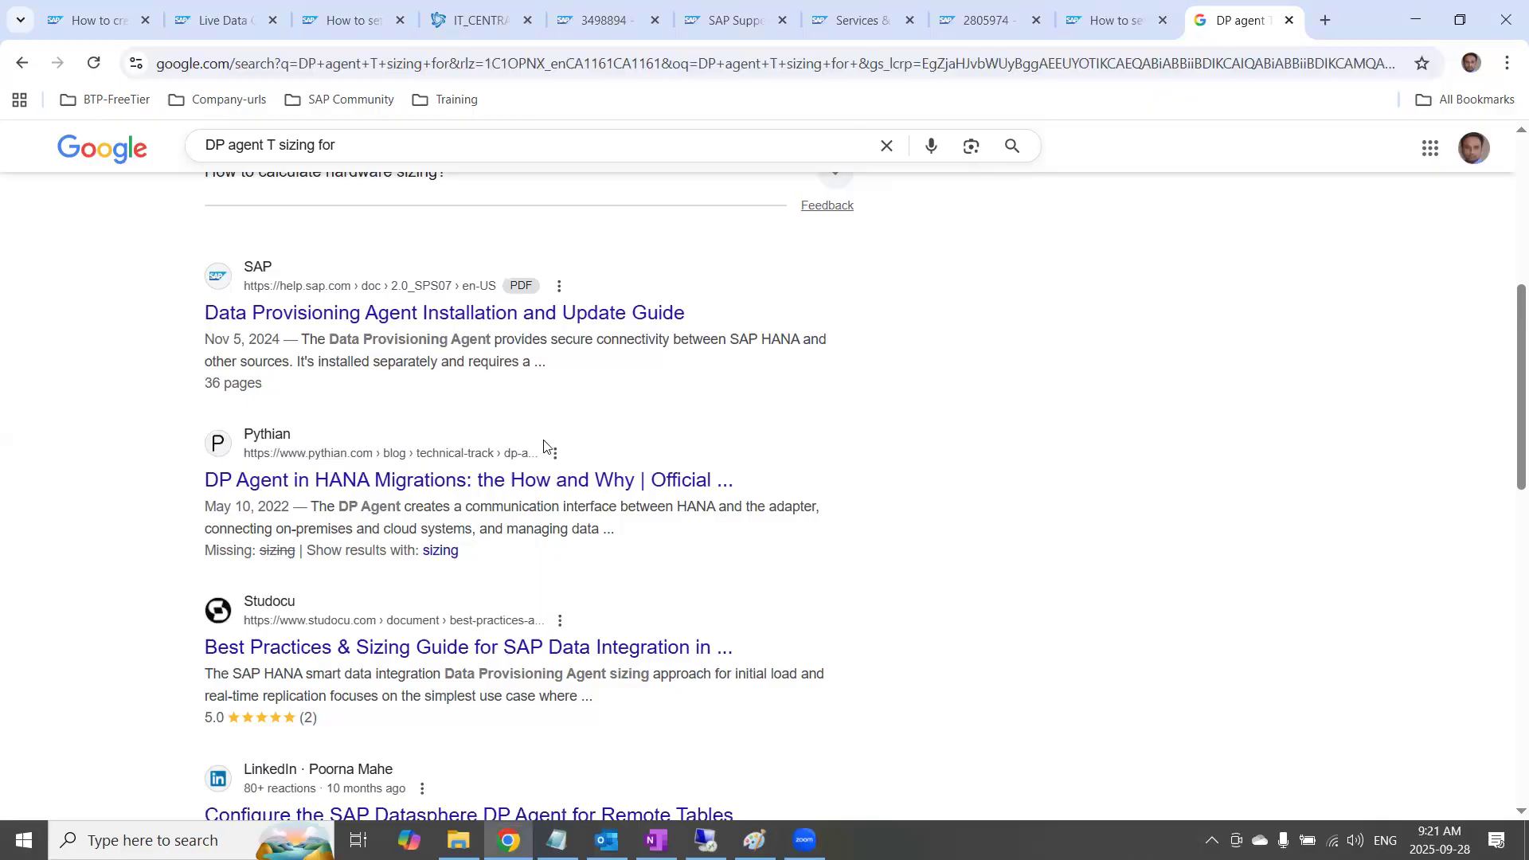
scroll(544, 445, up, 6)
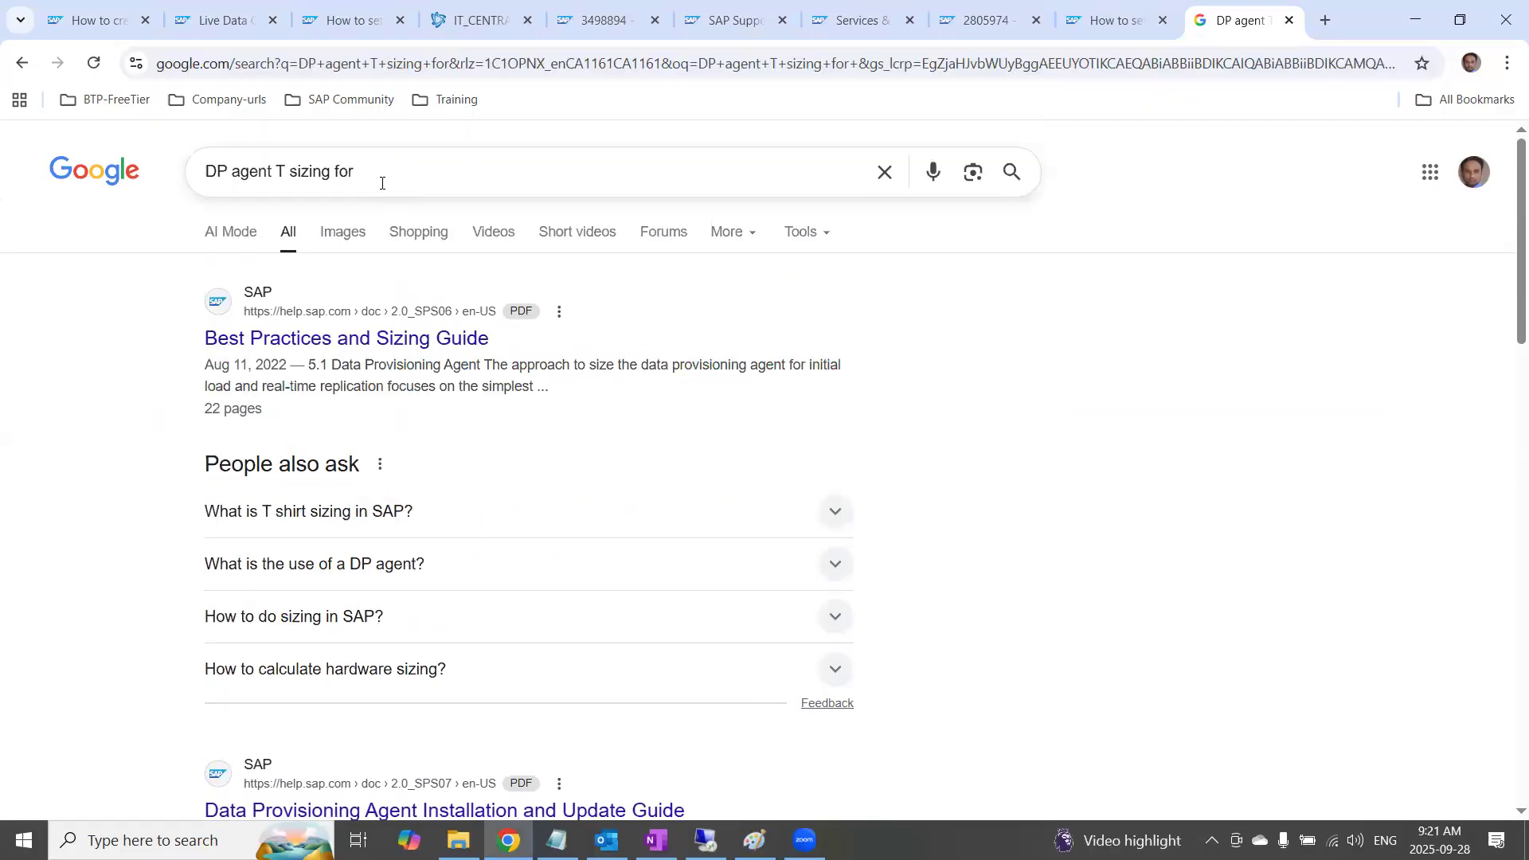
click(284, 172)
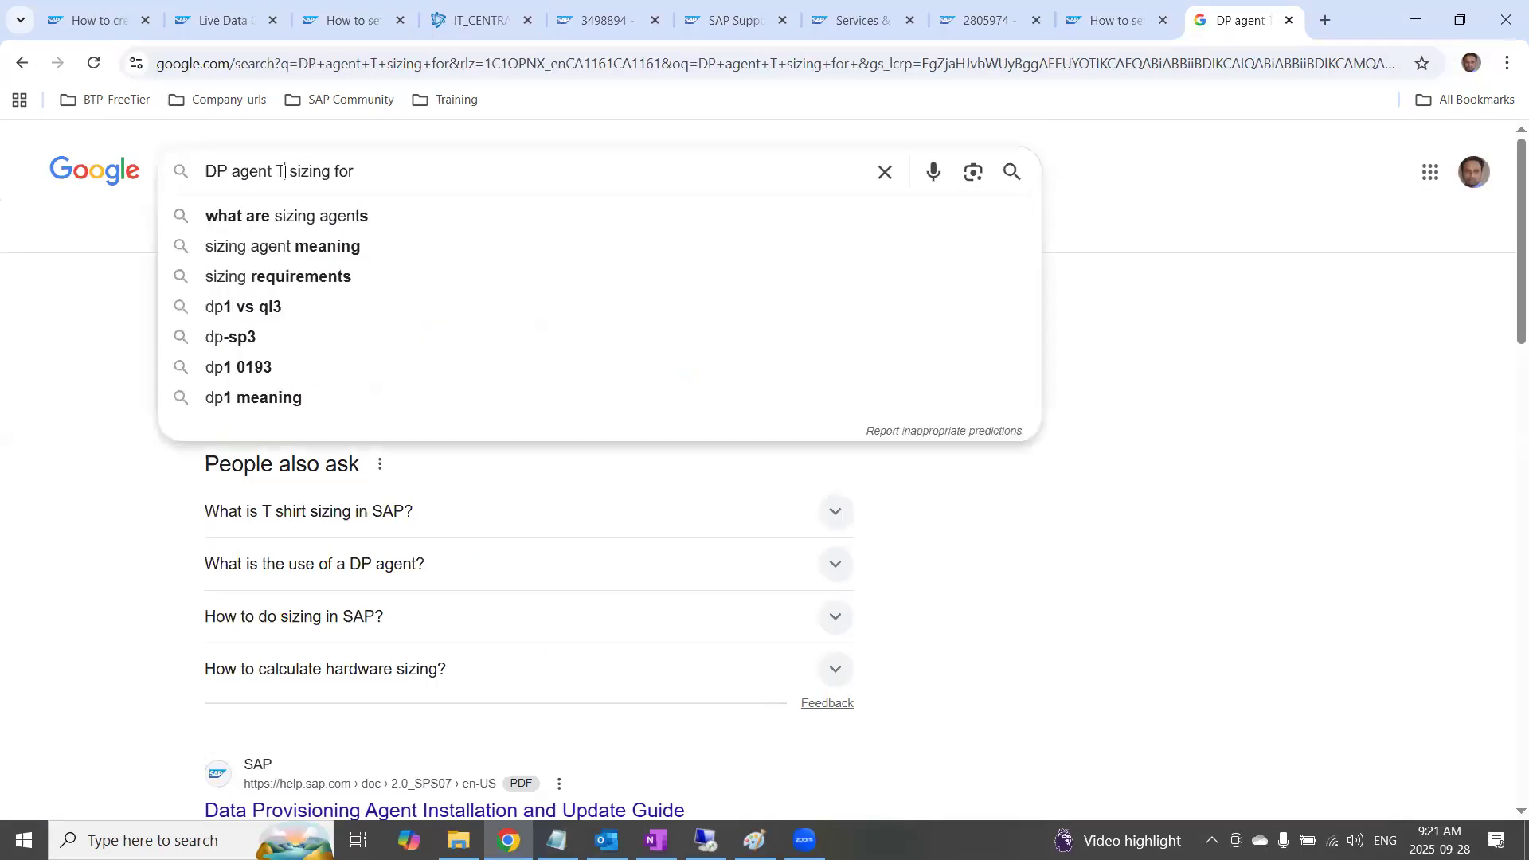
text(shirt s)
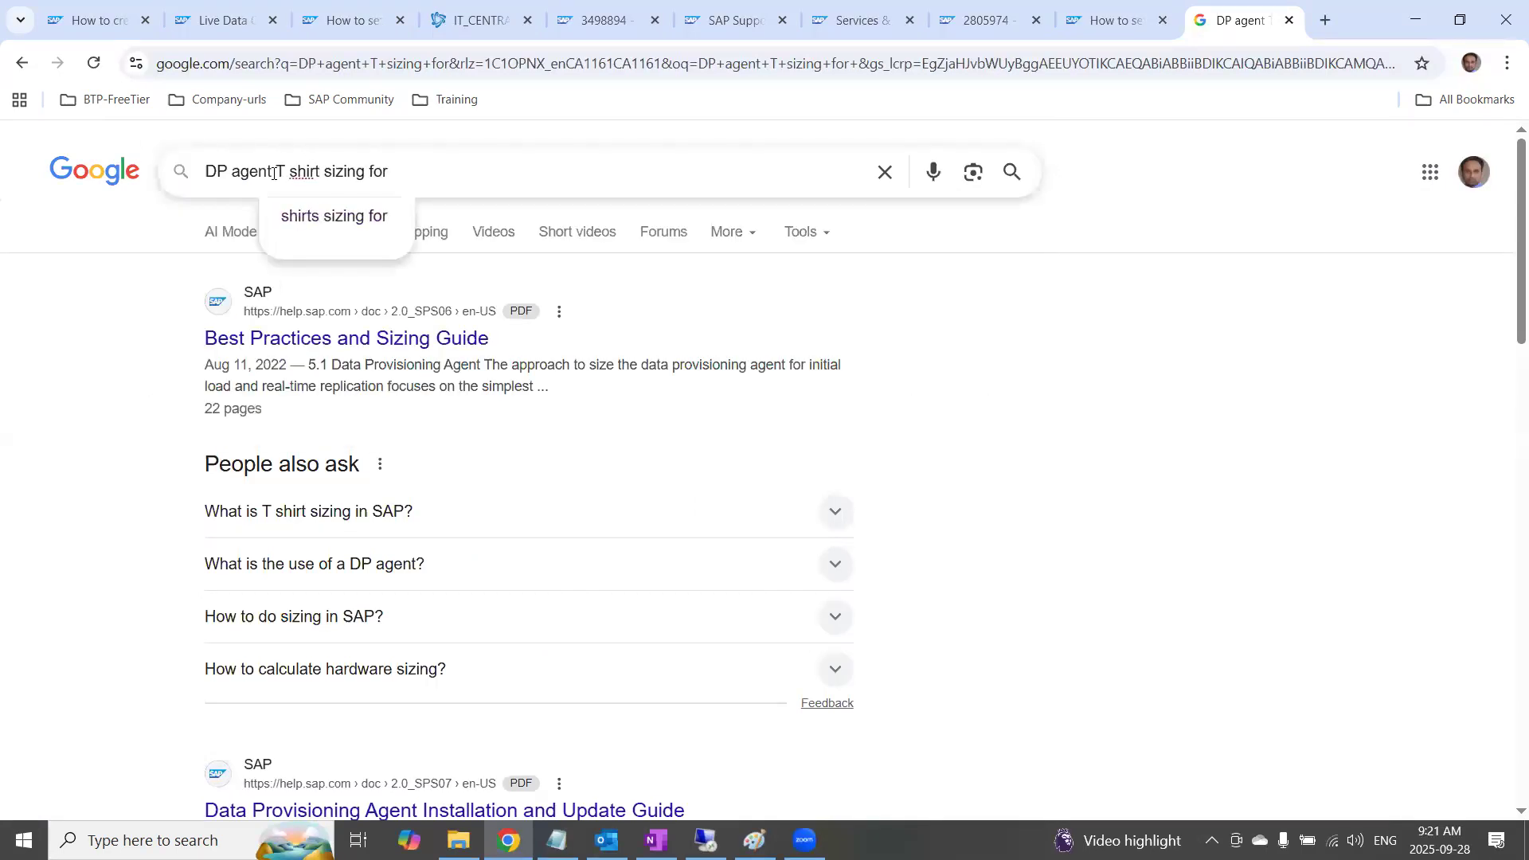
text(izing for performa)
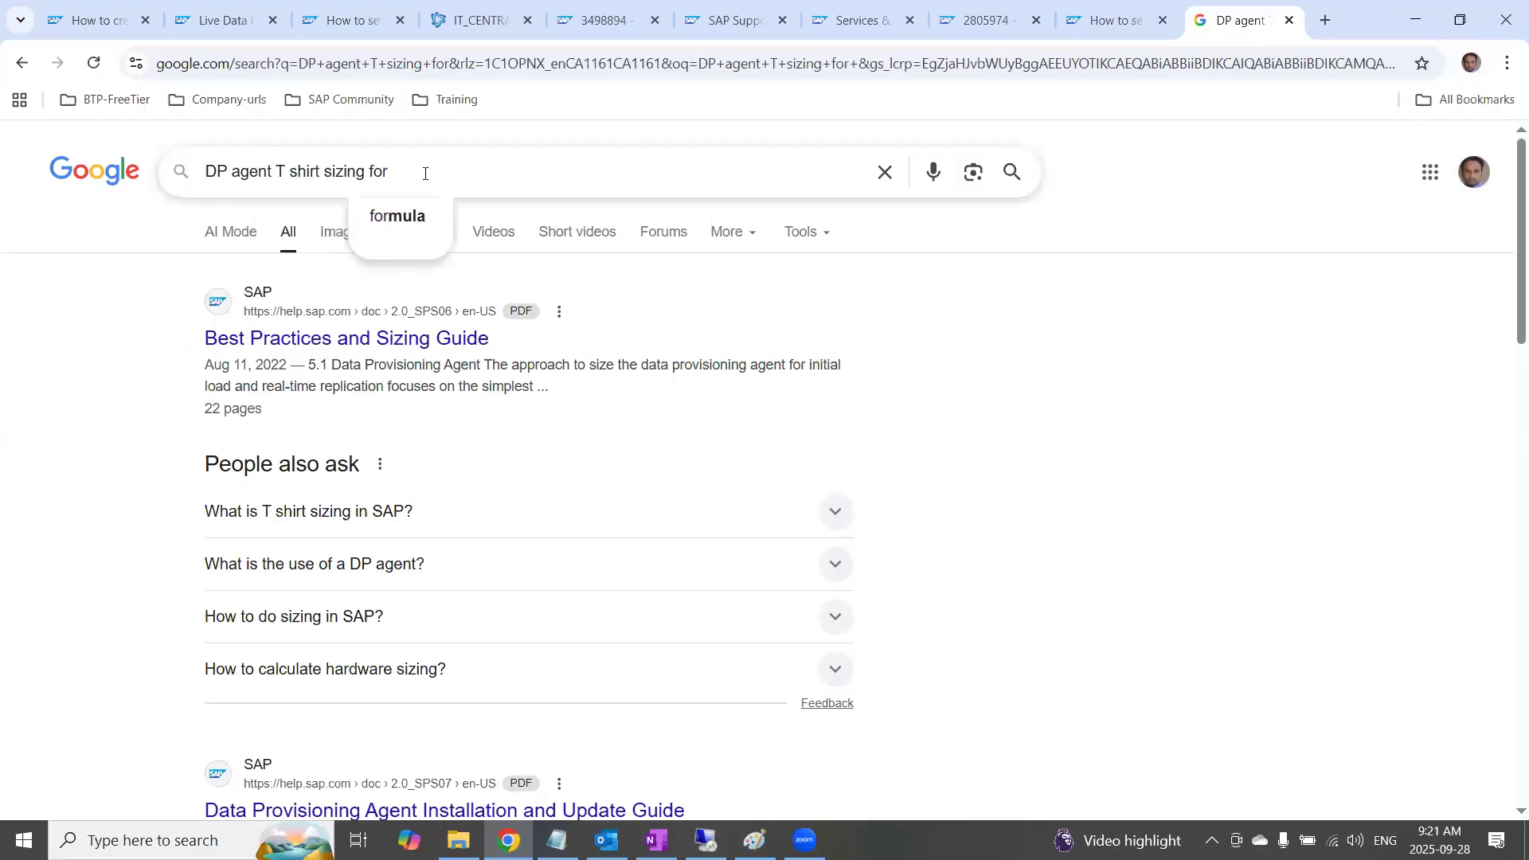
text(nce)
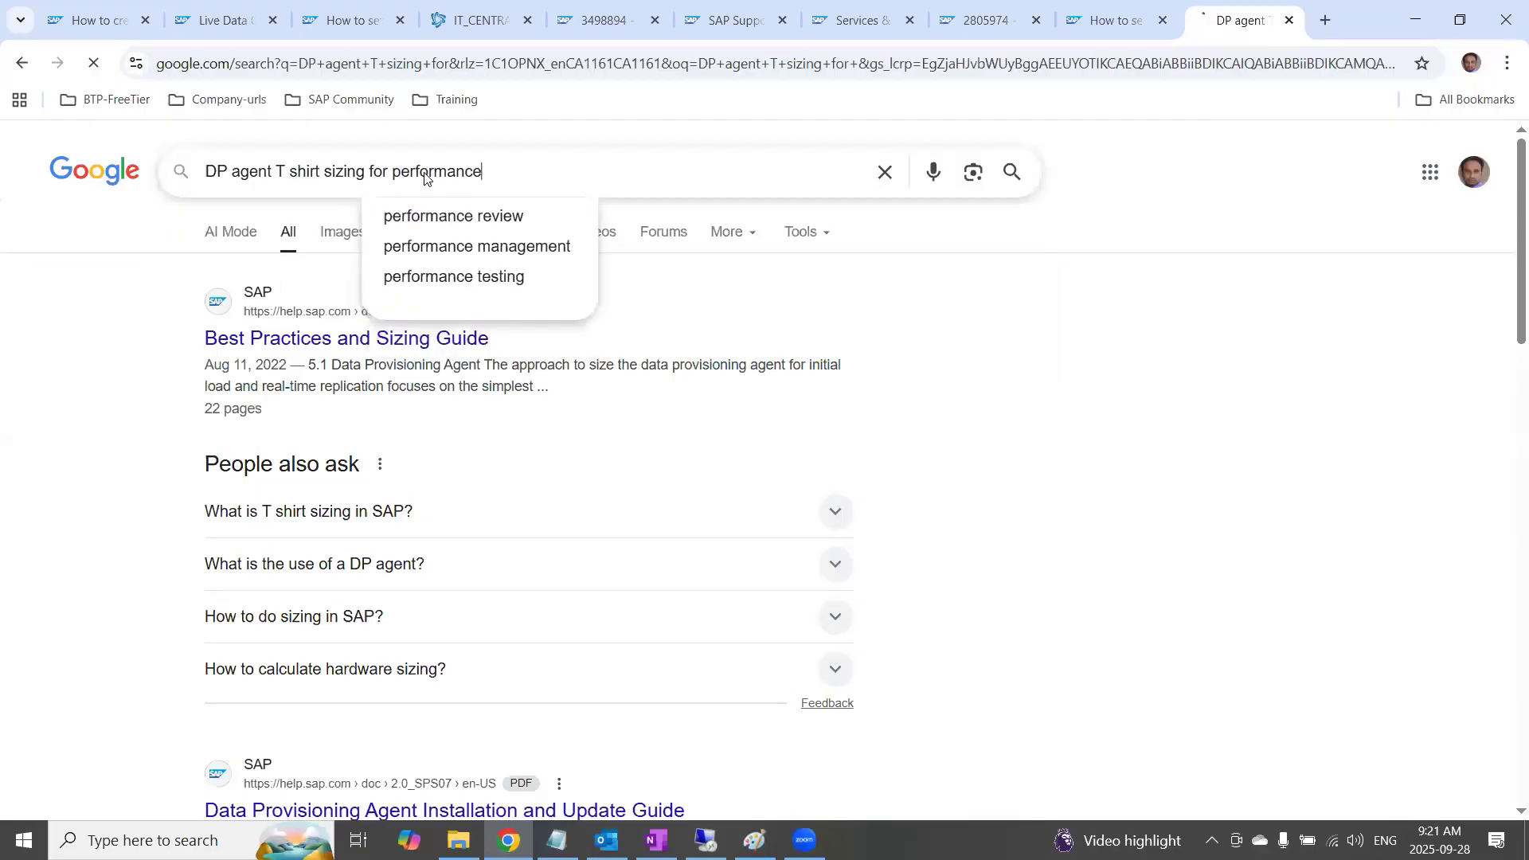
key(Return)
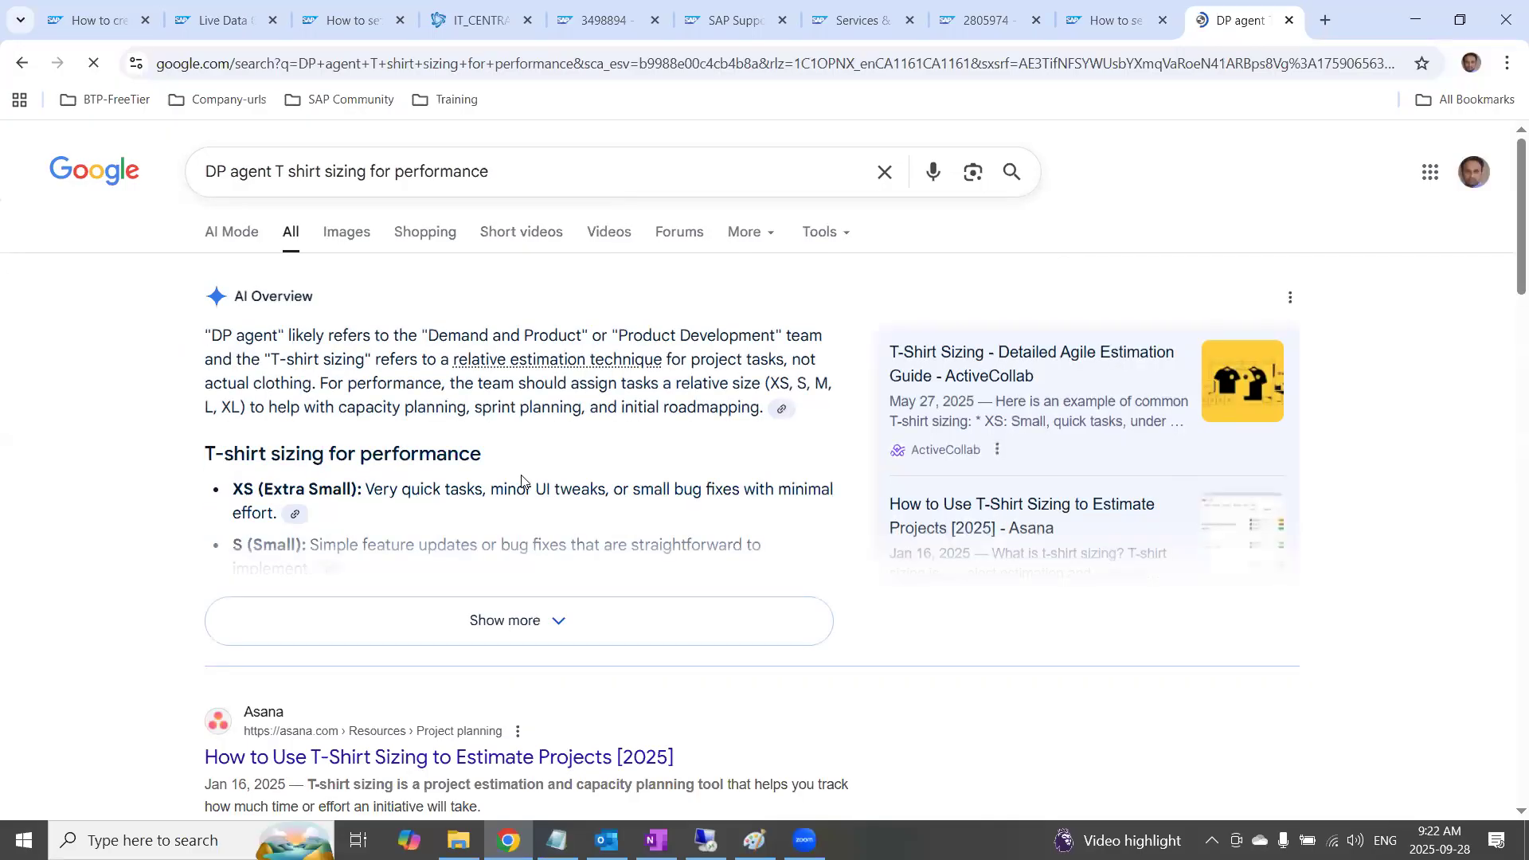
Skim the results and narrow the Google search to "SAP help DP agent T shirt sizing for performance"
scroll(358, 549, down, 6)
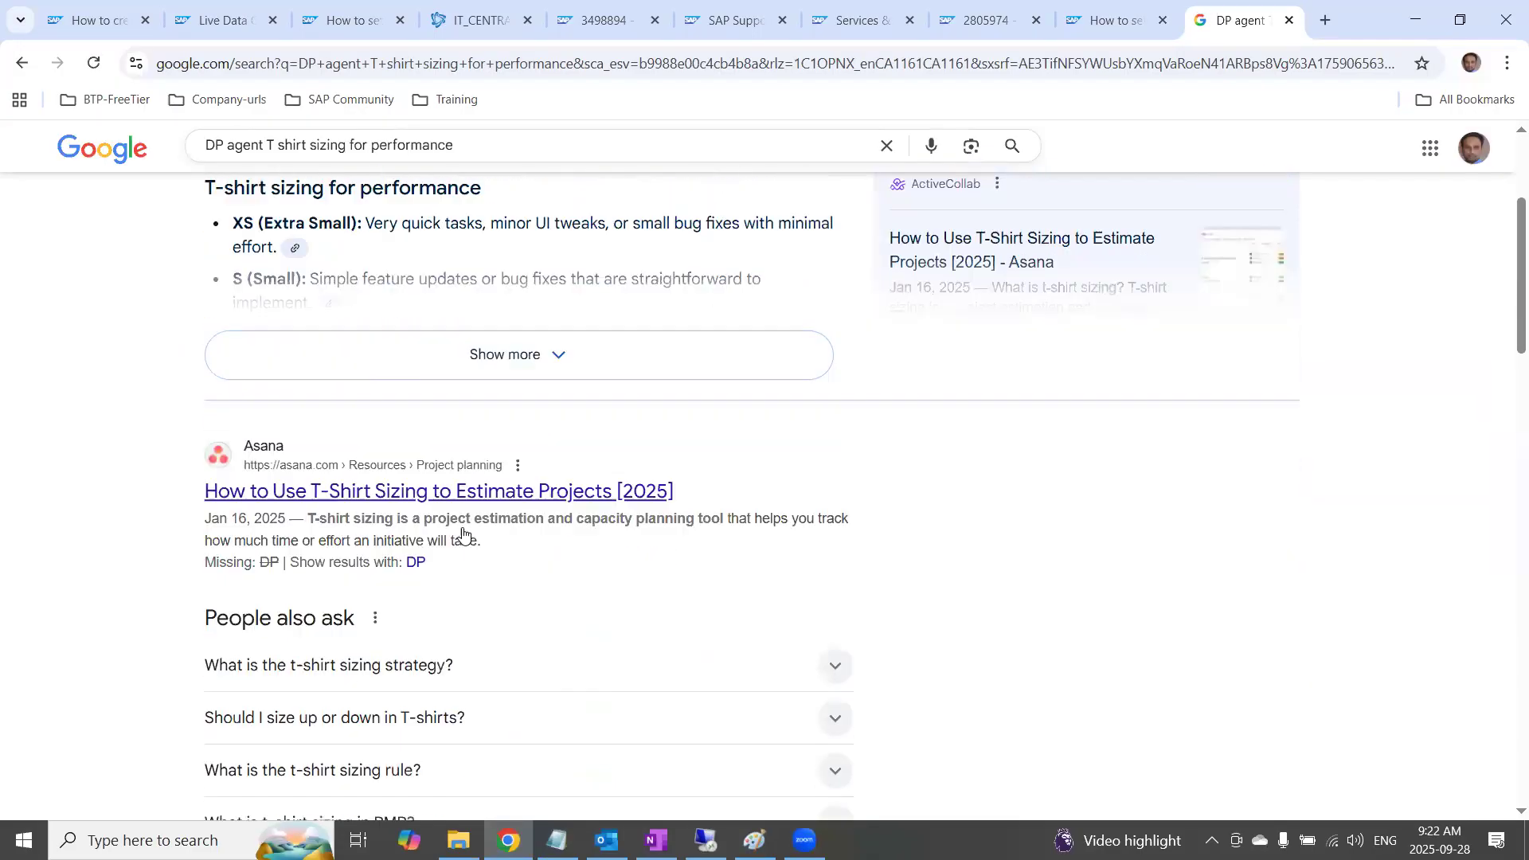
scroll(462, 534, down, 5)
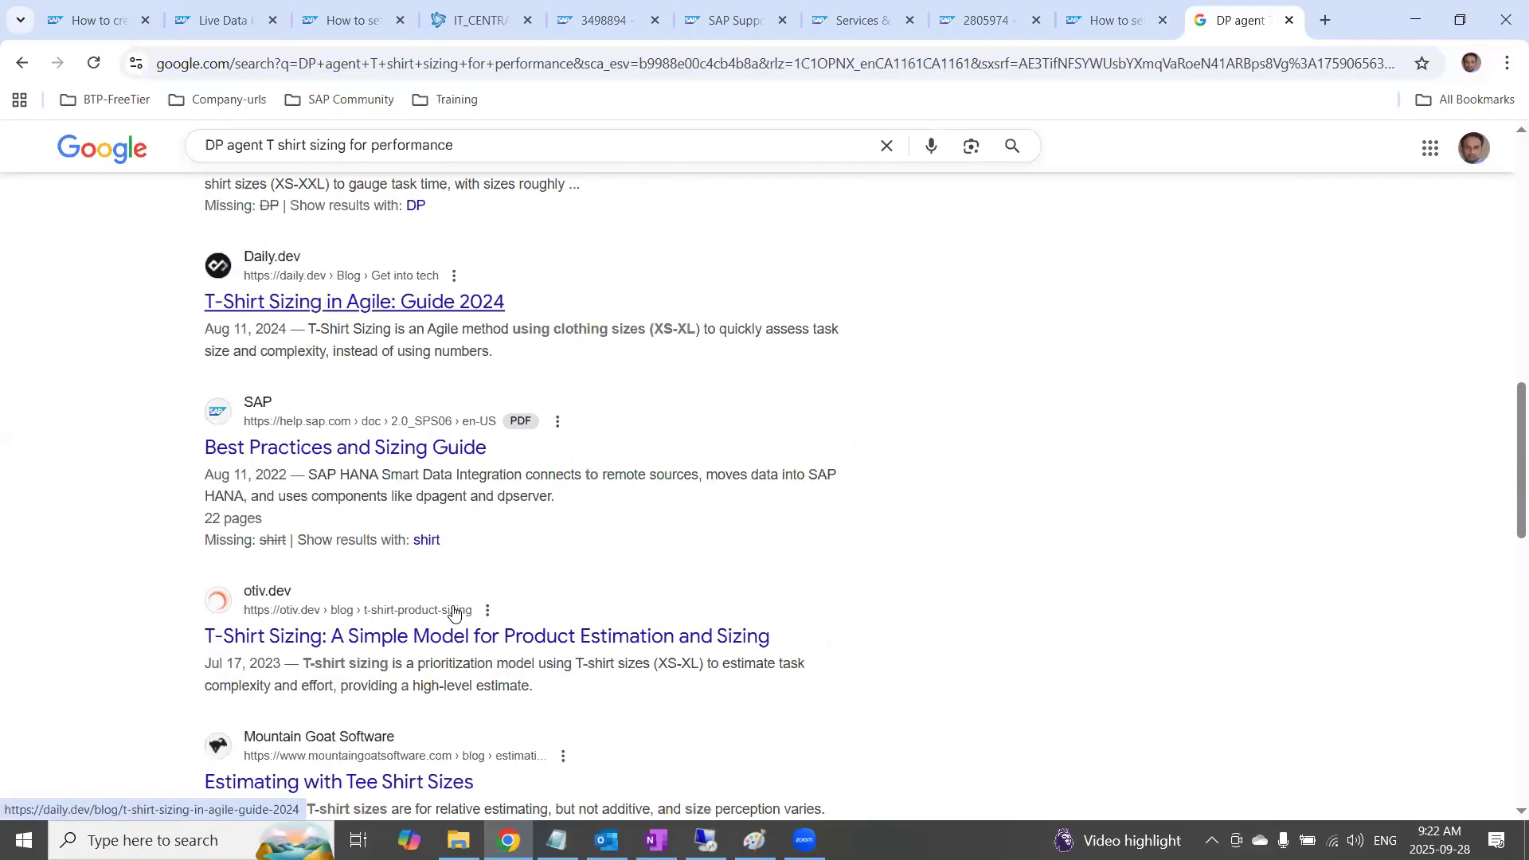
scroll(590, 294, up, 11)
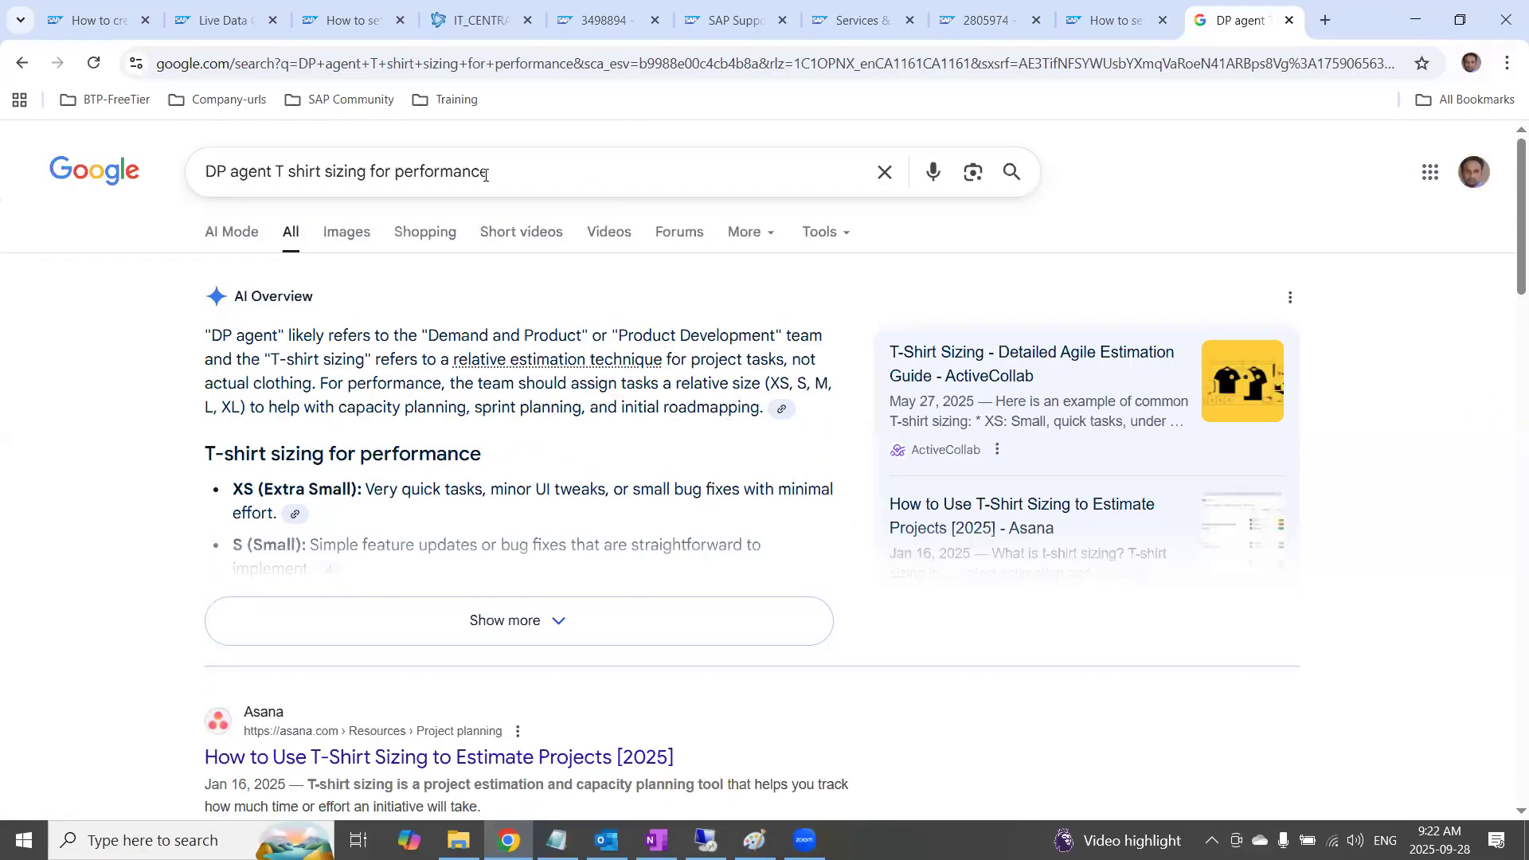
click(215, 170)
text(SAP help)
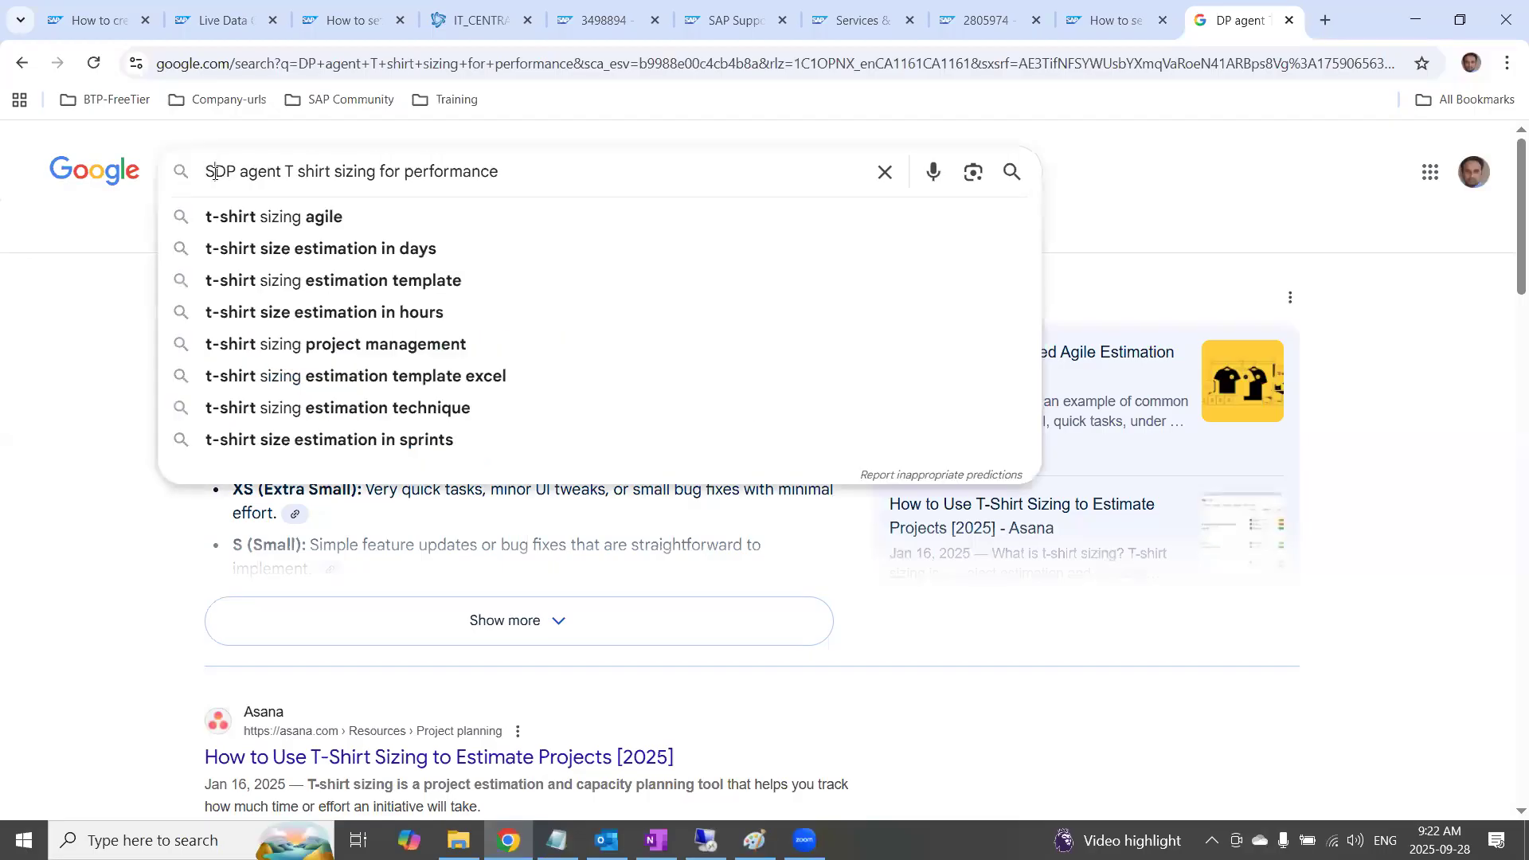
key(Return)
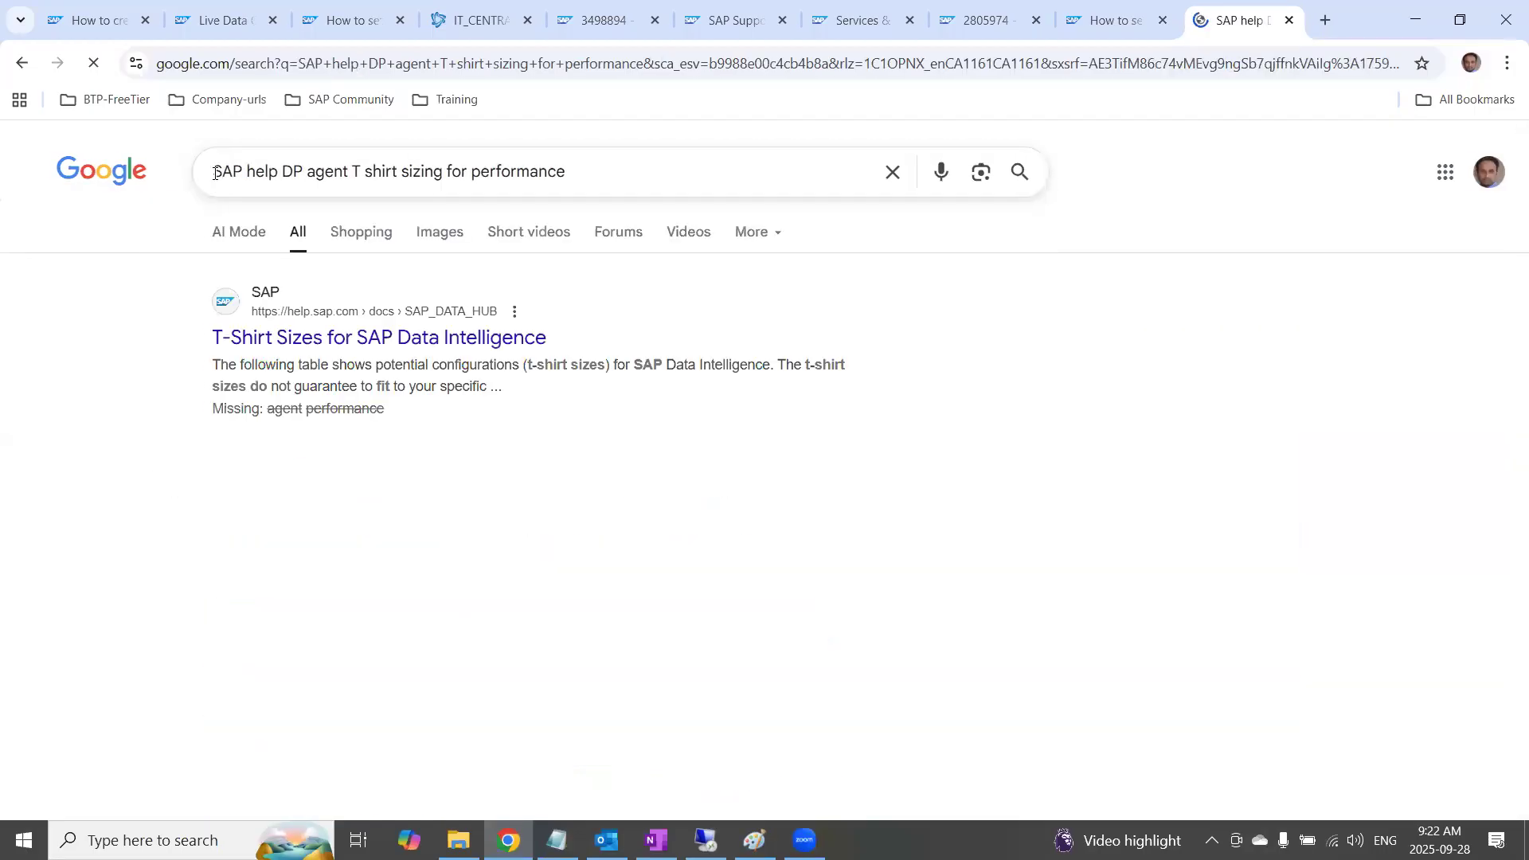
Open SAP's Best Practices and Sizing Guide PDF from the results and search the document for "Small medim"
scroll(454, 586, down, 5)
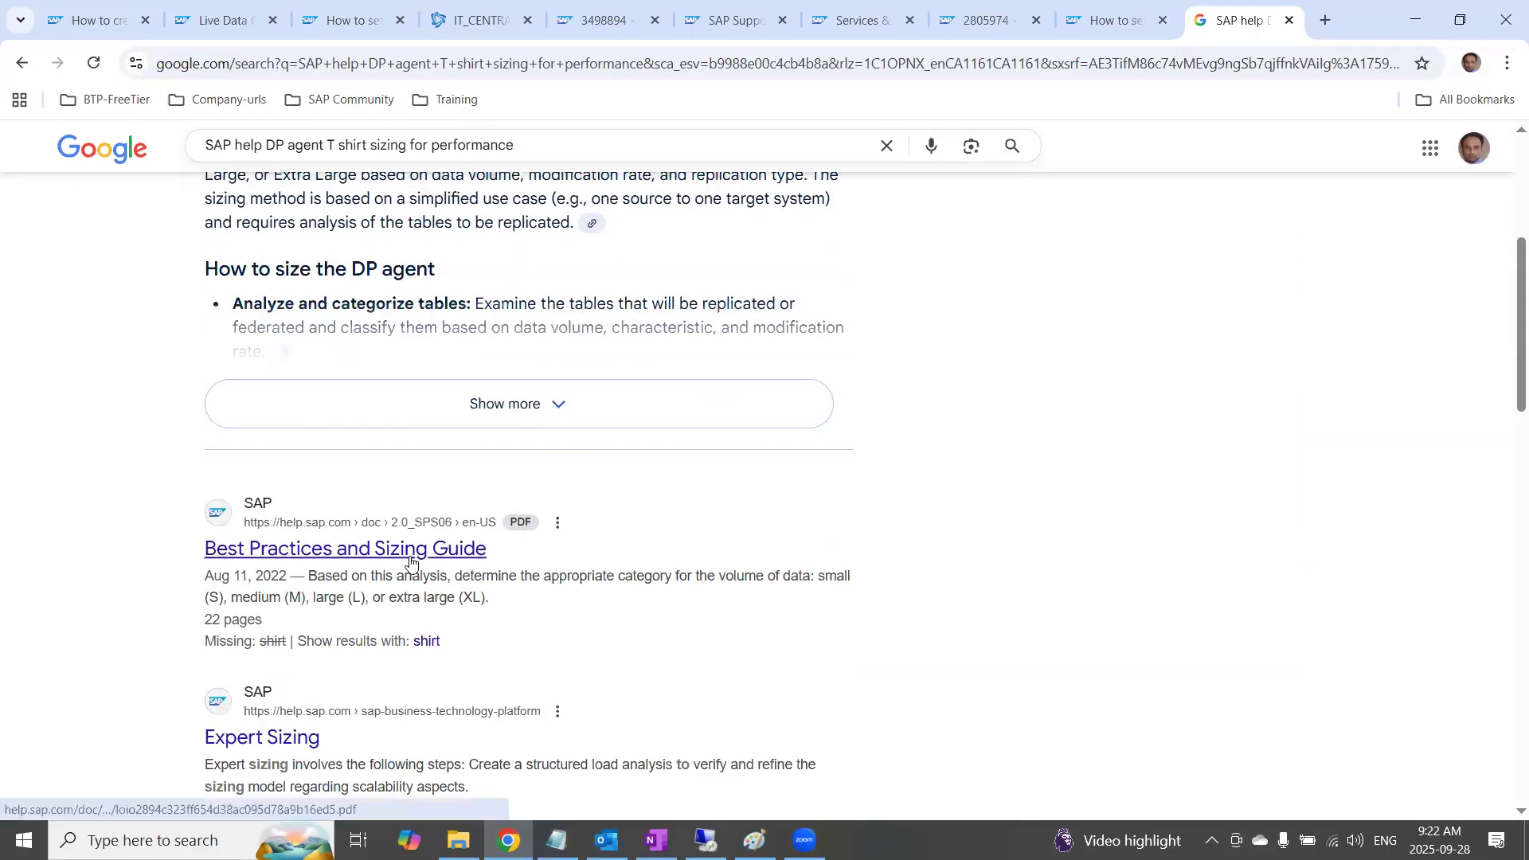
click(410, 556)
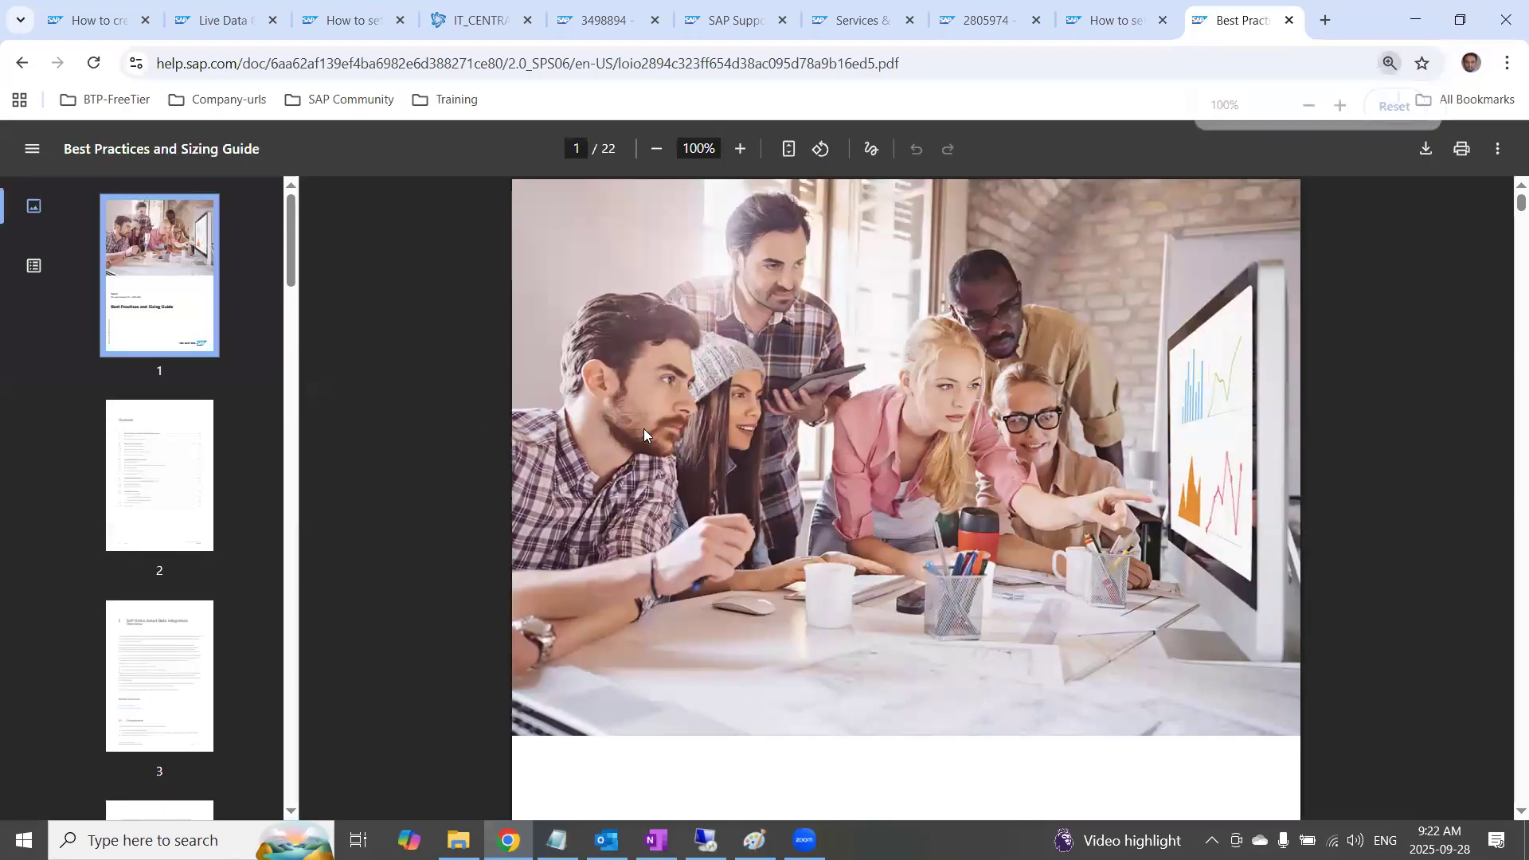
key(ctrl+f)
text(Small)
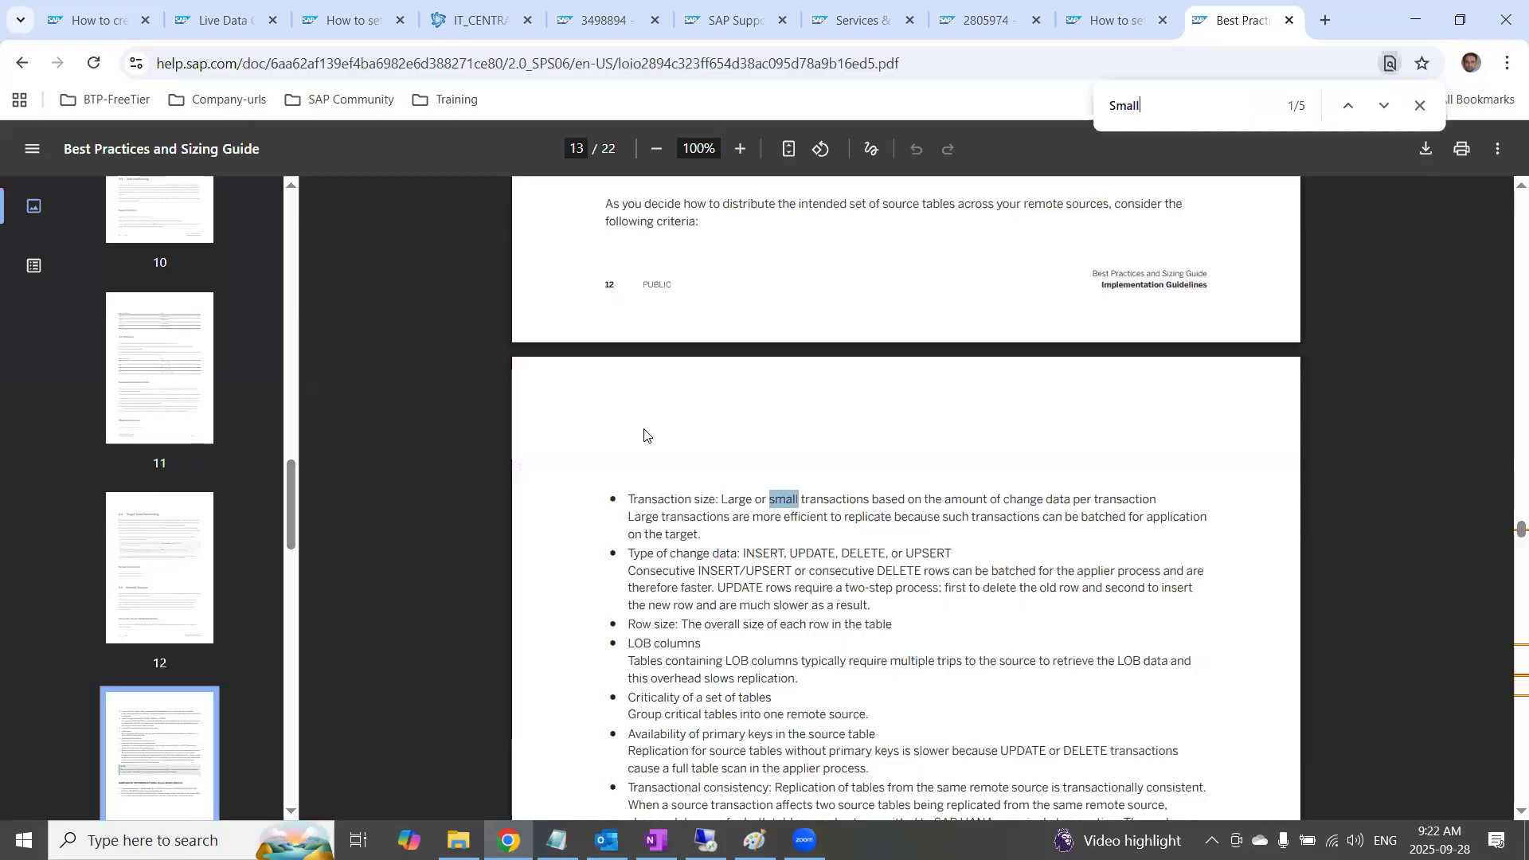
text( medu)
key(BackSpace)
text(im)
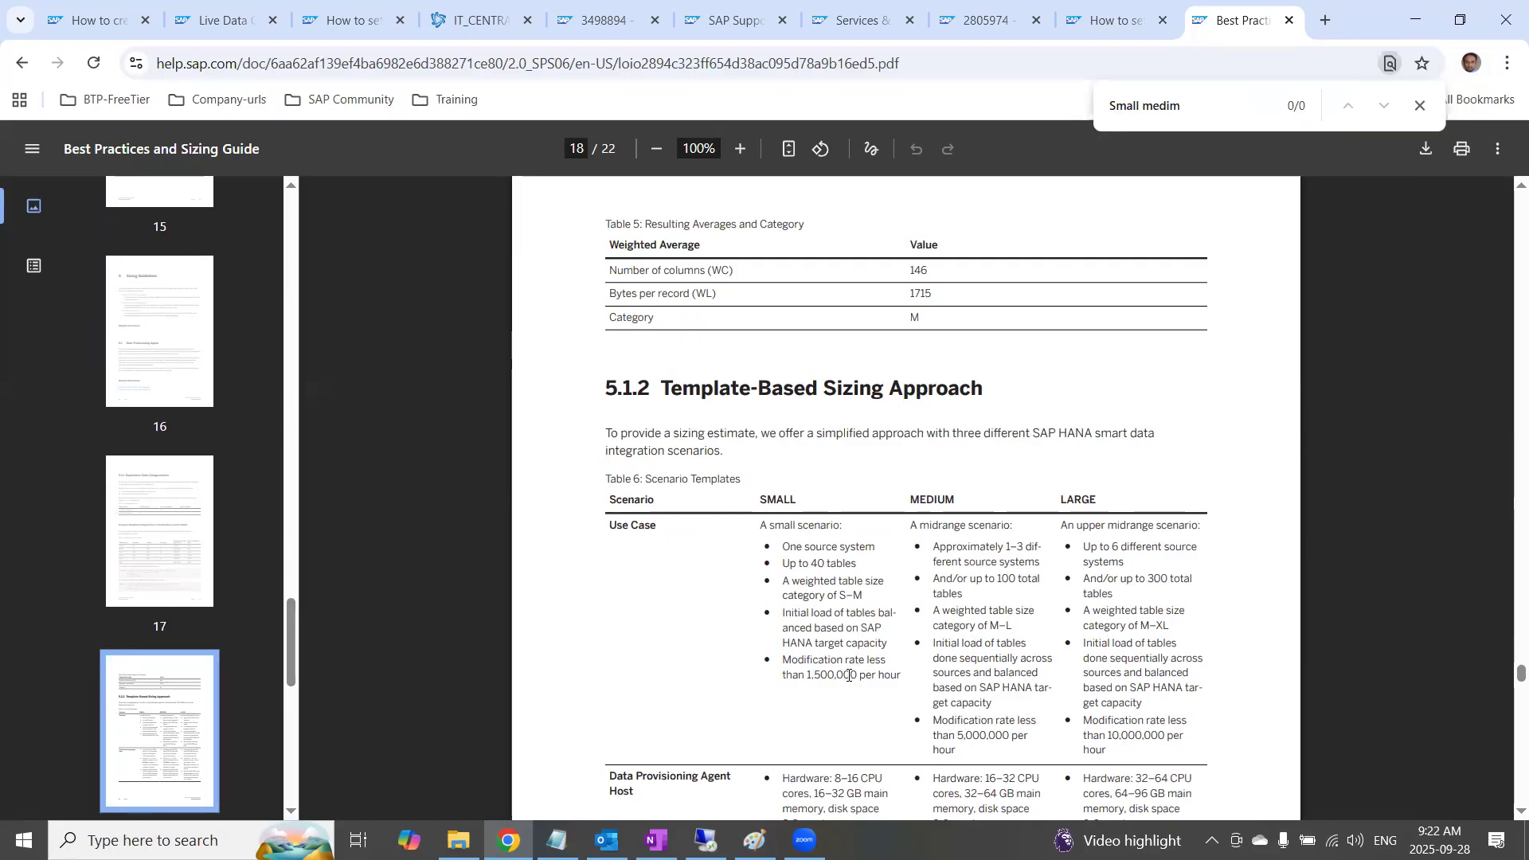
Review the Scenario Templates table in section 5.1.2, highlighting the LARGE heading and its 12–24 GB free RAM requirement
scroll(871, 682, down, 1)
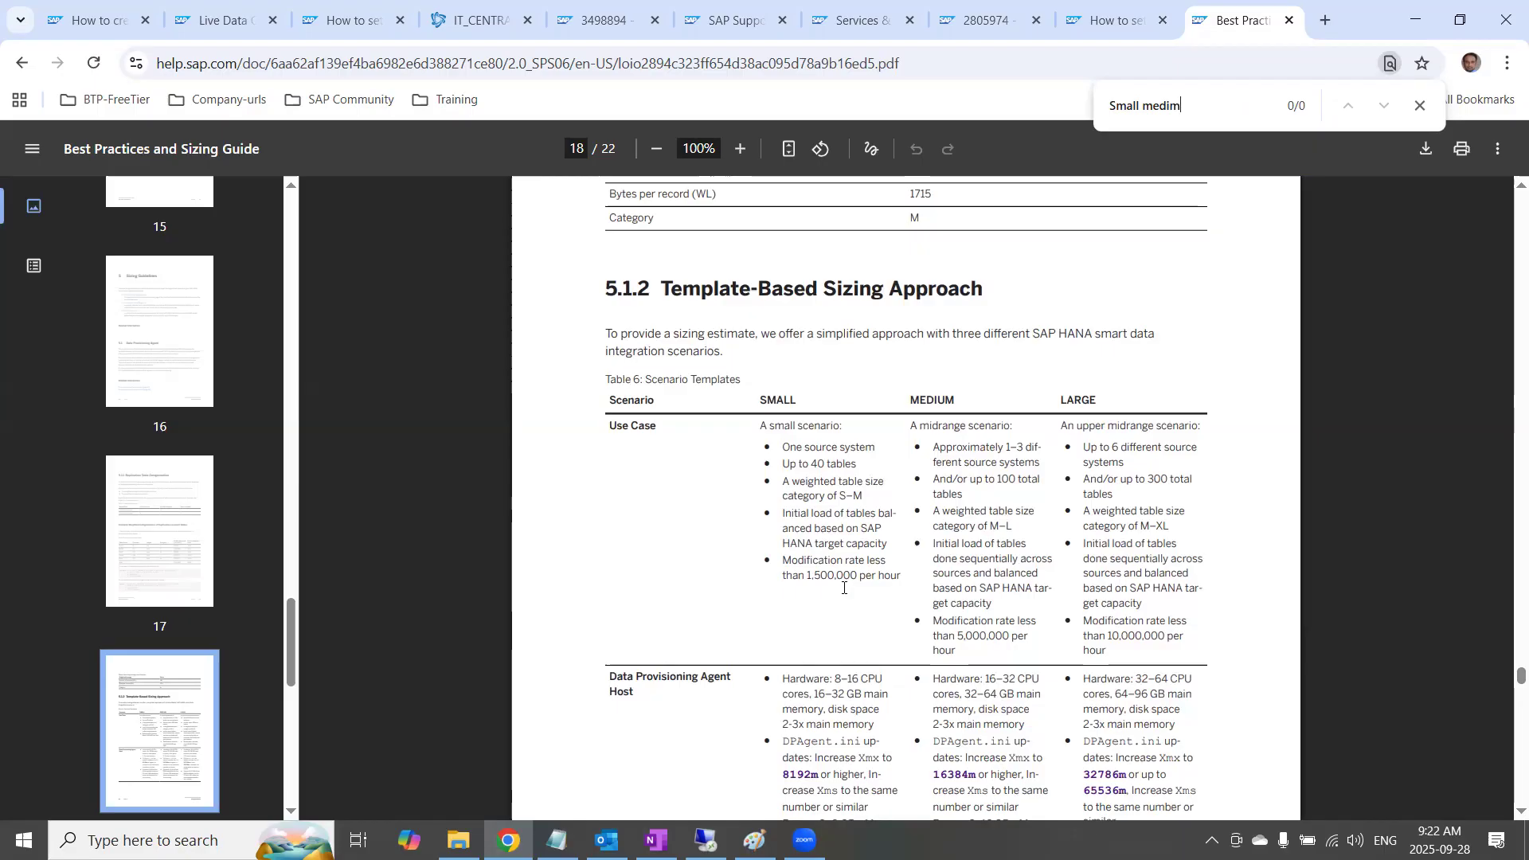
scroll(844, 588, down, 1)
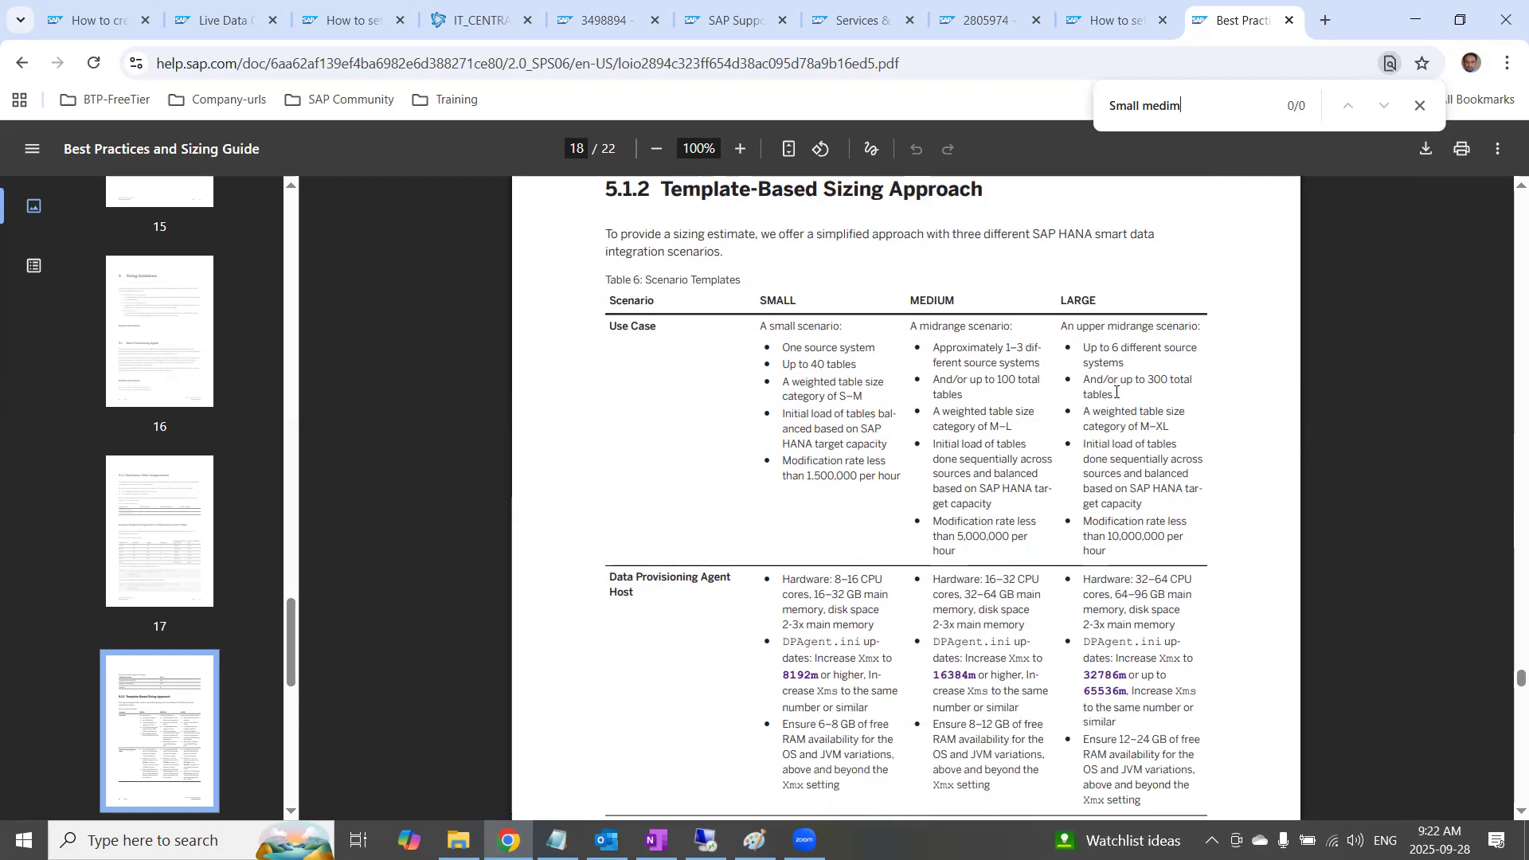
drag(1119, 325, 1066, 305)
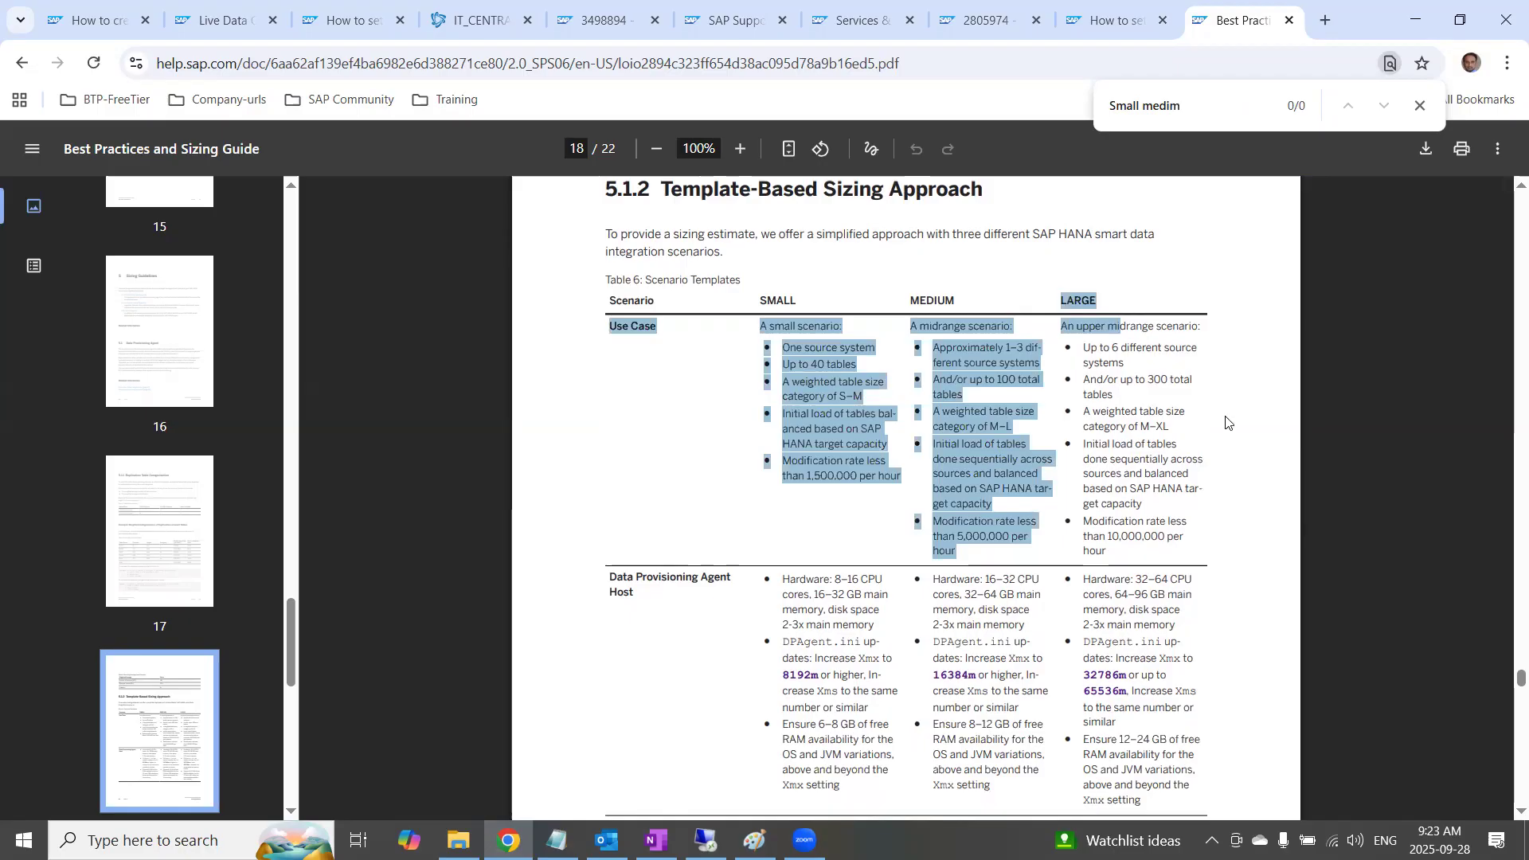
click(1161, 580)
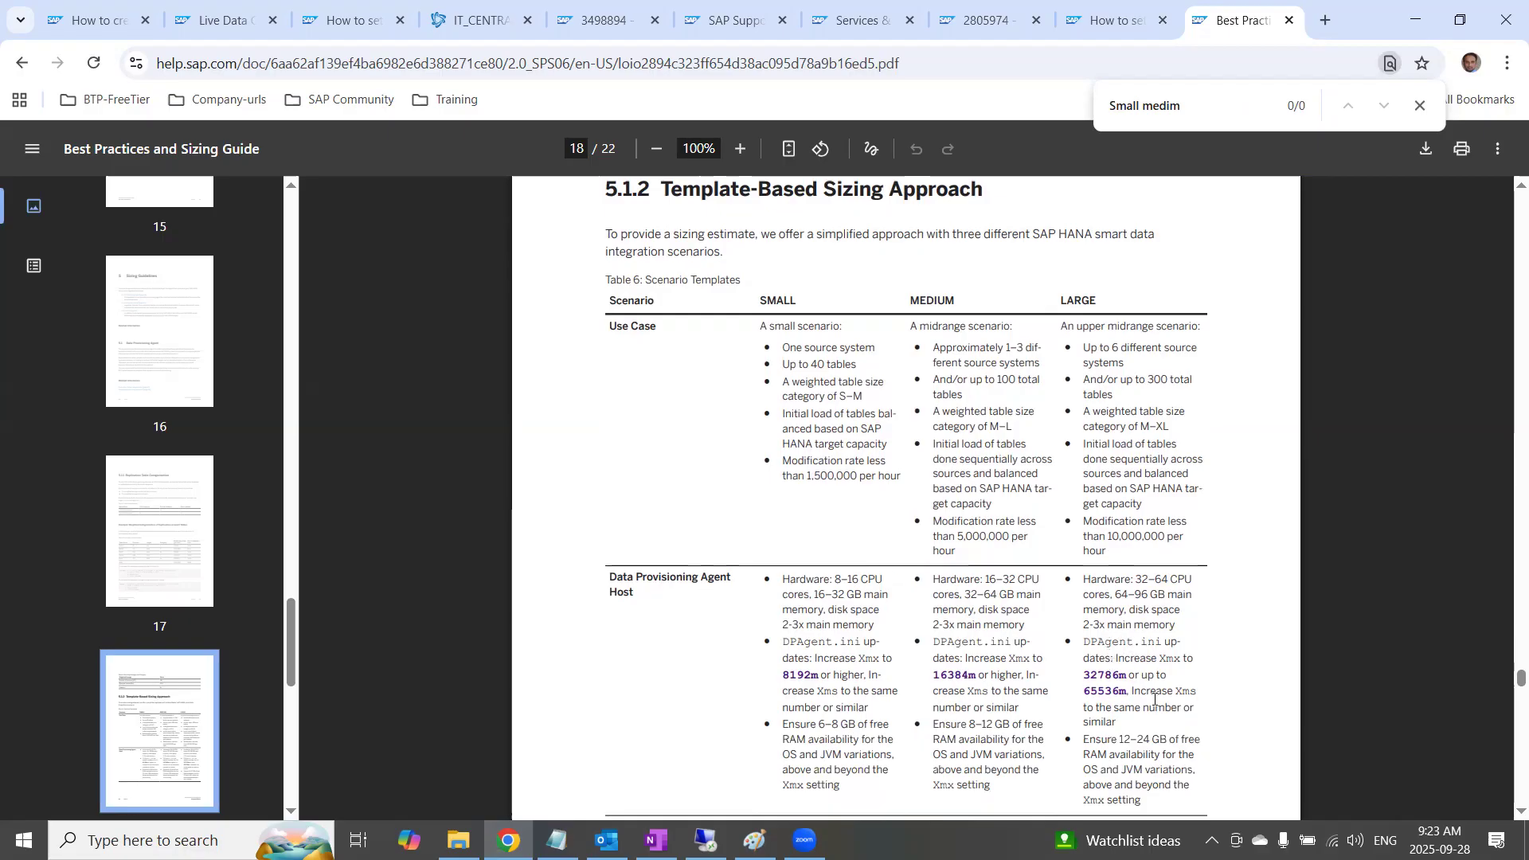
scroll(1154, 698, down, 1)
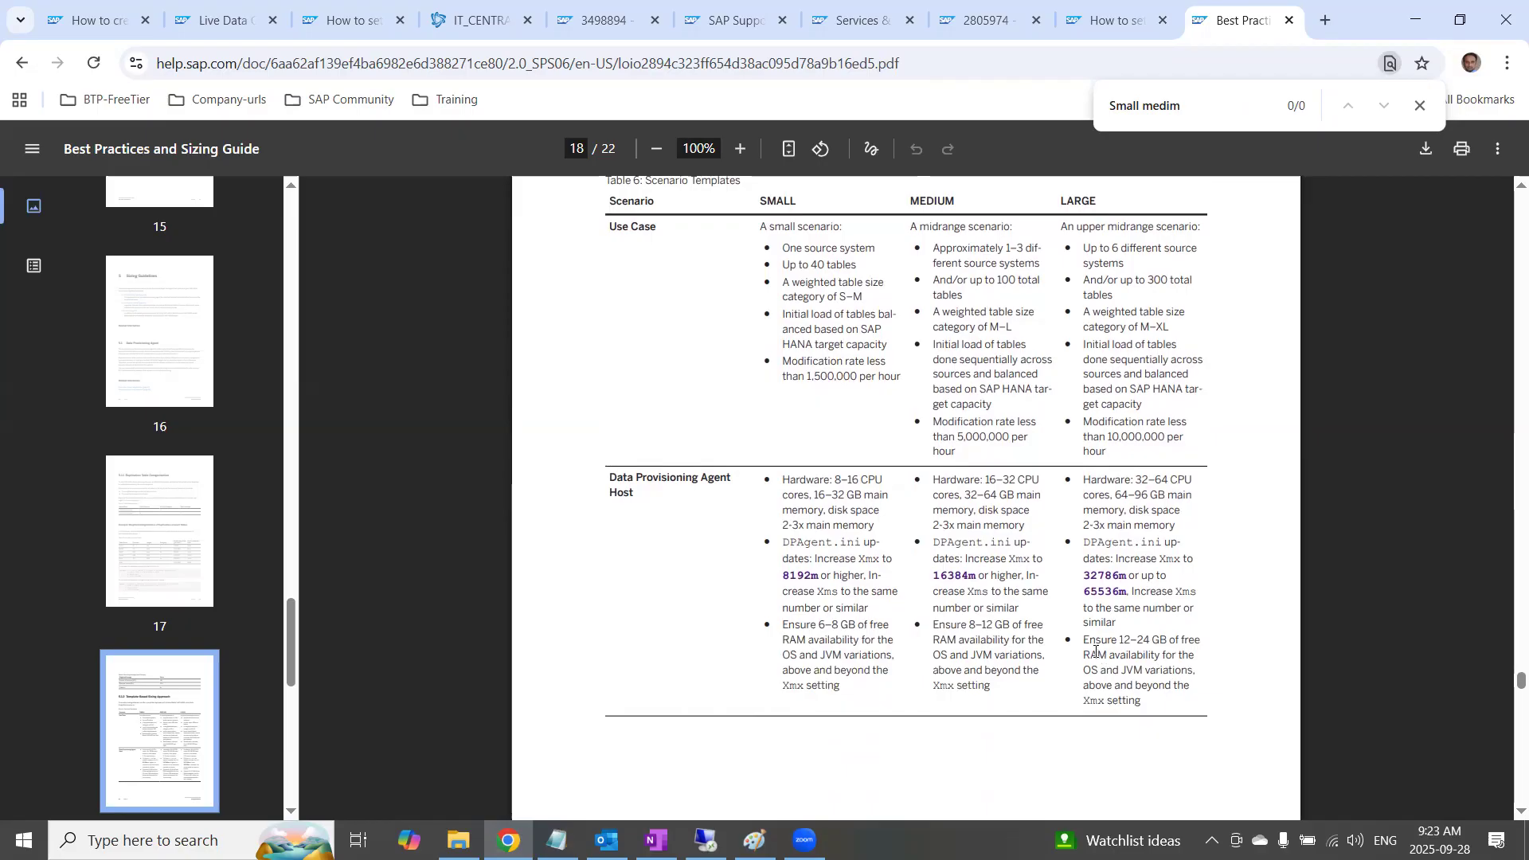
drag(1083, 641, 1198, 708)
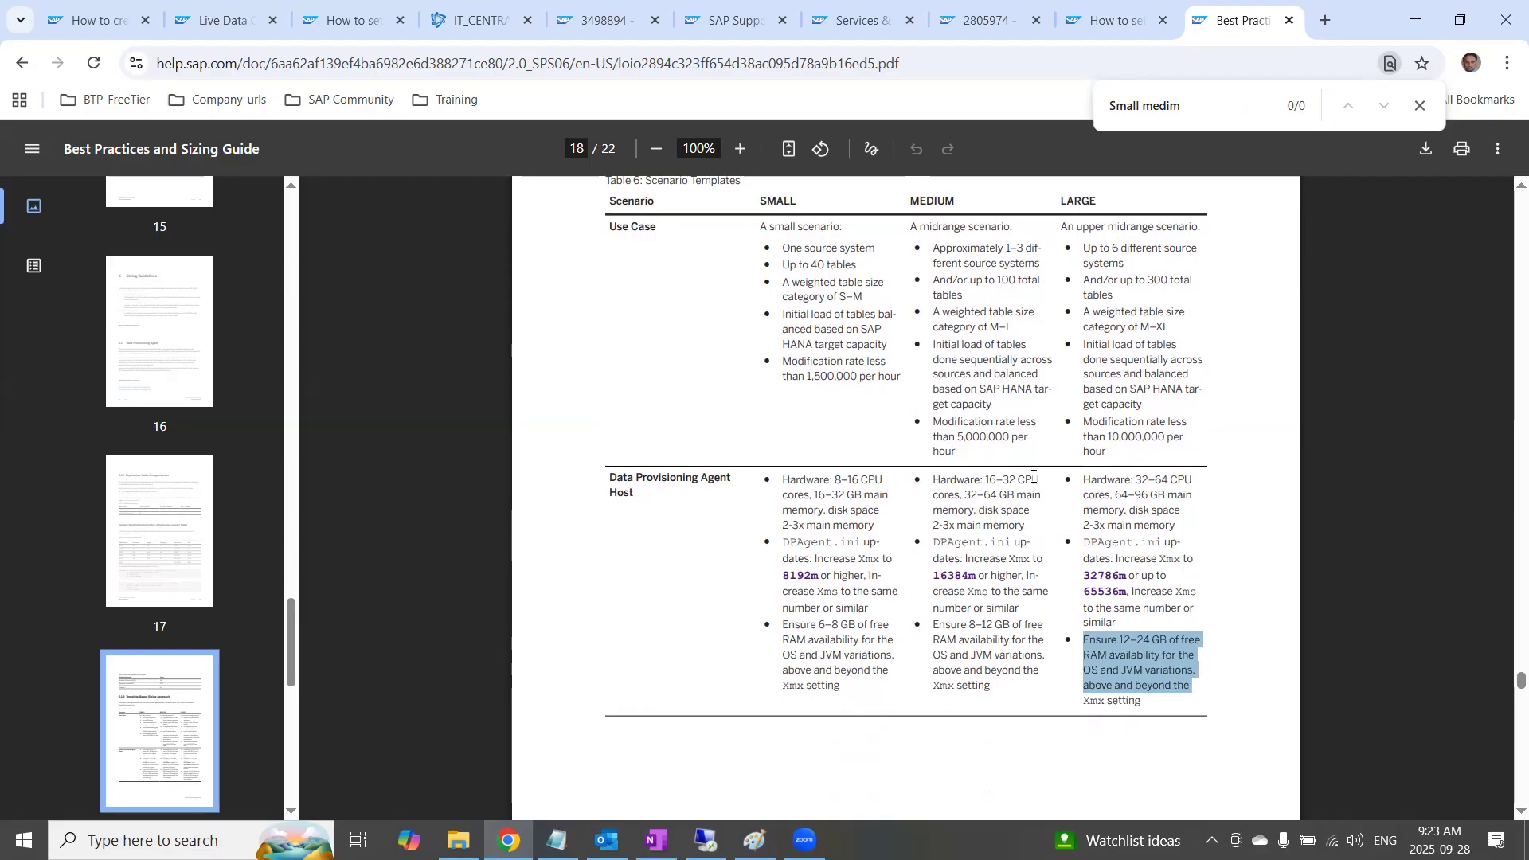
Highlight the MEDIUM and LARGE hourly modification rates in the Use Case row, plus the LARGE agent host's hardware and DPAgent.ini guidance
drag(960, 428, 1022, 440)
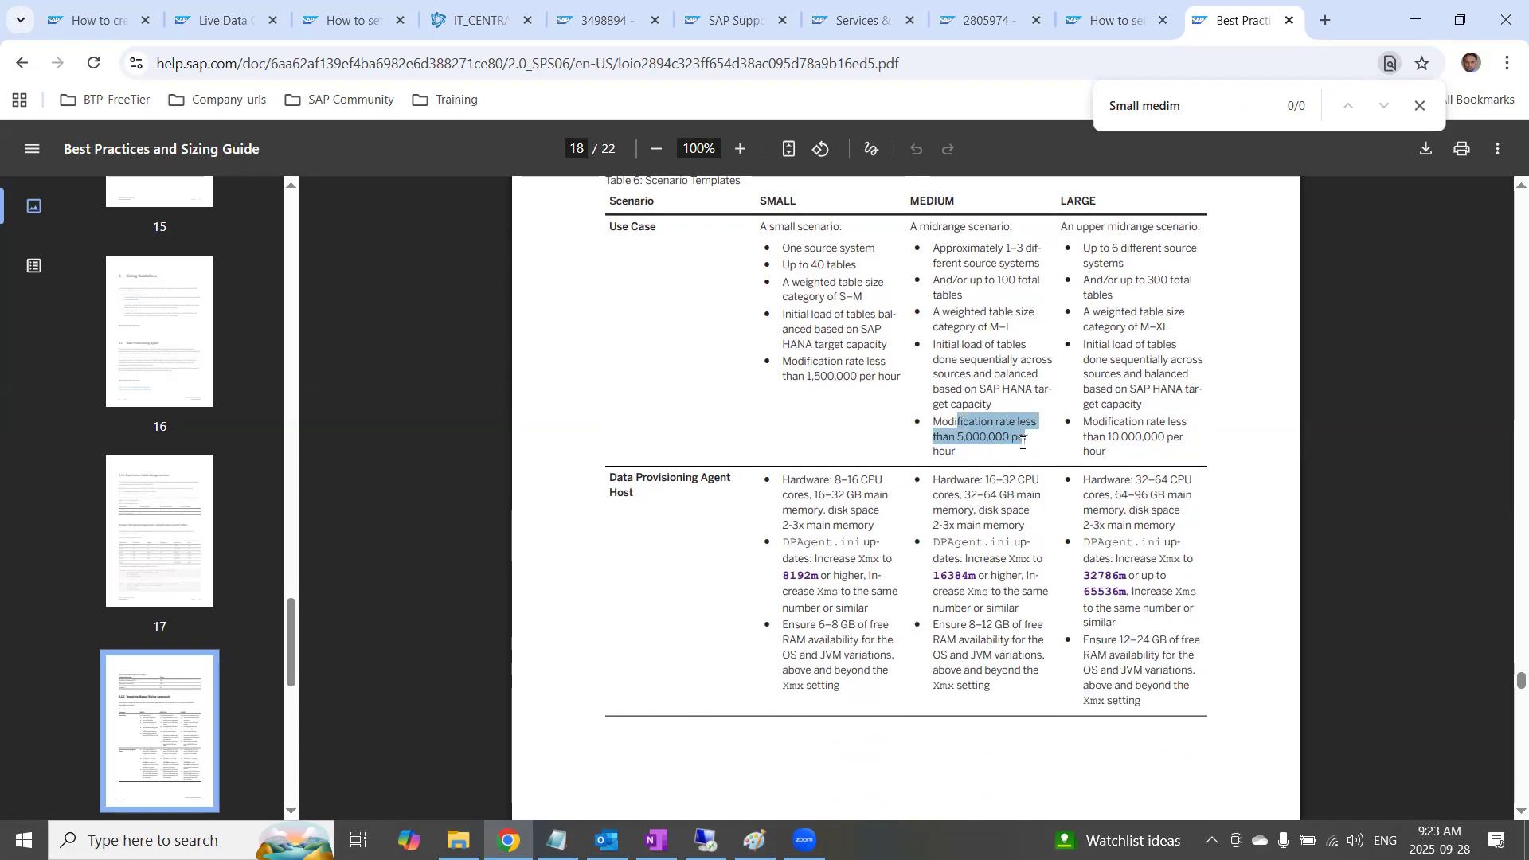
drag(1106, 451, 1082, 426)
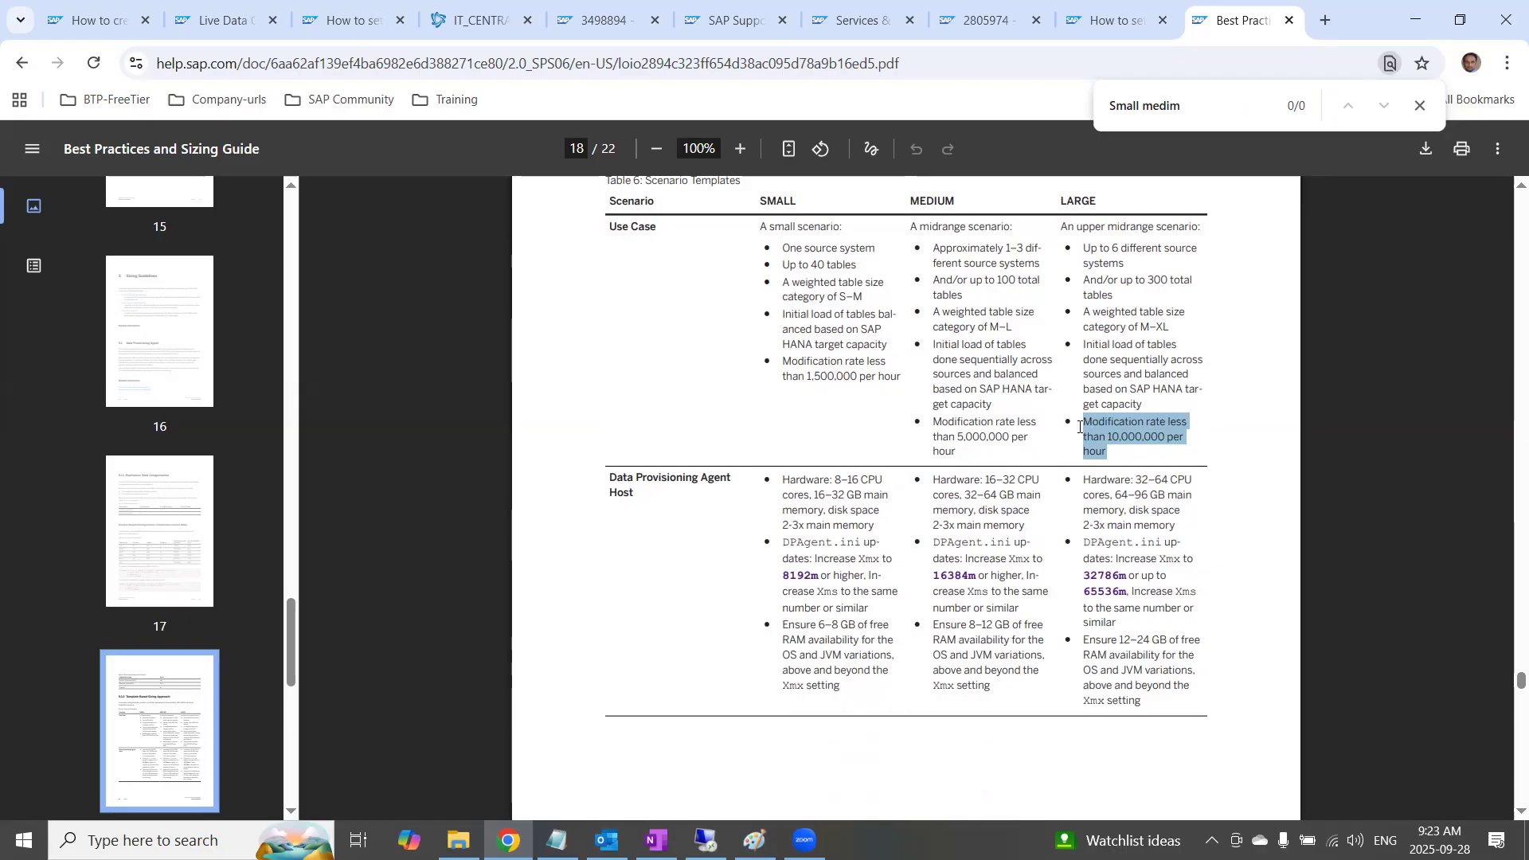
double_click(980, 437)
mouse_move(916, 417)
mouse_down()
mouse_move(962, 451)
mouse_move(919, 427)
mouse_up()
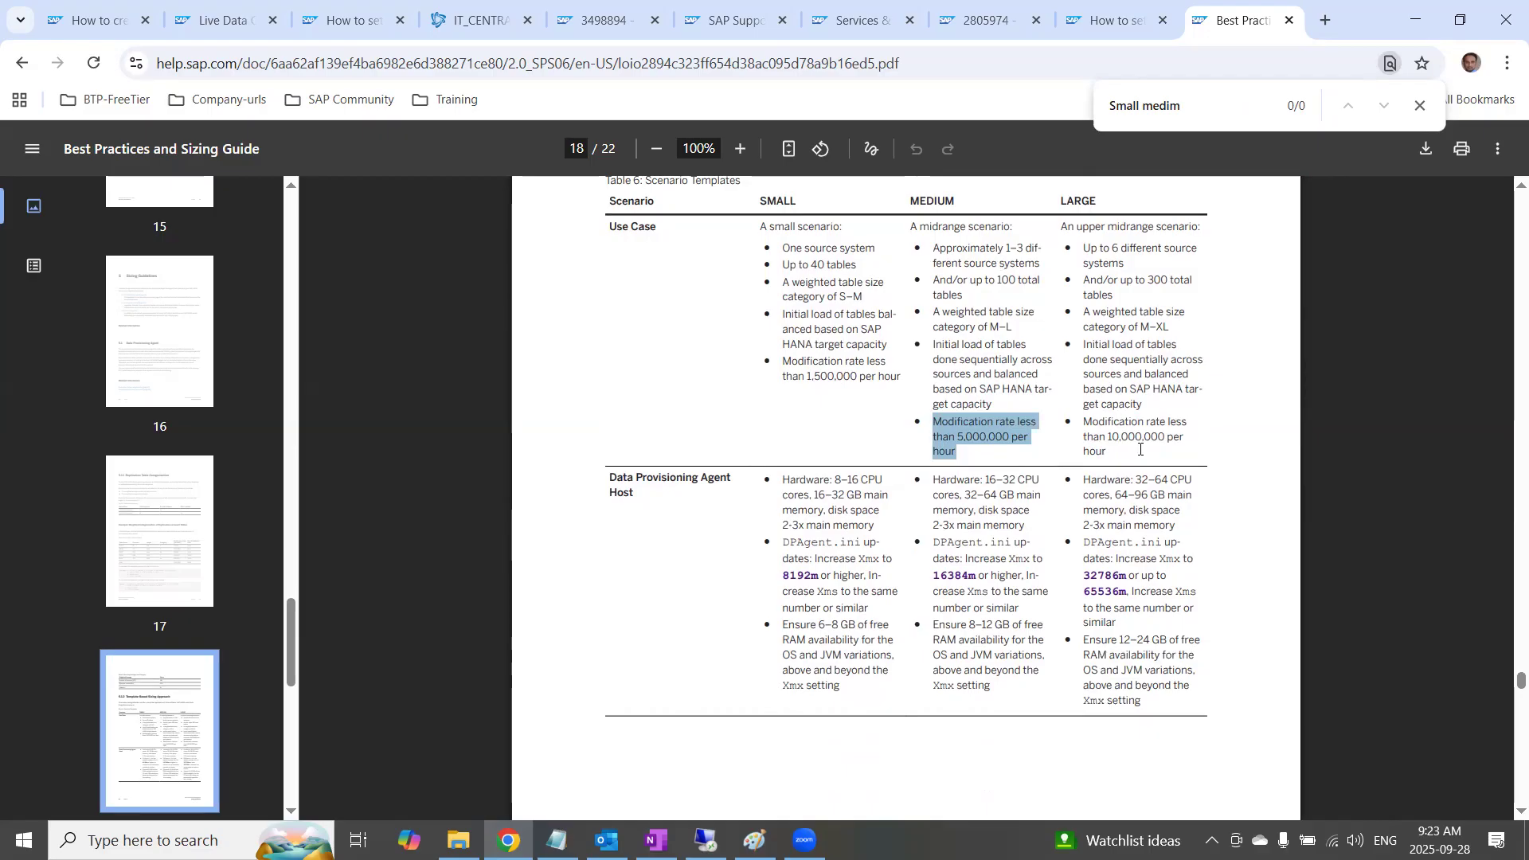
drag(1131, 481, 1227, 613)
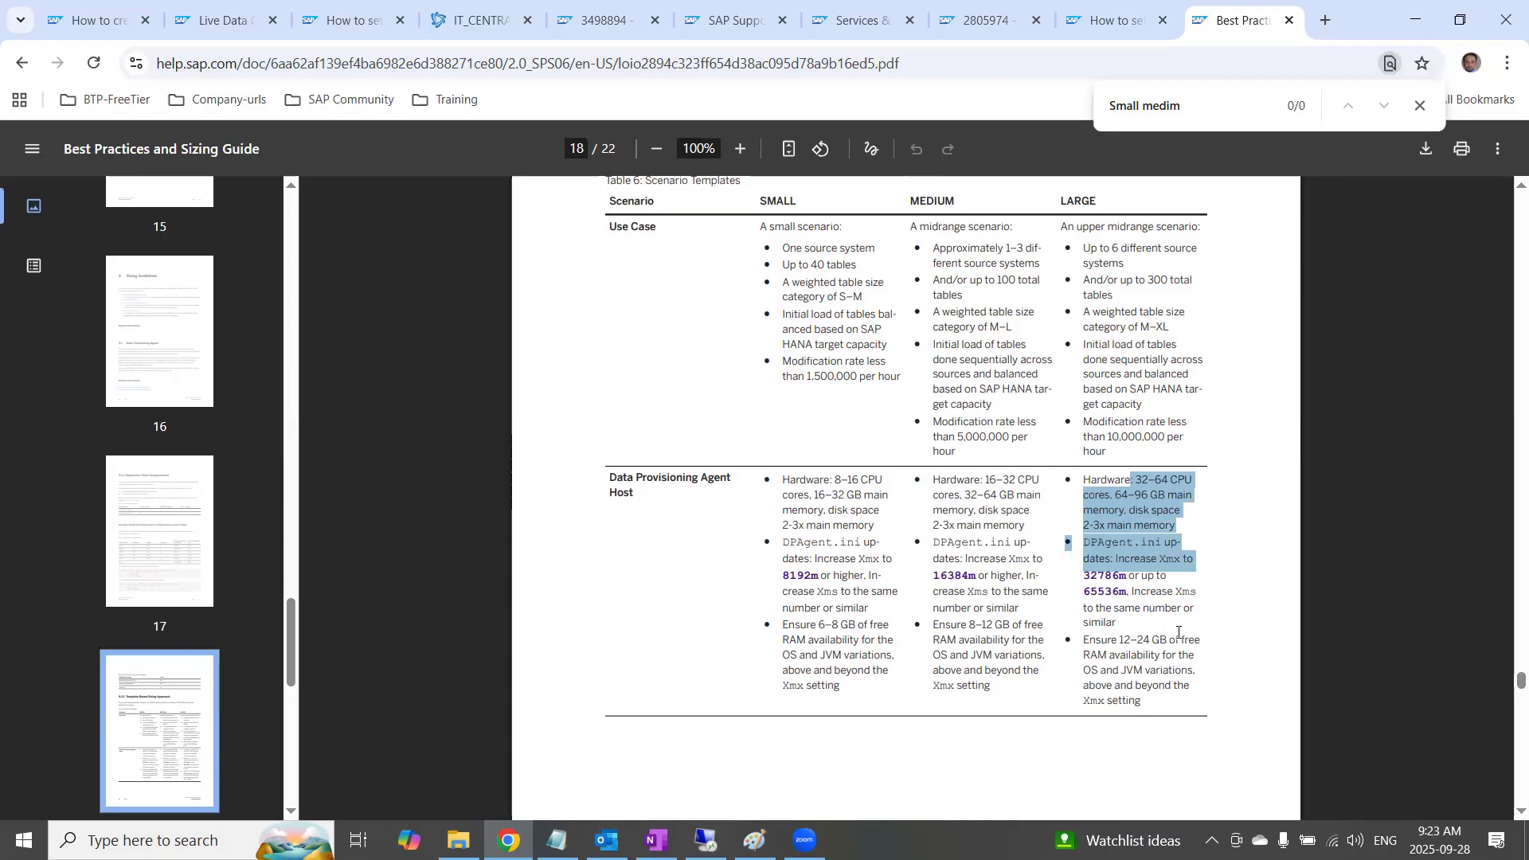
Continue to Additional Insights and highlight the modification rate (>5M/hr) and the advice on separate remote sources for near real-time replication
scroll(1140, 645, down, 10)
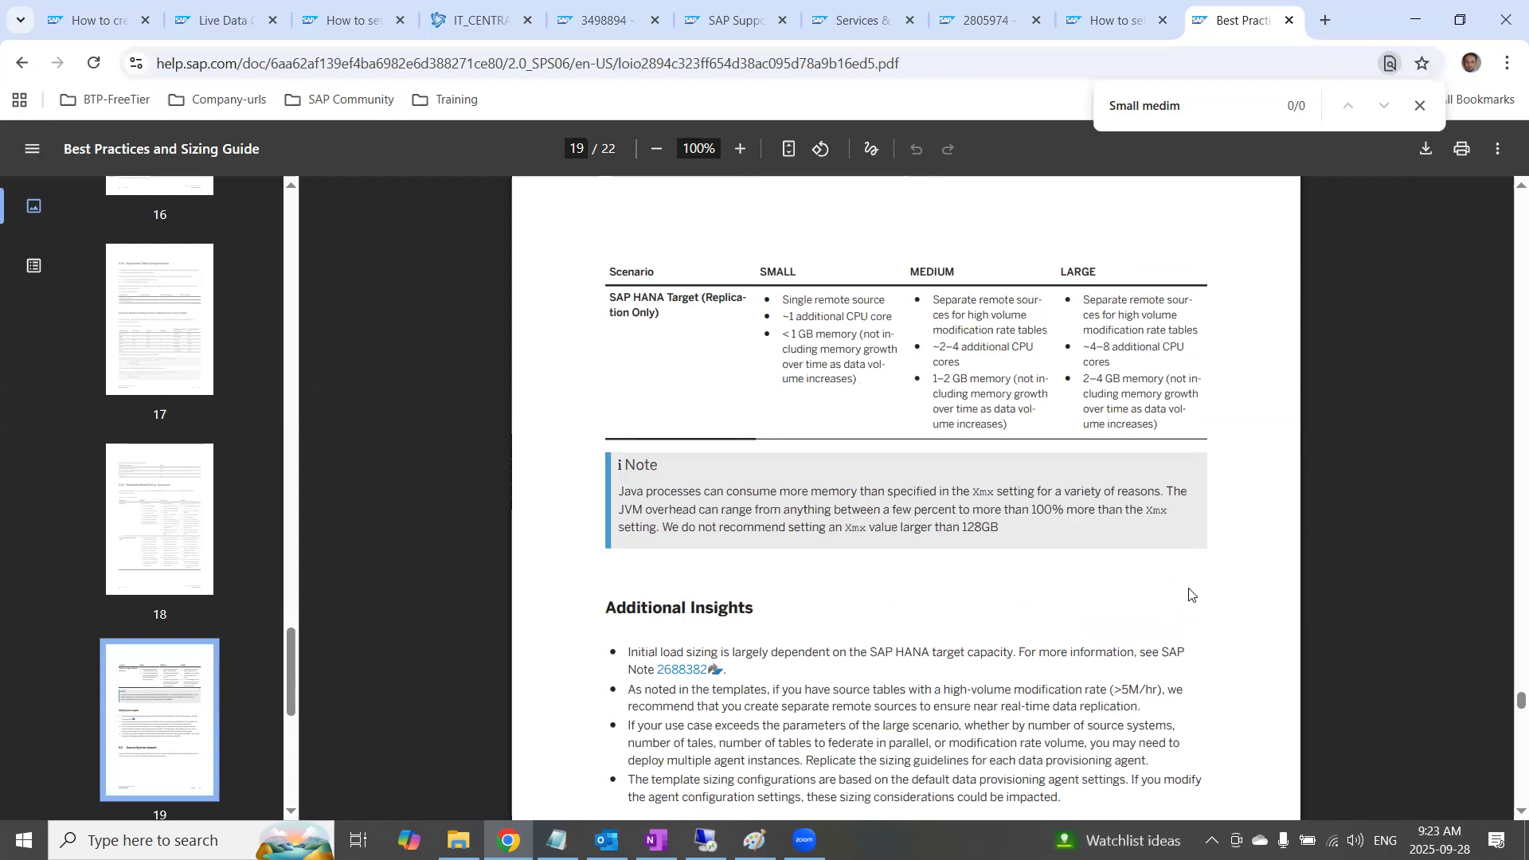
scroll(1006, 573, down, 3)
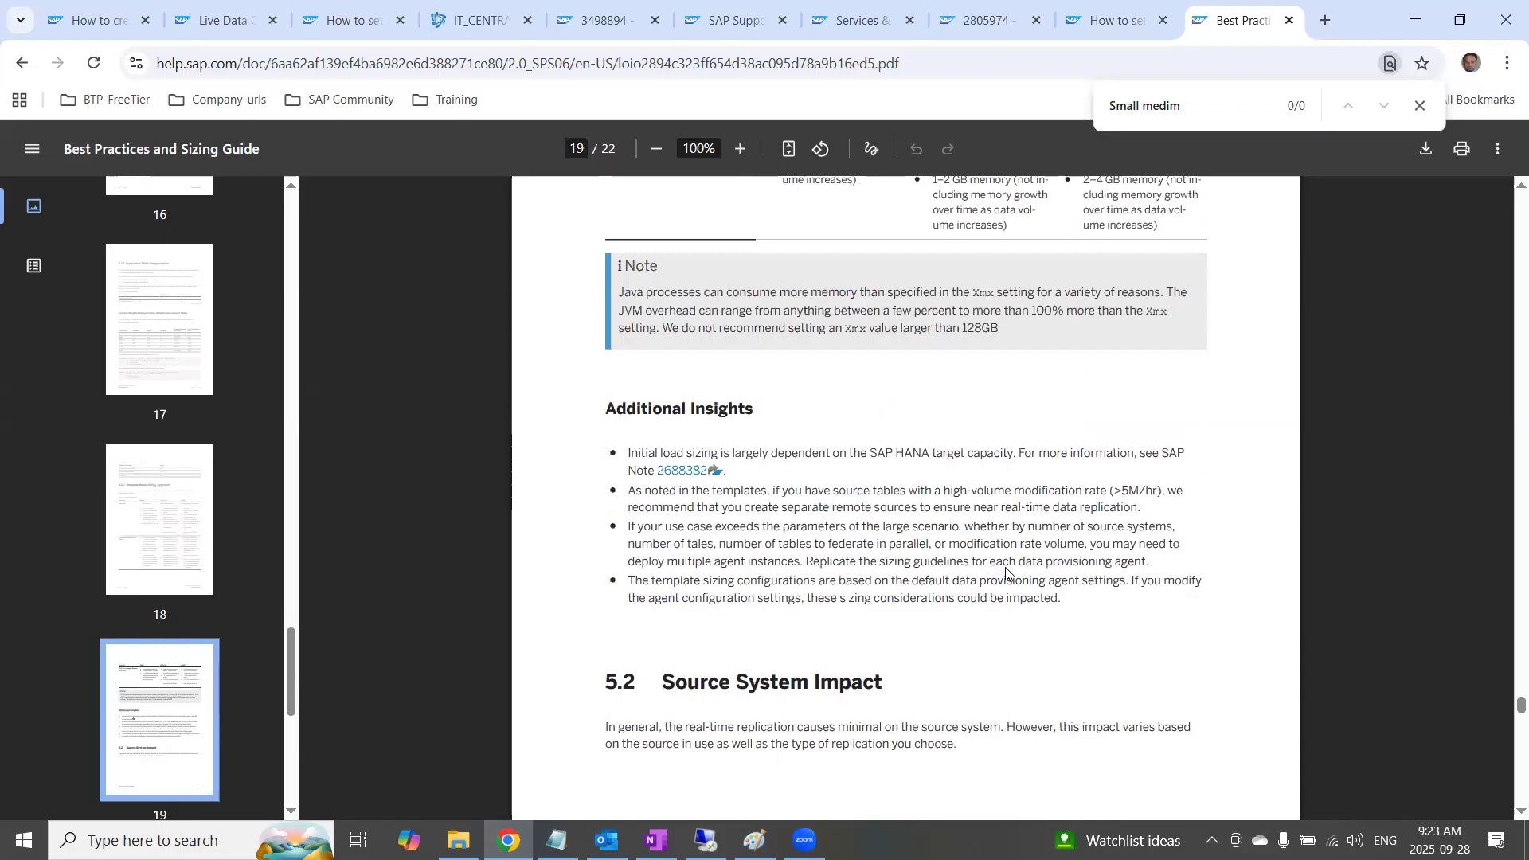
drag(1026, 494, 1161, 491)
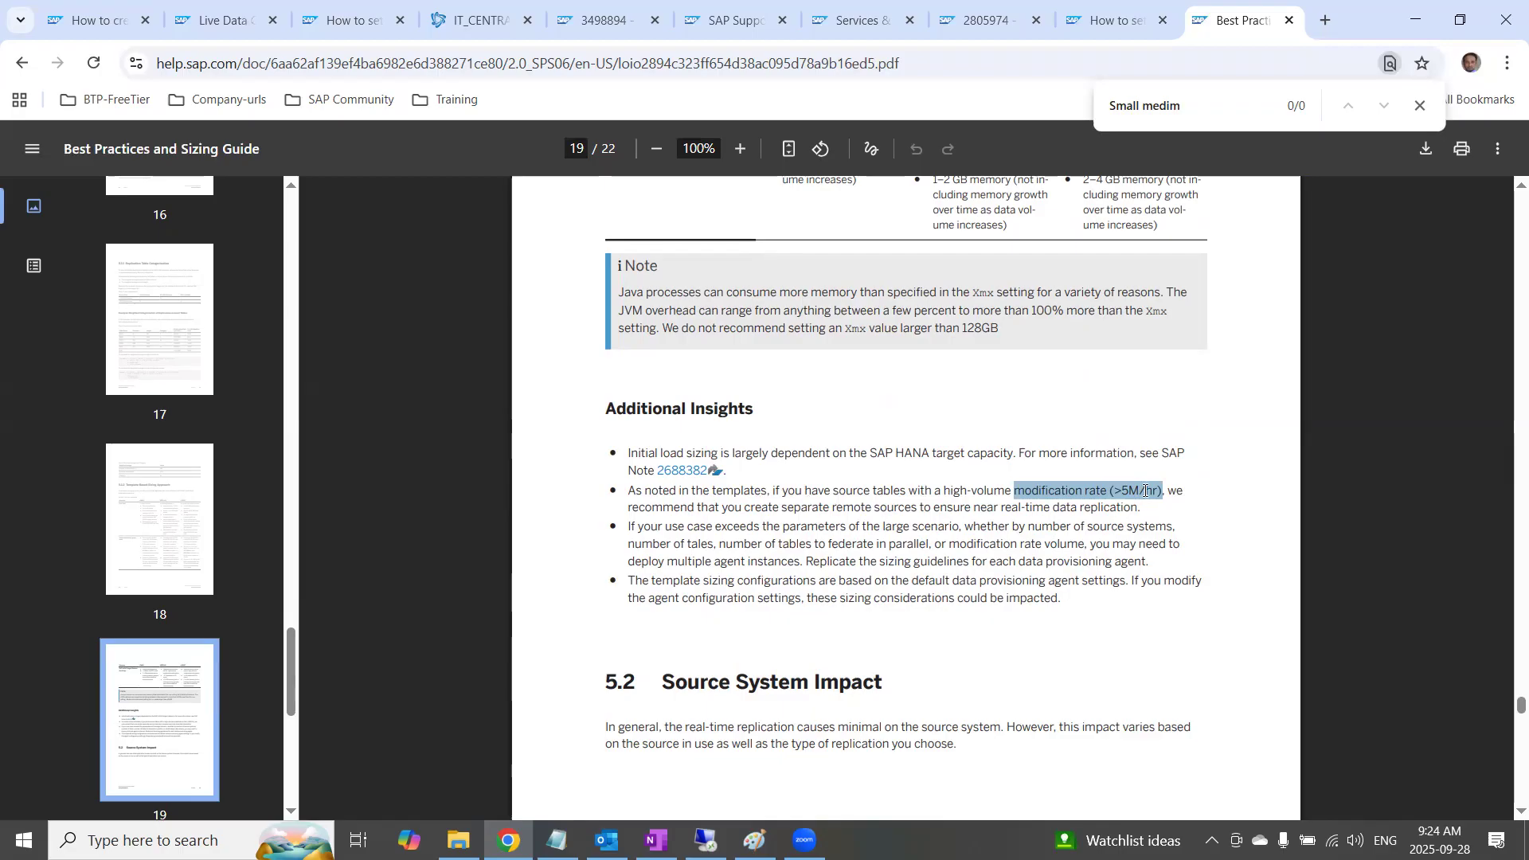
drag(813, 510, 1136, 507)
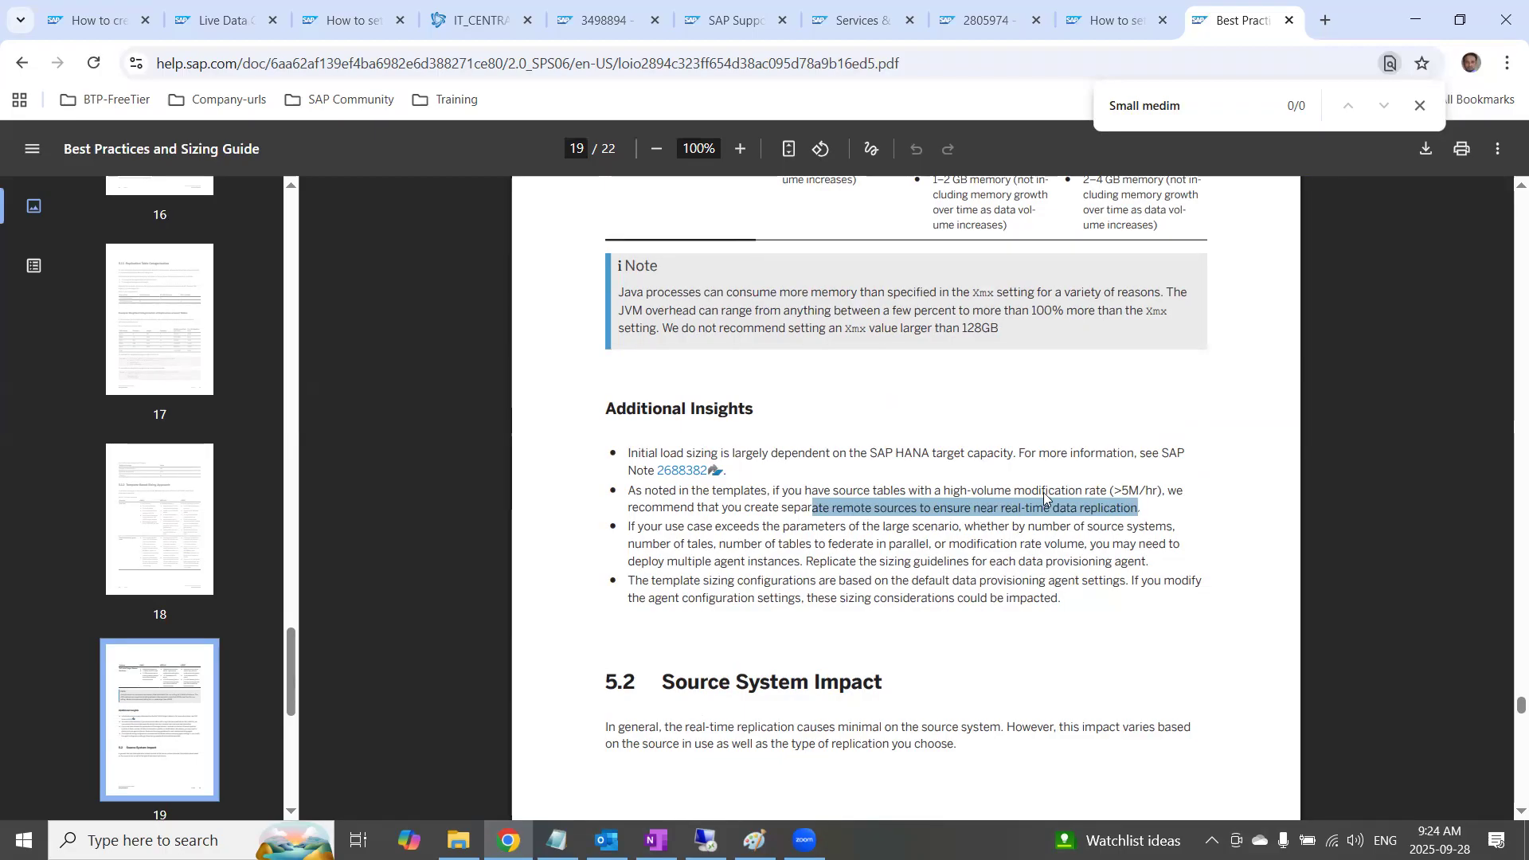
drag(1109, 491, 1015, 493)
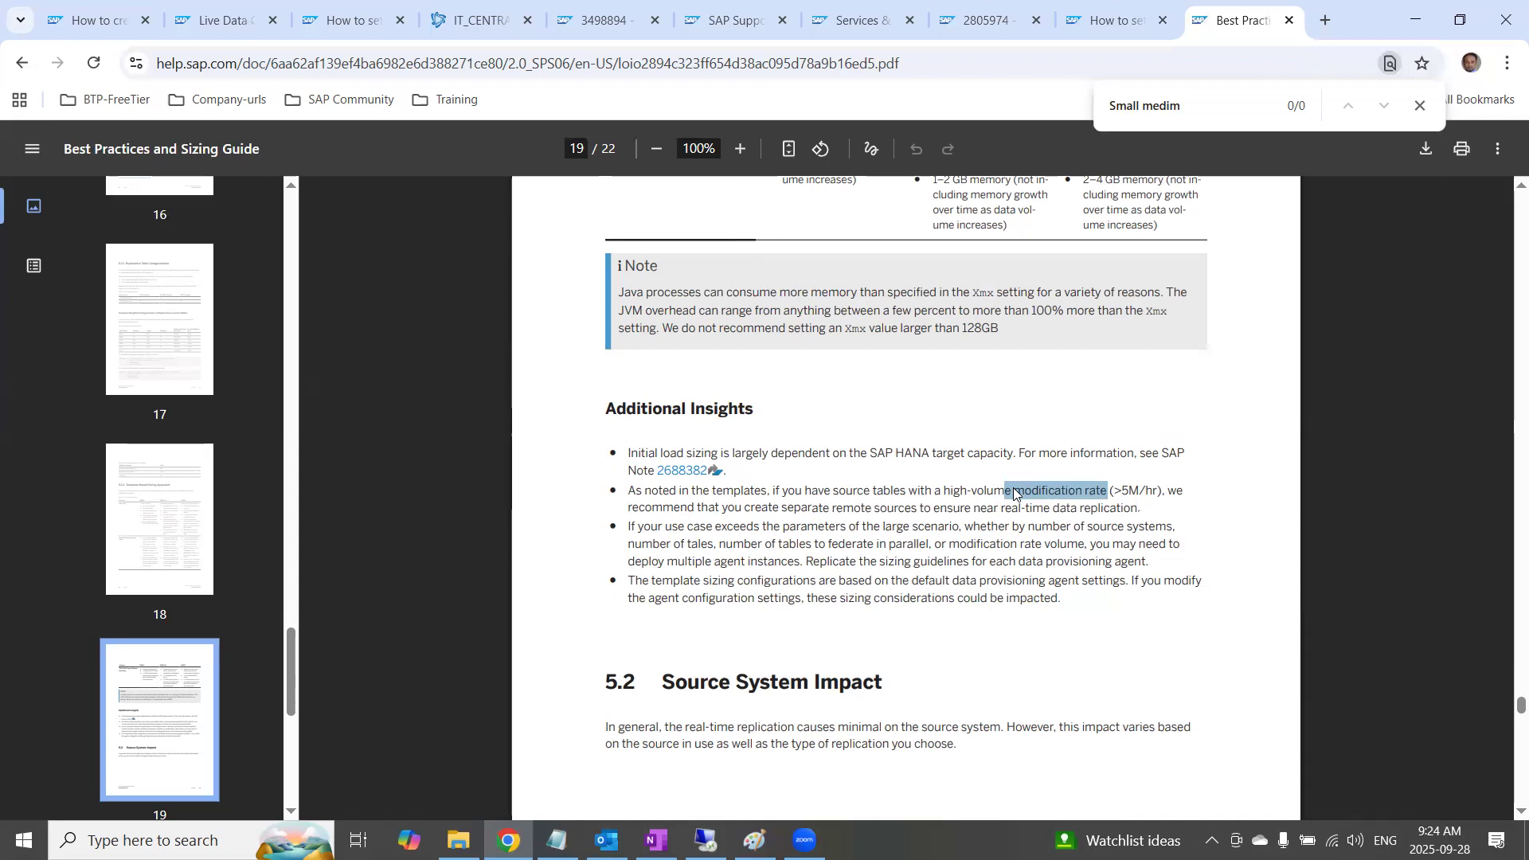
Follow the link to SAP Note 2688382, accept the link disclaimer, and view the note's SDI memory sizing guideline
click(686, 480)
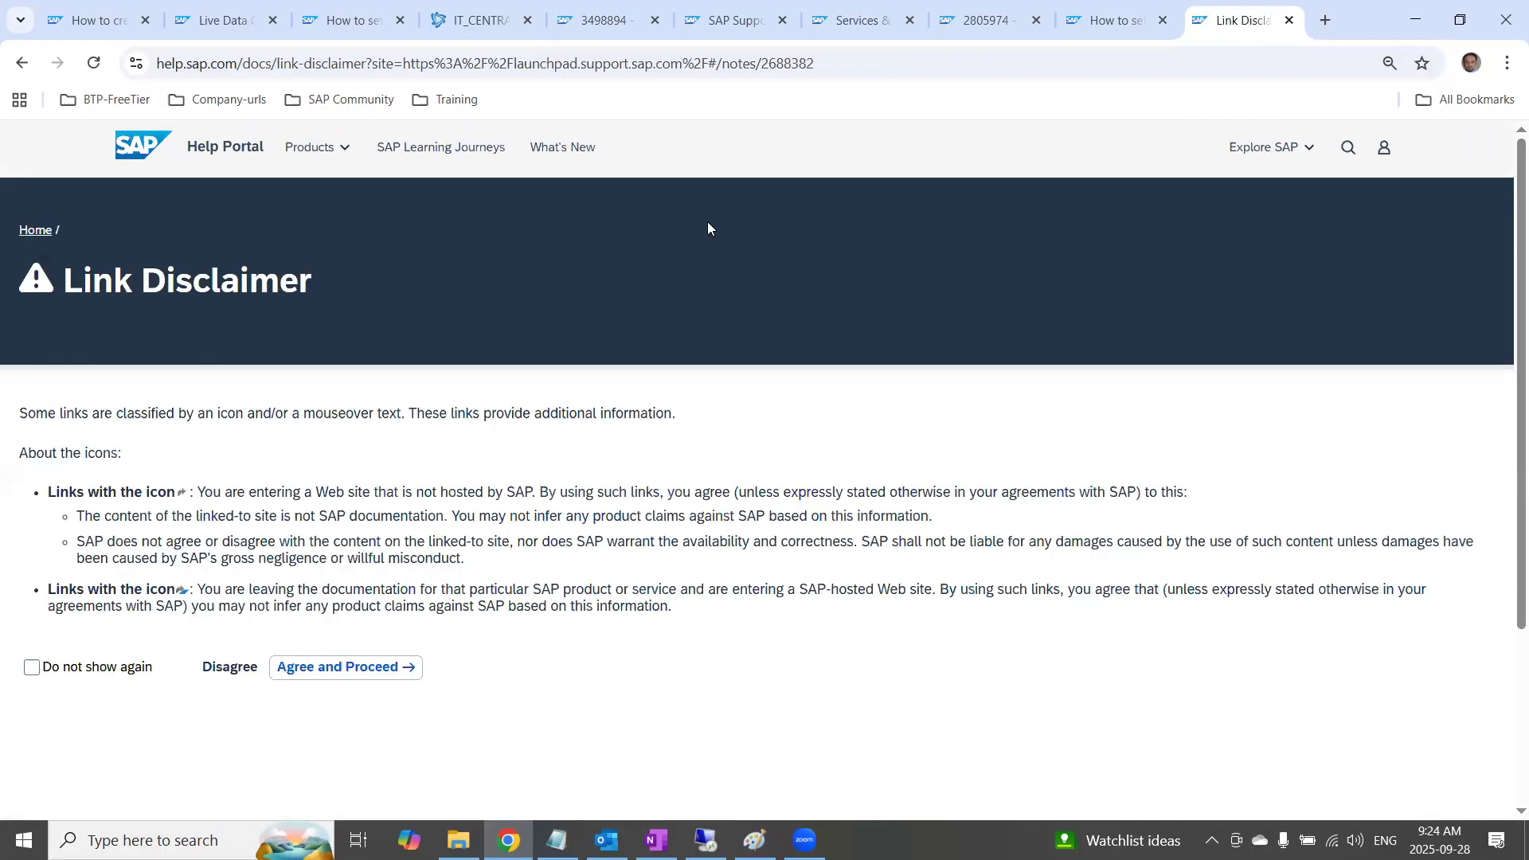
click(358, 667)
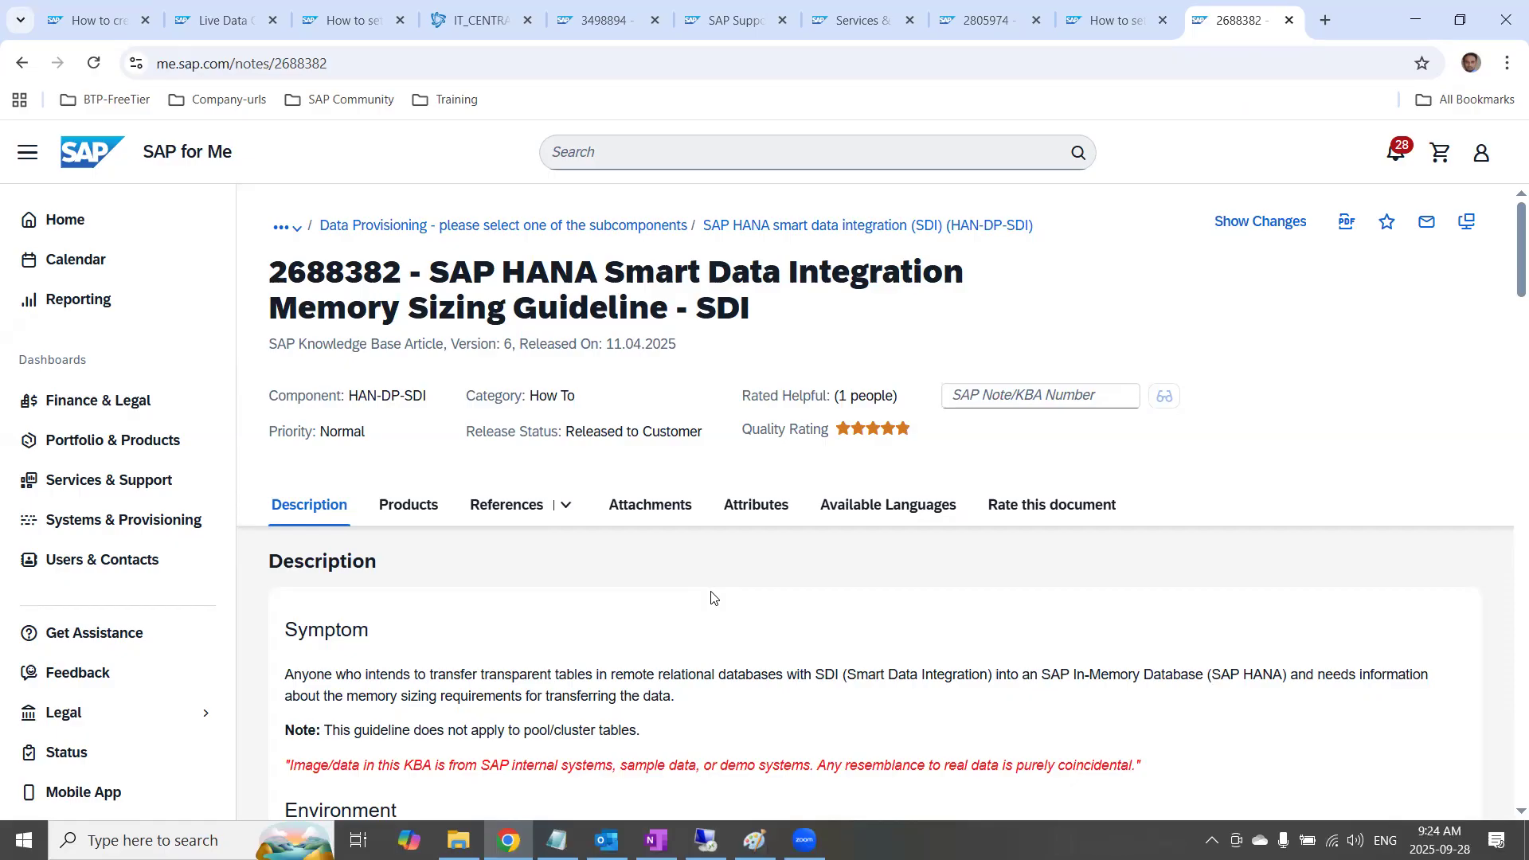
scroll(937, 655, down, 5)
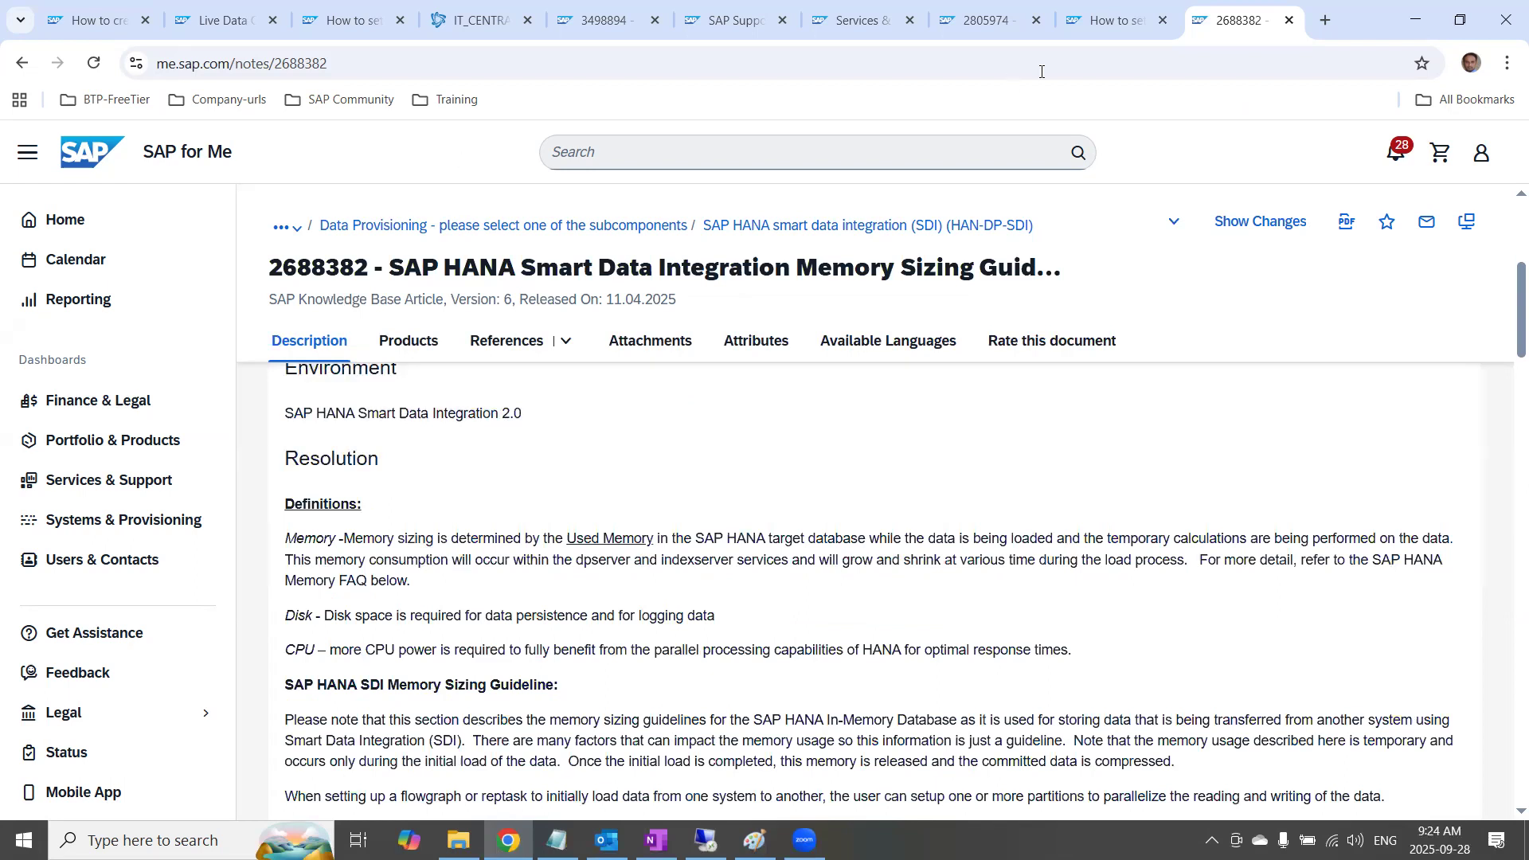
click(1107, 24)
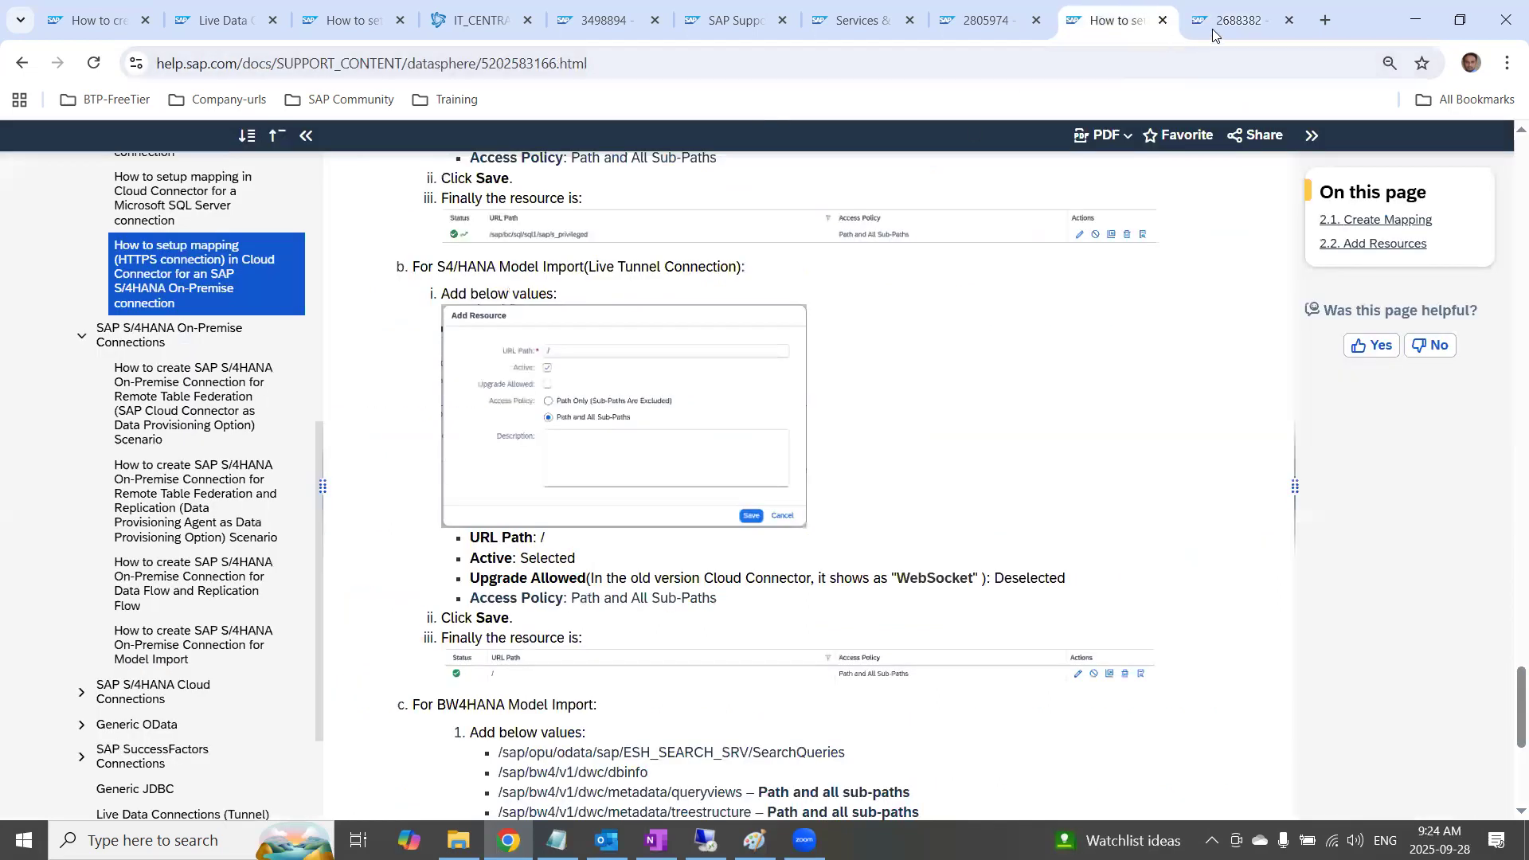
click(968, 24)
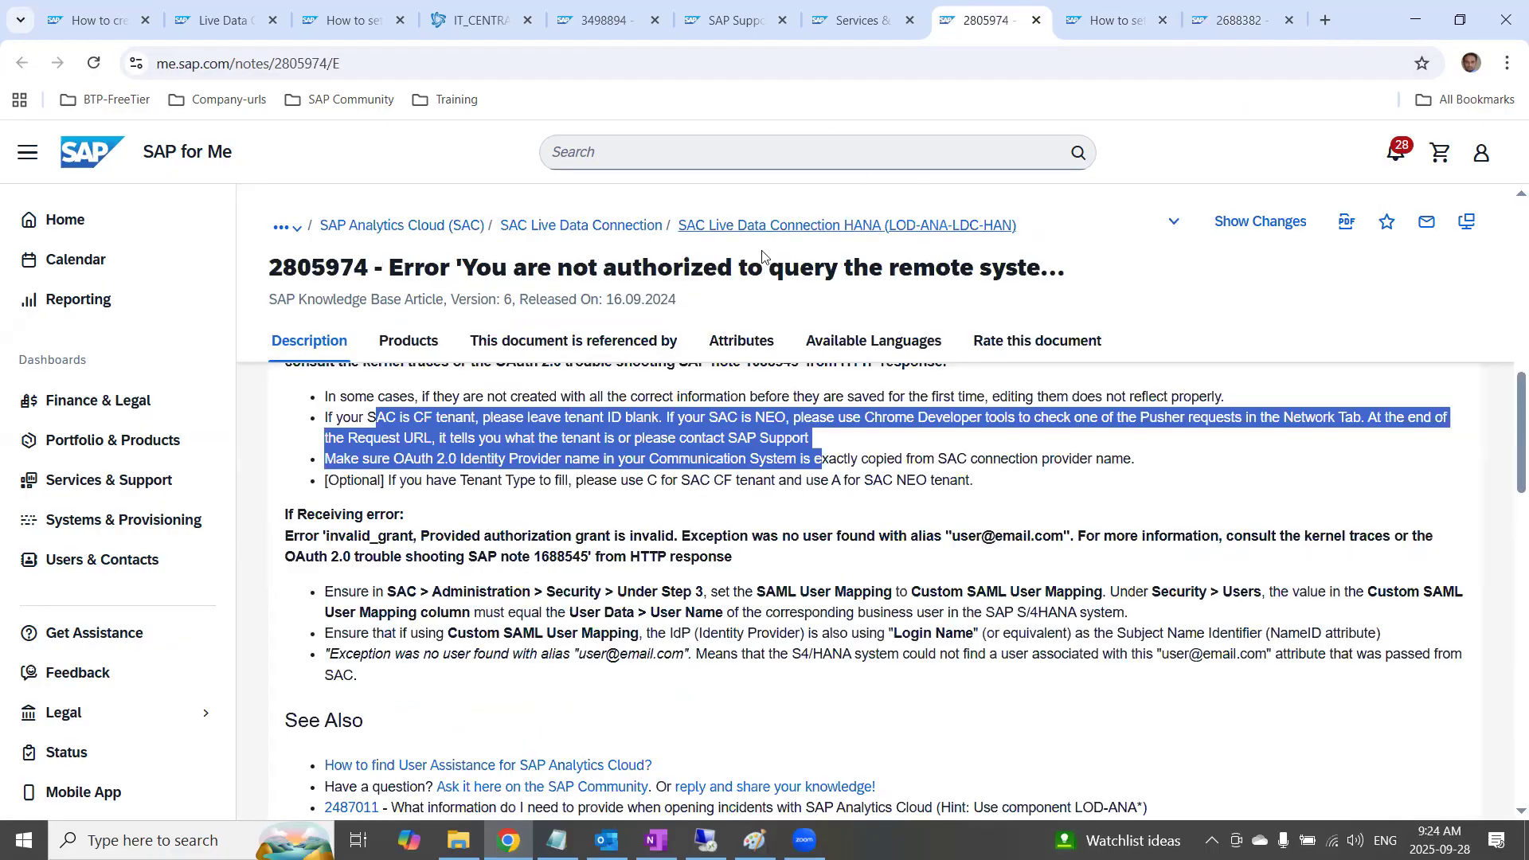
click(1230, 22)
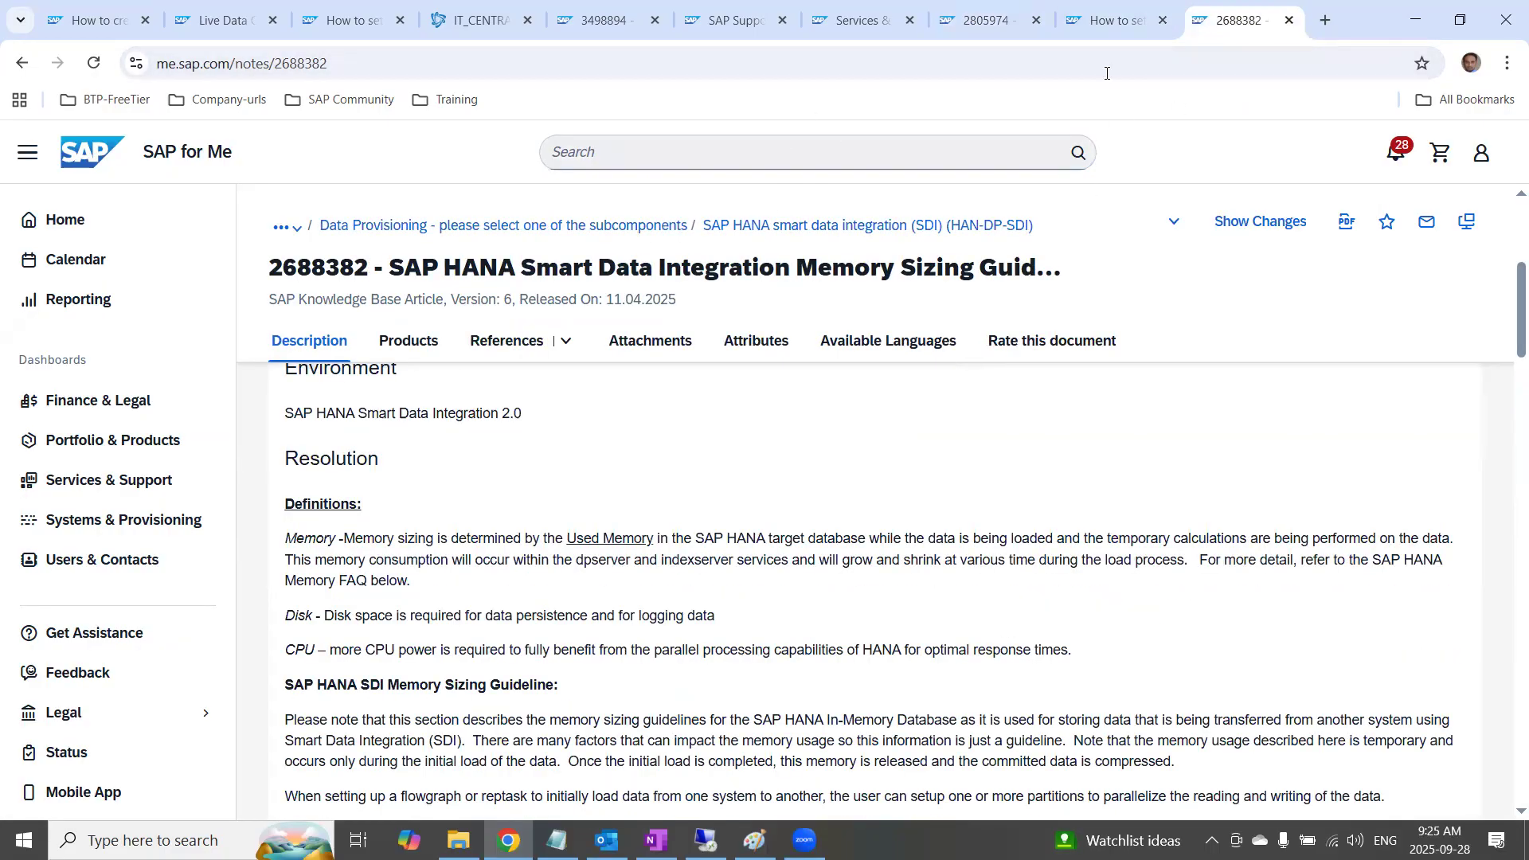
click(1115, 26)
click(1242, 26)
click(729, 20)
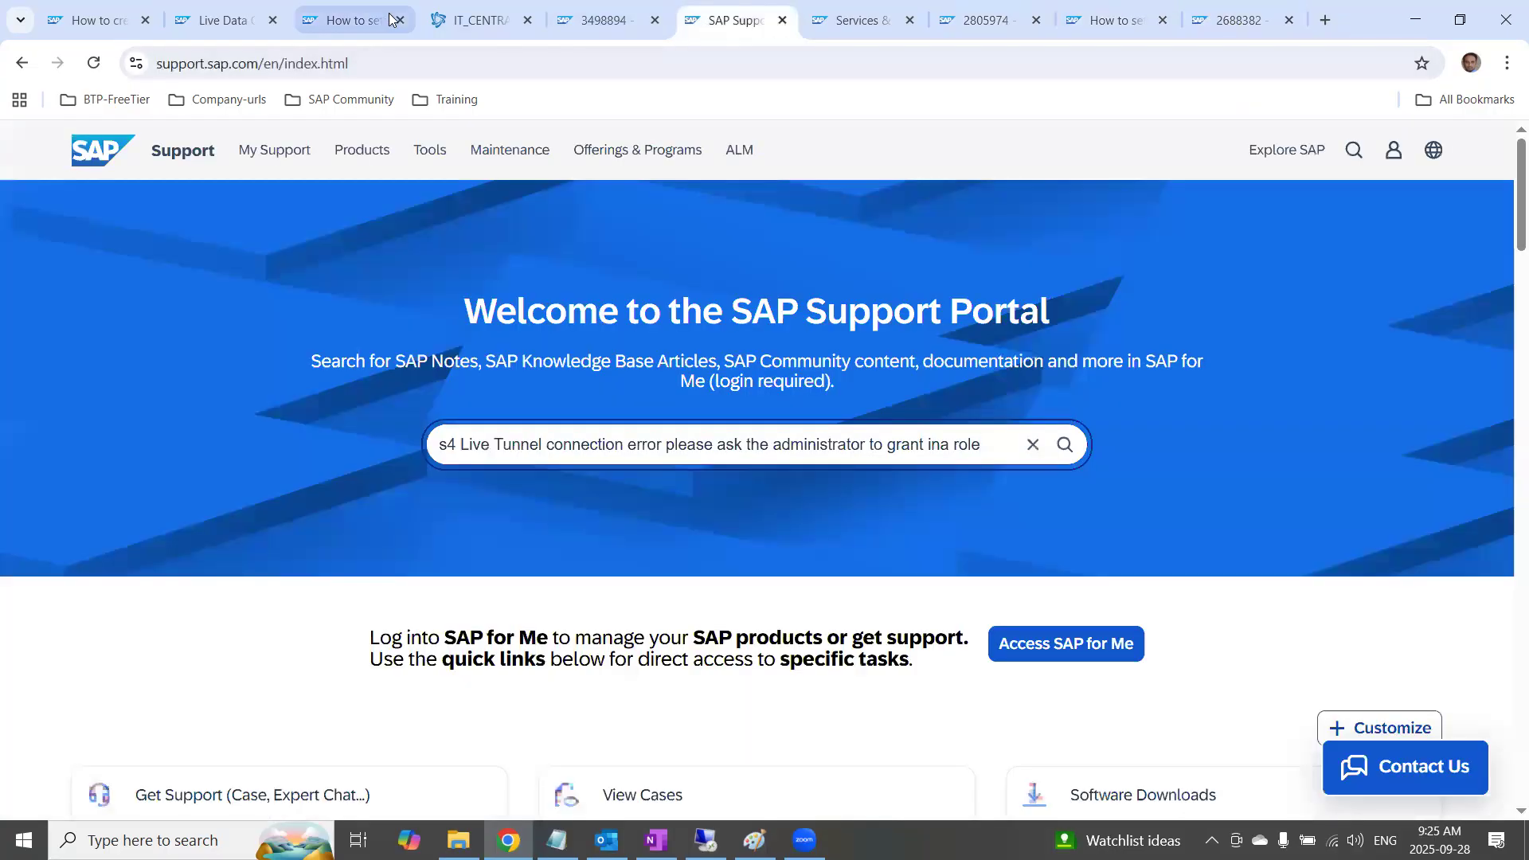
click(705, 841)
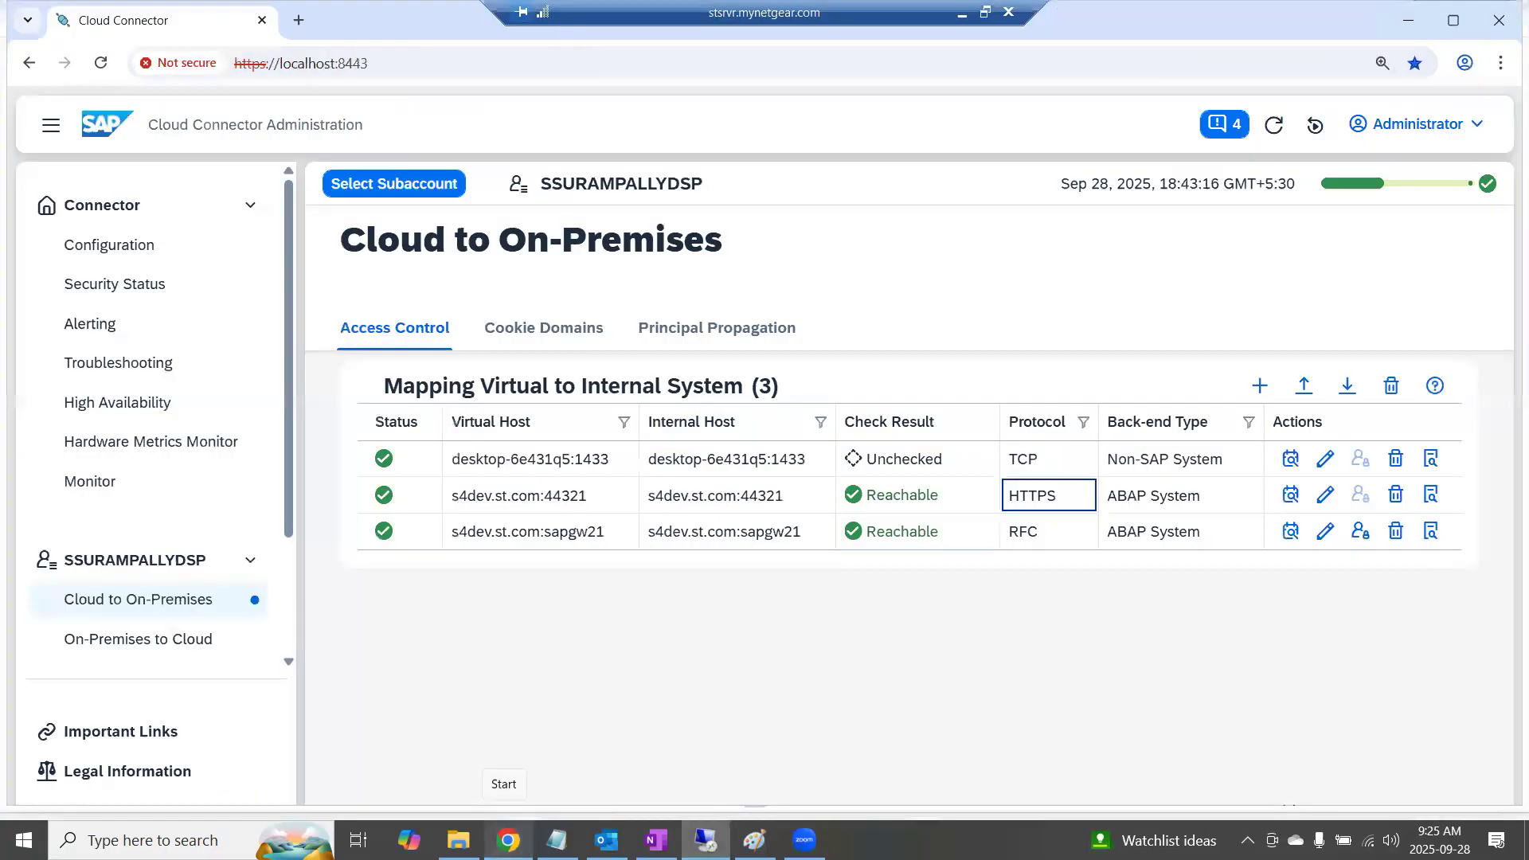
click(1007, 10)
click(1219, 19)
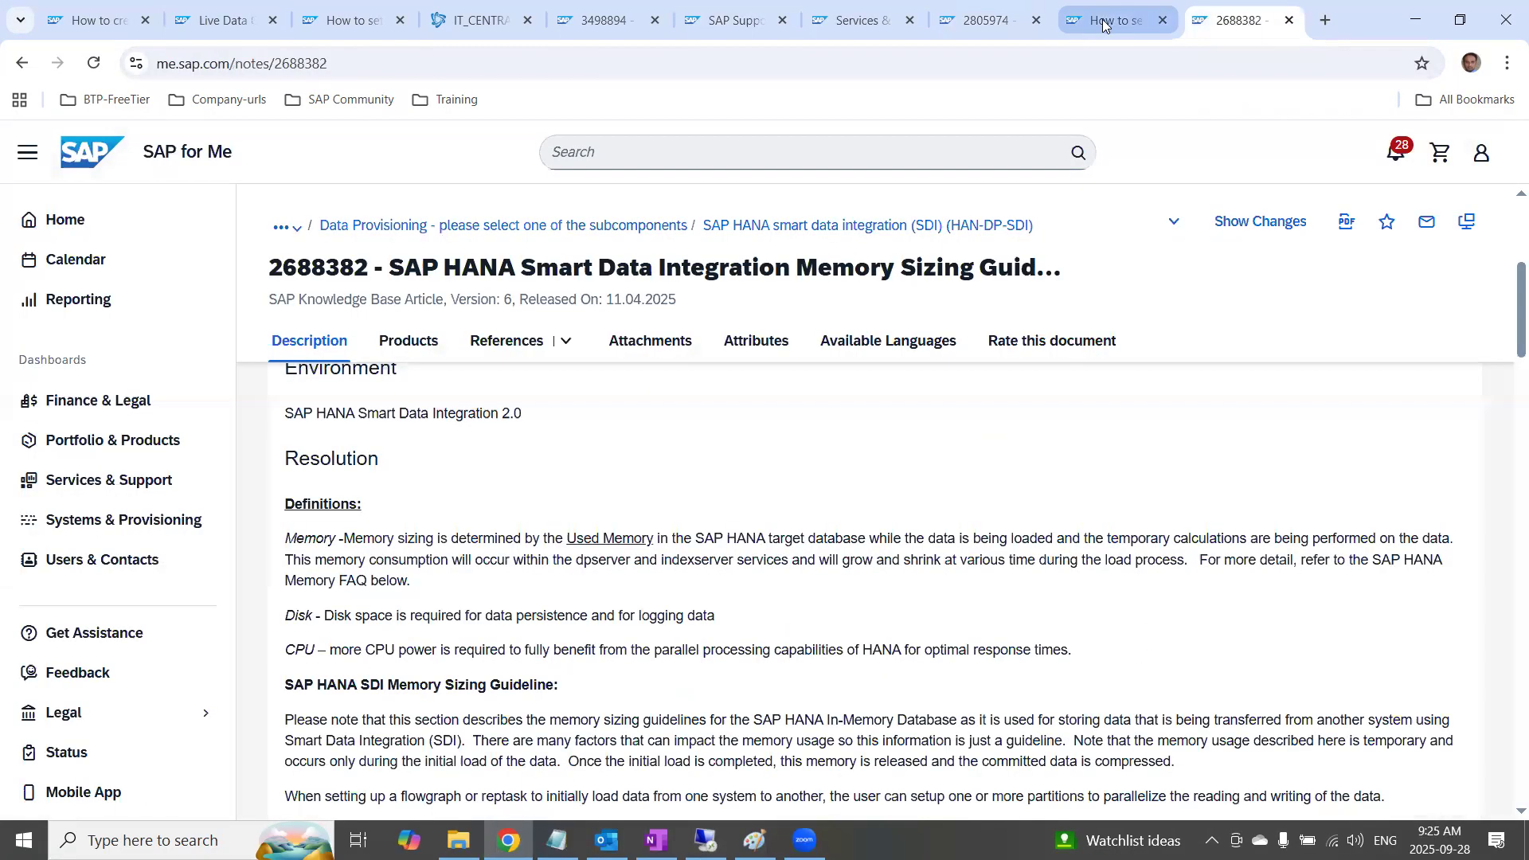
click(1107, 24)
click(970, 22)
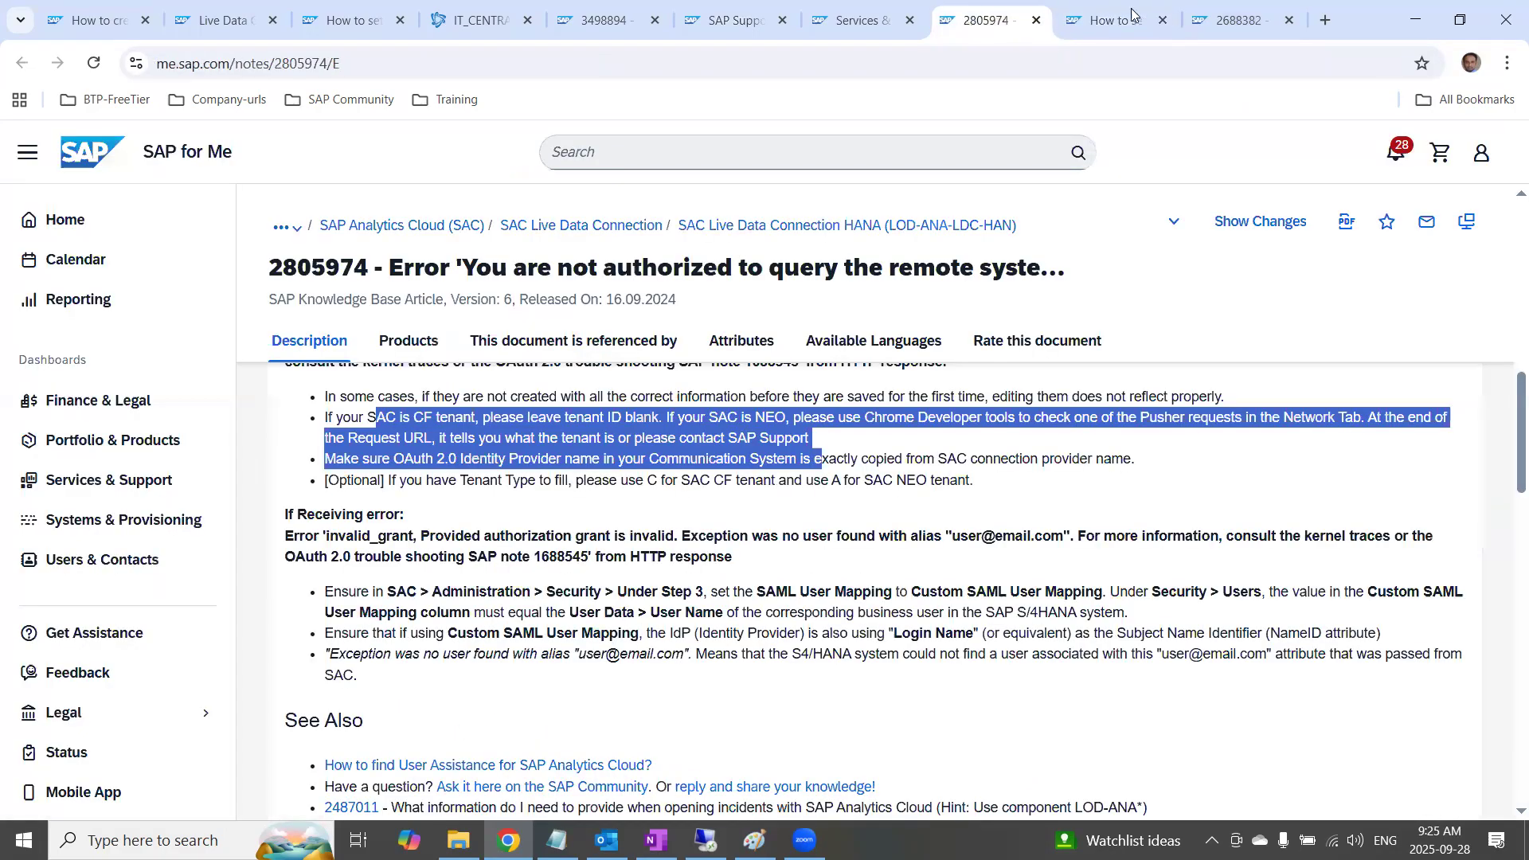
click(1240, 20)
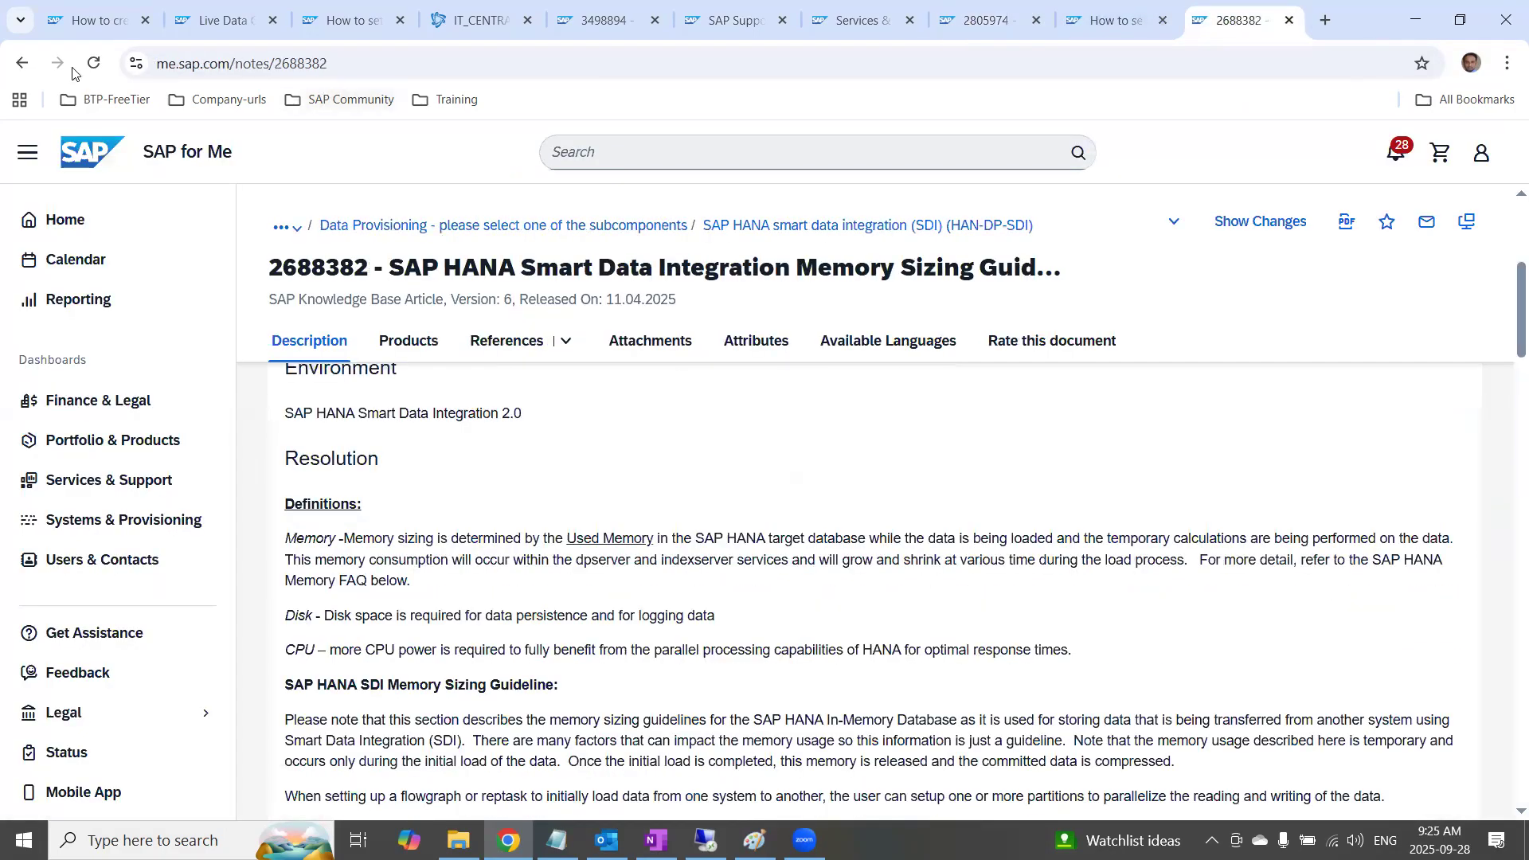
Go back from the SAP Note to the Best Practices and Sizing Guide PDF and copy its web address
click(21, 63)
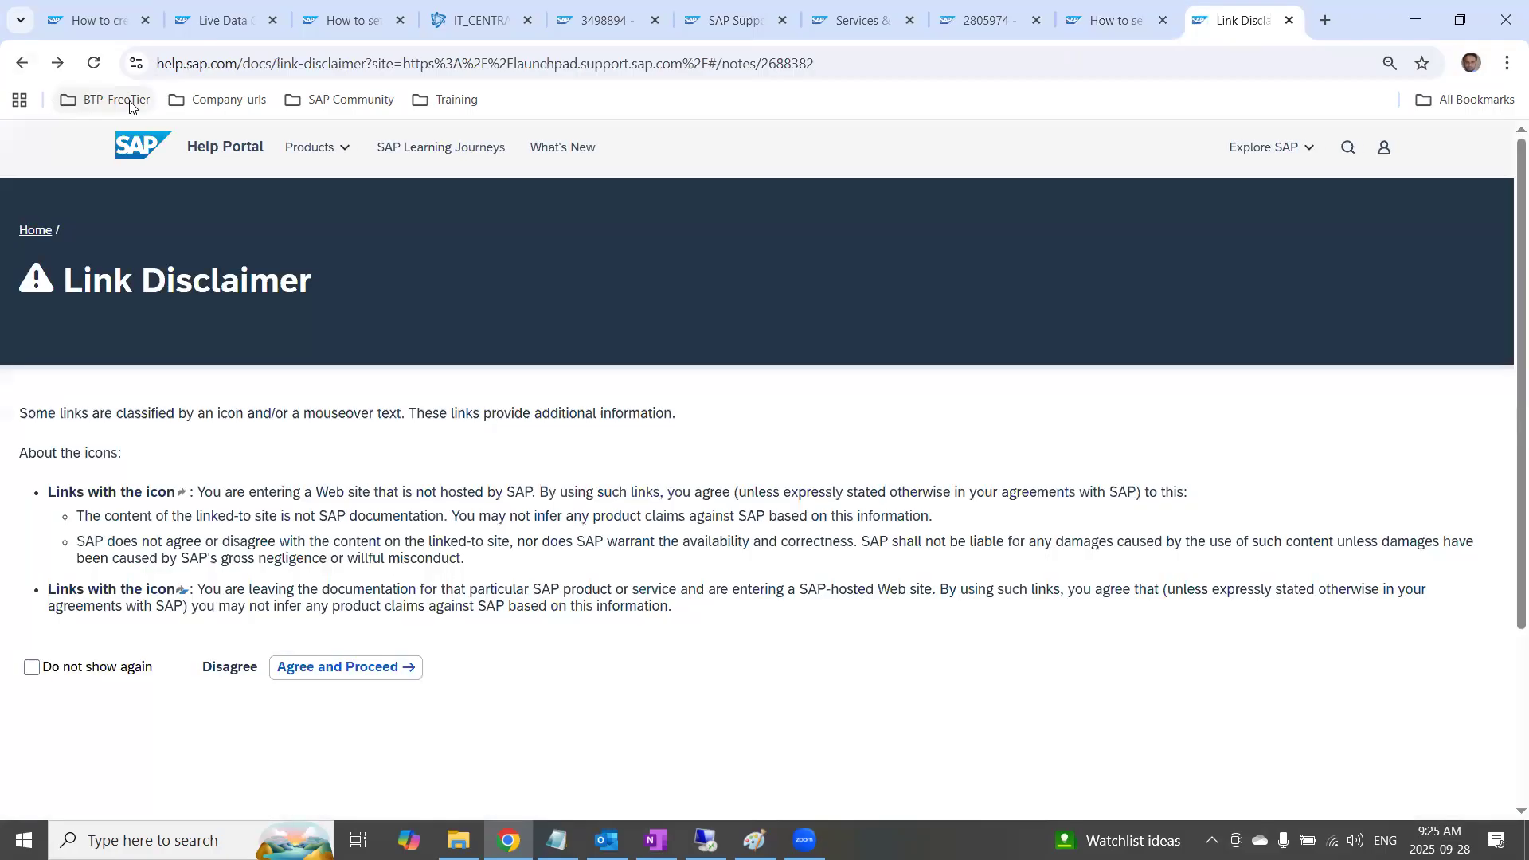
click(21, 62)
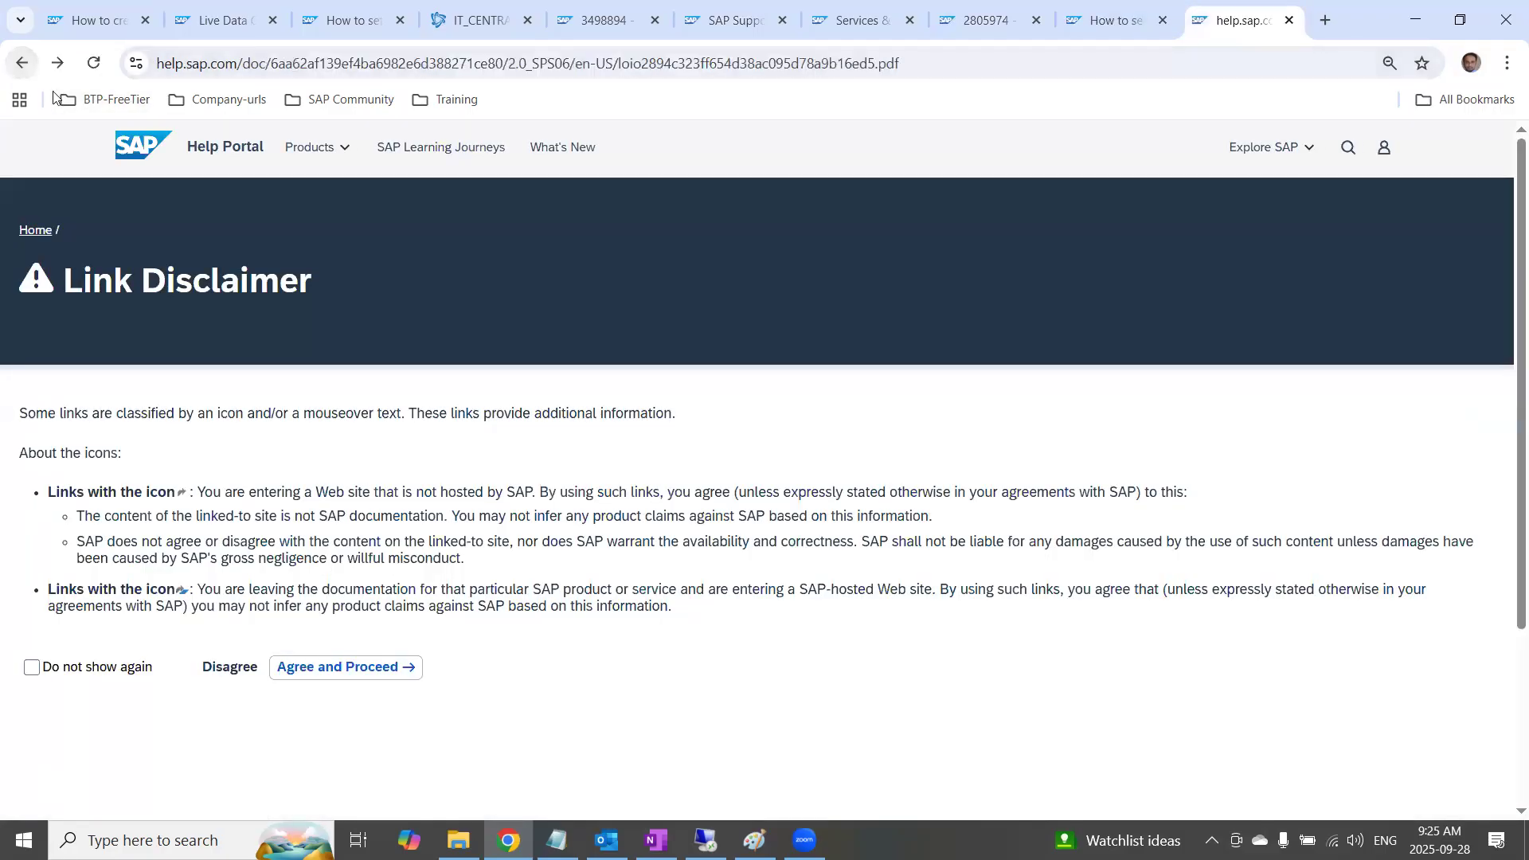
click(239, 61)
key(ctrl+c)
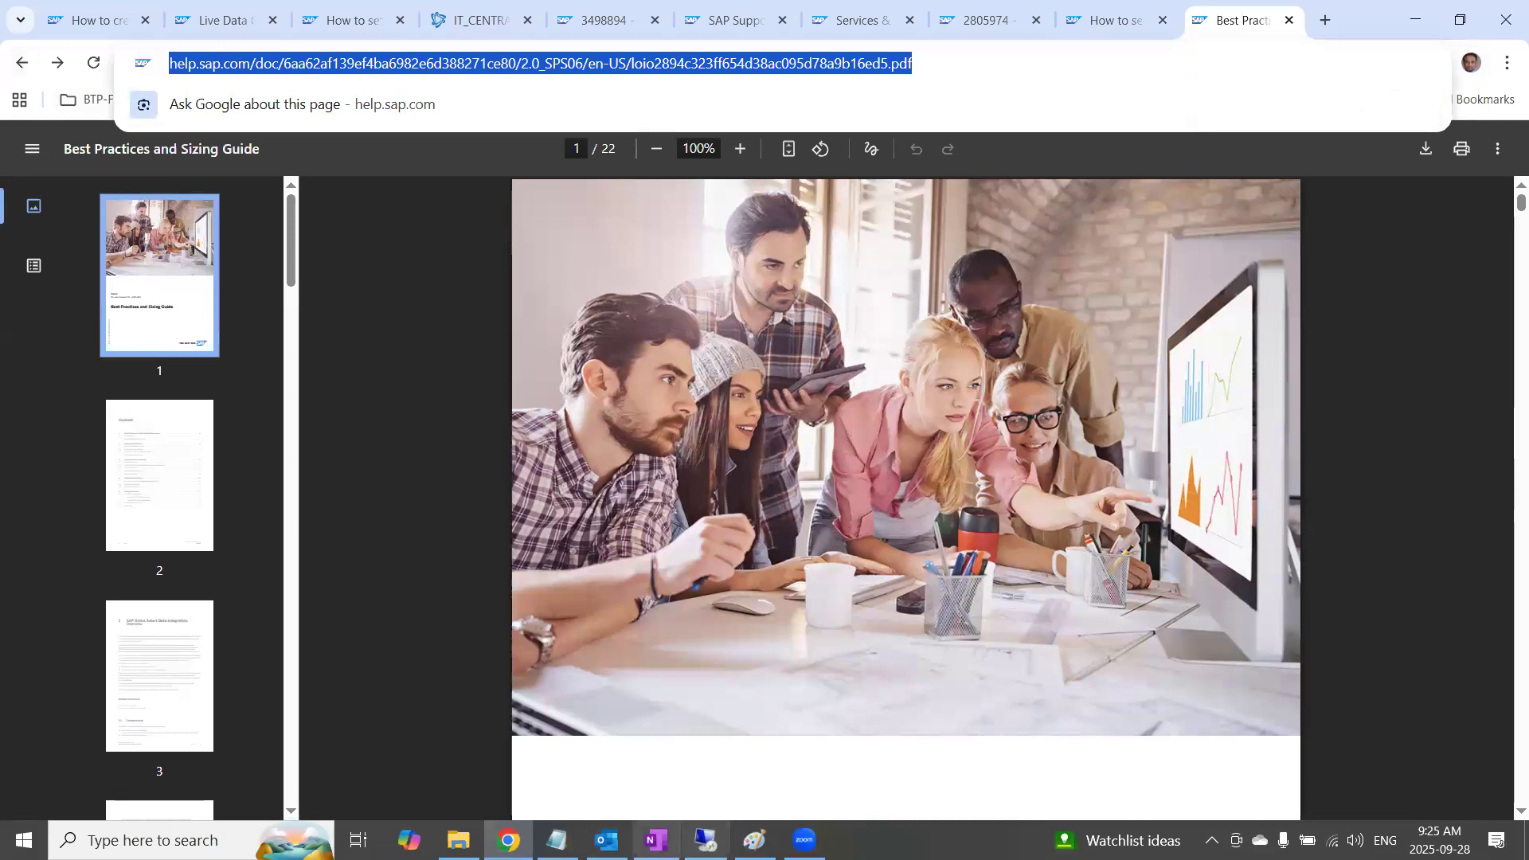
Switch to OneNote and review the model import connection options and setup steps in the 25.Model Transfer/import notes
click(668, 837)
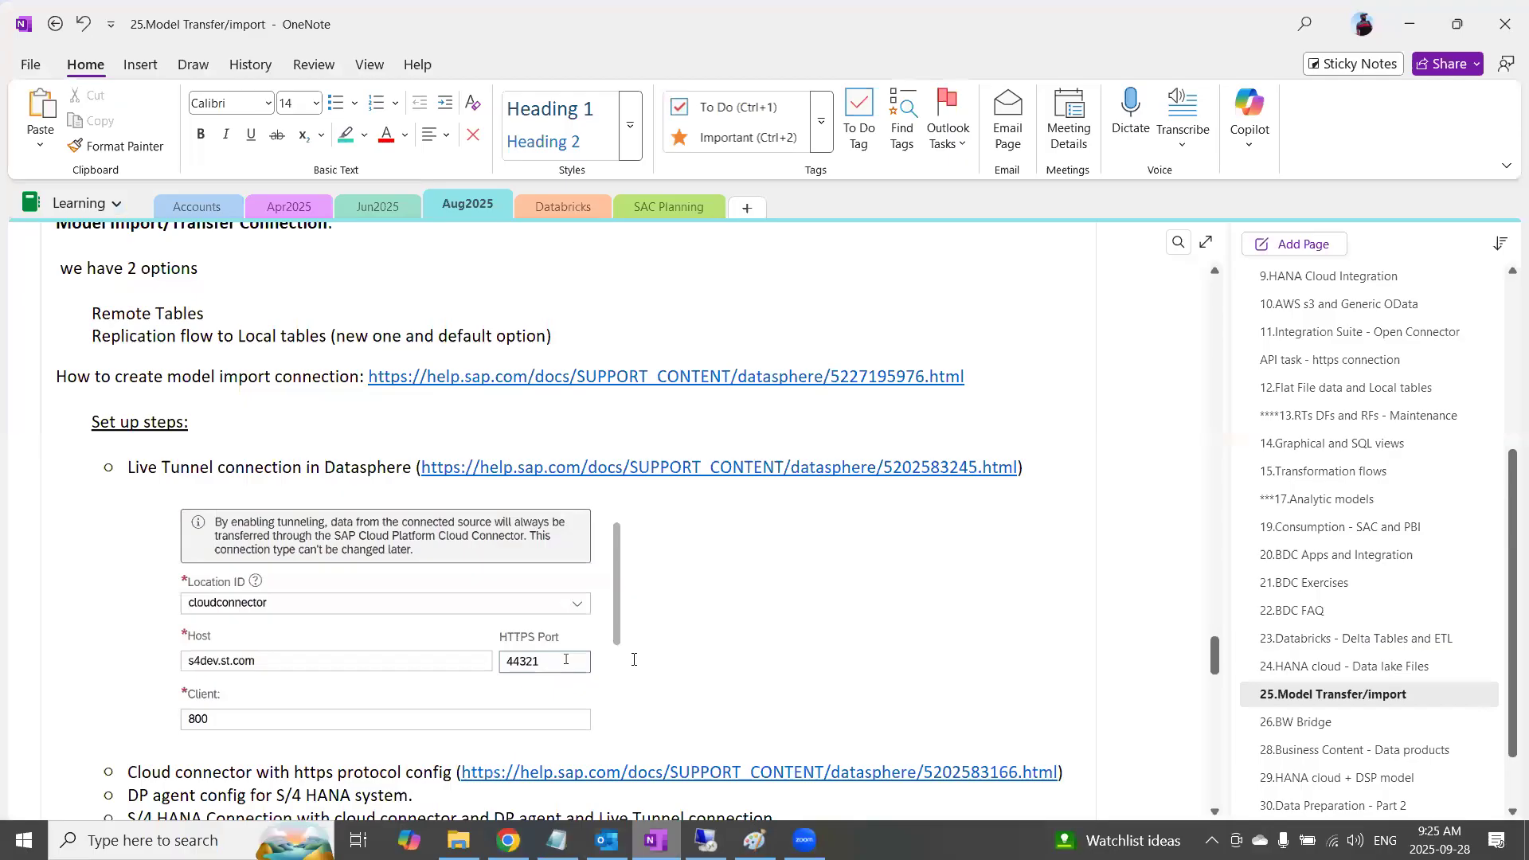
scroll(635, 659, down, 3)
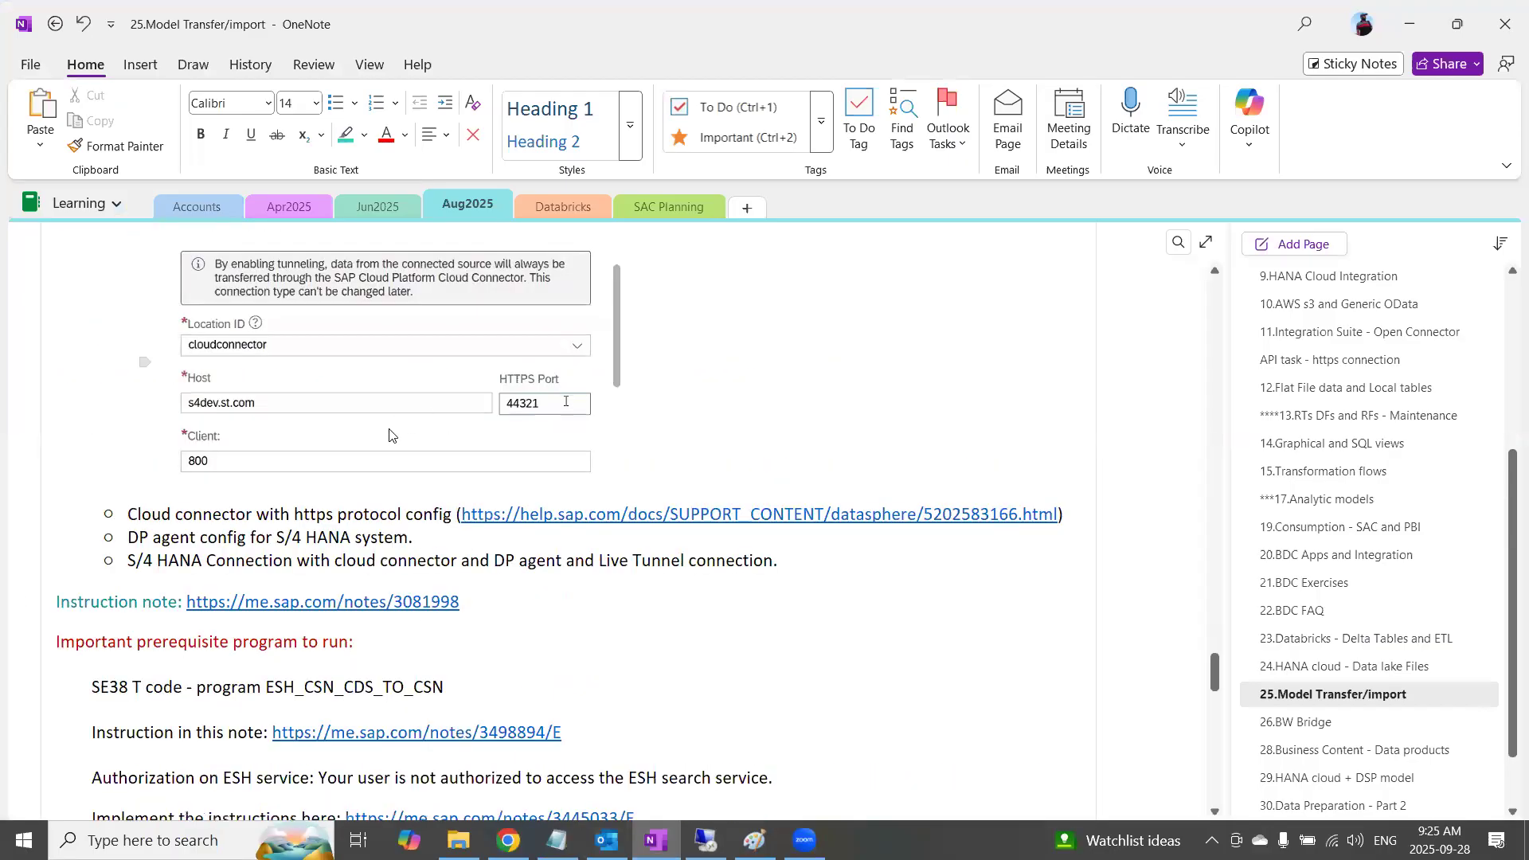
scroll(397, 481, up, 2)
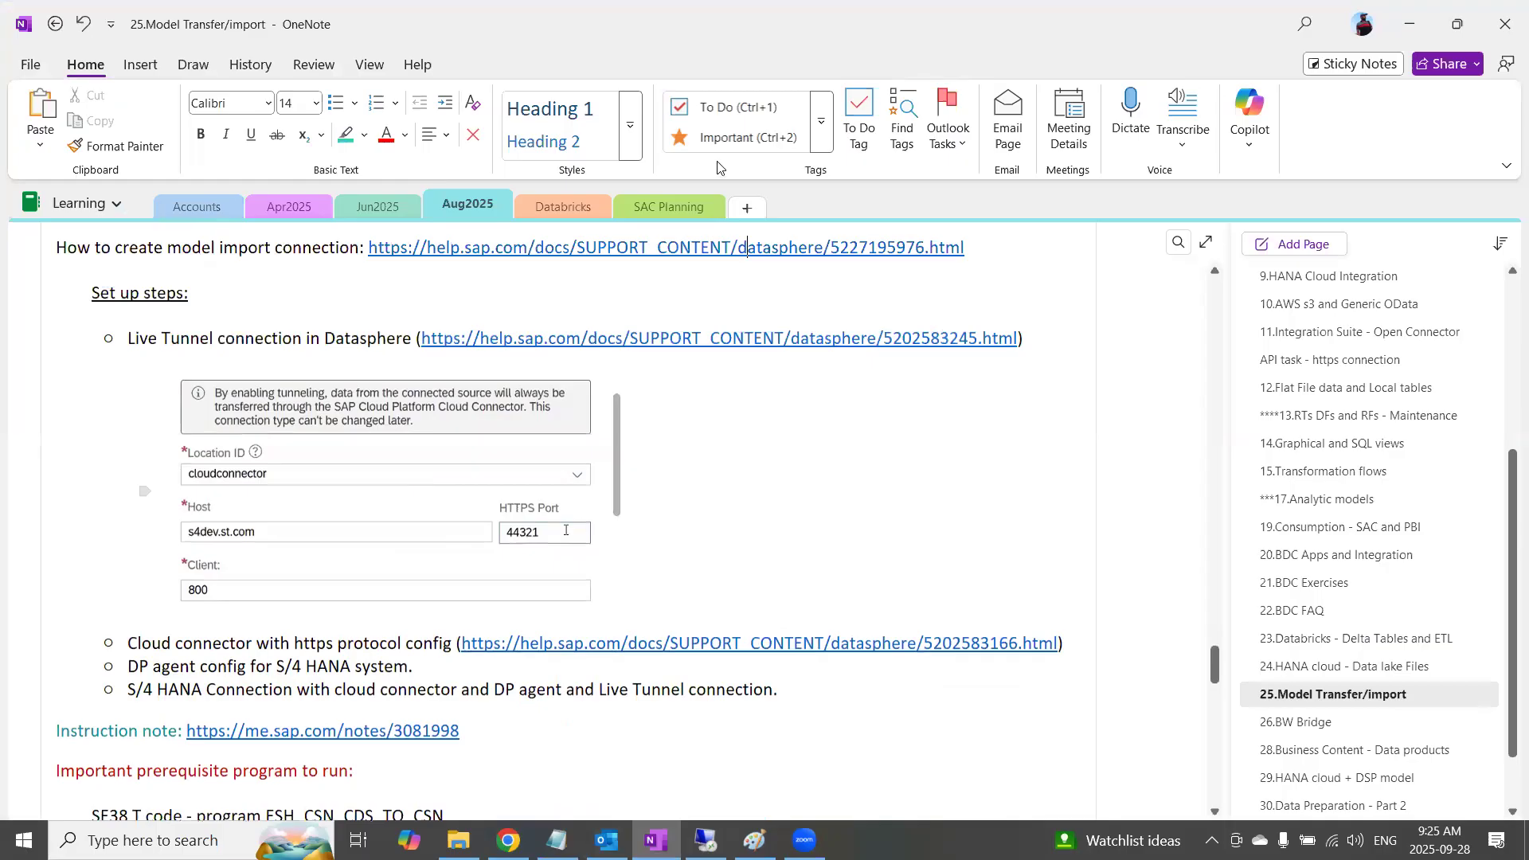
scroll(536, 449, up, 4)
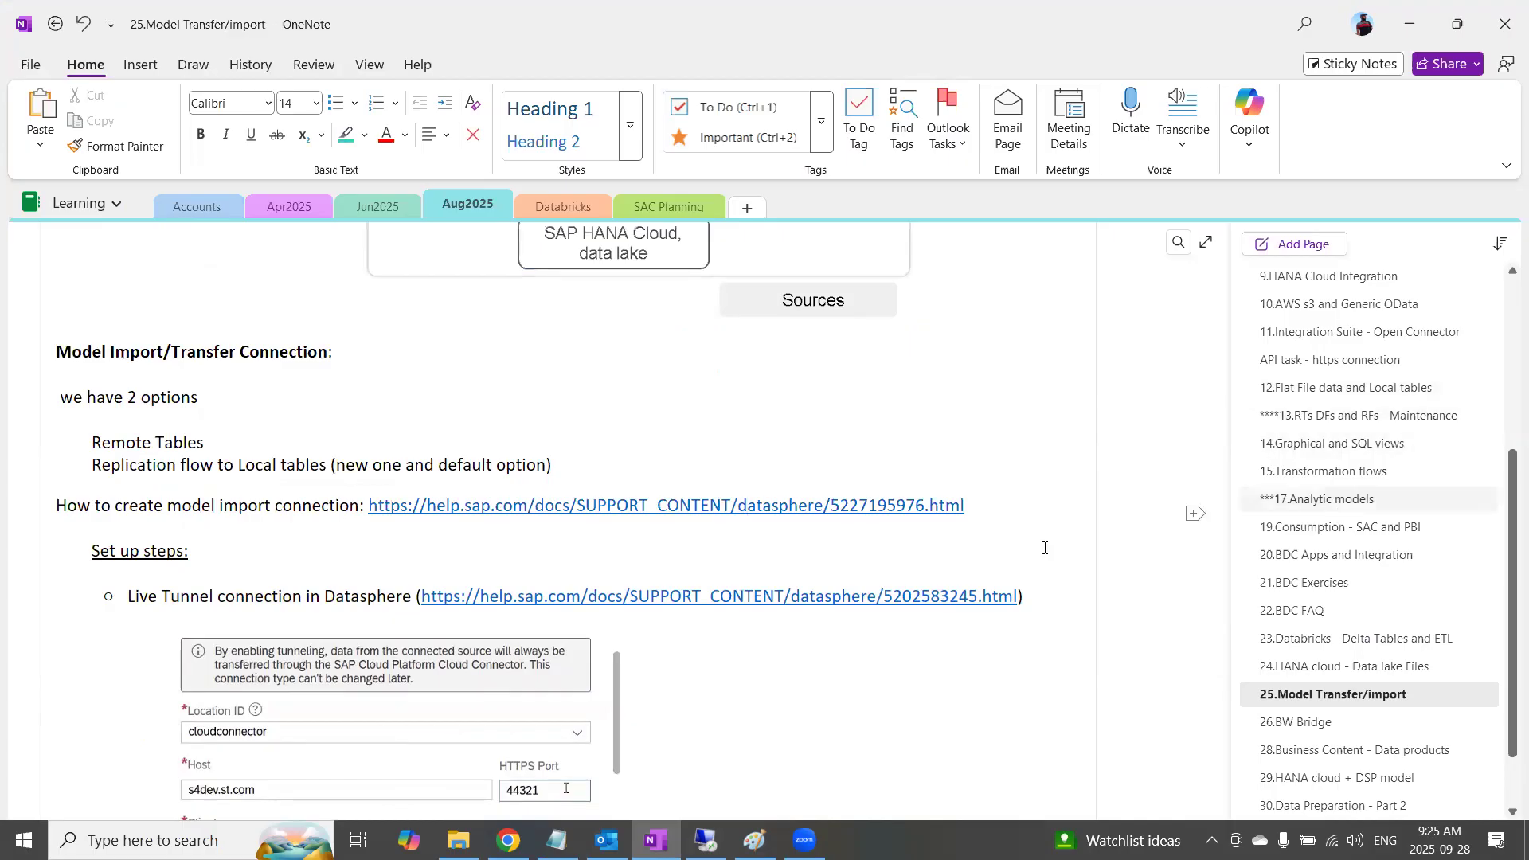
scroll(782, 620, down, 10)
scroll(782, 620, up, 8)
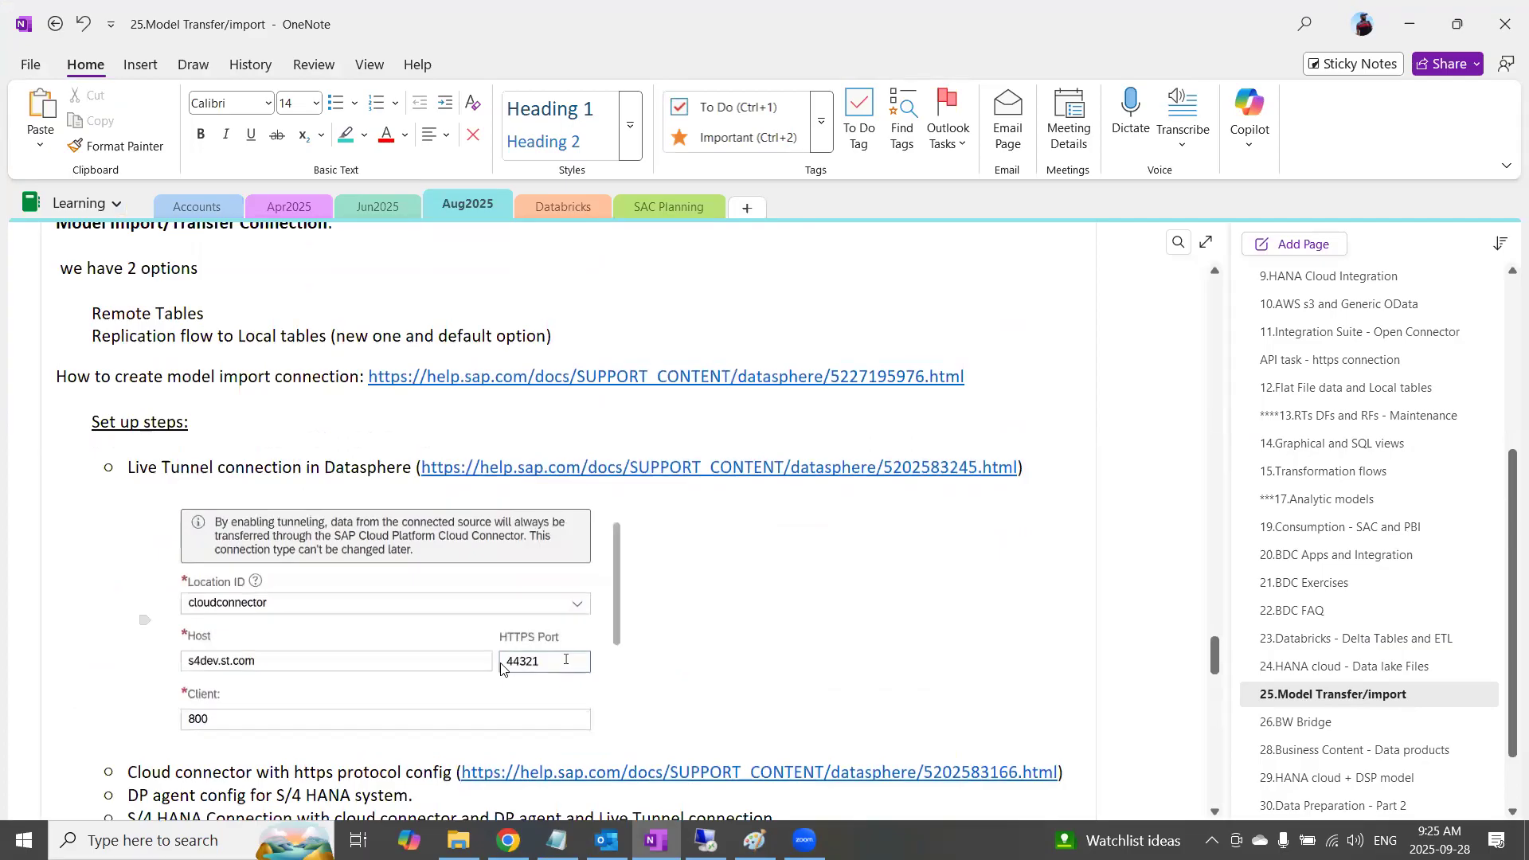
scroll(501, 668, down, 3)
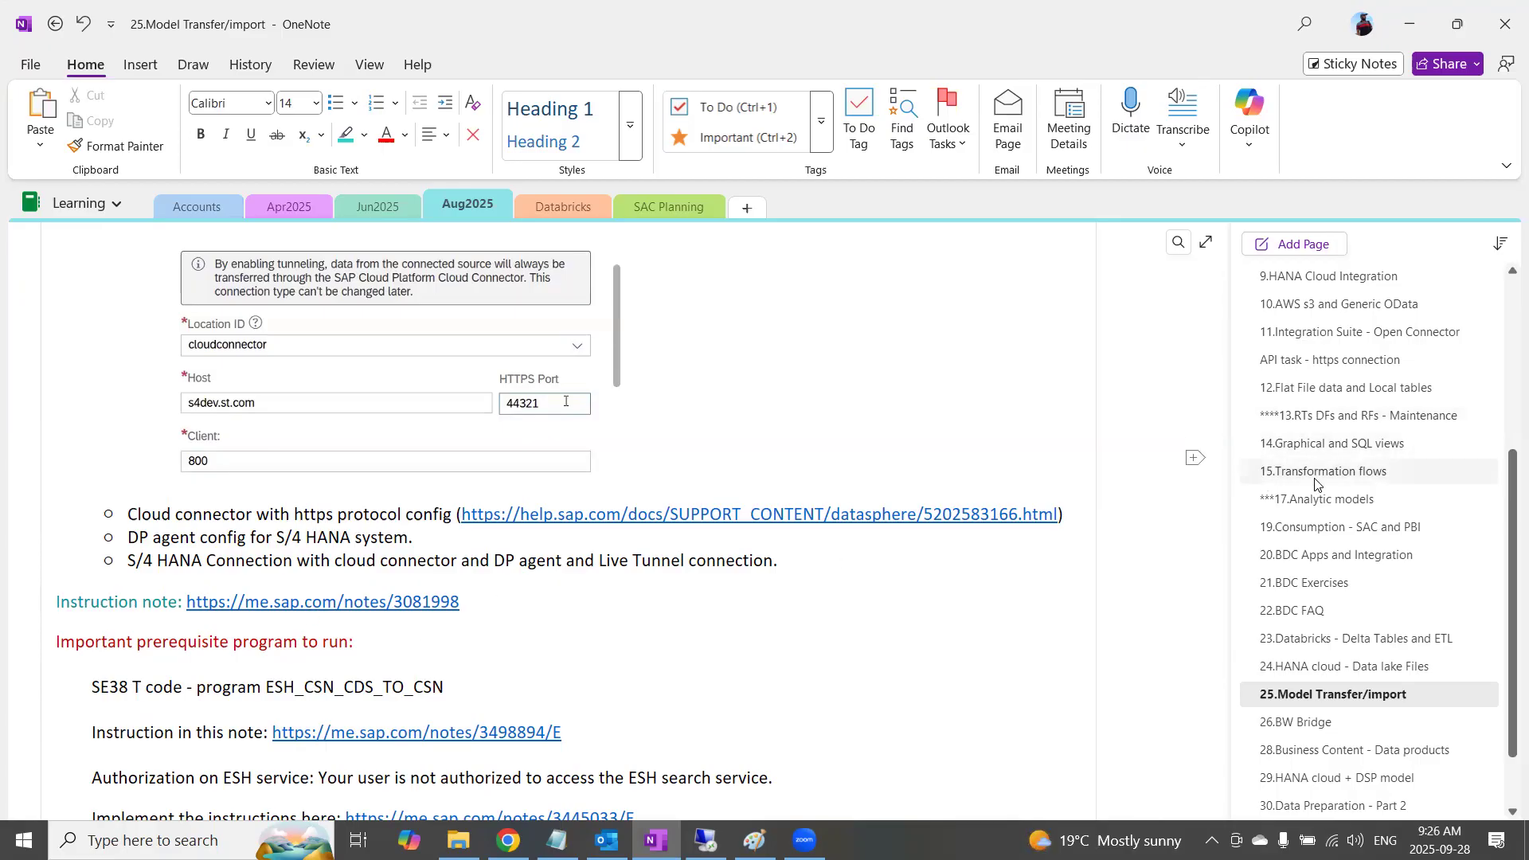
Open the 6.Cloud connector and DP agent set up page and locate its DP agent installation section
scroll(1313, 496, up, 5)
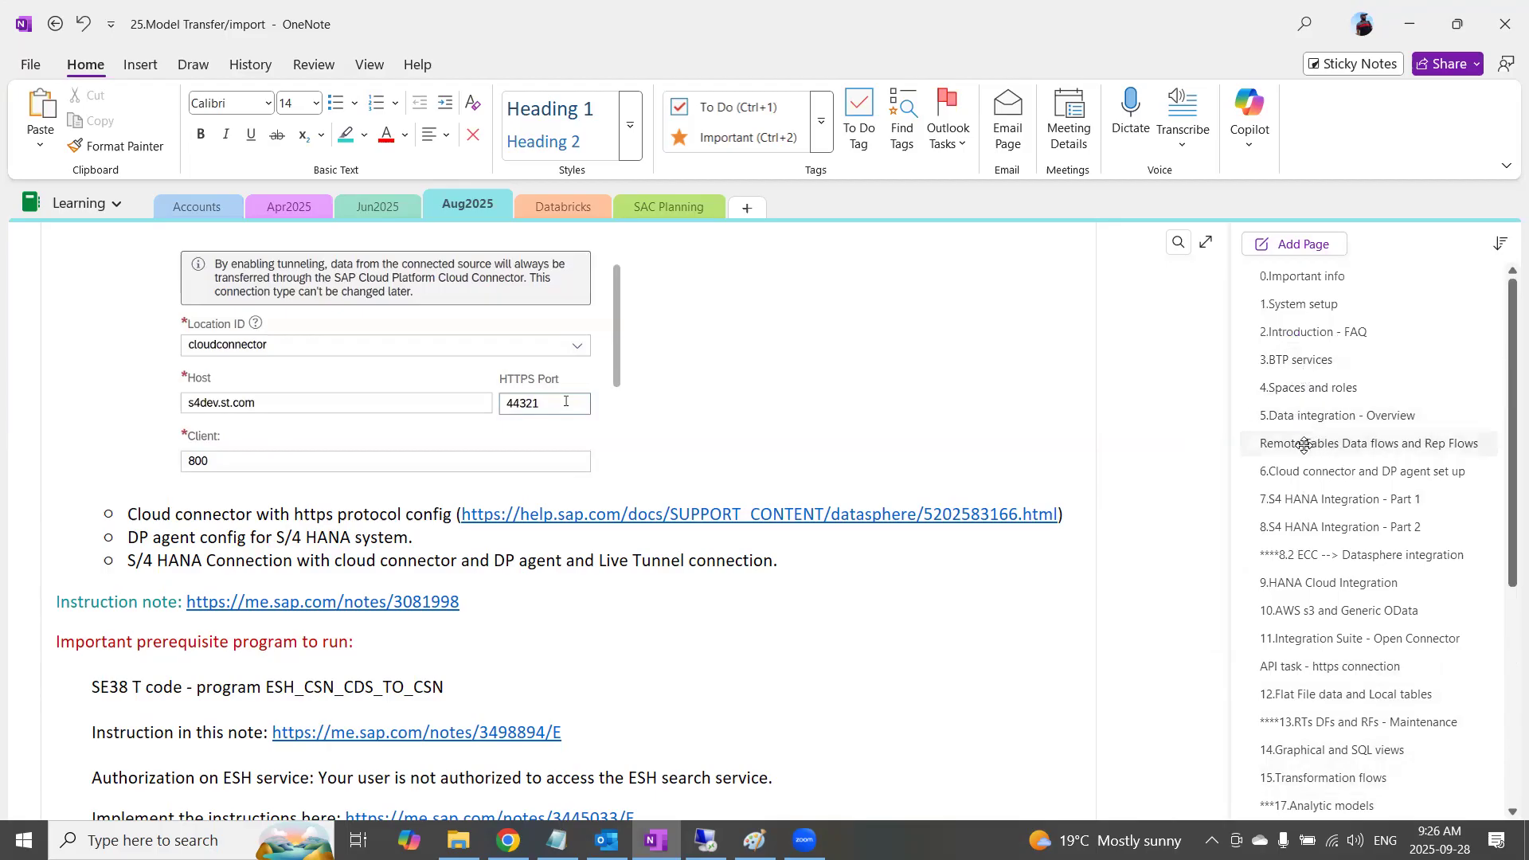
click(1304, 444)
click(1326, 471)
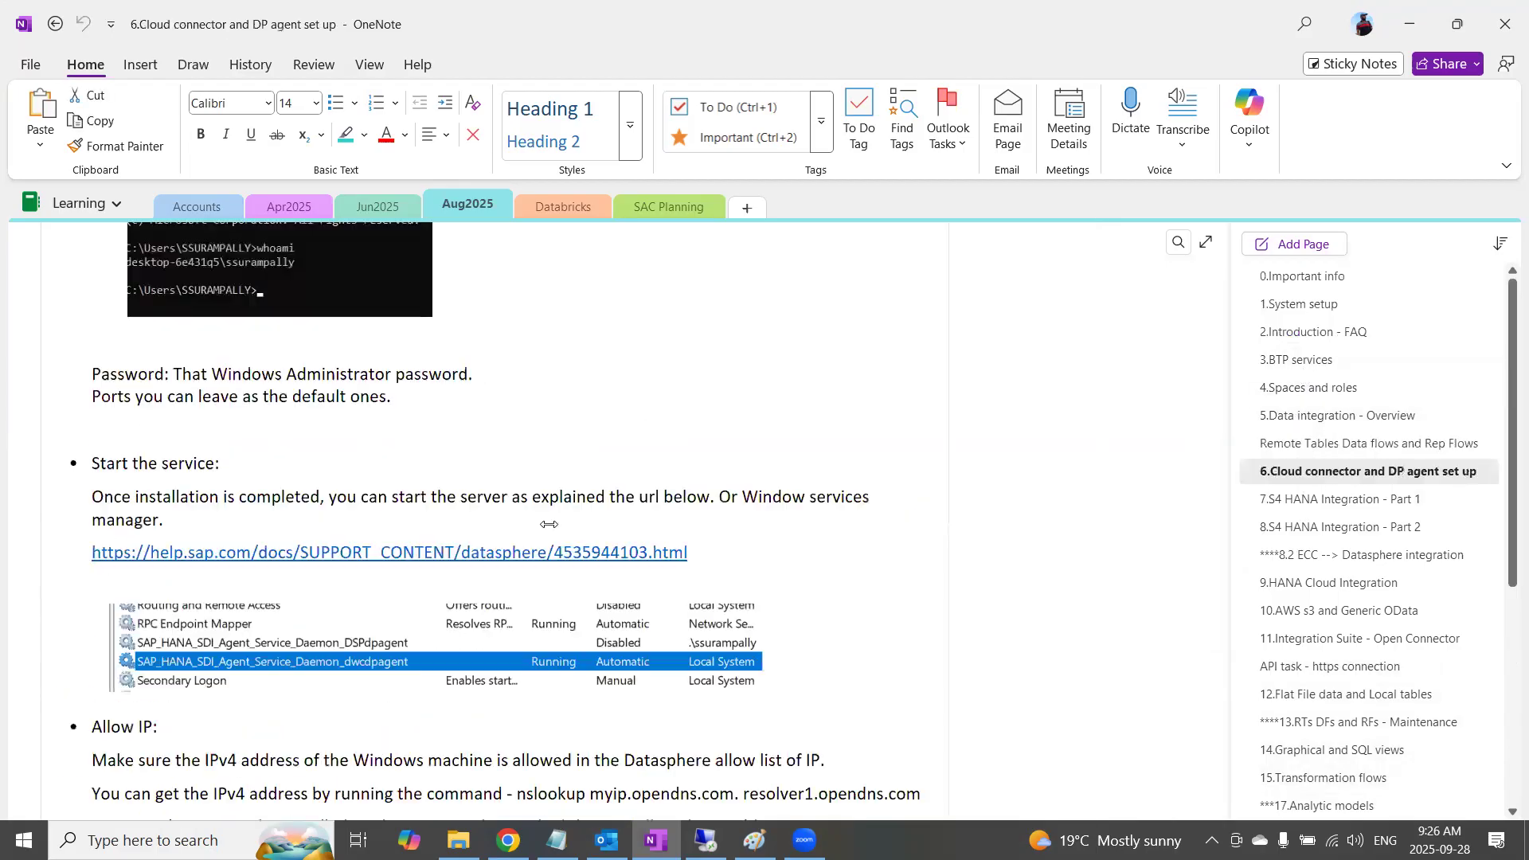
scroll(489, 539, down, 1)
scroll(489, 538, down, 4)
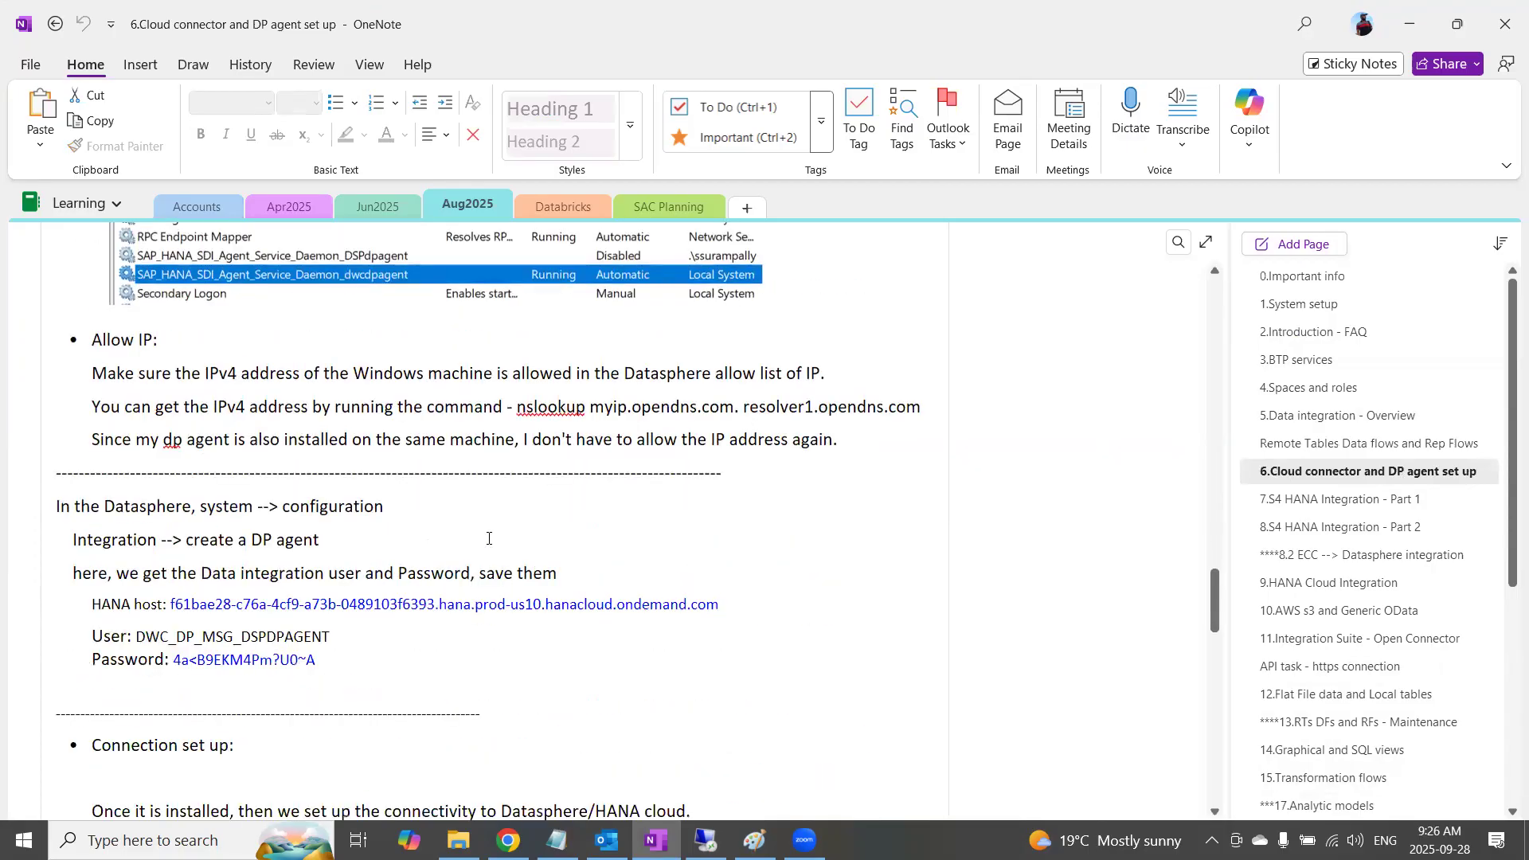
scroll(489, 539, down, 3)
scroll(489, 539, up, 1)
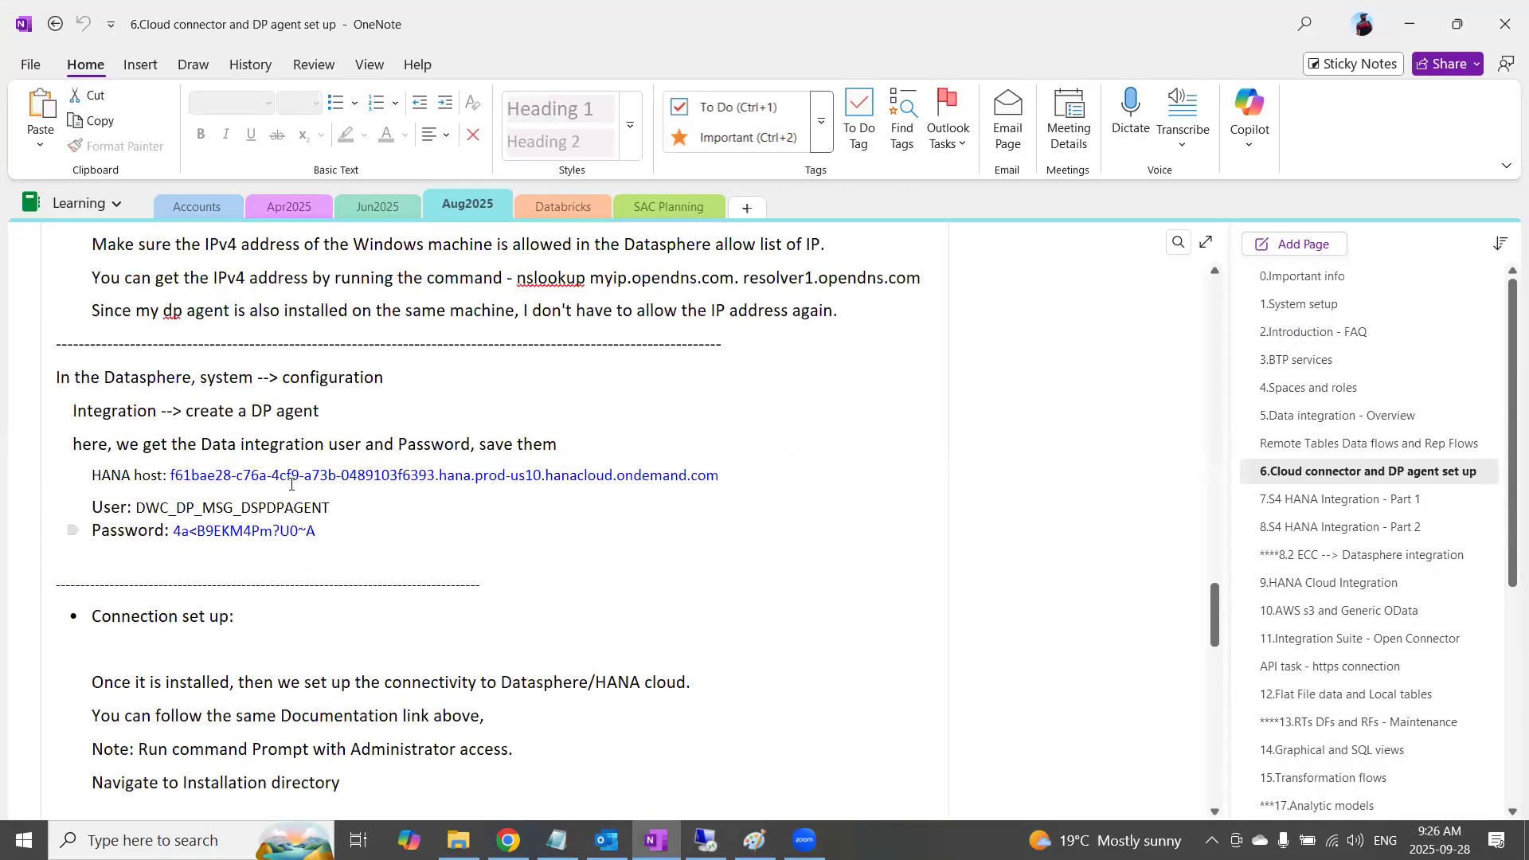
scroll(291, 484, up, 14)
scroll(267, 560, down, 2)
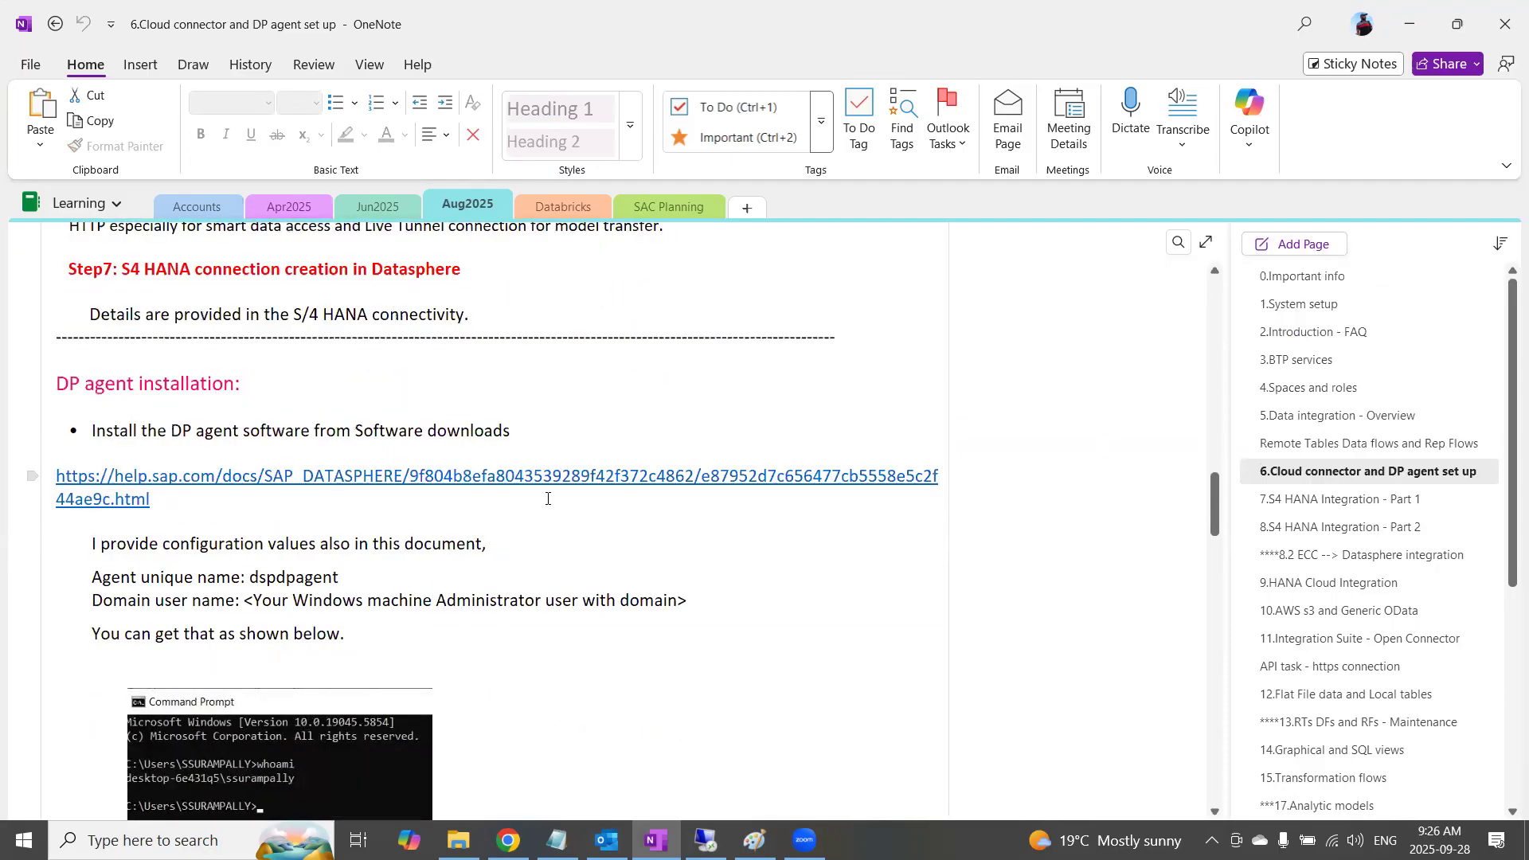
Add a "Sizing:" entry with the copied sizing guide link below the DP agent installation documentation link
click(340, 516)
key(Return)
key(Return)
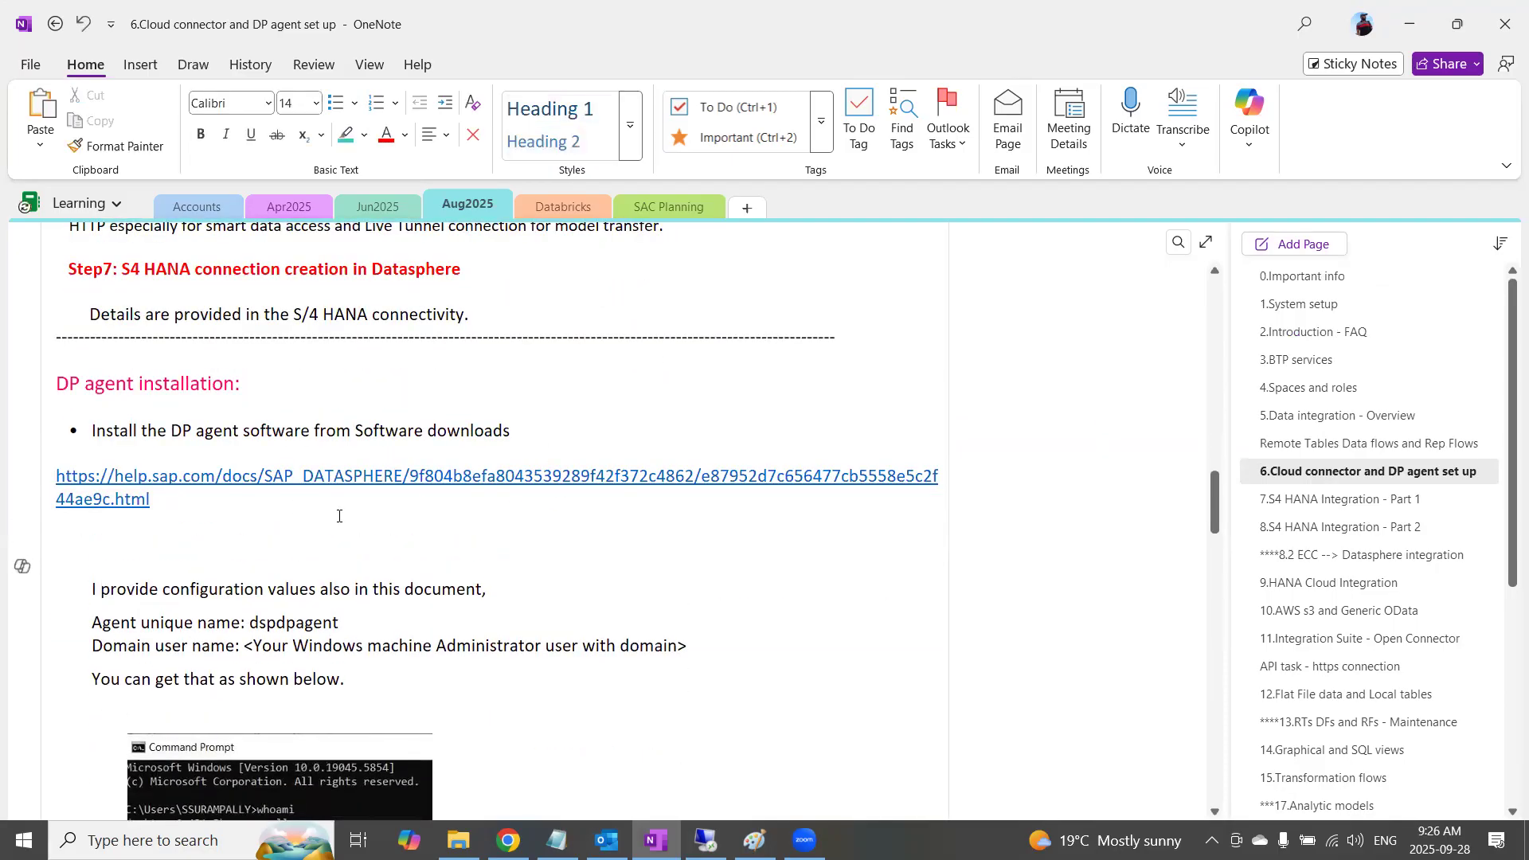
text(Sizing:)
key(ctrl+v)
key(Return)
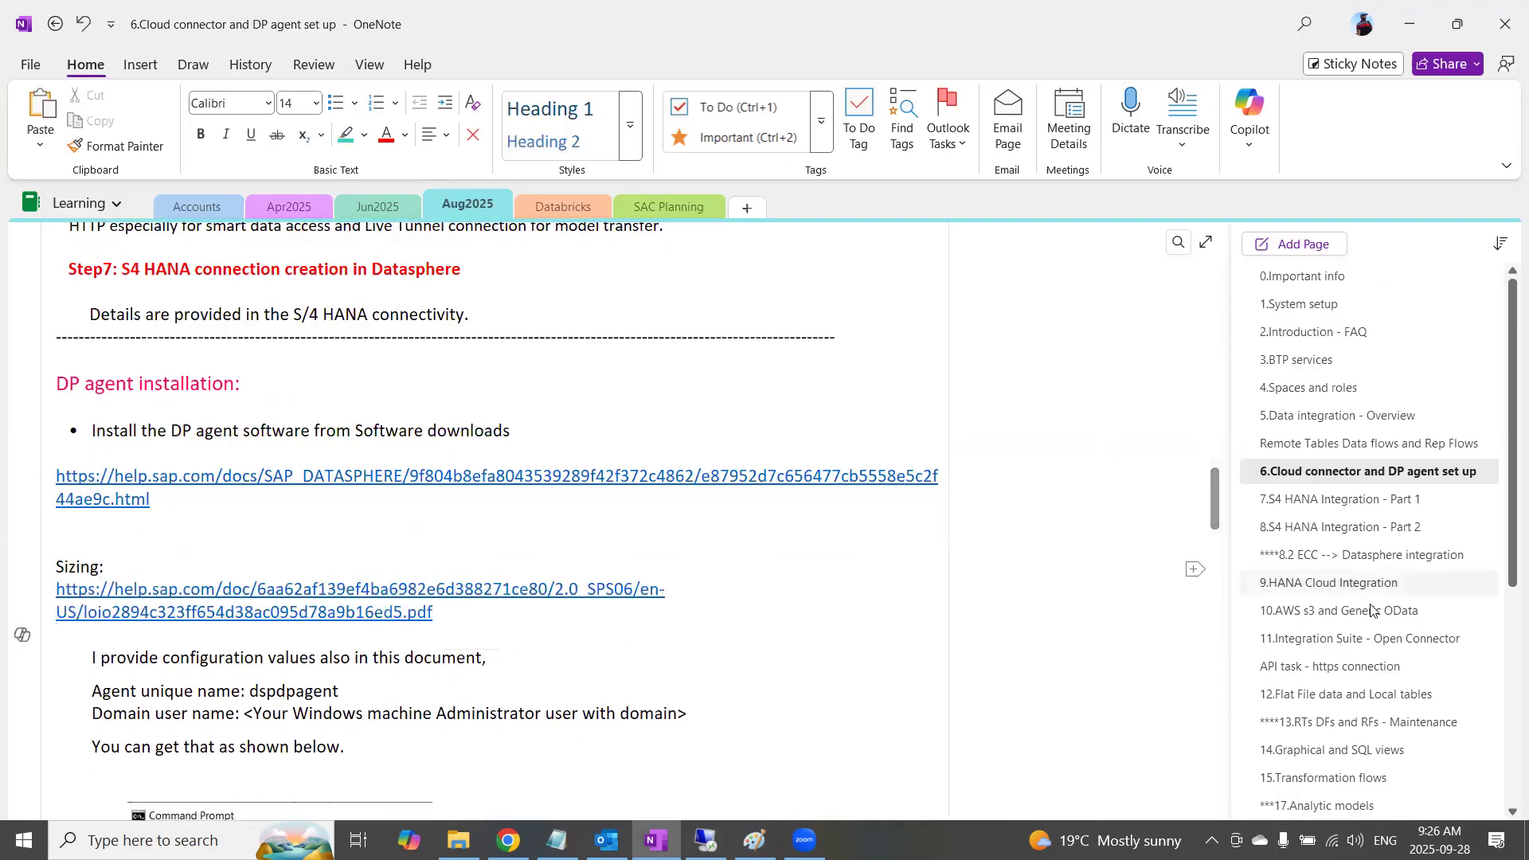
Return to the 25.Model Transfer/import page and examine the diagram on why both Cloud Connector and DP agent are required
scroll(1306, 717, down, 3)
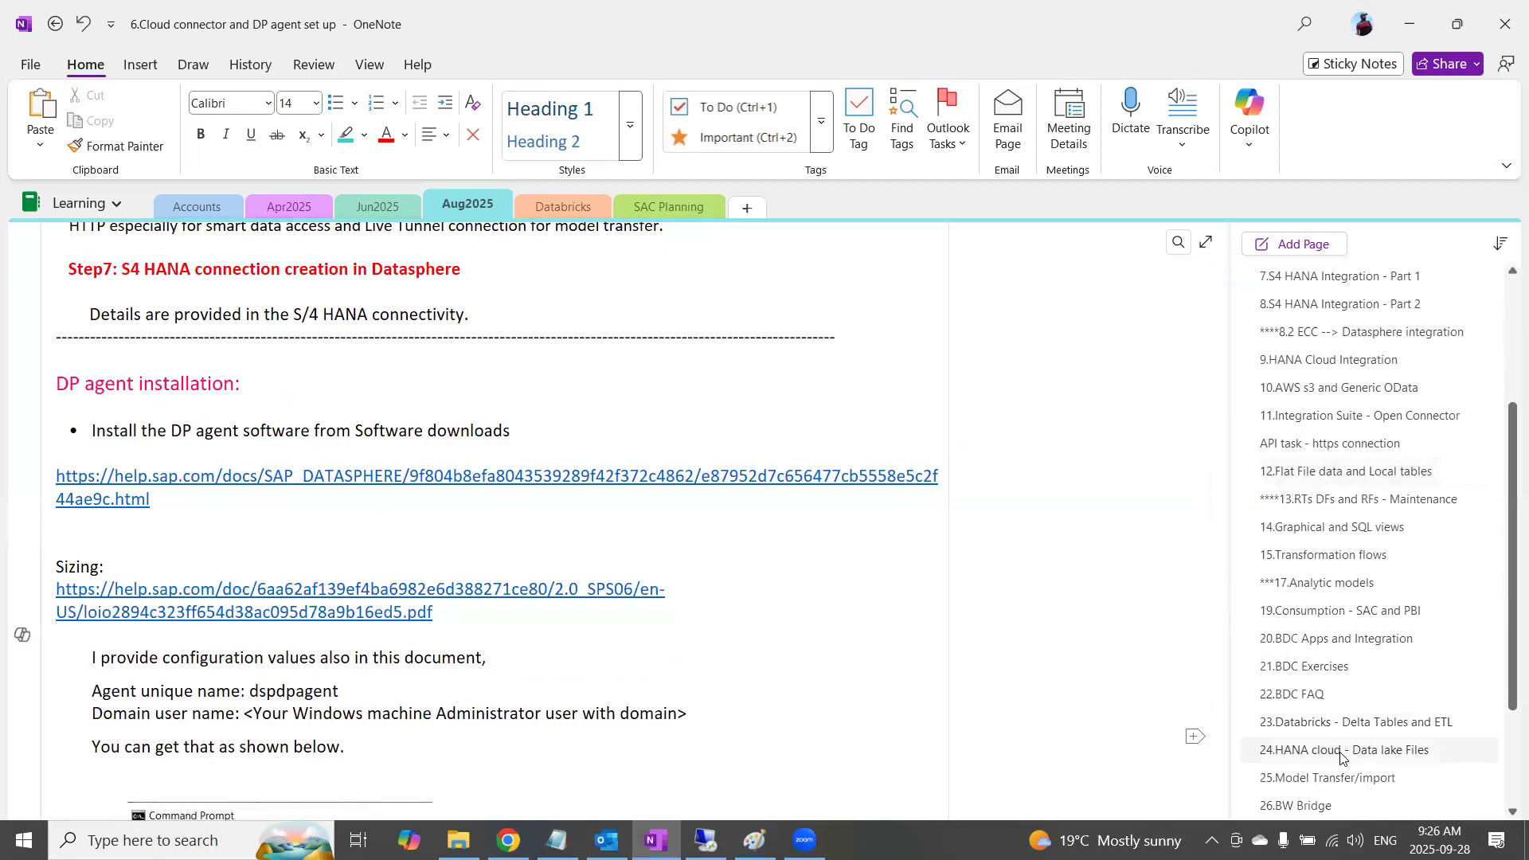
click(1327, 778)
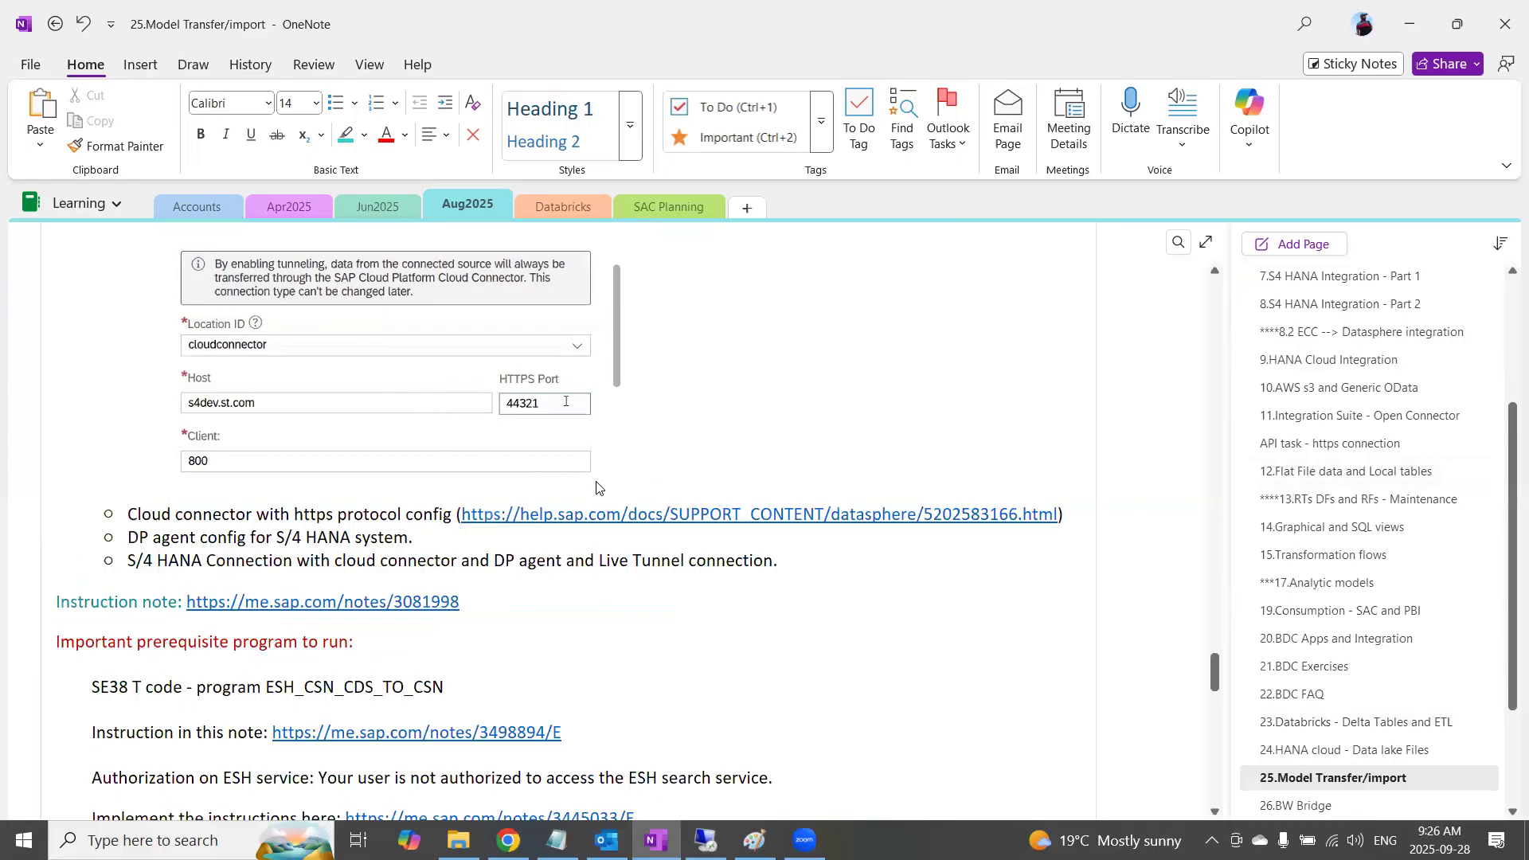
scroll(598, 487, up, 15)
scroll(597, 488, up, 15)
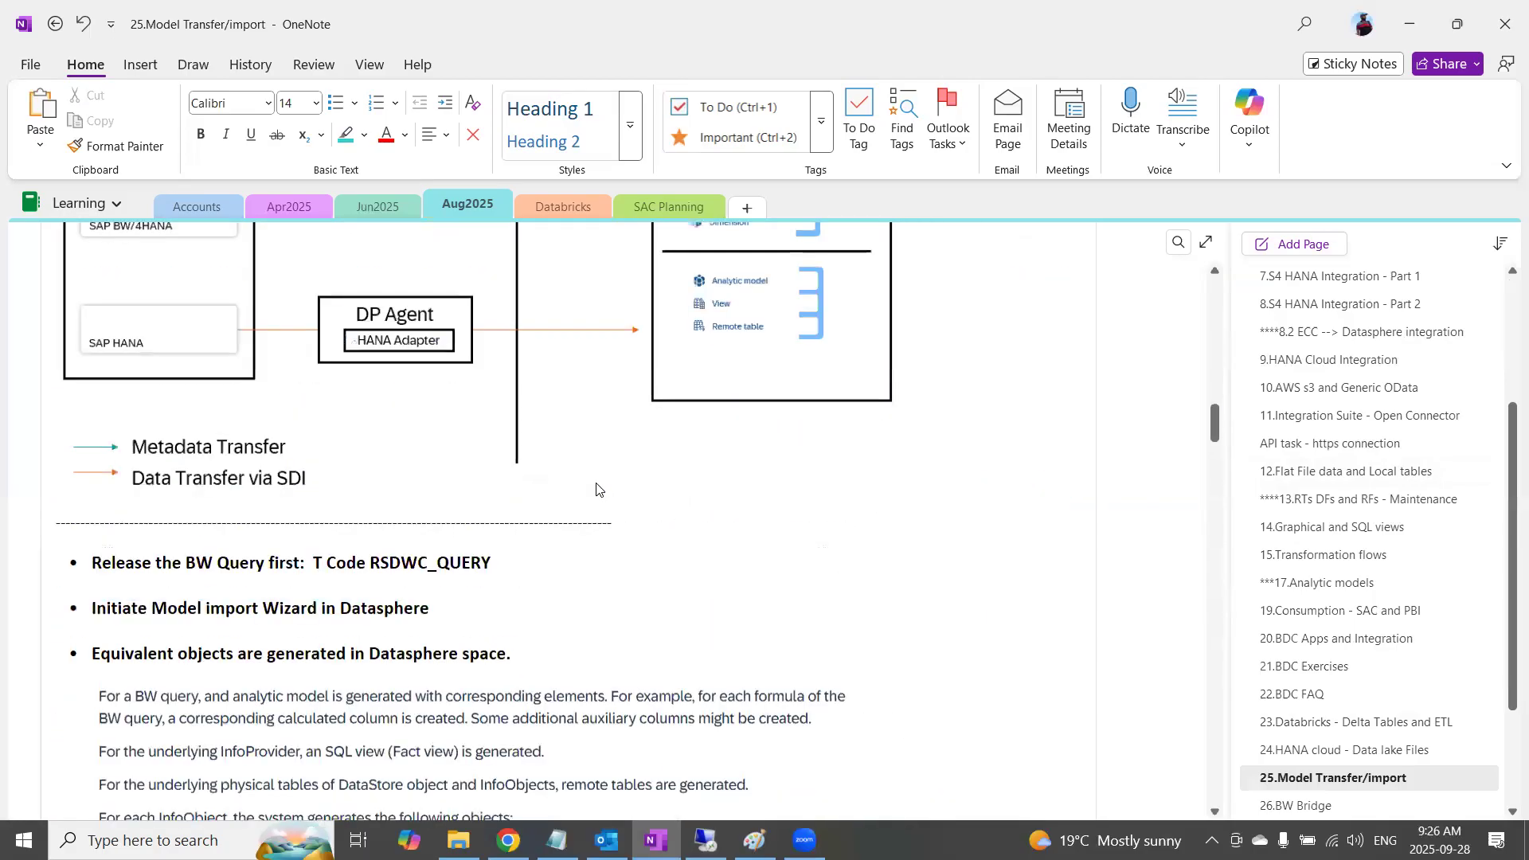
scroll(597, 489, down, 1)
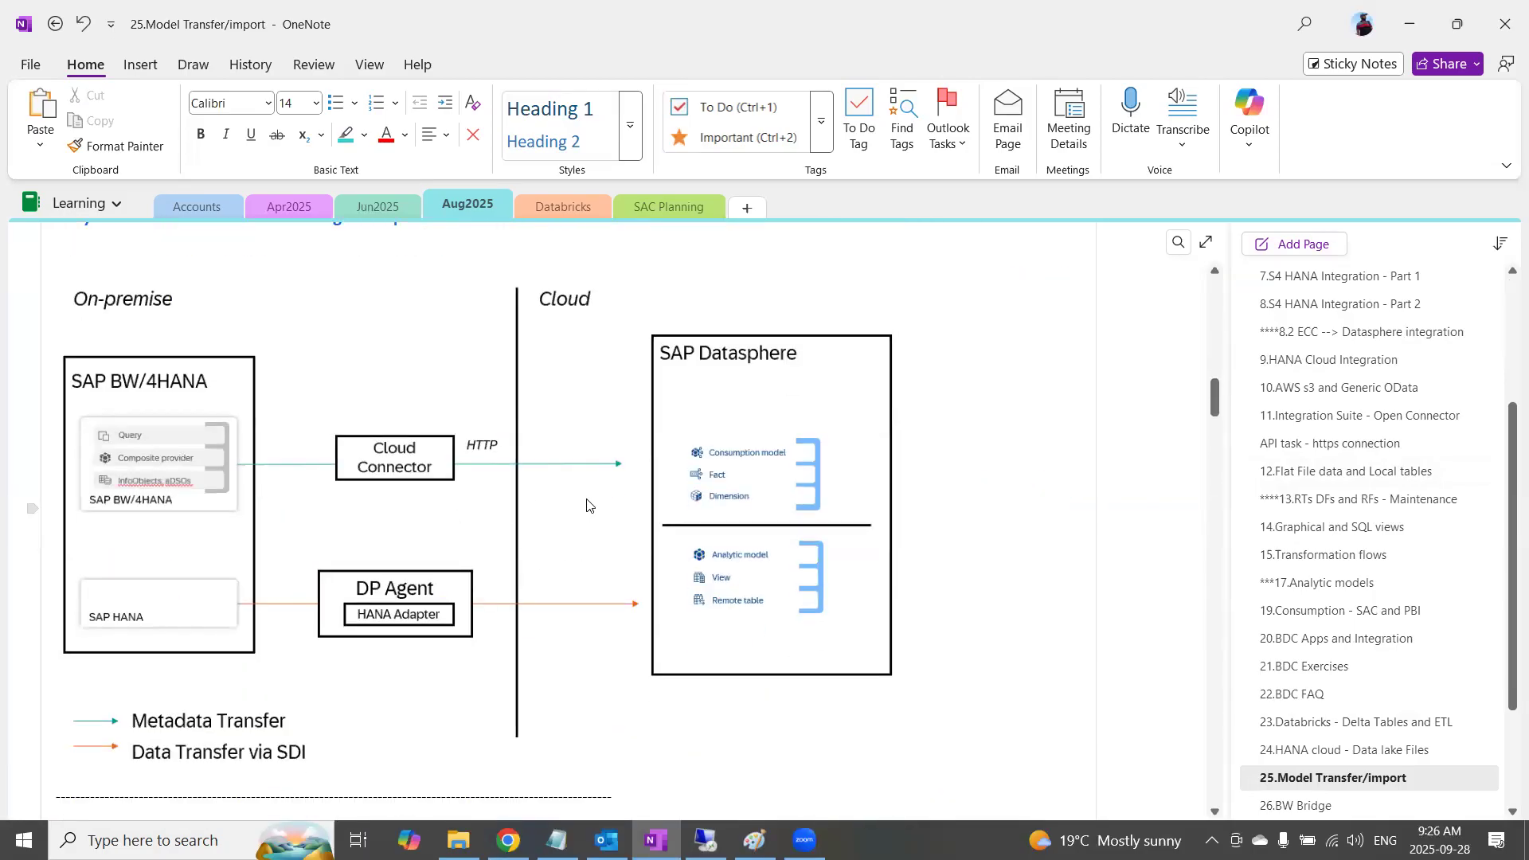
scroll(419, 547, up, 3)
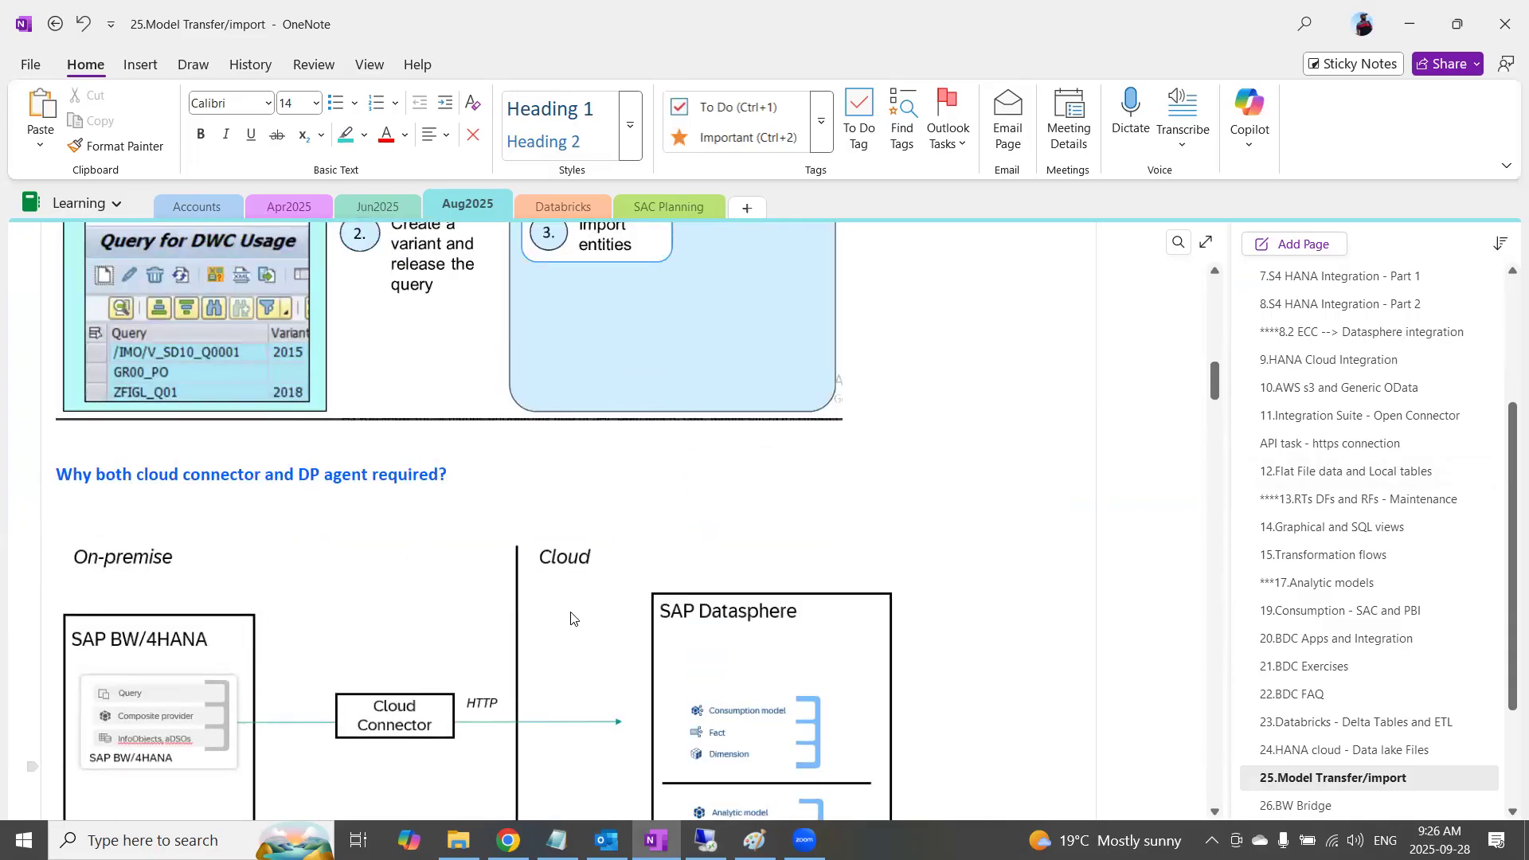
scroll(570, 618, down, 3)
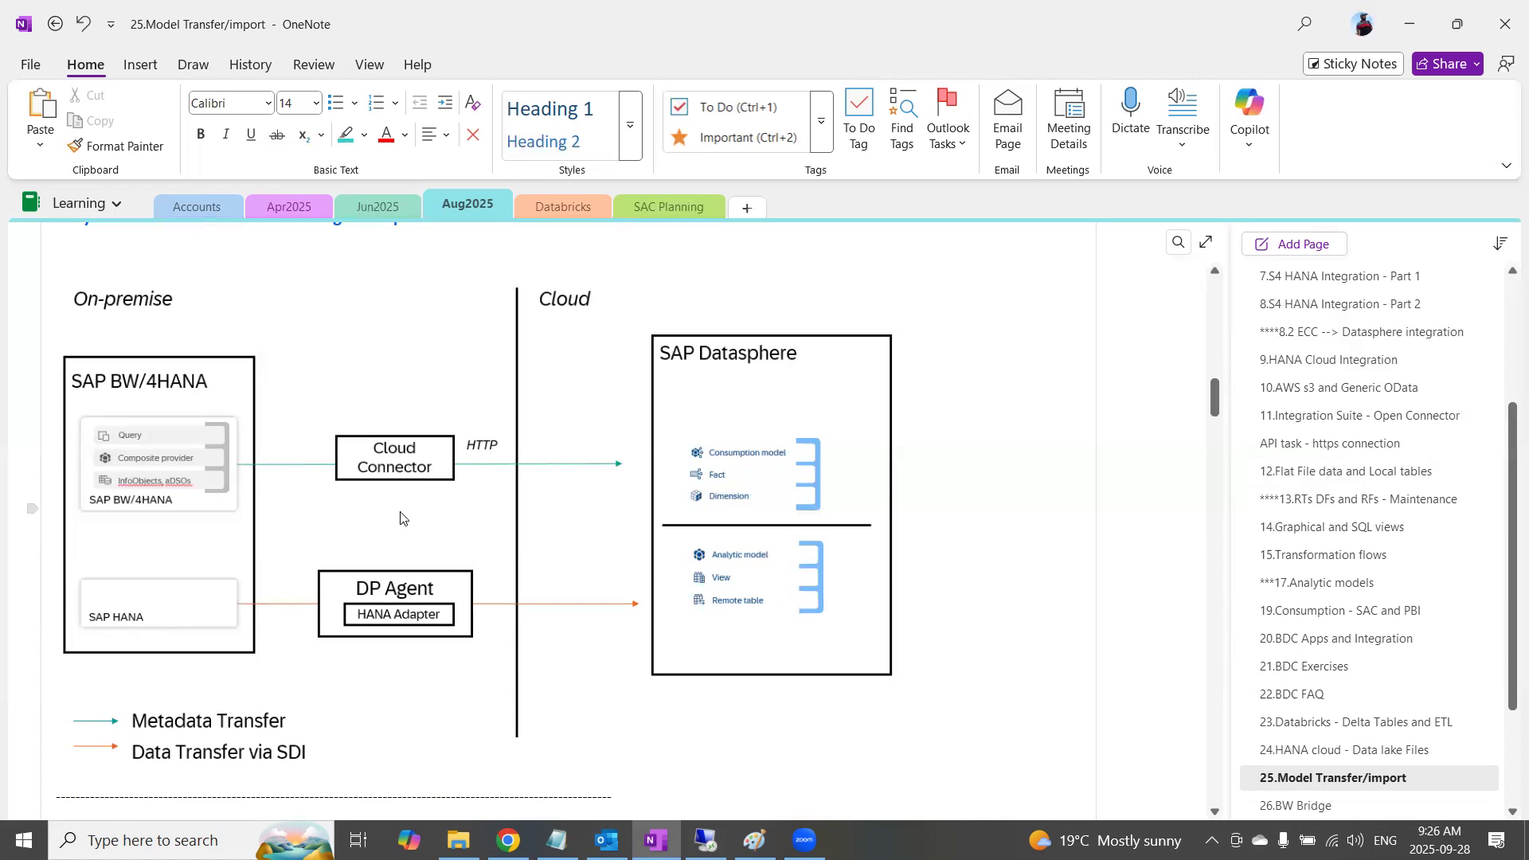
Switch to Chrome and review the Add Resources section of the Cloud Connector HTTPS mapping guide, focusing on the remote tables entry
click(508, 840)
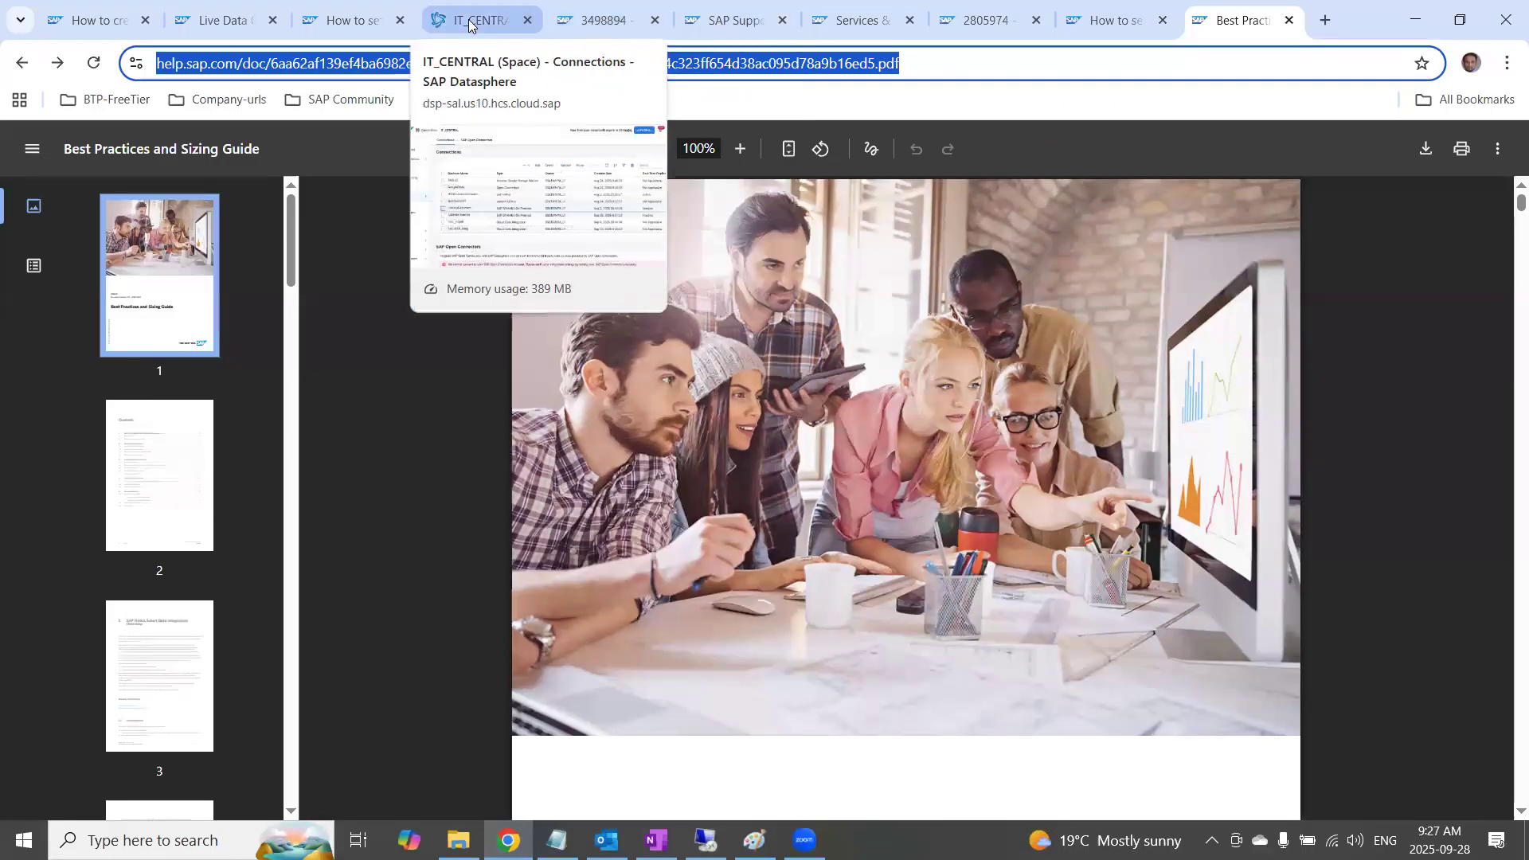
click(502, 25)
click(347, 24)
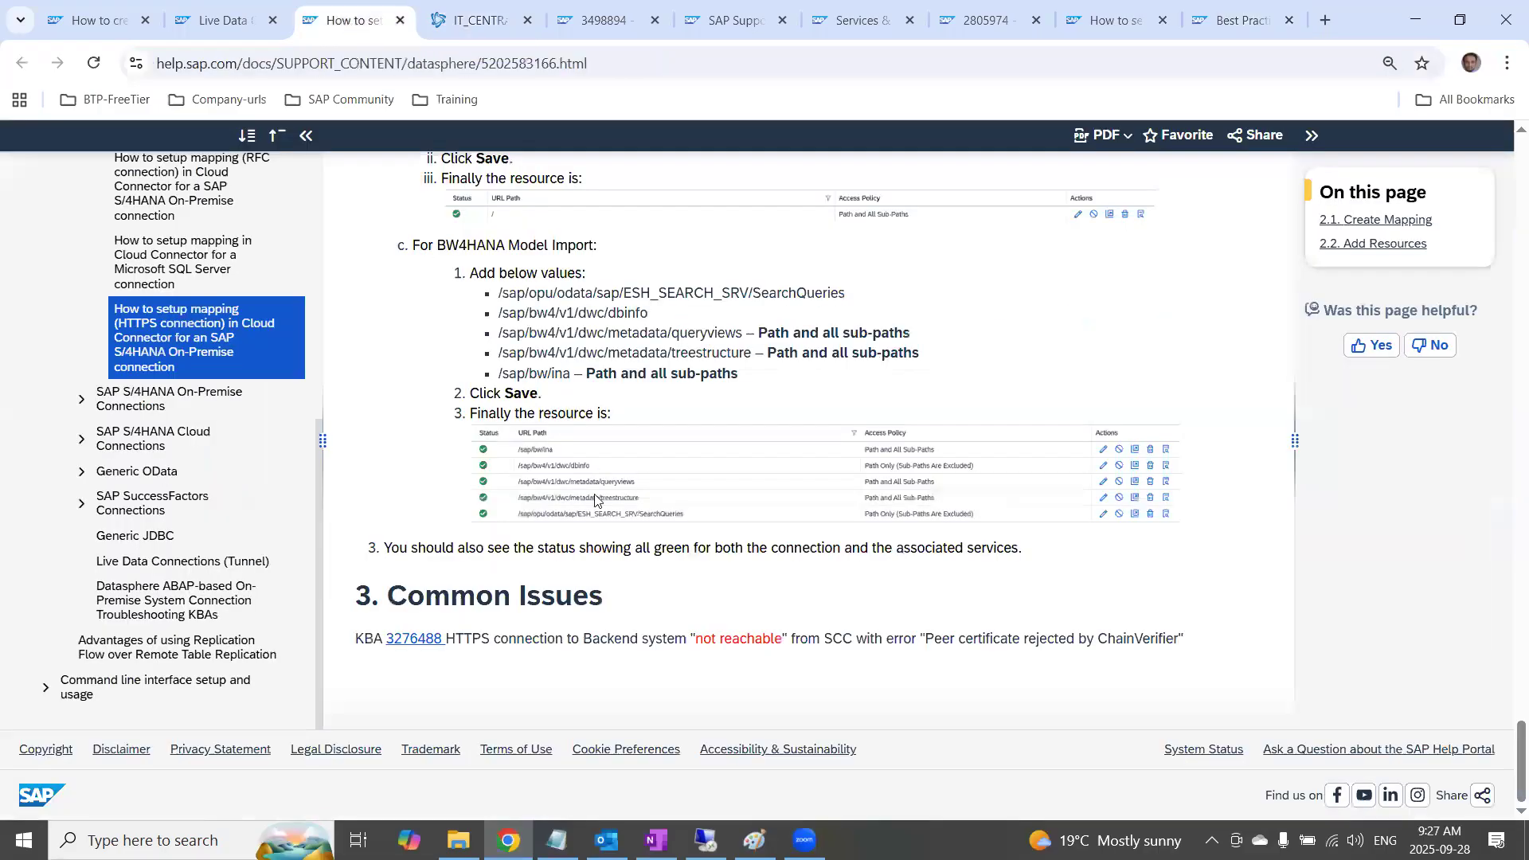
scroll(557, 366, up, 15)
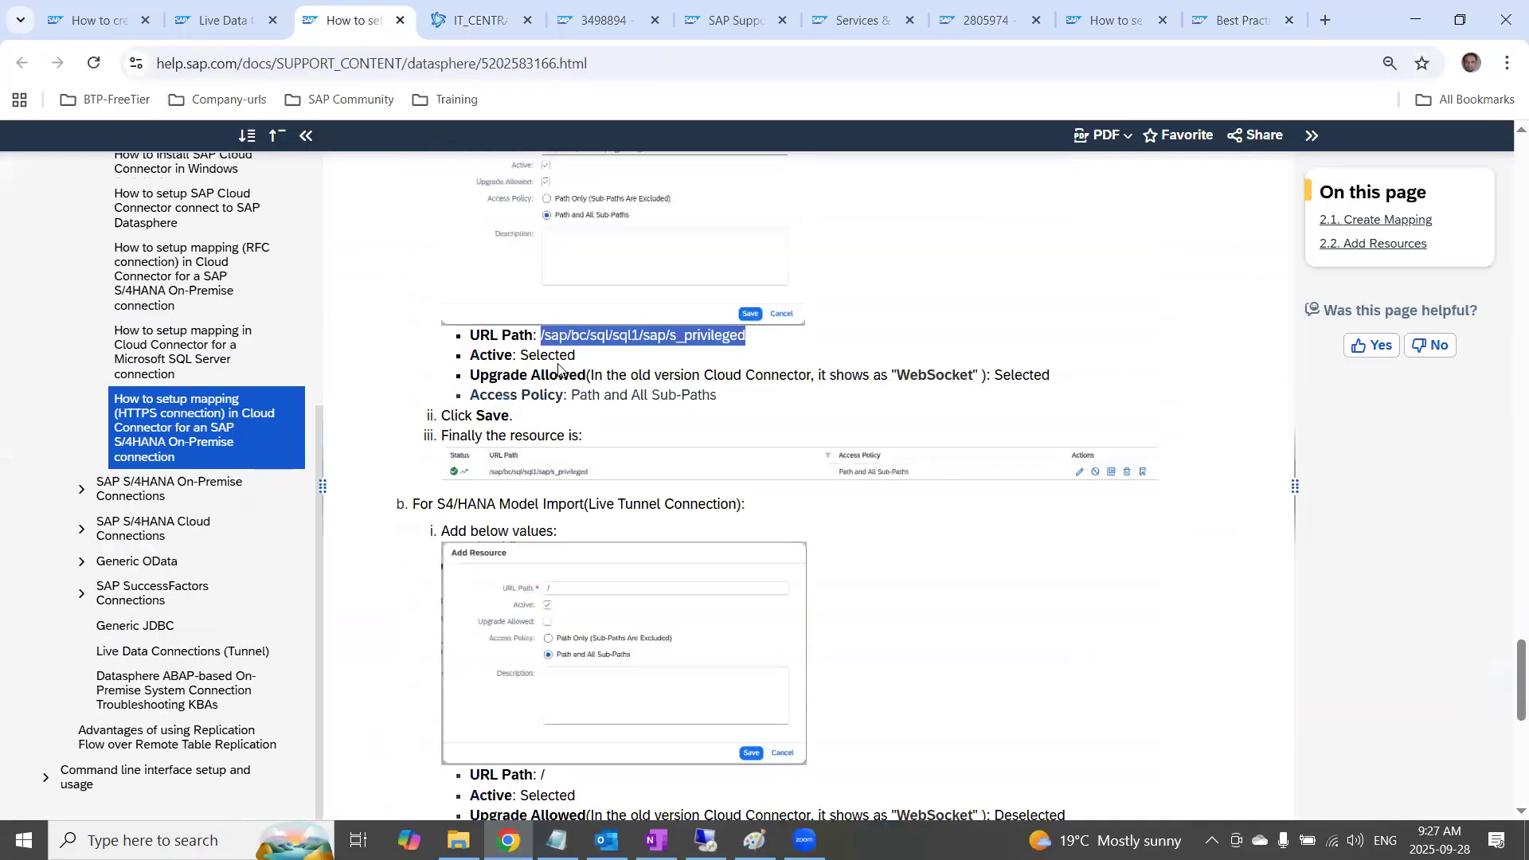
scroll(438, 285, up, 3)
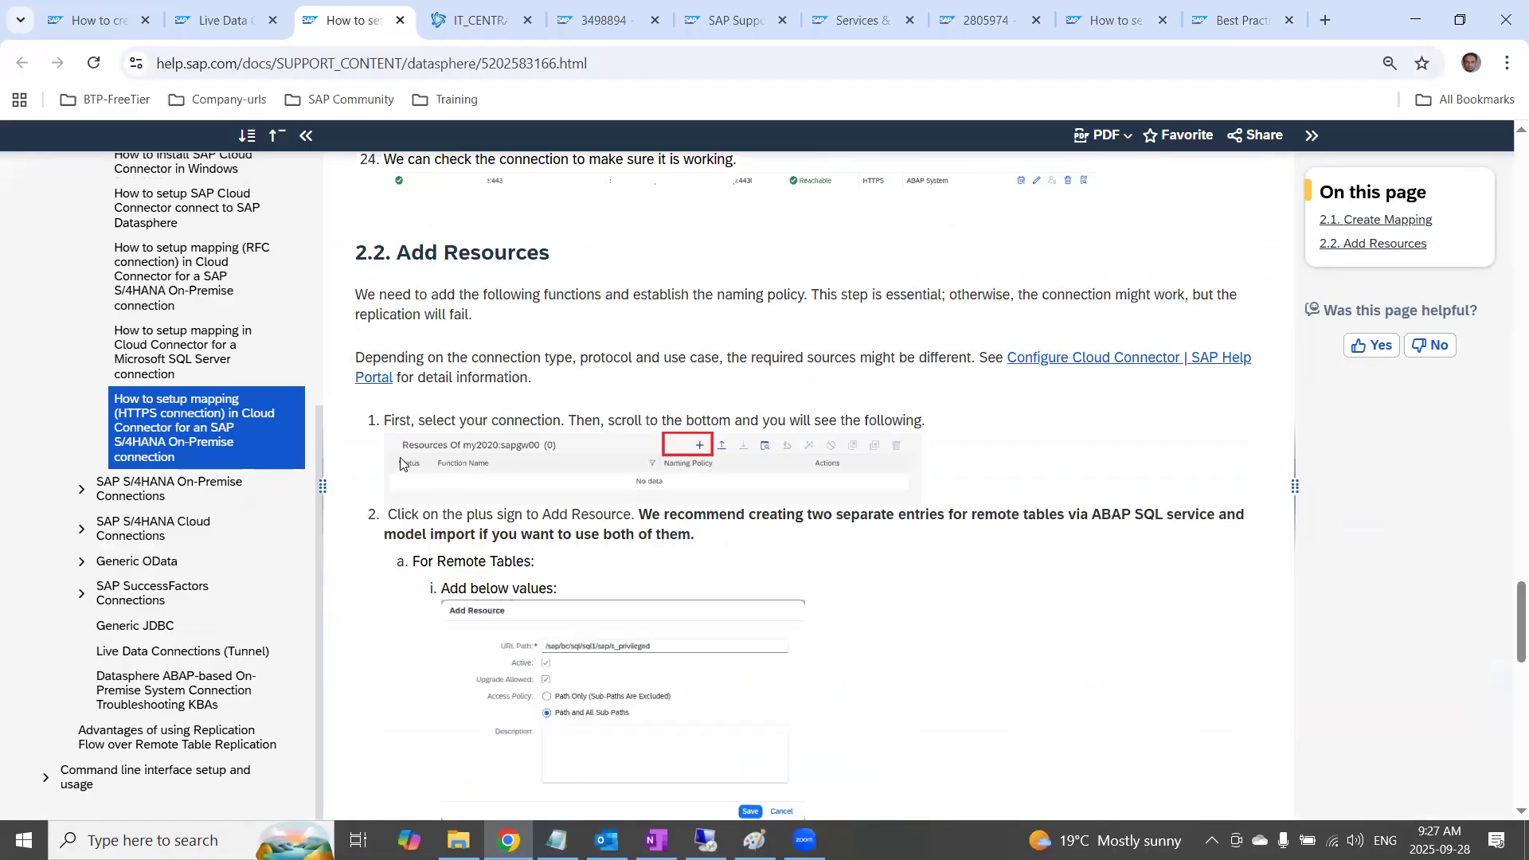
scroll(537, 603, down, 5)
scroll(537, 598, up, 3)
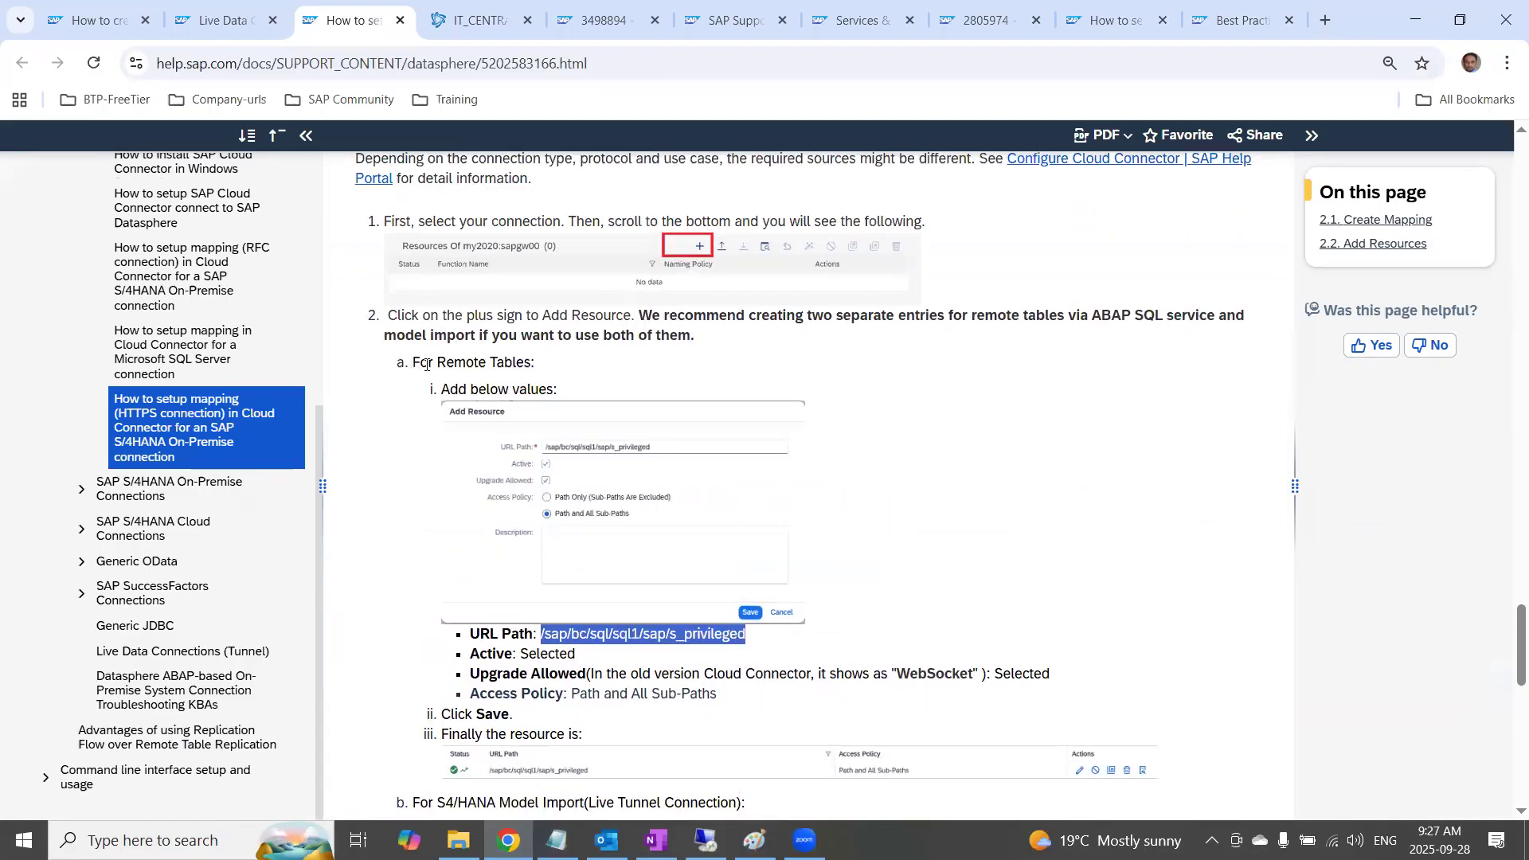
Review the Add Resource settings for S/4HANA Model Import and BW4HANA Model Import, plus the Common Issues section of the guide
click(427, 365)
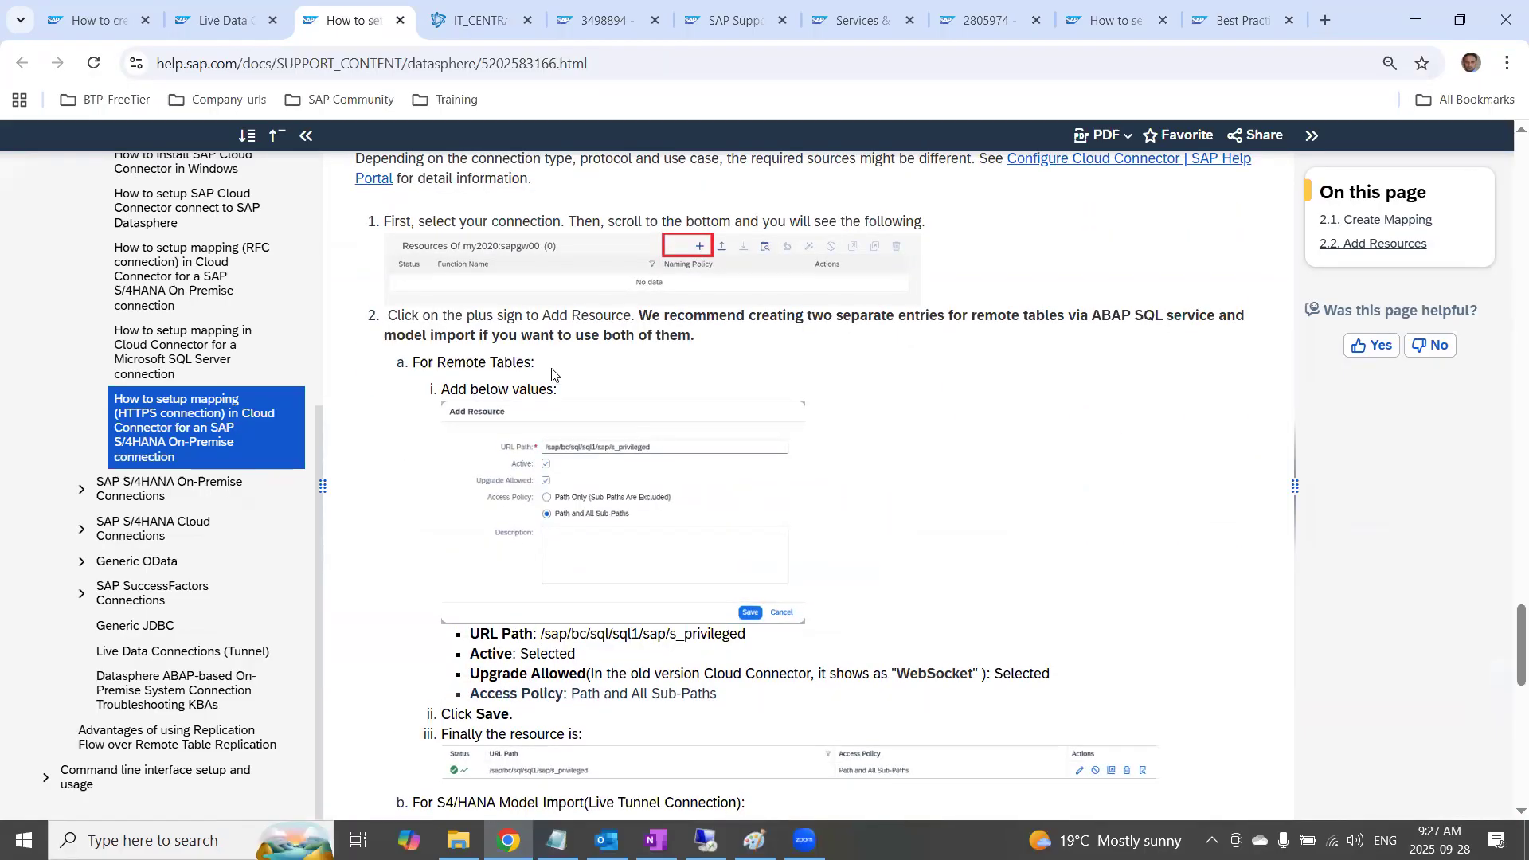
scroll(587, 582, down, 4)
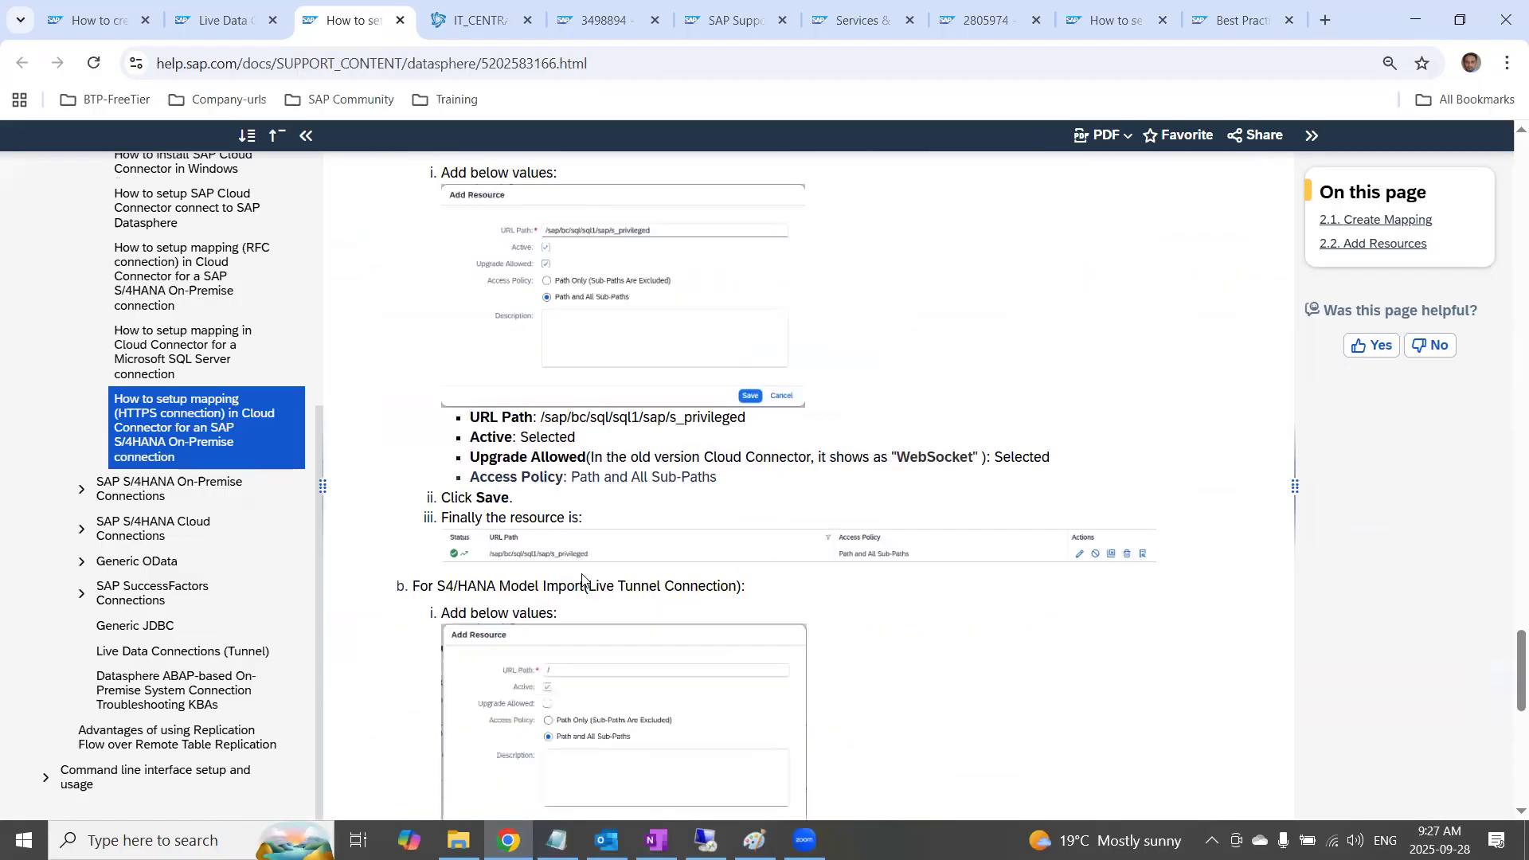
drag(428, 504, 703, 536)
scroll(685, 558, down, 4)
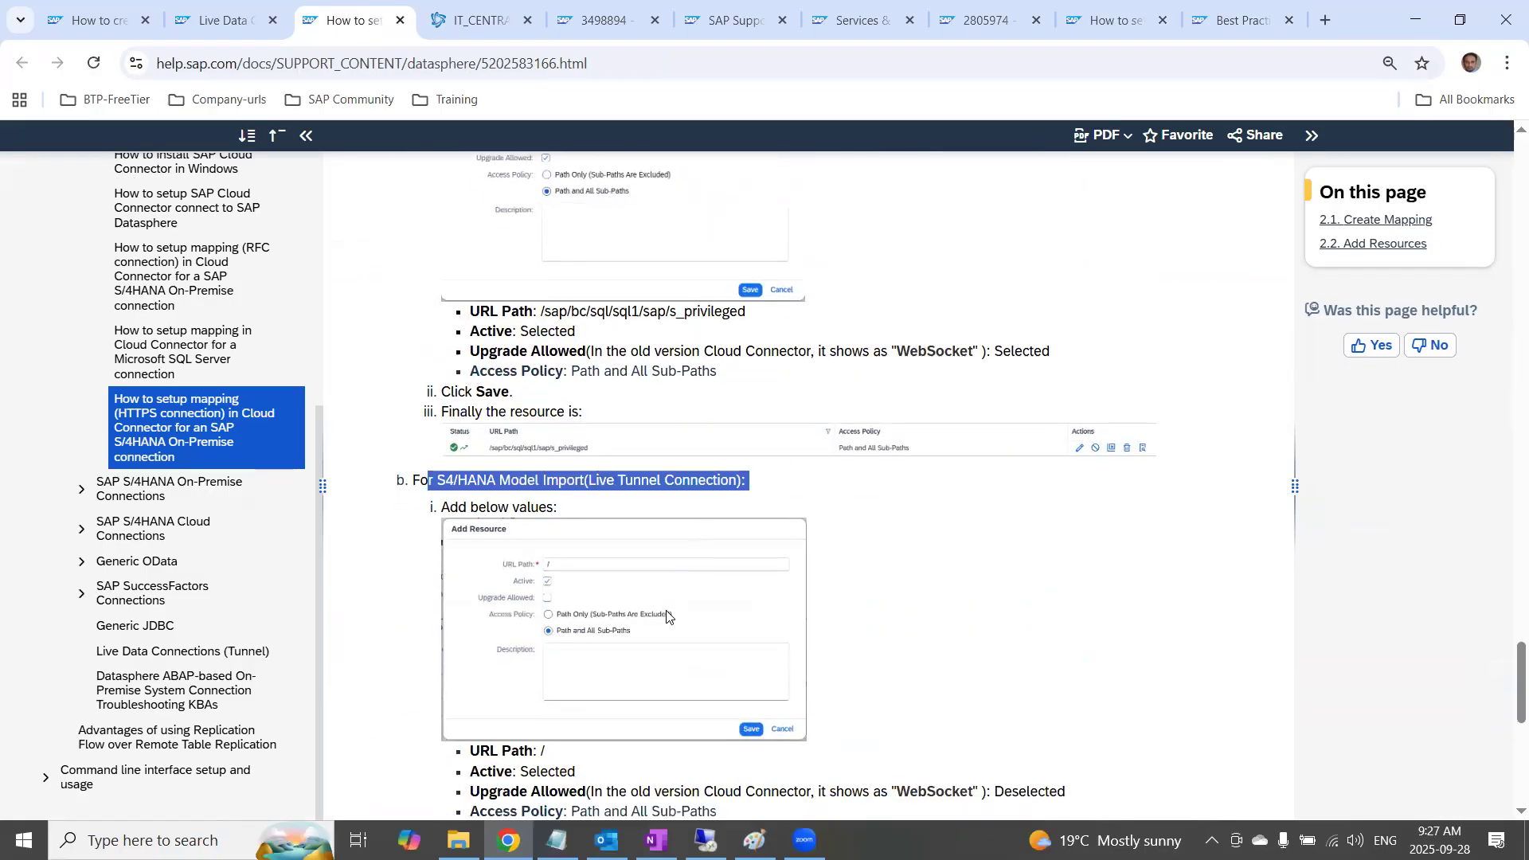
drag(427, 643, 599, 644)
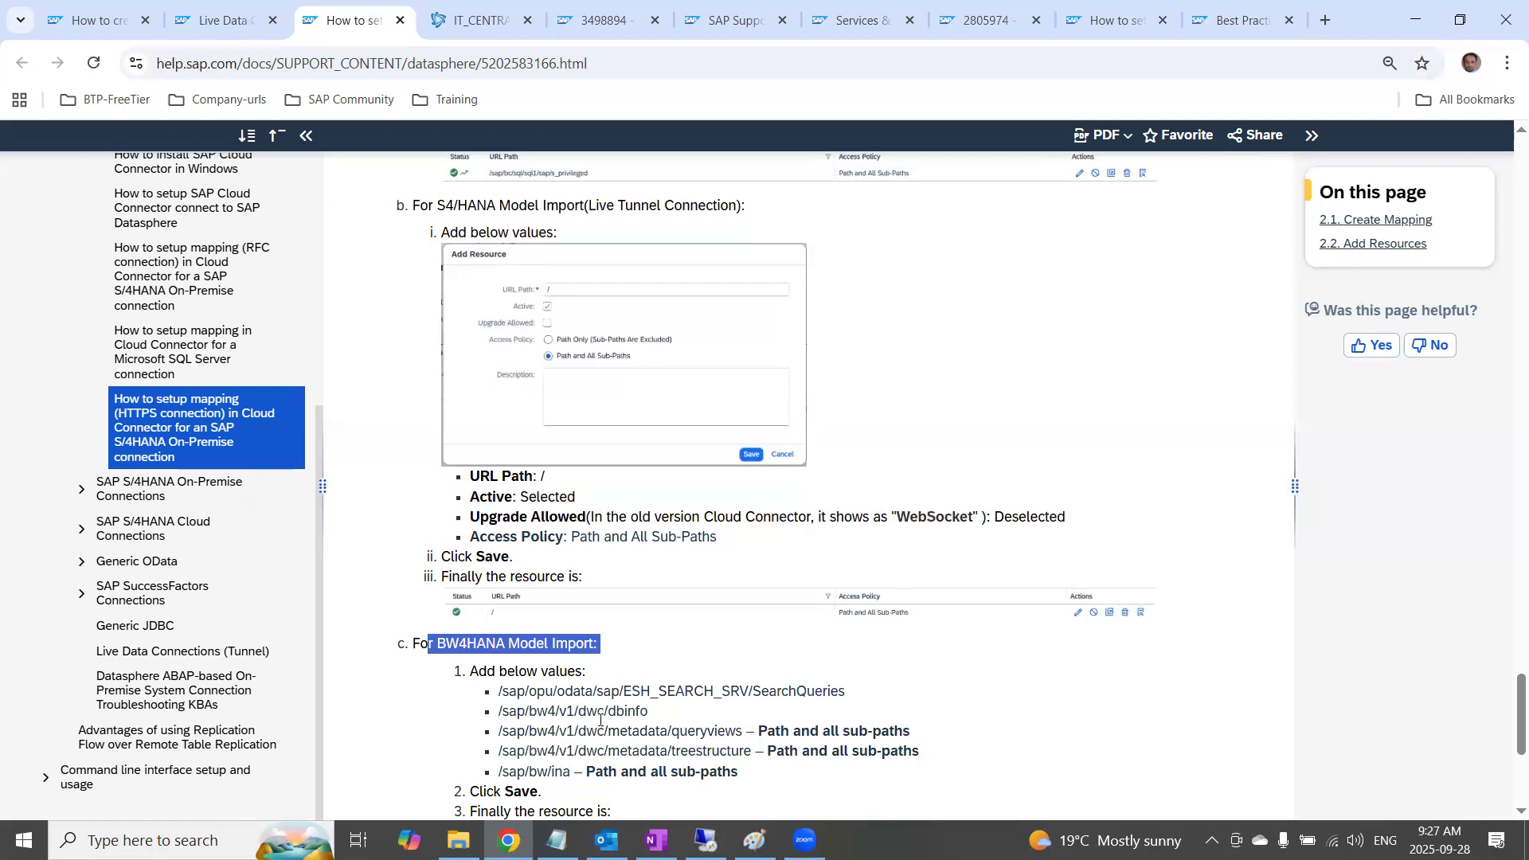
scroll(489, 602, down, 1)
drag(490, 595, 930, 691)
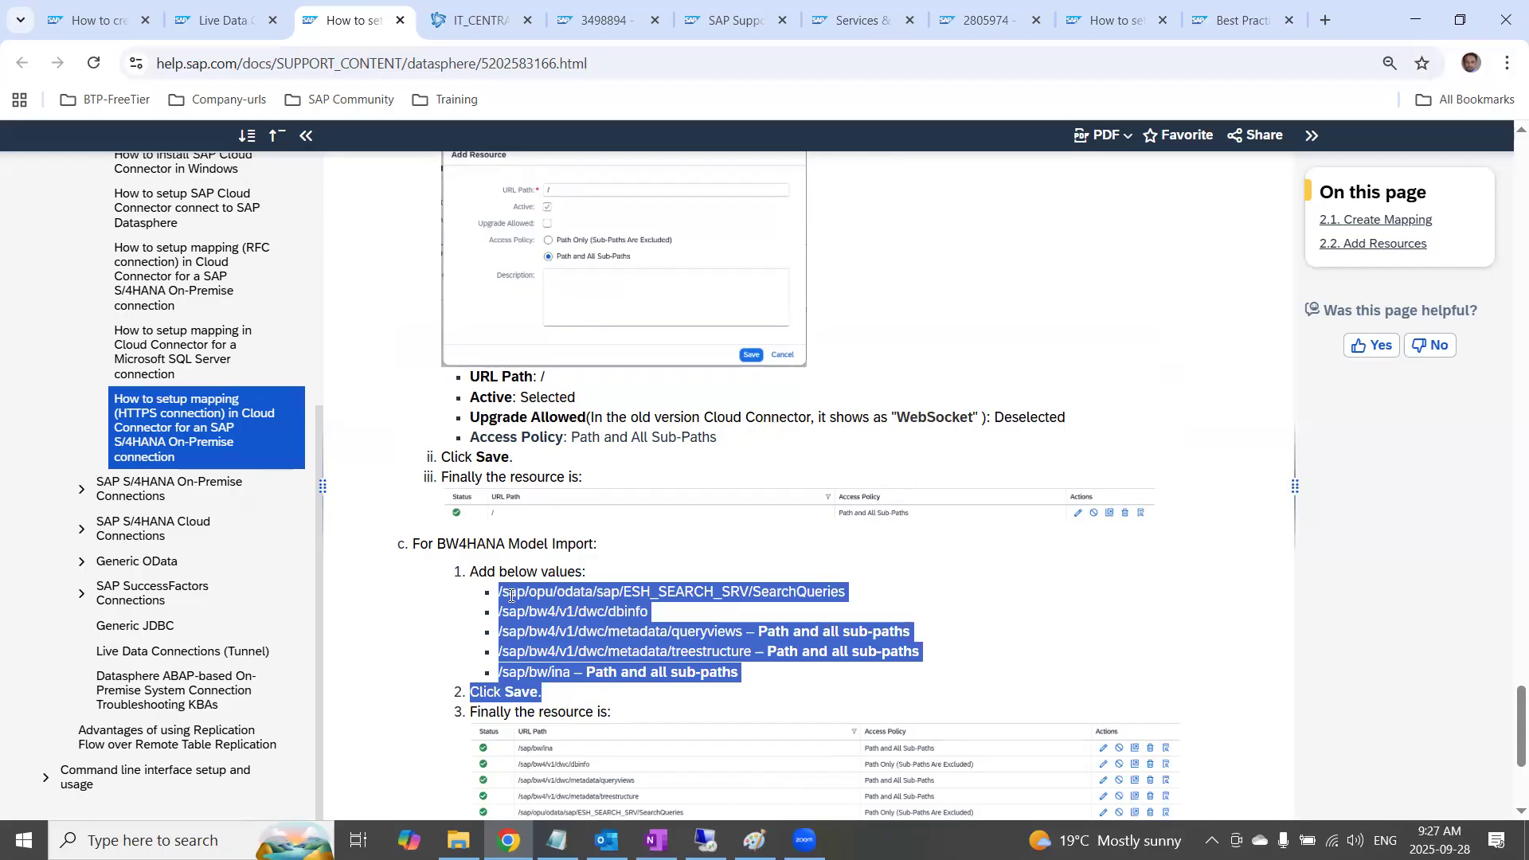
scroll(526, 593, down, 3)
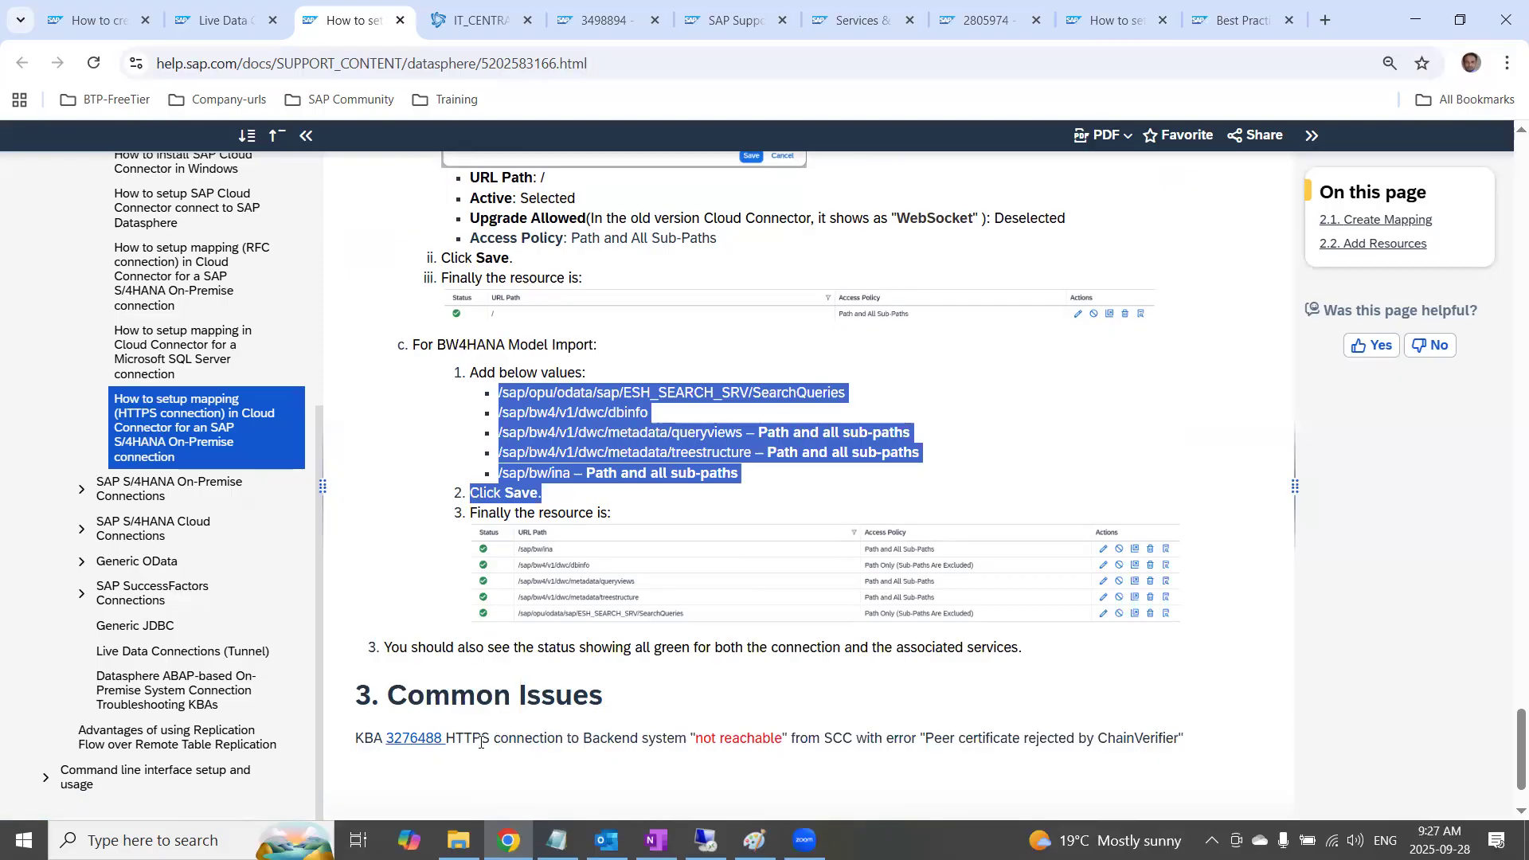
drag(736, 743, 821, 732)
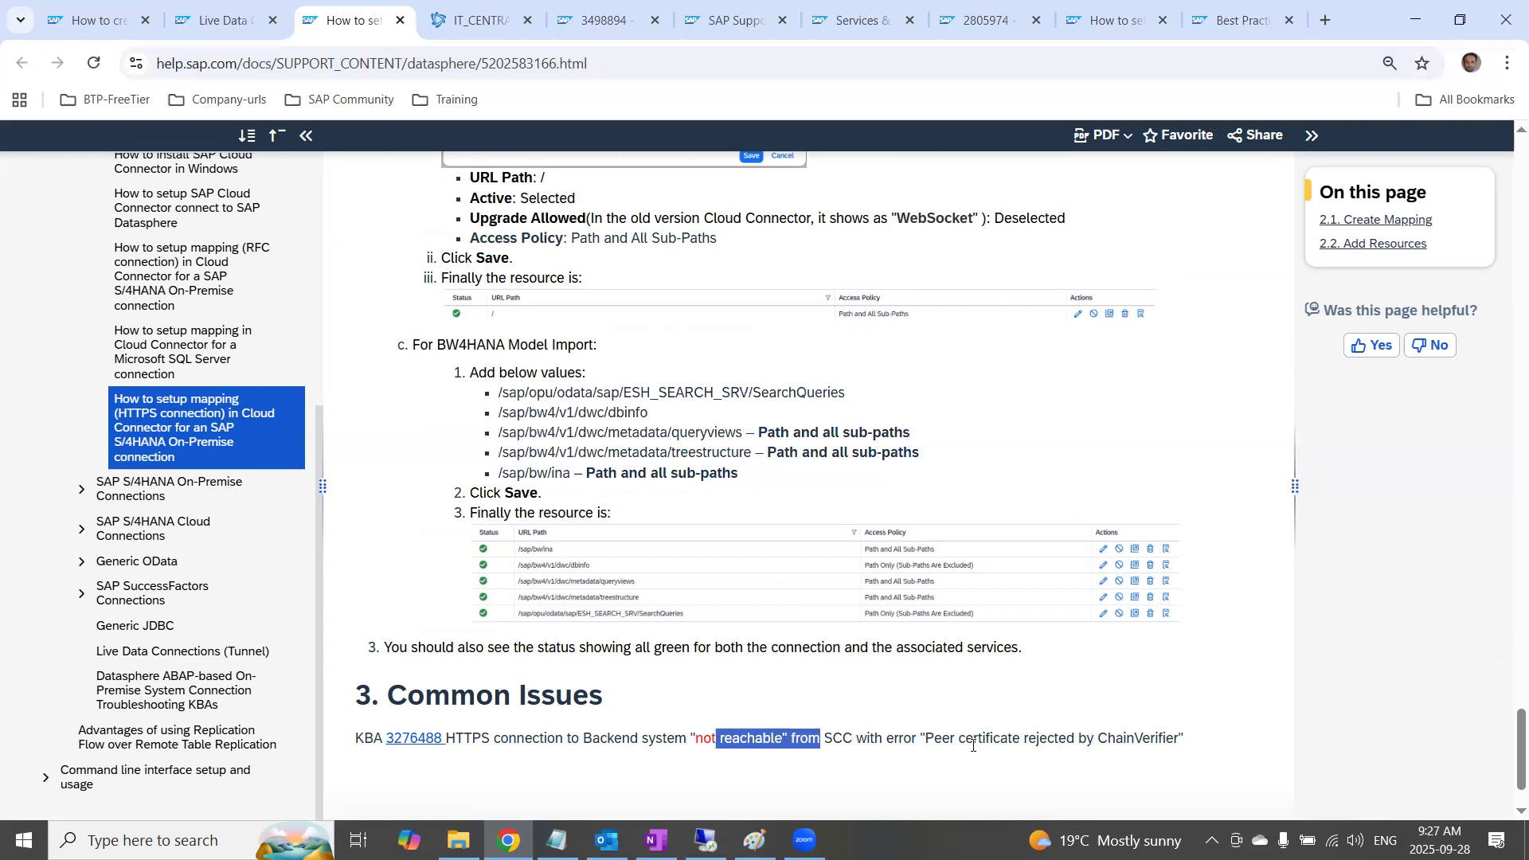
drag(964, 741, 1117, 753)
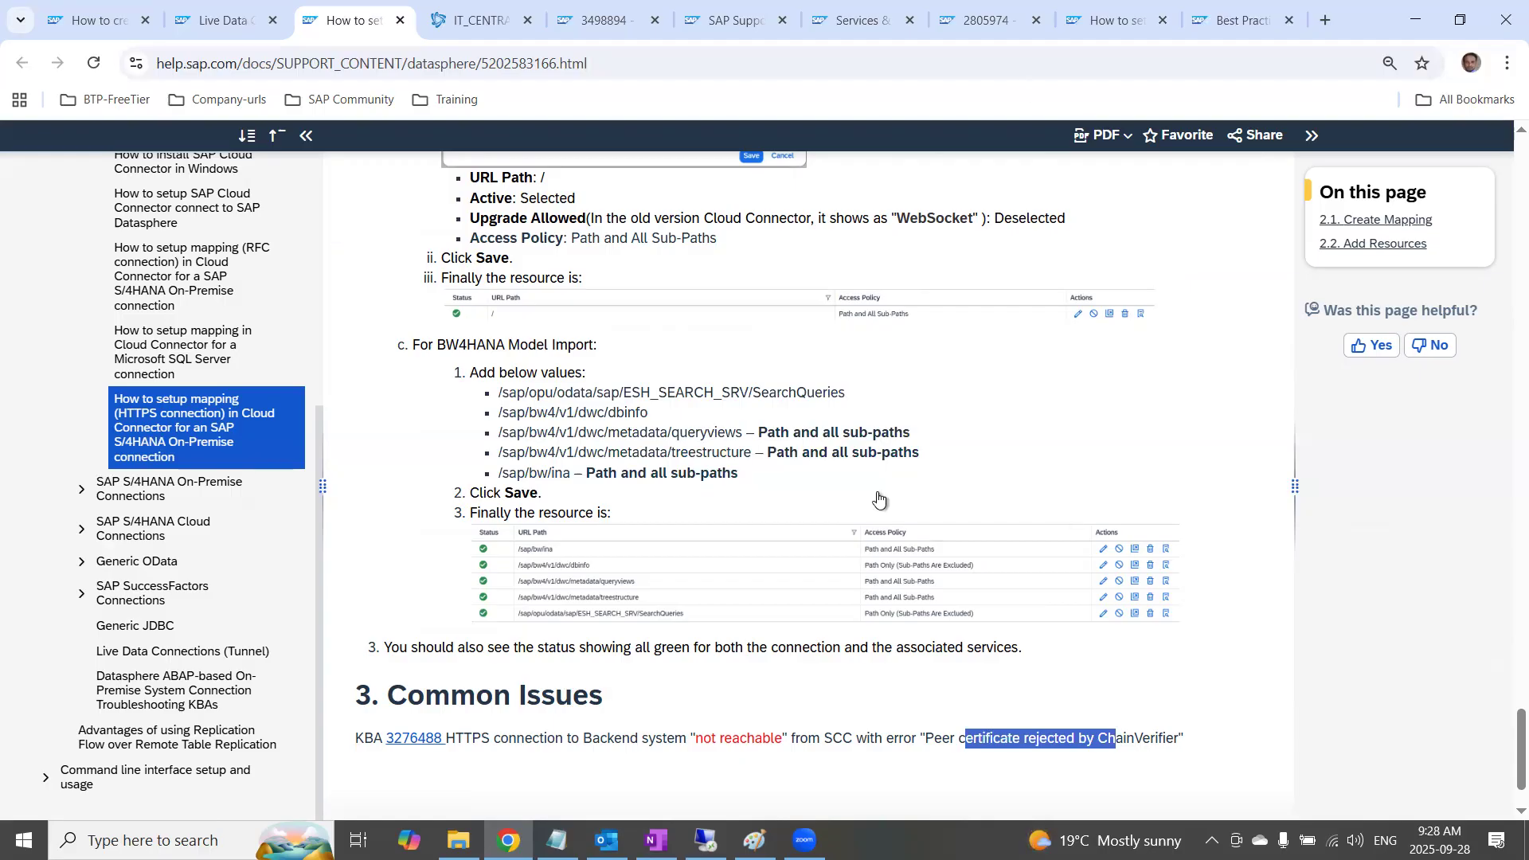
Check the HTTPS mapping in Cloud Connector, then minimize the remote session and review the Tunnel settings in the live data connection guide
key(alt+Tab)
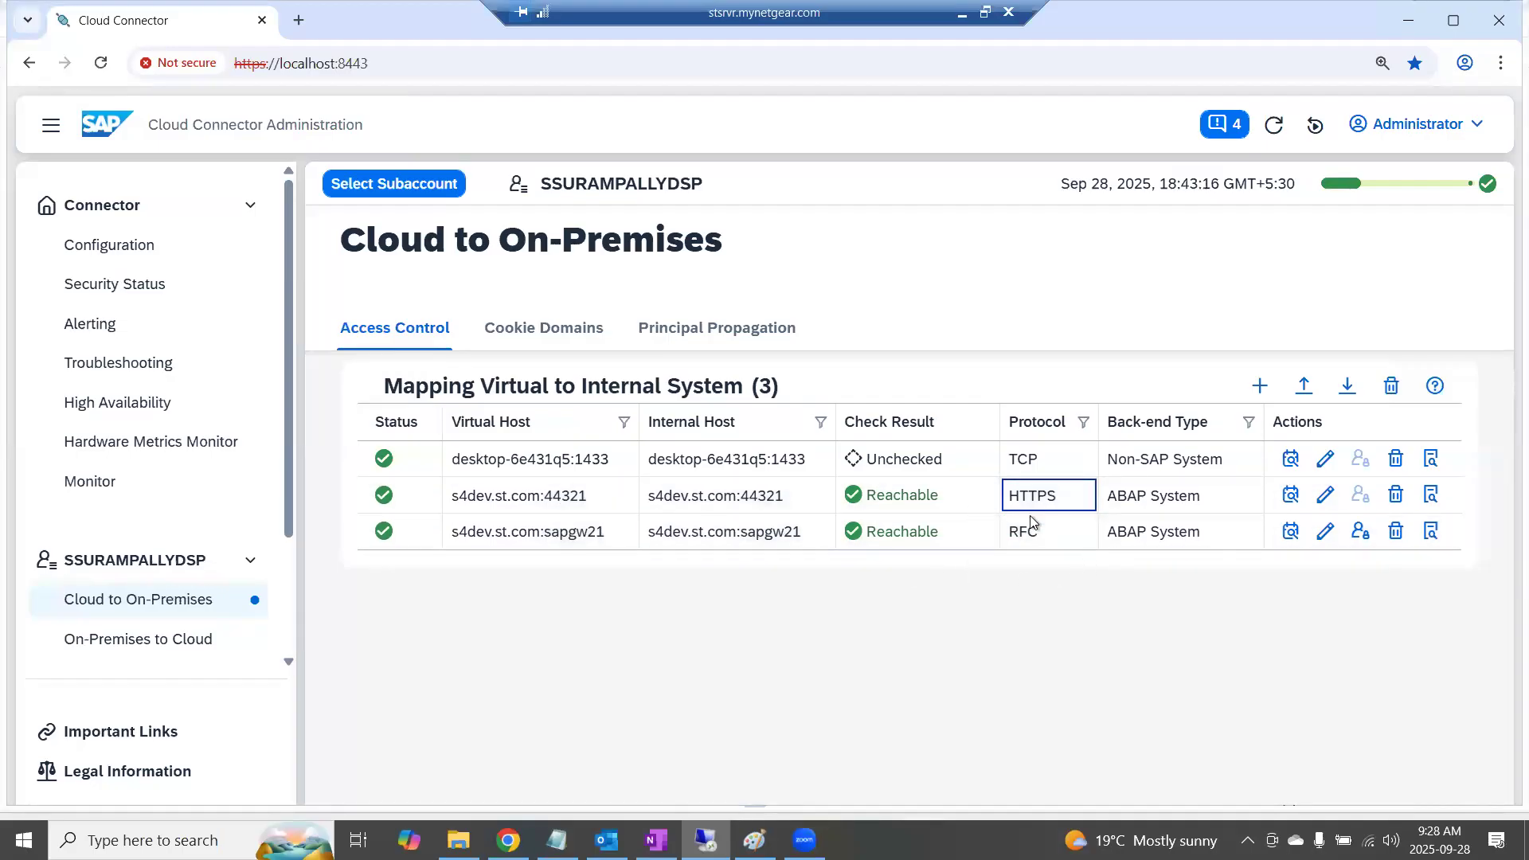
click(960, 17)
scroll(725, 560, up, 15)
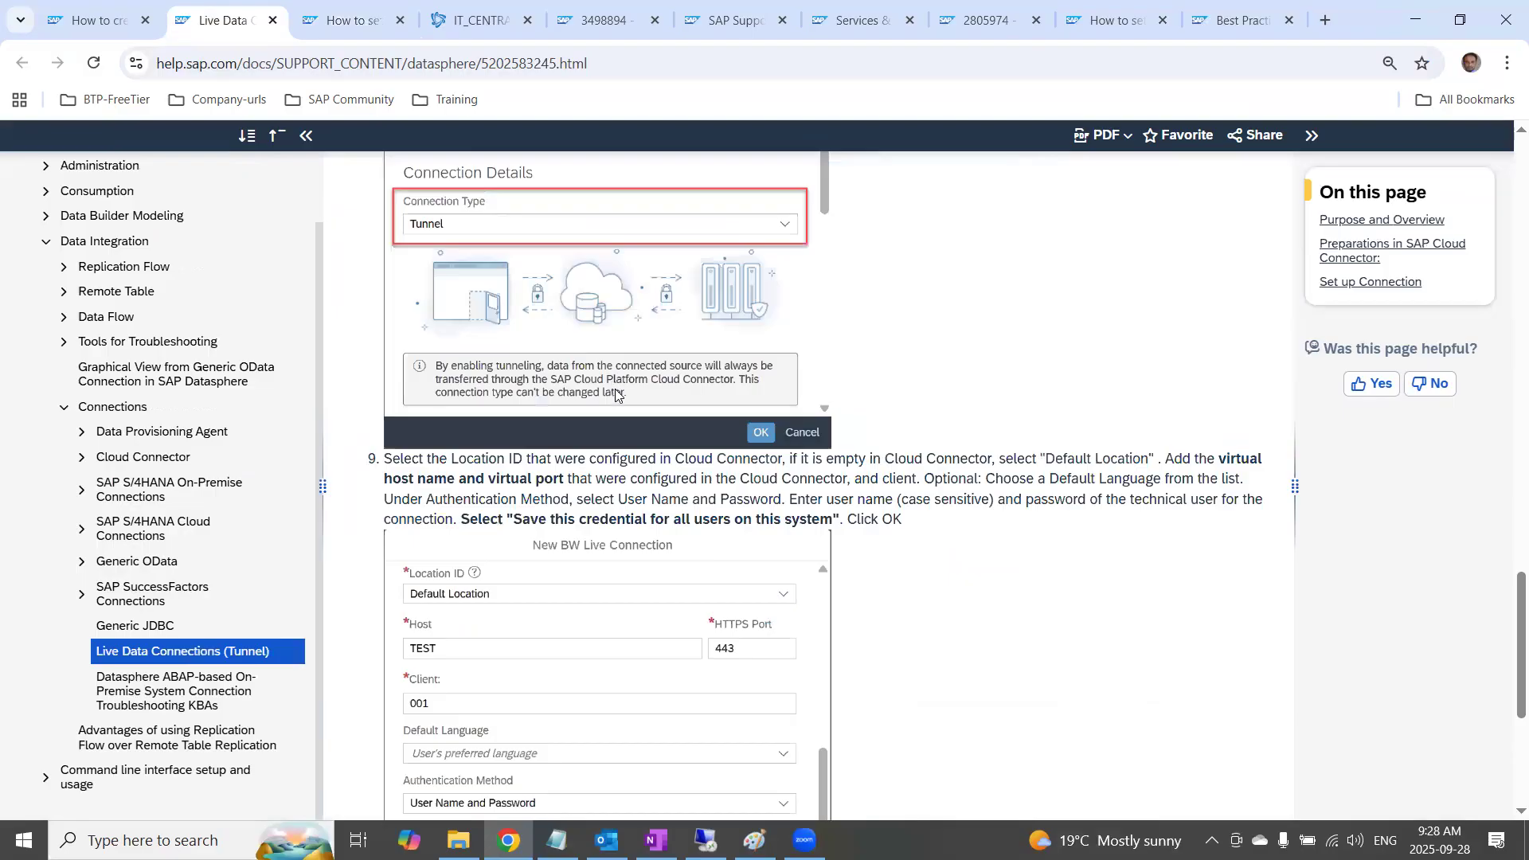
scroll(618, 396, up, 3)
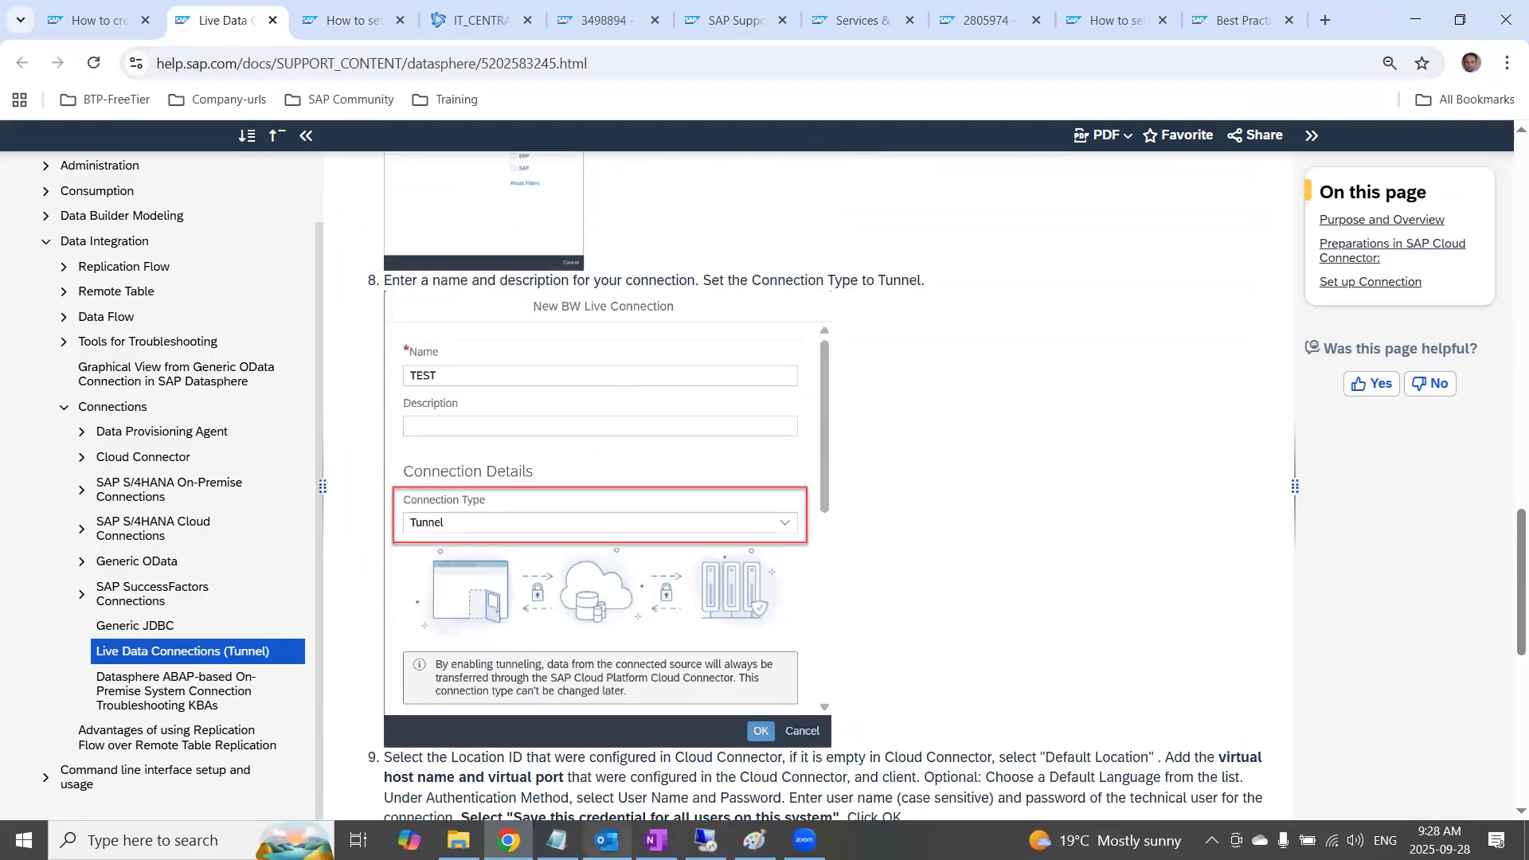
Switch to OneNote and review the Model Import/Transfer Connection set up steps on the 25.Model Transfer/import page
click(655, 841)
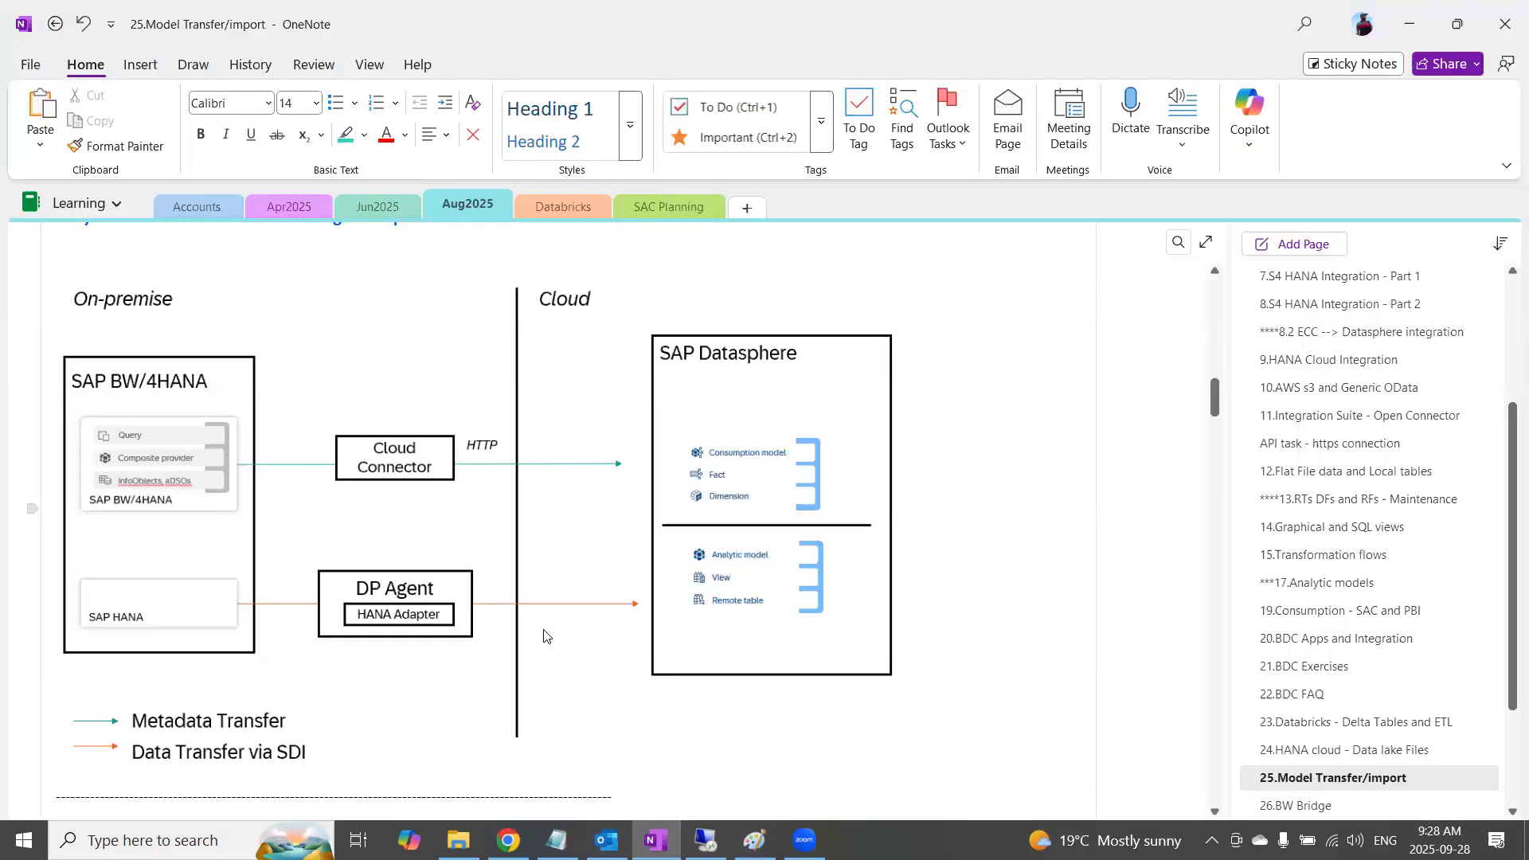
scroll(558, 619, down, 15)
scroll(558, 622, down, 20)
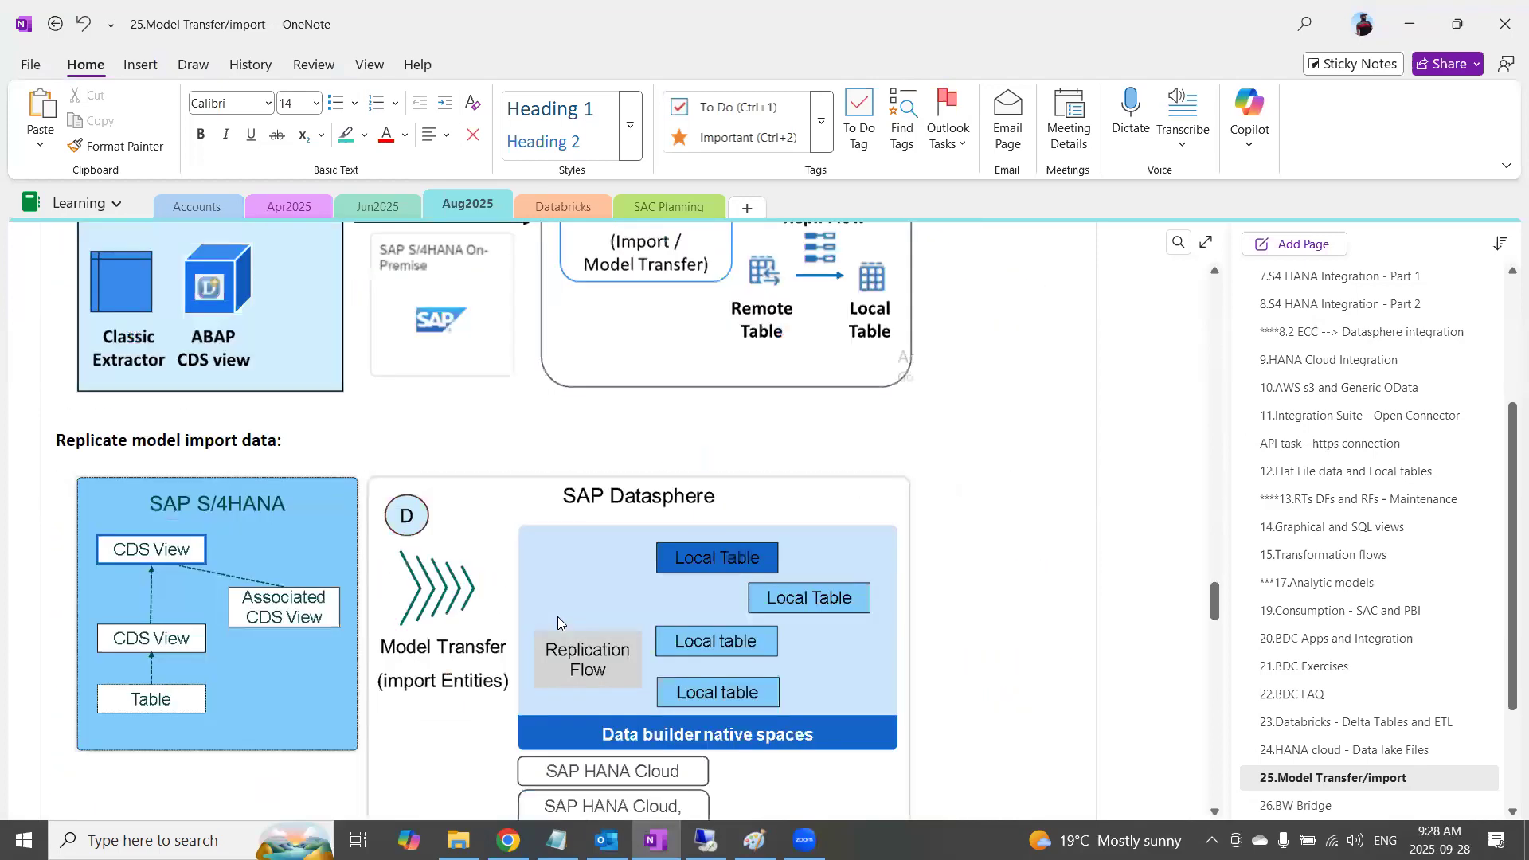
scroll(557, 623, up, 15)
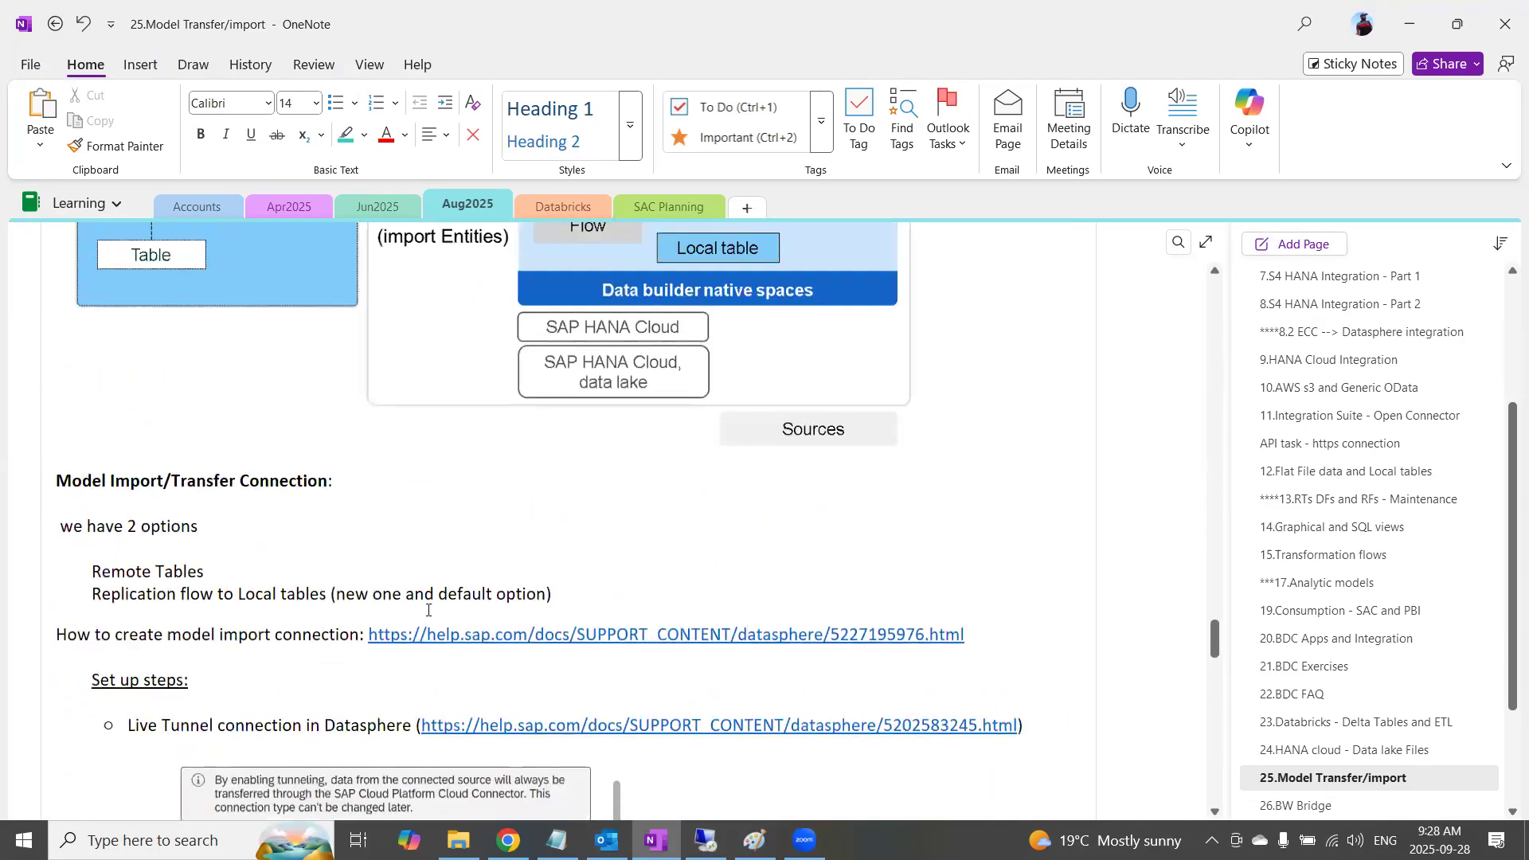
scroll(558, 622, down, 6)
scroll(428, 610, up, 3)
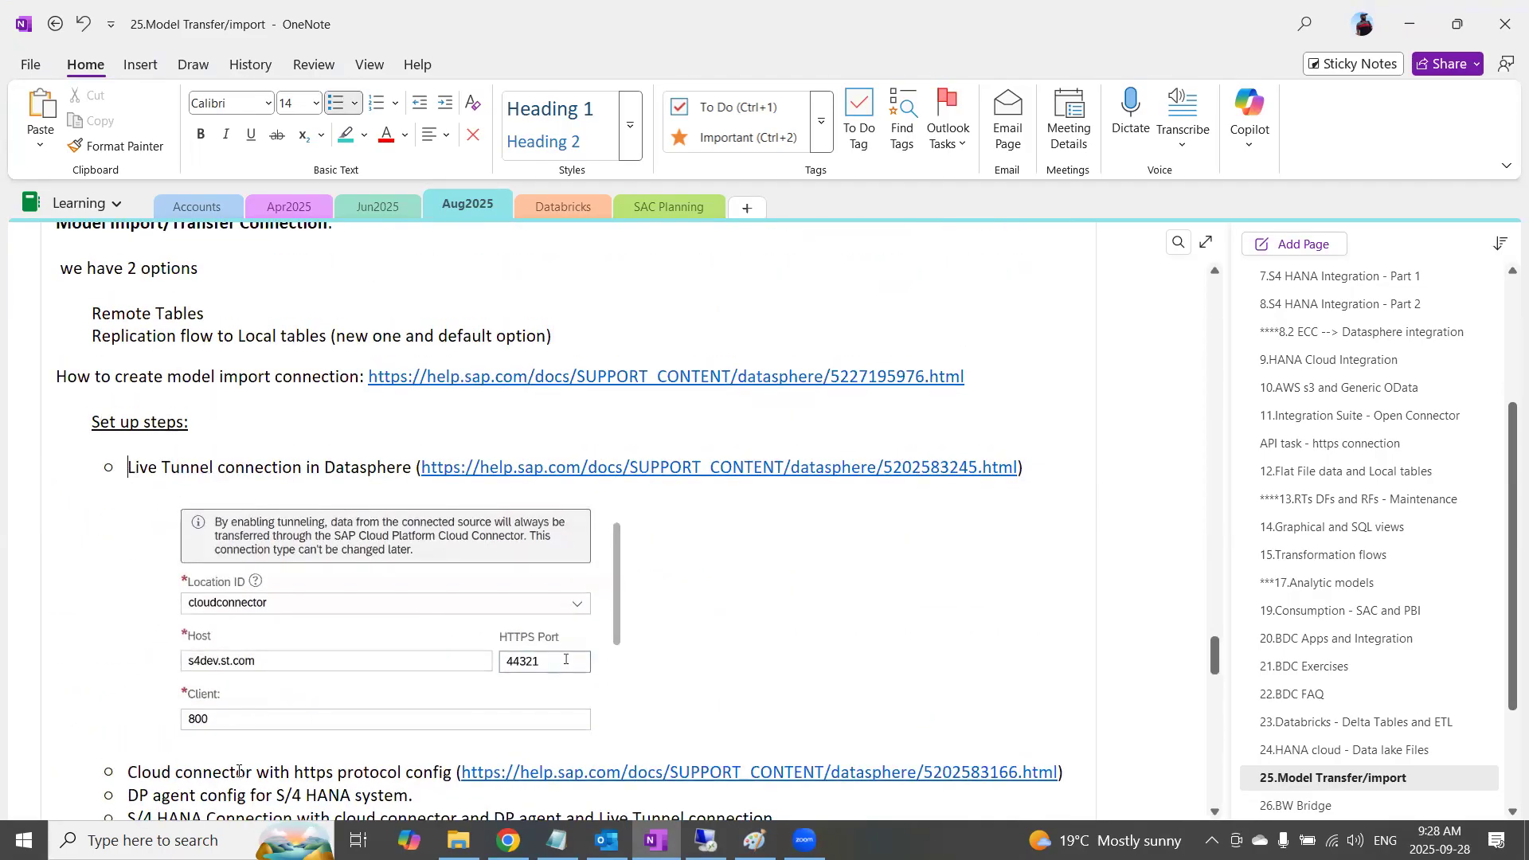
scroll(236, 672, down, 2)
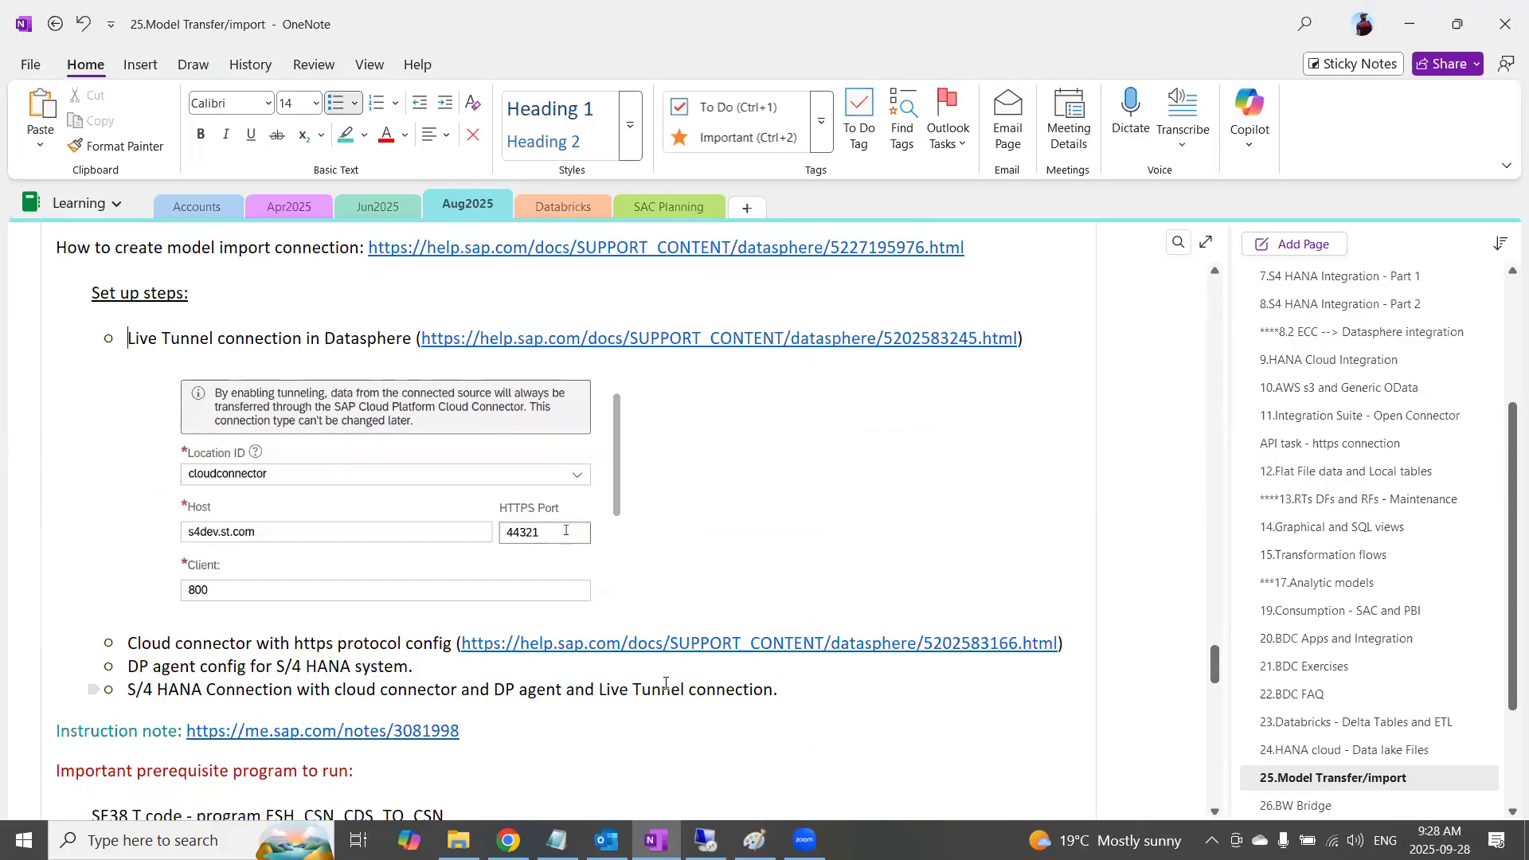
Add the unbulleted line "Validate the Connection." below the set up steps, outdented from the bullet list
click(805, 688)
key(Return)
text(TEst)
key(BackSpace)
key(BackSpace)
text(es)
key(BackSpace)
key(BackSpace)
key(BackSpace)
text(Vali)
key(BackSpace)
key(BackSpace)
key(BackSpace)
key(BackSpace)
key(BackSpace)
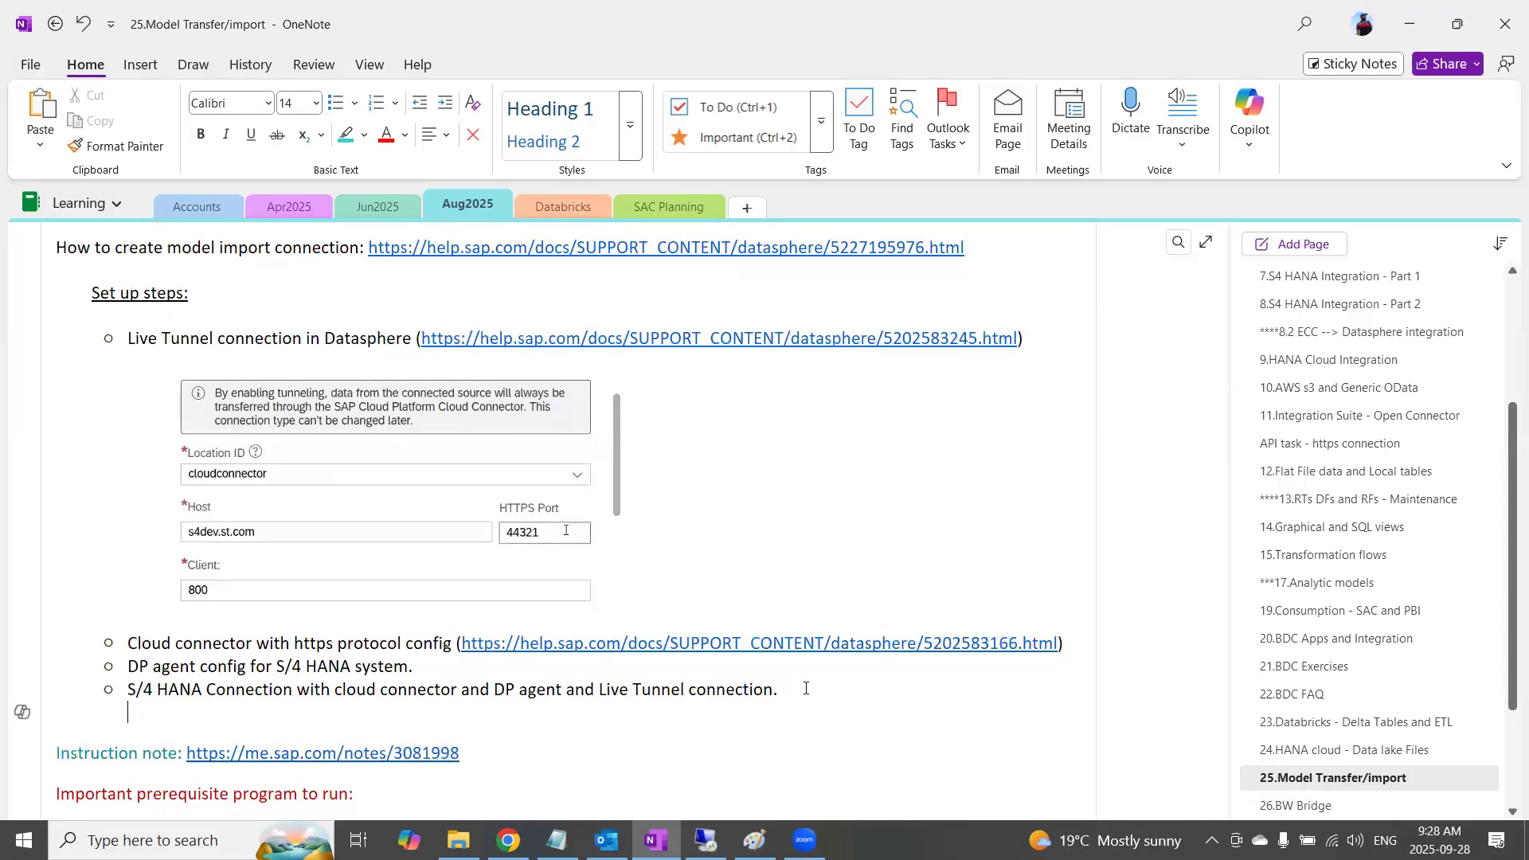
text(Validat)
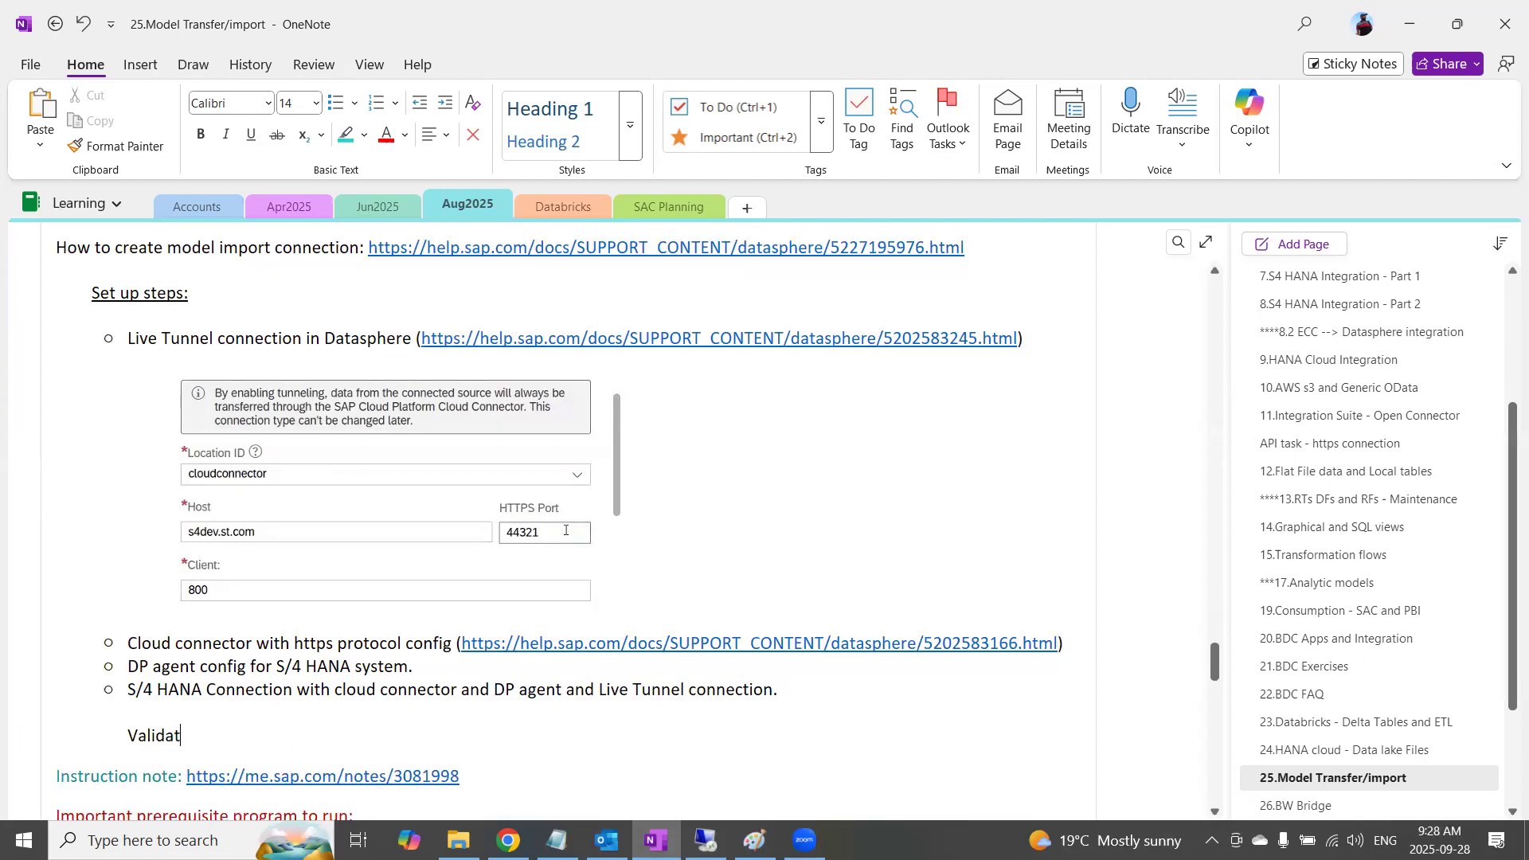
text(e the)
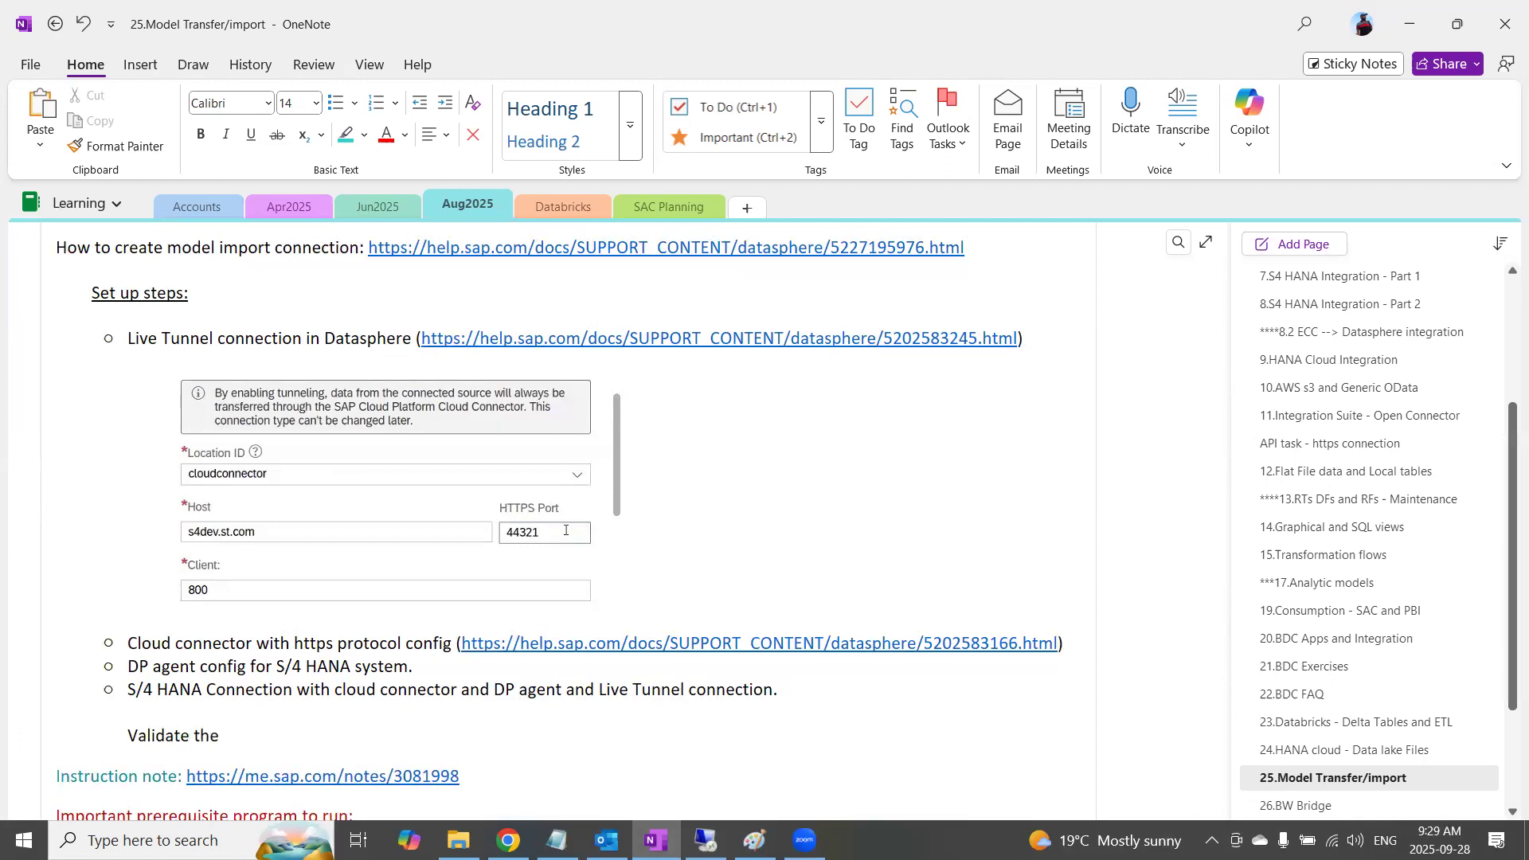
text( Connection.)
key(Home)
key(BackSpace)
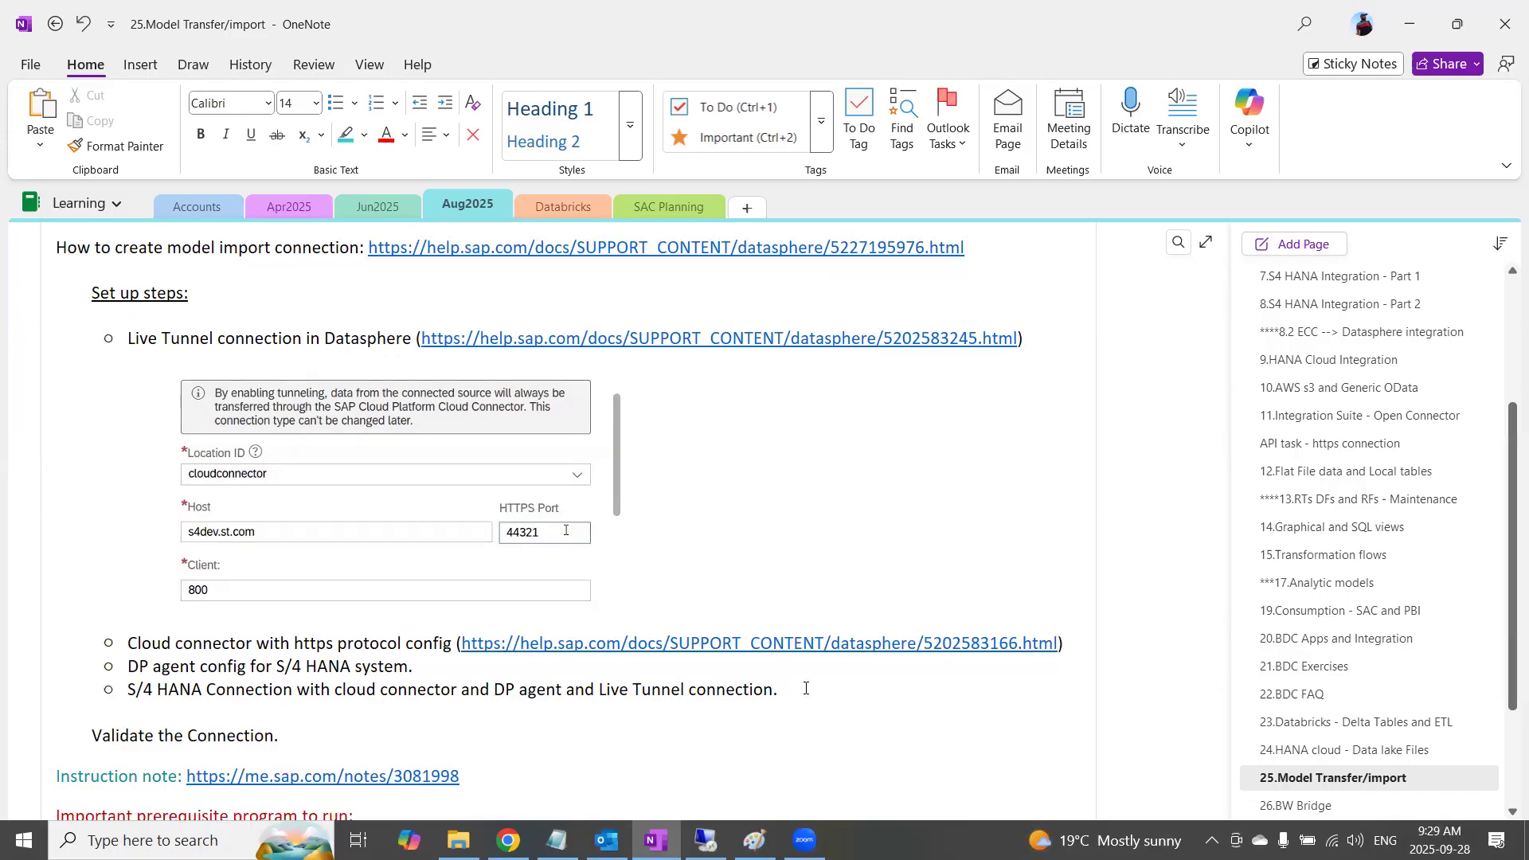
Review the notes on the ESH_CSN_CDS_TO_CSN prerequisite program and the Remote Tables demo
scroll(822, 663, down, 3)
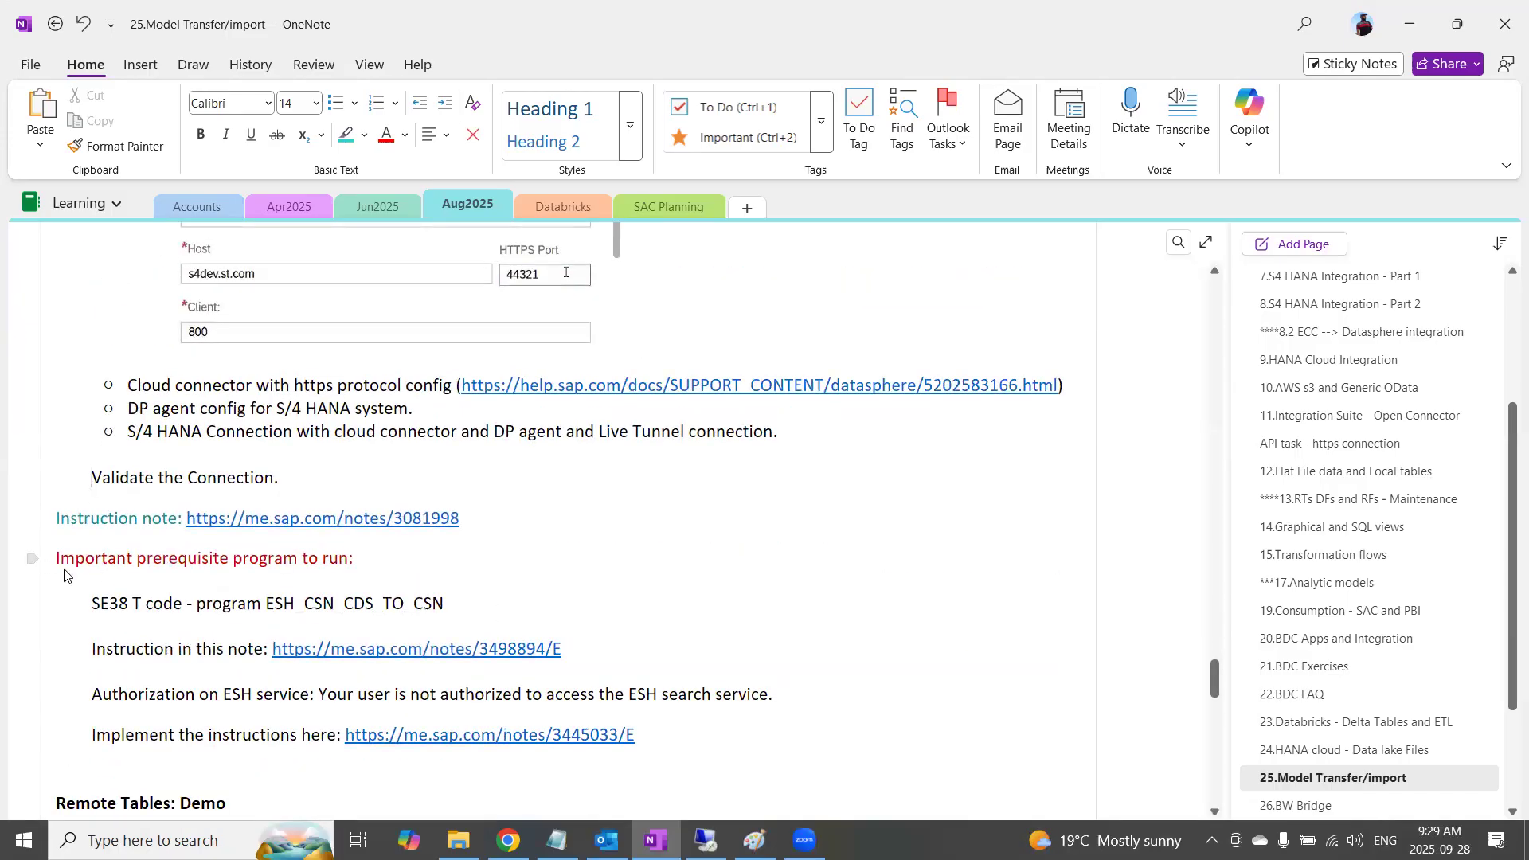
drag(58, 558, 629, 739)
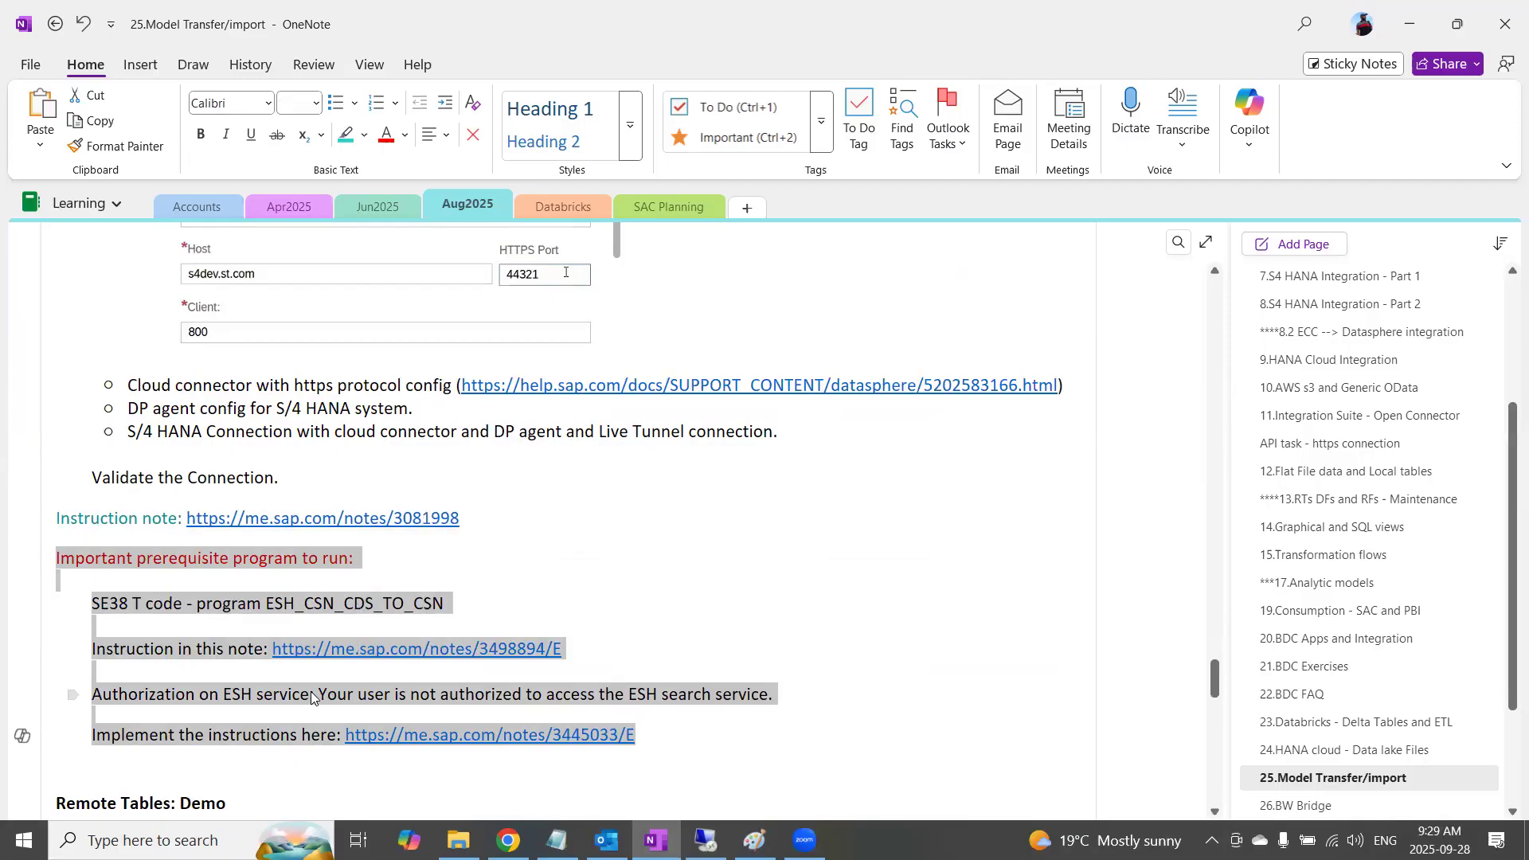
scroll(311, 699, down, 3)
scroll(342, 673, down, 3)
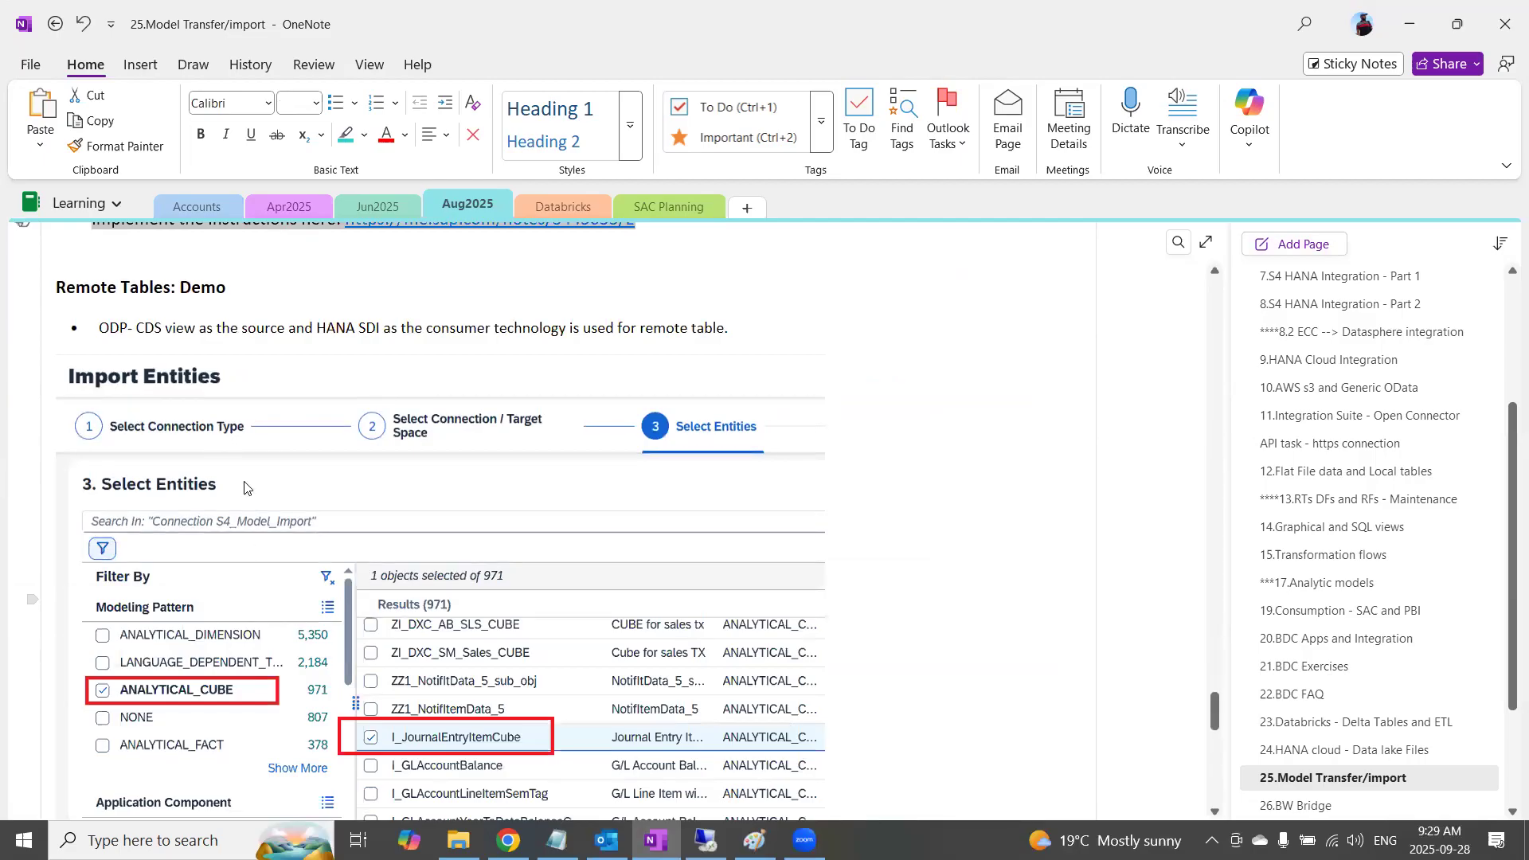
Switch to SAP Datasphere in Chrome and start an entity import from SAP S/4HANA On Premise in Semantic Onboarding
click(508, 840)
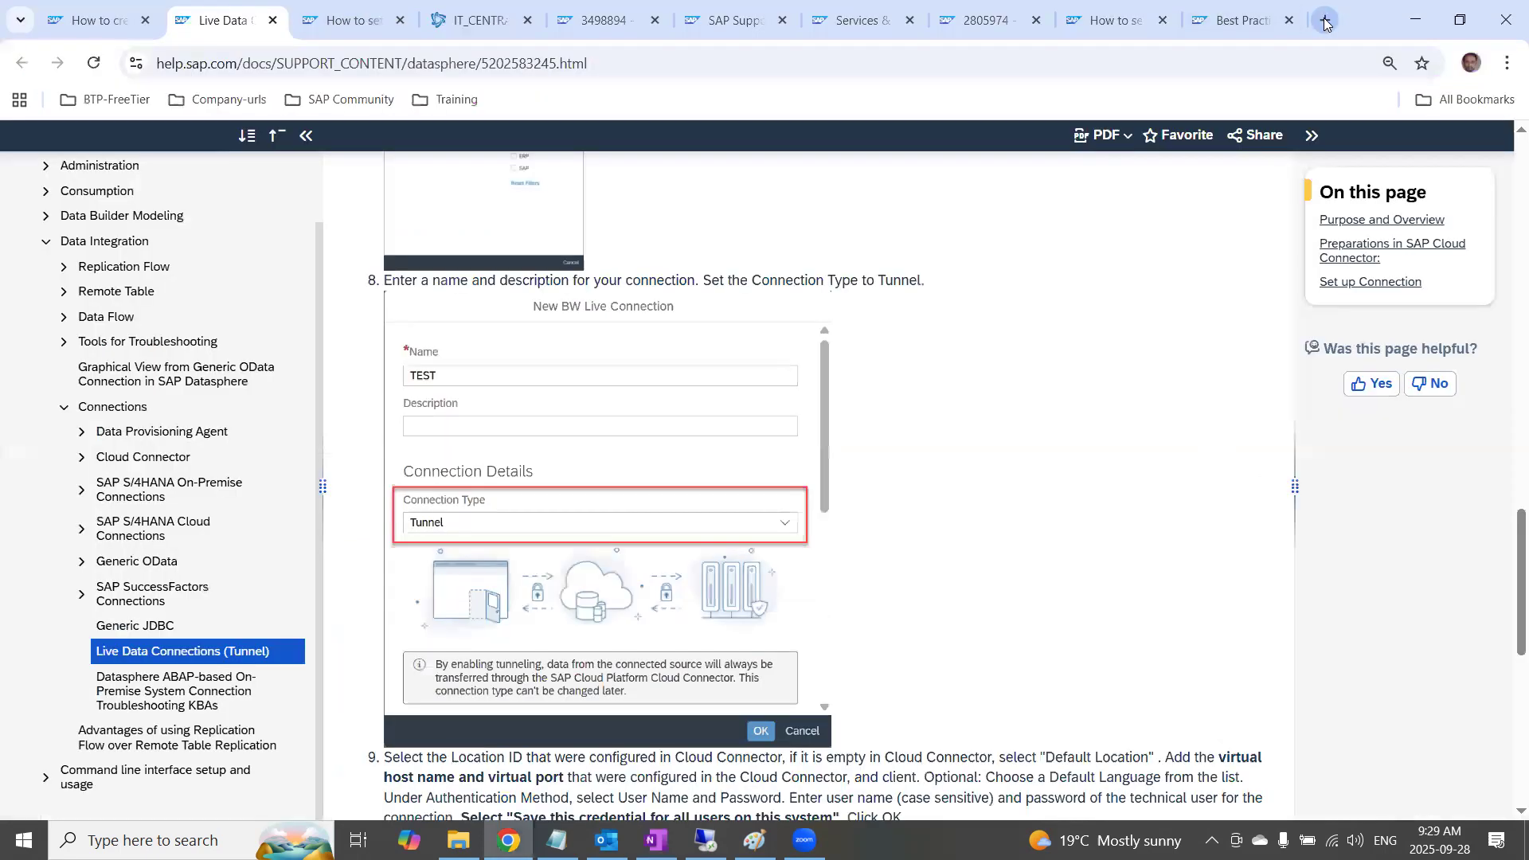
click(1326, 19)
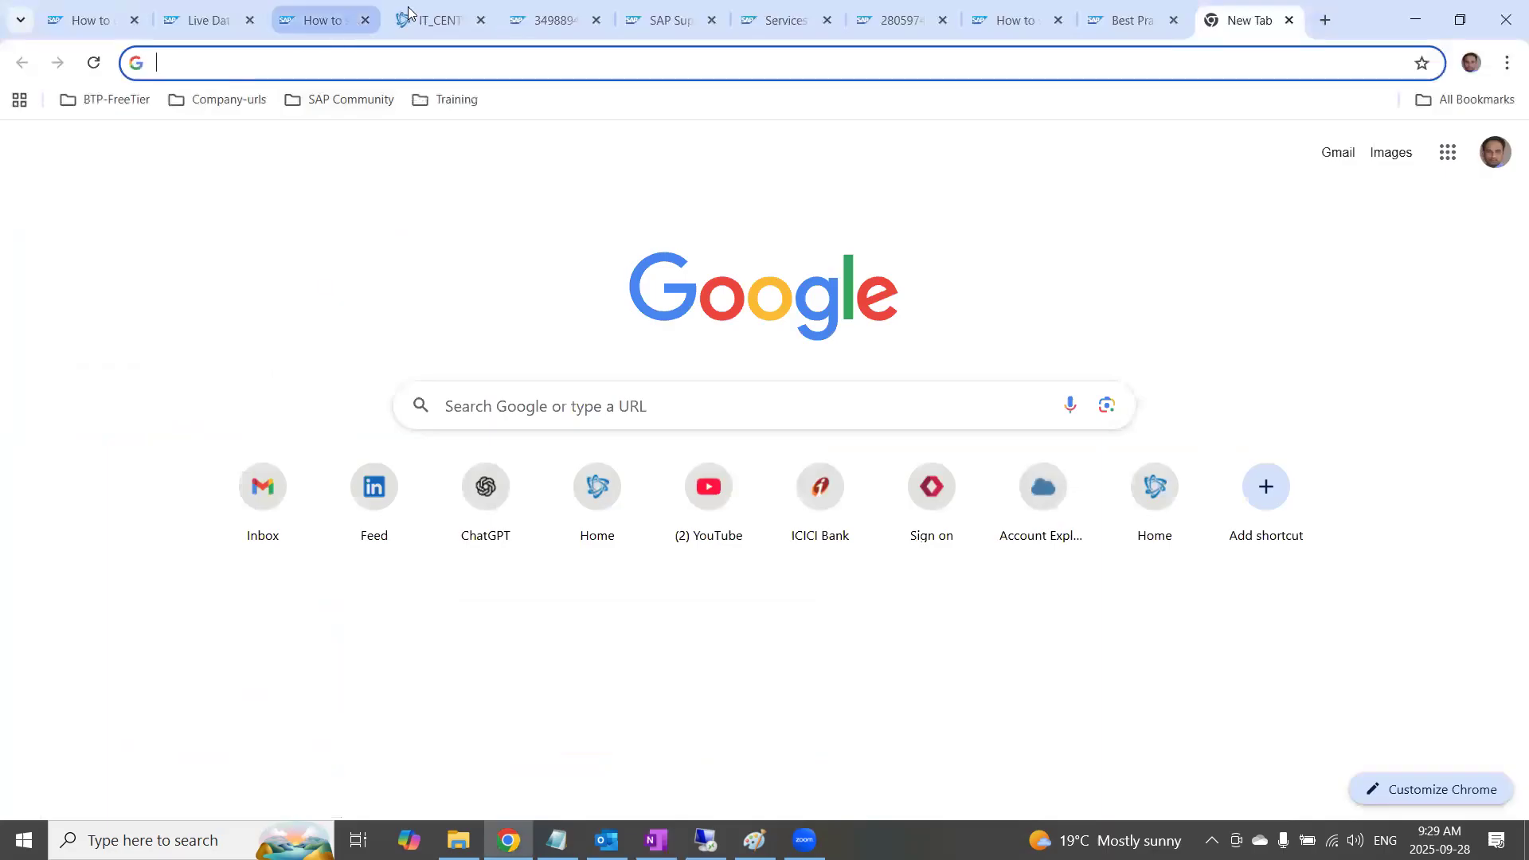
click(443, 20)
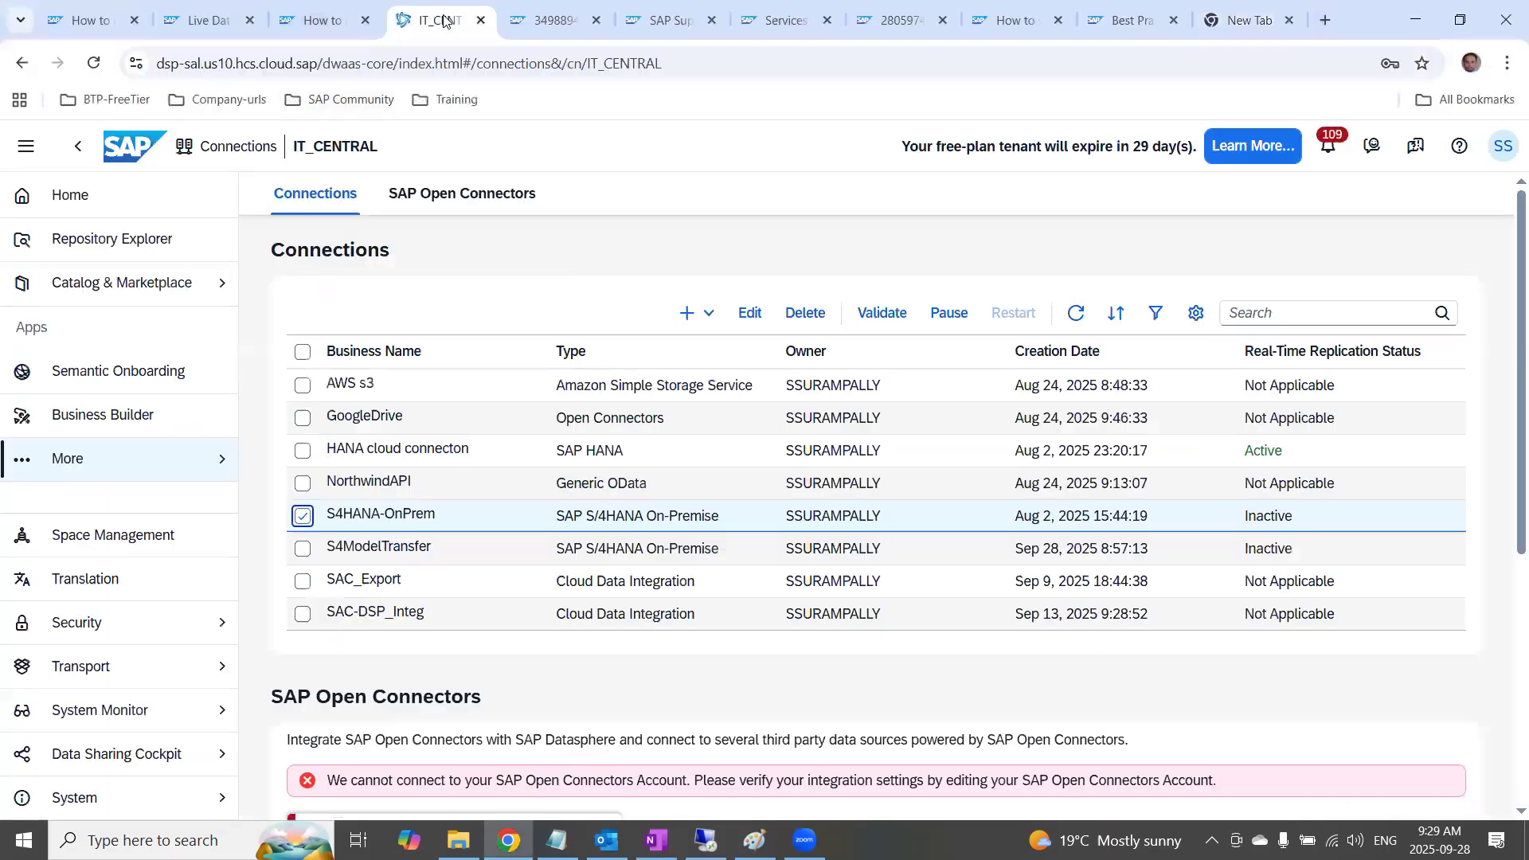
click(115, 376)
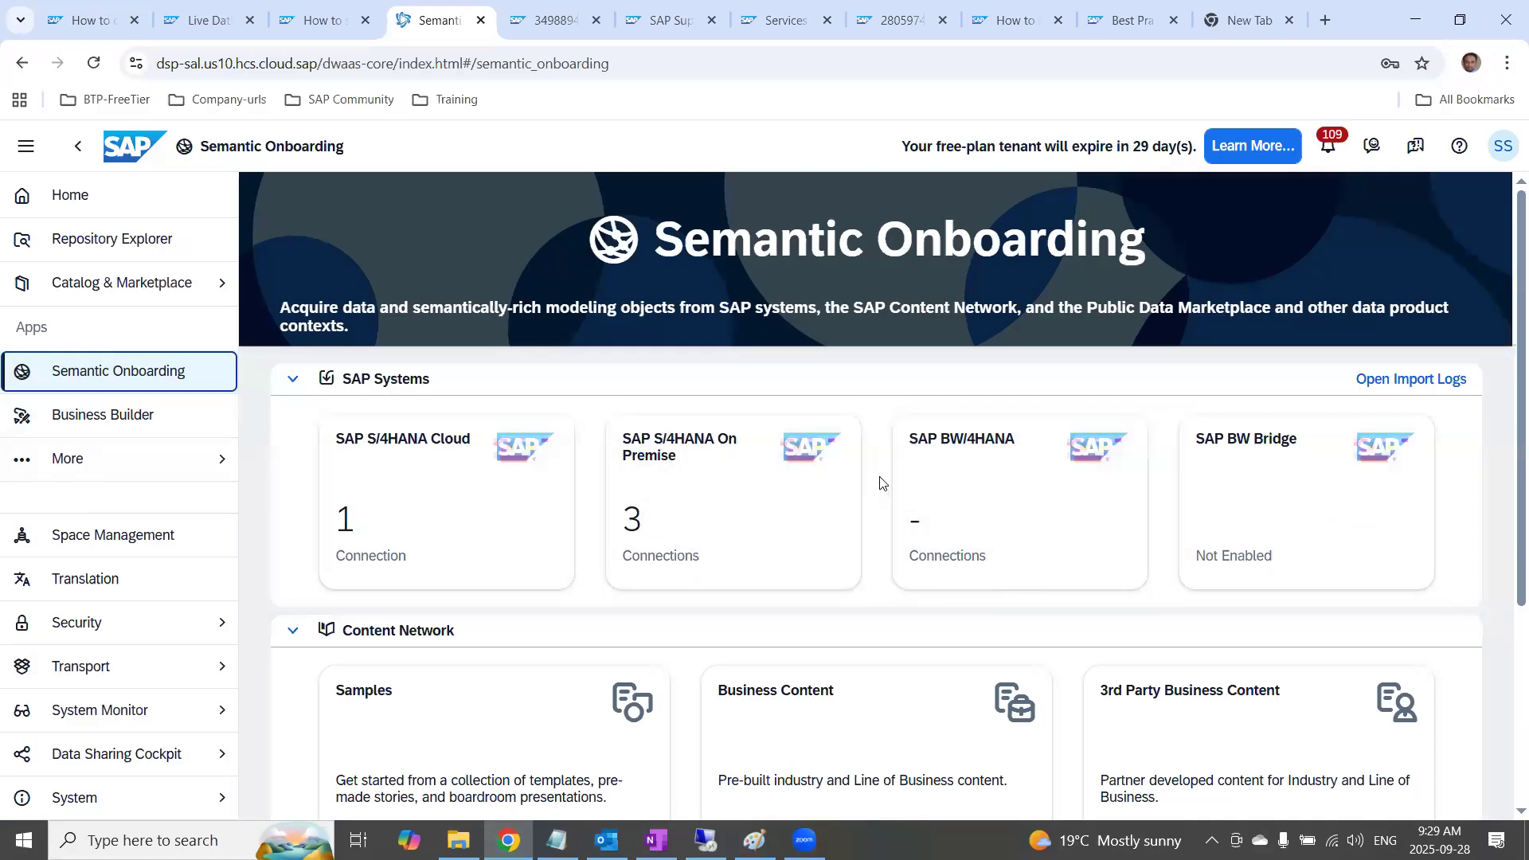
click(700, 470)
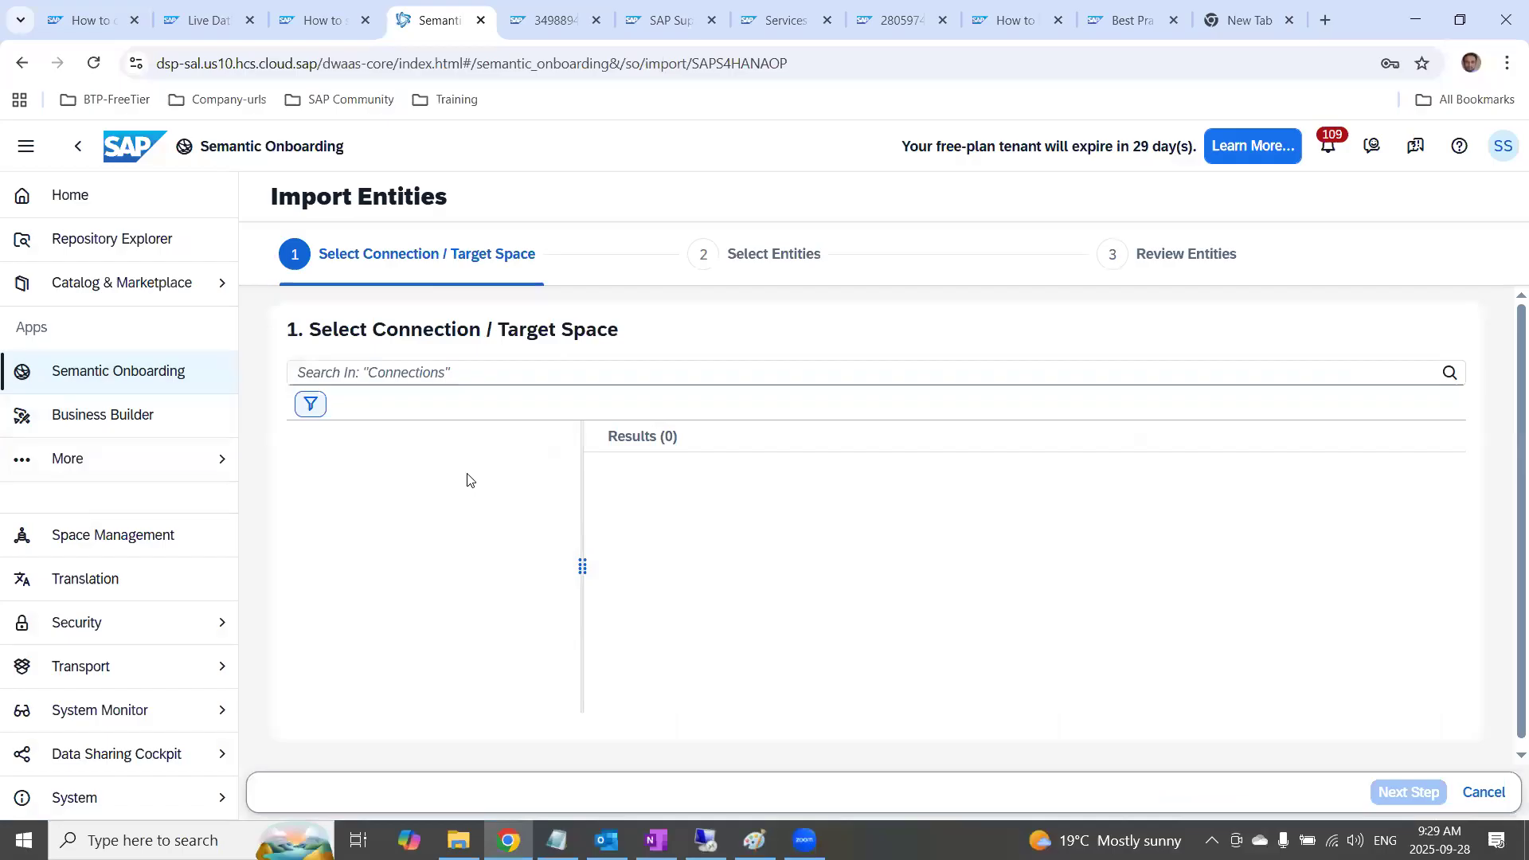
Select the S4ModelTransfer connection, set Data Access to Remote Tables, and proceed to entity selection
scroll(950, 567, down, 2)
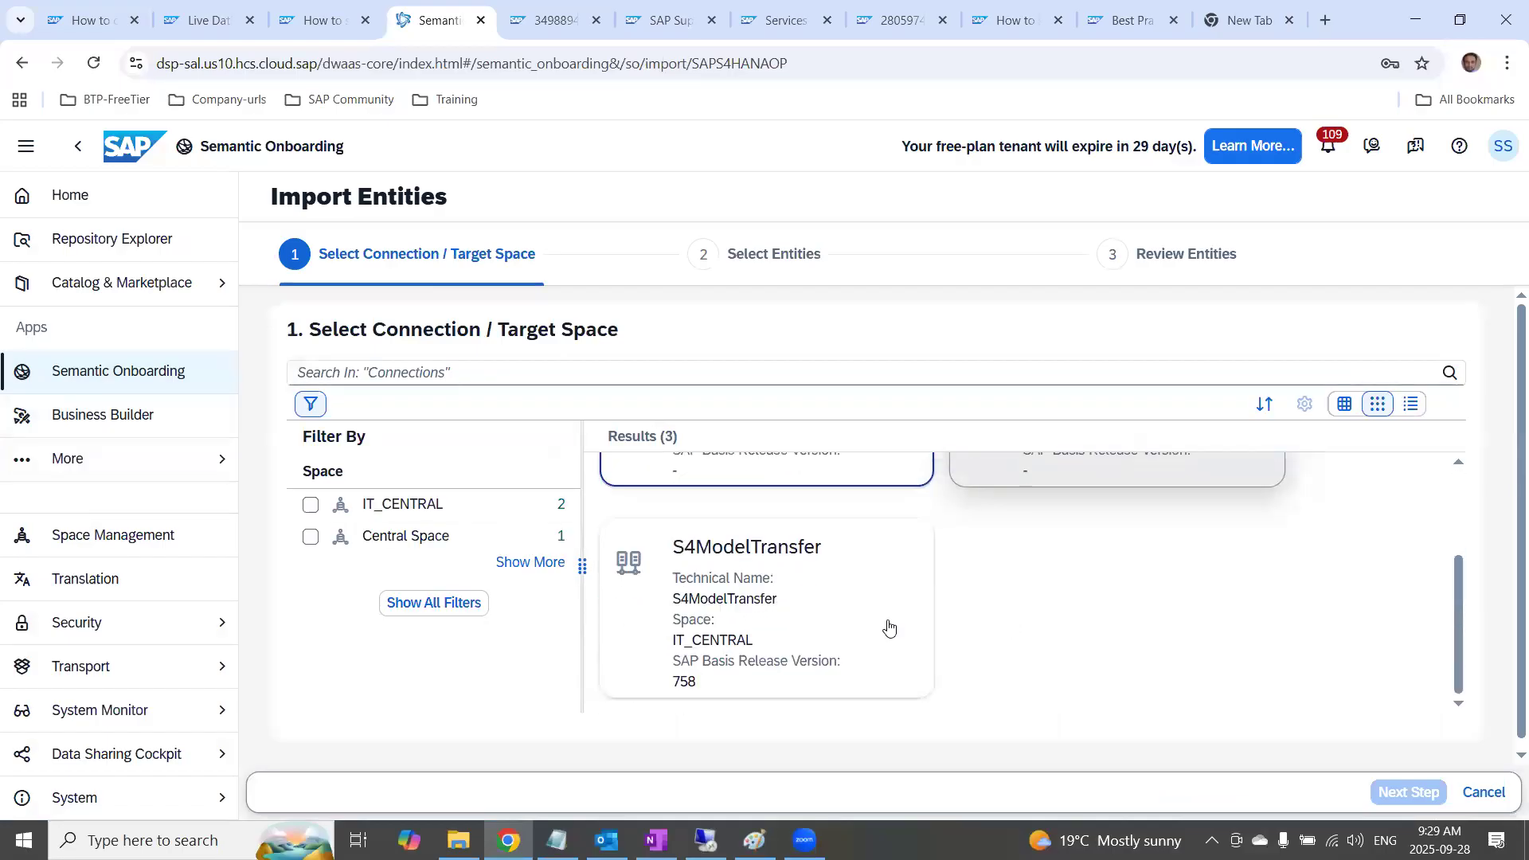
click(758, 556)
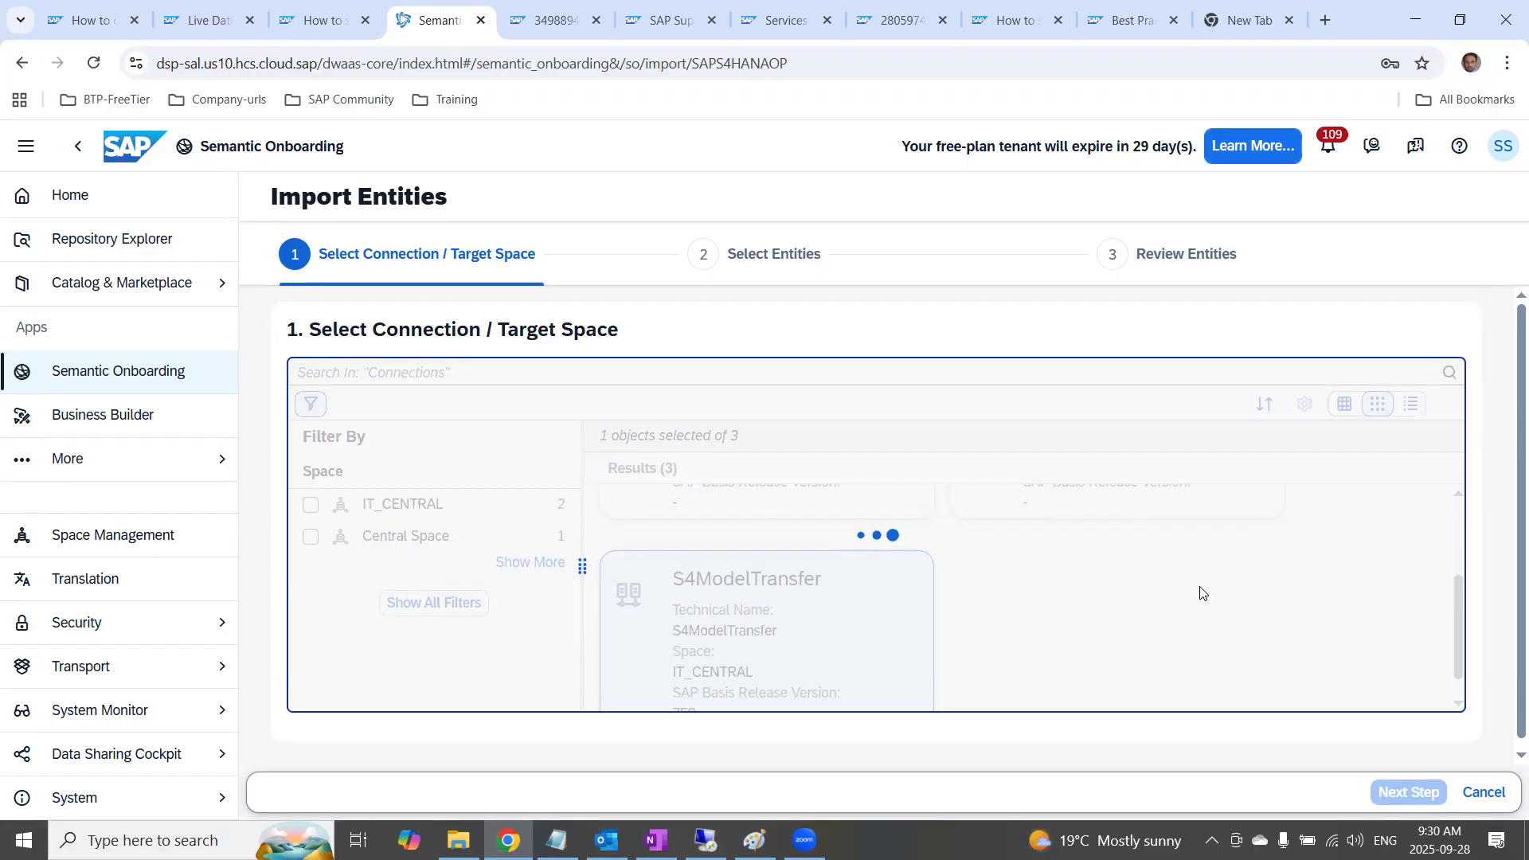
scroll(1175, 572, down, 1)
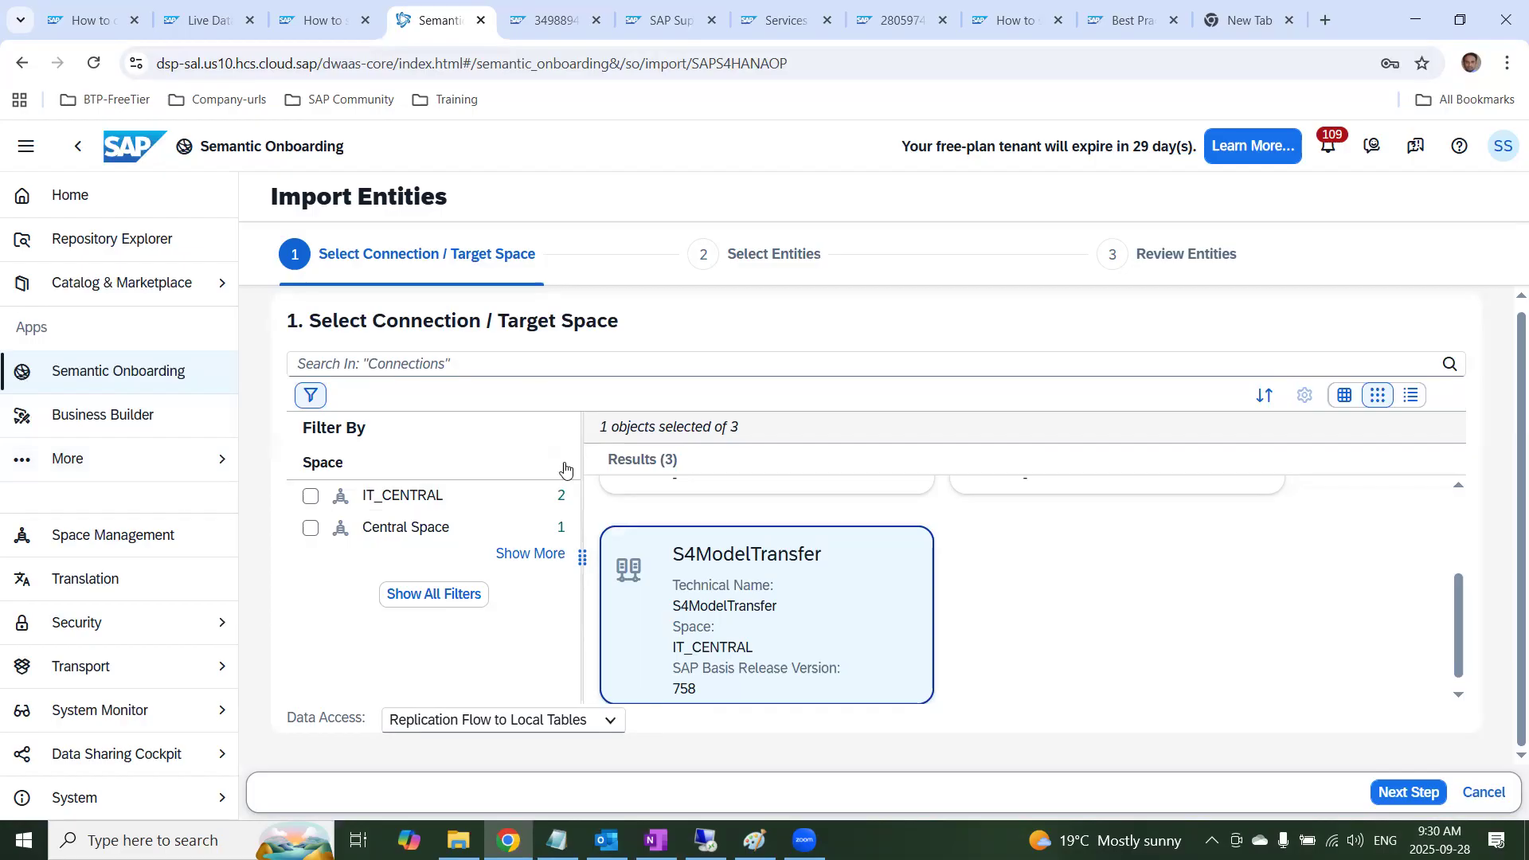
click(611, 721)
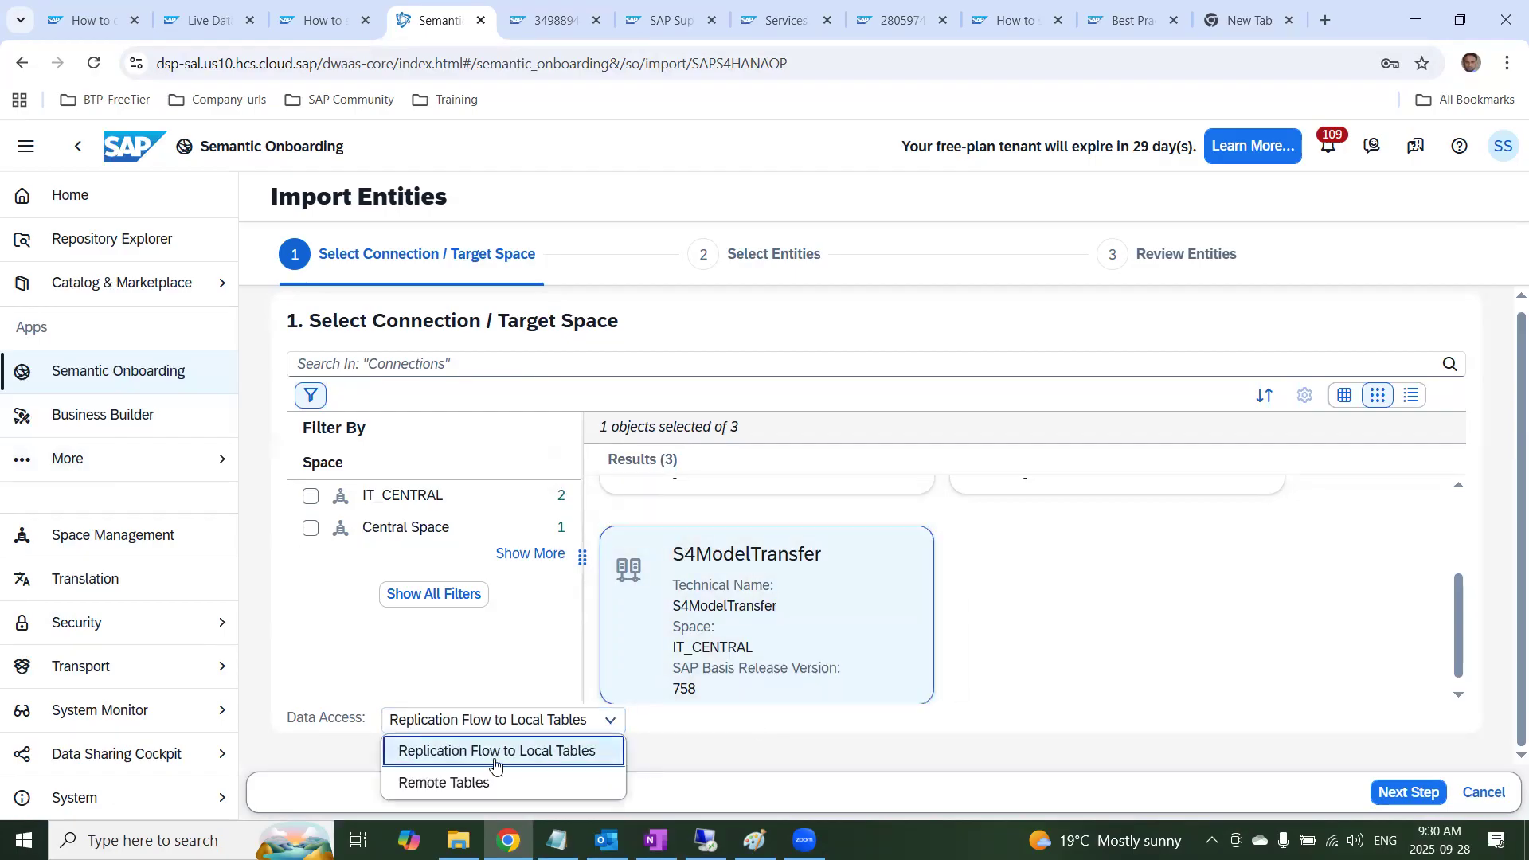
click(451, 782)
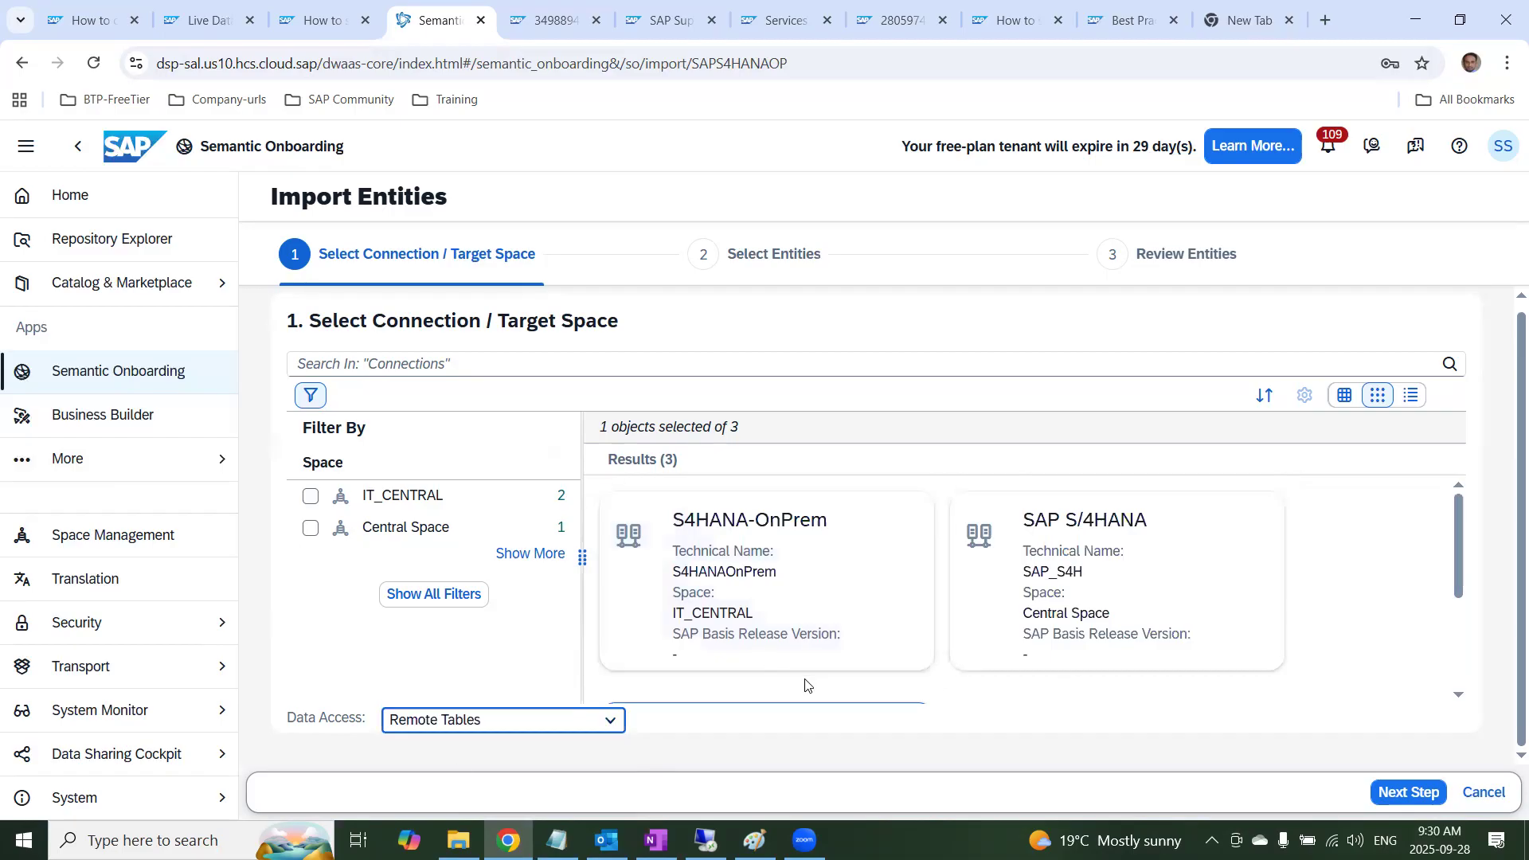
scroll(805, 679, down, 3)
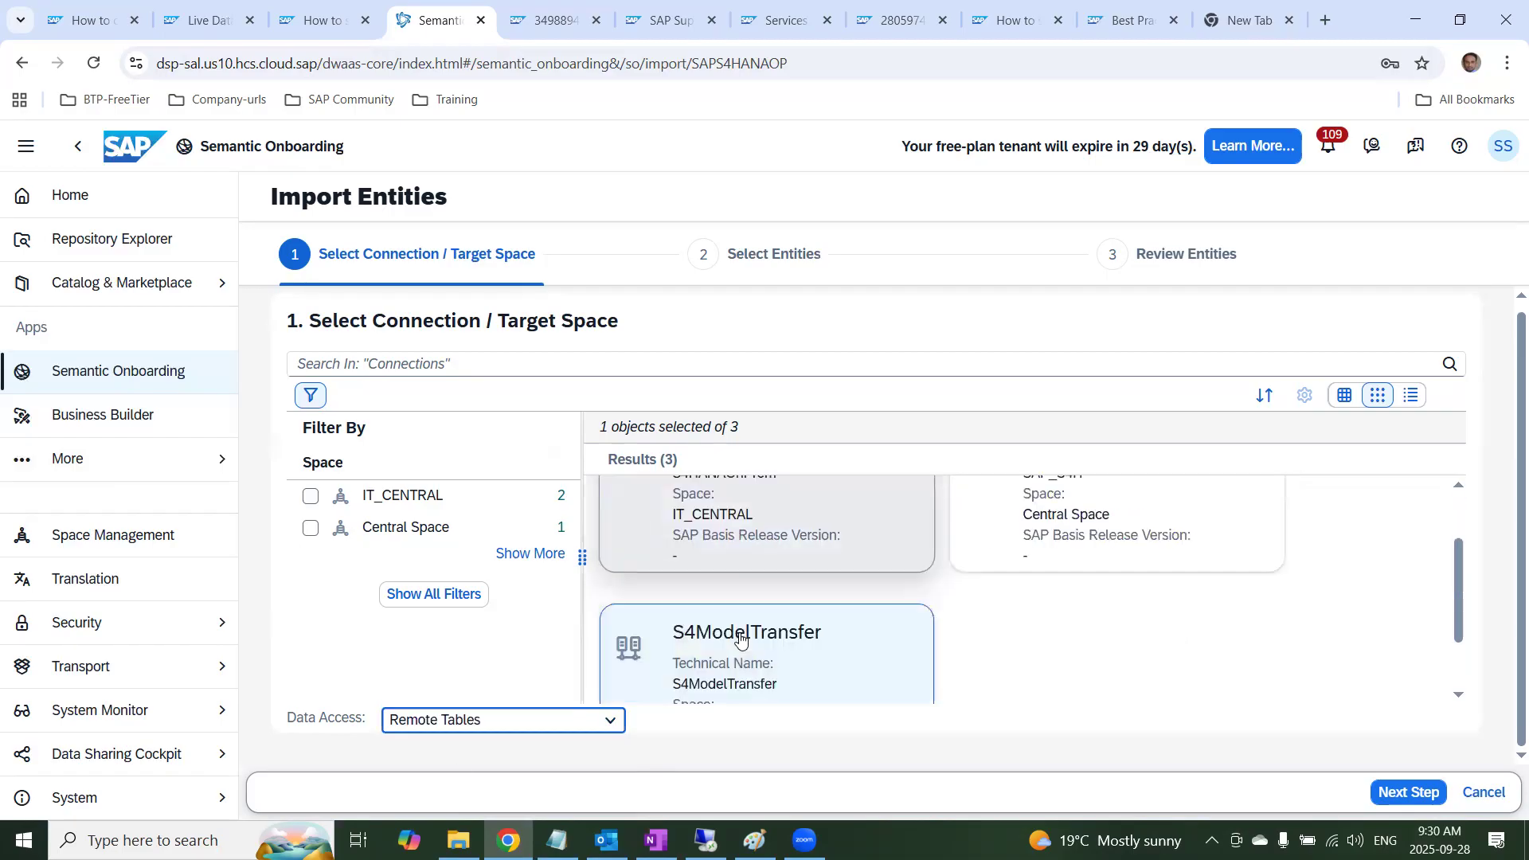
click(1406, 795)
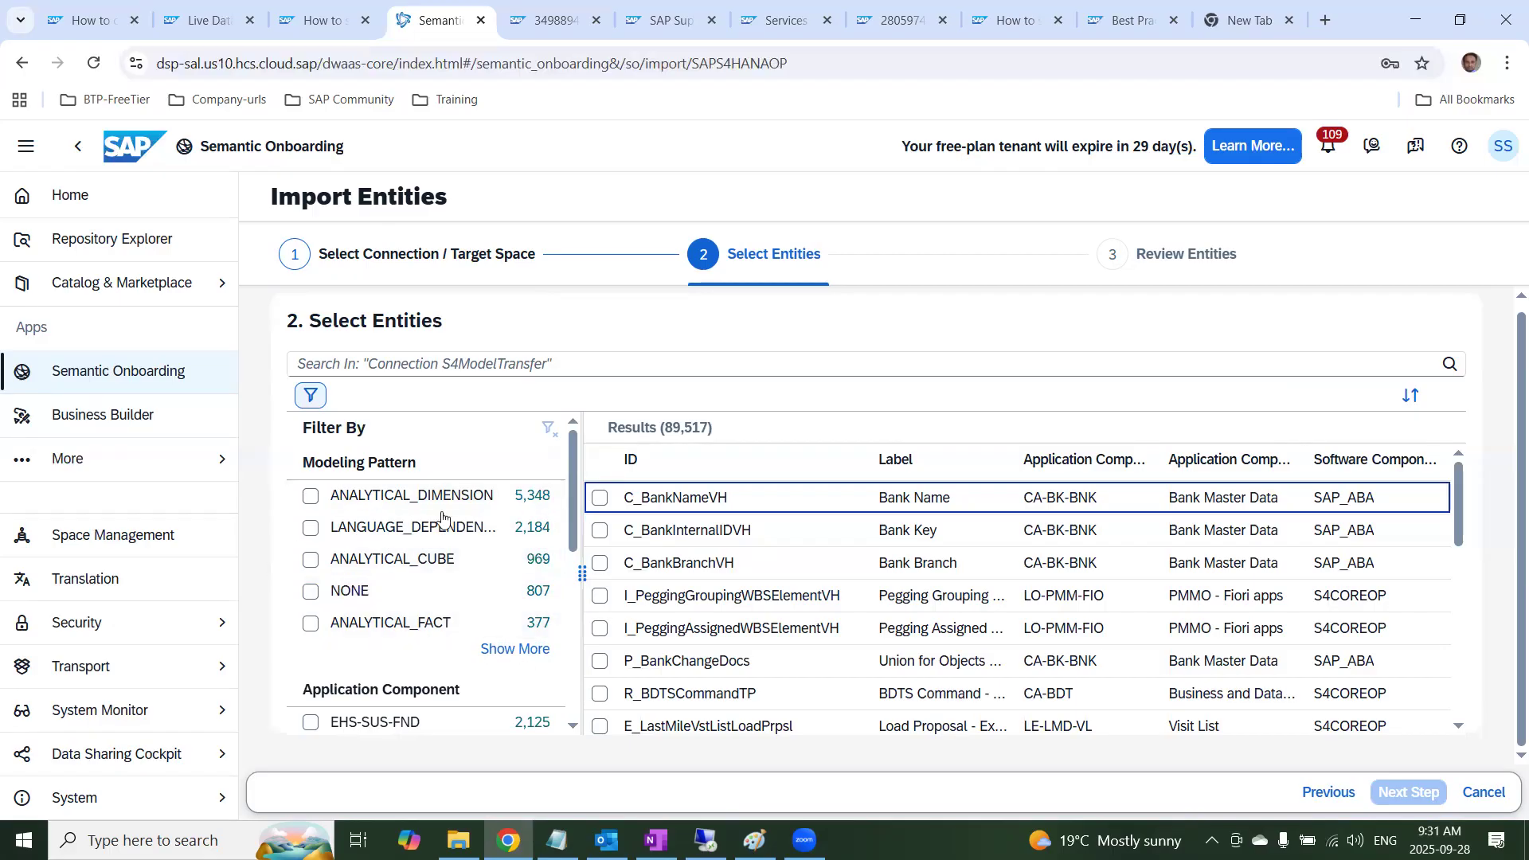
Filter the entity list by the modeling pattern ANALYTICAL_DIMENSION
click(512, 651)
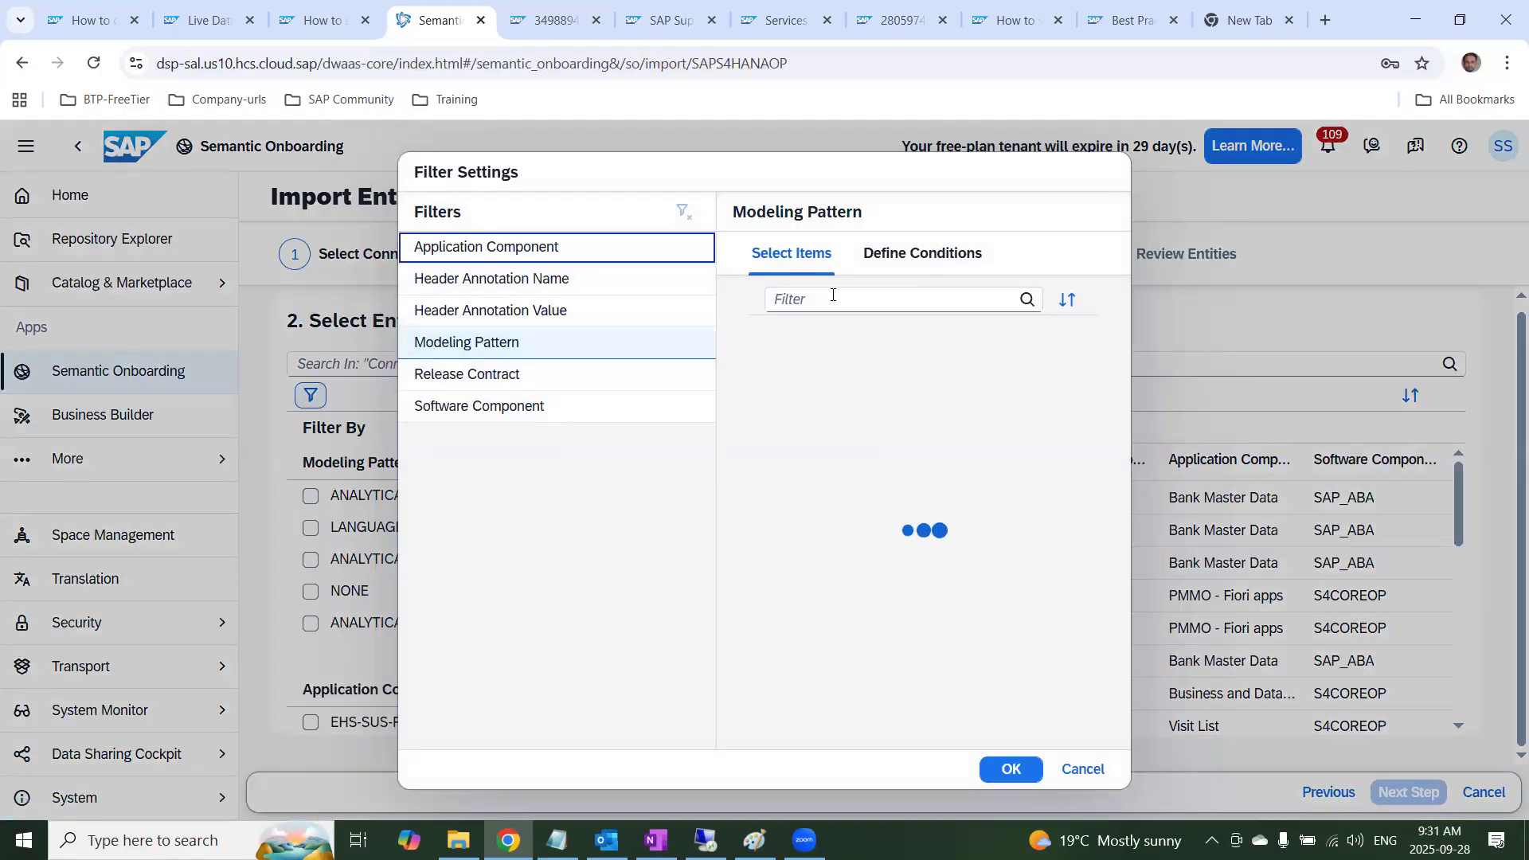
scroll(910, 564, down, 3)
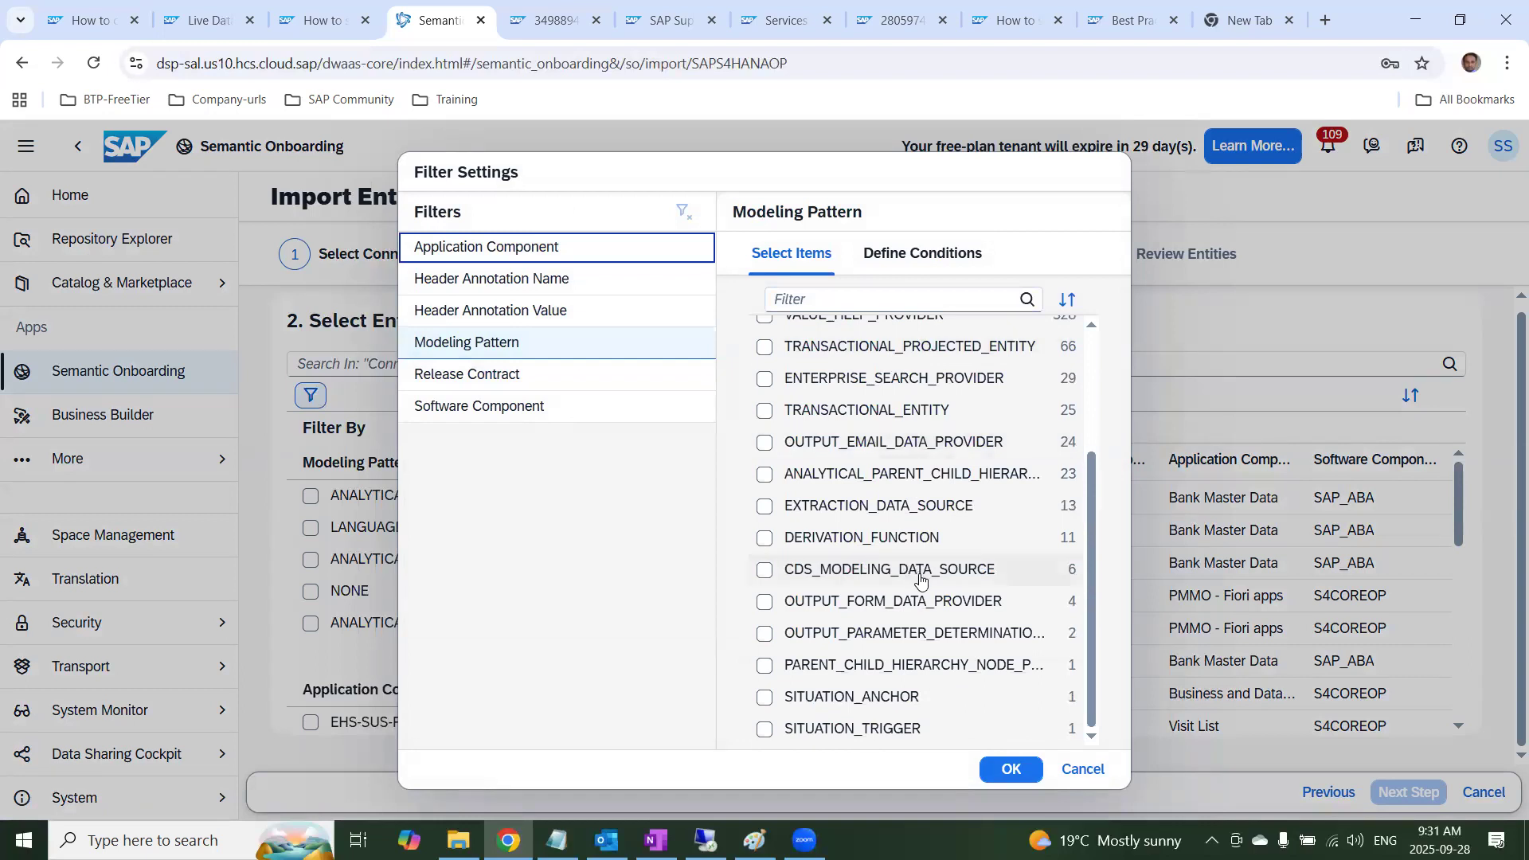
scroll(915, 584, up, 3)
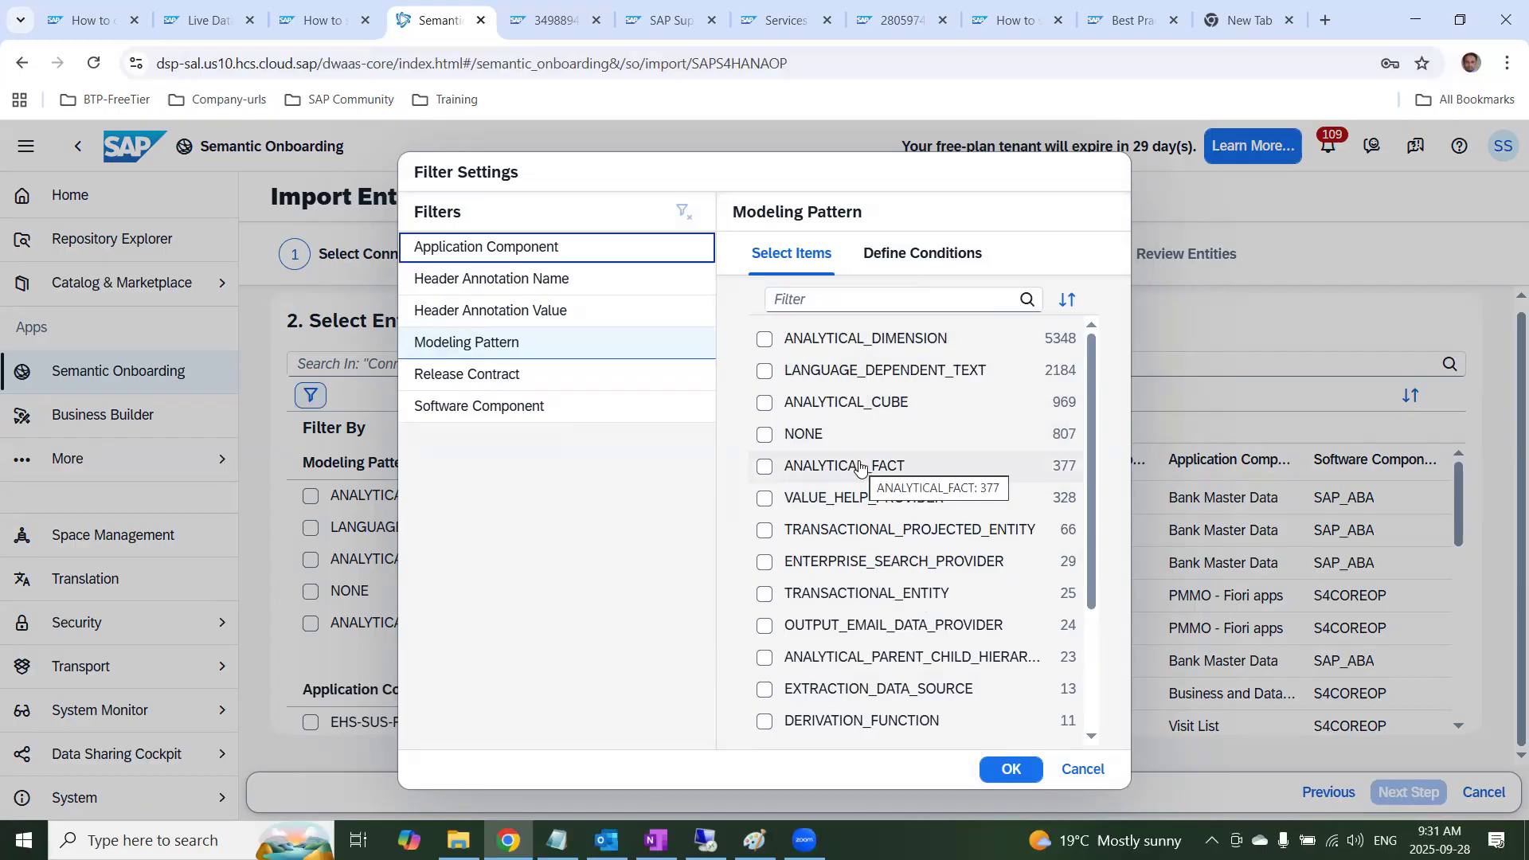
click(767, 341)
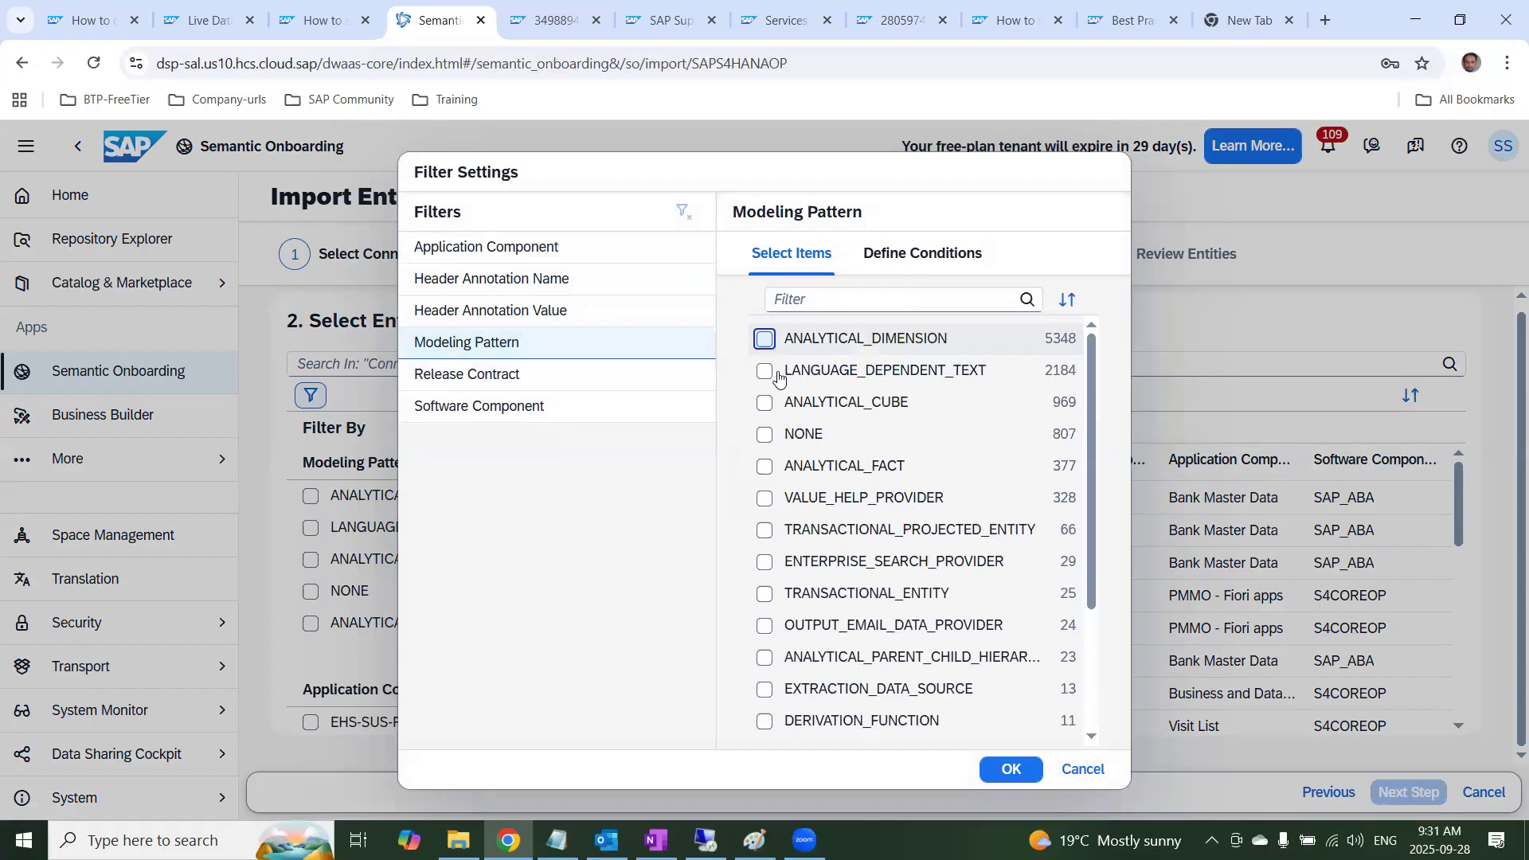
click(1005, 771)
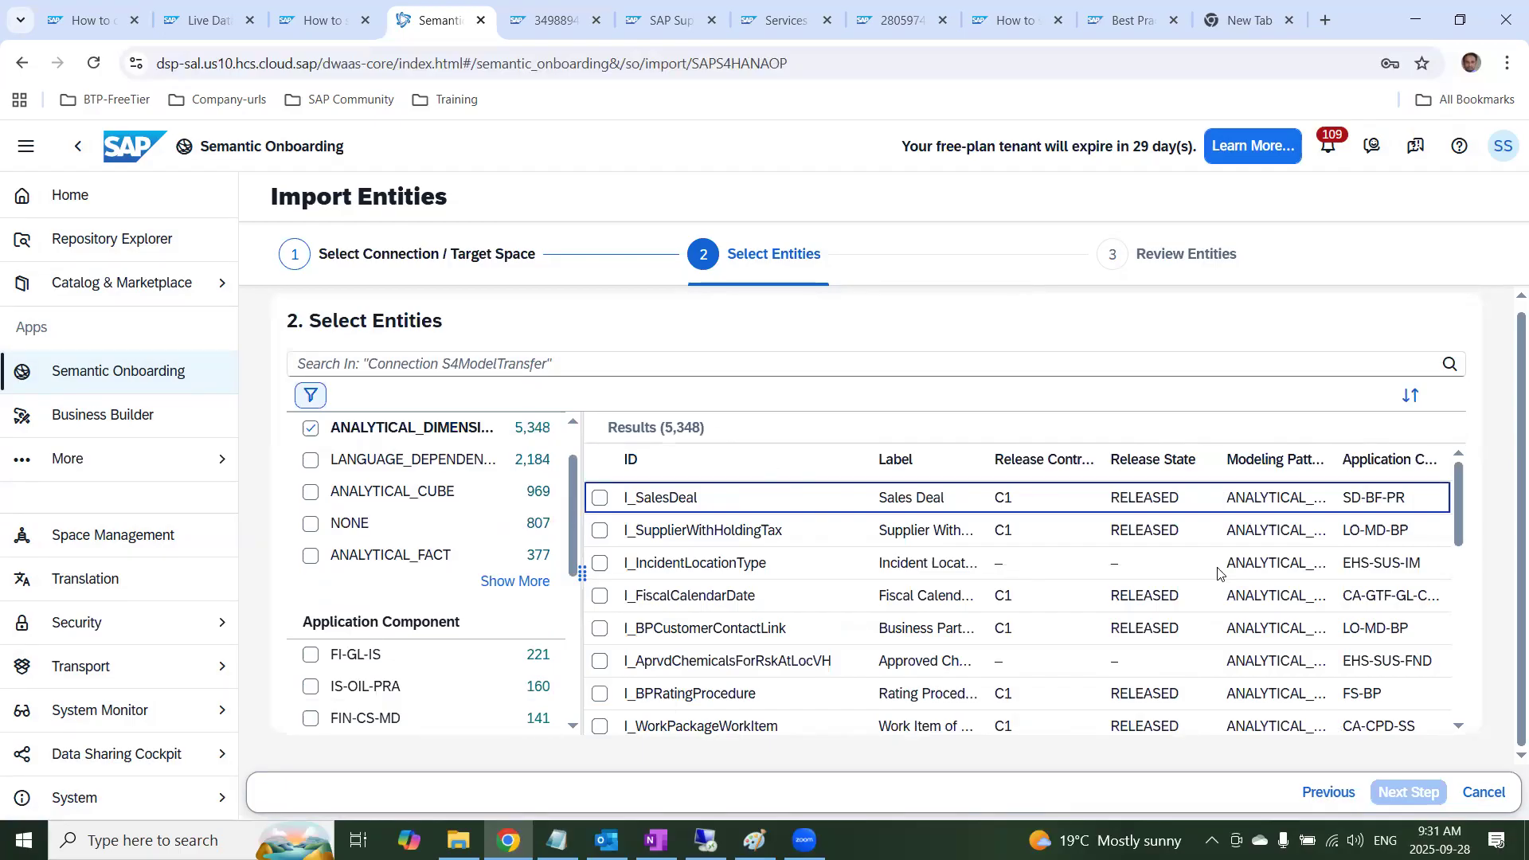
Search the connection's entities for i_companycode using the exact suggested term
scroll(1216, 567, up, 1)
click(556, 369)
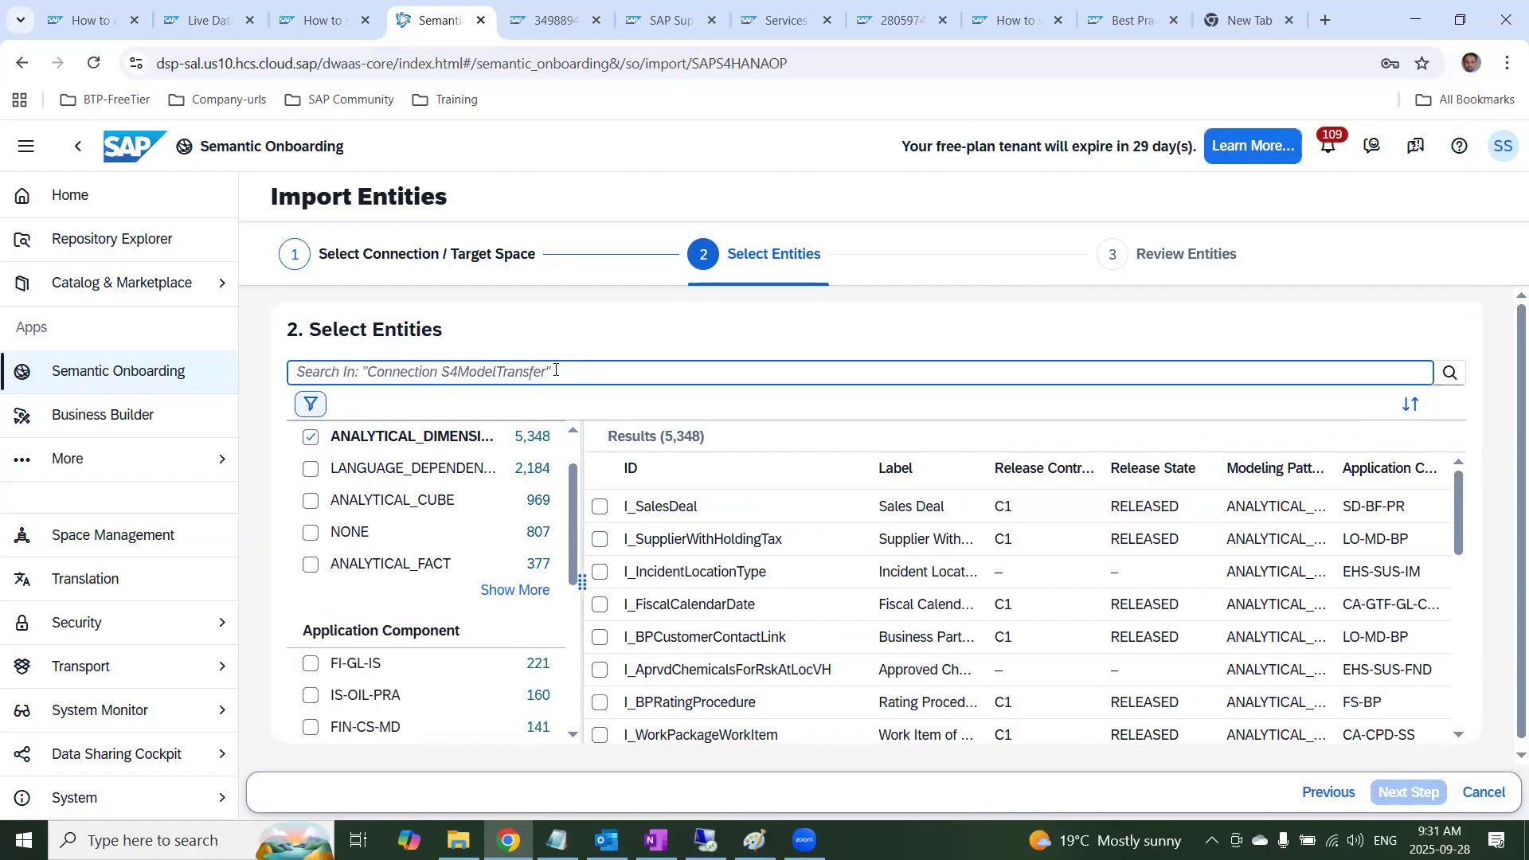
text(I_companycode)
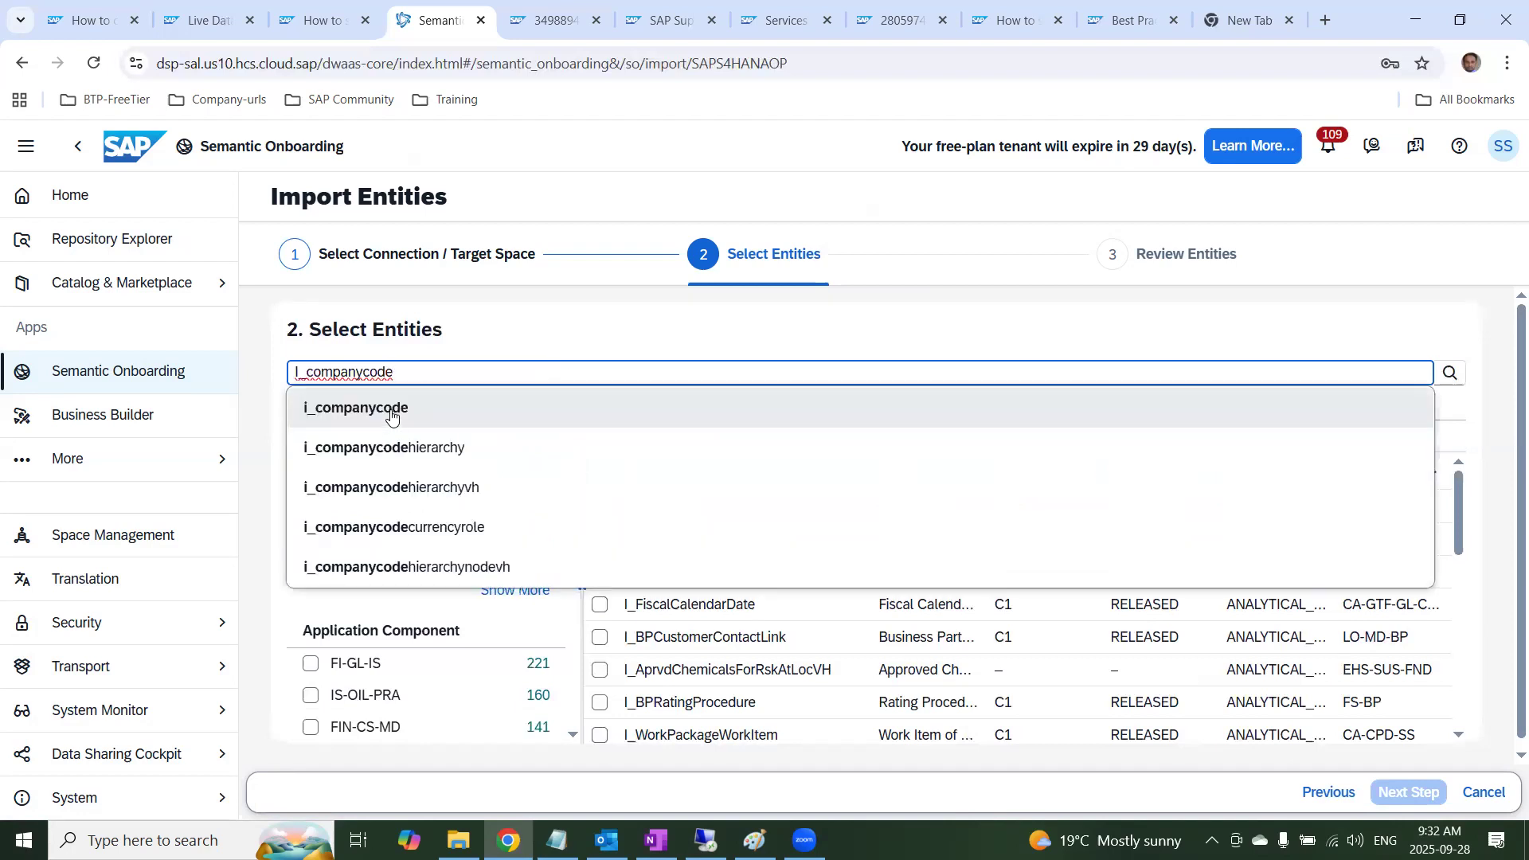
click(398, 416)
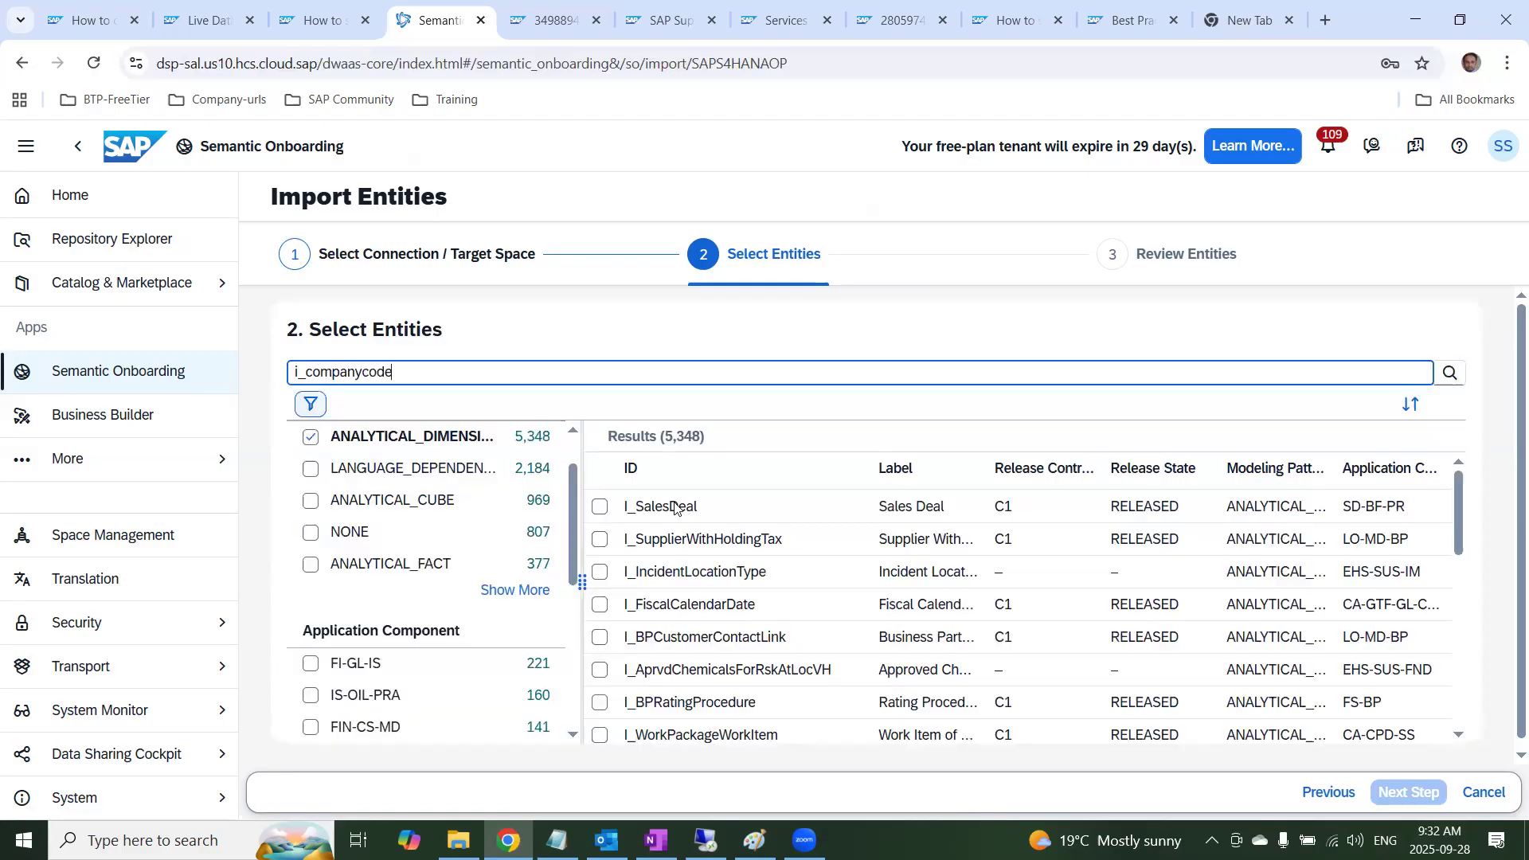
Select the I_CompanyCode entity and start its import and deployment with no Business Builder objects
click(672, 505)
click(600, 507)
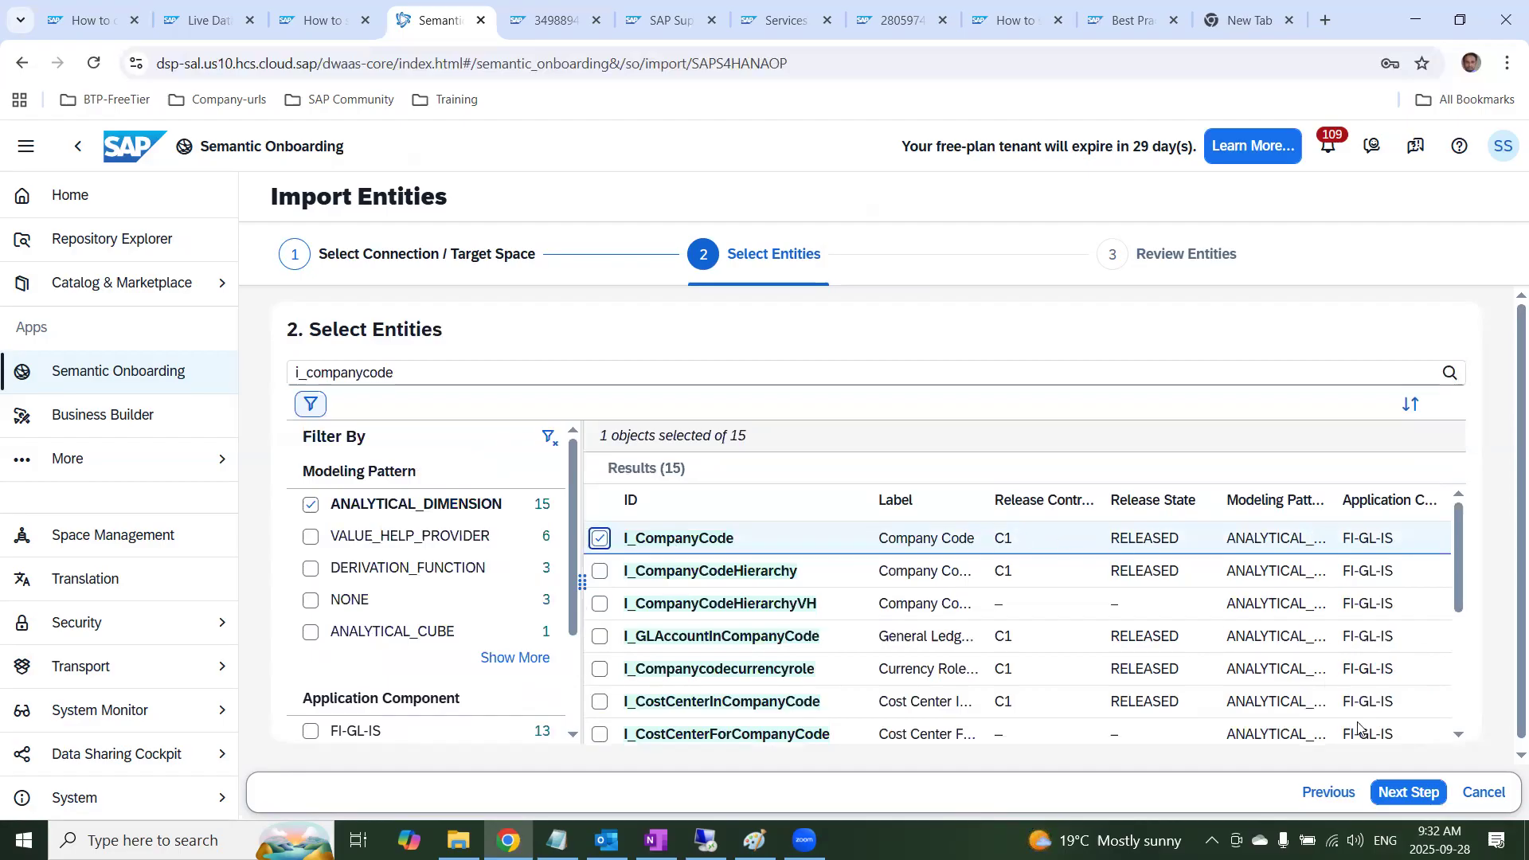
click(1400, 799)
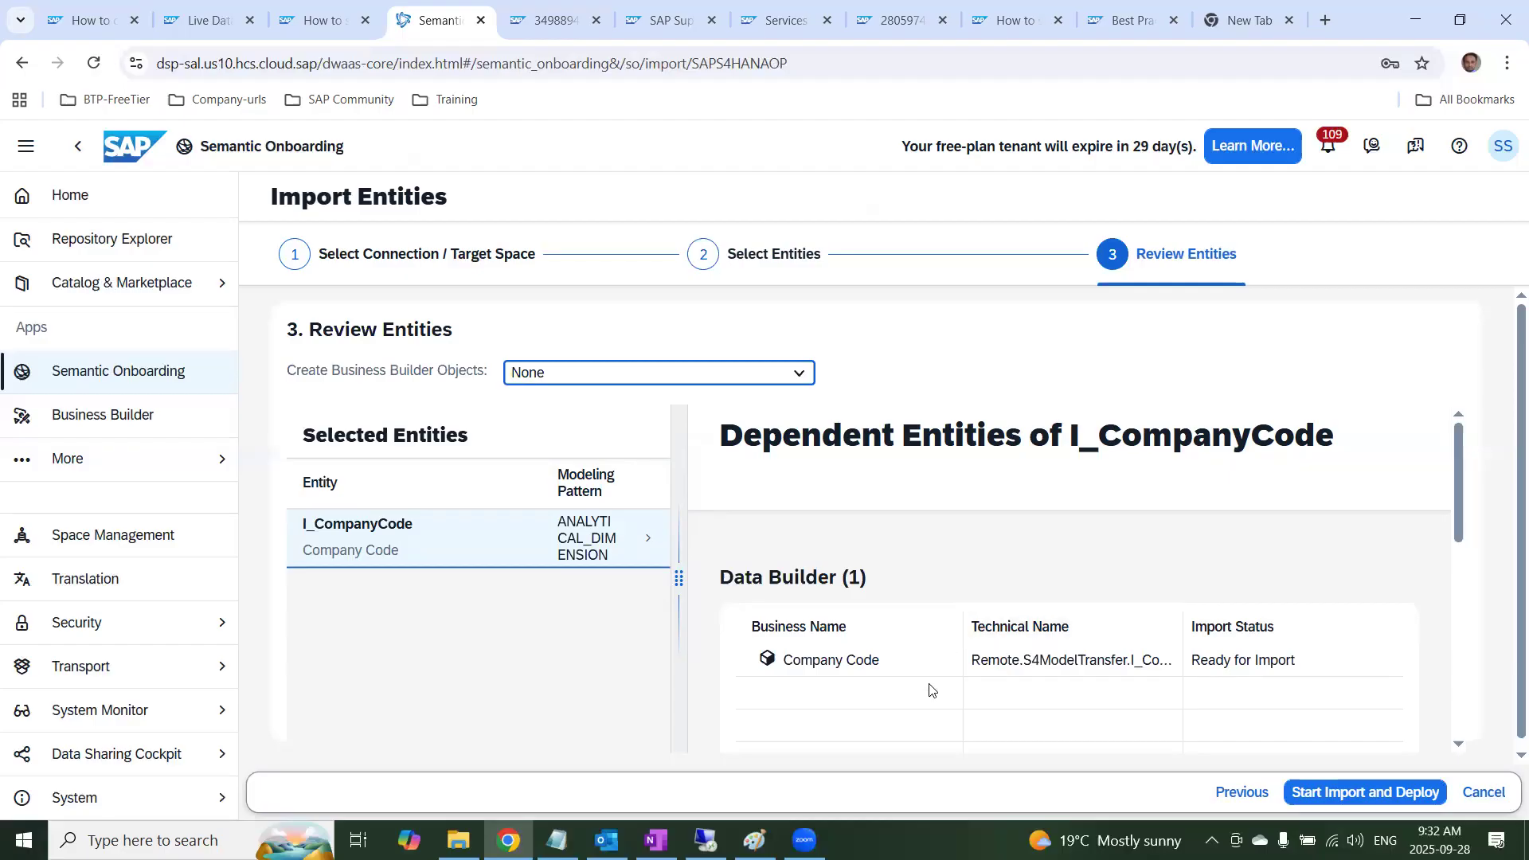
scroll(1051, 683, down, 2)
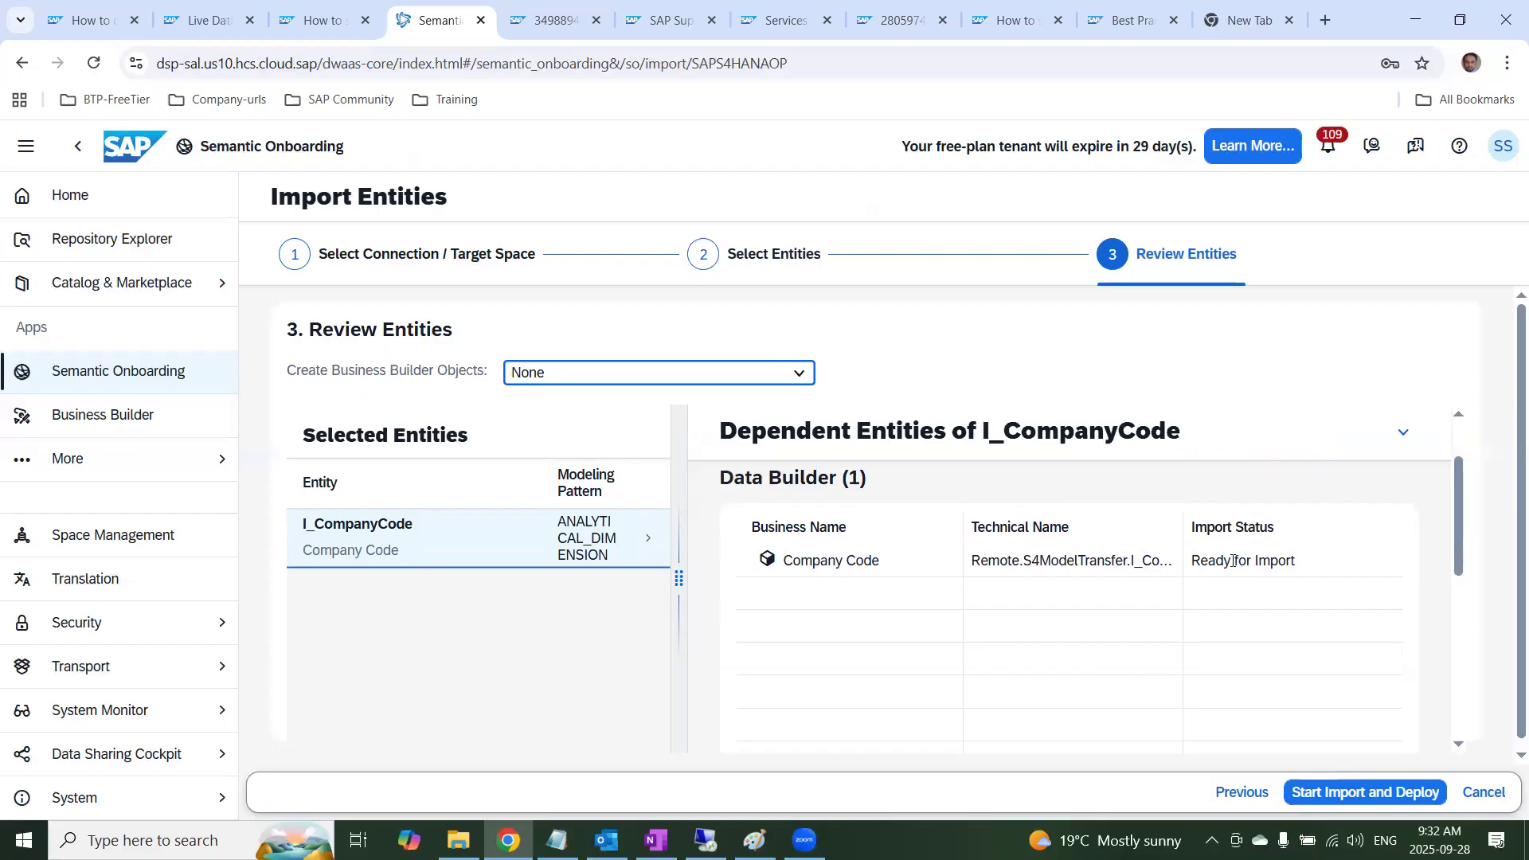
click(1363, 793)
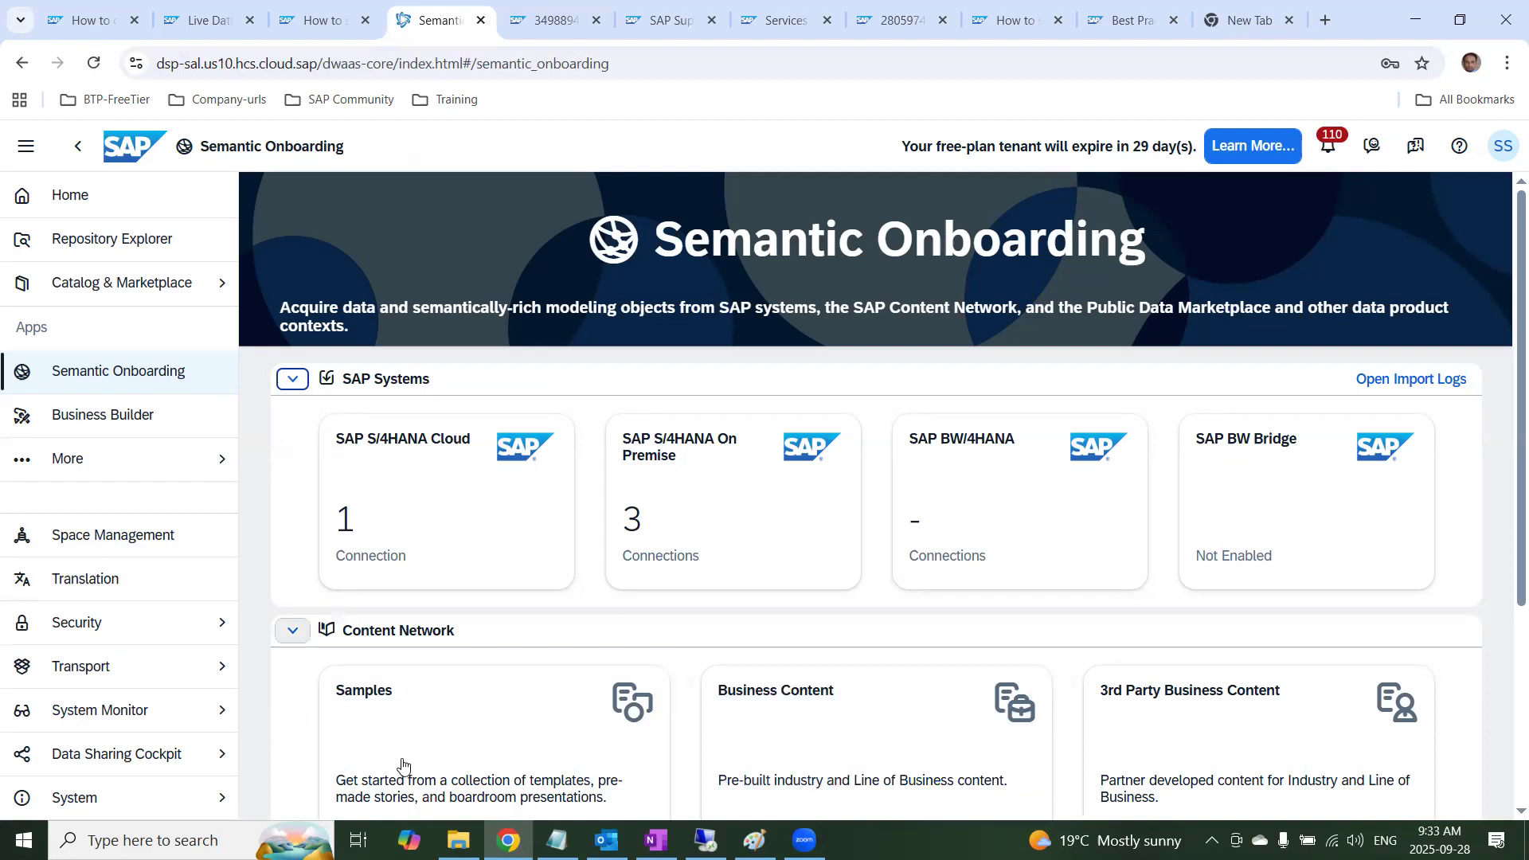
Open the IT_CENTRAL space in the Data Builder
click(112, 470)
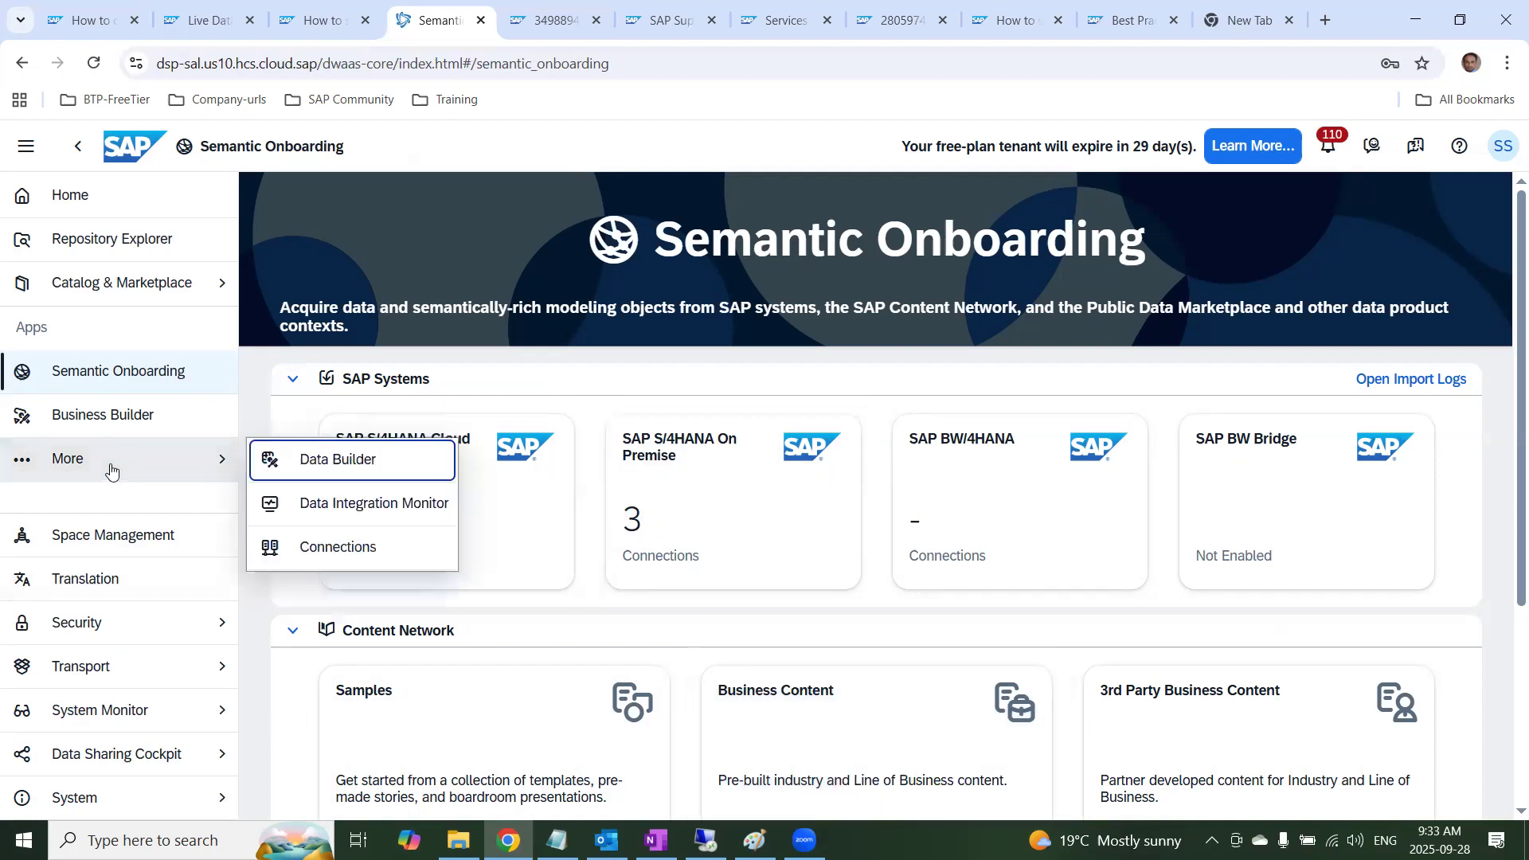
click(319, 464)
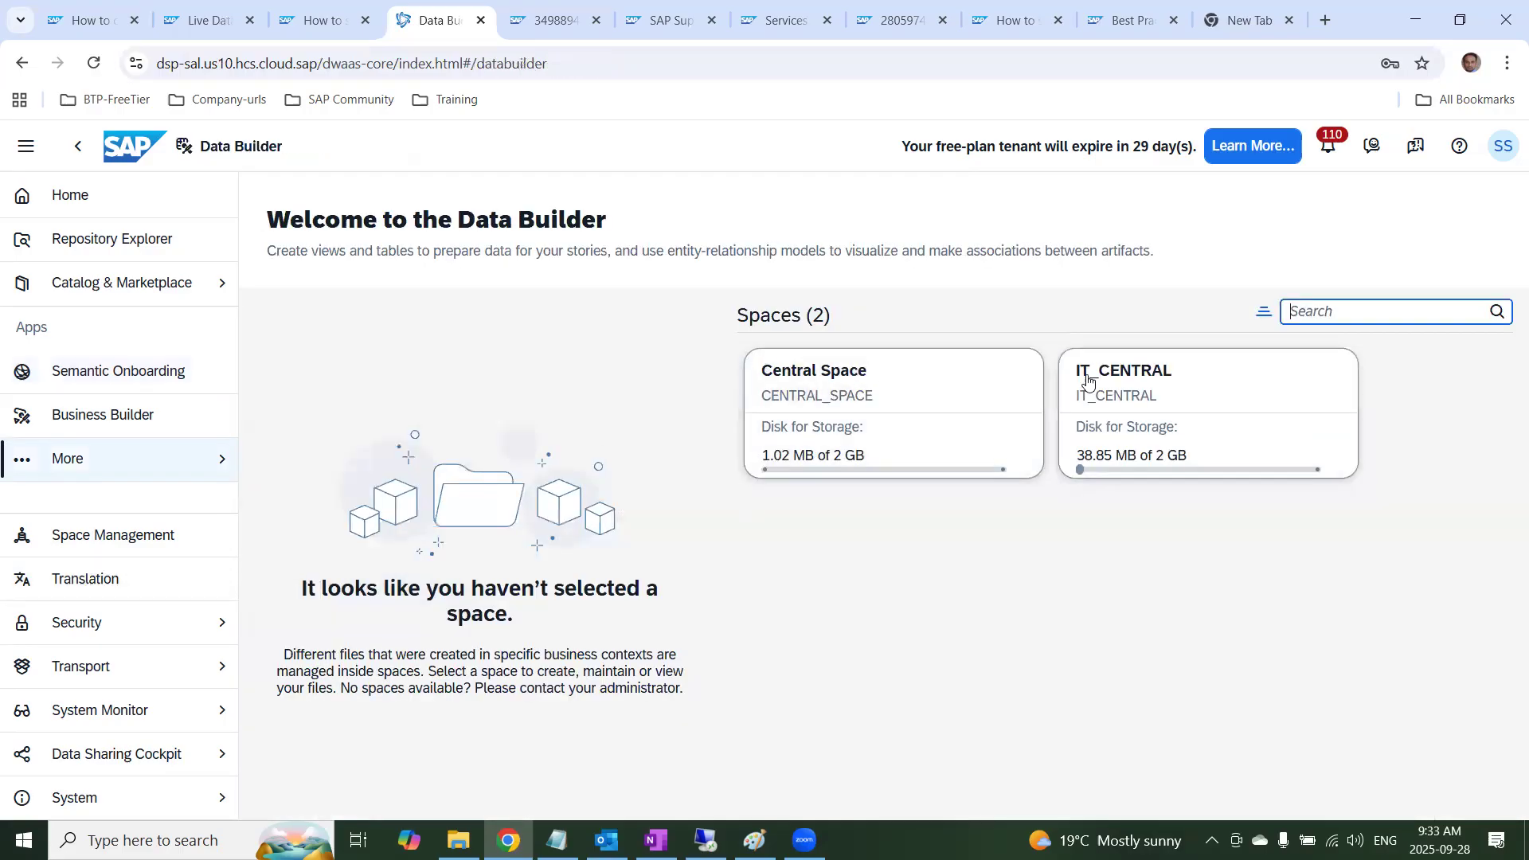
click(1088, 382)
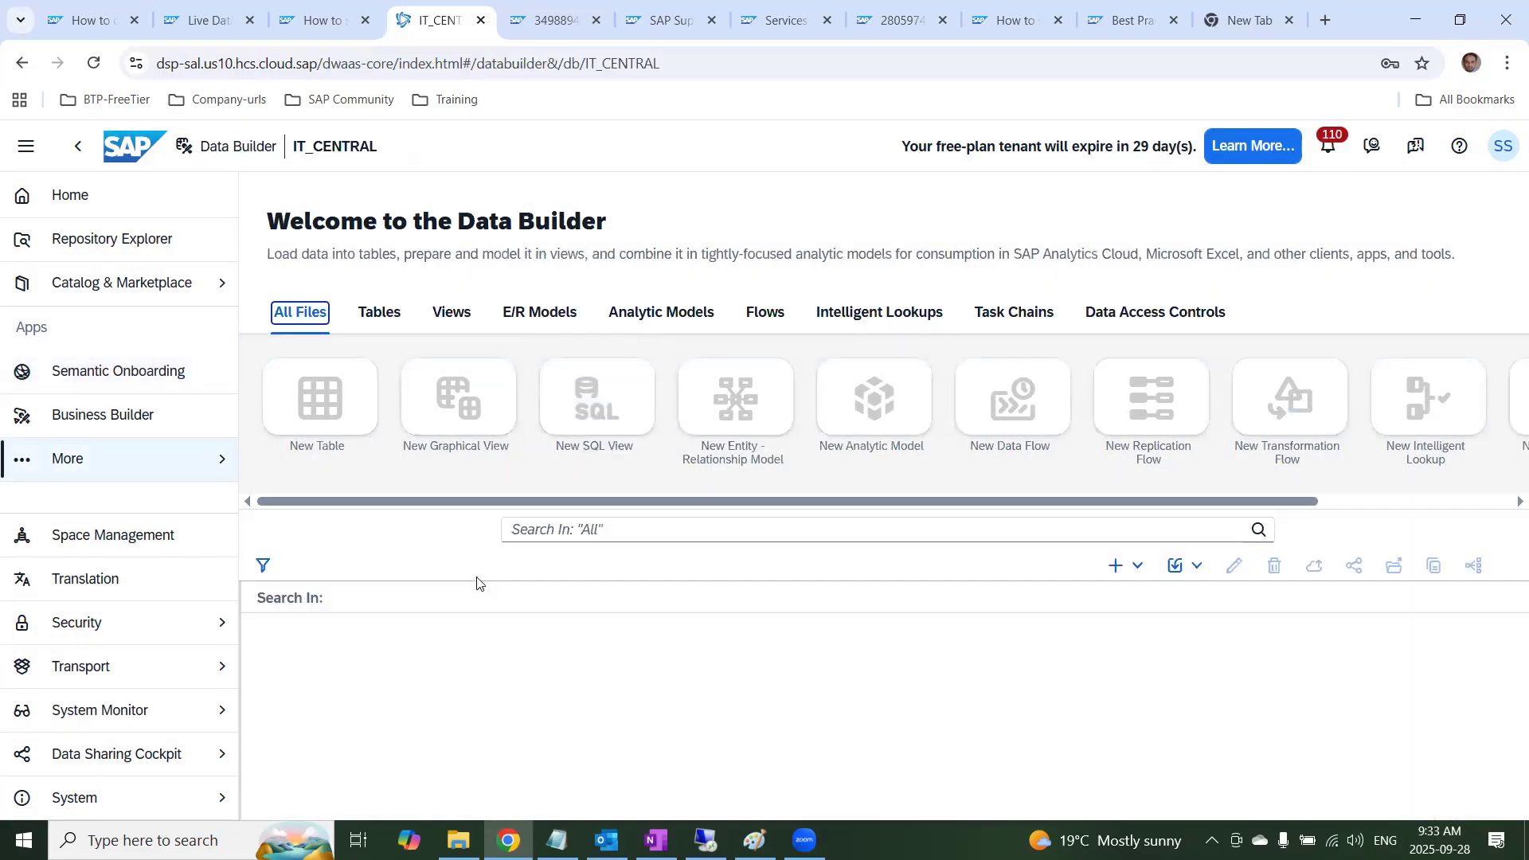
Find the imported Company Code remote table in the space's object list and open it
scroll(707, 720, down, 8)
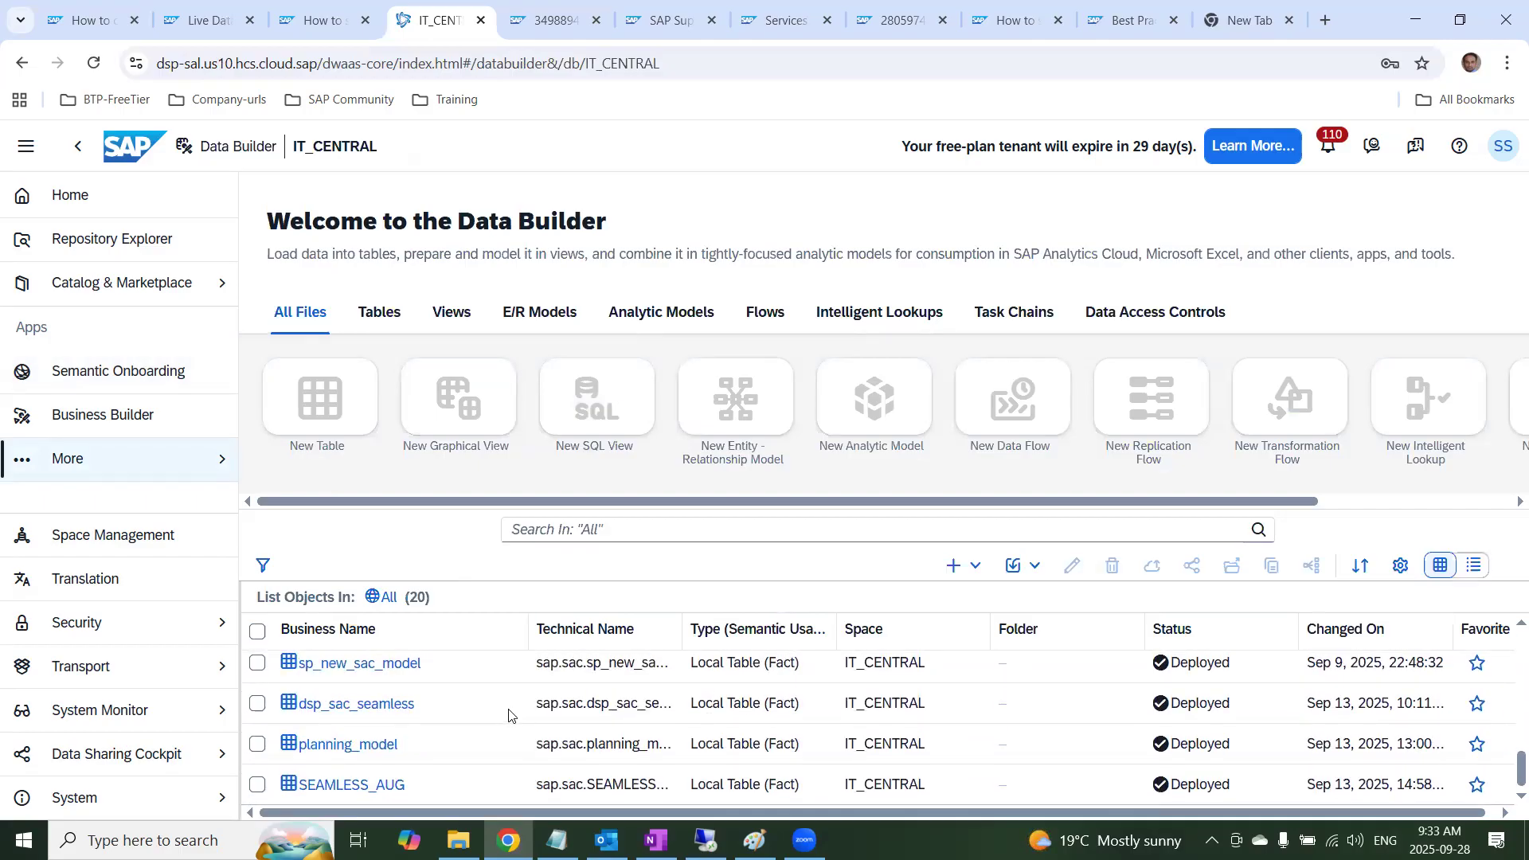
scroll(507, 715, up, 8)
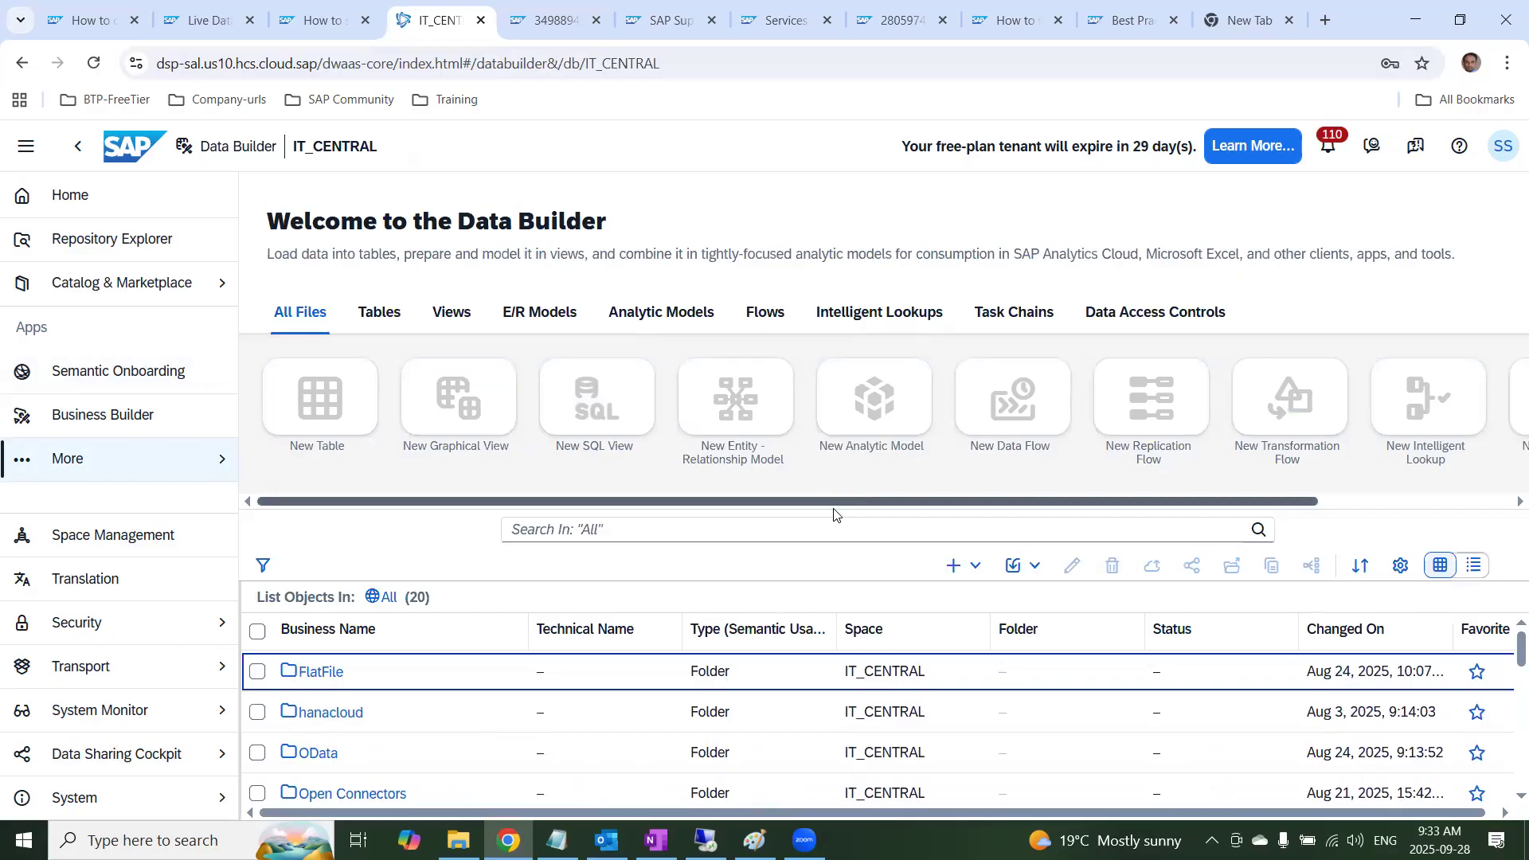
scroll(422, 713, down, 3)
scroll(422, 714, up, 2)
scroll(422, 714, down, 6)
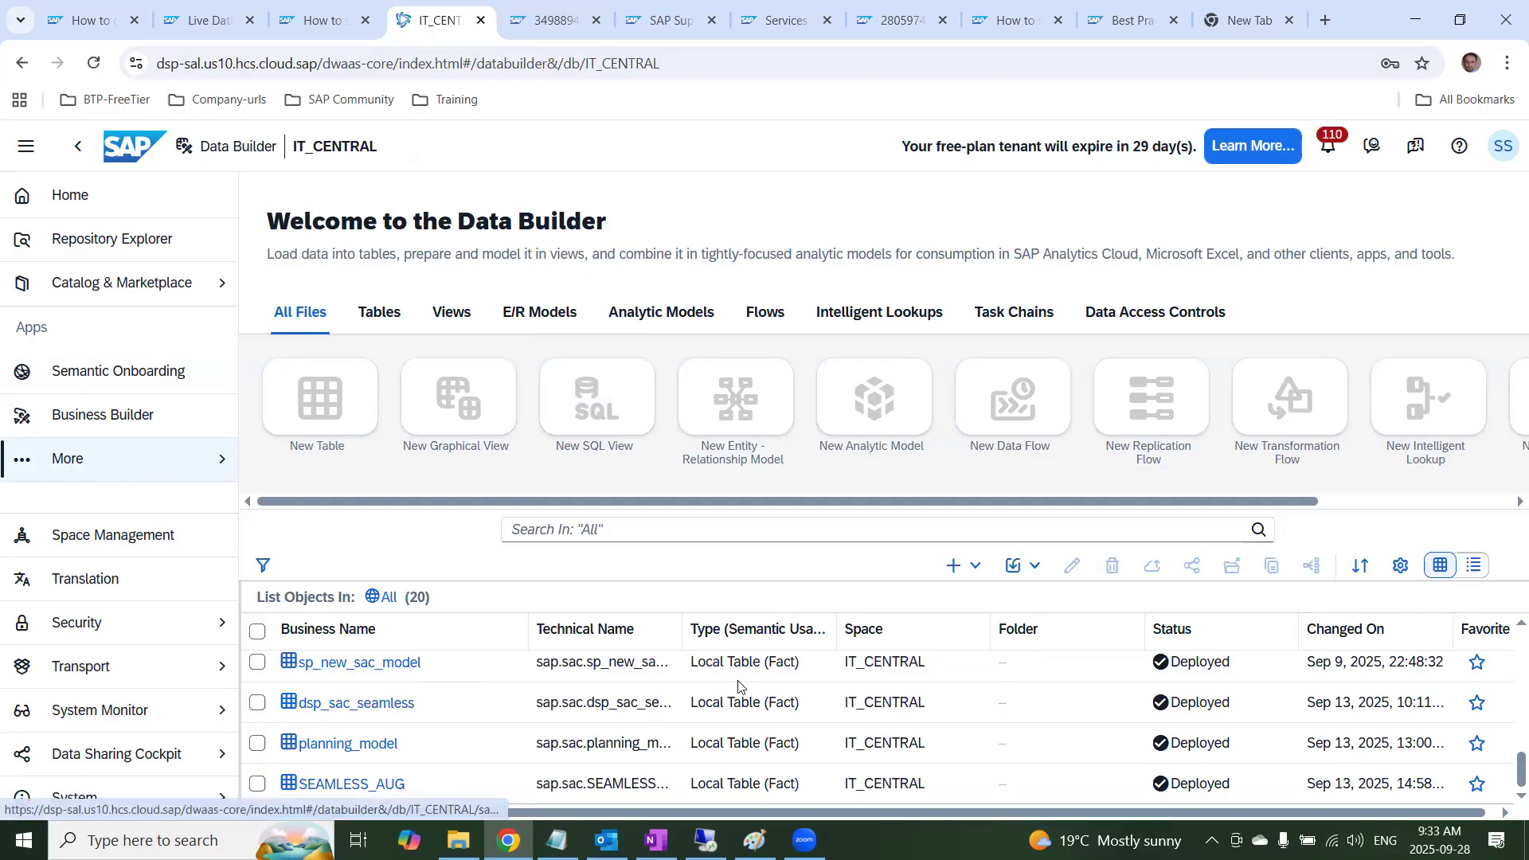
scroll(1022, 715, up, 10)
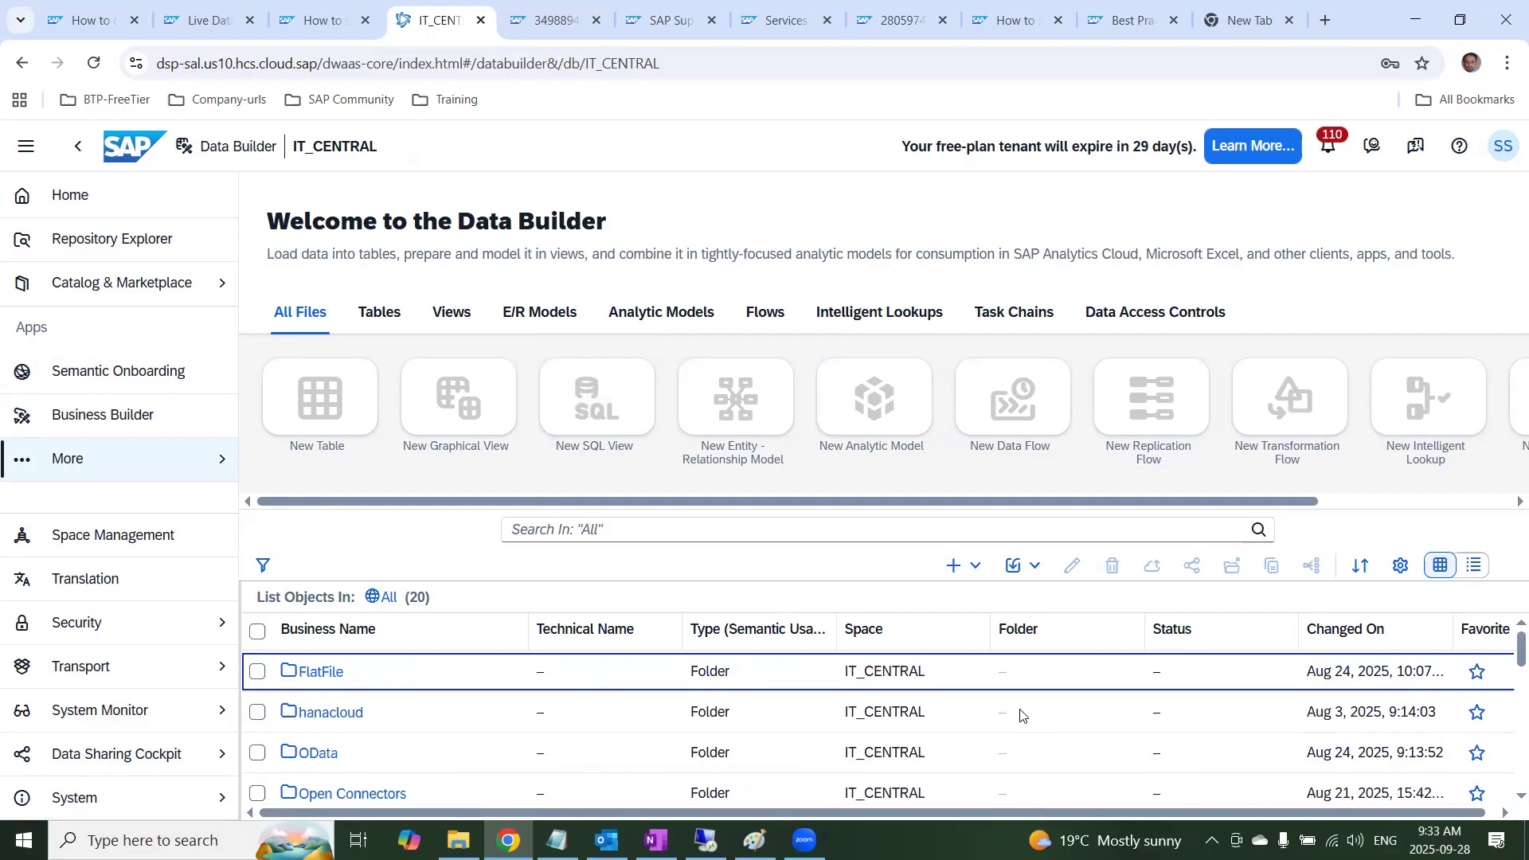
scroll(928, 727, down, 2)
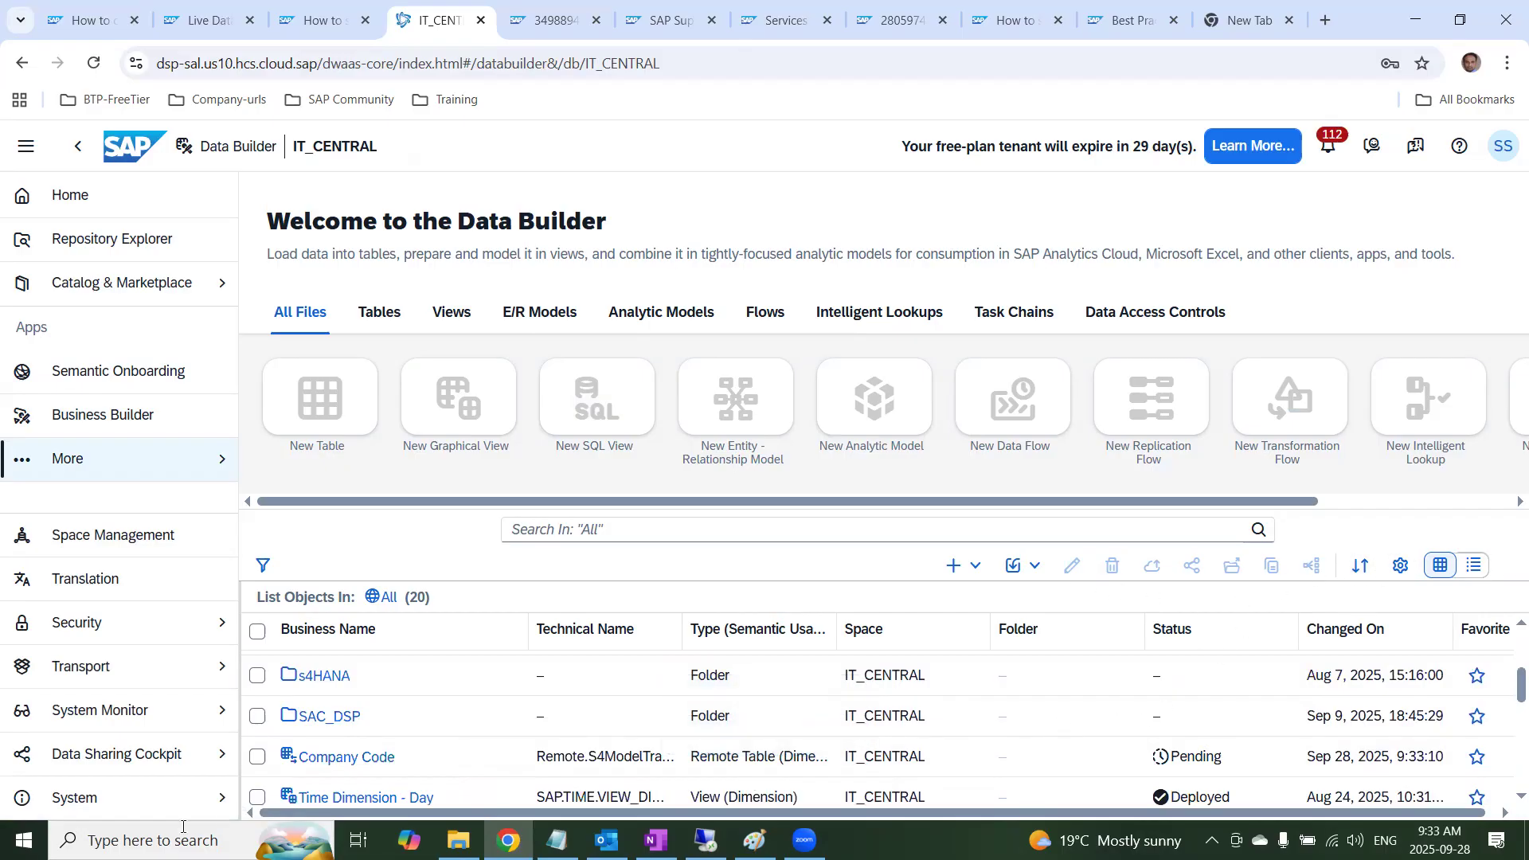
click(256, 758)
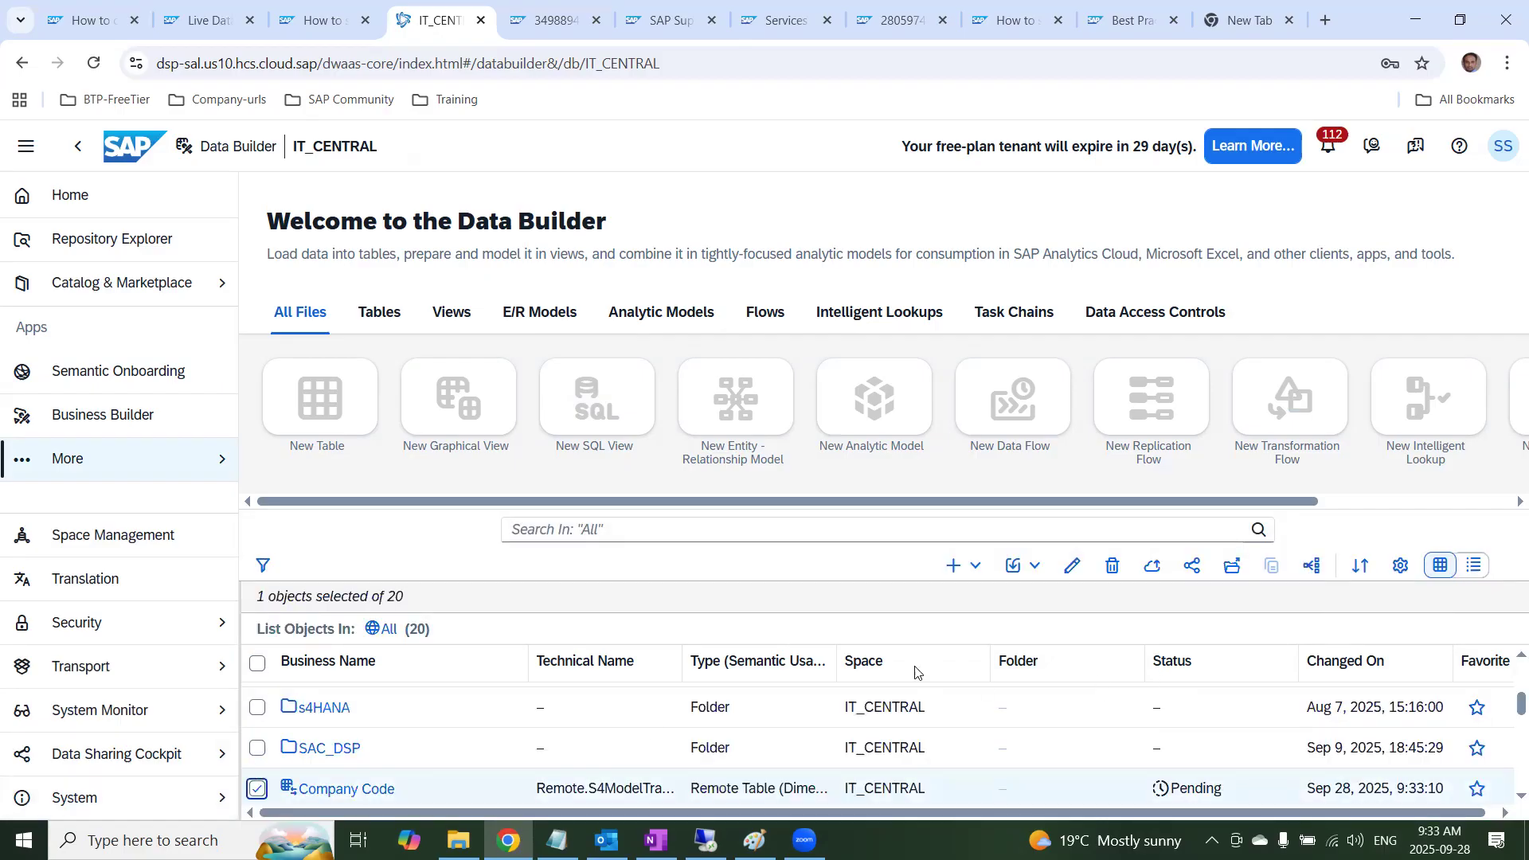
double_click(348, 789)
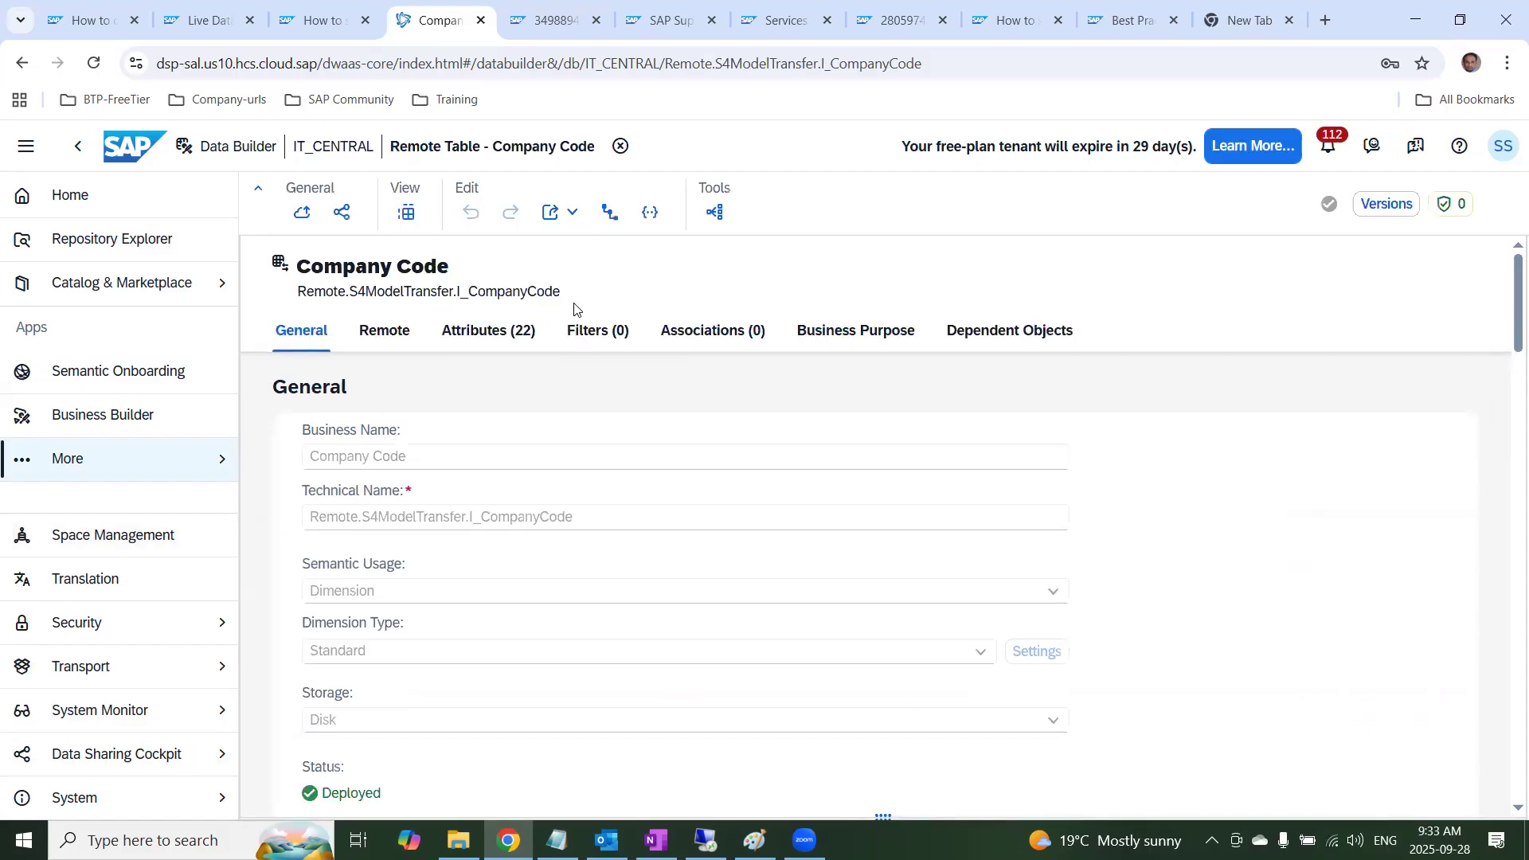
Examine the Company Code remote table's technical name, source object, data access and attributes
double_click(309, 296)
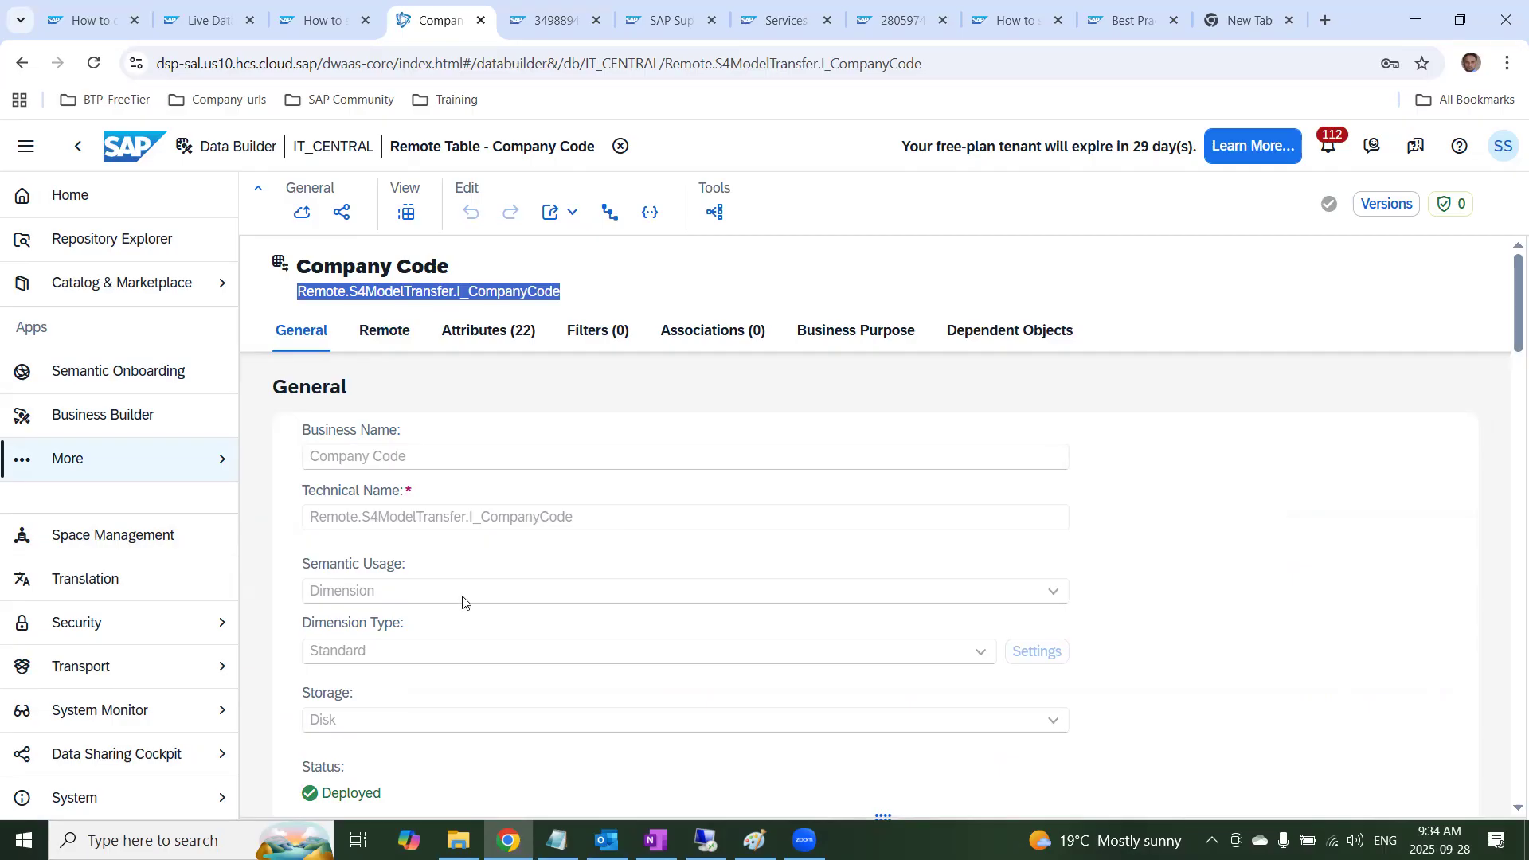
scroll(450, 736, down, 2)
scroll(450, 736, down, 4)
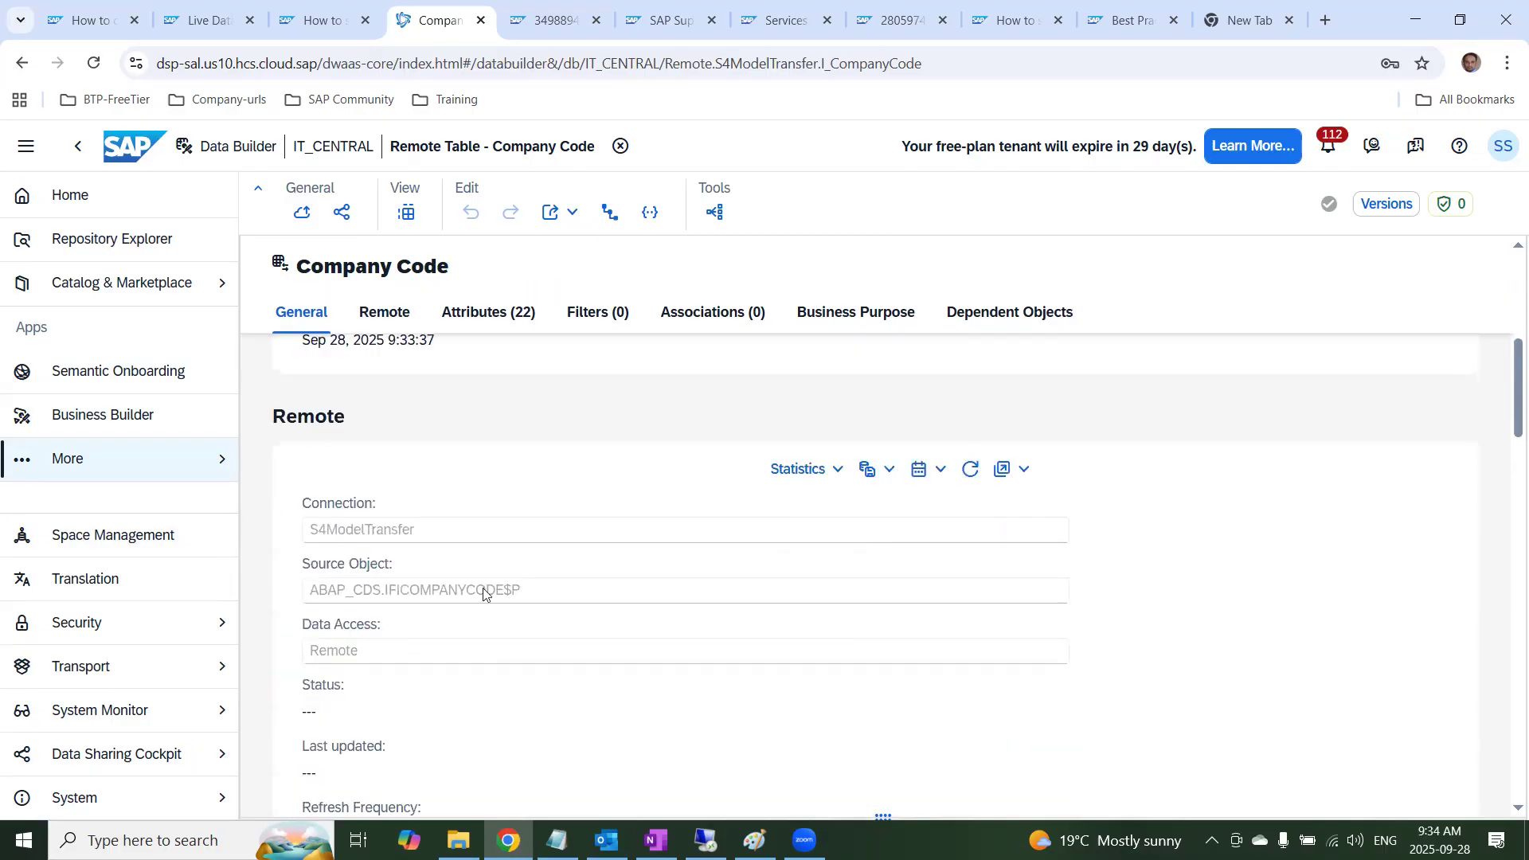
drag(422, 592, 490, 603)
drag(388, 596, 511, 603)
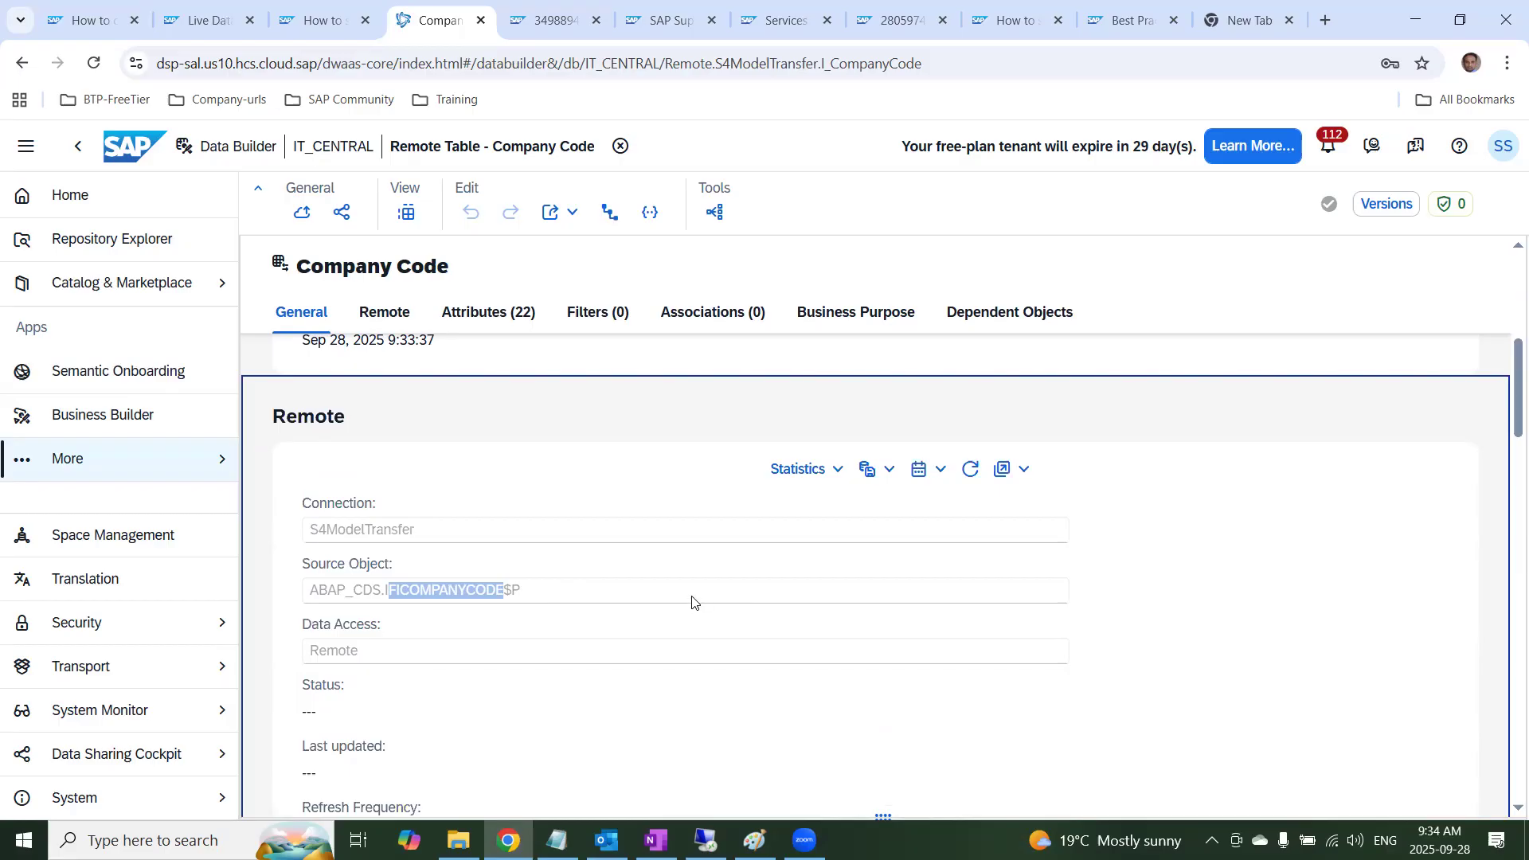
scroll(669, 619, down, 1)
scroll(533, 617, down, 1)
scroll(548, 611, up, 2)
scroll(953, 621, down, 5)
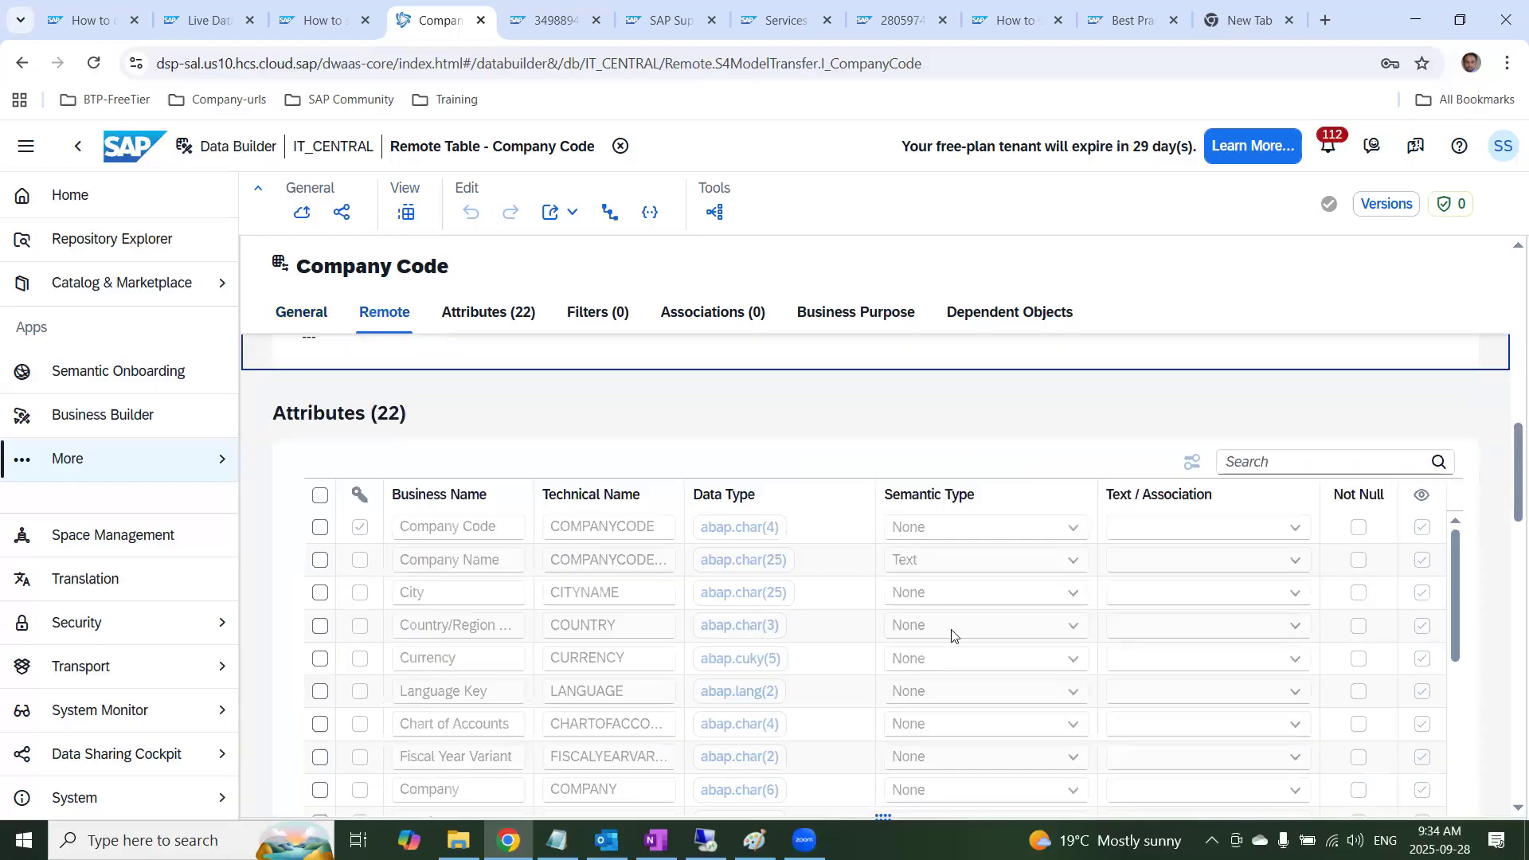
scroll(953, 635, up, 12)
scroll(953, 635, down, 5)
scroll(931, 600, up, 1)
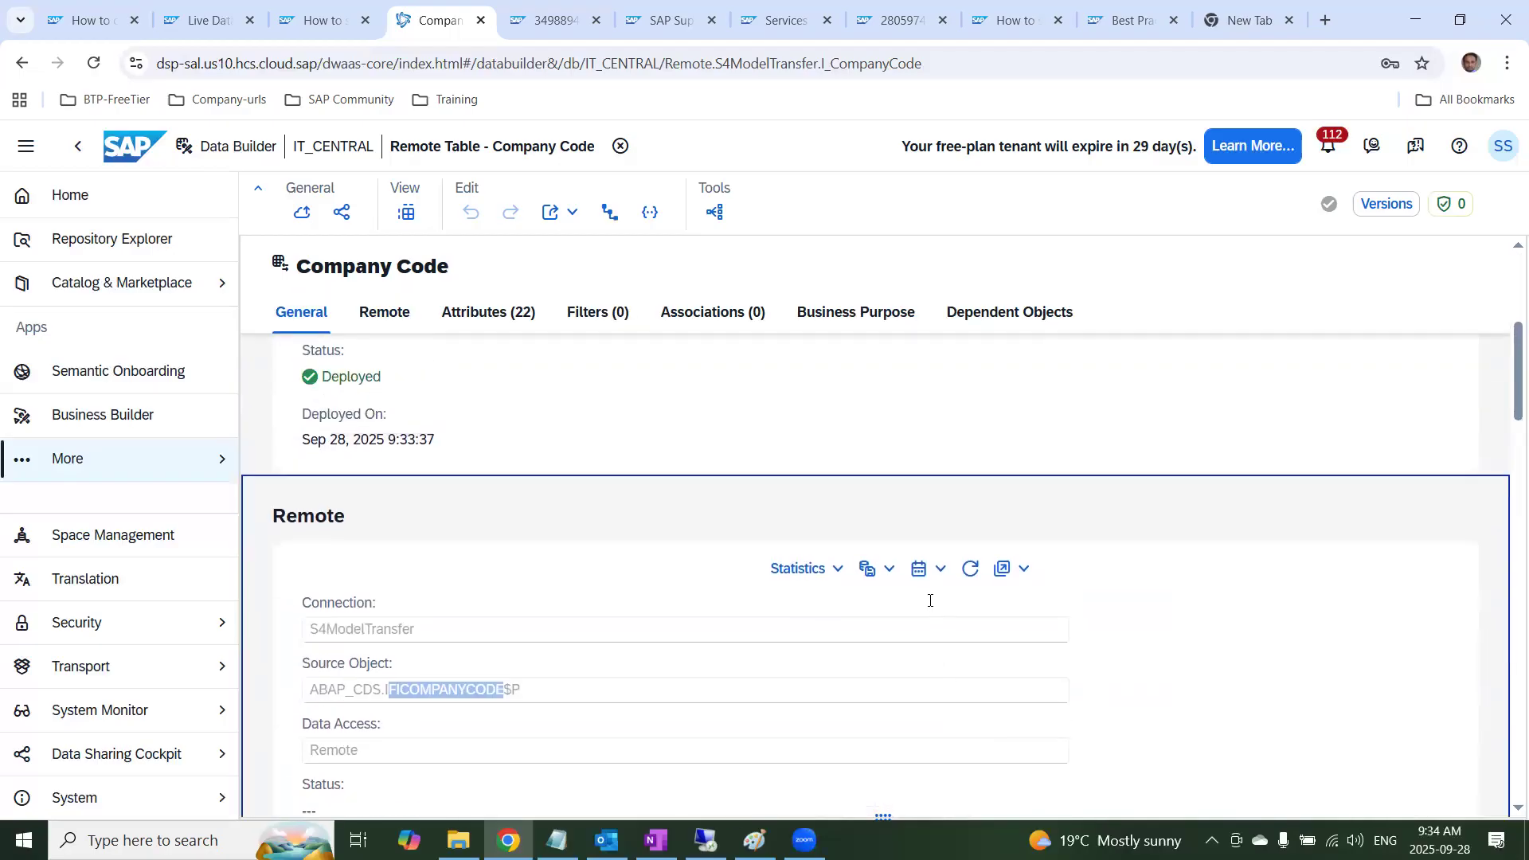
Check the remote table's data replication options and review its Remote and Attributes sections
click(890, 571)
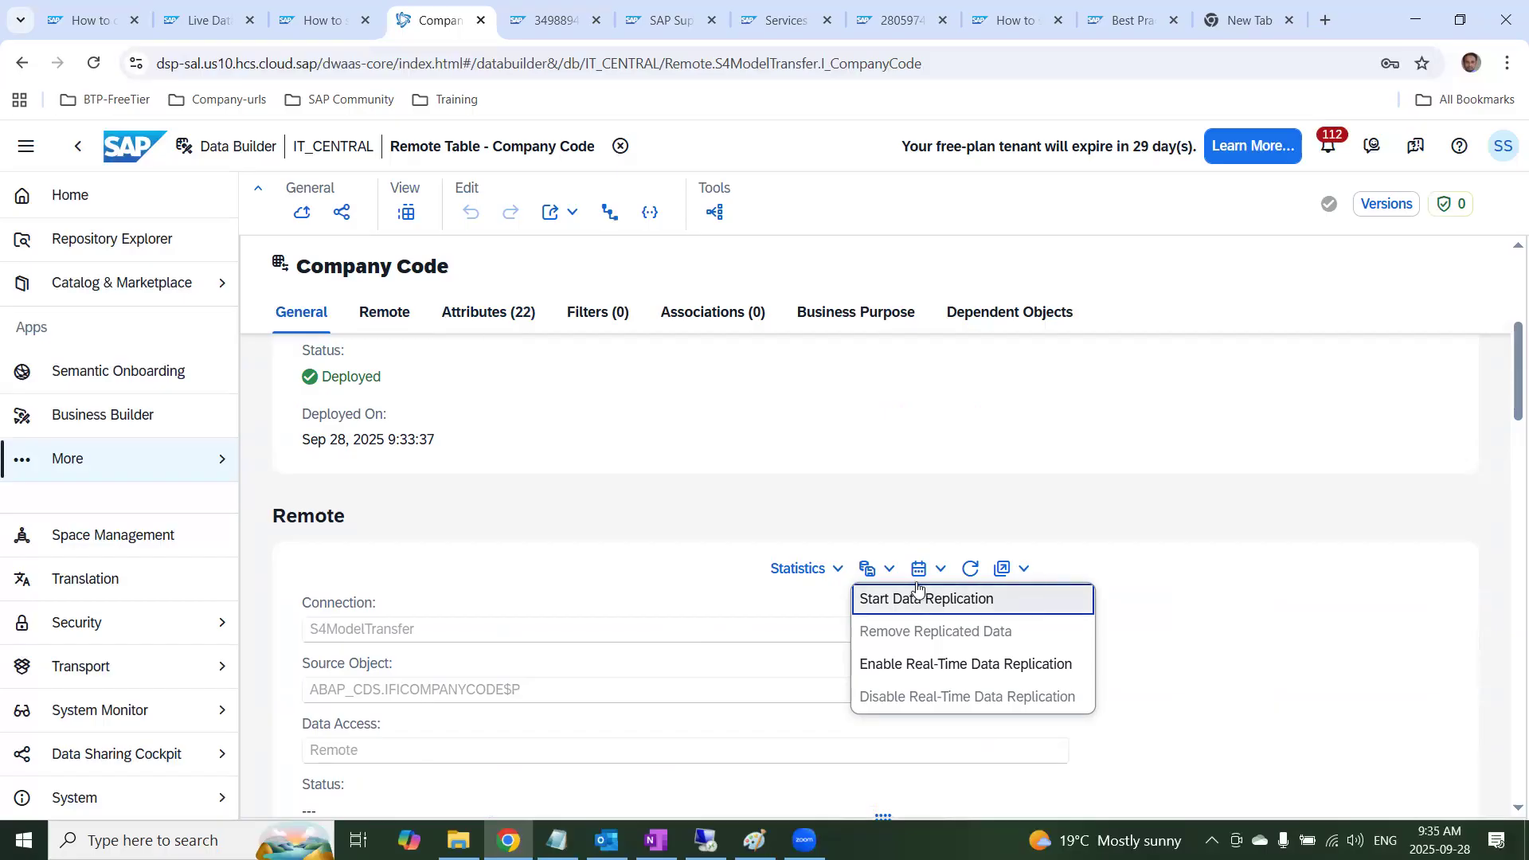
click(1292, 625)
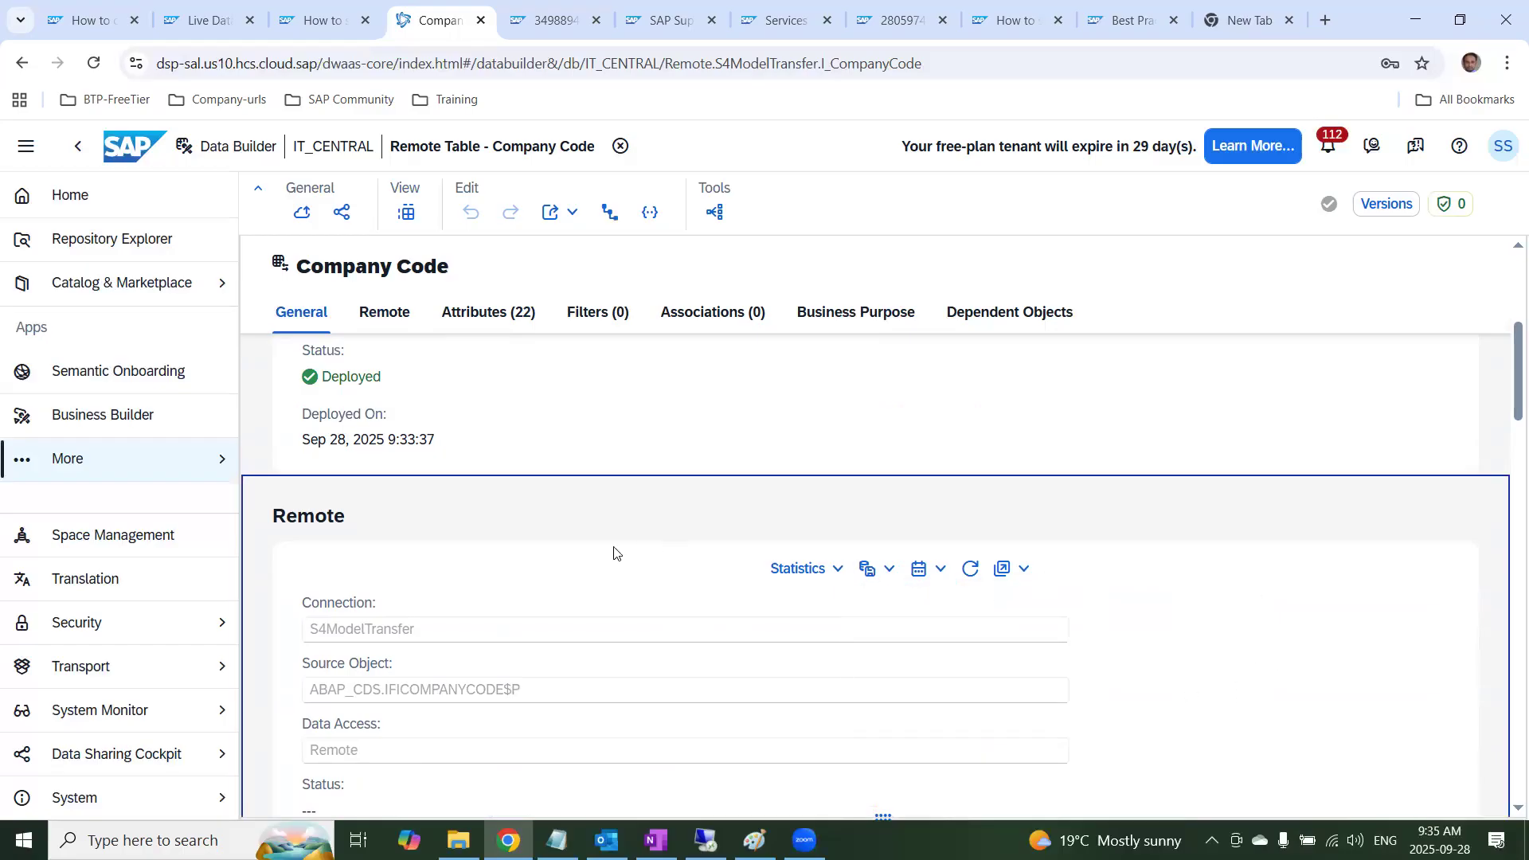
click(385, 313)
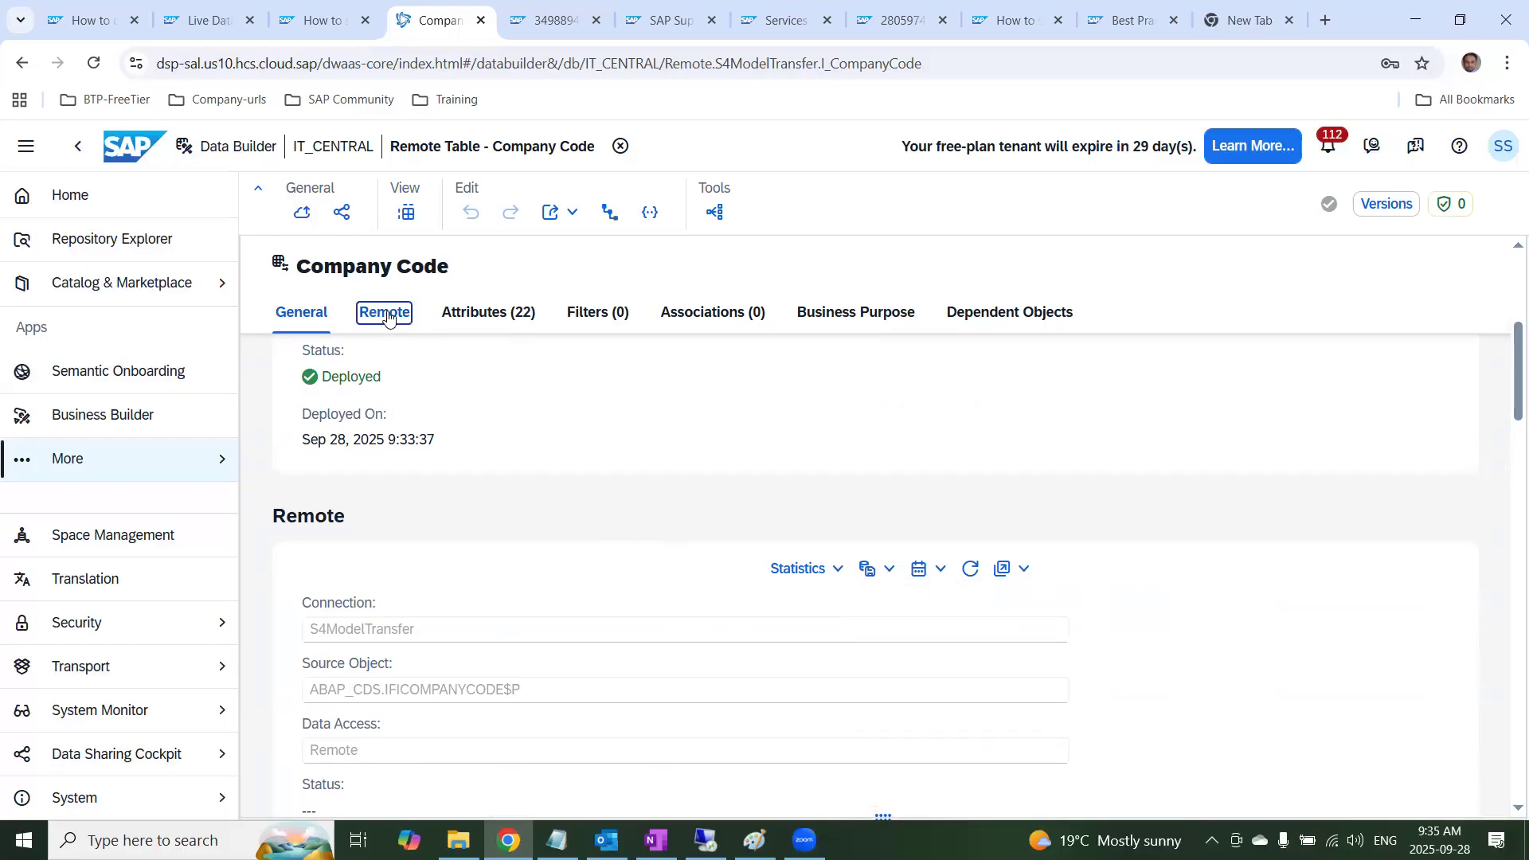
click(505, 316)
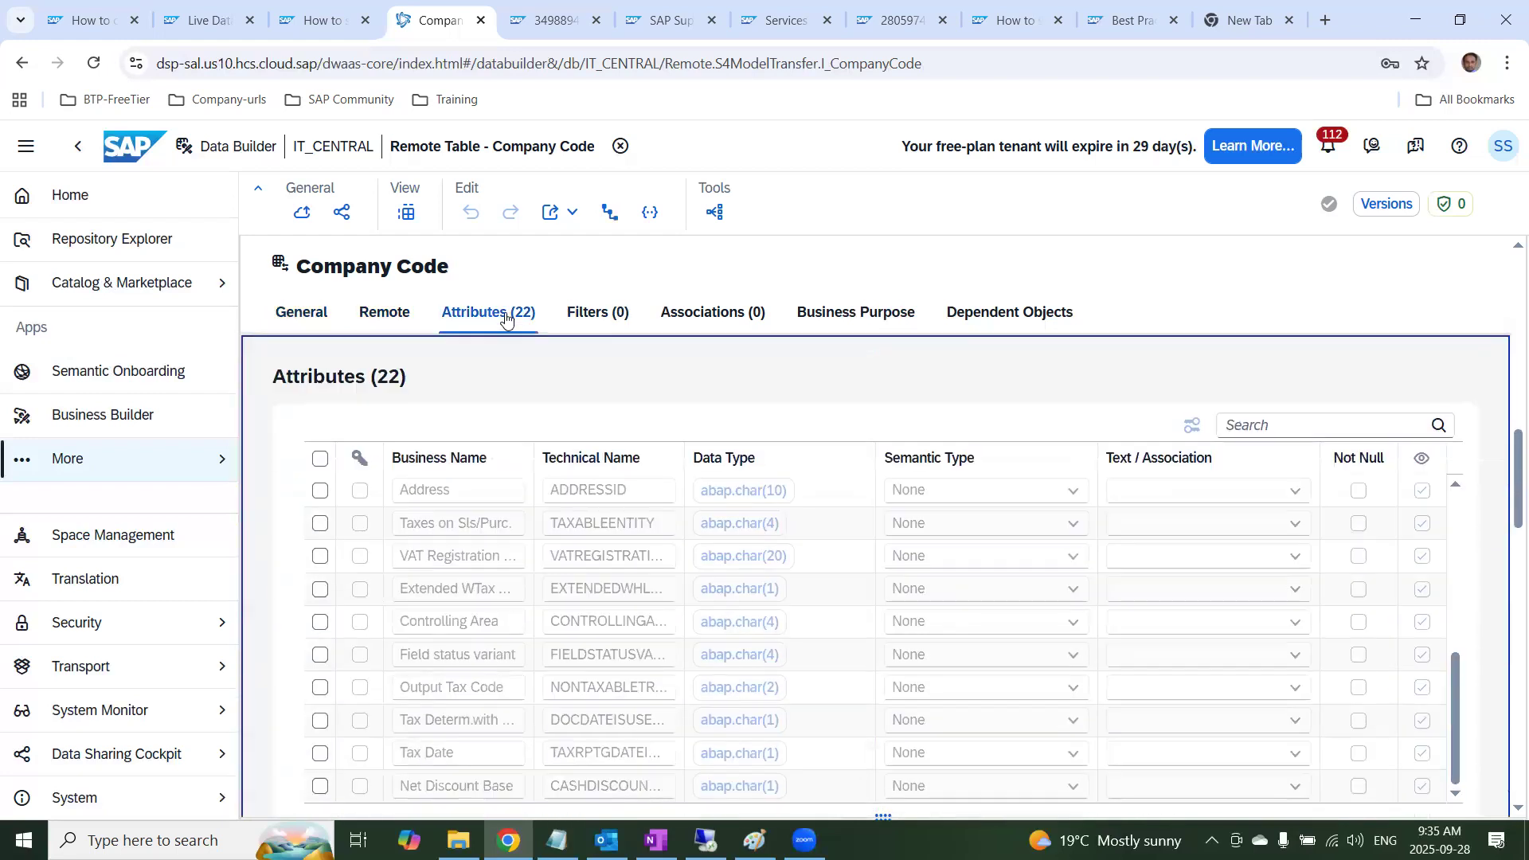
Preview the Company Code table's data in an enlarged viewer and look through its rows and columns
click(302, 313)
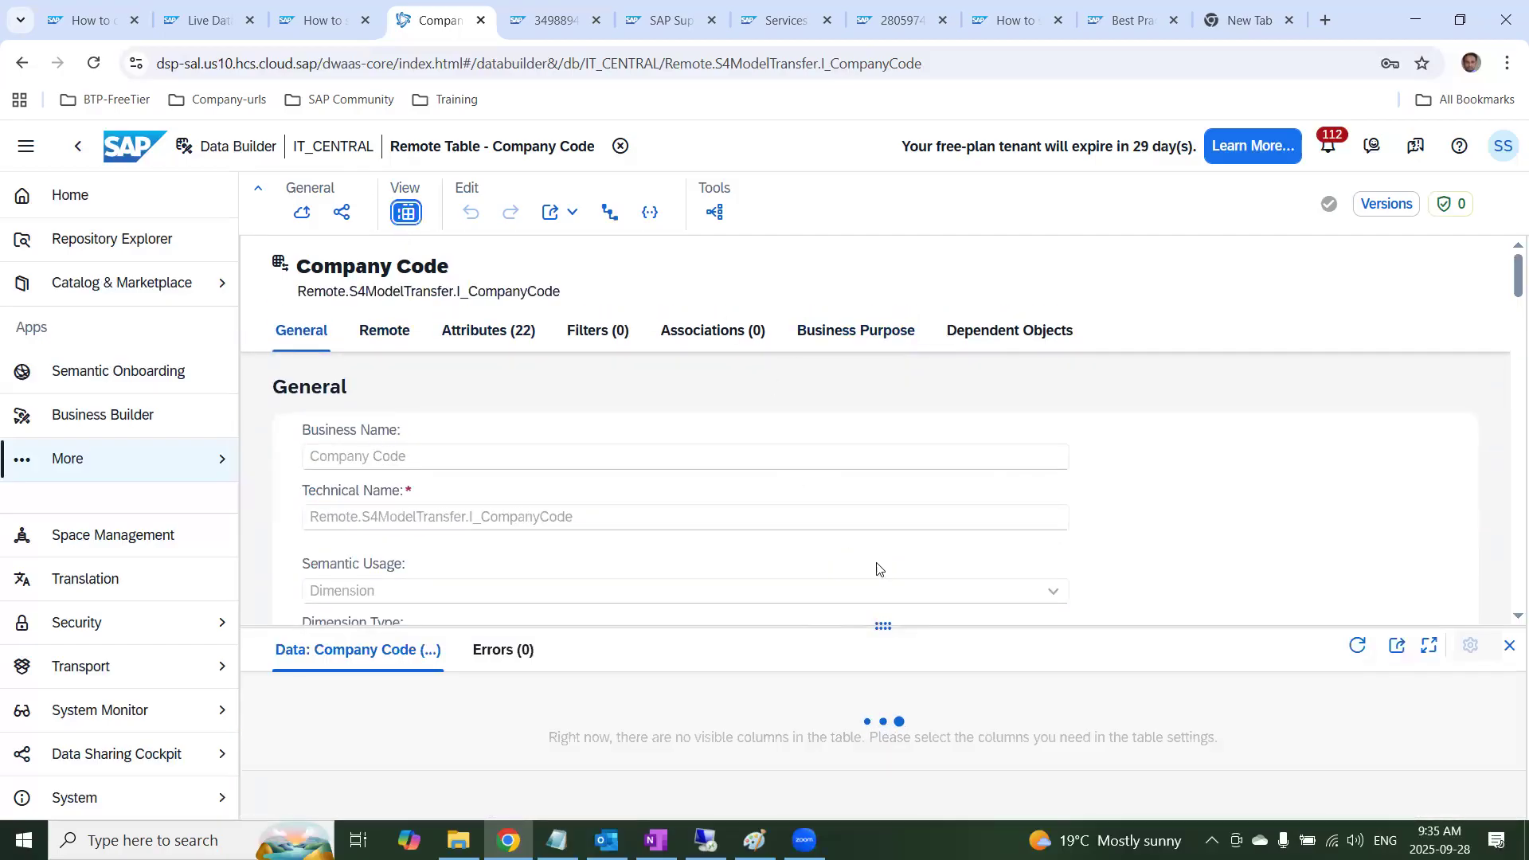
drag(881, 624, 885, 531)
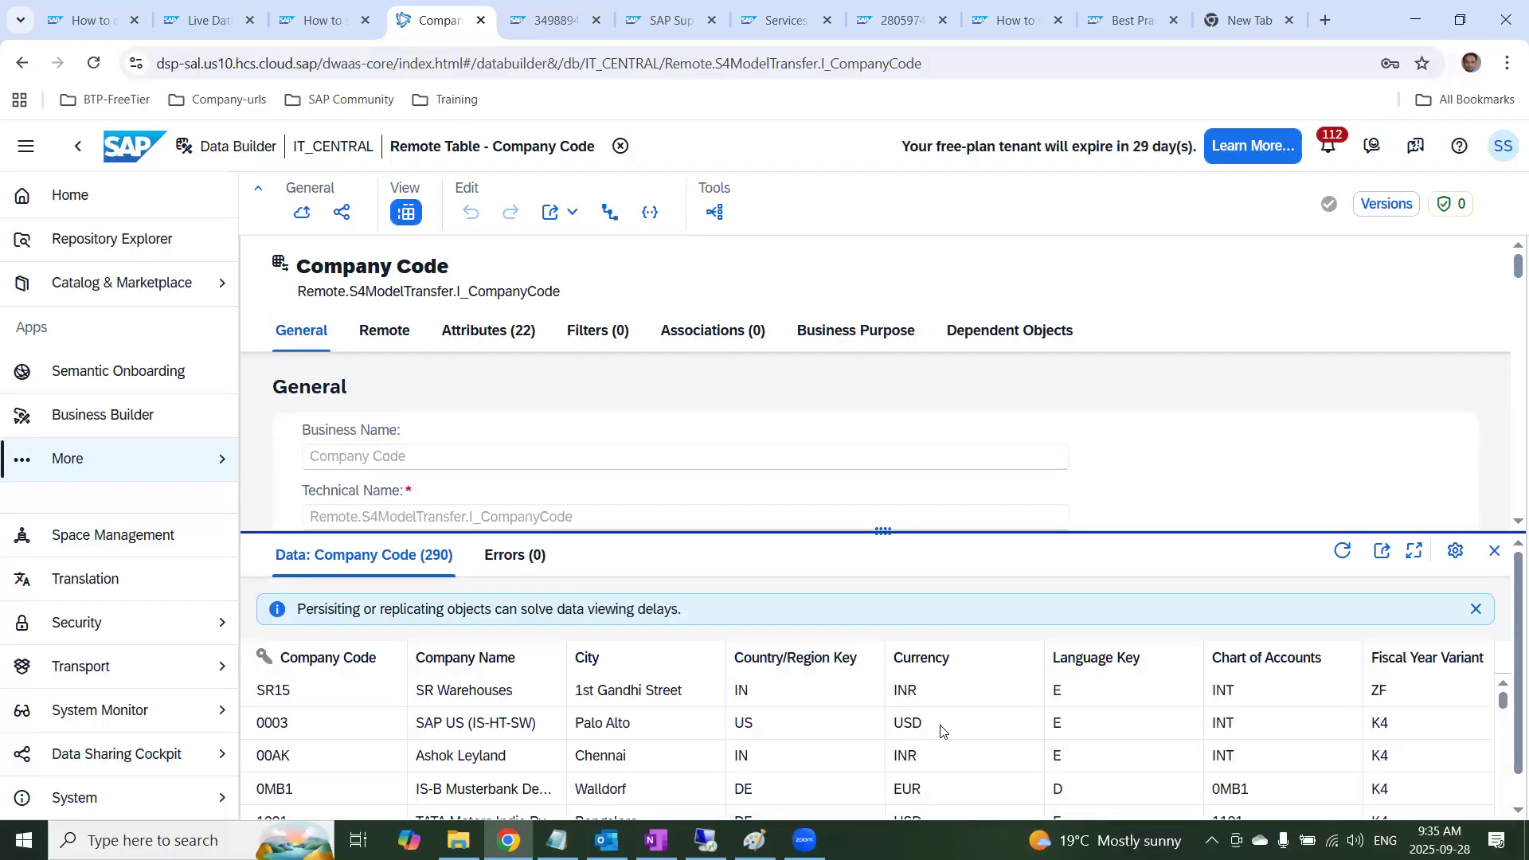
scroll(942, 730, down, 5)
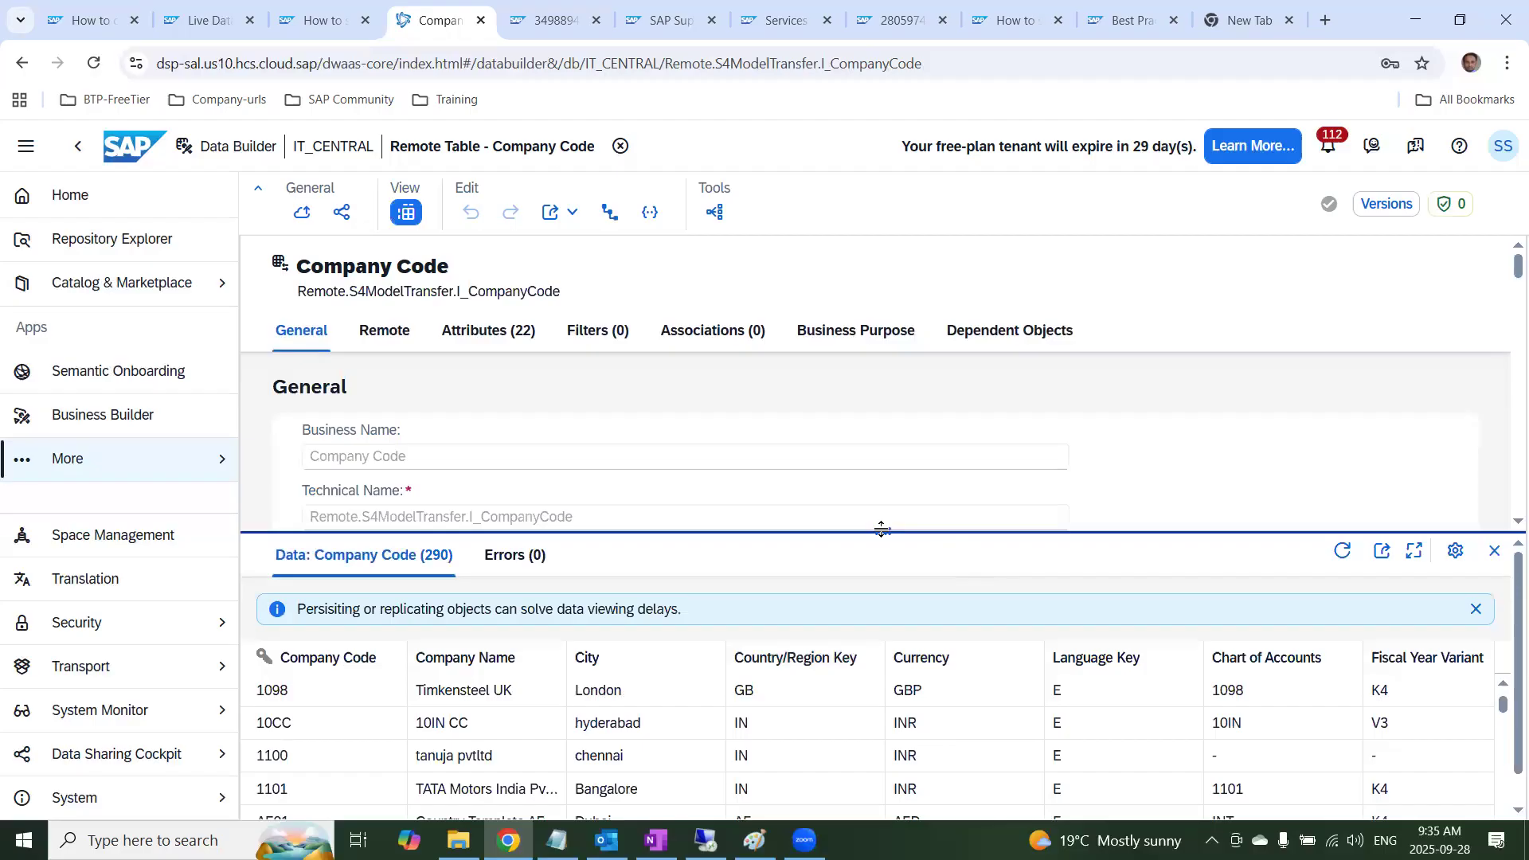
drag(882, 529, 882, 423)
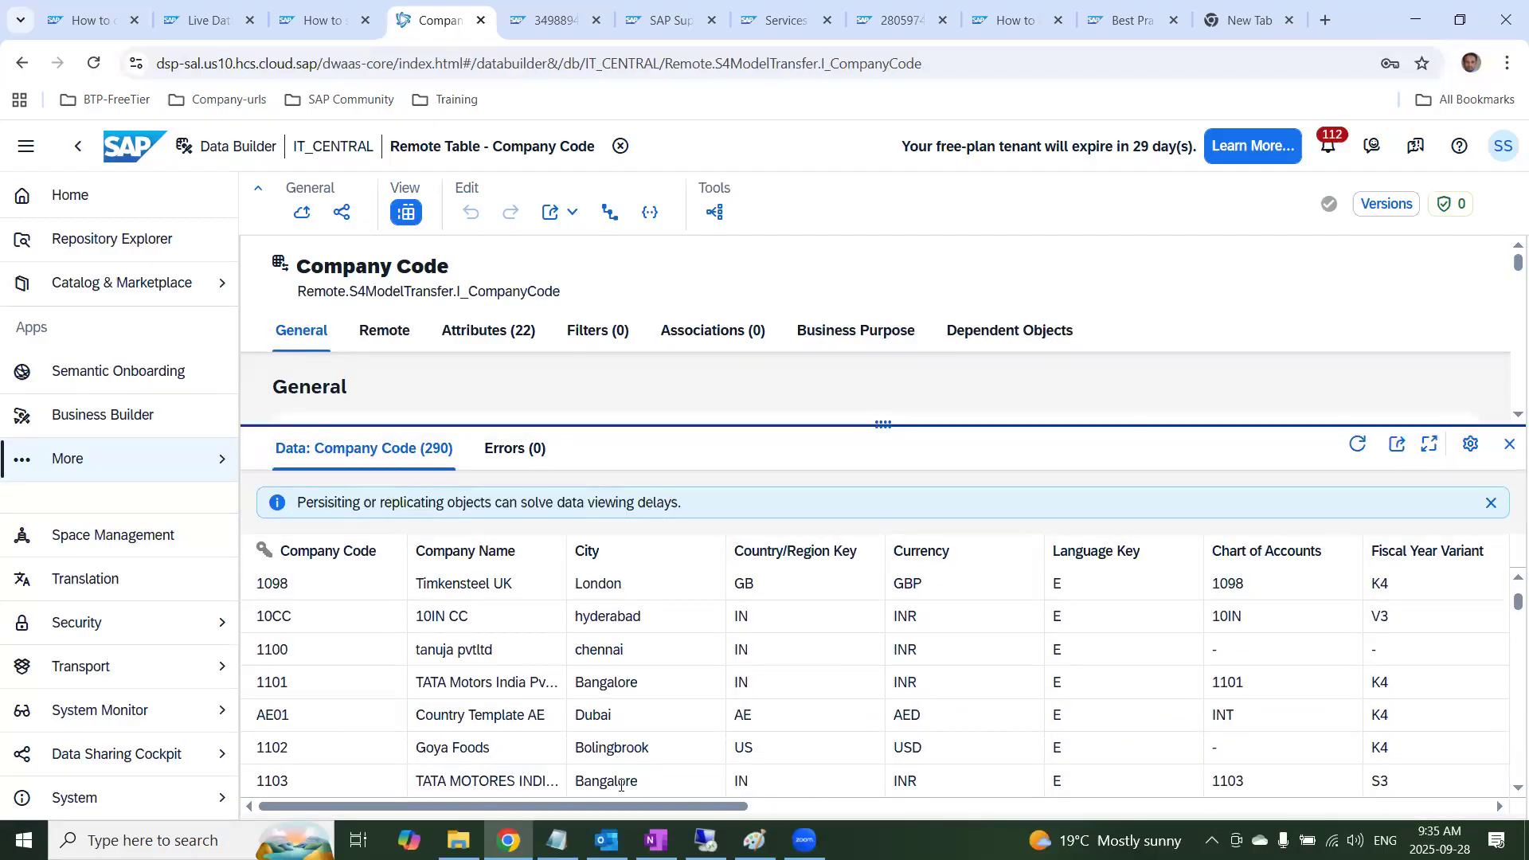
scroll(610, 789, right, 10)
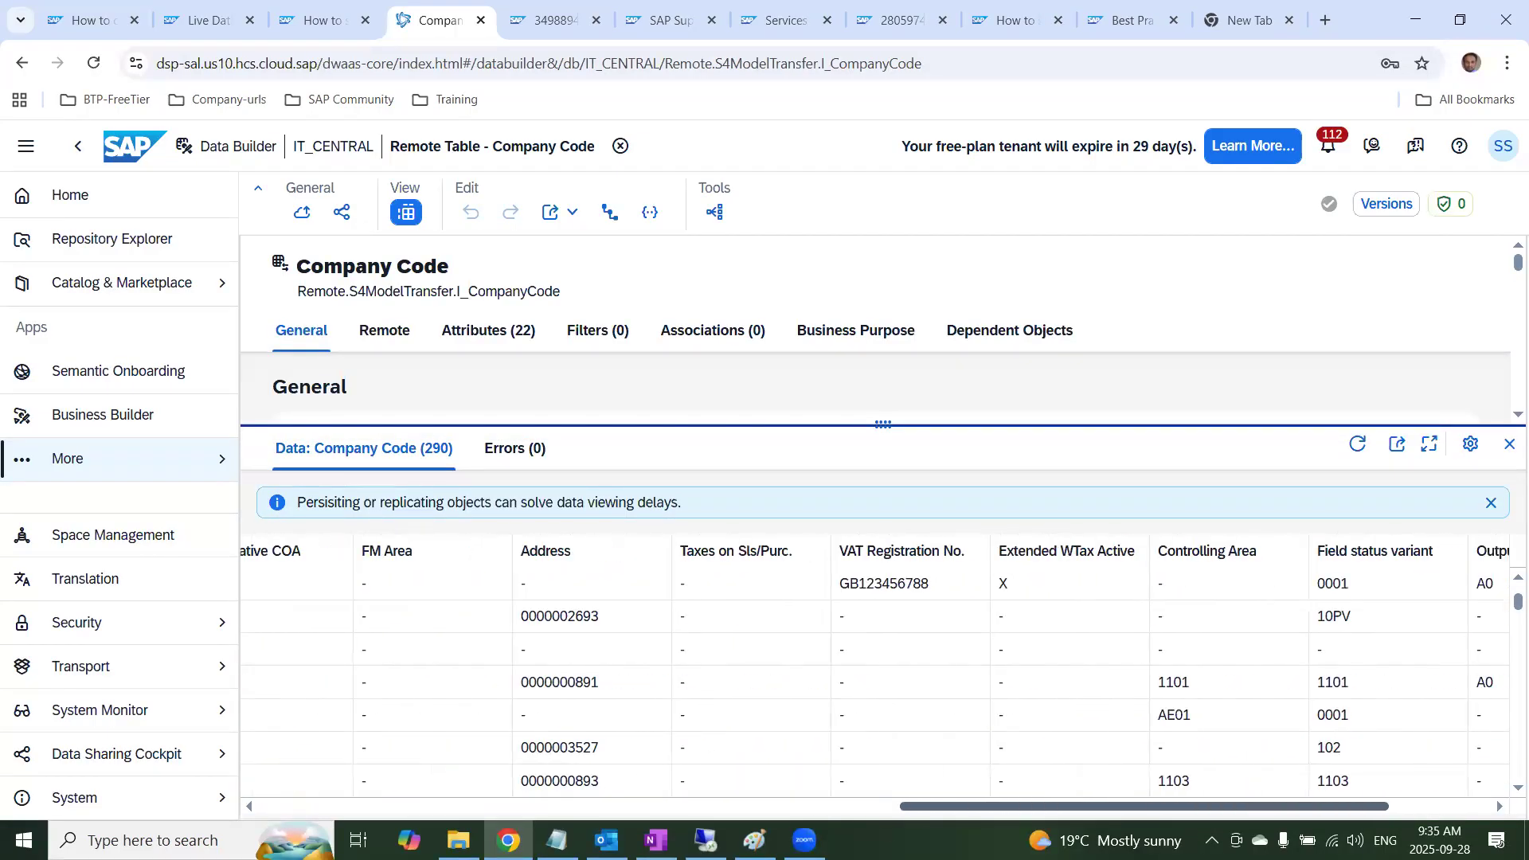
scroll(405, 787, left, 10)
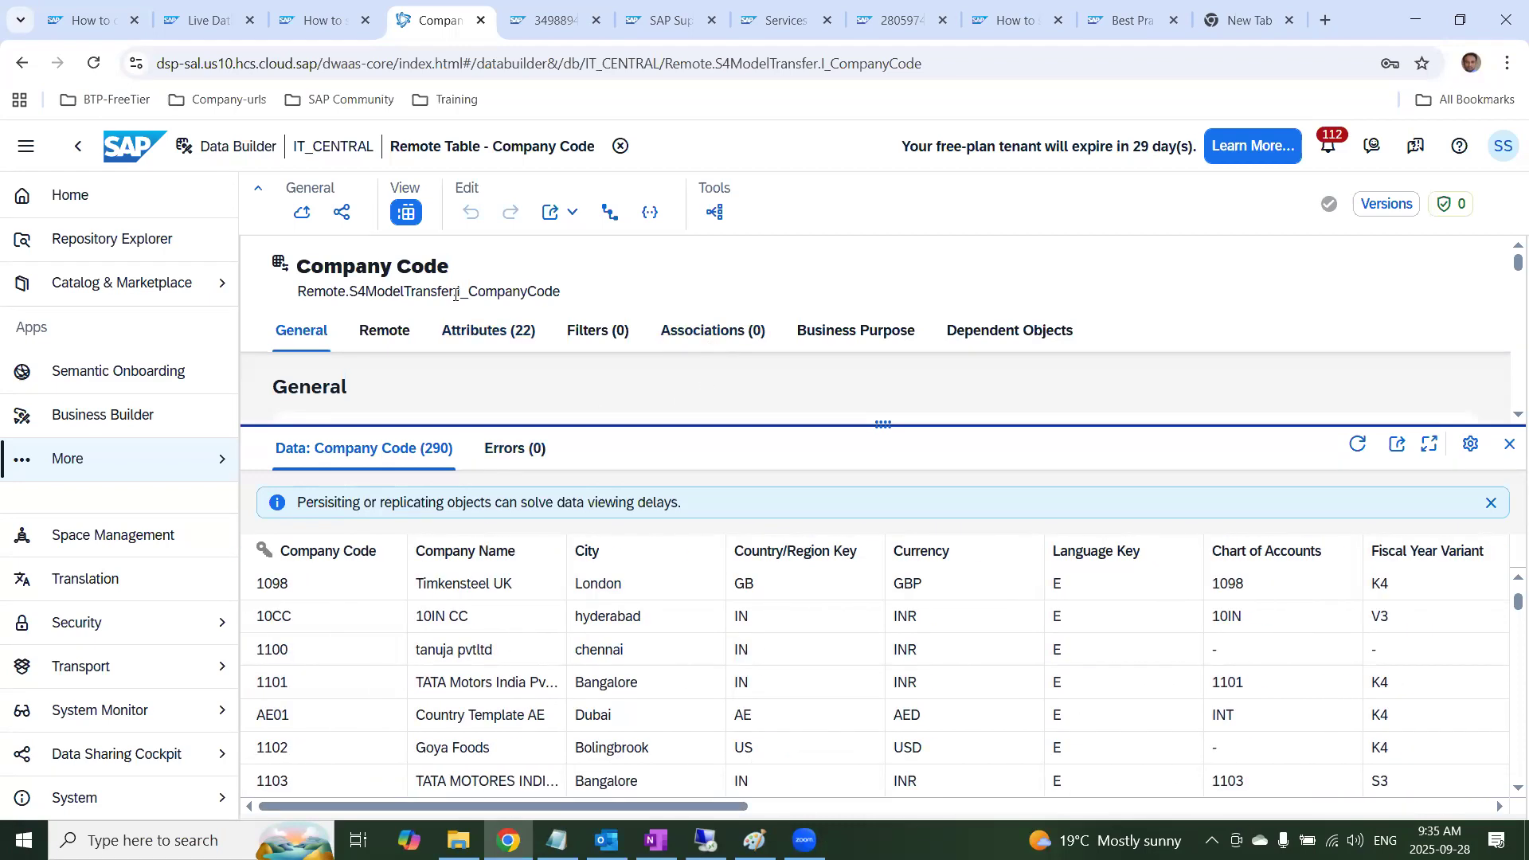
Highlight I_CompanyCode in the technical name and show the table's Associations section with a smaller data preview
drag(457, 293, 547, 310)
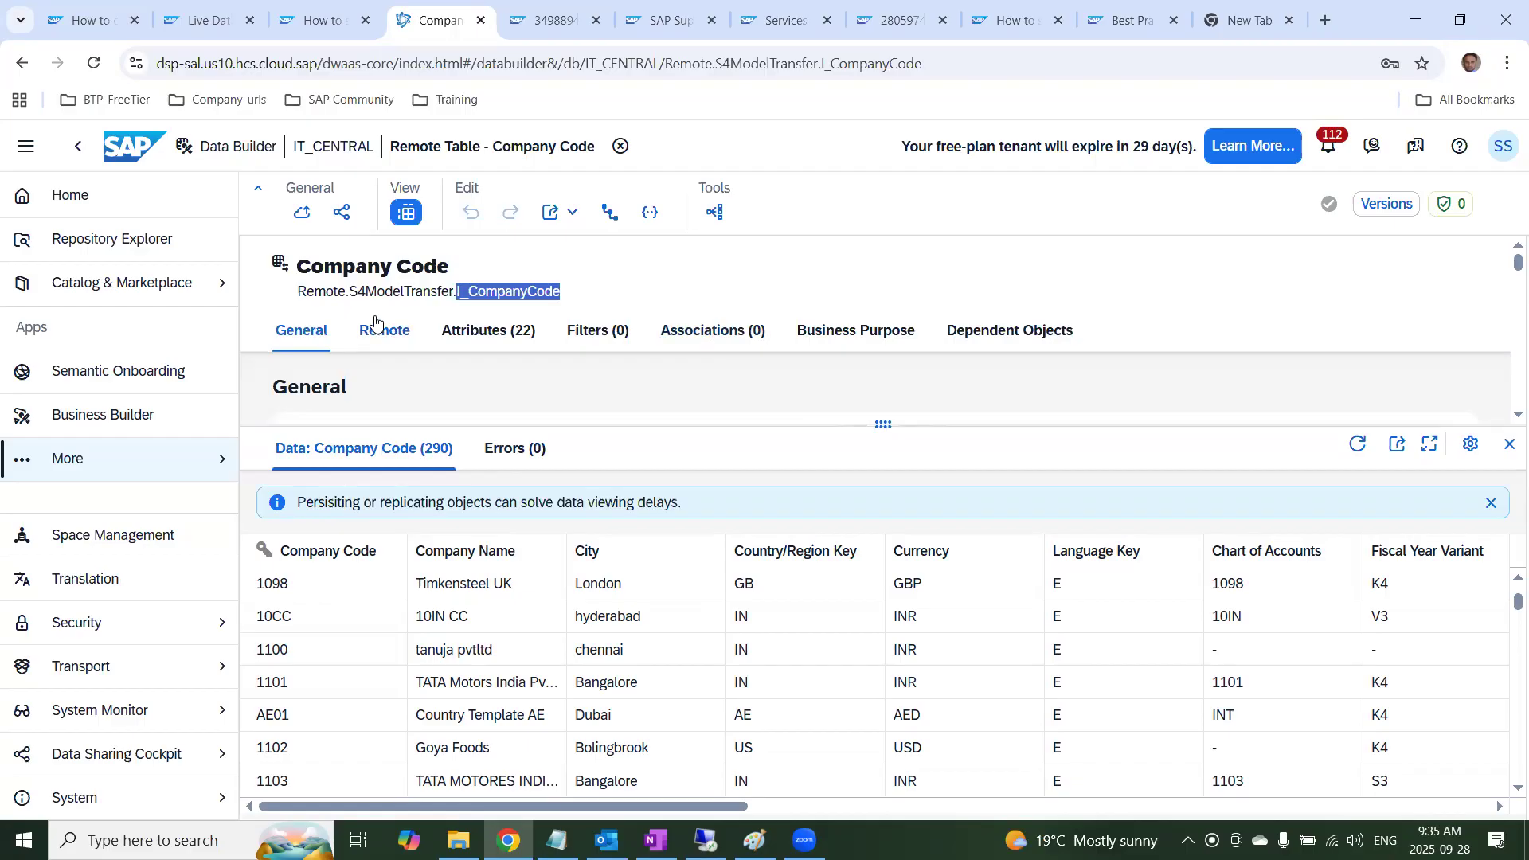
click(728, 344)
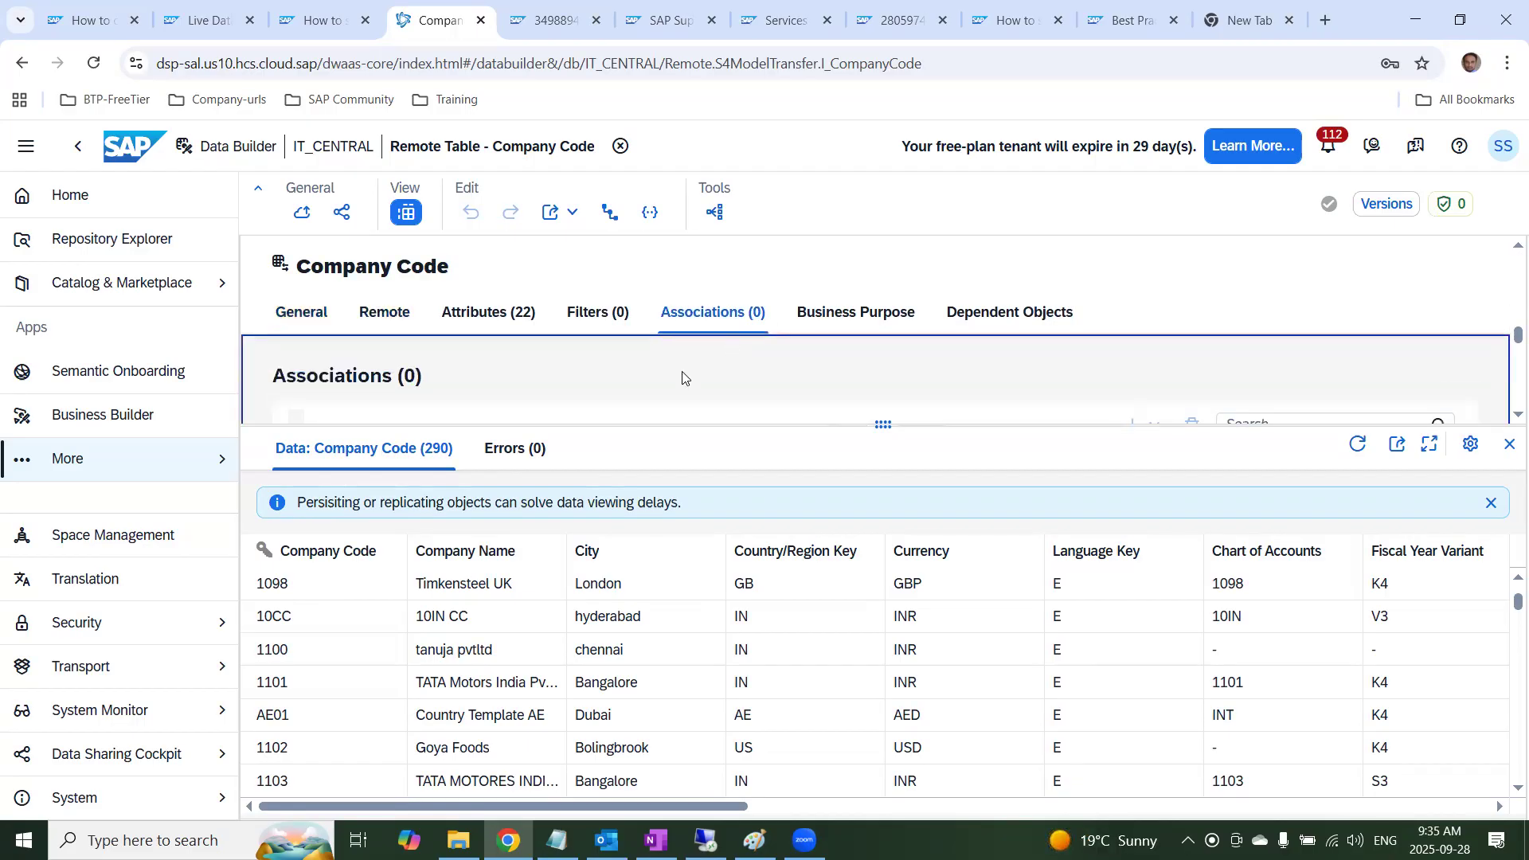
drag(669, 423, 630, 571)
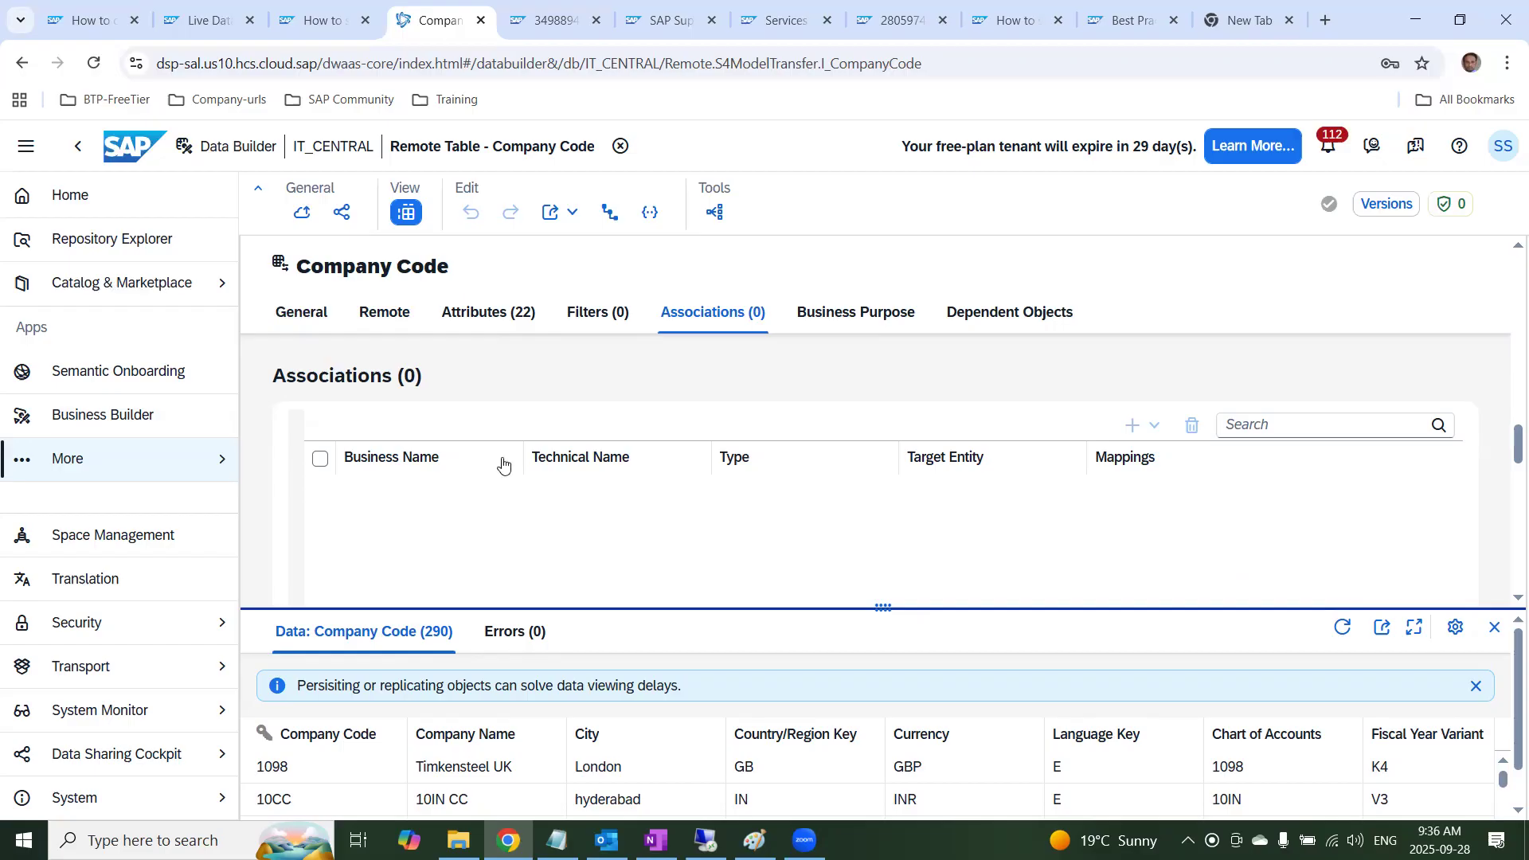
Switch to the OneNote page, review the "Replication flow to Local table" section and highlight its heading and the "> Basis 7.56" requirement
key(alt+Tab)
key(alt+Tab)
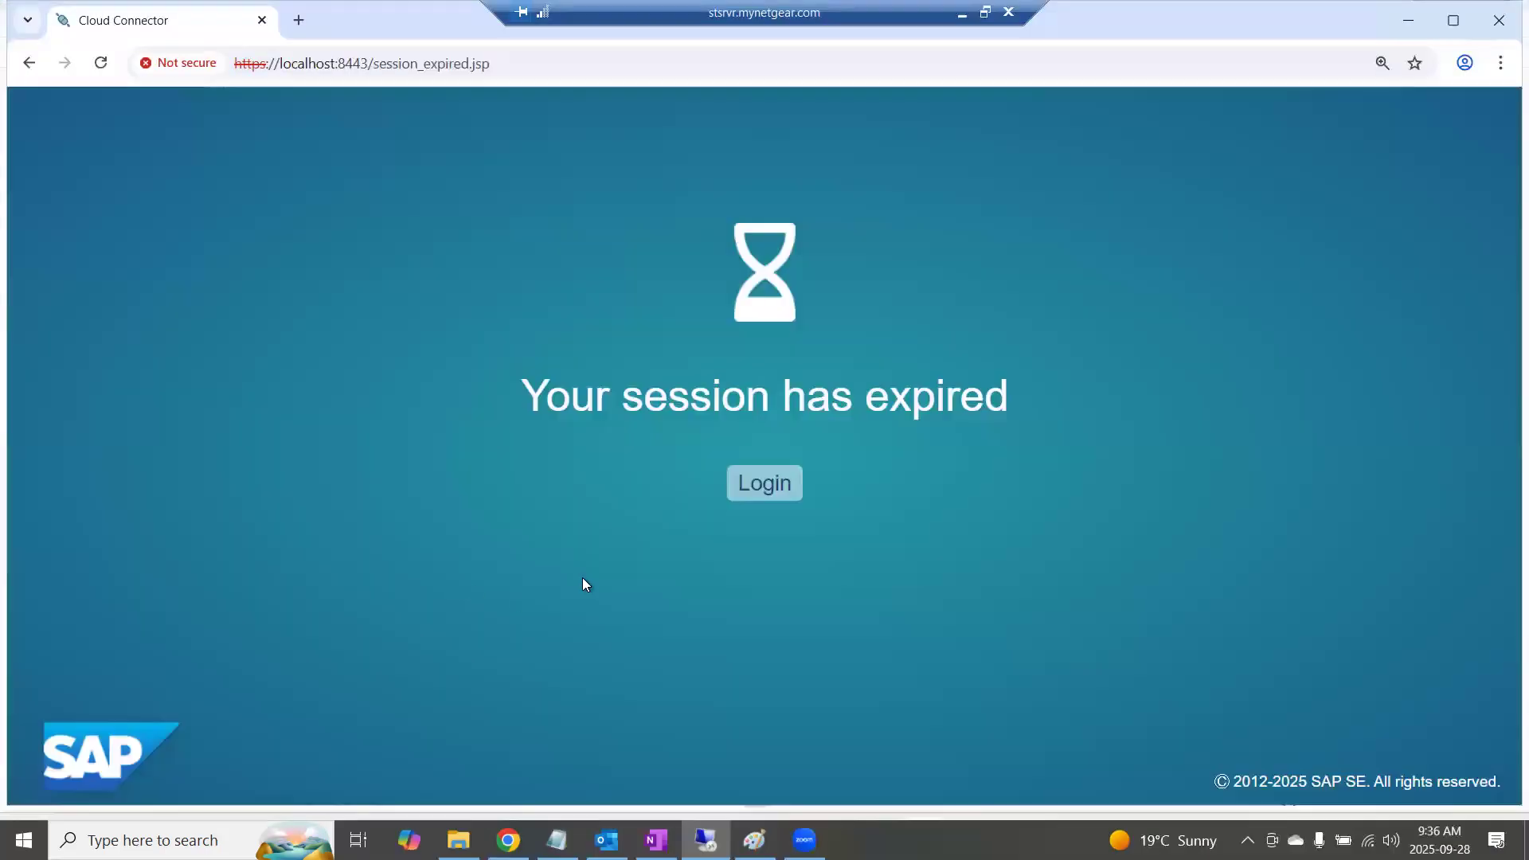
key(alt+Tab)
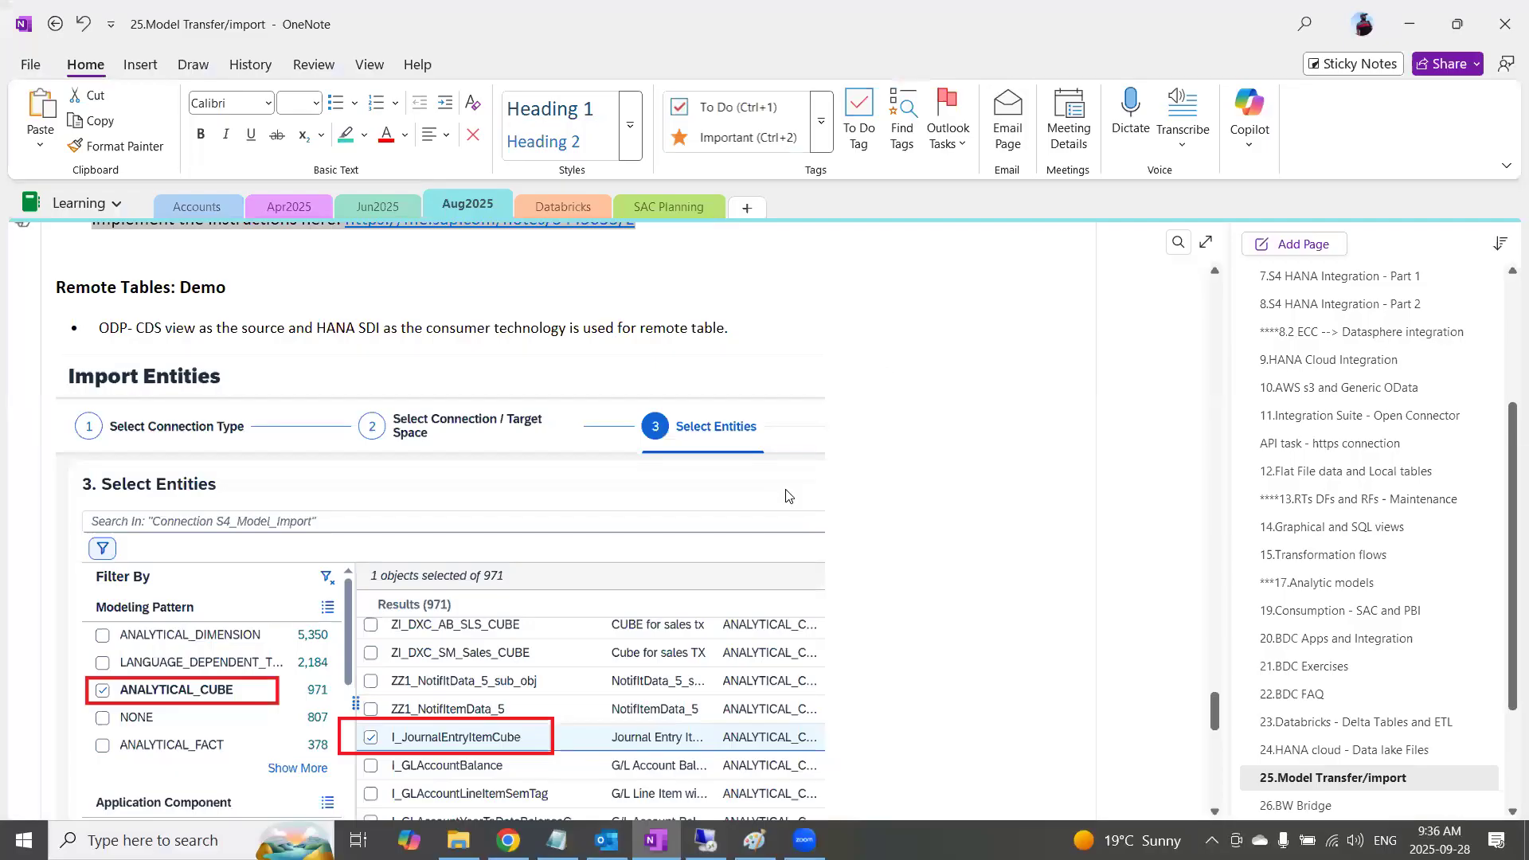
scroll(621, 618, down, 6)
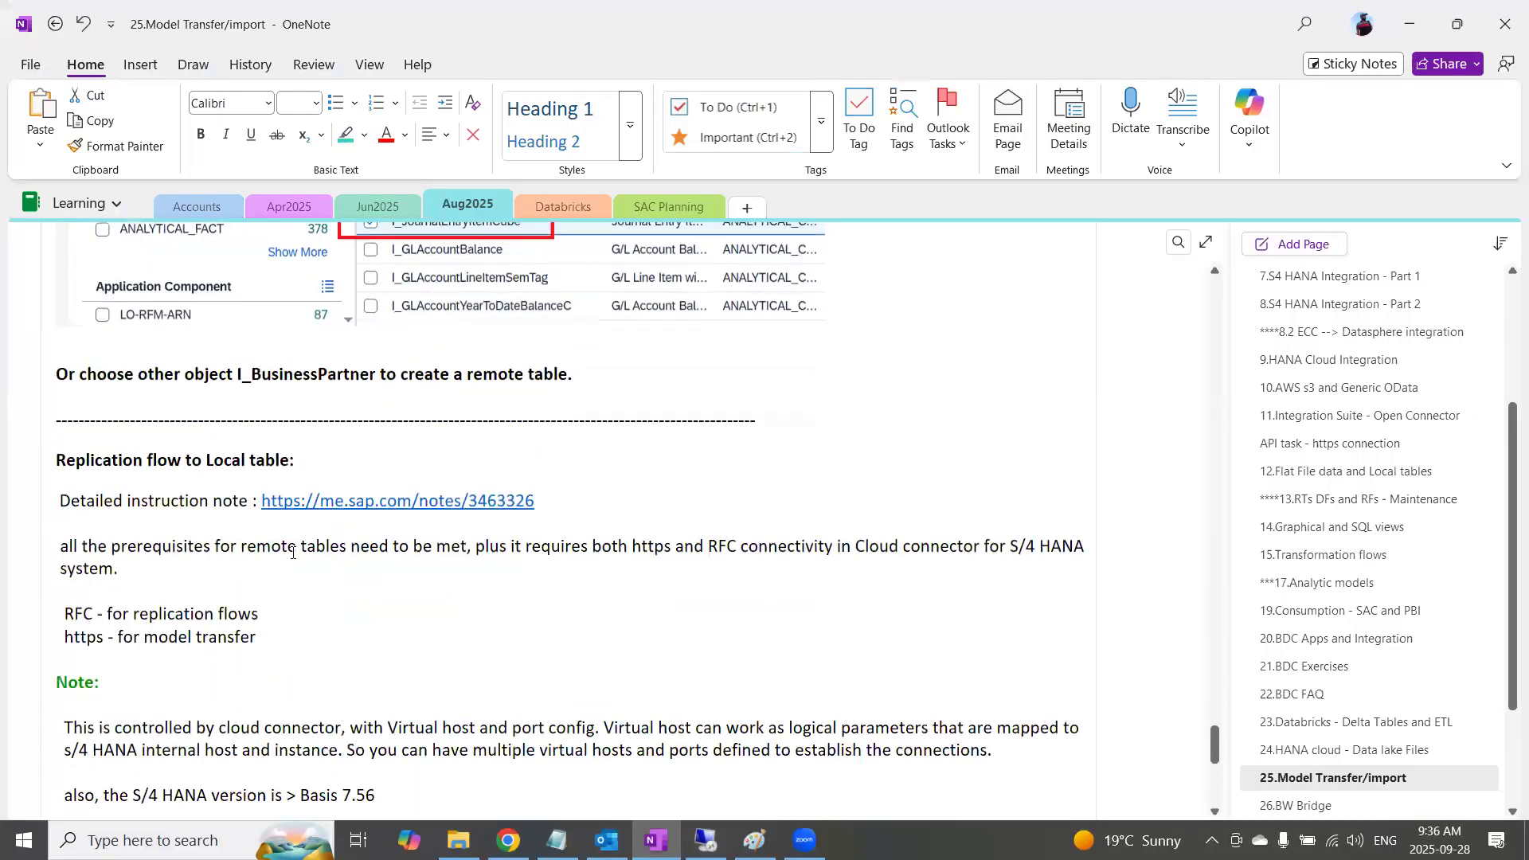
drag(228, 456, 66, 447)
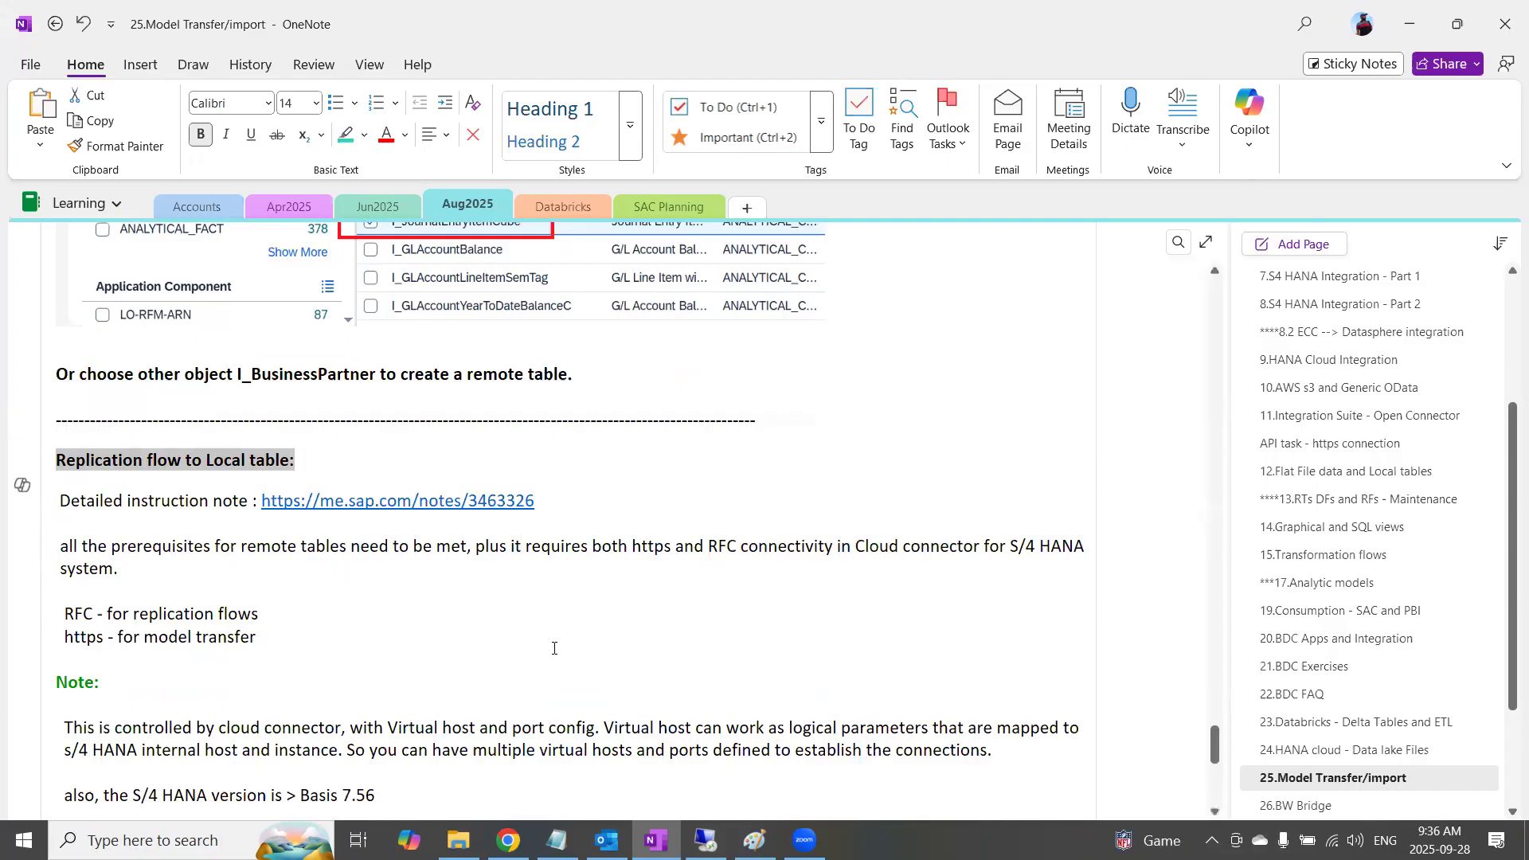
scroll(554, 648, down, 3)
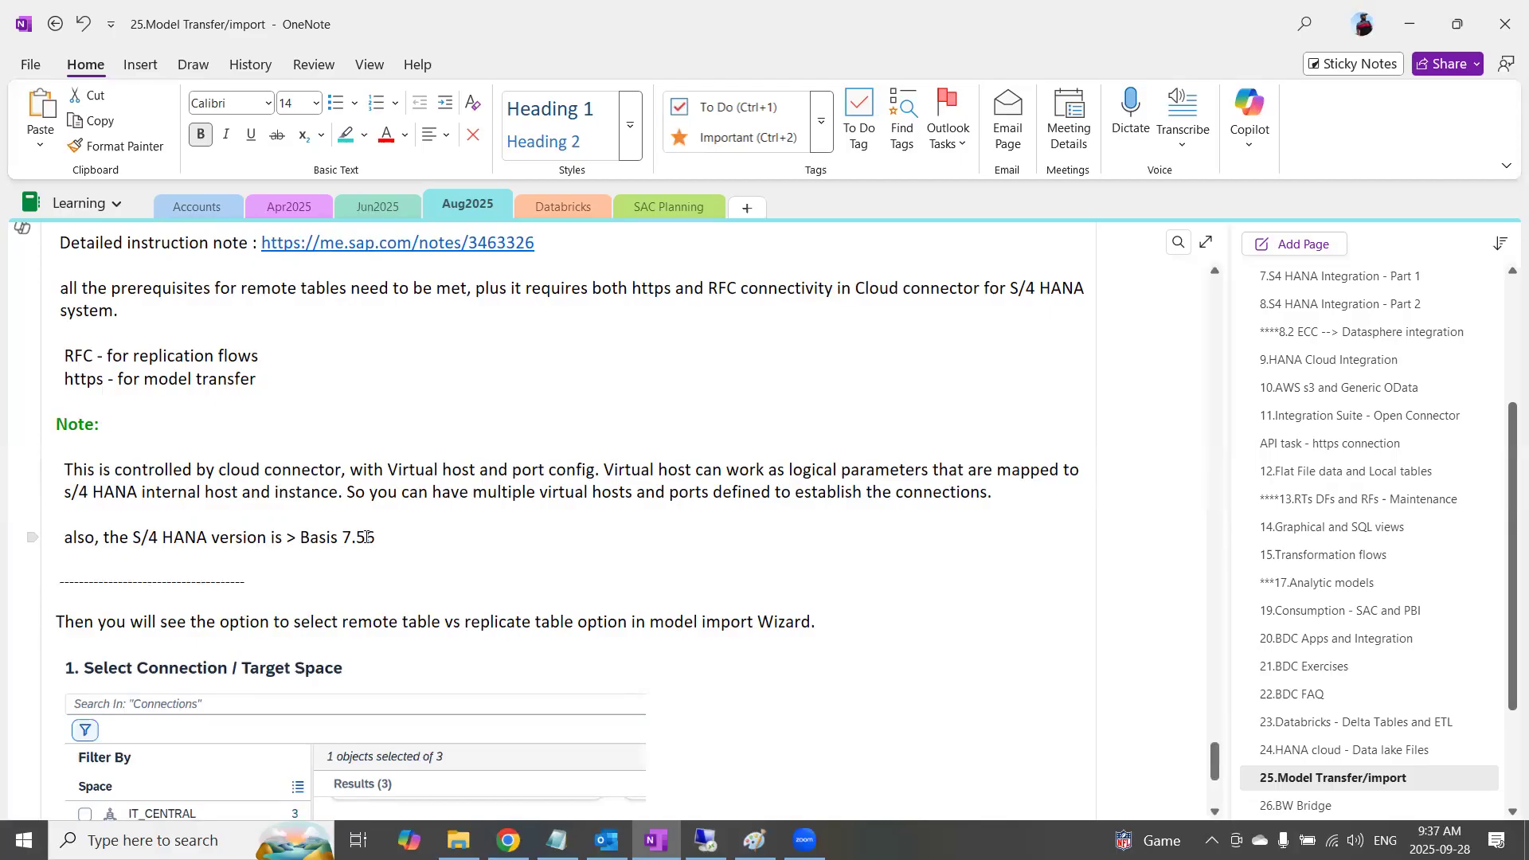
drag(391, 537, 267, 539)
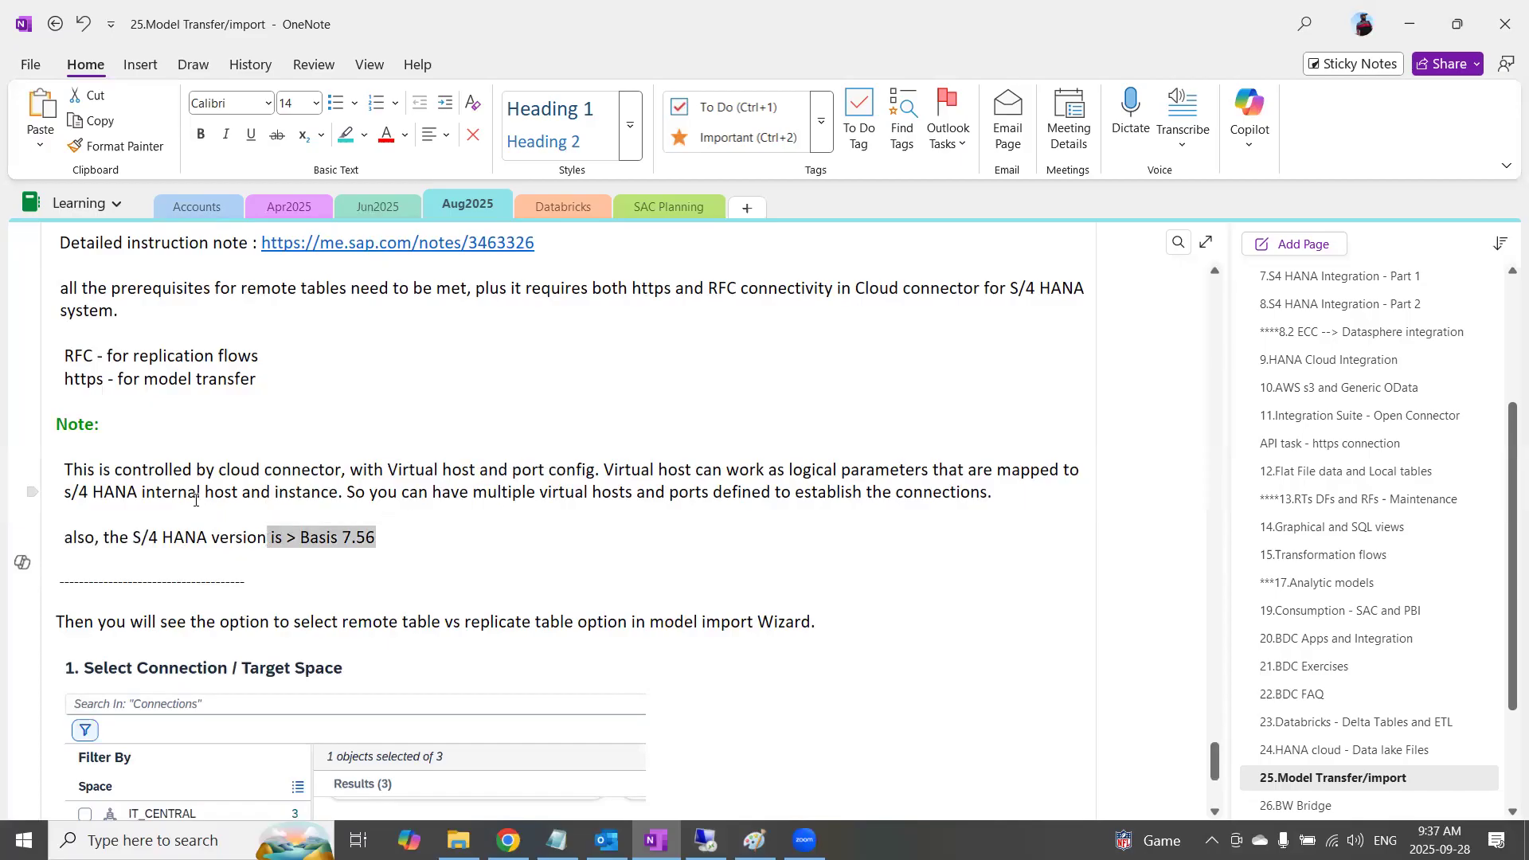
Return to the important prerequisite program section of the notes and highlight ESH_CSN_CDS_TO_CSN
scroll(195, 500, up, 10)
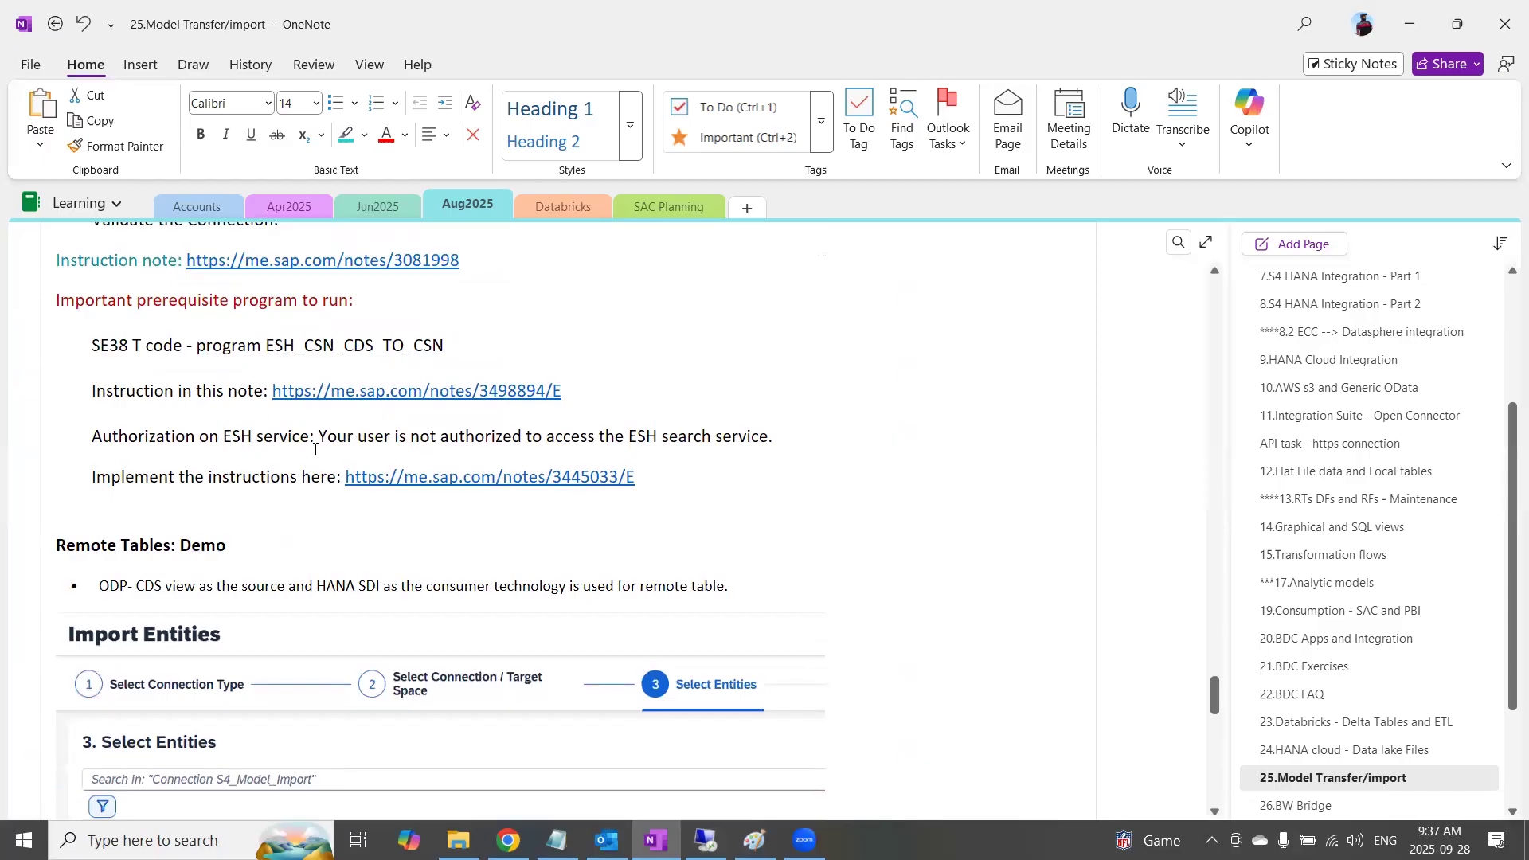
scroll(315, 449, up, 5)
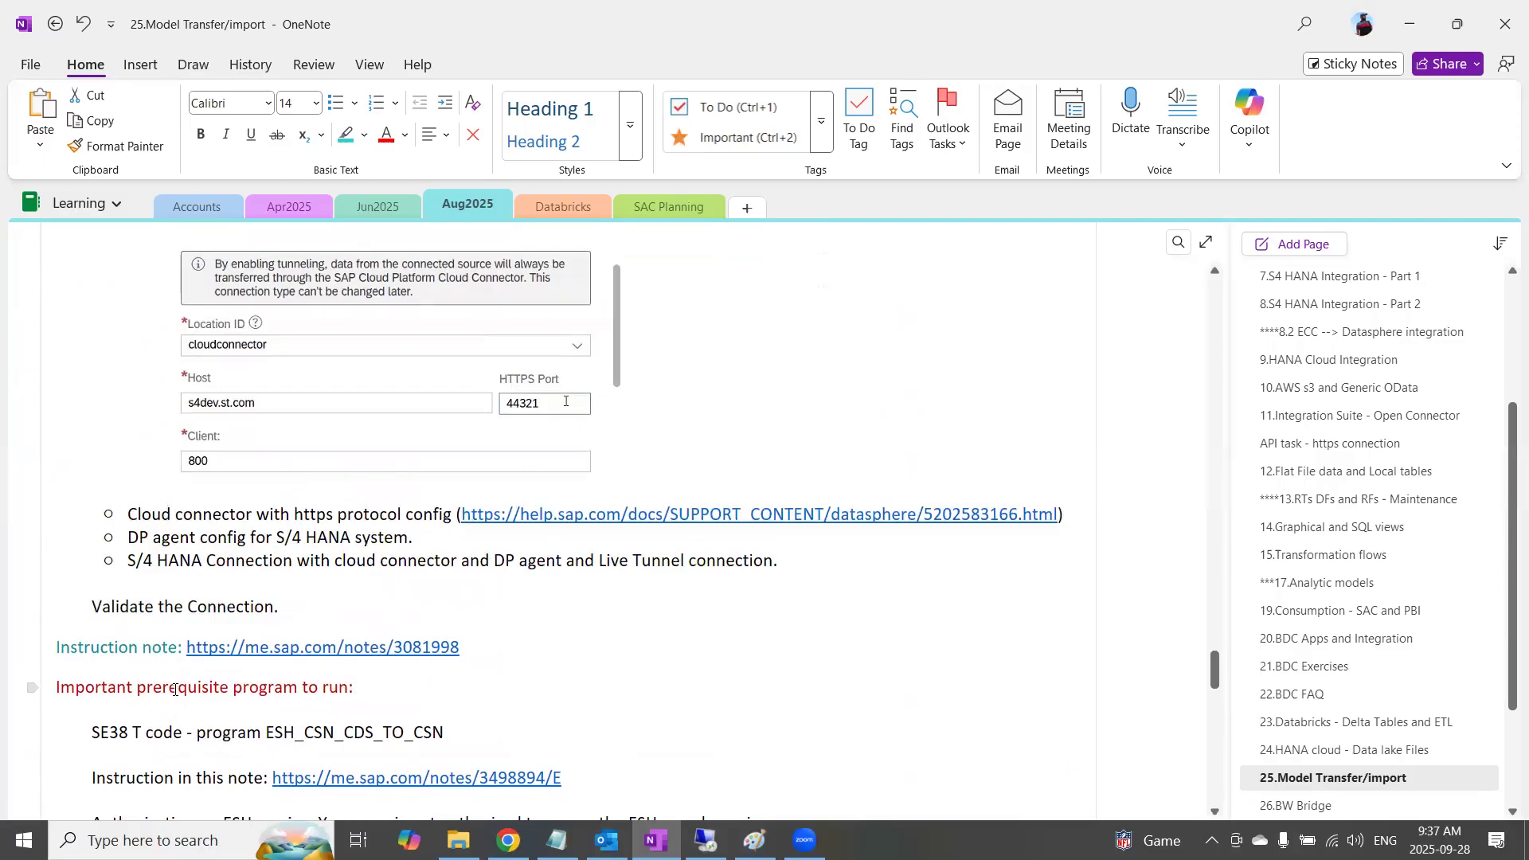
scroll(175, 689, down, 3)
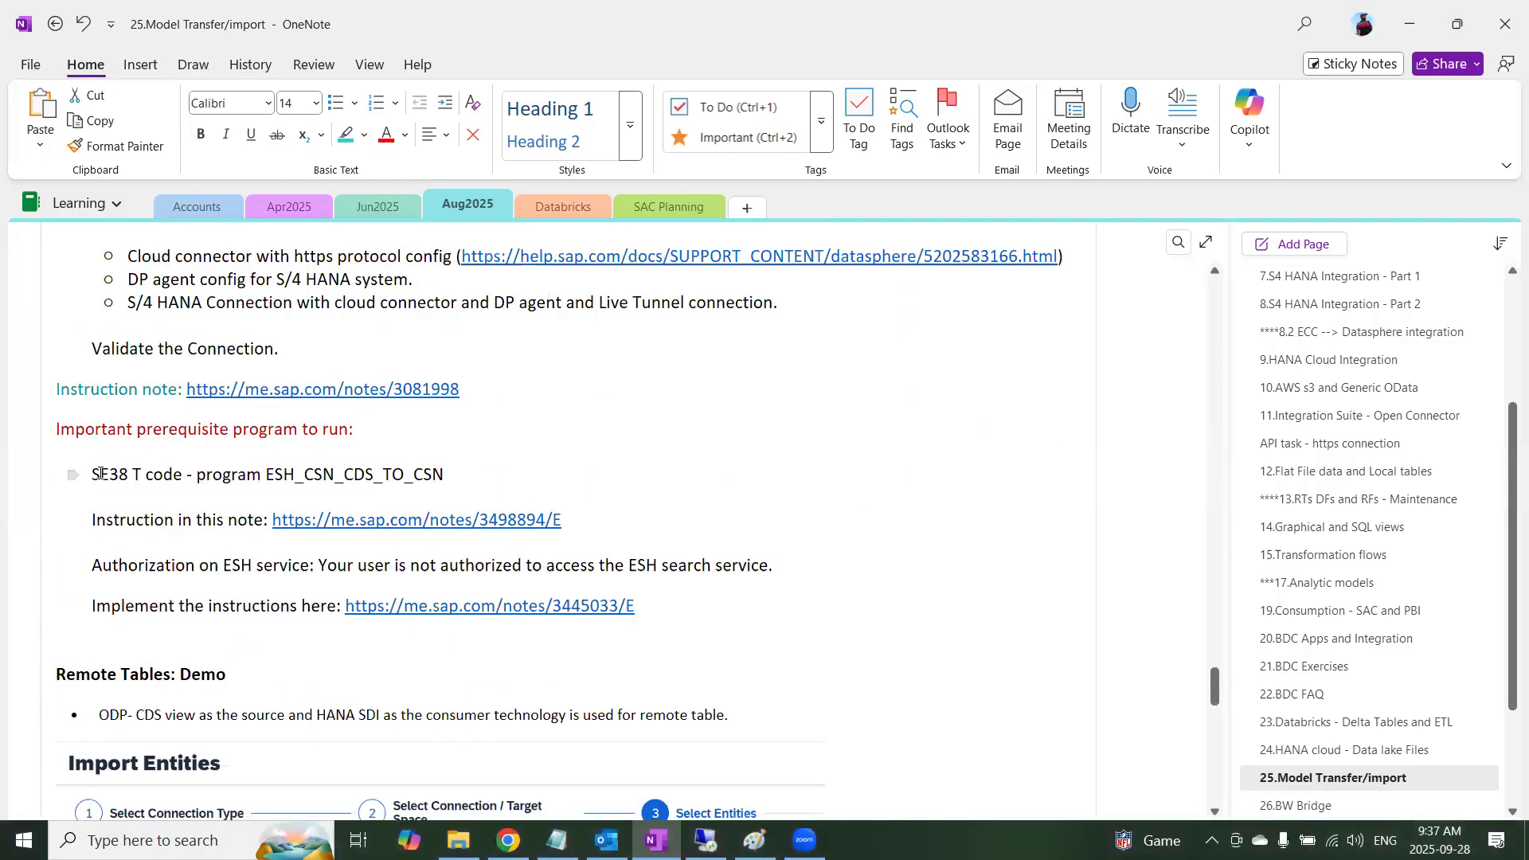
drag(266, 474, 440, 476)
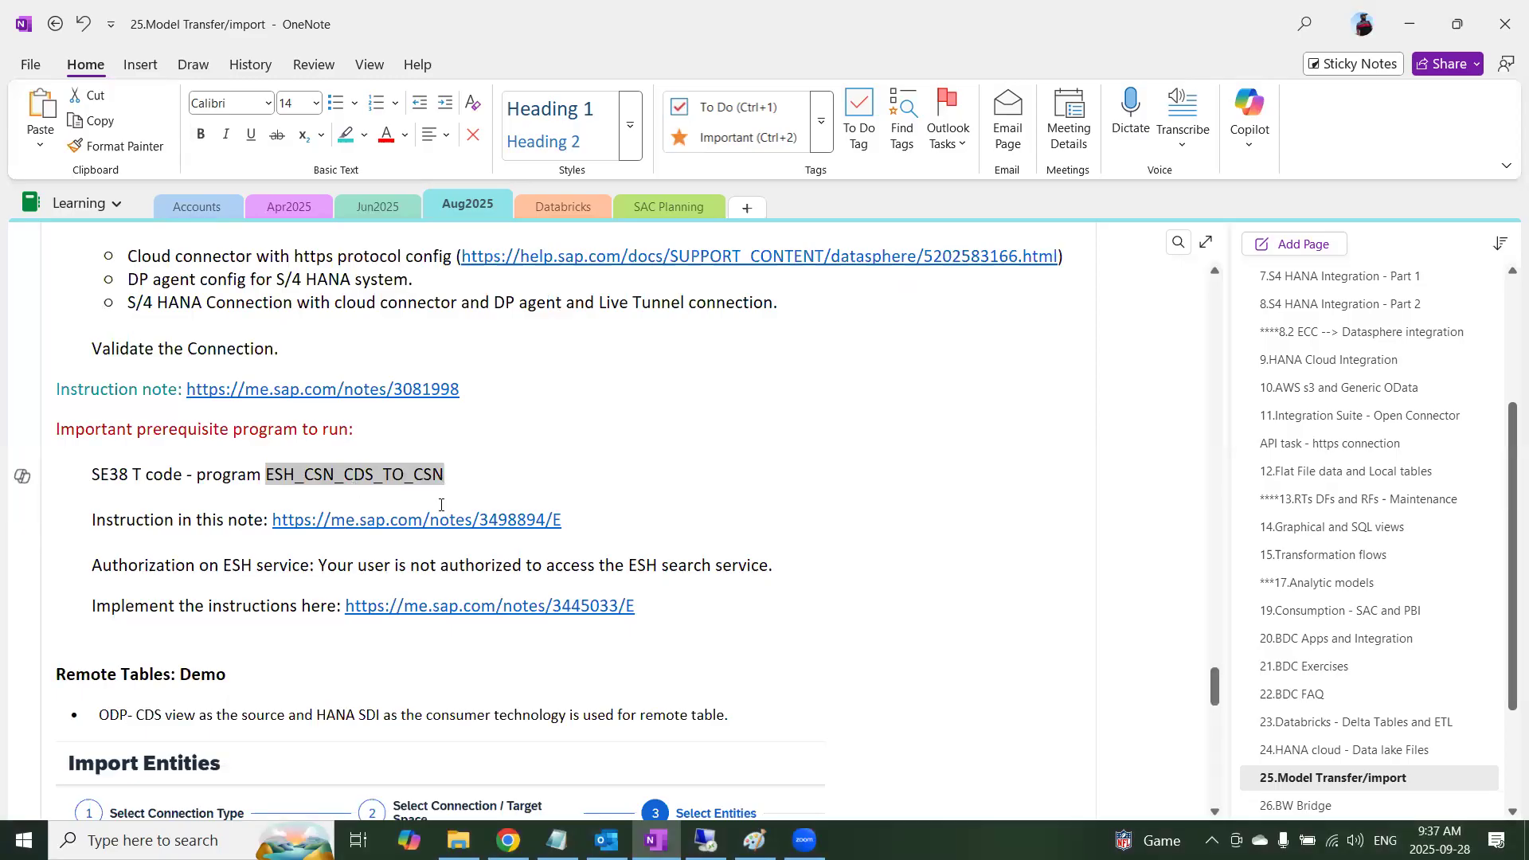
Open SAP Note 3498894 from the notes and go over its title, symptom description and warning screenshot
click(487, 535)
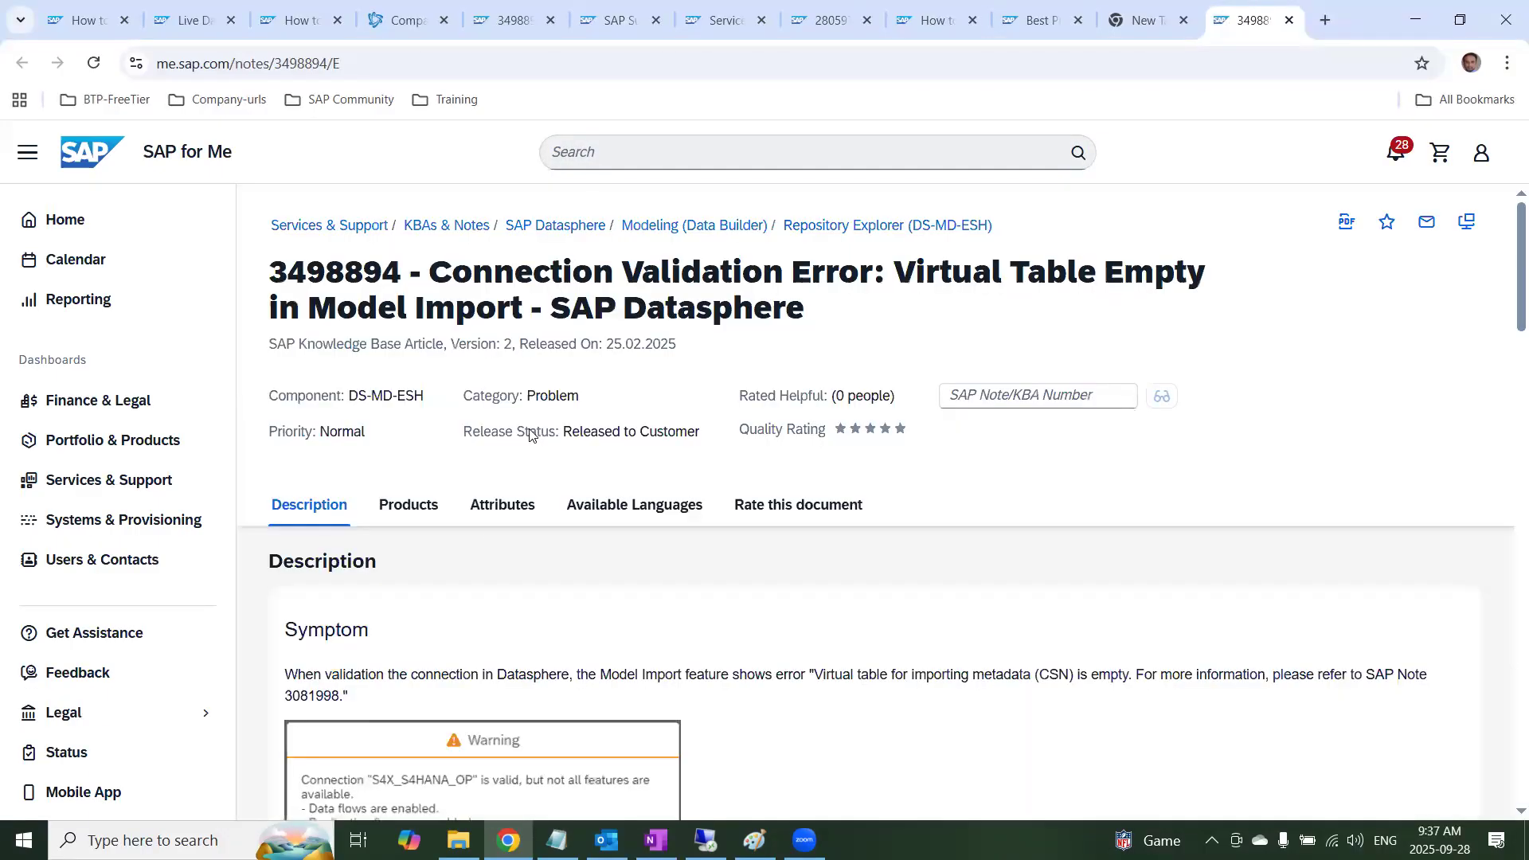
drag(516, 275, 908, 288)
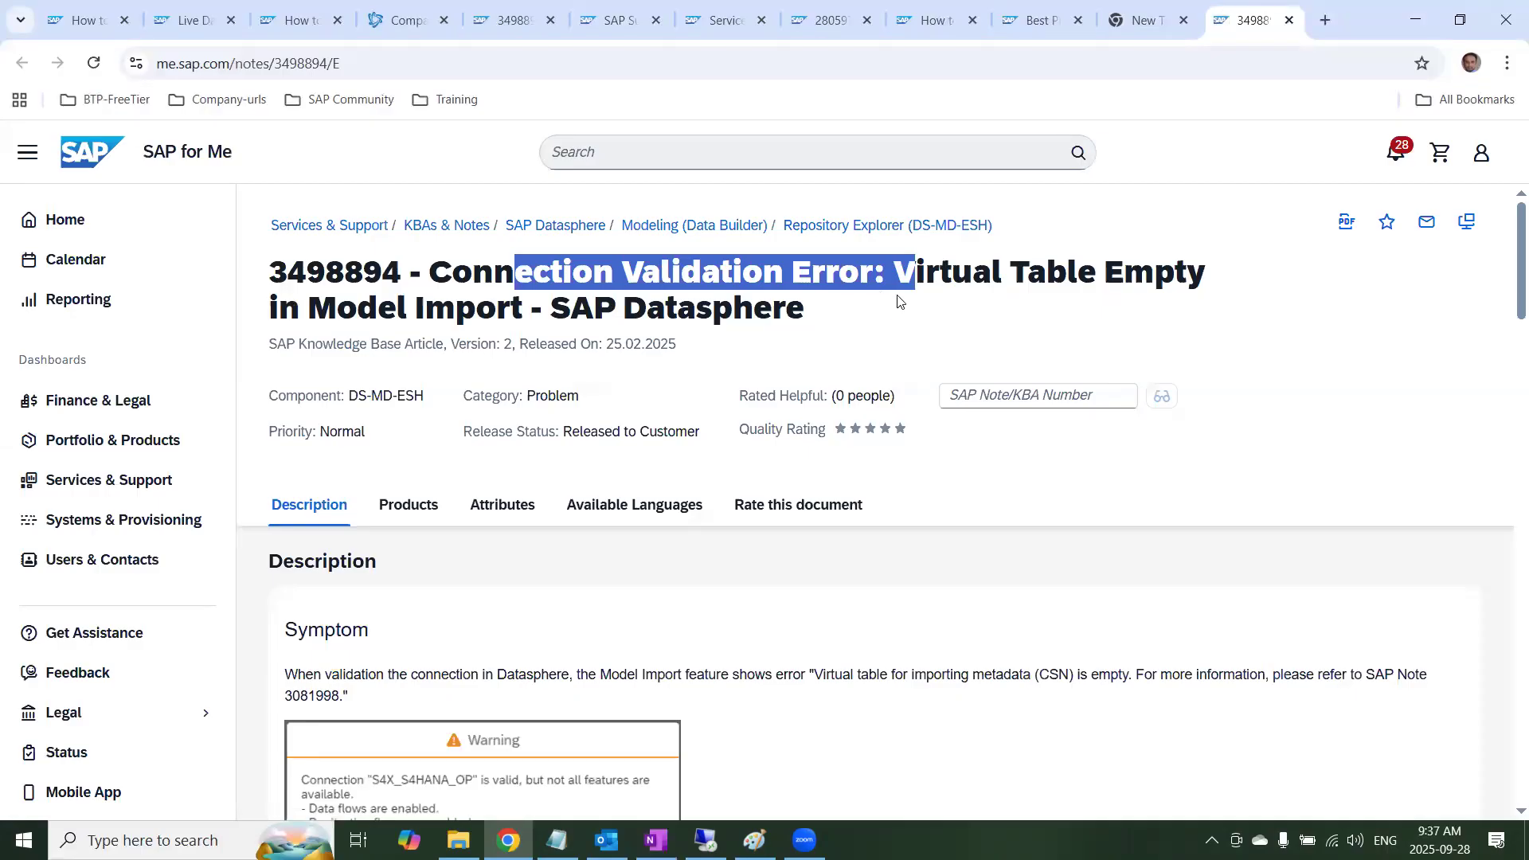
click(849, 323)
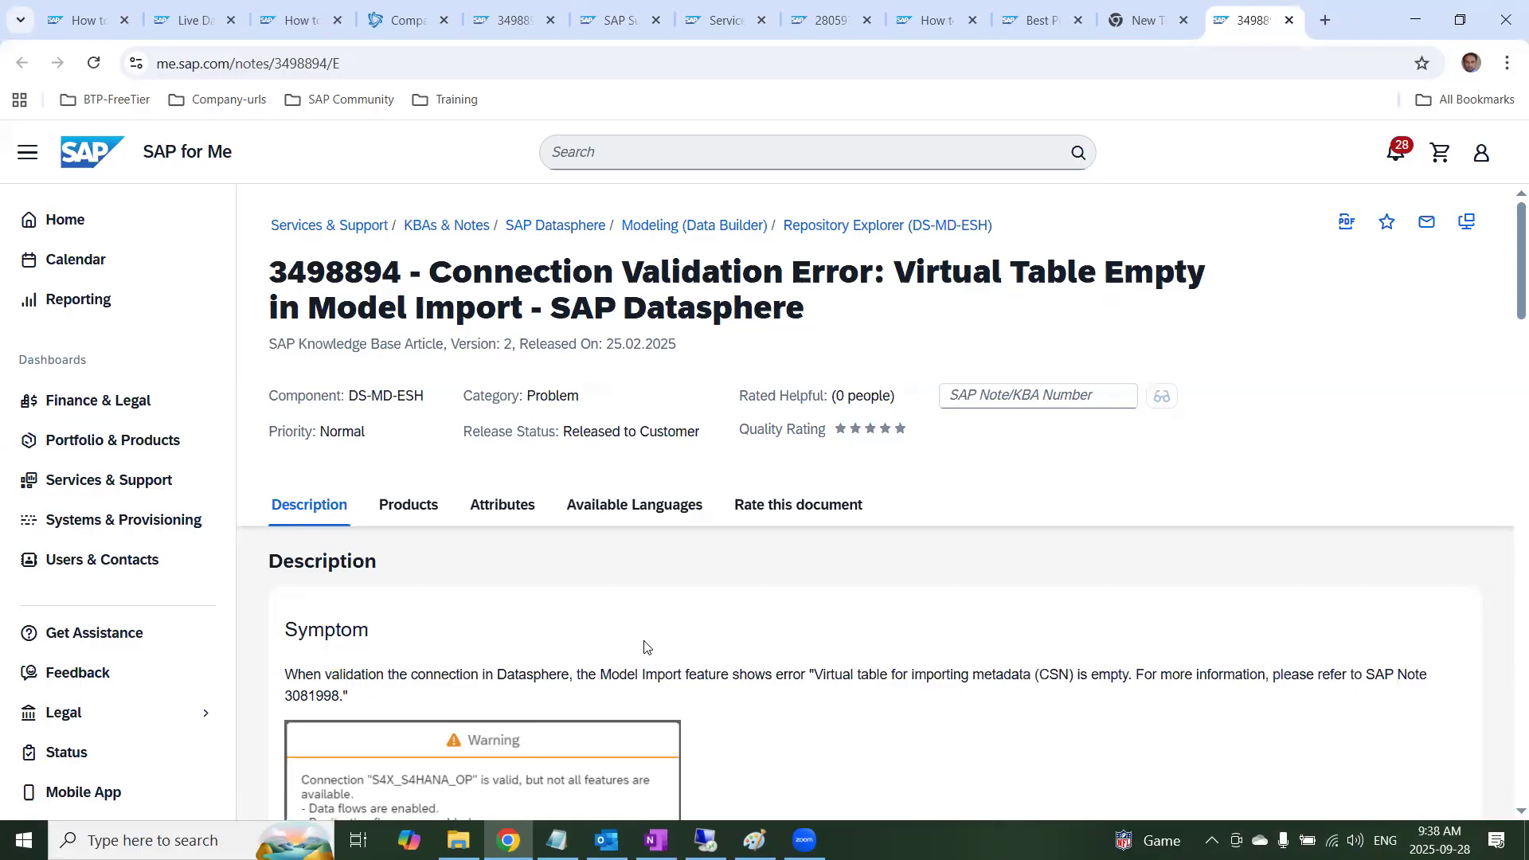
scroll(642, 643, down, 2)
drag(658, 575, 1188, 575)
scroll(926, 622, down, 3)
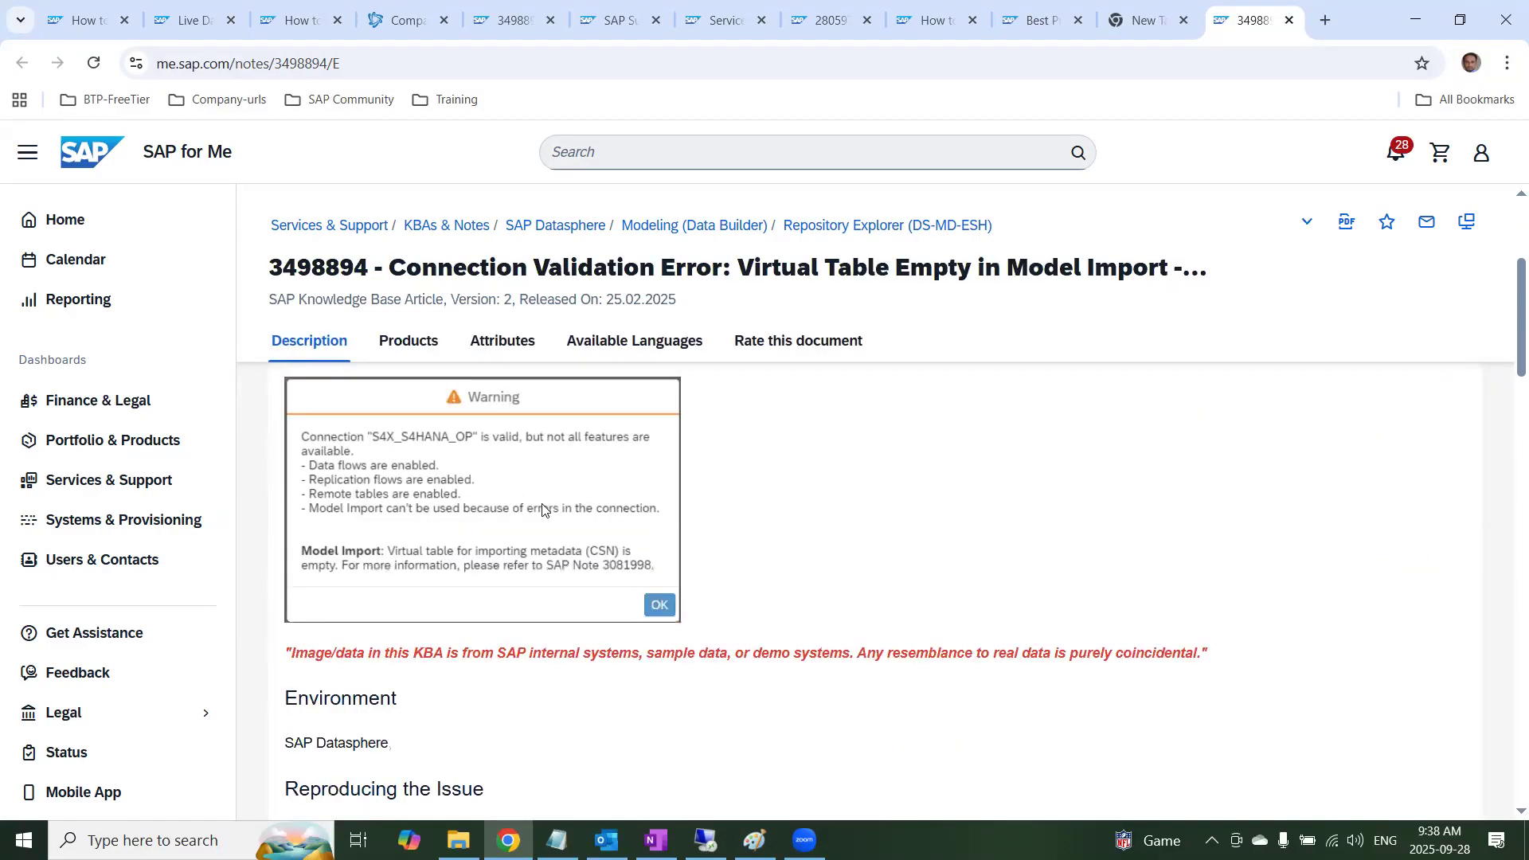
Highlight the note's reproduction steps, its cause and the report ESH_CSN_CDS_TO_CSN in the resolution
scroll(485, 703, down, 3)
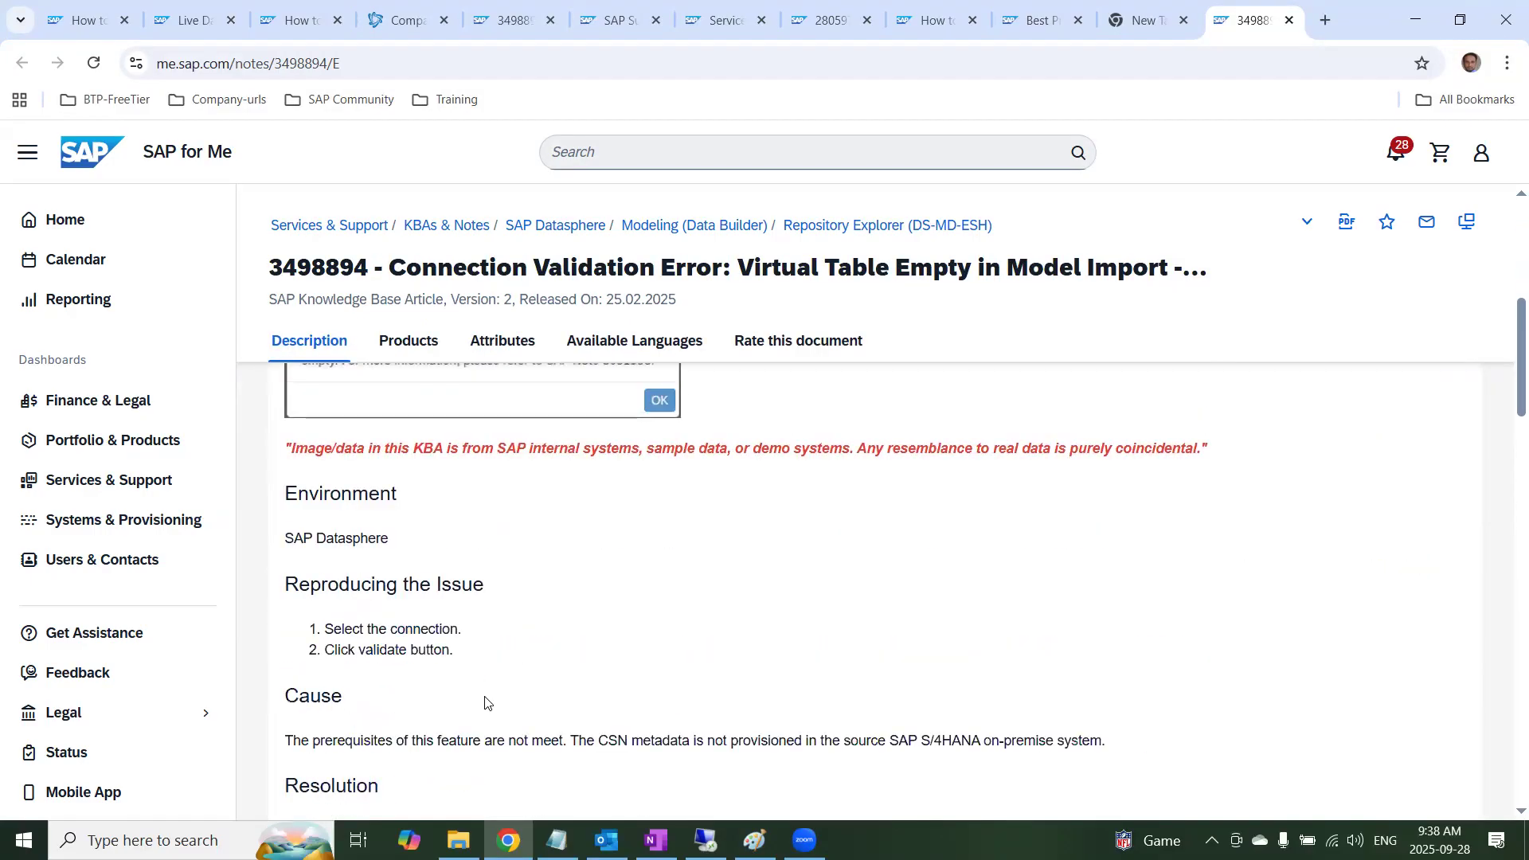
drag(485, 556, 319, 527)
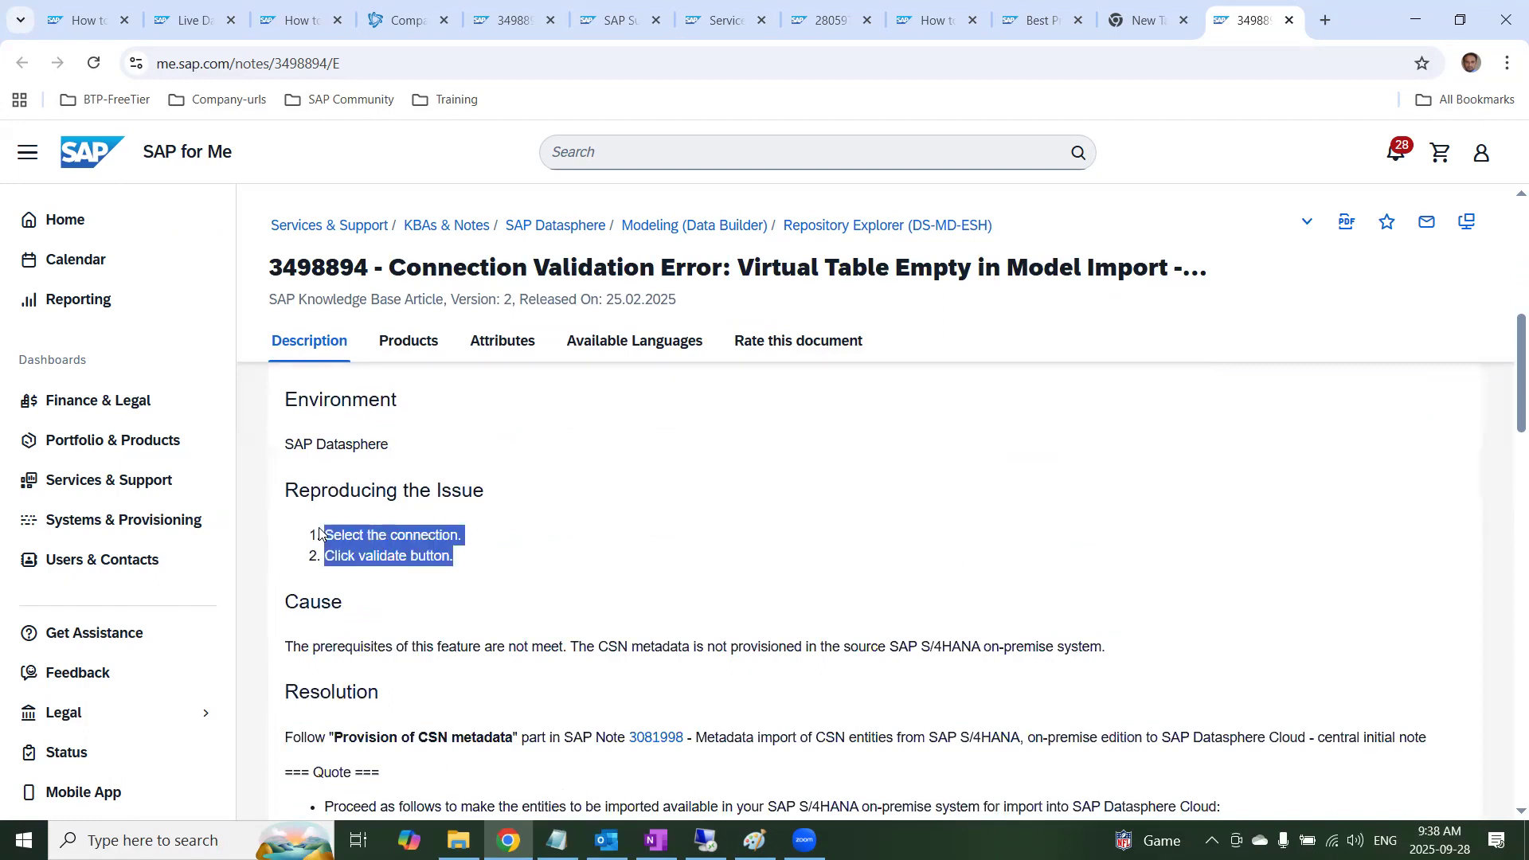
drag(338, 647, 580, 650)
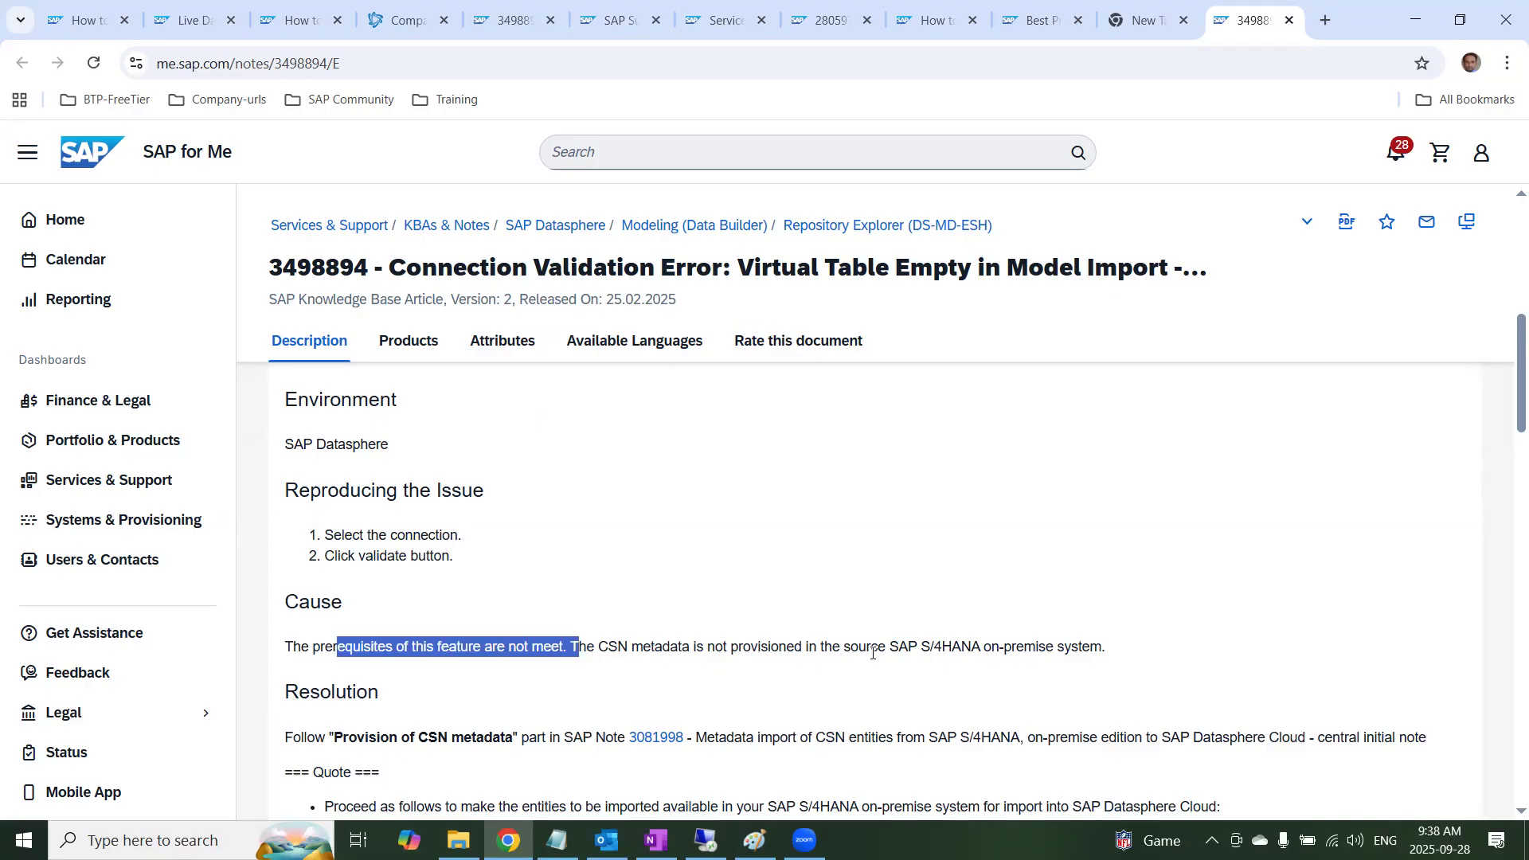
scroll(582, 690, down, 1)
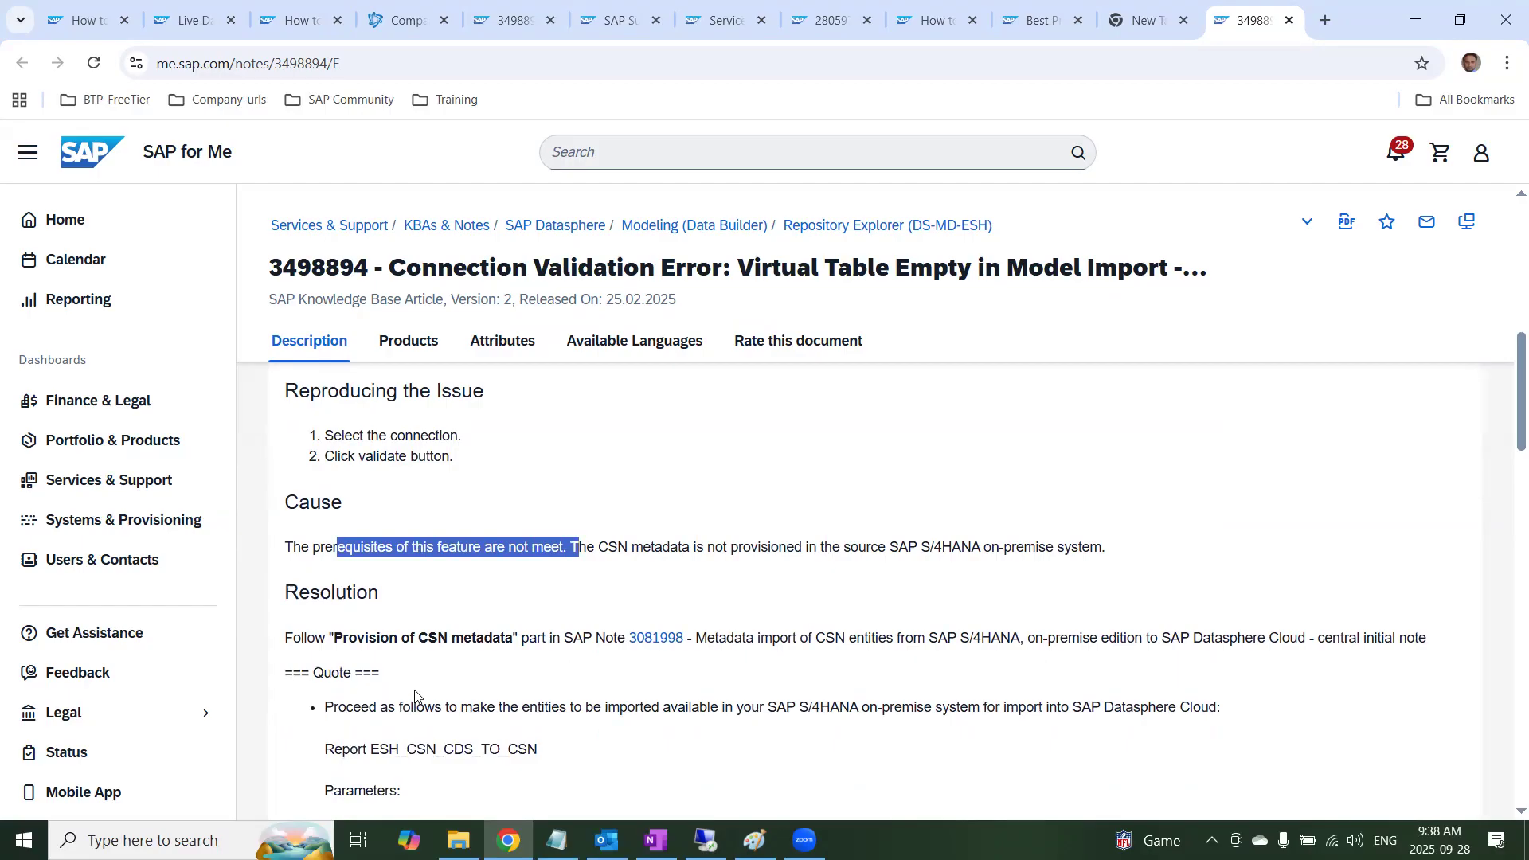
drag(545, 750, 376, 745)
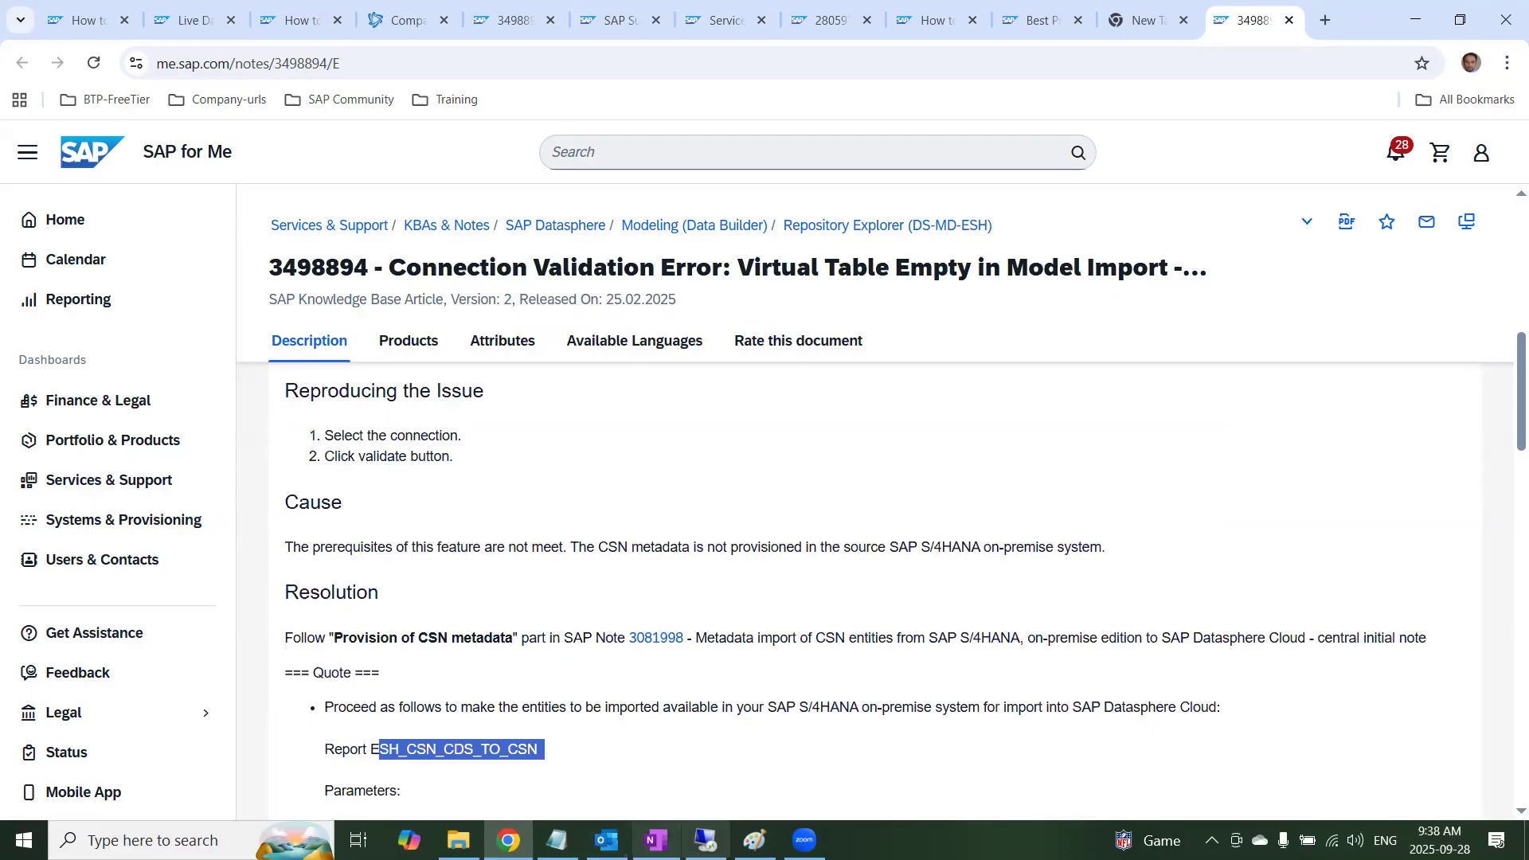
Switch to the remote desktop, close the Cloud Connector browser and start transaction se38 in SAP Easy Access
click(706, 840)
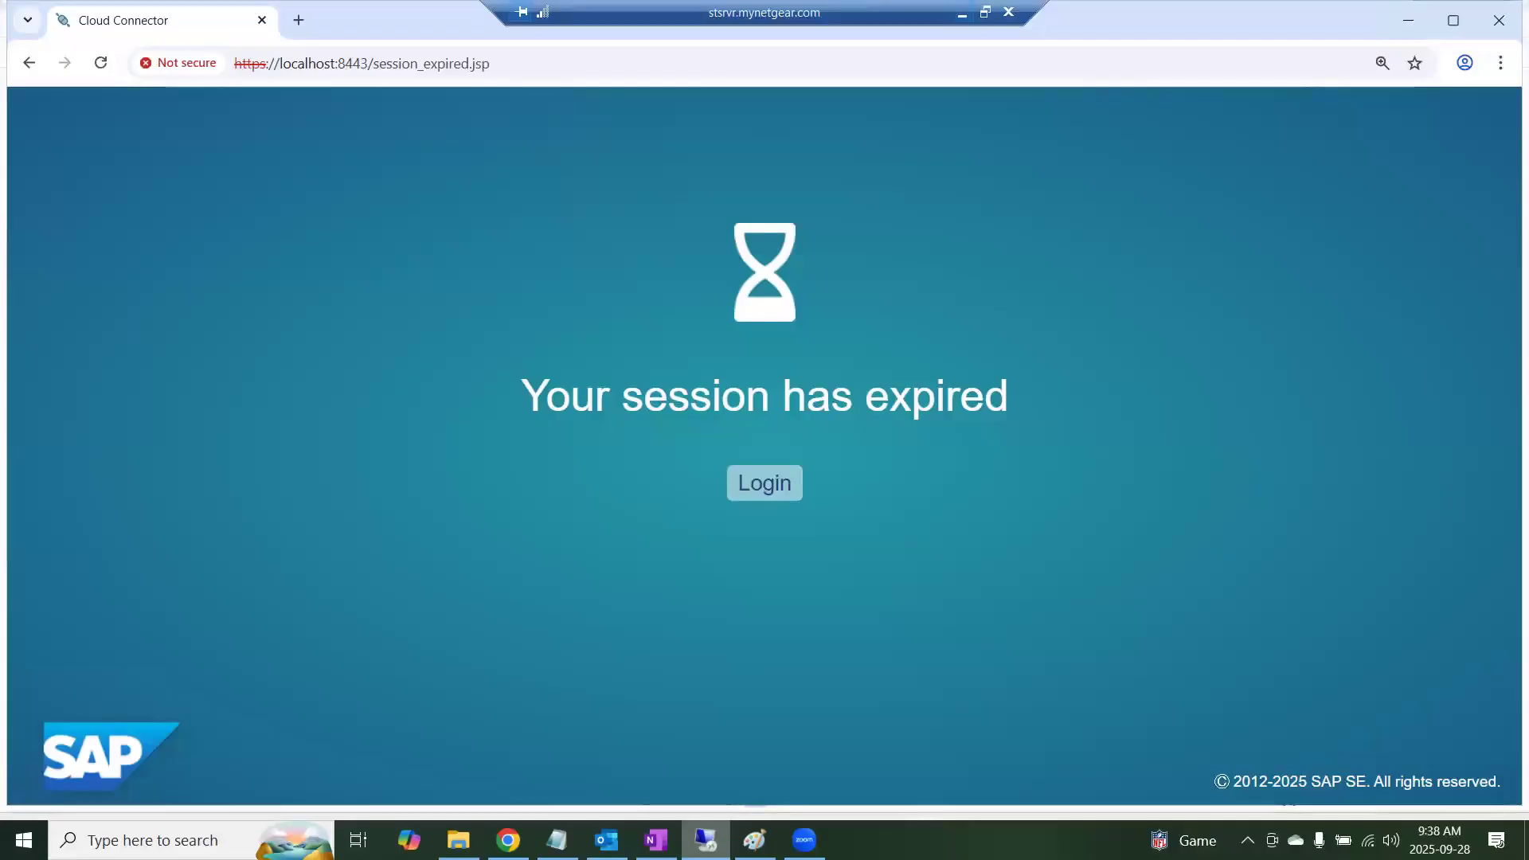
click(1500, 20)
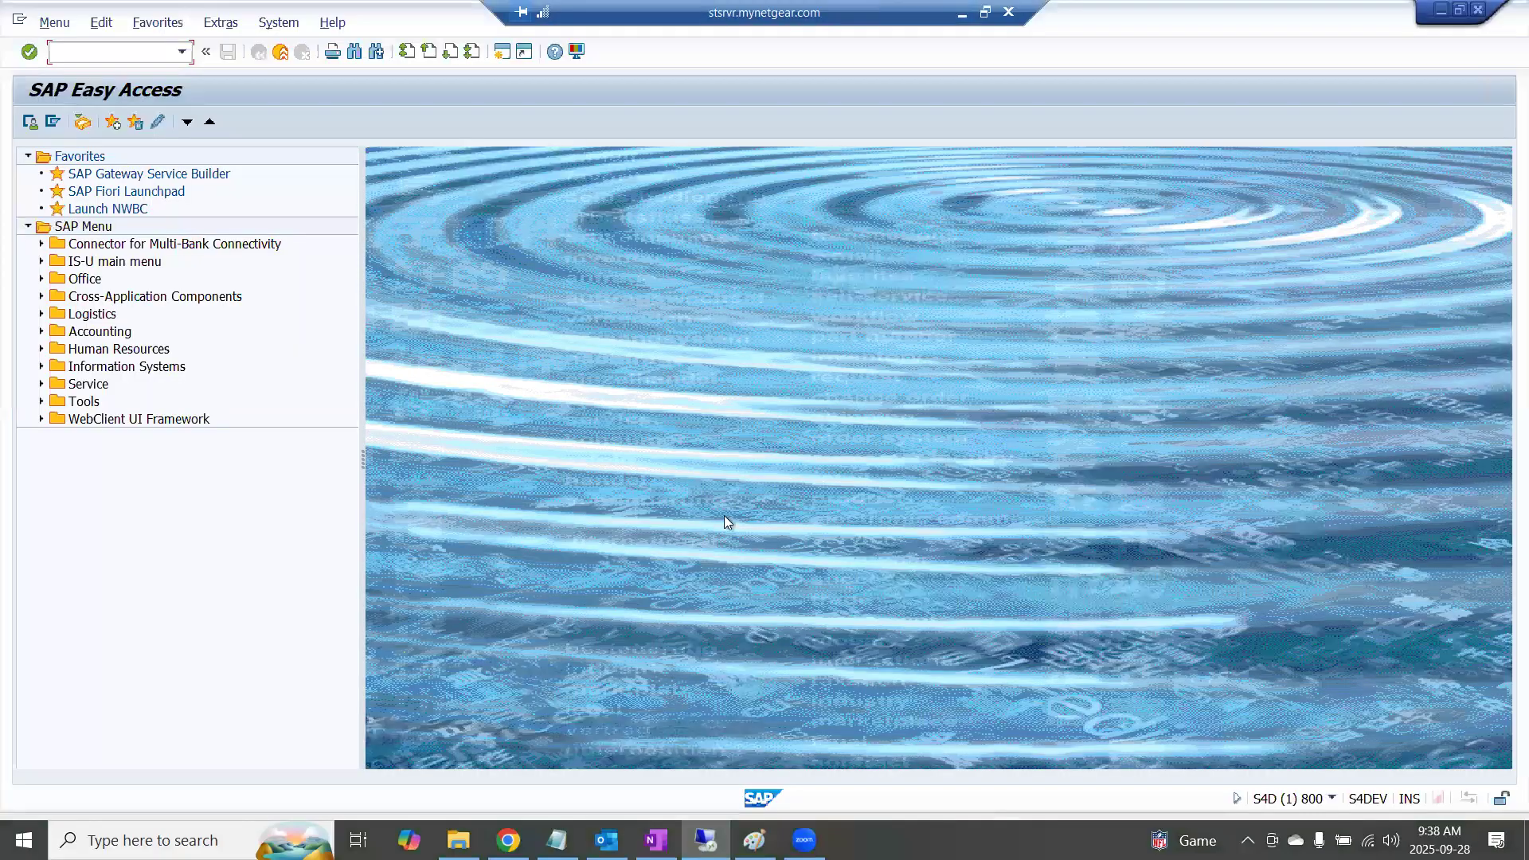
text(se38)
key(Return)
Enter the program ESH_CSN_CDS_TO_CSN in the ABAP Editor and execute it to open its selection screen
click(161, 200)
click(170, 218)
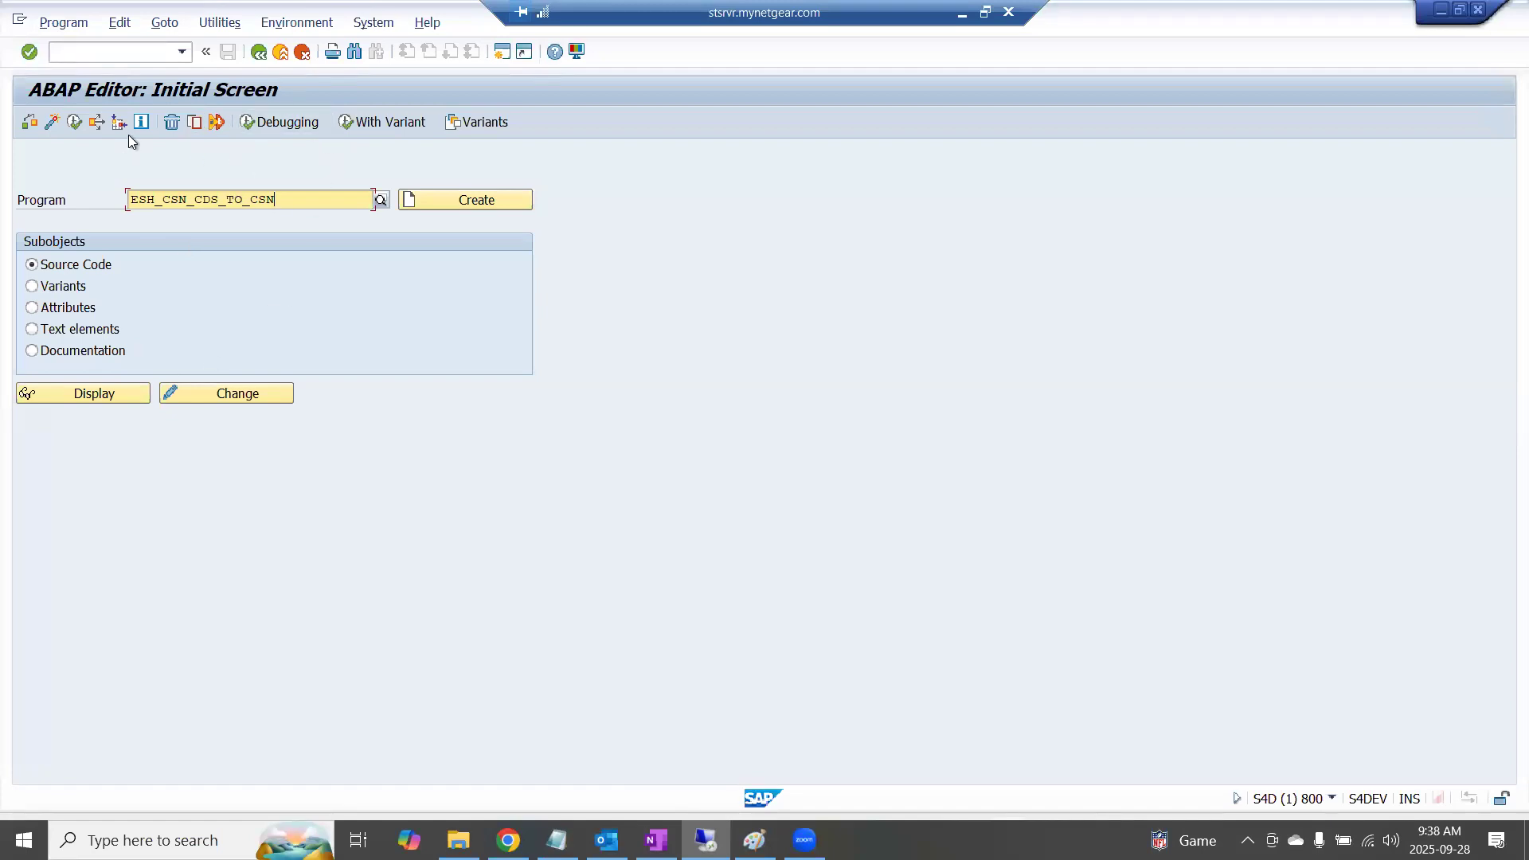
click(74, 122)
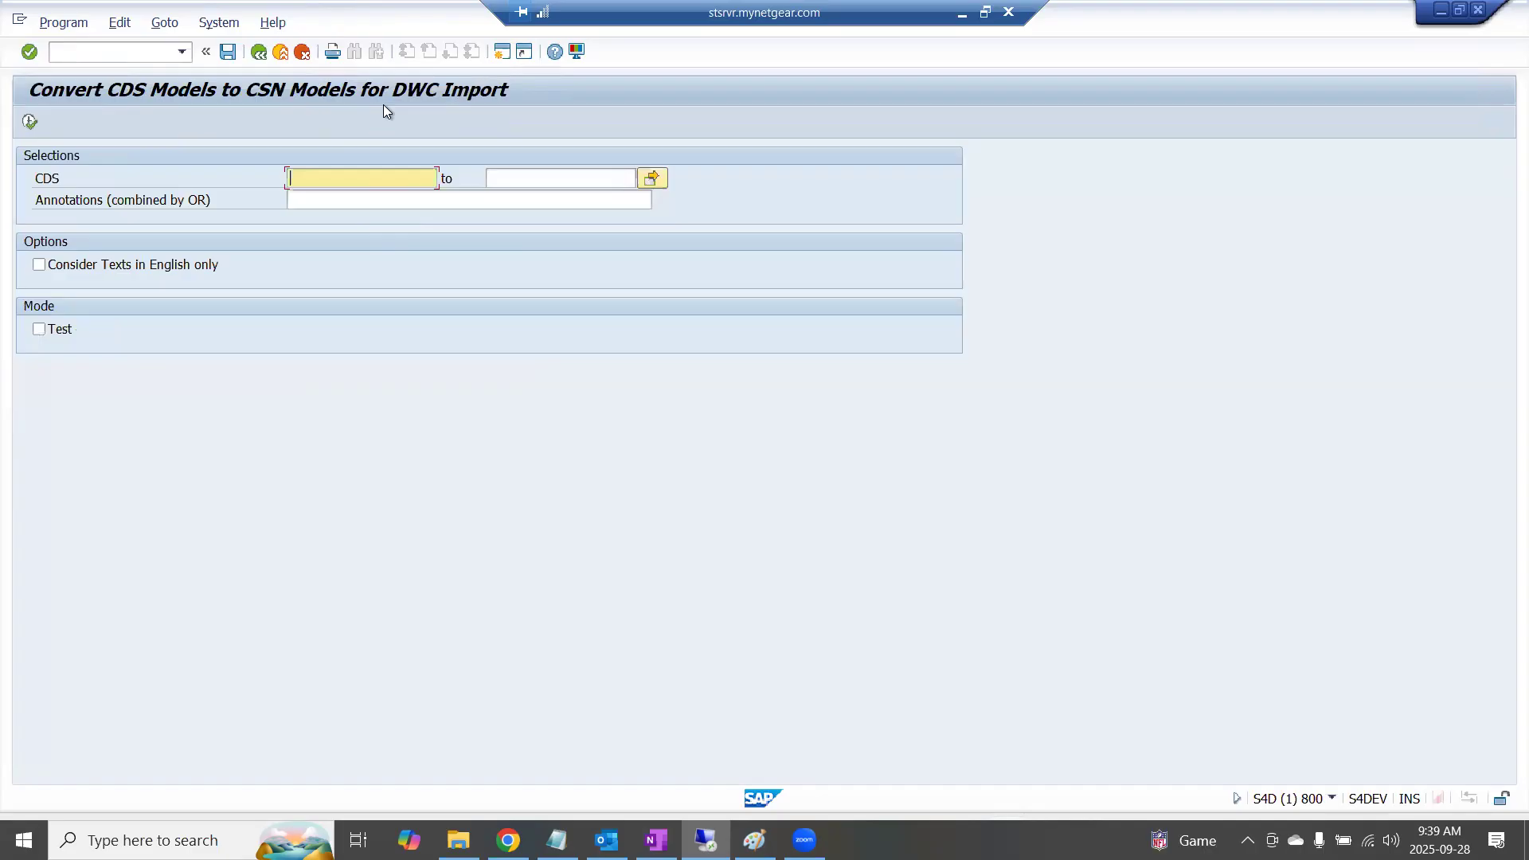
Minimize the remote session, switch back to the OneNote prerequisites and open SAP Note 3445033 on the ESH authorization error
key(alt+Tab)
key(alt+Tab)
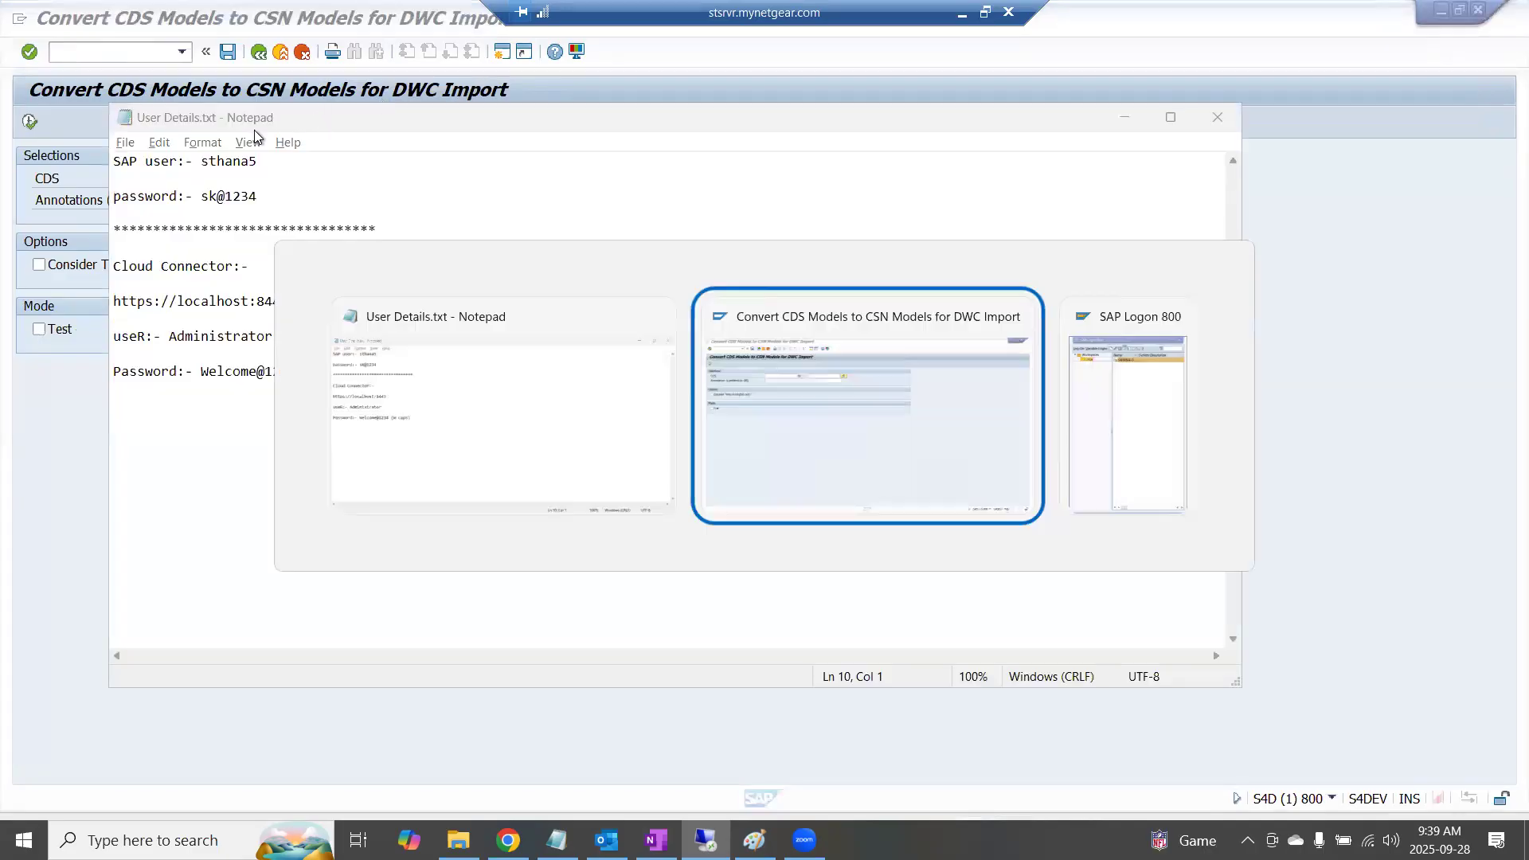
key(alt+Tab)
click(962, 14)
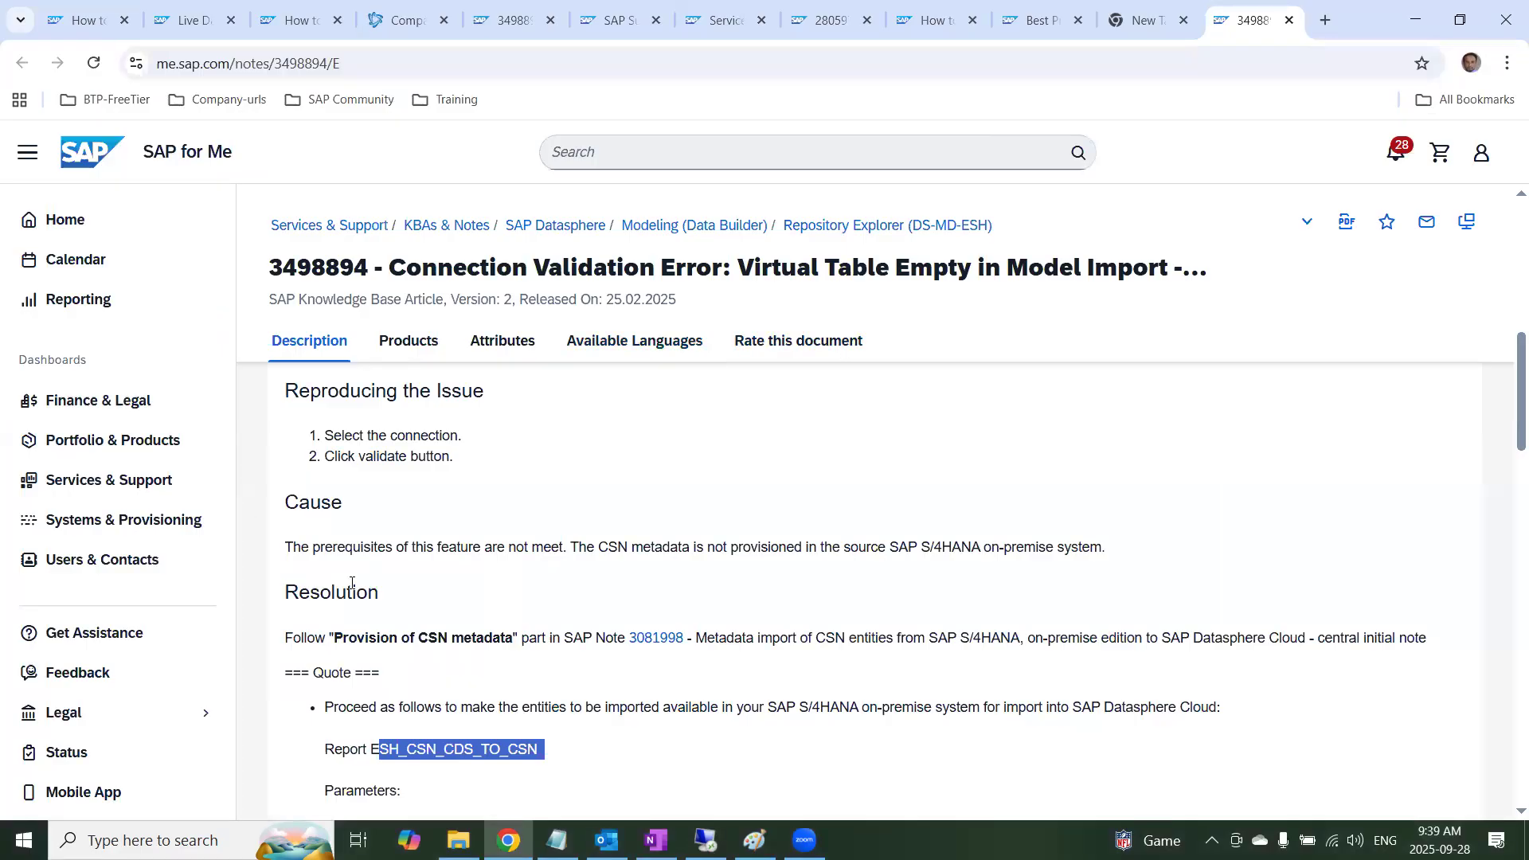
key(alt+Tab)
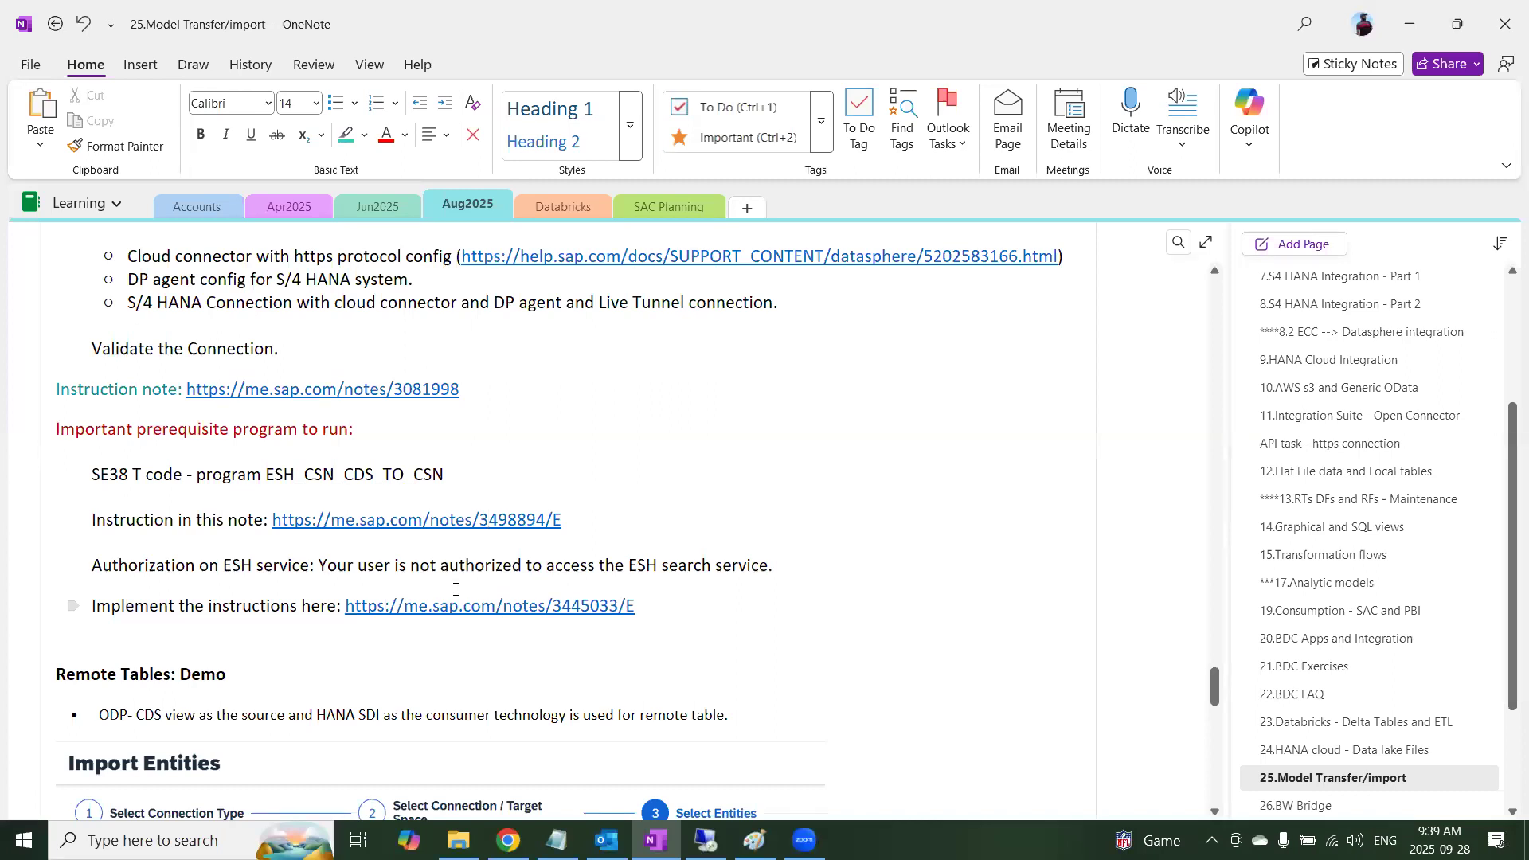
click(601, 607)
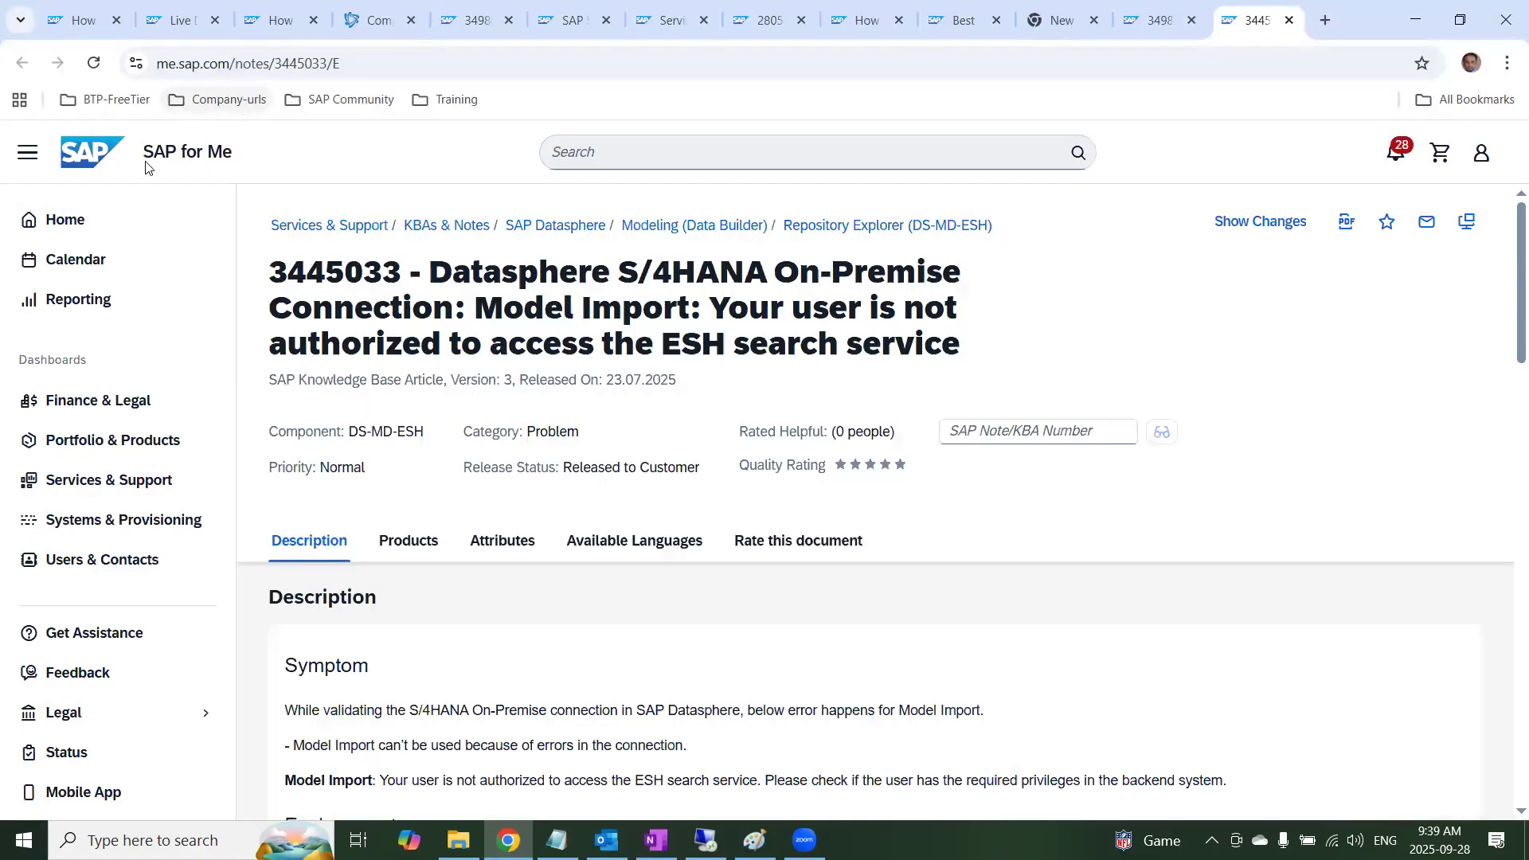
Read SAP Note 3445033 from symptom to resolution, highlighting the connection validation symptom and "Save this credential for all users on this system"
scroll(678, 661, down, 3)
drag(486, 612, 981, 618)
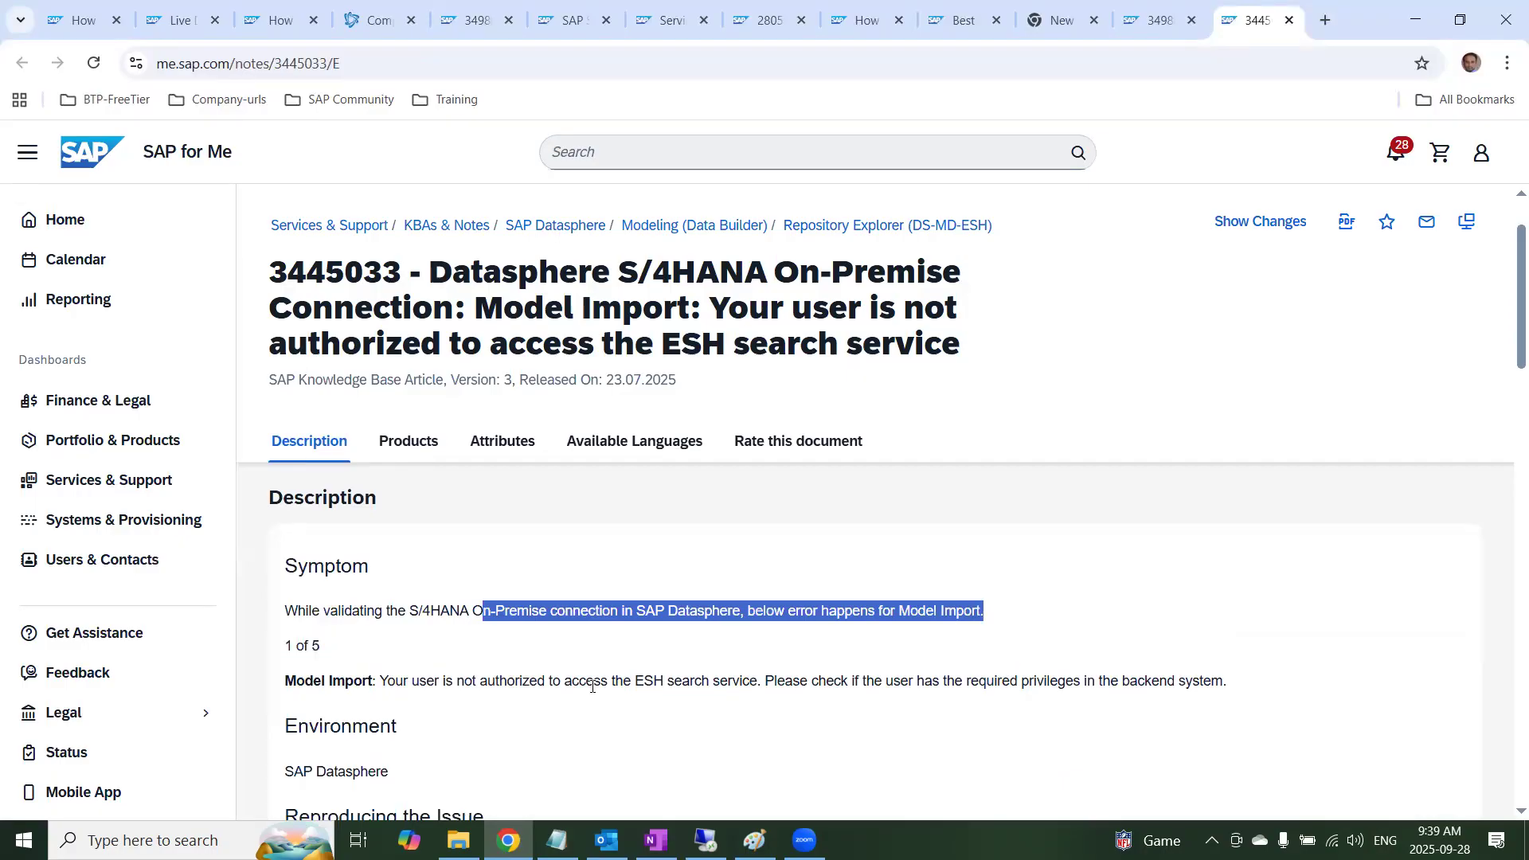
scroll(831, 693, down, 3)
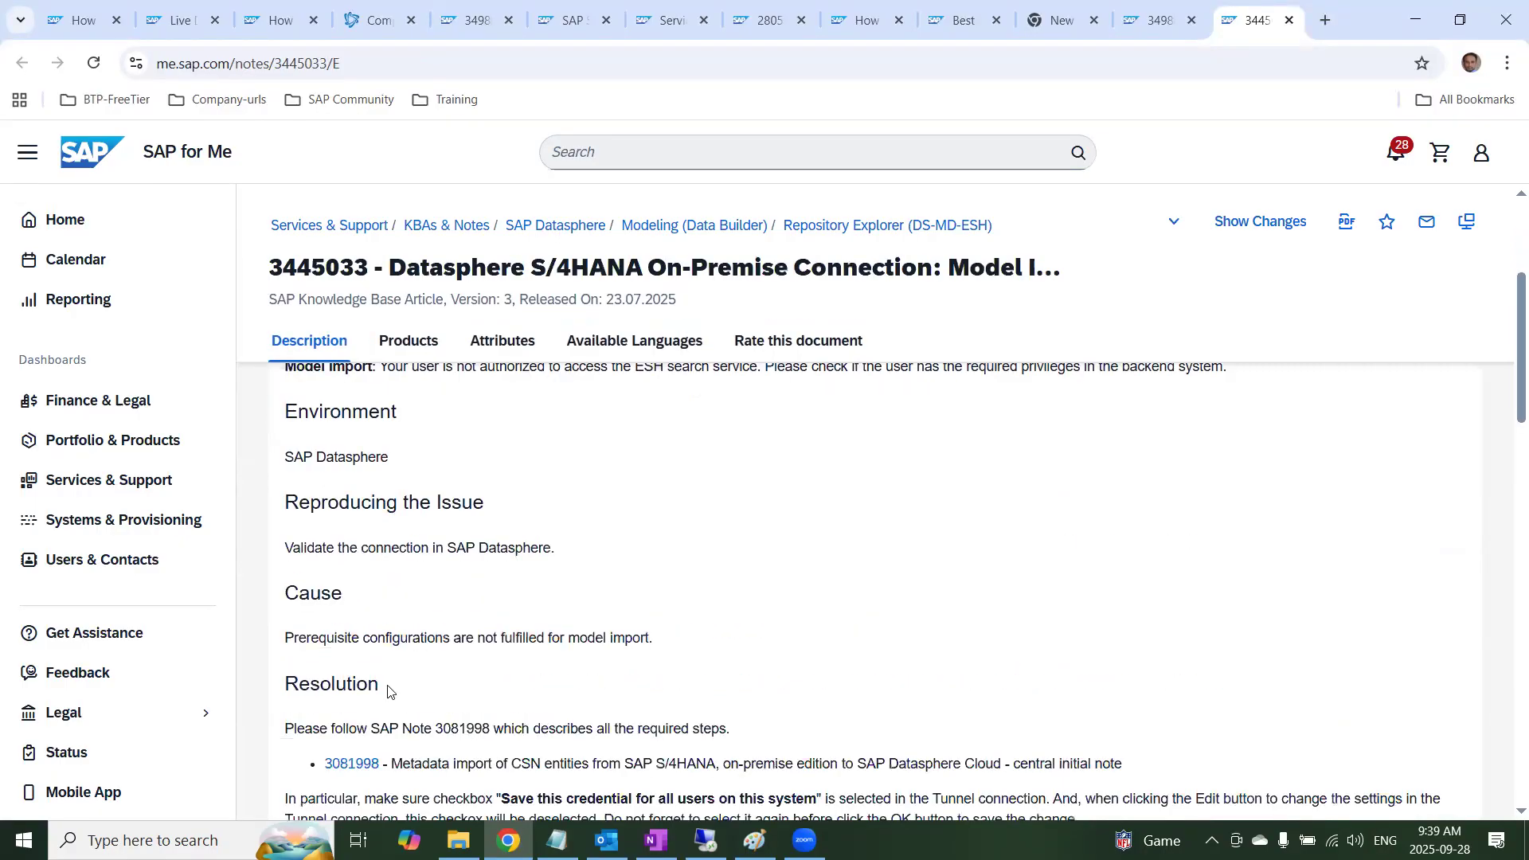
scroll(393, 639, down, 1)
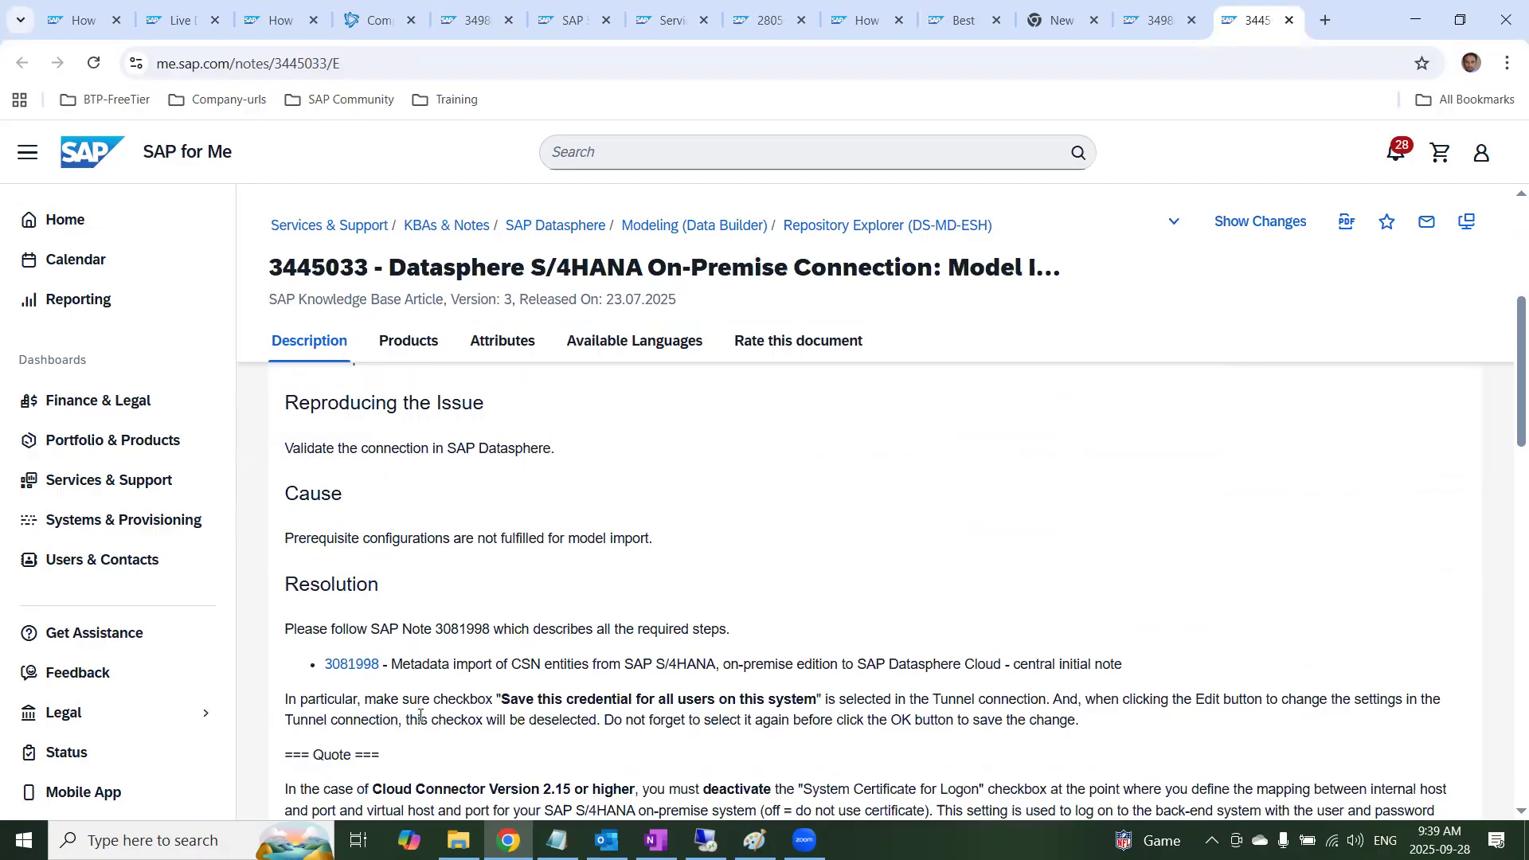
drag(498, 702, 817, 701)
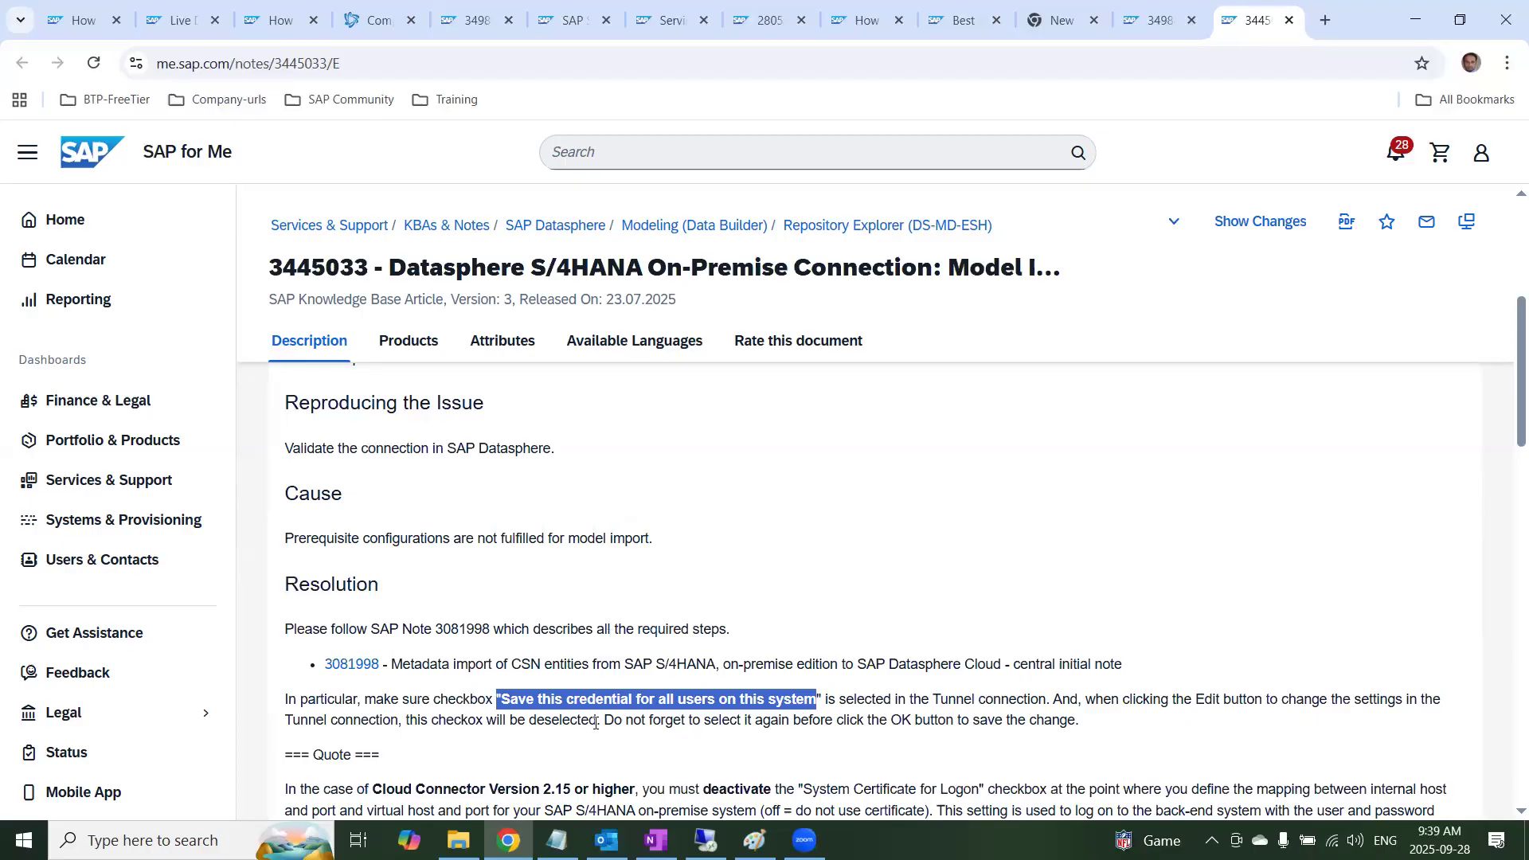
scroll(596, 723, down, 1)
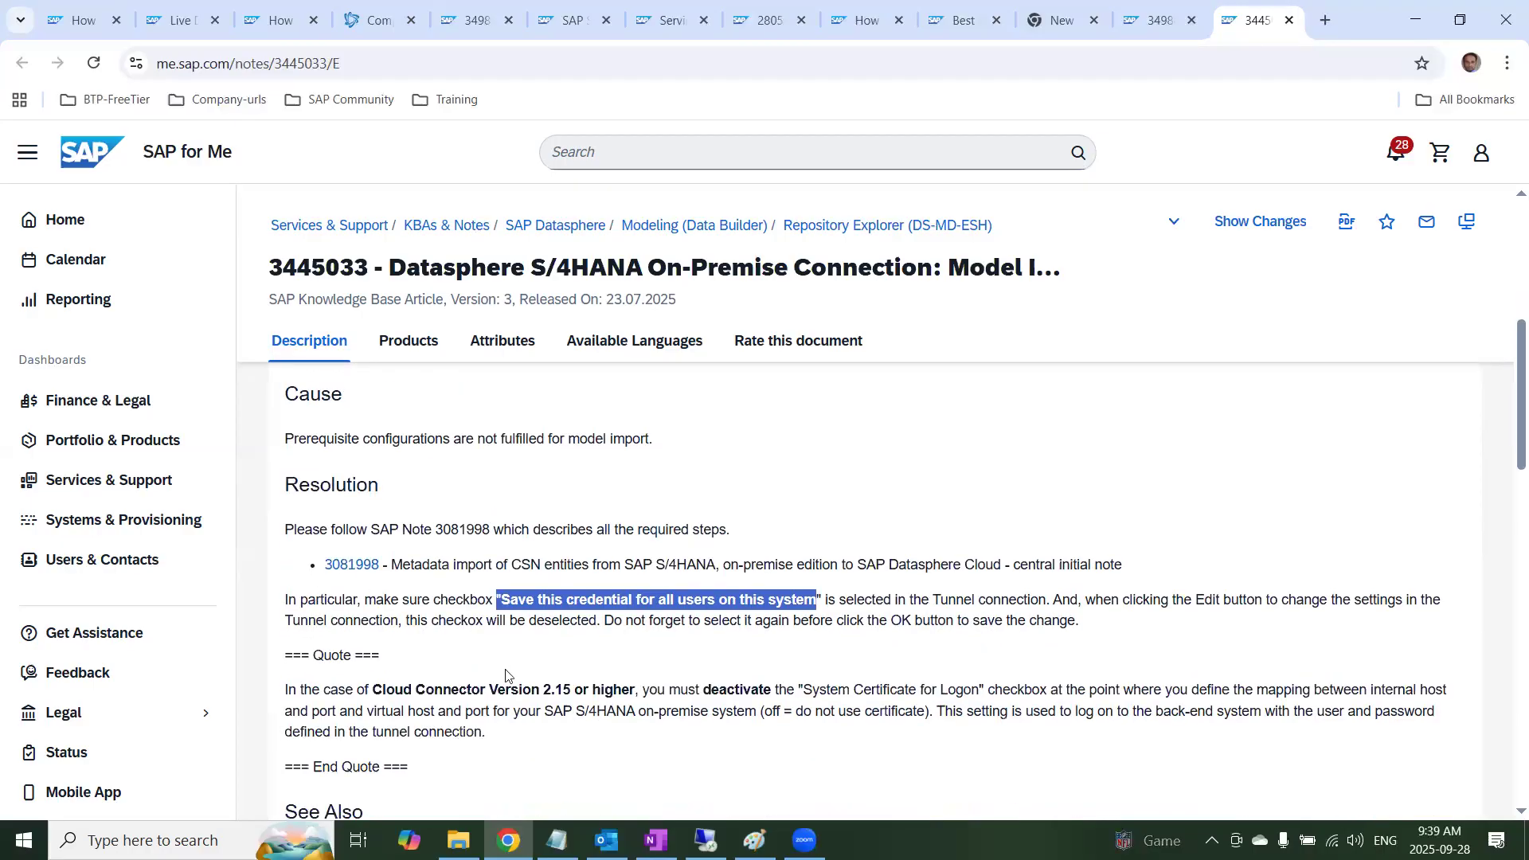
Open the linked SAP Note 3081998 and read its Reason and Prerequisites, highlighting the database requirement and ABAP package S_ESH_ENG_CDS
click(351, 564)
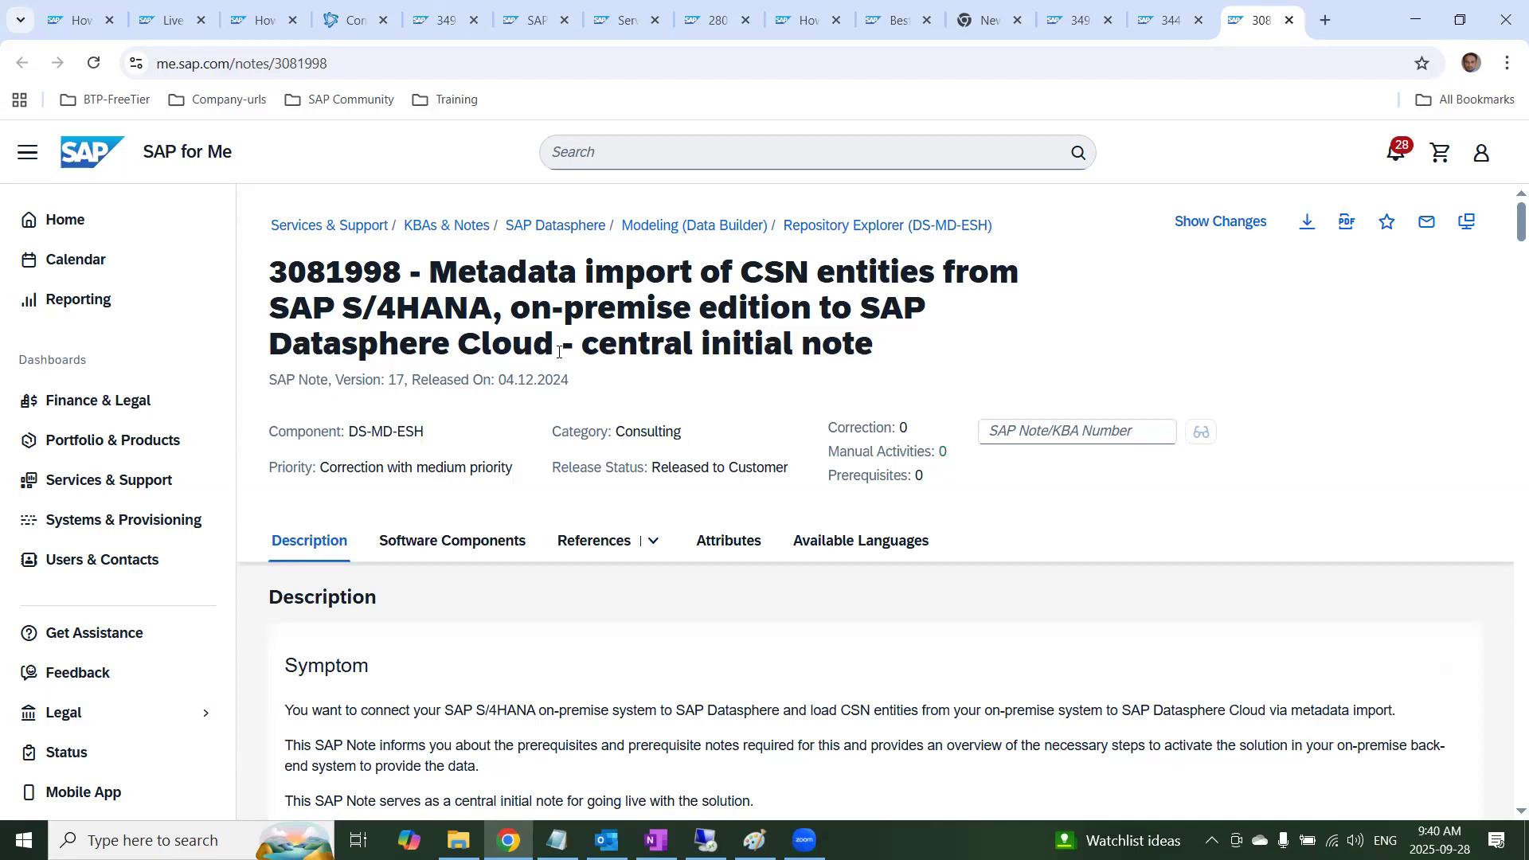
scroll(701, 573, down, 5)
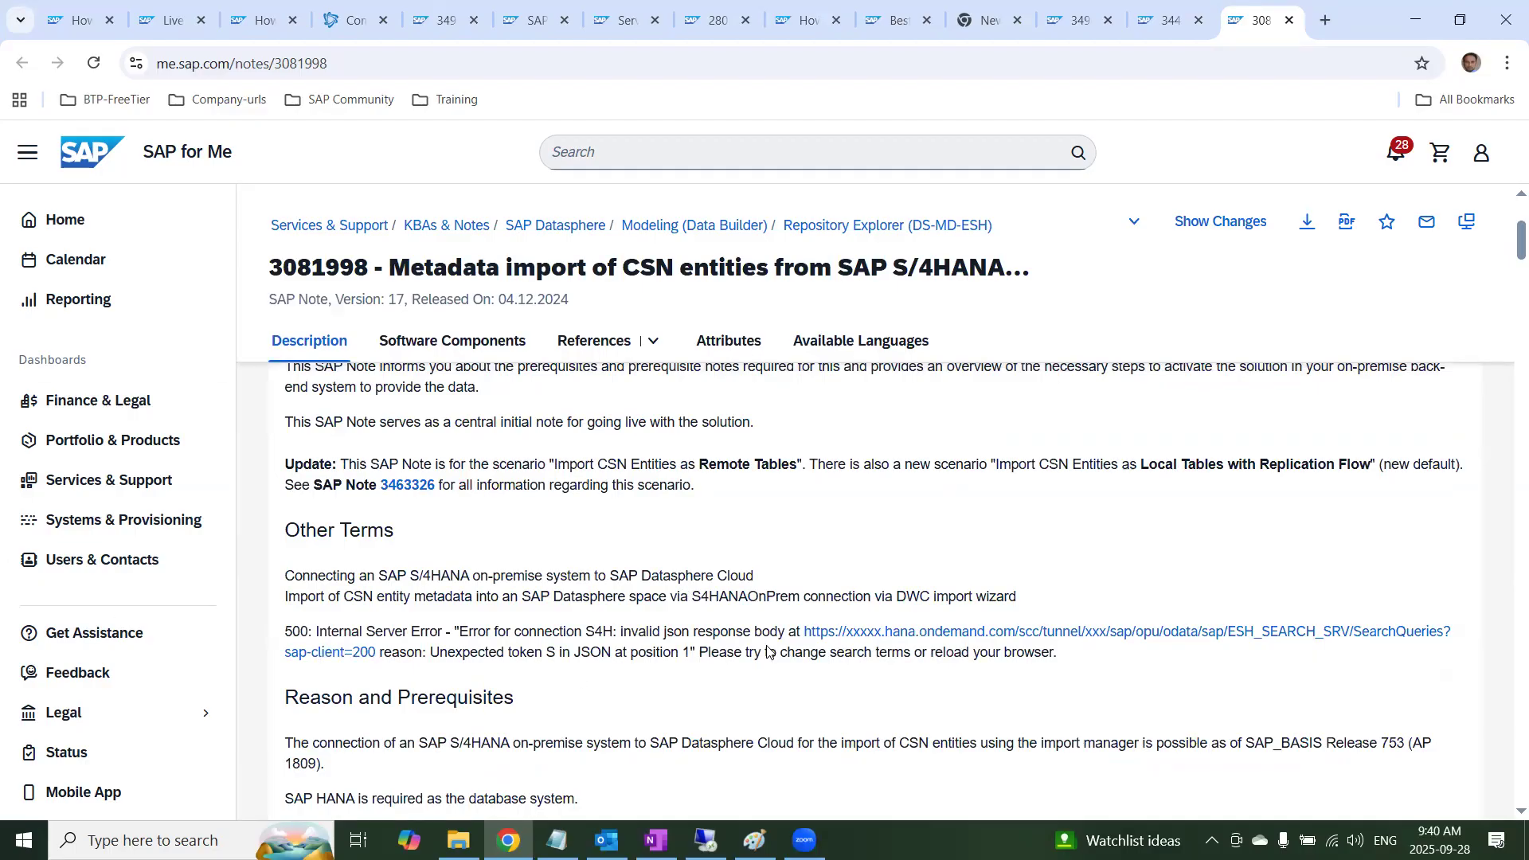
scroll(653, 630, down, 4)
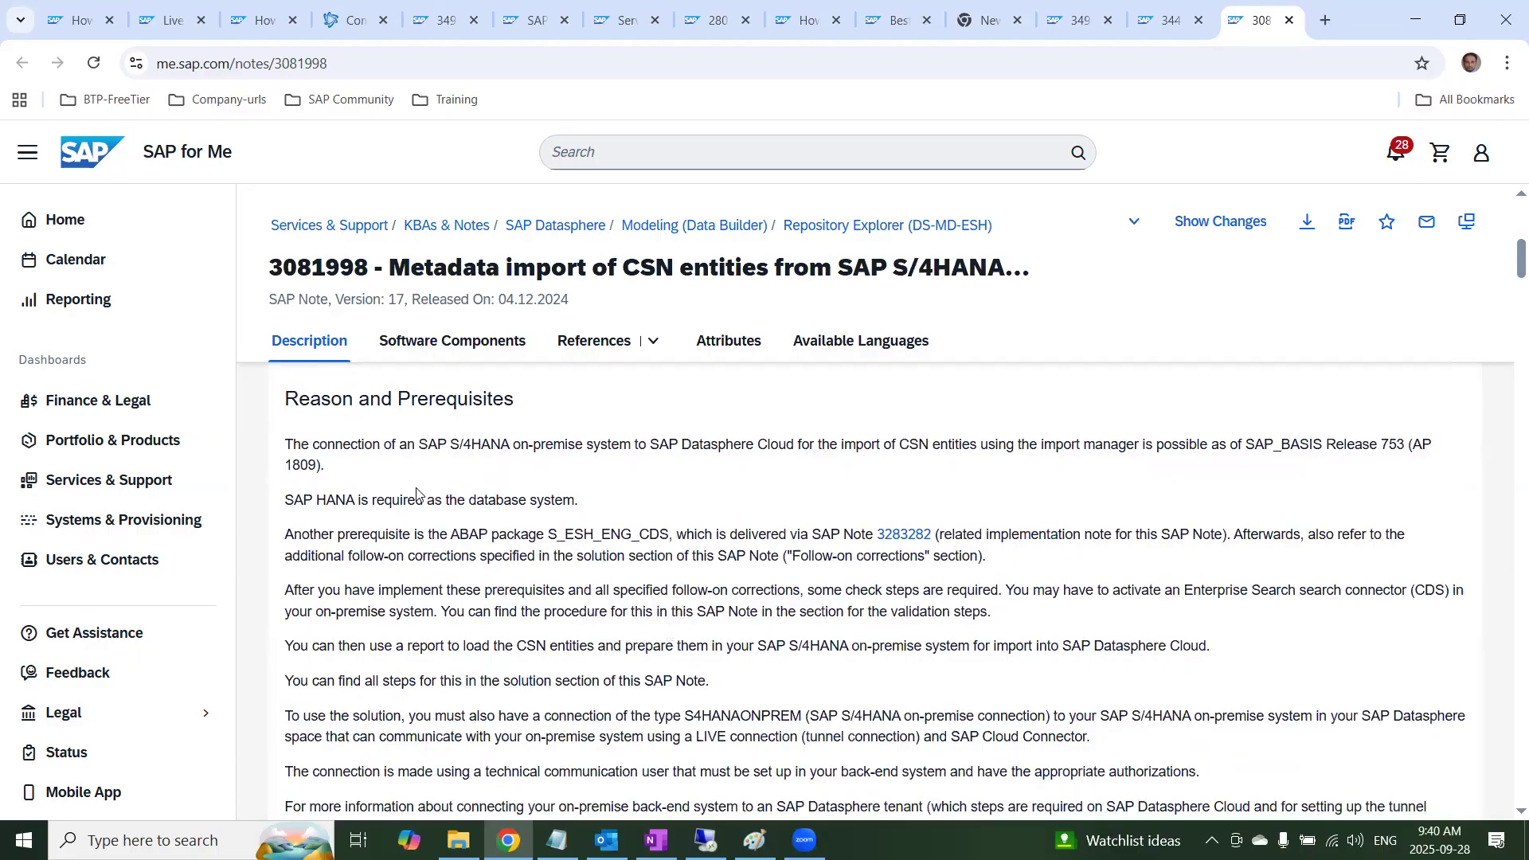
drag(384, 500, 662, 528)
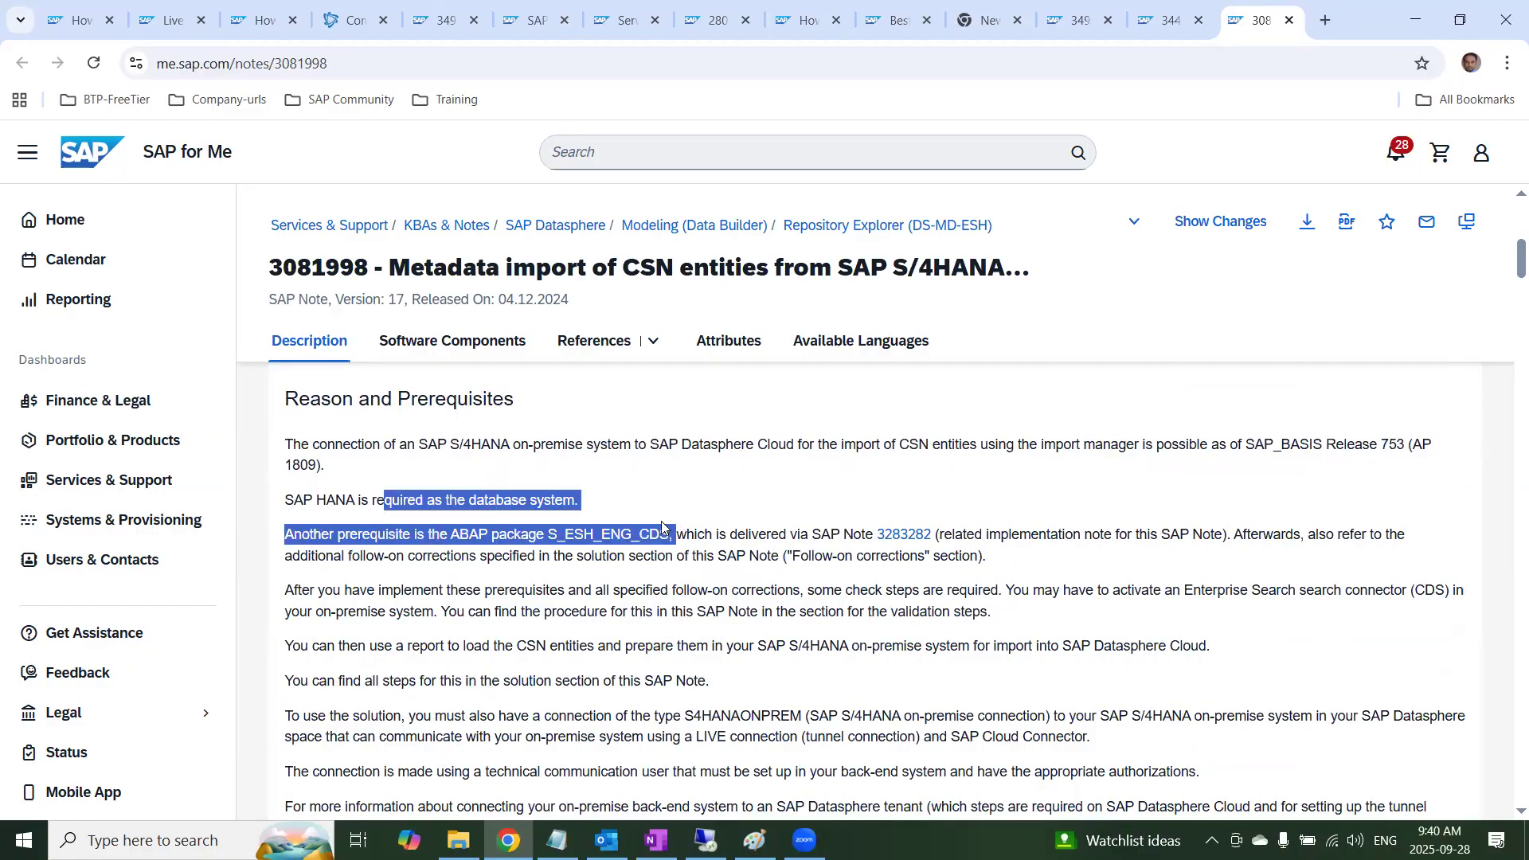
click(627, 549)
Review the infrastructure implementation section, highlighting the SAP_BASIS 753 to 757 support package list and the required package S_ESH_ENG_CDS
scroll(655, 625, down, 6)
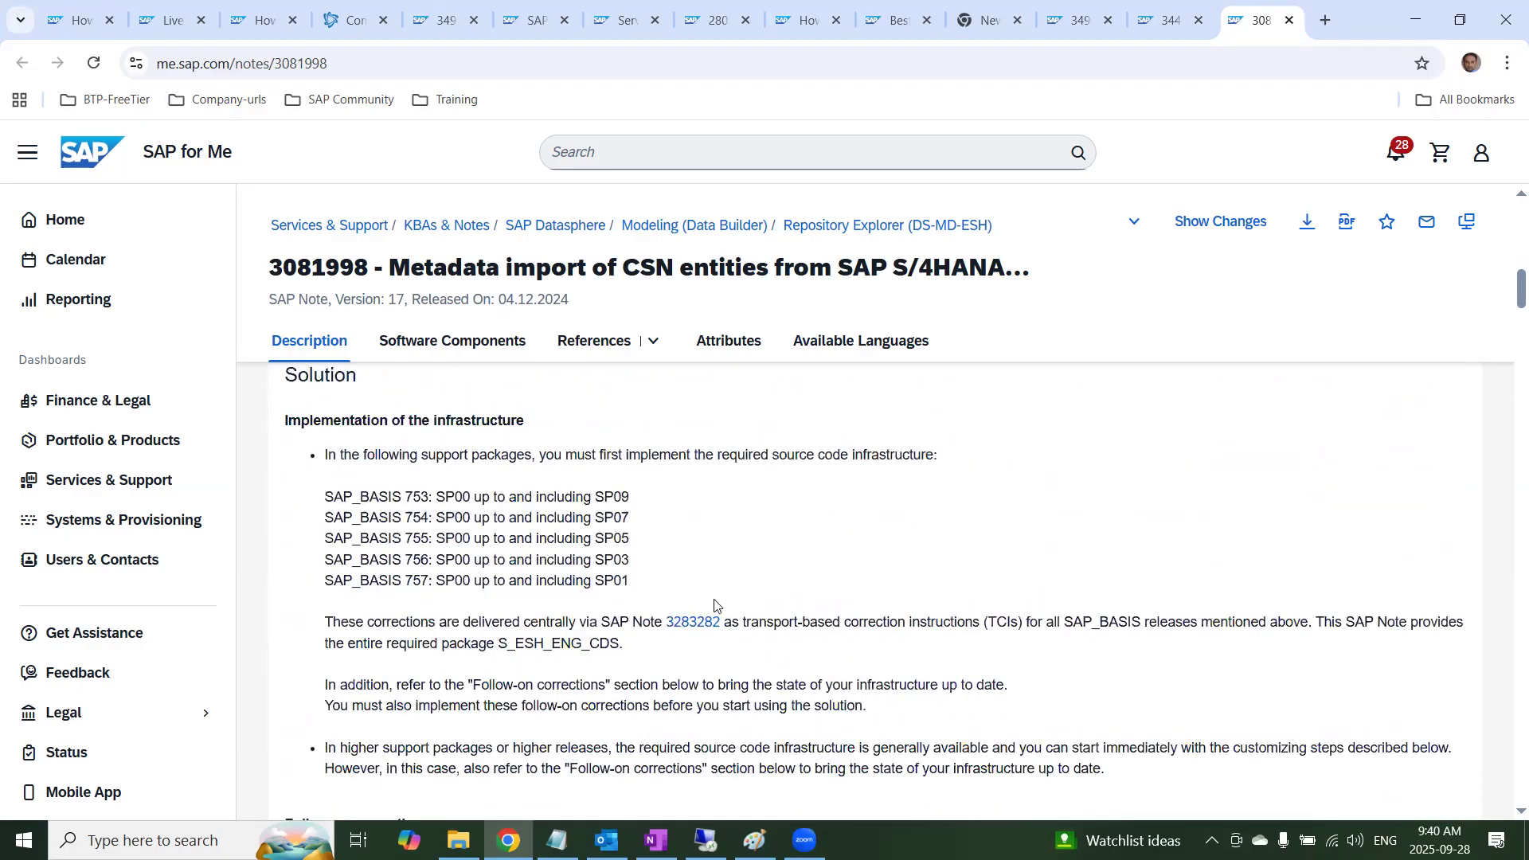
drag(717, 608, 273, 475)
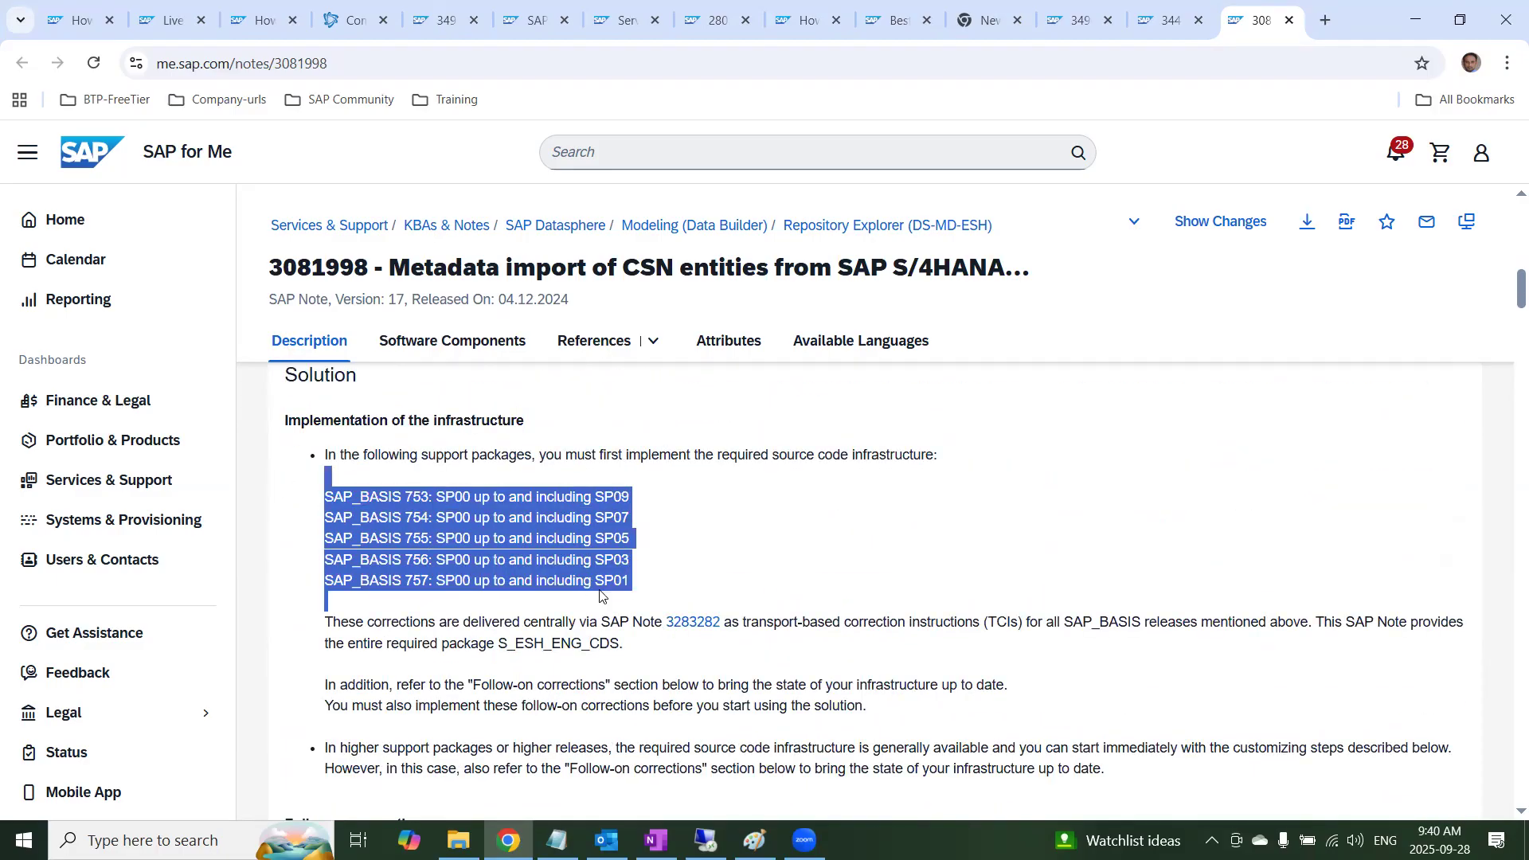
drag(683, 652, 470, 644)
scroll(557, 695, down, 2)
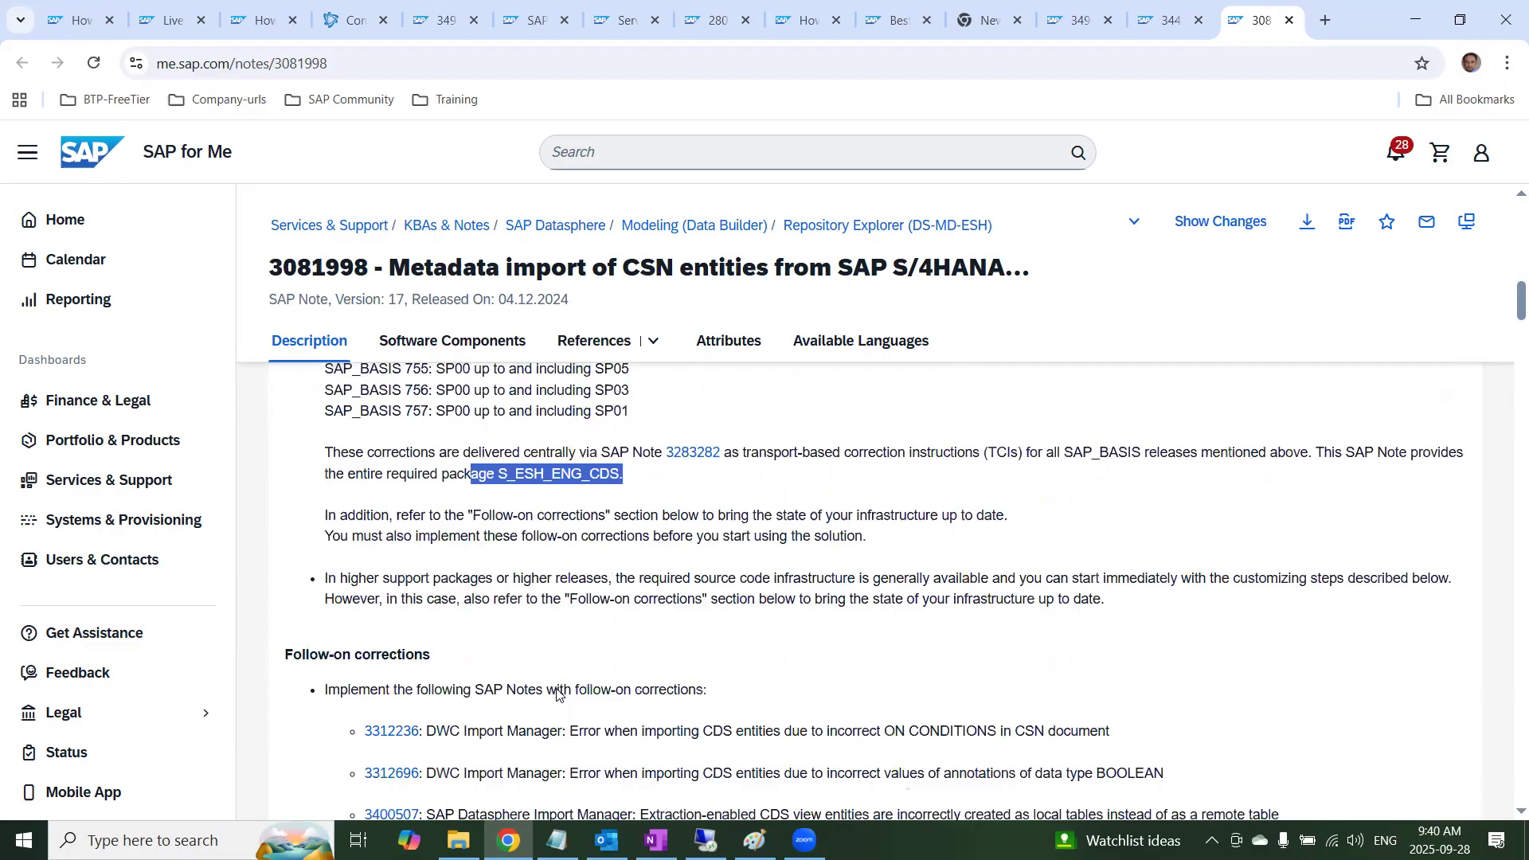
Read through the follow-on corrections and check steps to Provision of CSN metadata, highlighting the report ESH_CSN_CDS_TO_CSN
scroll(557, 695, down, 2)
scroll(545, 661, down, 4)
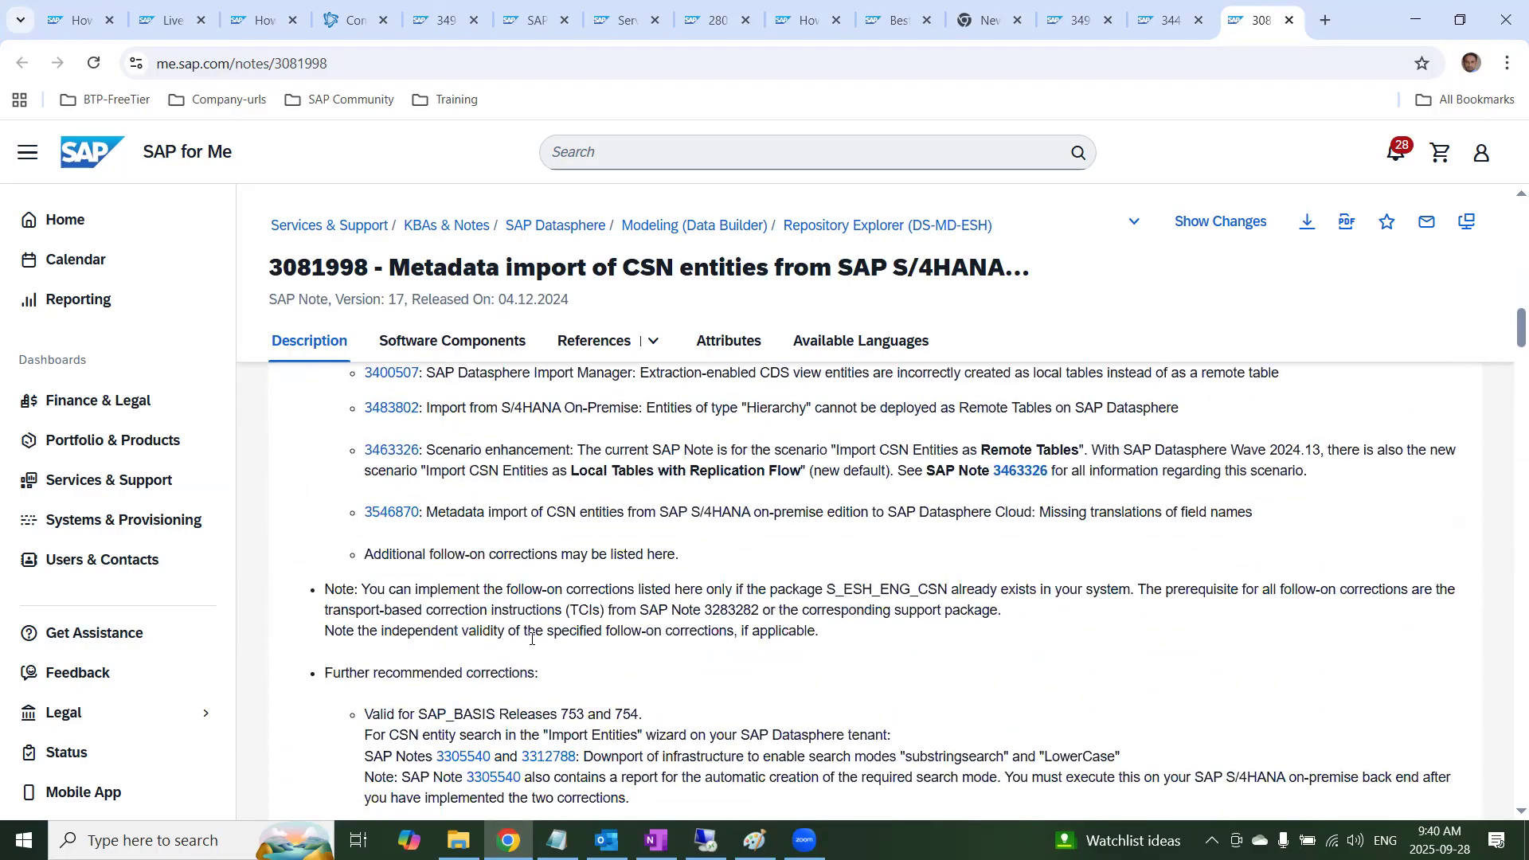
scroll(532, 639, down, 3)
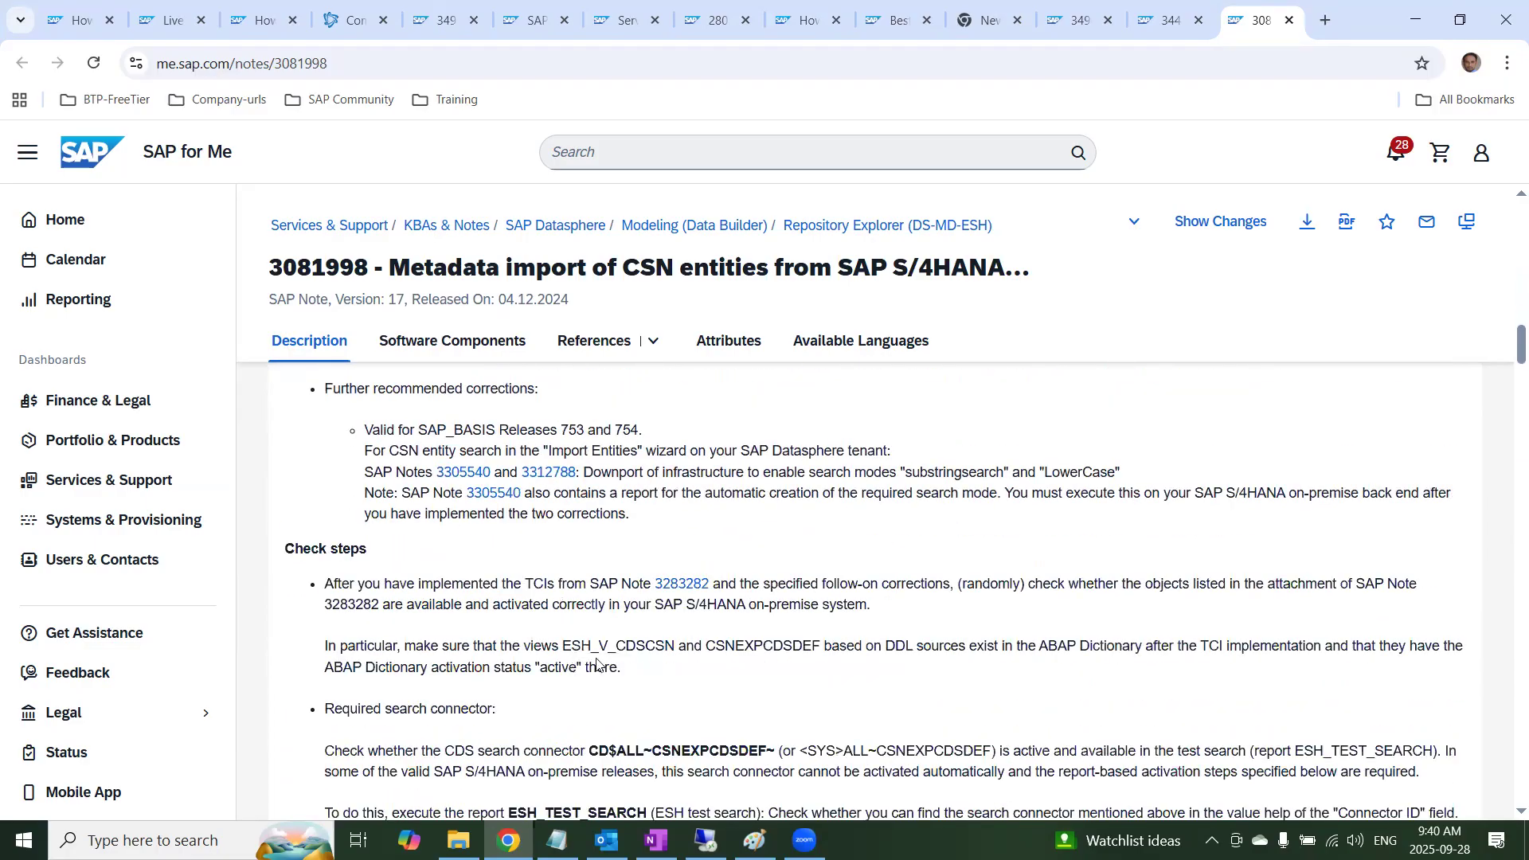
scroll(598, 665, down, 10)
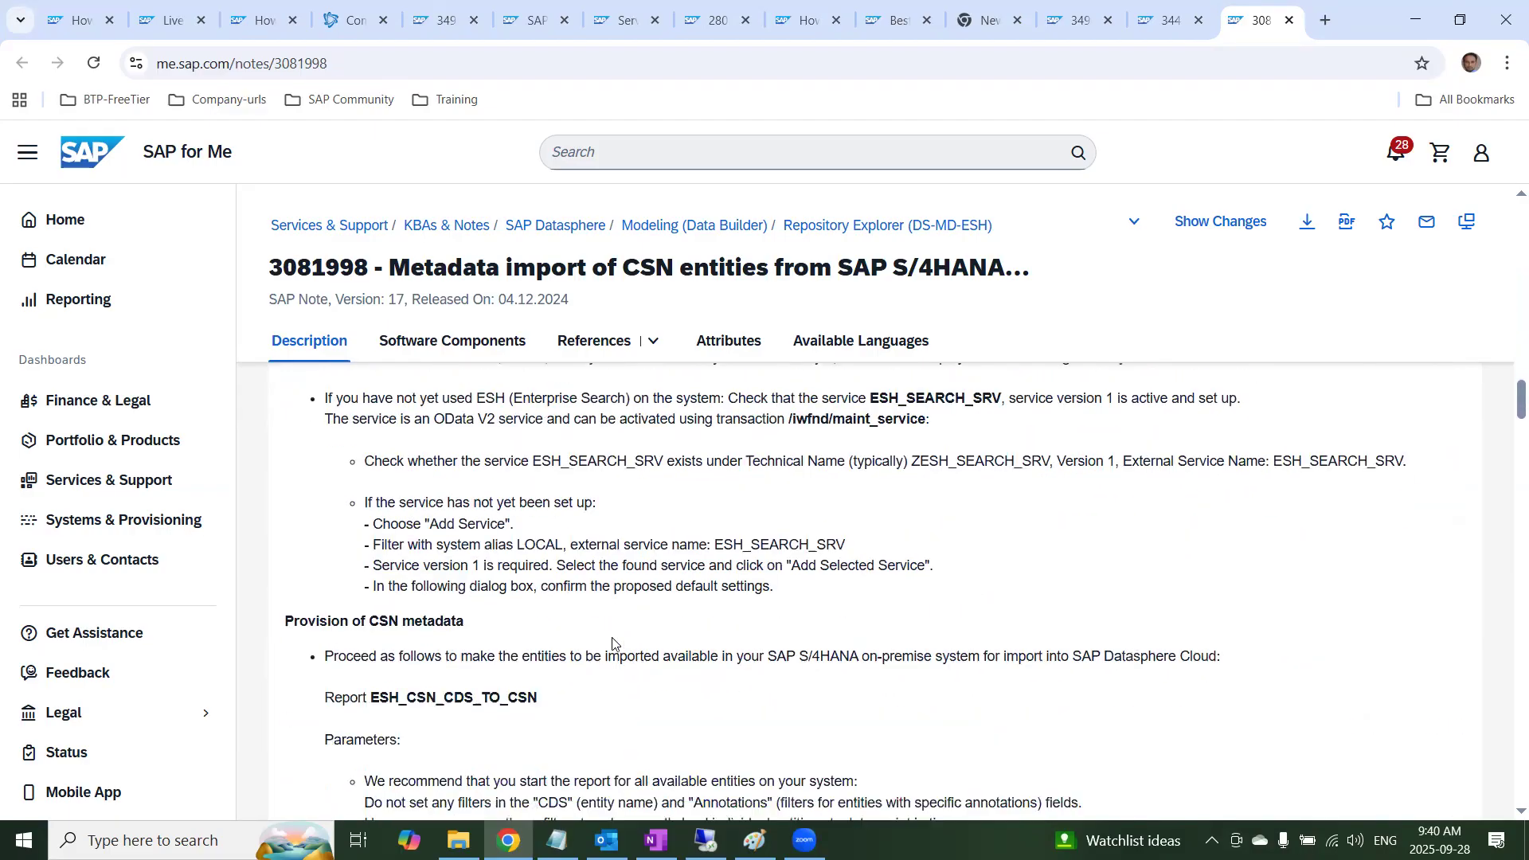
scroll(612, 642, down, 1)
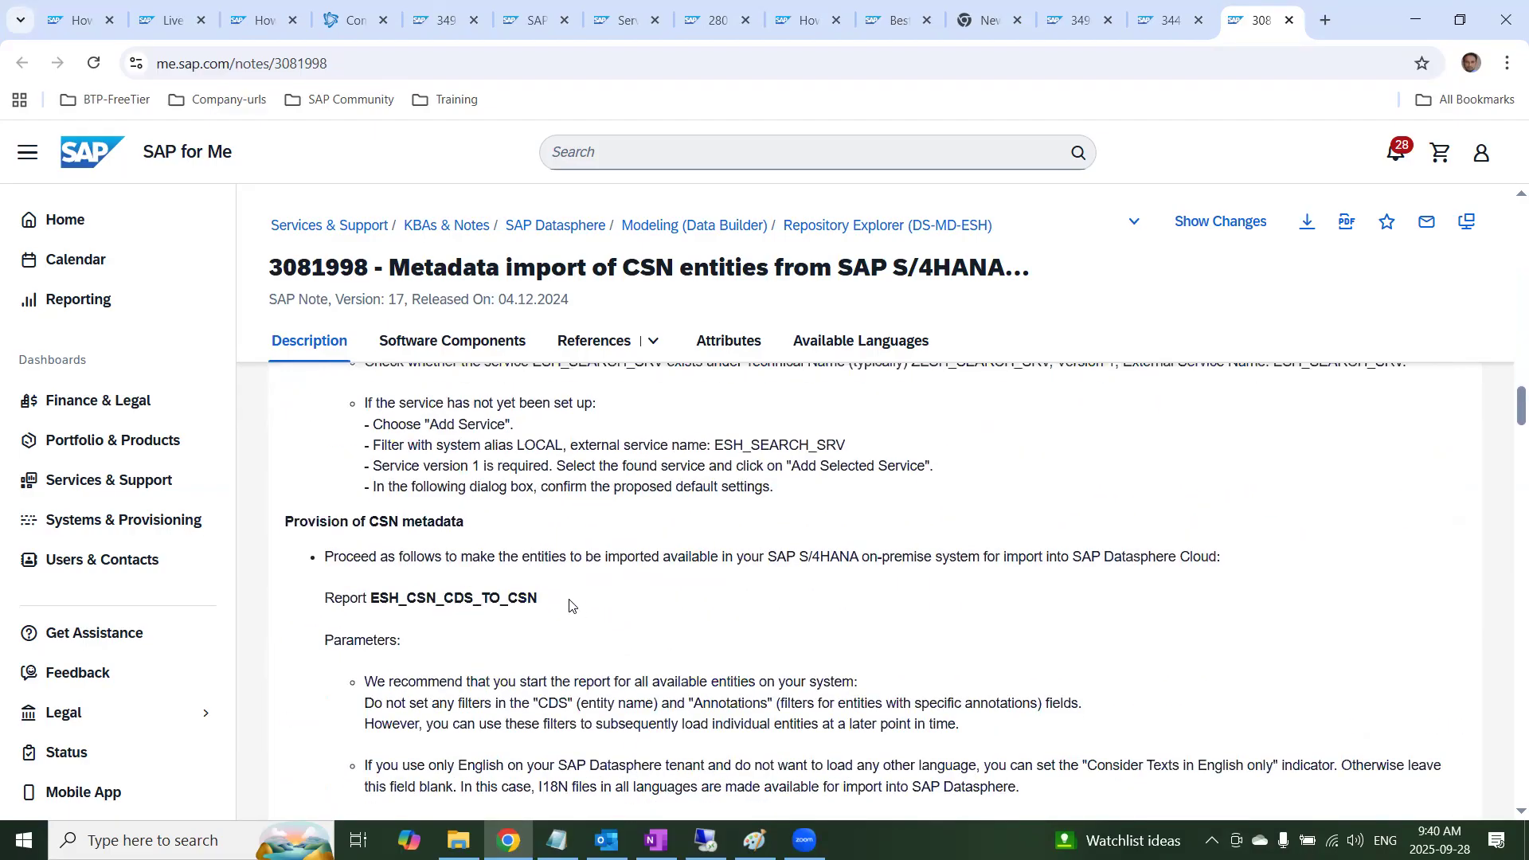
drag(278, 520, 484, 547)
drag(544, 601, 369, 605)
scroll(440, 629, down, 3)
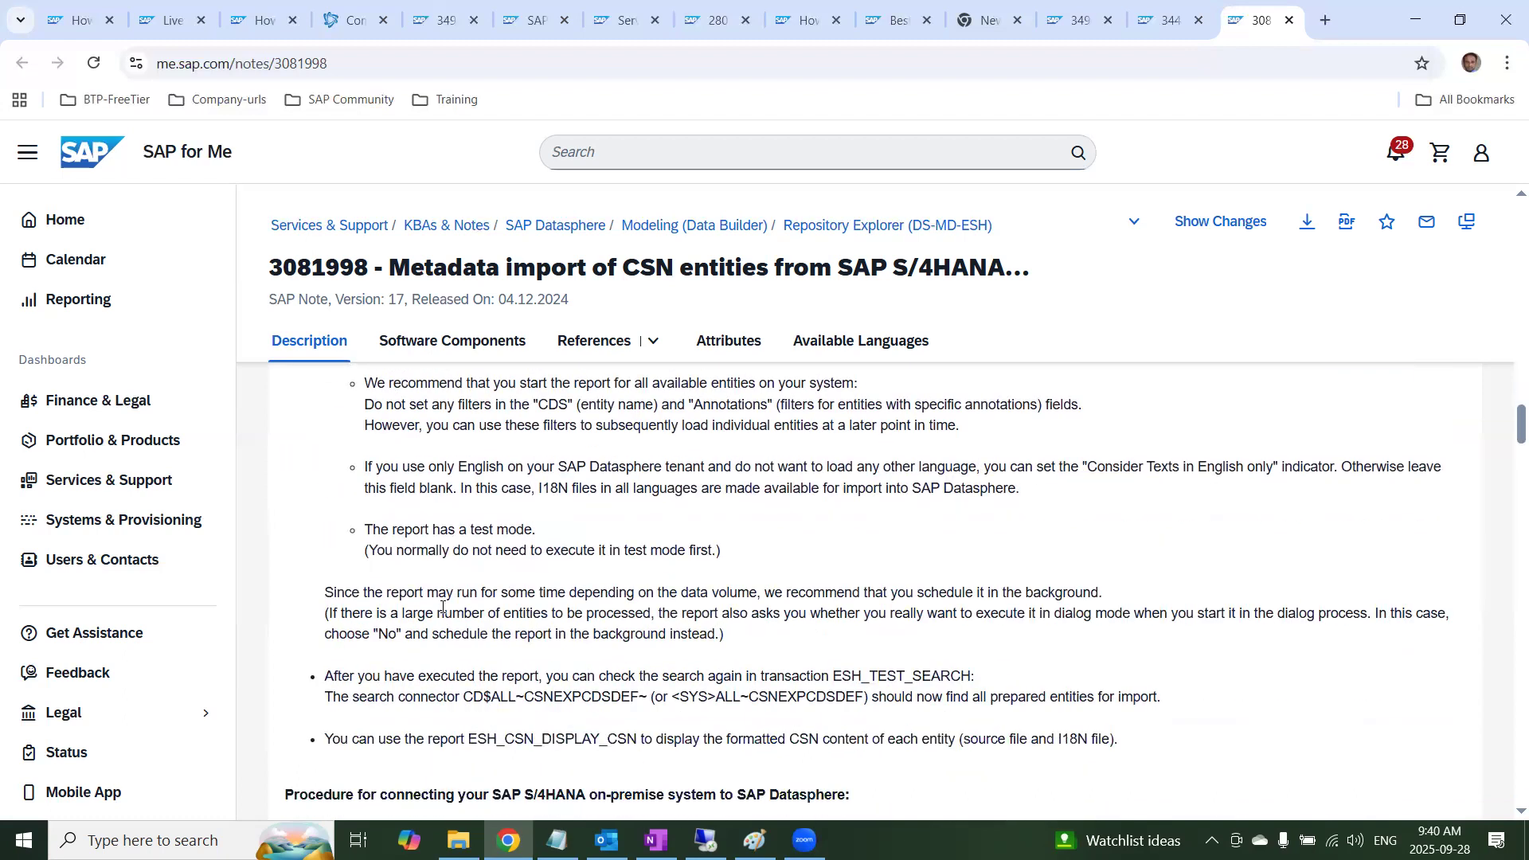
Examine the technical user prerequisite and required authorizations, highlighting authorization object S_SERVICE and its SRV_TYPE value
scroll(443, 607, down, 3)
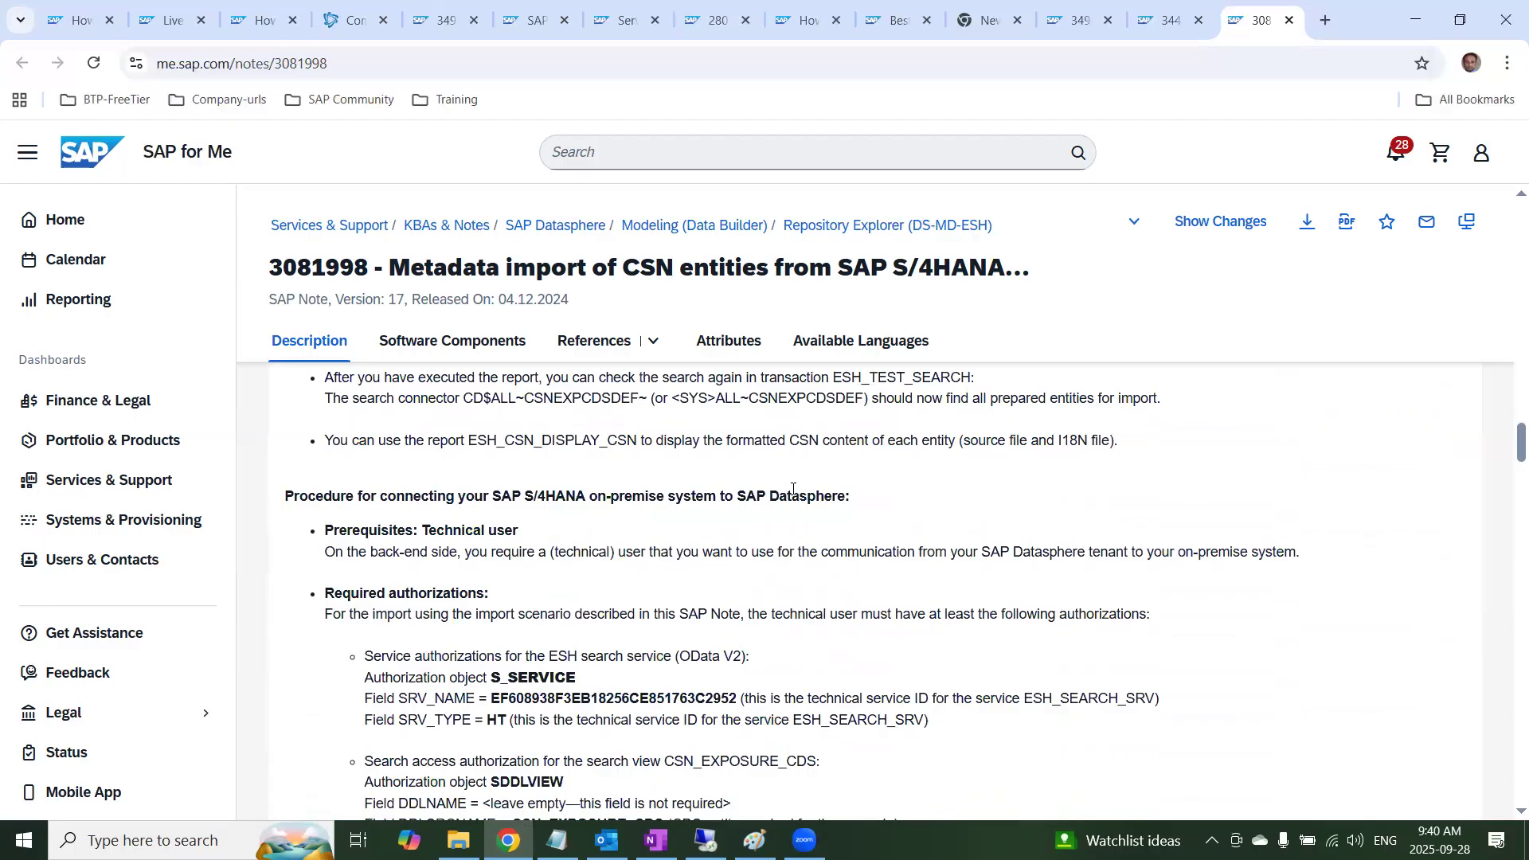
drag(521, 531, 340, 532)
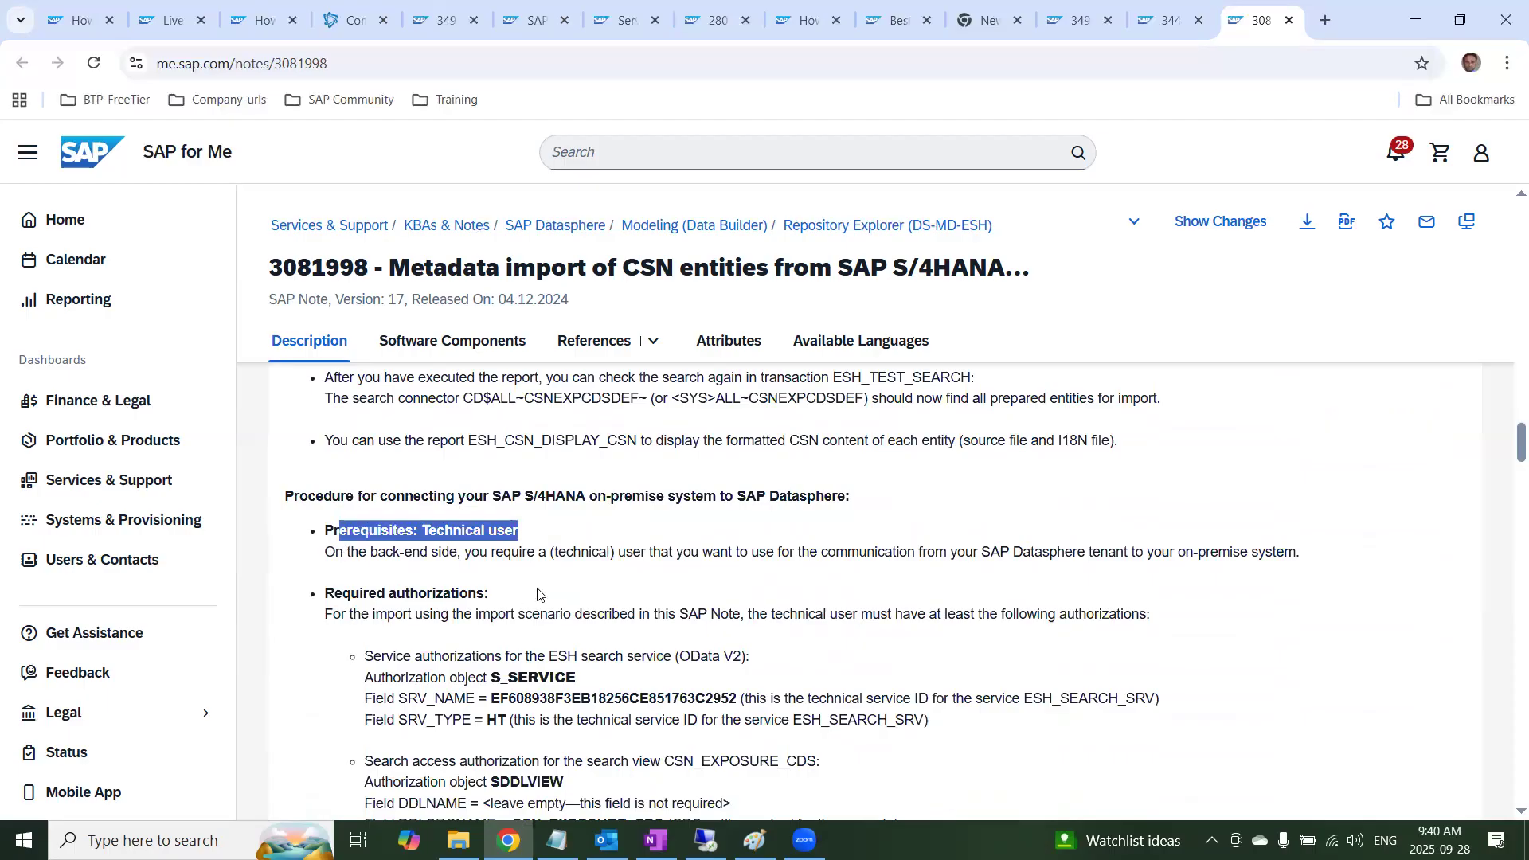
drag(541, 596, 309, 615)
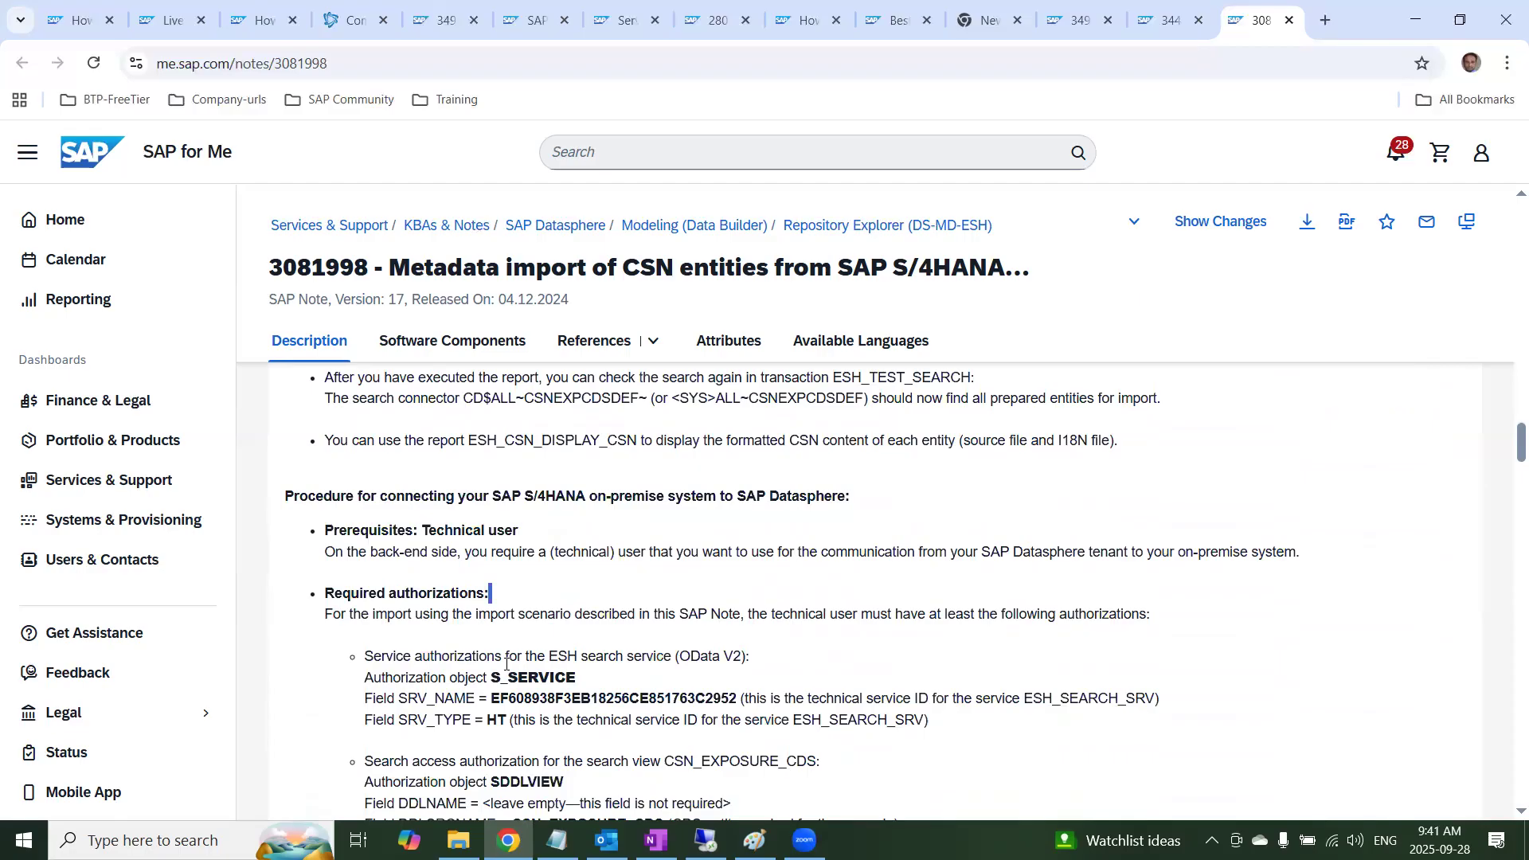
drag(578, 683, 493, 683)
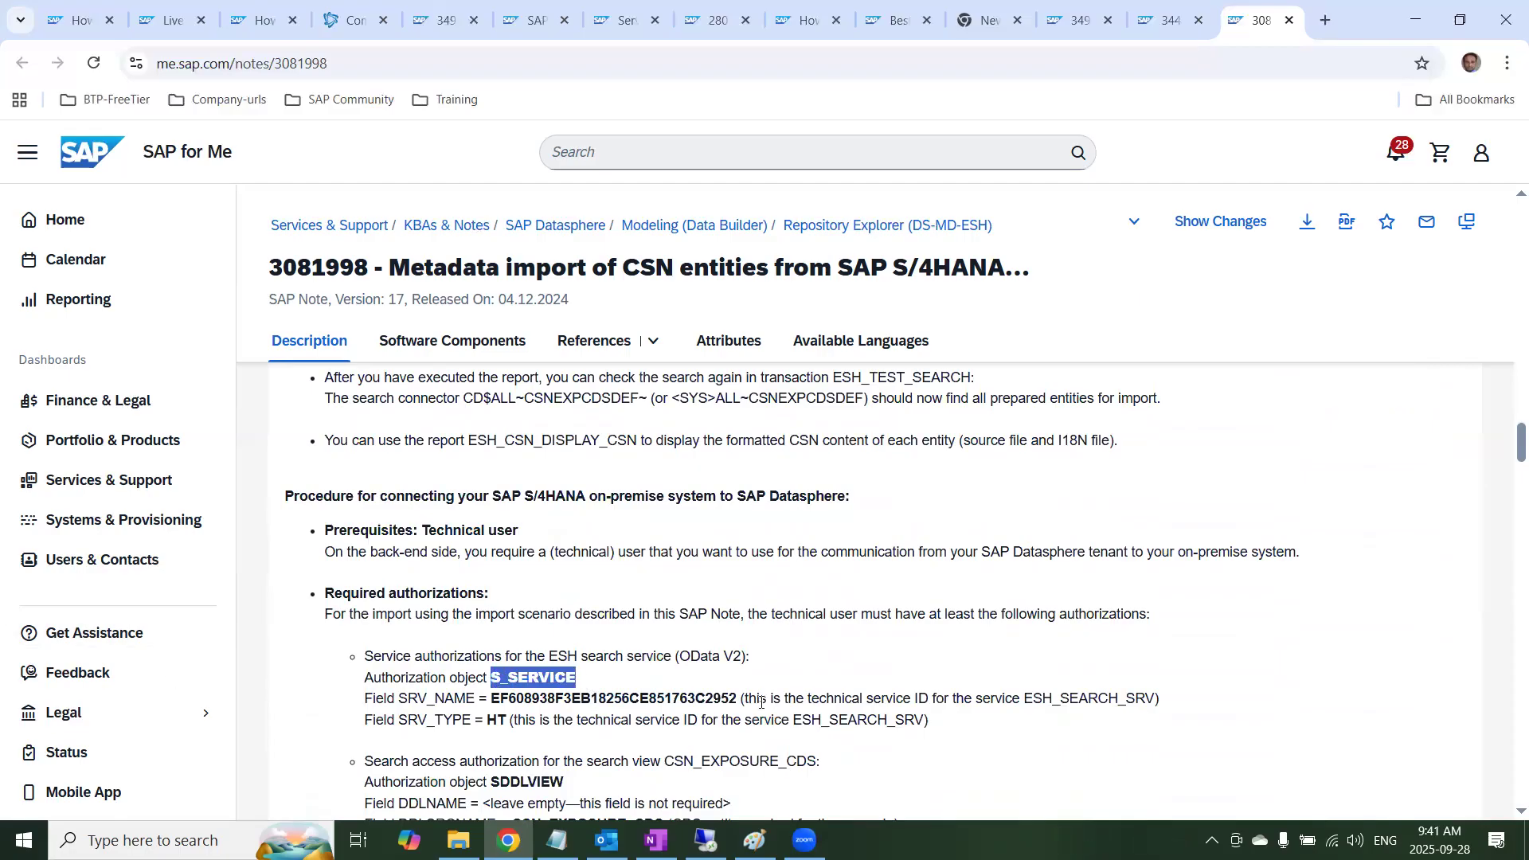
click(502, 694)
drag(499, 720, 490, 713)
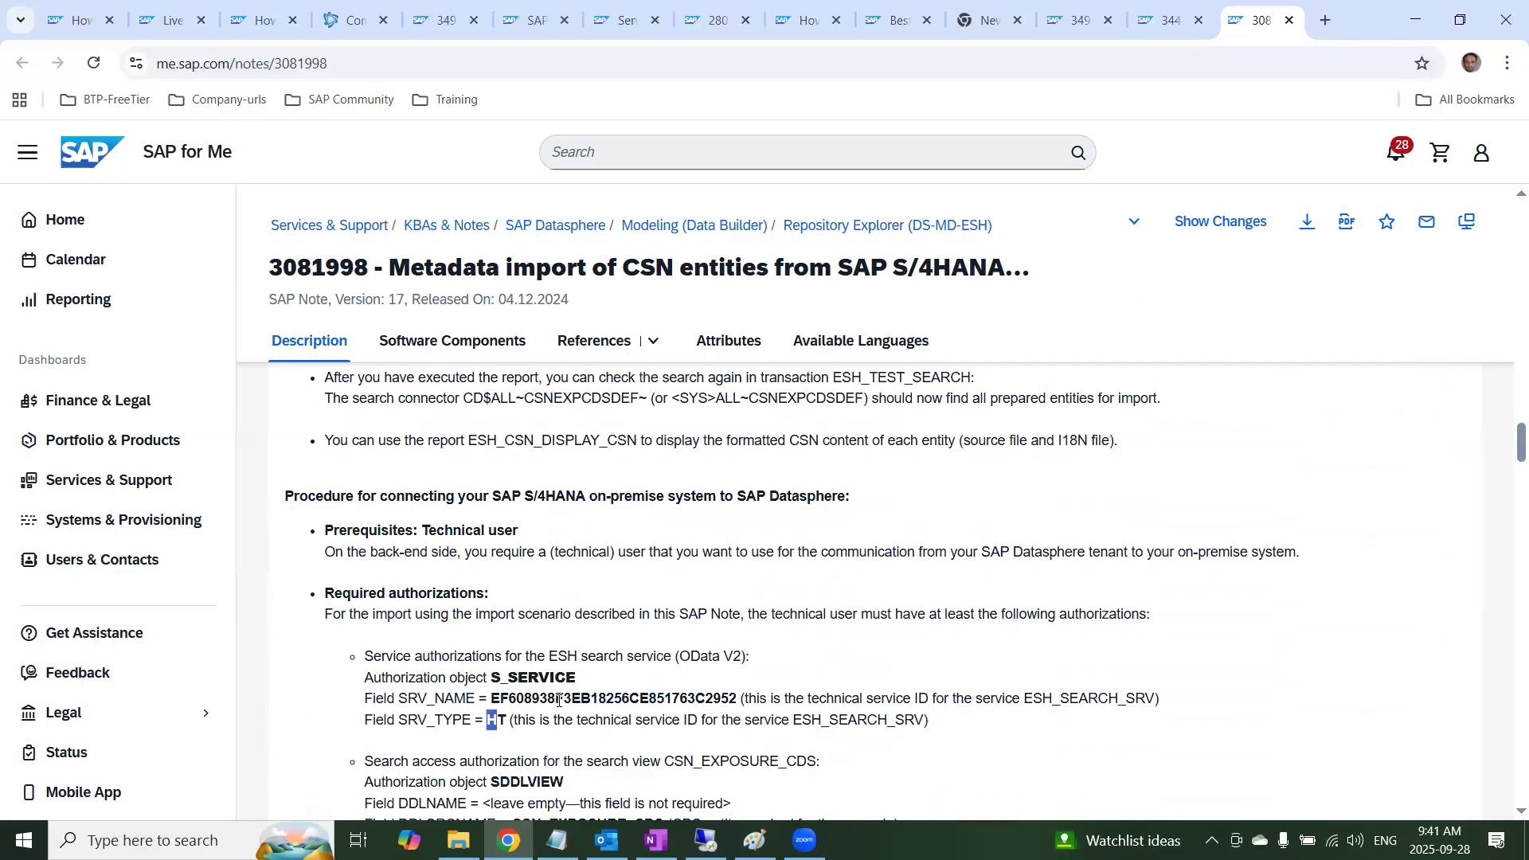
Highlight the search access authorization block for CSN_EXPOSURE_CDS with object SDDLVIEW, and the note number 3081998 in the title
scroll(705, 753, down, 2)
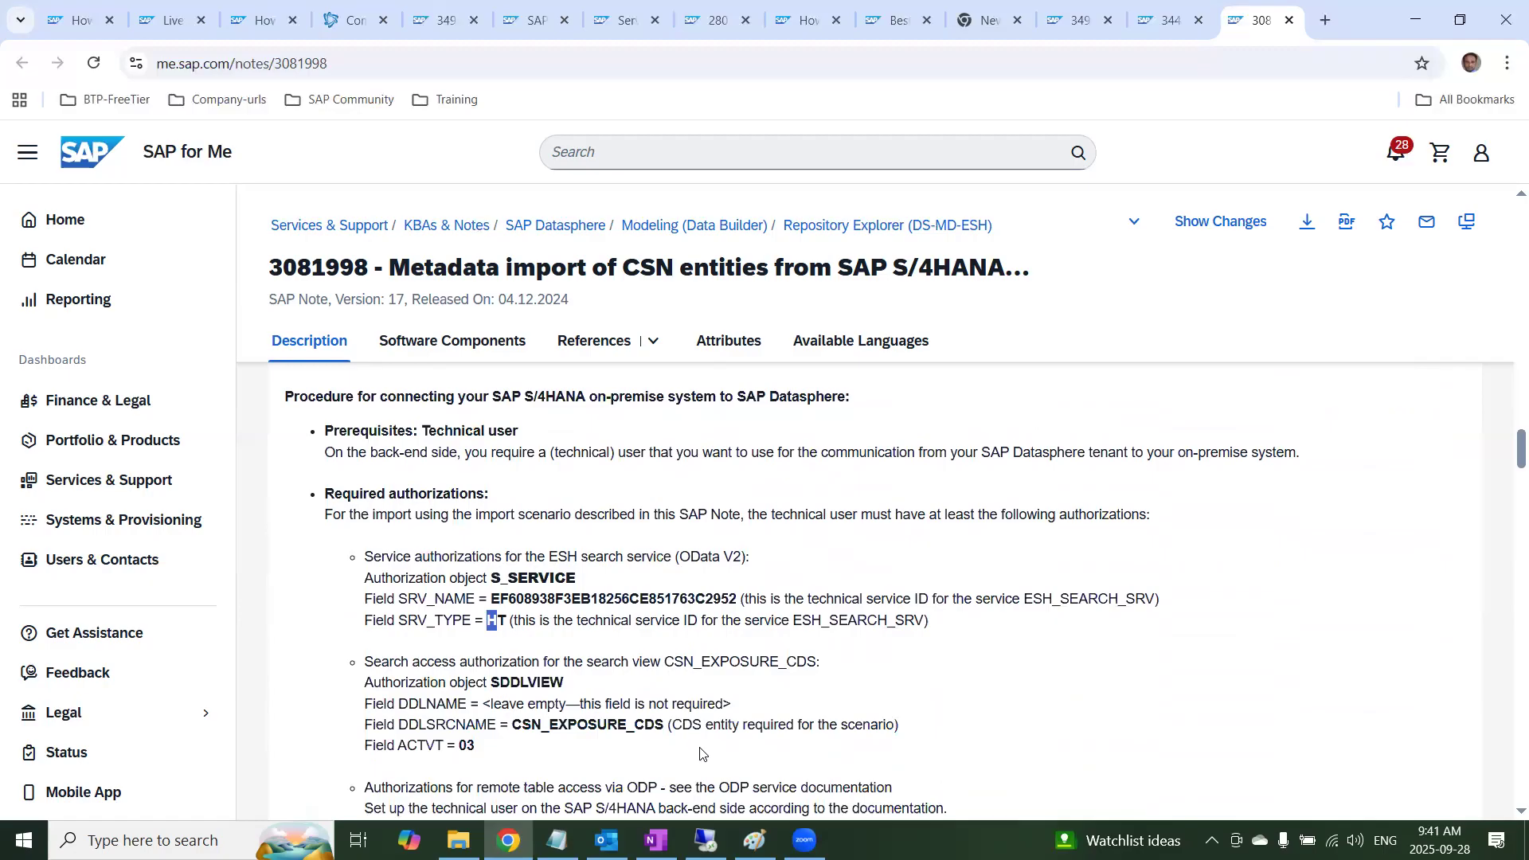
scroll(686, 745, down, 1)
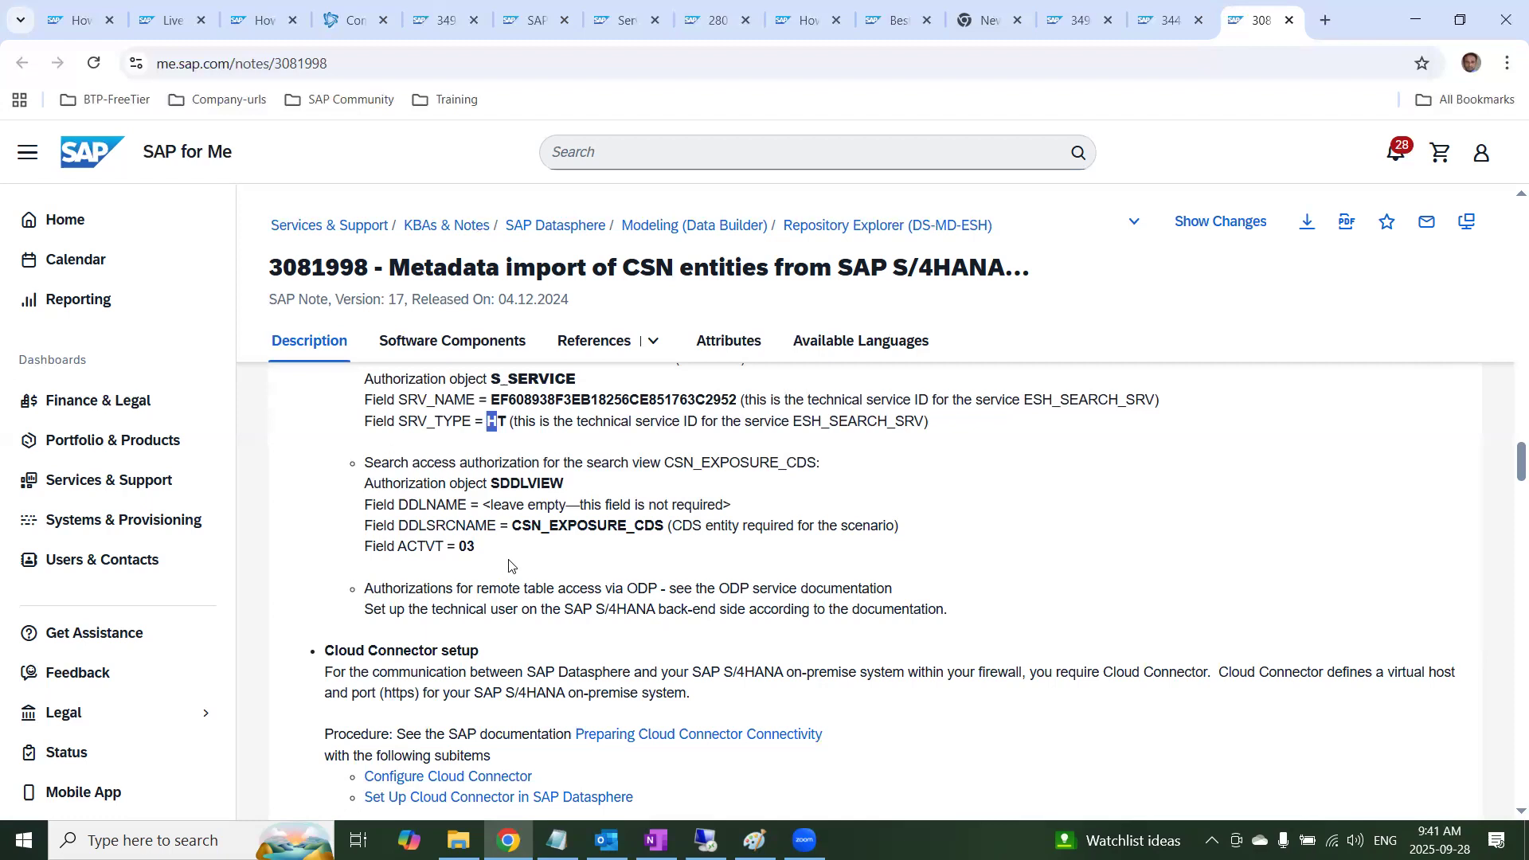
drag(476, 547, 348, 460)
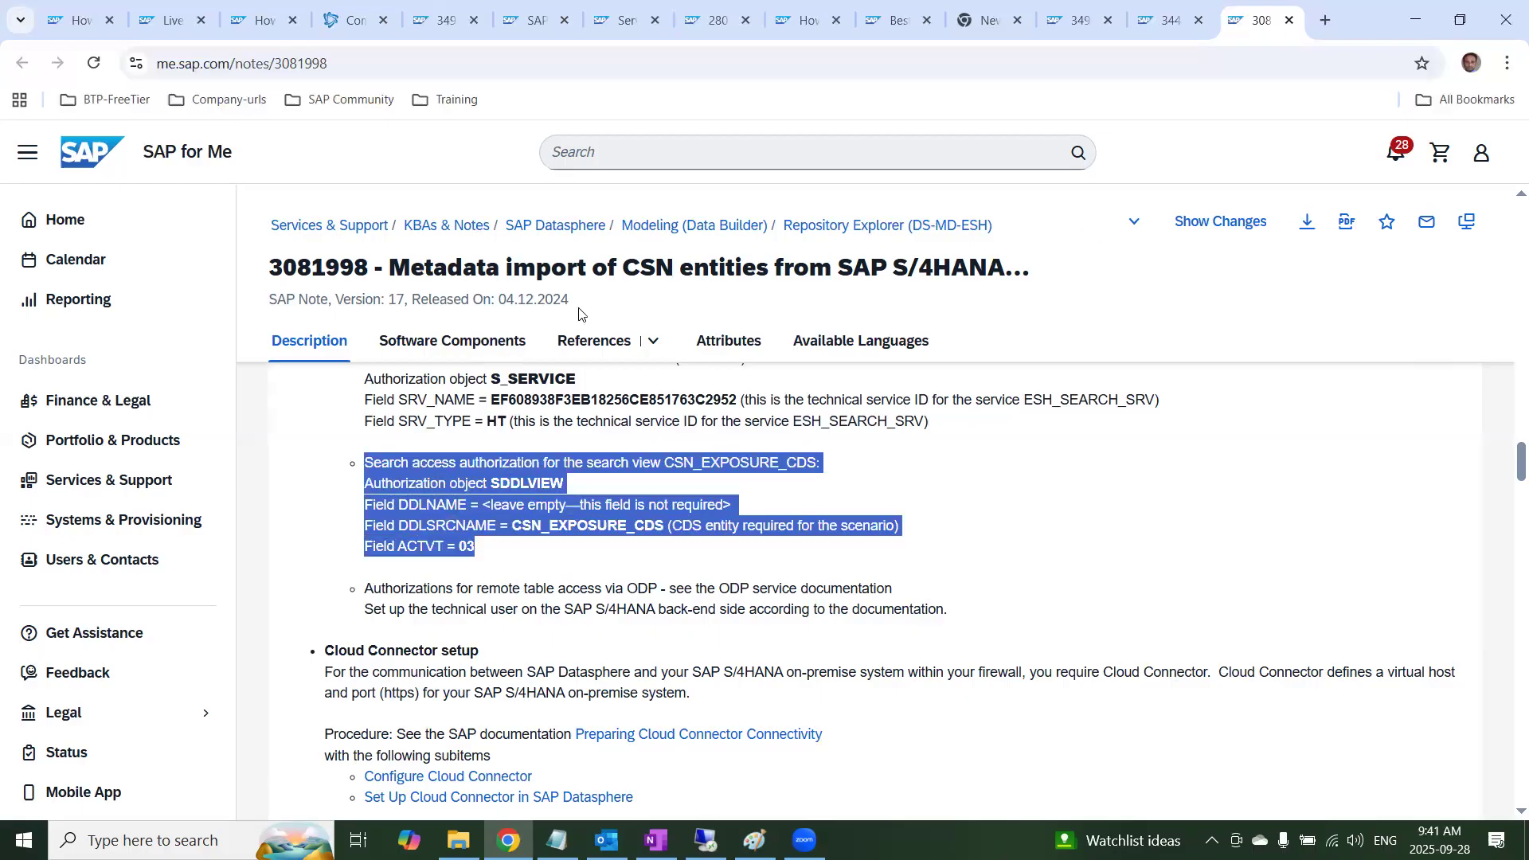
drag(373, 269, 264, 277)
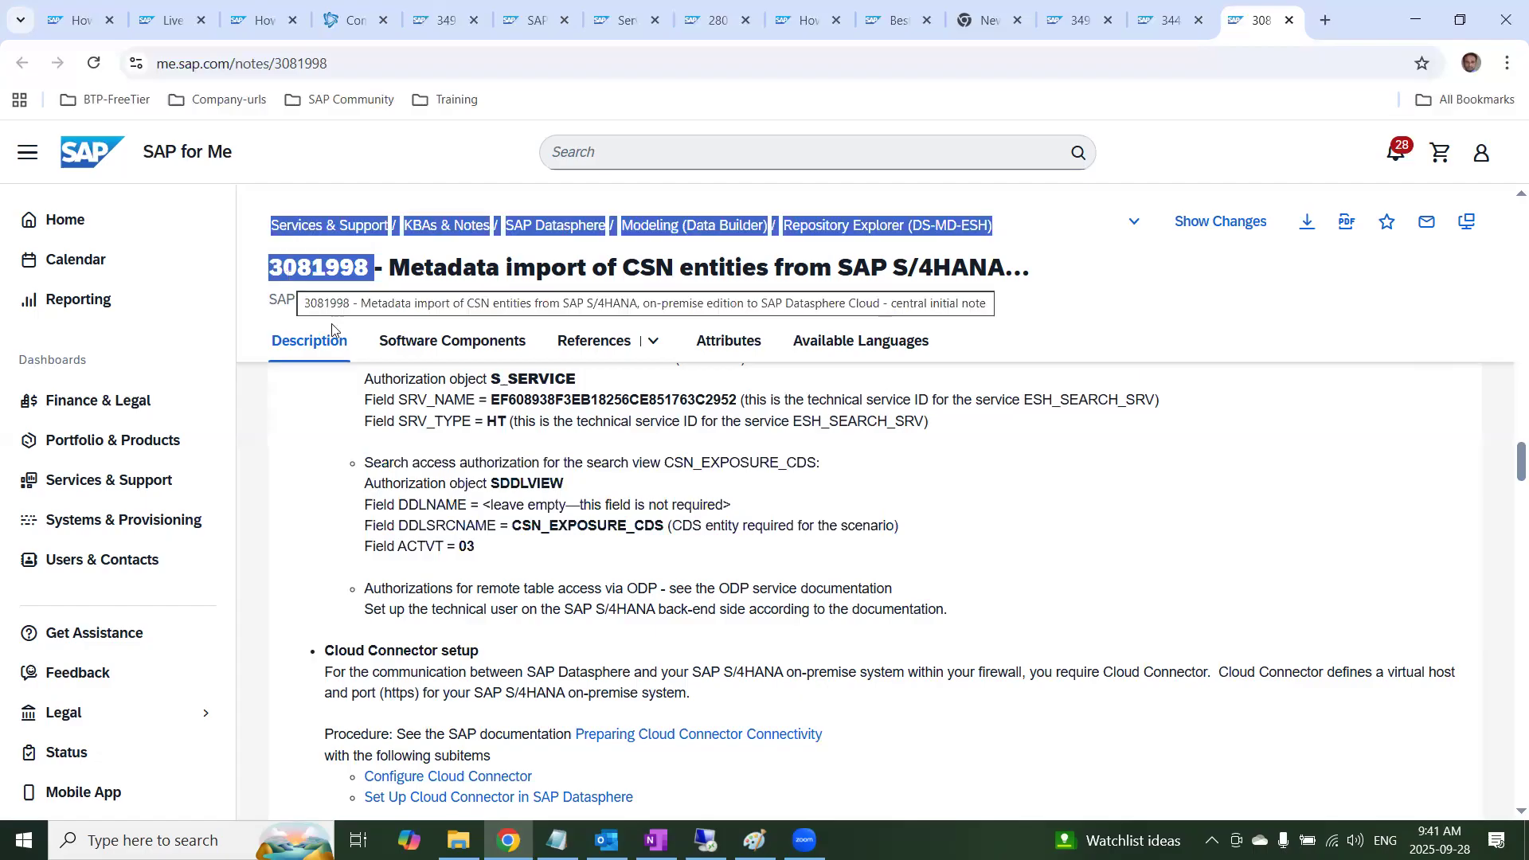
Read the Cloud Connector setup and LIVE tunnel connection sections of the note
scroll(471, 561, down, 5)
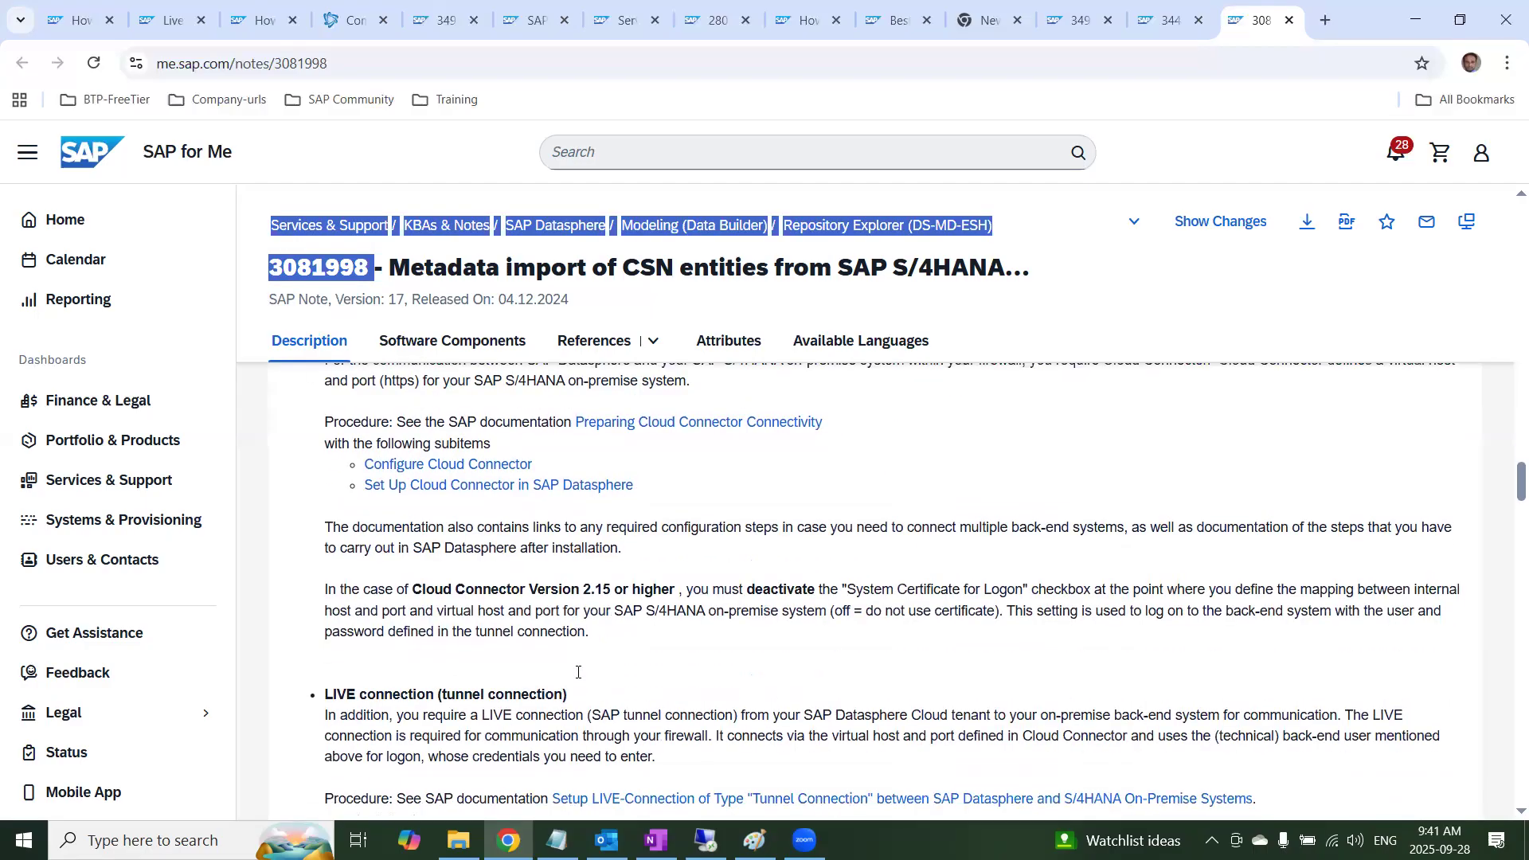
scroll(522, 655, down, 3)
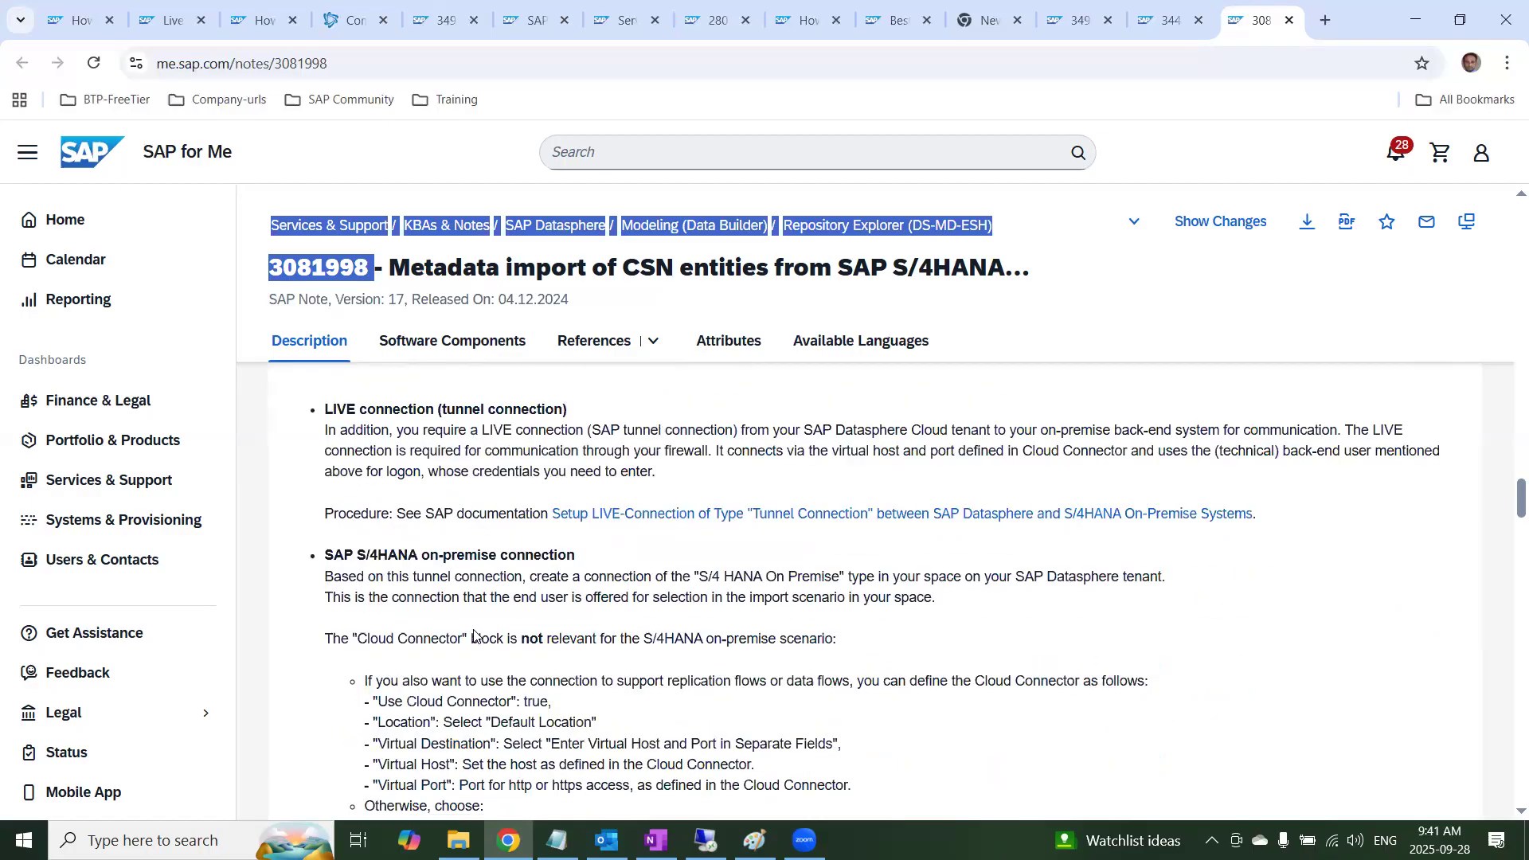
scroll(536, 591, up, 2)
drag(620, 509, 305, 536)
click(305, 535)
scroll(446, 674, down, 5)
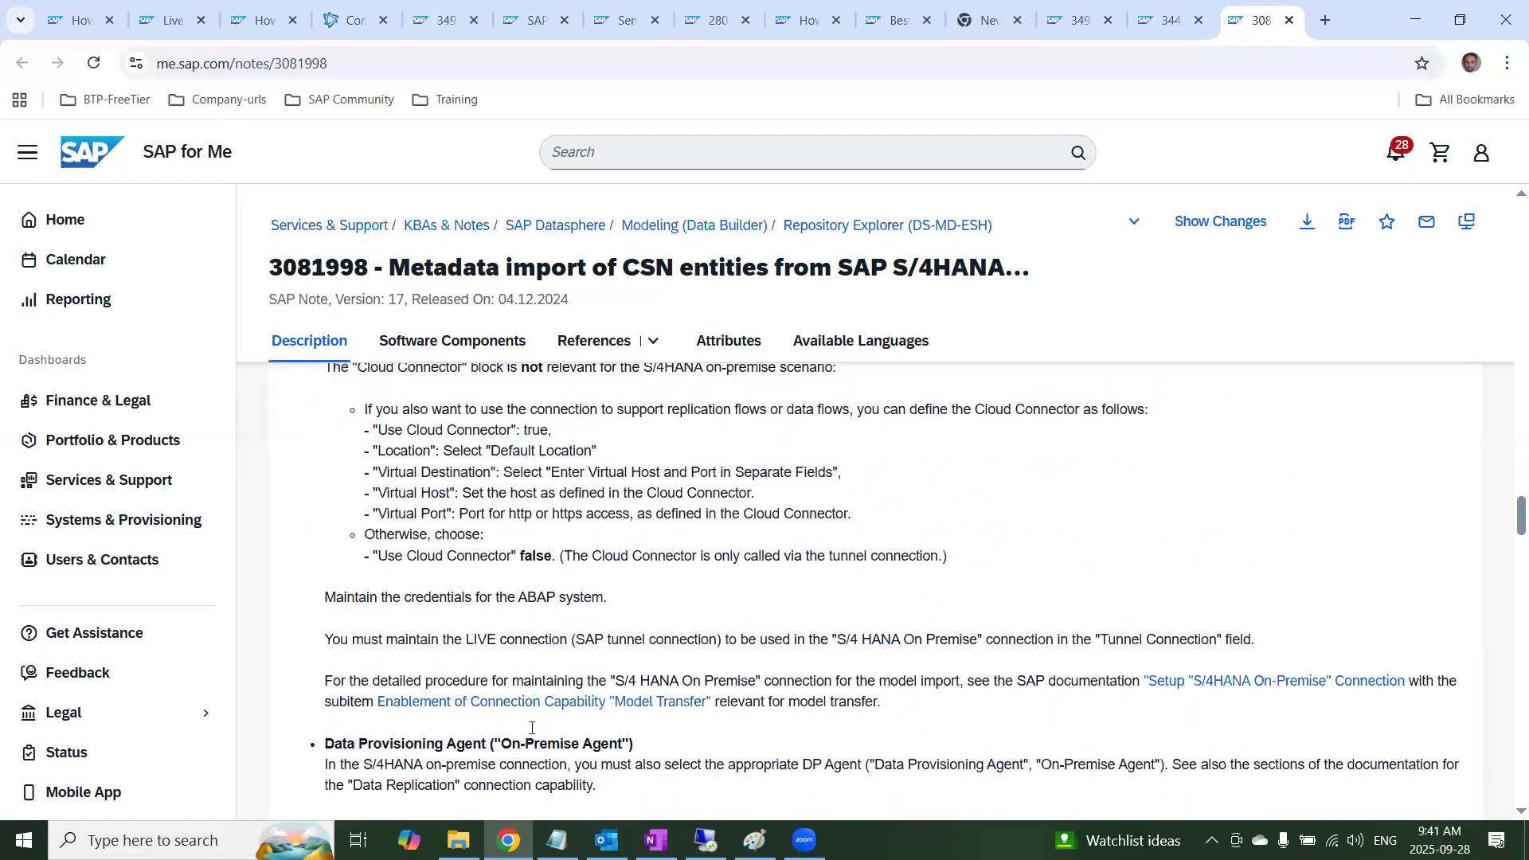
Examine the SAP S/4HANA on-premise connection settings in the note and highlight the heading Data Provisioning Agent ("On-Premise Agent")
scroll(487, 544, up, 2)
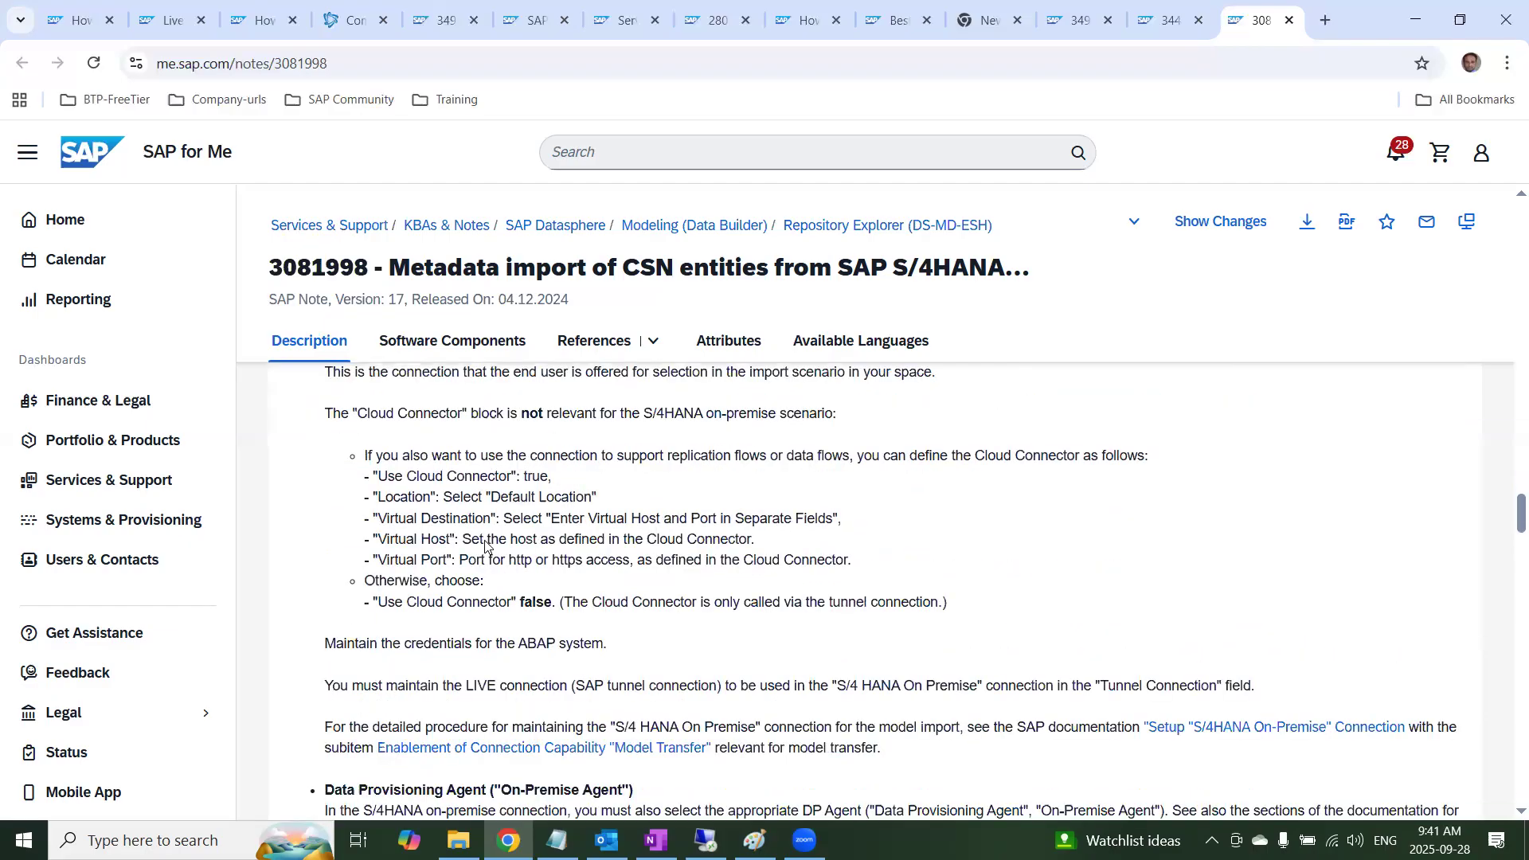
scroll(486, 540, down, 4)
scroll(547, 626, down, 6)
scroll(478, 590, up, 8)
scroll(412, 545, up, 4)
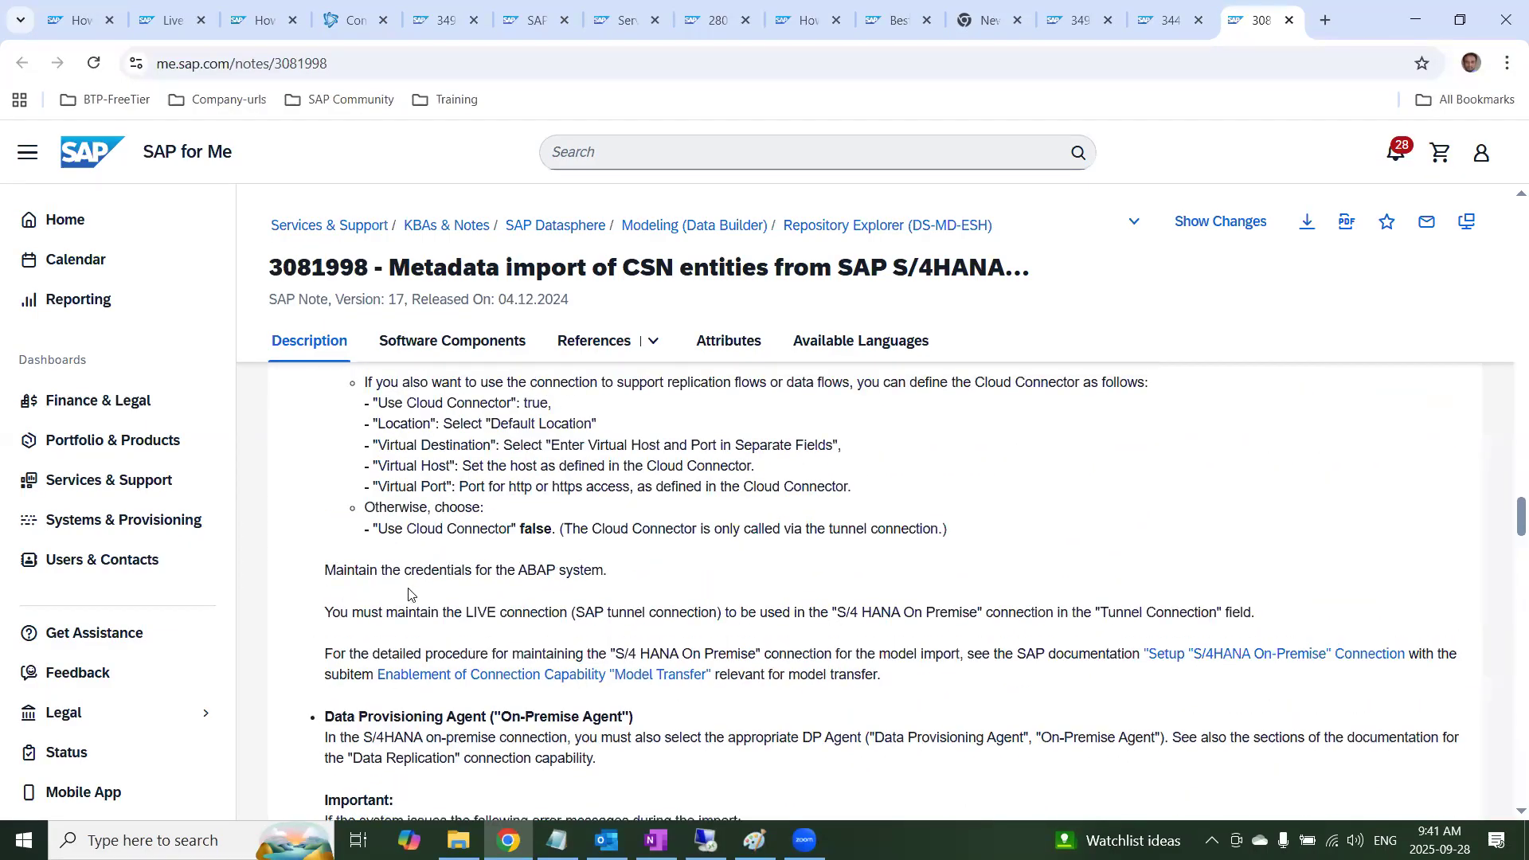
drag(329, 426, 568, 411)
drag(334, 556, 688, 555)
scroll(689, 556, down, 5)
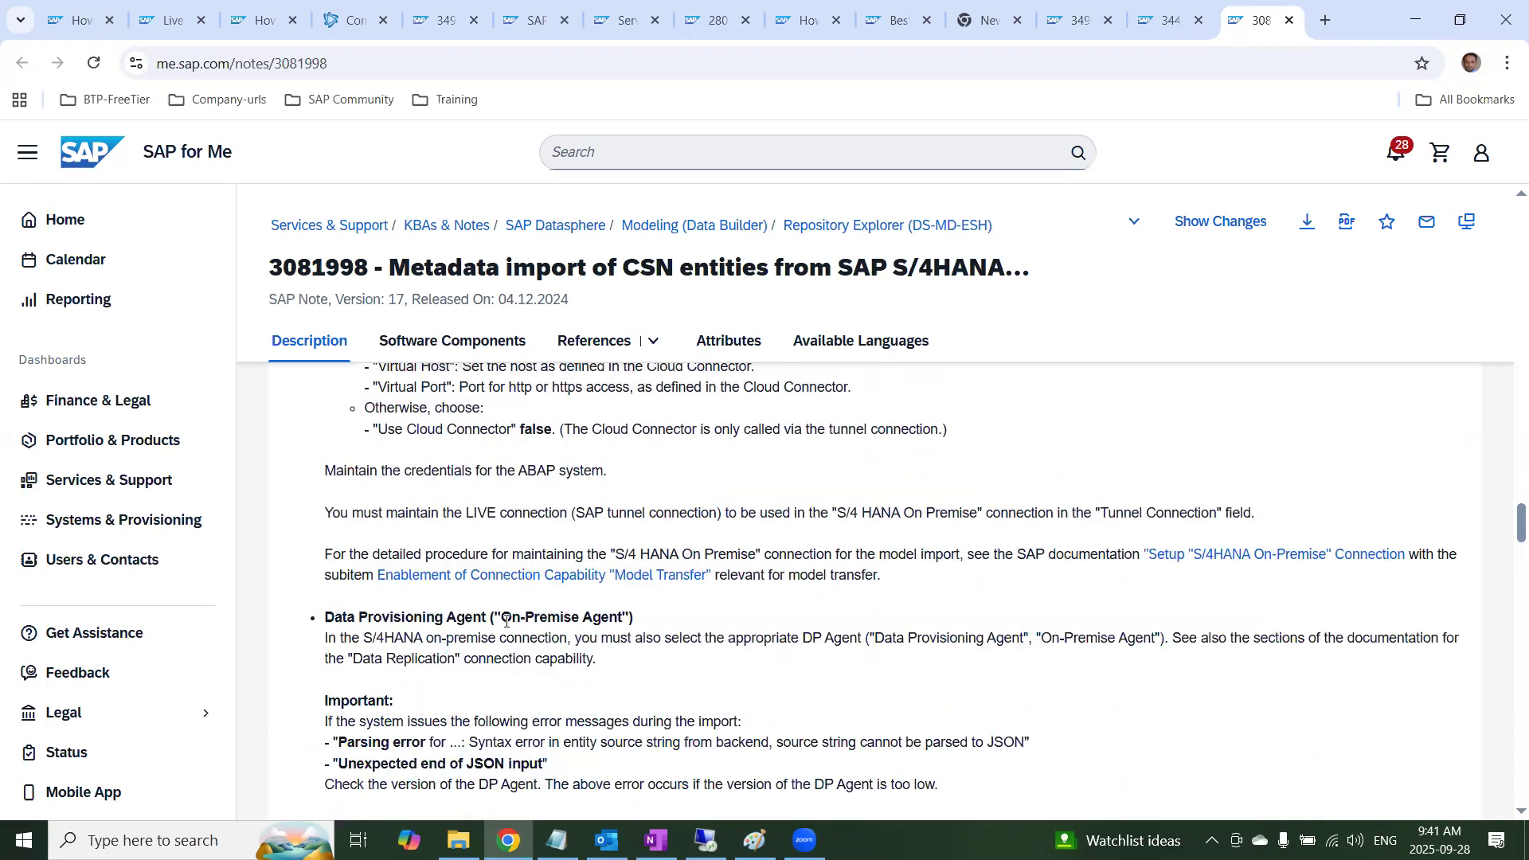
triple_click(723, 619)
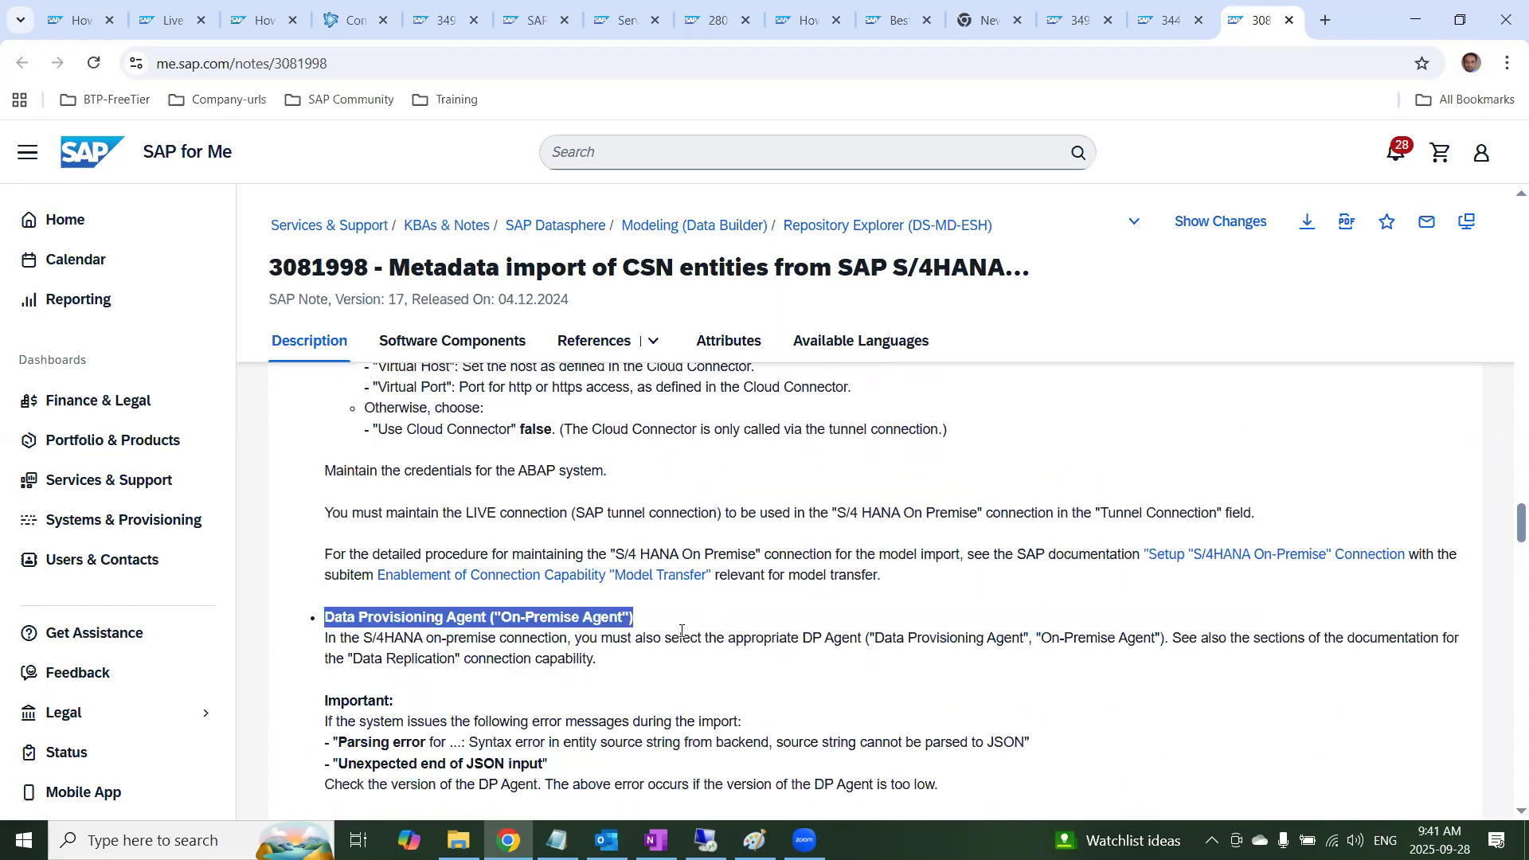
Read the Validation section on the Model Transfer capability and highlight the report ESH_CSN_CDS_TO_CSN in its prerequisites
scroll(681, 631, down, 2)
scroll(510, 644, down, 3)
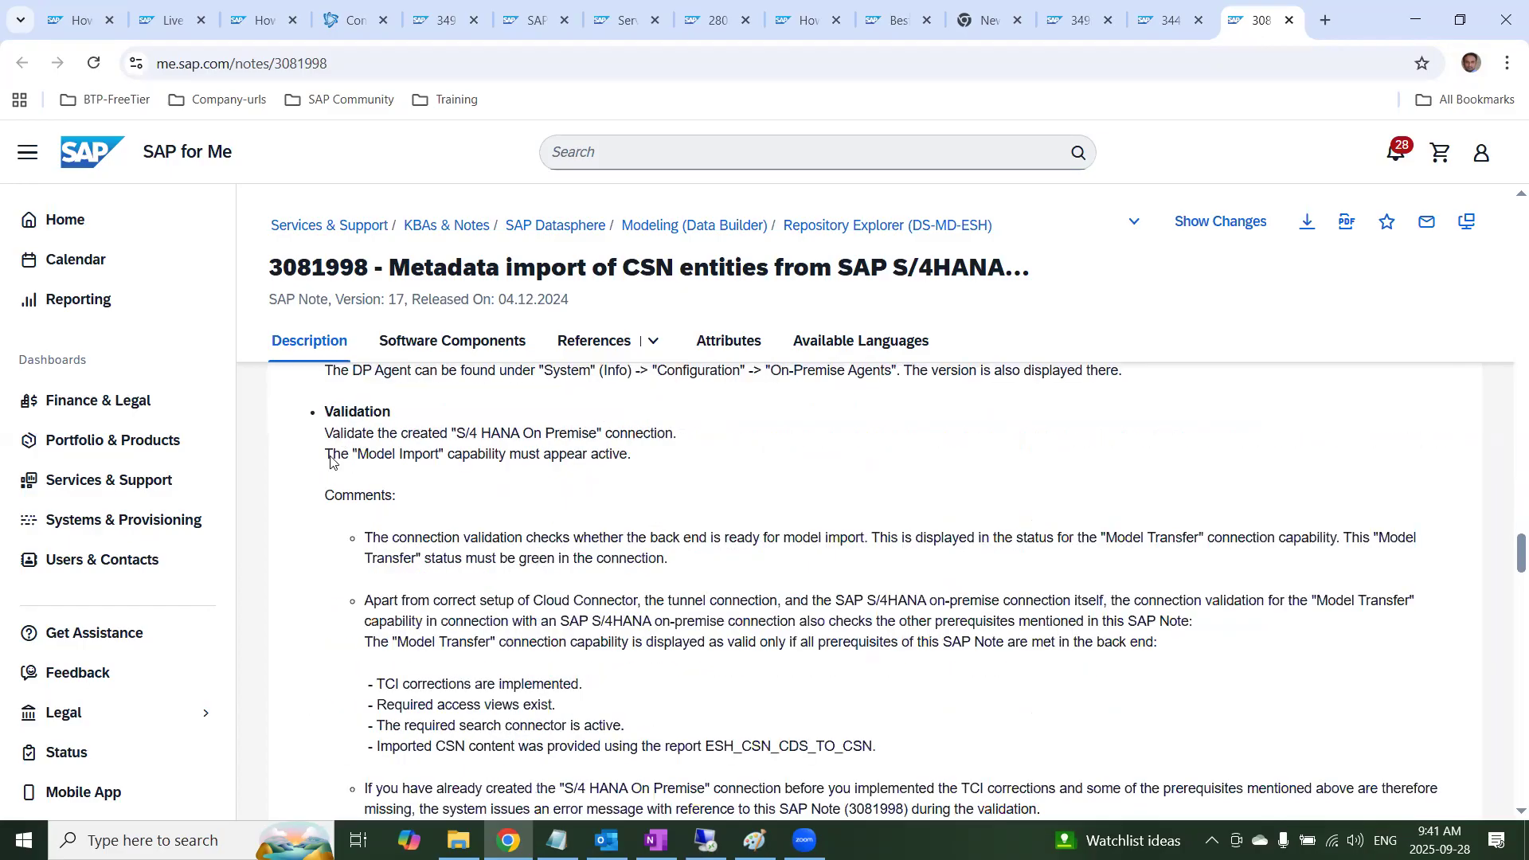
scroll(538, 619, down, 1)
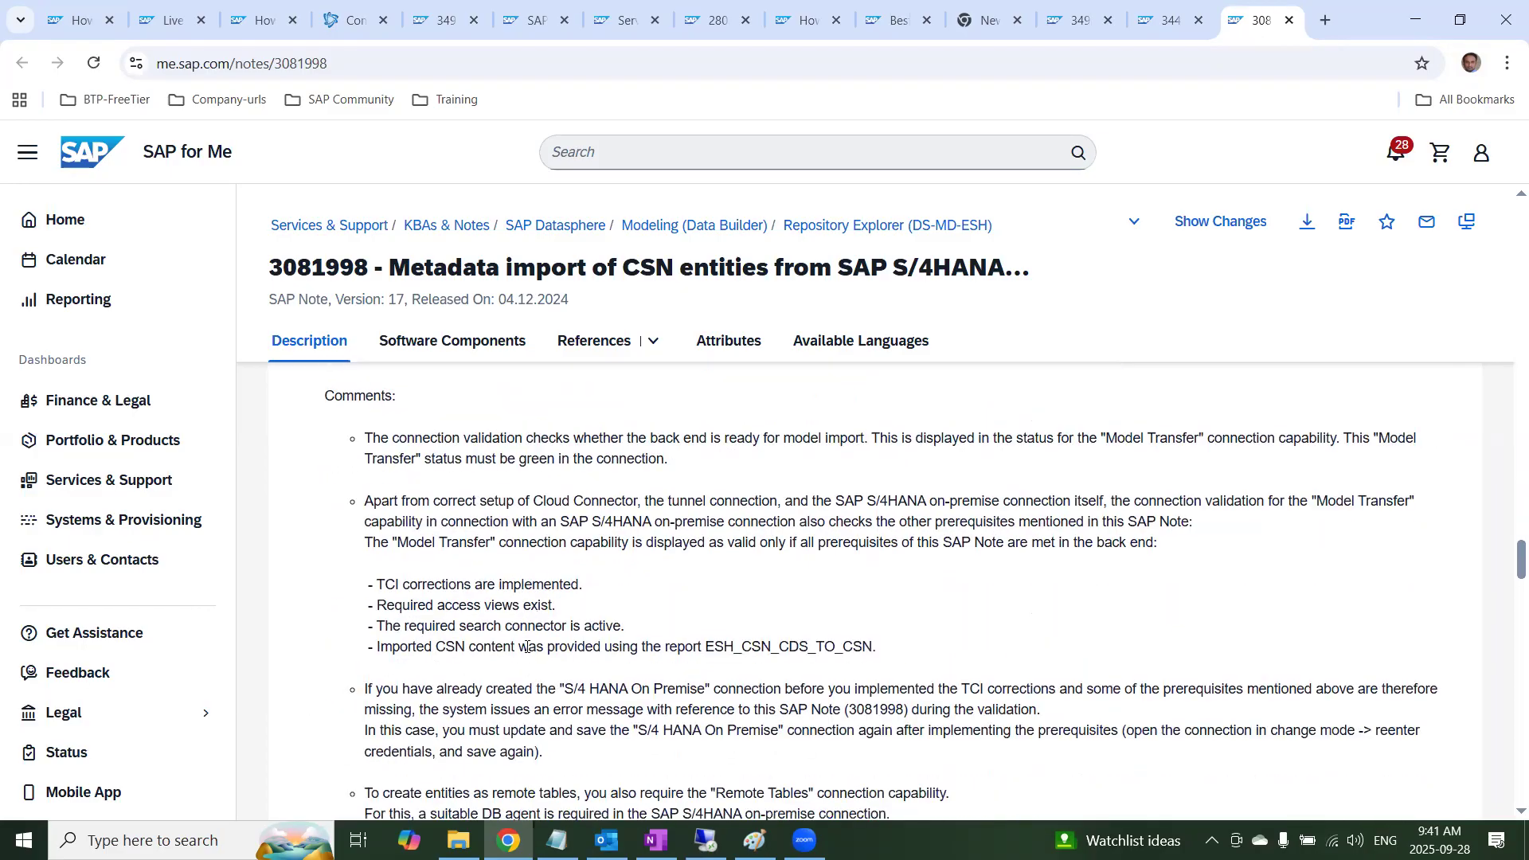
drag(894, 653, 708, 650)
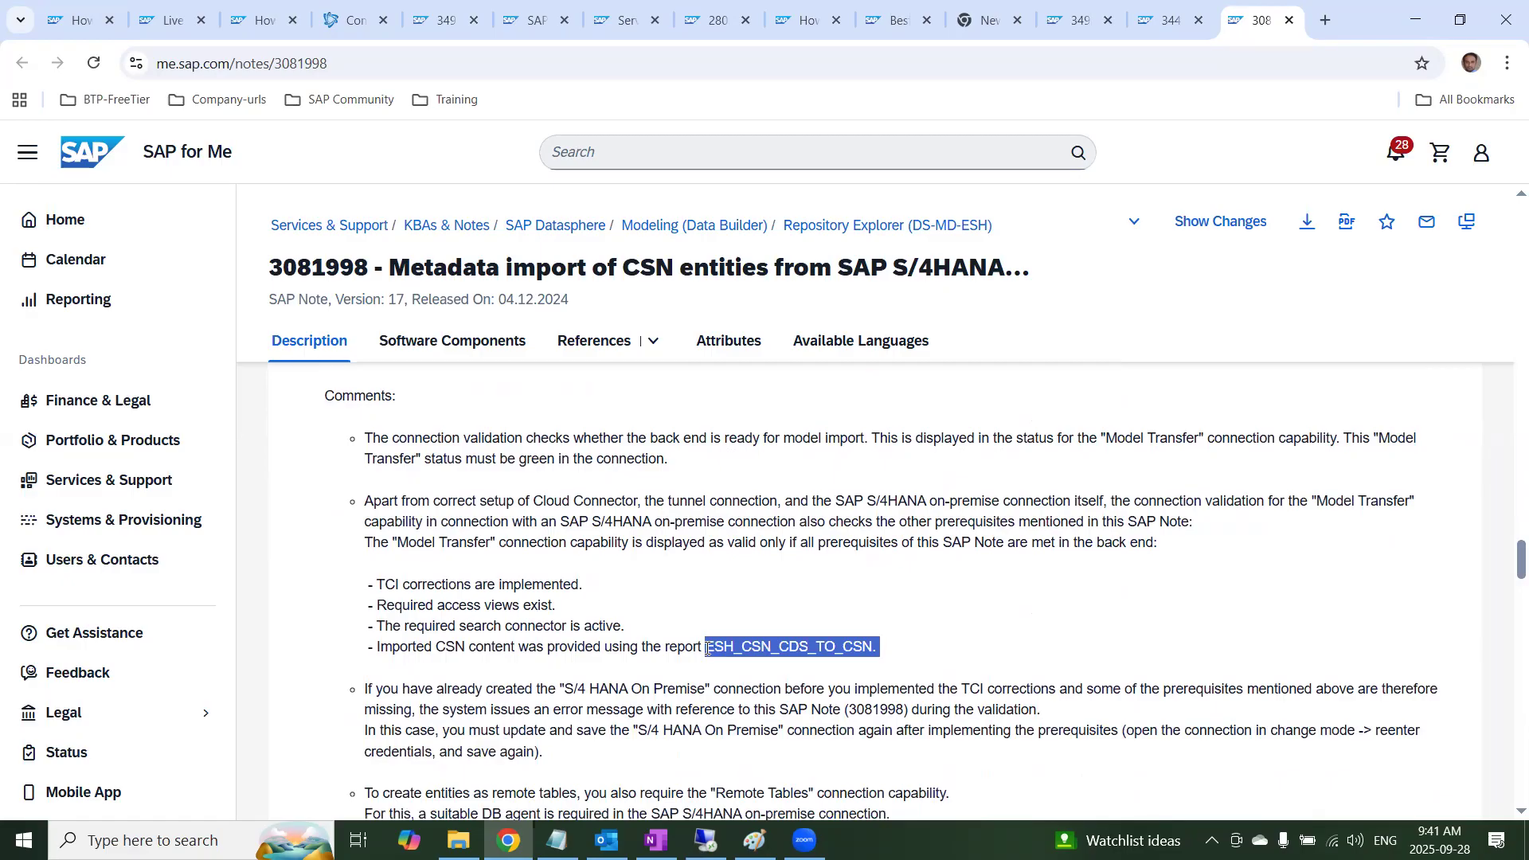
Skim the Model Import Wizard test steps and general CSN import information, and return to the on-premise connection settings
scroll(711, 663, down, 3)
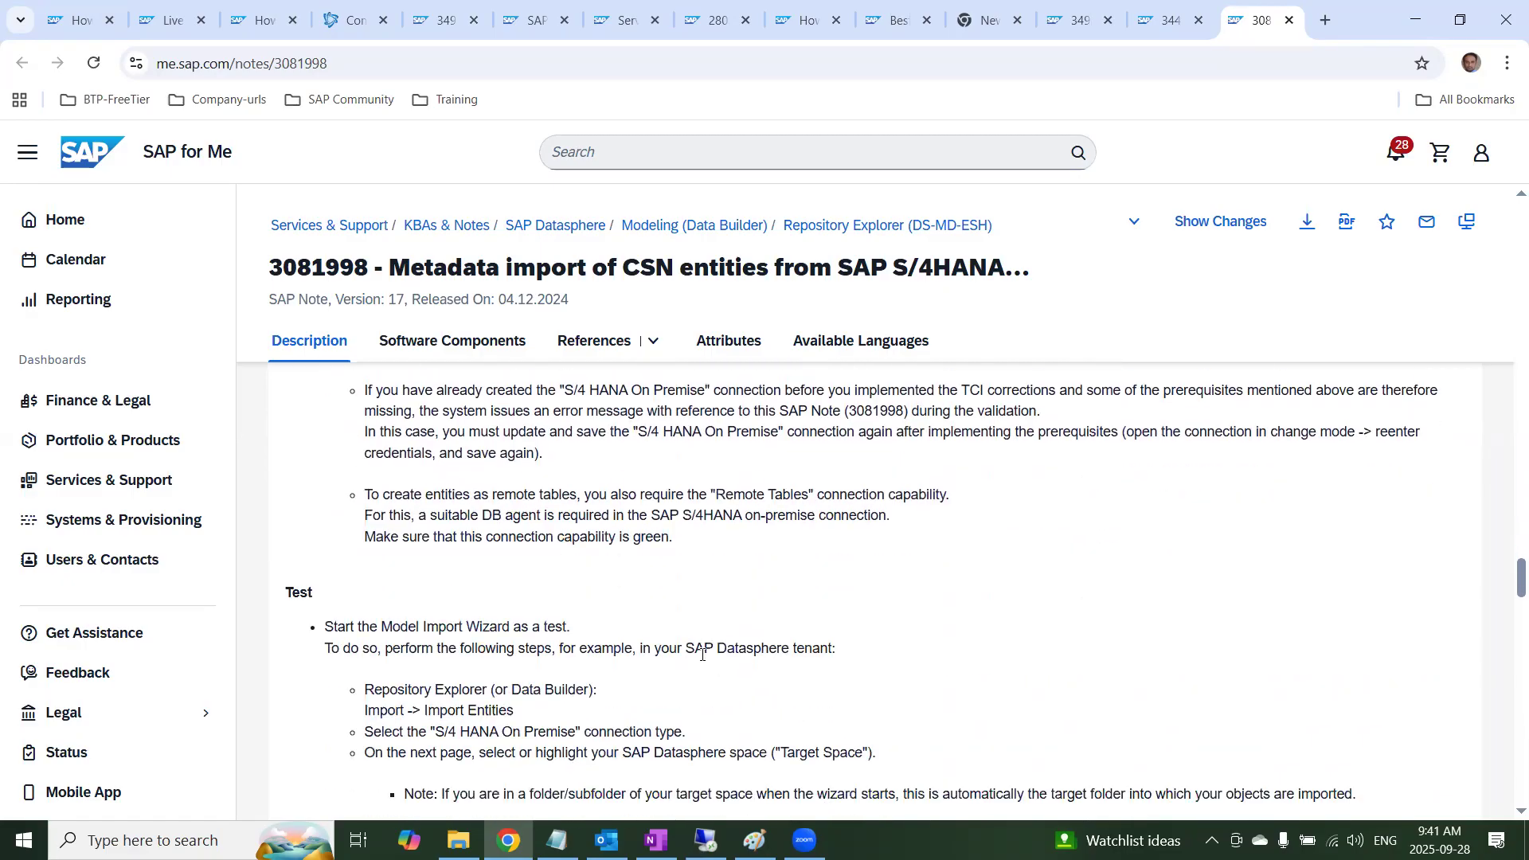
scroll(703, 655, down, 2)
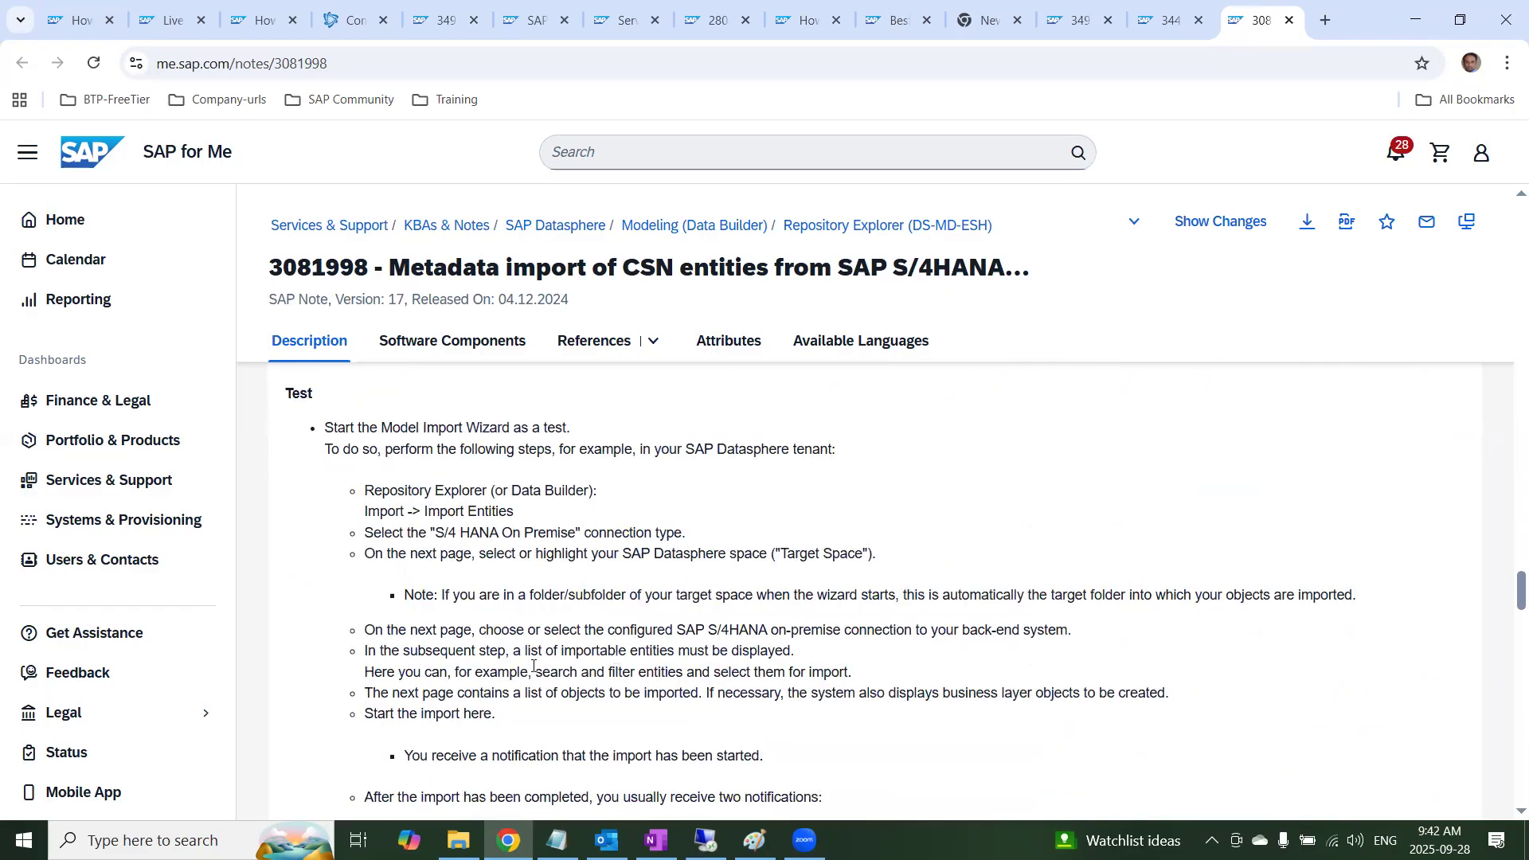
scroll(531, 701, down, 5)
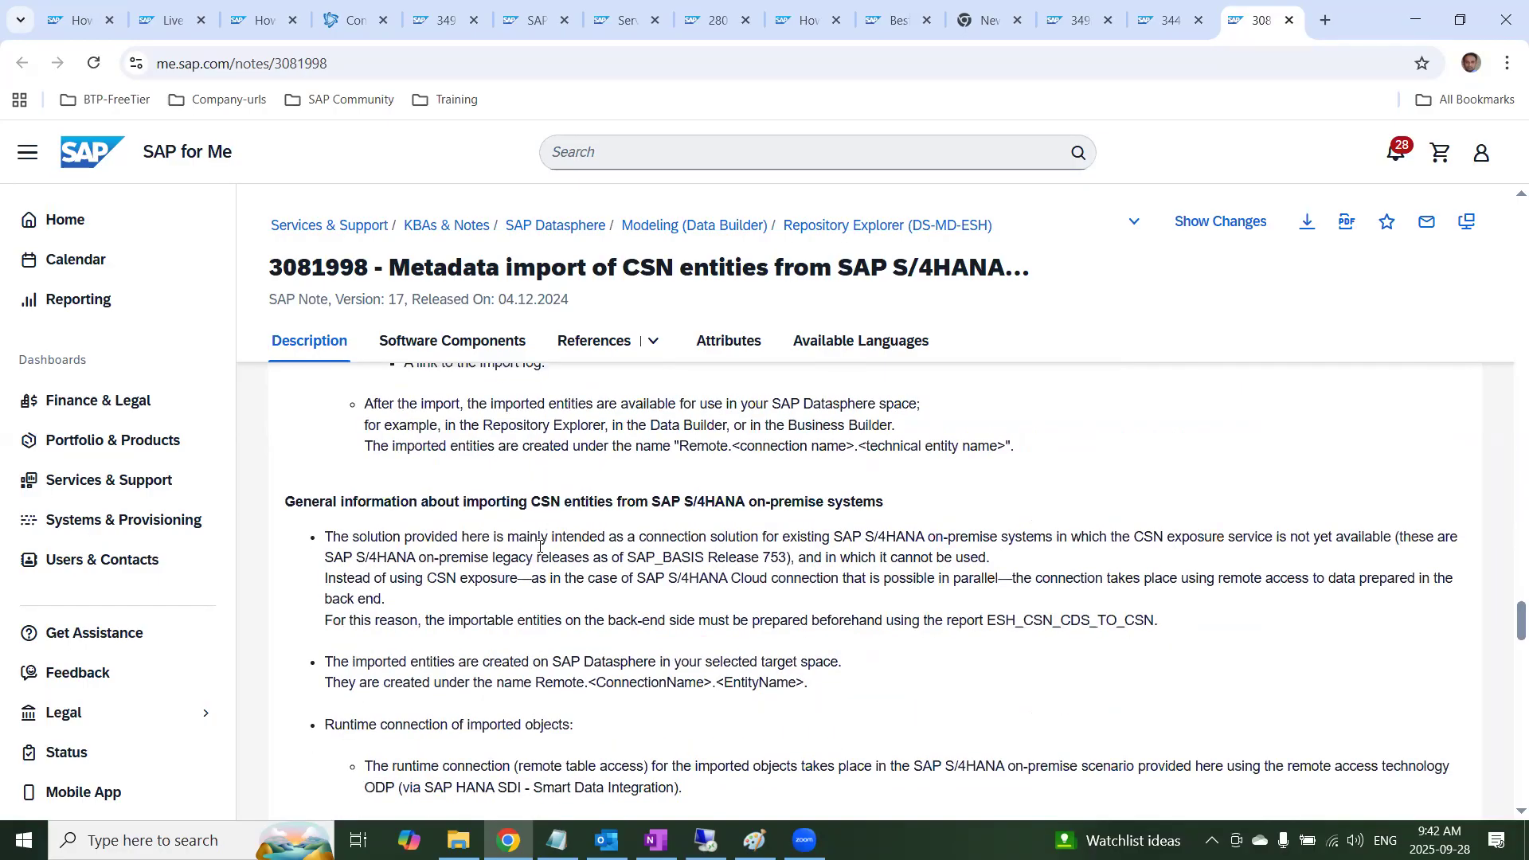
scroll(611, 639, up, 13)
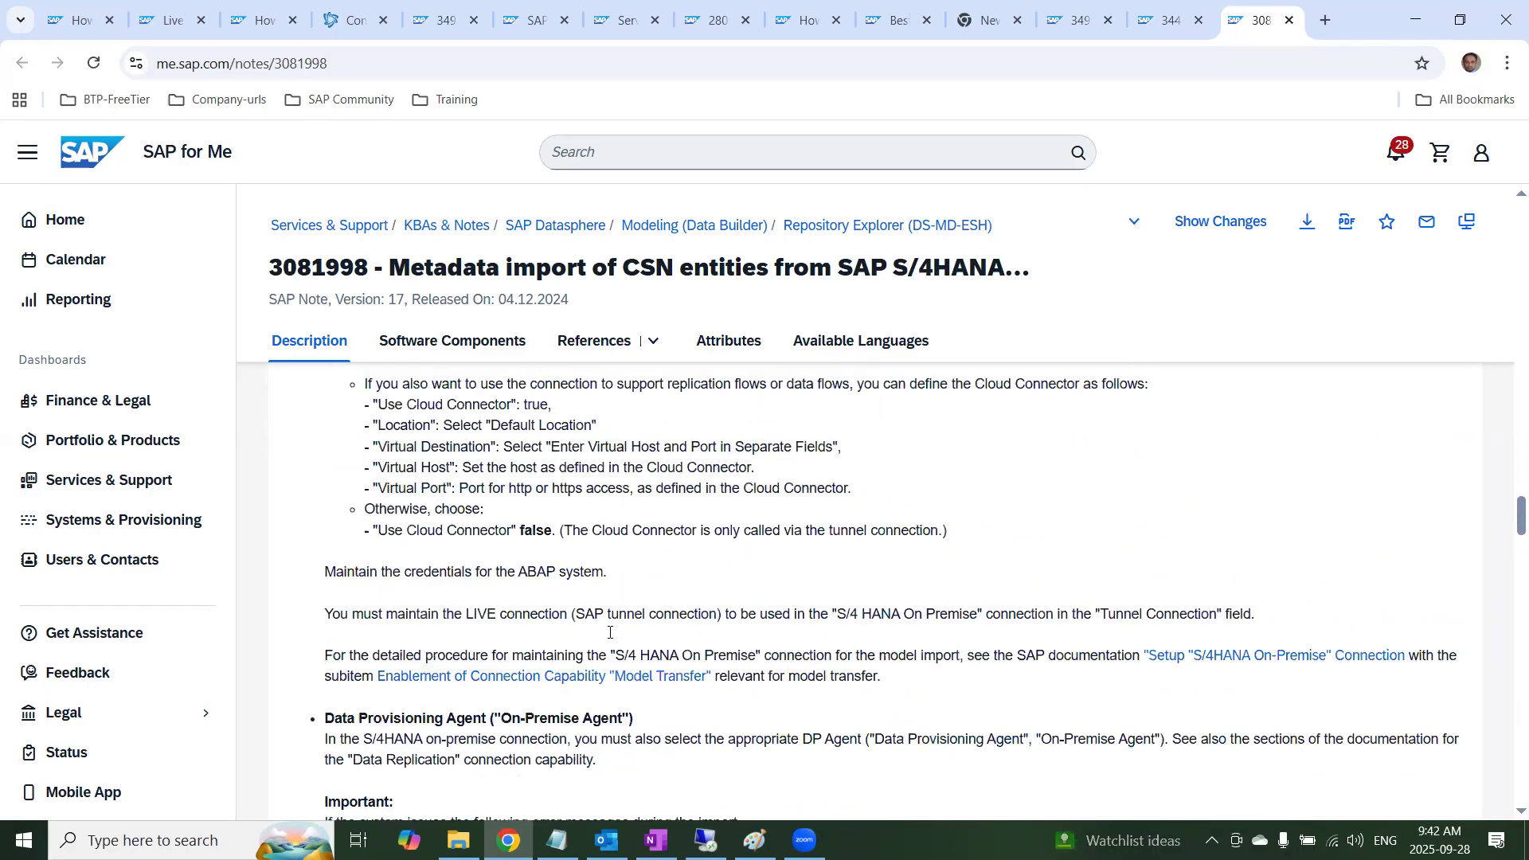
Switch to the OneNote model import notes and highlight the prerequisite program and ESH authorization instructions
scroll(610, 632, up, 4)
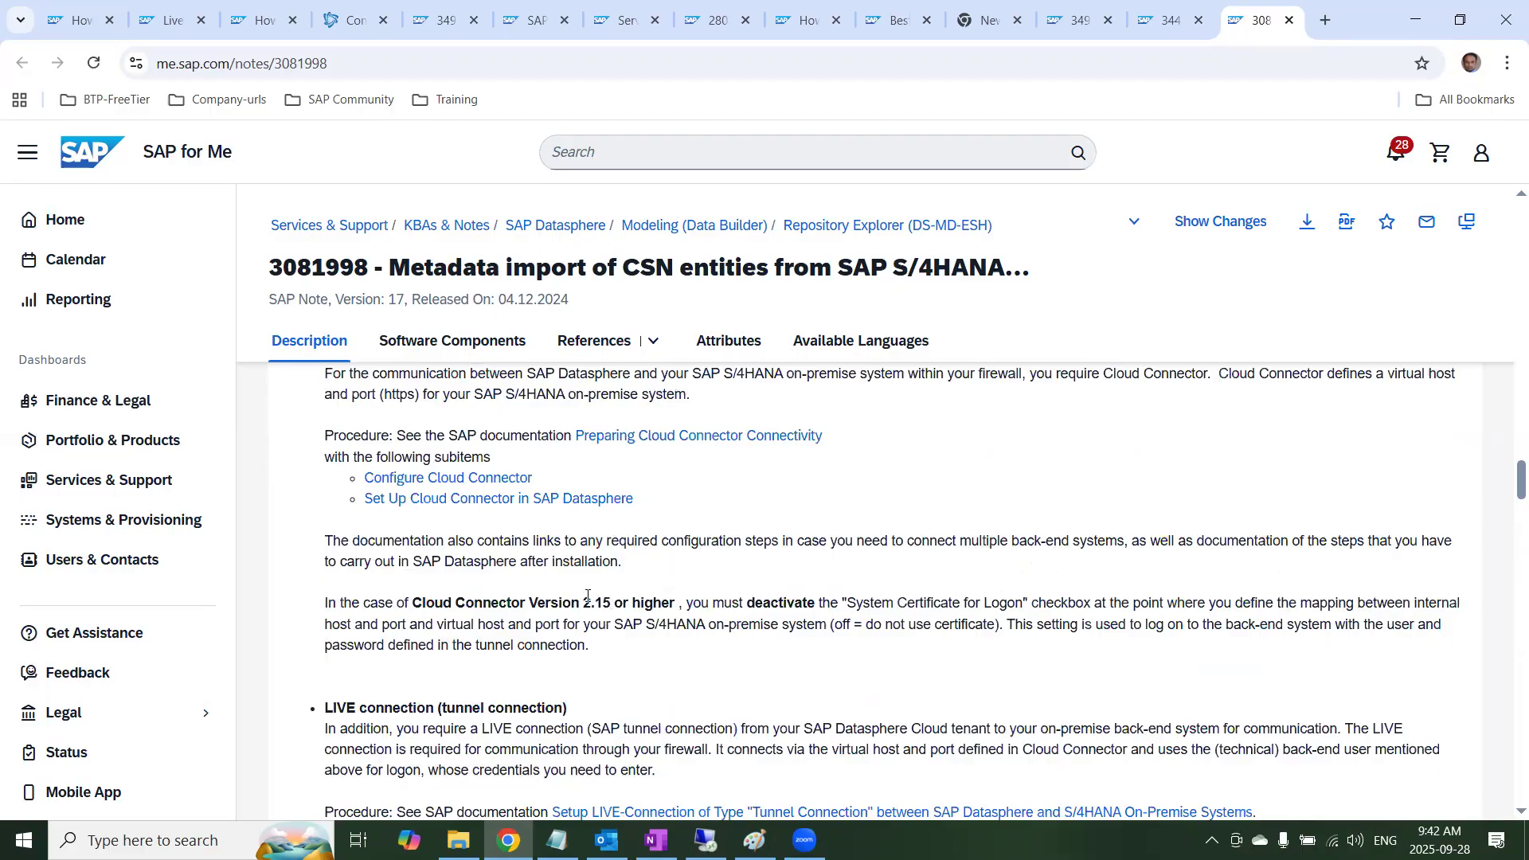
key(alt+Tab)
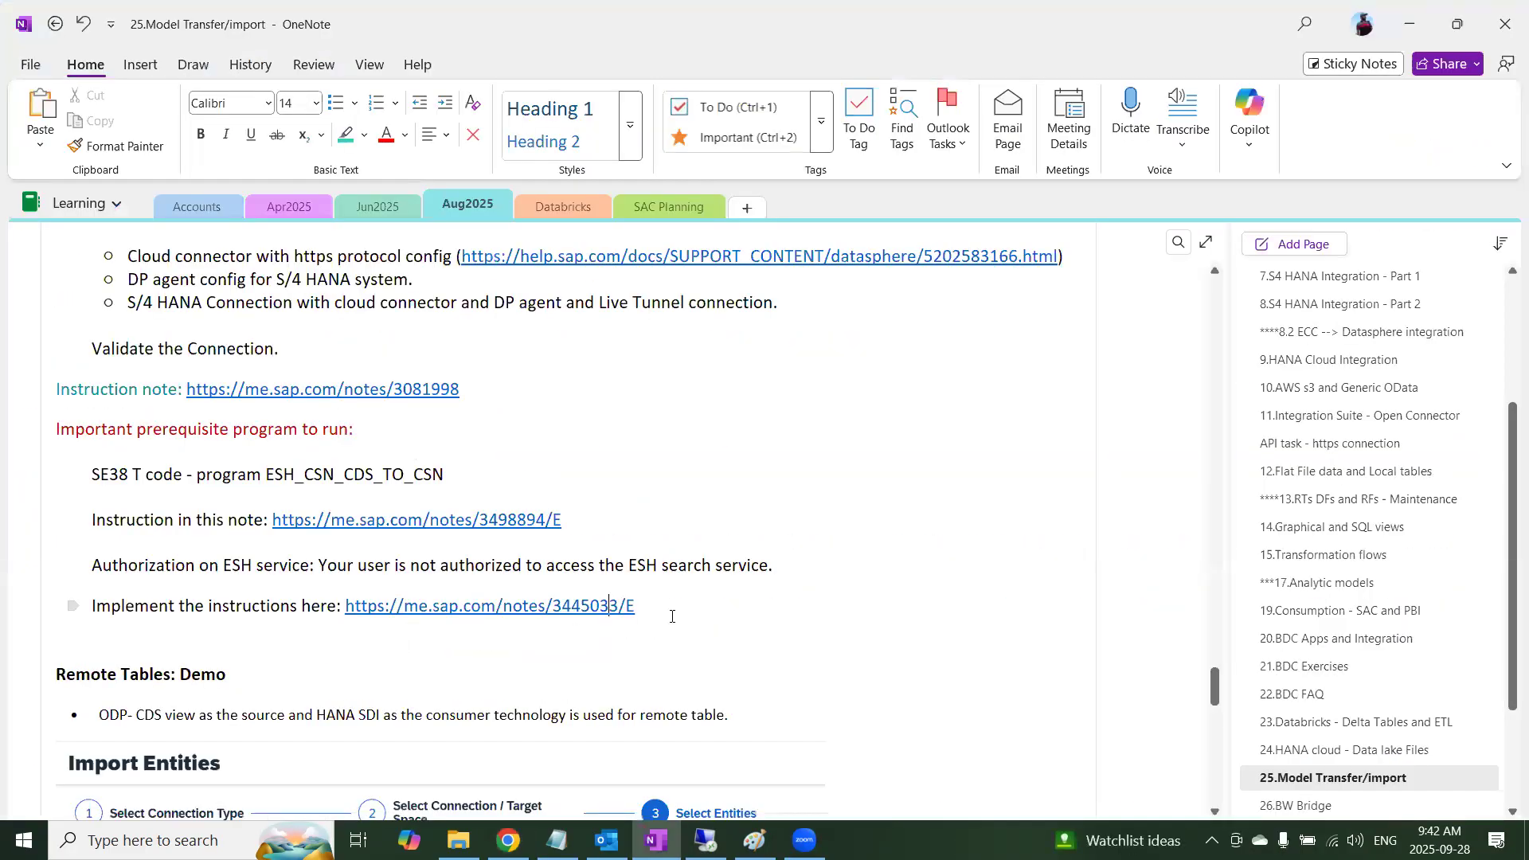
scroll(428, 675, down, 5)
scroll(542, 542, up, 6)
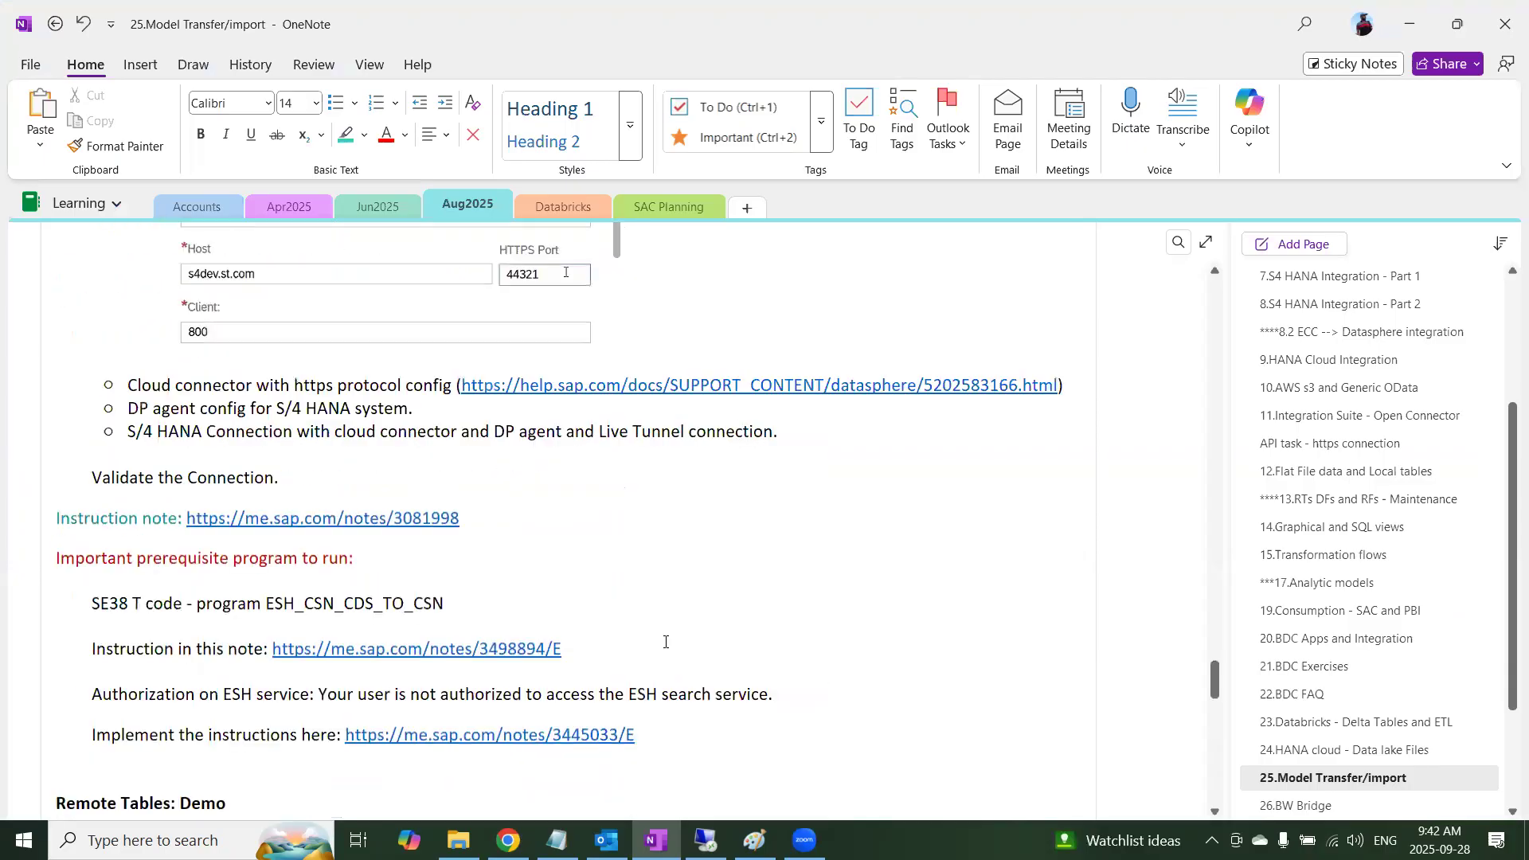
drag(609, 734, 67, 585)
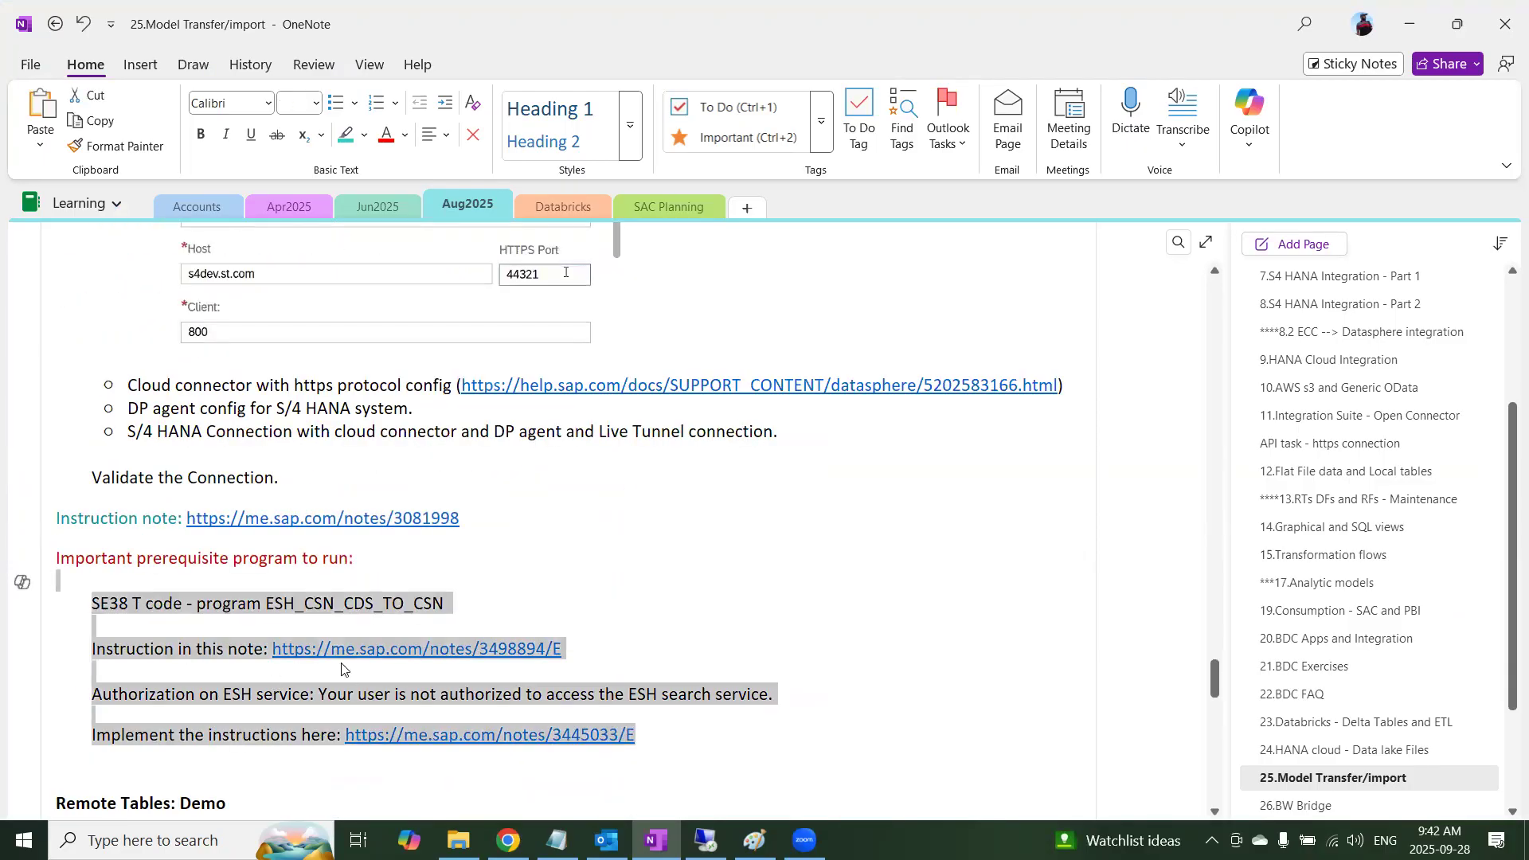
Review the notes on selecting entities and the "Replication flow to Local table" prerequisites, including the Data Access options in the import wizard
scroll(372, 689, down, 4)
scroll(356, 655, down, 4)
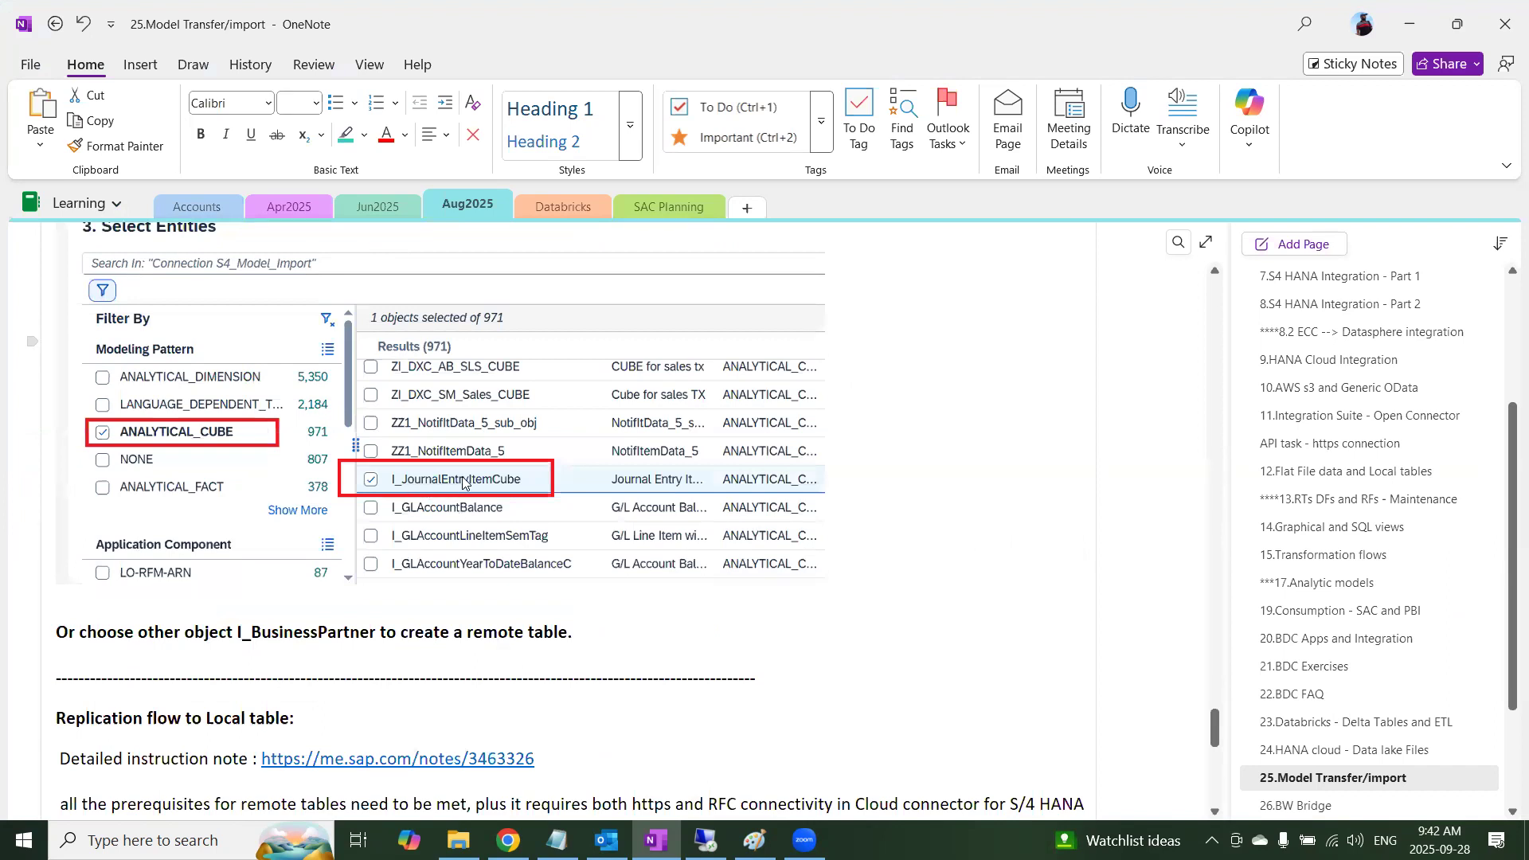
scroll(452, 586, down, 2)
scroll(452, 585, down, 5)
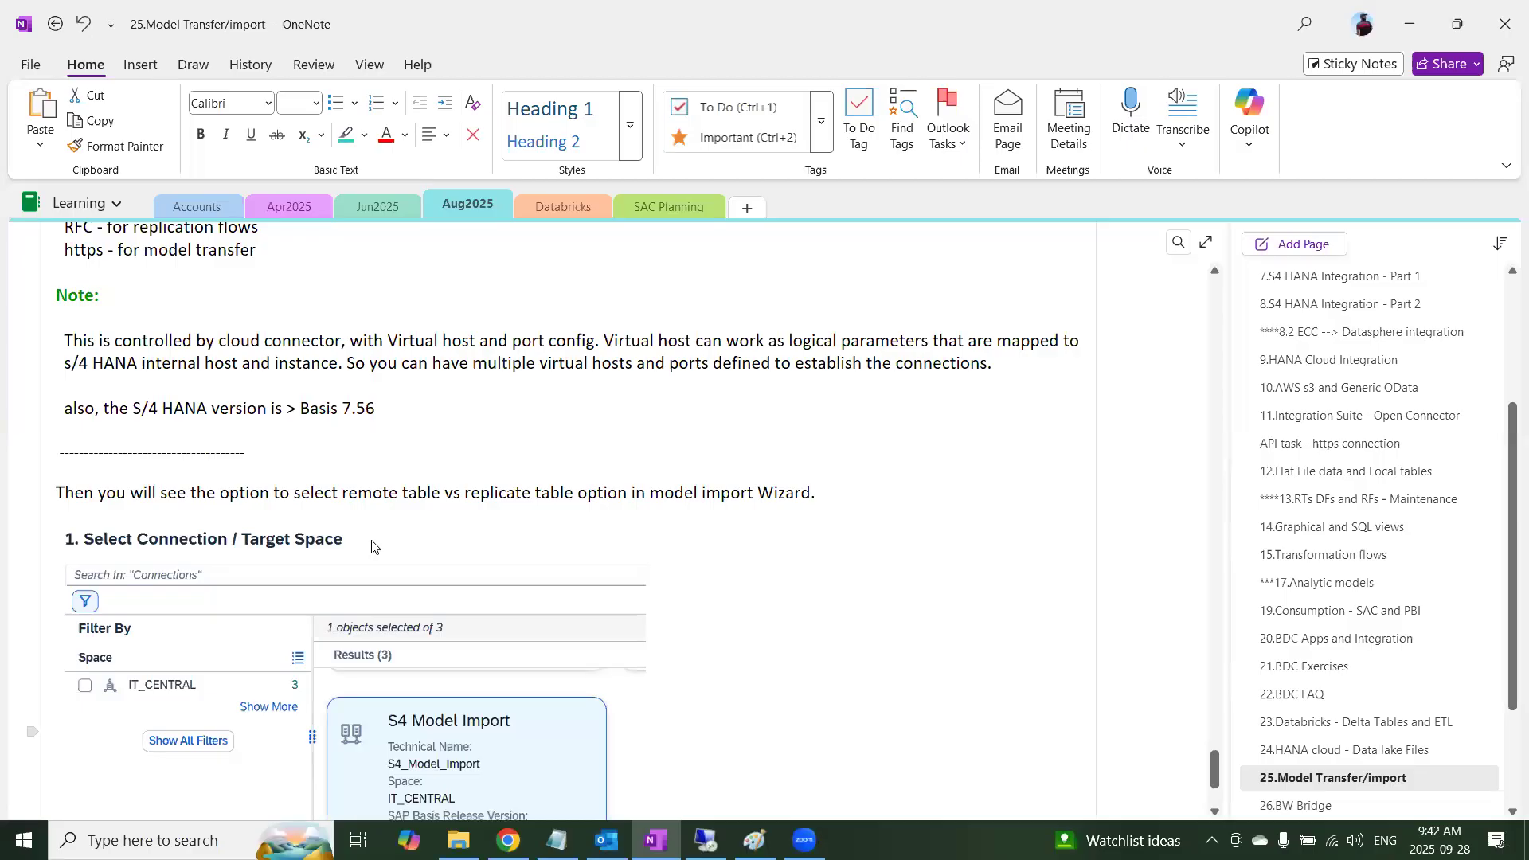
scroll(371, 546, down, 7)
scroll(372, 538, up, 3)
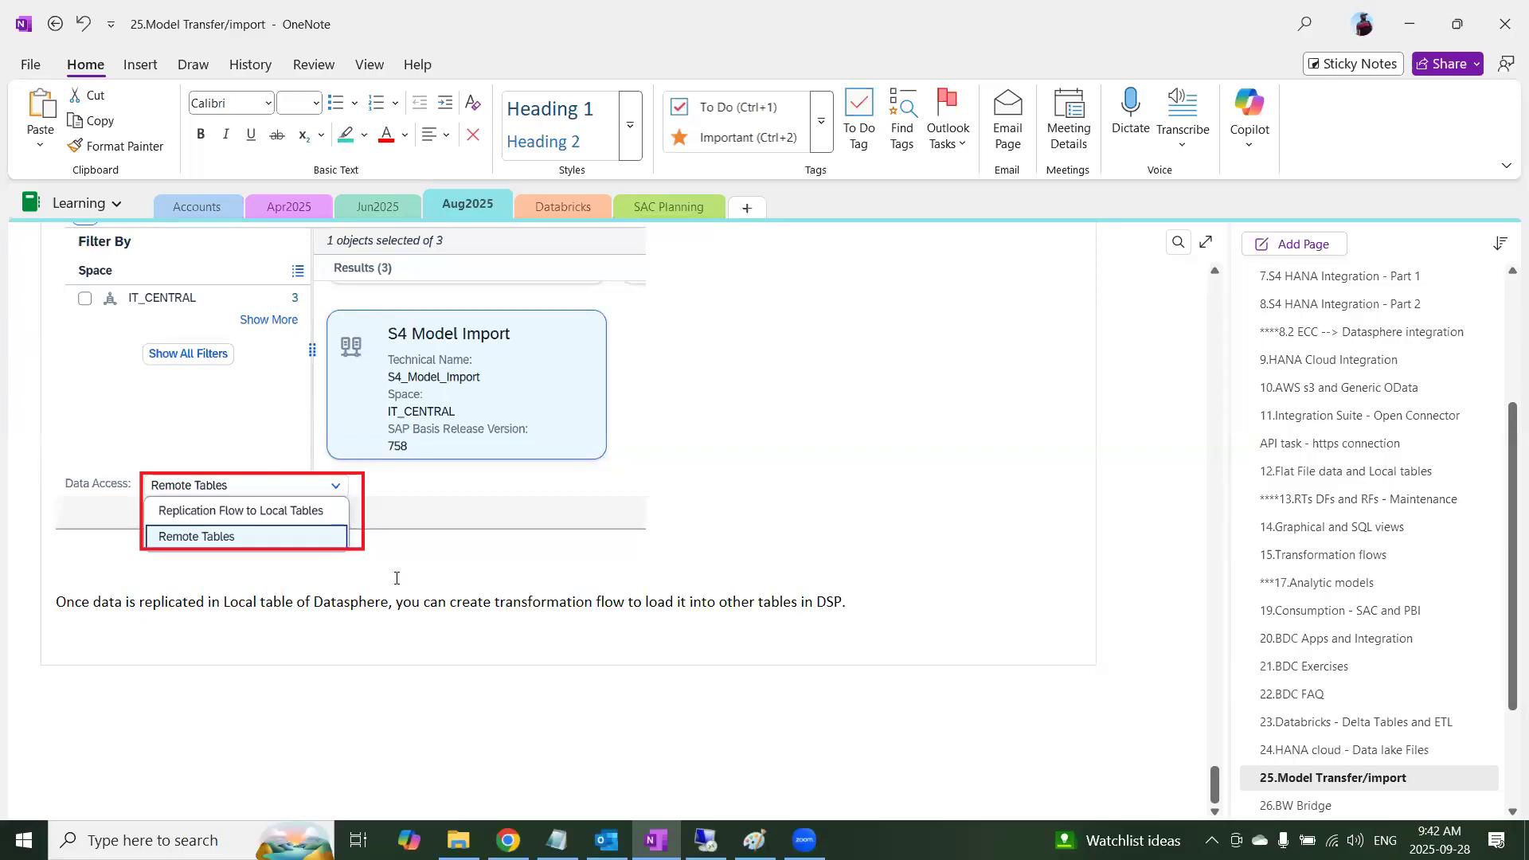
scroll(397, 578, up, 7)
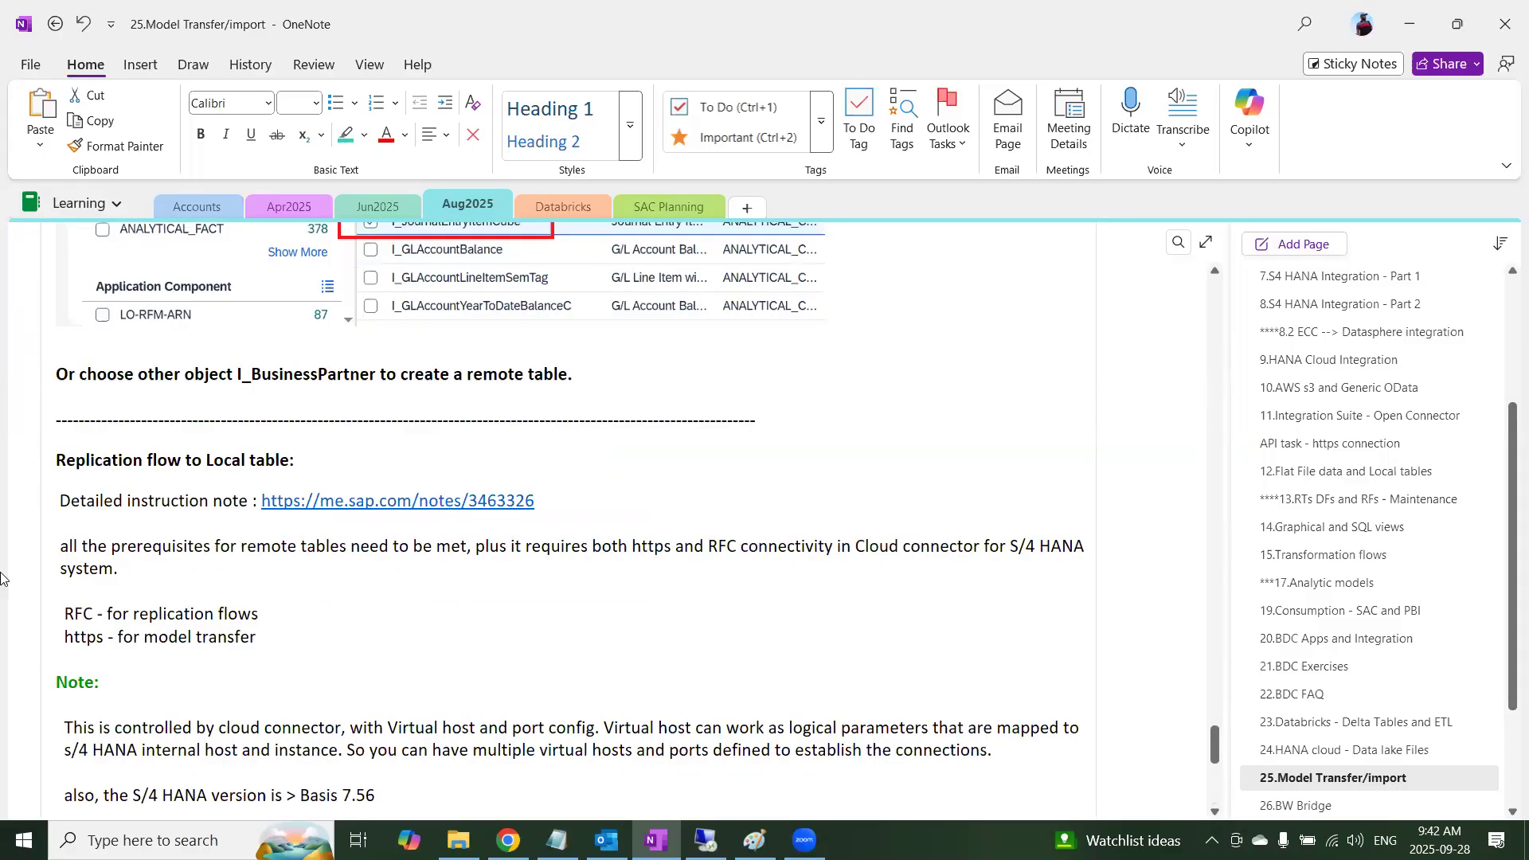
Switch to SAP Datasphere, close the Company Code remote table and start an SAP S/4HANA on-premise entity import in Semantic Onboarding
key(alt+Tab)
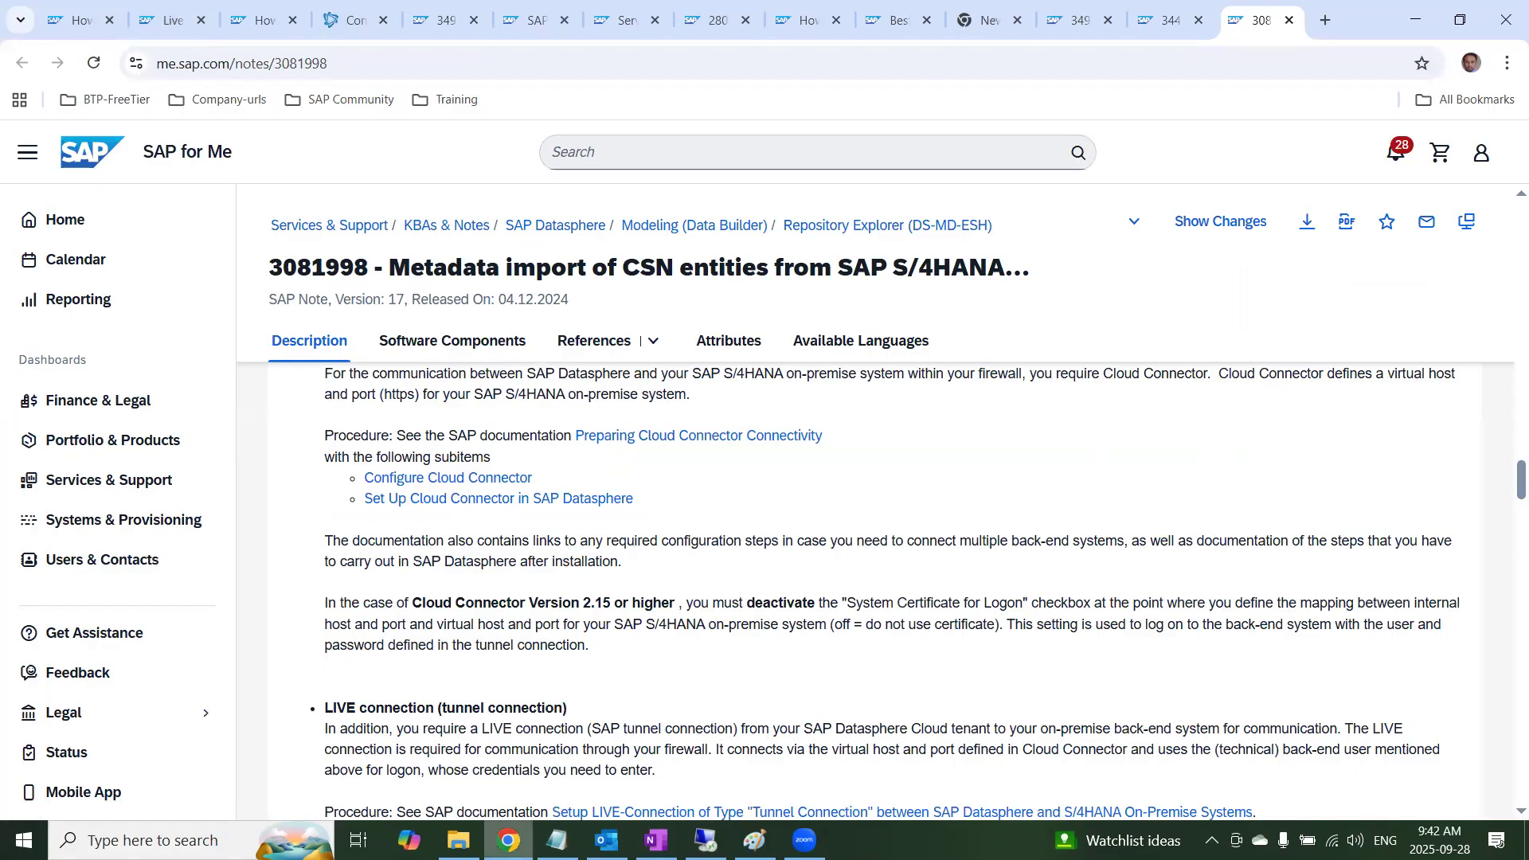
key(alt+Tab)
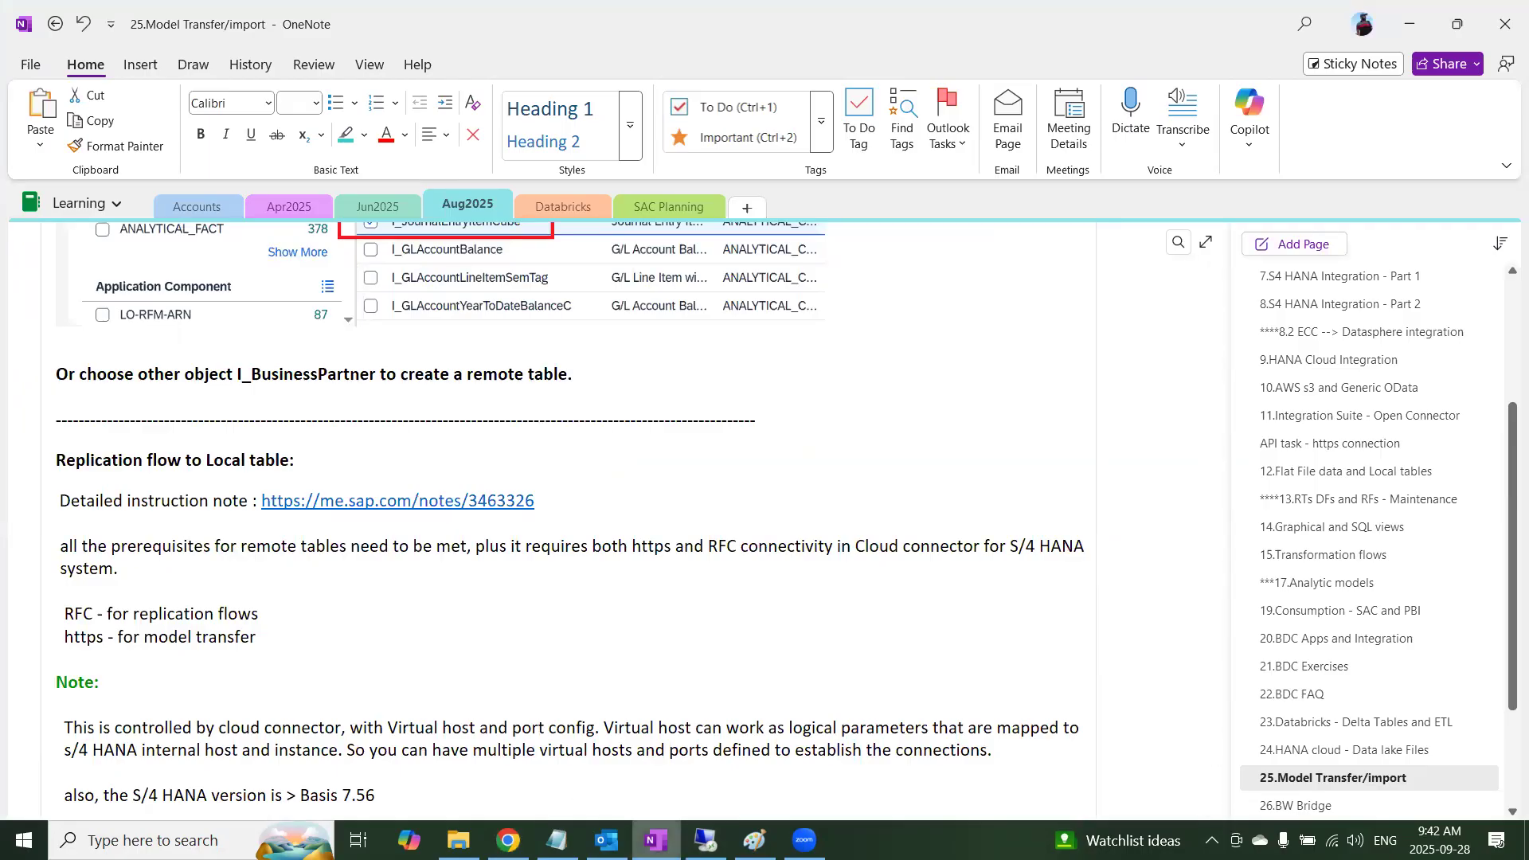
mouse_move(509, 840)
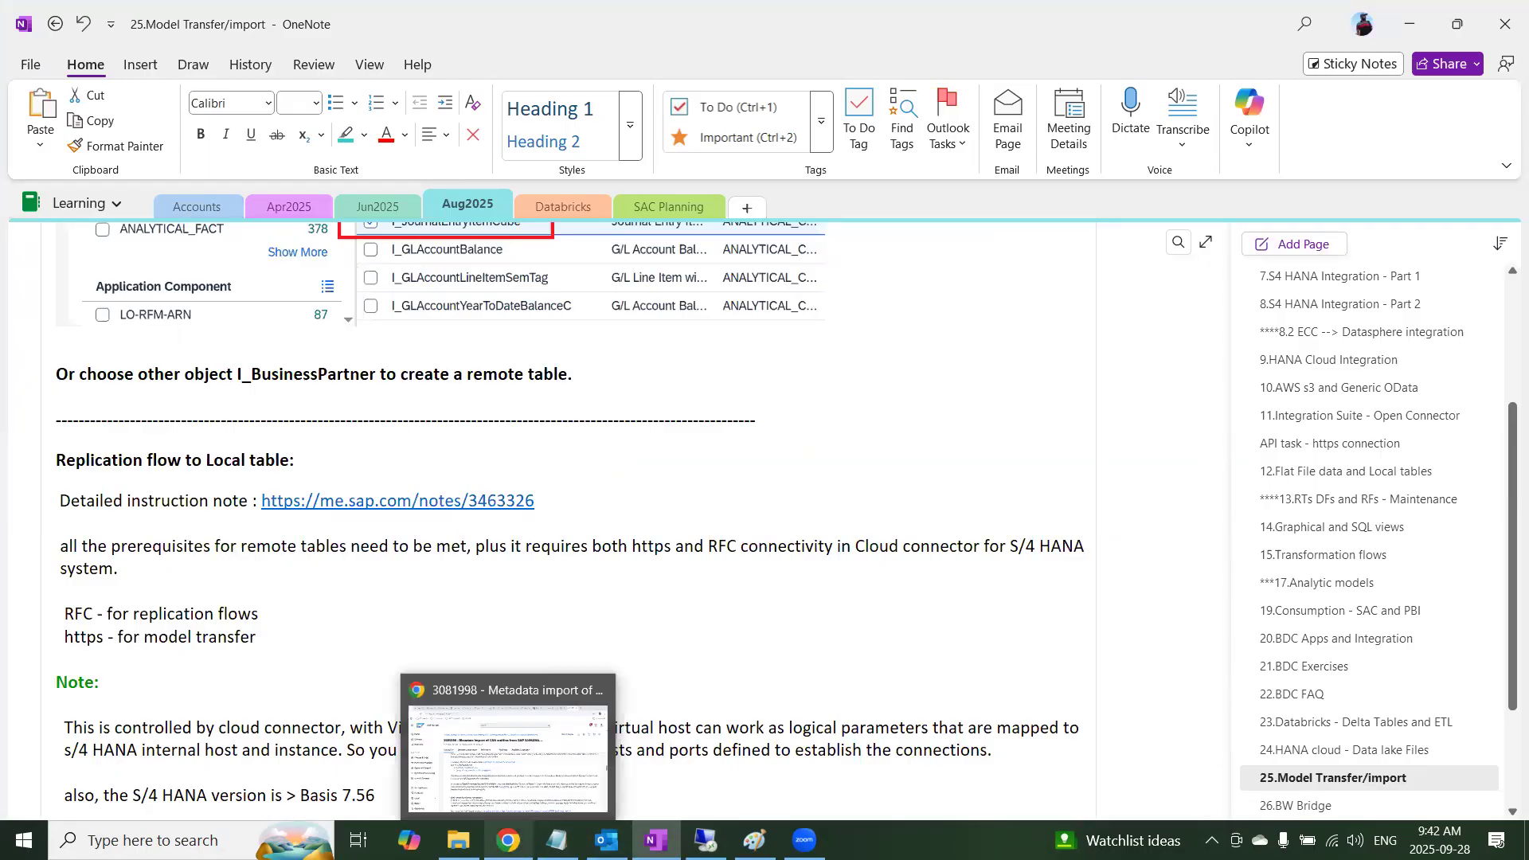
click(515, 792)
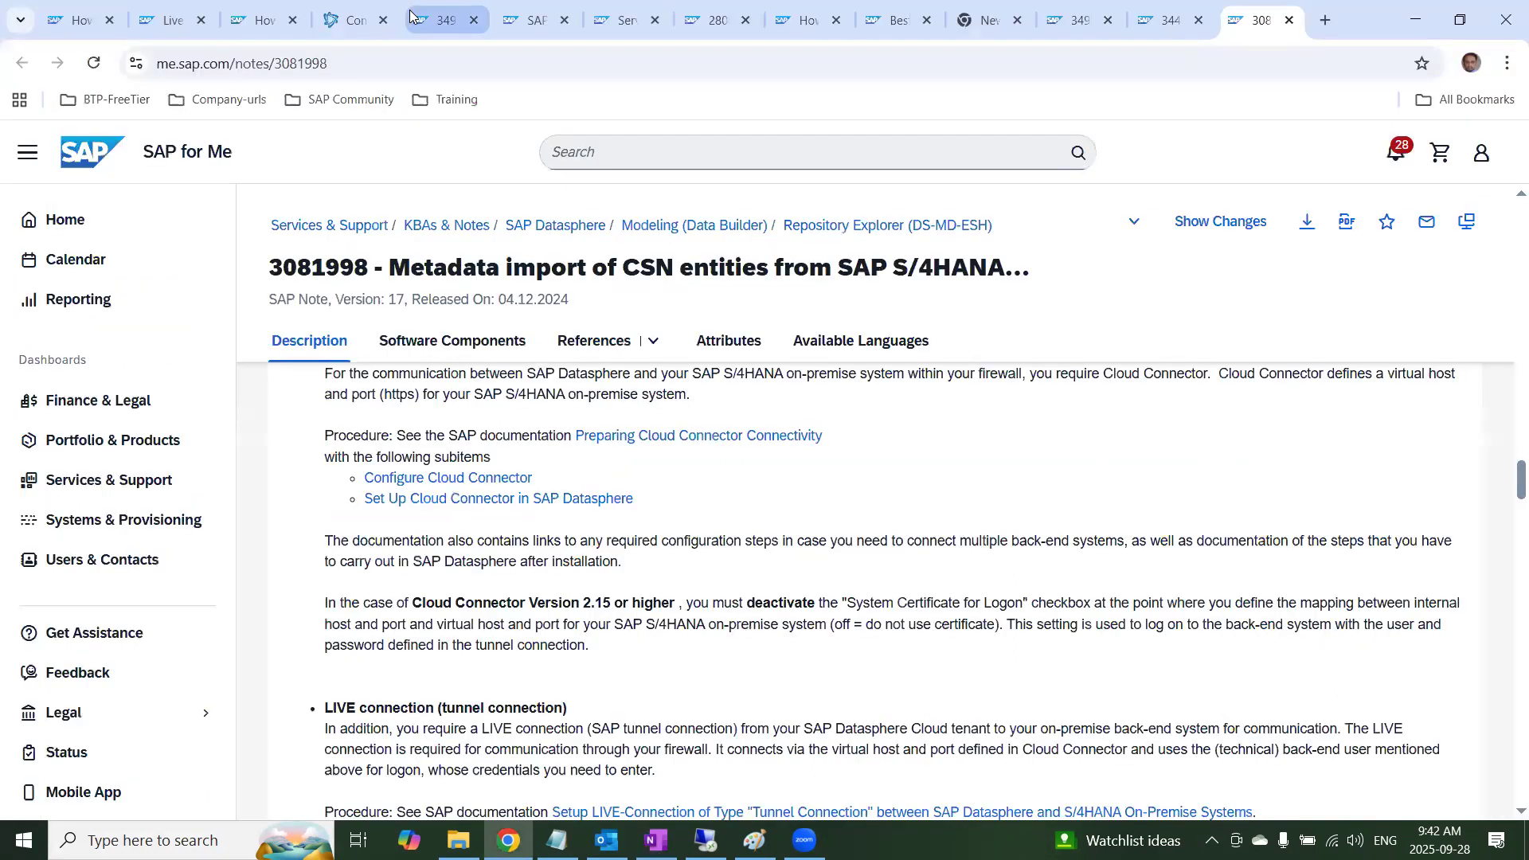
click(351, 19)
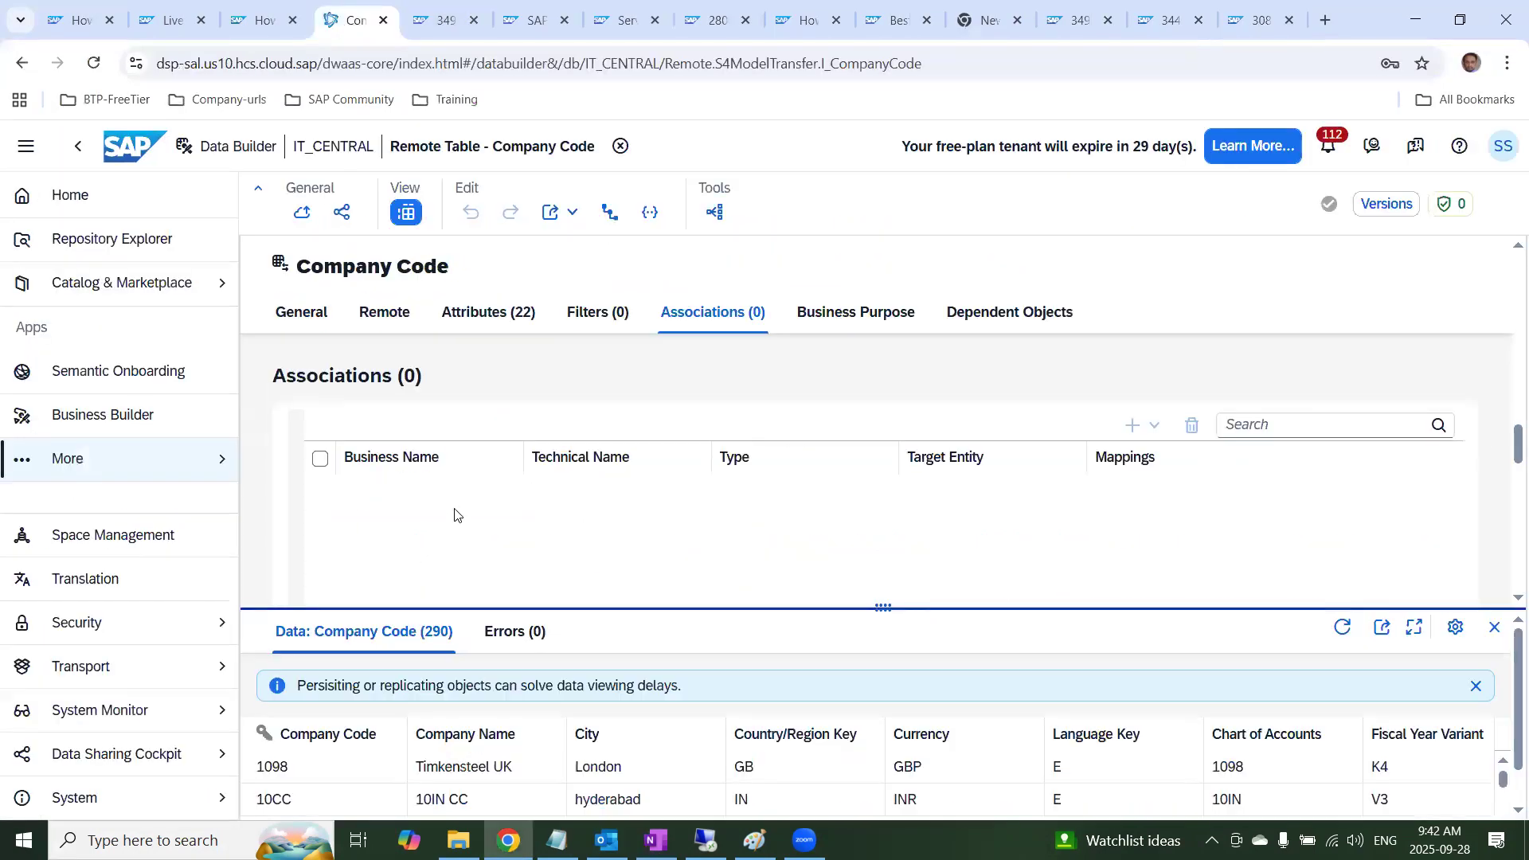
click(620, 146)
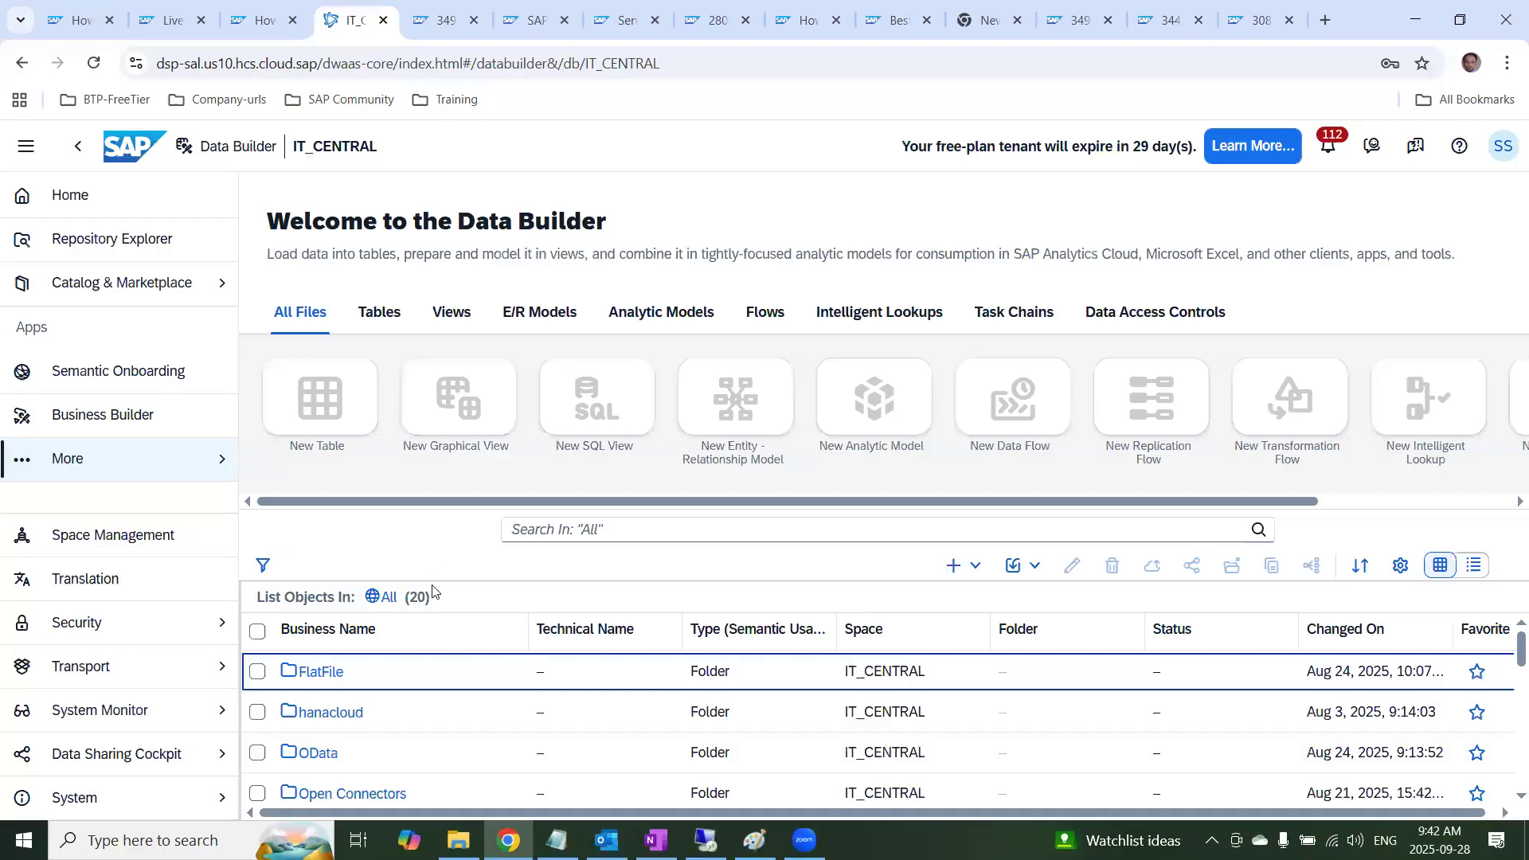
click(109, 386)
click(696, 458)
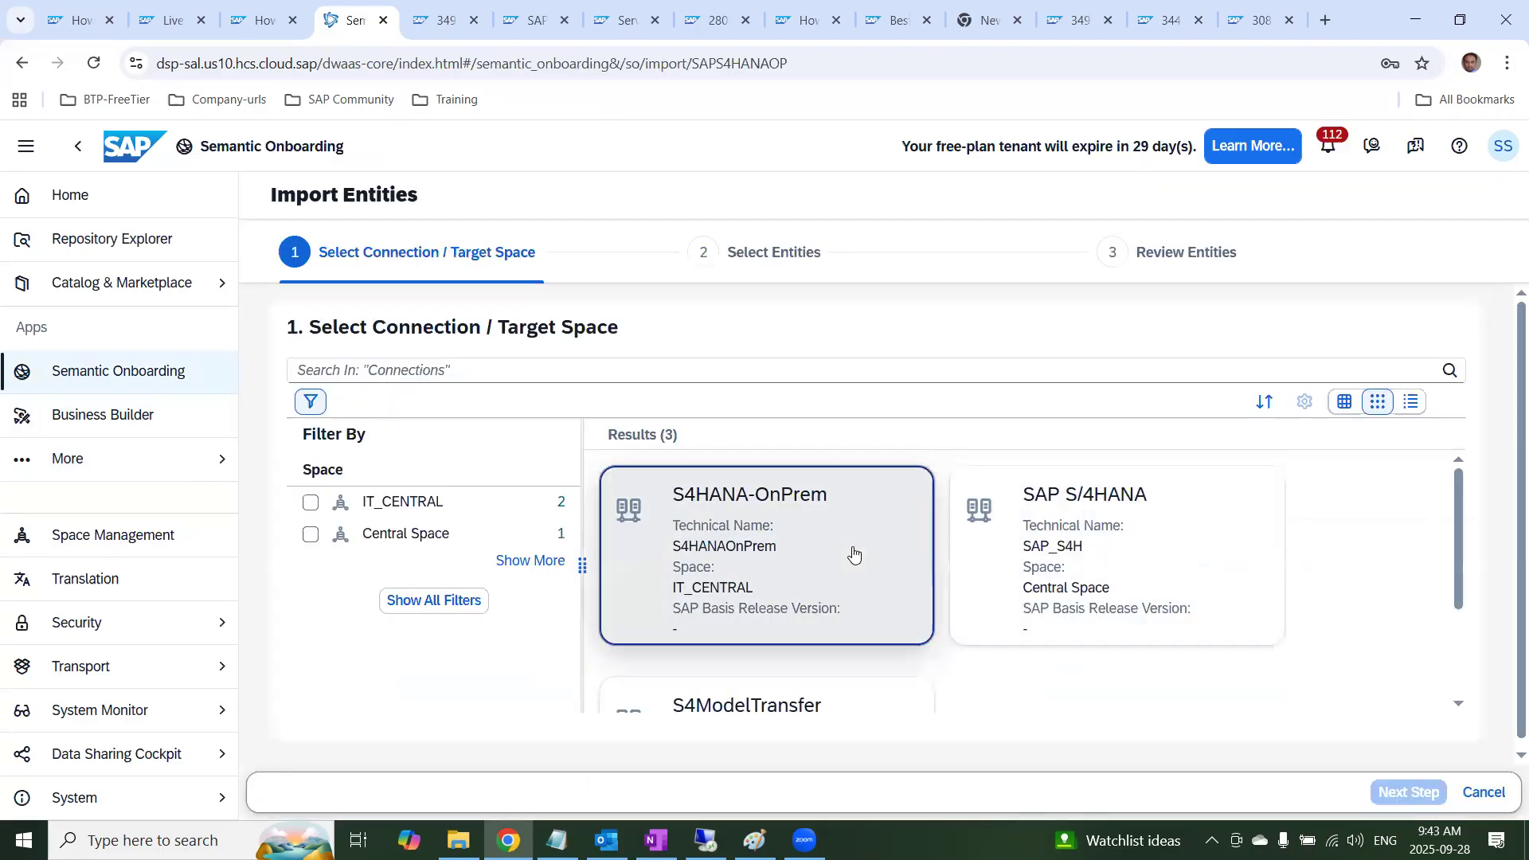
List the connections for space IT_CENTRAL, select S4ModelTransfer and continue to entity selection with data access Replication Flow to Local Tables
click(1411, 401)
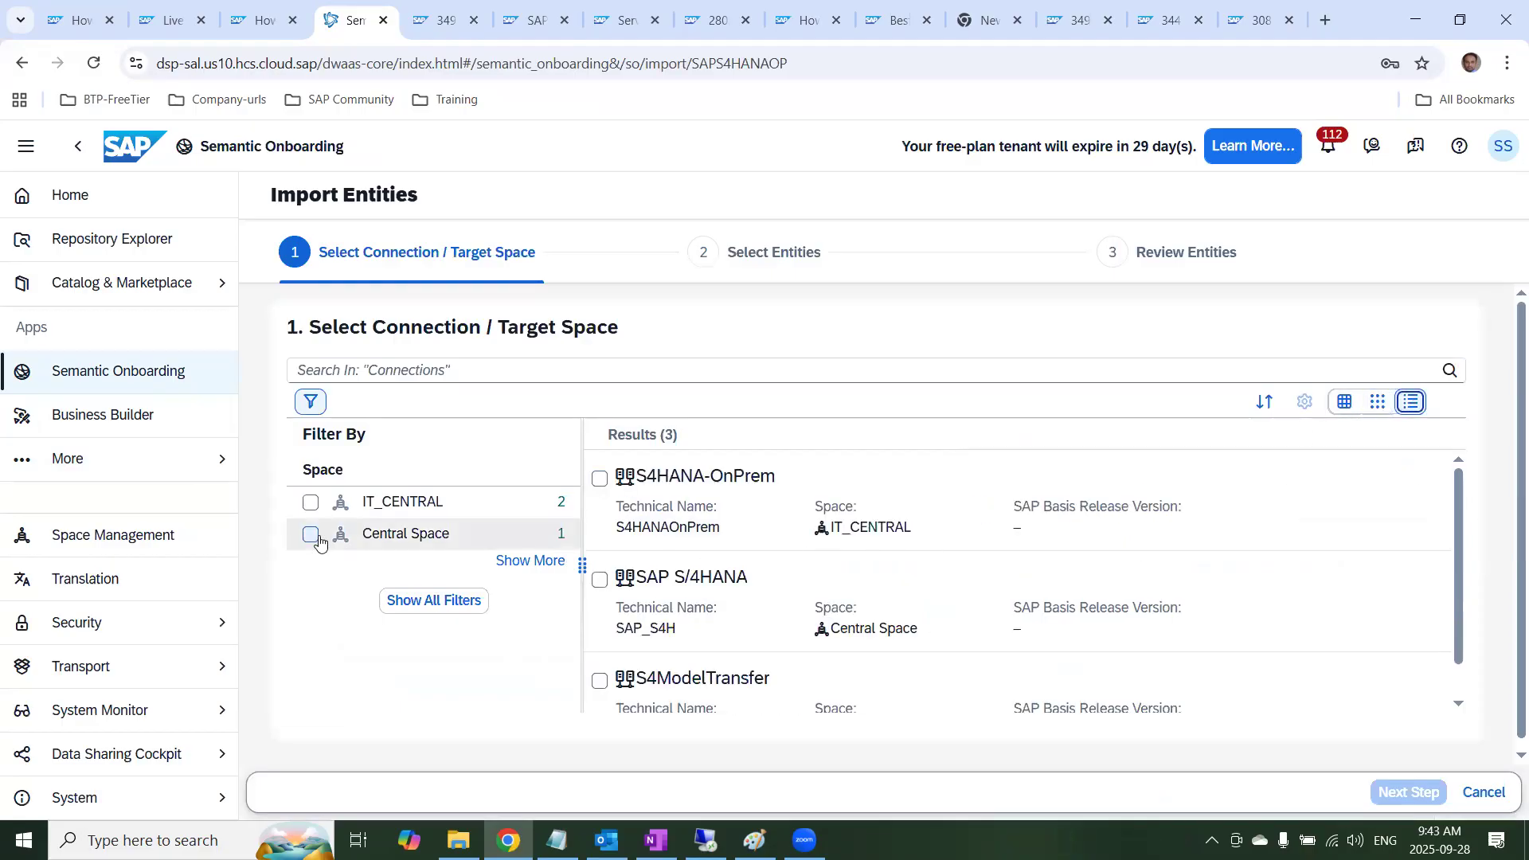
click(311, 502)
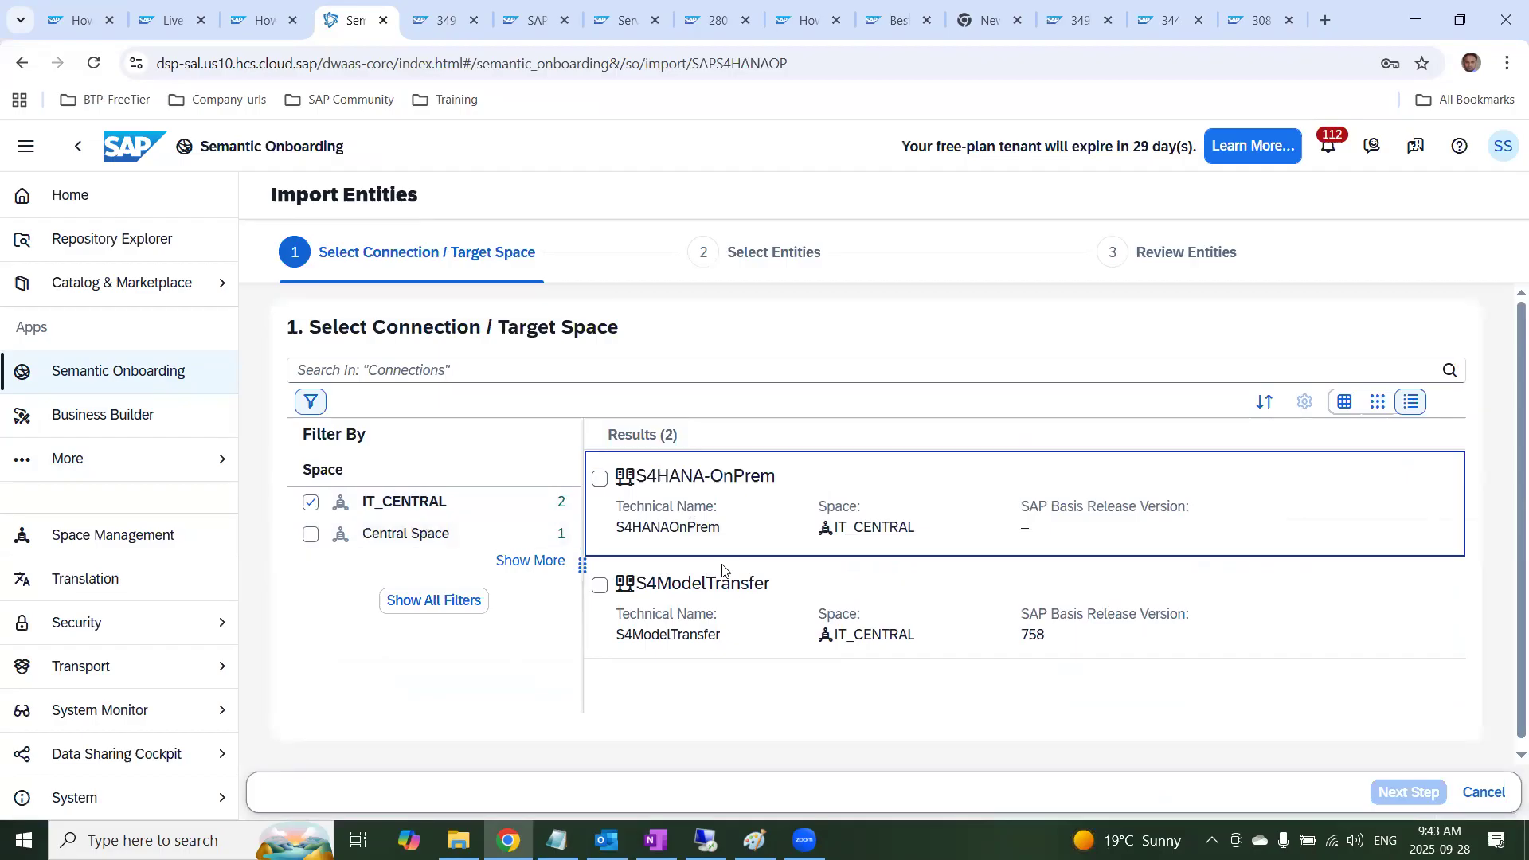
click(600, 586)
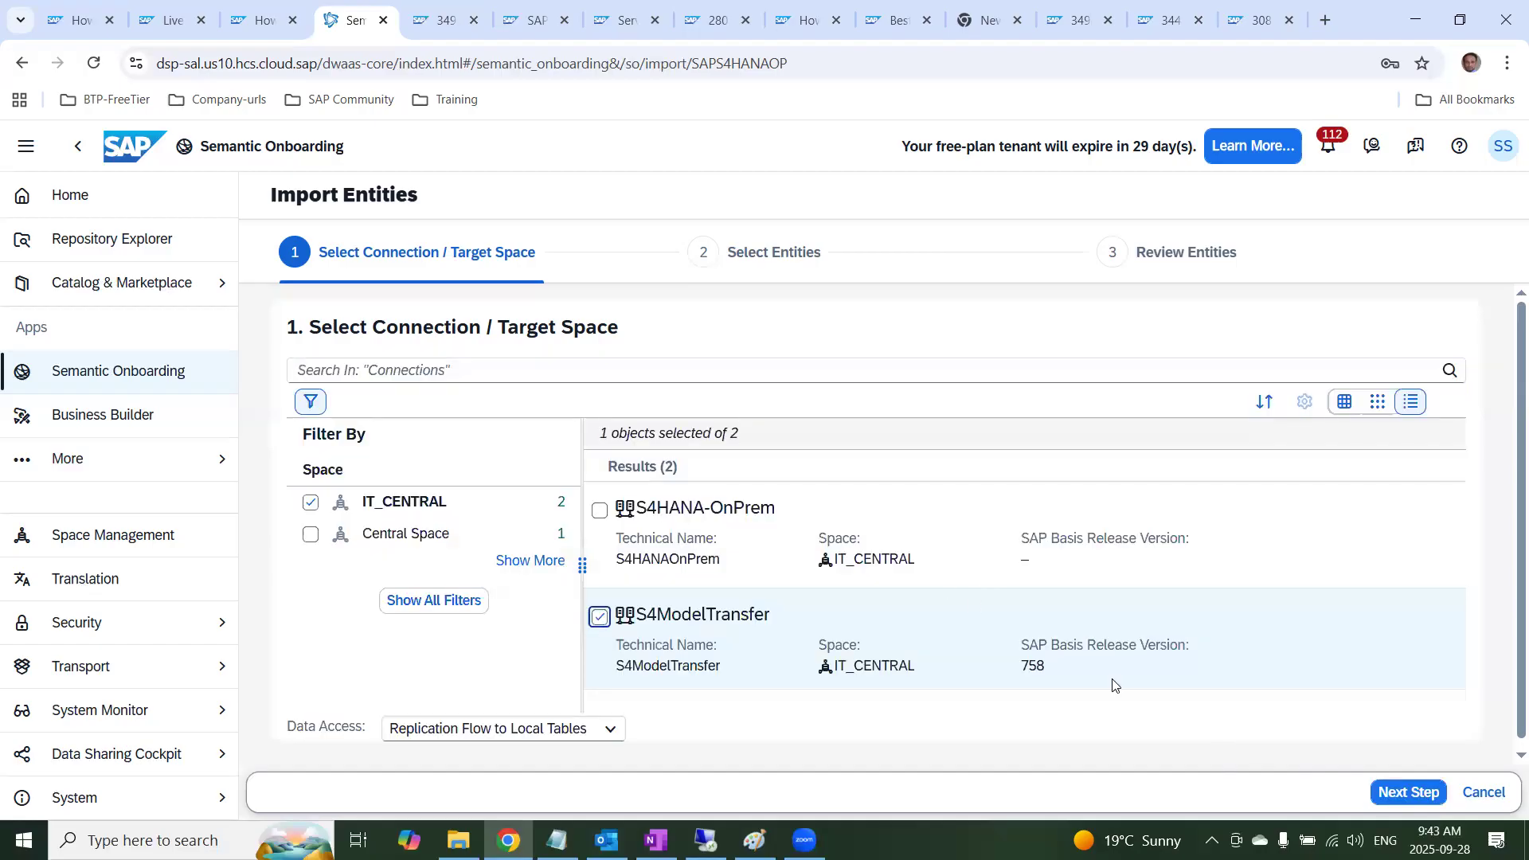
scroll(1035, 690, down, 1)
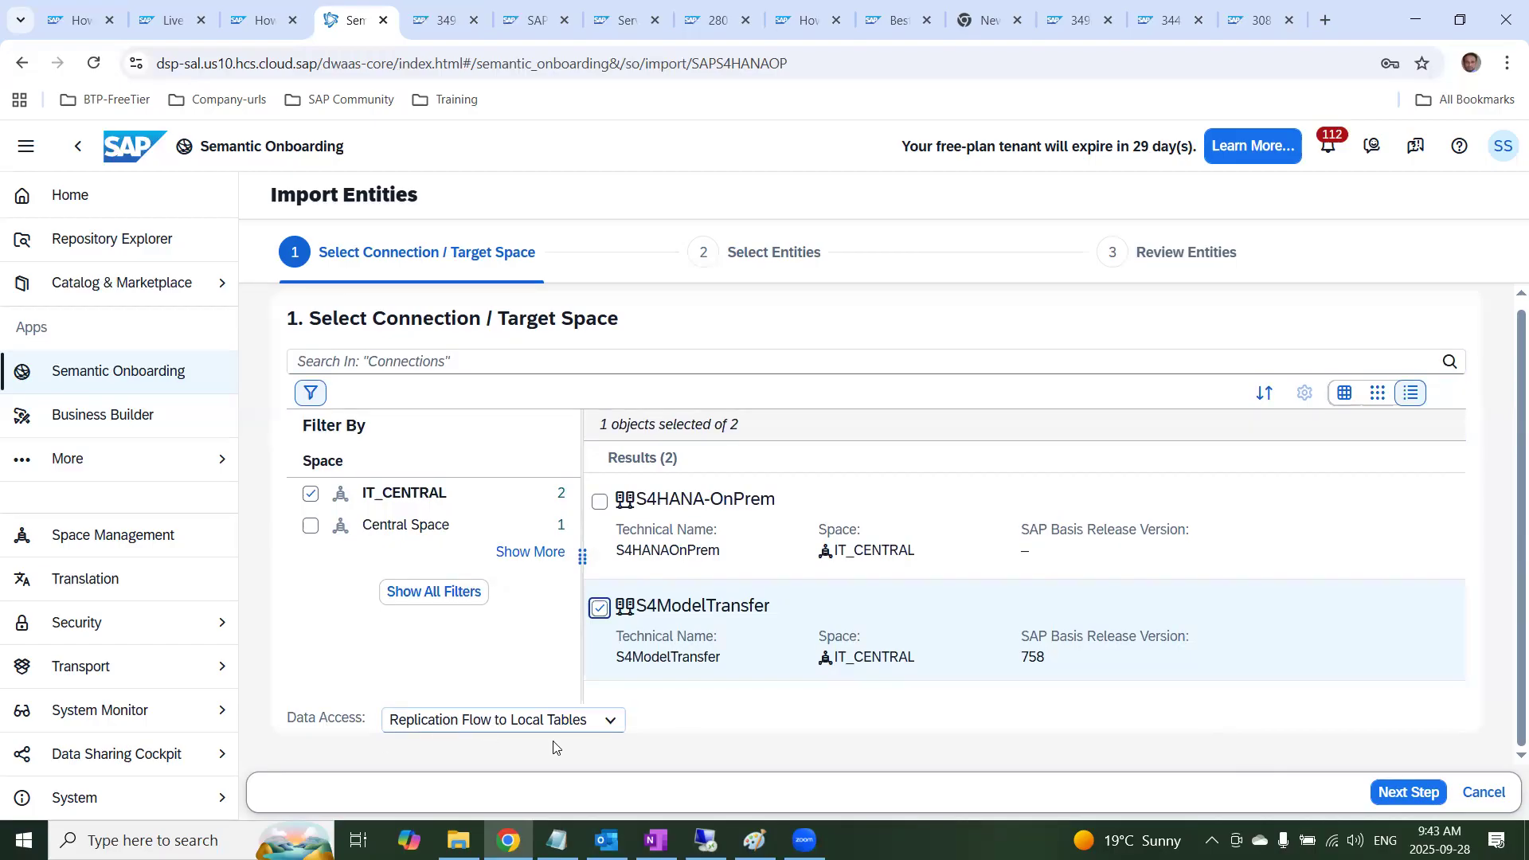
click(1402, 792)
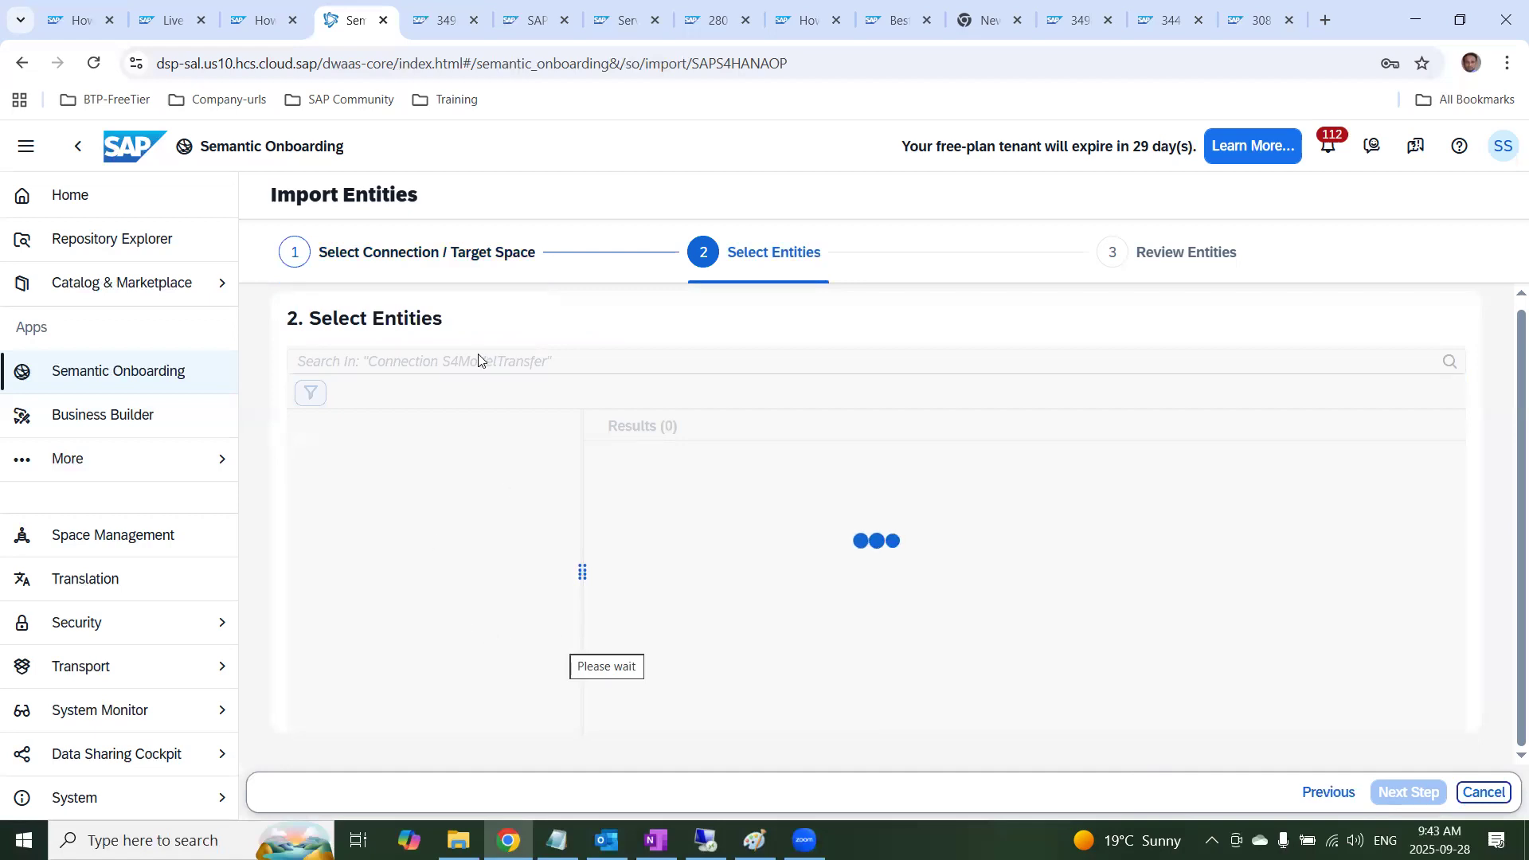
click(434, 254)
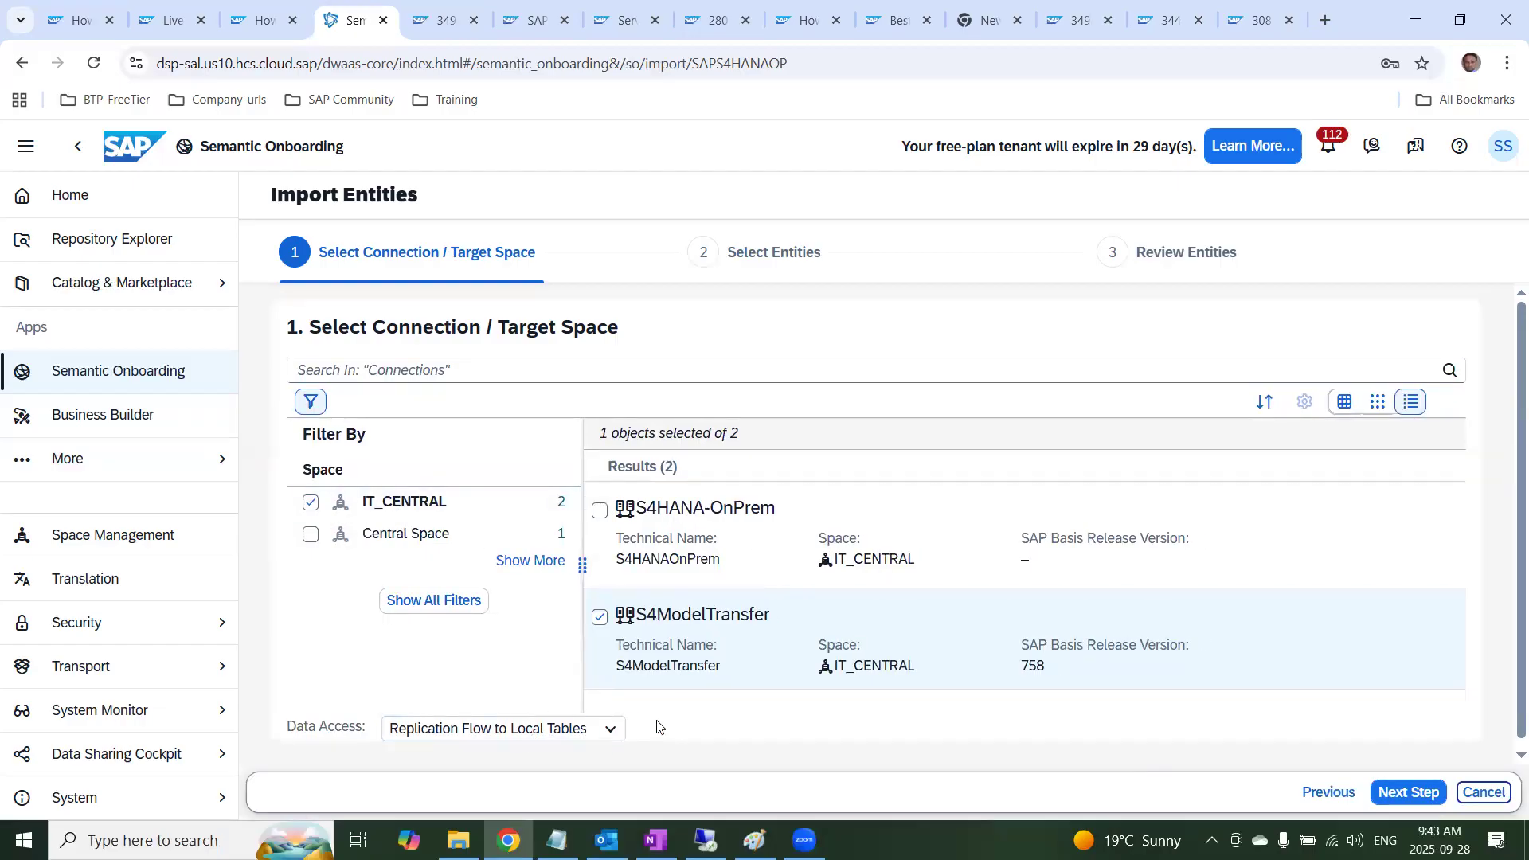
scroll(768, 730, down, 1)
click(1386, 795)
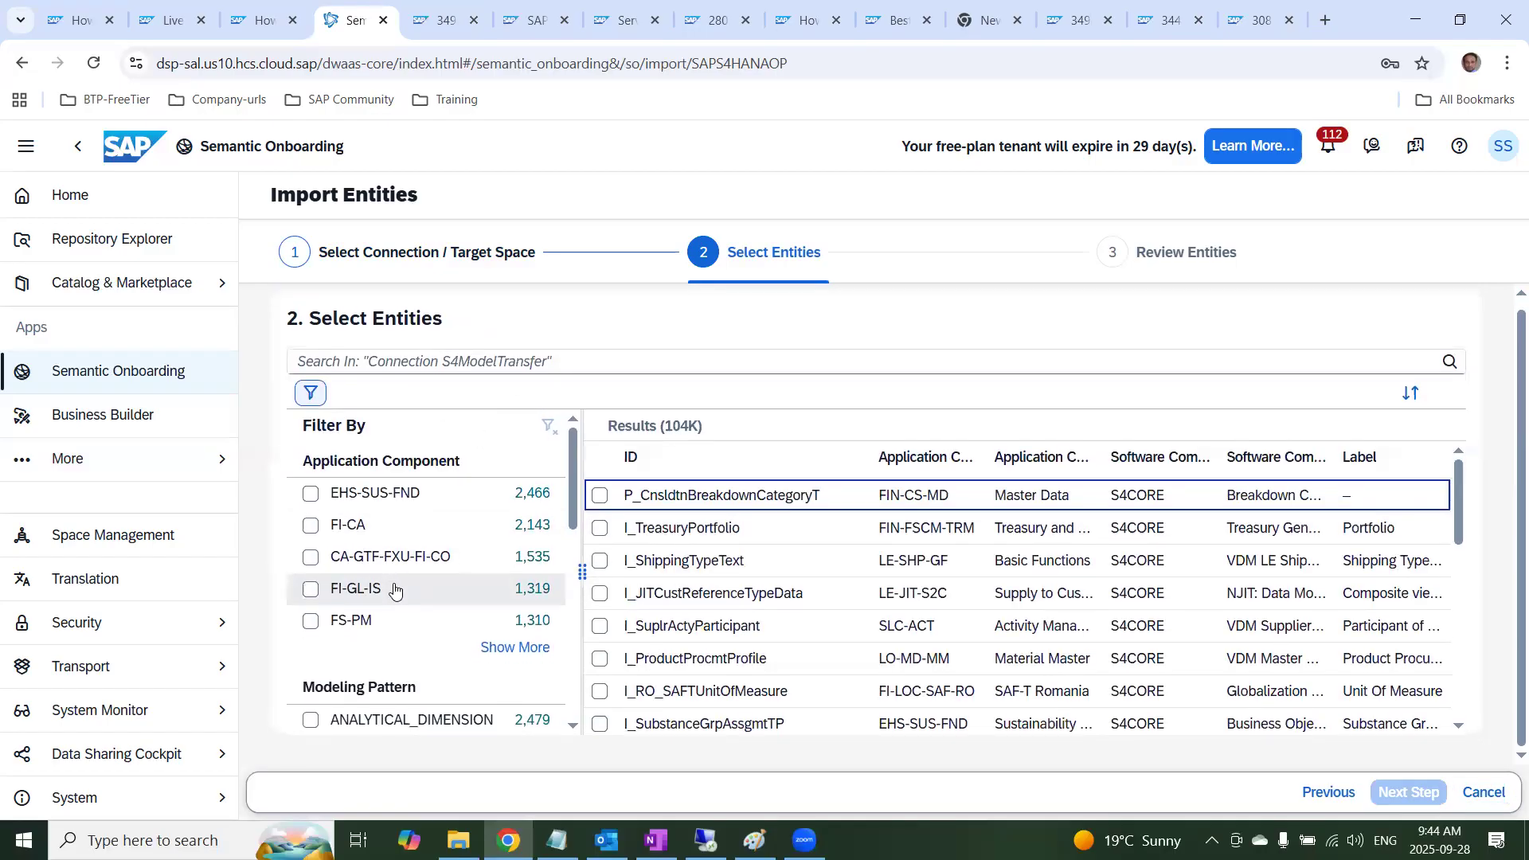
Filter the available entities by the modeling pattern ANALYTICAL_DIMENSION
scroll(461, 640, down, 5)
scroll(461, 641, up, 3)
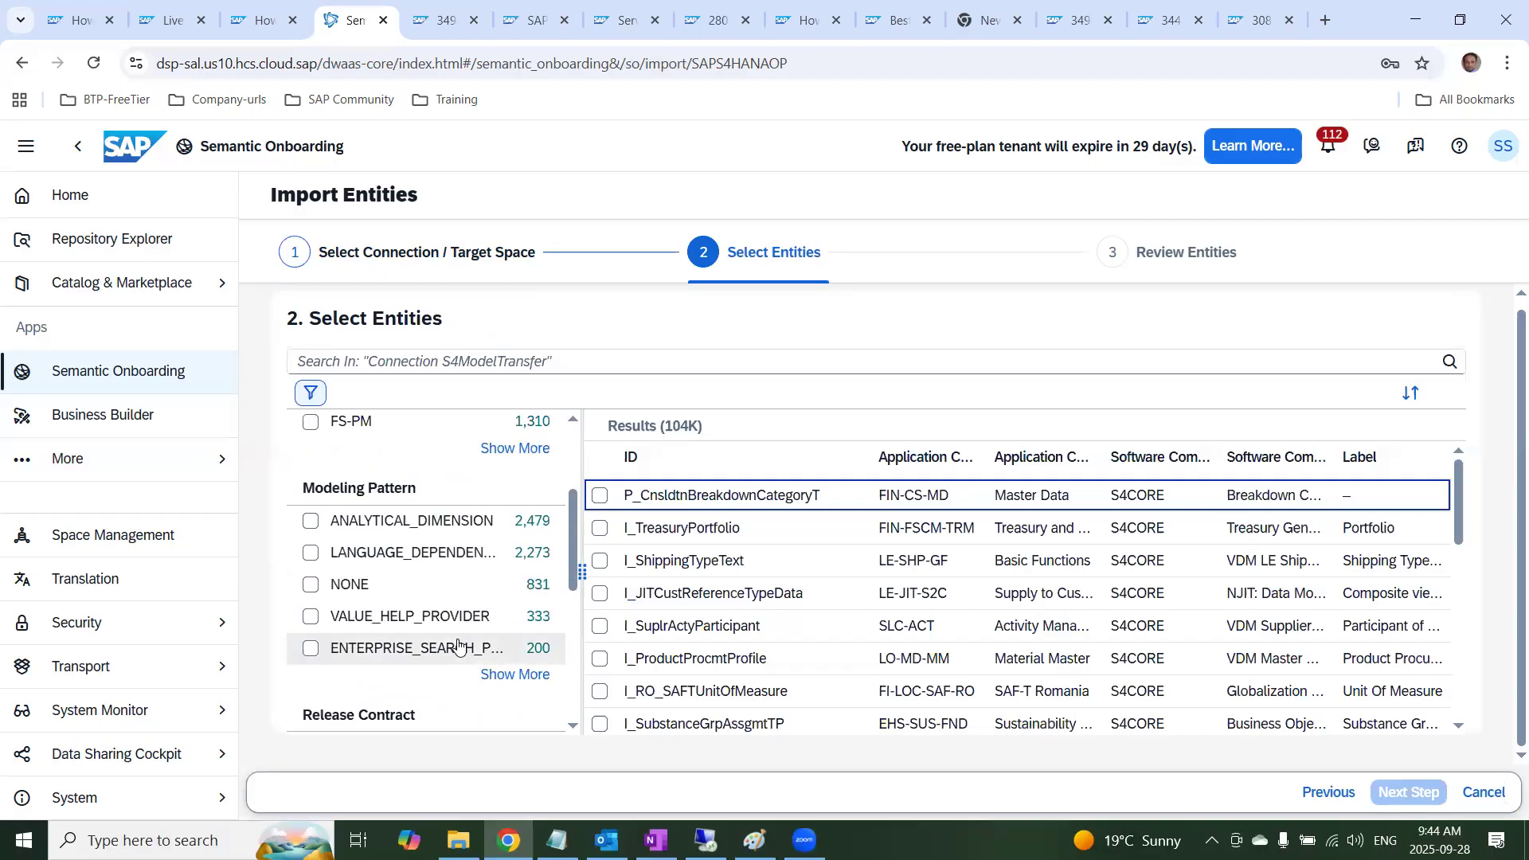
scroll(385, 530, up, 3)
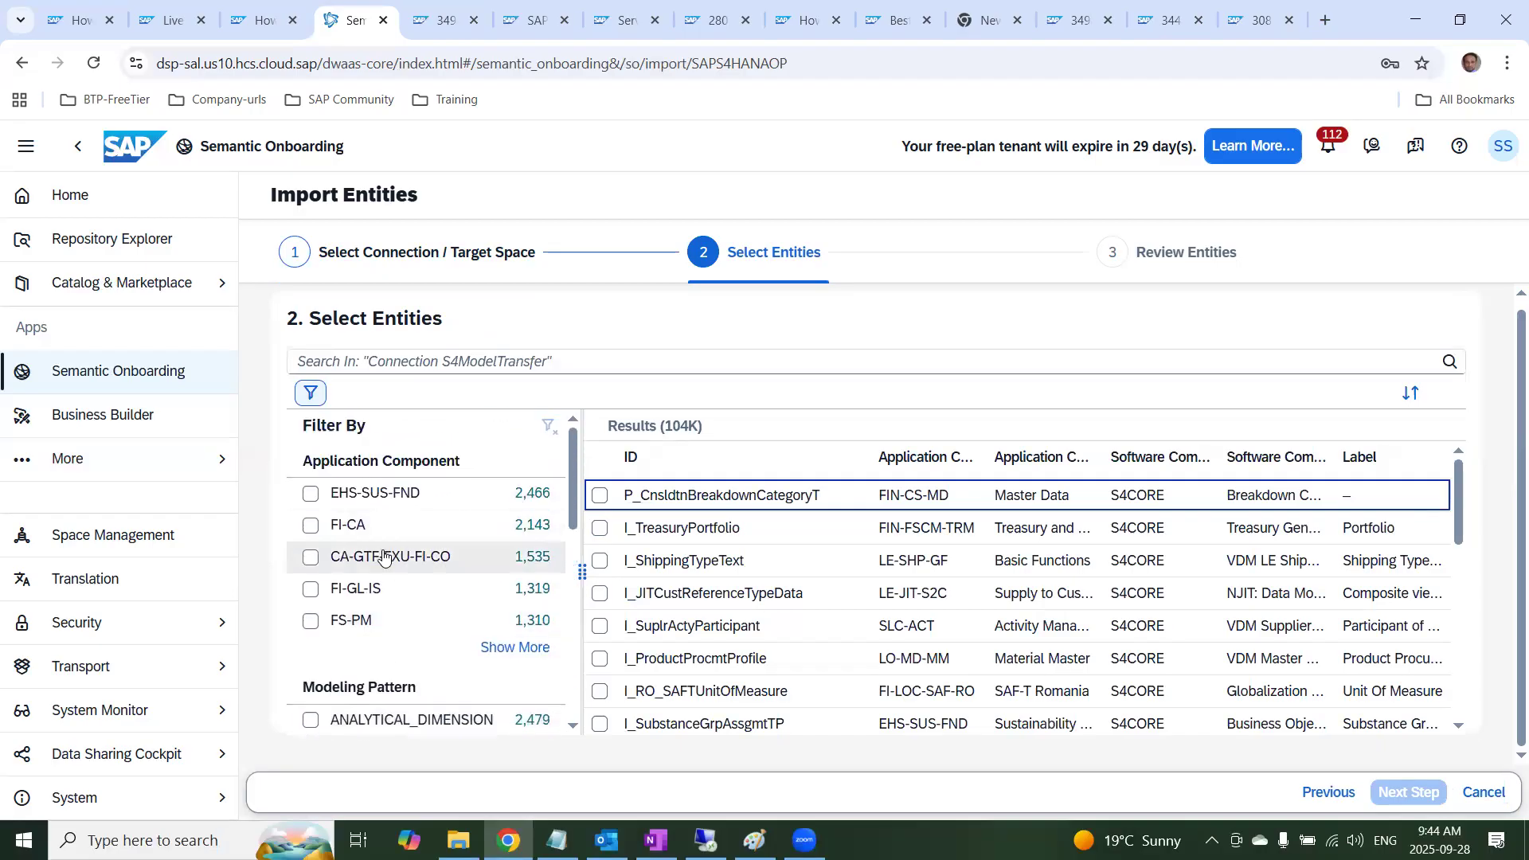
scroll(392, 618, down, 3)
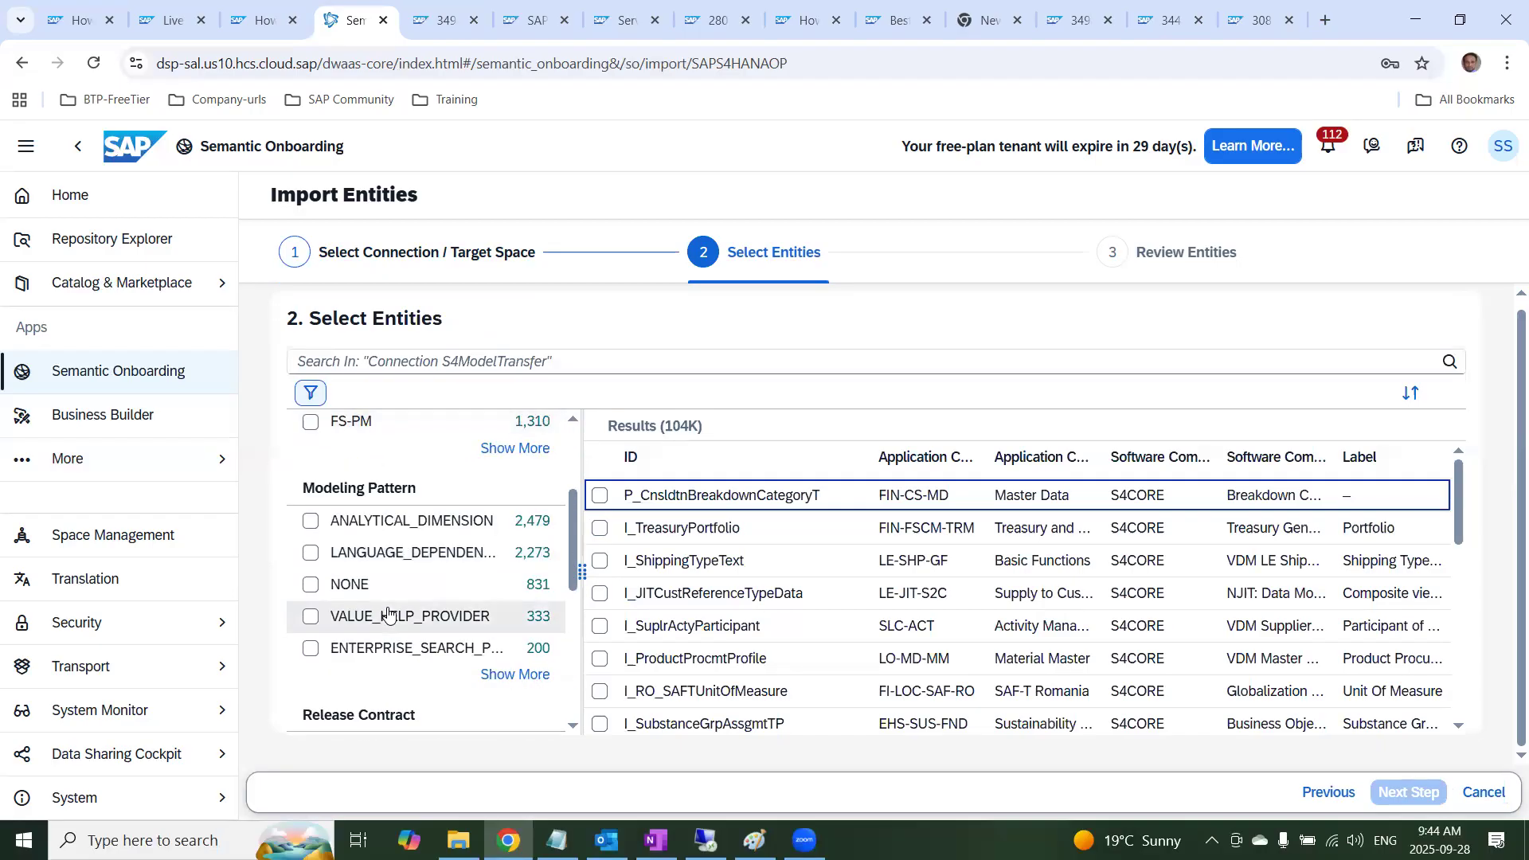
click(312, 522)
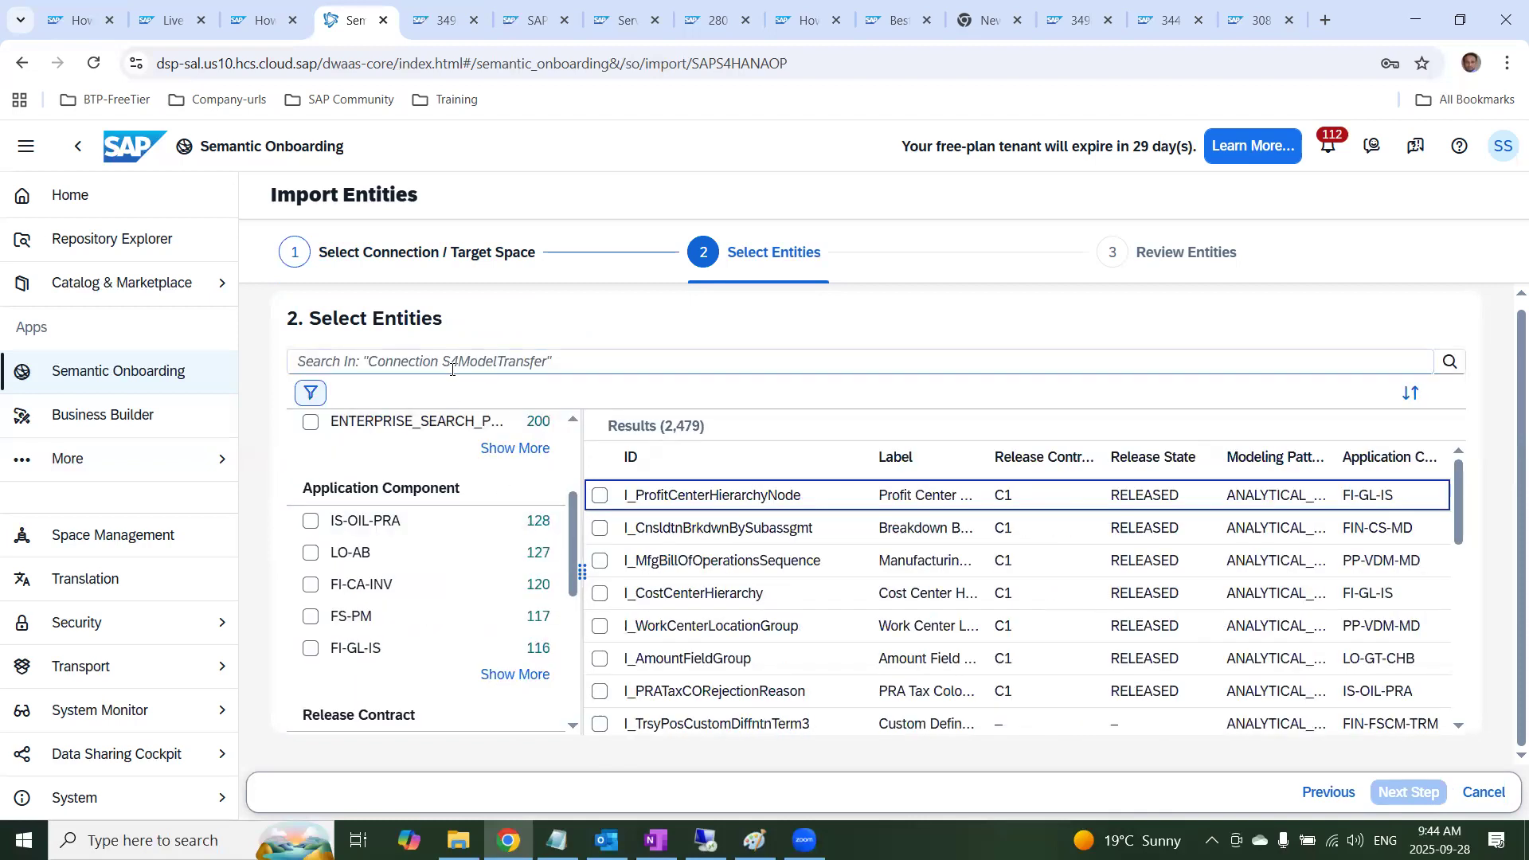
Search the entities for I_CompanyCode, select that entity and continue to its review
click(409, 360)
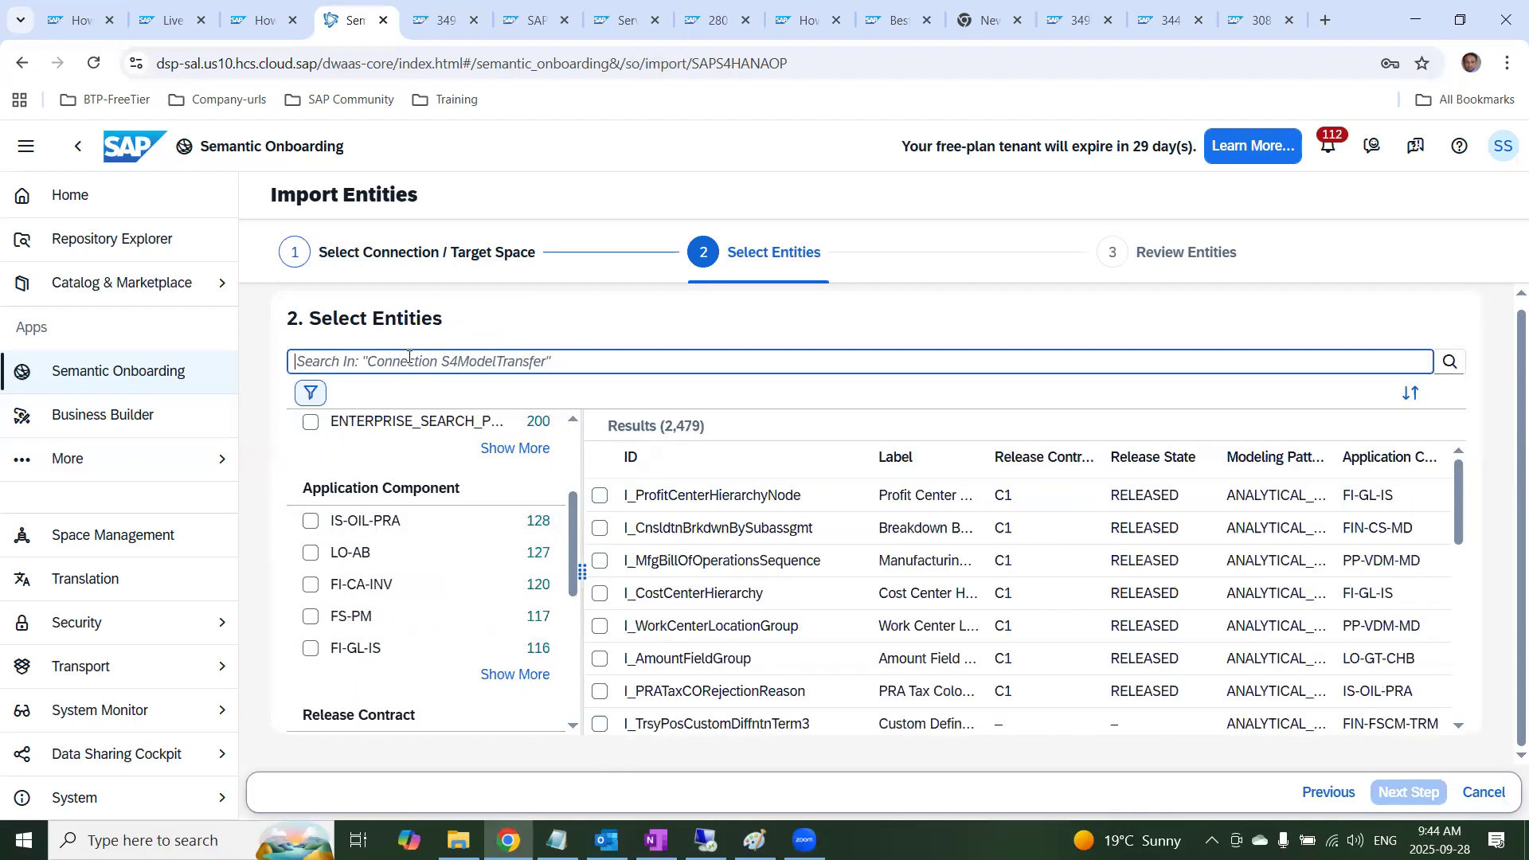
text(I_Com)
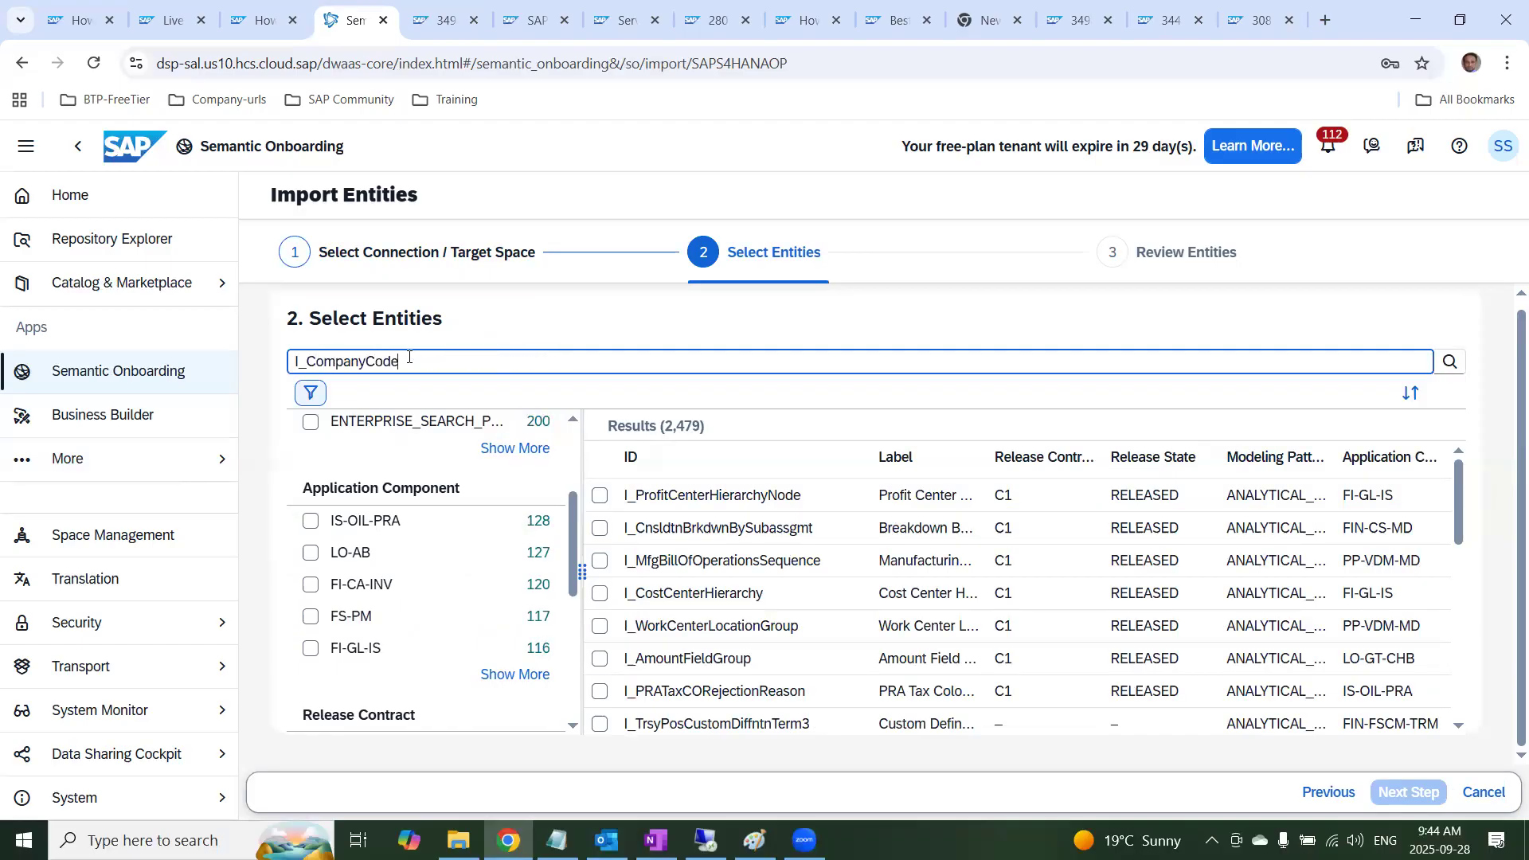
text(panyCode)
key(Return)
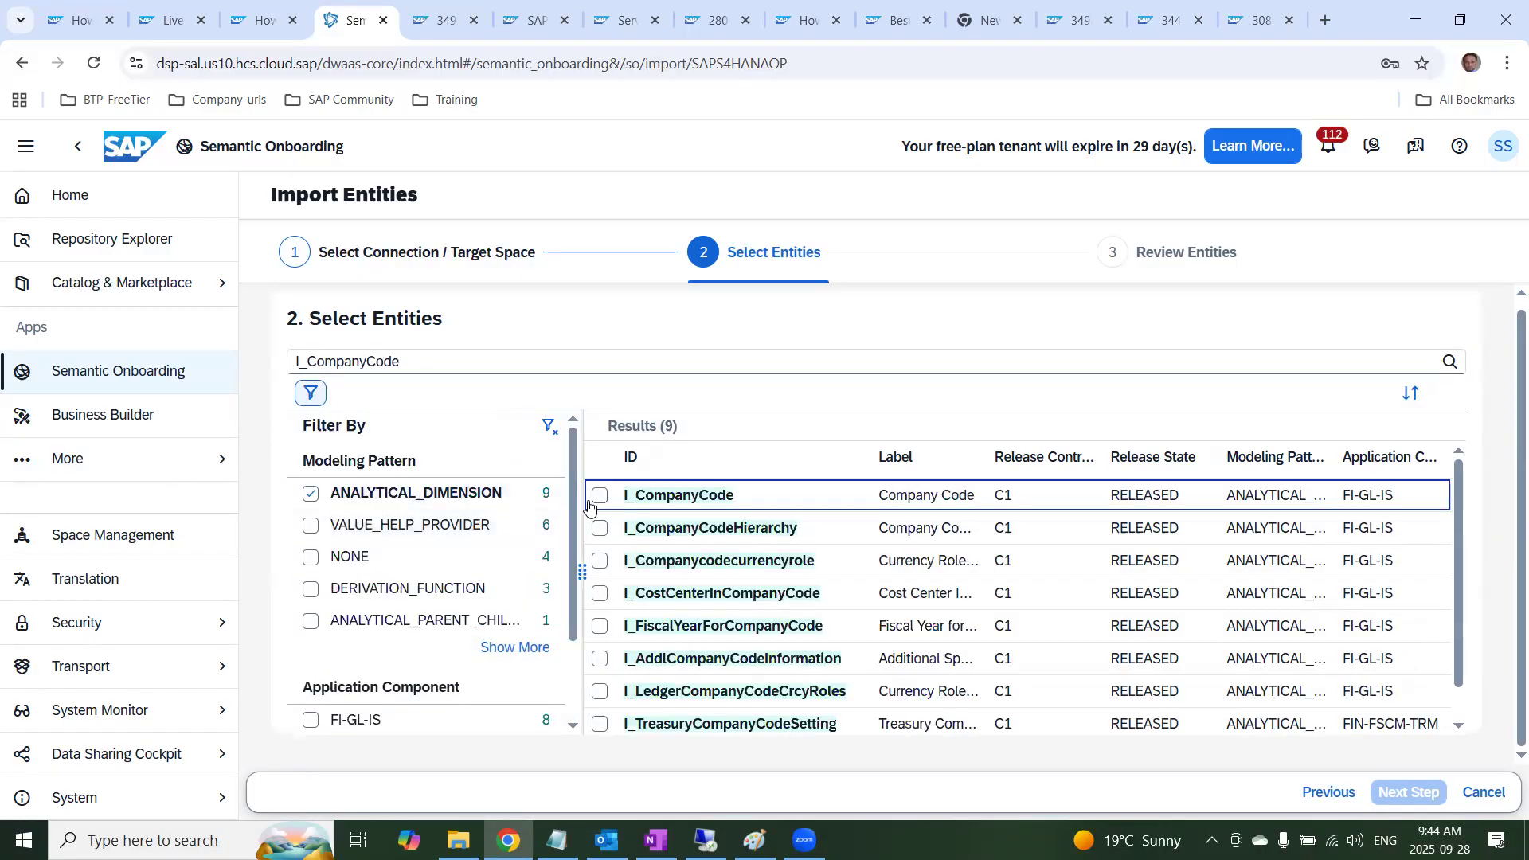
click(600, 496)
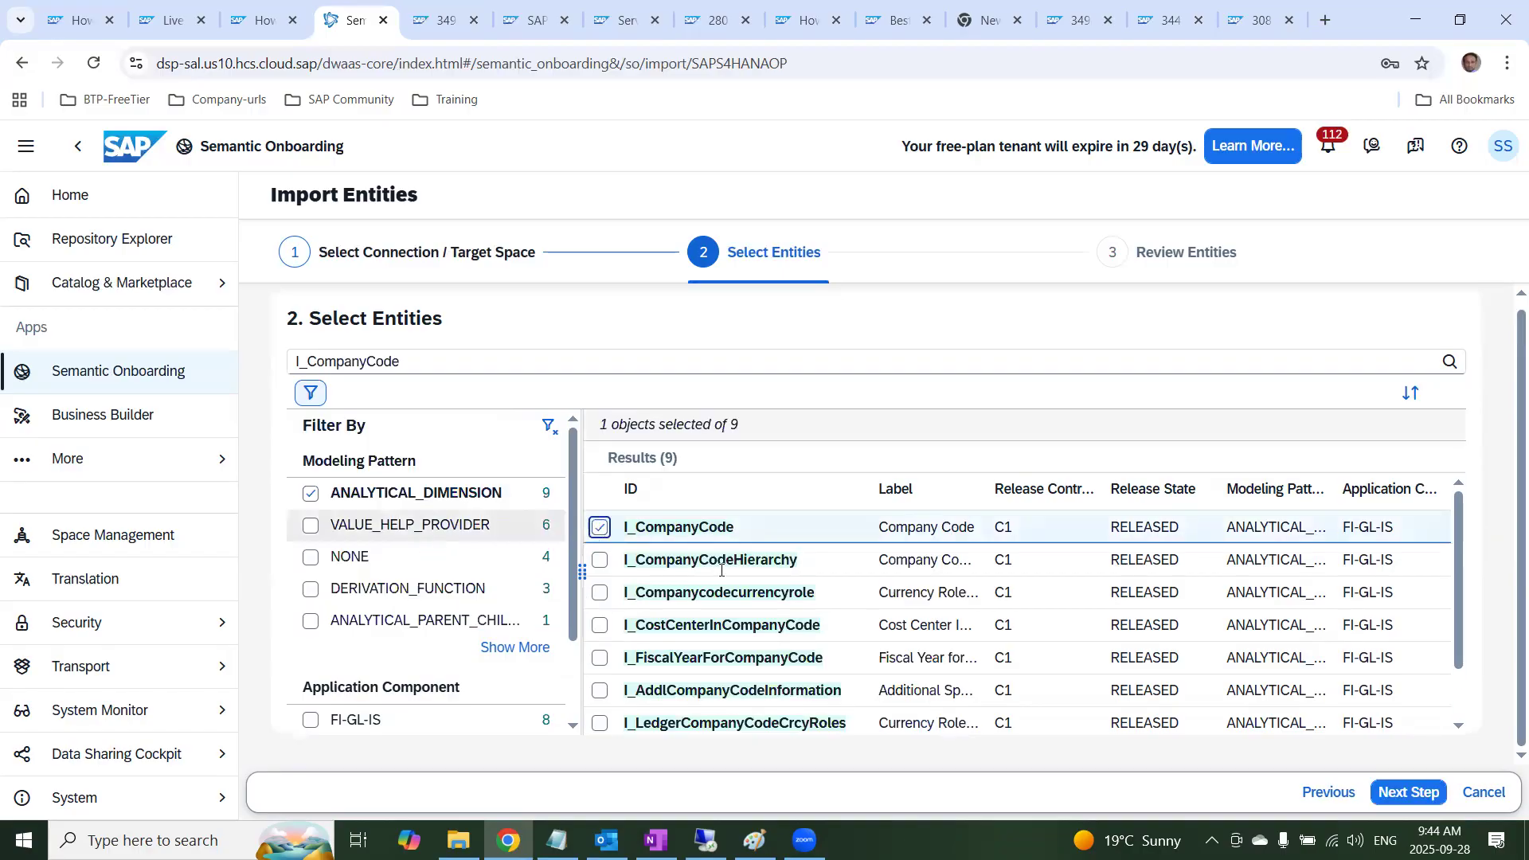
click(1394, 793)
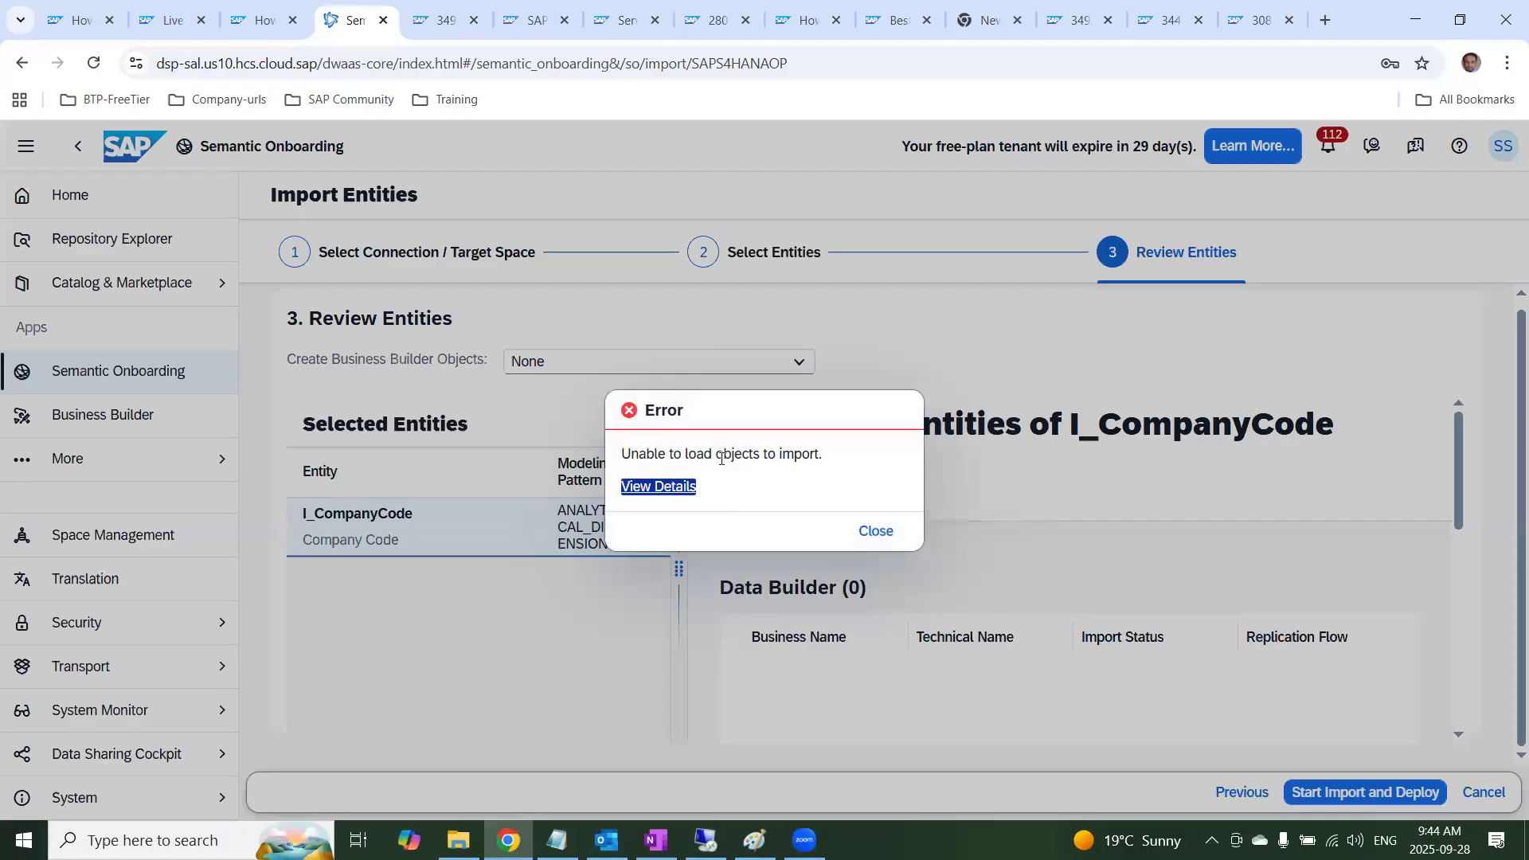
Open the import error's details, highlight the HTTP status value and return to the replication flow notes in OneNote
click(681, 486)
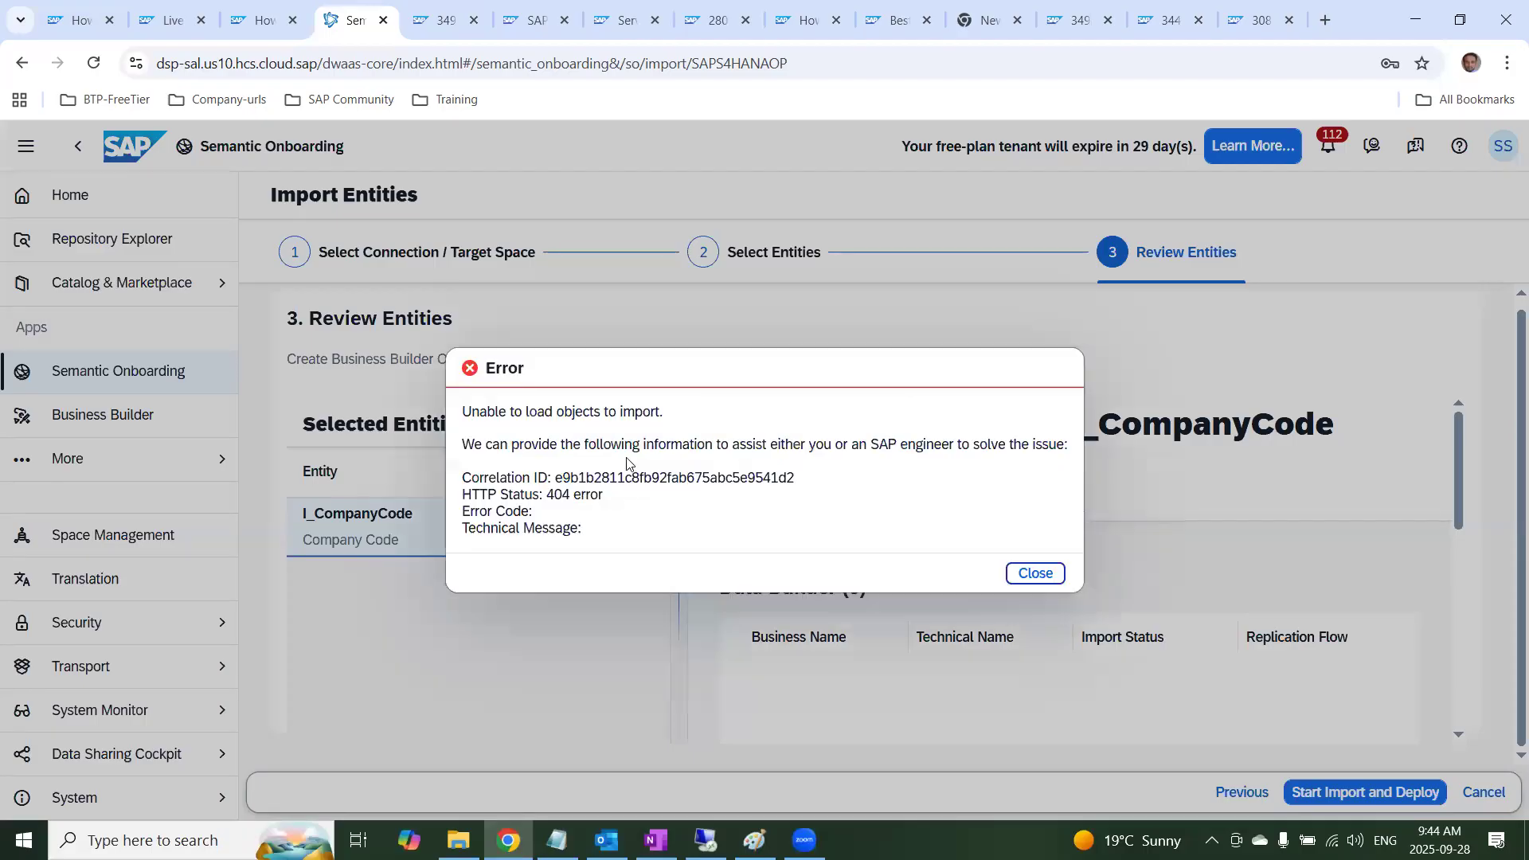
drag(633, 443, 946, 458)
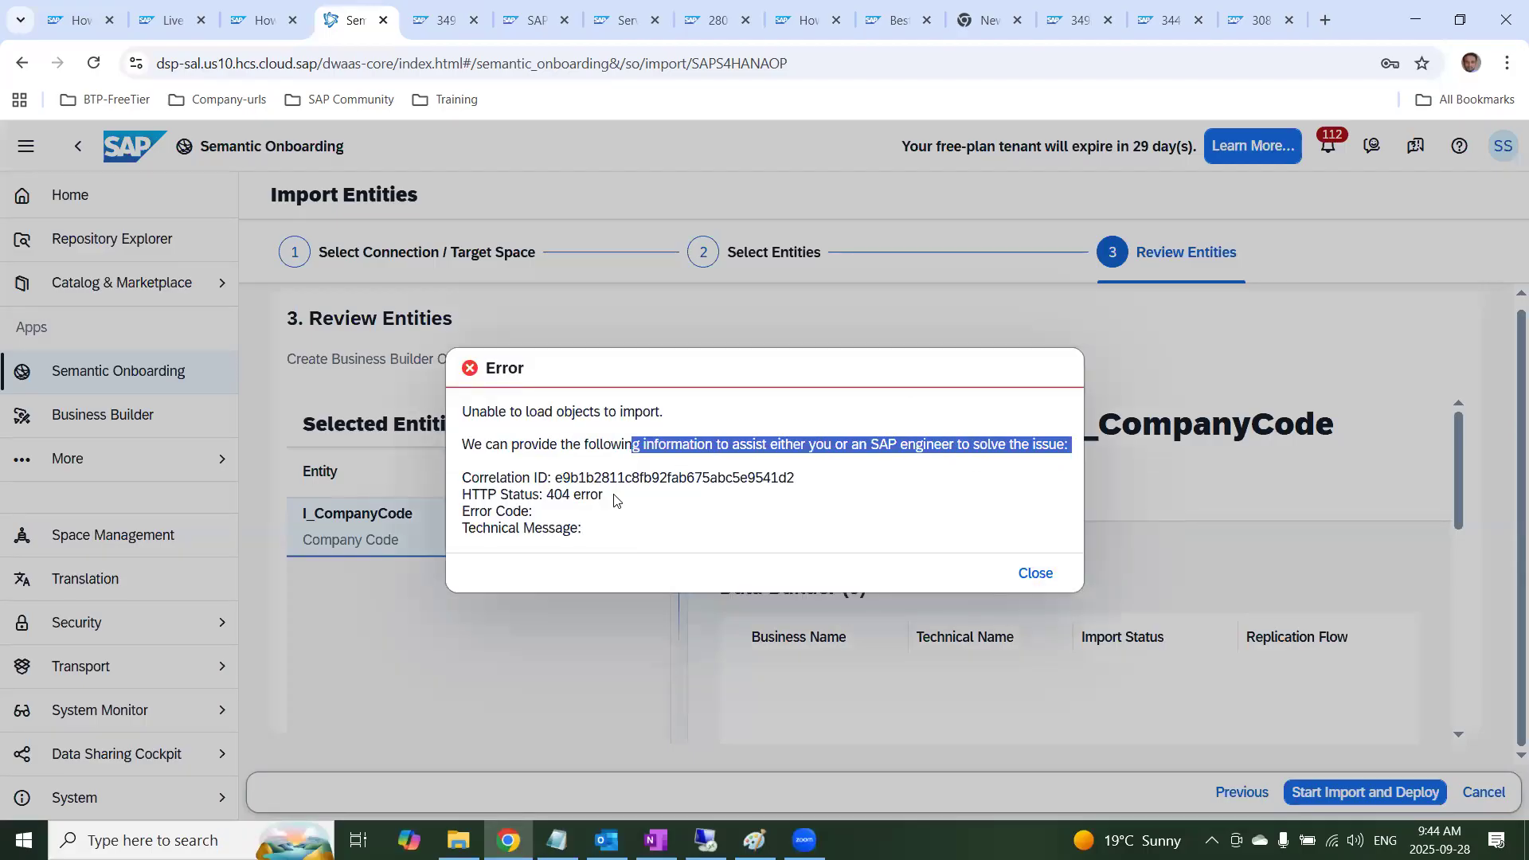
drag(616, 498, 556, 492)
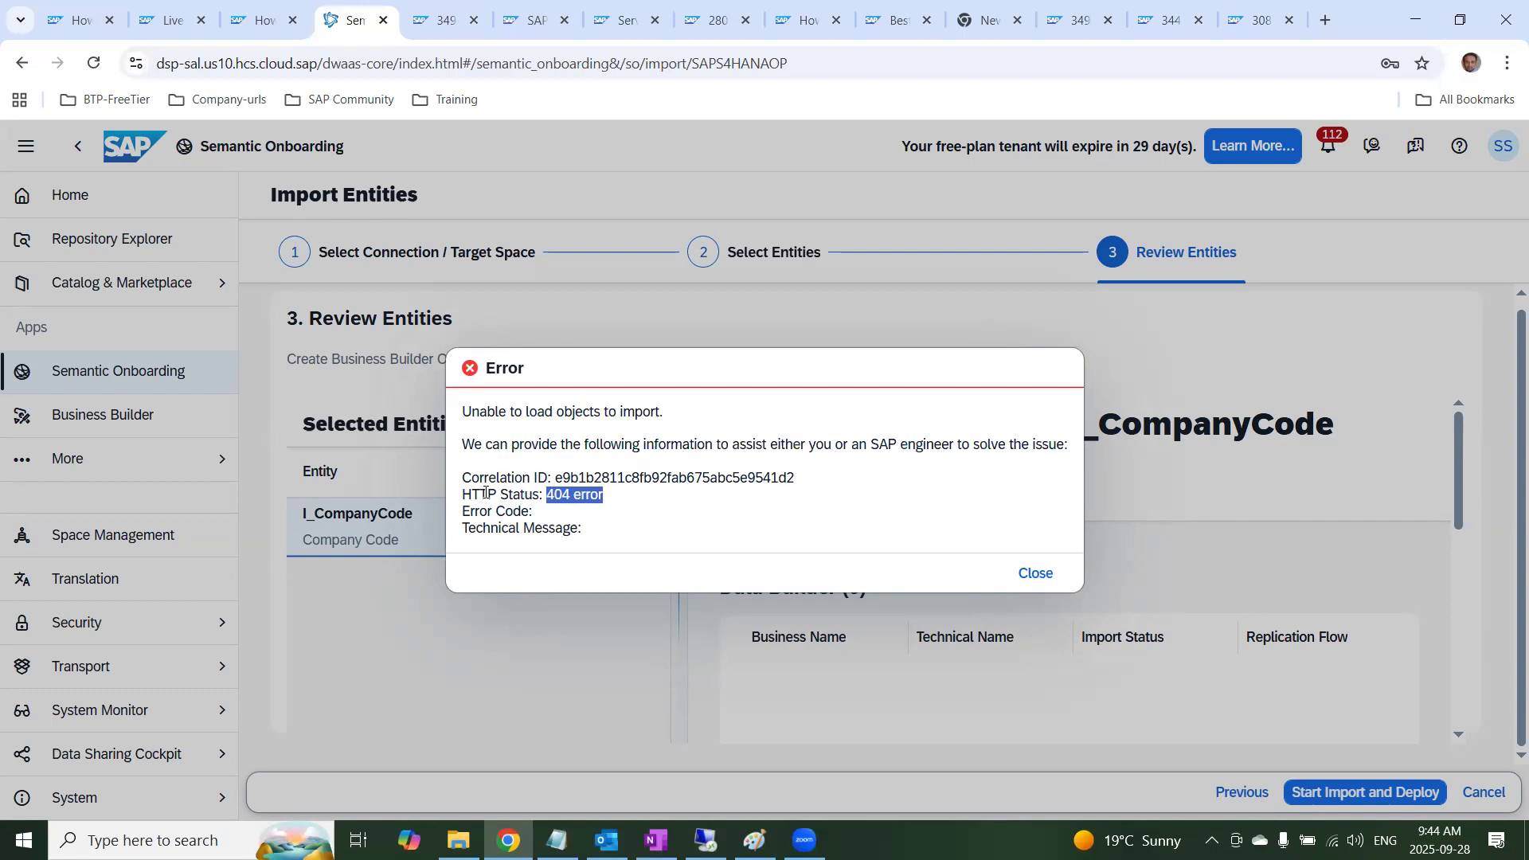
key(alt+Tab)
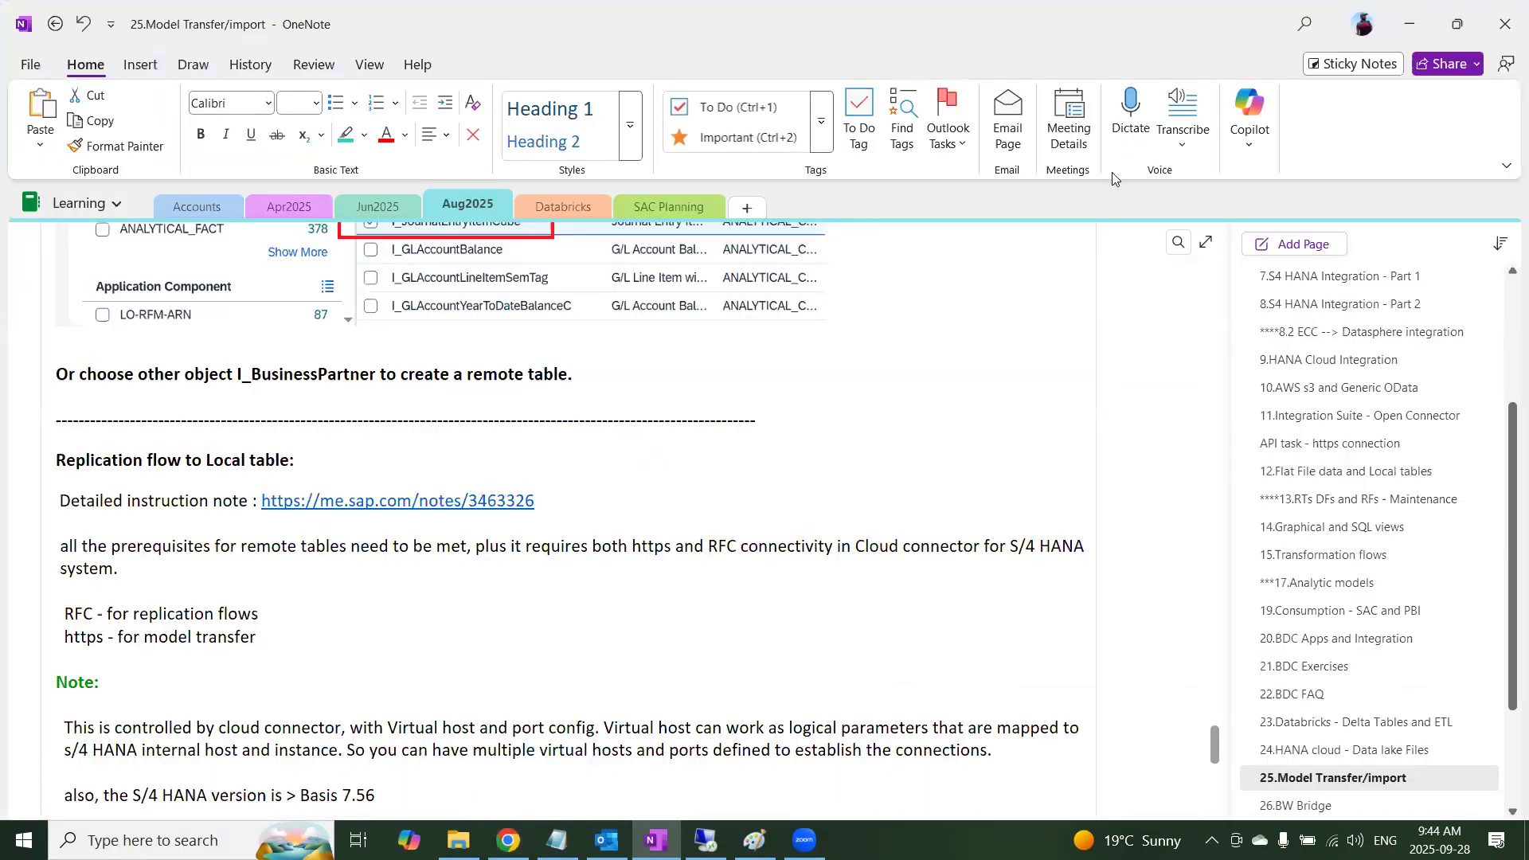
Switch to Chrome and search the web for "https 404 error code" on a new page
key(alt+Tab)
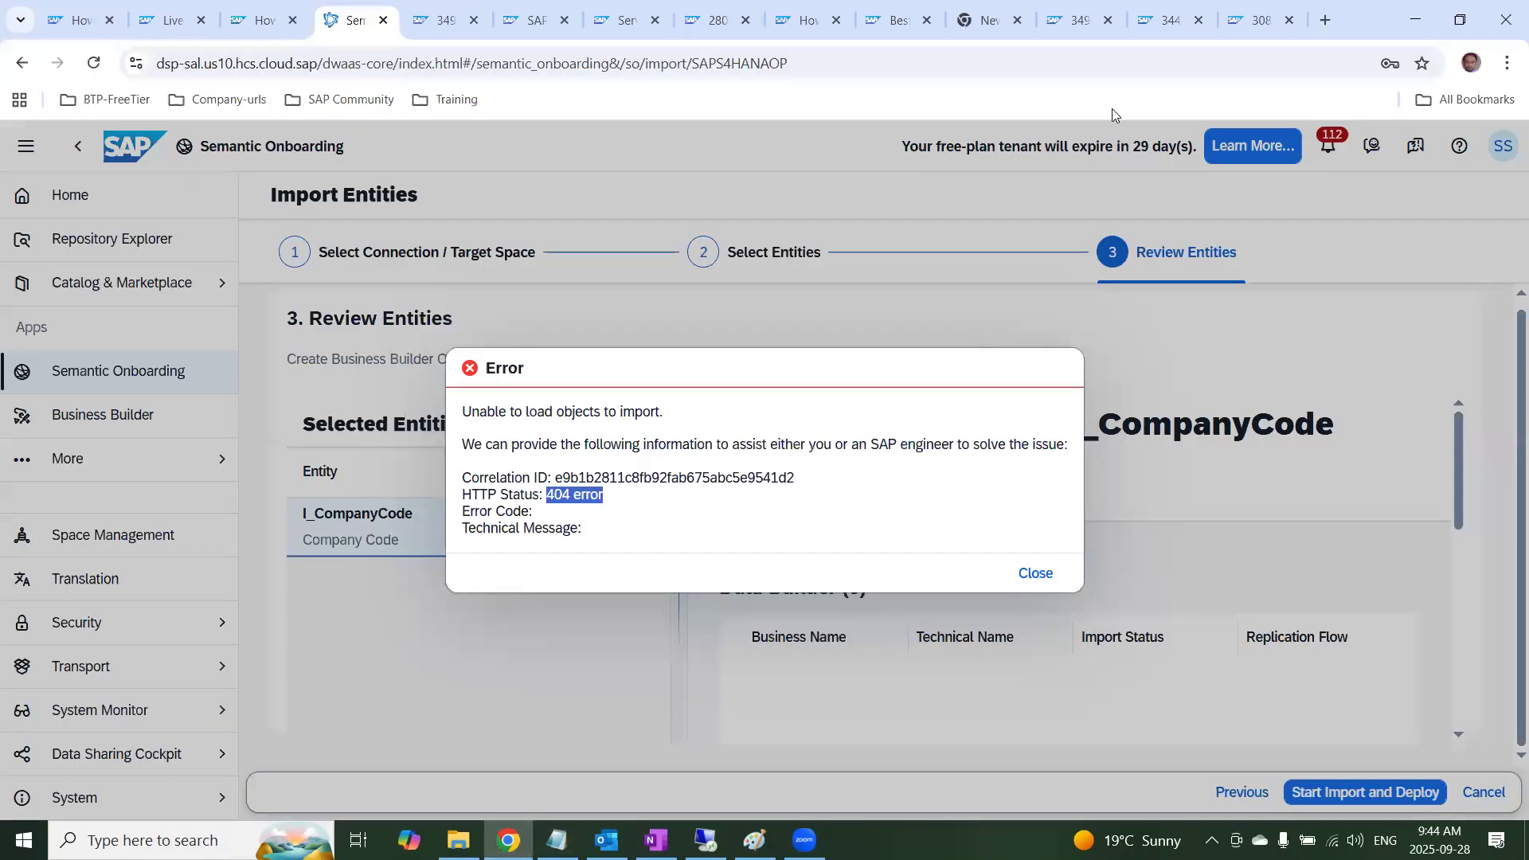
click(1325, 20)
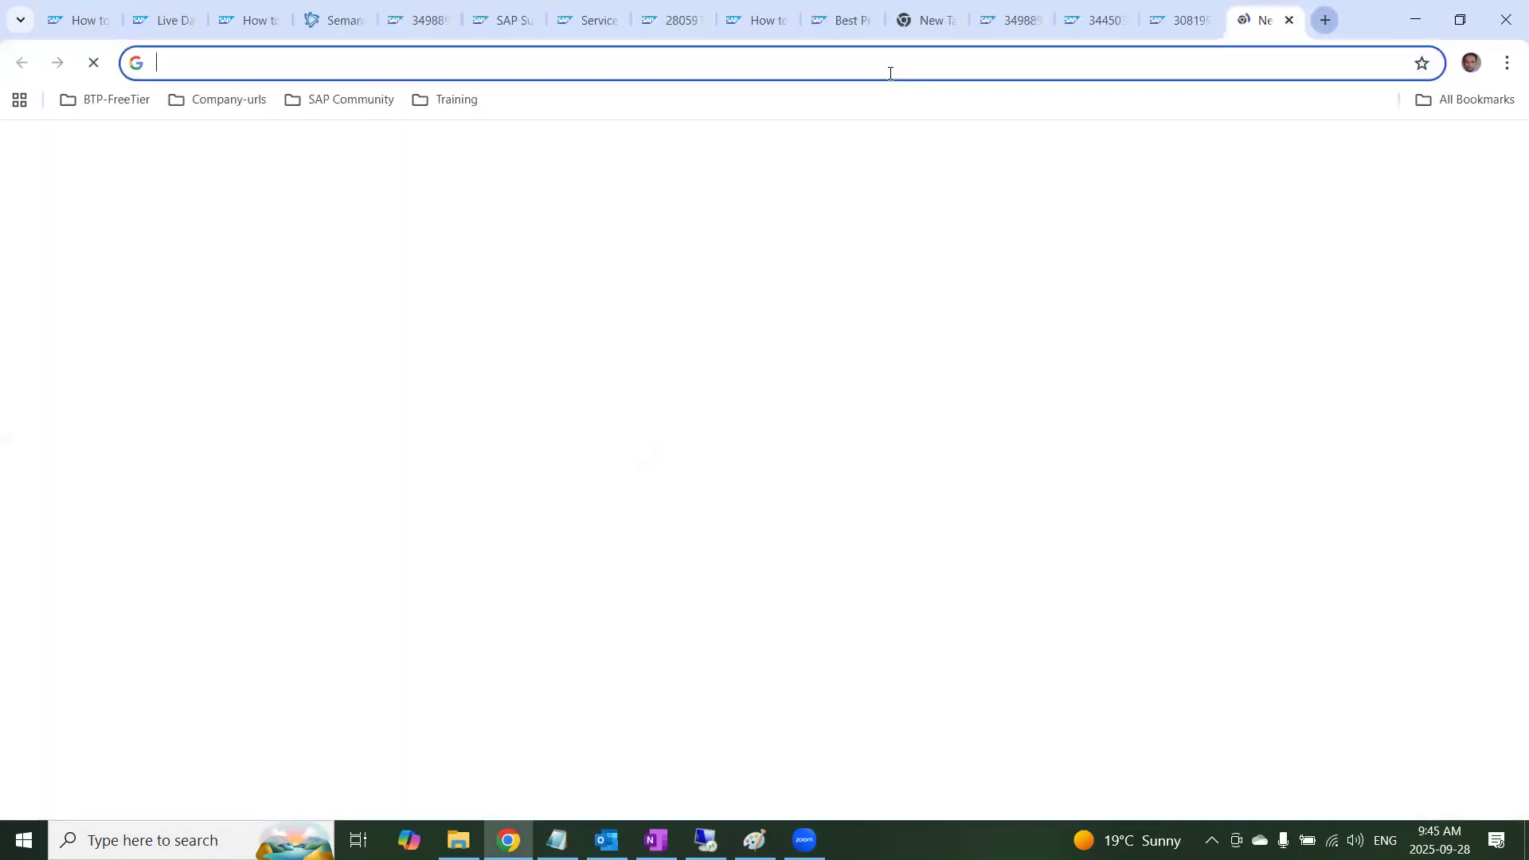
text(htt)
text(404 error code)
key(Return)
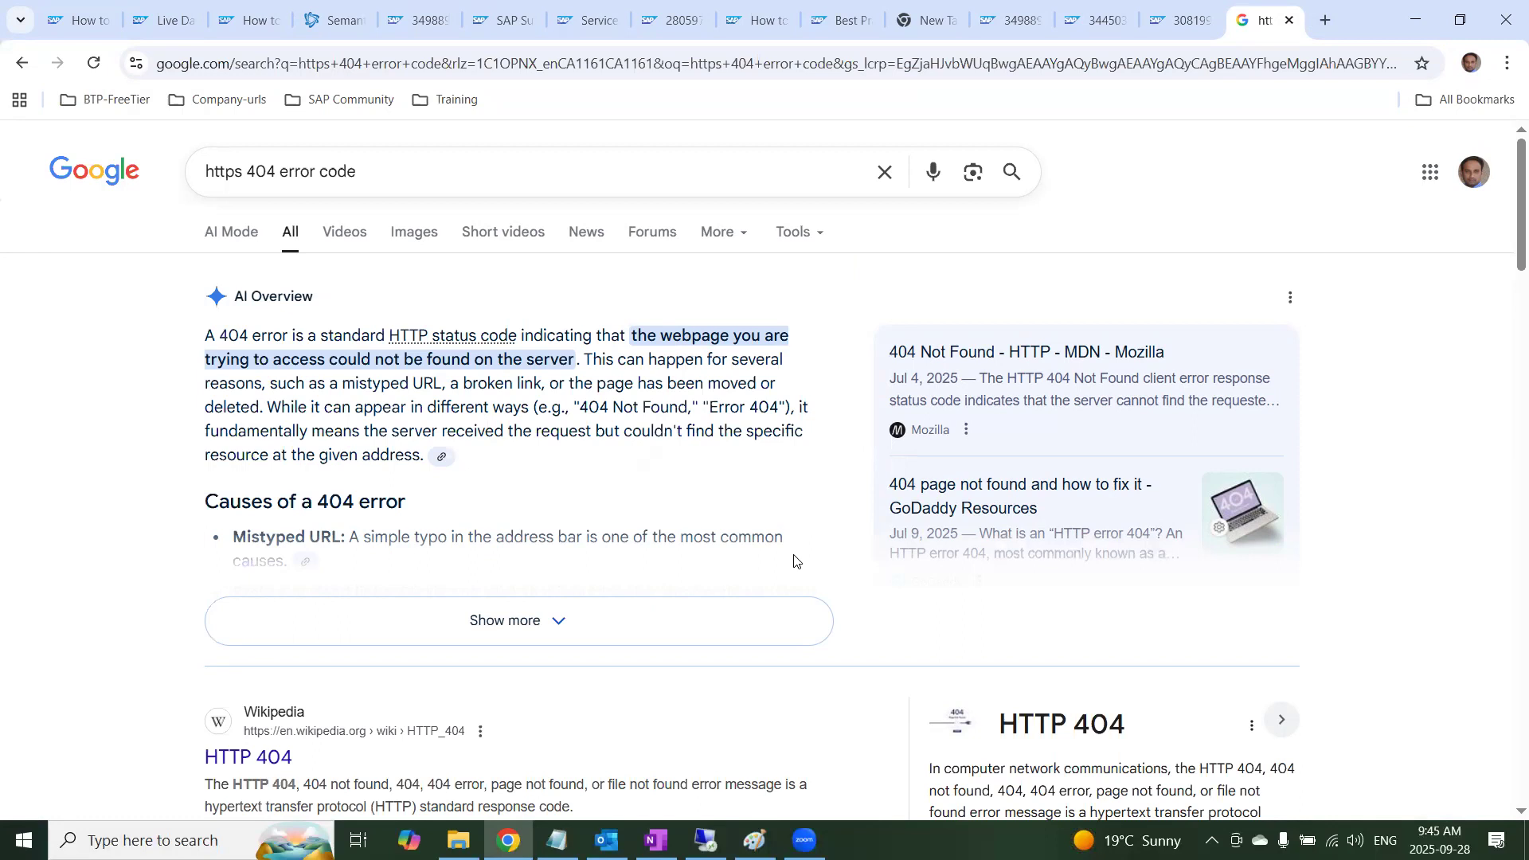
Return to OneNote, open the linked SAP Note 3463326 and highlight the HTTP Status 500 error line under Other Terms
key(alt+Tab)
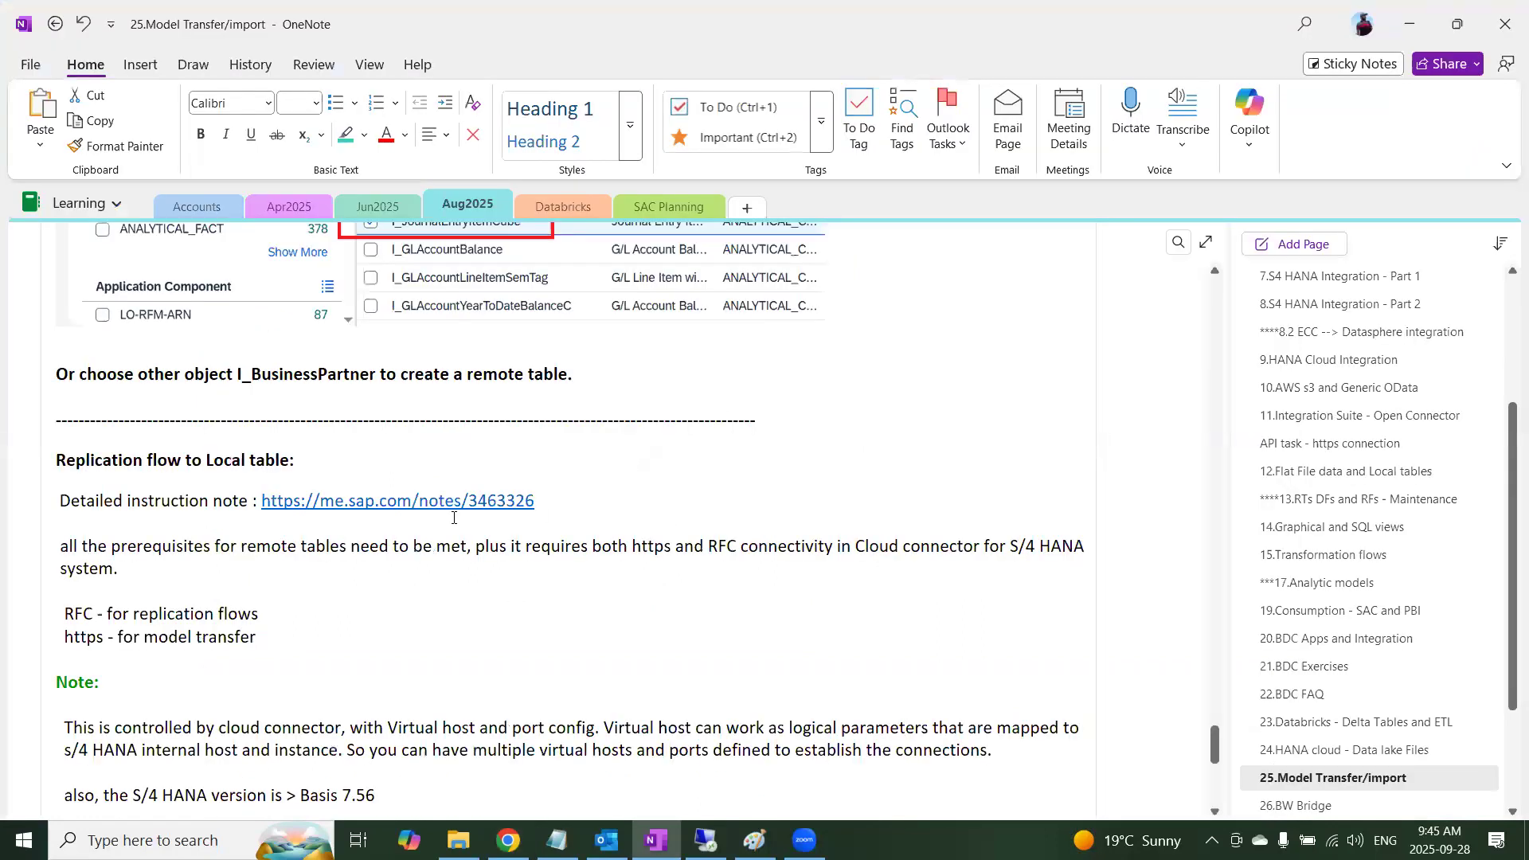
drag(384, 492, 262, 494)
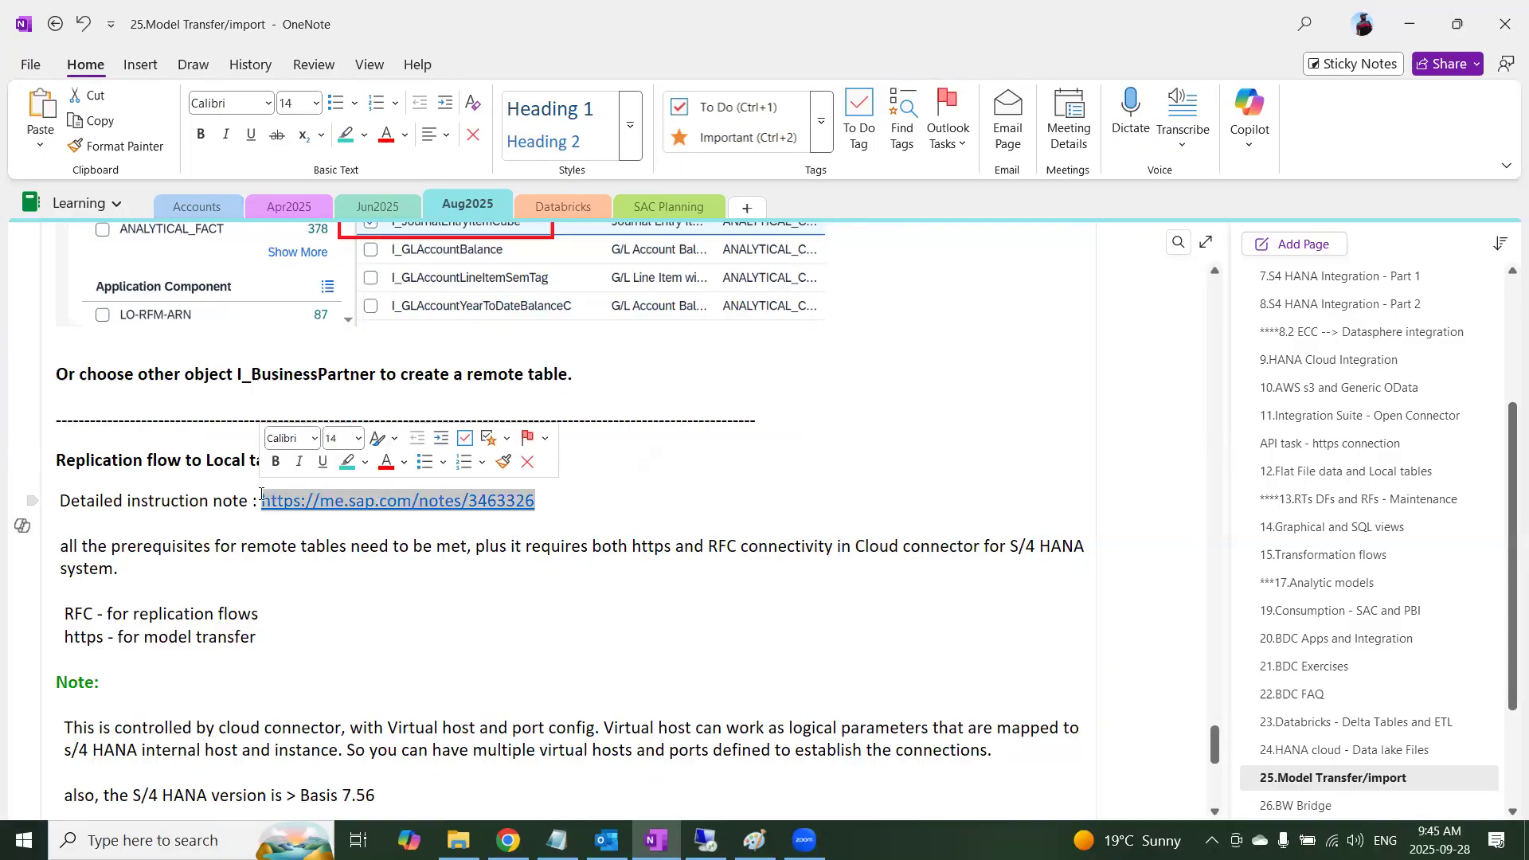
click(398, 502)
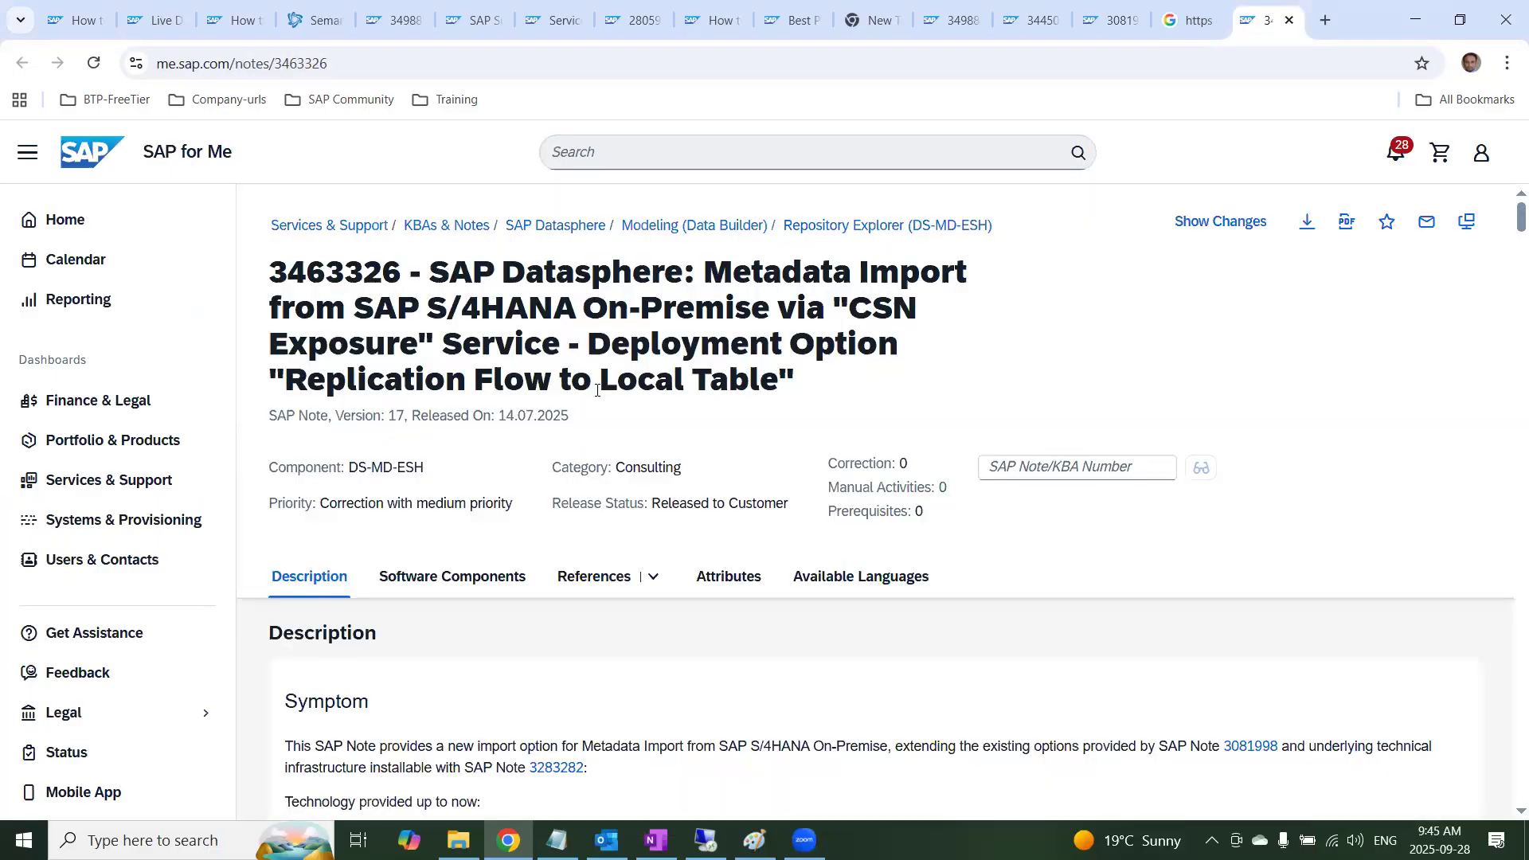
scroll(699, 621, down, 6)
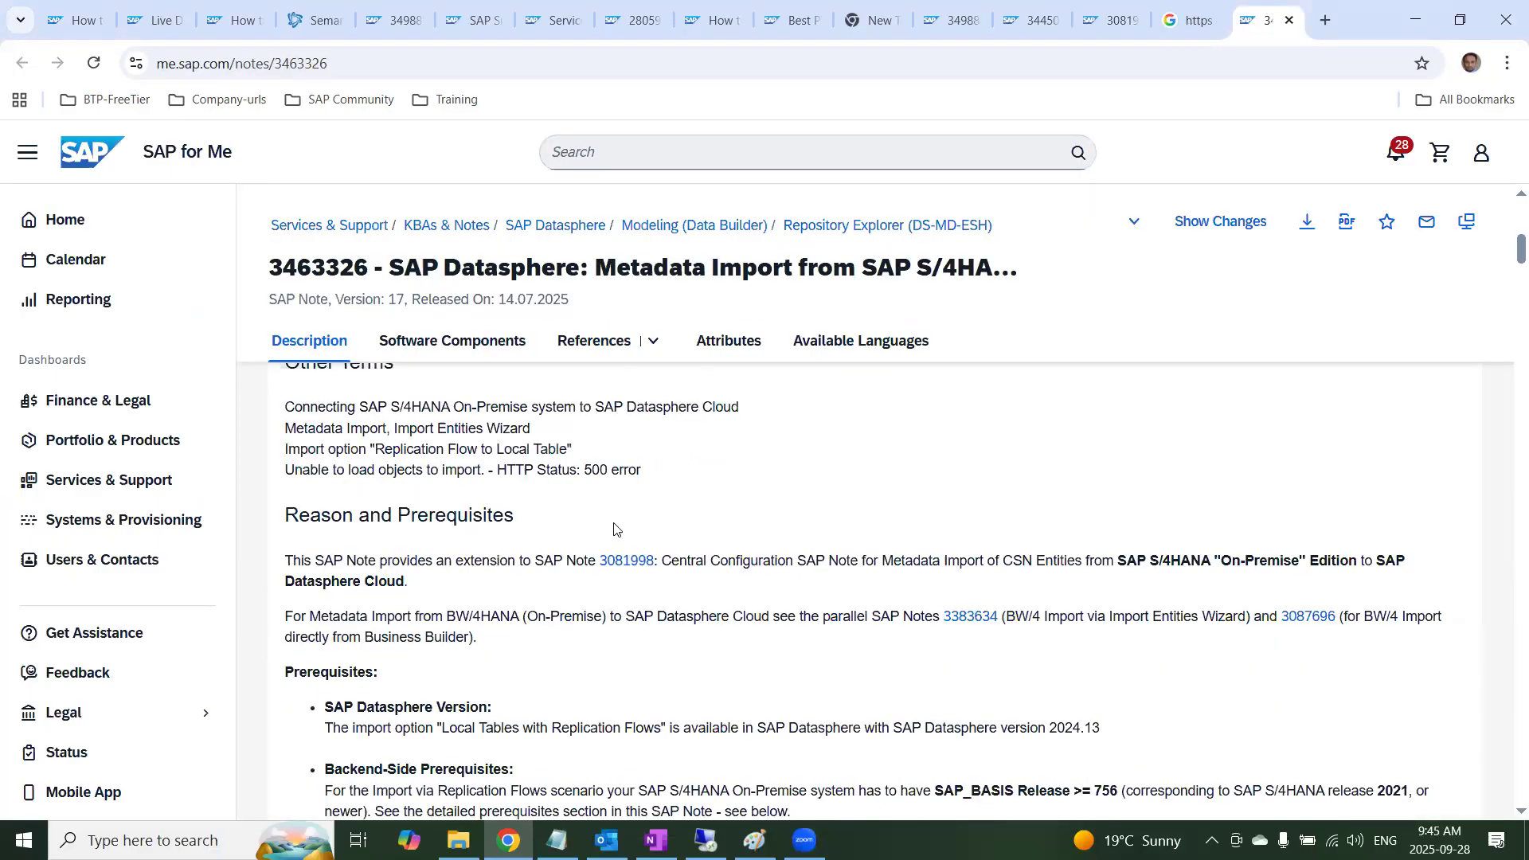
drag(642, 471, 289, 465)
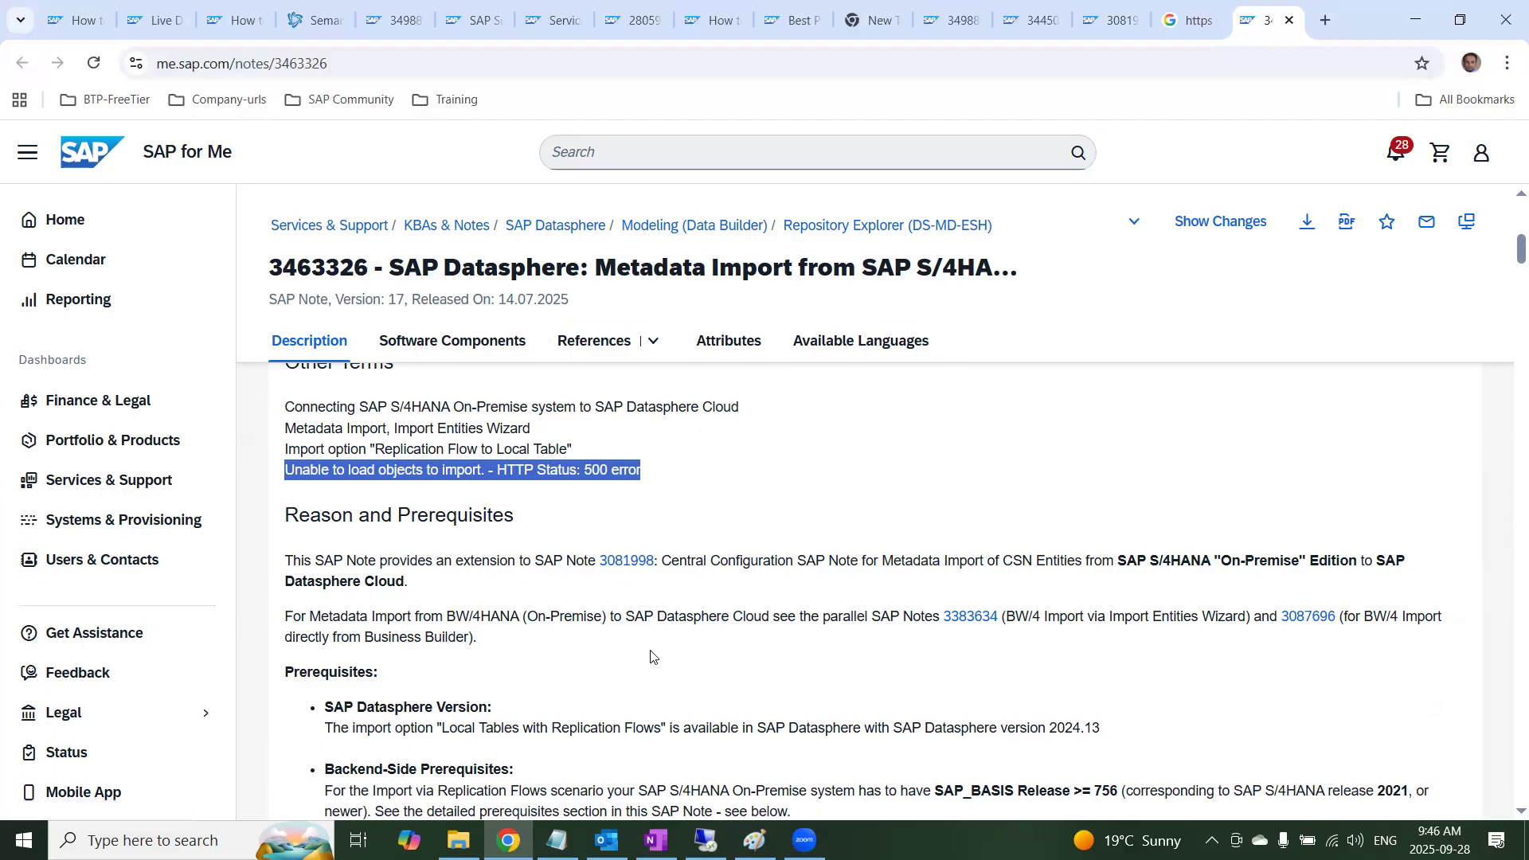
Highlight the required SAP Datasphere version and the minimum SAP_BASIS release in the note's Prerequisites section
scroll(652, 656, down, 2)
drag(376, 507, 505, 525)
drag(1137, 525, 1077, 526)
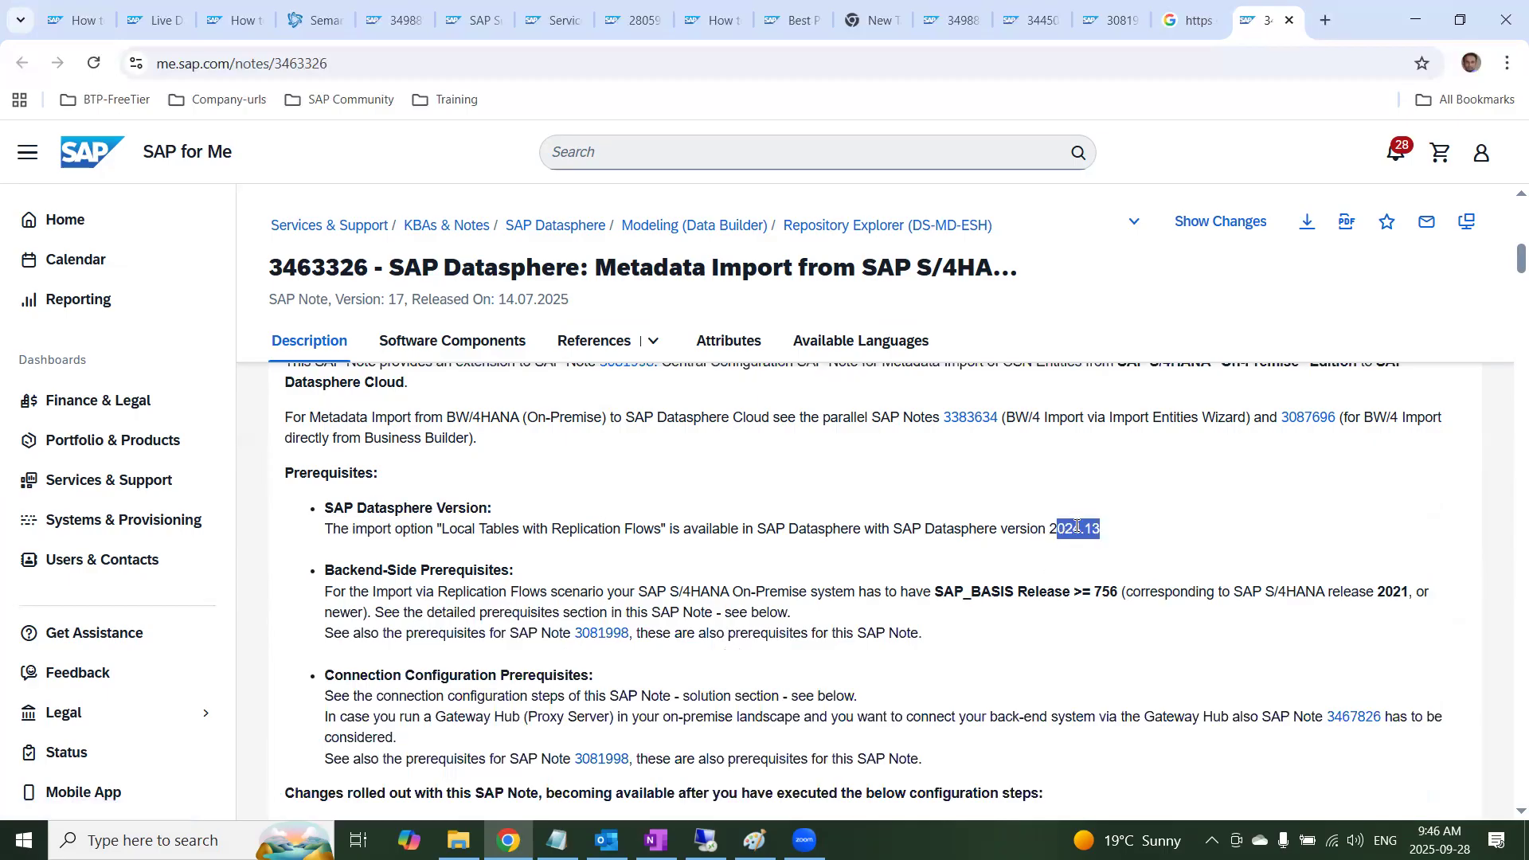
drag(1118, 594, 946, 590)
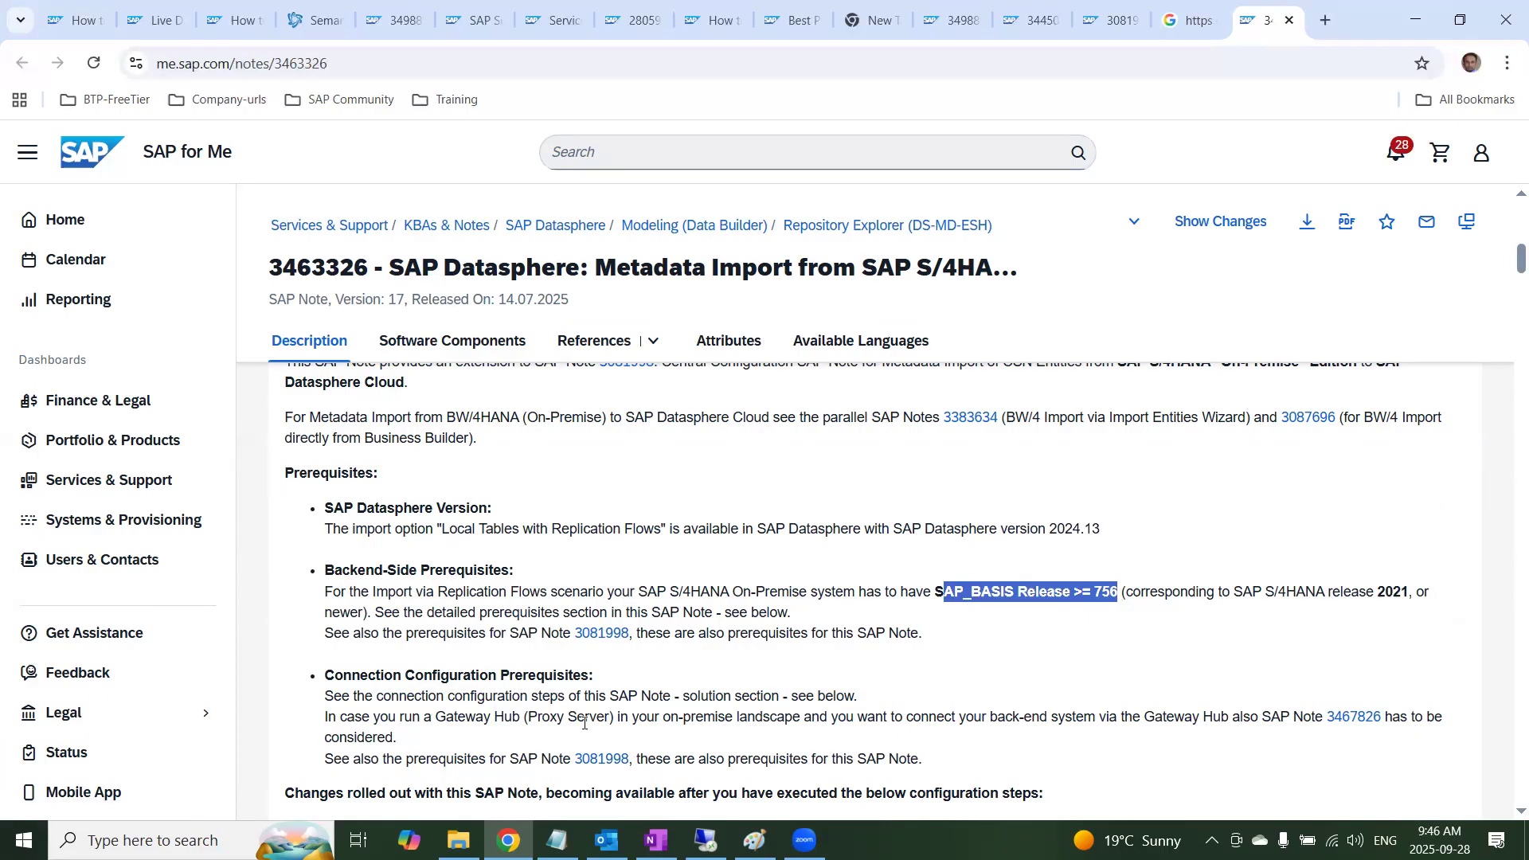
Read through the note's rolled-out changes and general prerequisite, and return to the Backend-Side Prerequisites
scroll(584, 722, down, 1)
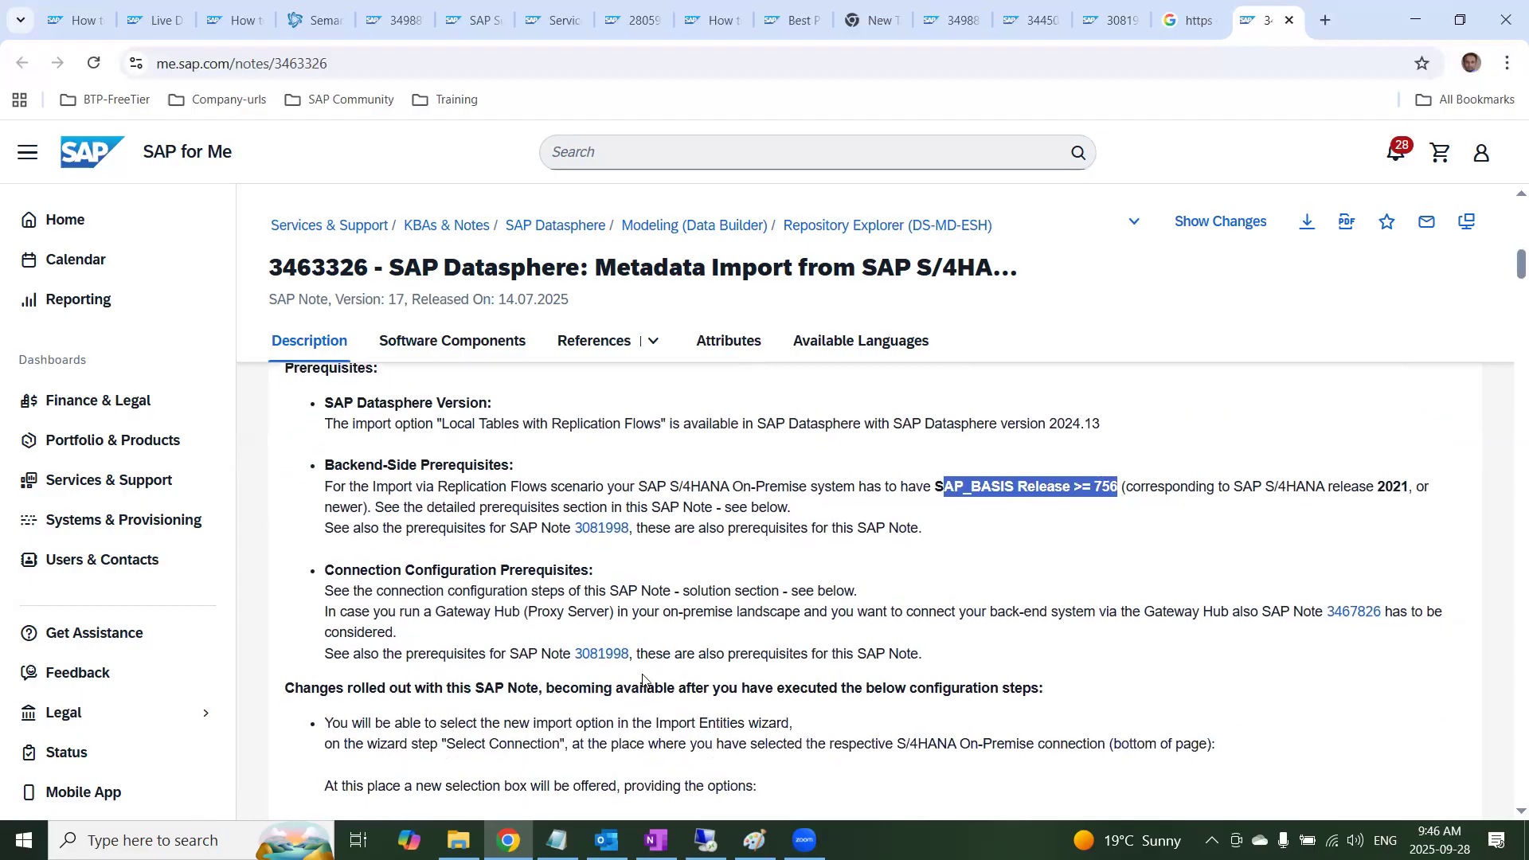
scroll(644, 677, down, 2)
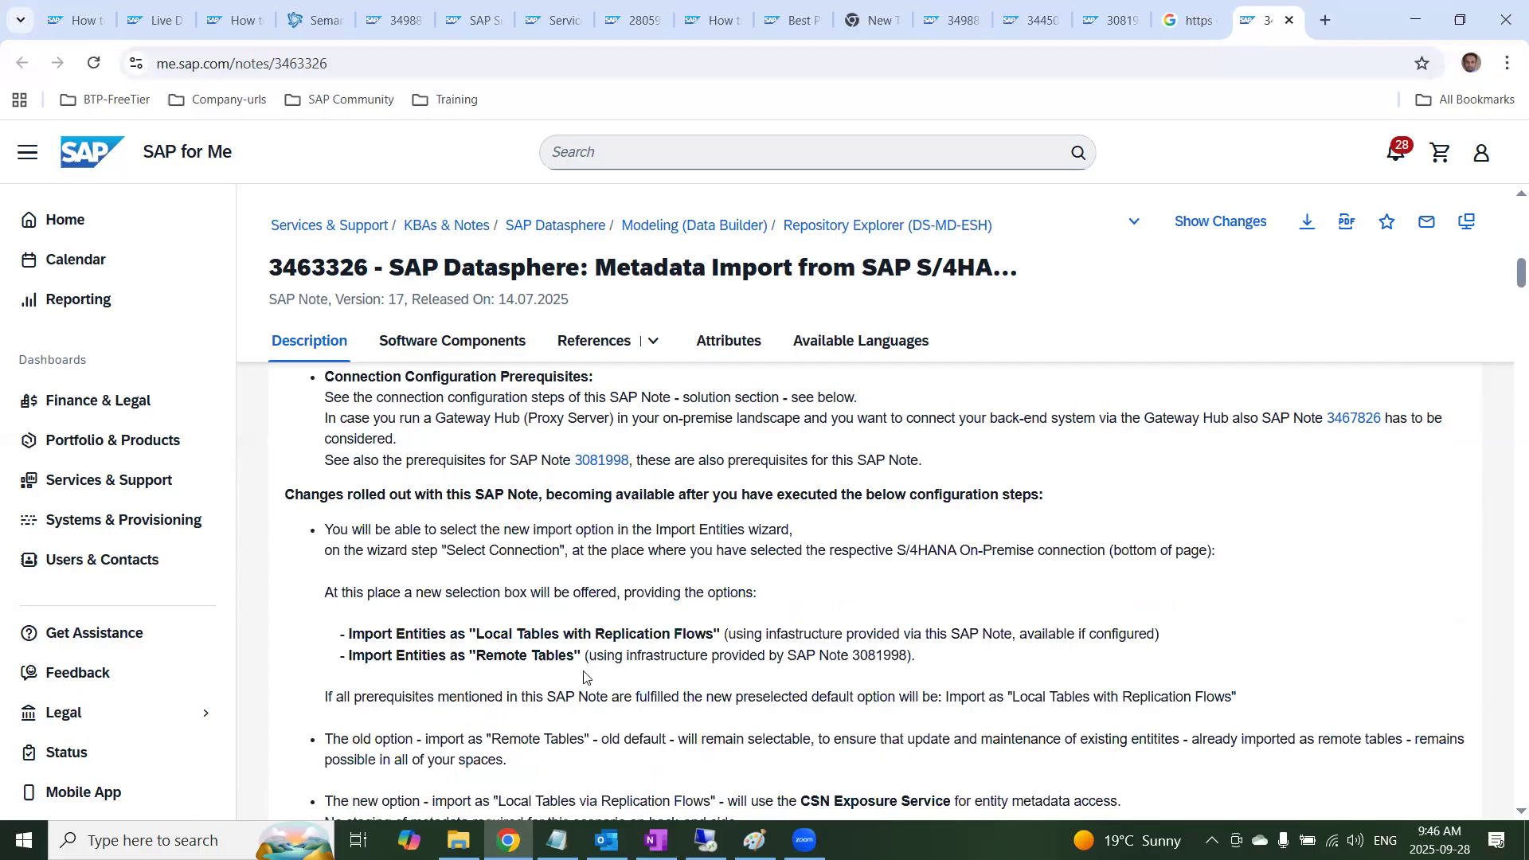
scroll(577, 685, down, 1)
scroll(576, 685, down, 4)
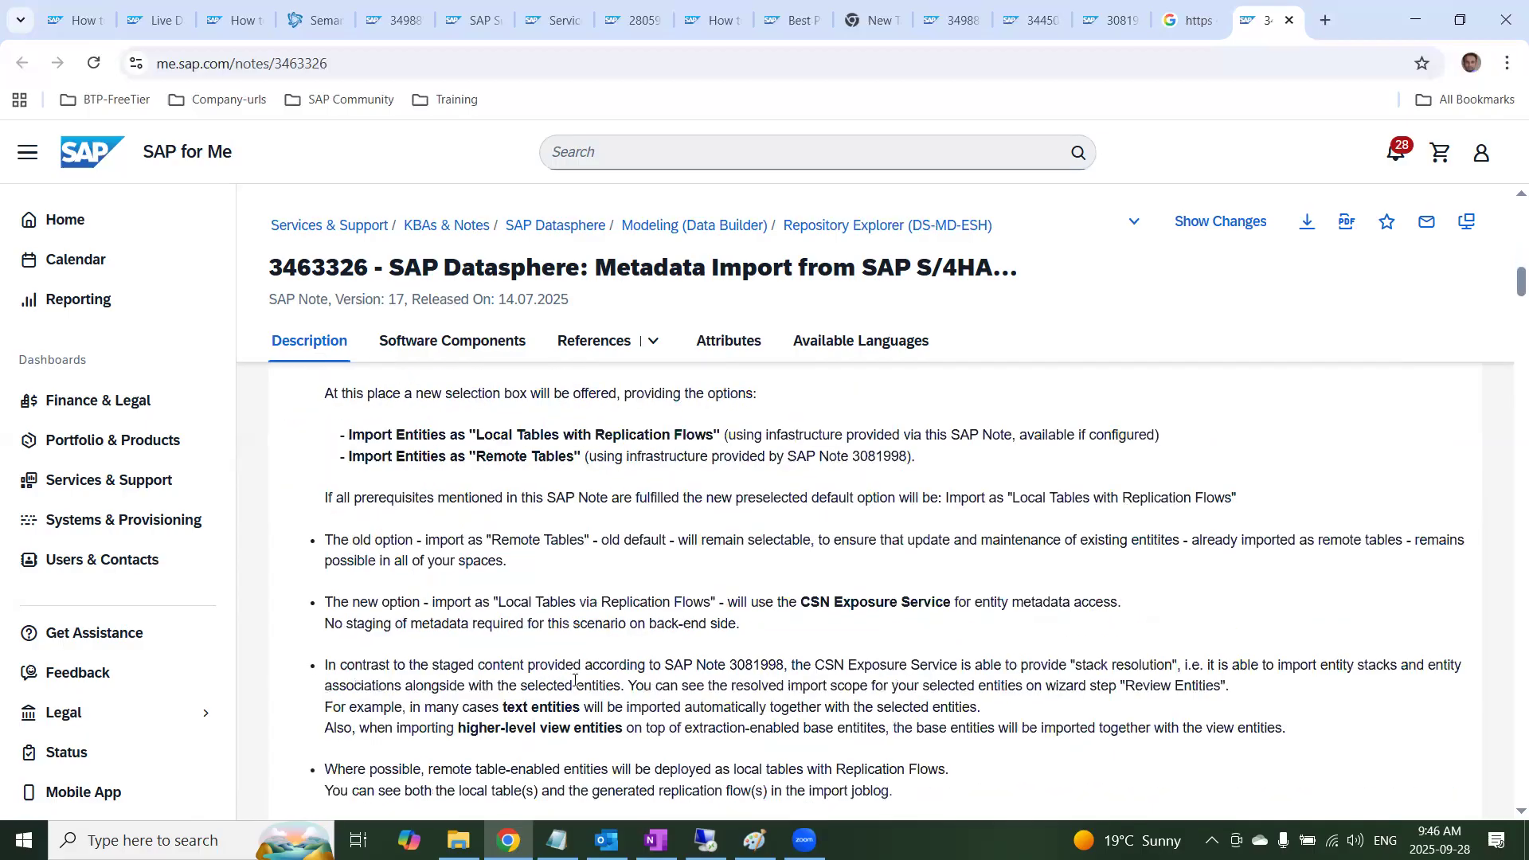
scroll(574, 669, down, 3)
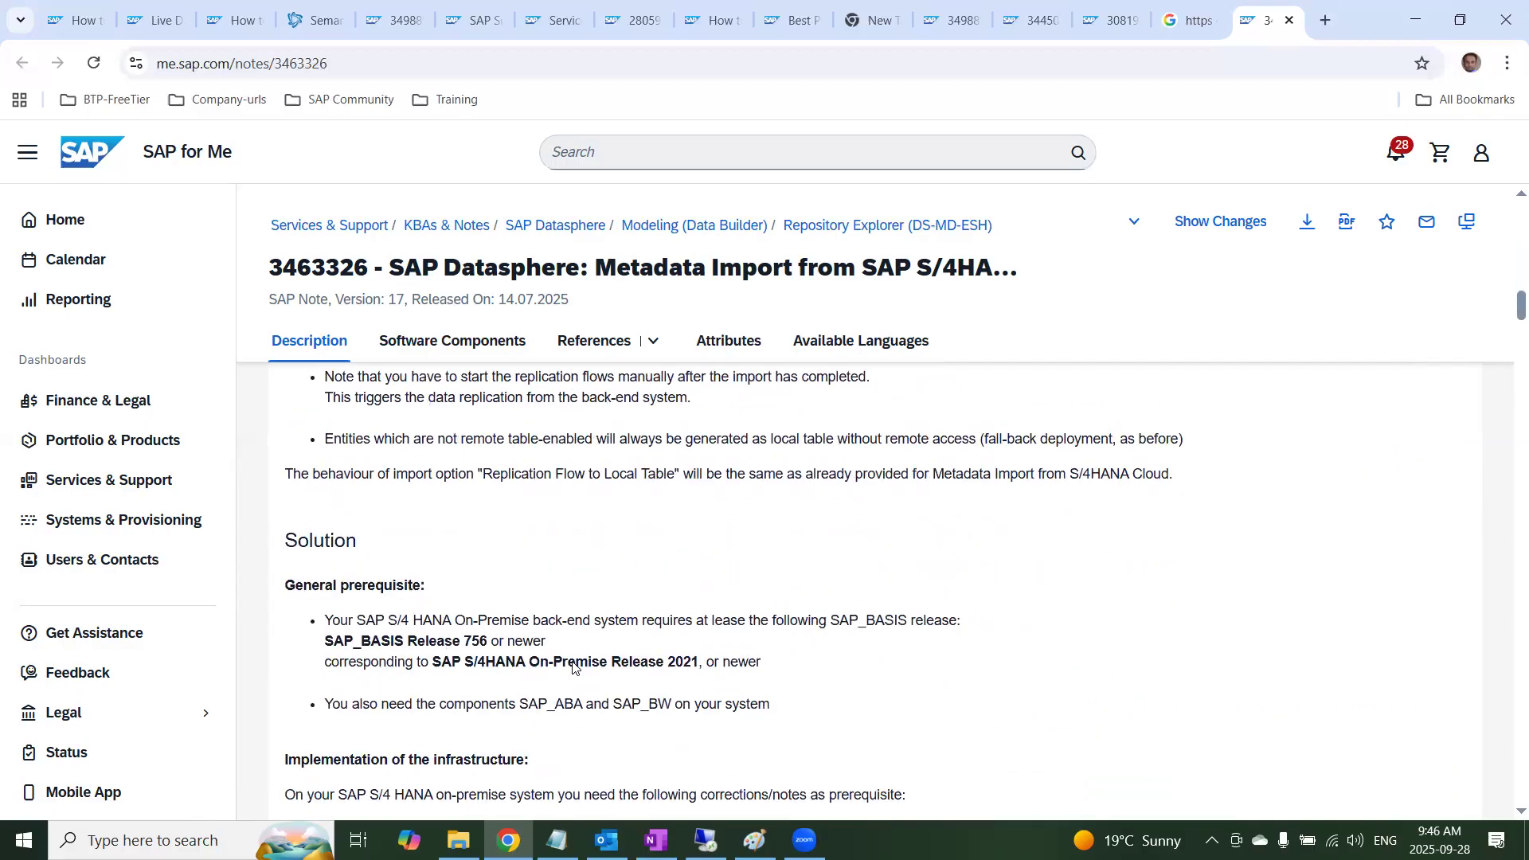
scroll(782, 581, up, 9)
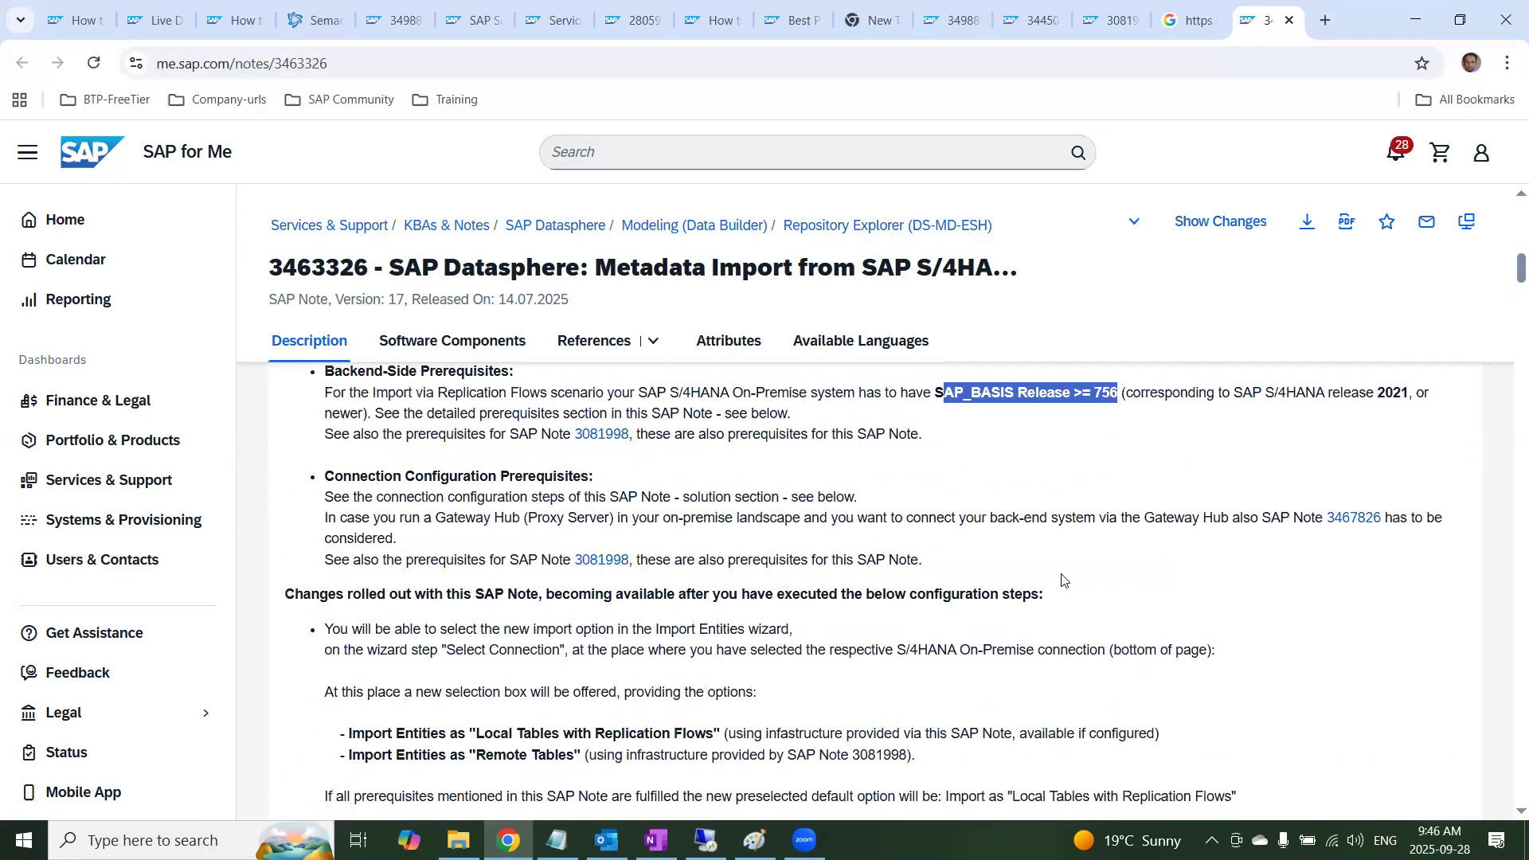
click(1114, 396)
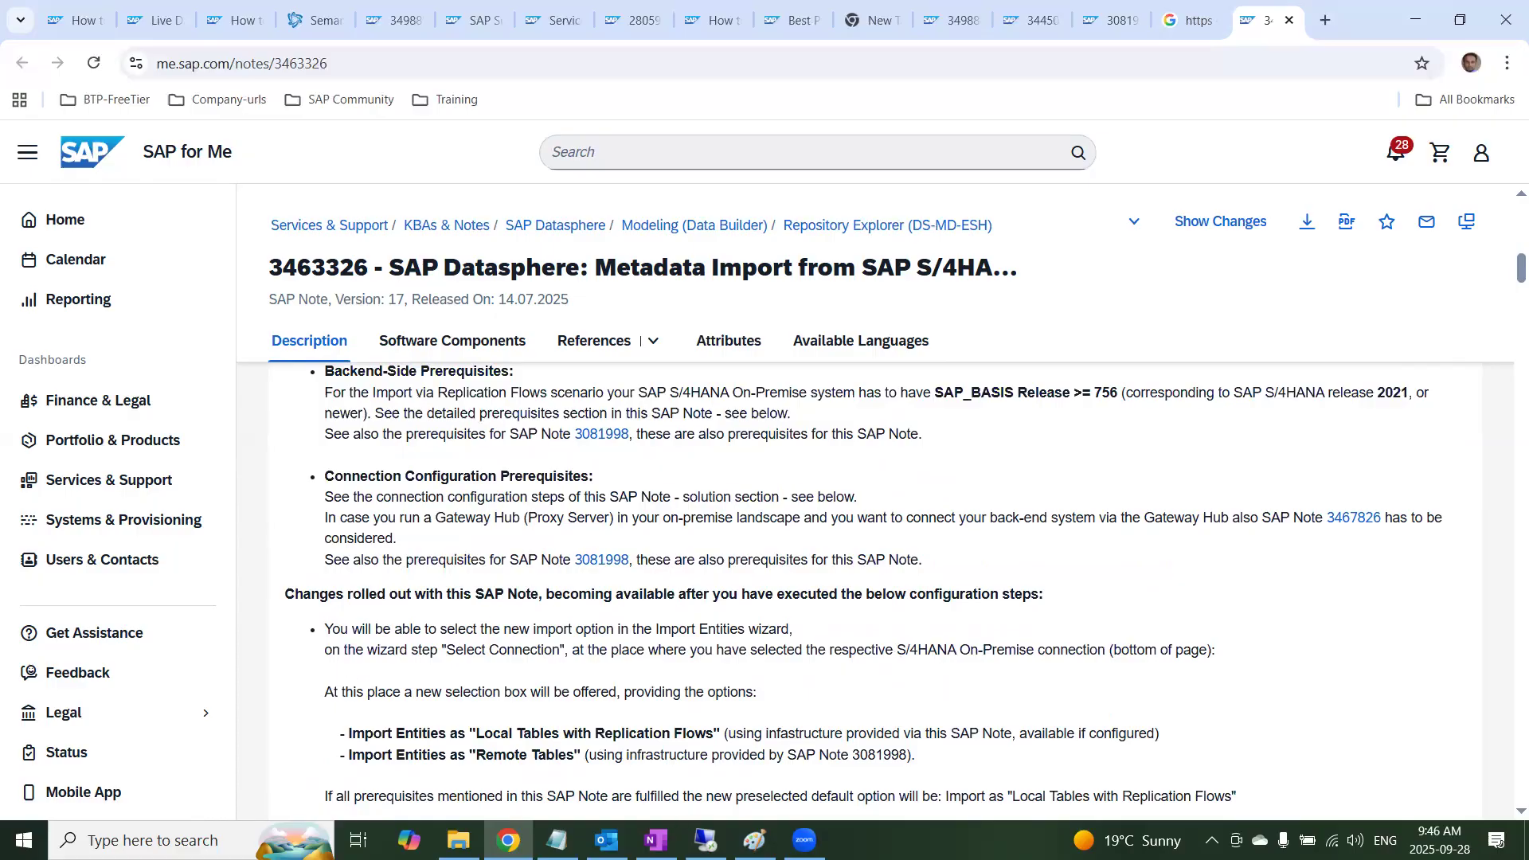
Switch to the remote SAP system, open its System Status and mark the SAP_BASIS release among the installed software component versions
click(705, 841)
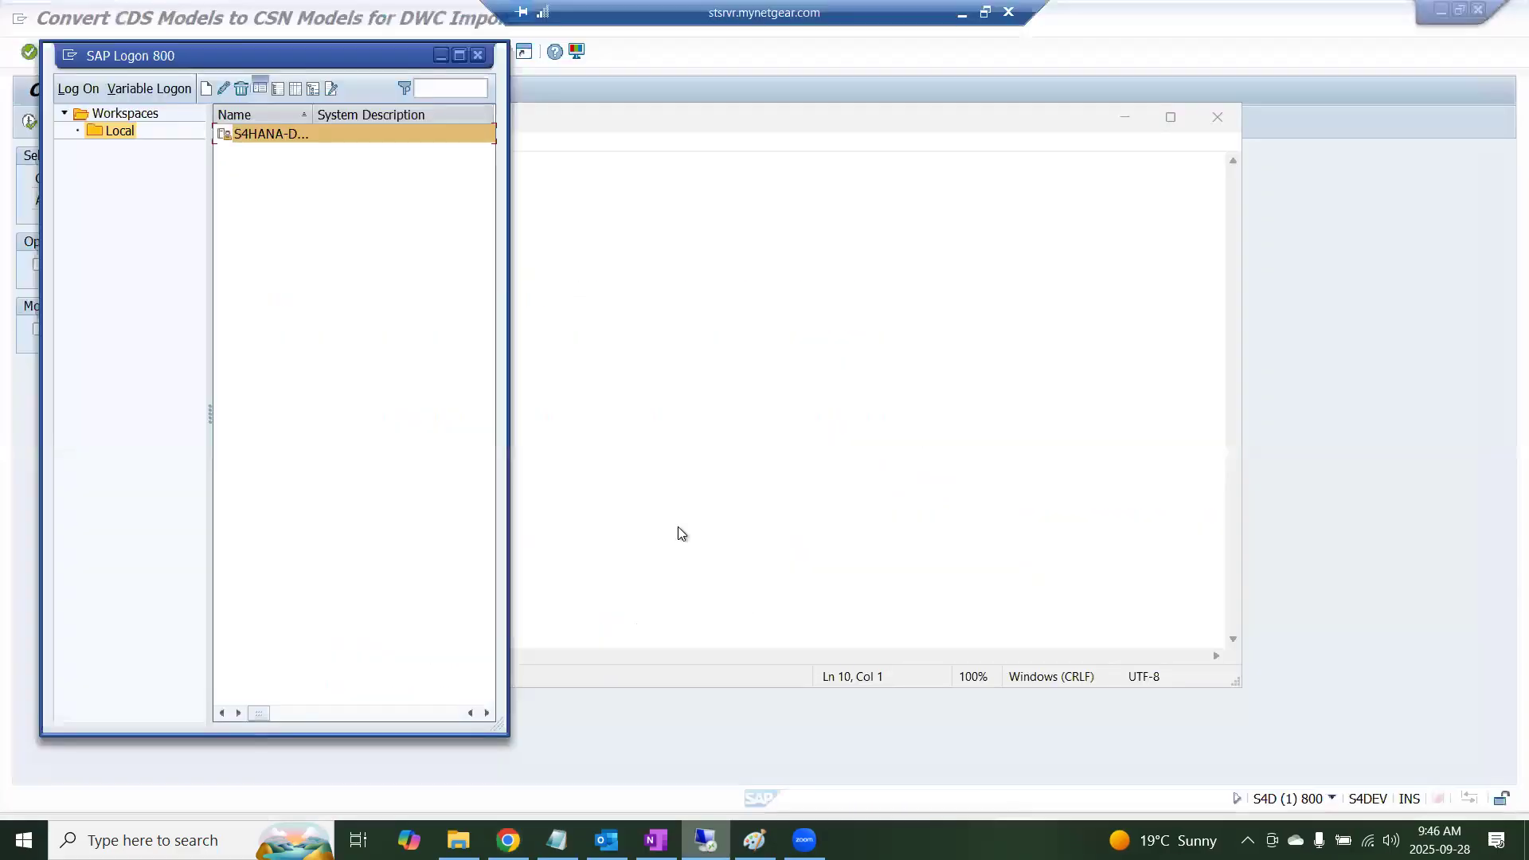
click(441, 55)
click(614, 266)
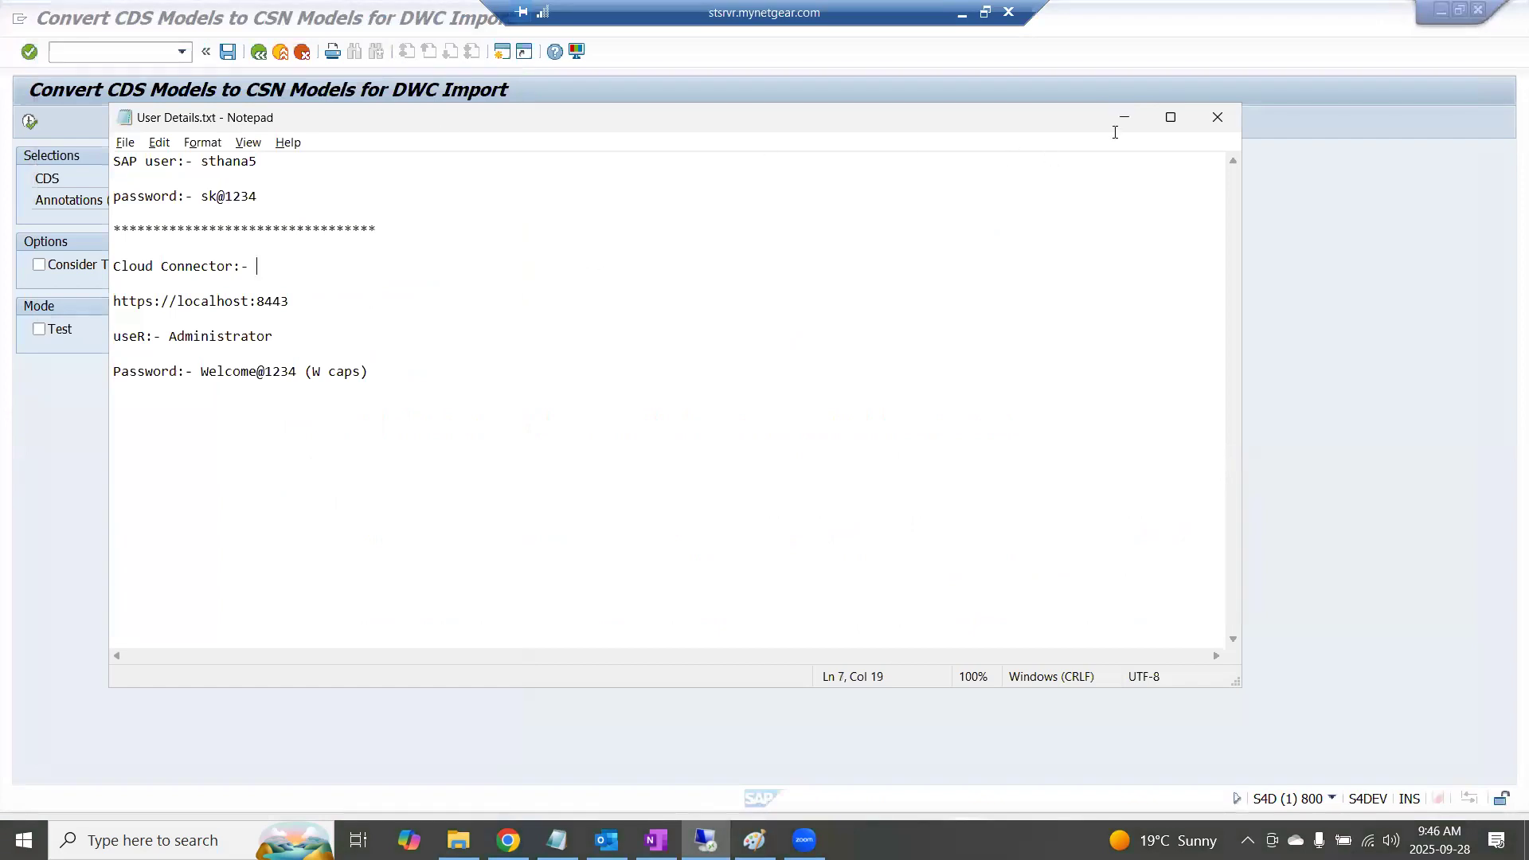
click(1124, 123)
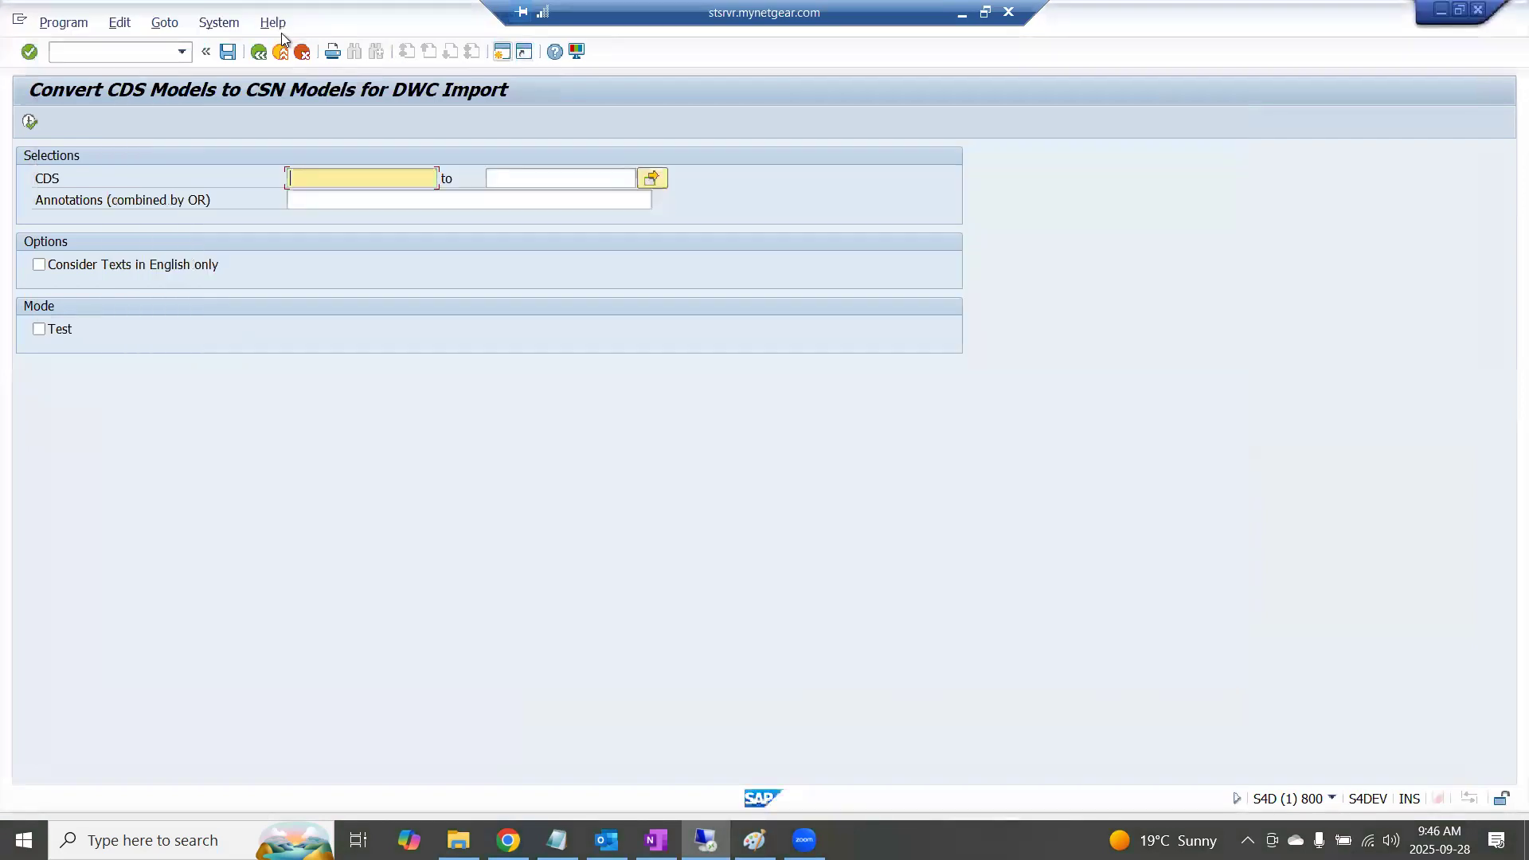
click(230, 30)
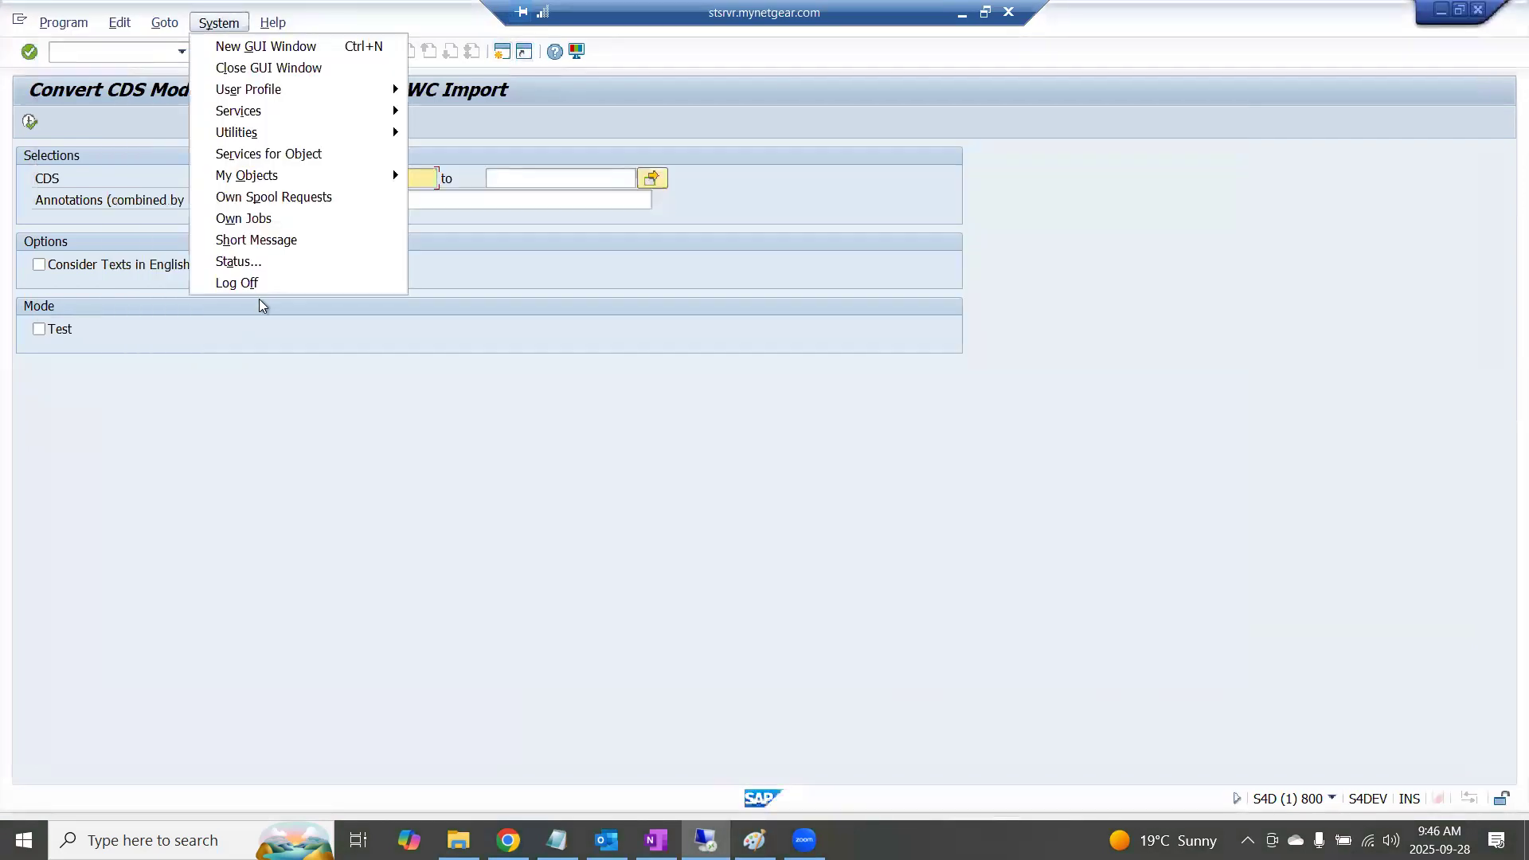
click(250, 259)
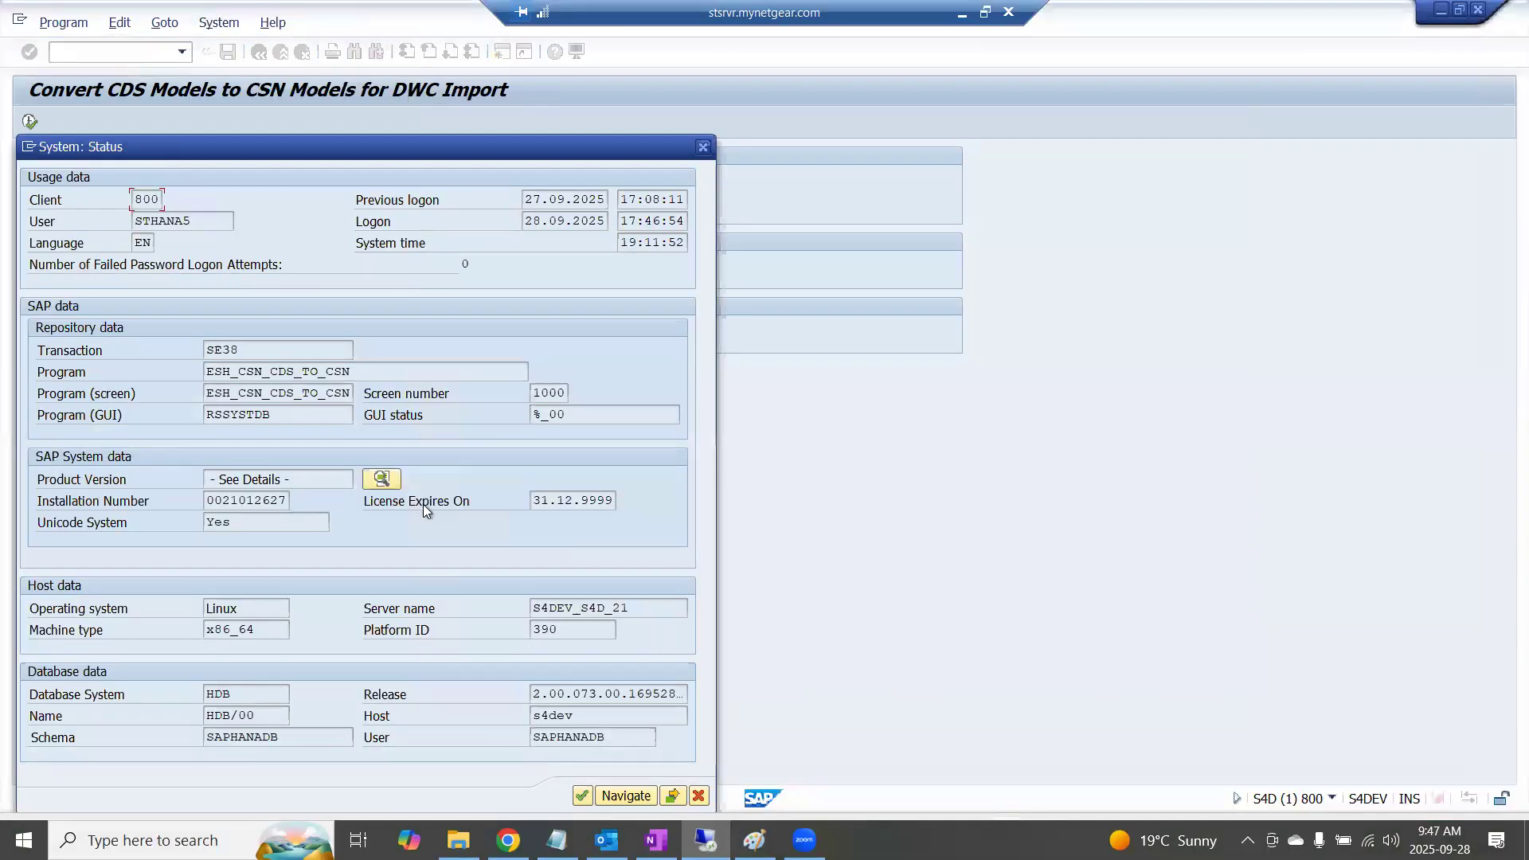
click(380, 480)
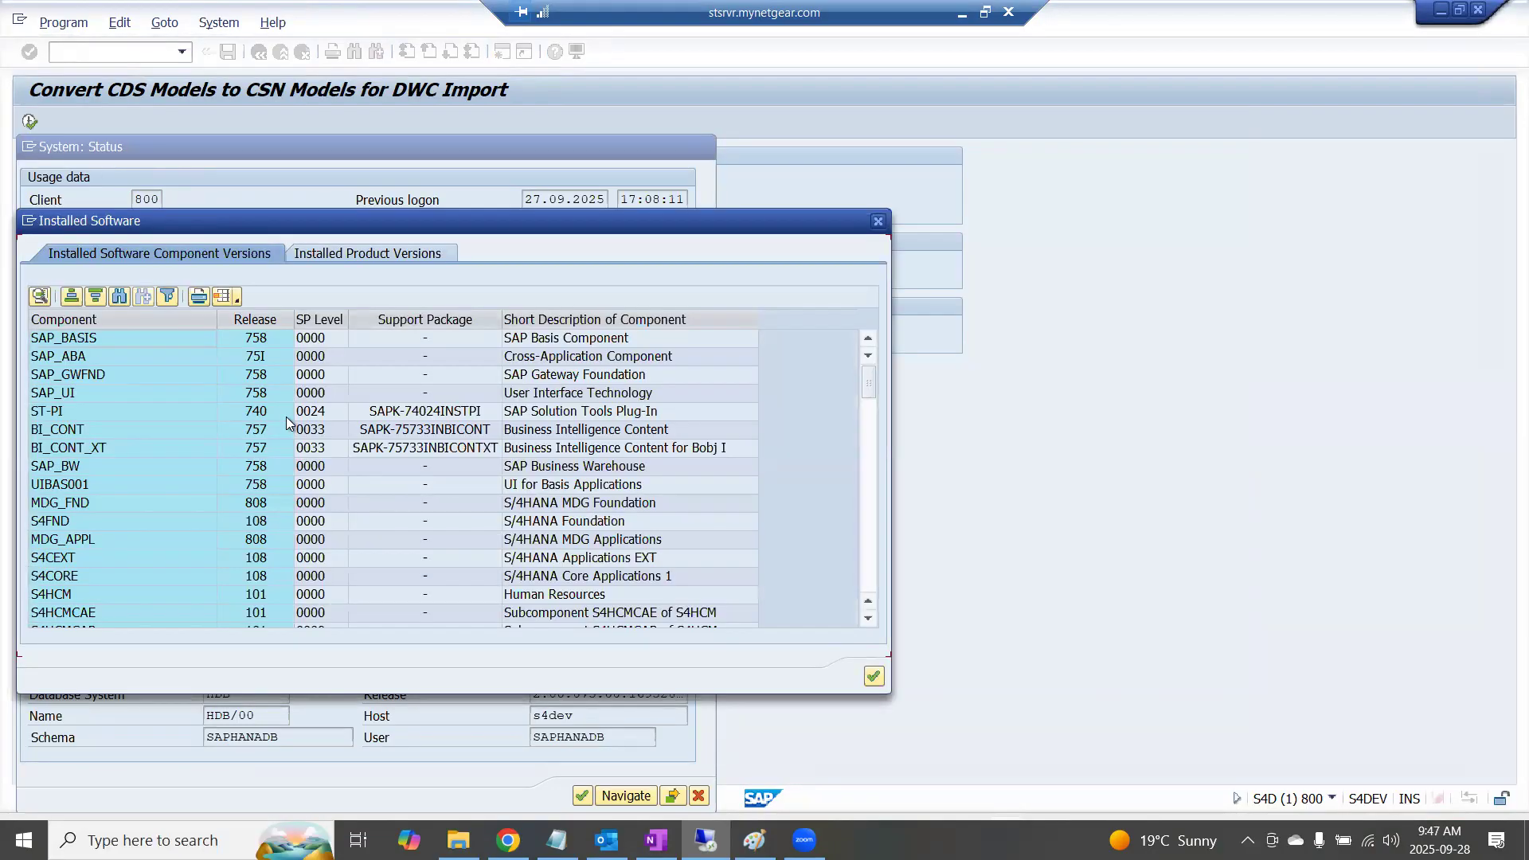
click(265, 335)
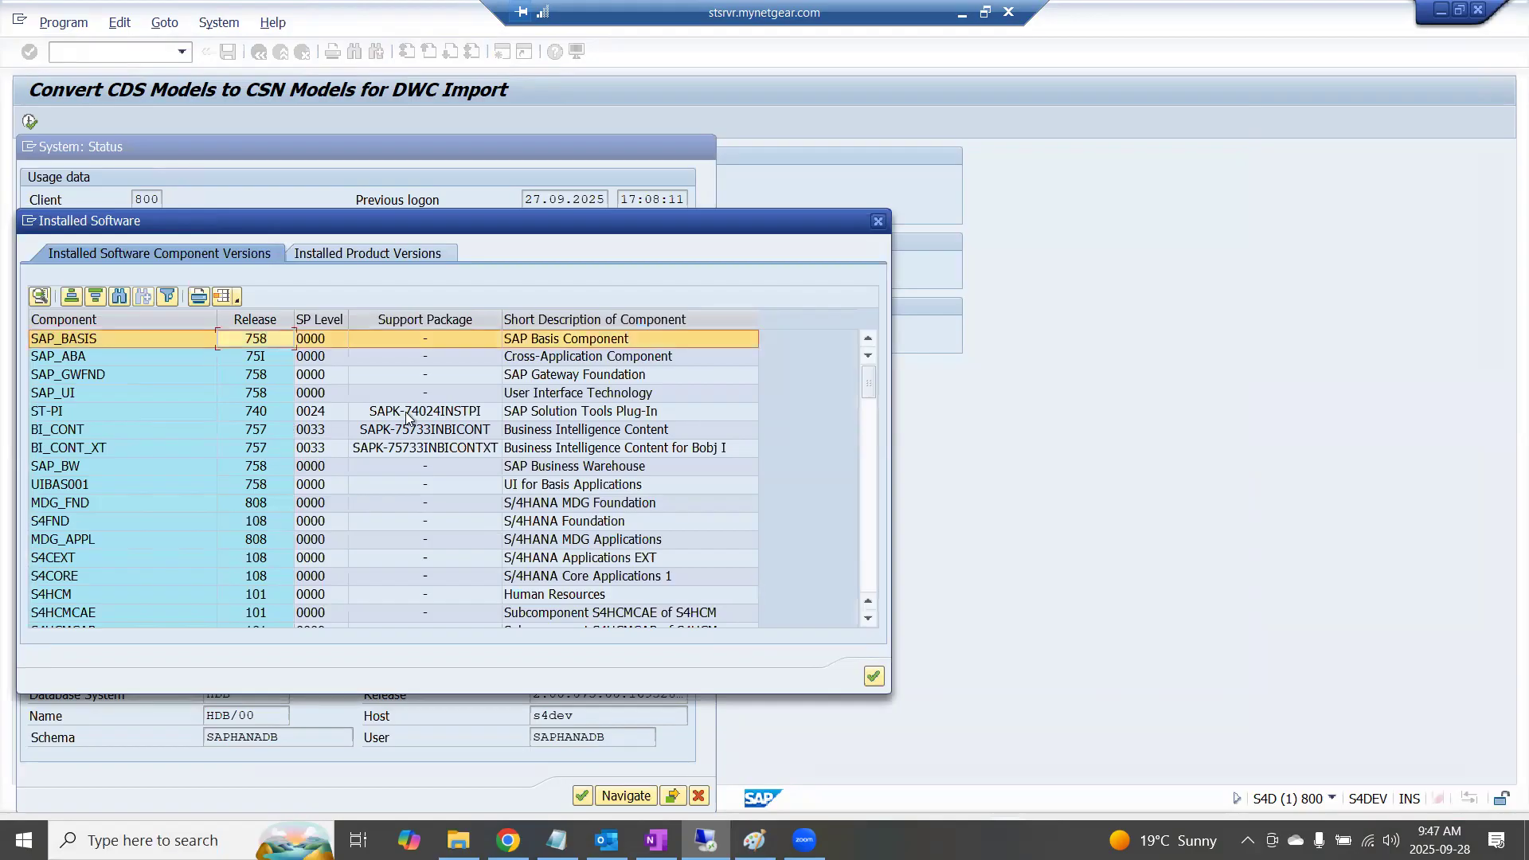
Return to SAP Note 3463326 in Chrome and highlight the minimum release and the SAP Datasphere Version prerequisite
key(alt+Tab)
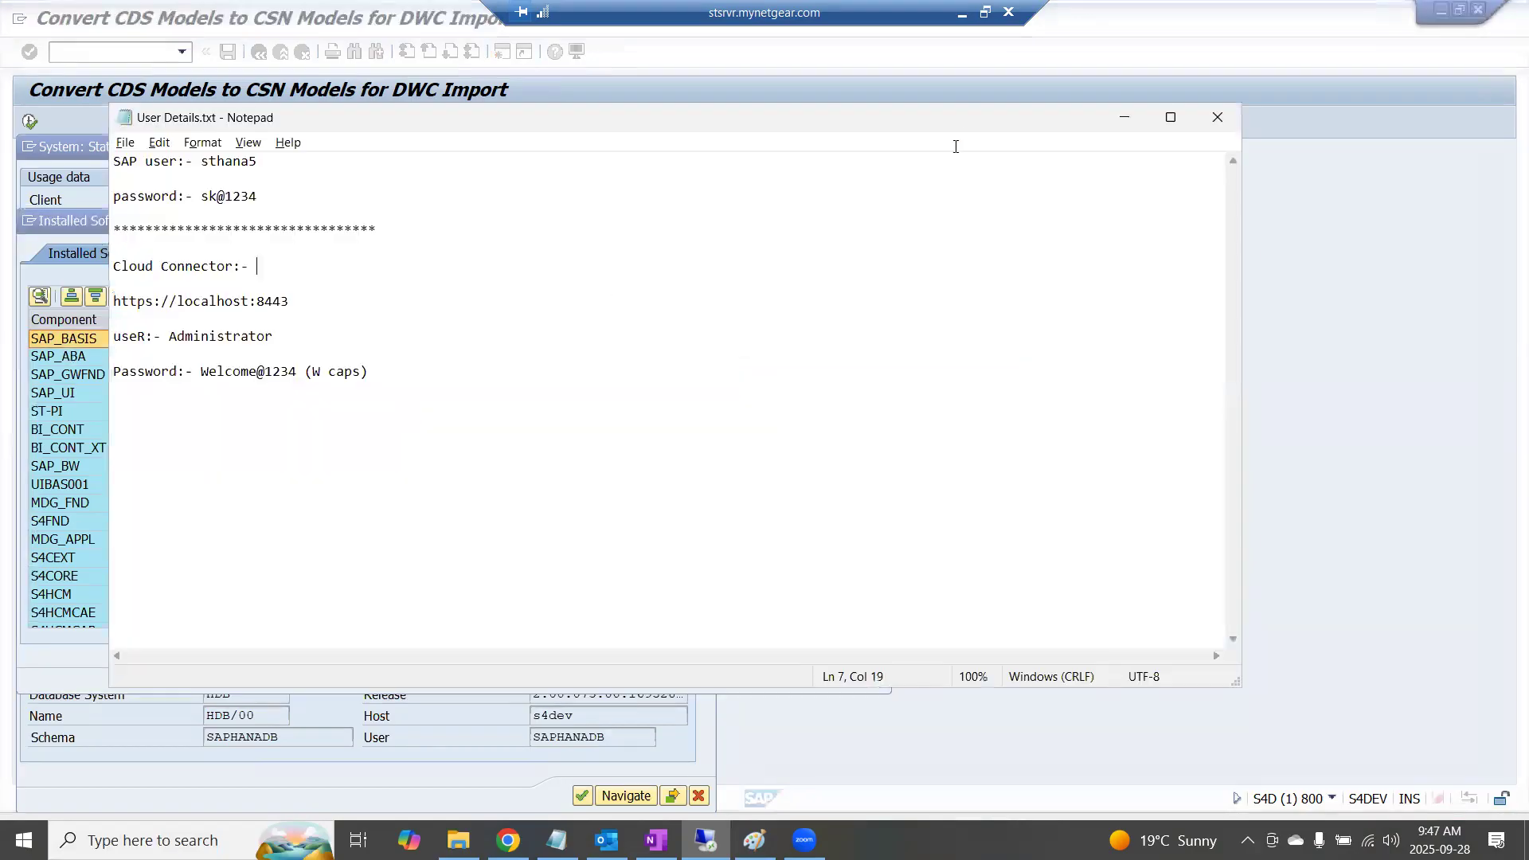
click(963, 13)
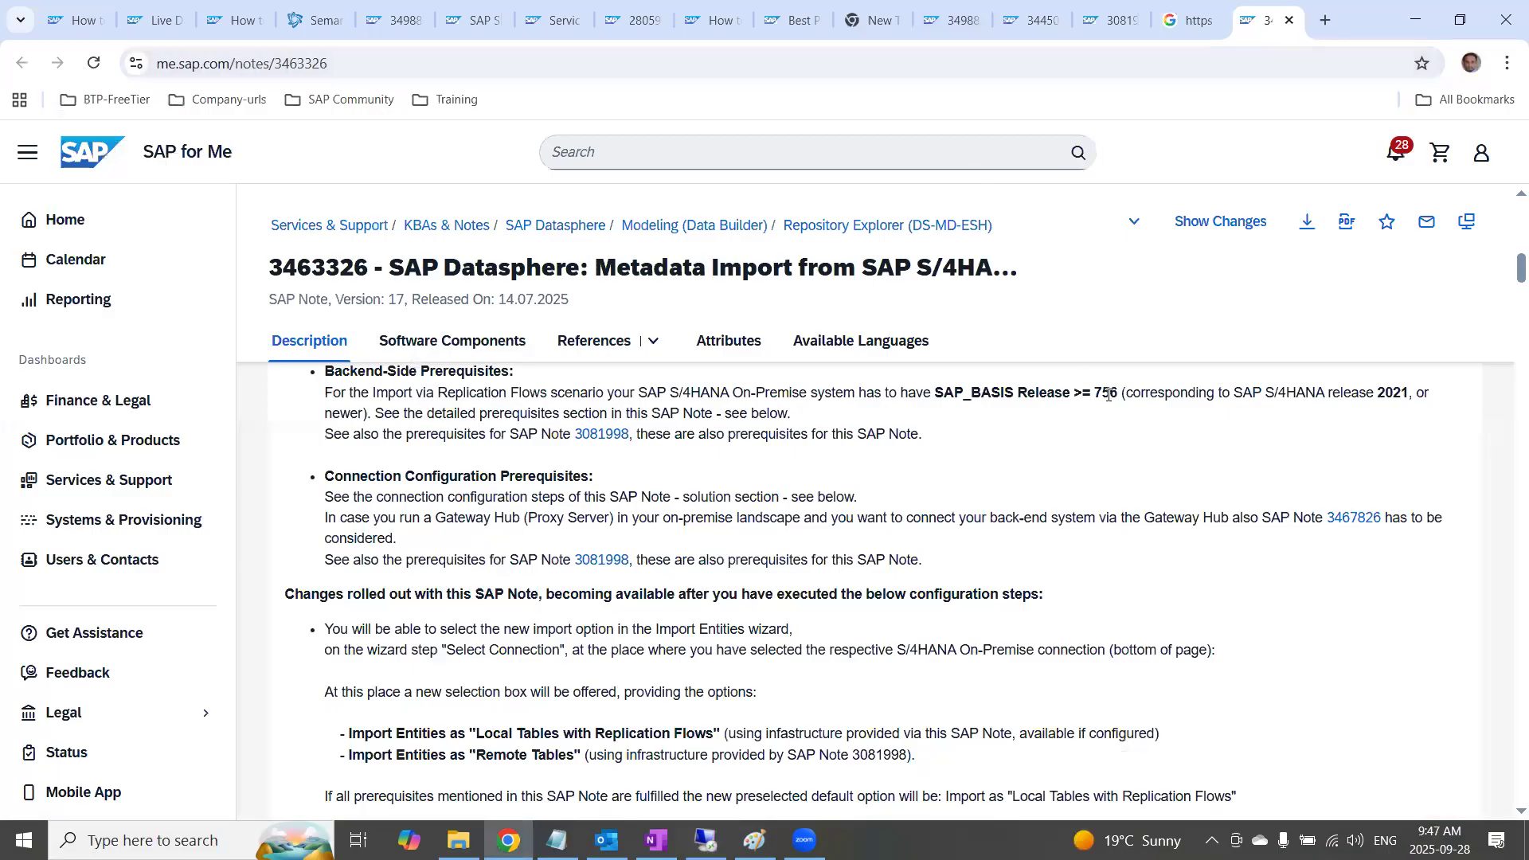
drag(1119, 393, 1040, 393)
scroll(825, 457, up, 1)
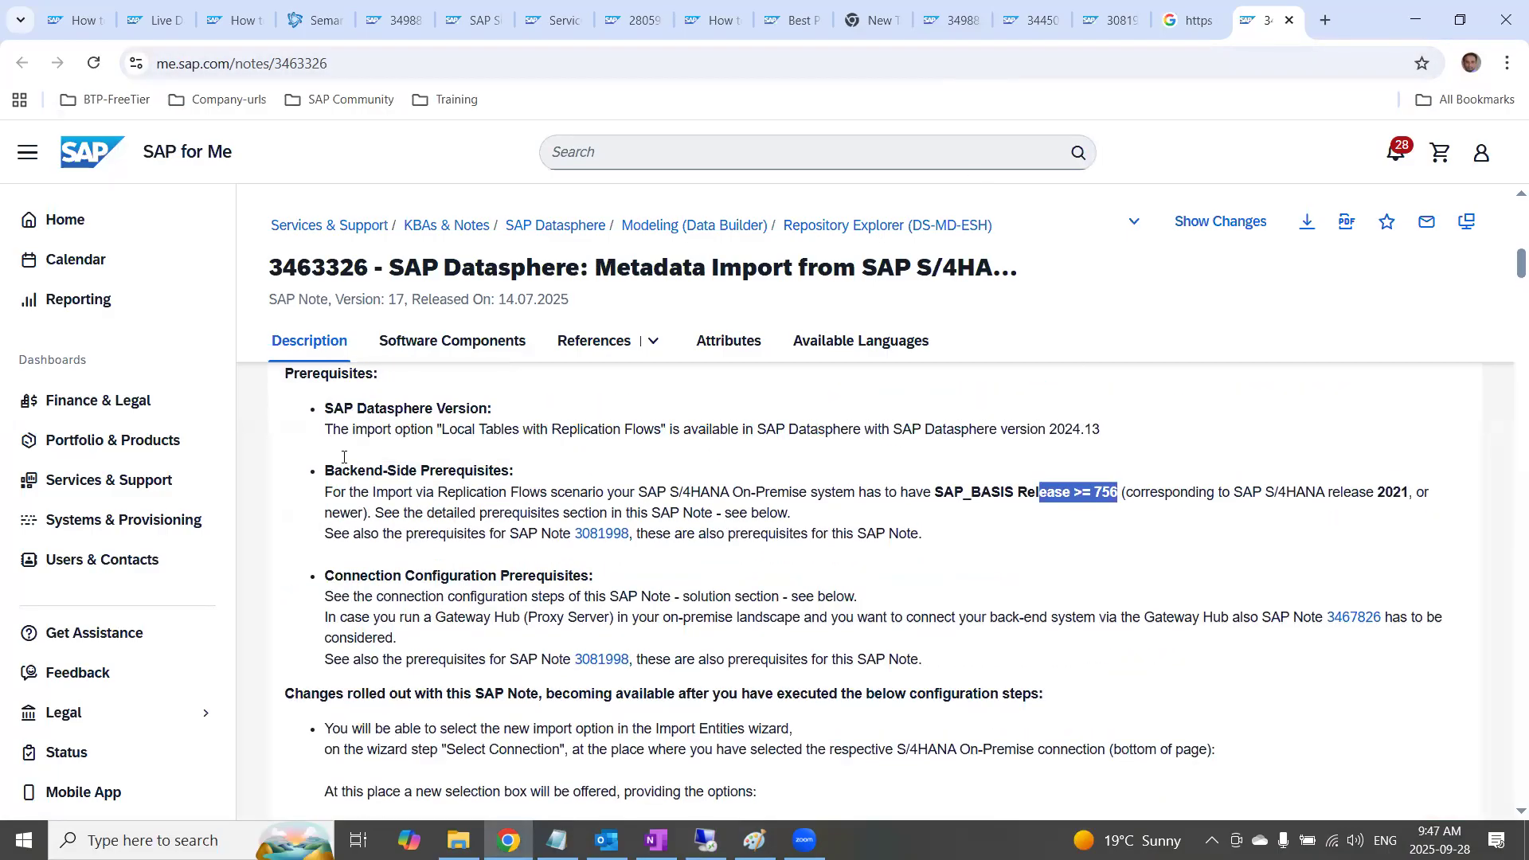
drag(323, 413, 1120, 454)
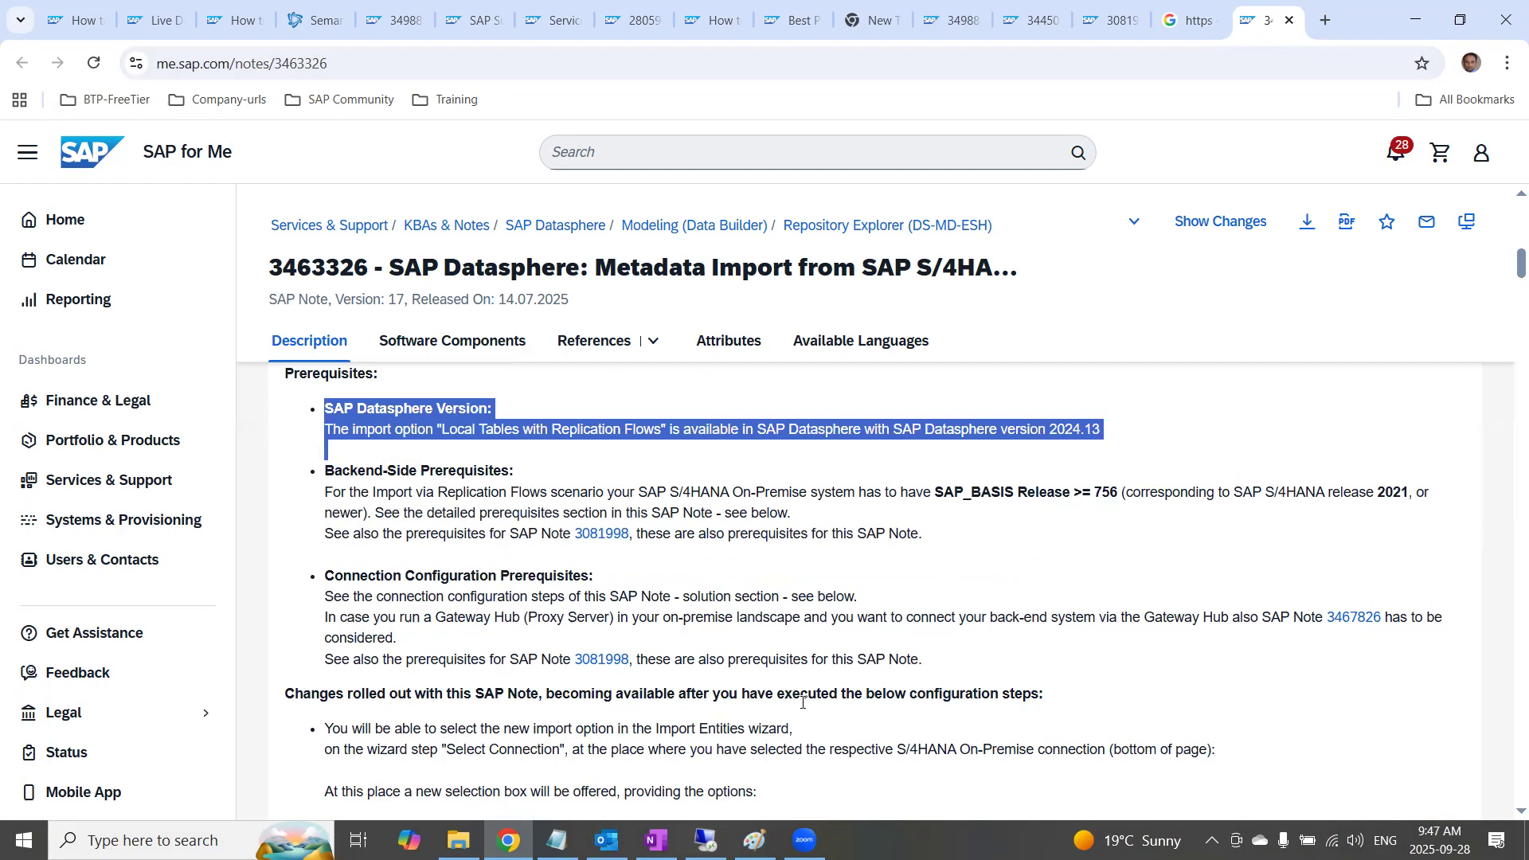
Highlight the Gateway Hub (Proxy Server) condition, and the "Replication Flow to Local Table" import option with its error line under Other Terms
drag(630, 618, 319, 620)
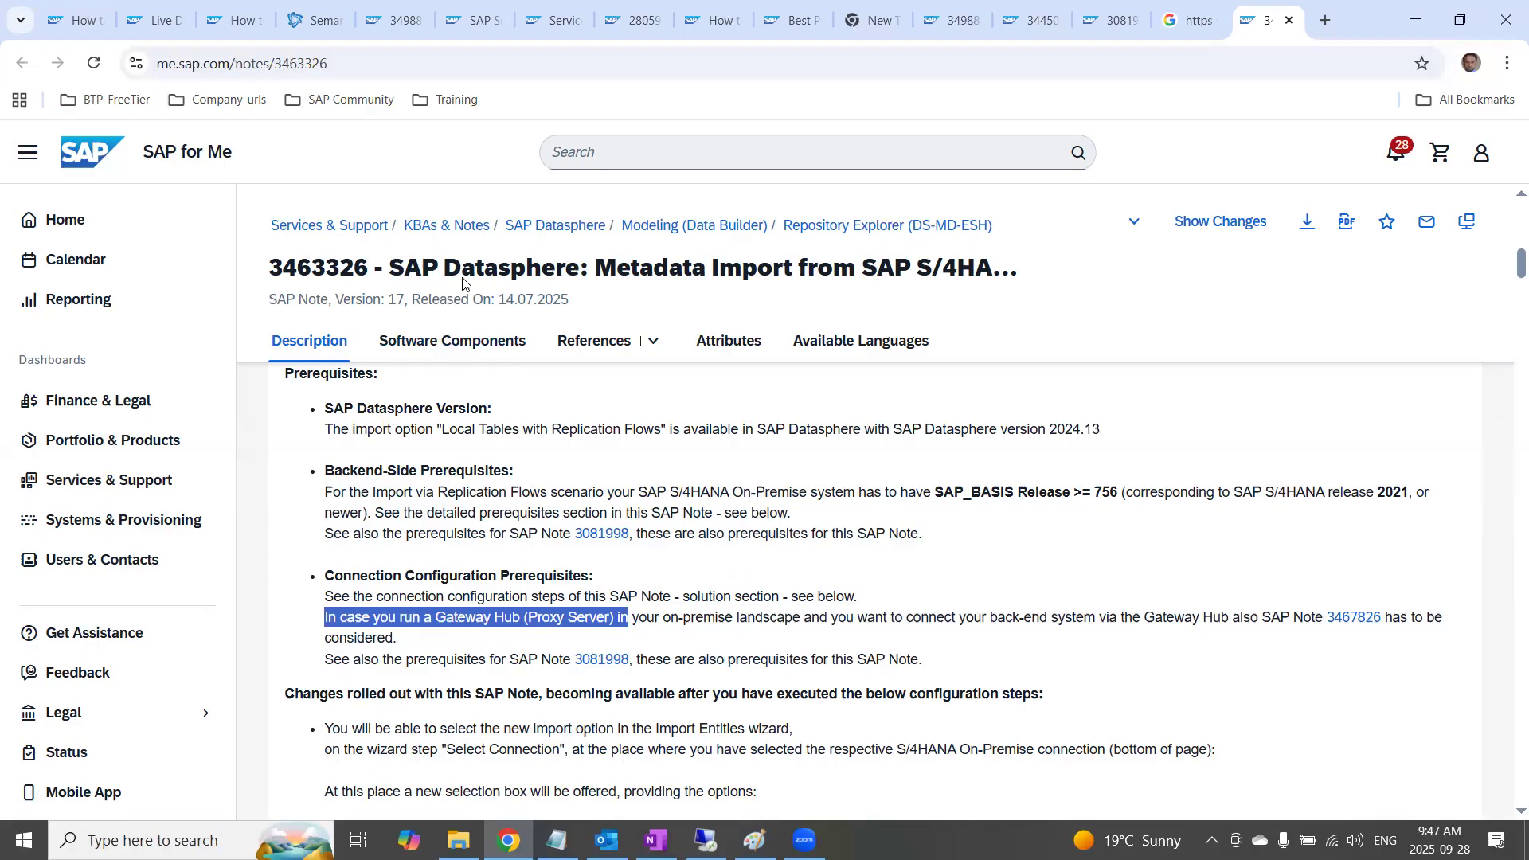
scroll(788, 323, up, 5)
drag(675, 581, 255, 548)
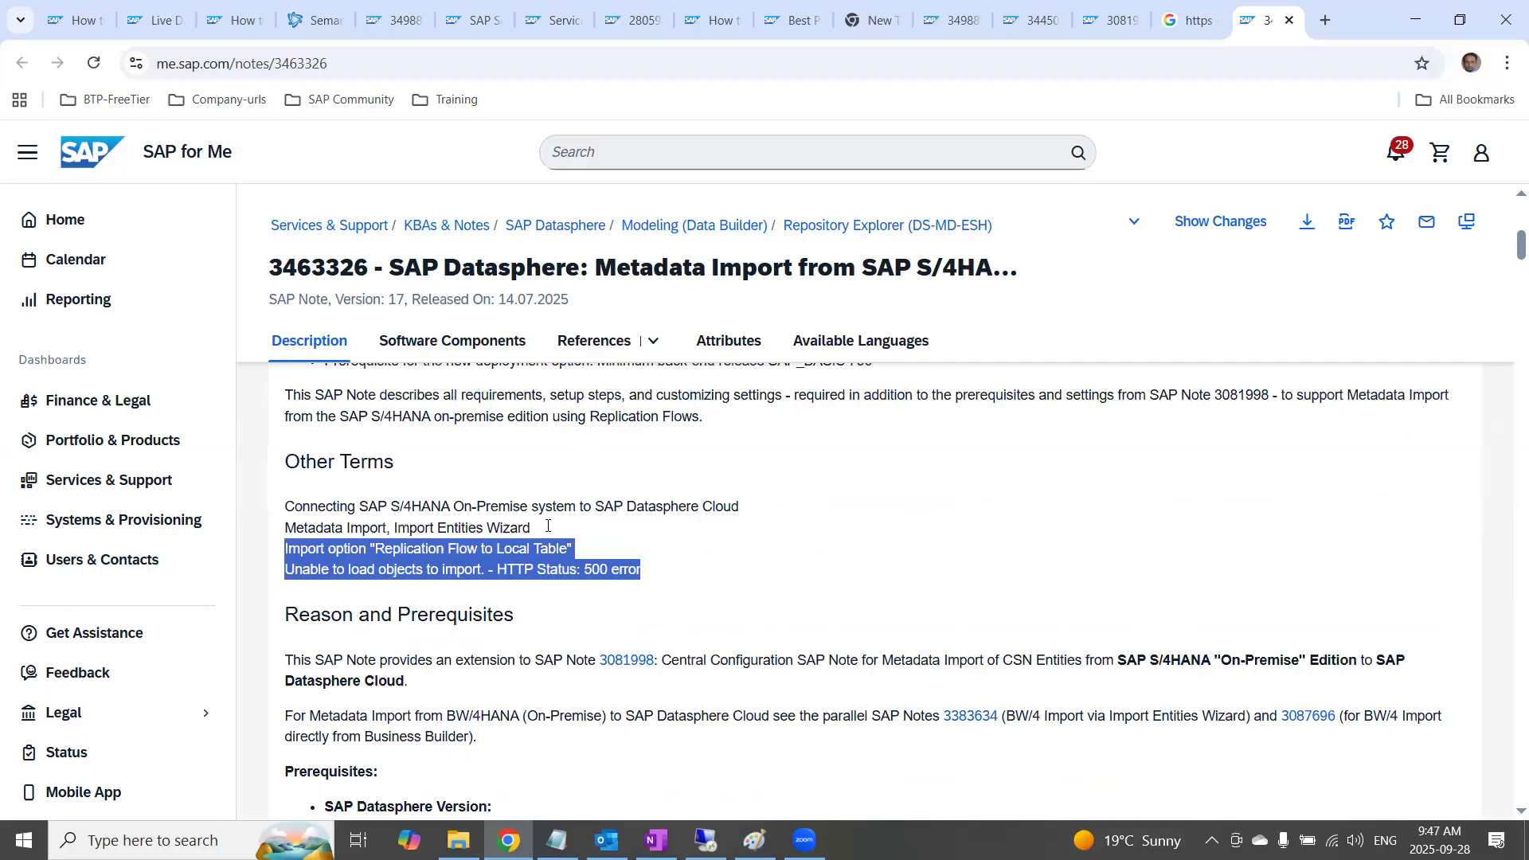
Return to OneNote, add a blank line at the end of the Model Transfer/import notes and open the 26.BW Bridge page
key(alt+Tab)
scroll(556, 536, down, 10)
scroll(556, 536, up, 6)
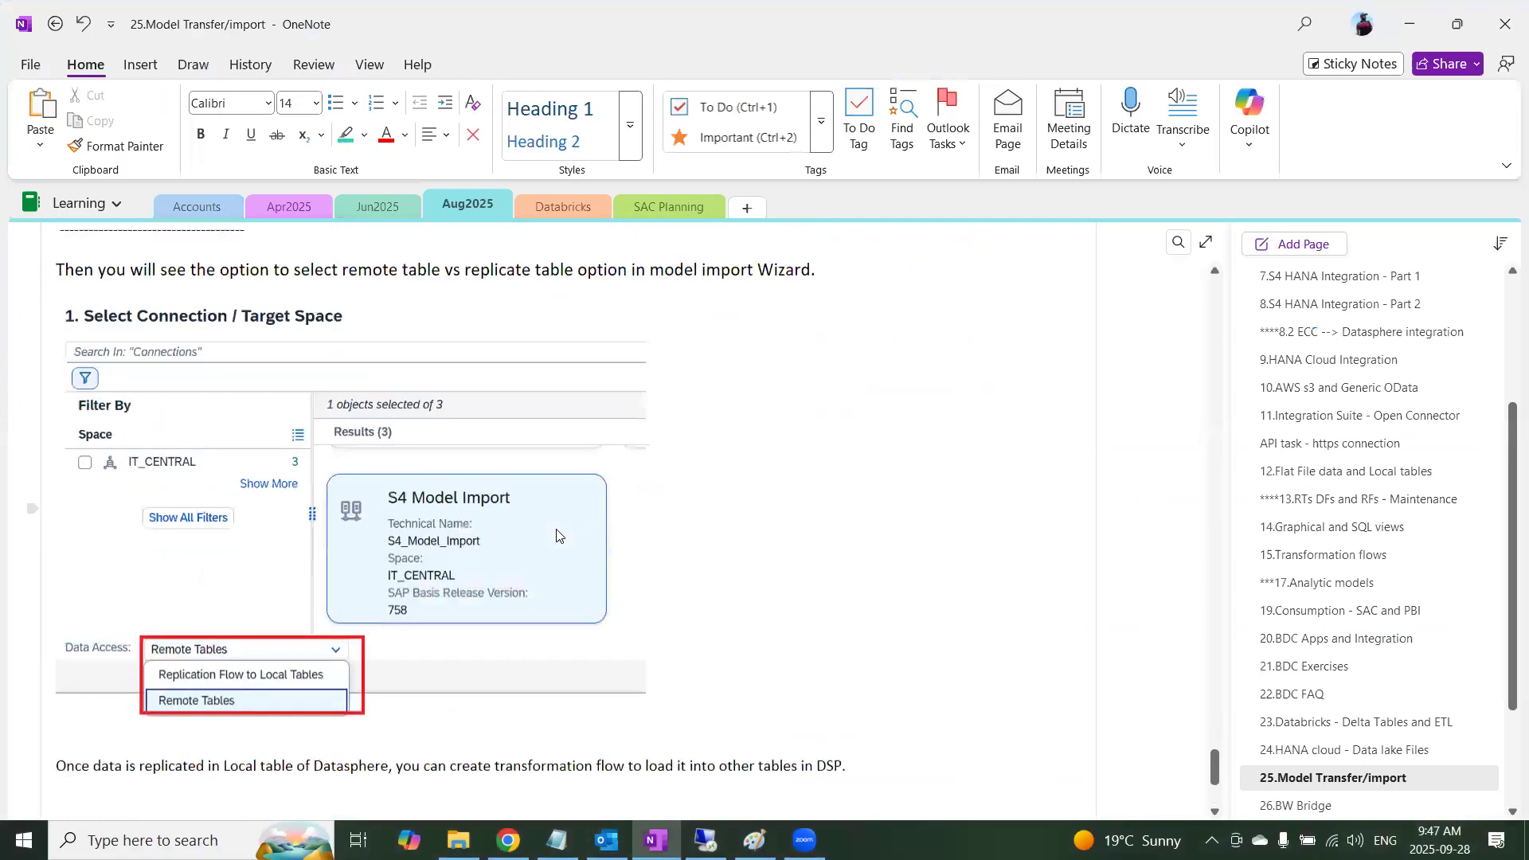
scroll(291, 486, down, 3)
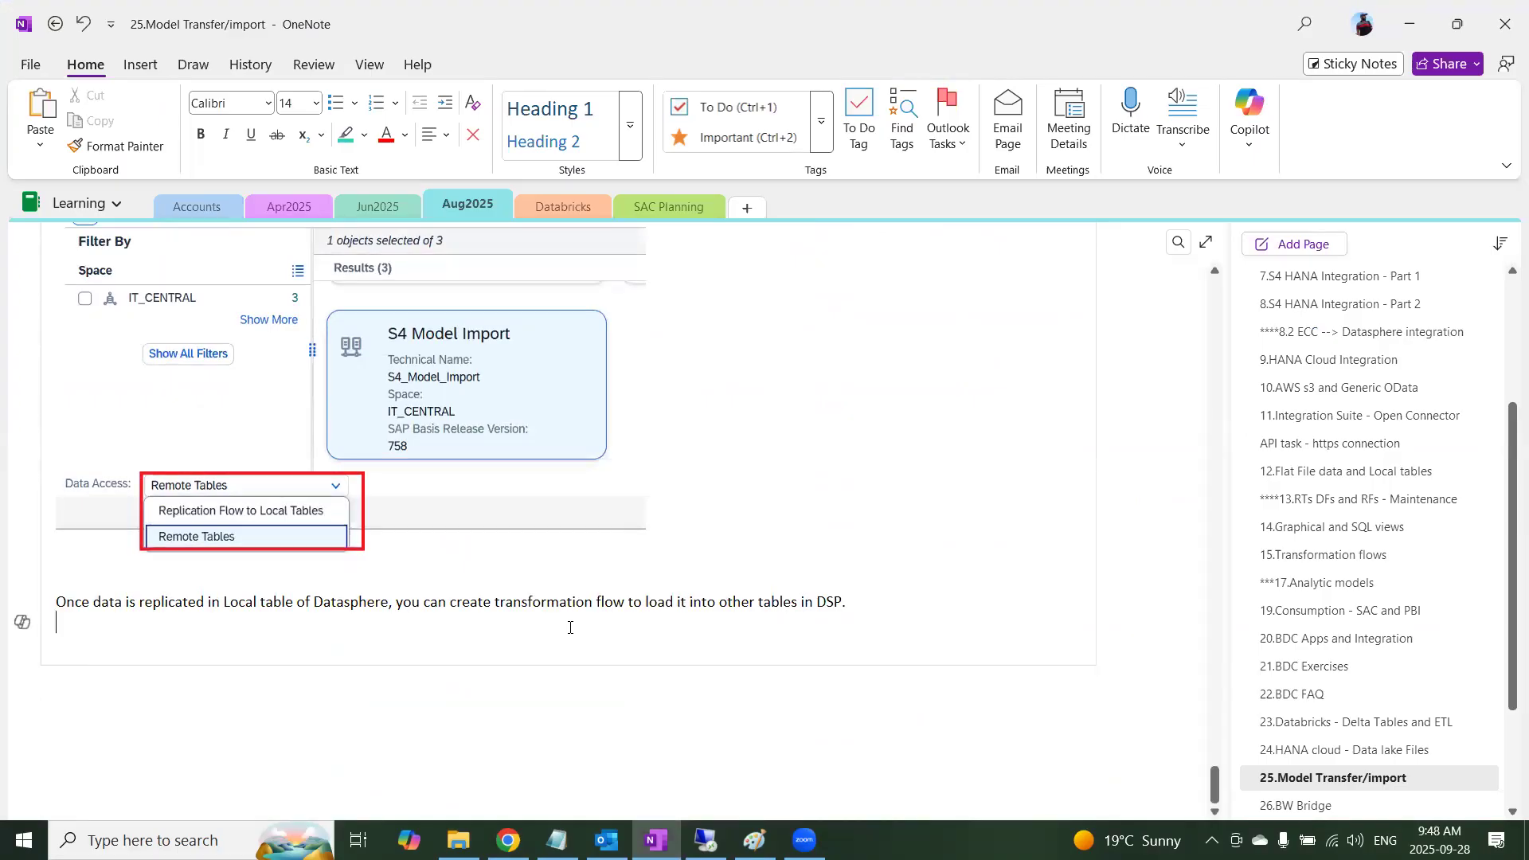
key(Return)
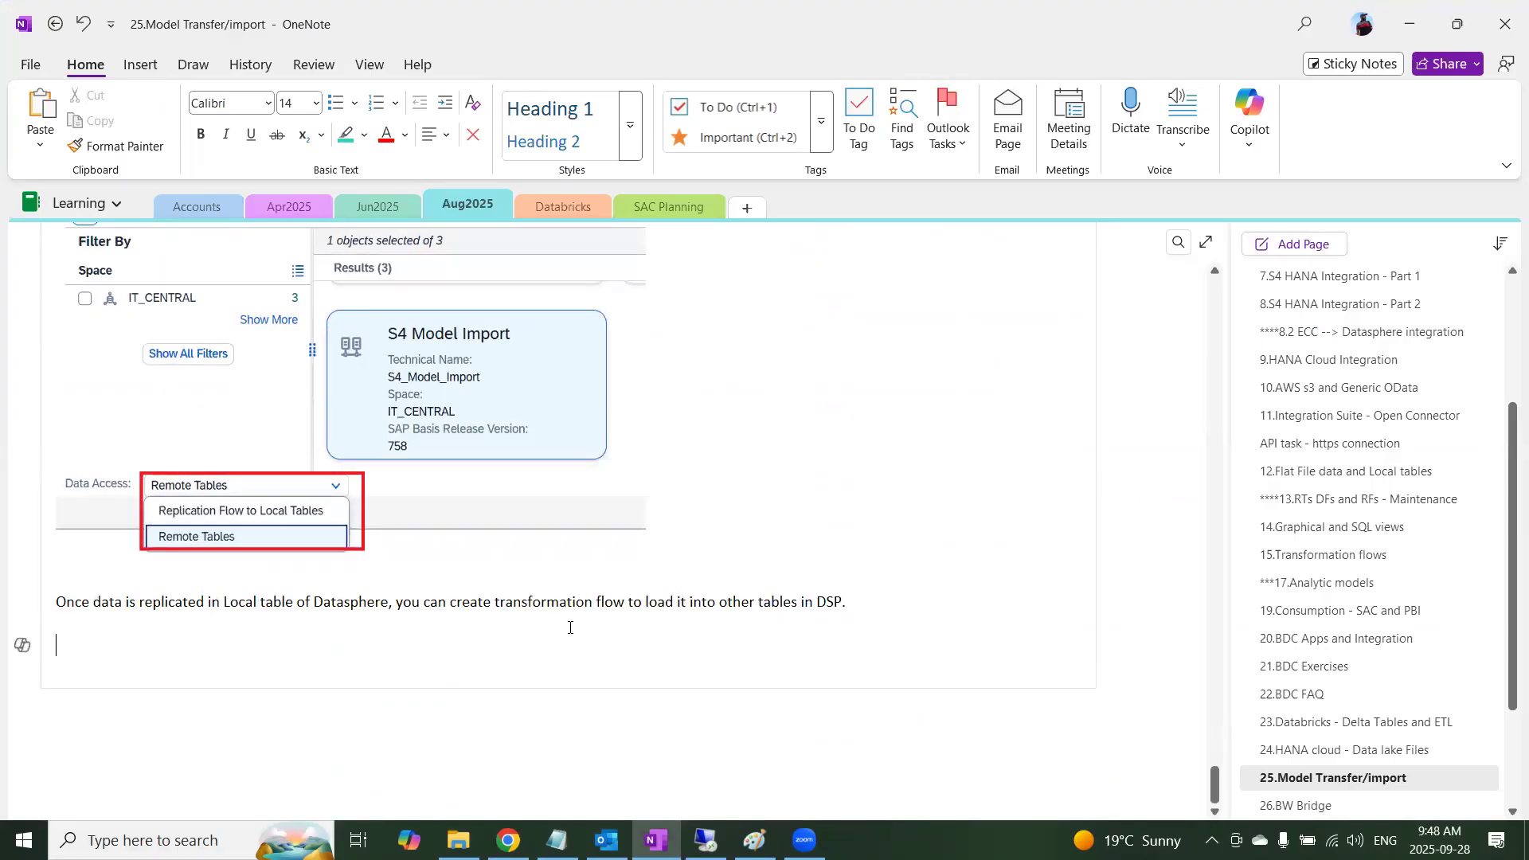
scroll(1301, 770, down, 1)
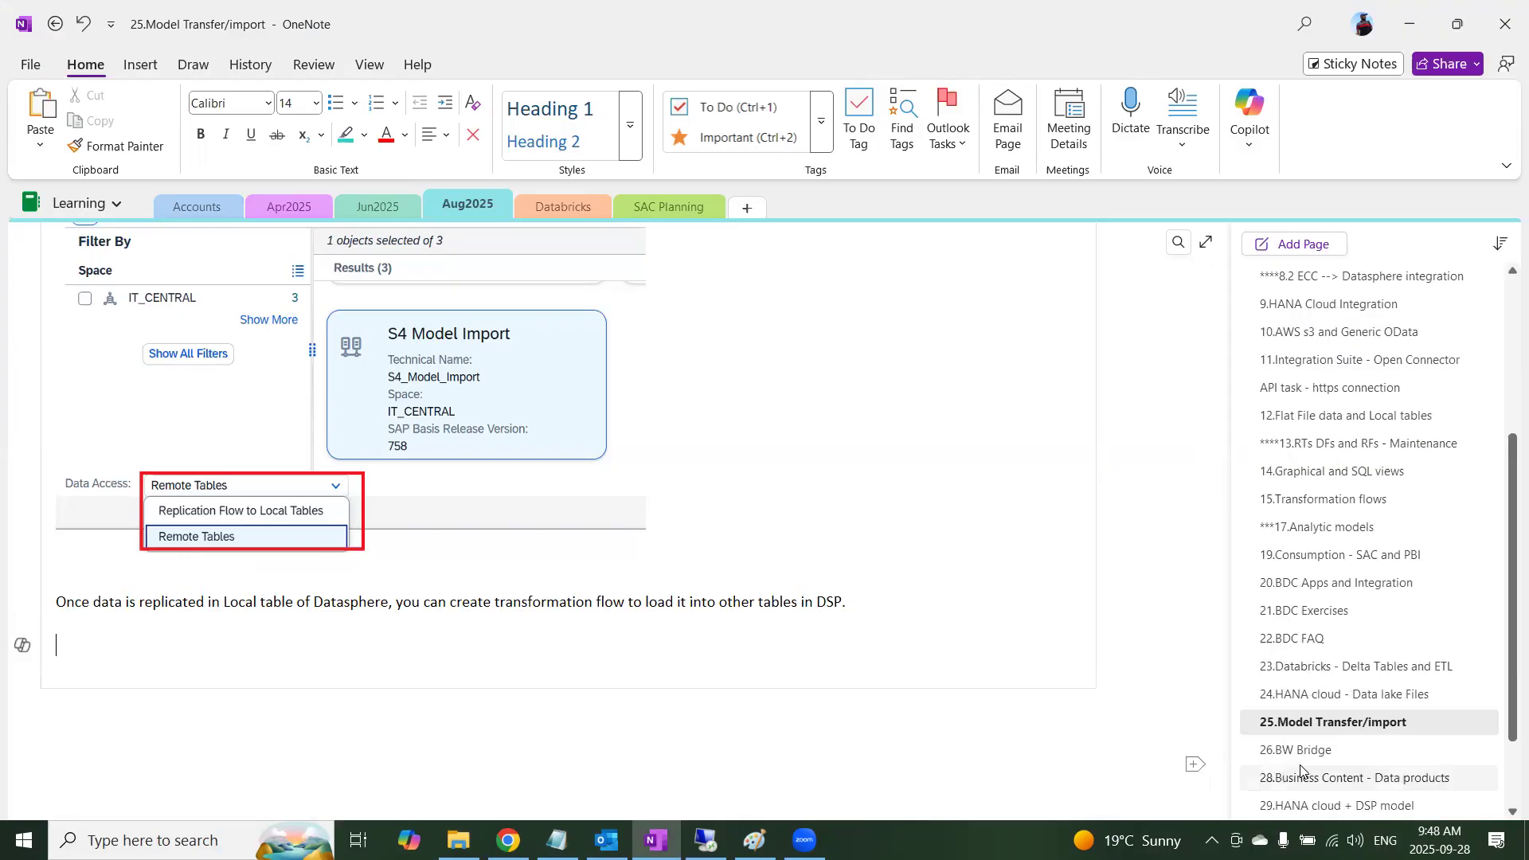
click(1303, 751)
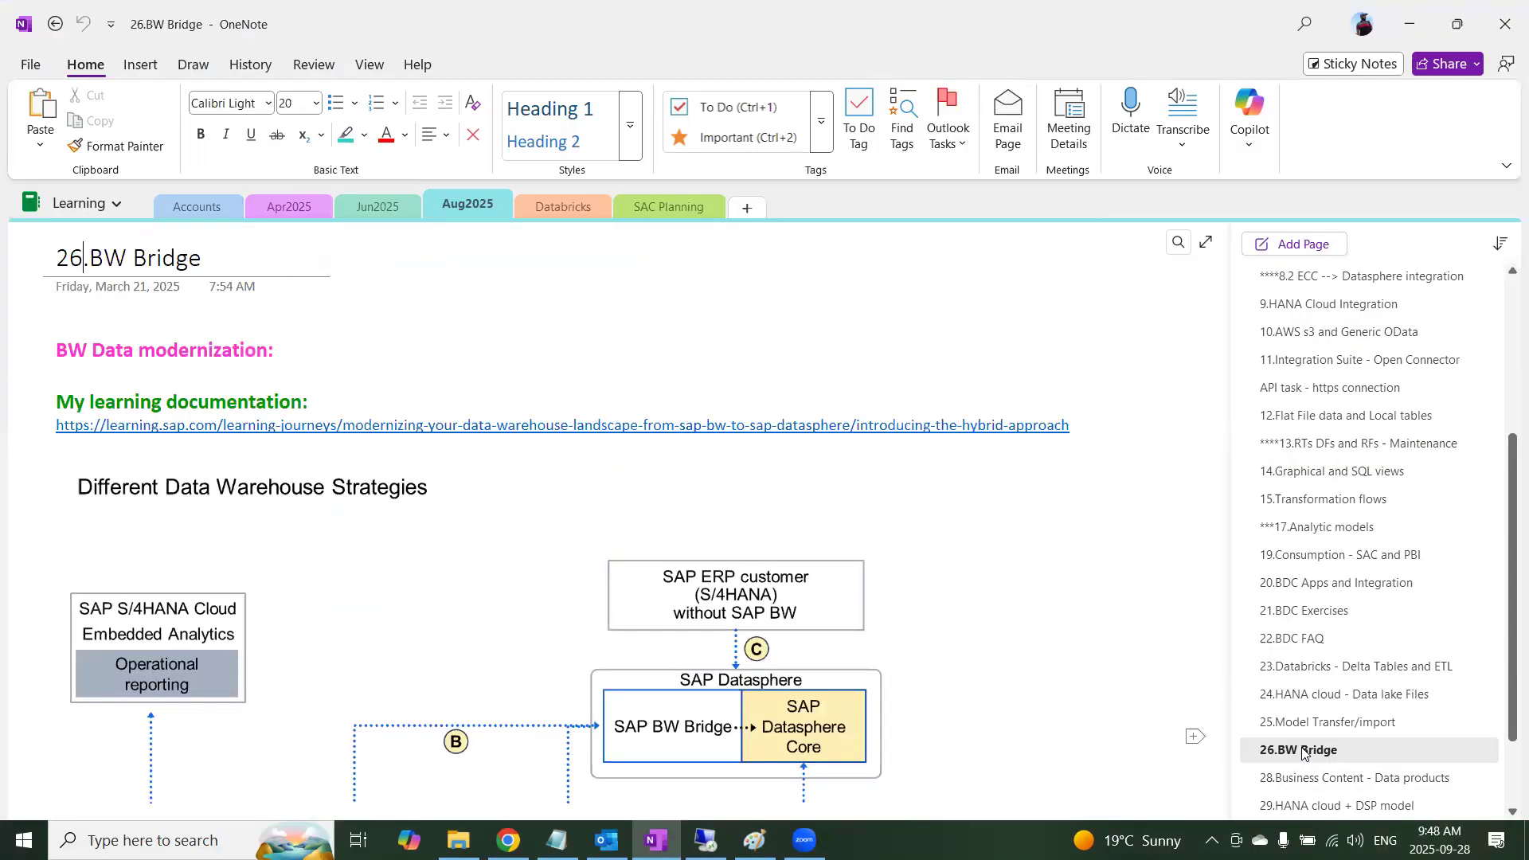